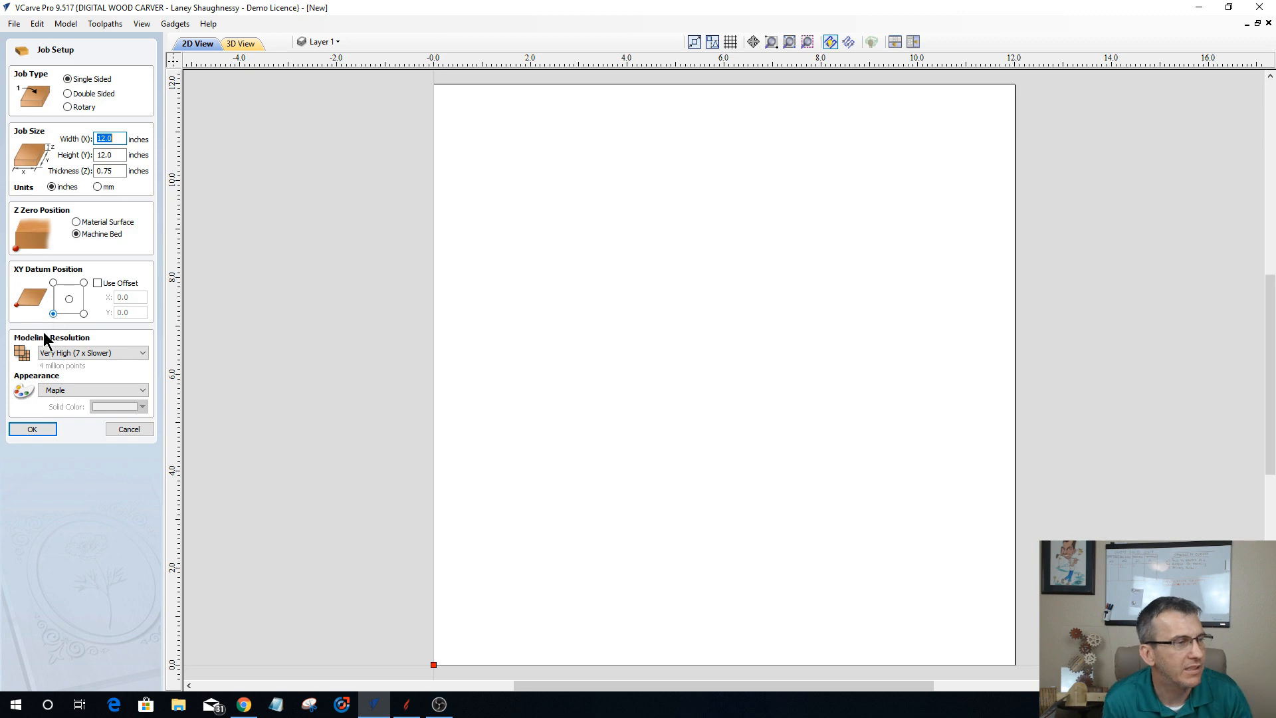
# Step: Accept the single-sided 12 x 12 x 0.75 inch job setup with machine-bed Z zero, and open the 3D model import
pyautogui.click(31, 430)
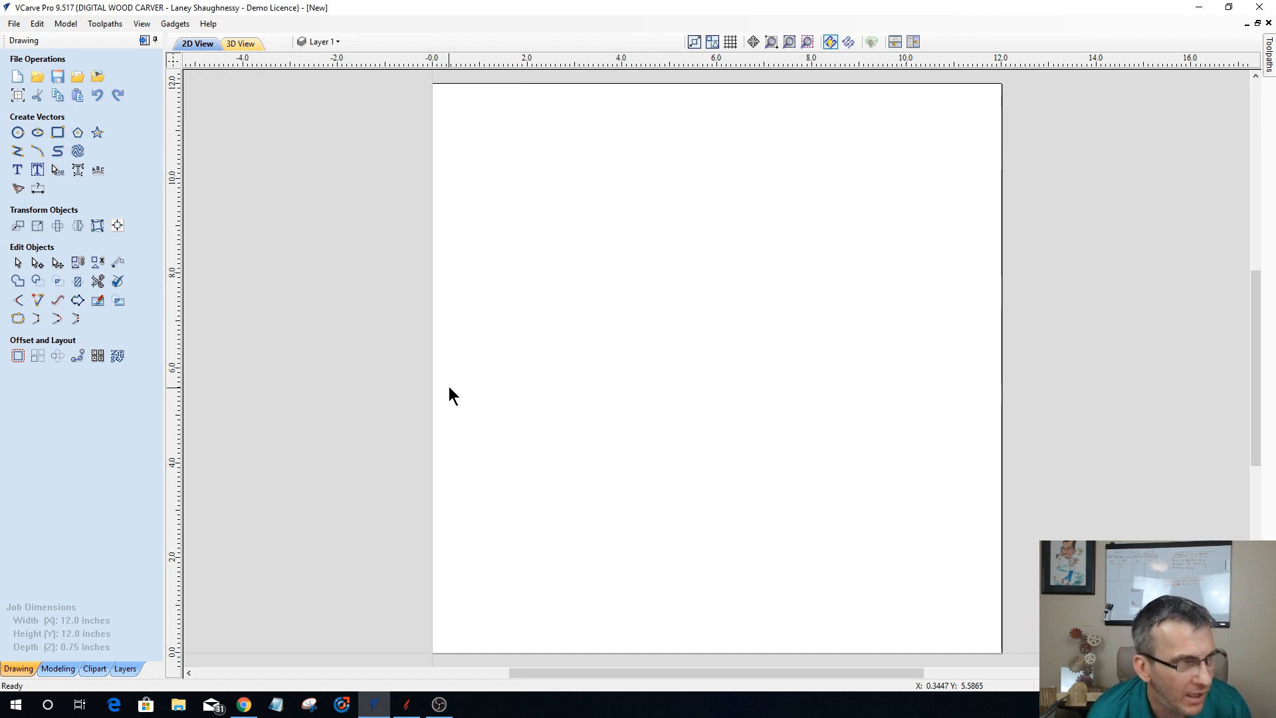
pyautogui.click(57, 668)
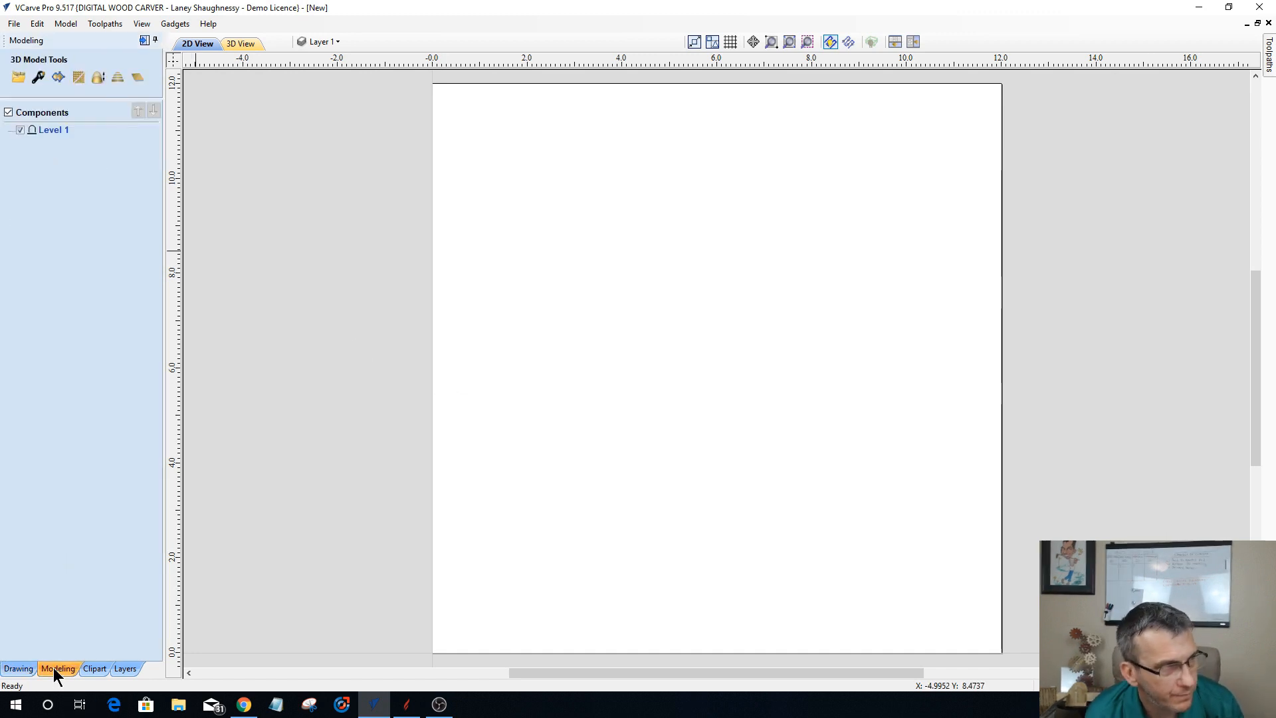
pyautogui.click(17, 83)
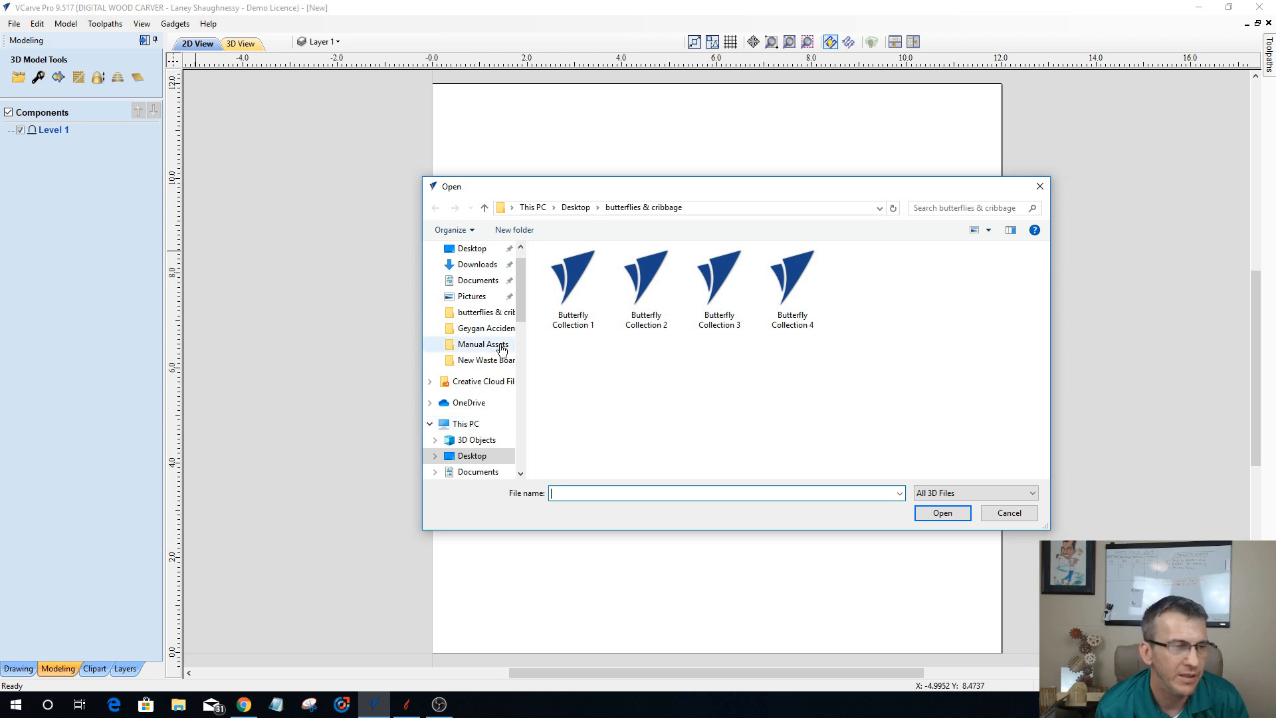
# Step: Import skull_v1 from the Advance CNC Classes > emboss folder under TWWS_Class_Files on the USB drive (K:)
pyautogui.moveTo(517, 292); pyautogui.dragTo(518, 342)
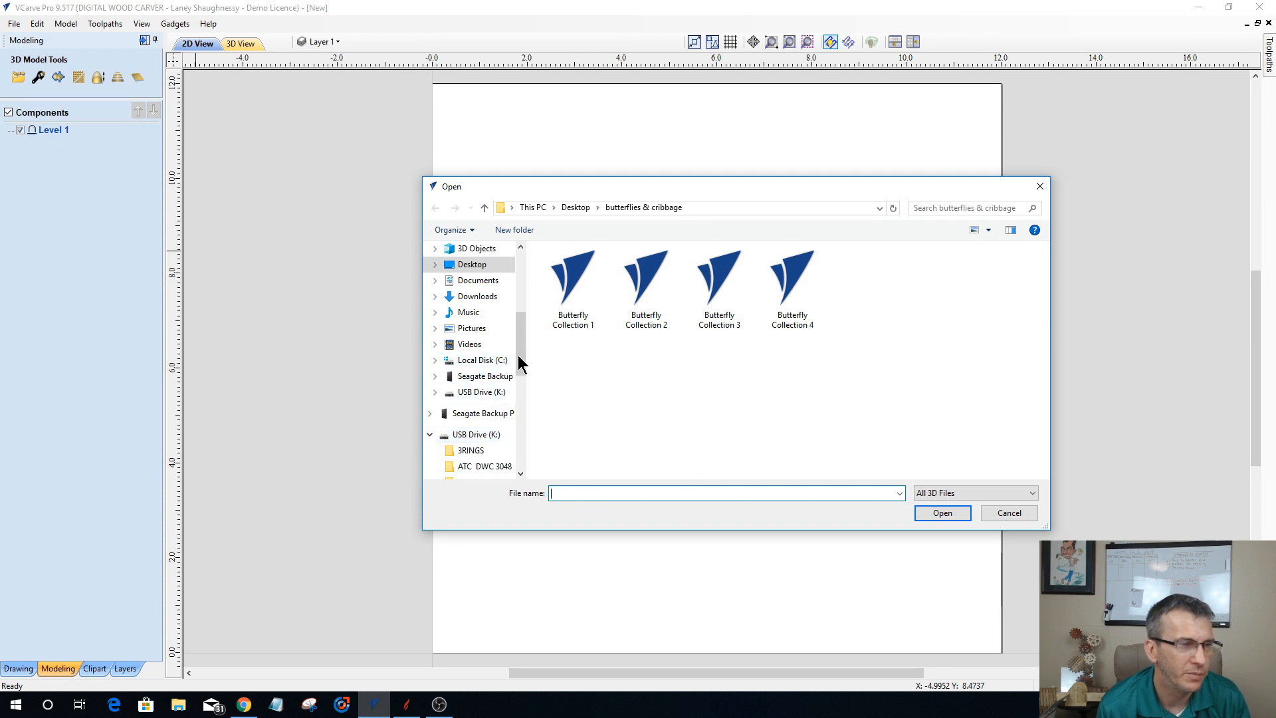
pyautogui.moveTo(521, 353); pyautogui.dragTo(519, 360)
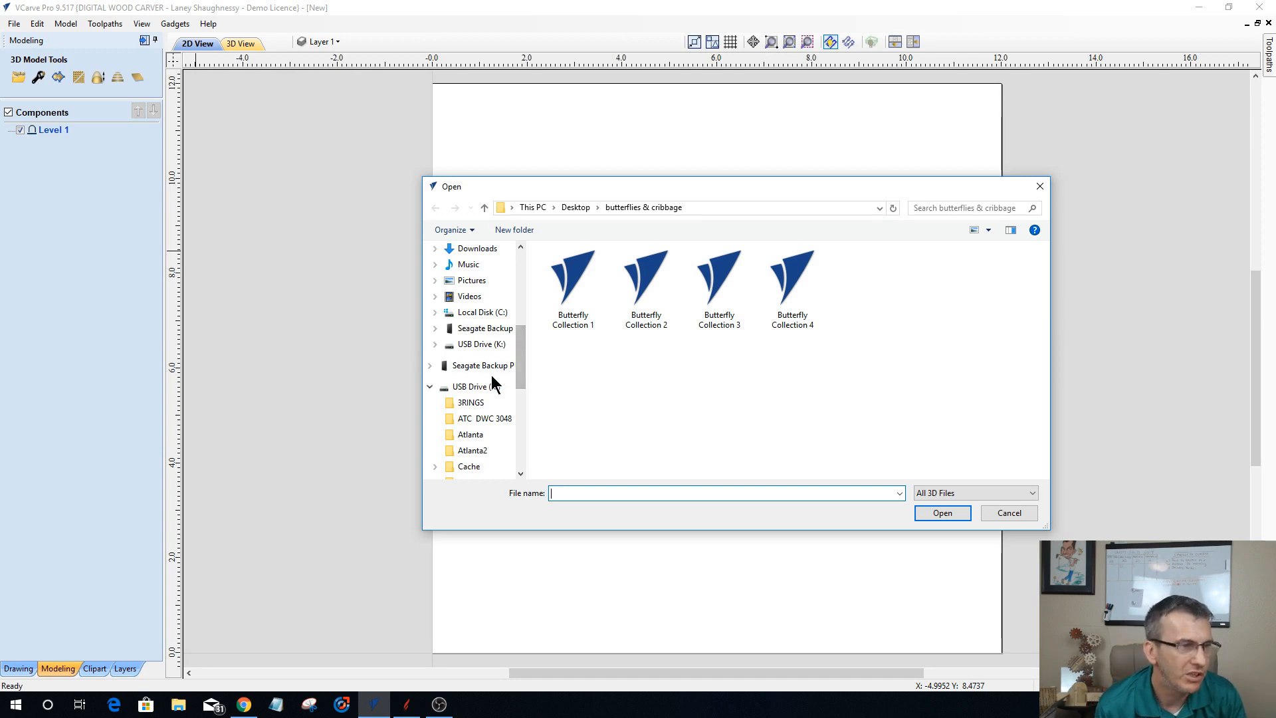
pyautogui.click(510, 386)
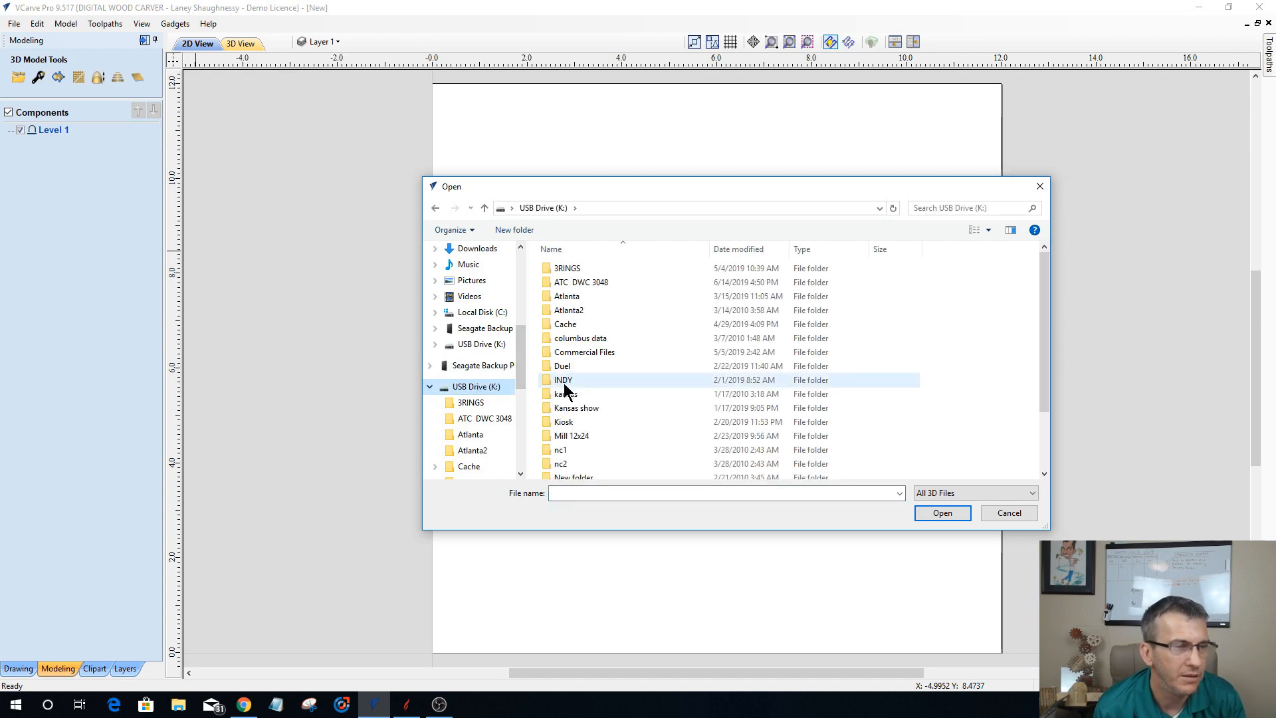
pyautogui.scroll(-3, 564, 385)
pyautogui.doubleClick(583, 471)
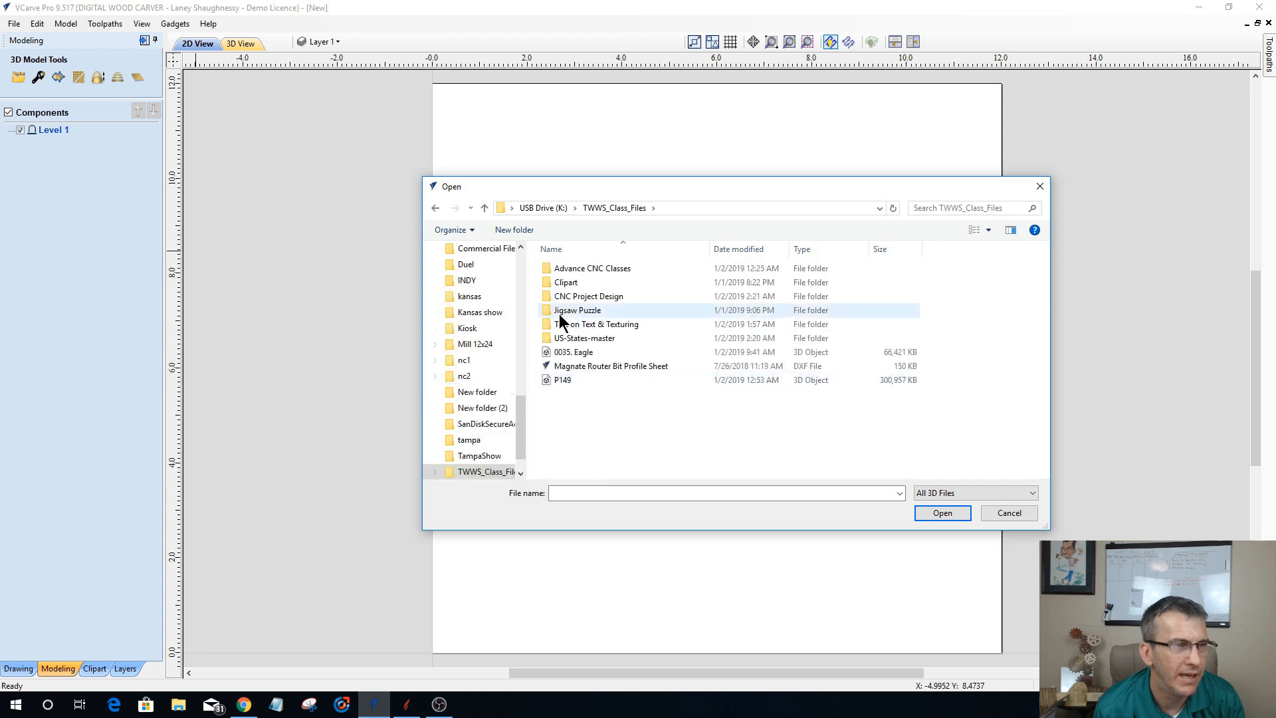
pyautogui.doubleClick(562, 268)
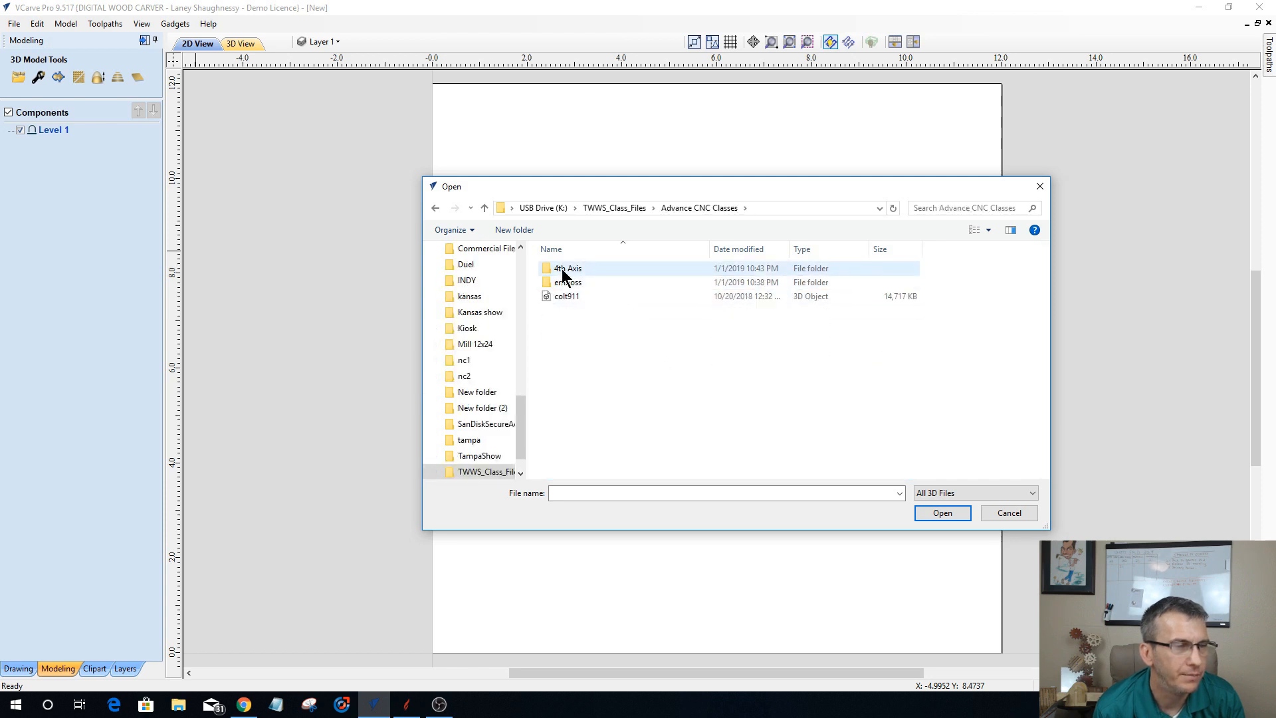
pyautogui.doubleClick(566, 283)
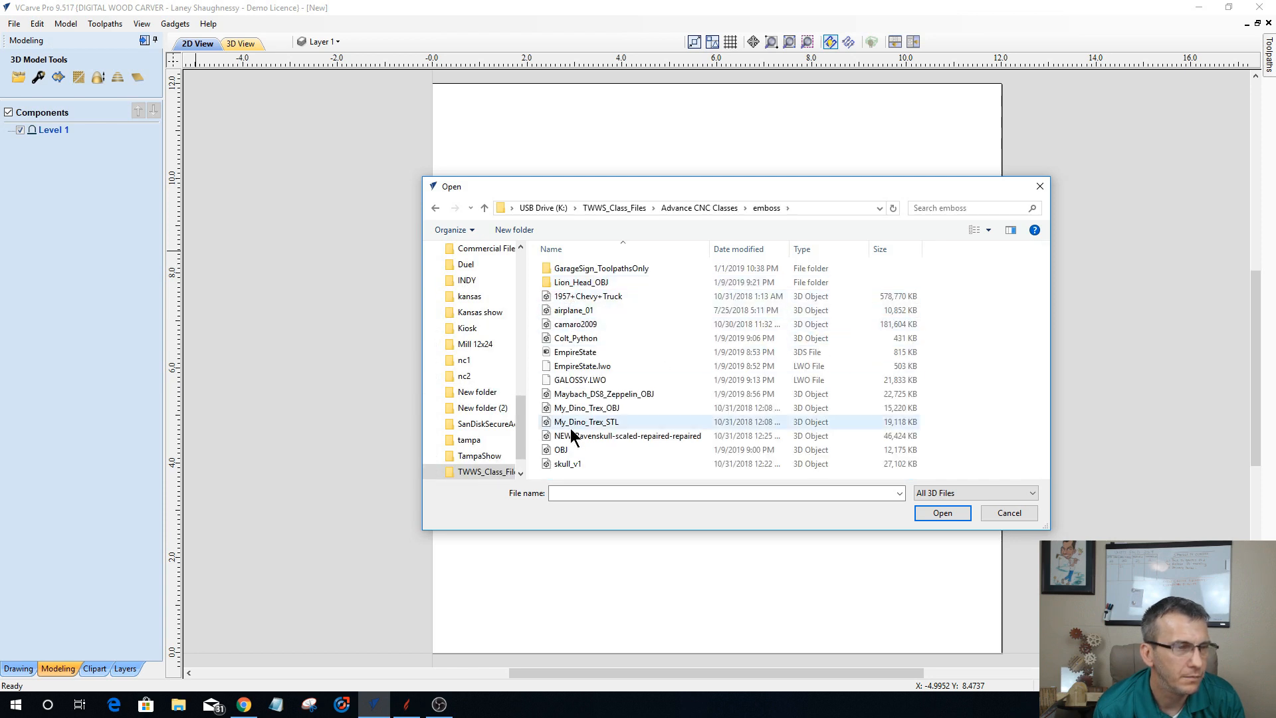
pyautogui.click(572, 463)
pyautogui.click(942, 513)
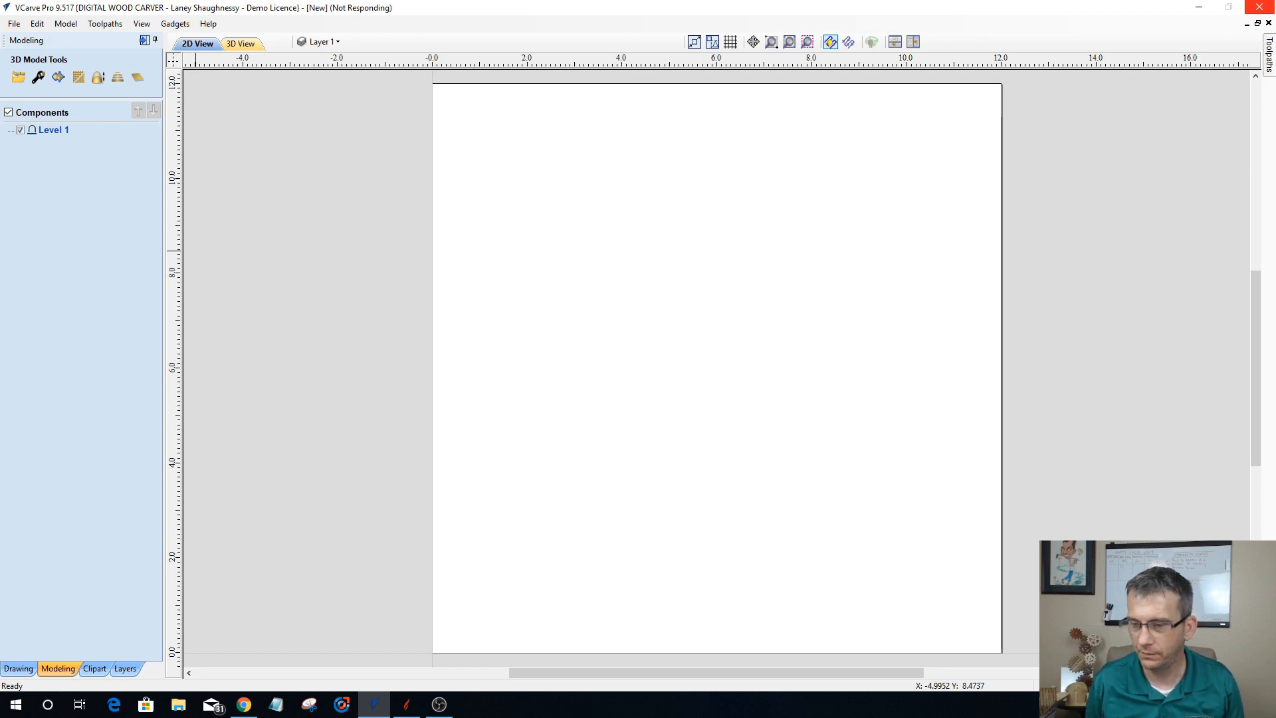
pyautogui.hotkey('alt', 'Tab')
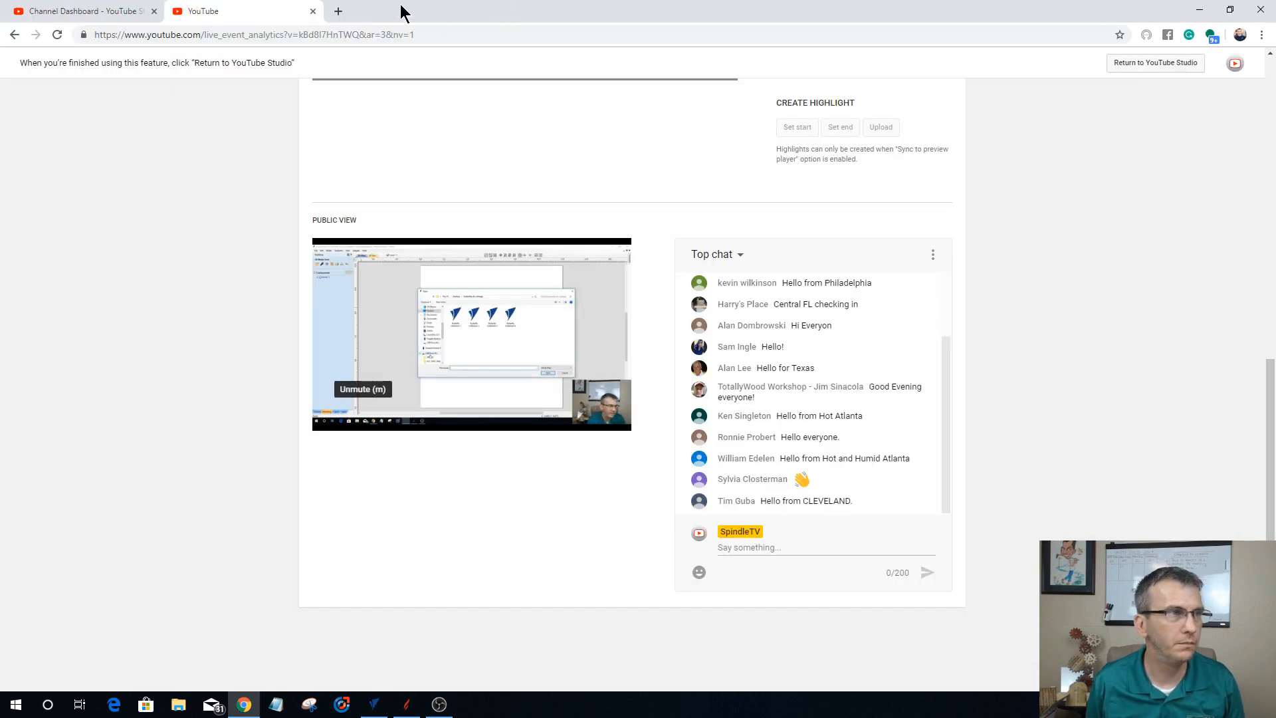
pyautogui.hotkey('alt', 'Tab')
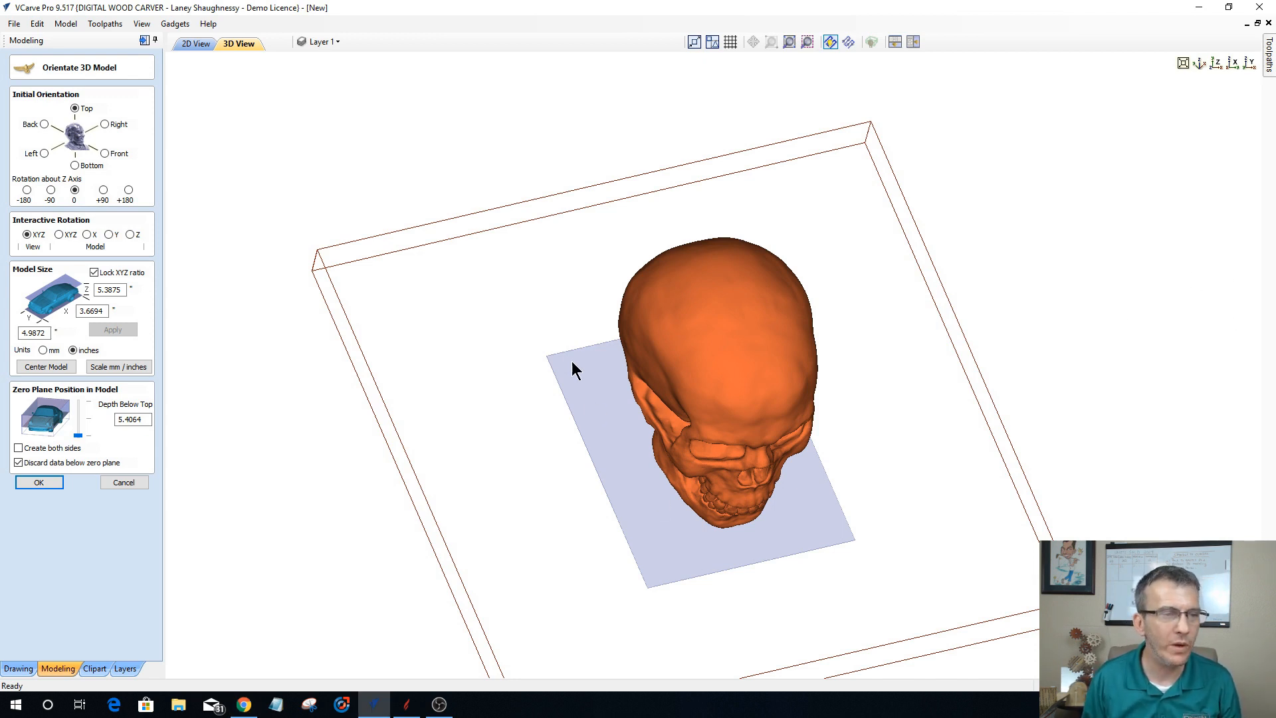
# Step: Set the skull's initial orientation to Front and center the model in the job
pyautogui.moveTo(560, 341); pyautogui.dragTo(561, 336)
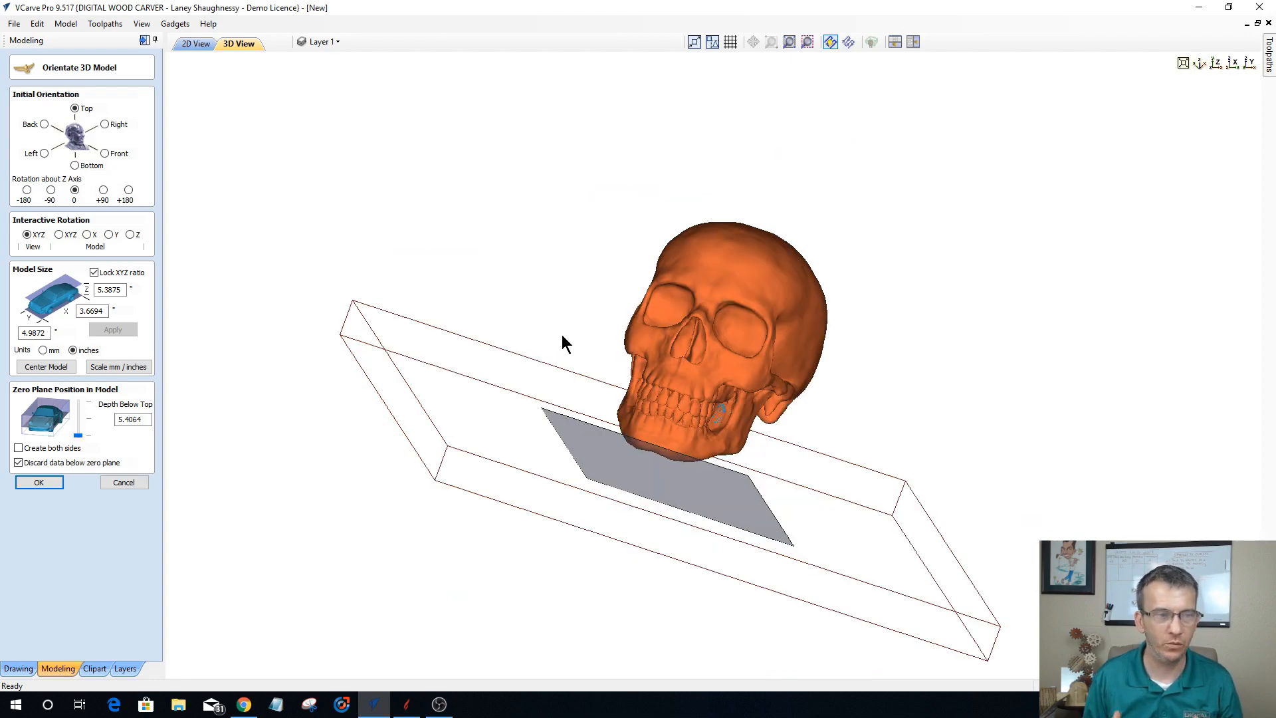
pyautogui.click(1215, 63)
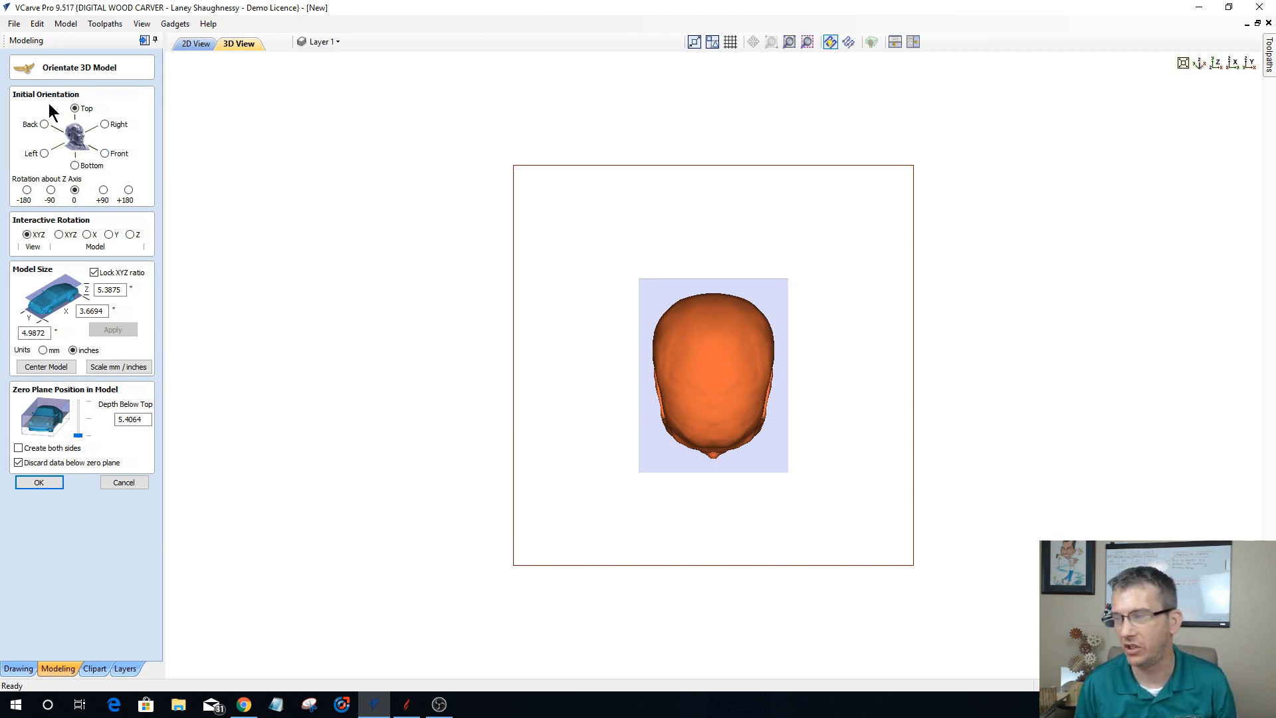
pyautogui.click(104, 152)
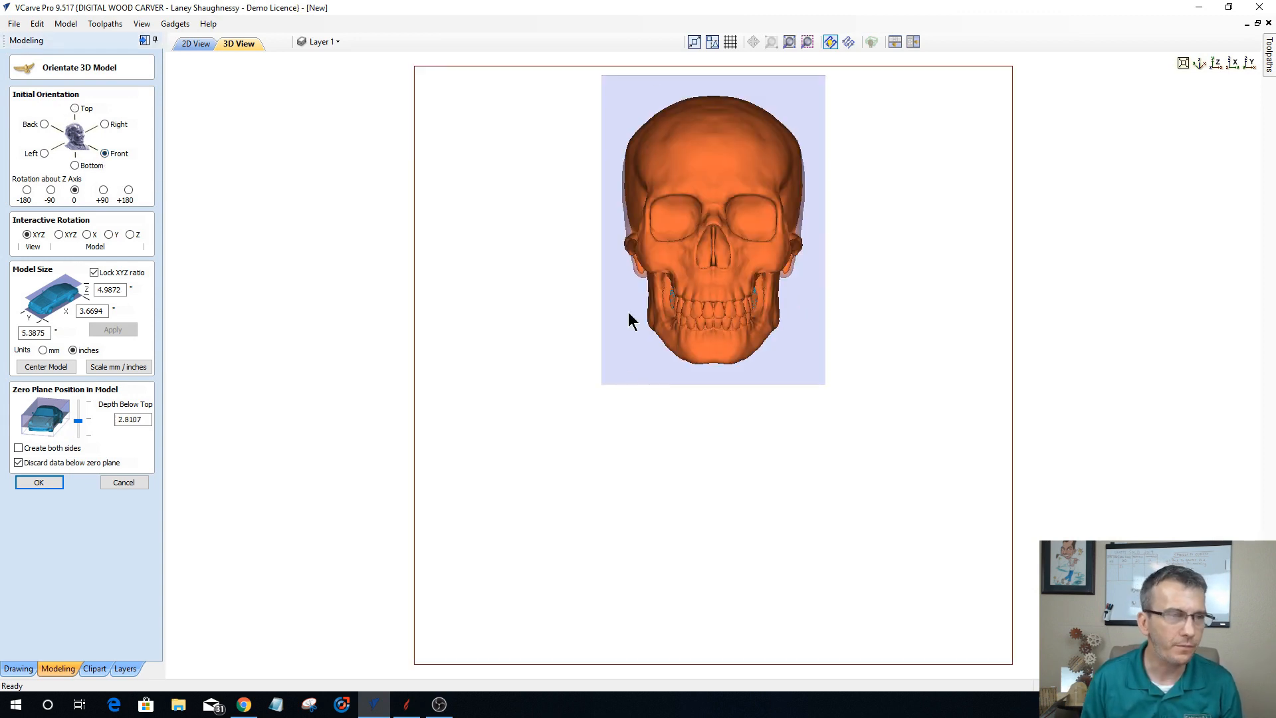
pyautogui.click(58, 365)
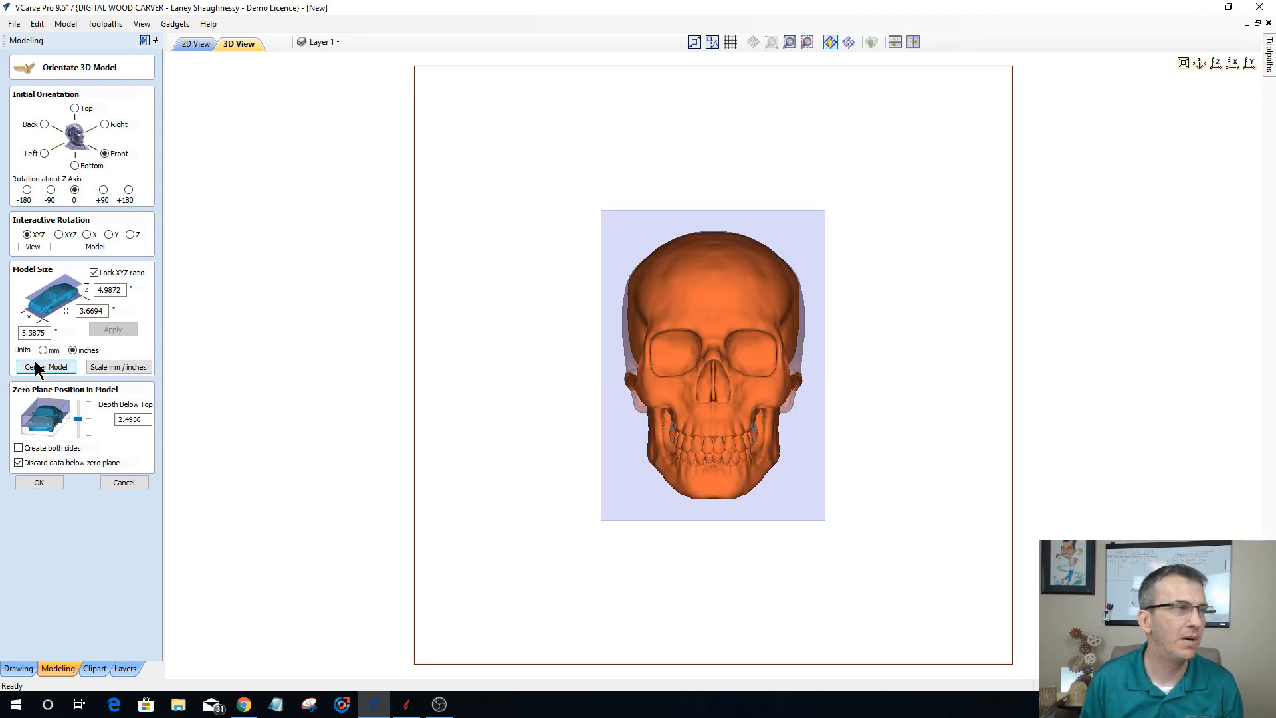
# Step: Lower the zero plane to the back of the skull, at a depth of 4.9872 inches below the top
pyautogui.click(1250, 62)
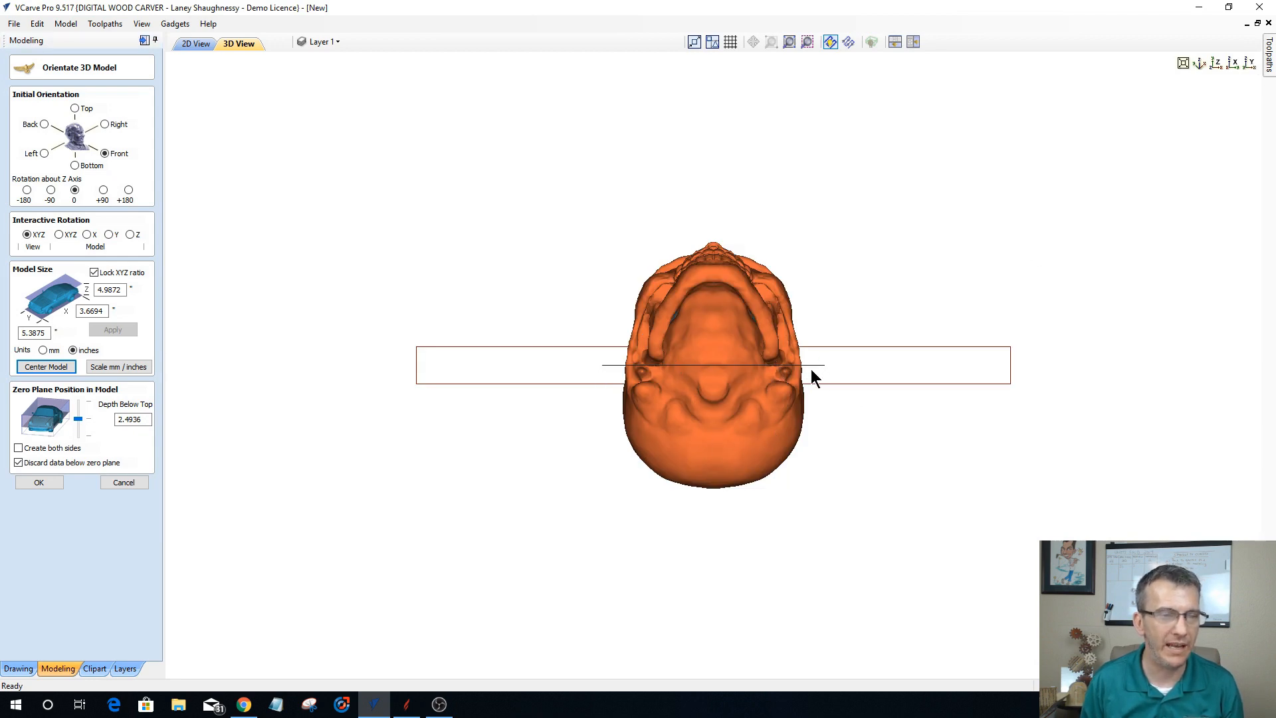
pyautogui.scroll(1, 827, 365)
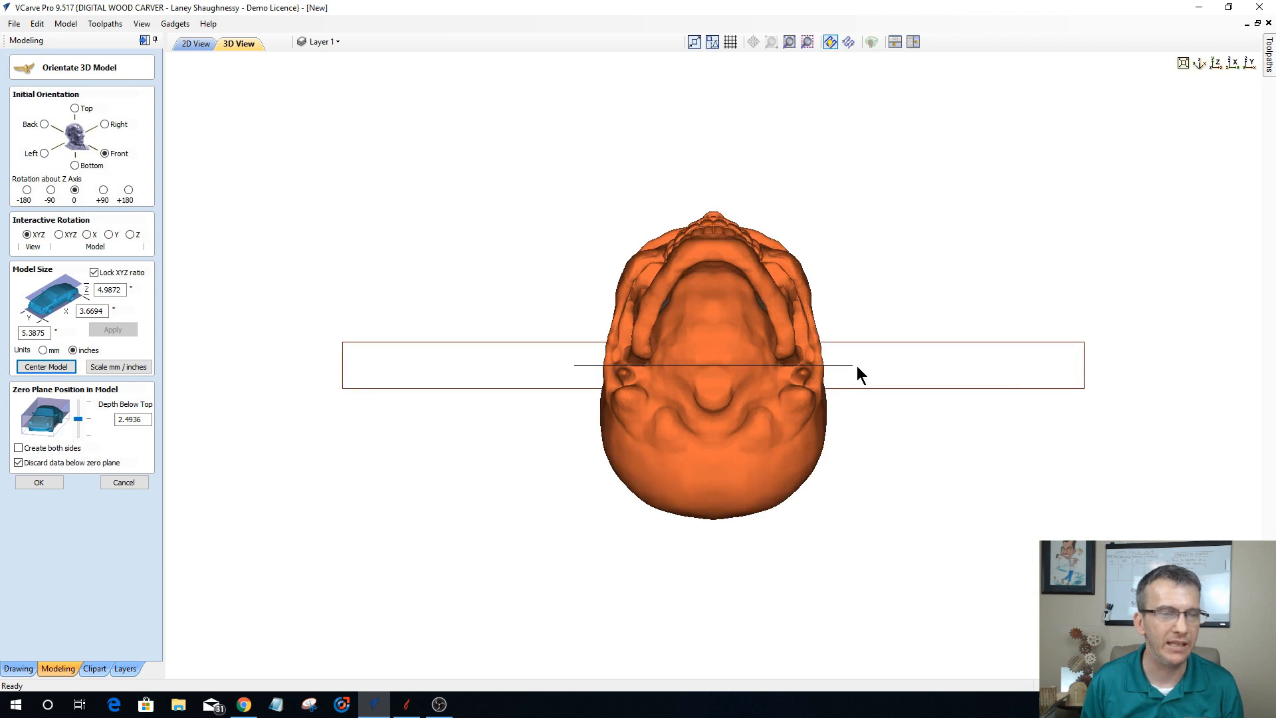
pyautogui.scroll(1, 857, 367)
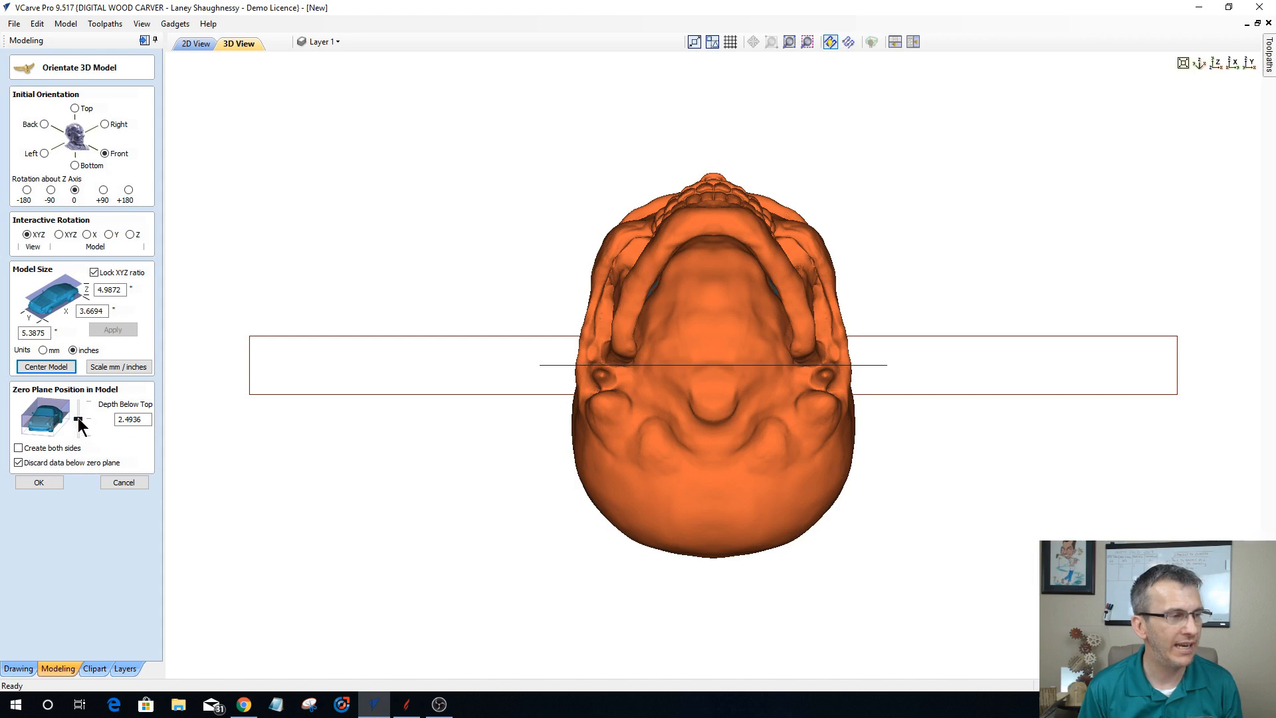
pyautogui.moveTo(80, 425); pyautogui.dragTo(78, 447)
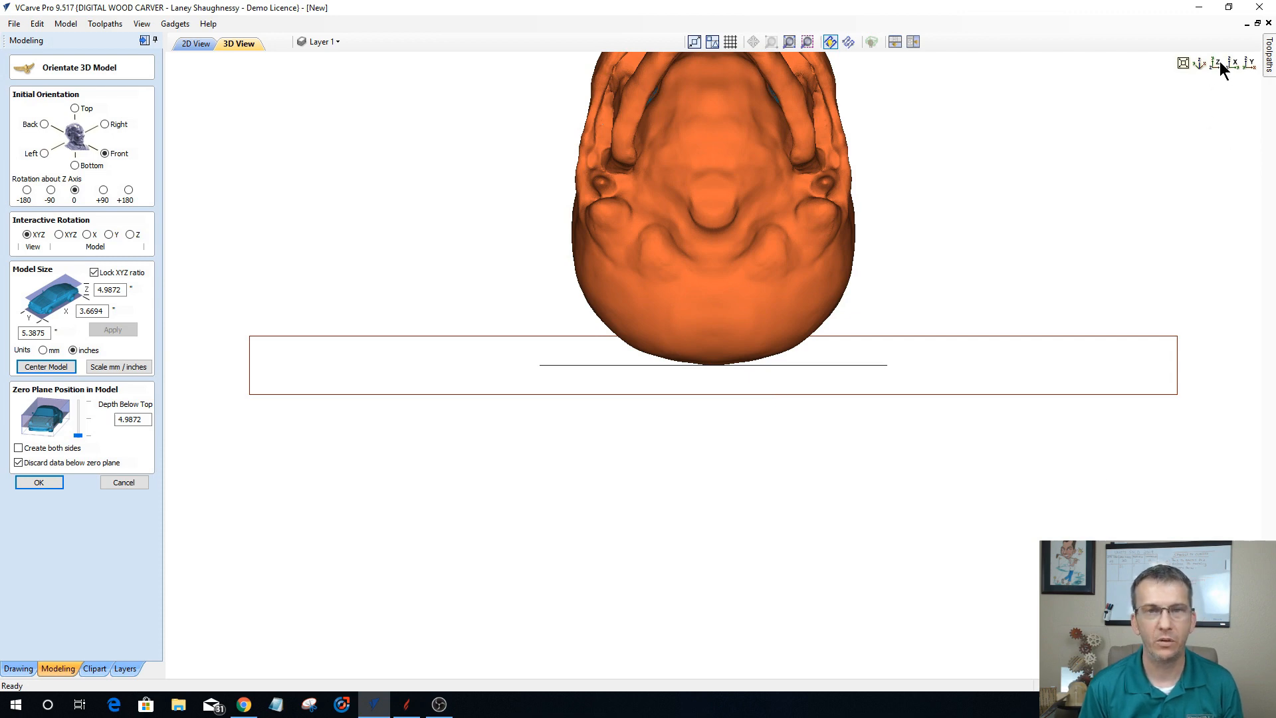
# Step: Turn off discarding data below the zero plane and accept the skull's orientation to create the component
pyautogui.scroll(1, 1134, 292)
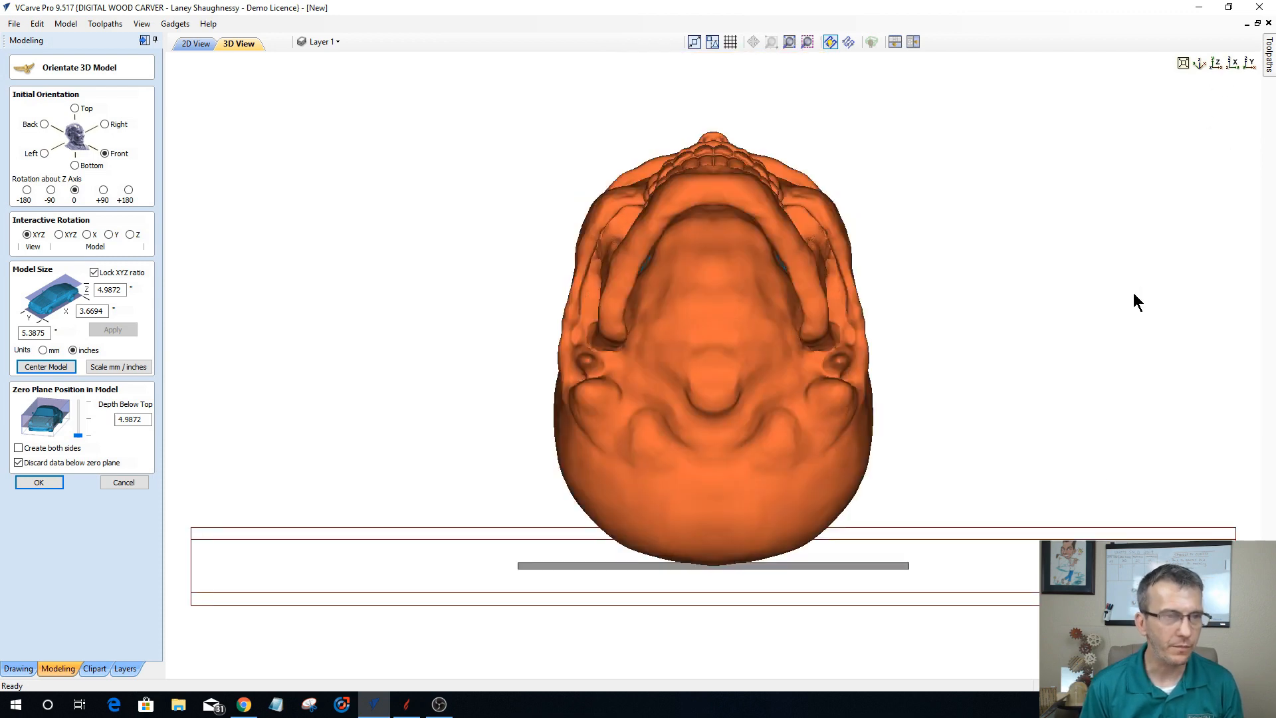
pyautogui.doubleClick(1134, 292)
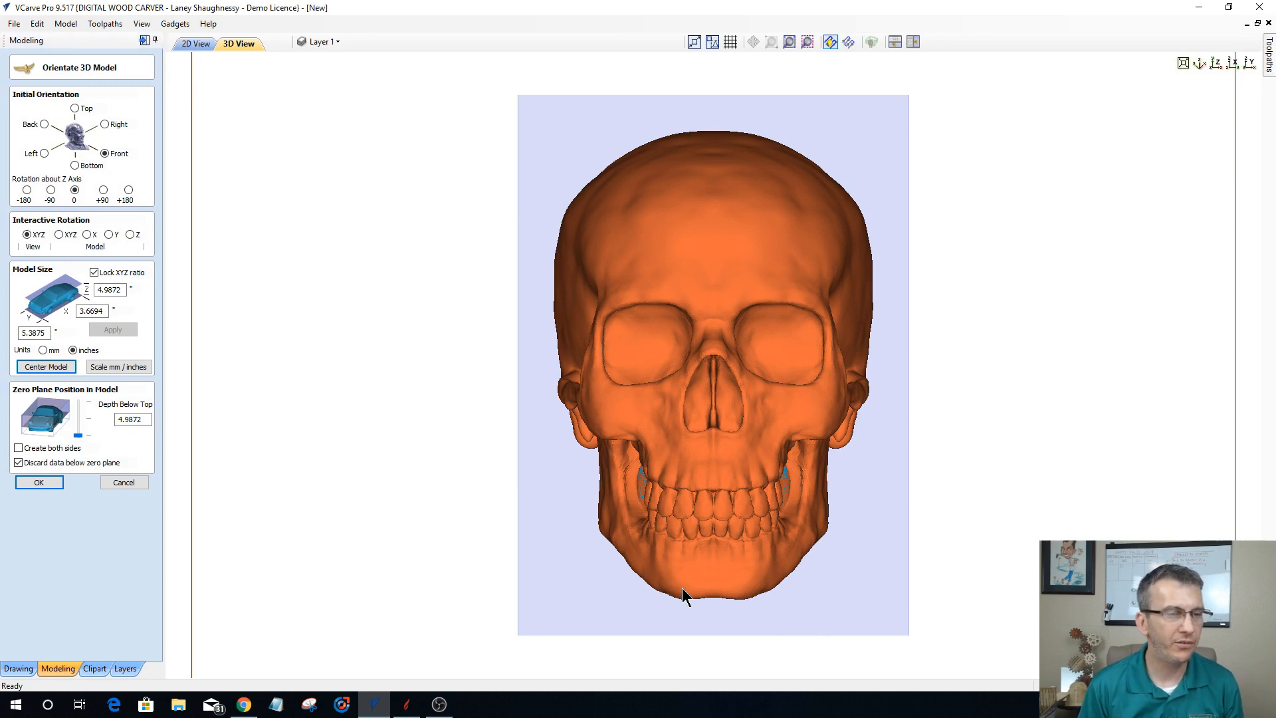
pyautogui.moveTo(463, 388); pyautogui.dragTo(459, 384)
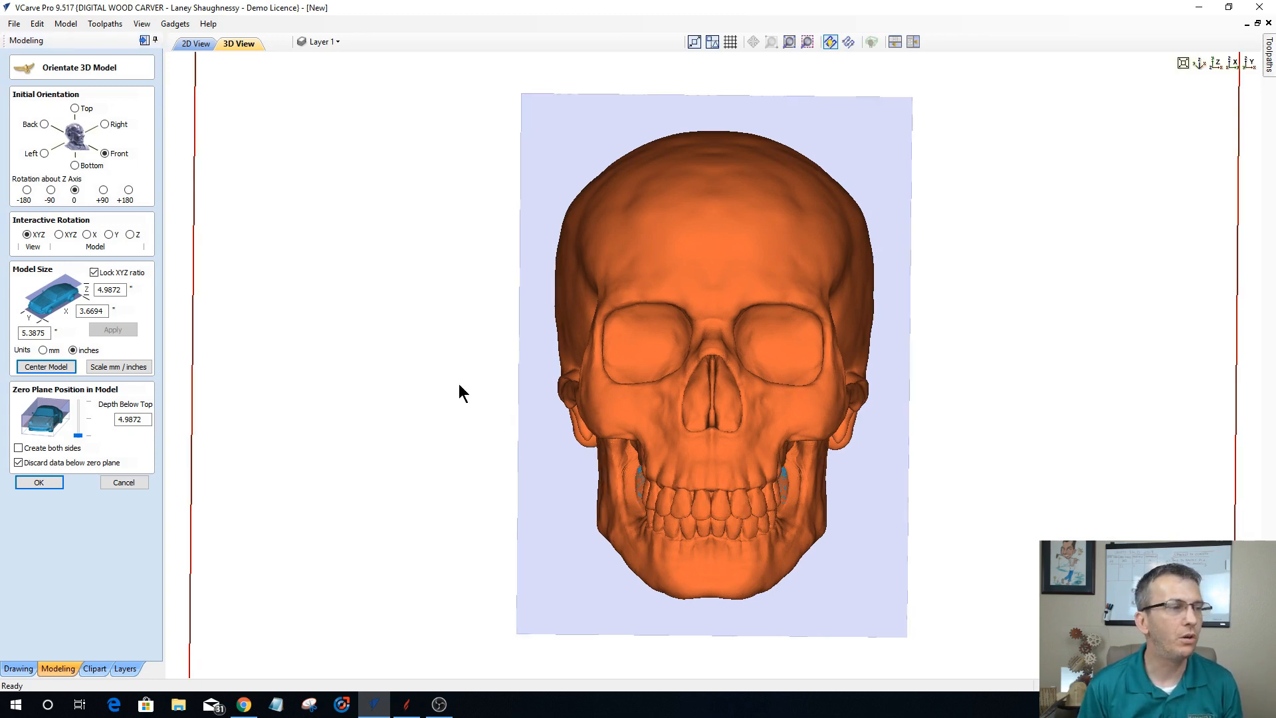
pyautogui.doubleClick(459, 385)
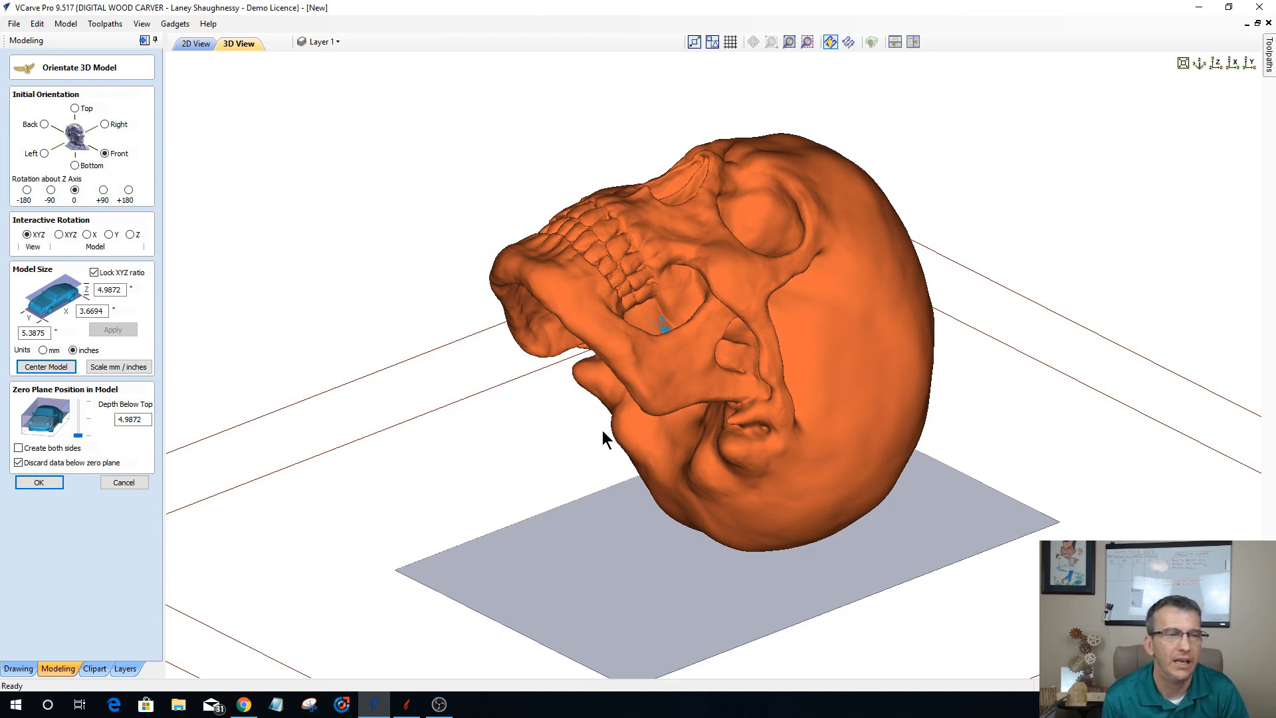
pyautogui.click(1218, 65)
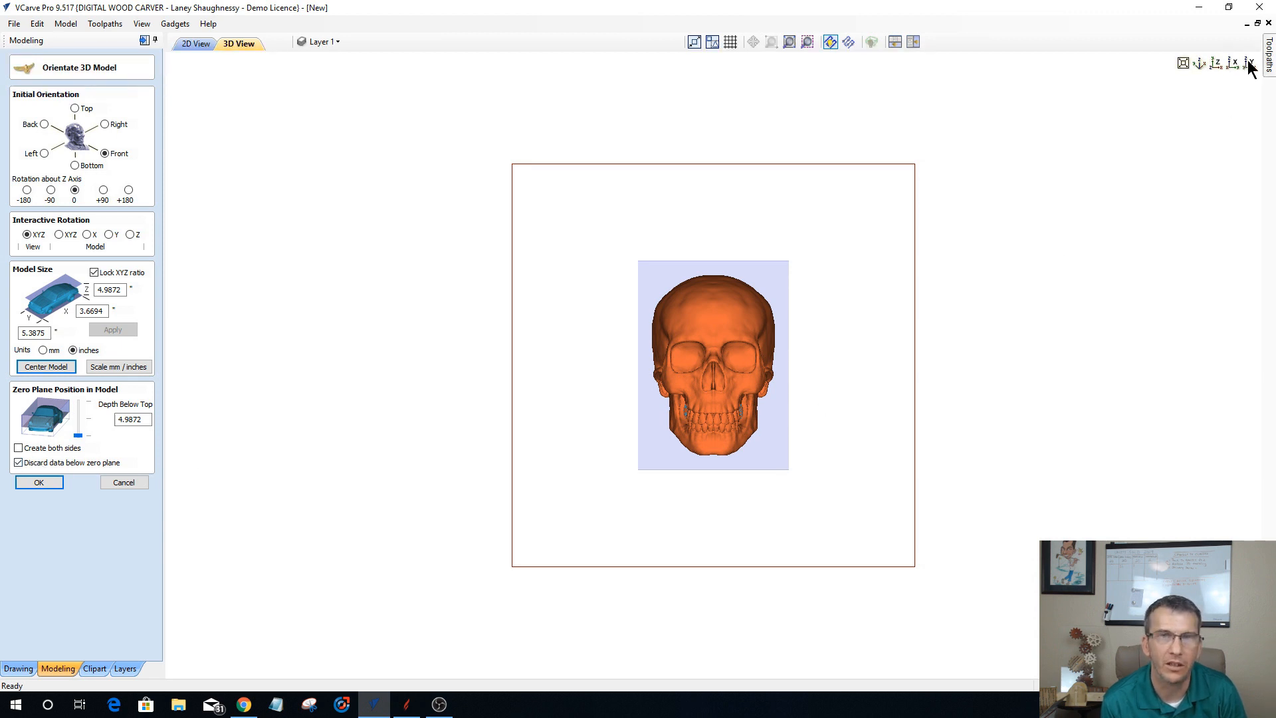
pyautogui.scroll(3, 628, 461)
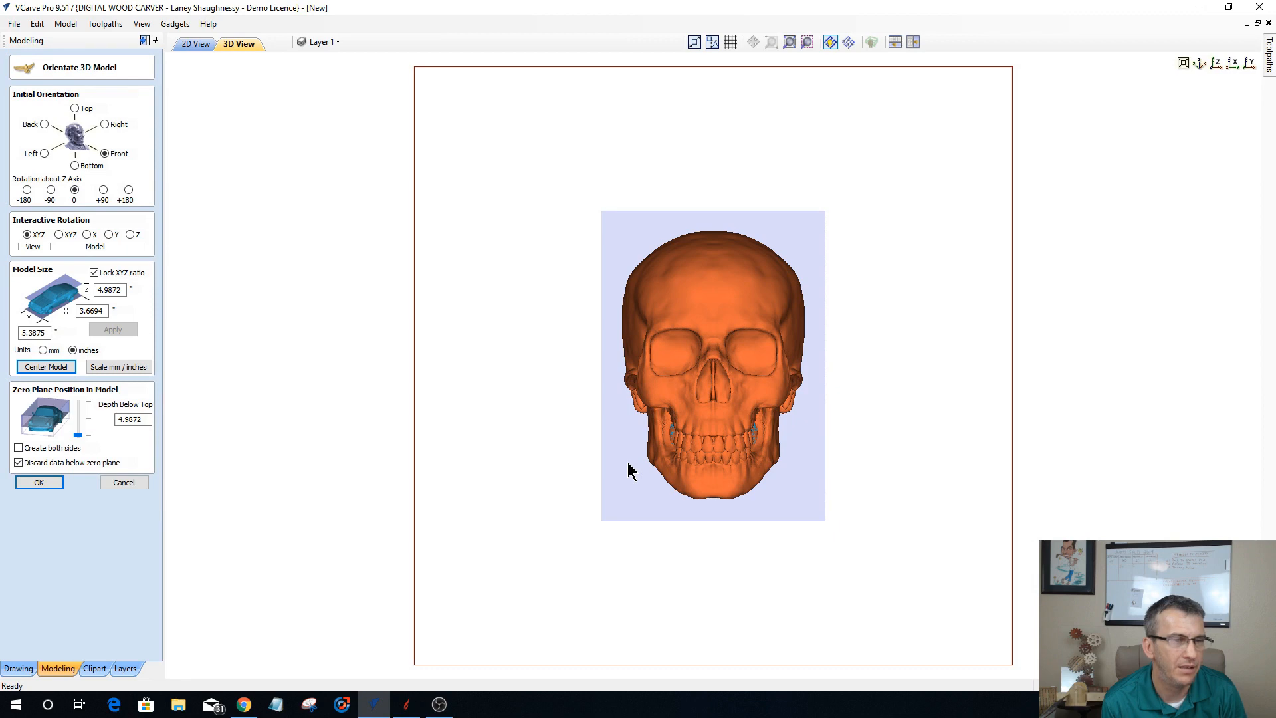
pyautogui.press('y')
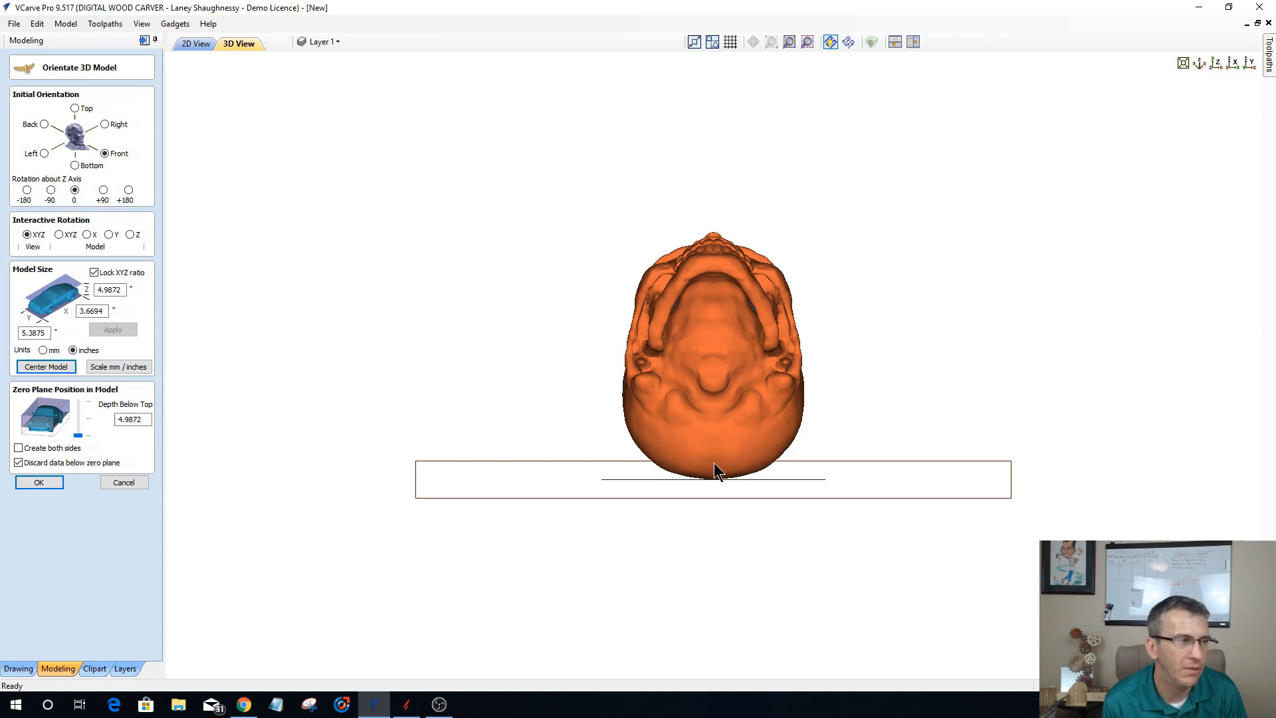
pyautogui.click(18, 463)
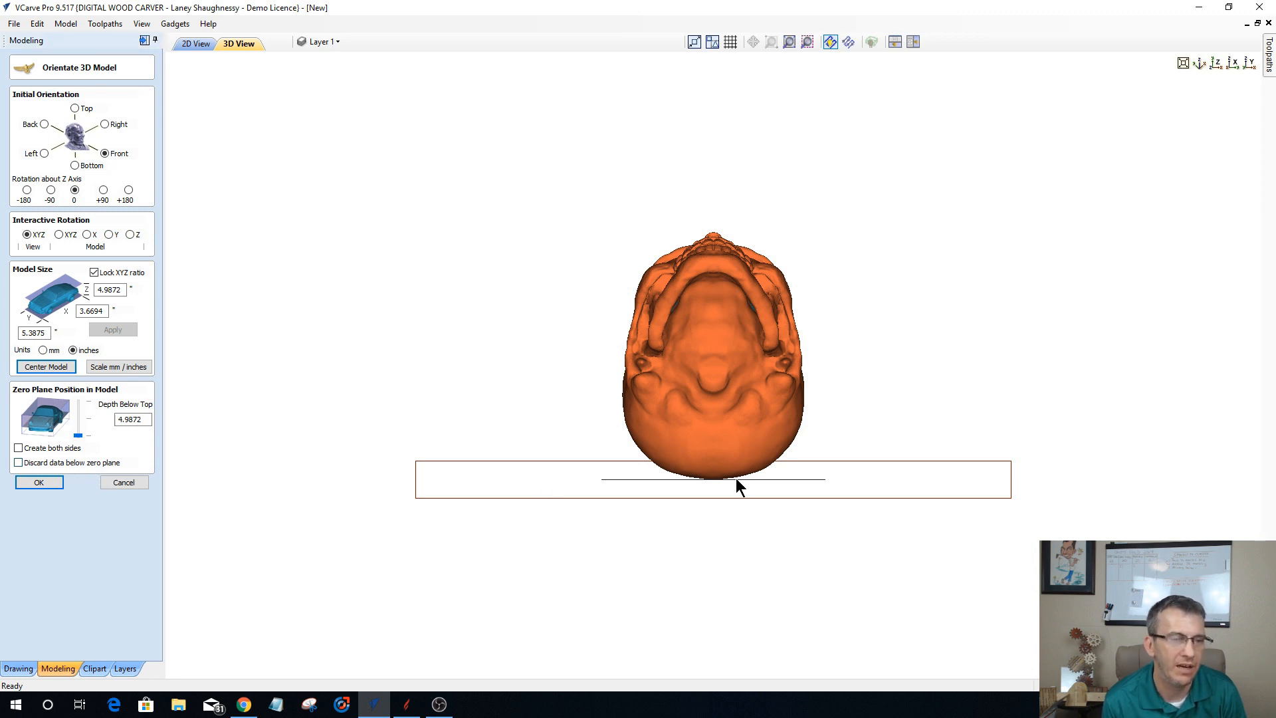
pyautogui.click(38, 483)
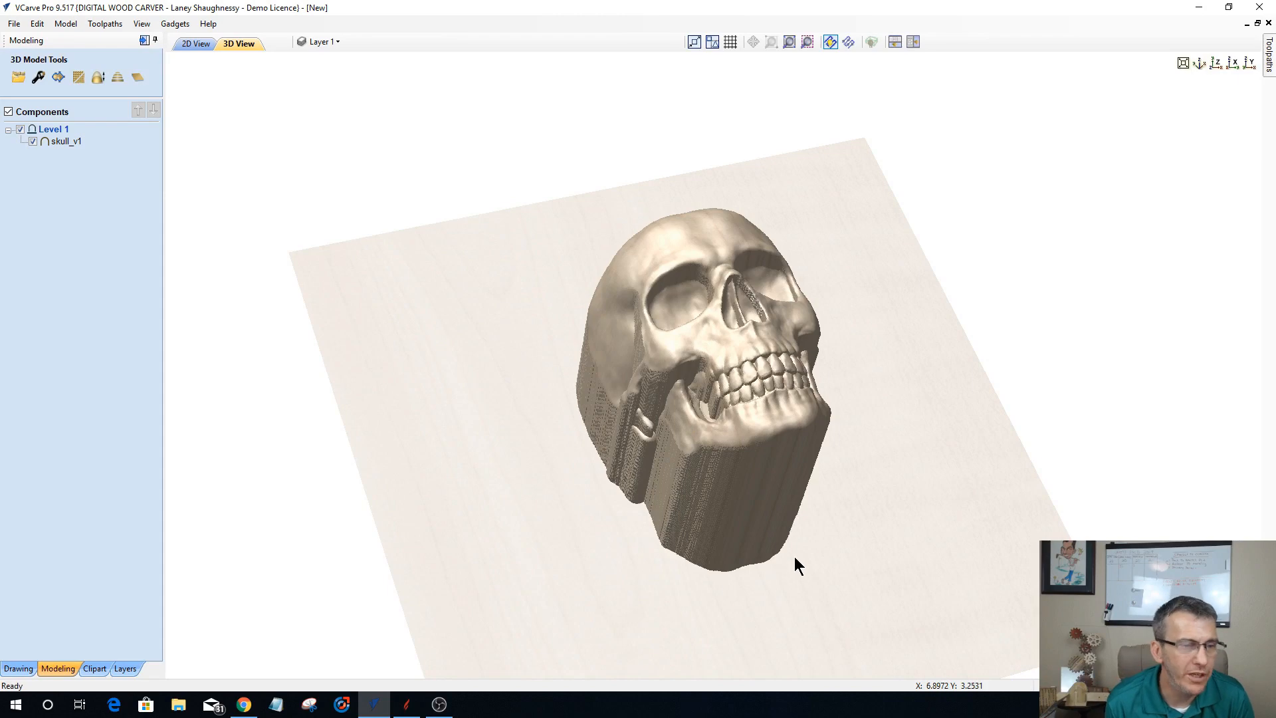
# Step: Inspect the imported skull's vertical side walls and delete the skull_v1 component from Level 1
pyautogui.moveTo(780, 545); pyautogui.dragTo(506, 440)
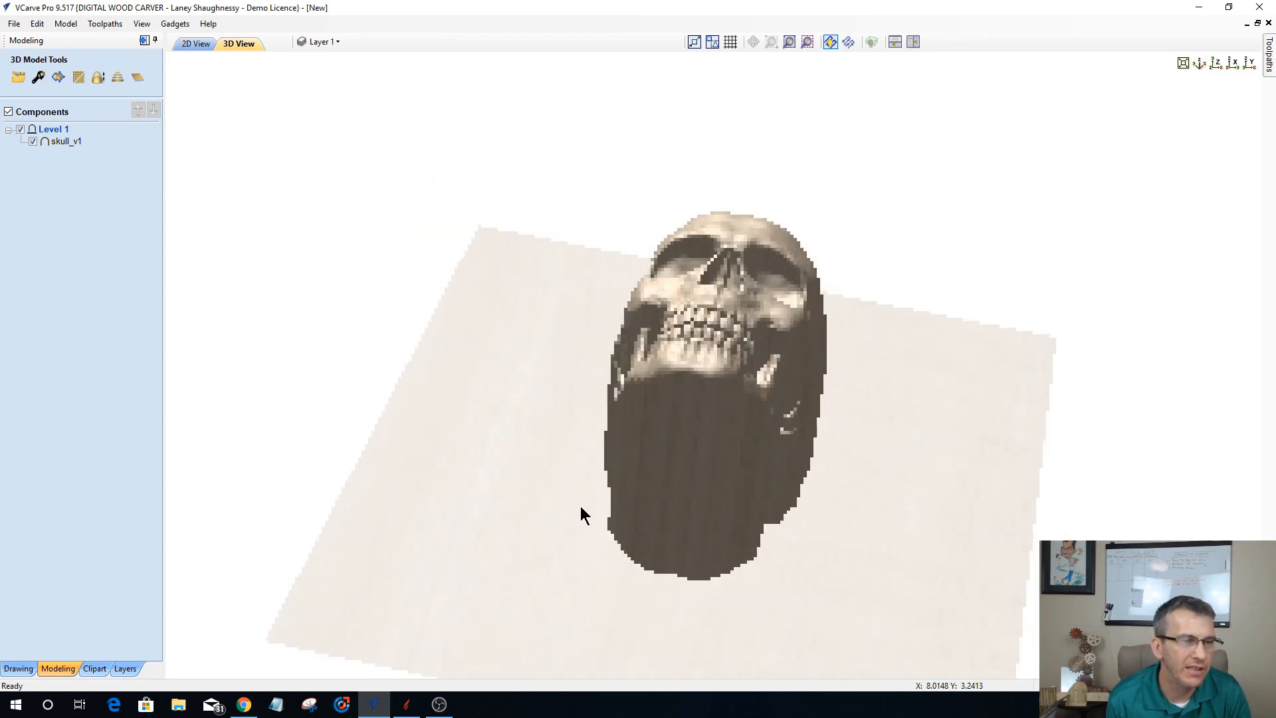
pyautogui.moveTo(580, 514); pyautogui.dragTo(699, 536)
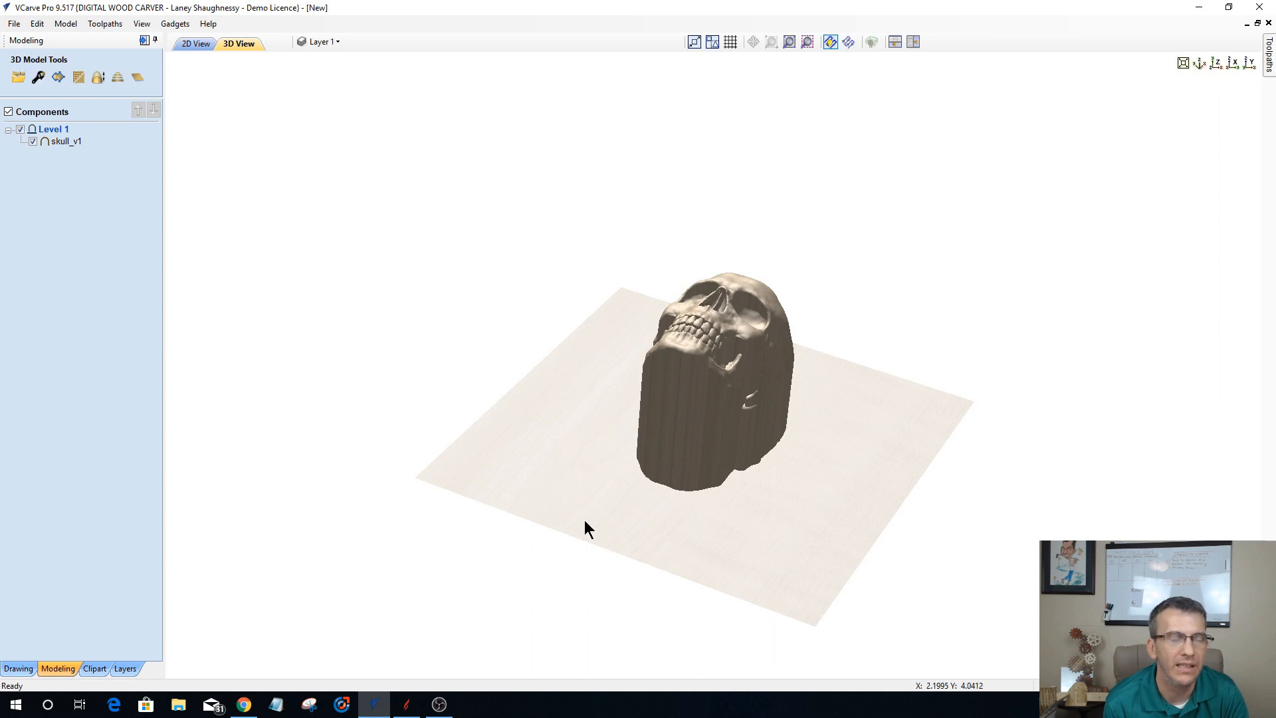
pyautogui.moveTo(606, 571); pyautogui.dragTo(680, 511)
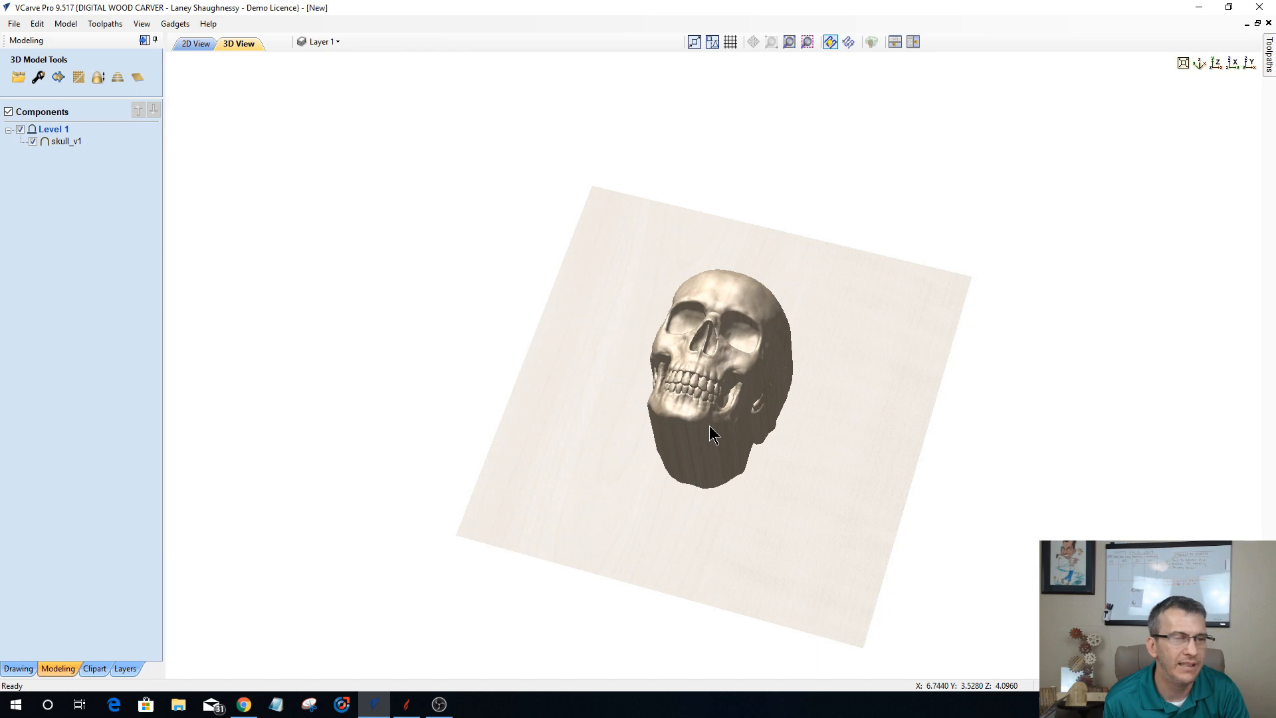
pyautogui.click(66, 143)
pyautogui.press('Delete')
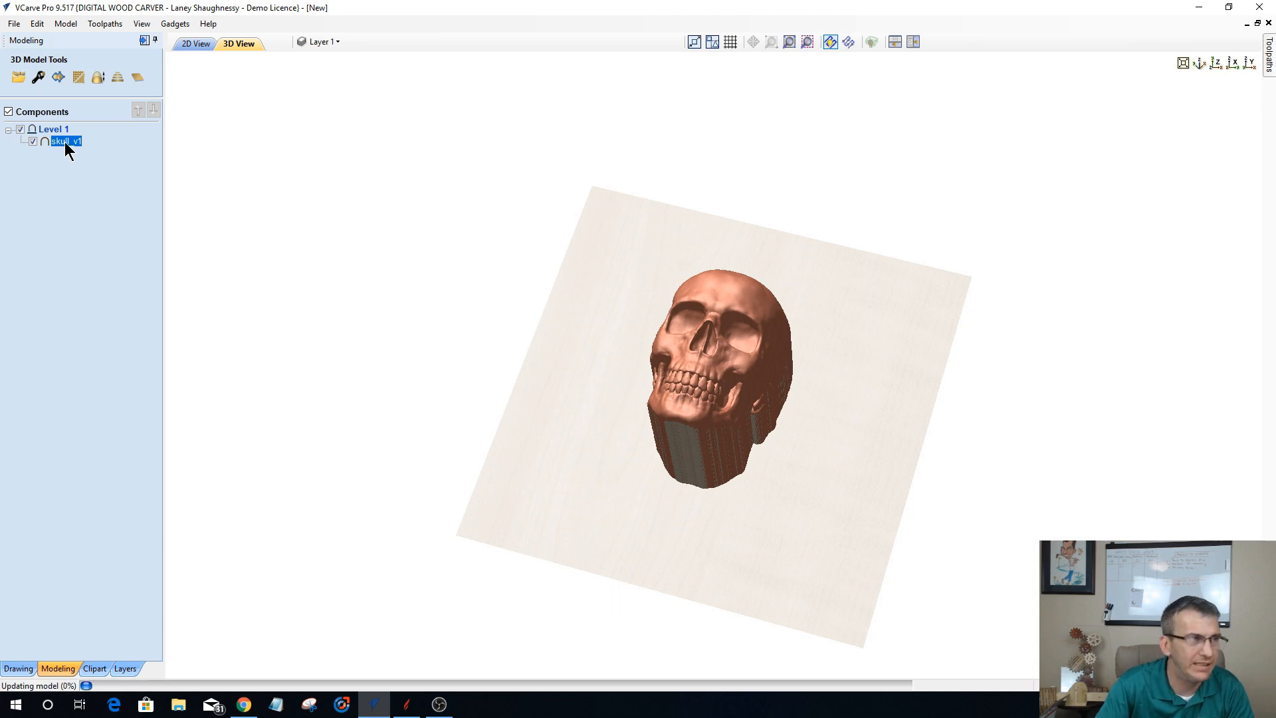
# Step: Import the skull_v1 3D model again, set its initial orientation to Front and center it in the job
pyautogui.click(16, 83)
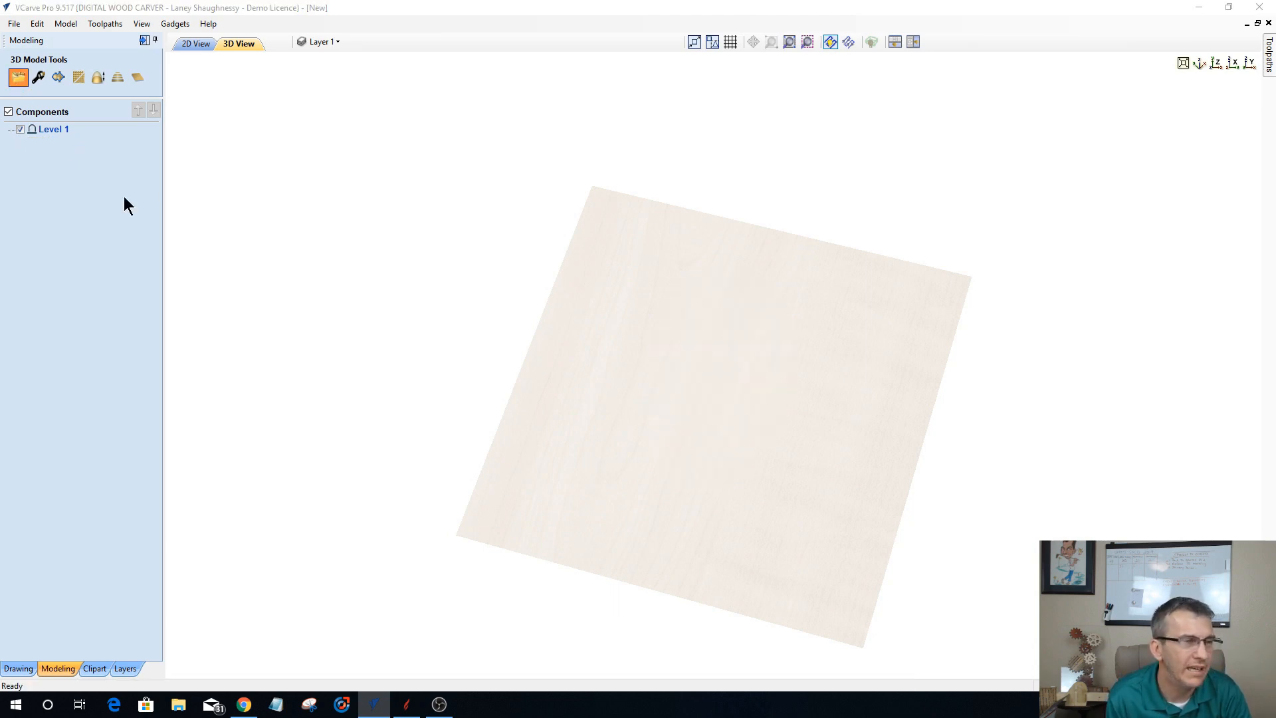
pyautogui.click(561, 464)
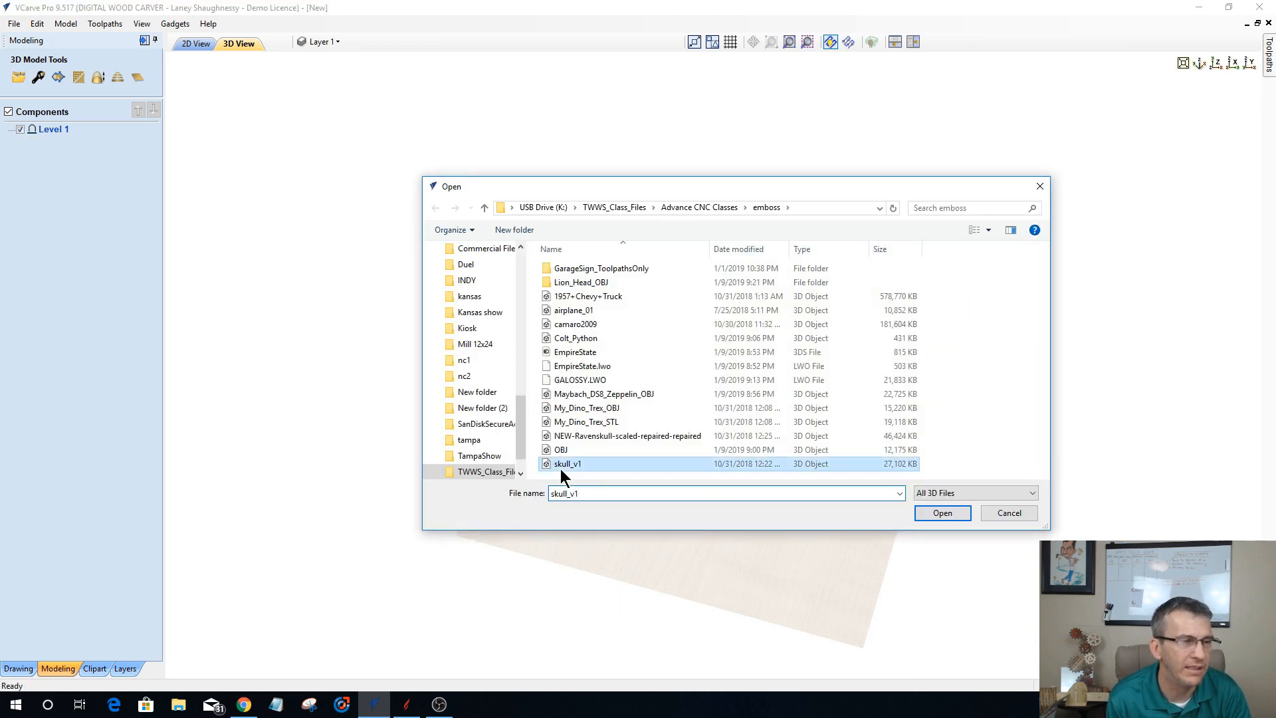
pyautogui.click(929, 514)
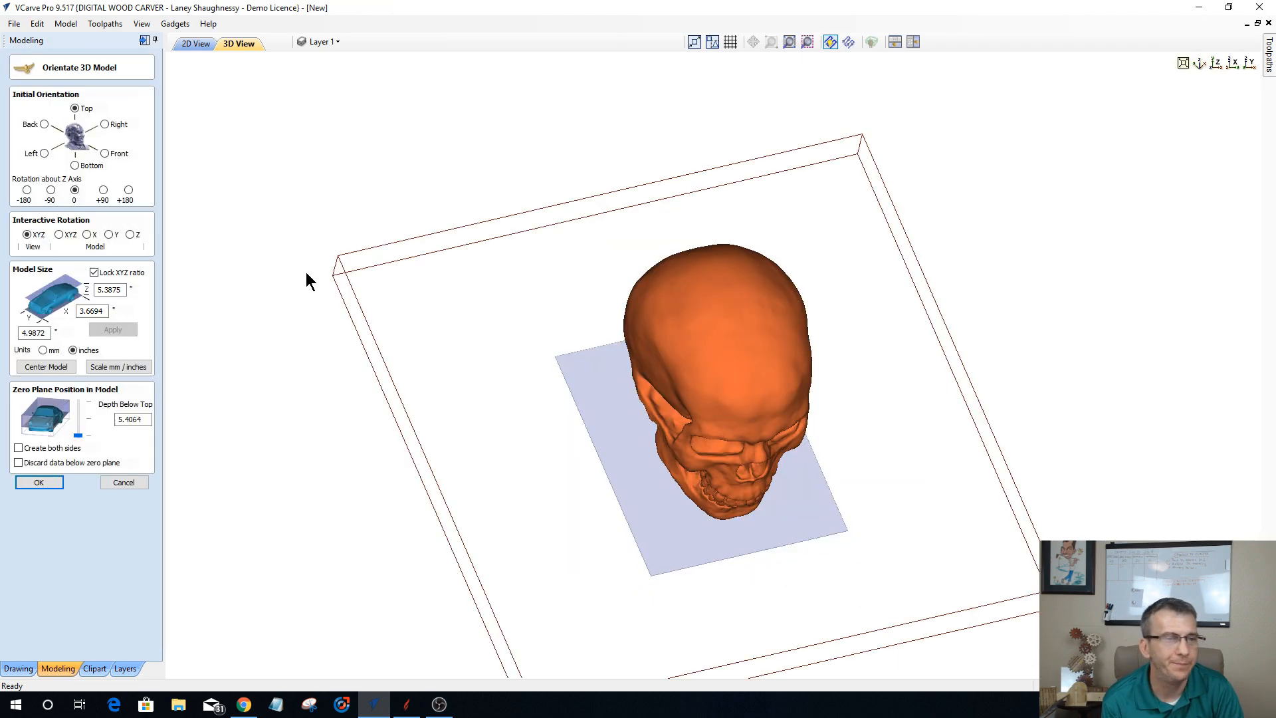
pyautogui.click(106, 154)
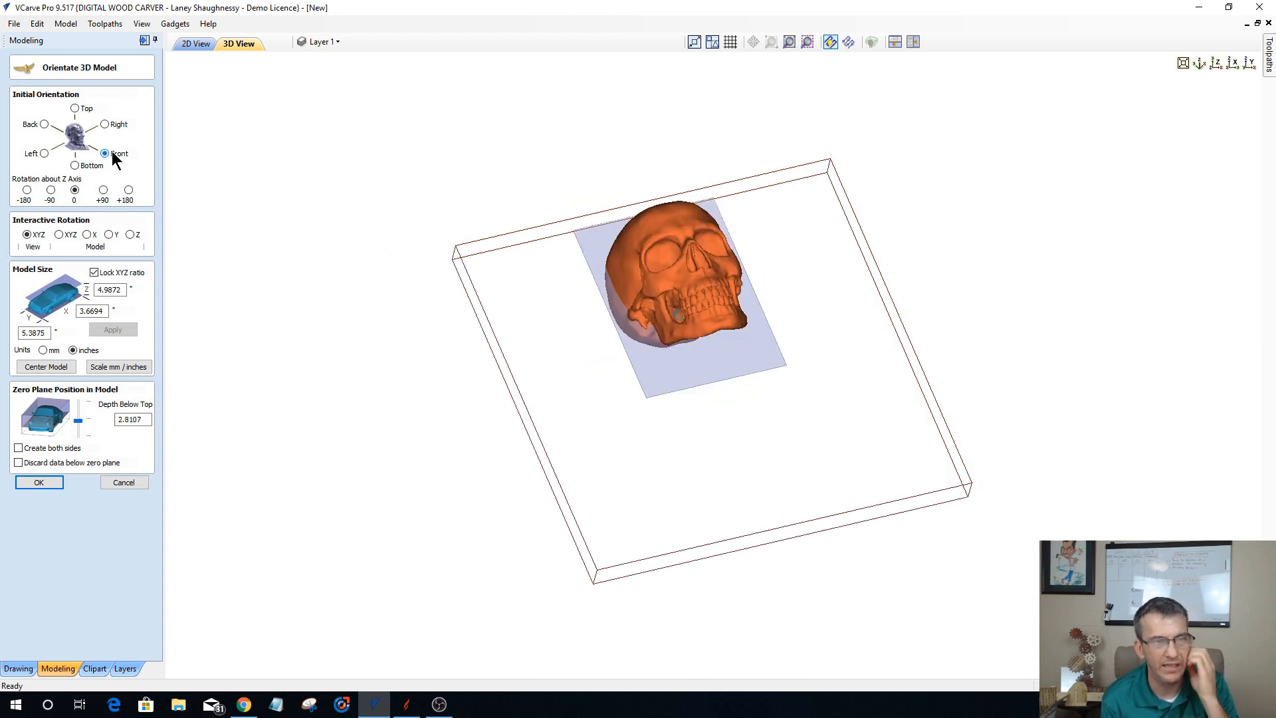
pyautogui.click(38, 368)
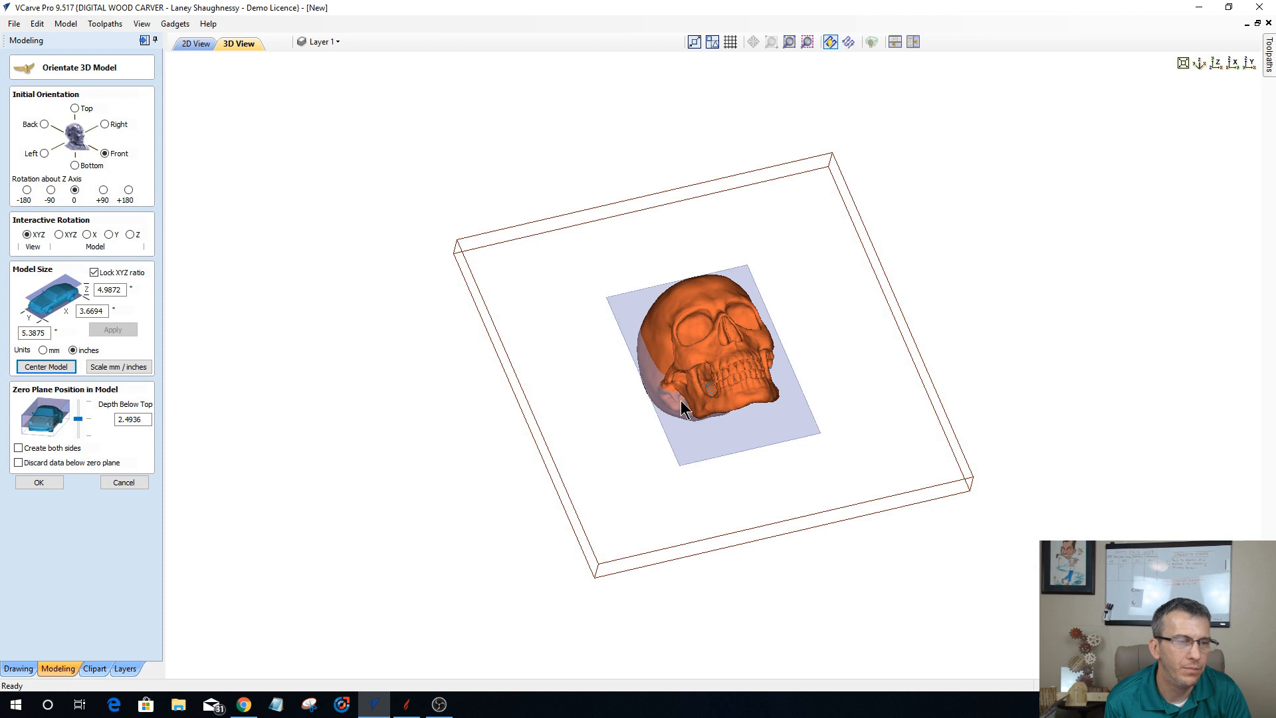
# Step: Turn on creating both sides at the skull's middle zero plane and accept the orientation to create the components
pyautogui.click(1248, 63)
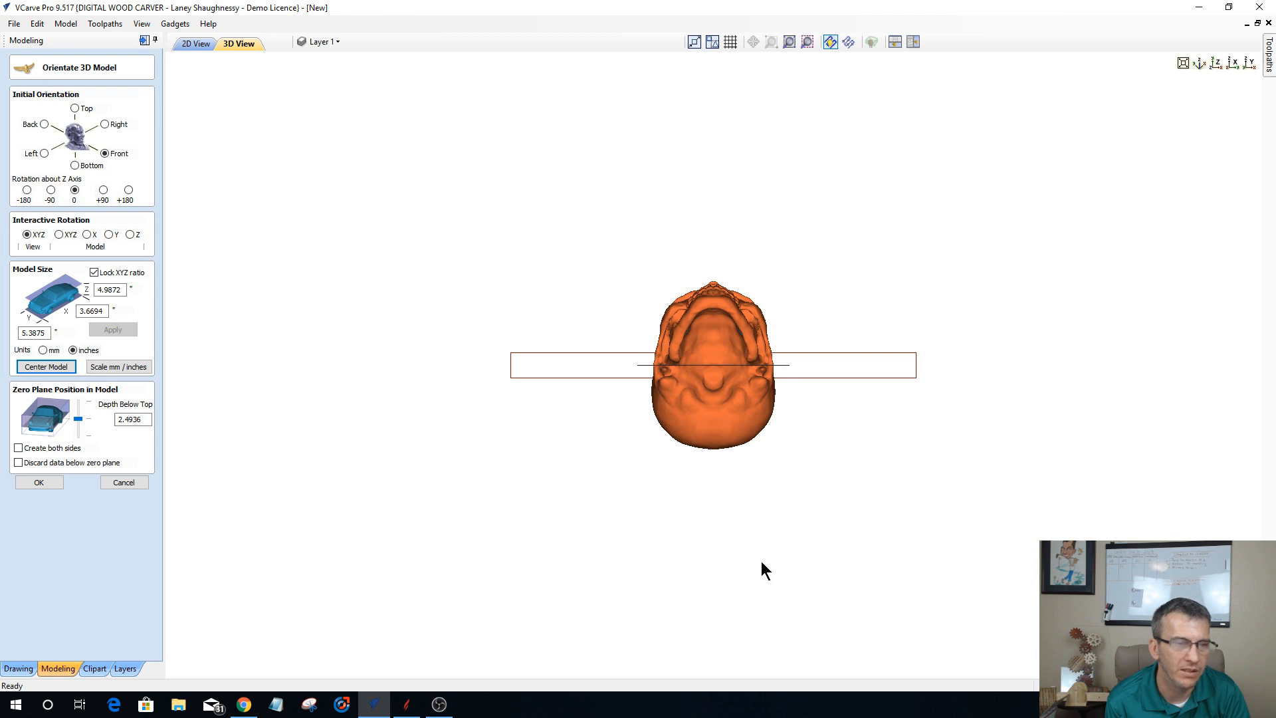
pyautogui.click(20, 448)
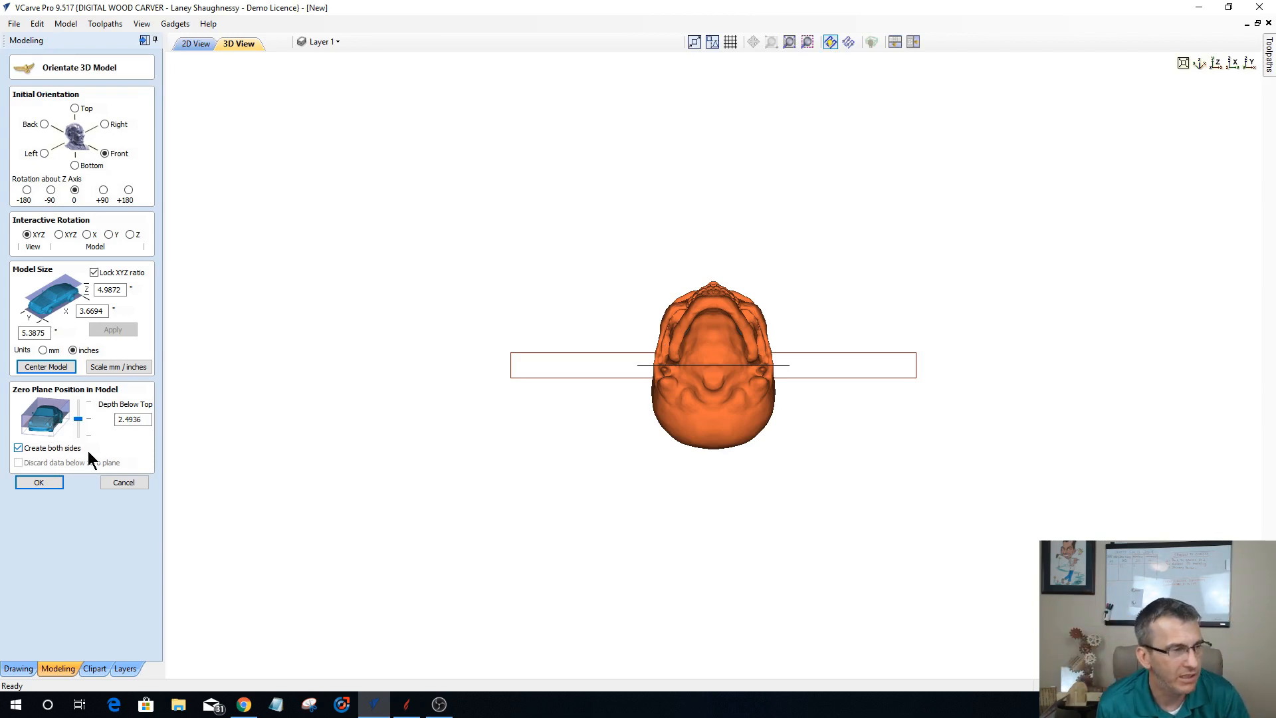
pyautogui.click(35, 481)
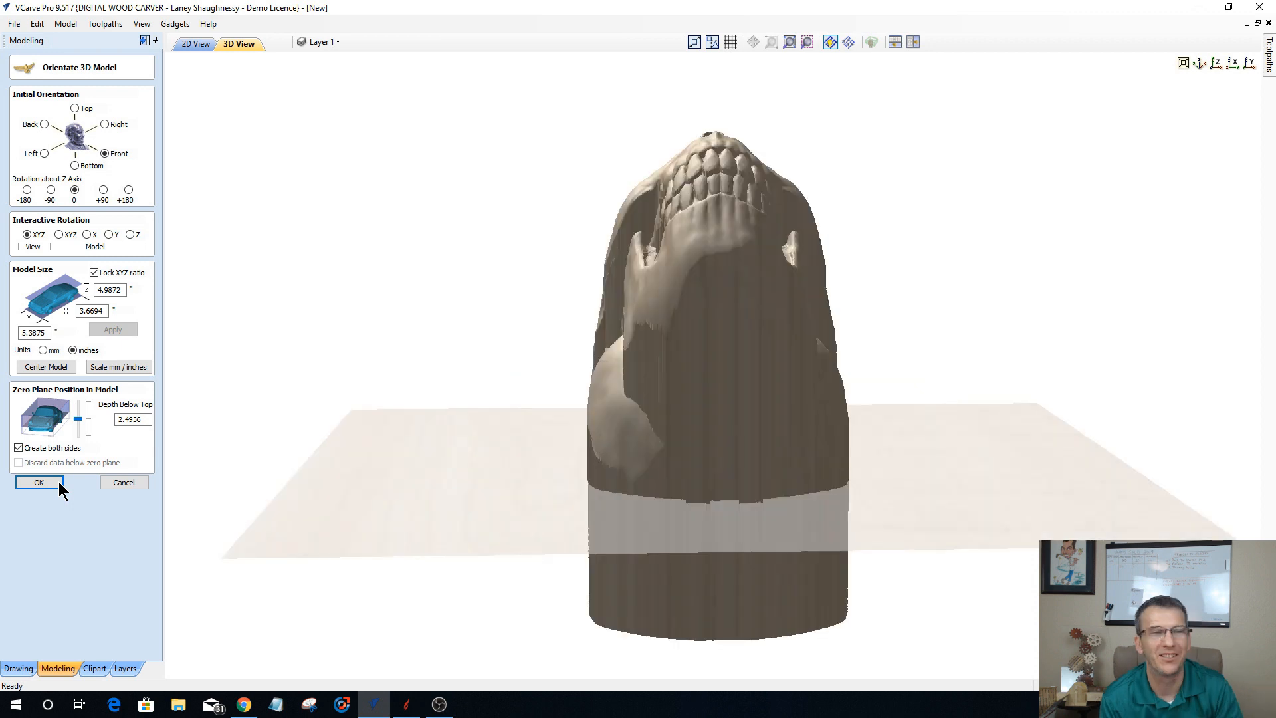
pyautogui.click(59, 487)
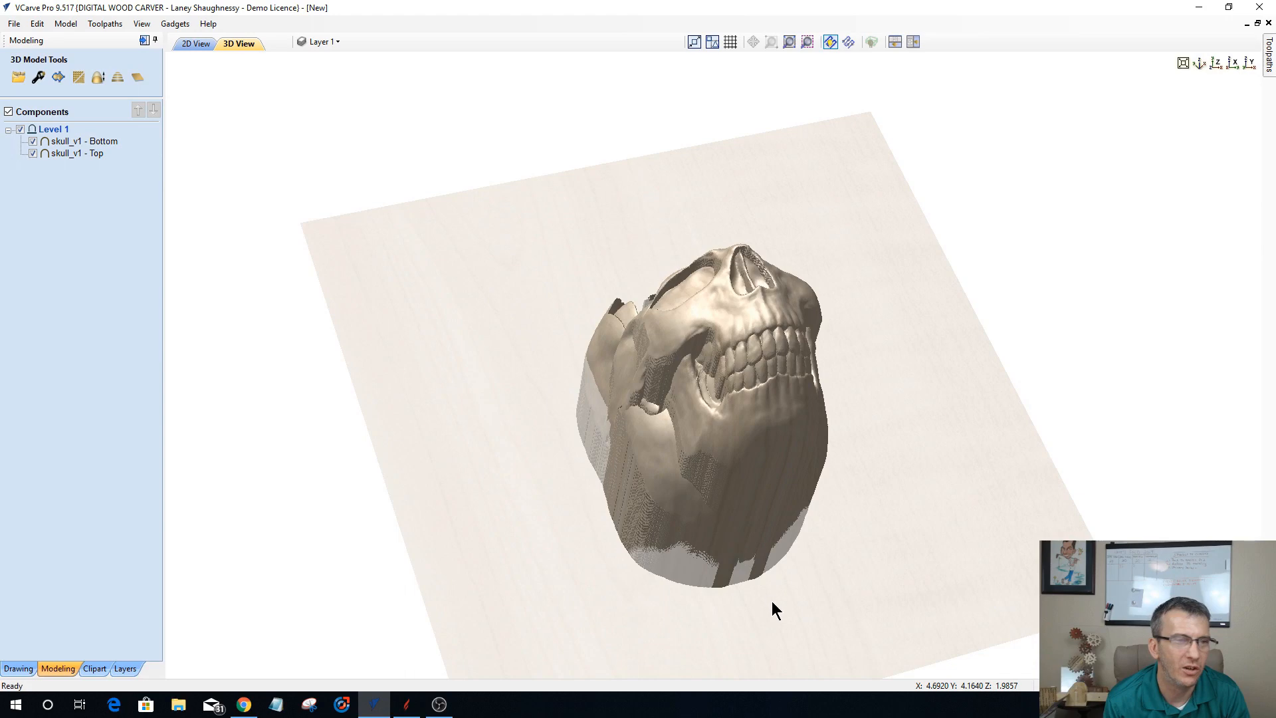
# Step: Hide the skull_v1 - Bottom component and inspect the face half of the skull
pyautogui.moveTo(772, 599); pyautogui.dragTo(708, 600)
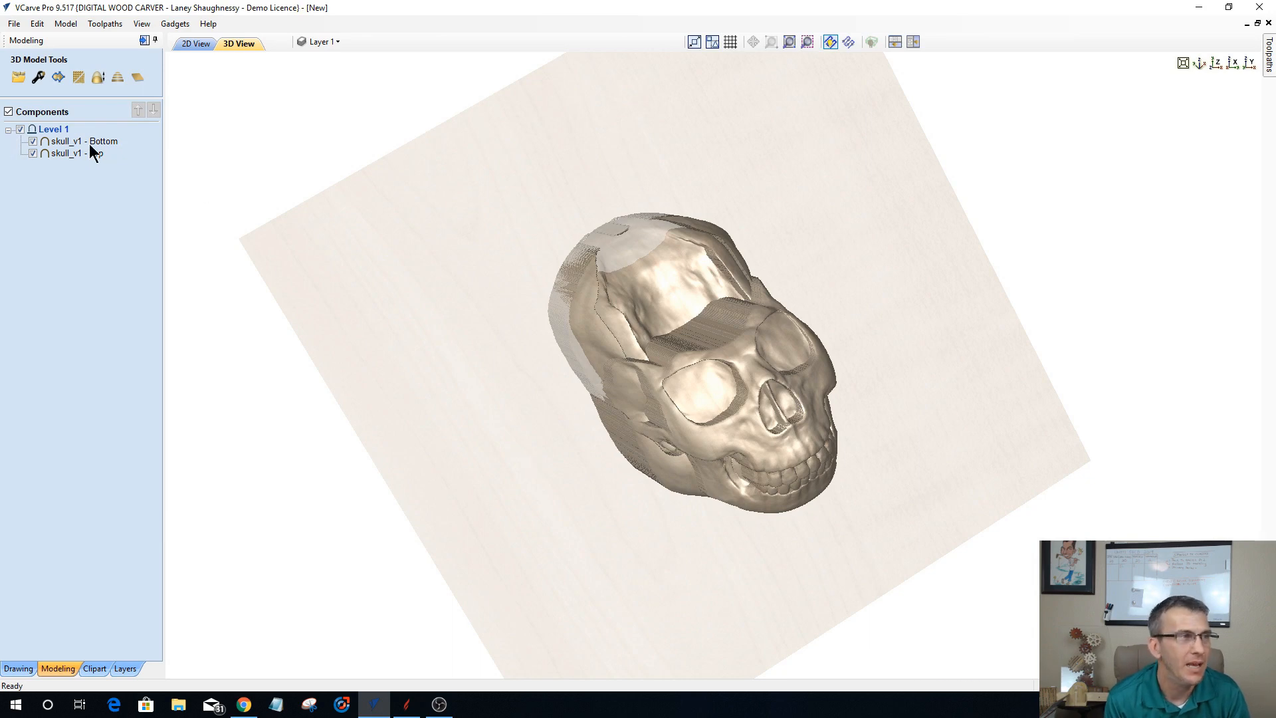
pyautogui.moveTo(52, 141)
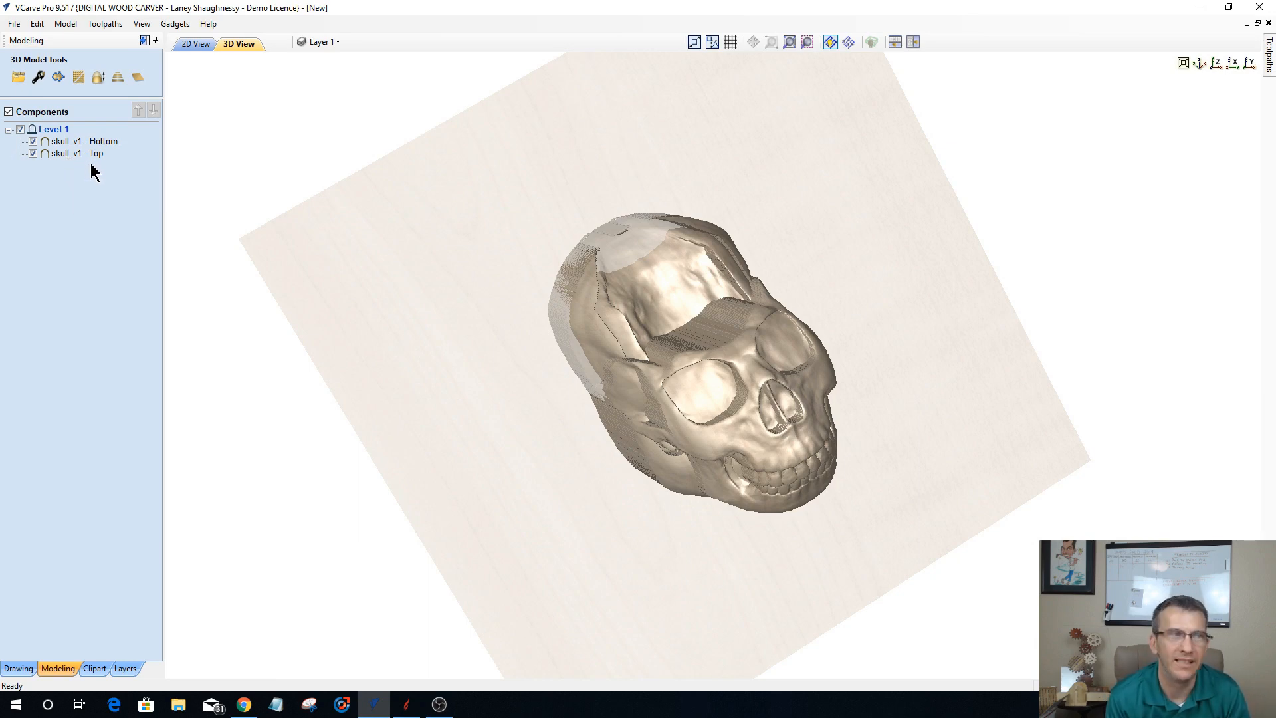
pyautogui.click(35, 141)
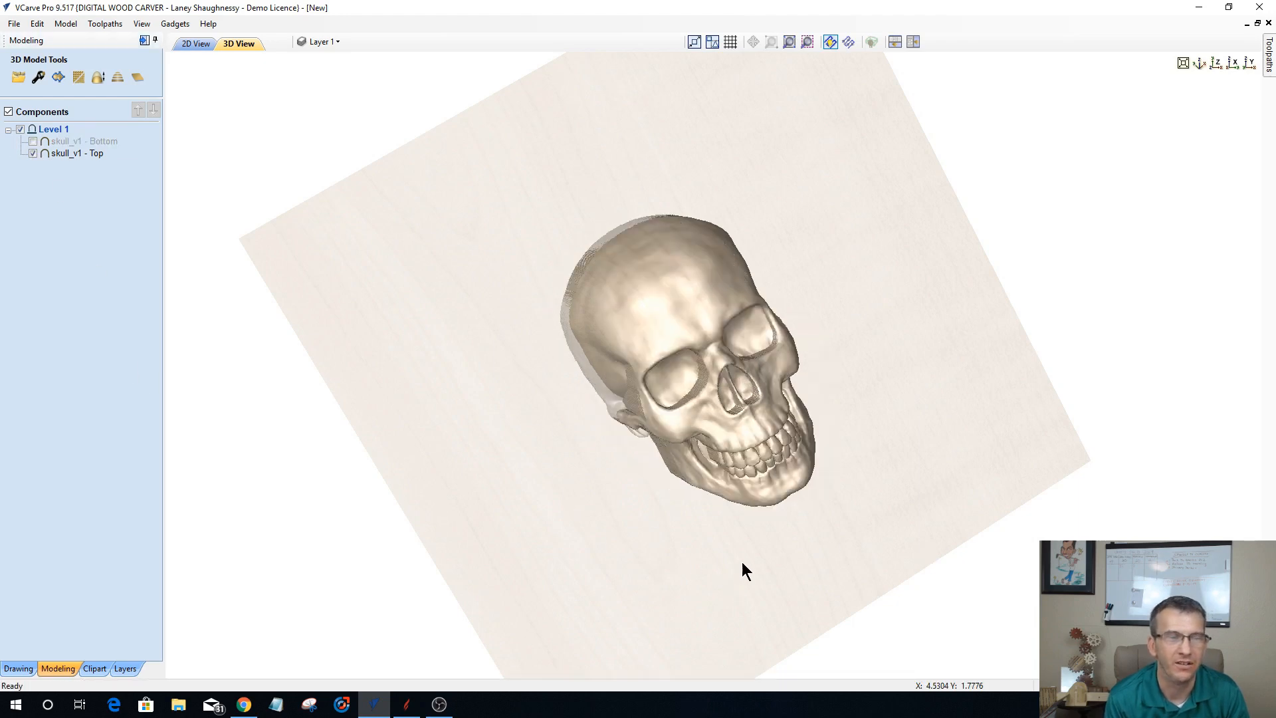
pyautogui.moveTo(742, 561); pyautogui.dragTo(735, 383)
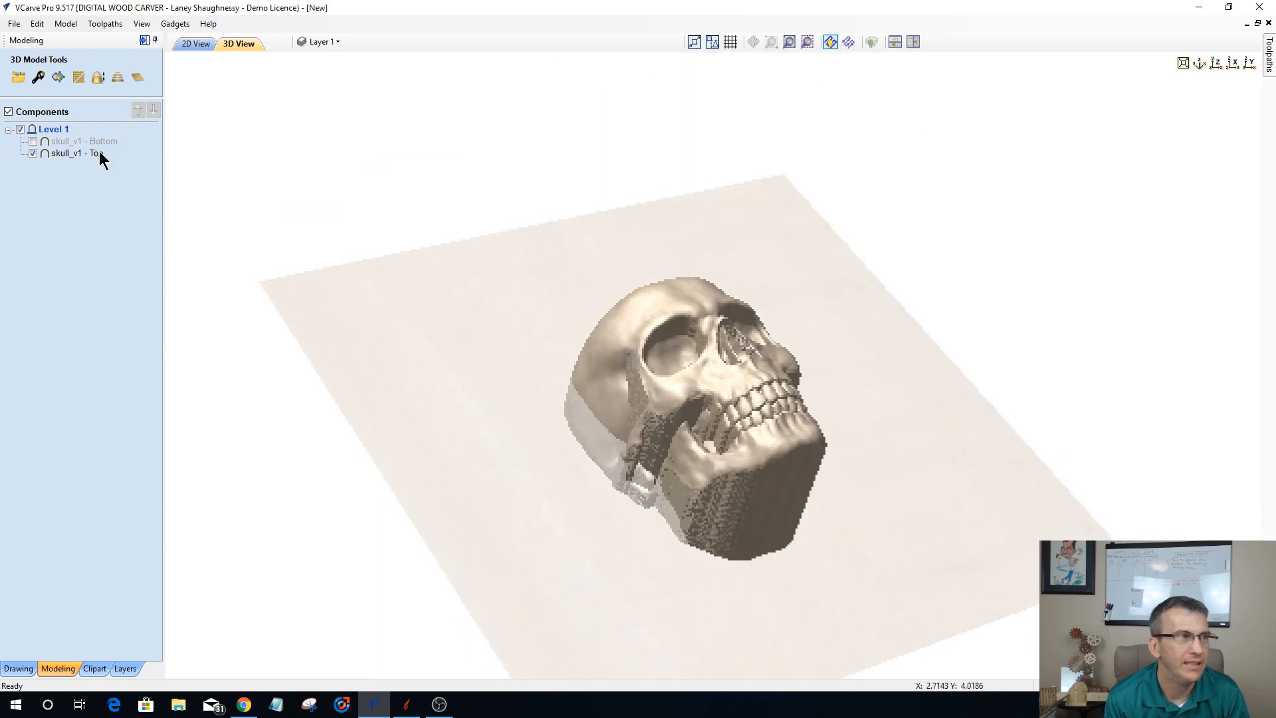
# Step: Show only the skull_v1 - Bottom component and inspect the back half of the skull
pyautogui.click(33, 153)
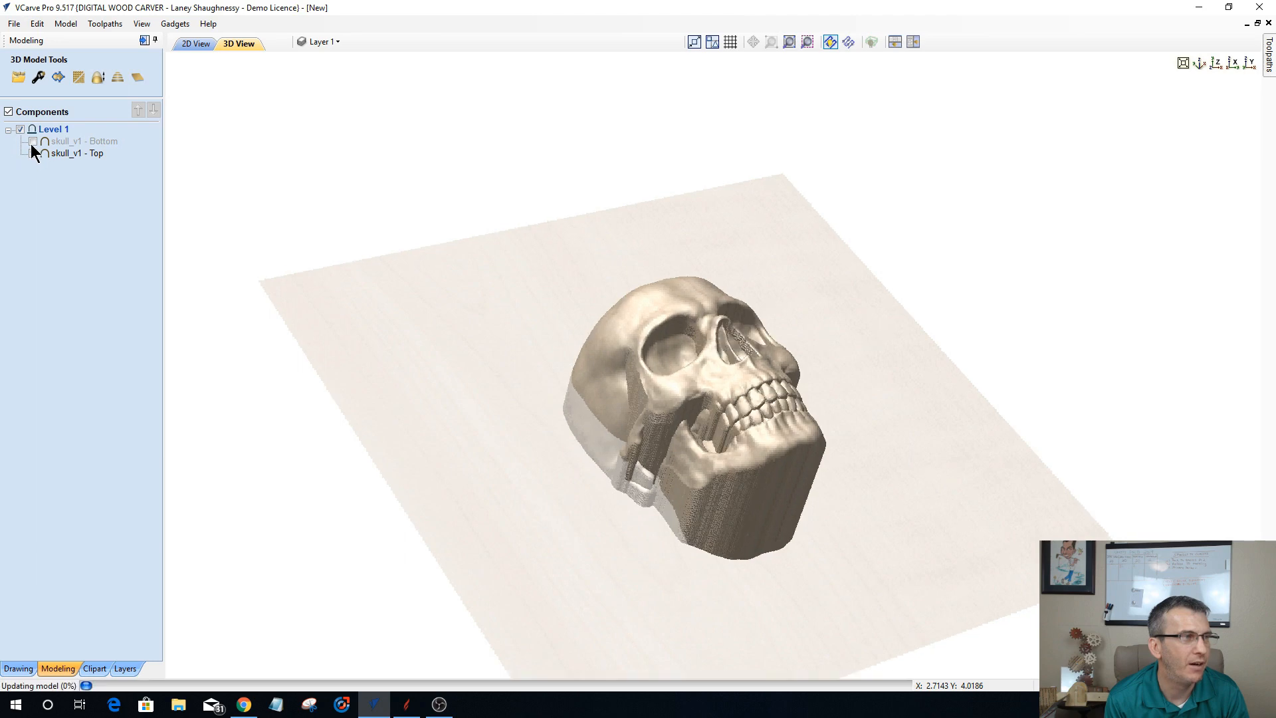
pyautogui.click(33, 141)
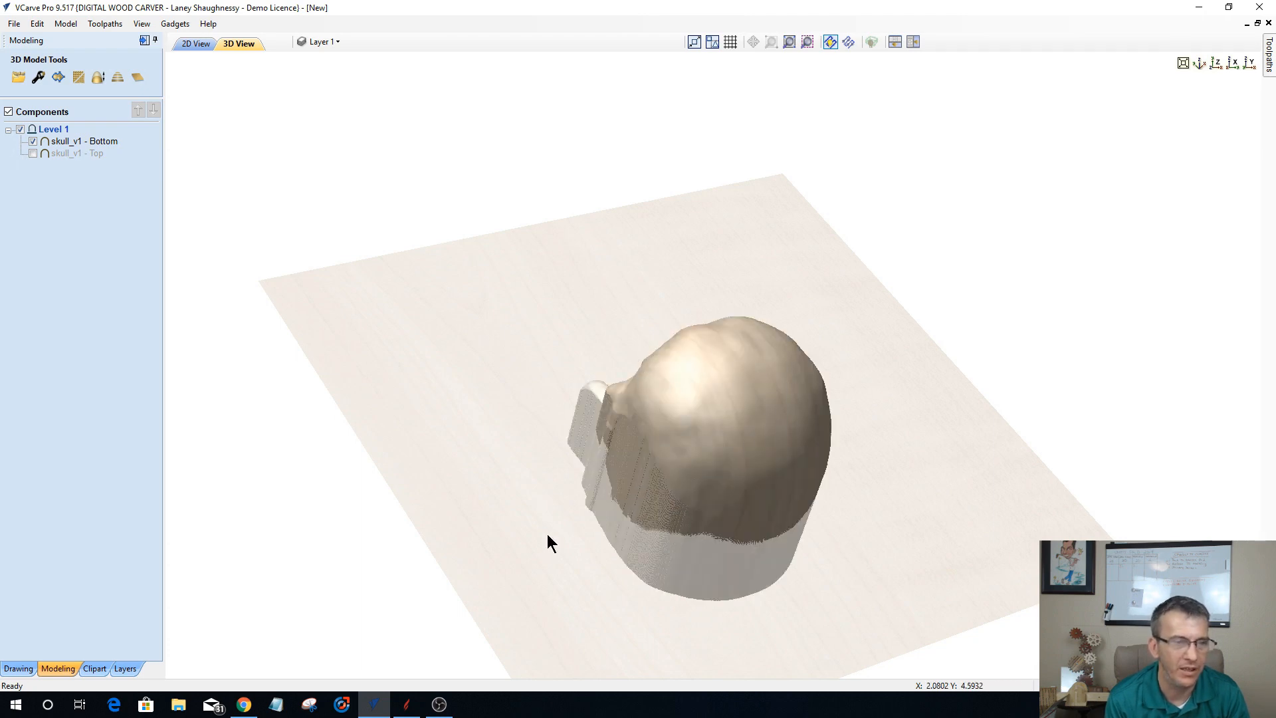
pyautogui.moveTo(734, 570); pyautogui.dragTo(1089, 493)
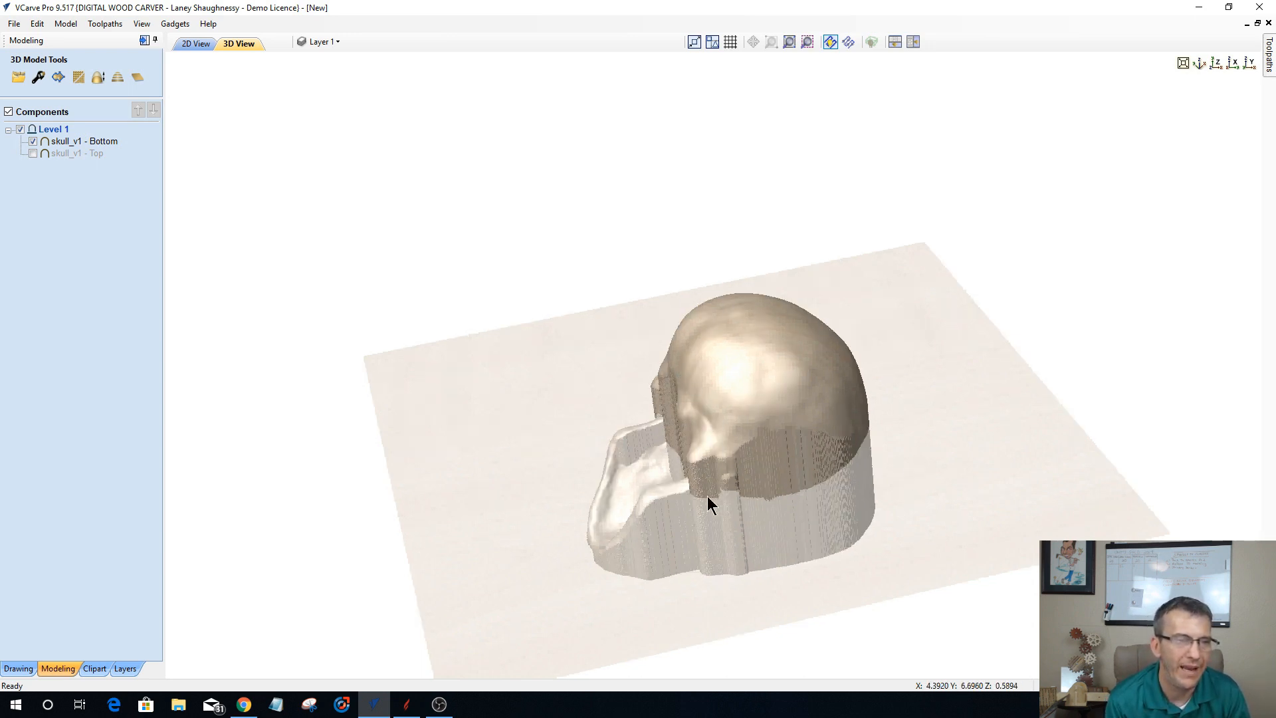
# Step: Show only the skull_v1 - Top component and examine its depth from above and along the Y and X axes
pyautogui.click(32, 154)
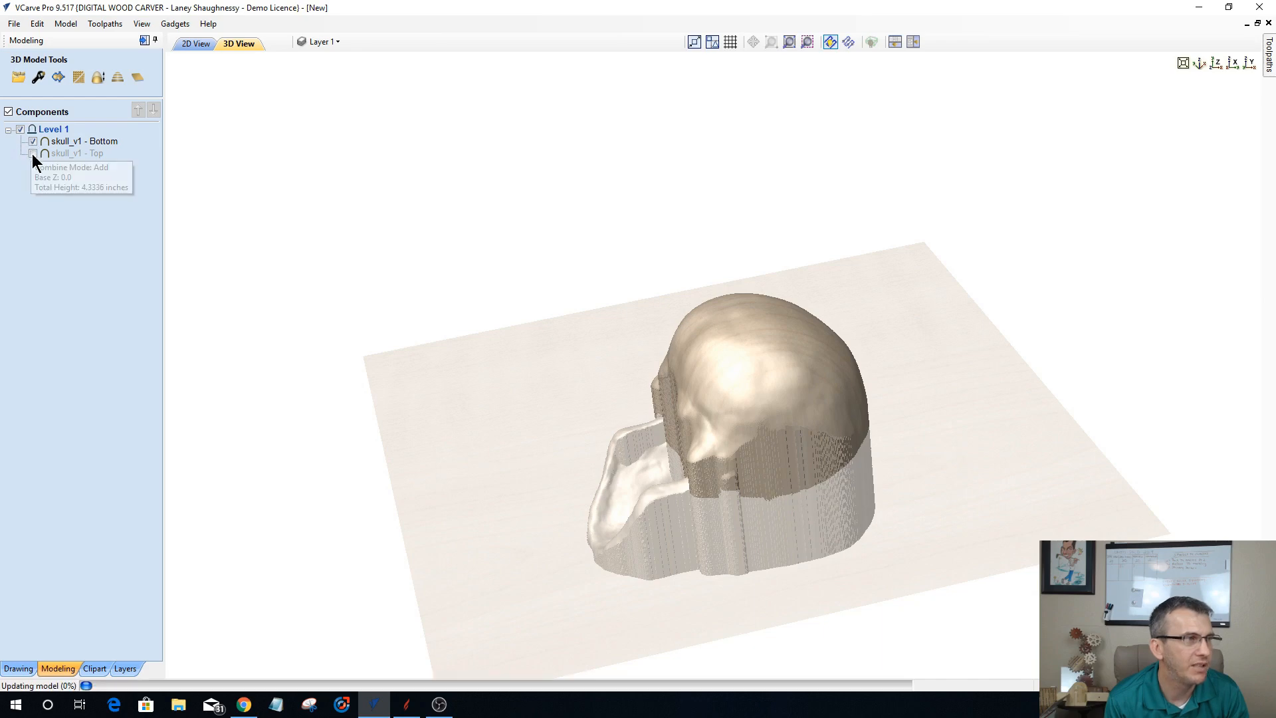
pyautogui.click(33, 155)
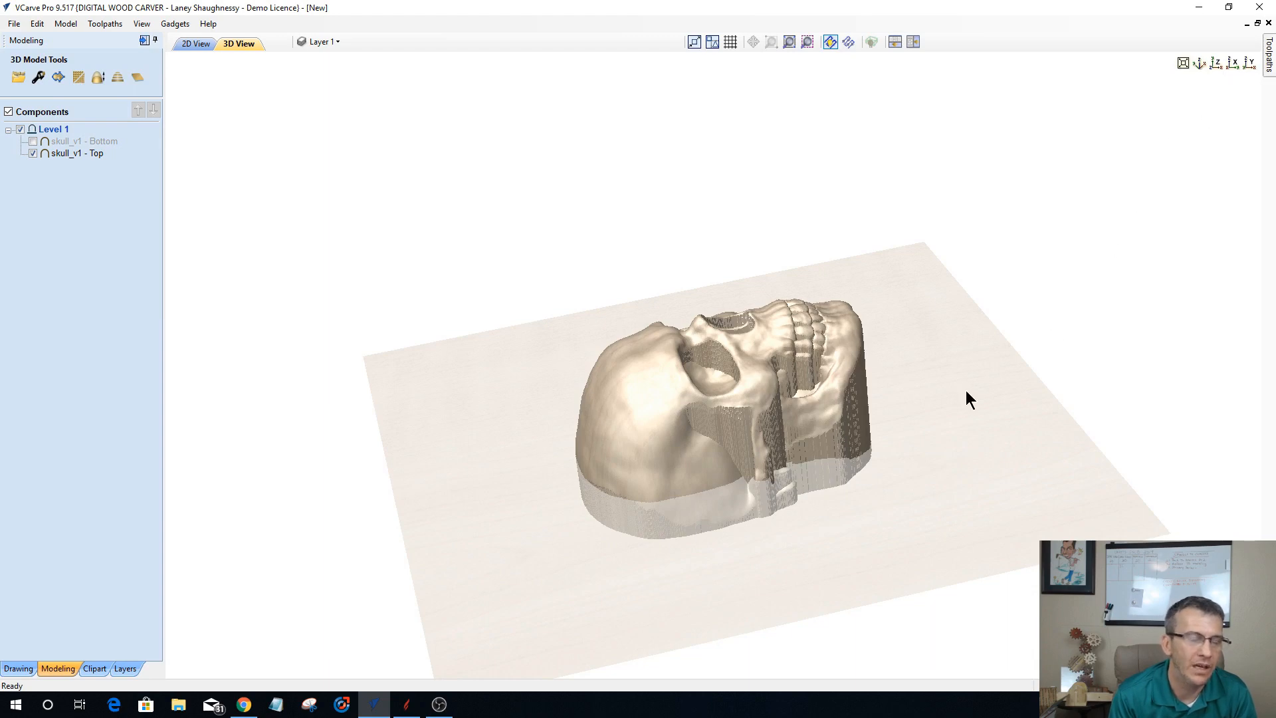
pyautogui.doubleClick(877, 438)
pyautogui.doubleClick(662, 484)
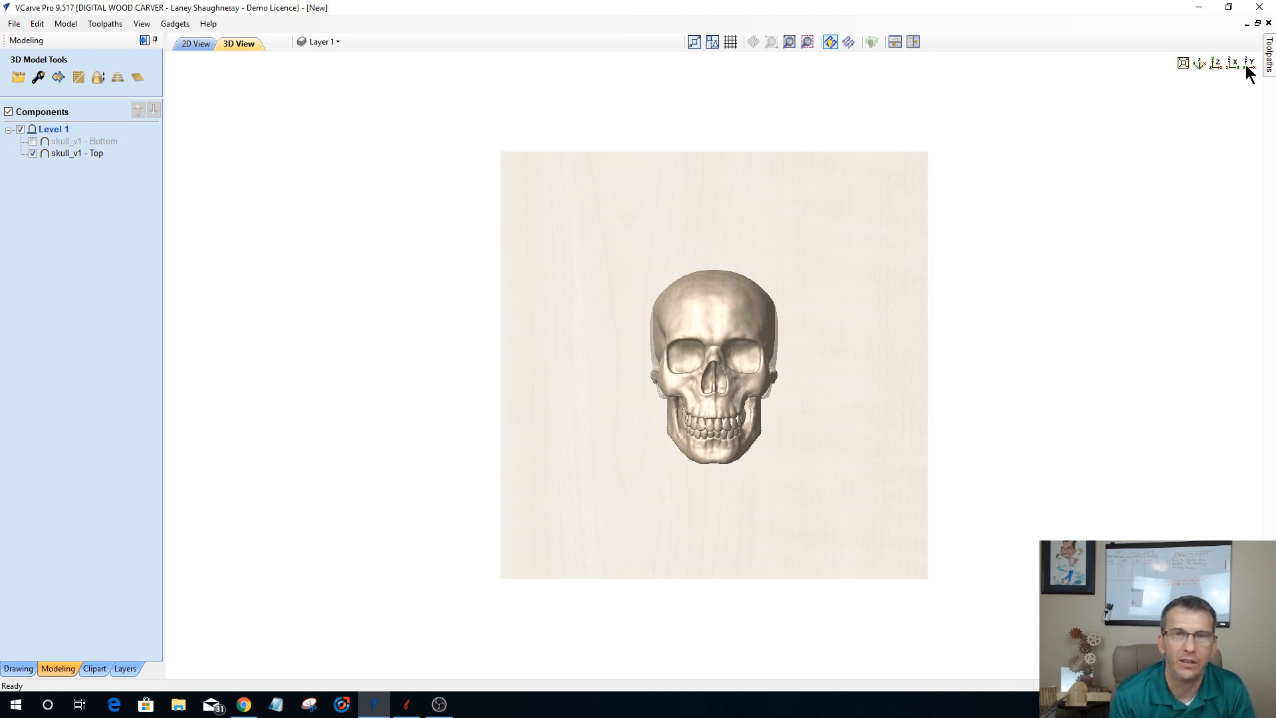
pyautogui.scroll(2, 1245, 65)
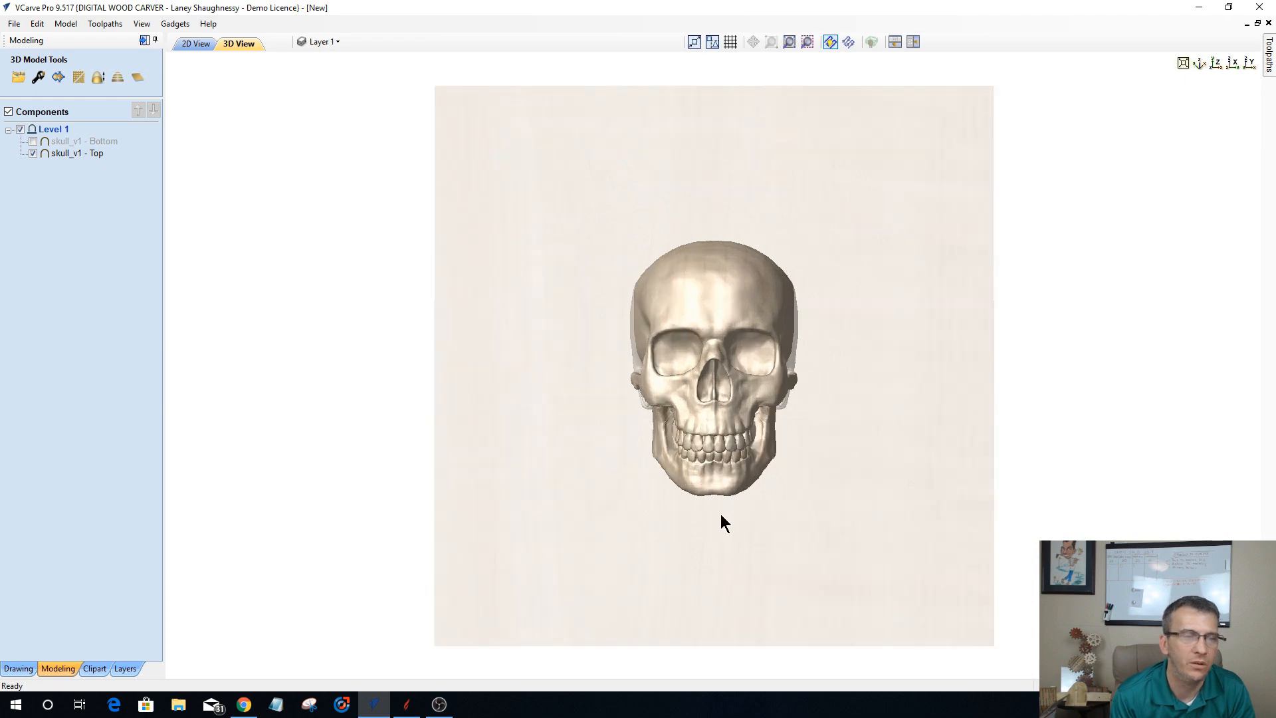
pyautogui.moveTo(720, 513); pyautogui.dragTo(719, 517)
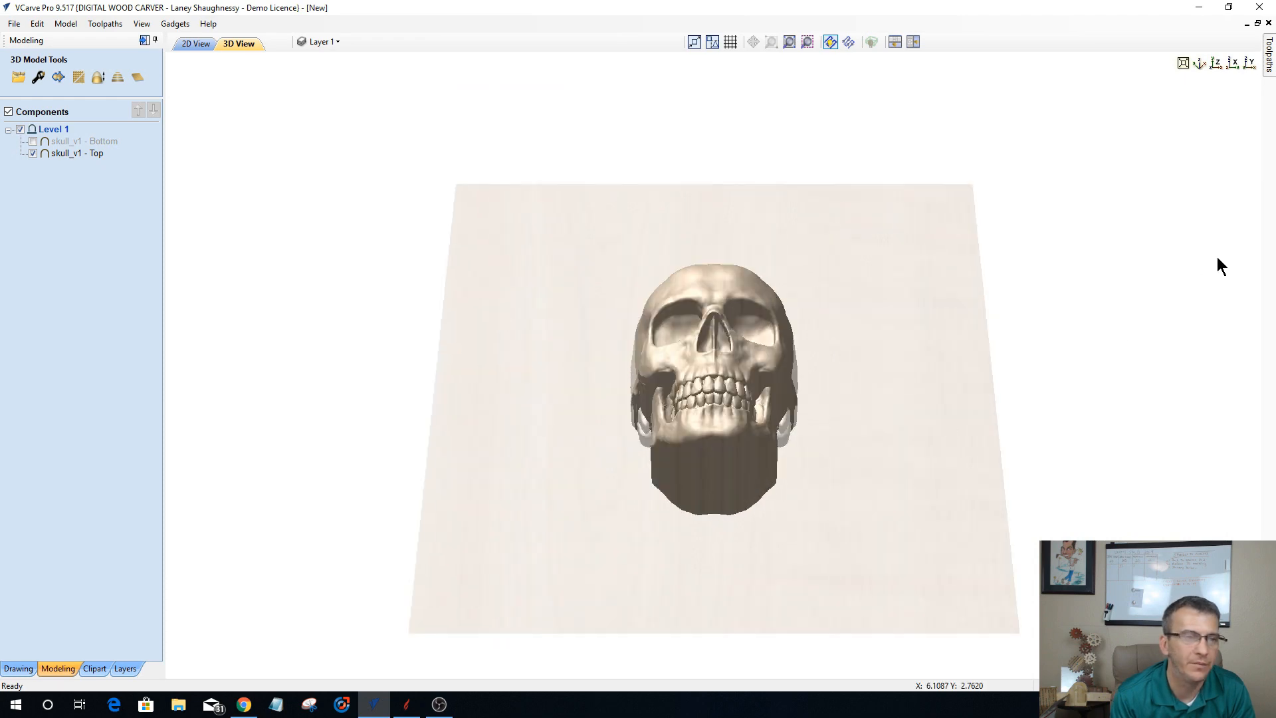
pyautogui.click(1233, 64)
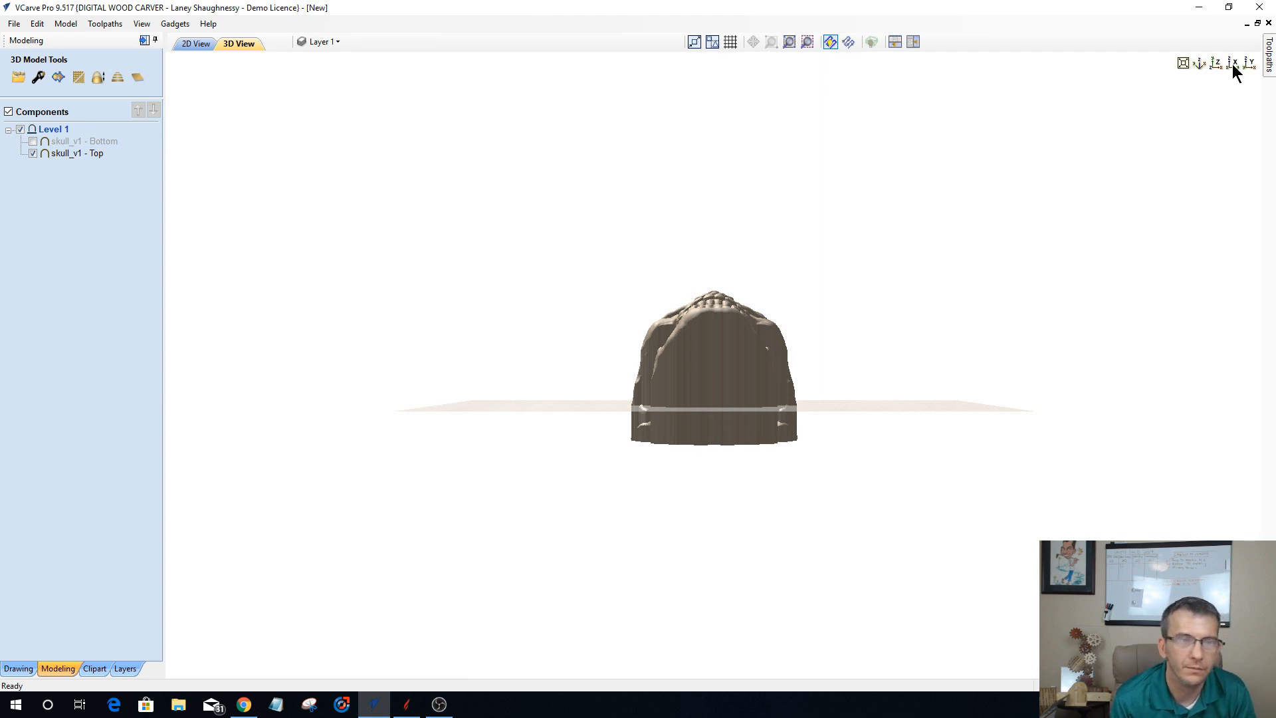
pyautogui.click(1233, 65)
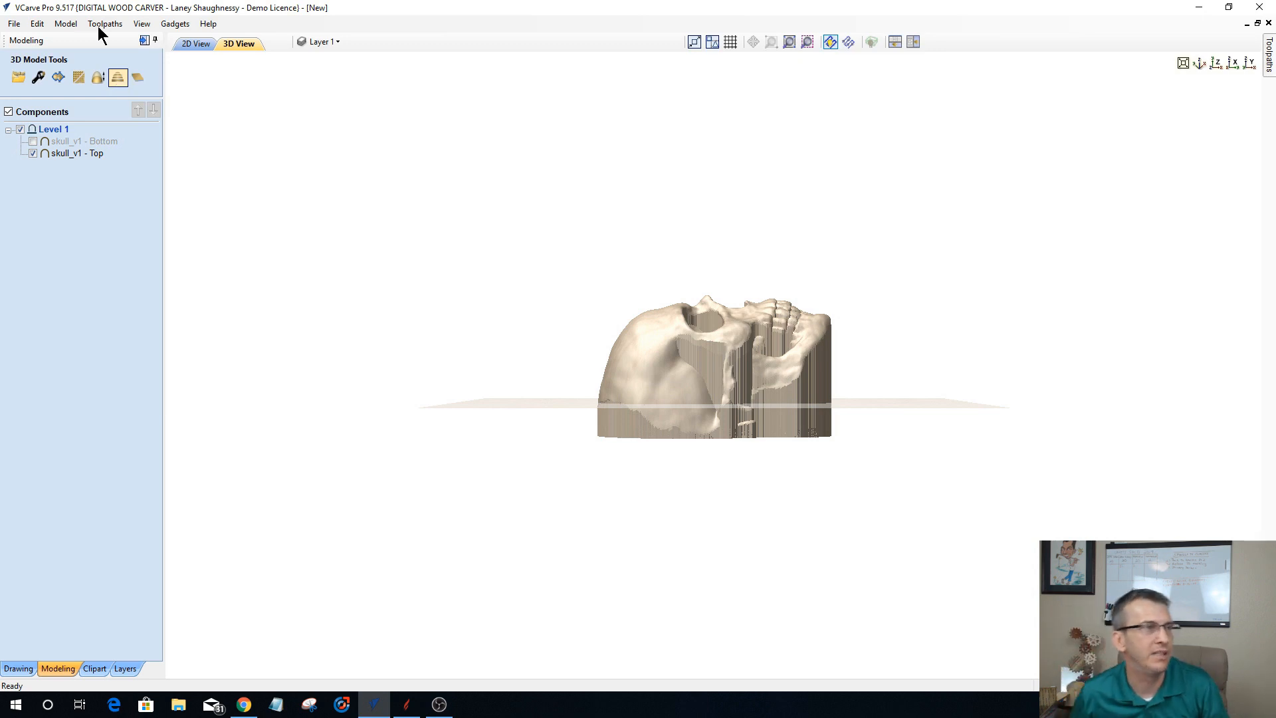
# Step: Start the Slice Model tool and compare slicing by number of slices with slicing by slice thickness
pyautogui.click(118, 78)
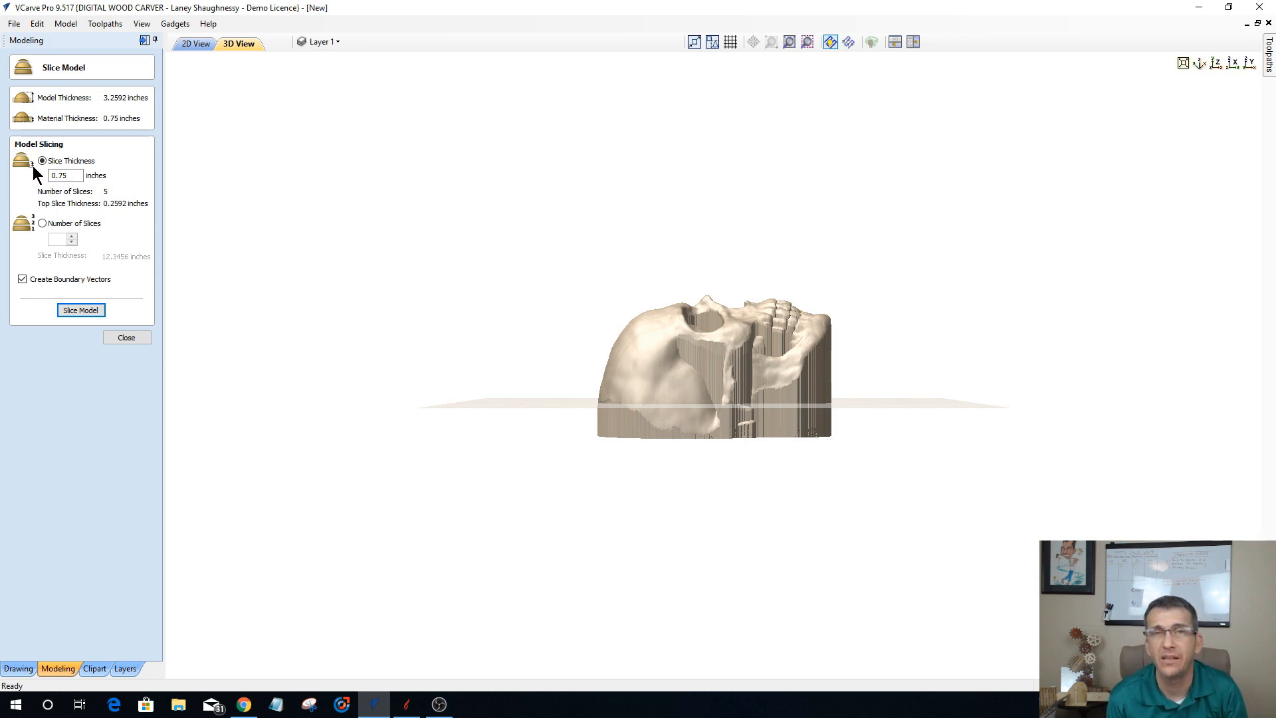
pyautogui.click(42, 224)
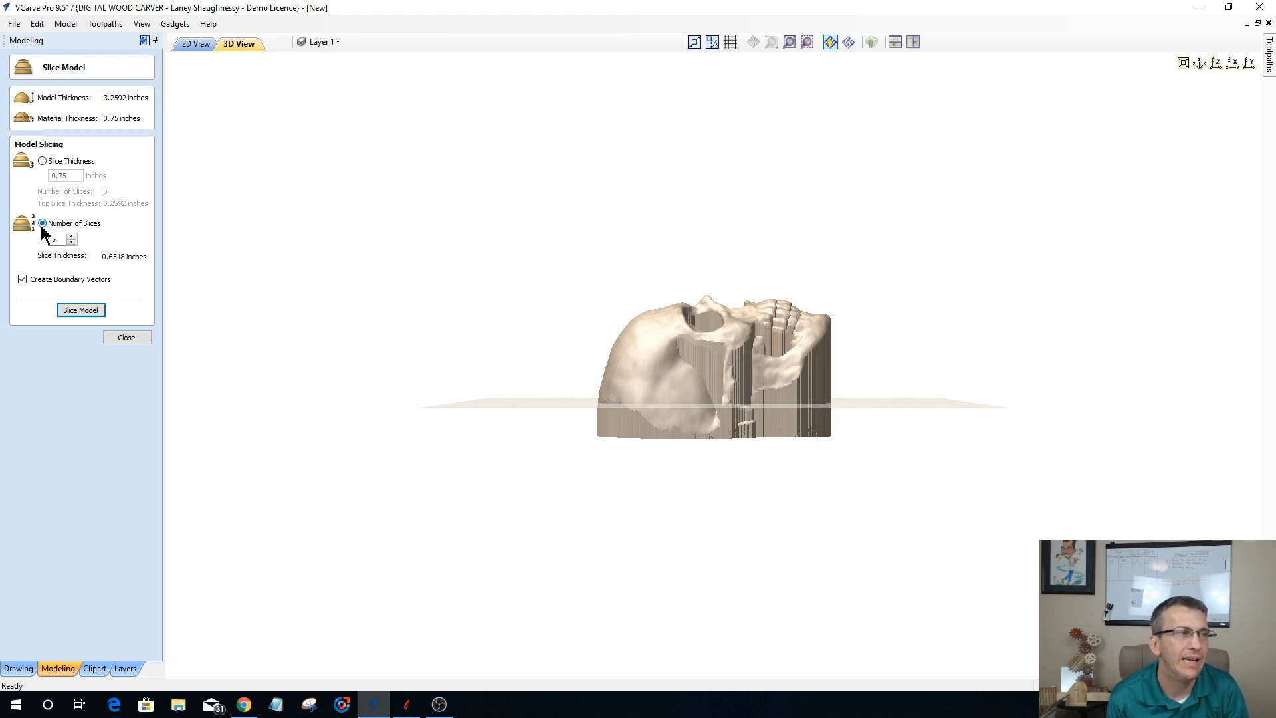
pyautogui.click(42, 161)
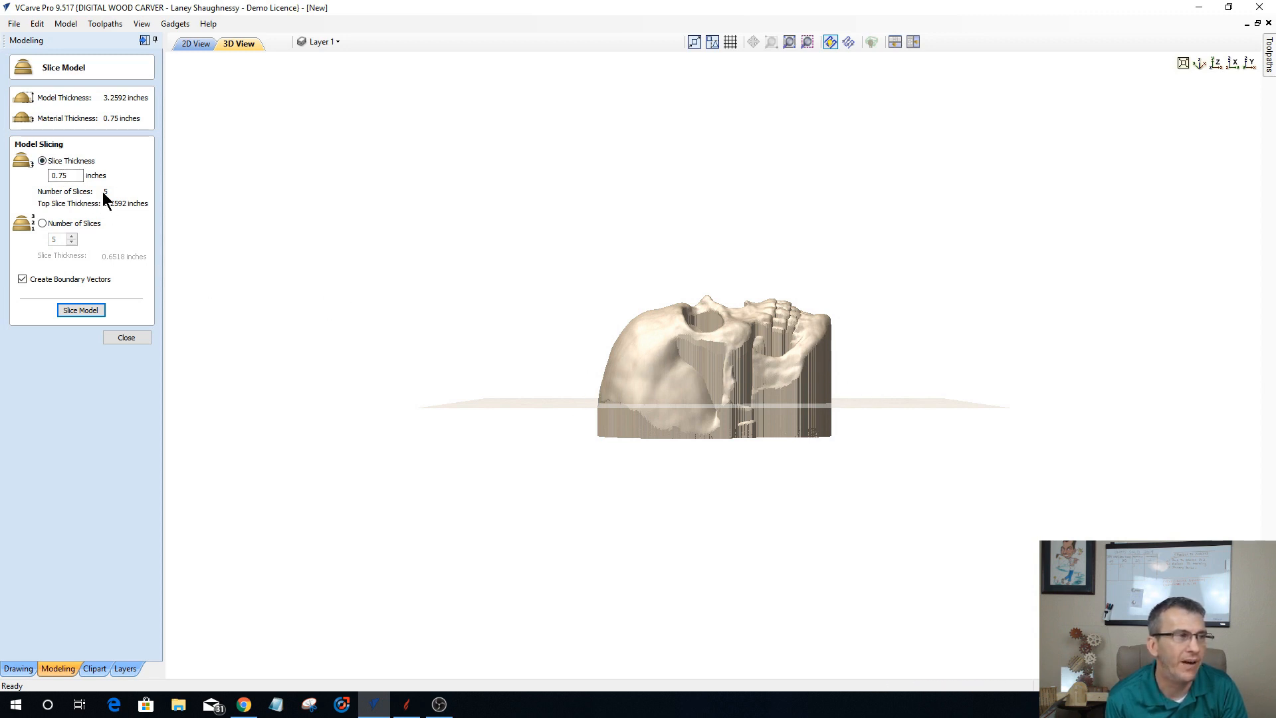
# Step: Switch the model slicing to number of slices, try 4 and 5 slices, and leave the count at 4
pyautogui.click(42, 224)
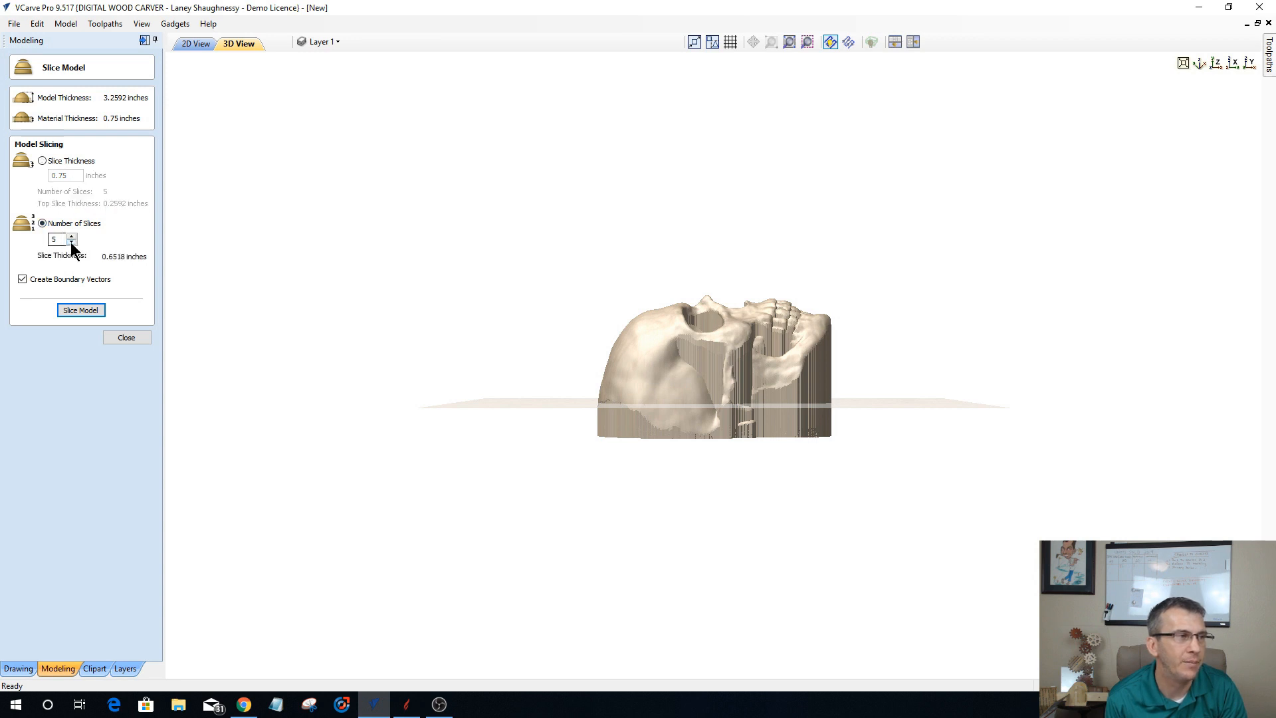
pyautogui.click(71, 242)
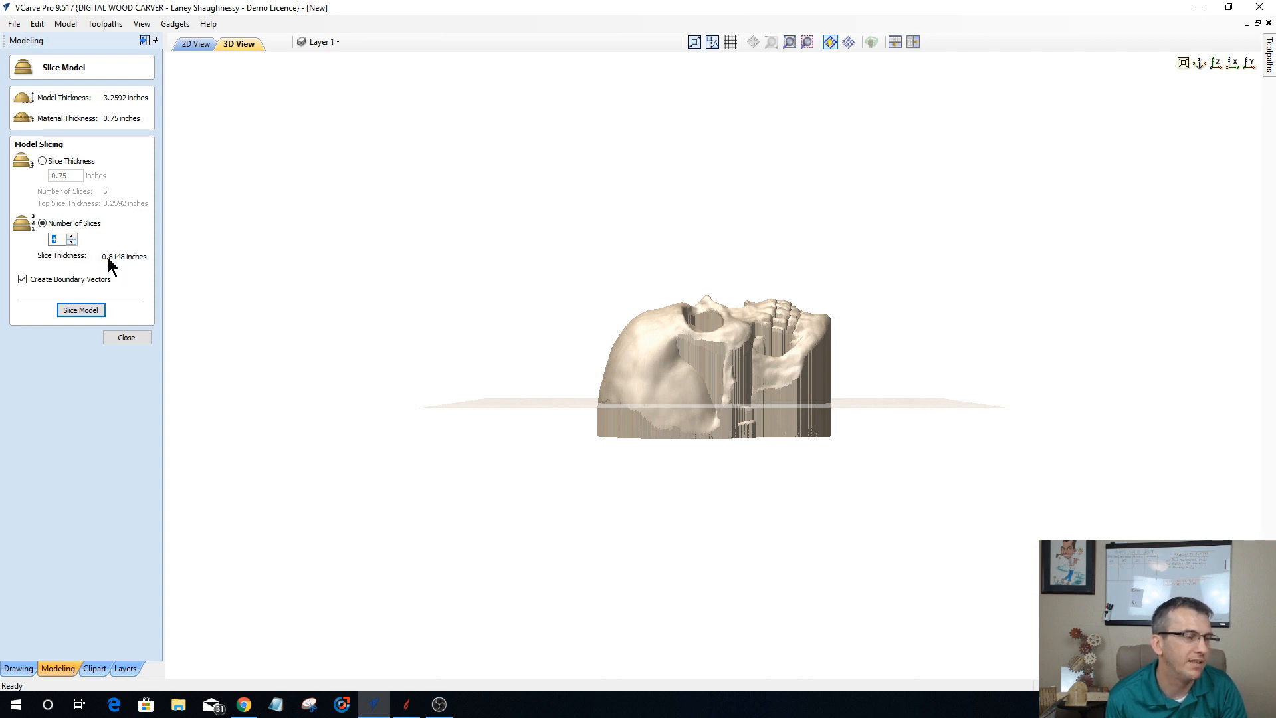
pyautogui.click(71, 236)
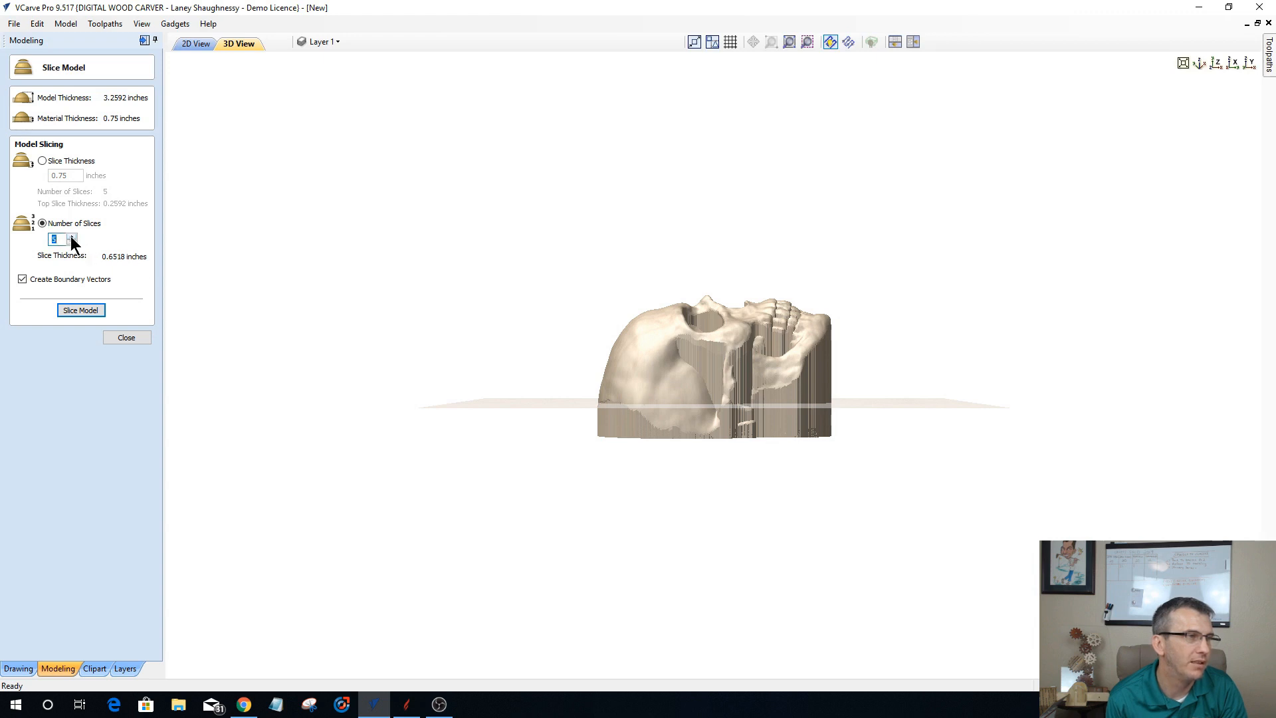
pyautogui.click(72, 242)
pyautogui.click(72, 242)
pyautogui.click(71, 238)
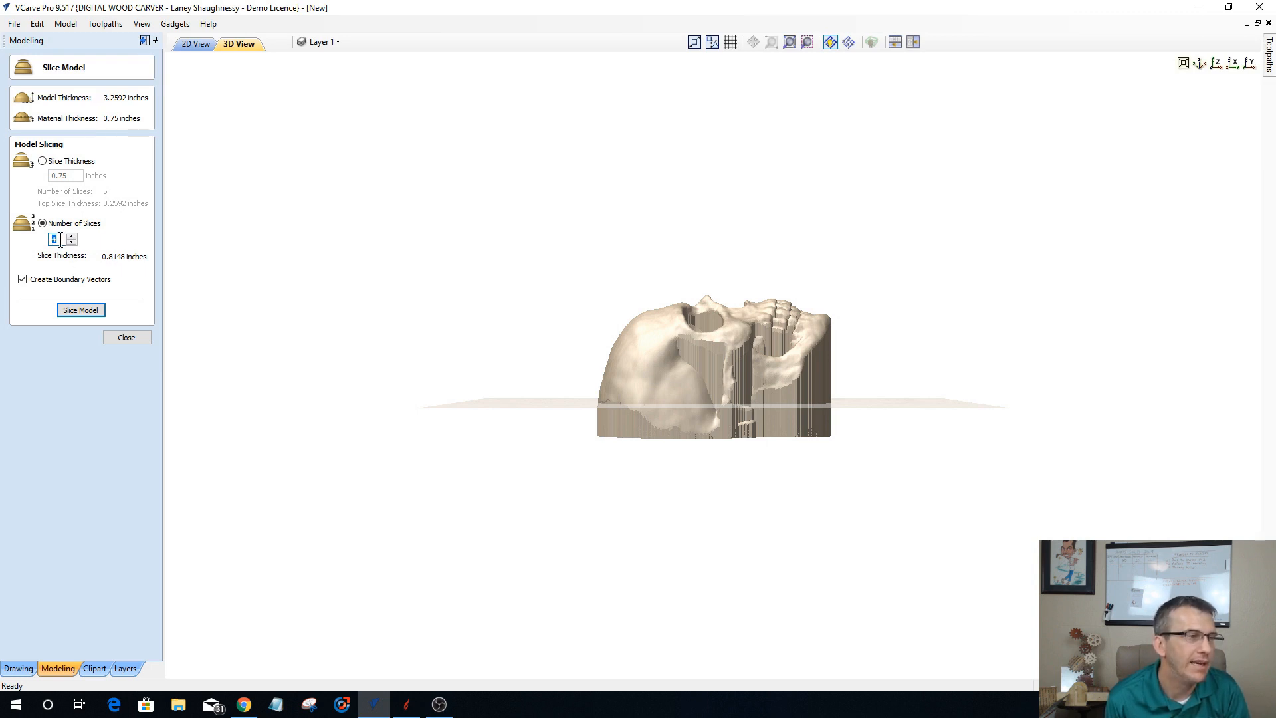
# Step: Try fractional slice counts of 3.4 and 3.5, and clear the number of slices
pyautogui.write('3')
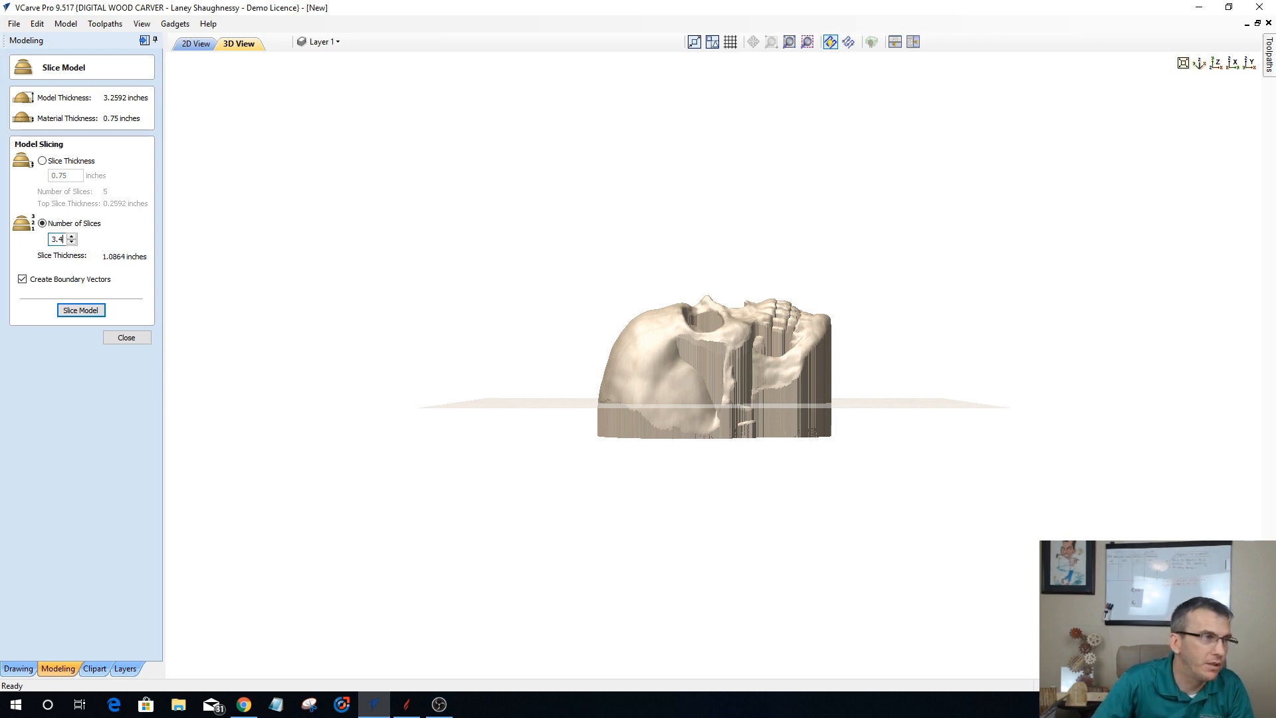
pyautogui.write('.4')
pyautogui.press('BackSpace')
pyautogui.write('5')
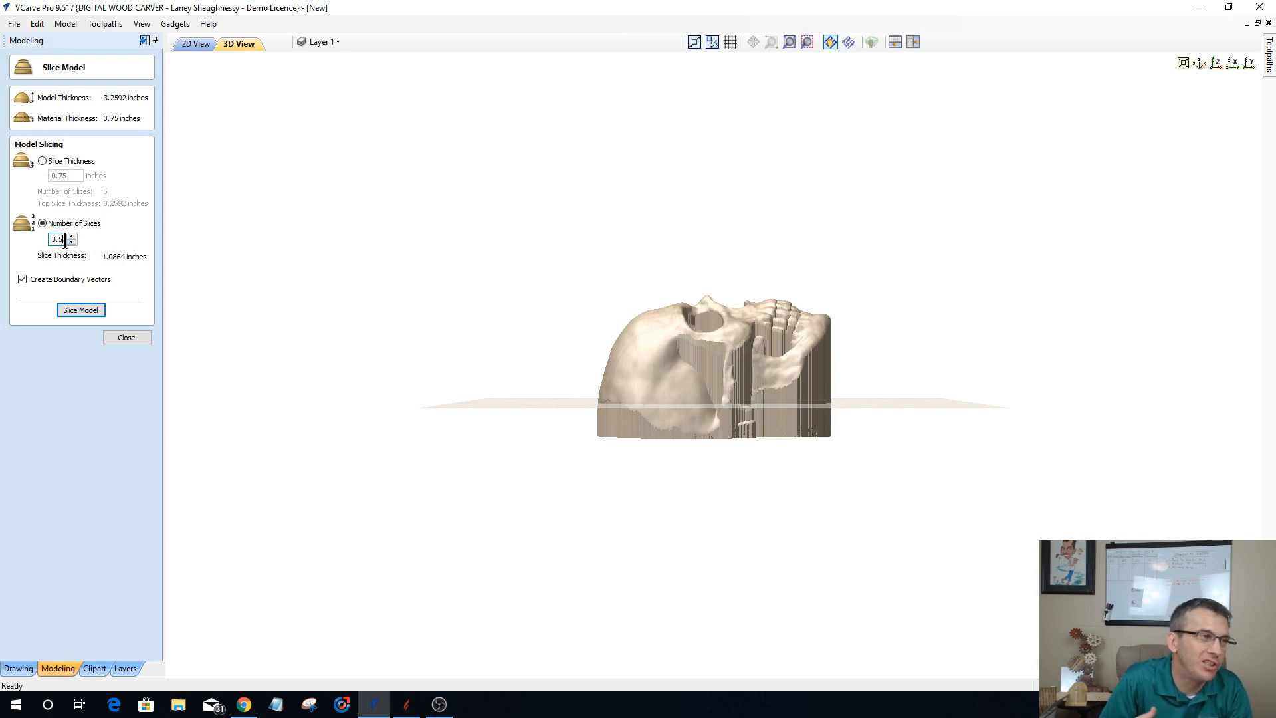
pyautogui.moveTo(63, 240); pyautogui.dragTo(29, 237)
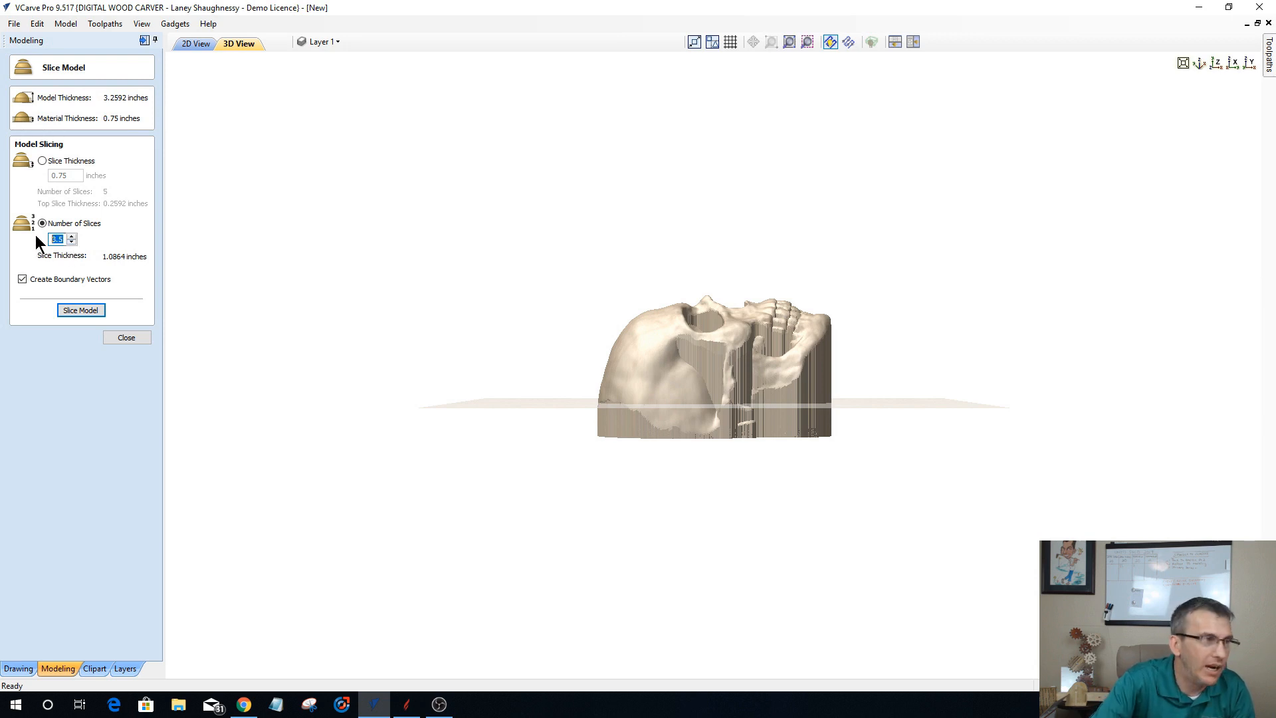
pyautogui.press('BackSpace')
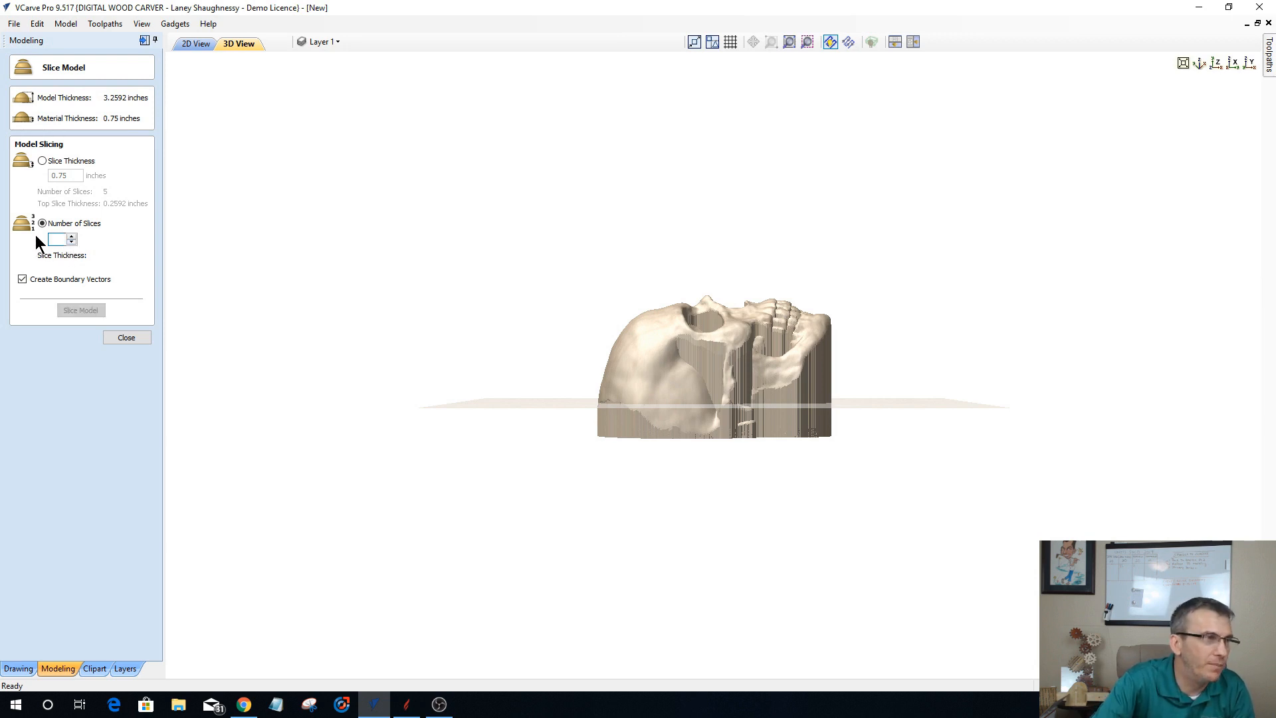
# Step: Switch the model slicing to slice thickness and try a thickness of .625 inches
pyautogui.click(43, 161)
pyautogui.moveTo(69, 175); pyautogui.dragTo(49, 176)
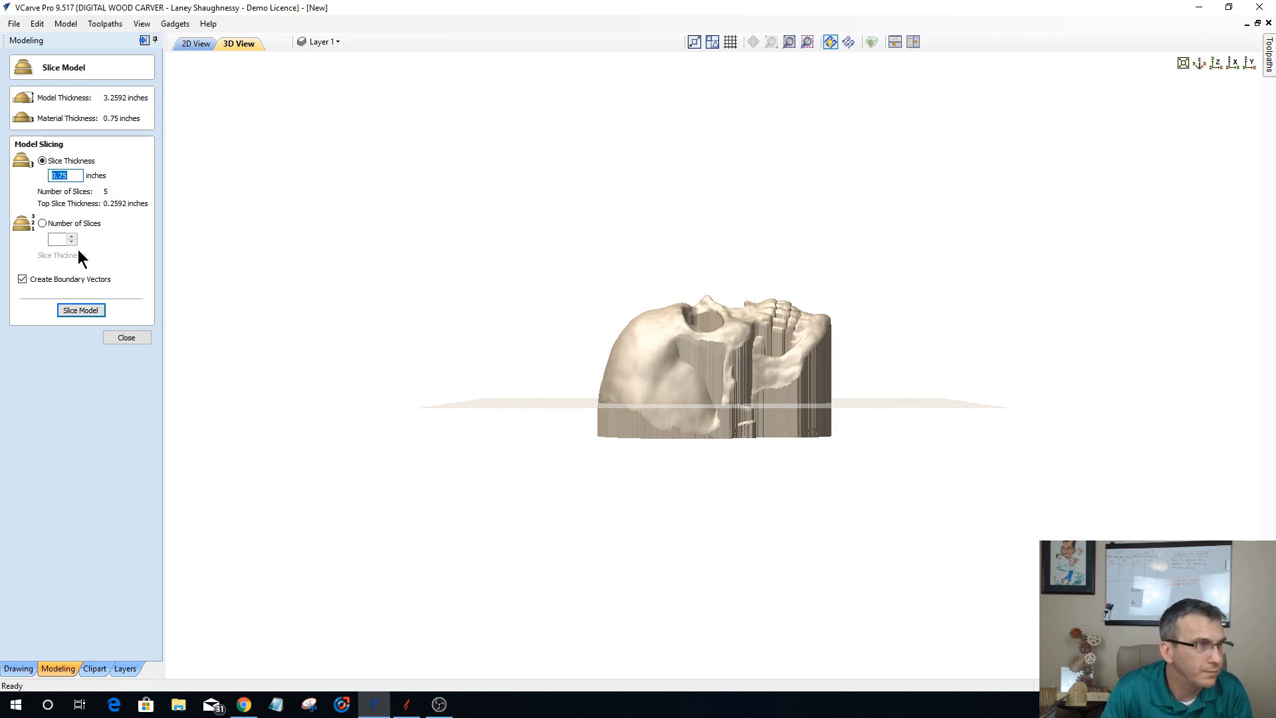
pyautogui.write('.')
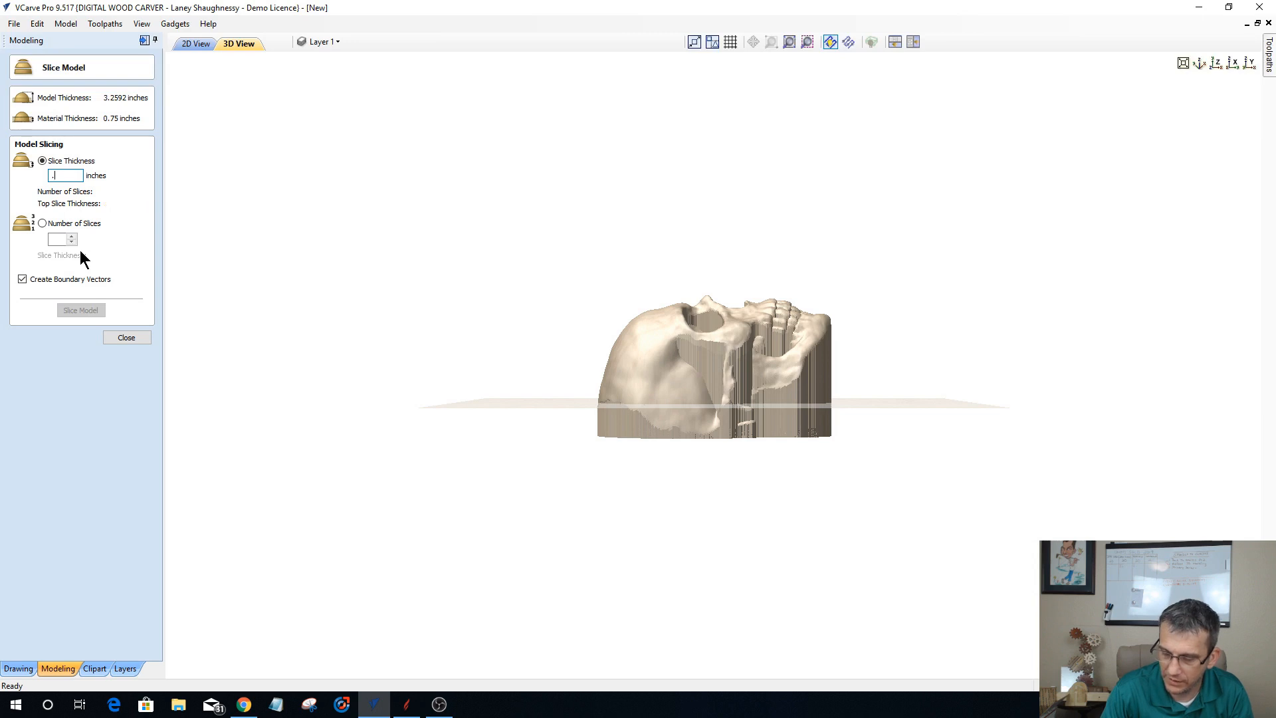
pyautogui.write('6')
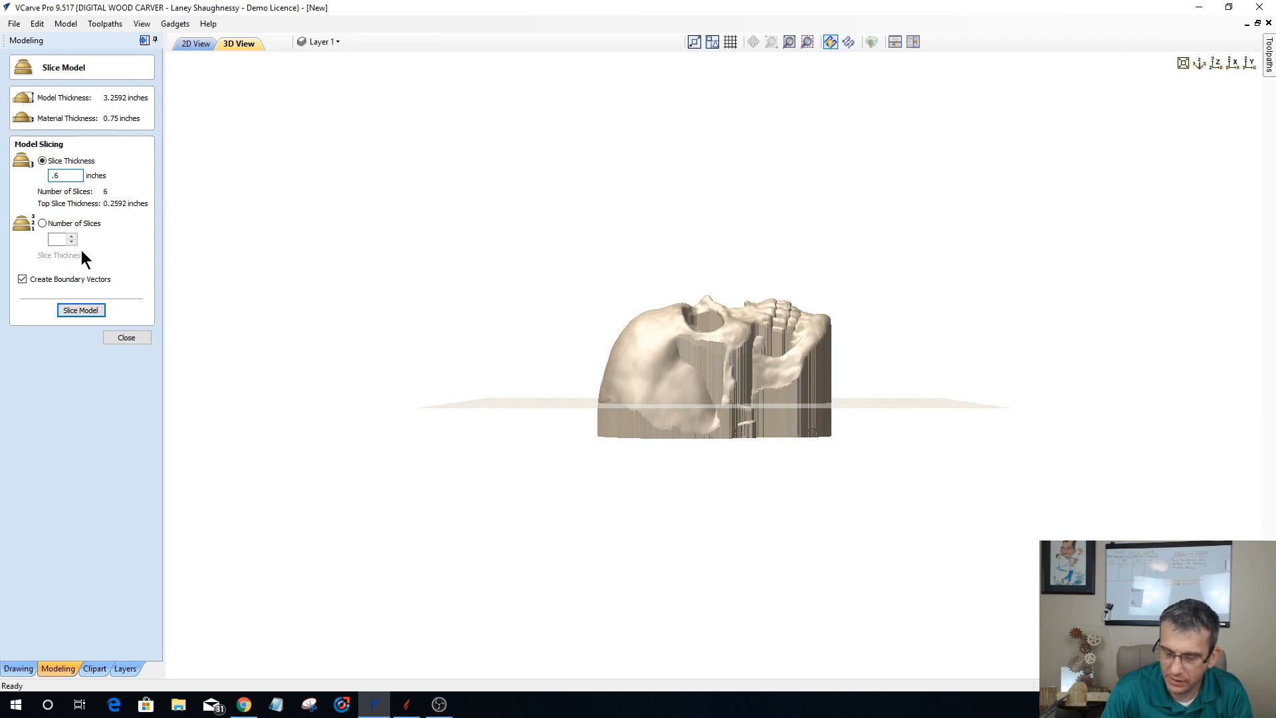
pyautogui.write('25')
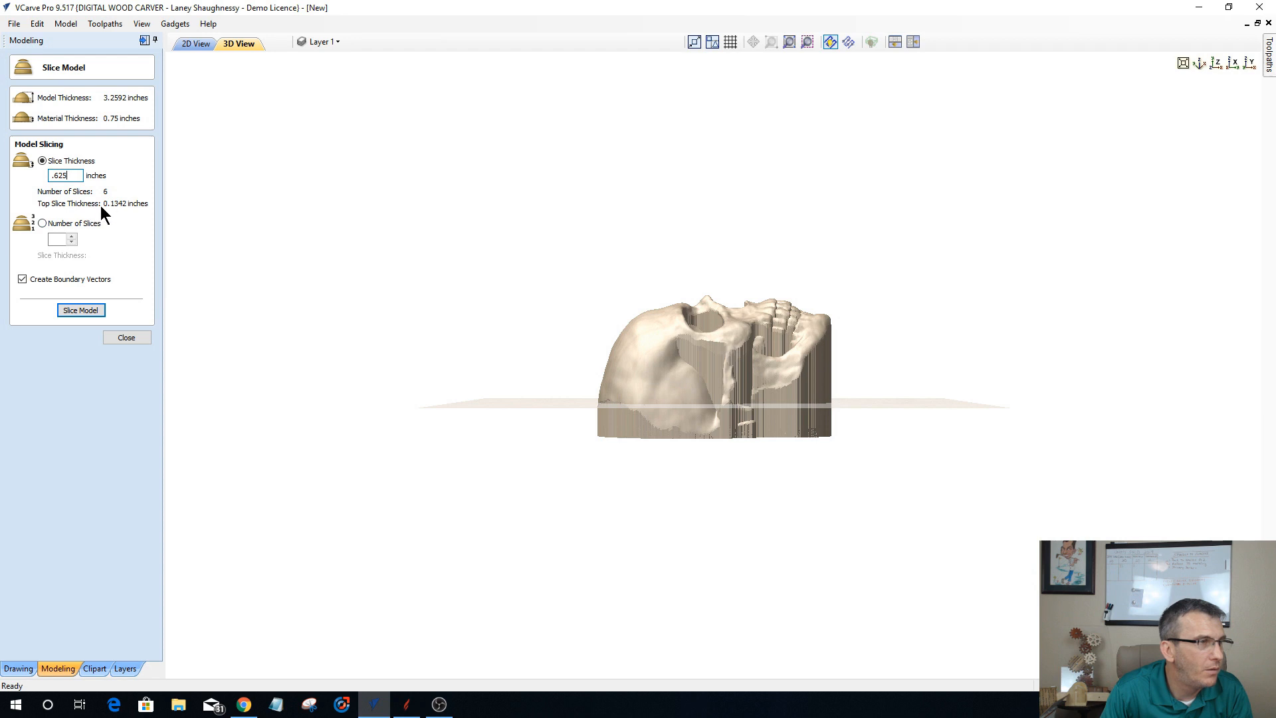
# Step: Set the slice thickness to .75 inches and slice the model with boundary vectors
pyautogui.moveTo(73, 175); pyautogui.dragTo(37, 175)
pyautogui.write('.')
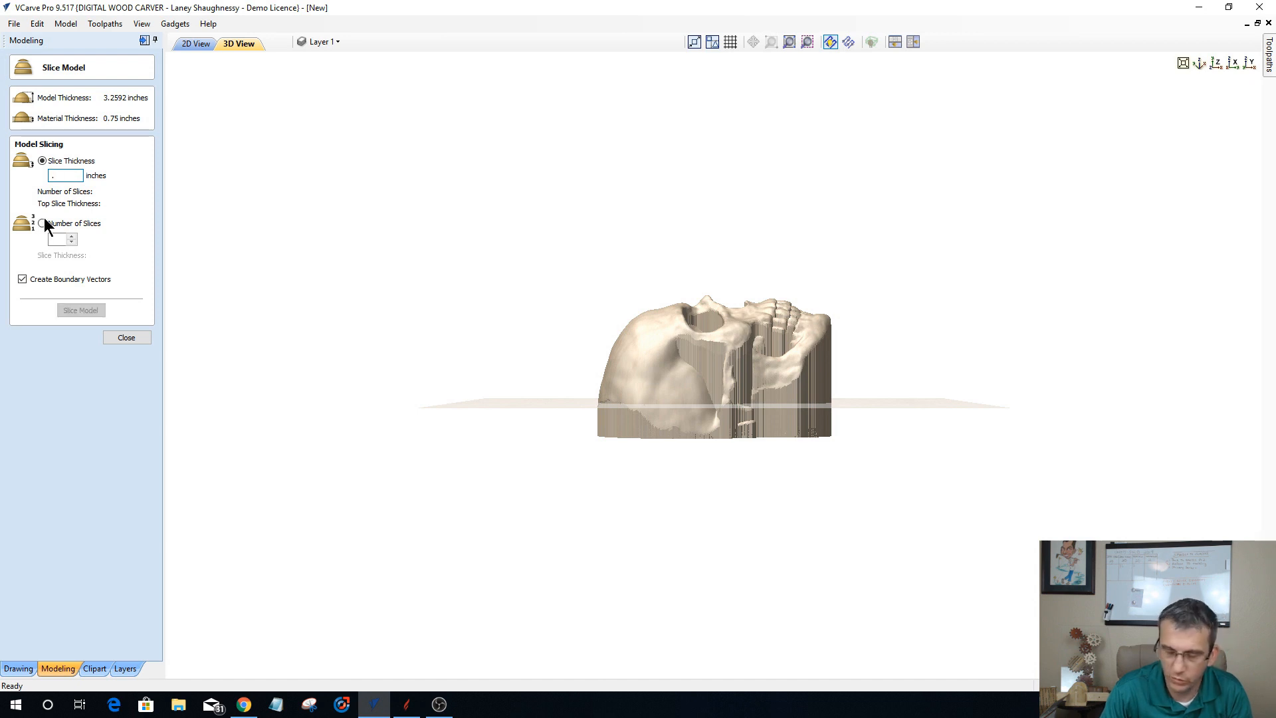
pyautogui.write('75')
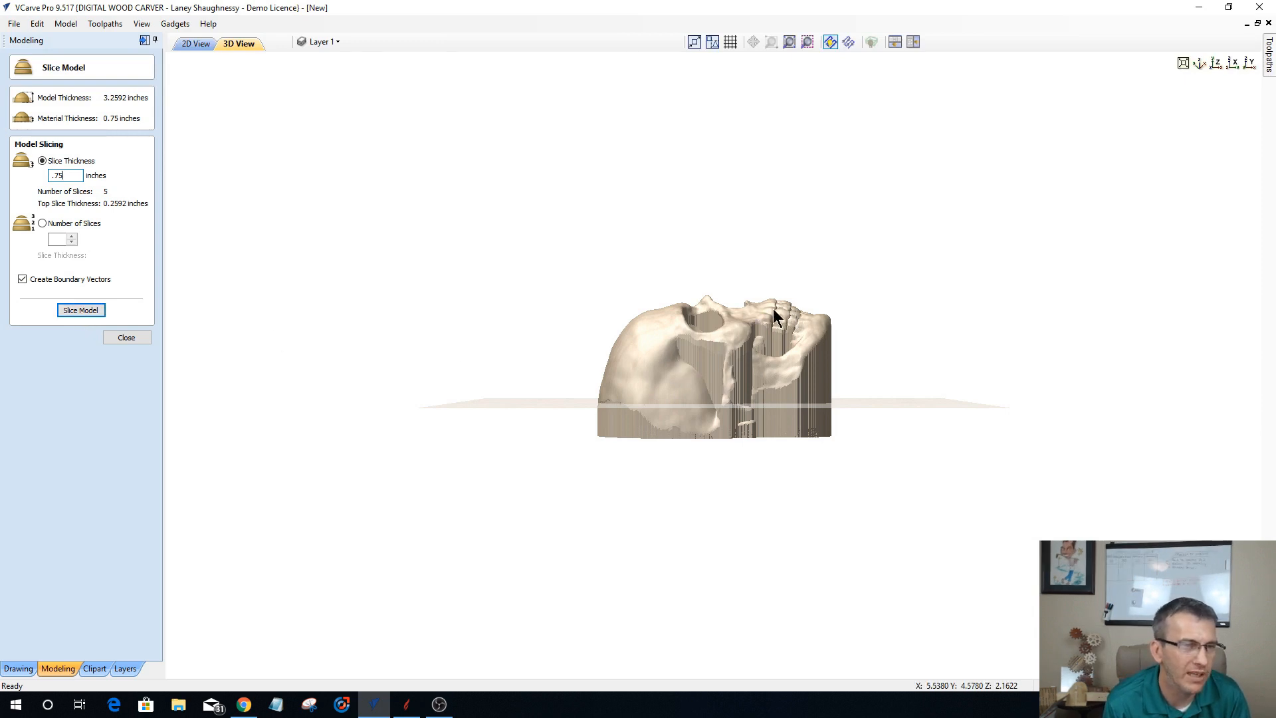
pyautogui.click(78, 311)
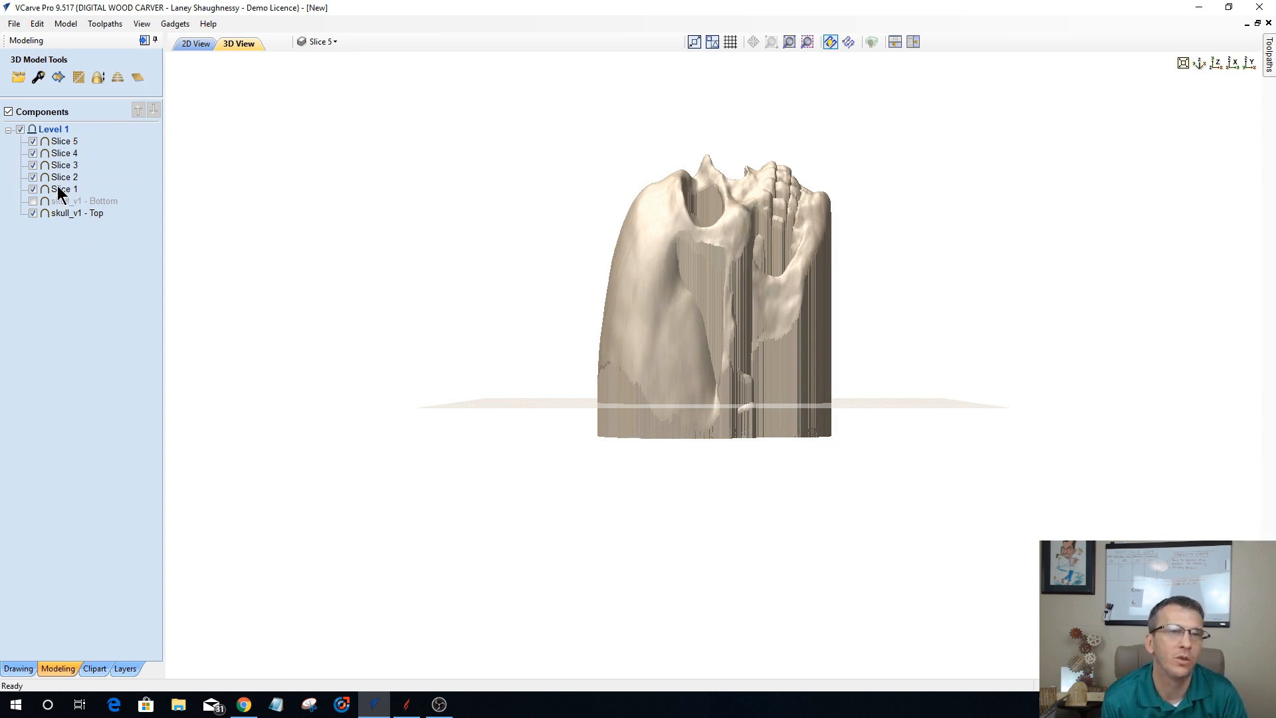
# Step: Hide the skull_v1 - Top component and all the slices one by one, from Slice 5 down to Slice 1
pyautogui.moveTo(64, 212)
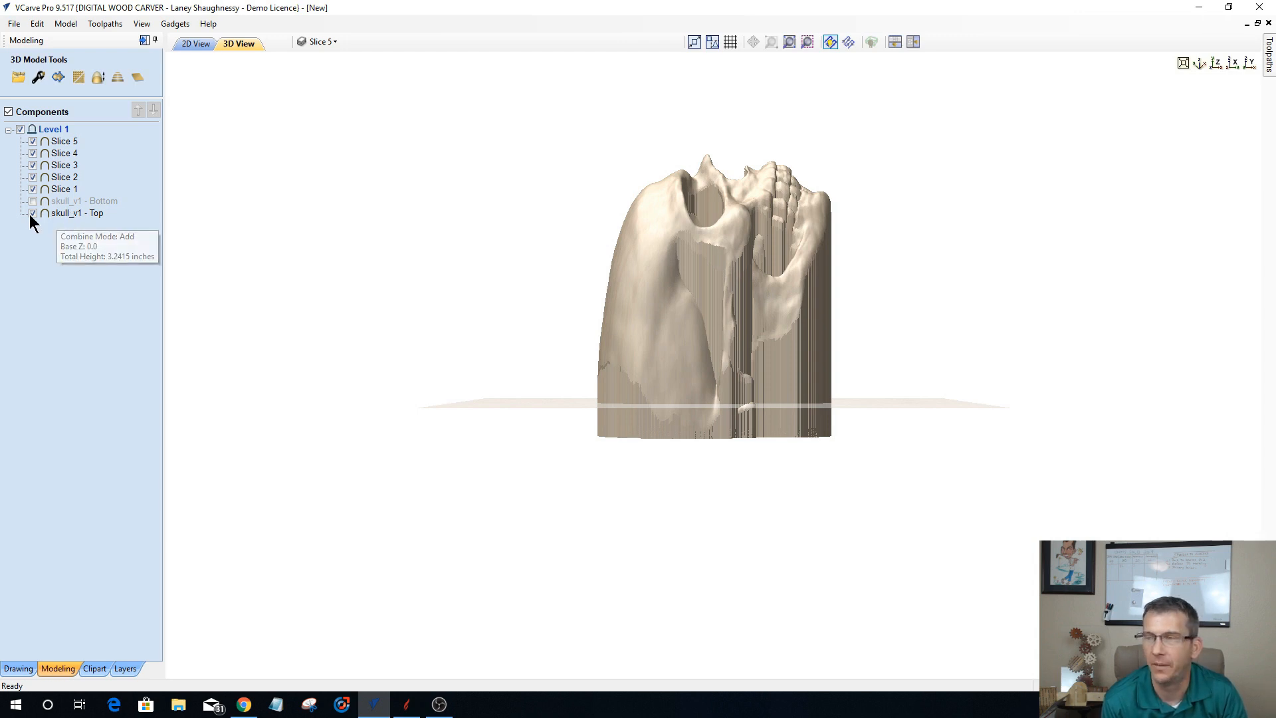
pyautogui.click(33, 213)
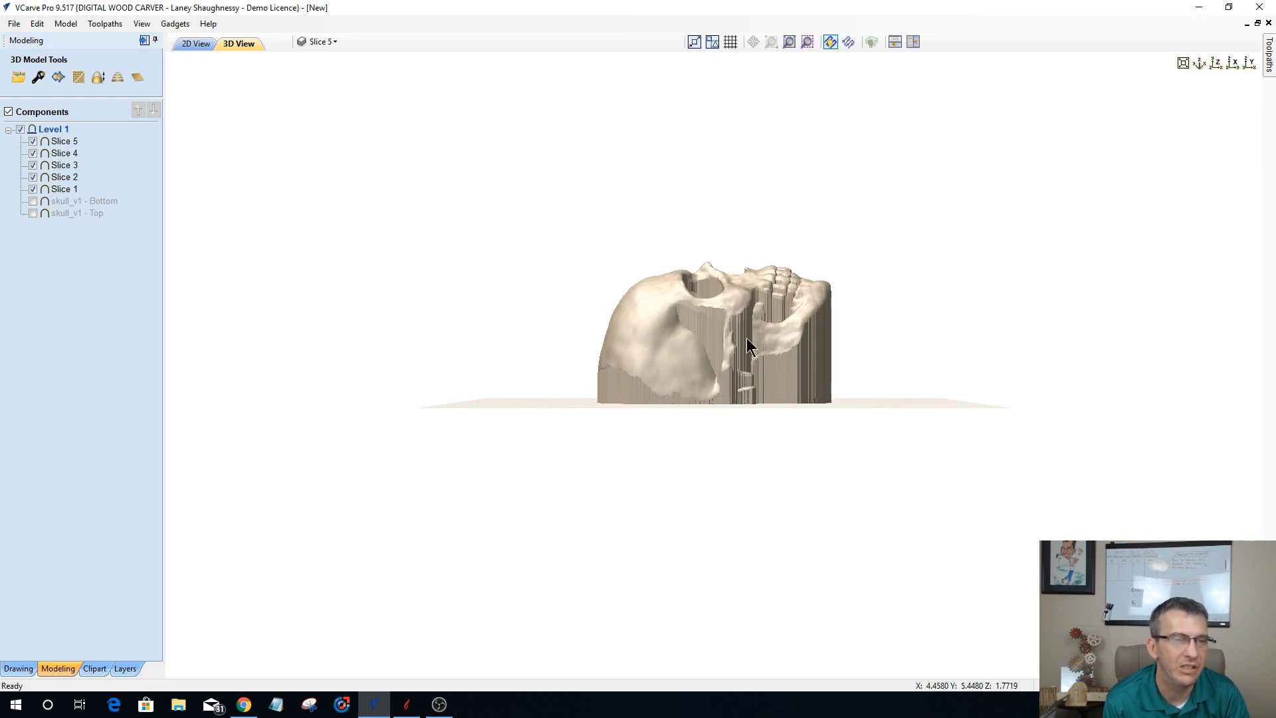
pyautogui.click(32, 141)
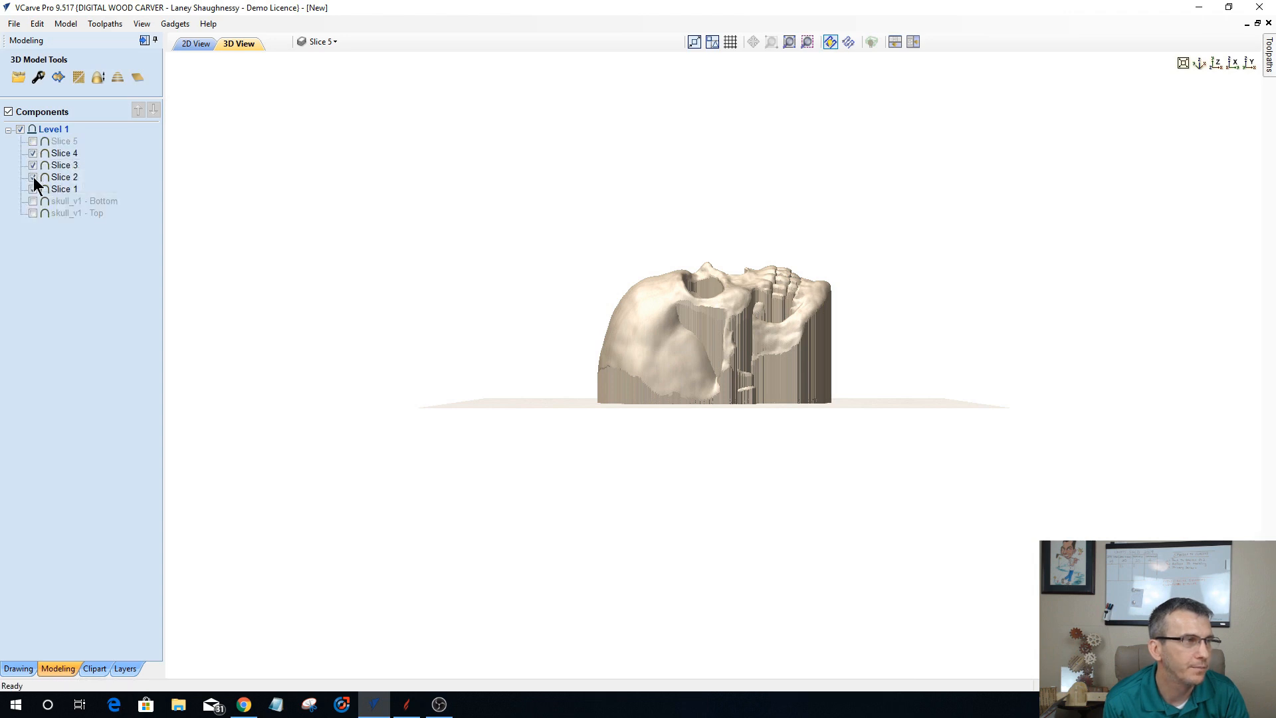
pyautogui.click(32, 153)
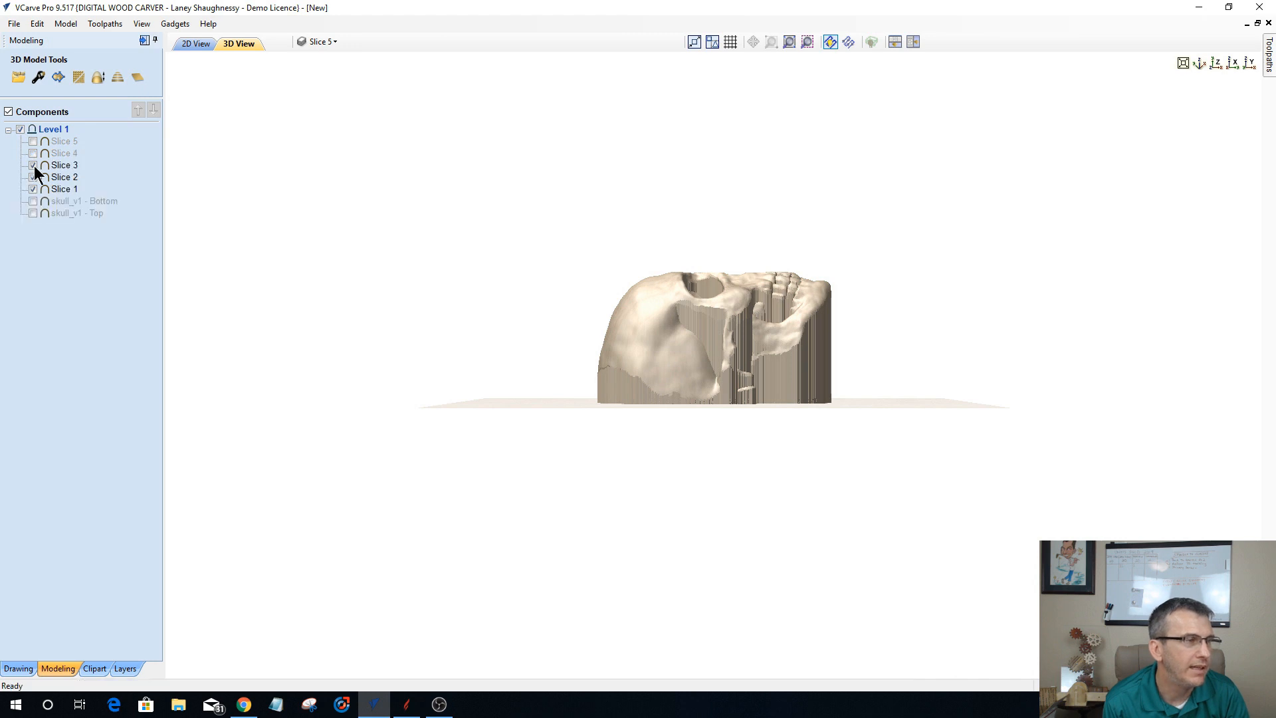
pyautogui.click(32, 165)
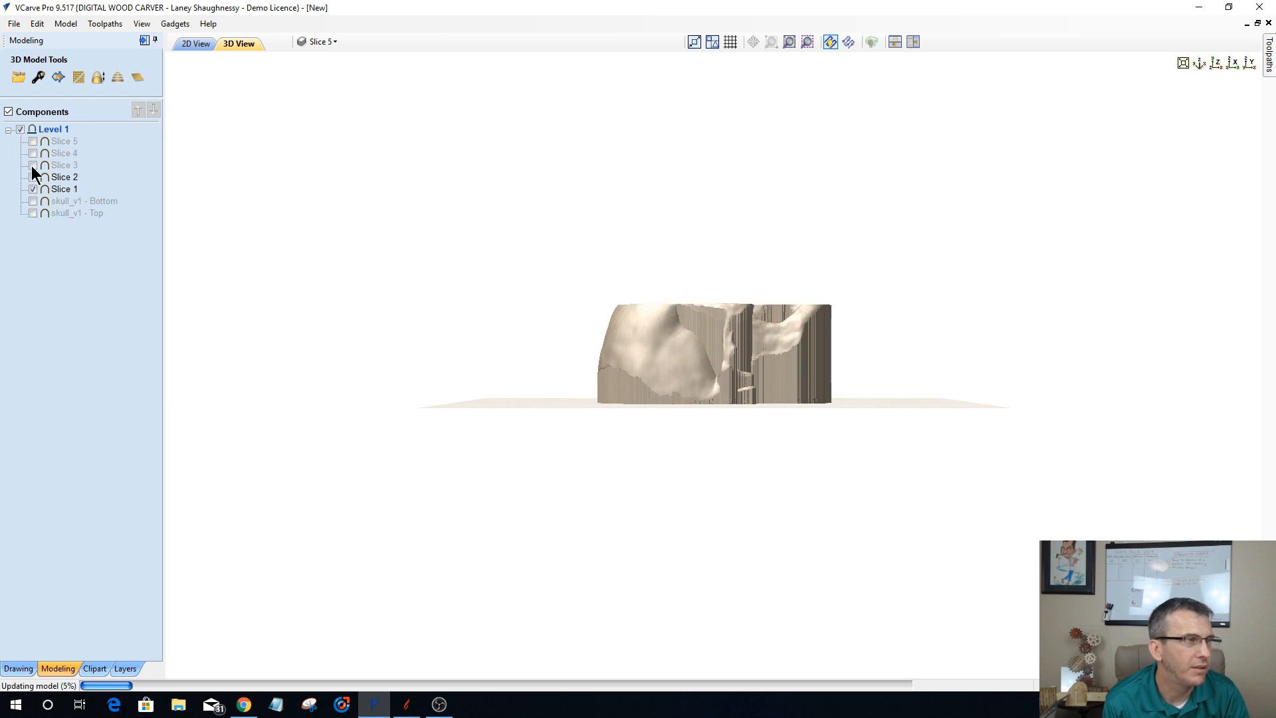
pyautogui.click(32, 165)
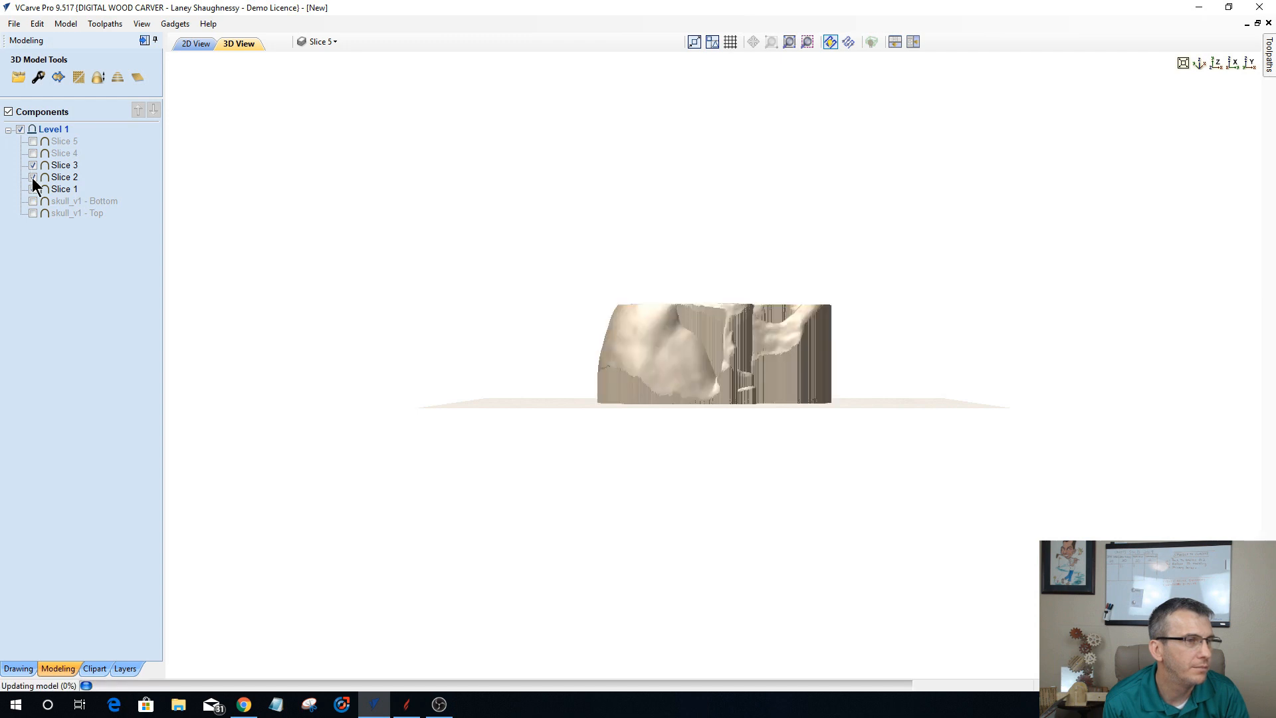
pyautogui.click(32, 177)
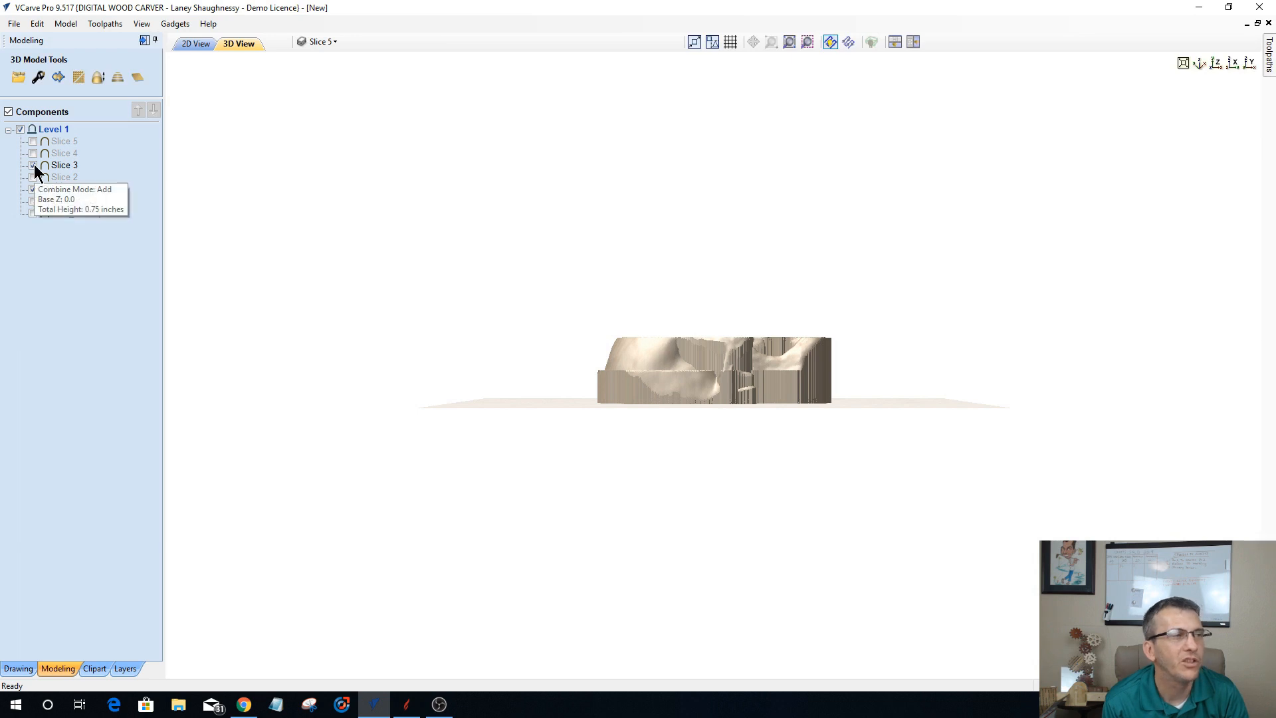
pyautogui.click(32, 165)
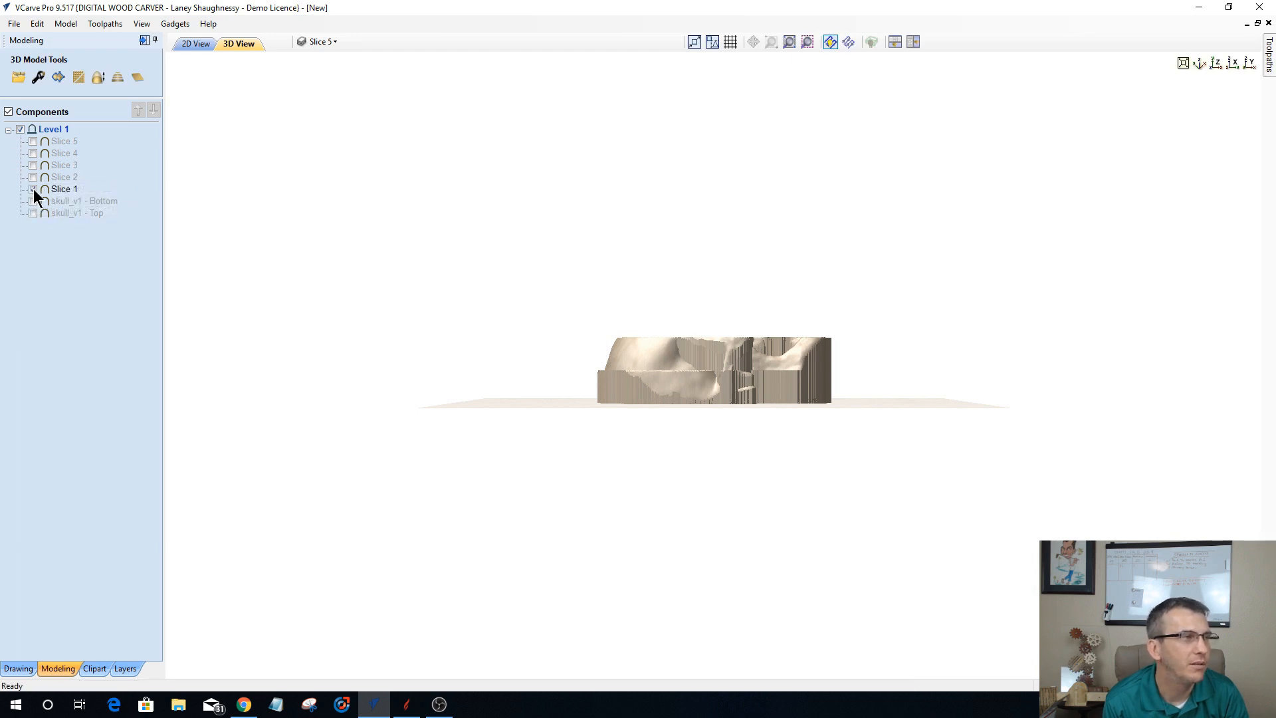
pyautogui.click(33, 189)
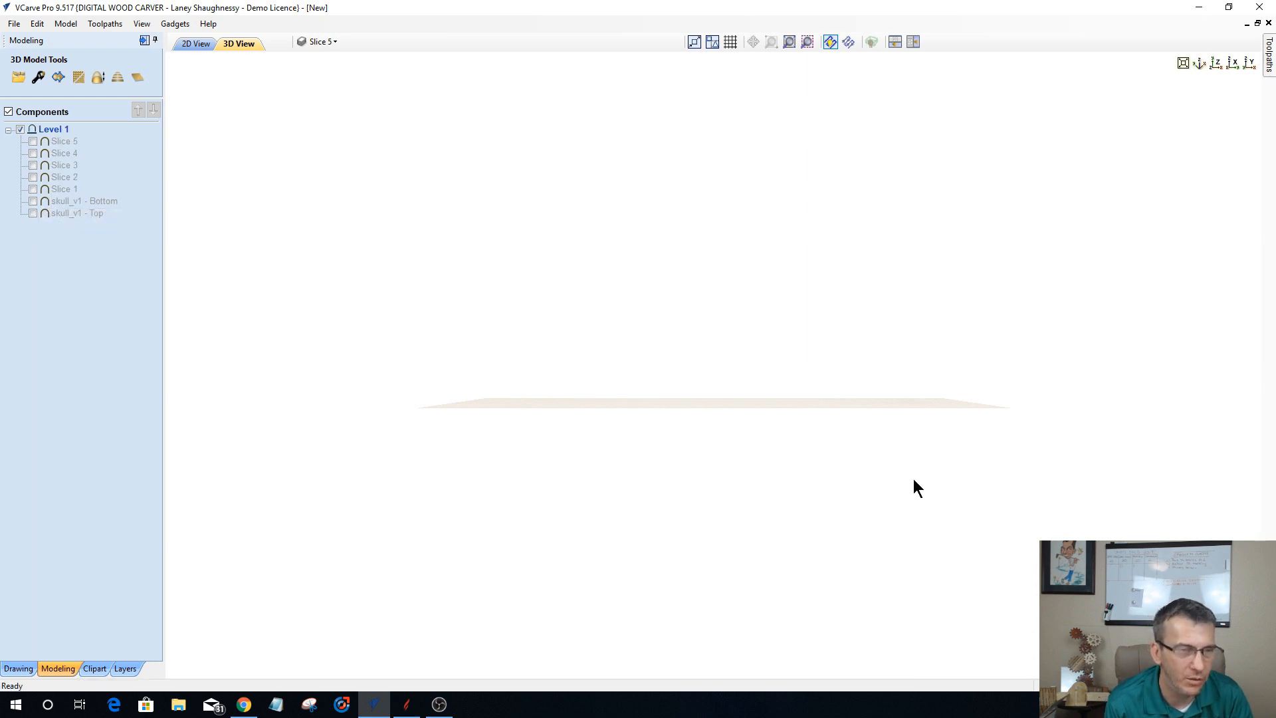
# Step: Show only Slice 1 and examine it in 3D from above and from the side
pyautogui.moveTo(913, 481); pyautogui.dragTo(435, 352)
pyautogui.moveTo(895, 564); pyautogui.dragTo(935, 531)
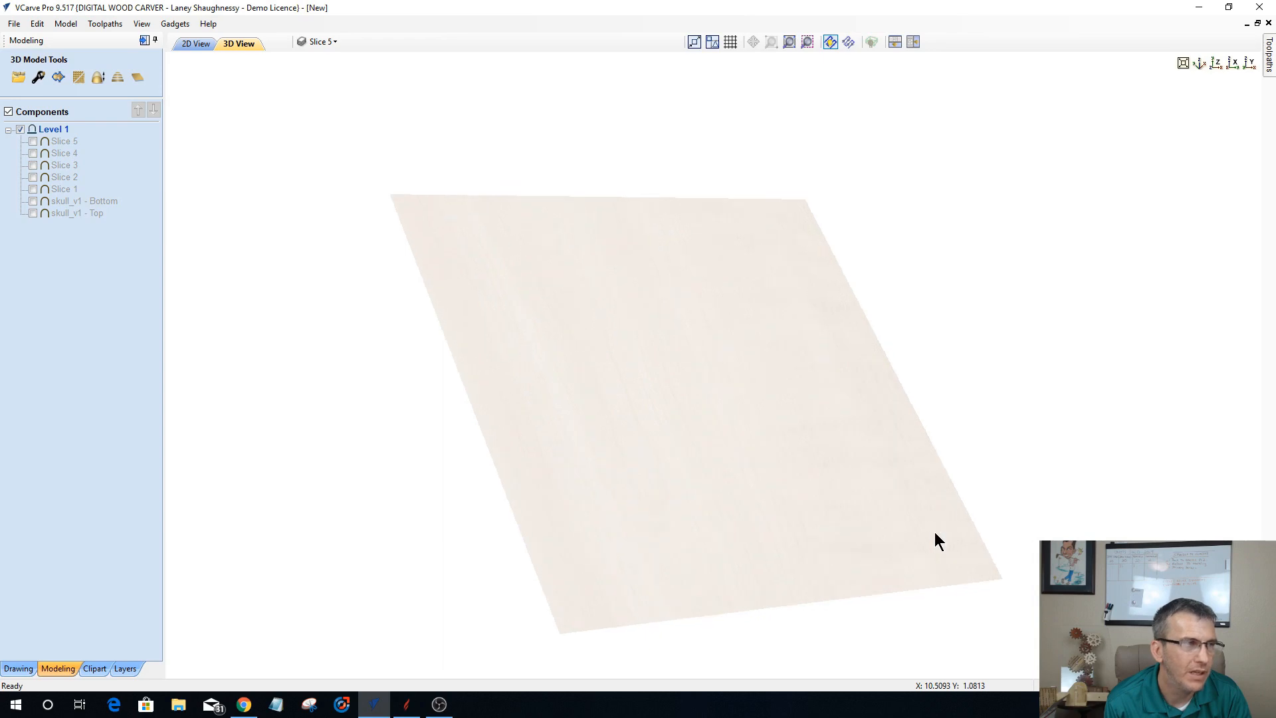
pyautogui.click(32, 190)
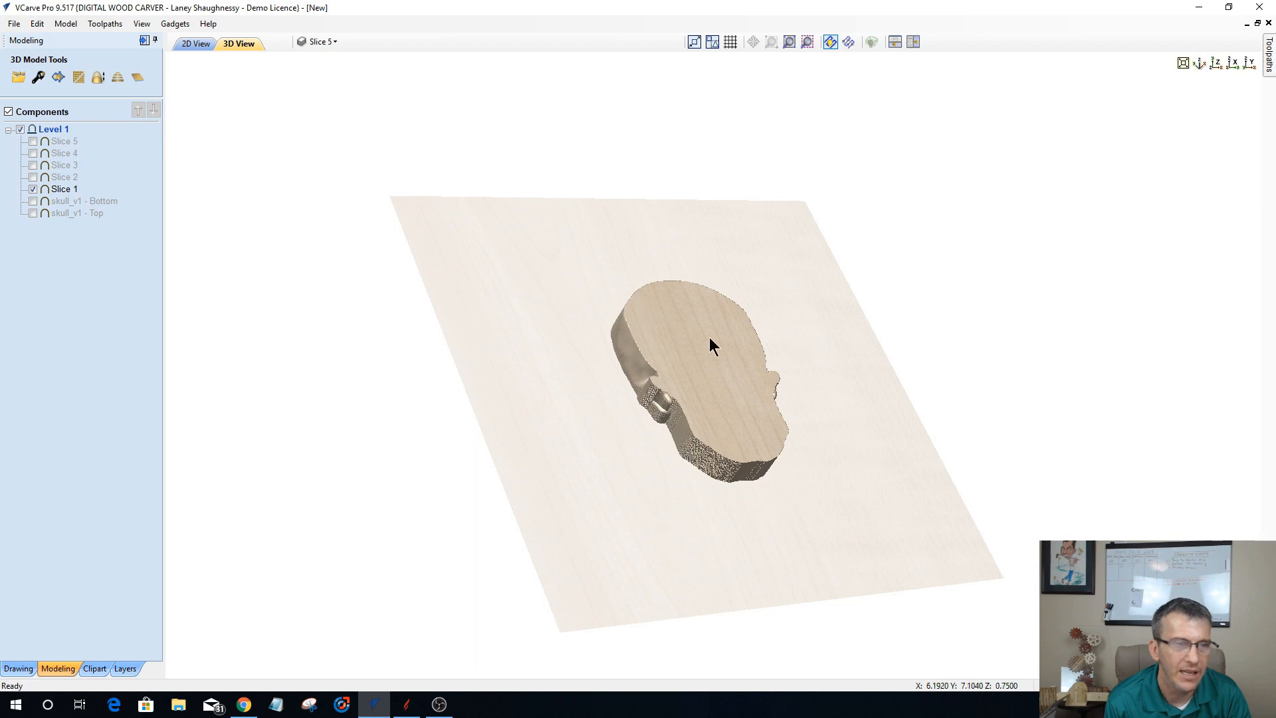
pyautogui.moveTo(825, 498); pyautogui.dragTo(695, 336)
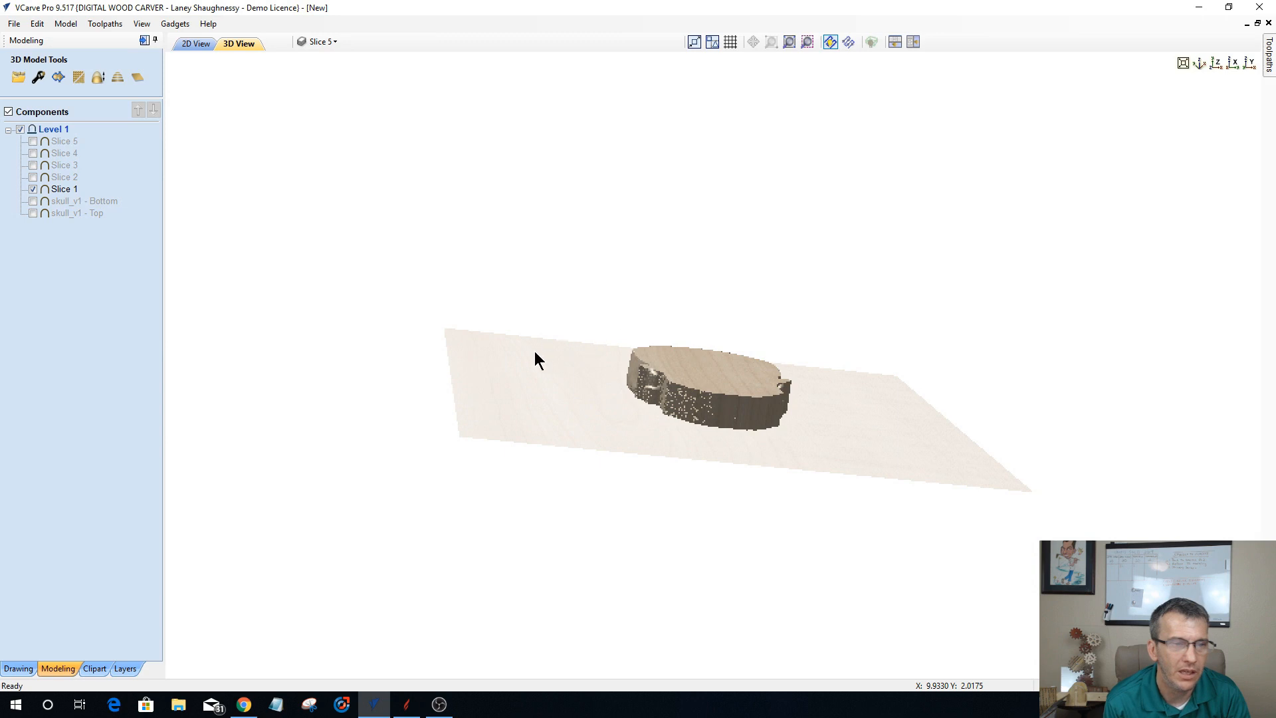
pyautogui.moveTo(536, 360); pyautogui.dragTo(834, 463)
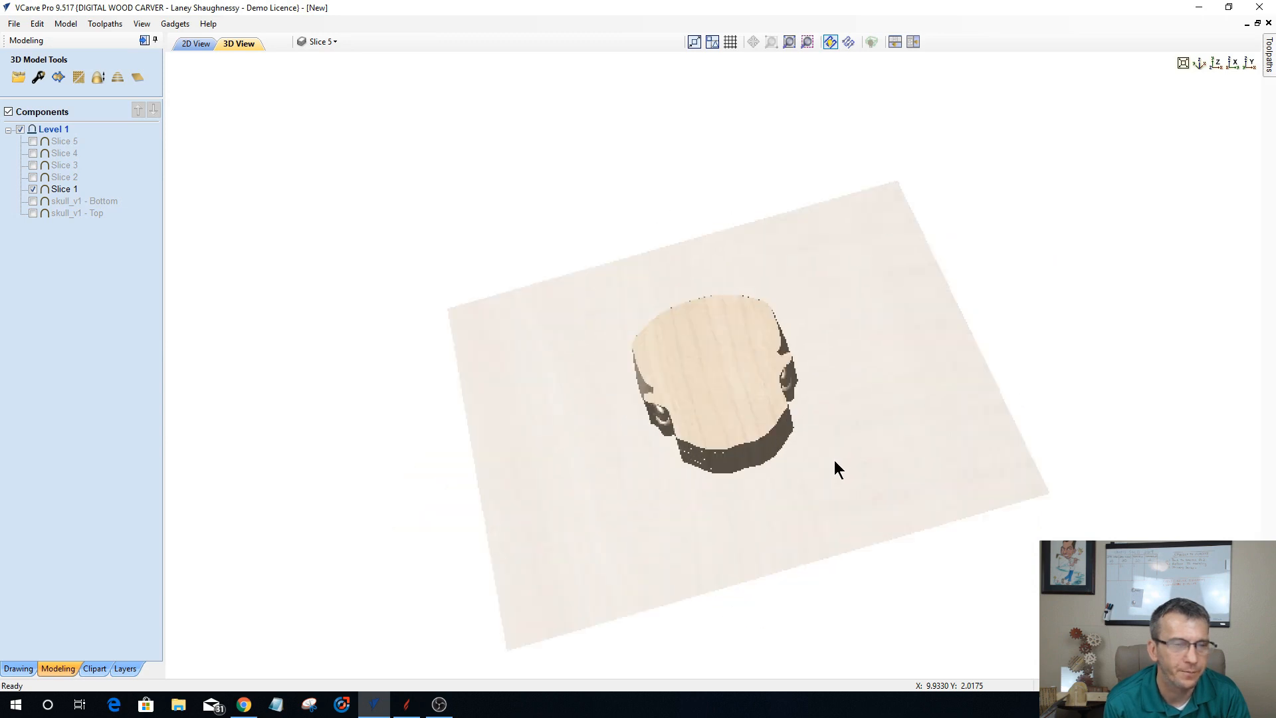
# Step: Show Slice 2 in place of Slice 1 and examine it from several angles
pyautogui.click(31, 187)
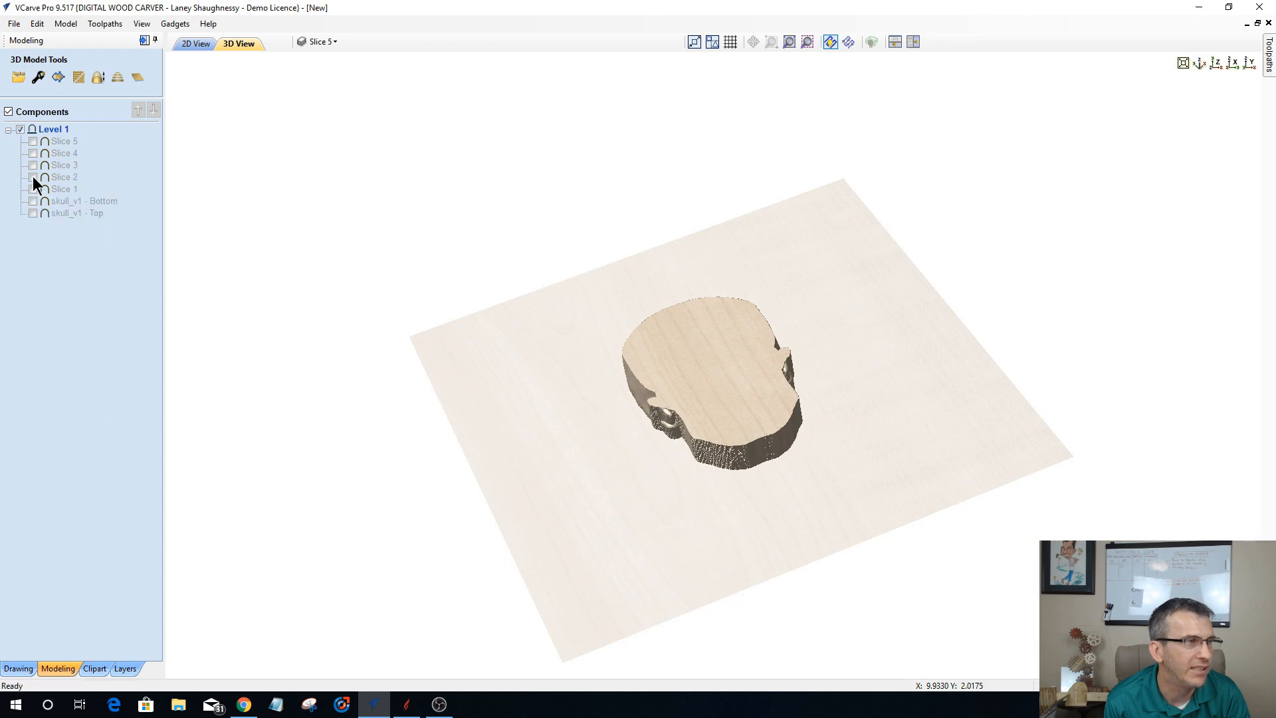
pyautogui.click(32, 177)
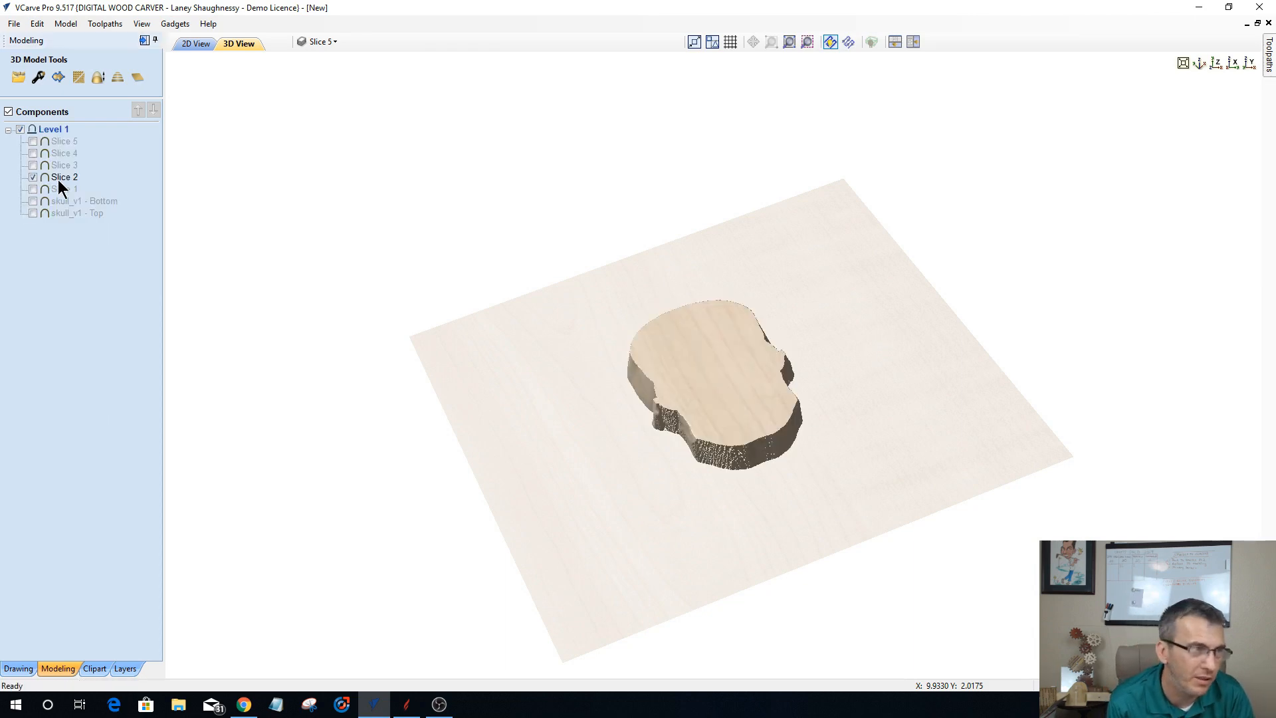
pyautogui.moveTo(796, 476); pyautogui.dragTo(680, 440)
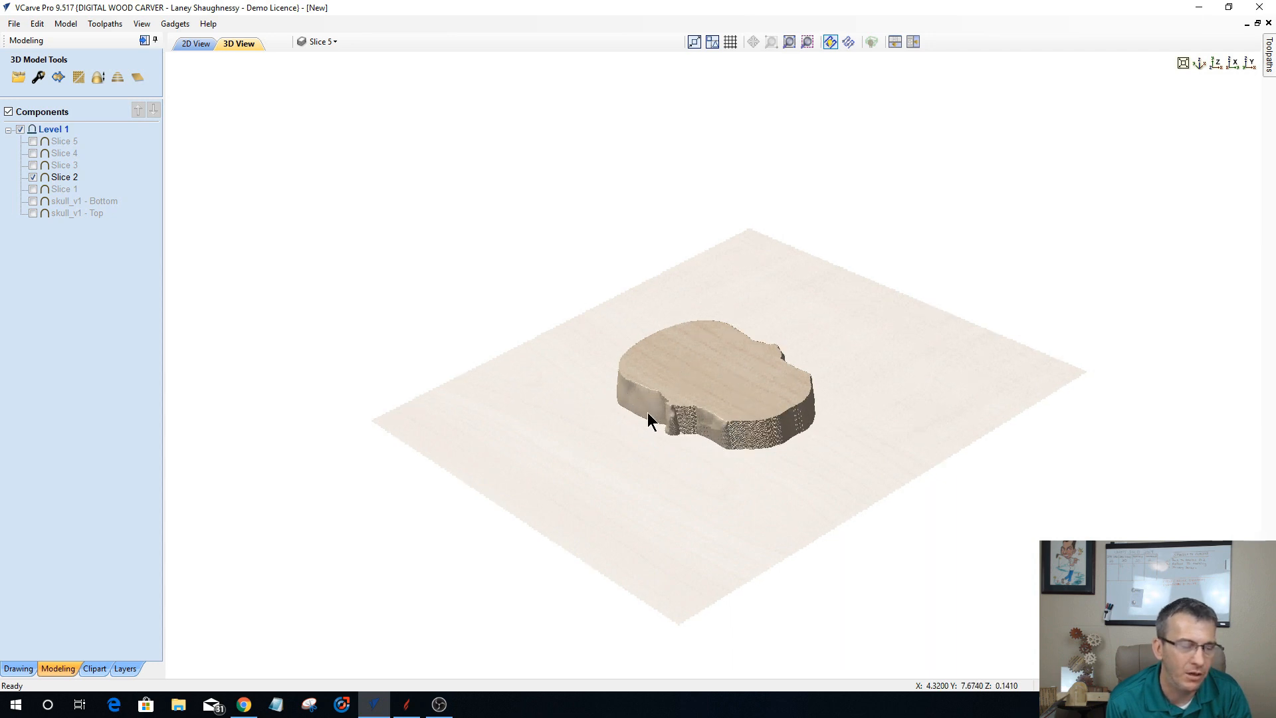
pyautogui.moveTo(665, 439); pyautogui.dragTo(597, 461)
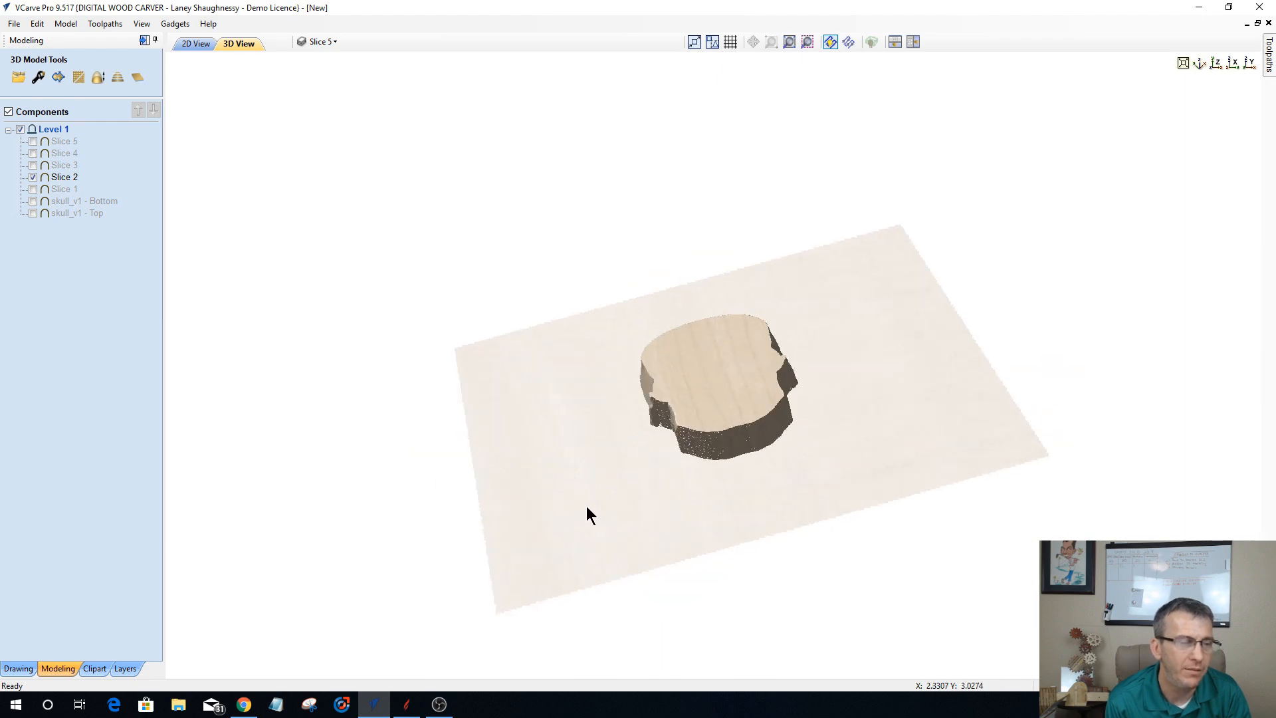
# Step: Show Slice 3 in place of Slice 2 and examine its face and sides from several angles
pyautogui.click(33, 176)
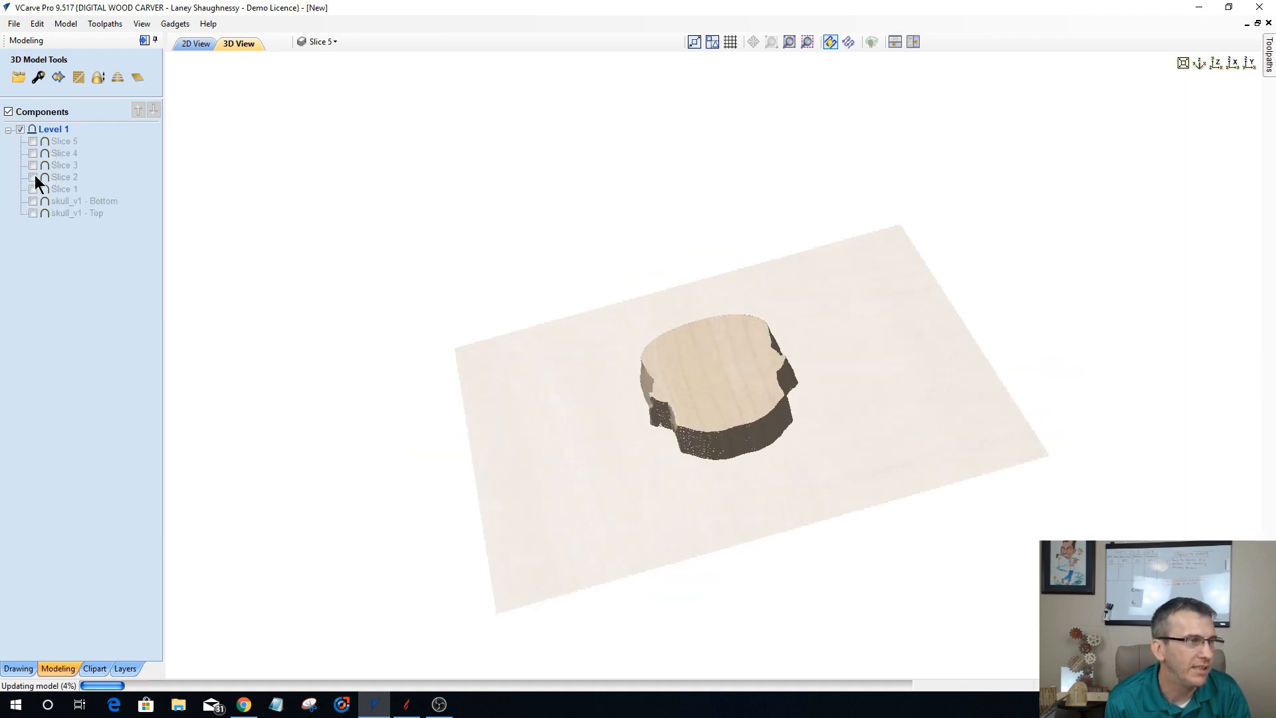
pyautogui.click(33, 165)
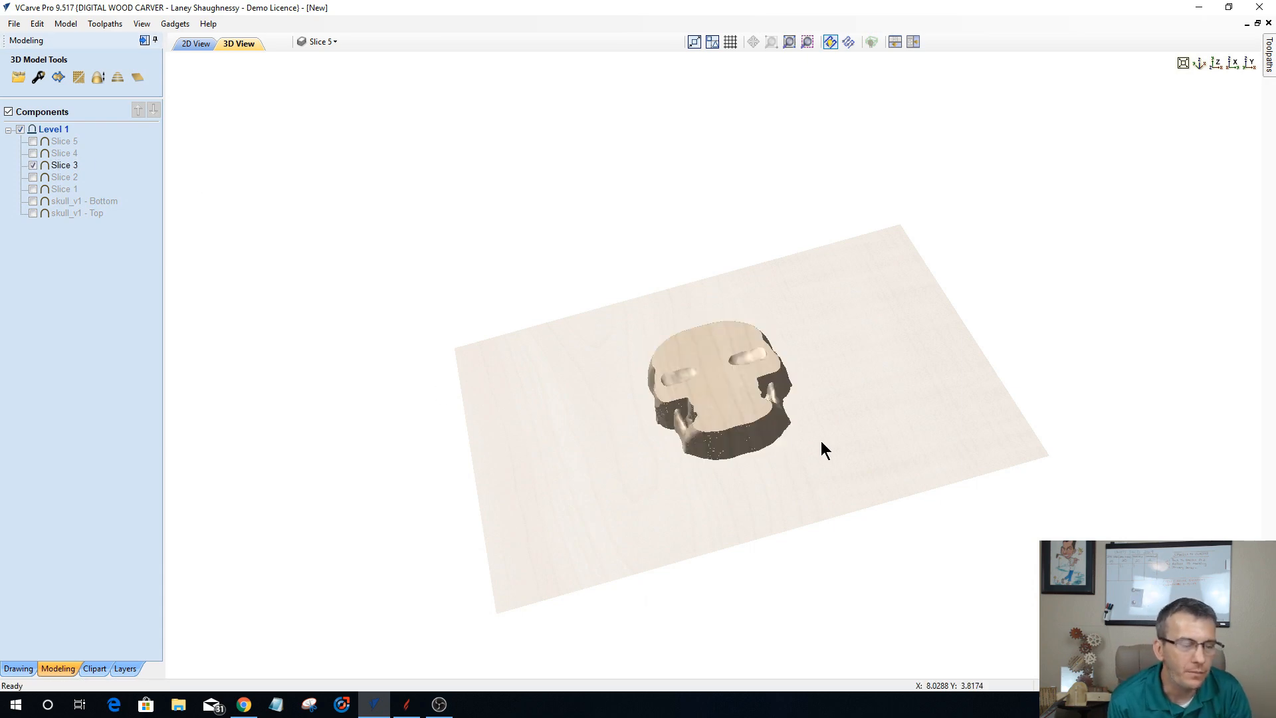
pyautogui.moveTo(820, 441); pyautogui.dragTo(804, 539)
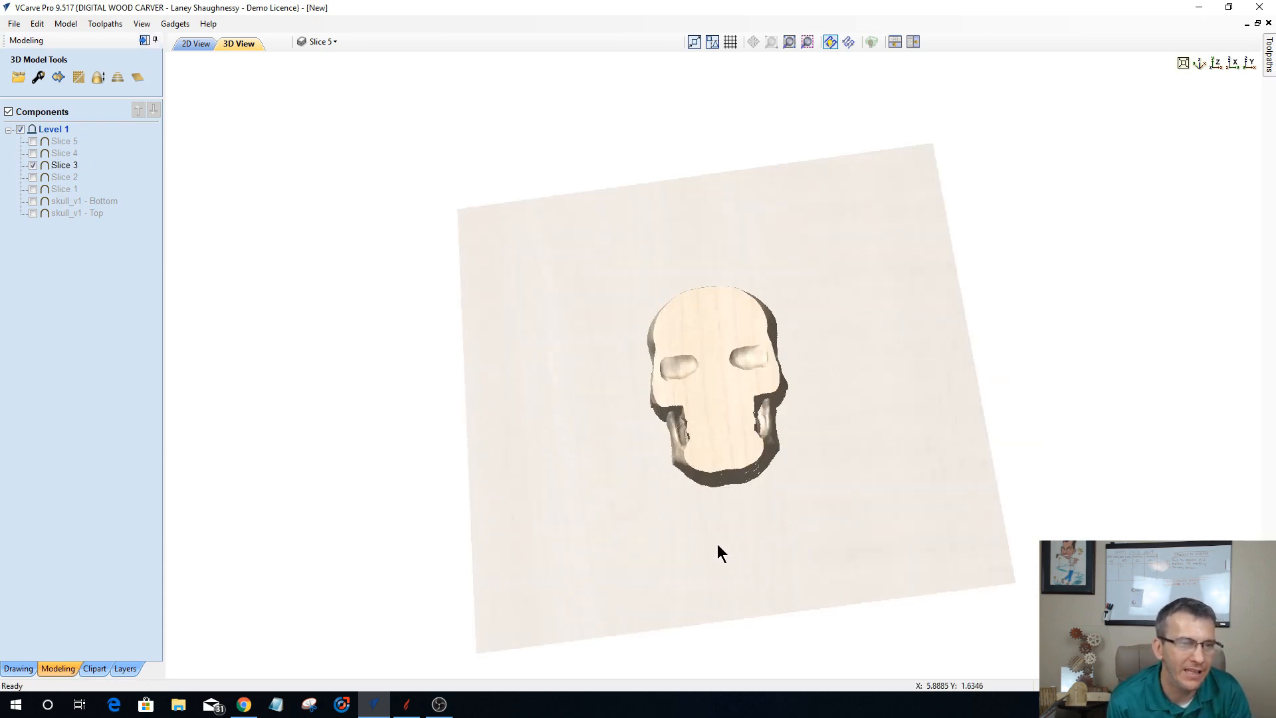
pyautogui.moveTo(716, 543); pyautogui.dragTo(751, 550)
pyautogui.moveTo(636, 577); pyautogui.dragTo(706, 499)
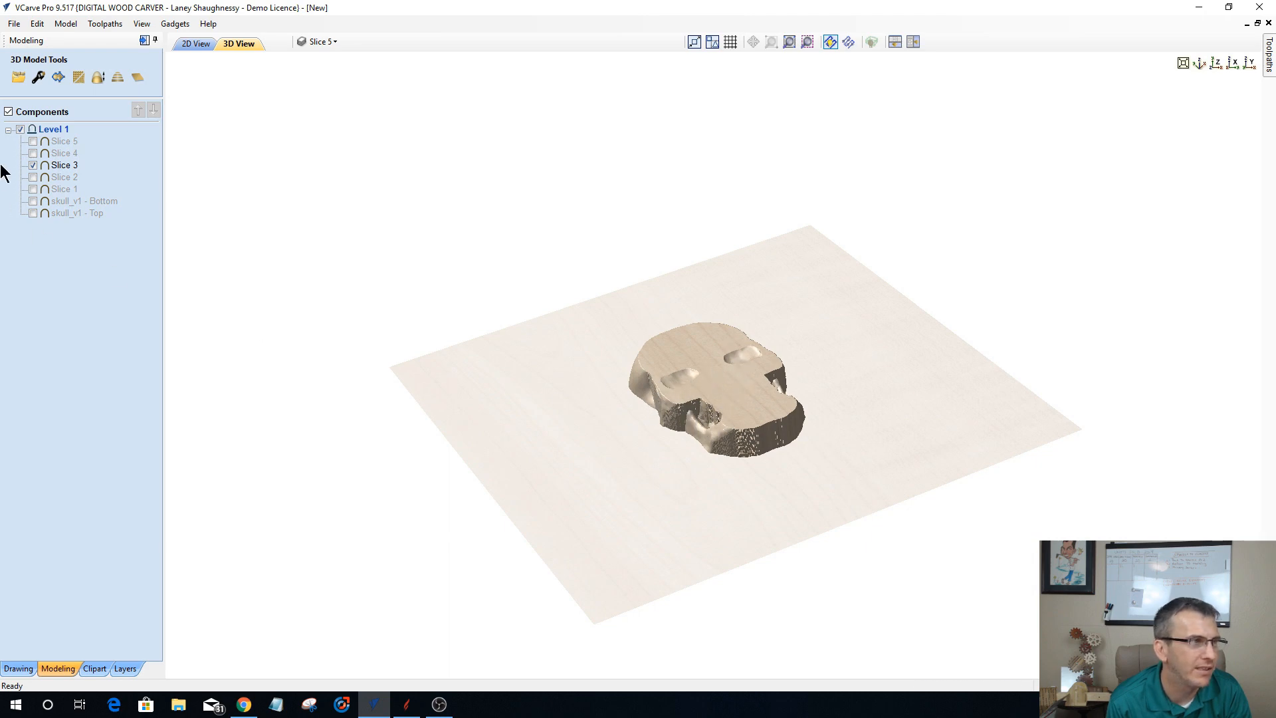
# Step: Show Slice 4 and Slice 5 on their own in turn, and examine the separate pieces of Slice 5 from several angles
pyautogui.click(33, 165)
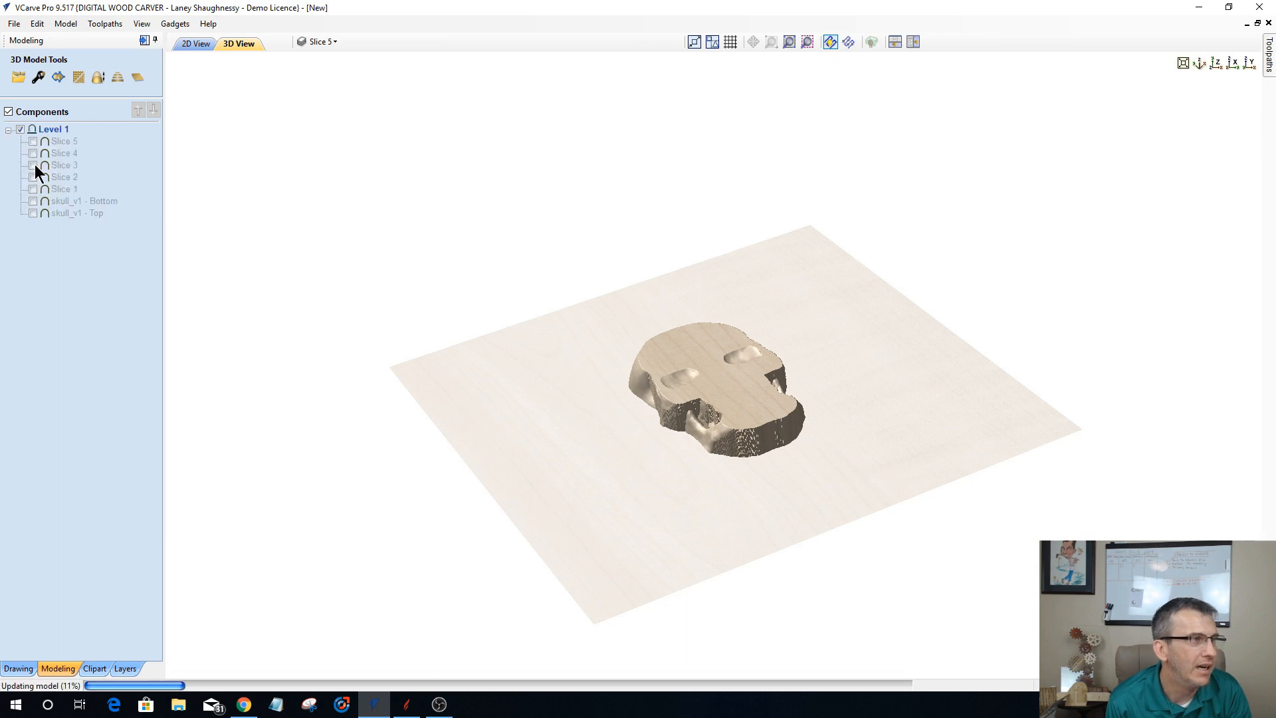
pyautogui.click(33, 154)
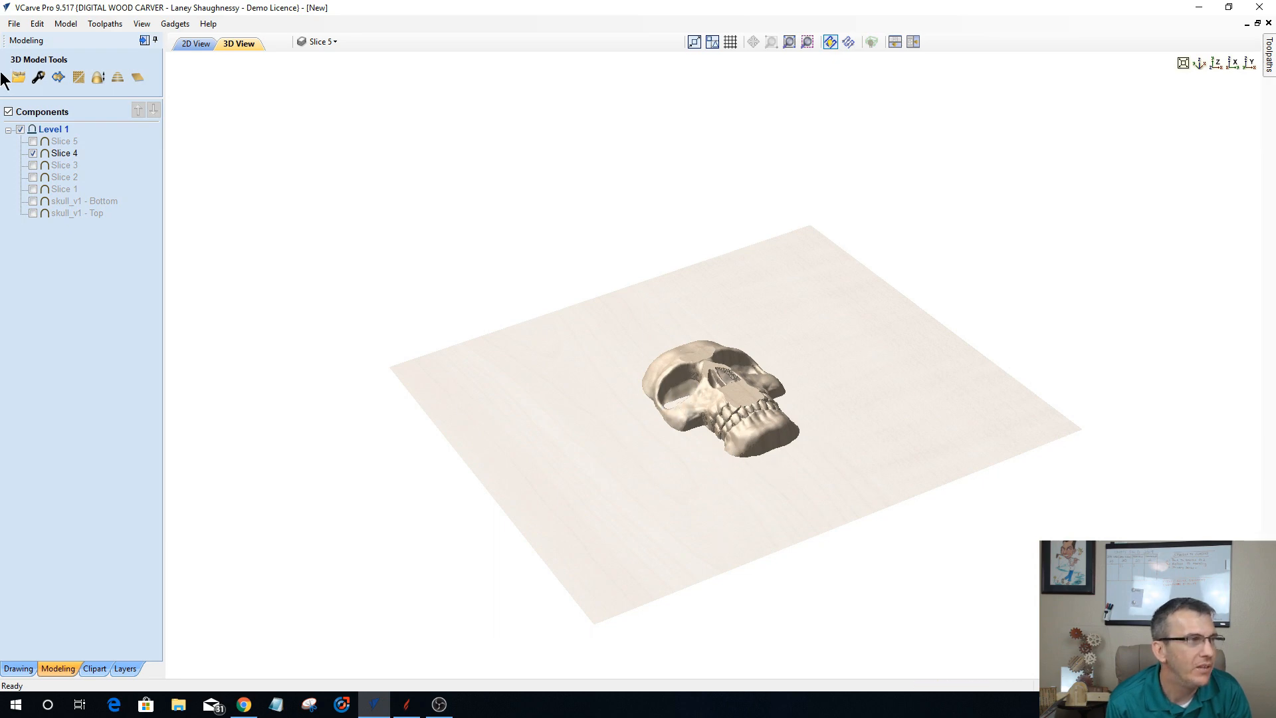
pyautogui.click(33, 152)
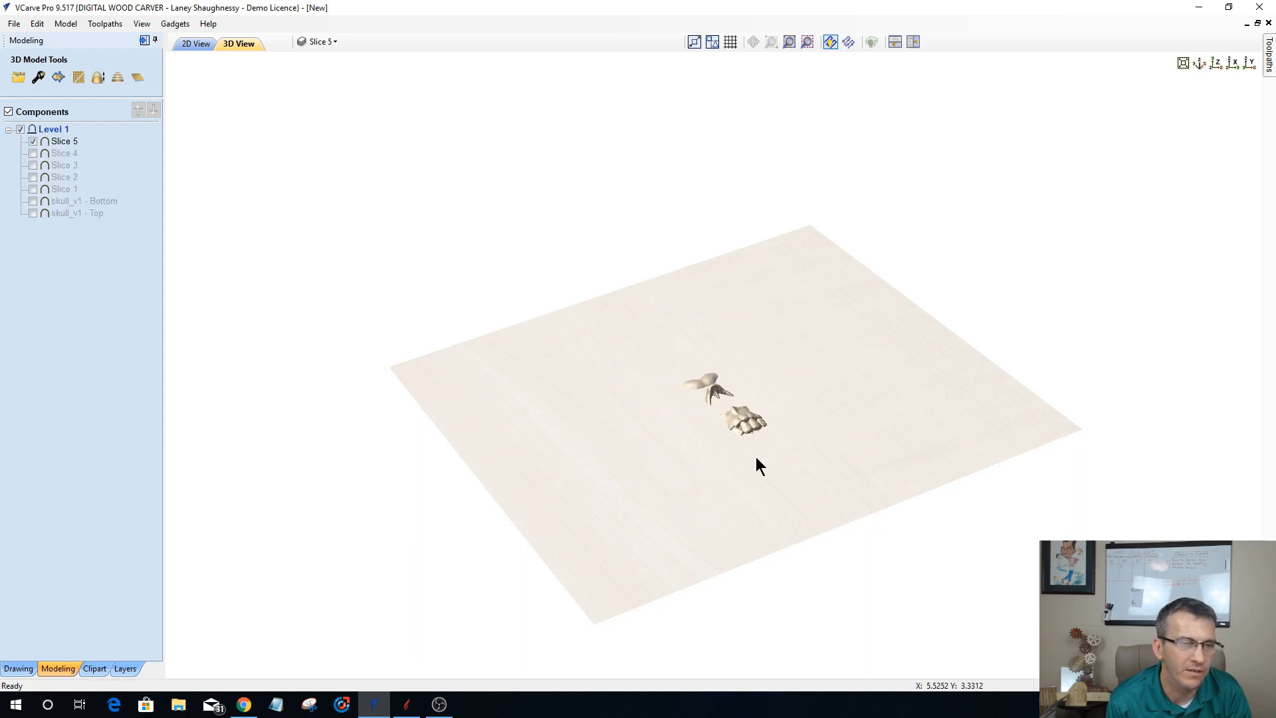
pyautogui.moveTo(720, 513)
pyautogui.mouseDown()
pyautogui.moveTo(708, 576)
pyautogui.moveTo(701, 500)
pyautogui.mouseUp()
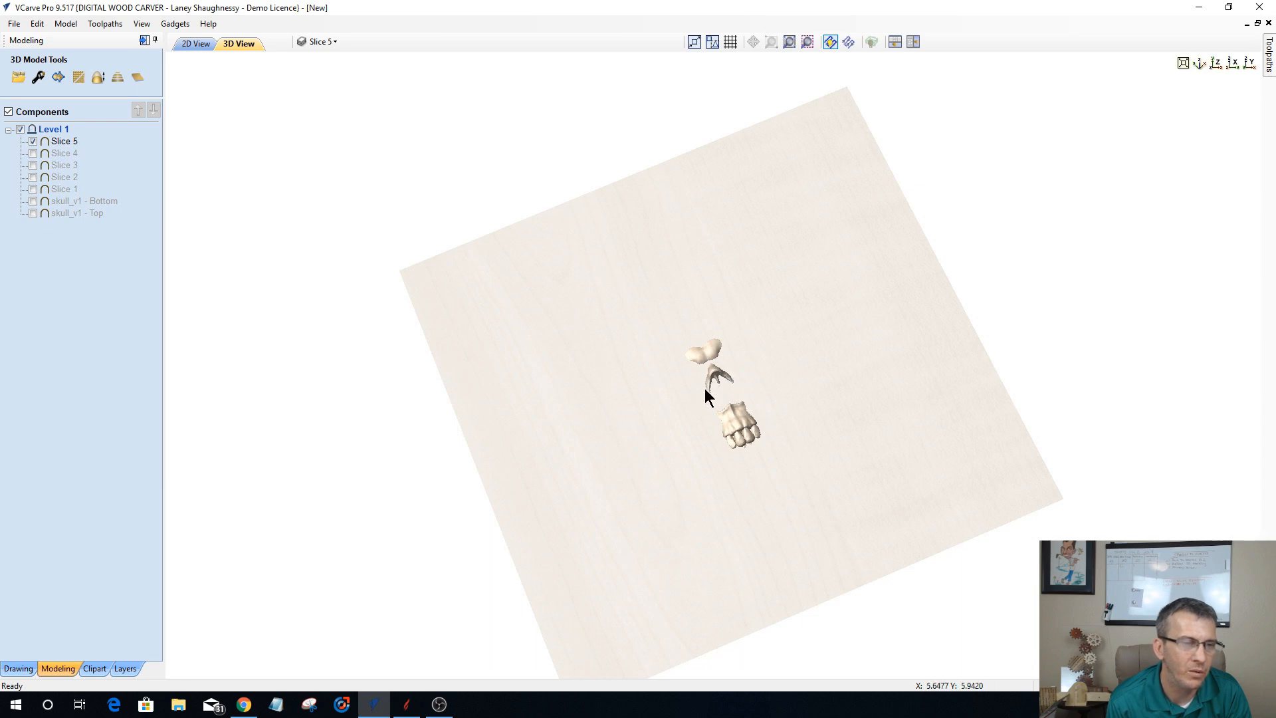
pyautogui.moveTo(708, 458); pyautogui.dragTo(680, 397)
pyautogui.moveTo(798, 370); pyautogui.dragTo(467, 489)
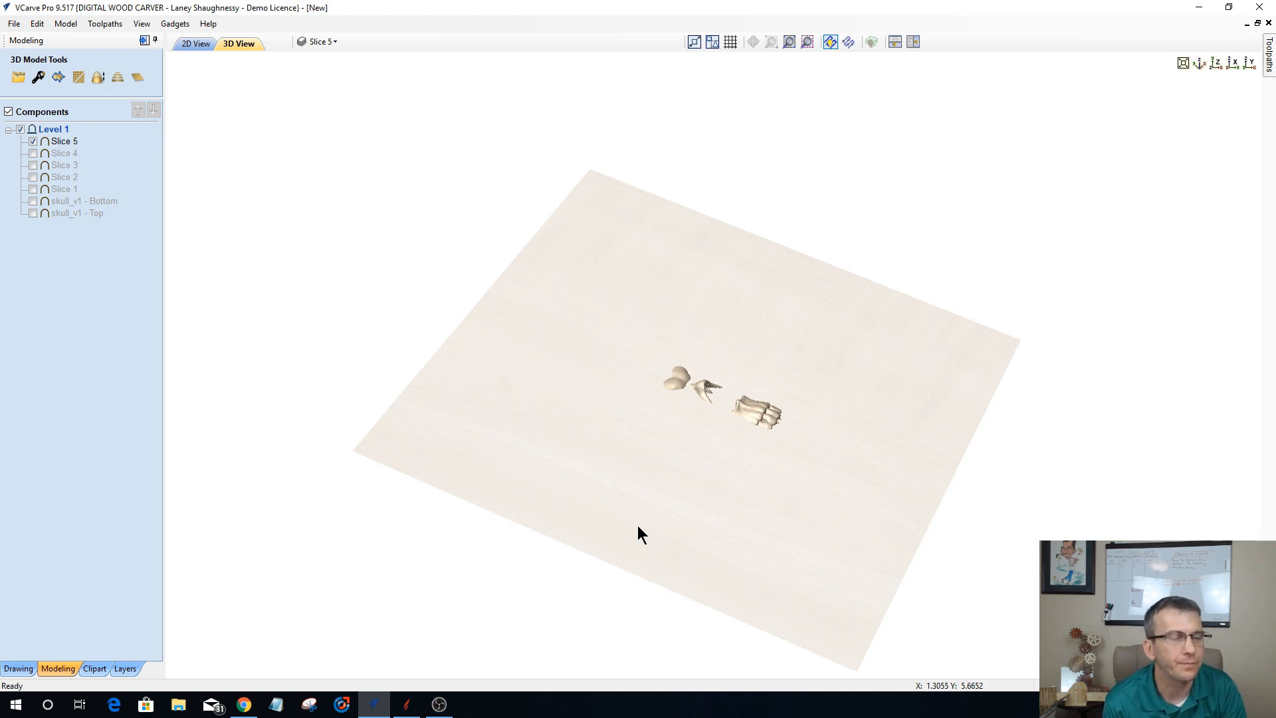
pyautogui.moveTo(689, 532); pyautogui.dragTo(744, 432)
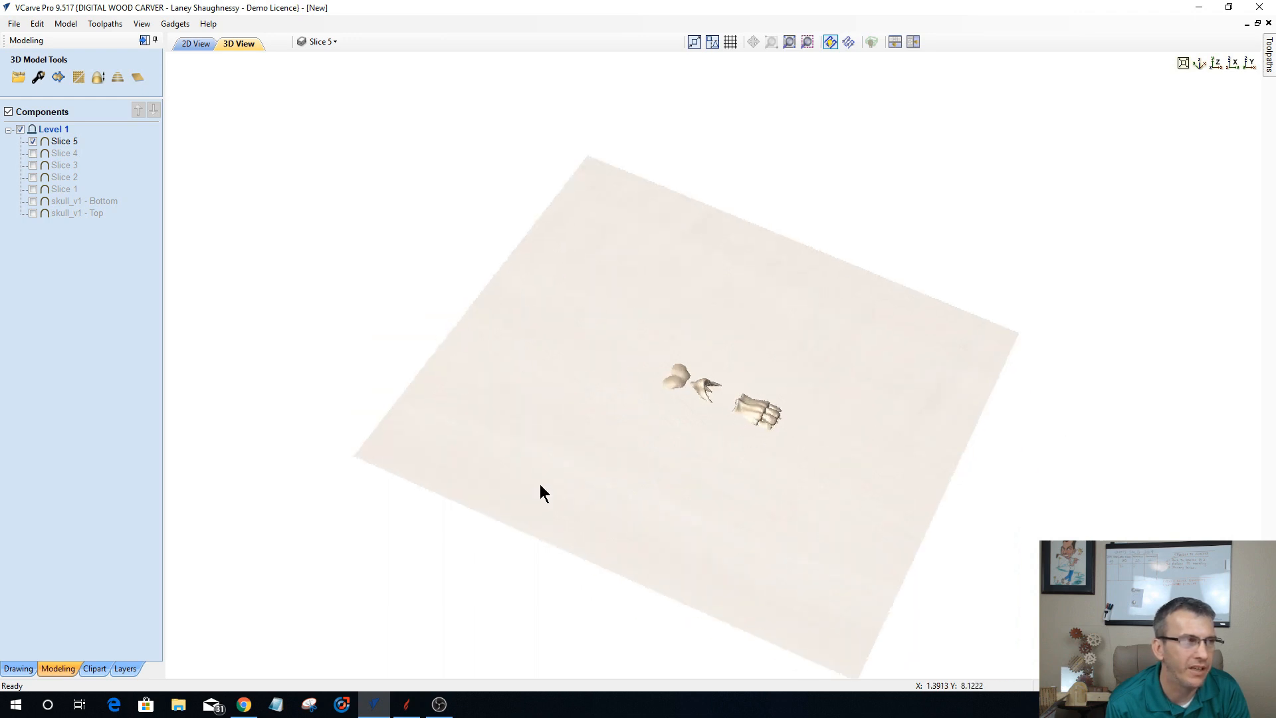
pyautogui.click(34, 141)
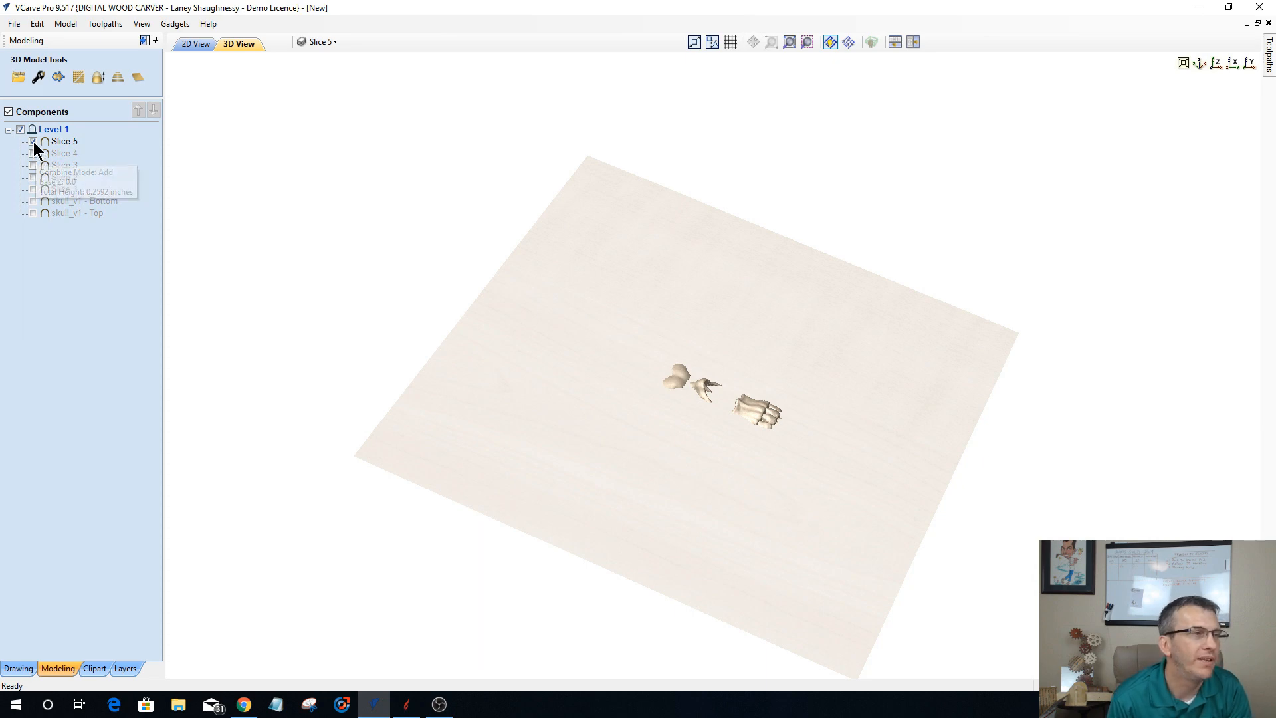
# Step: Show only the skull_v1 - Top component and slice it into 4 equal slices with boundary vectors
pyautogui.click(32, 213)
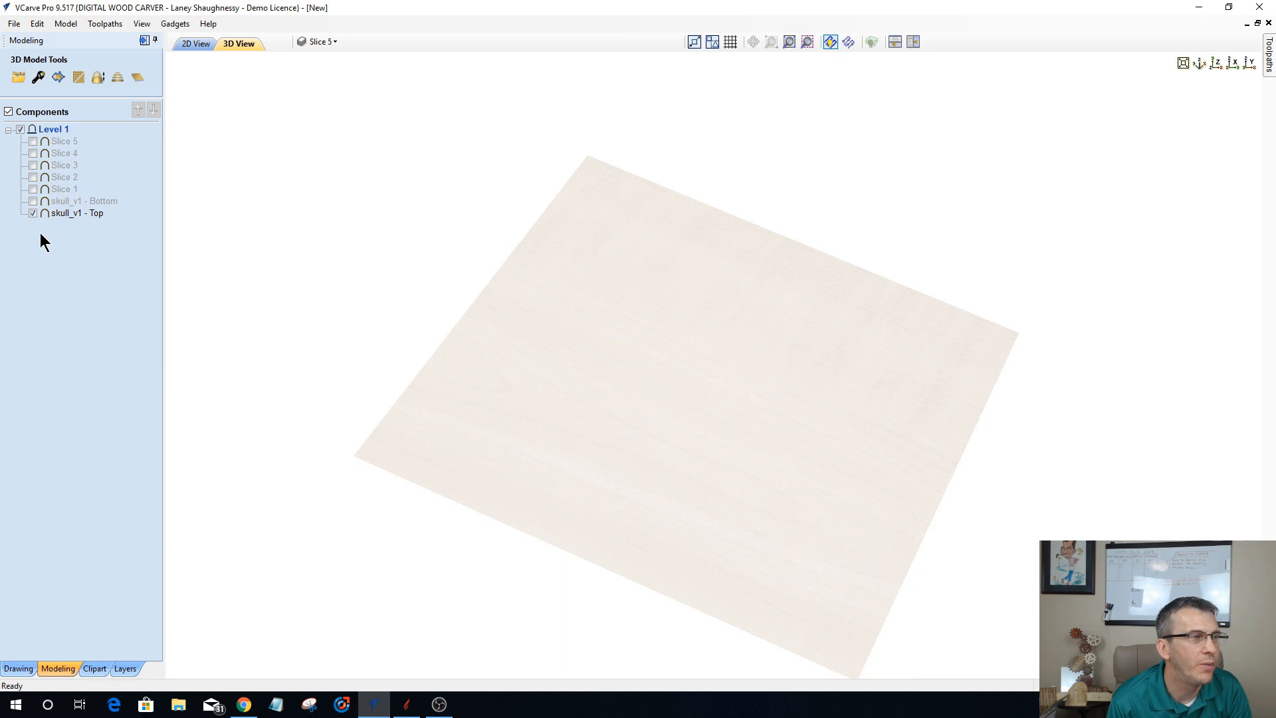
pyautogui.click(119, 78)
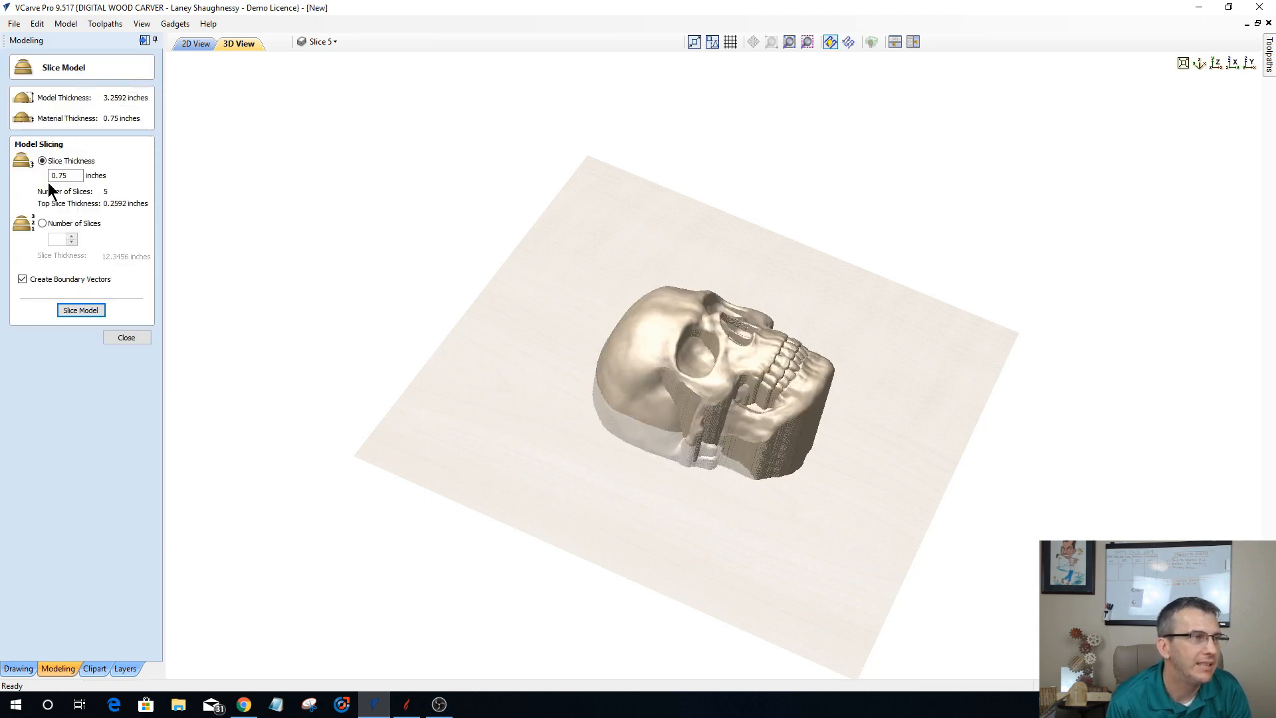
pyautogui.click(42, 223)
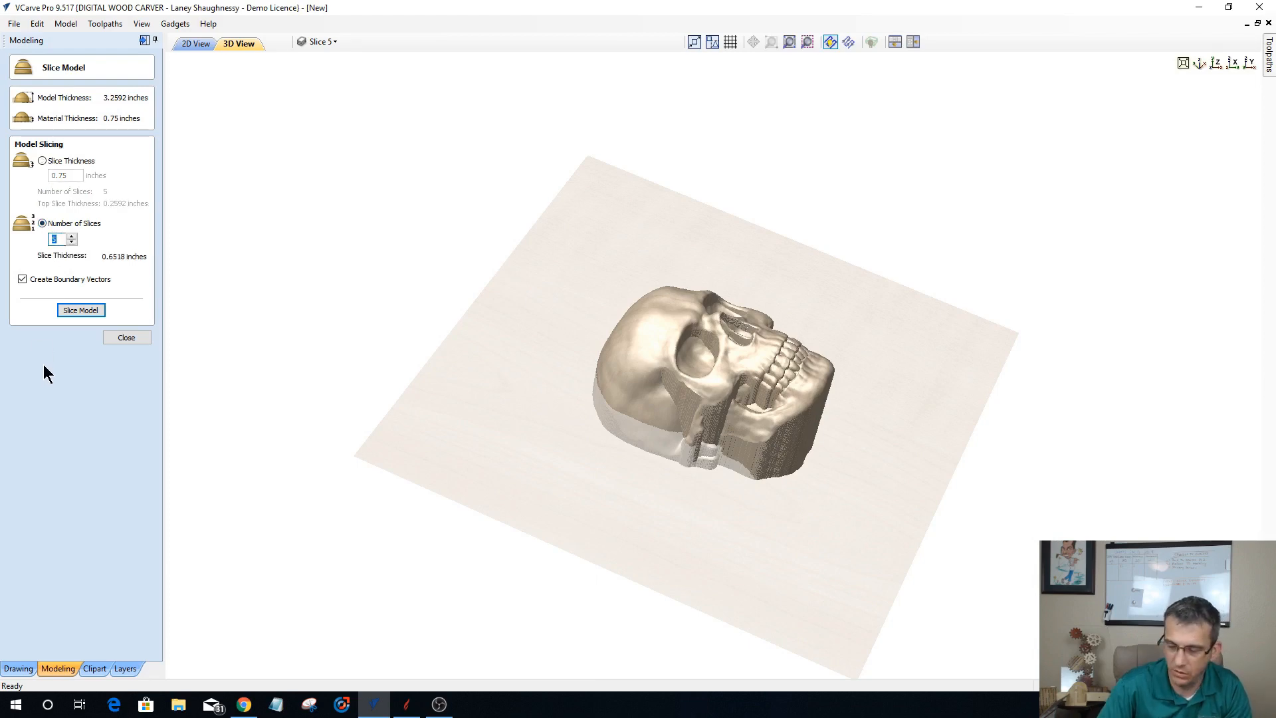
pyautogui.write('4')
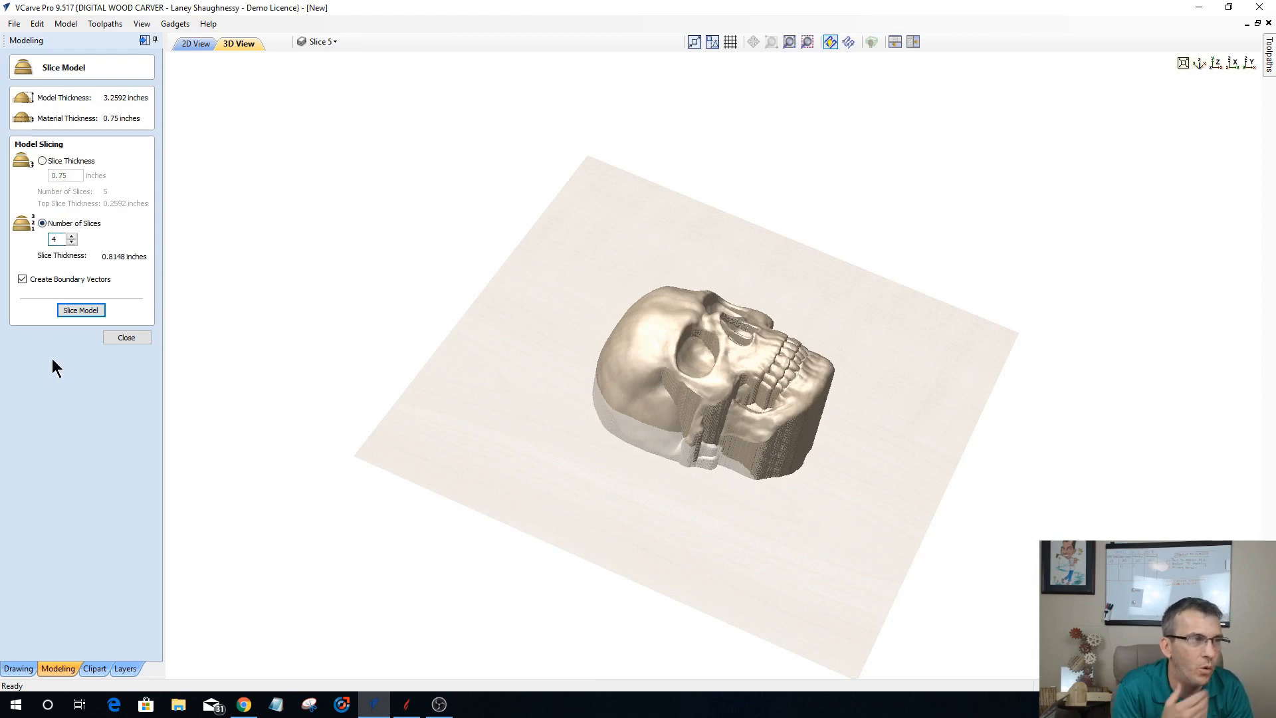
pyautogui.click(79, 311)
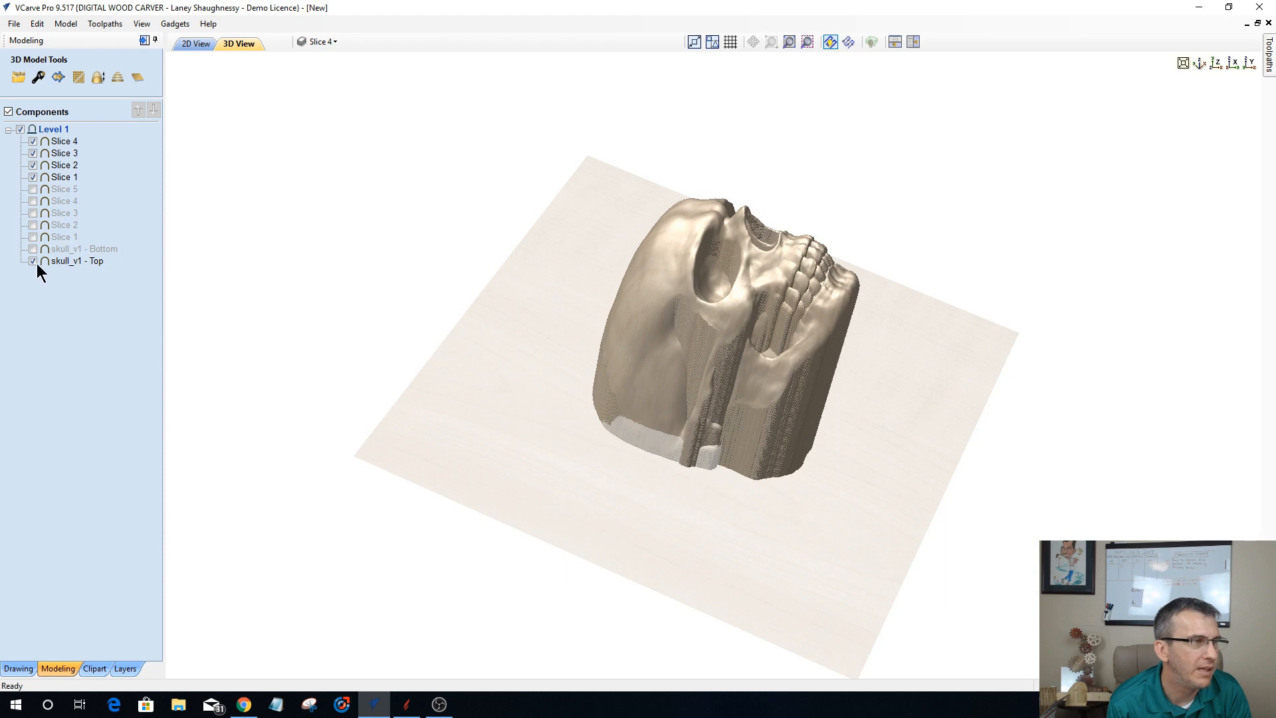
# Step: Hide skull_v1 - Top and the new Slices 1 to 3, and examine the new Slice 4 in 3D from several angles
pyautogui.click(33, 262)
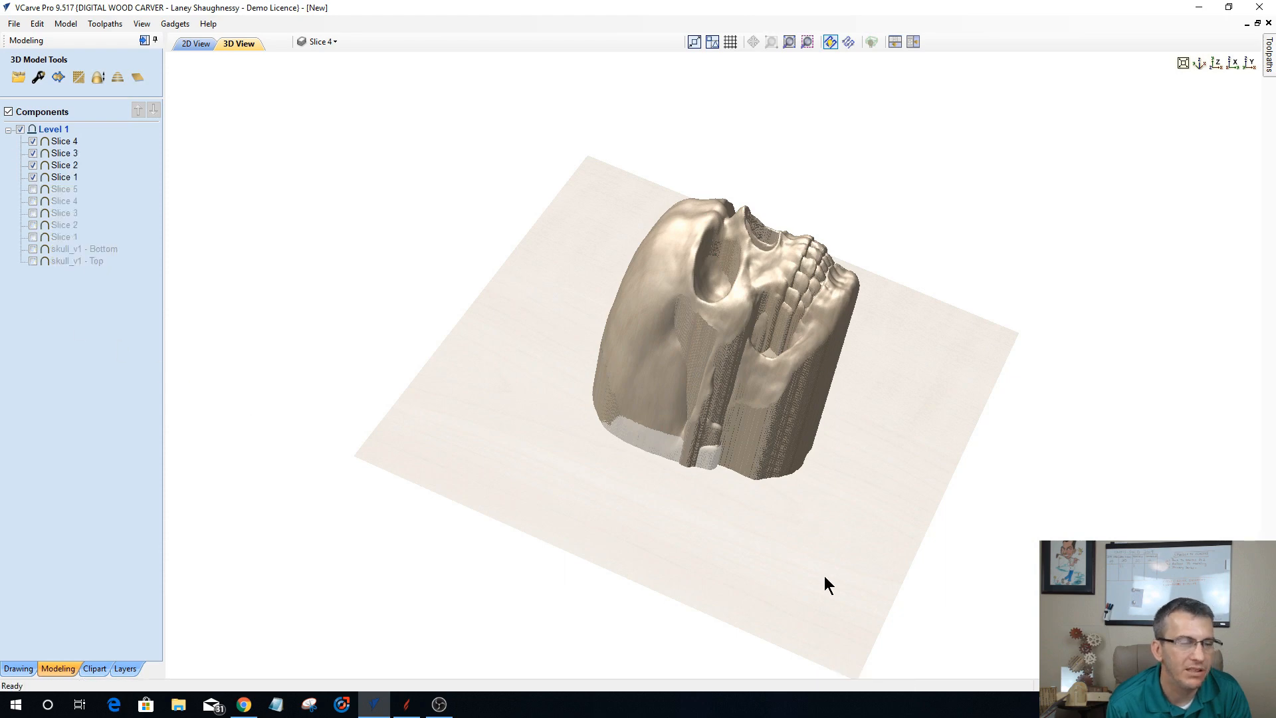
pyautogui.moveTo(837, 568); pyautogui.dragTo(788, 548)
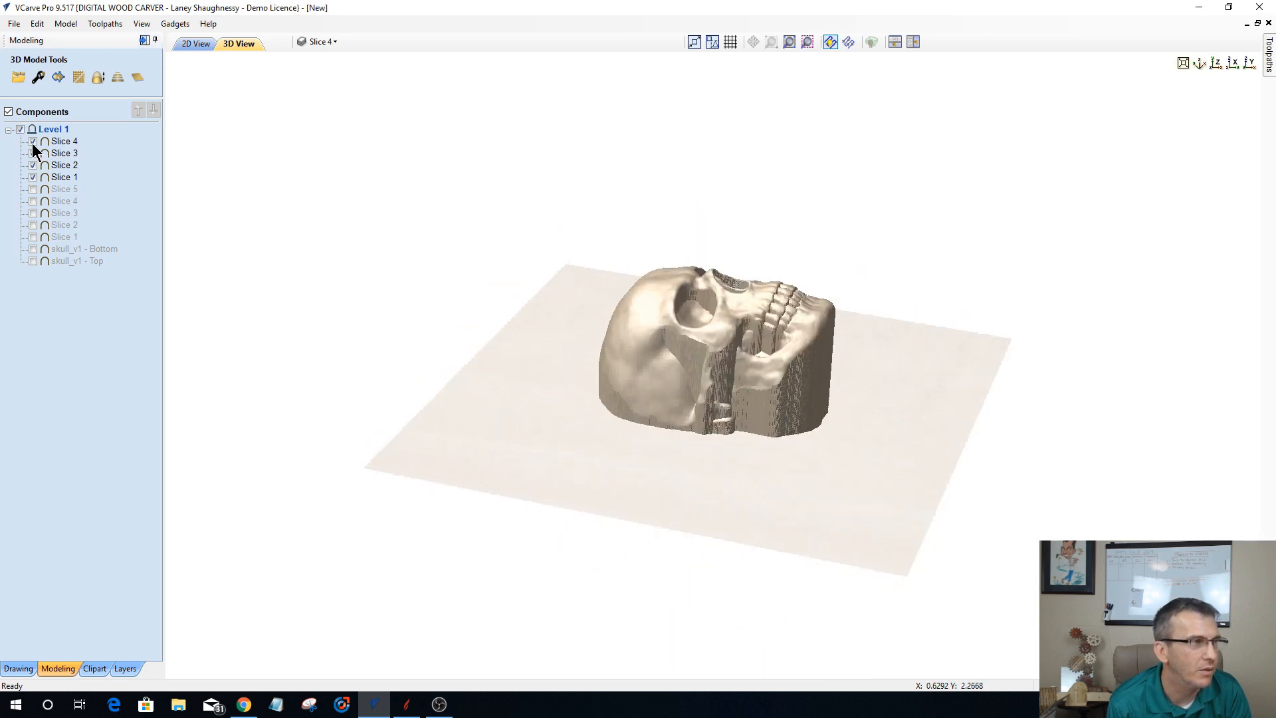
pyautogui.click(32, 176)
pyautogui.click(32, 164)
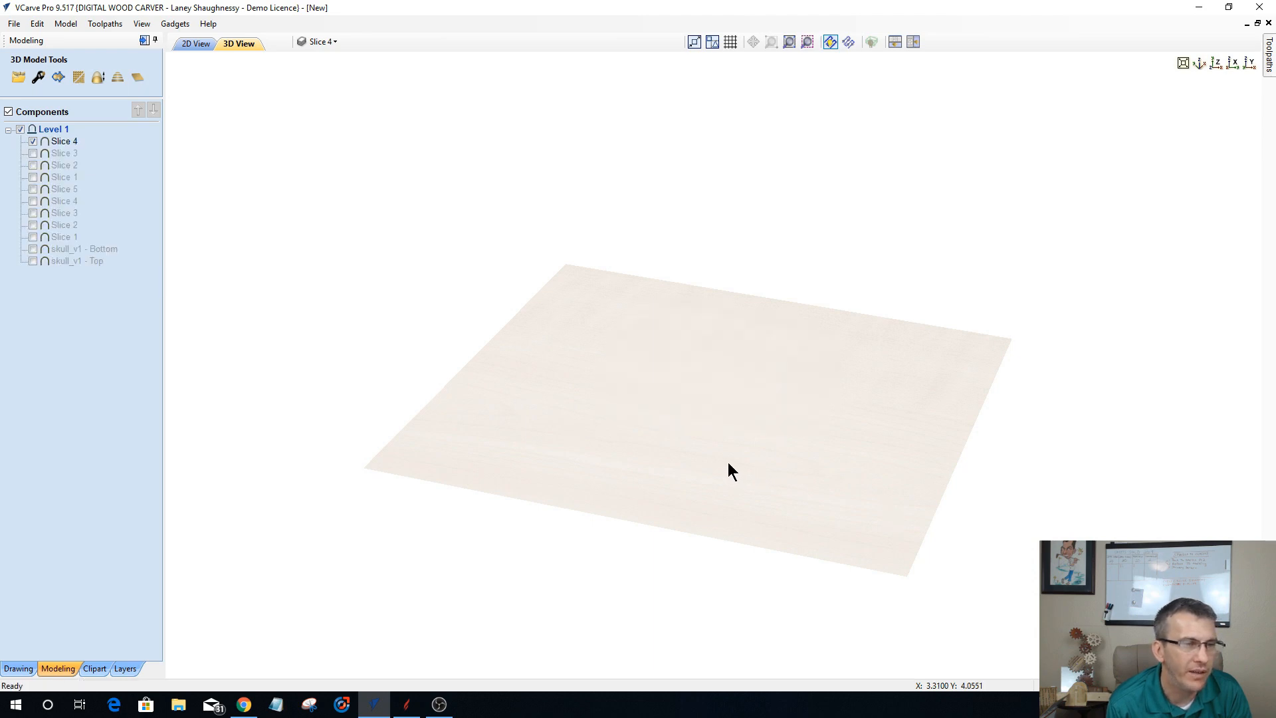
pyautogui.moveTo(698, 450); pyautogui.dragTo(721, 524)
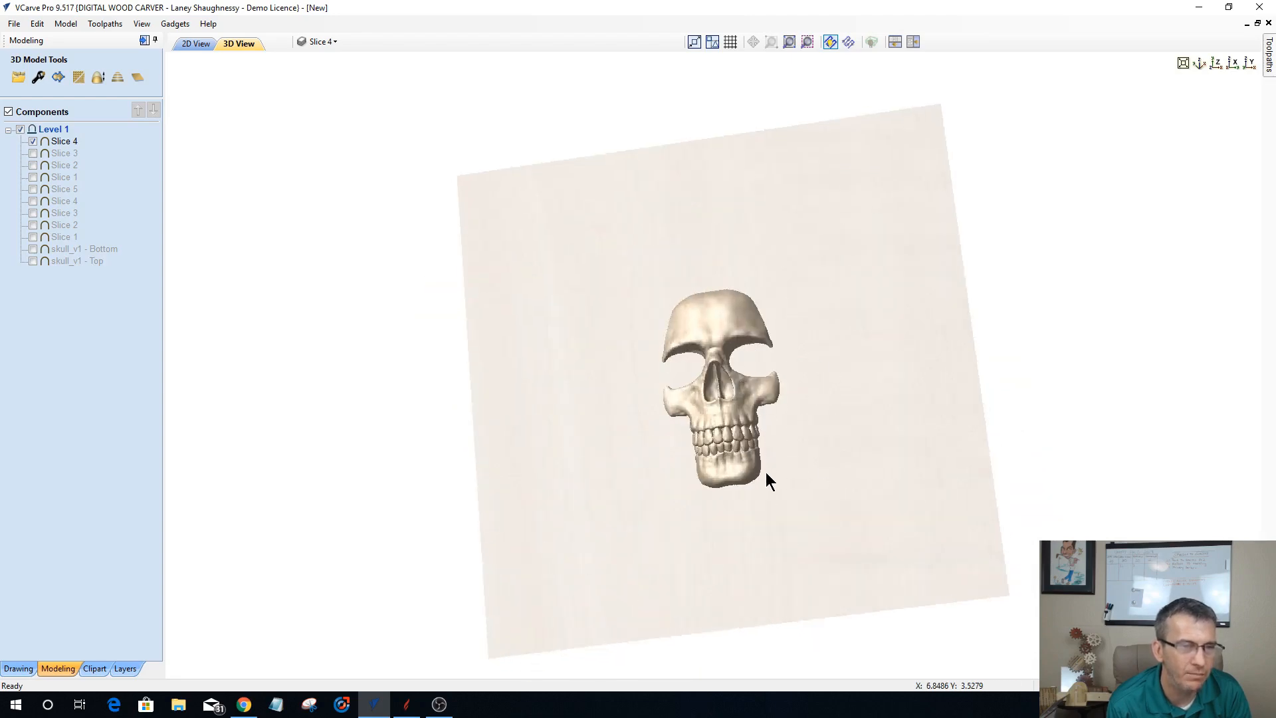
pyautogui.moveTo(641, 541); pyautogui.dragTo(647, 441)
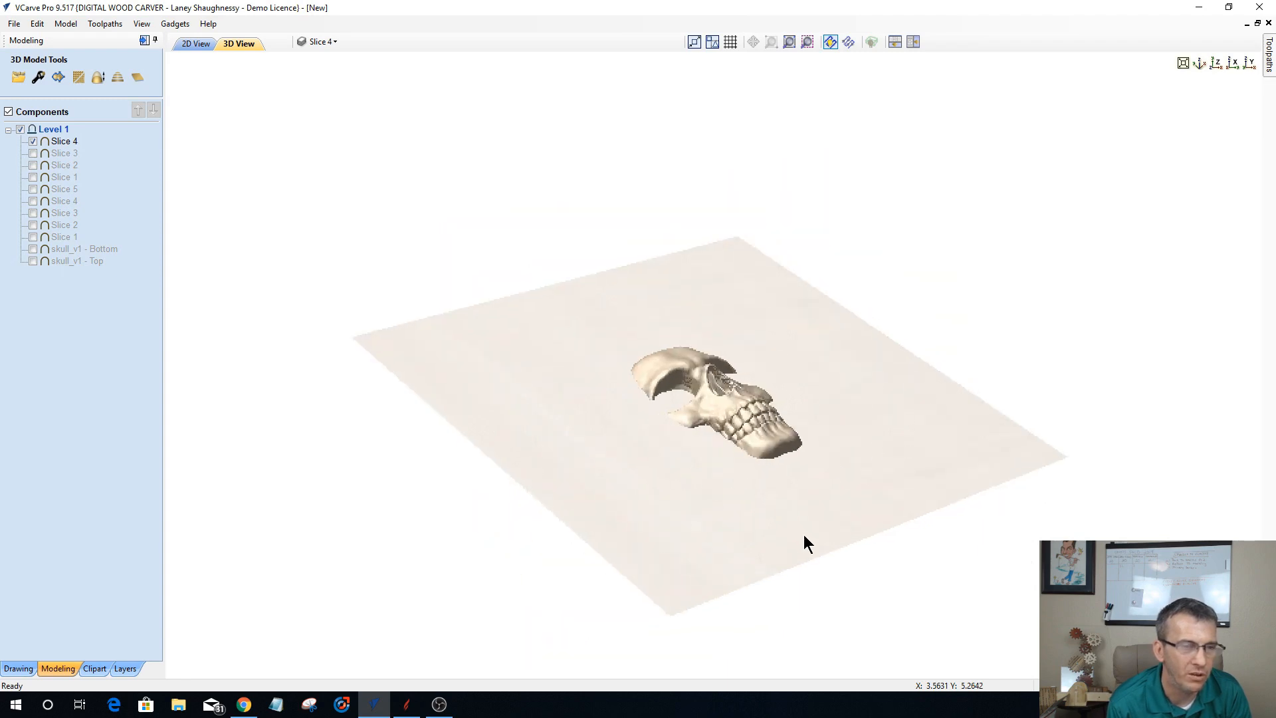
pyautogui.moveTo(804, 535); pyautogui.dragTo(573, 520)
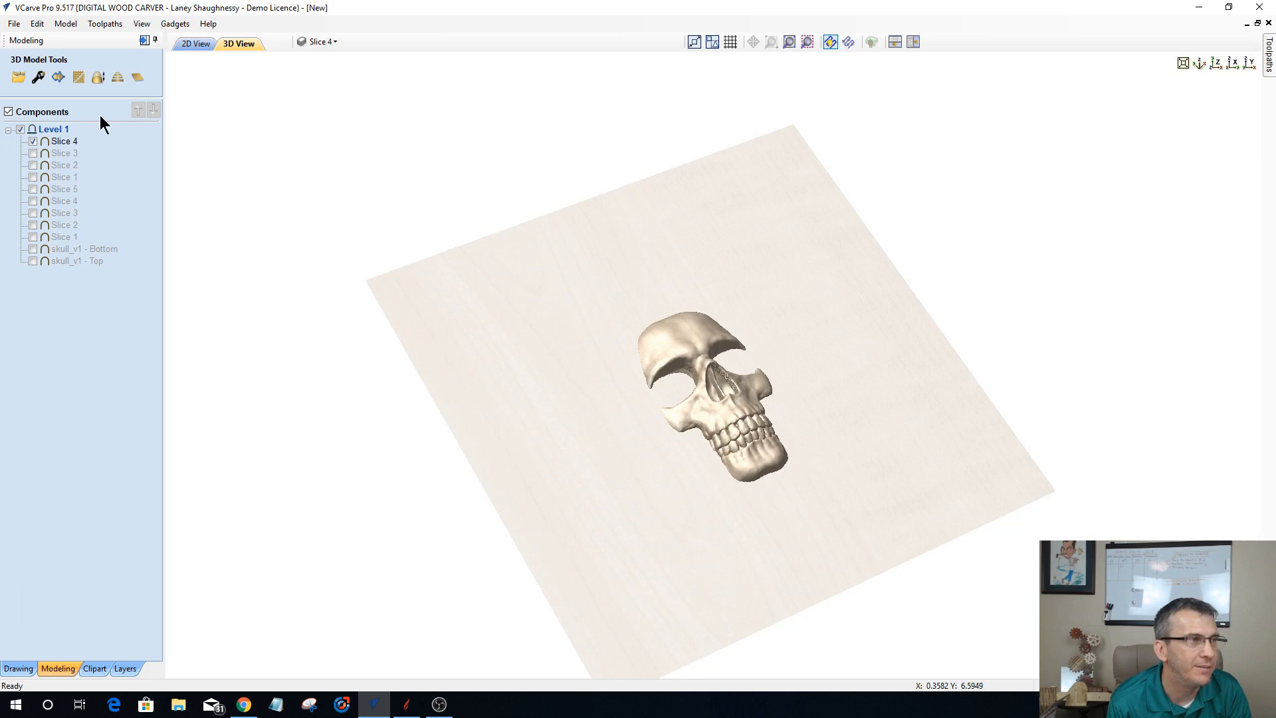
# Step: Switch to the 2D view and select the different groups of slice boundary vectors to identify them
pyautogui.click(193, 44)
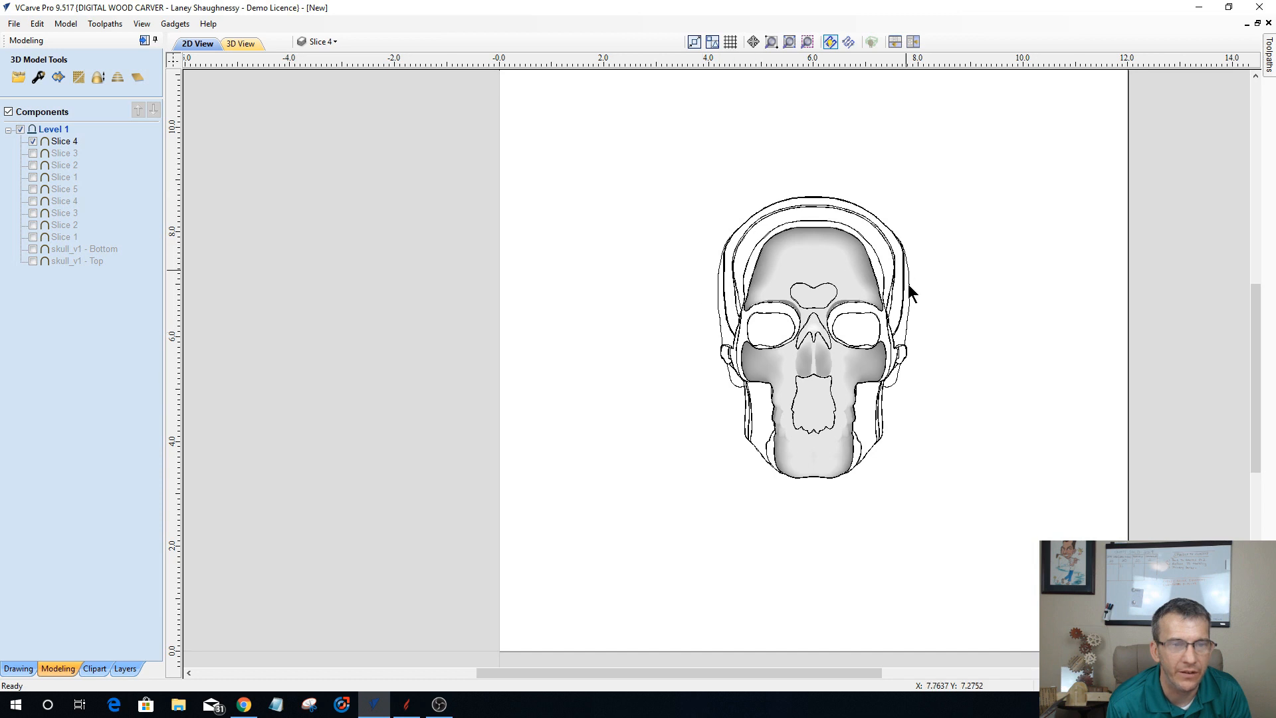
pyautogui.click(866, 453)
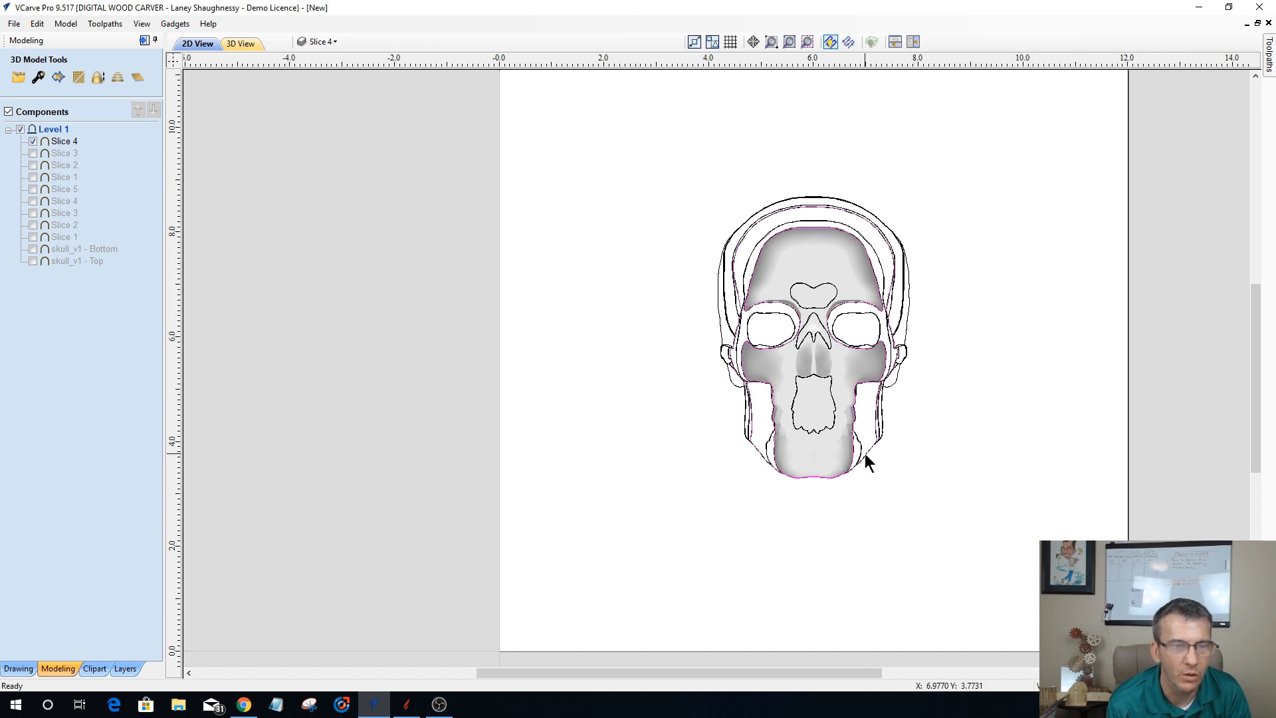
pyautogui.click(794, 401)
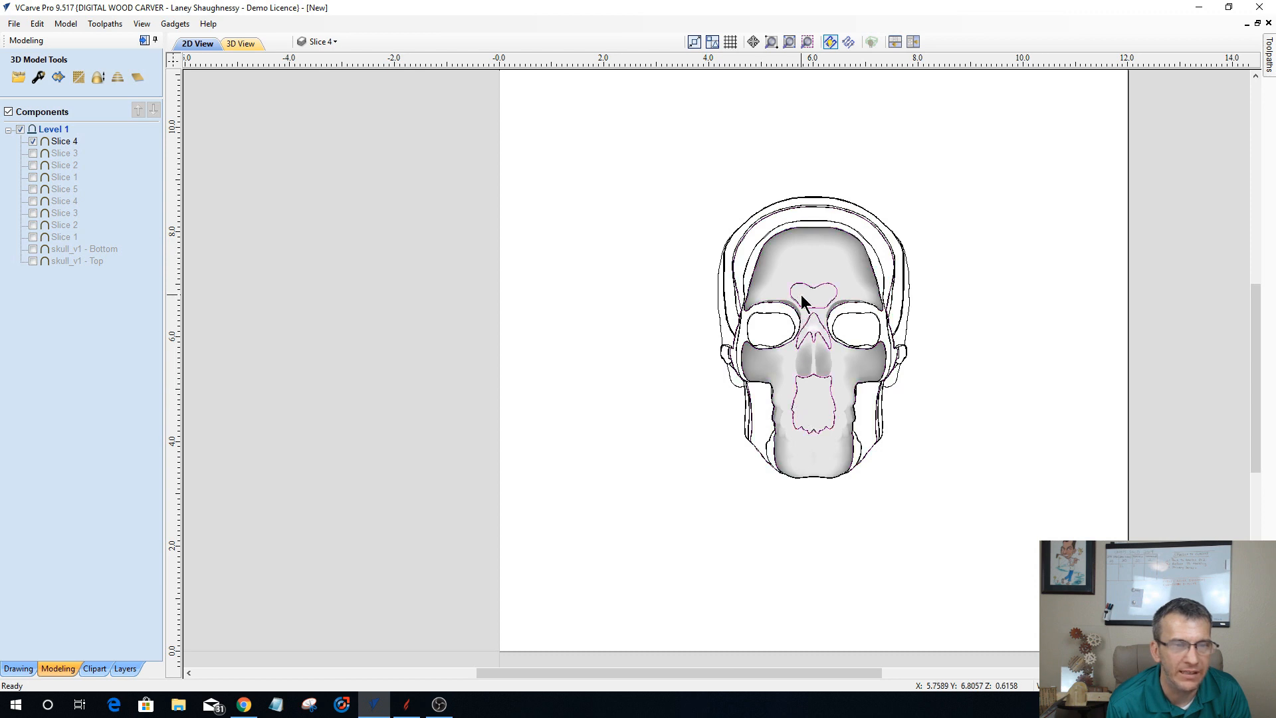
pyautogui.click(751, 417)
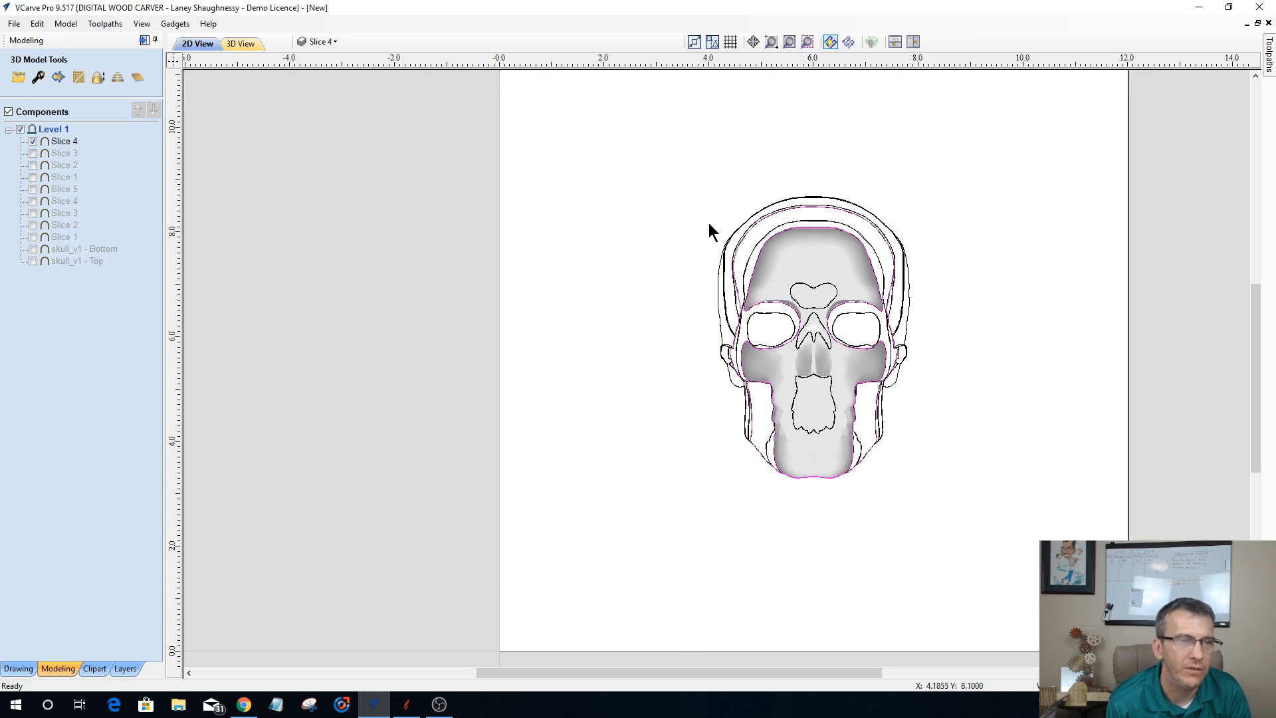
# Step: Show the new Slice 3, Slice 2 and Slice 1 components again together with Slice 4
pyautogui.click(32, 152)
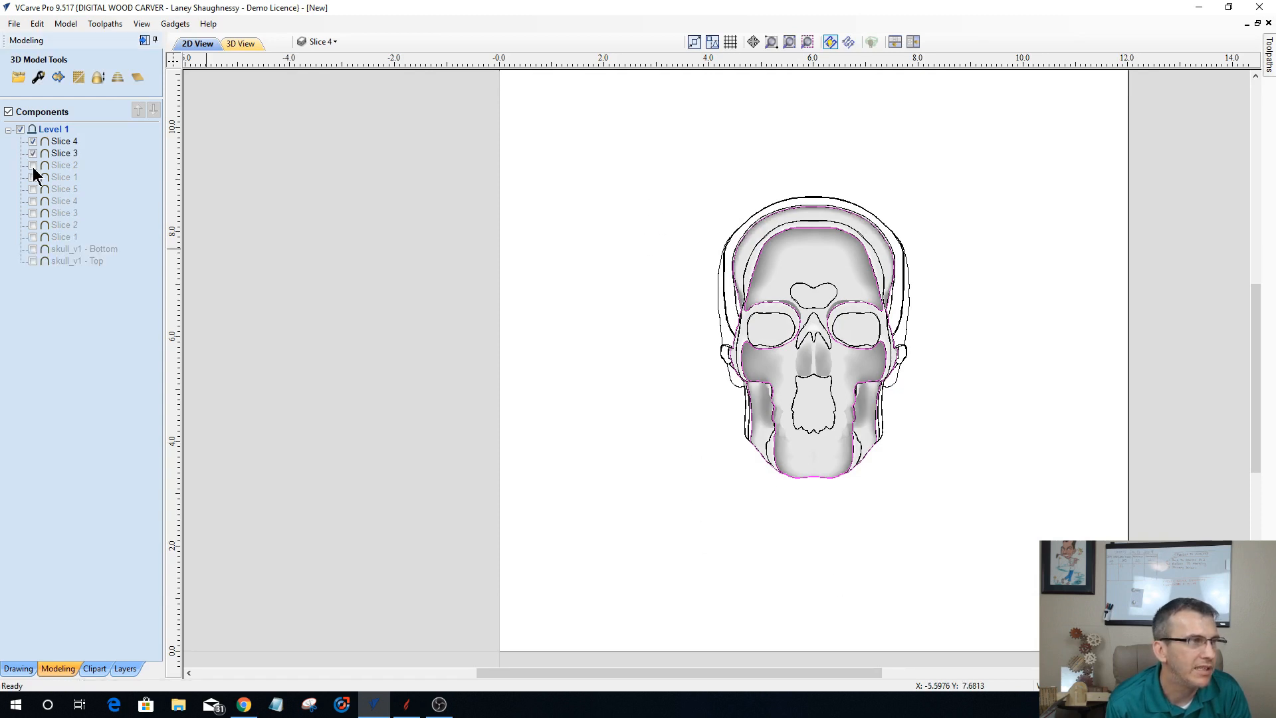
pyautogui.click(34, 167)
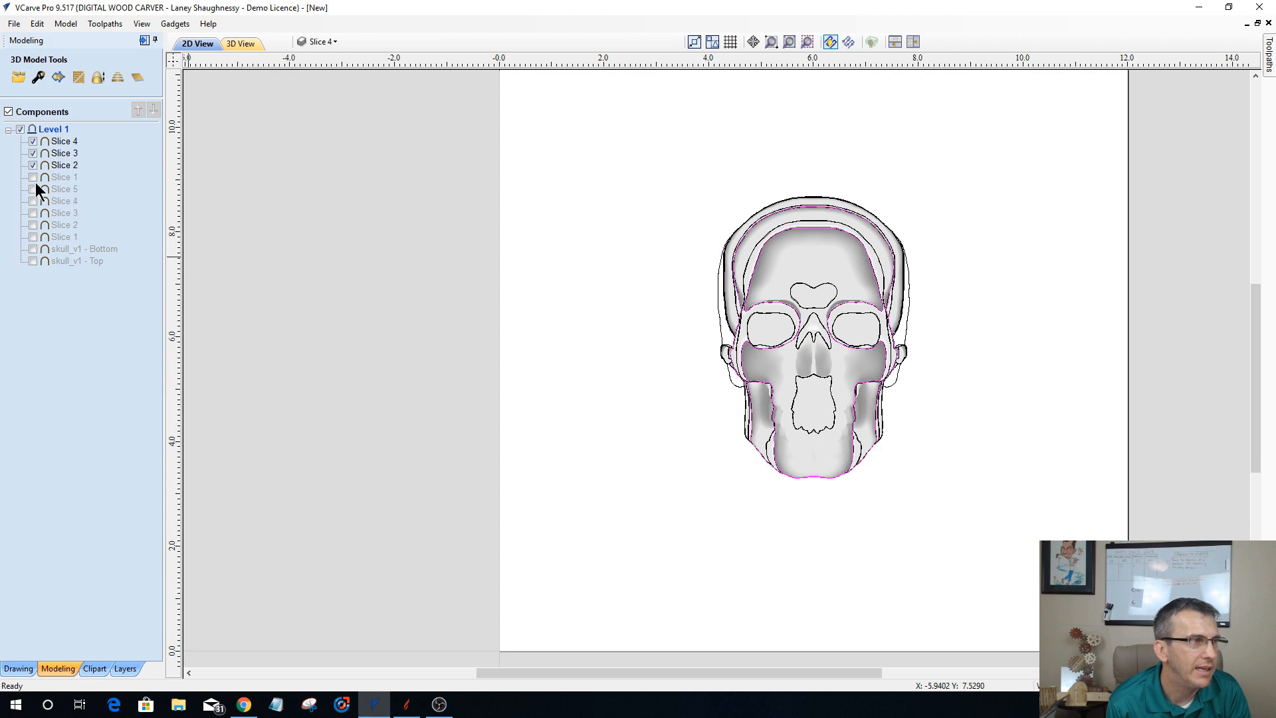
pyautogui.click(33, 178)
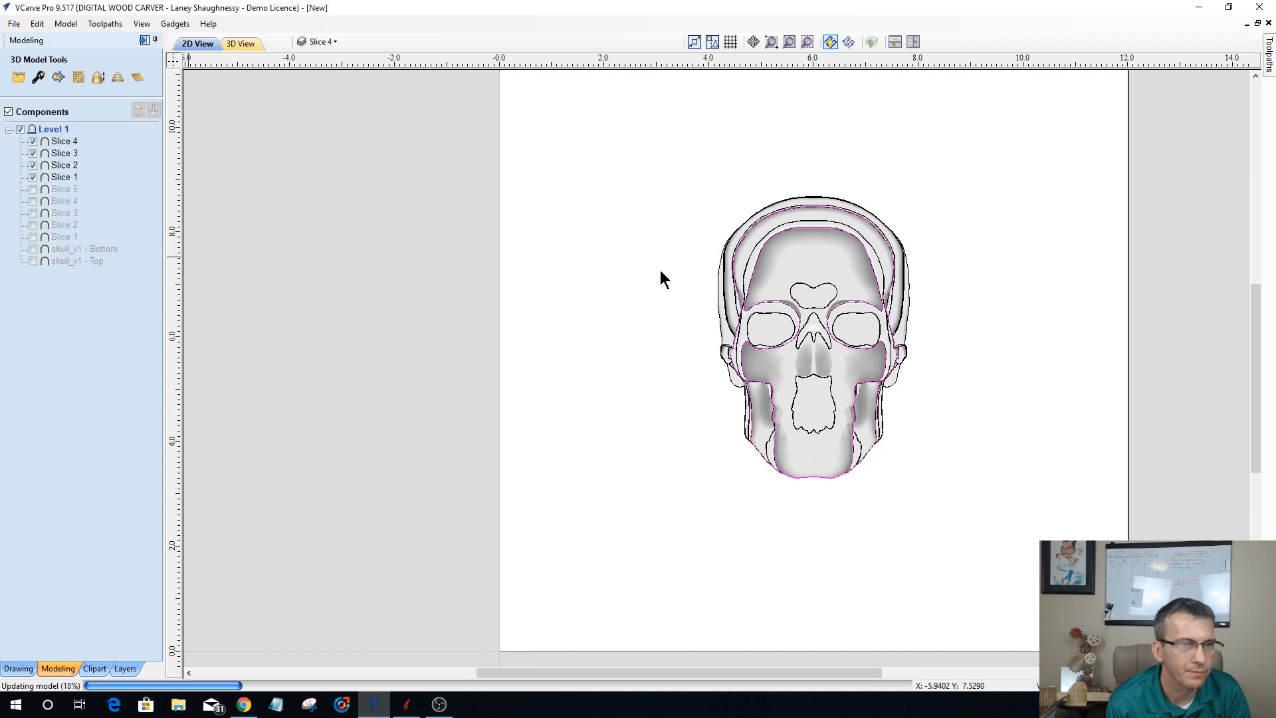
# Step: Ungroup the outermost skull boundary vectors and reselect the outer outline
pyautogui.click(906, 329)
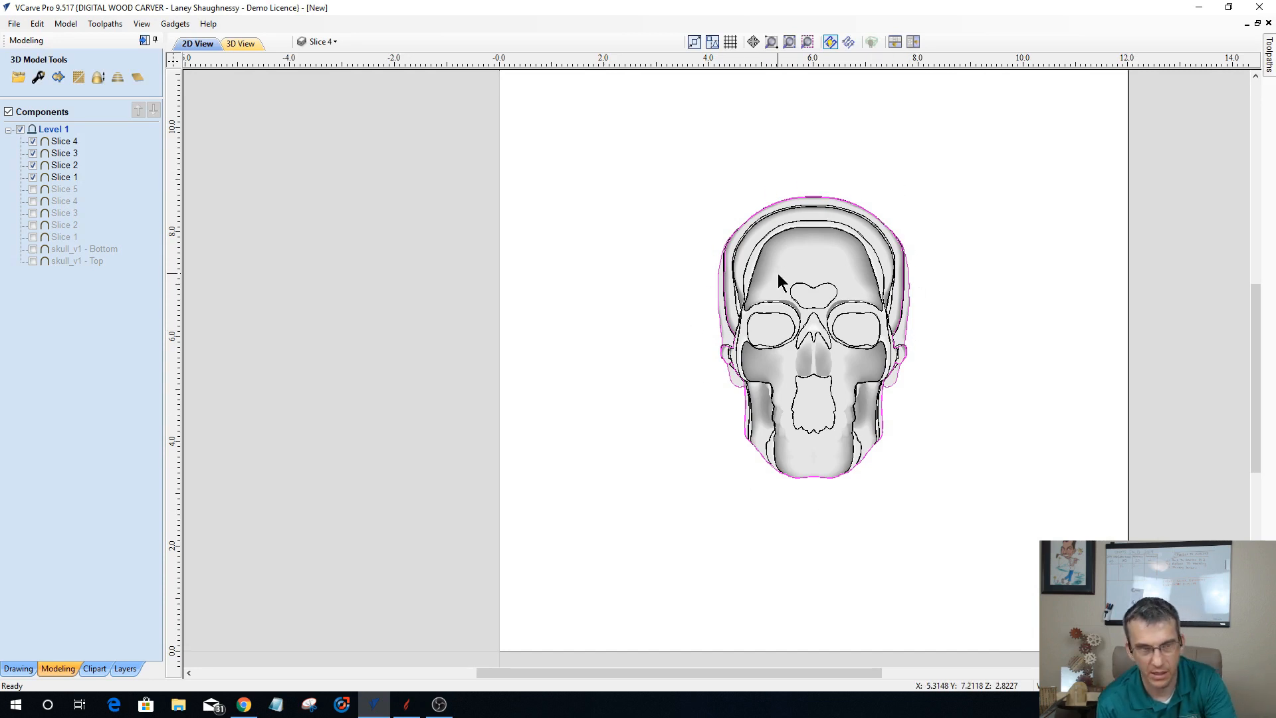
pyautogui.press('u')
pyautogui.click(671, 306)
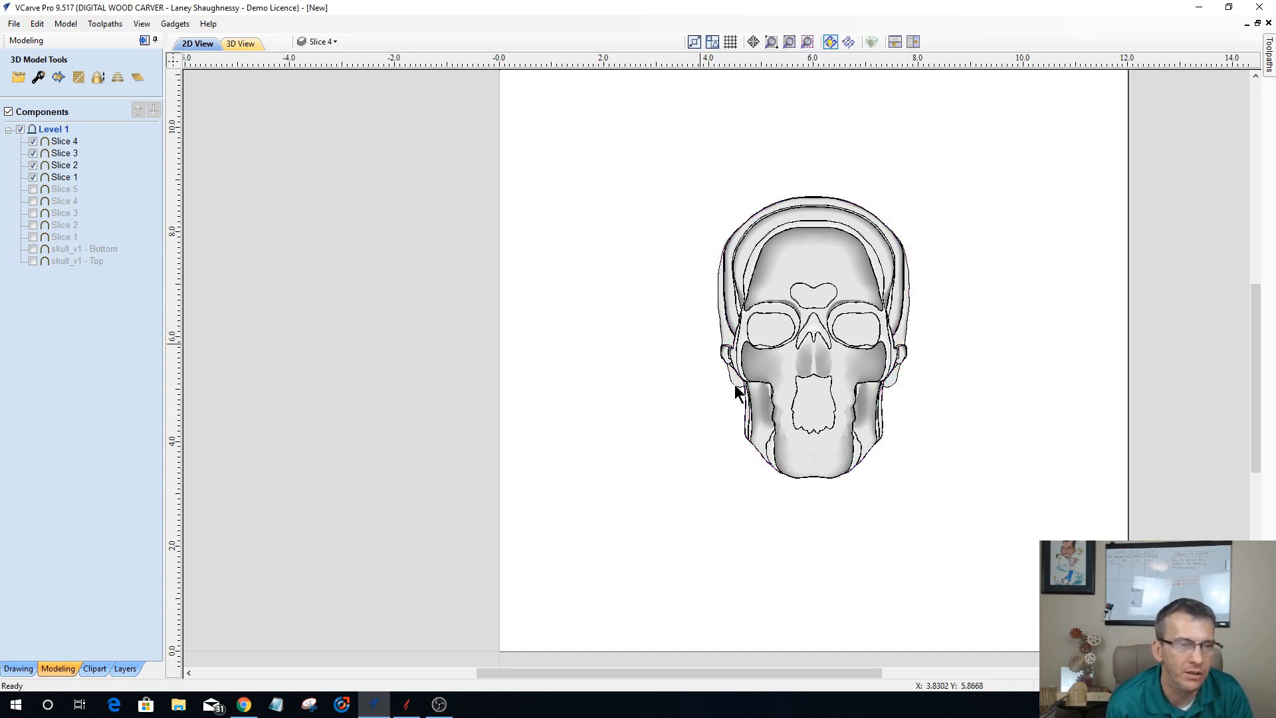
pyautogui.click(880, 405)
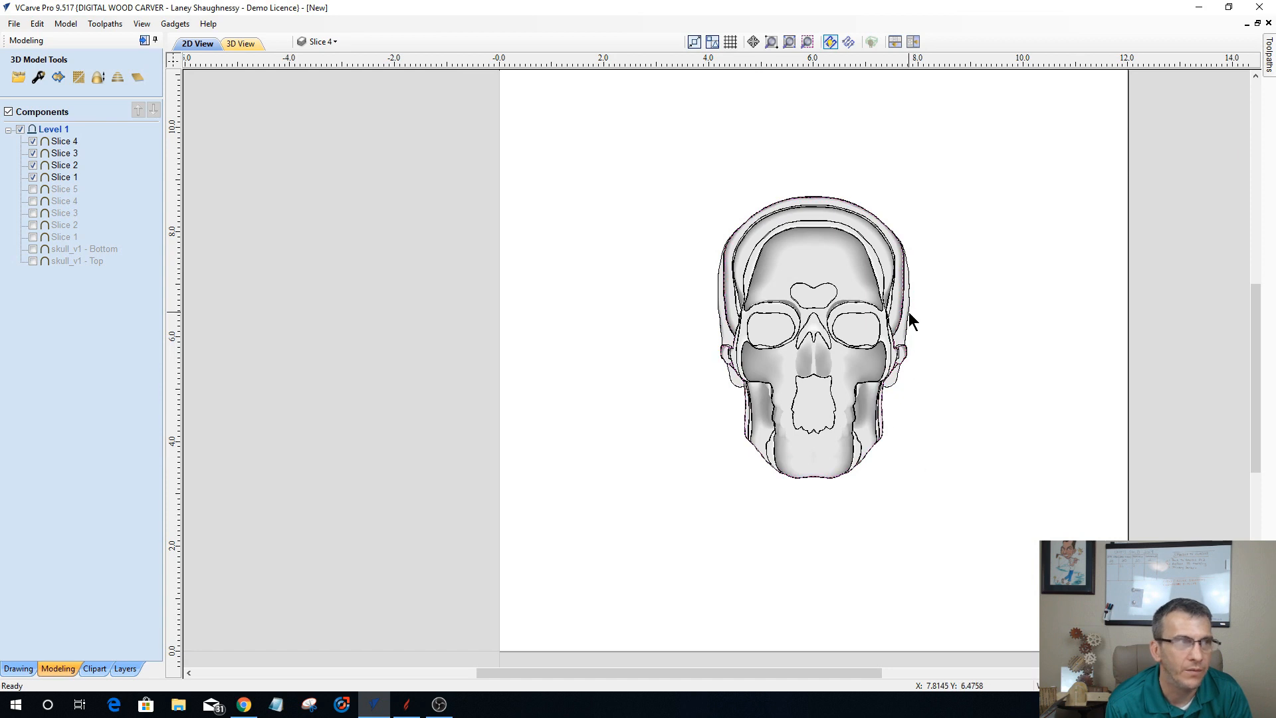
# Step: Turn off the visibility of every layer except Slice 4
pyautogui.click(330, 42)
pyautogui.scroll(-1, 334, 104)
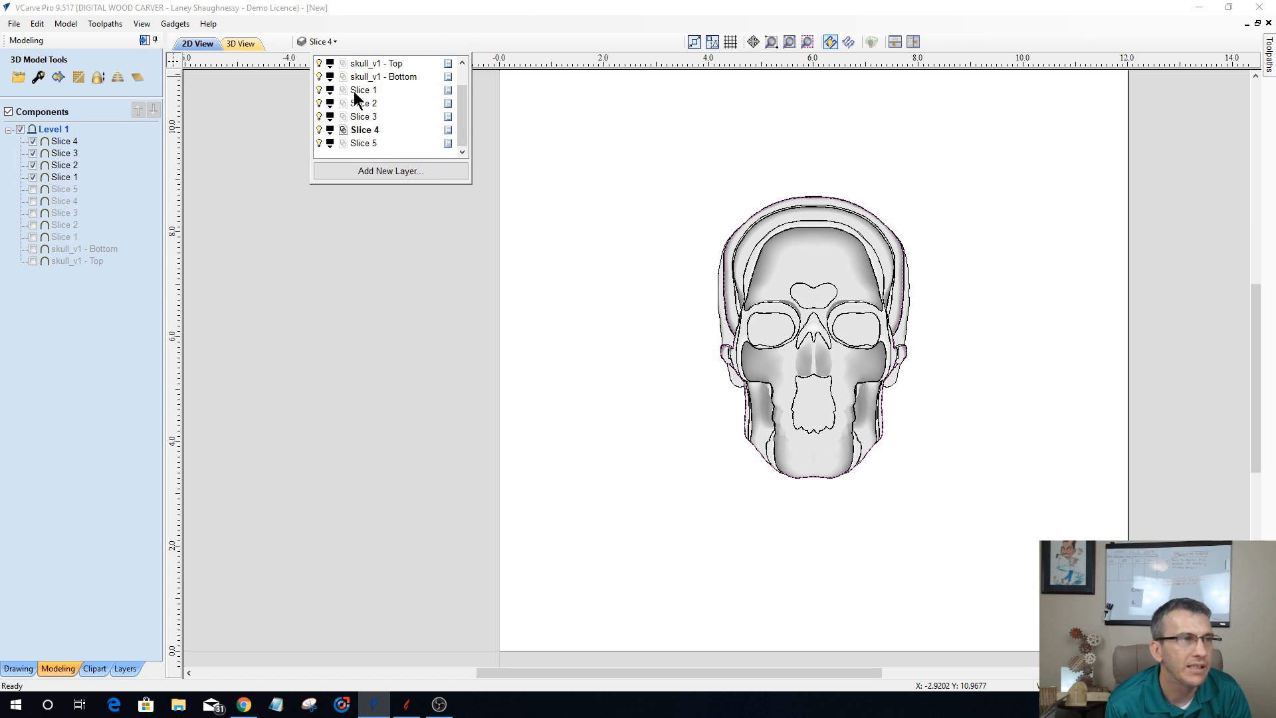
pyautogui.scroll(2, 321, 78)
pyautogui.click(318, 62)
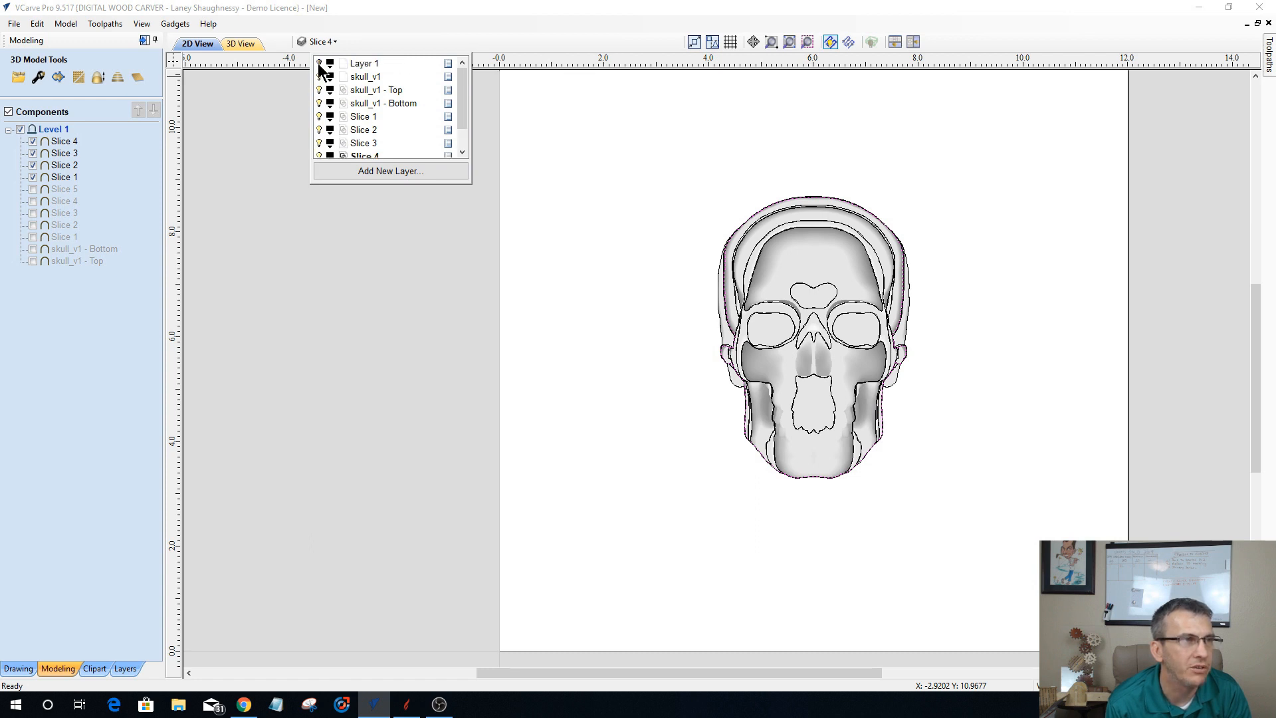
pyautogui.click(319, 76)
pyautogui.click(319, 90)
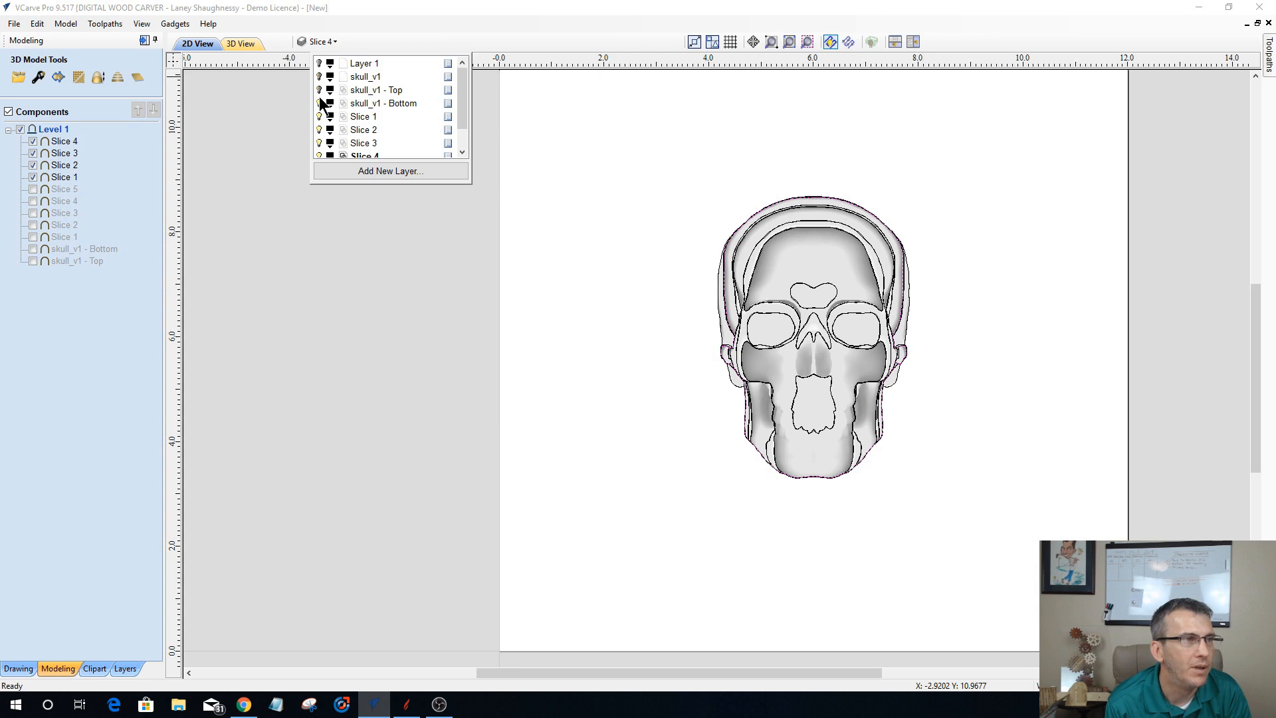
pyautogui.click(319, 103)
pyautogui.scroll(-2, 374, 105)
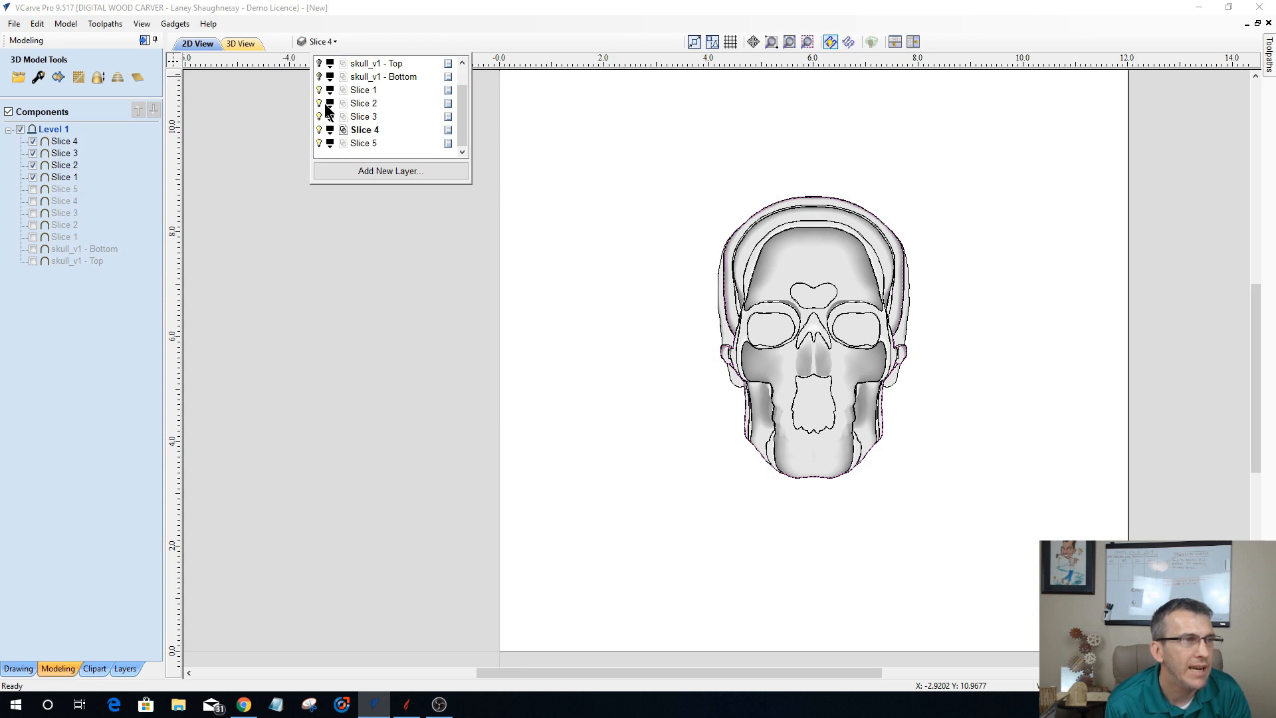
pyautogui.click(319, 90)
pyautogui.click(319, 103)
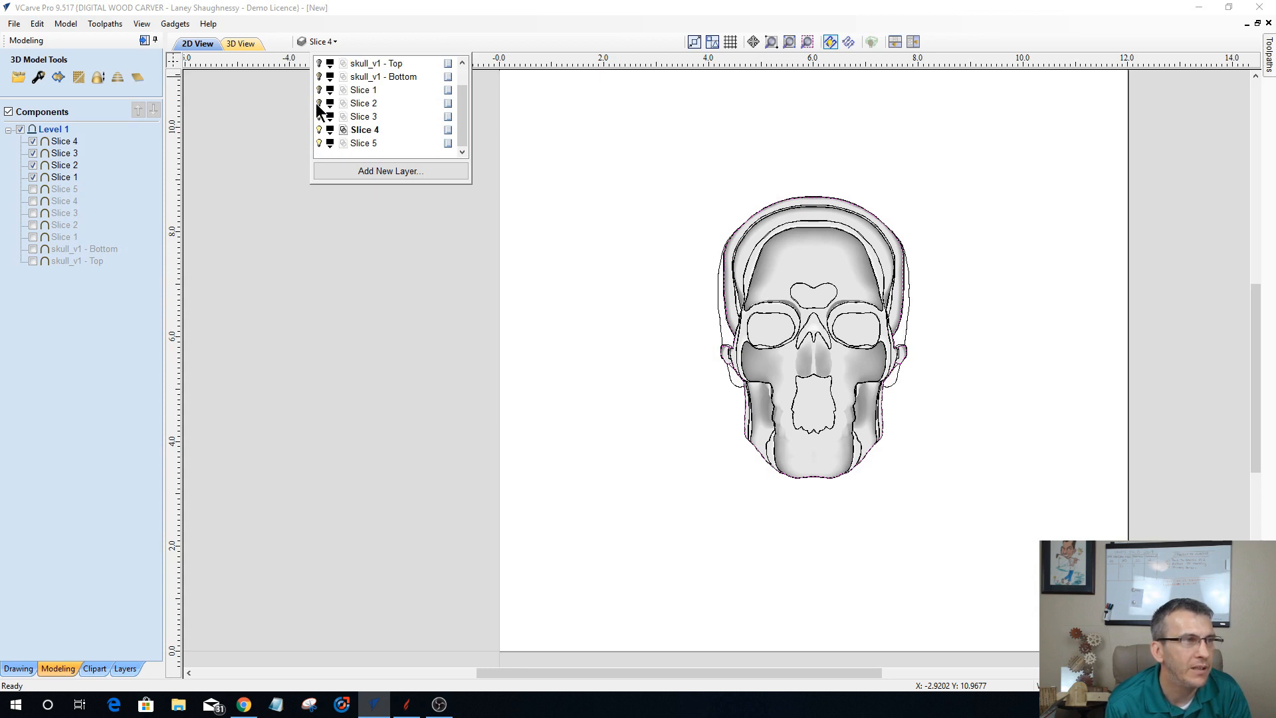
pyautogui.click(319, 117)
pyautogui.click(319, 130)
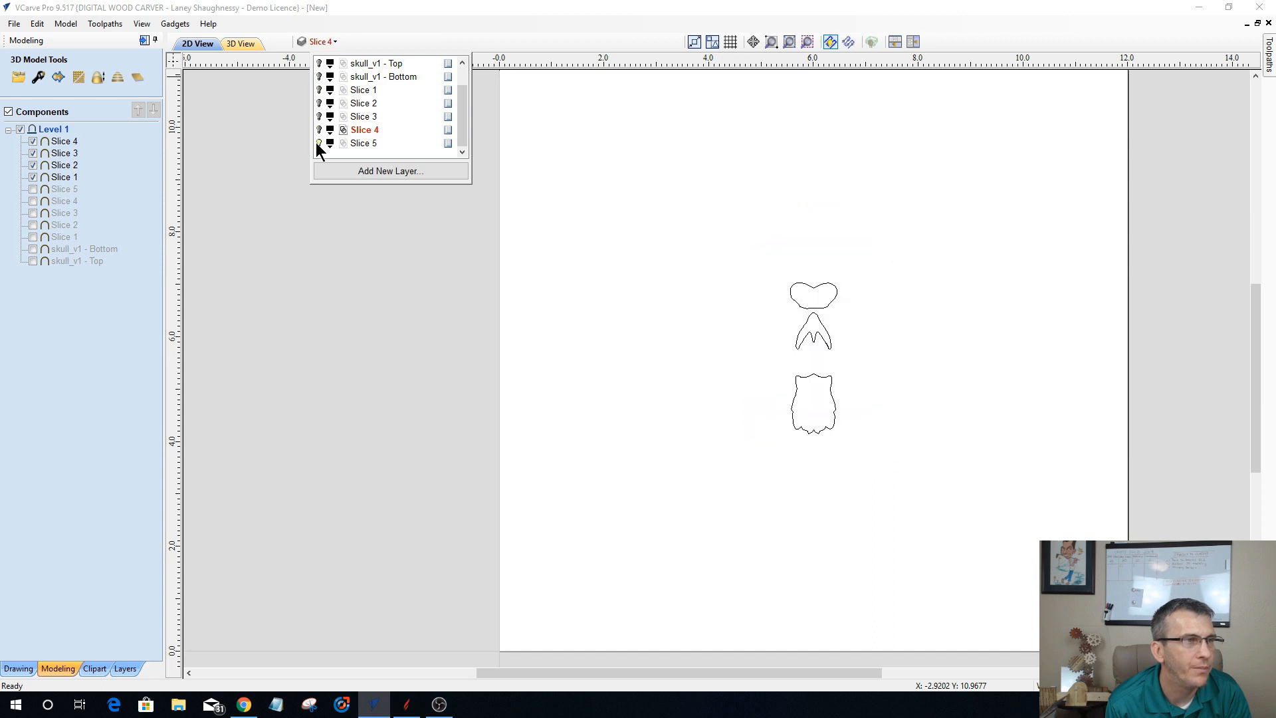
pyautogui.click(319, 143)
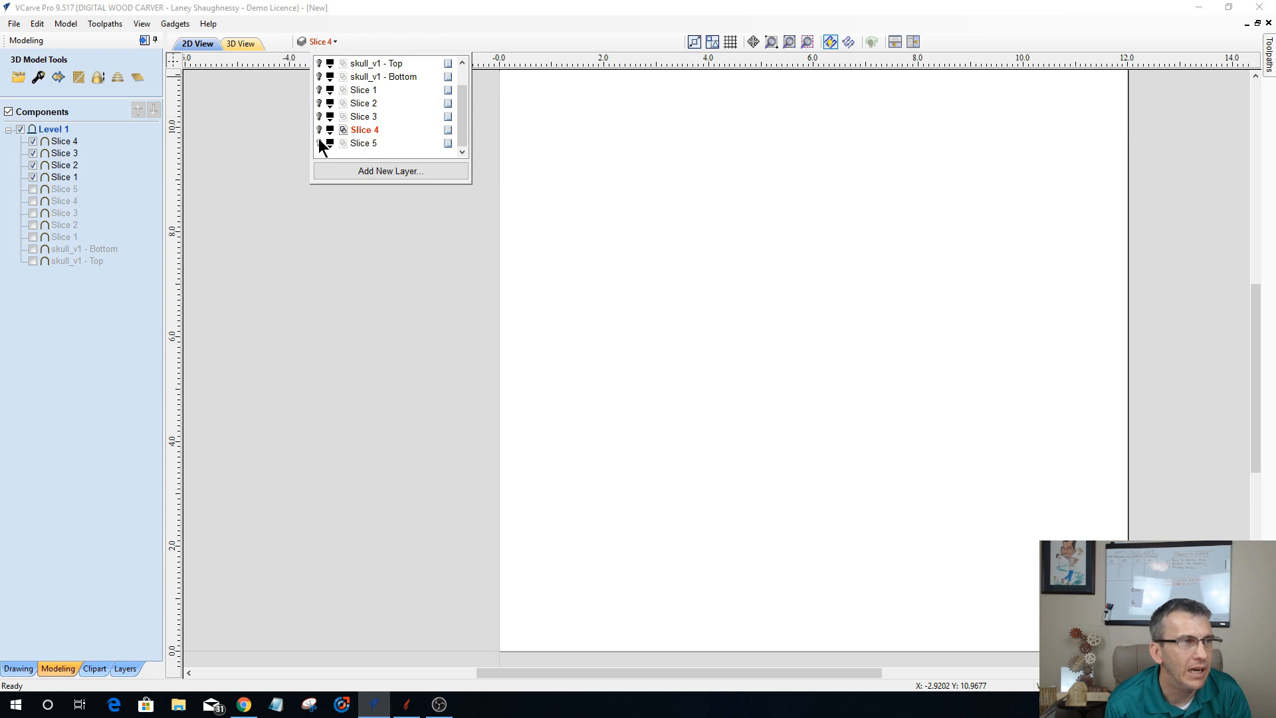
pyautogui.click(319, 129)
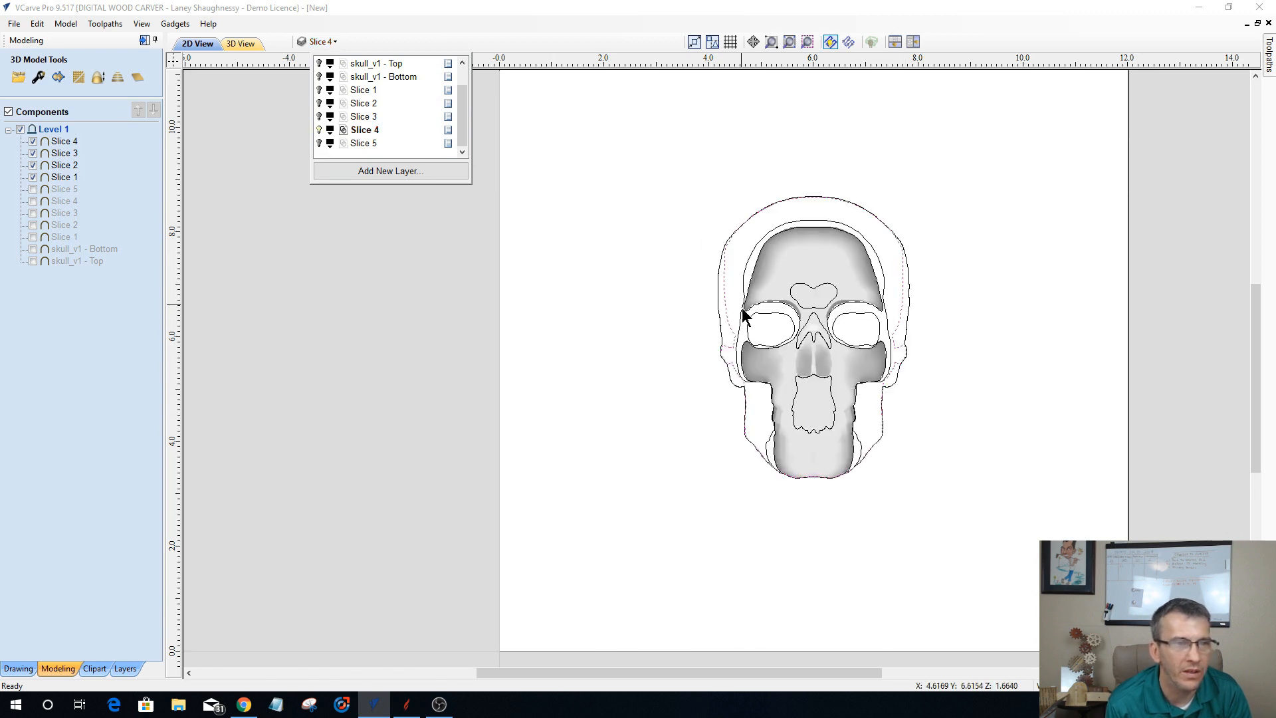
# Step: Delete the group of inner boundary vectors with the small eye, forehead, nose and mouth shapes from the Slice 4 layer
pyautogui.click(739, 330)
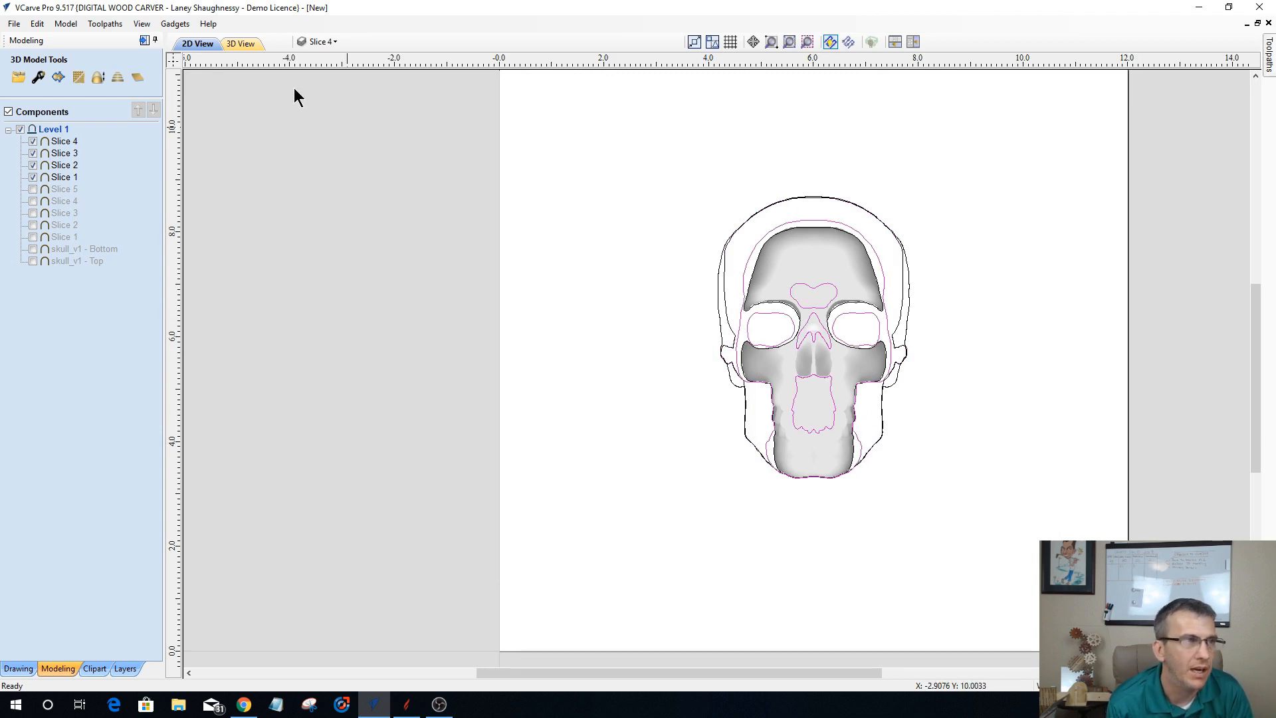
pyautogui.click(321, 43)
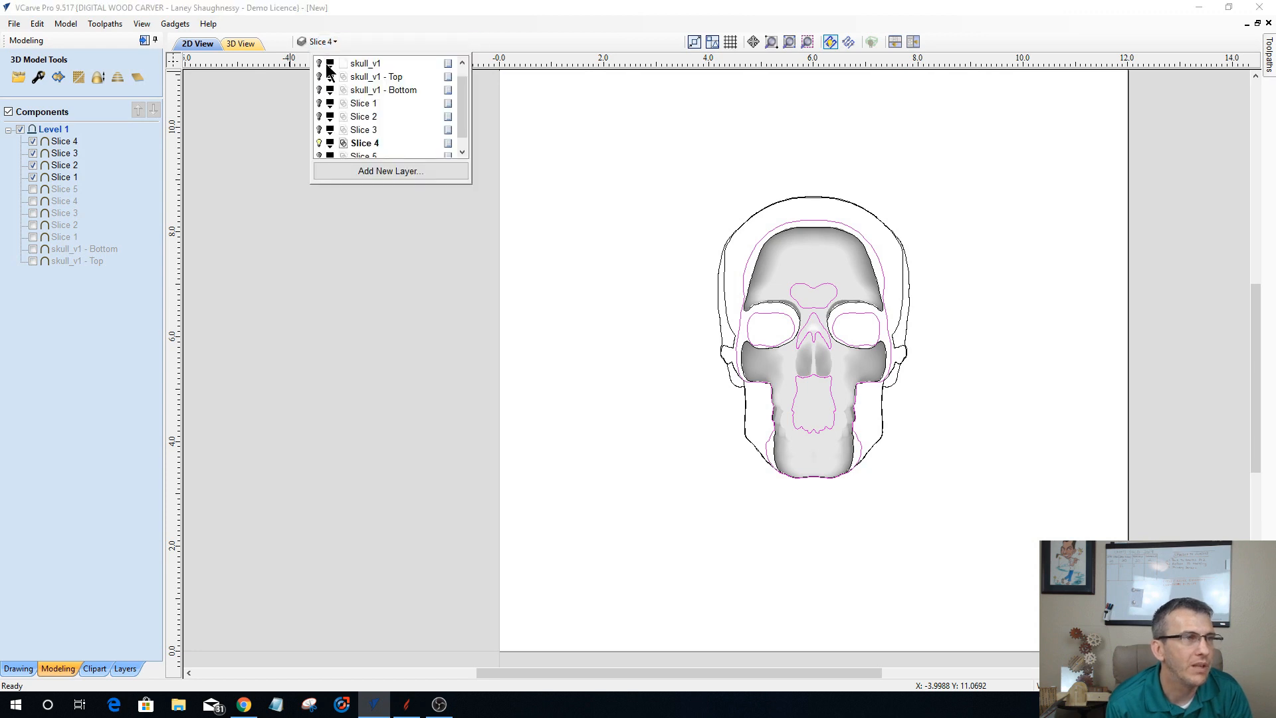
pyautogui.scroll(-1, 359, 109)
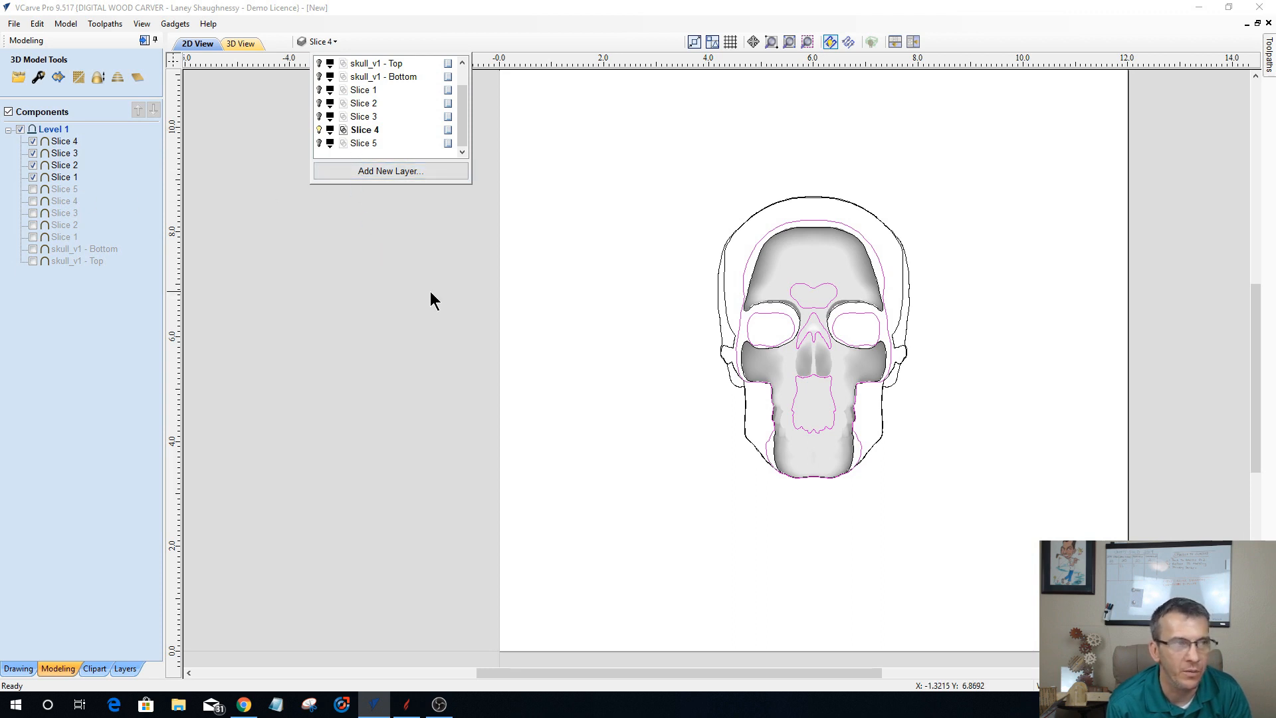
pyautogui.click(718, 322)
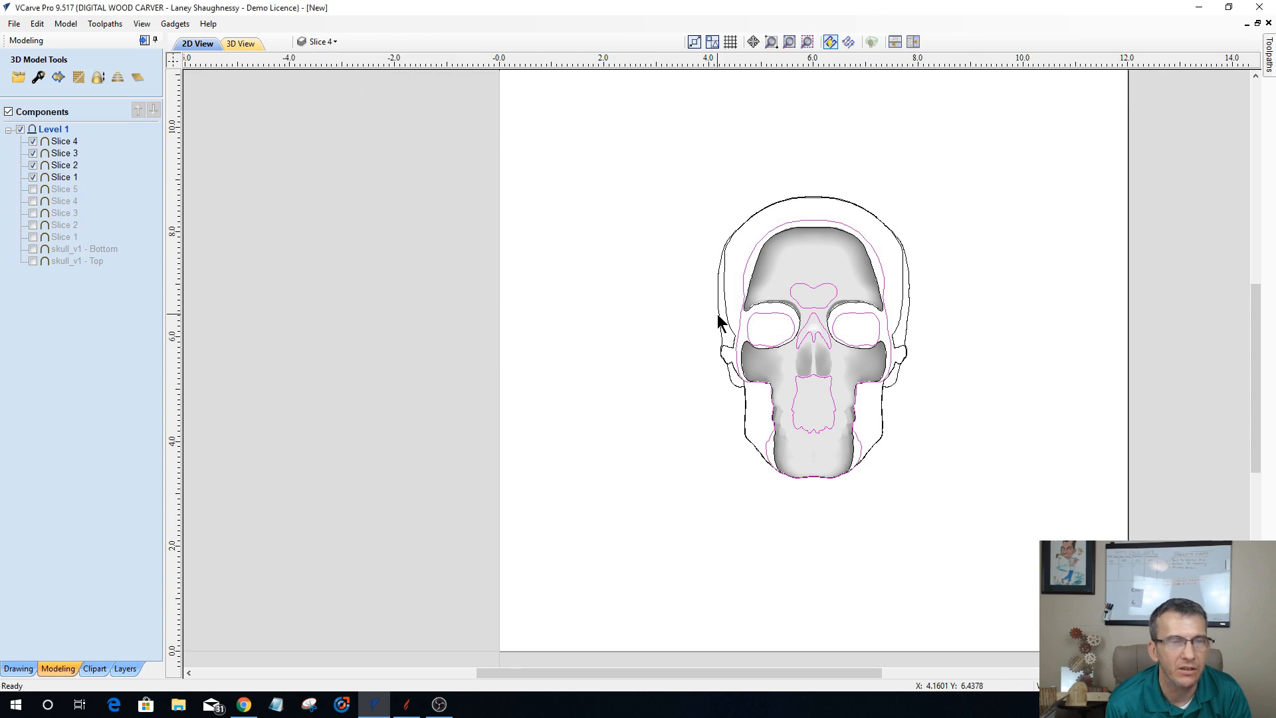
pyautogui.click(797, 392)
pyautogui.click(804, 337)
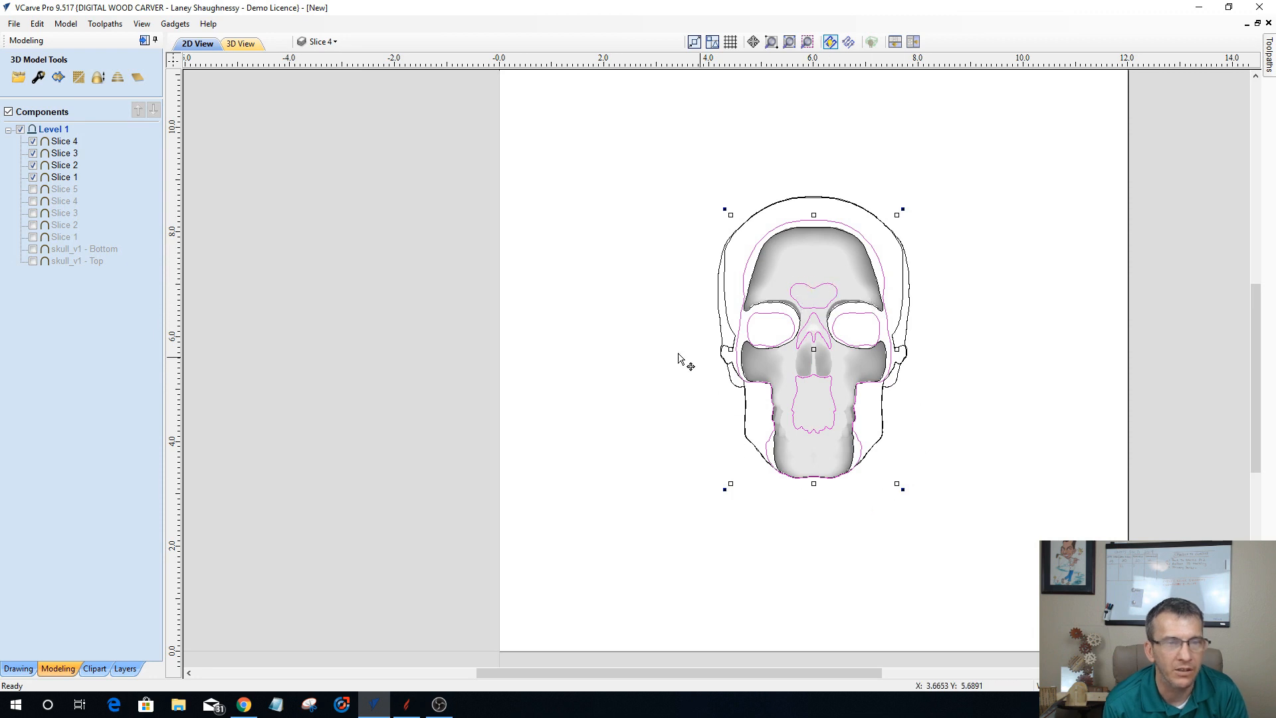
pyautogui.click(265, 392)
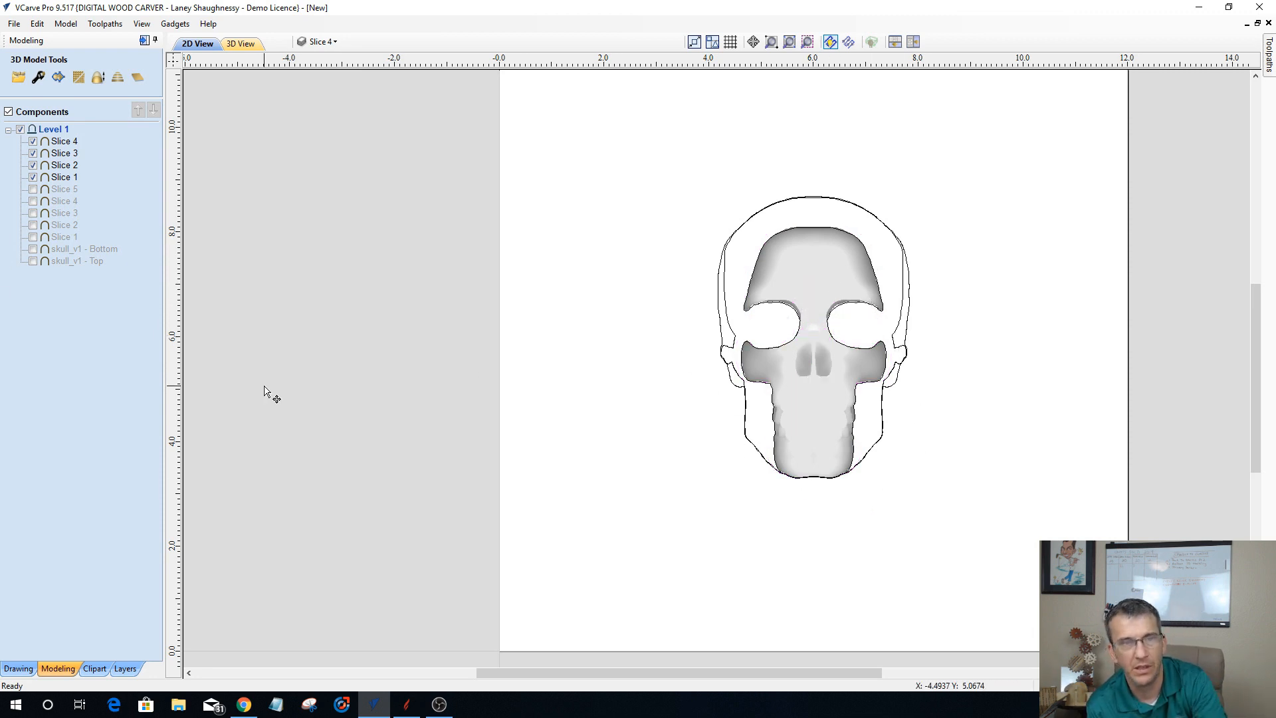
# Step: Select the outermost skull outline on the Slice 4 layer and switch to the toolpath workspace
pyautogui.click(786, 300)
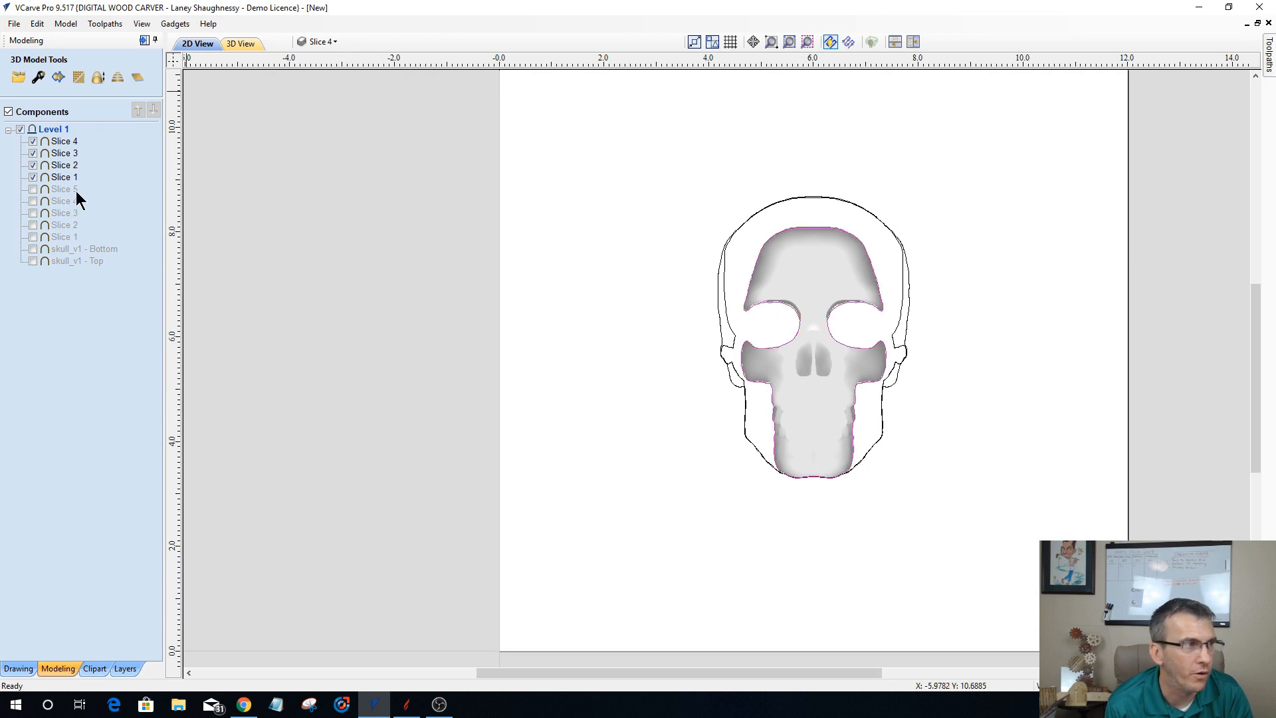
pyautogui.click(728, 323)
pyautogui.click(720, 327)
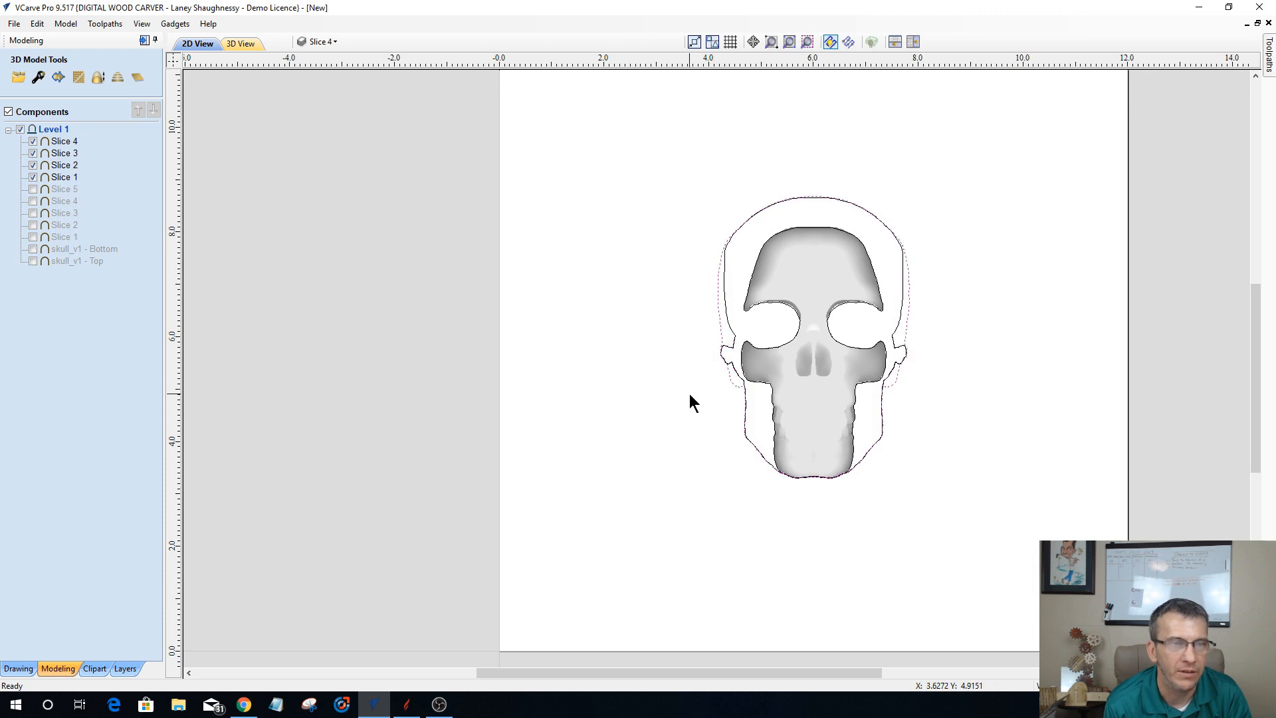
pyautogui.click(33, 164)
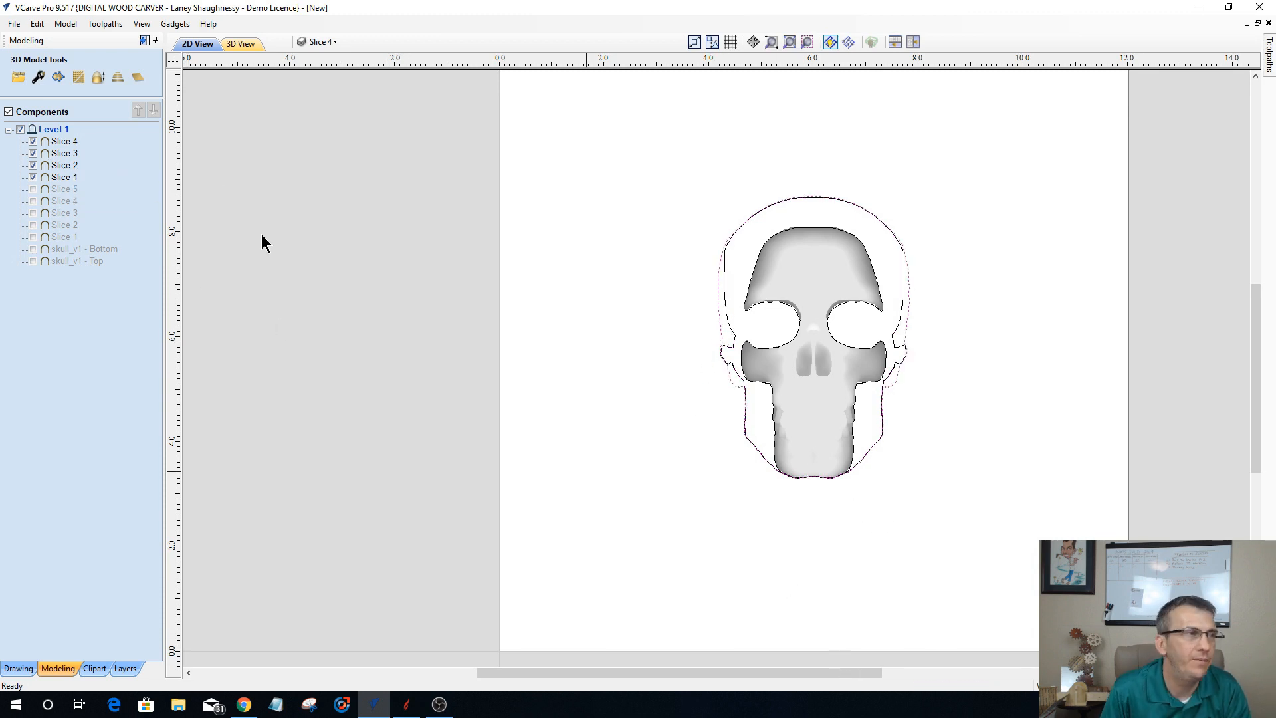
pyautogui.click(143, 40)
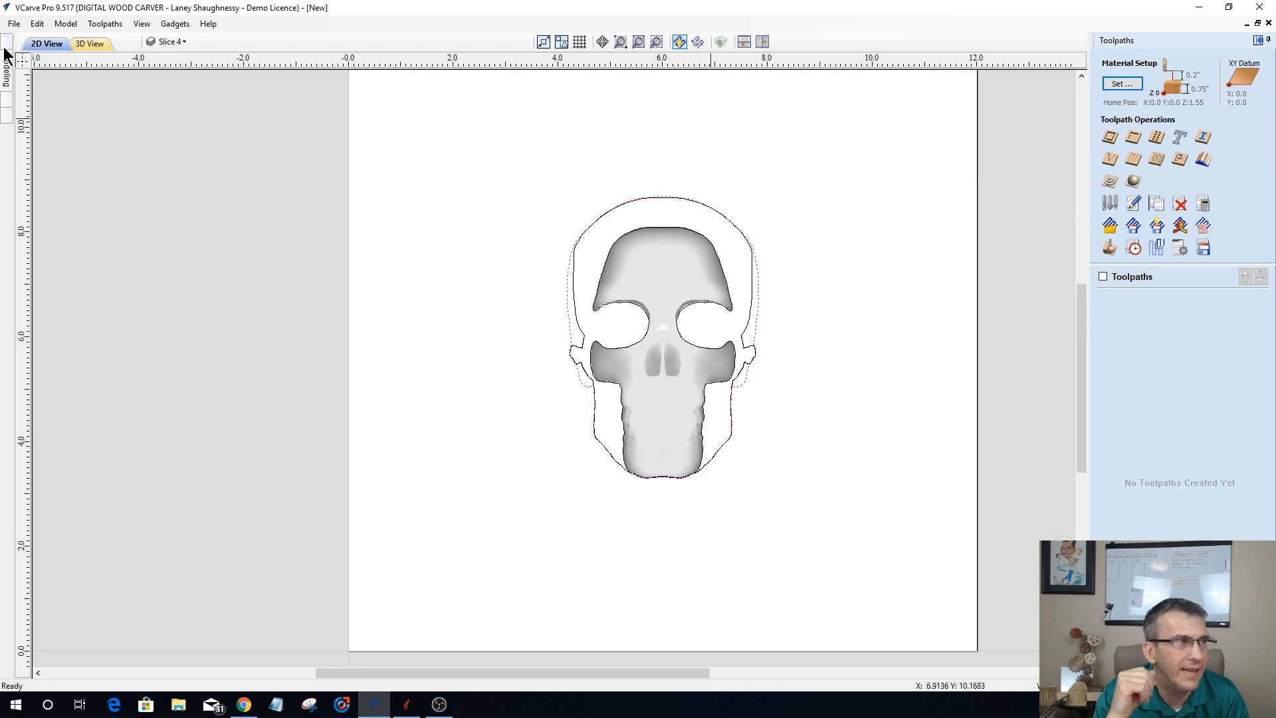
# Step: Turn on the visibility of the Slice 1, Slice 2 and Slice 3 layers alongside Slice 4, leaving Slice 5 hidden
pyautogui.click(169, 42)
pyautogui.scroll(-1, 190, 146)
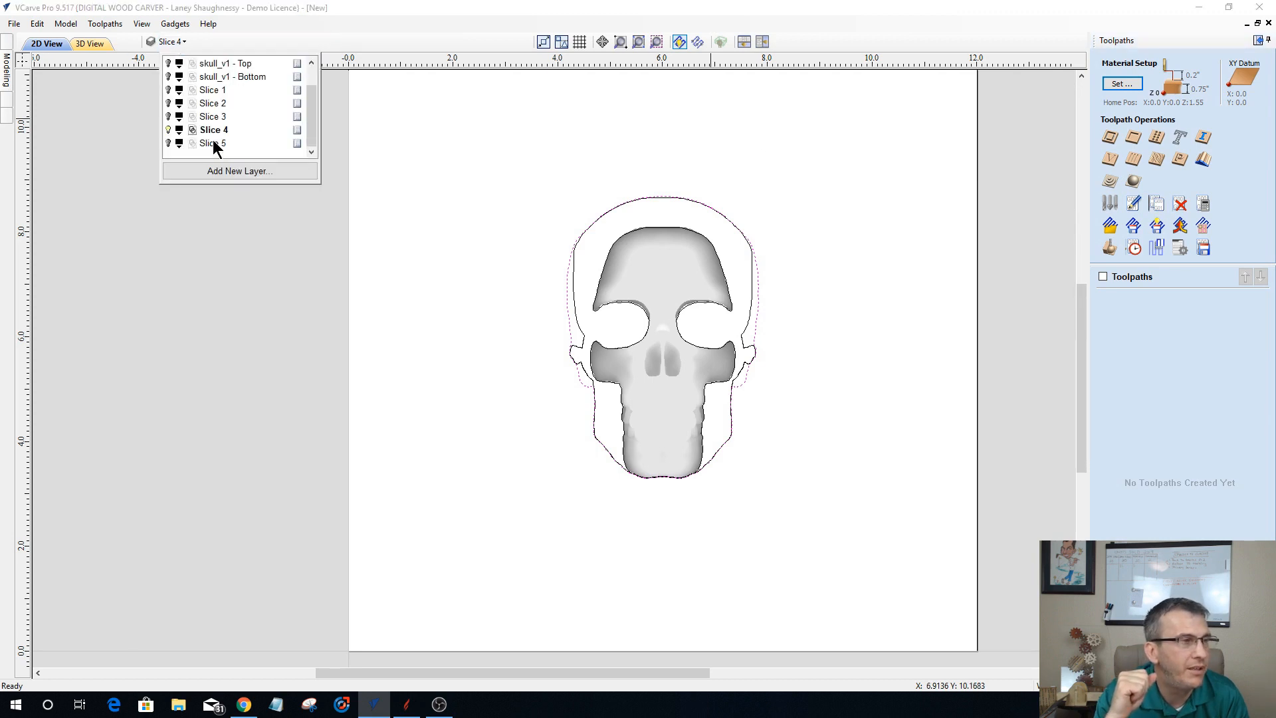
pyautogui.click(168, 143)
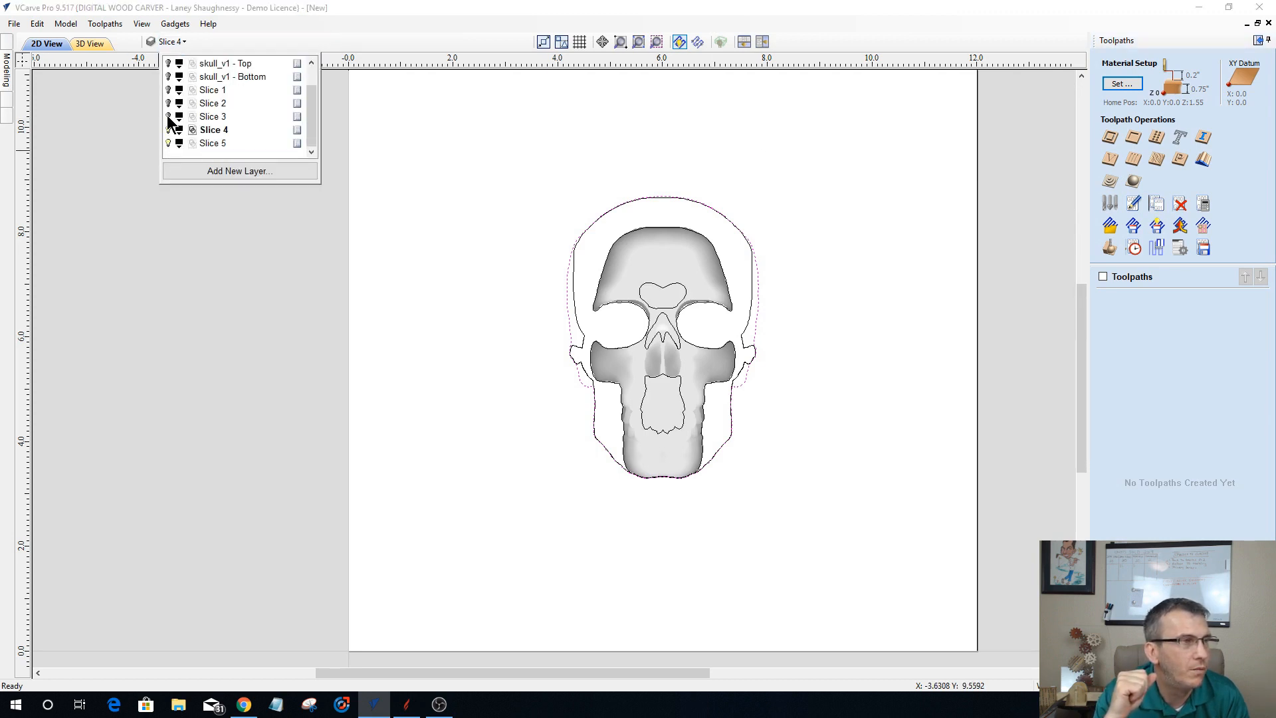
pyautogui.click(168, 117)
pyautogui.click(168, 103)
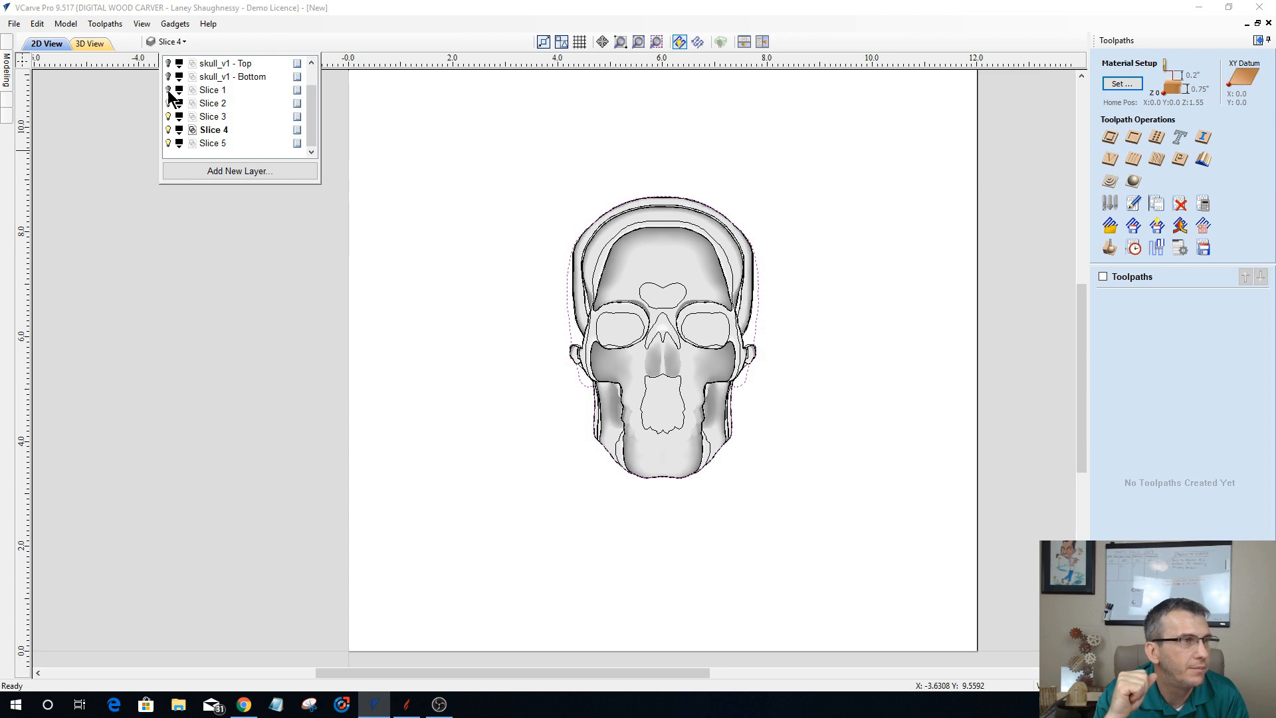
pyautogui.click(168, 89)
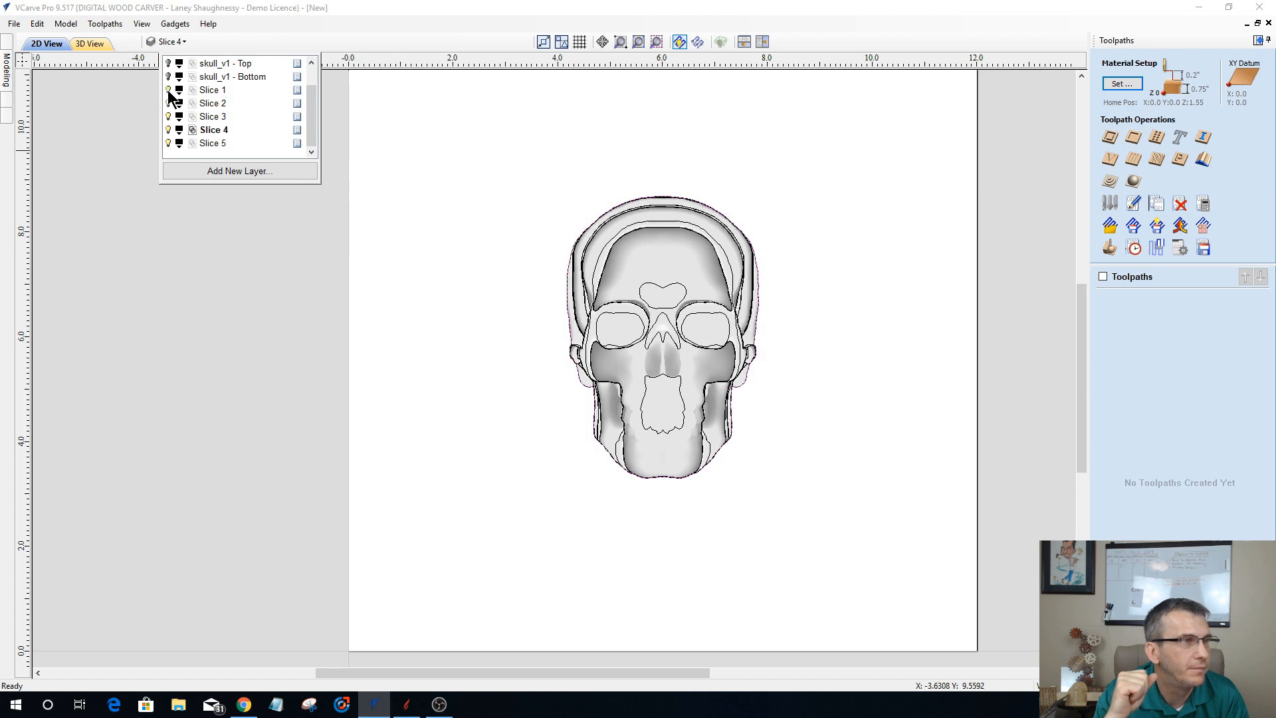
pyautogui.click(168, 143)
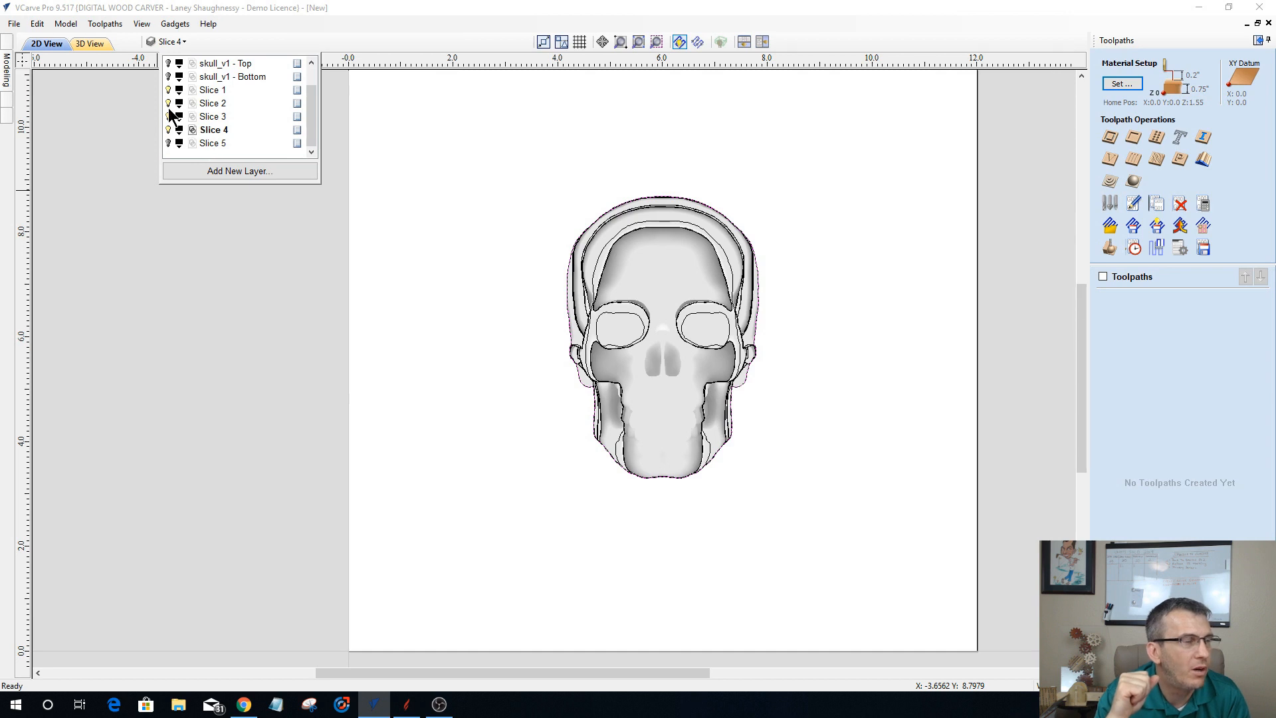
pyautogui.scroll(1, 172, 114)
pyautogui.scroll(-1, 168, 125)
pyautogui.scroll(1, 168, 128)
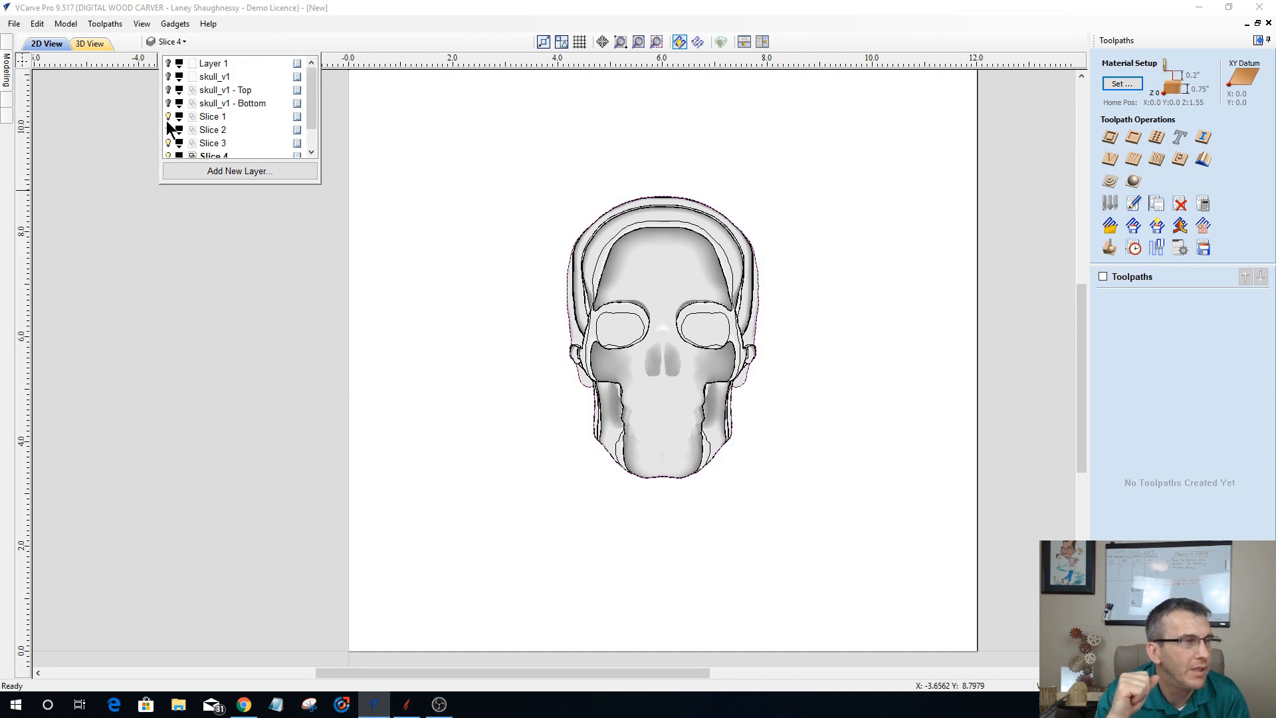
pyautogui.scroll(-1, 168, 124)
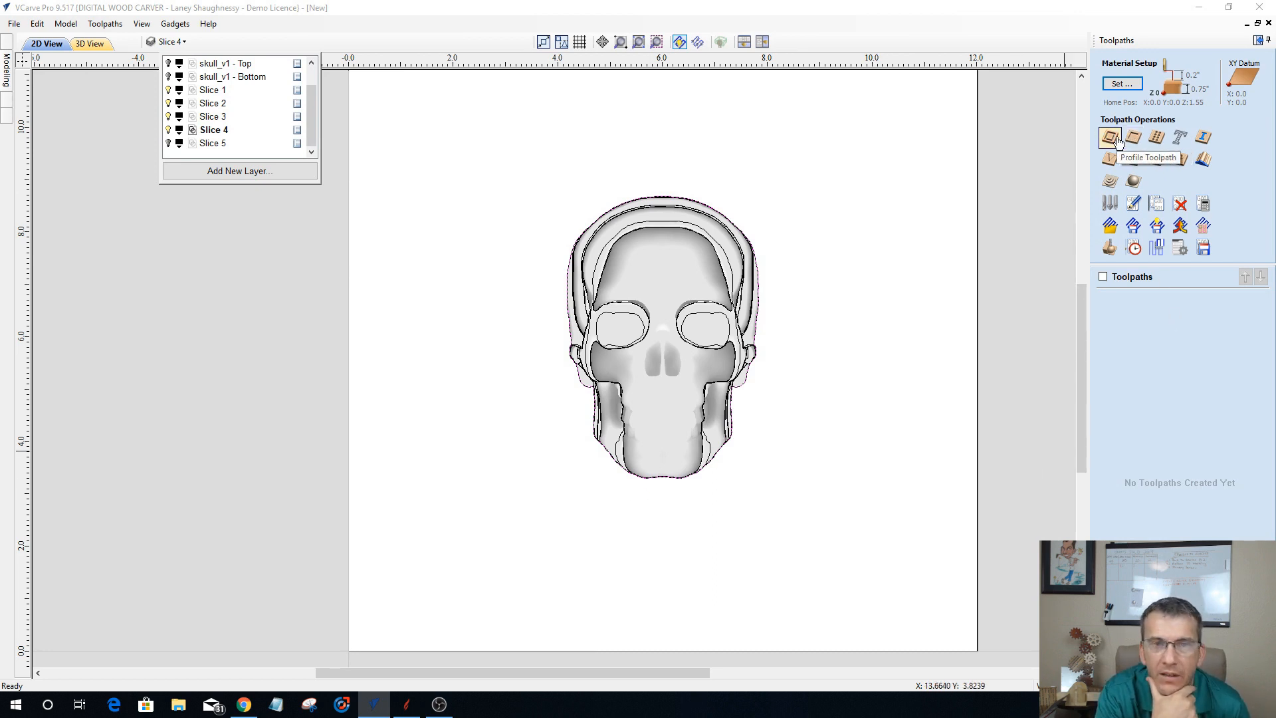
# Step: Open the material setup for the toolpath and make Slice 1 the active layer, hiding the Slice 2, Slice 3 and Slice 4 layers
pyautogui.click(1132, 184)
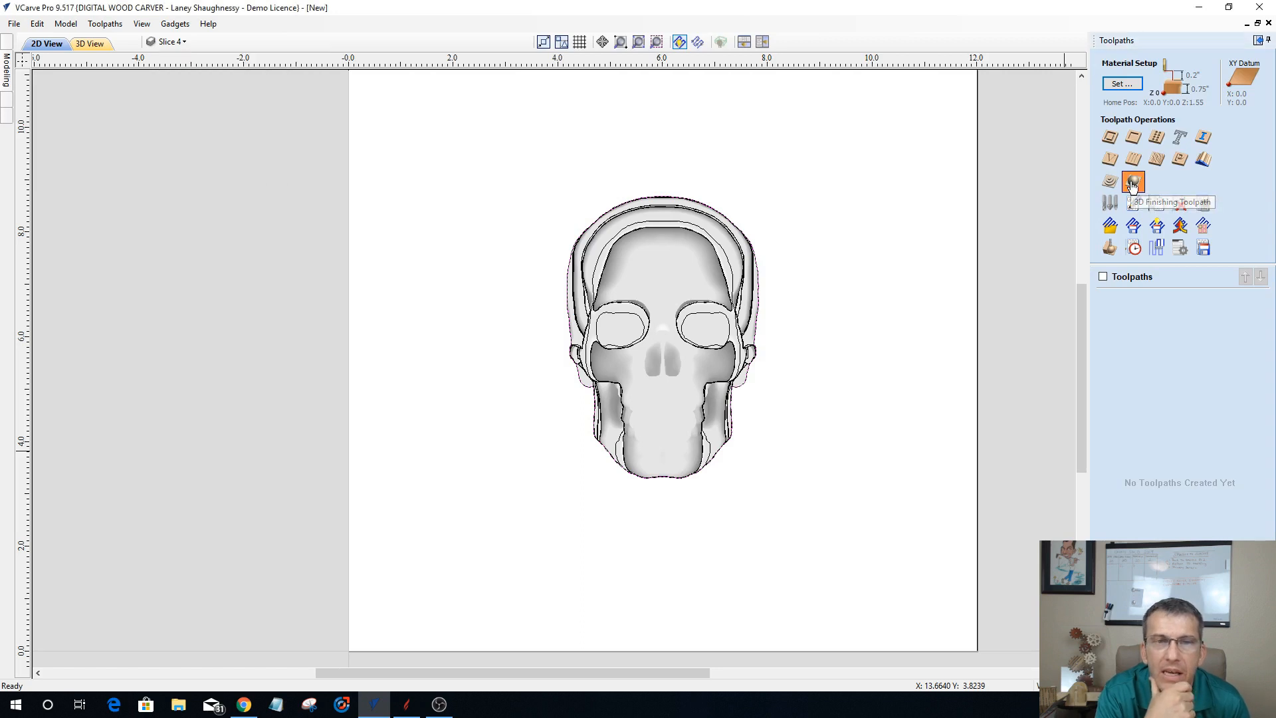
pyautogui.click(1132, 183)
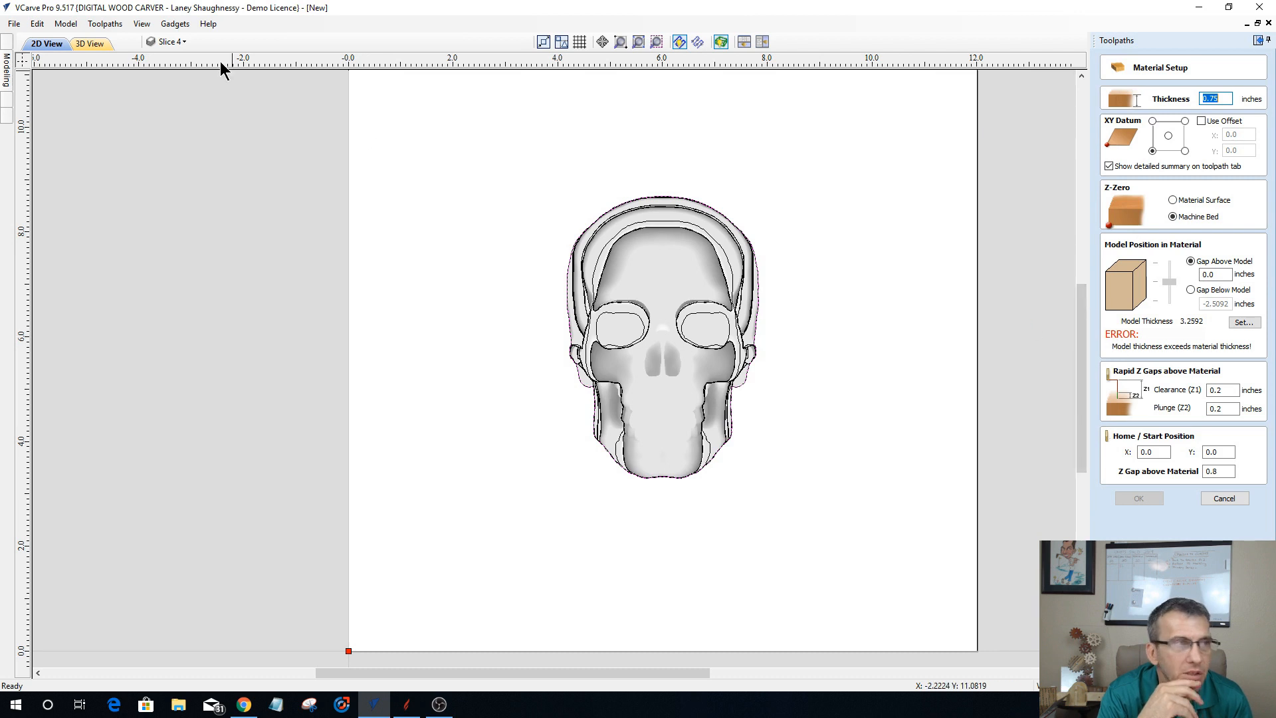
pyautogui.click(183, 42)
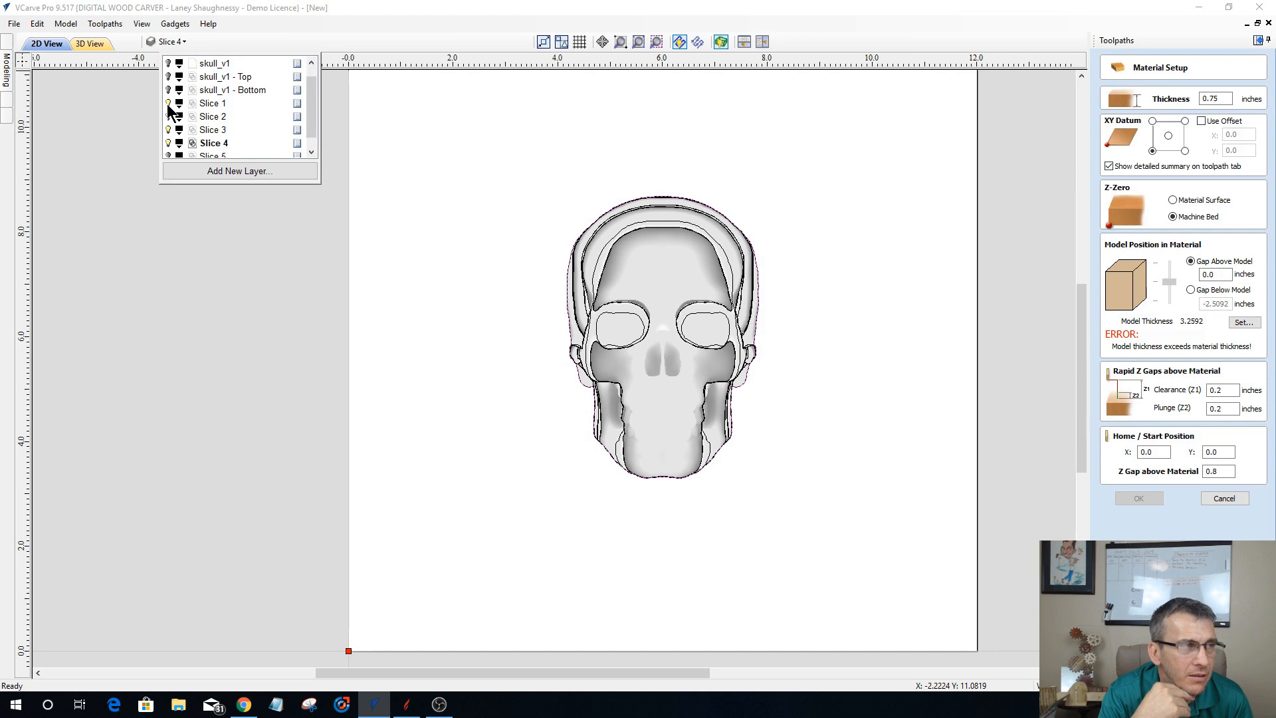
pyautogui.click(168, 116)
pyautogui.click(168, 130)
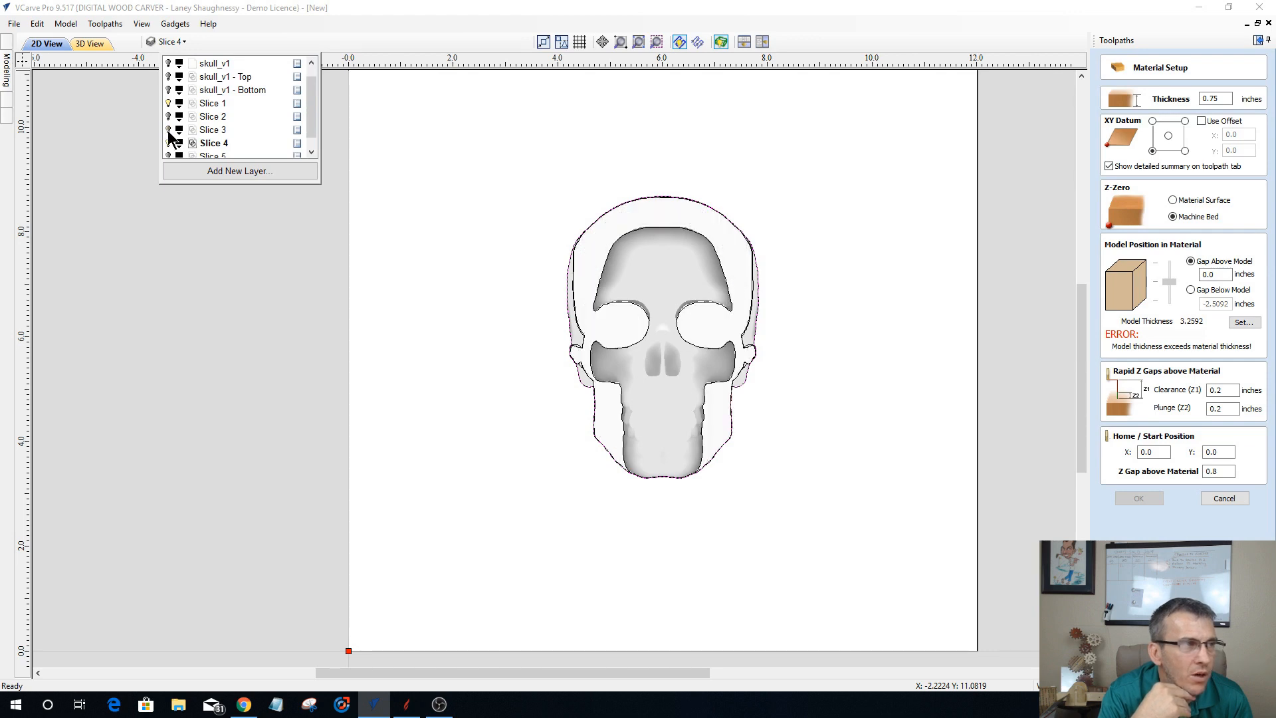
pyautogui.click(168, 143)
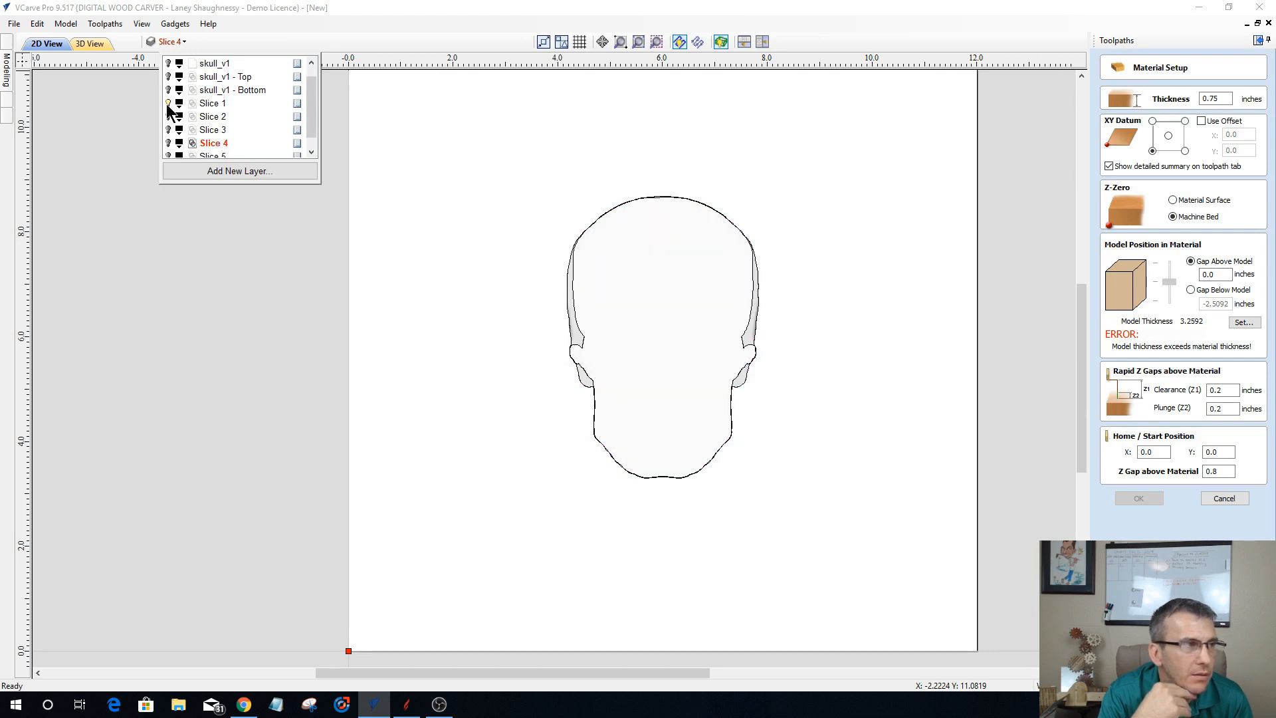
pyautogui.click(211, 107)
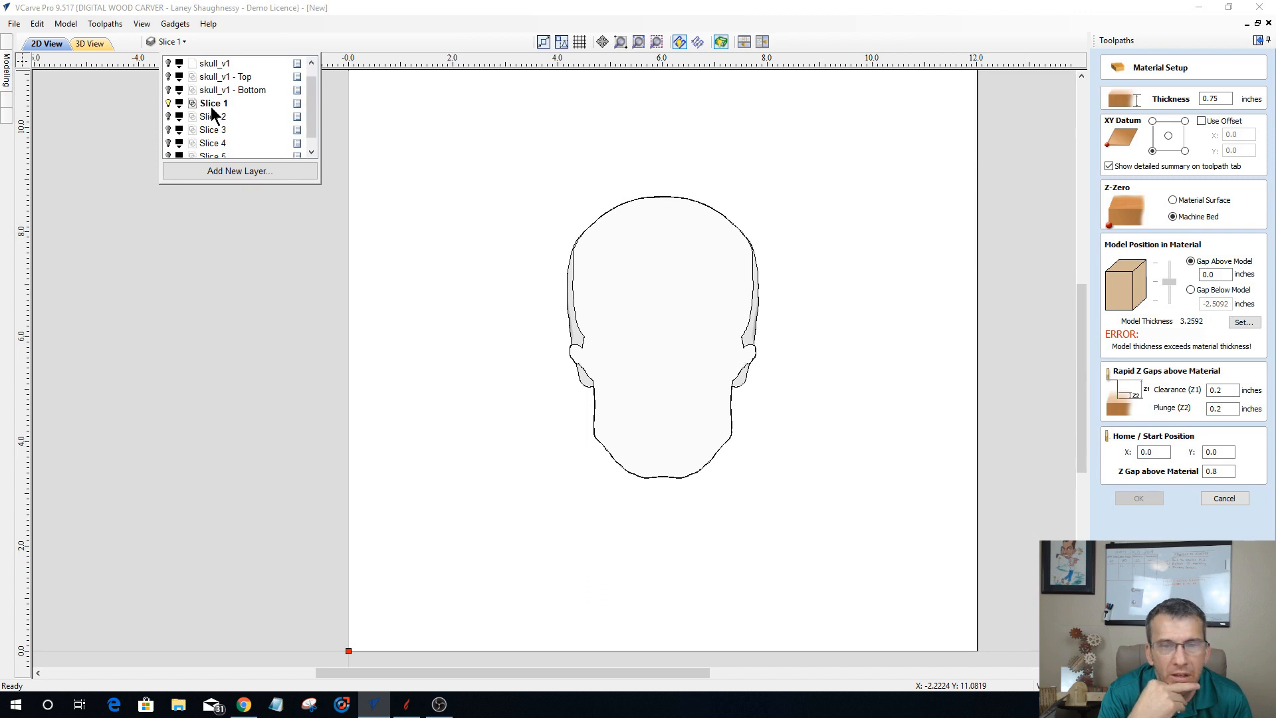
# Step: Hide the new Slice 4, Slice 3 and Slice 2 components and select the remaining Slice 1 component
pyautogui.click(8, 78)
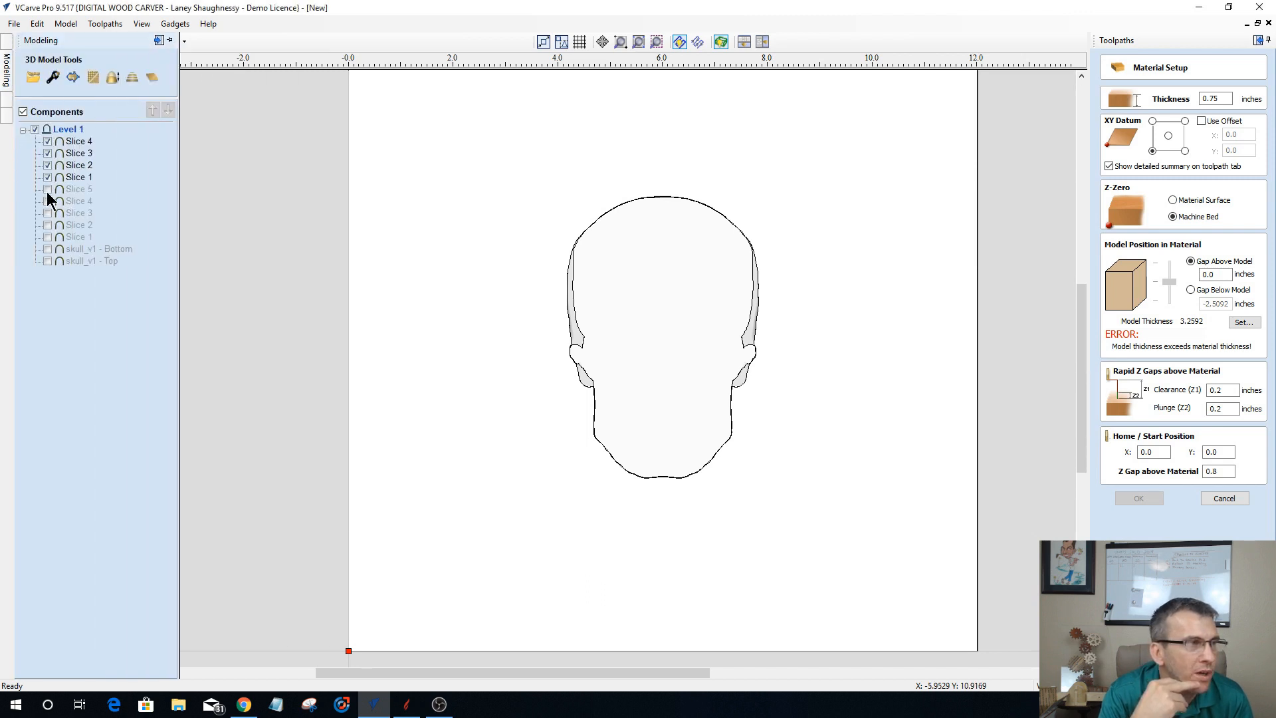
pyautogui.click(47, 140)
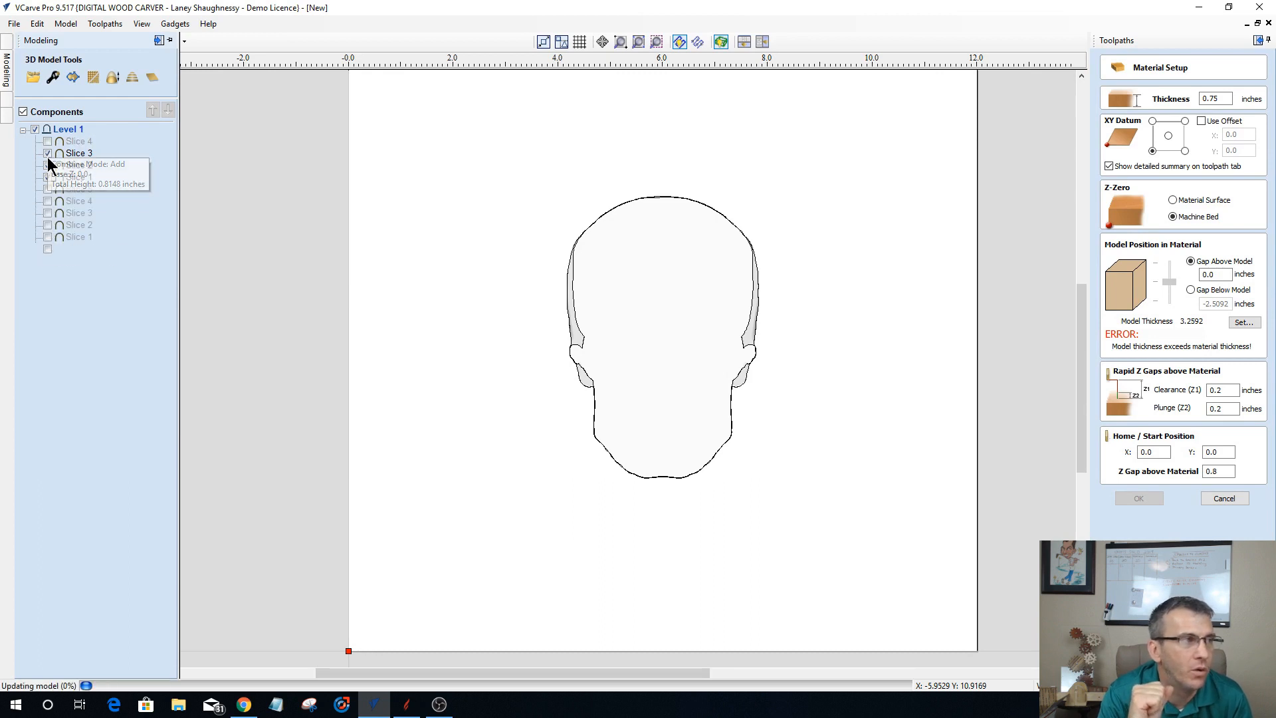
pyautogui.click(47, 164)
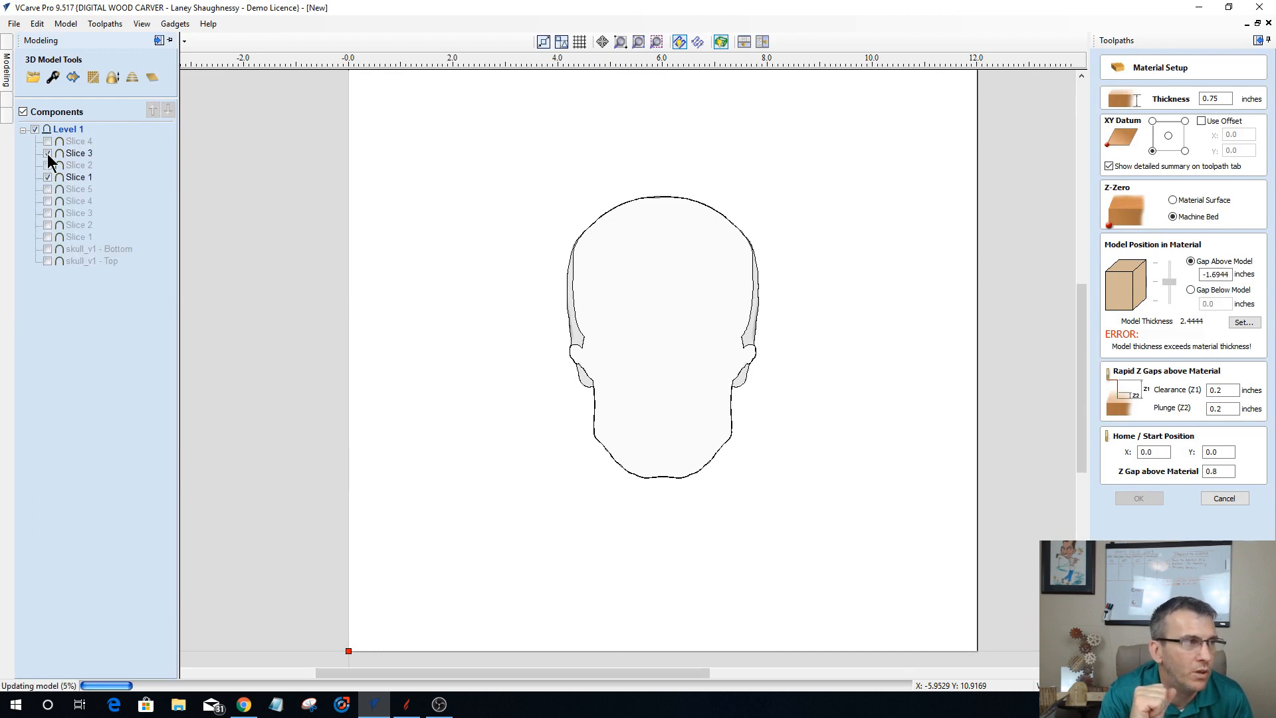
pyautogui.click(47, 153)
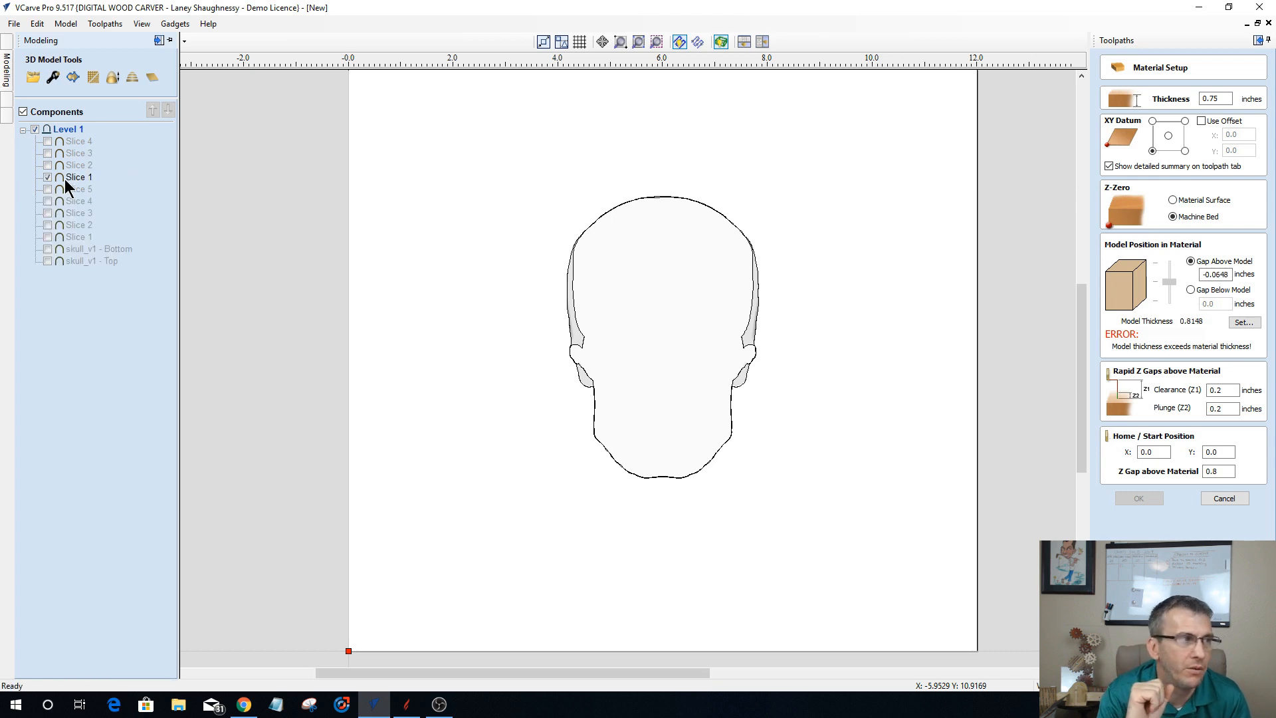
pyautogui.click(65, 178)
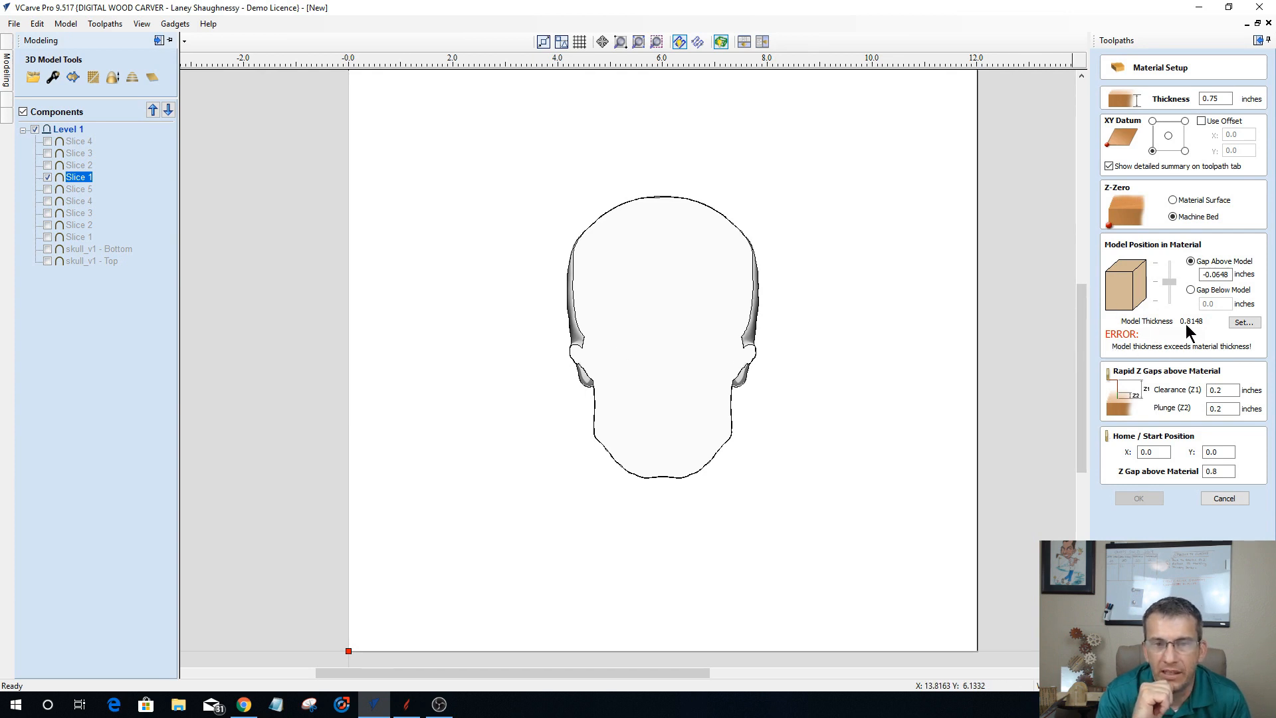
# Step: Set the material thickness to 1.0 inch with a 0.0 gap above the model, and select the Slice 1 boundary vectors
pyautogui.doubleClick(1221, 99)
pyautogui.write('1')
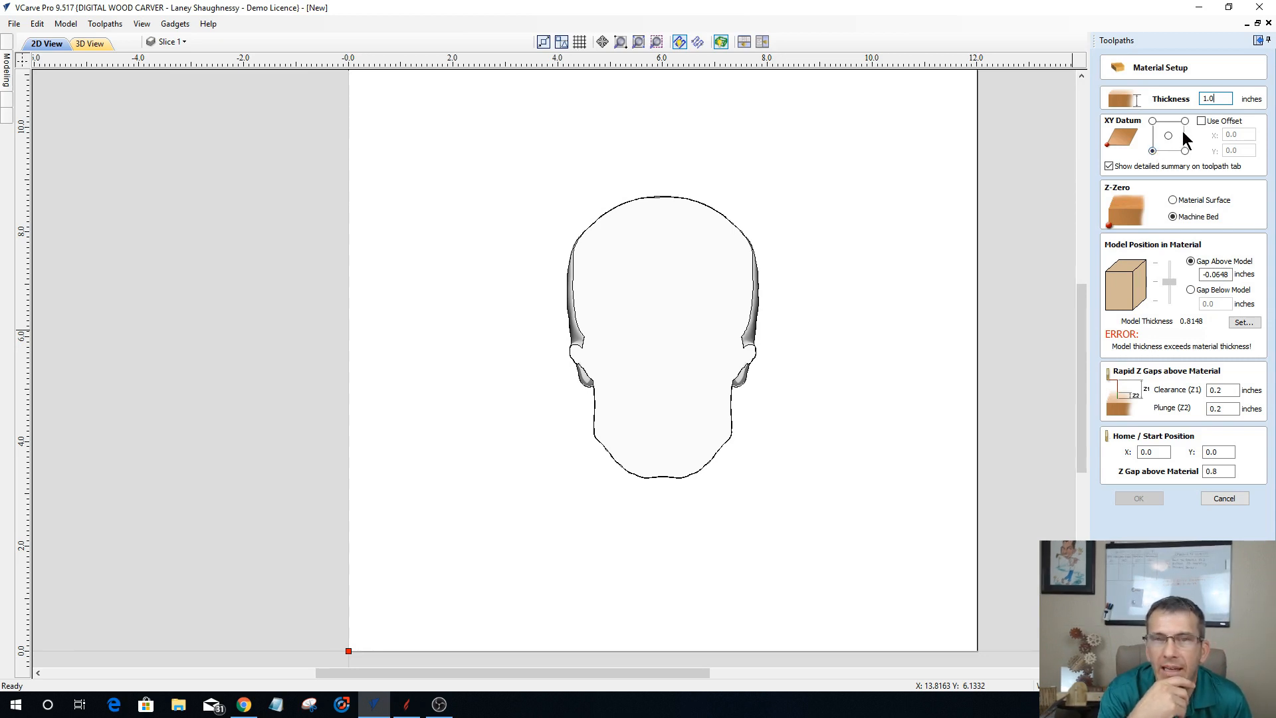
pyautogui.click(1152, 151)
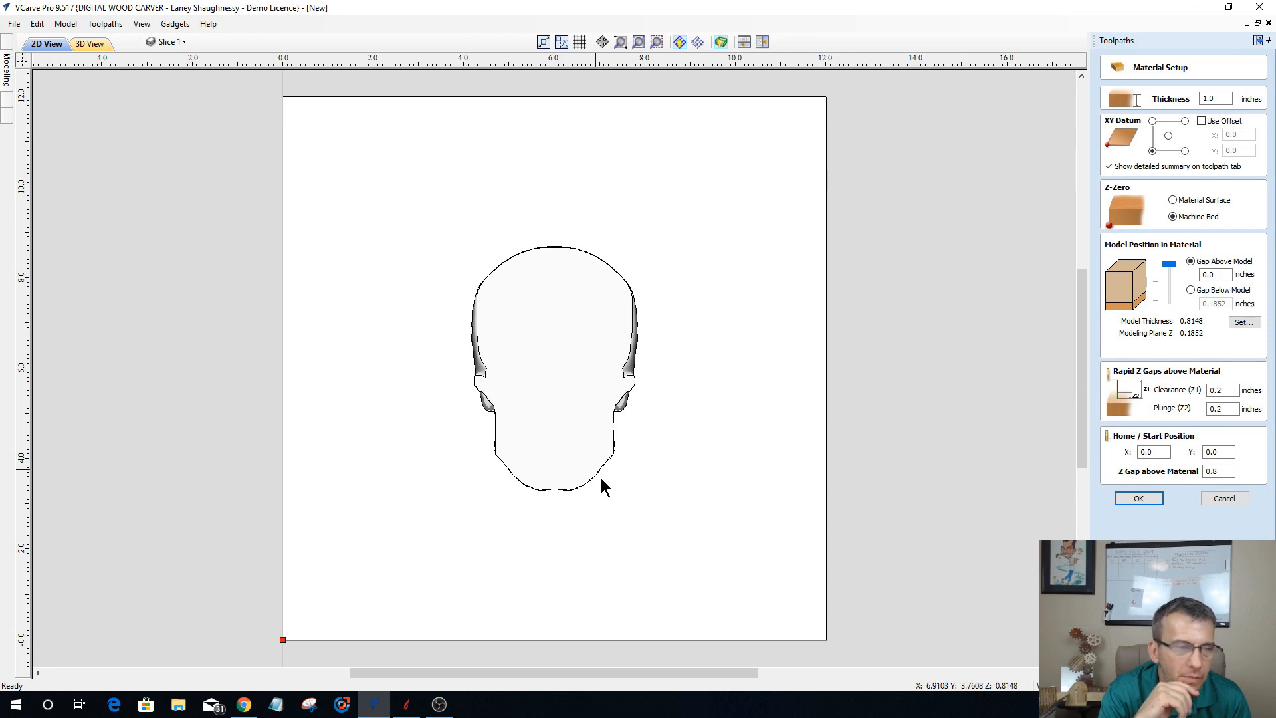
pyautogui.moveTo(549, 557); pyautogui.dragTo(485, 319)
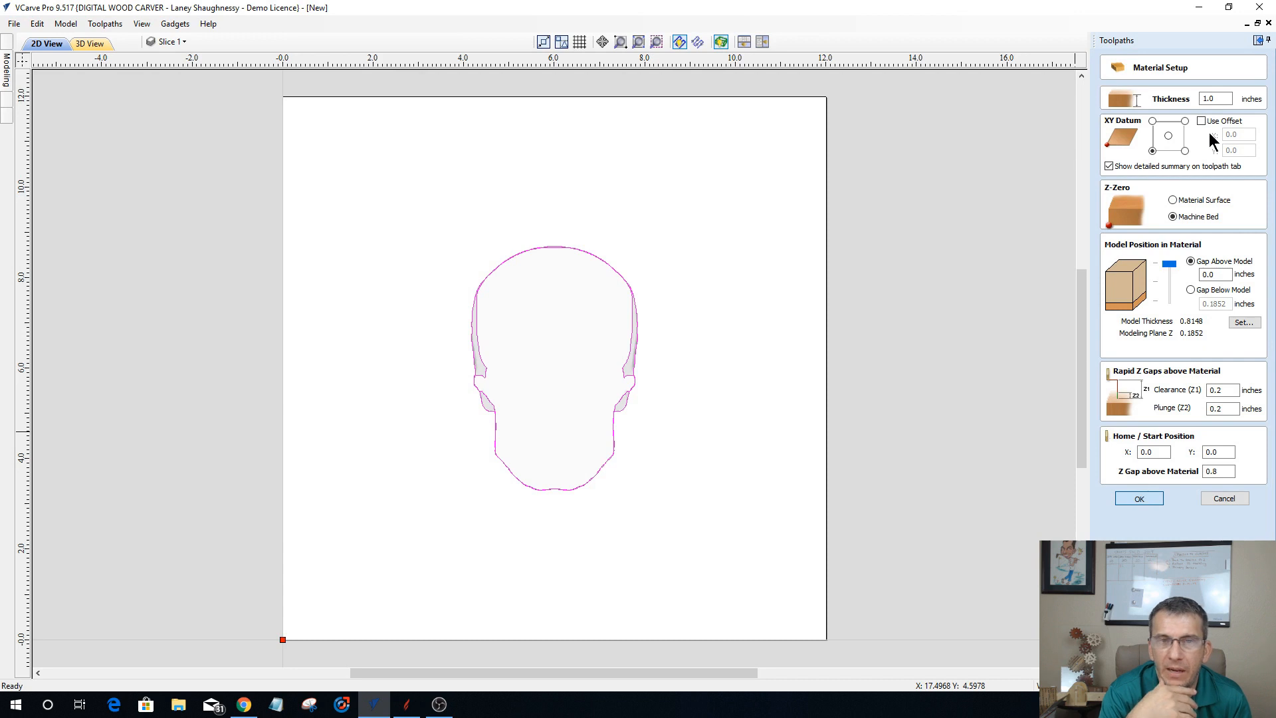
pyautogui.click(1190, 270)
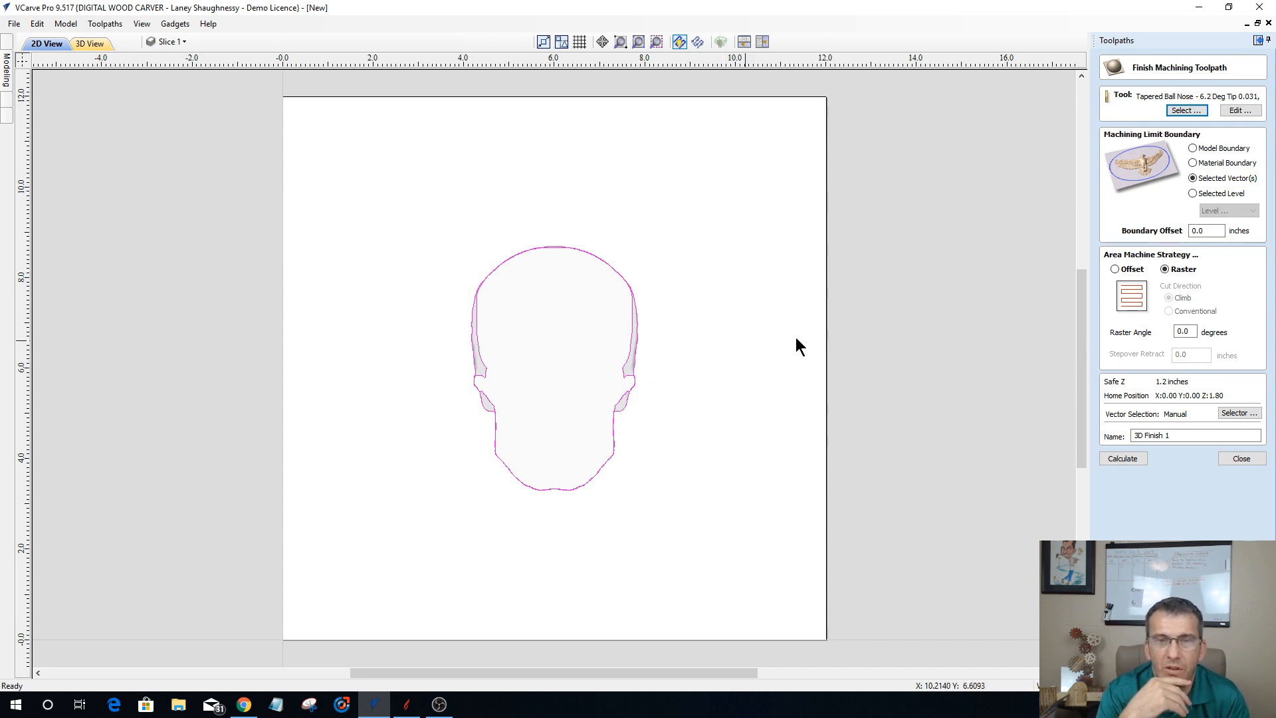
# Step: Choose the 7.2-degree, 0.063 tip tapered ball nose bit for the 3D finish toolpath and set the boundary offset to .127 inches
pyautogui.doubleClick(1196, 231)
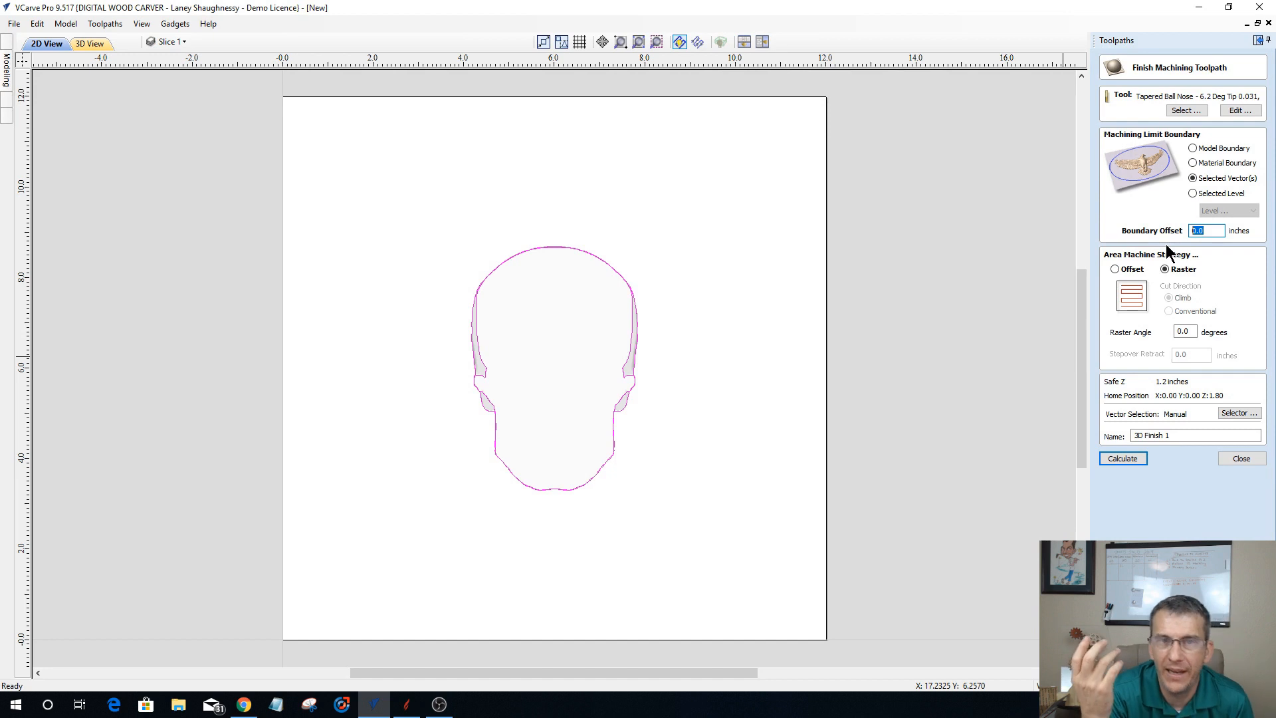
pyautogui.click(1190, 113)
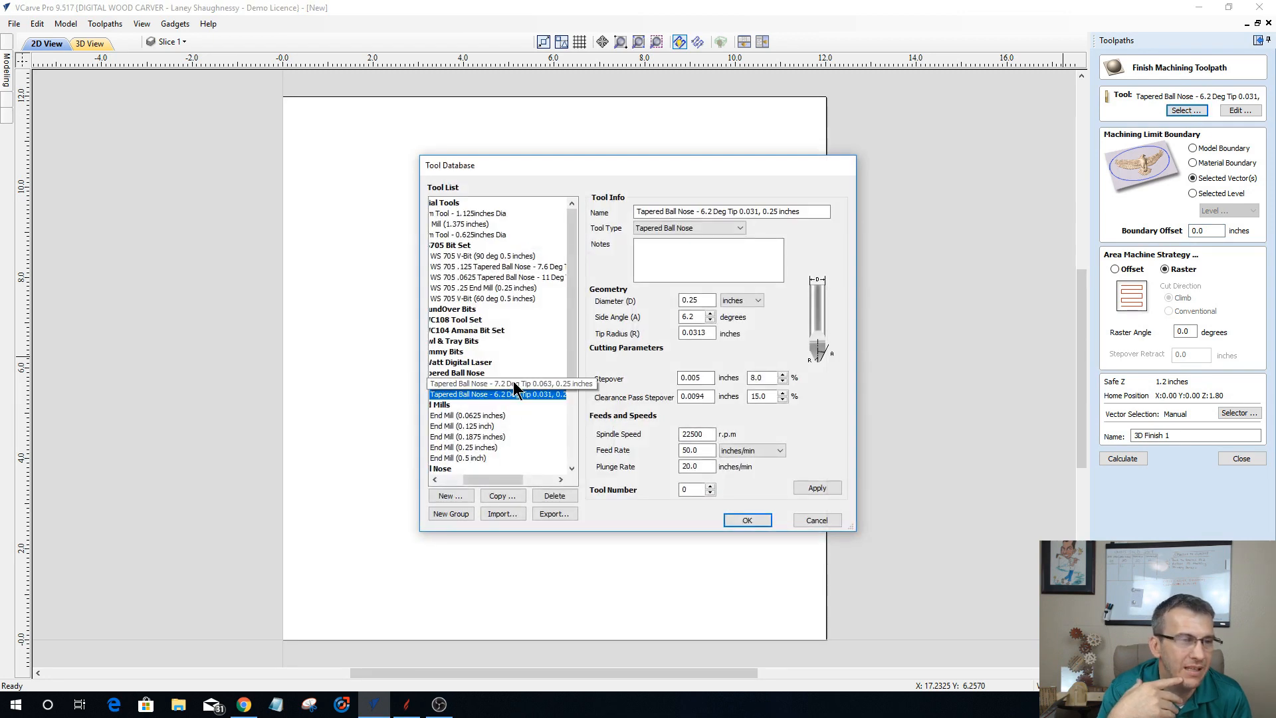
pyautogui.click(512, 383)
pyautogui.click(752, 524)
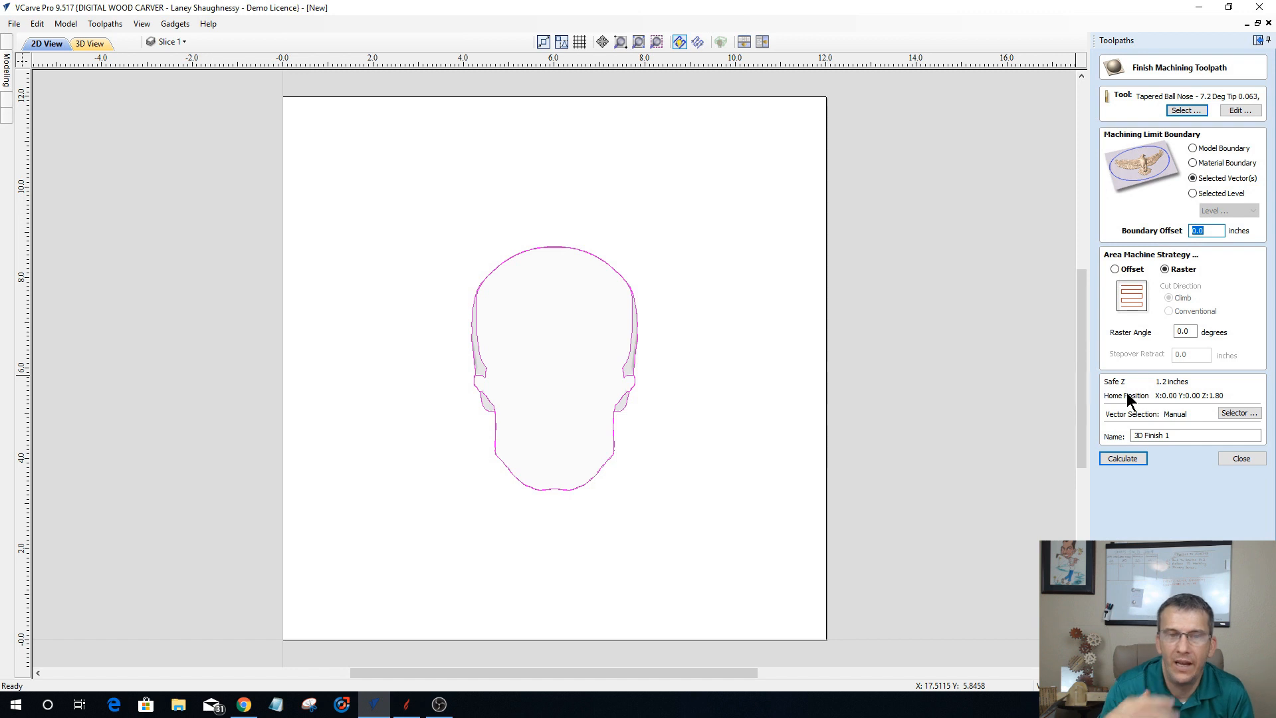
pyautogui.write('.')
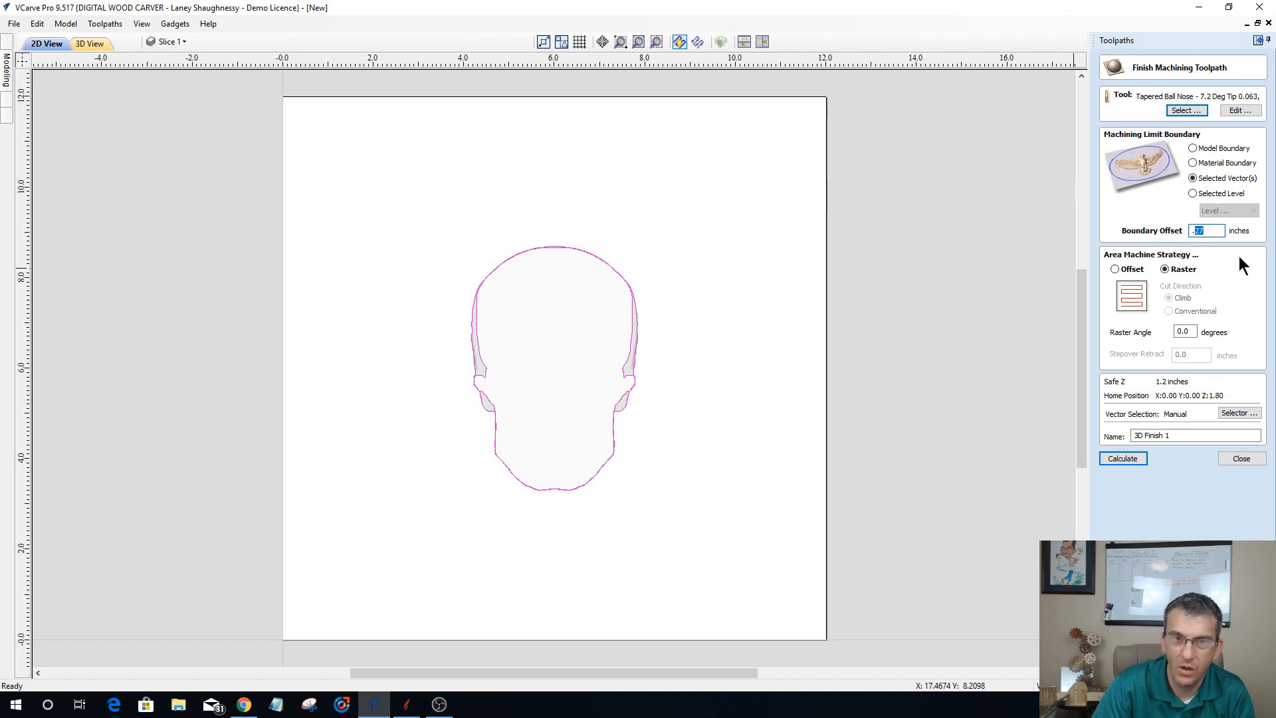
pyautogui.write('27')
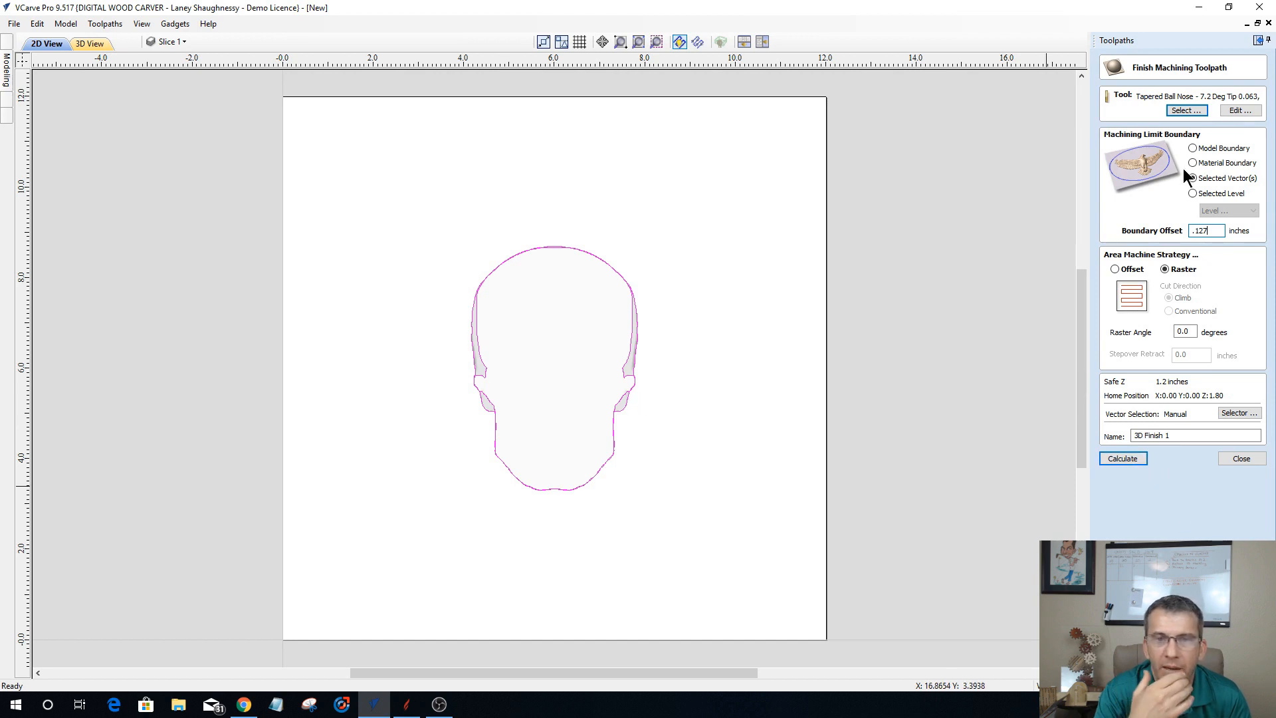
# Step: Ungroup the Slice 1 boundary vectors and select the inner skull outline on its own
pyautogui.click(622, 408)
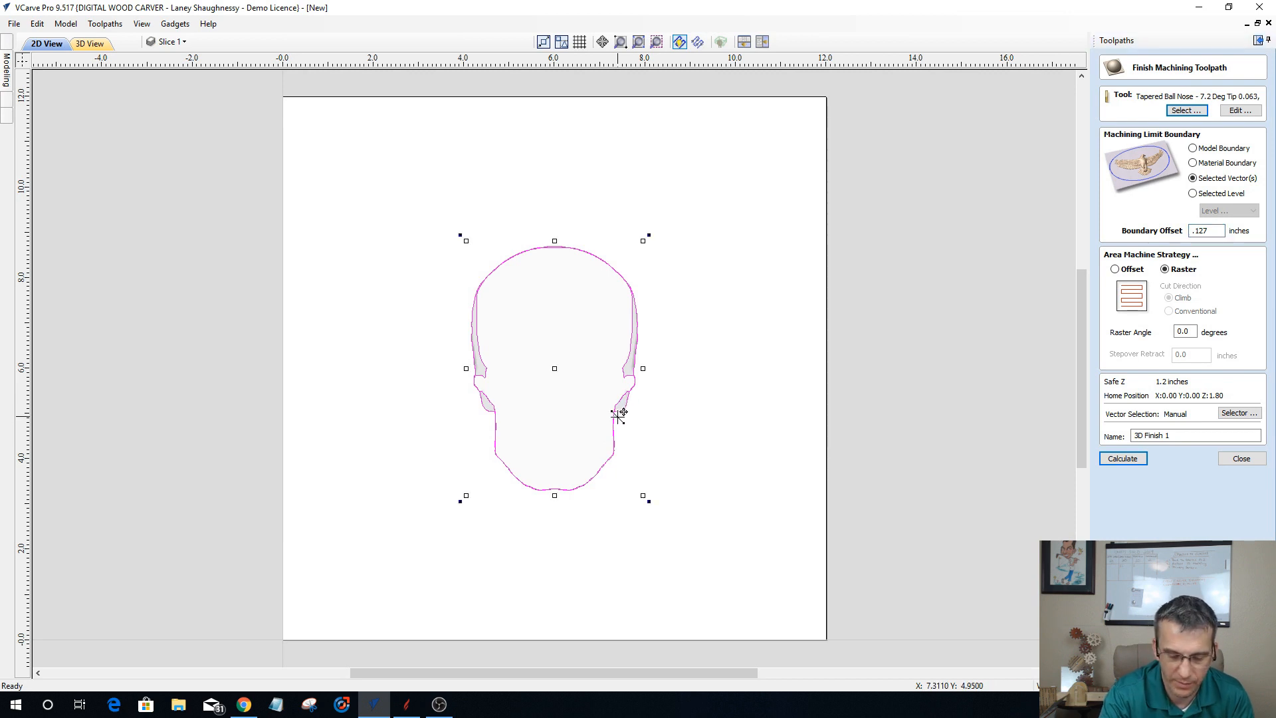
pyautogui.click(419, 395)
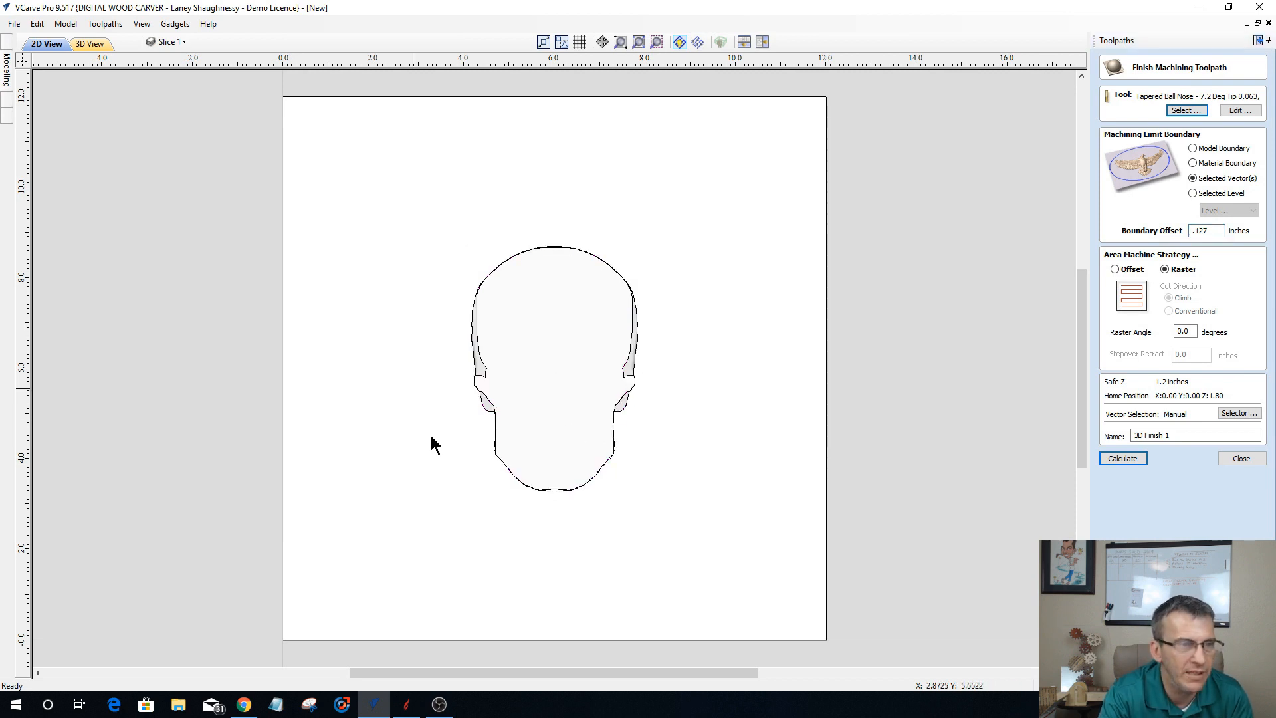
pyautogui.click(634, 366)
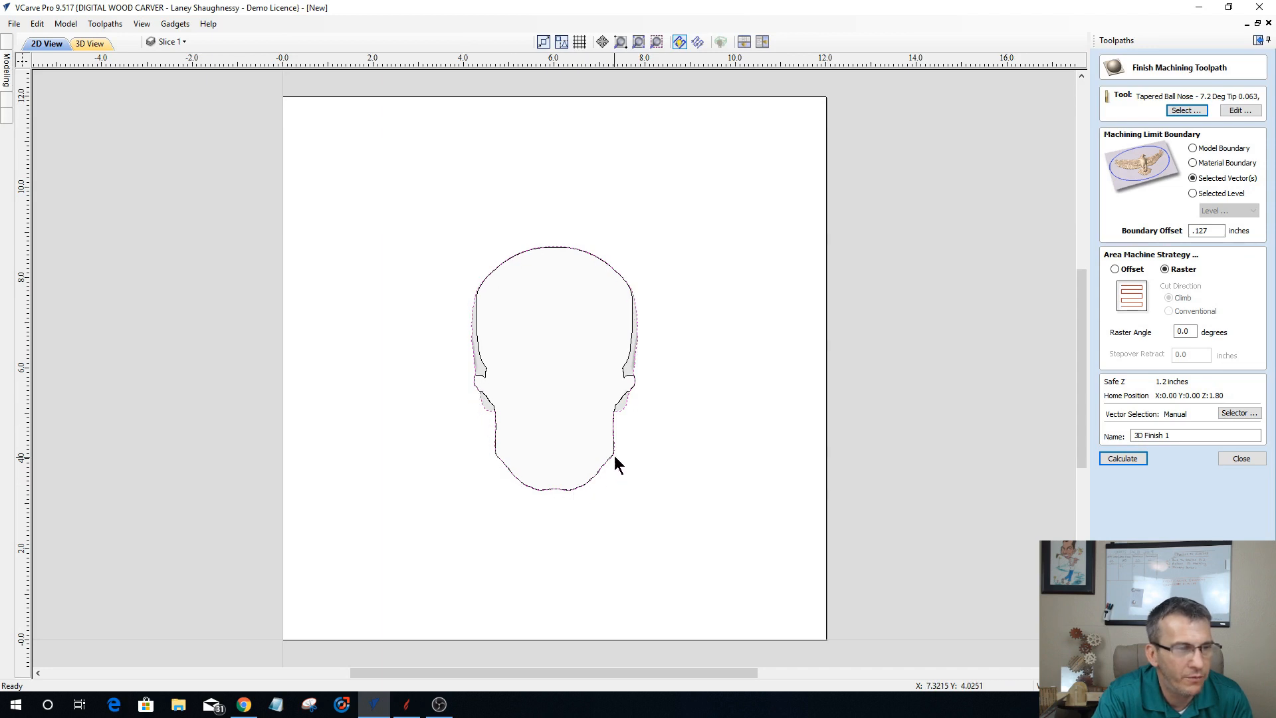
pyautogui.click(624, 366)
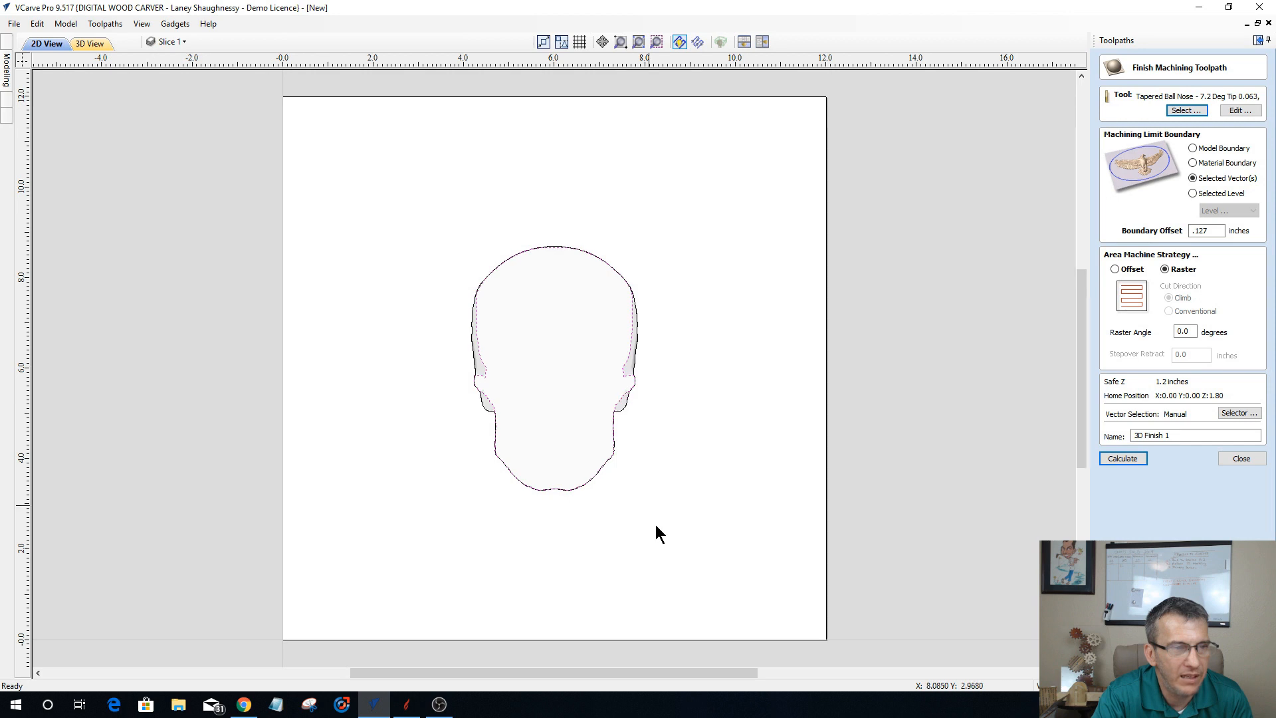
# Step: Compare the inner and outer skull outlines in 2D with the side walls of the Slice 1 model in 3D
pyautogui.click(615, 440)
pyautogui.click(641, 444)
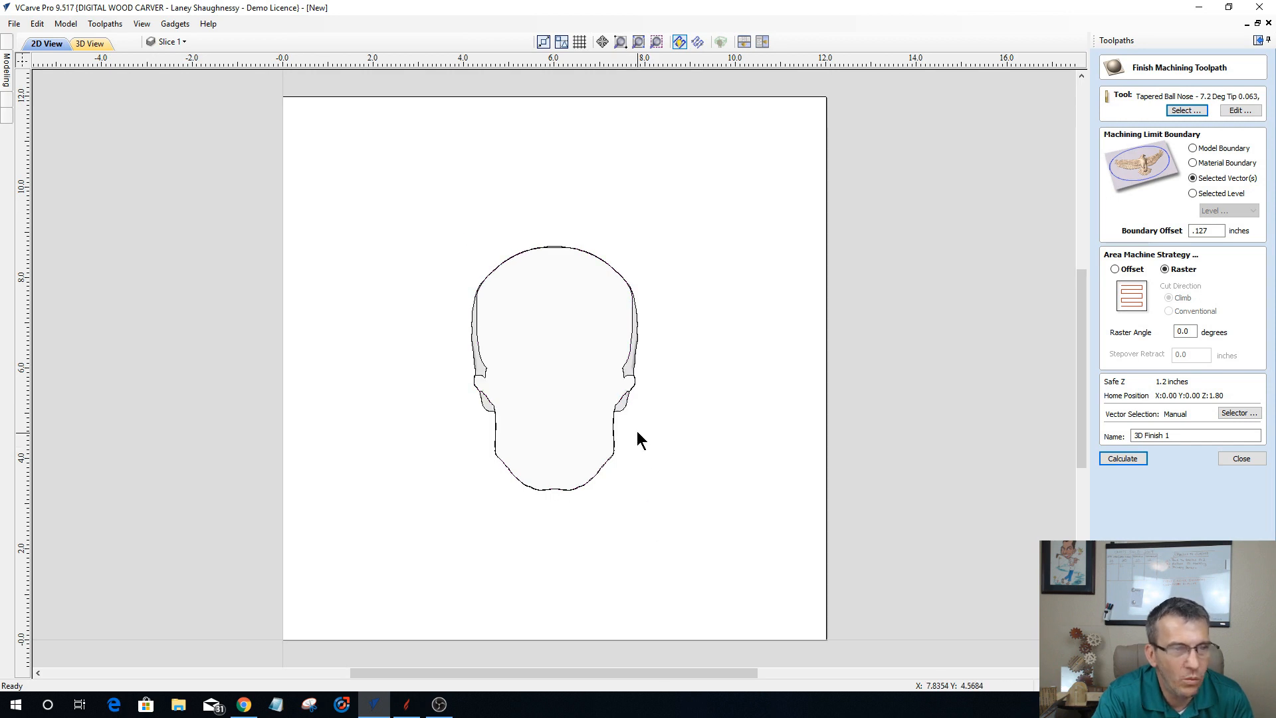
pyautogui.click(624, 409)
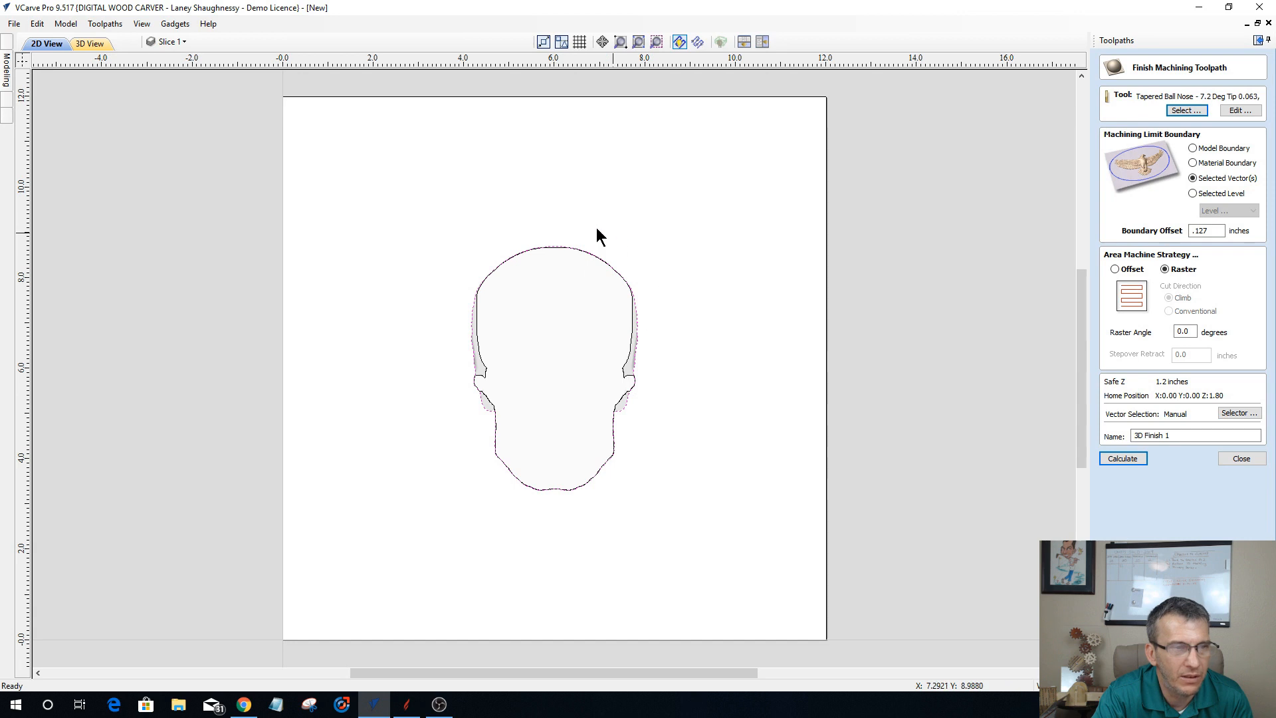
pyautogui.click(93, 44)
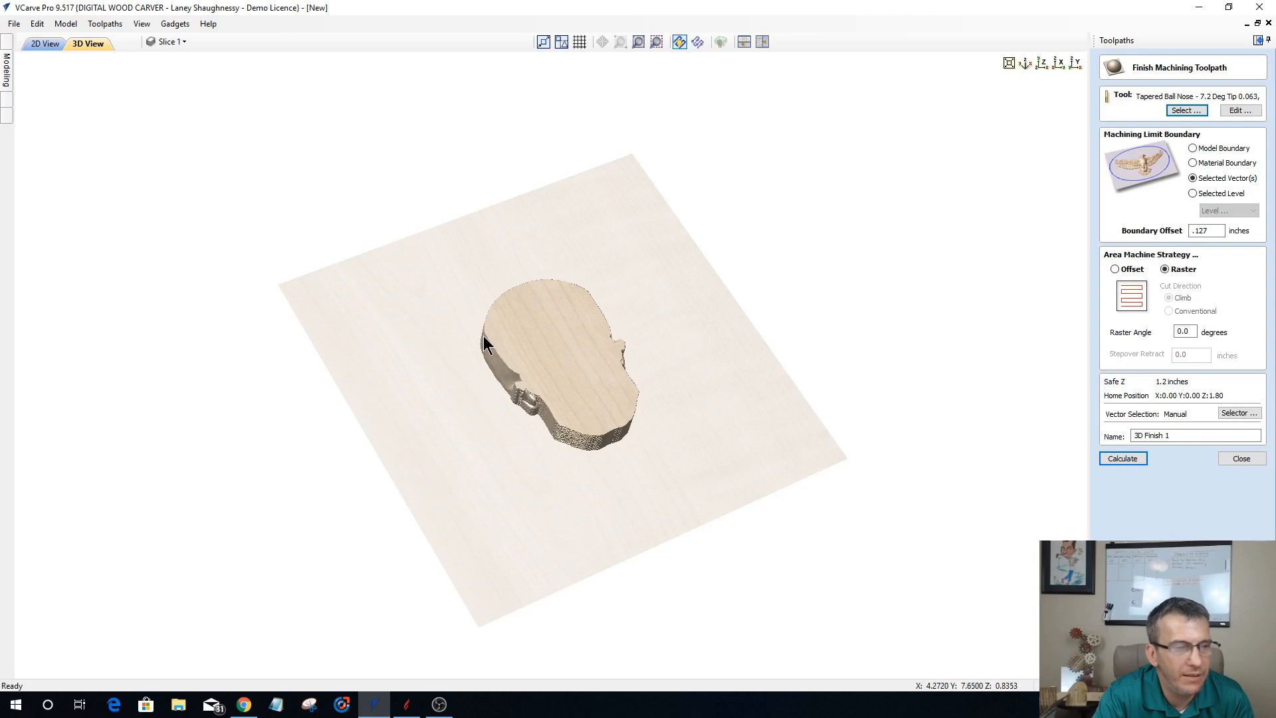
pyautogui.click(43, 44)
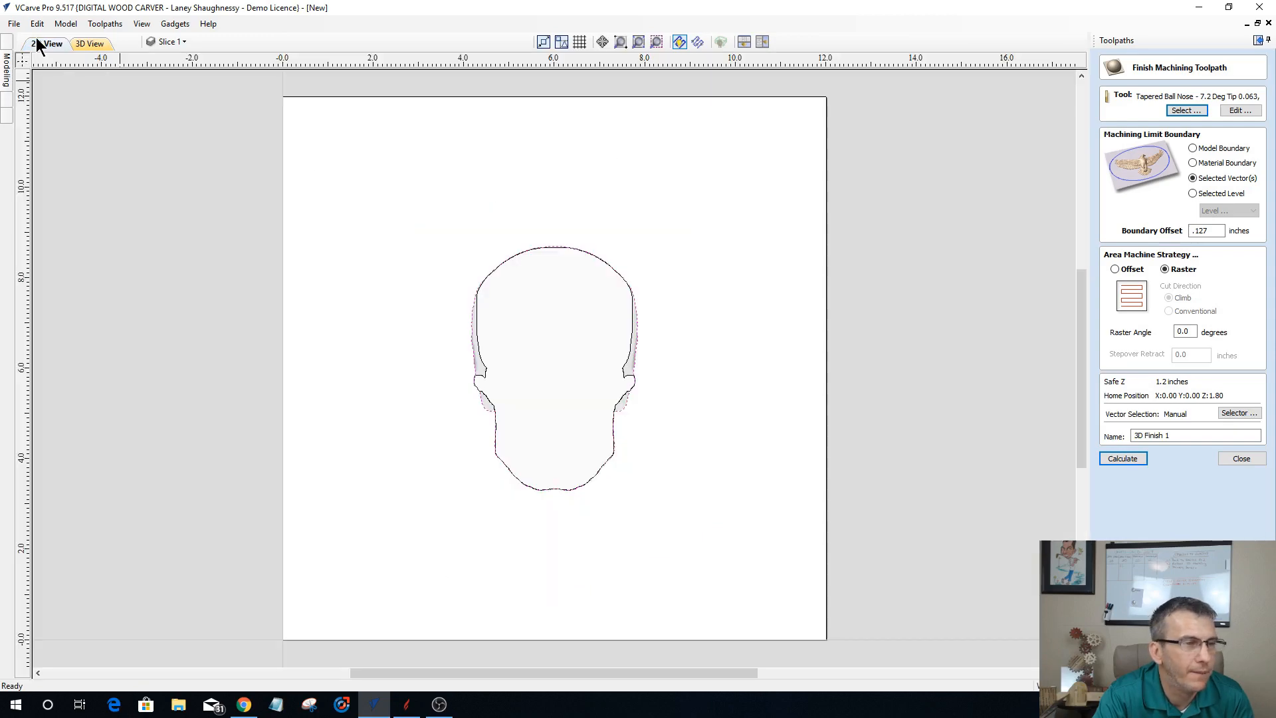
pyautogui.click(82, 45)
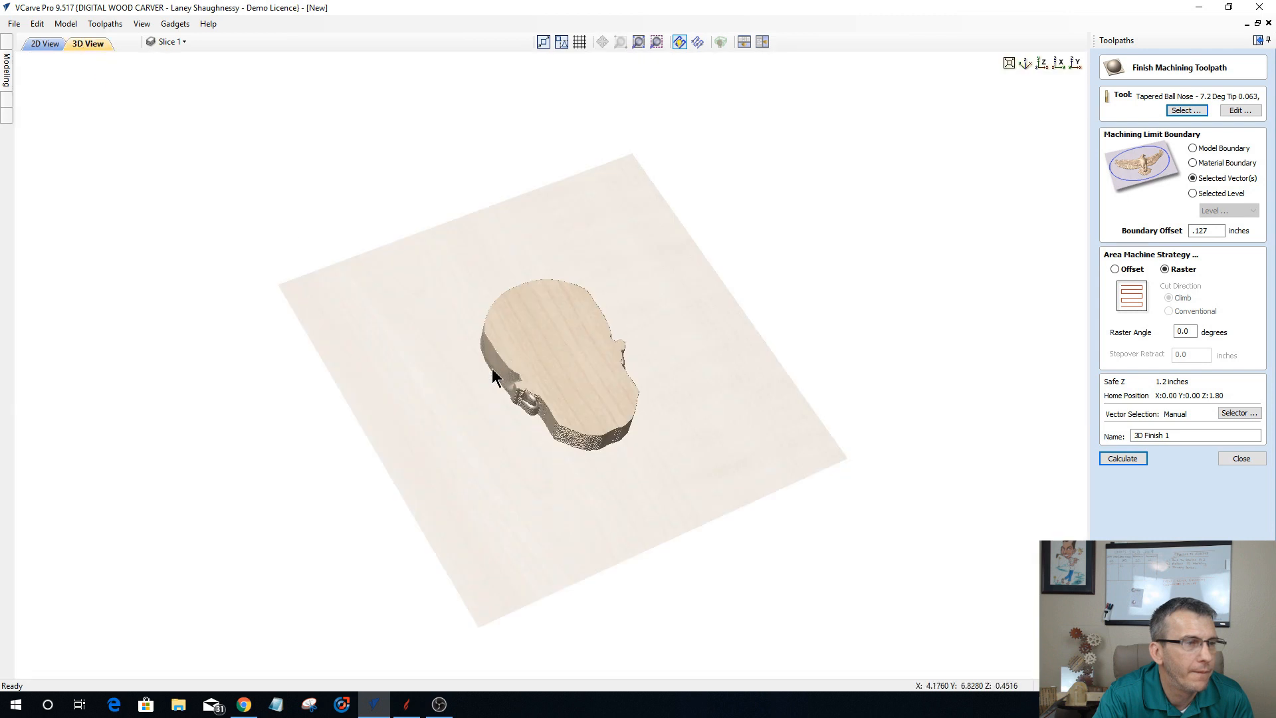
pyautogui.click(43, 45)
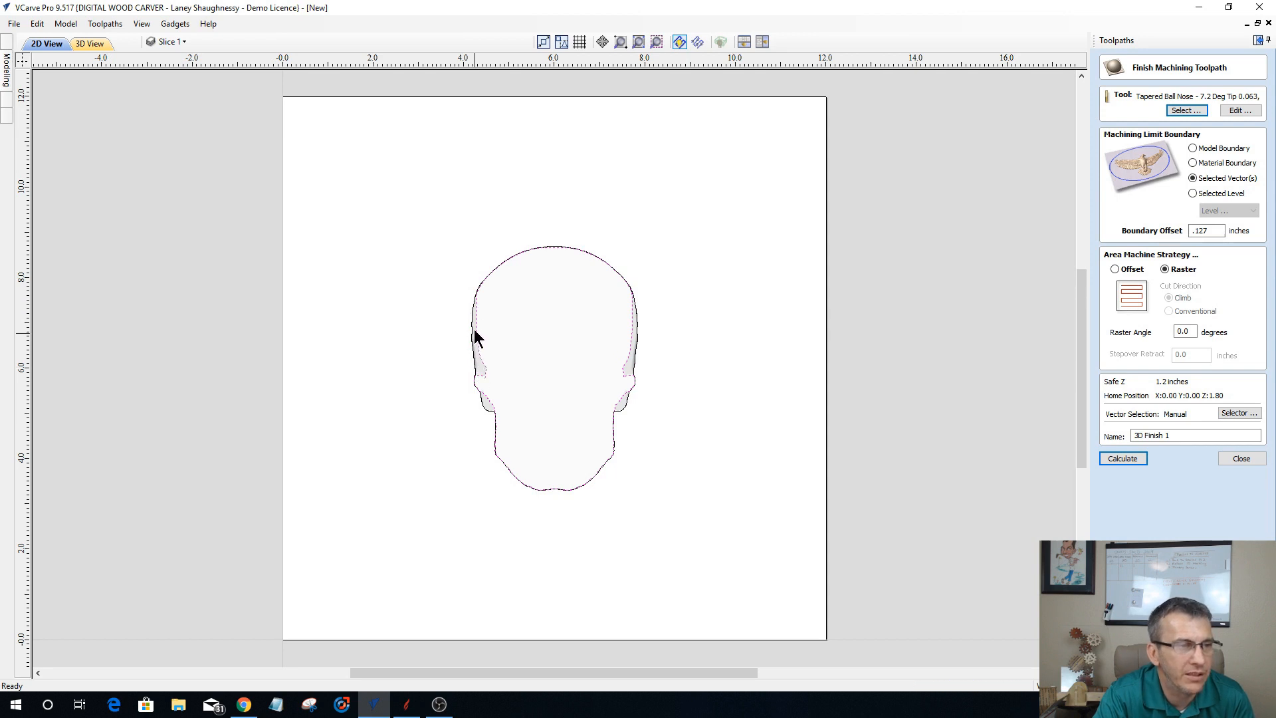
pyautogui.click(99, 44)
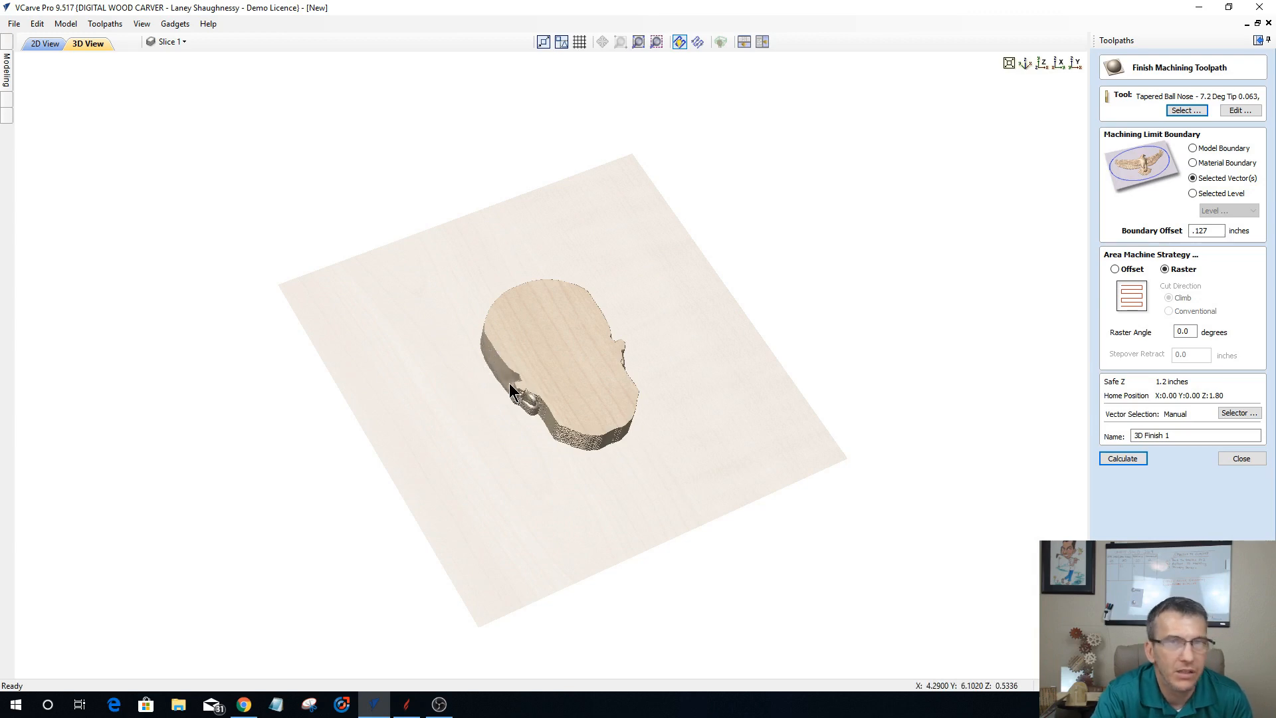
pyautogui.click(41, 44)
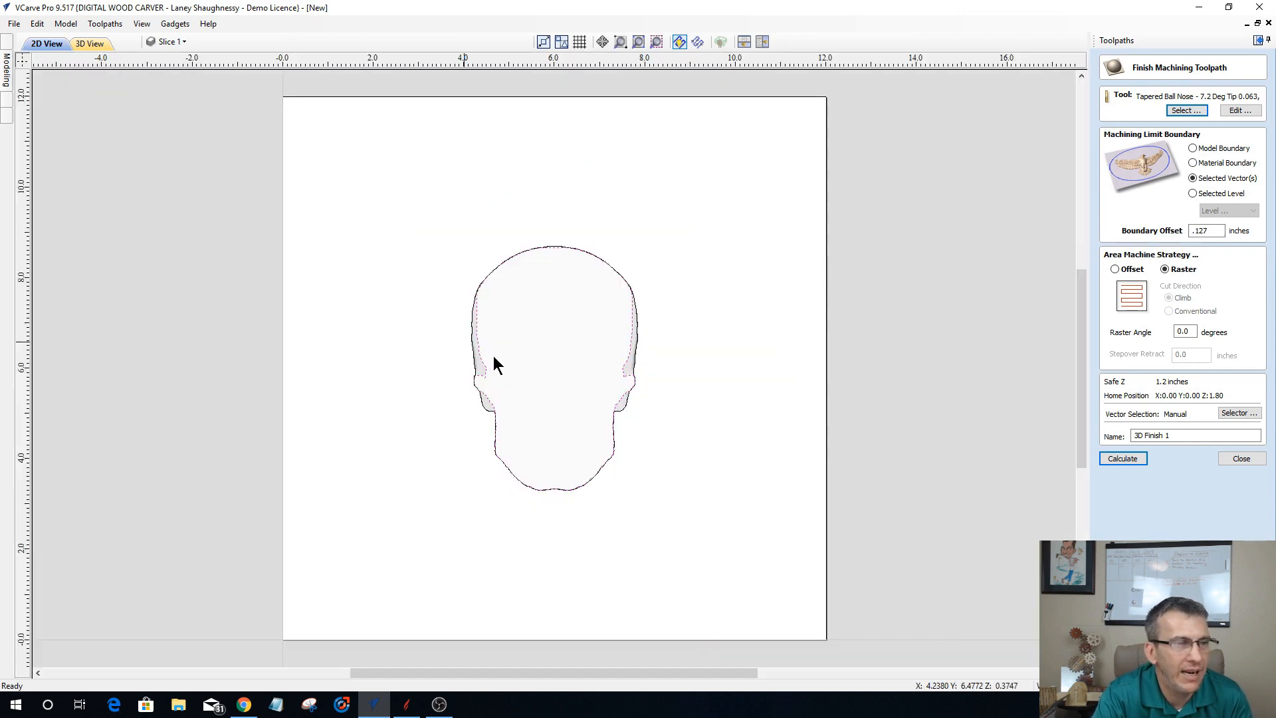
# Step: Select the outer skull outline as the finishing boundary, name the toolpath Side1_Slice1_.125TBN and calculate it
pyautogui.click(638, 332)
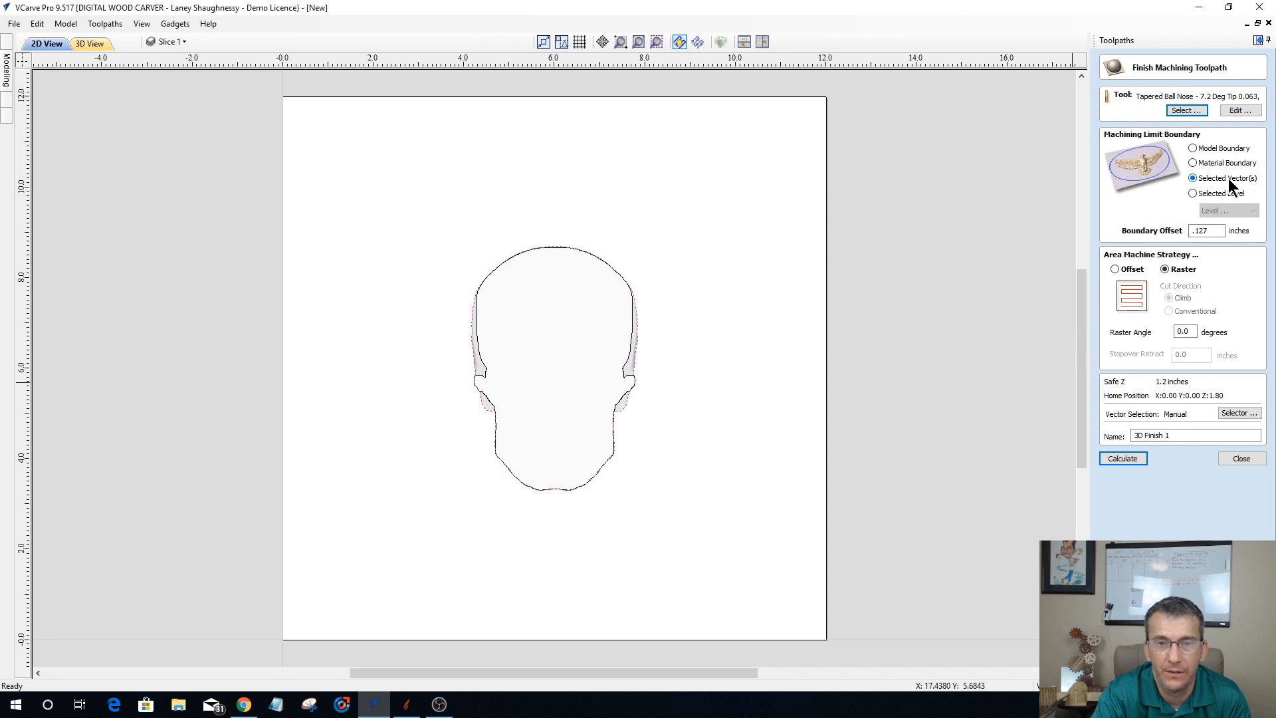
pyautogui.moveTo(1190, 436); pyautogui.dragTo(1097, 440)
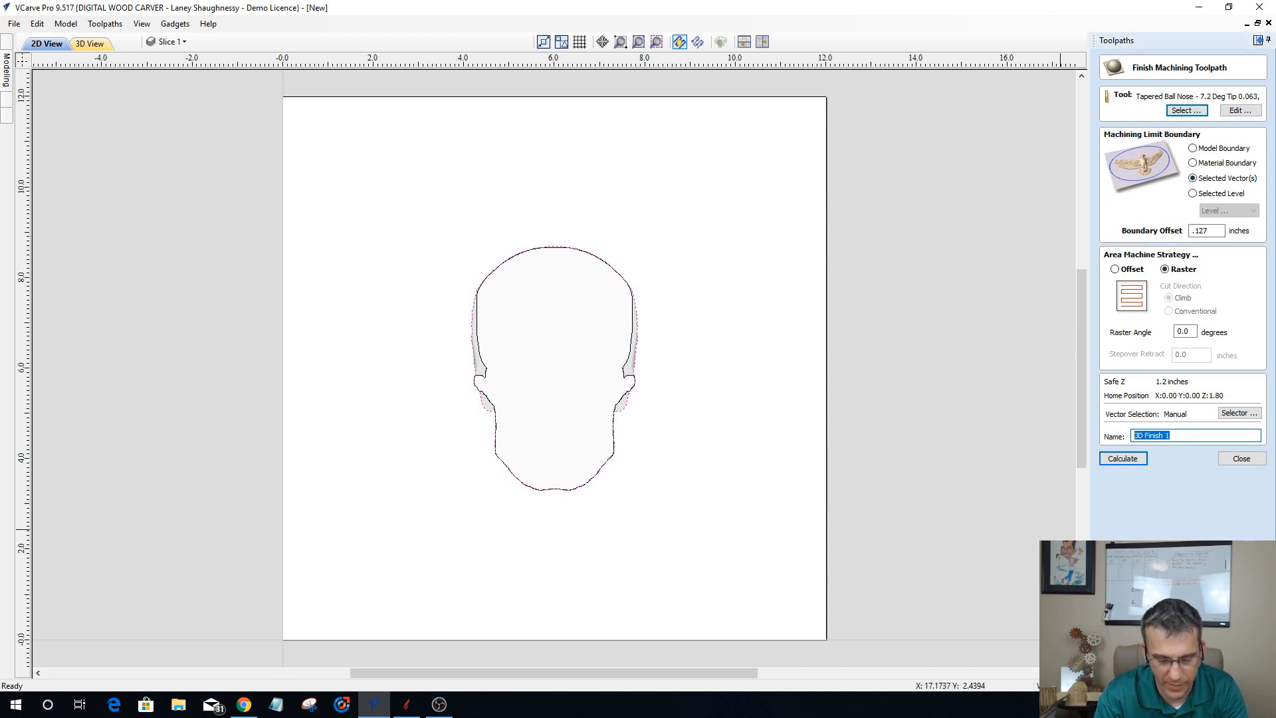
pyautogui.write('Slice1_.125TBN')
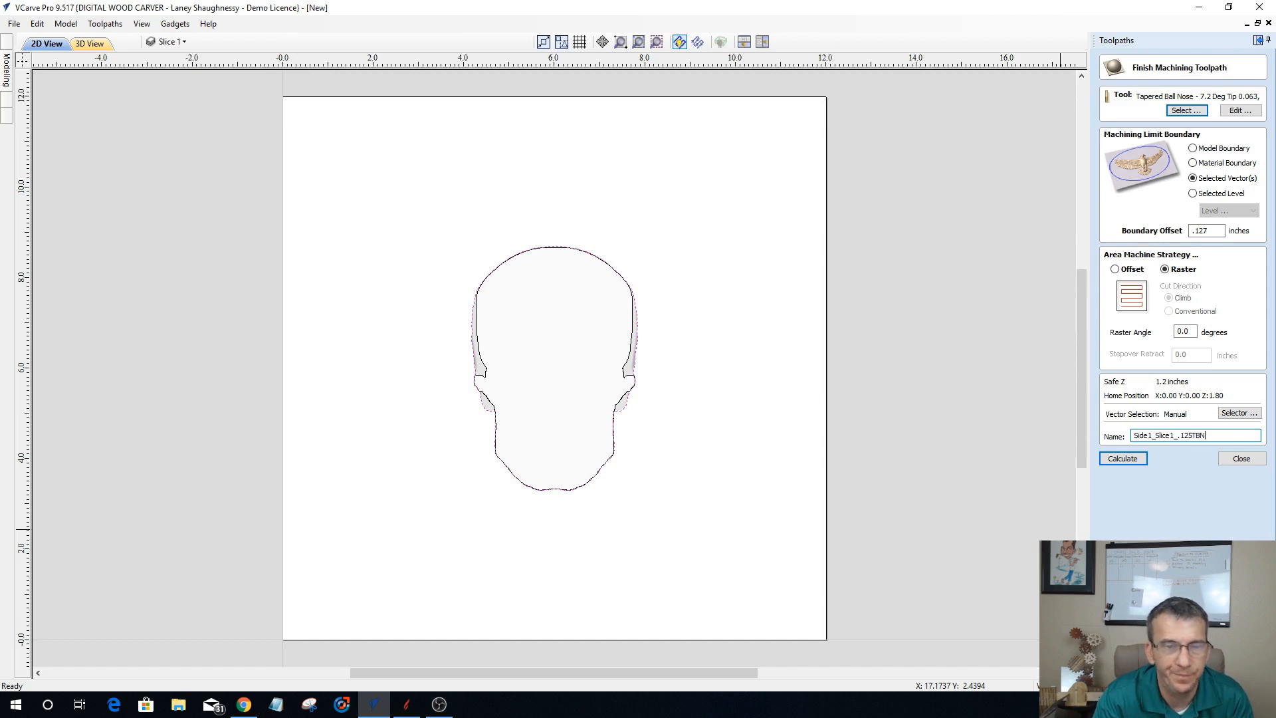
pyautogui.click(1130, 458)
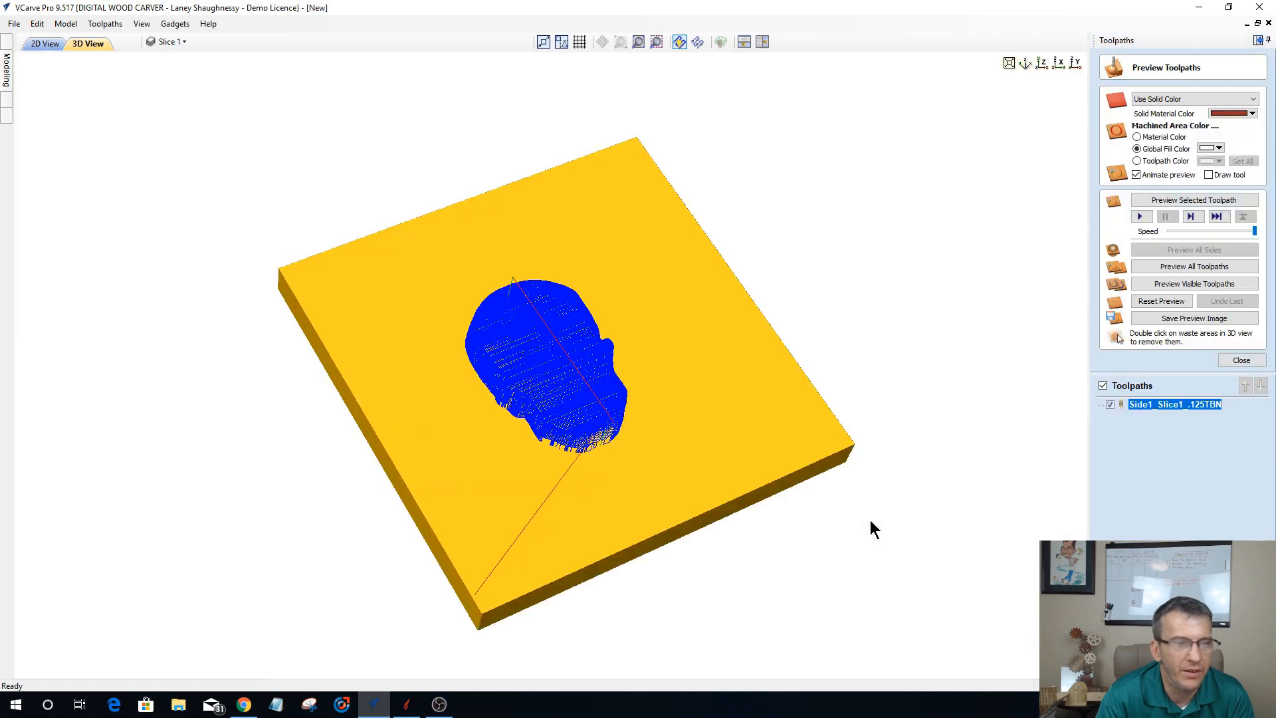
# Step: Set the preview material to Maple and simulate the Side1_Slice1_.125TBN finishing toolpath, inspecting the carved slice with its toolpath lines hidden
pyautogui.moveTo(660, 541); pyautogui.dragTo(649, 469)
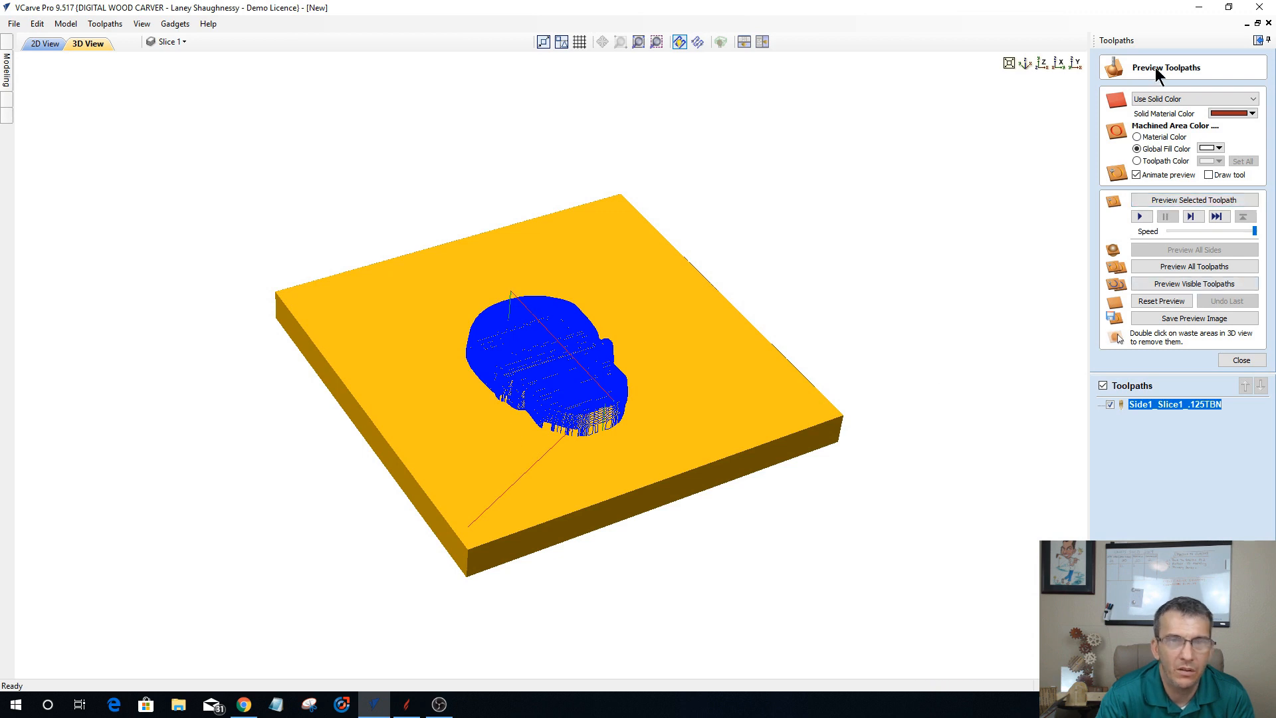
pyautogui.click(1174, 99)
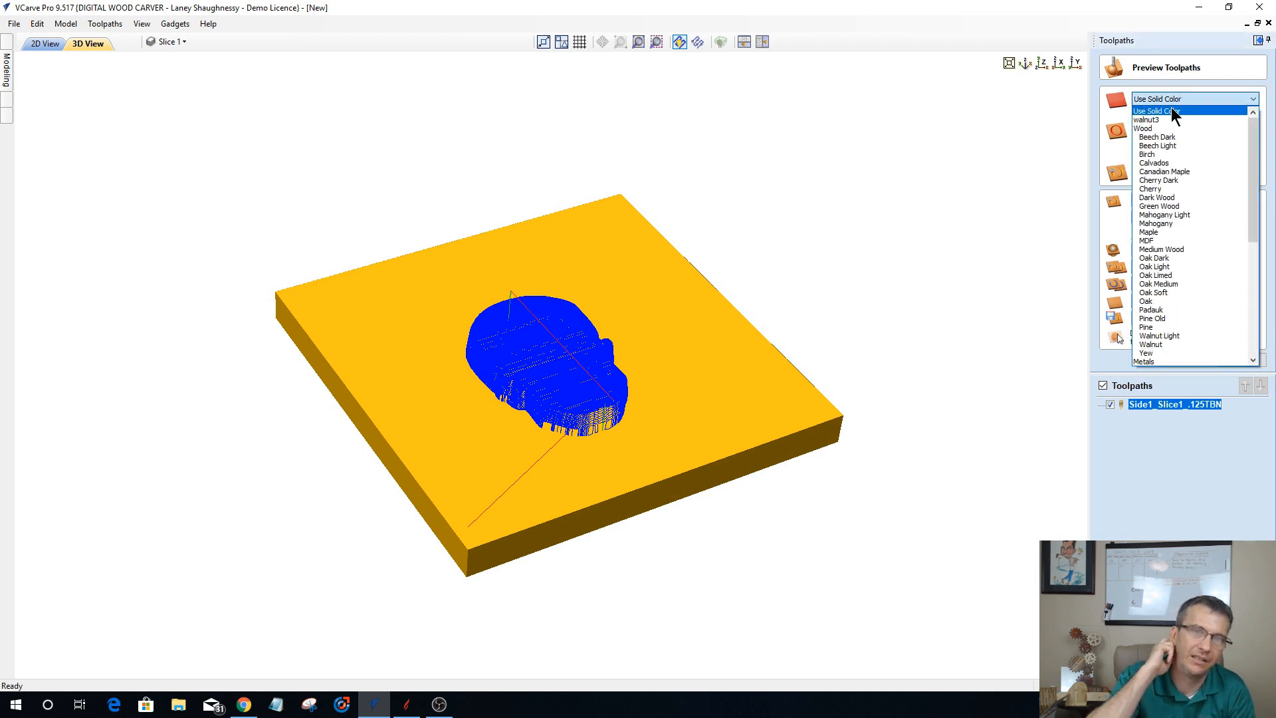
pyautogui.click(1149, 232)
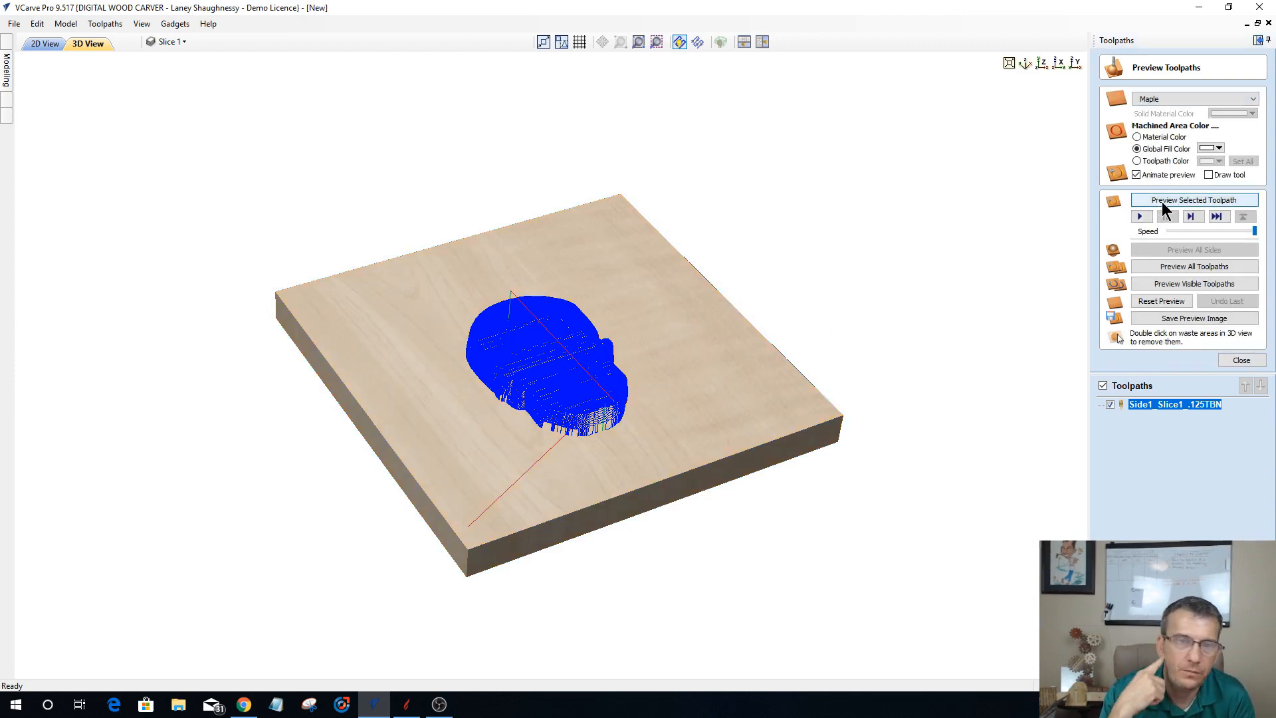
pyautogui.click(1164, 201)
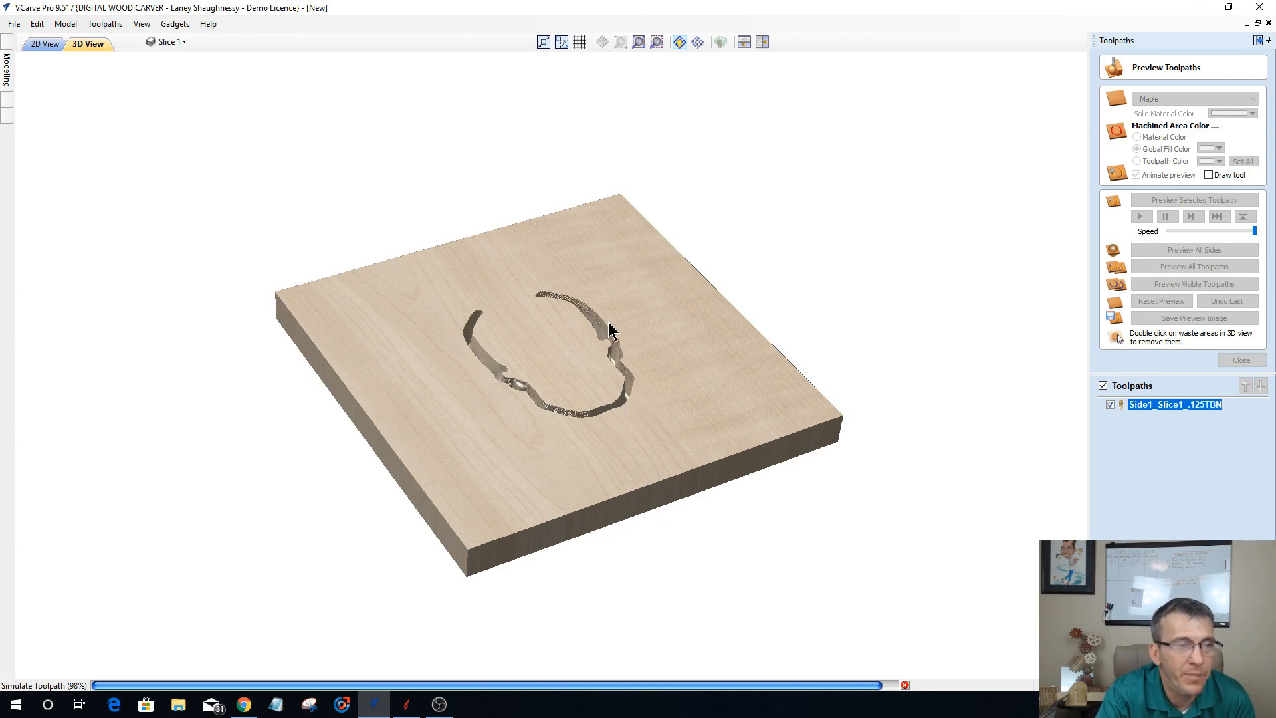
pyautogui.moveTo(584, 384); pyautogui.dragTo(616, 359)
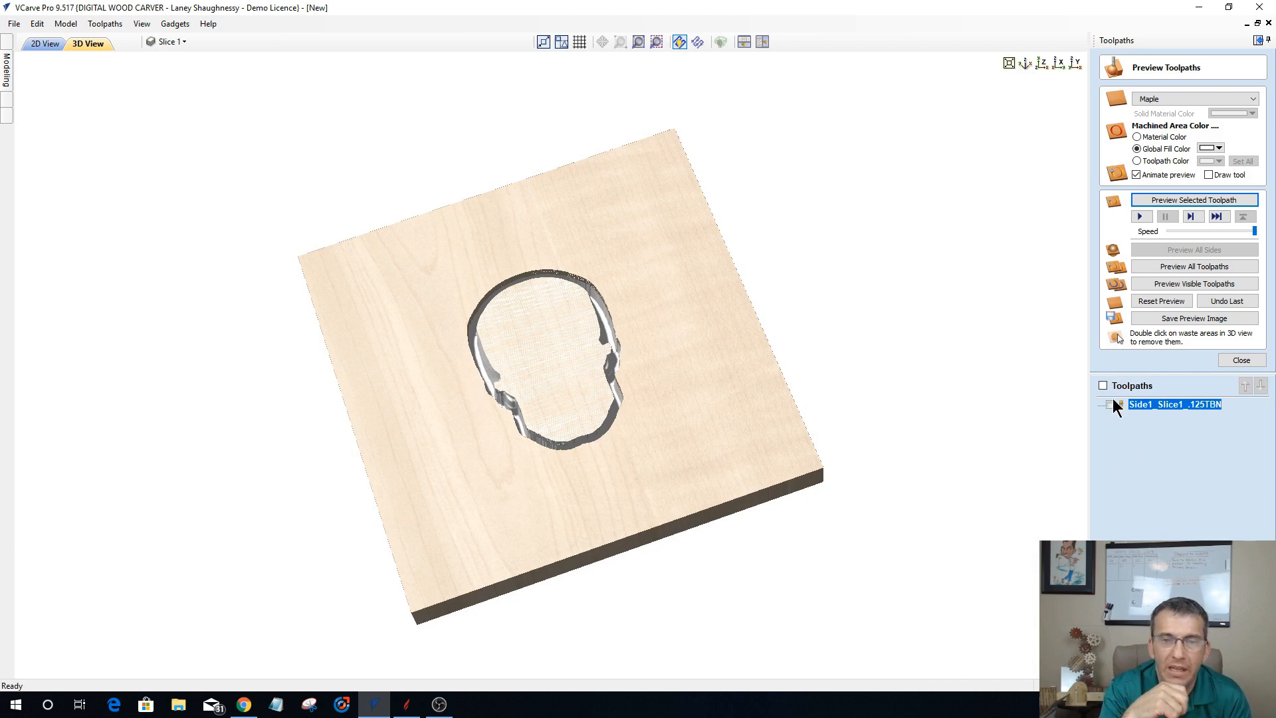
pyautogui.click(1225, 359)
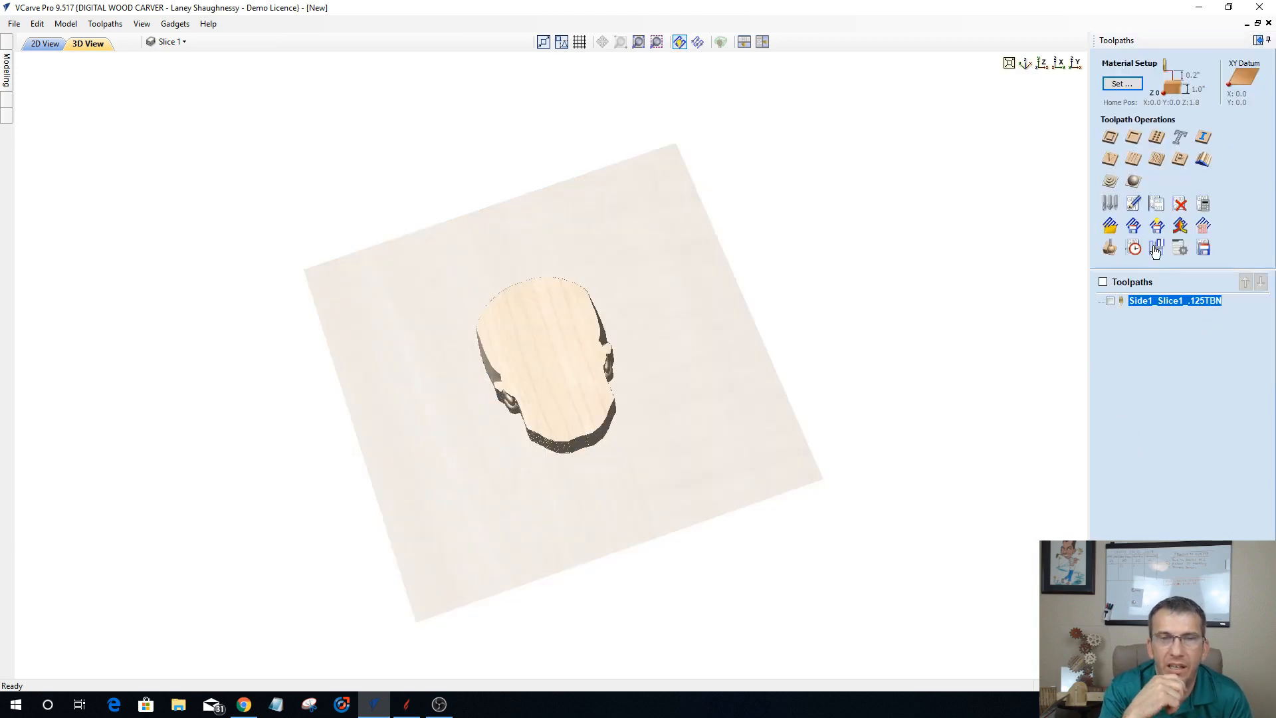
# Step: Start a 3D roughing toolpath limited to the selected vectors, with a boundary offset of .27 inches
pyautogui.click(1109, 181)
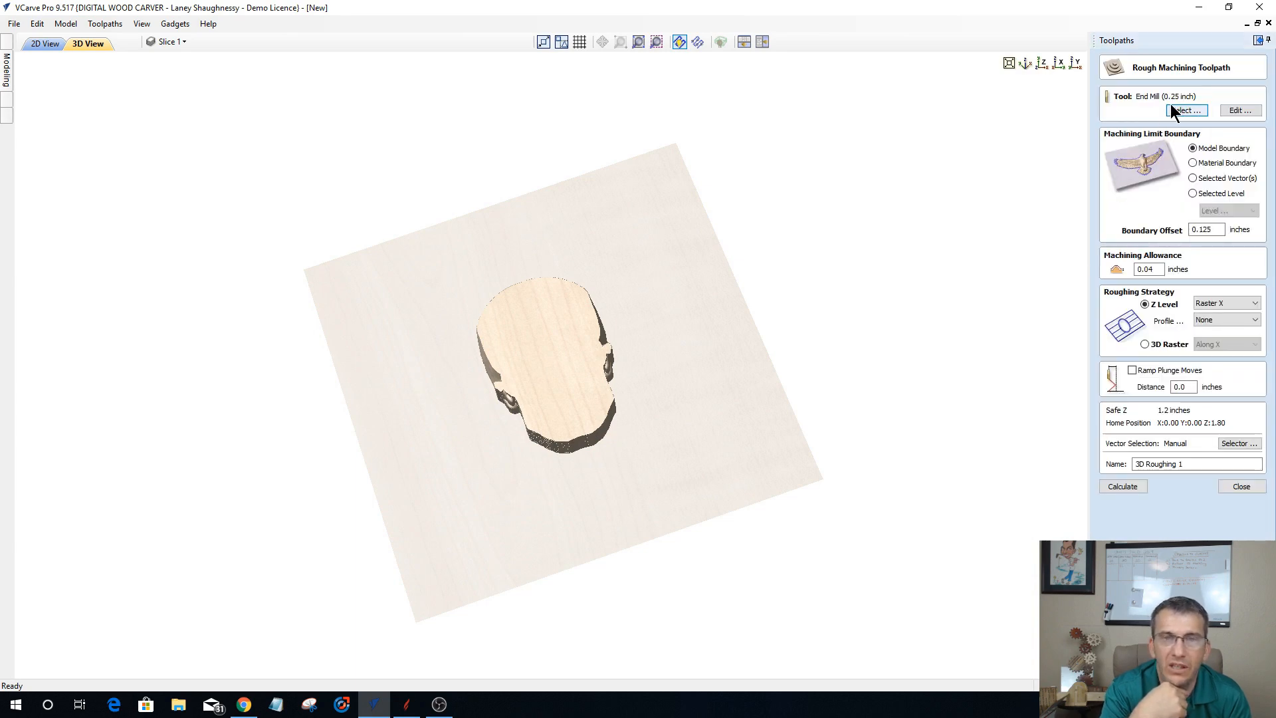
pyautogui.click(1192, 178)
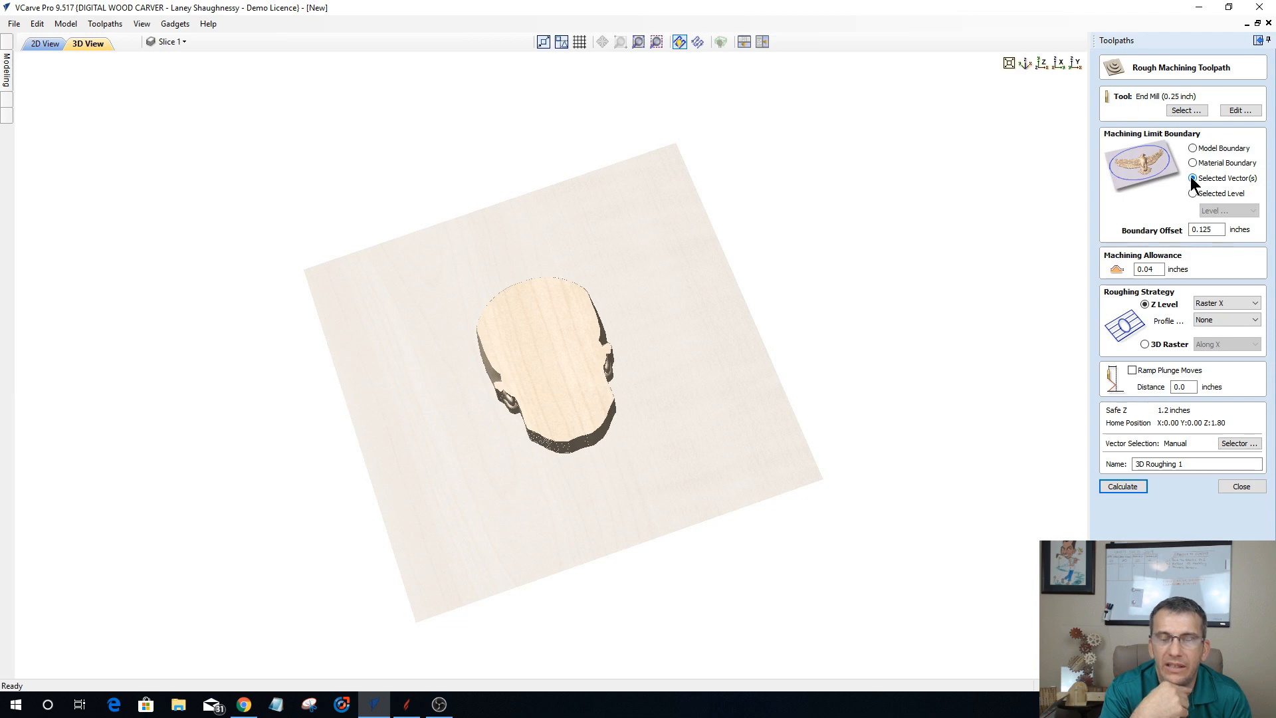
pyautogui.doubleClick(1206, 229)
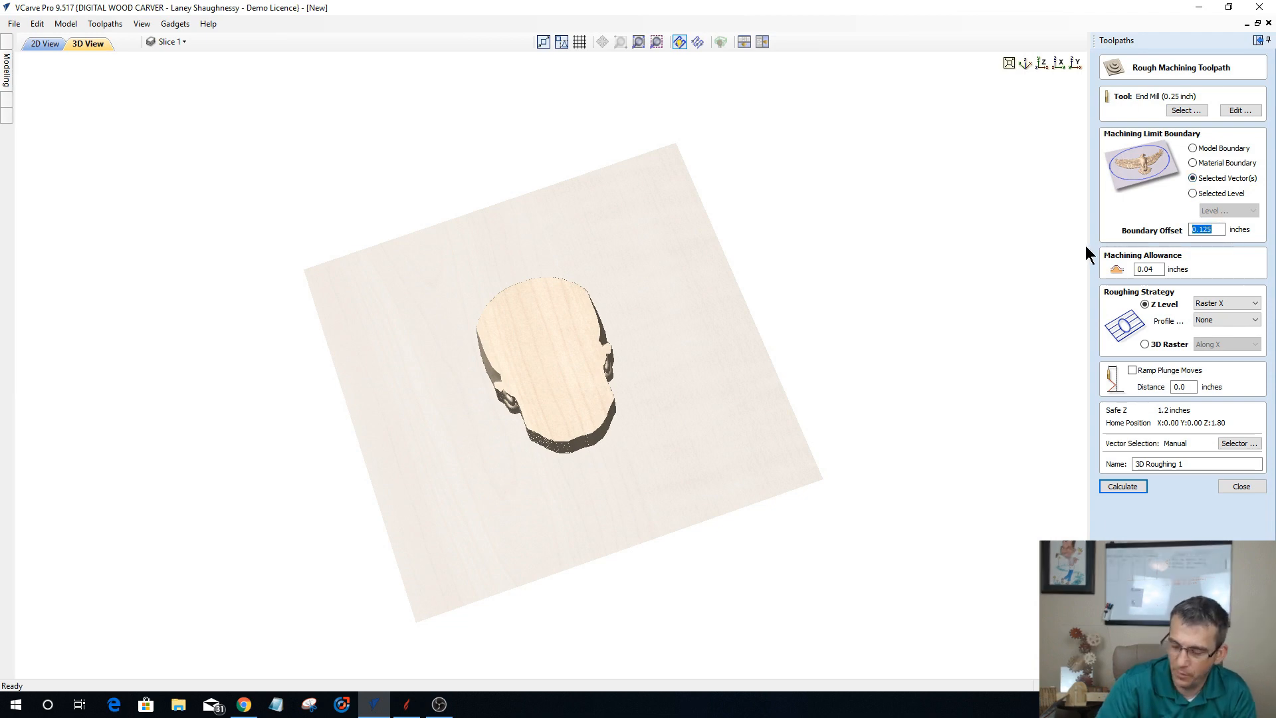
pyautogui.write('.27')
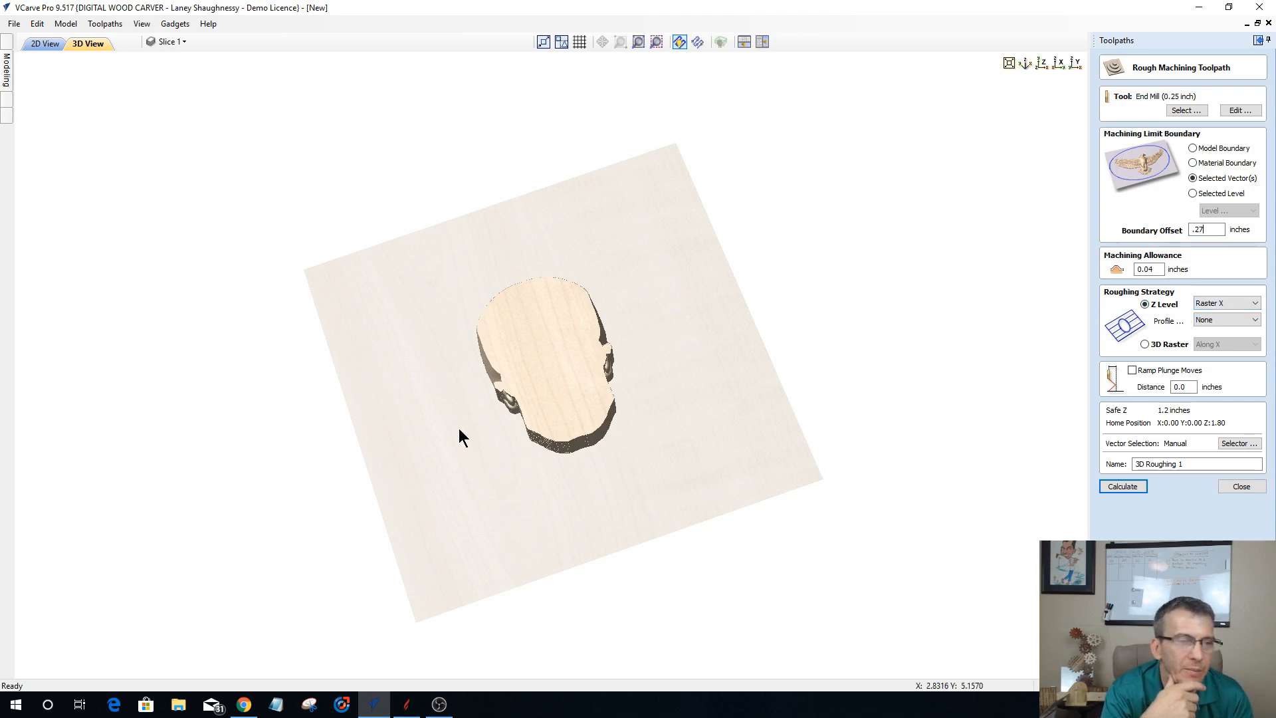
# Step: Set the roughing toolpath's Z Level strategy to Raster Y and check that direction against the slice model
pyautogui.moveTo(463, 437); pyautogui.dragTo(557, 560)
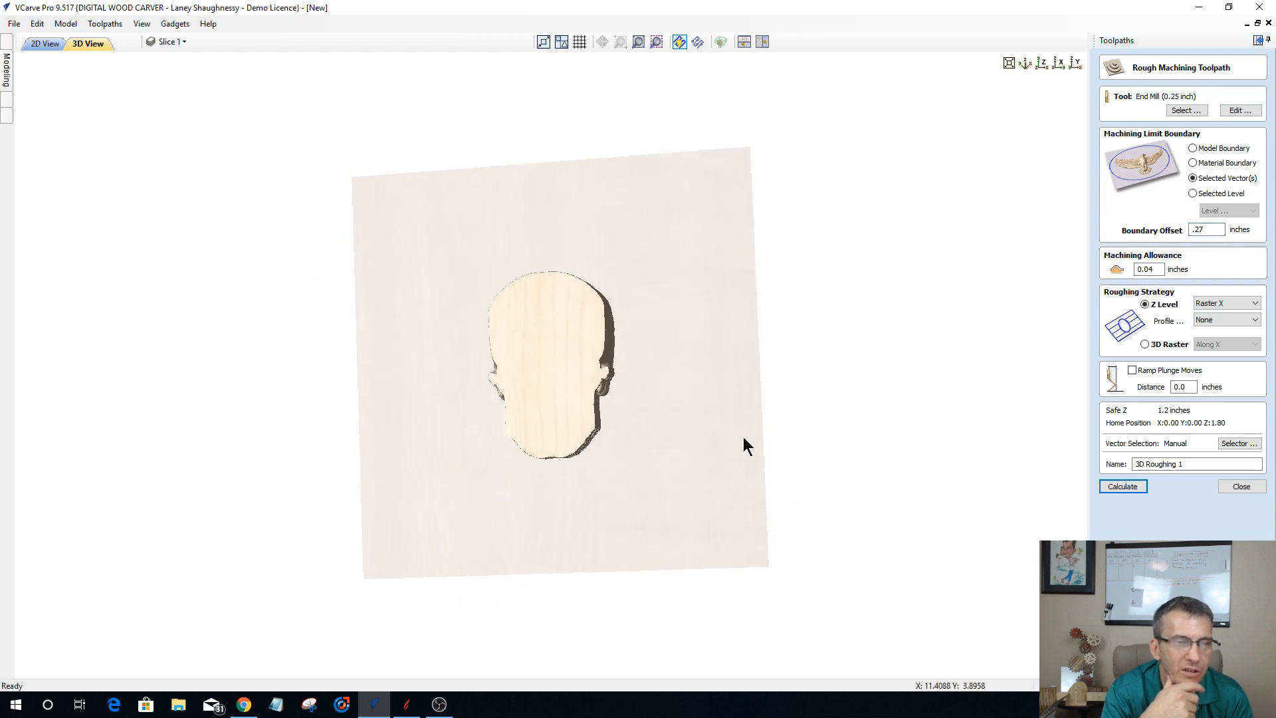
pyautogui.moveTo(738, 494); pyautogui.dragTo(748, 509)
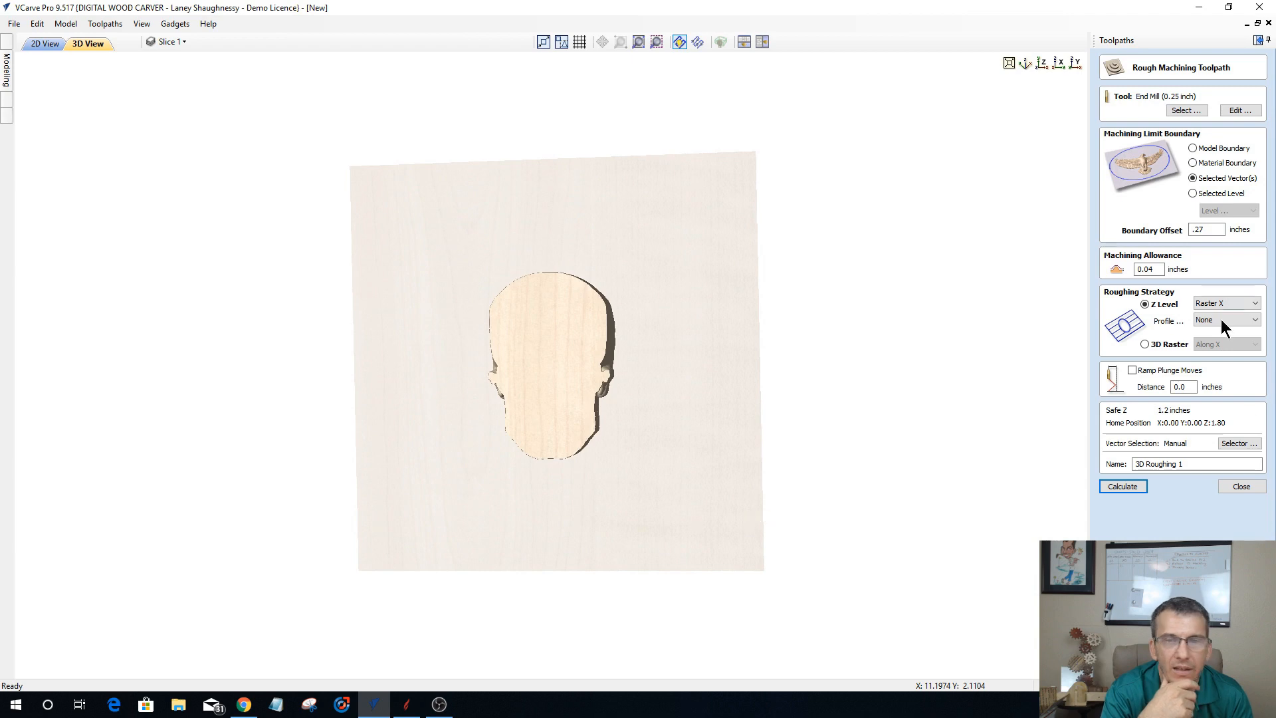
pyautogui.click(1202, 302)
pyautogui.click(1202, 322)
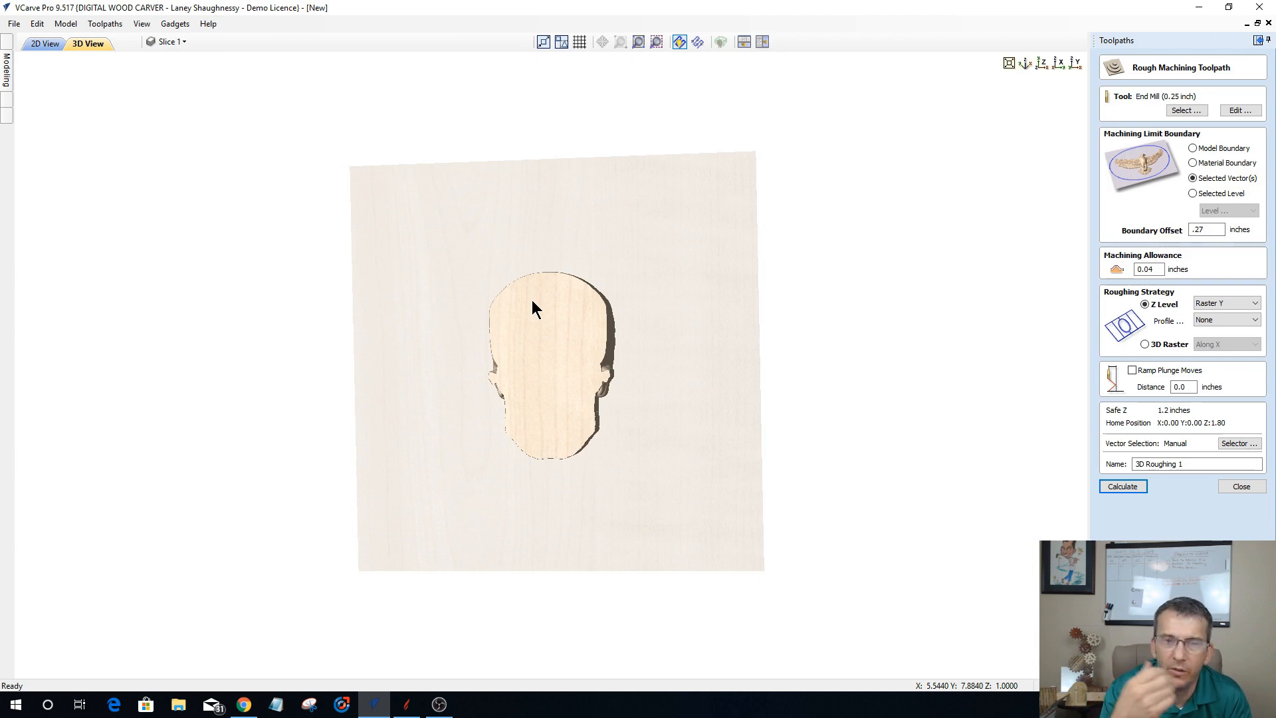
pyautogui.moveTo(462, 488)
pyautogui.mouseDown()
pyautogui.moveTo(480, 430)
pyautogui.moveTo(540, 573)
pyautogui.mouseUp()
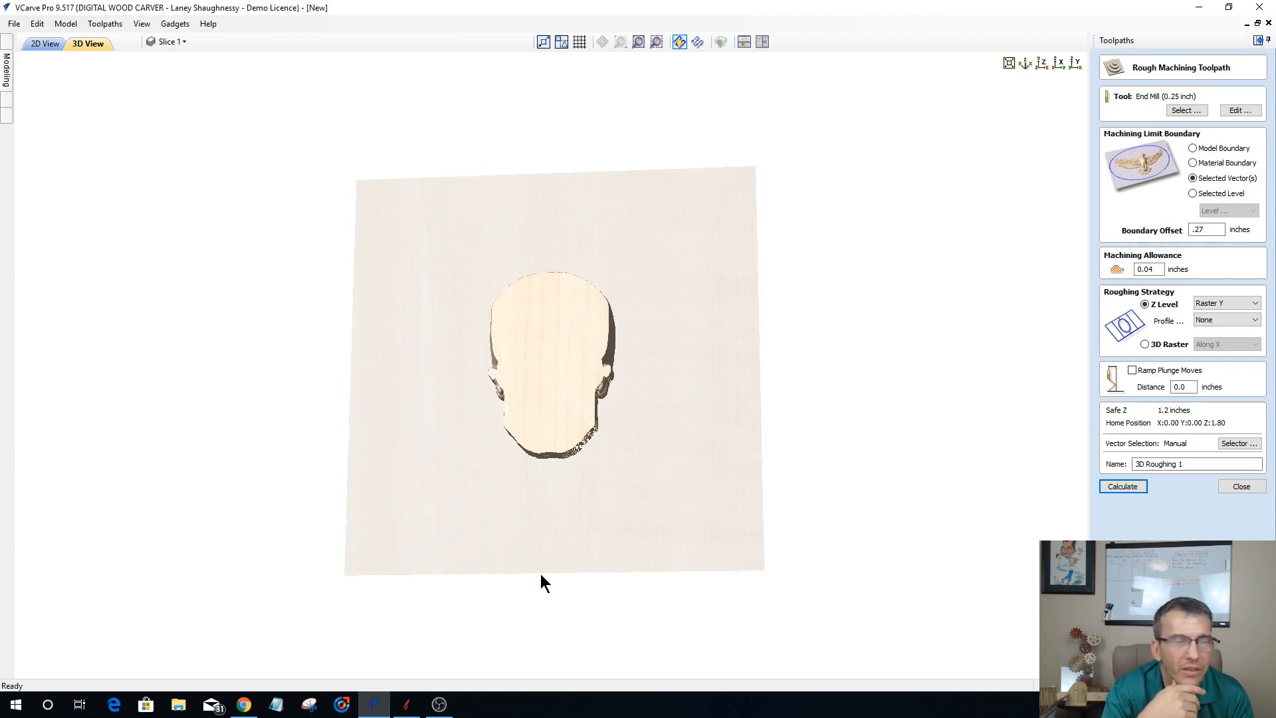
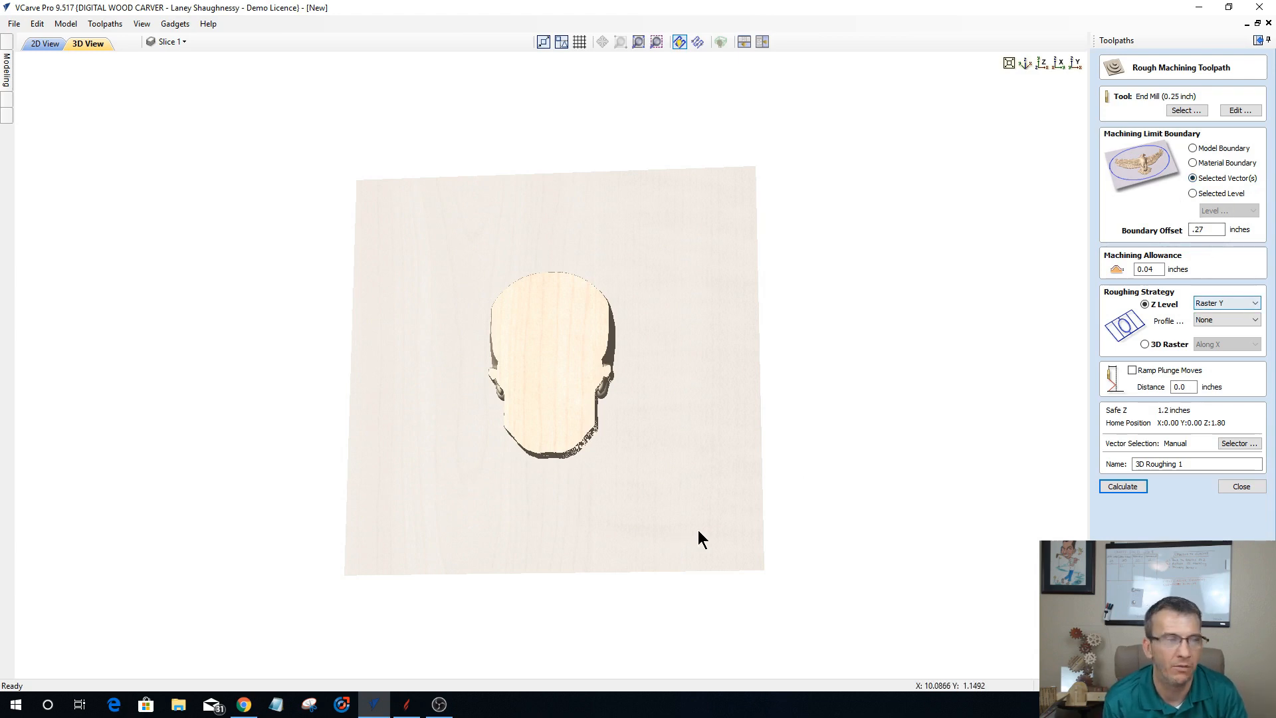
# Step: Calculate the Raster Y roughing toolpath for Slice 1 and simulate it on a reset preview block
pyautogui.click(1117, 487)
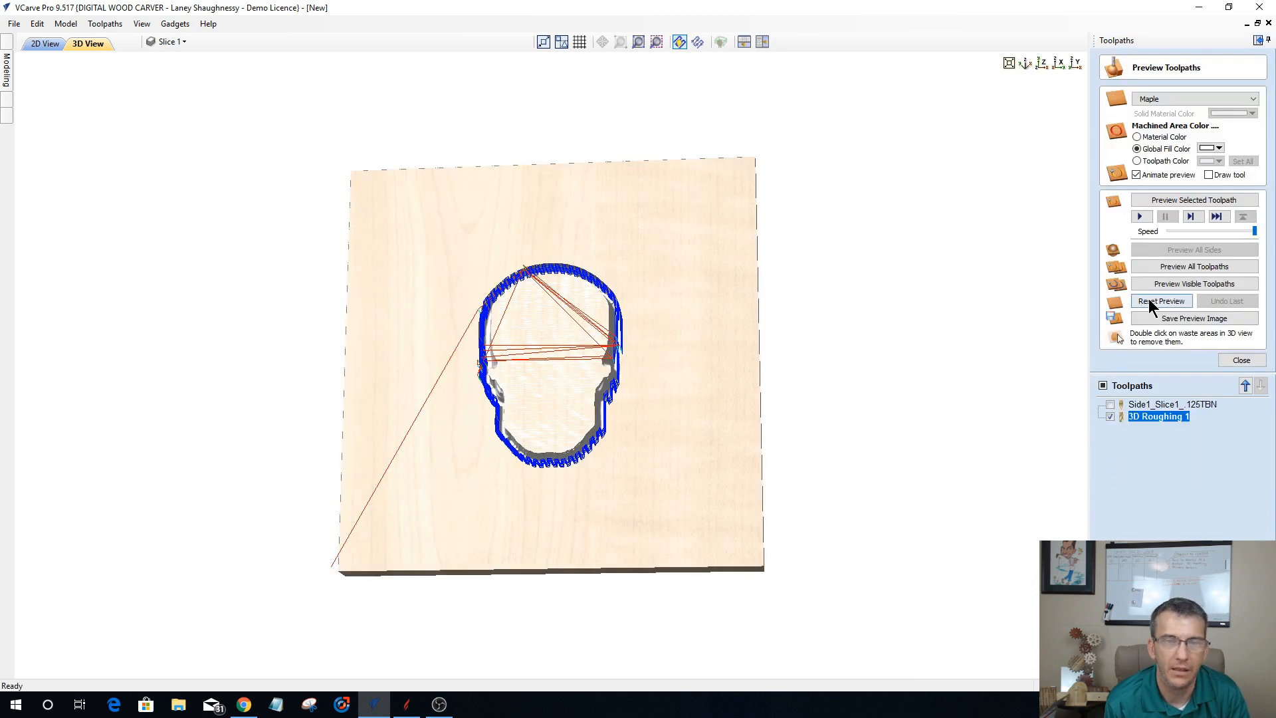
pyautogui.click(1148, 303)
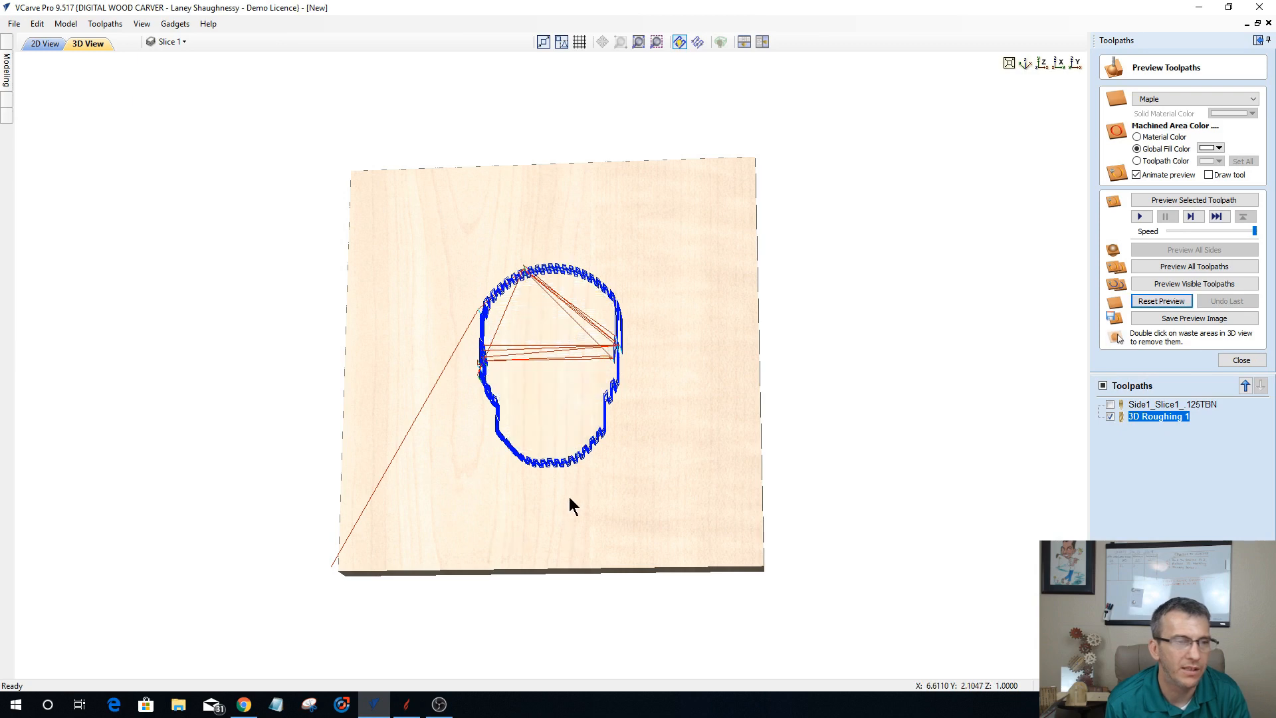
pyautogui.moveTo(484, 470); pyautogui.dragTo(472, 420)
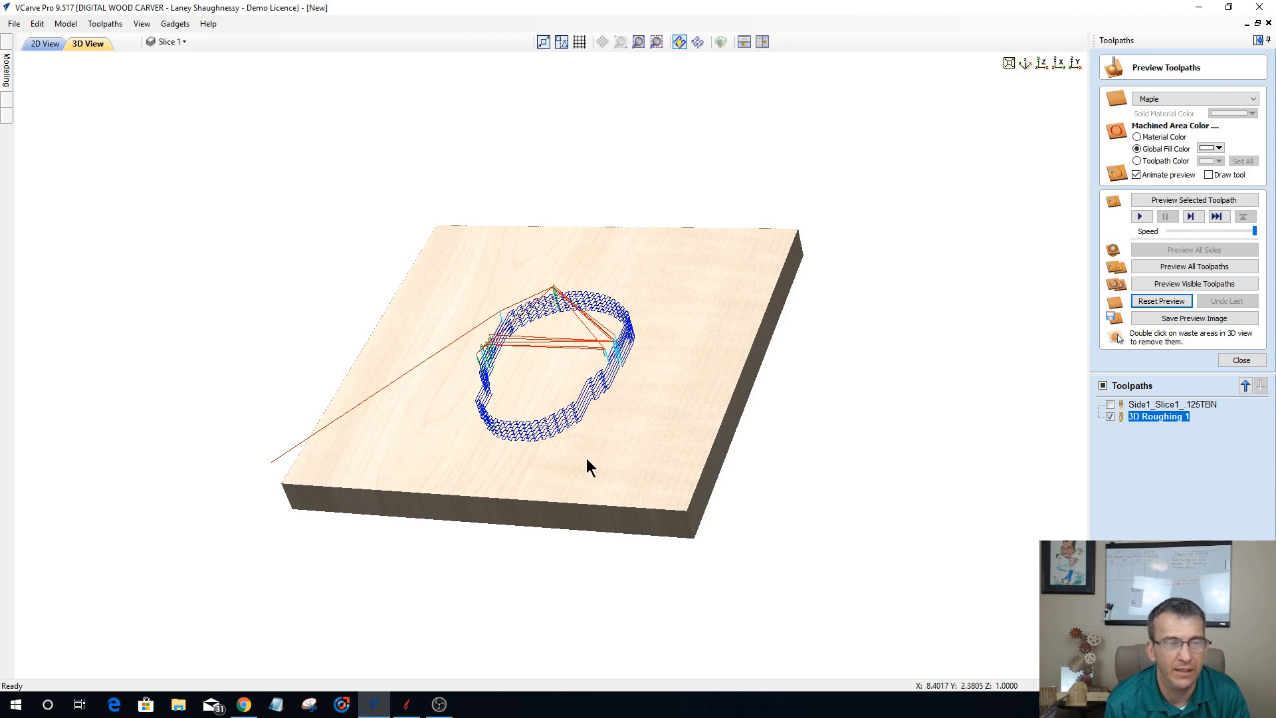
pyautogui.moveTo(586, 457); pyautogui.dragTo(615, 485)
pyautogui.click(1185, 202)
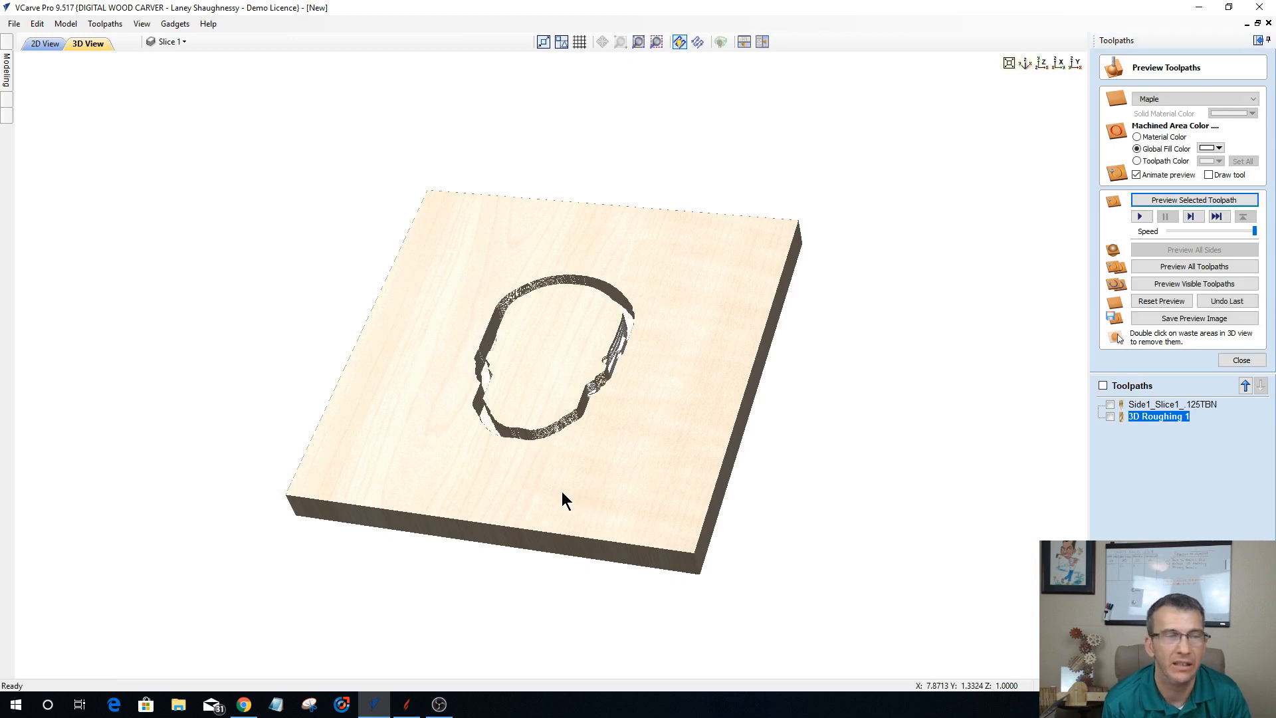
pyautogui.moveTo(578, 490); pyautogui.dragTo(639, 469)
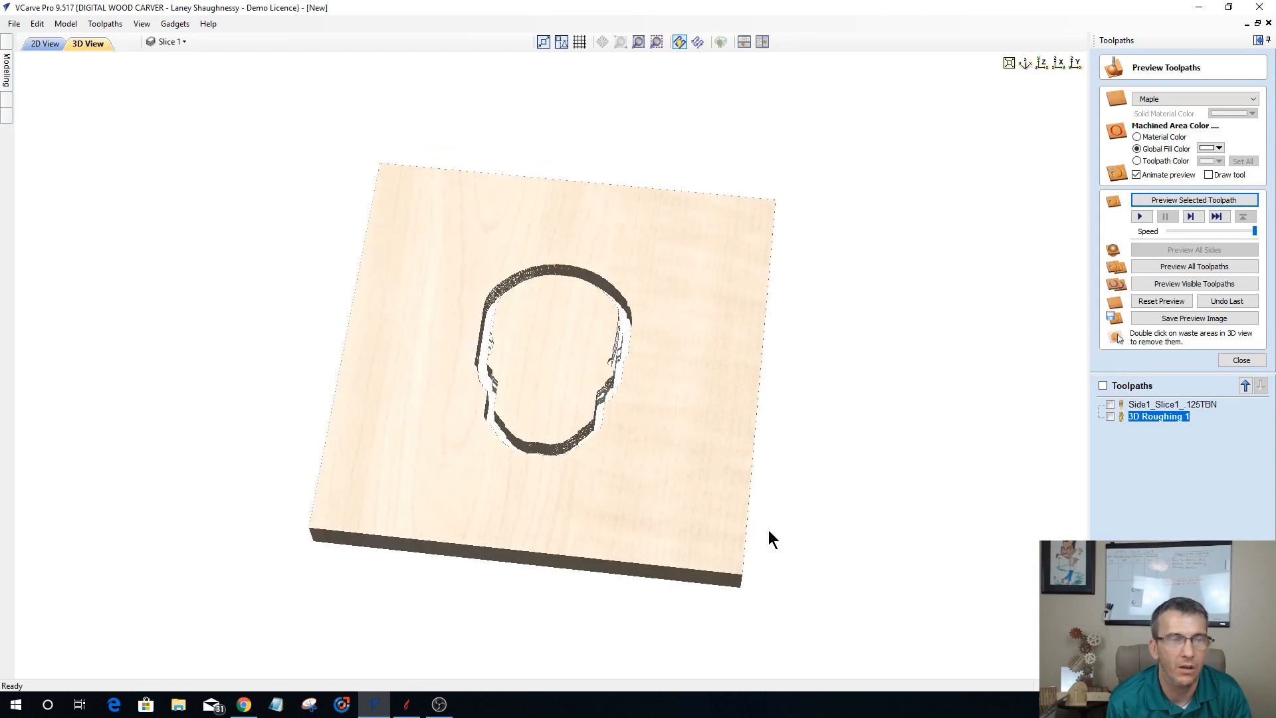
# Step: Reopen the Side1_Slice1_.125TBN finishing toolpath and add the inner skull outline to its selected boundary vectors
pyautogui.click(1145, 403)
pyautogui.doubleClick(1143, 402)
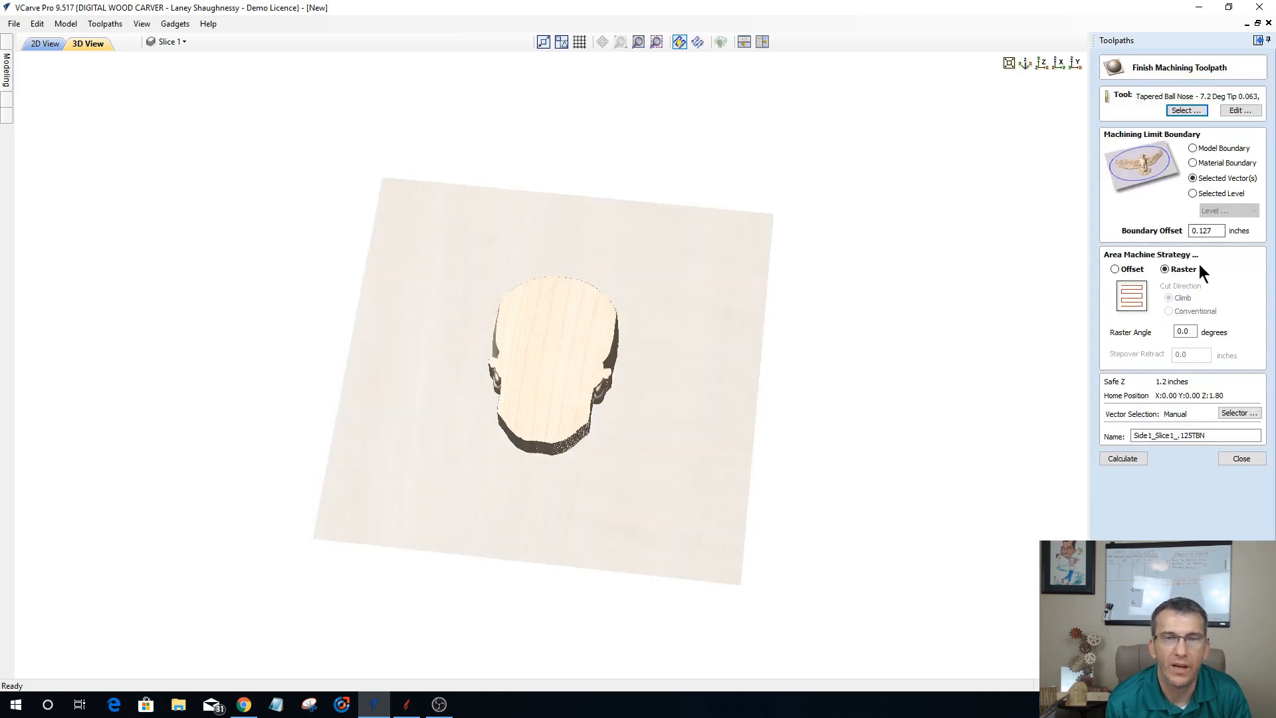
pyautogui.click(38, 46)
pyautogui.scroll(3, 475, 371)
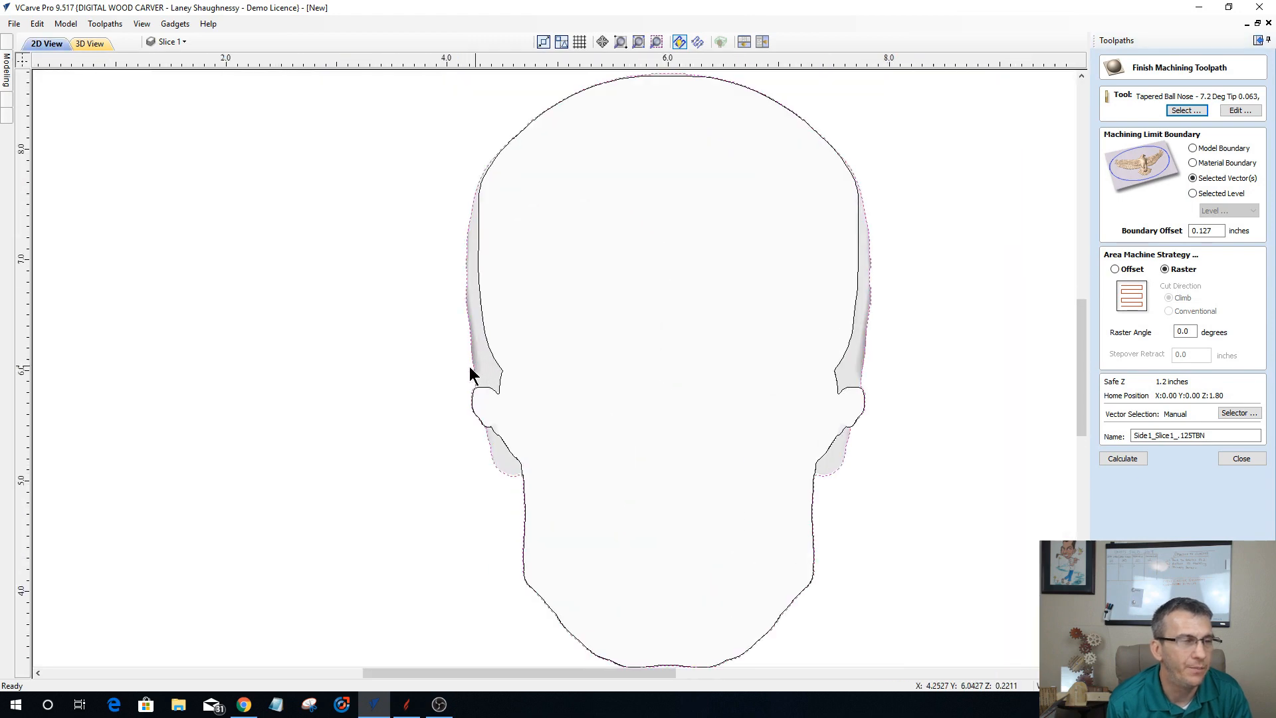
pyautogui.scroll(2, 470, 374)
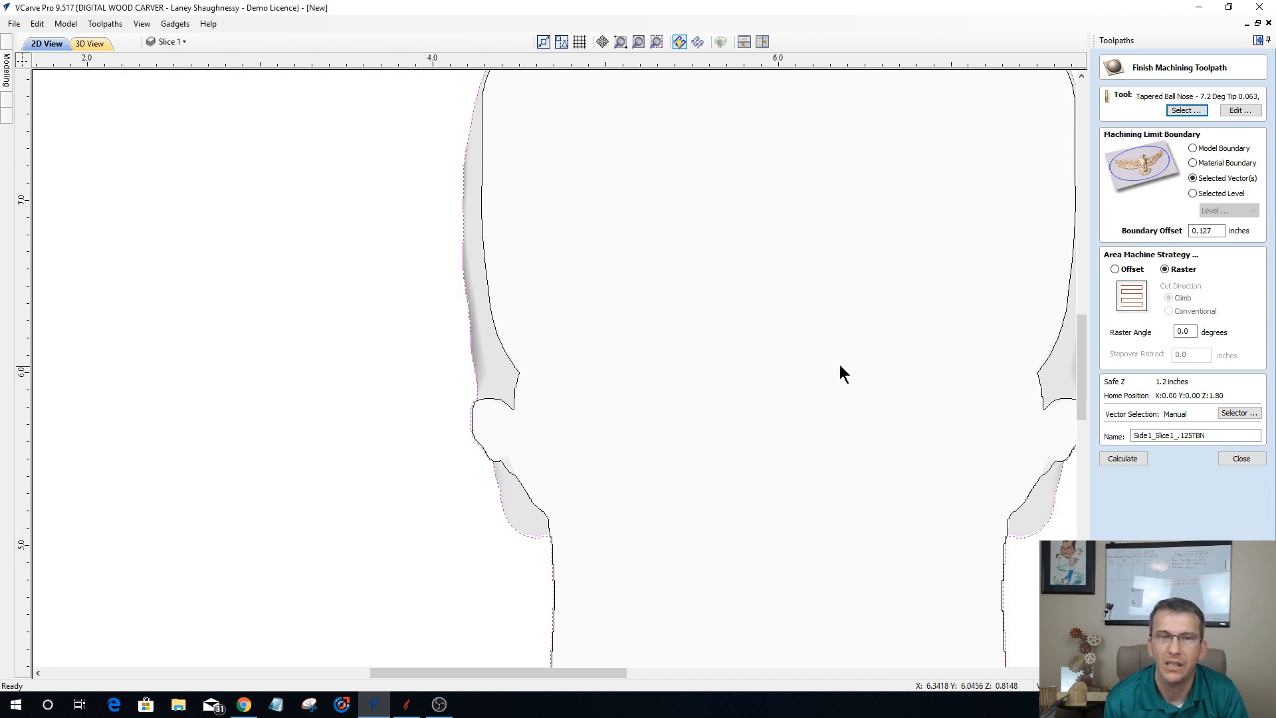
pyautogui.keyDown('shift'); pyautogui.click(493, 325); pyautogui.keyUp('shift')
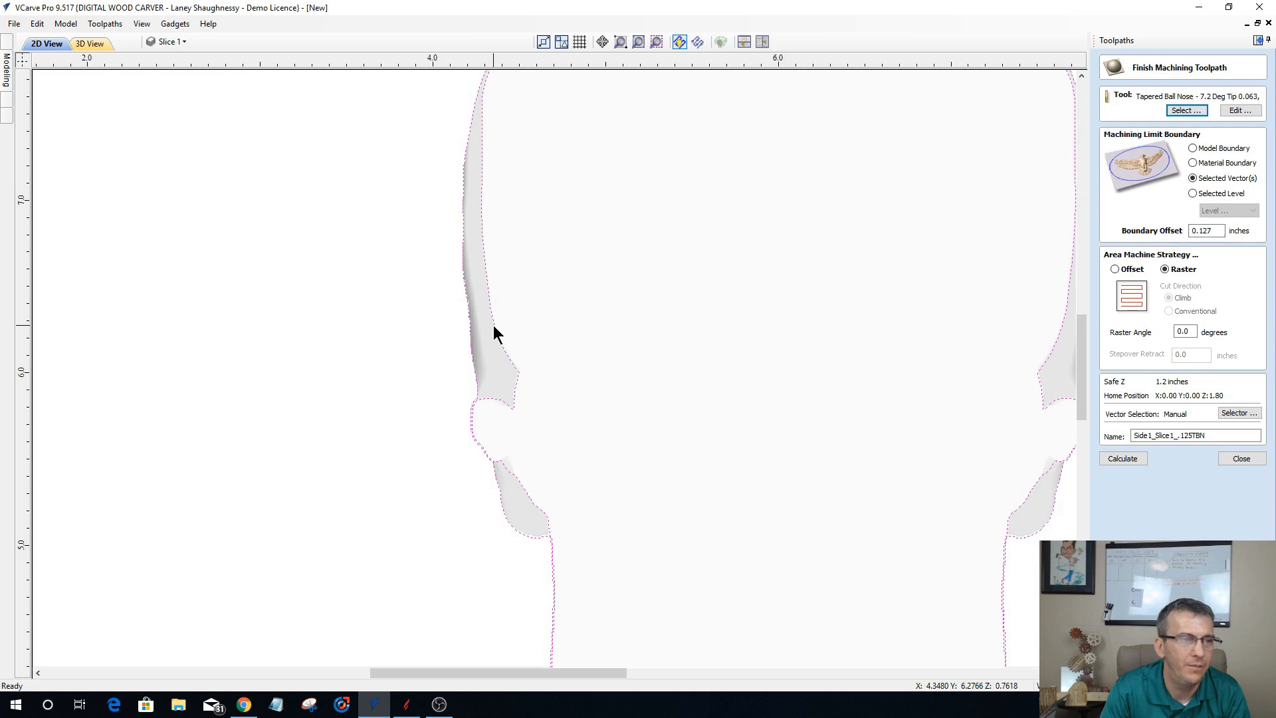
# Step: Recalculate the Slice 1 finishing toolpath and simulate it on the already roughed block
pyautogui.click(1127, 461)
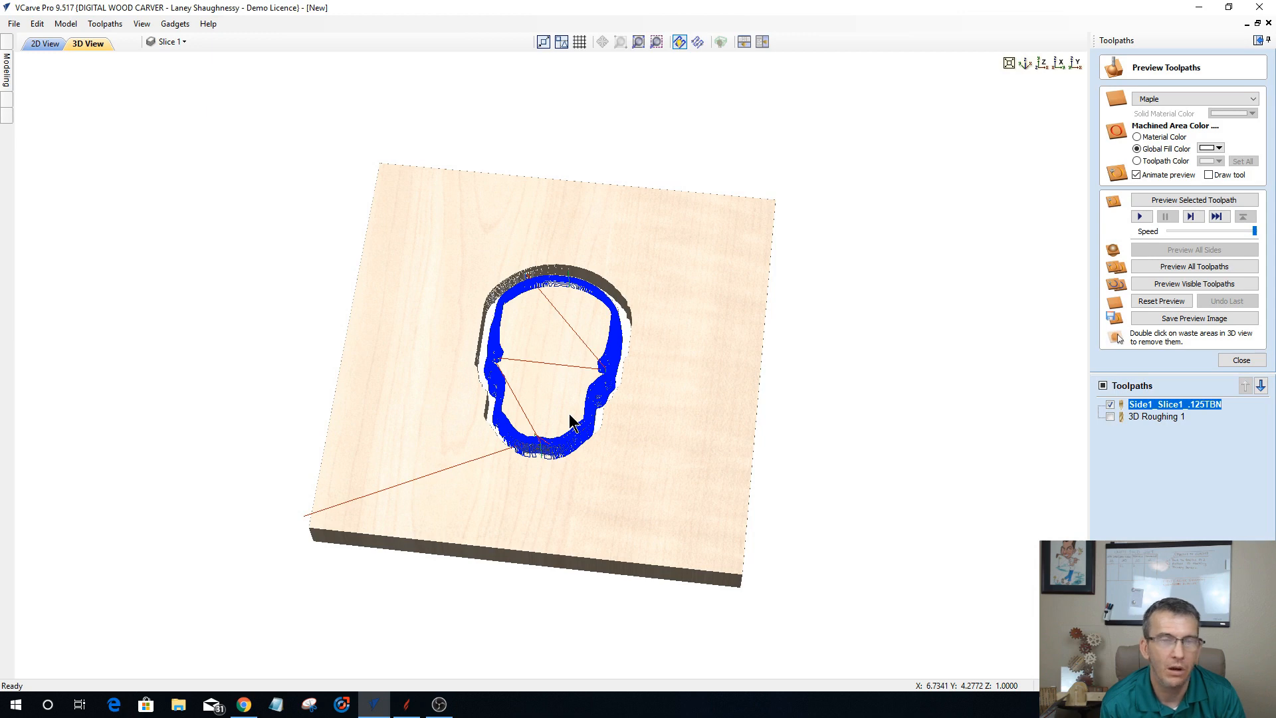
pyautogui.click(1157, 203)
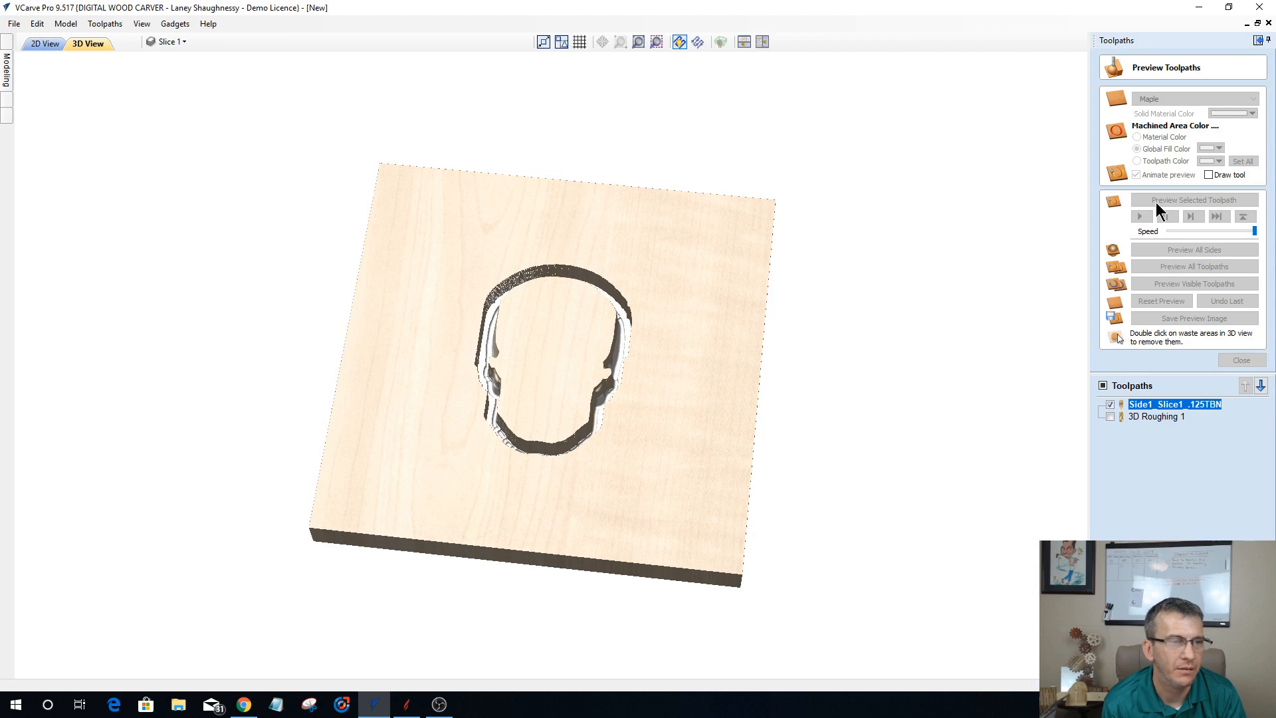
pyautogui.moveTo(664, 454); pyautogui.dragTo(599, 417)
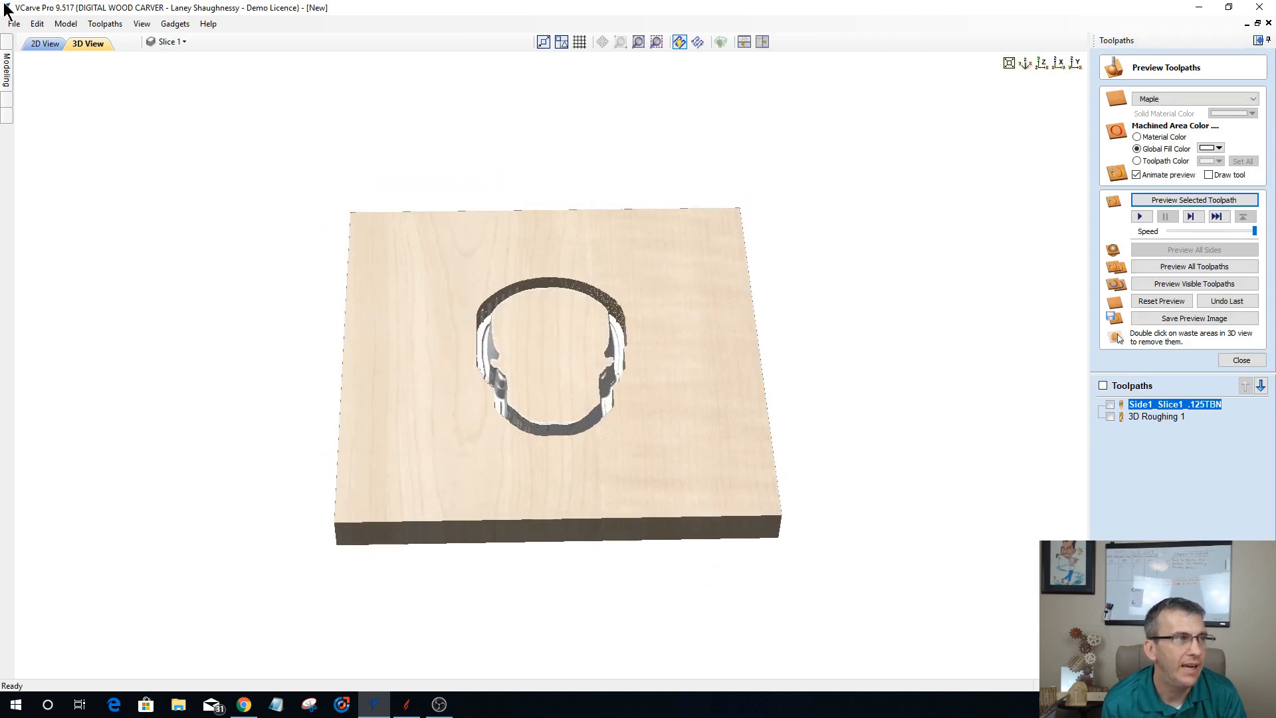
# Step: Hide the Slice 1 component and show the Slice 2 component of the upper slice set instead
pyautogui.click(7, 74)
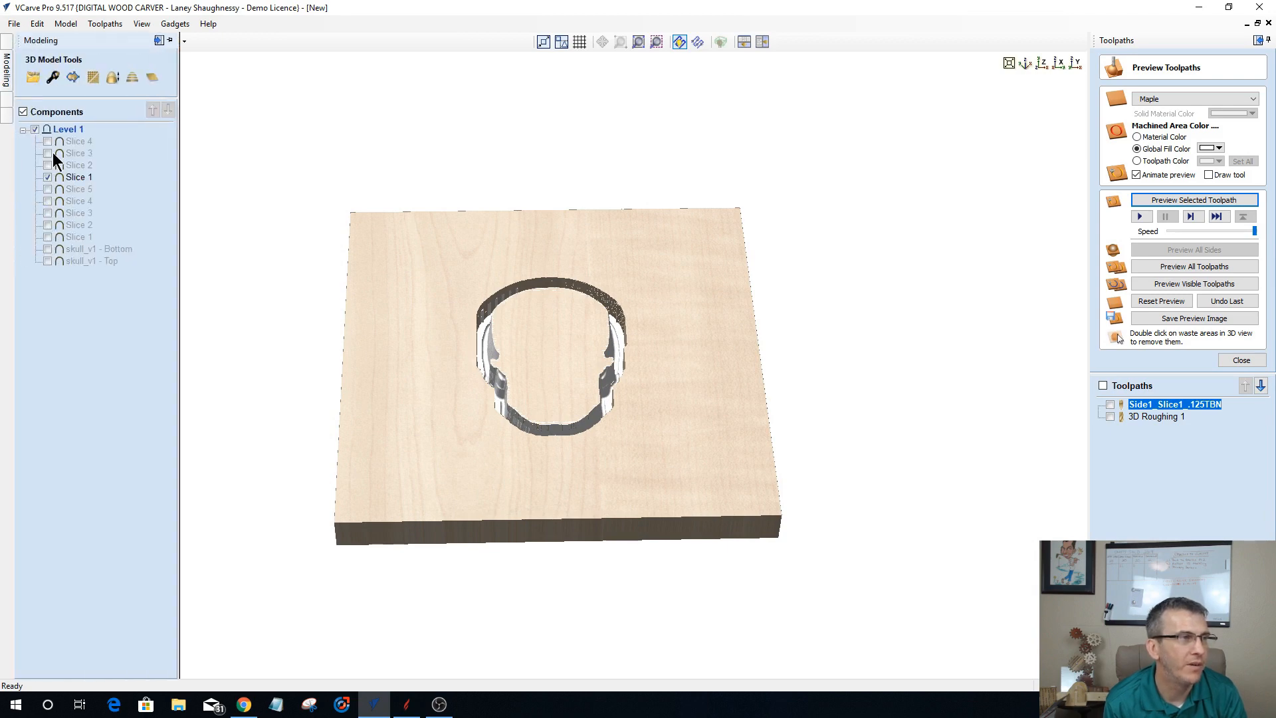
pyautogui.click(47, 177)
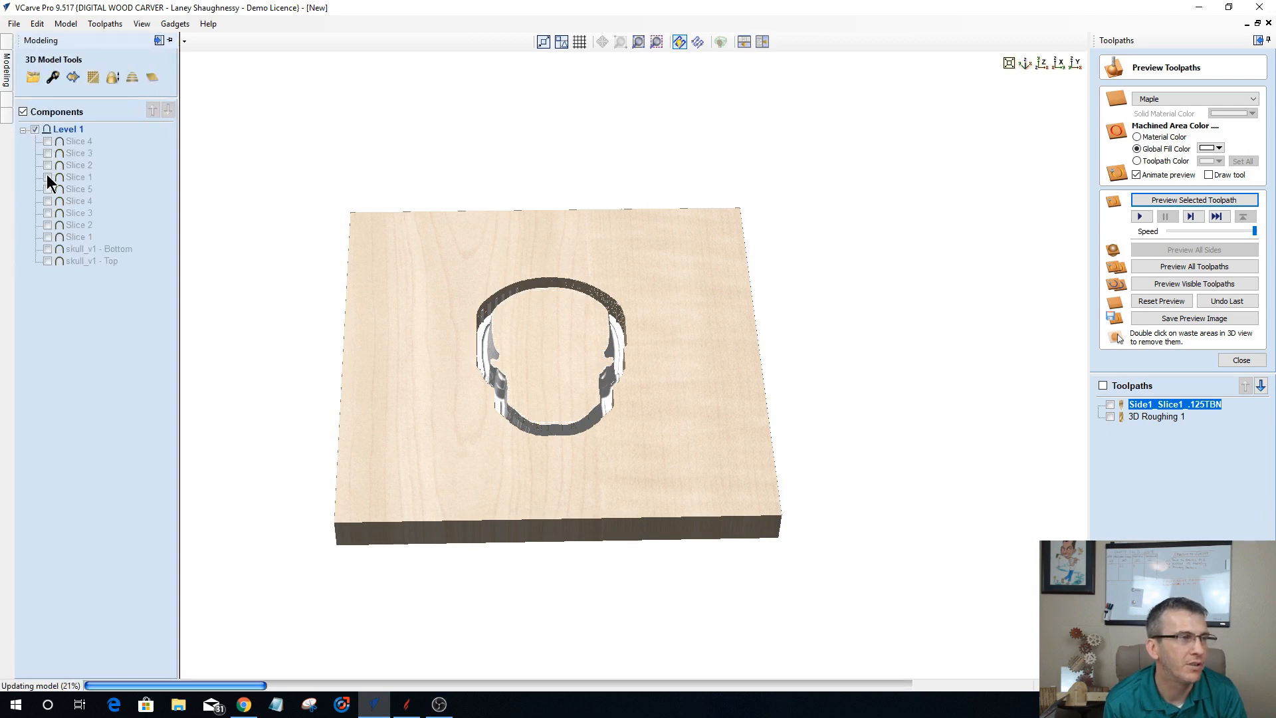
pyautogui.click(46, 164)
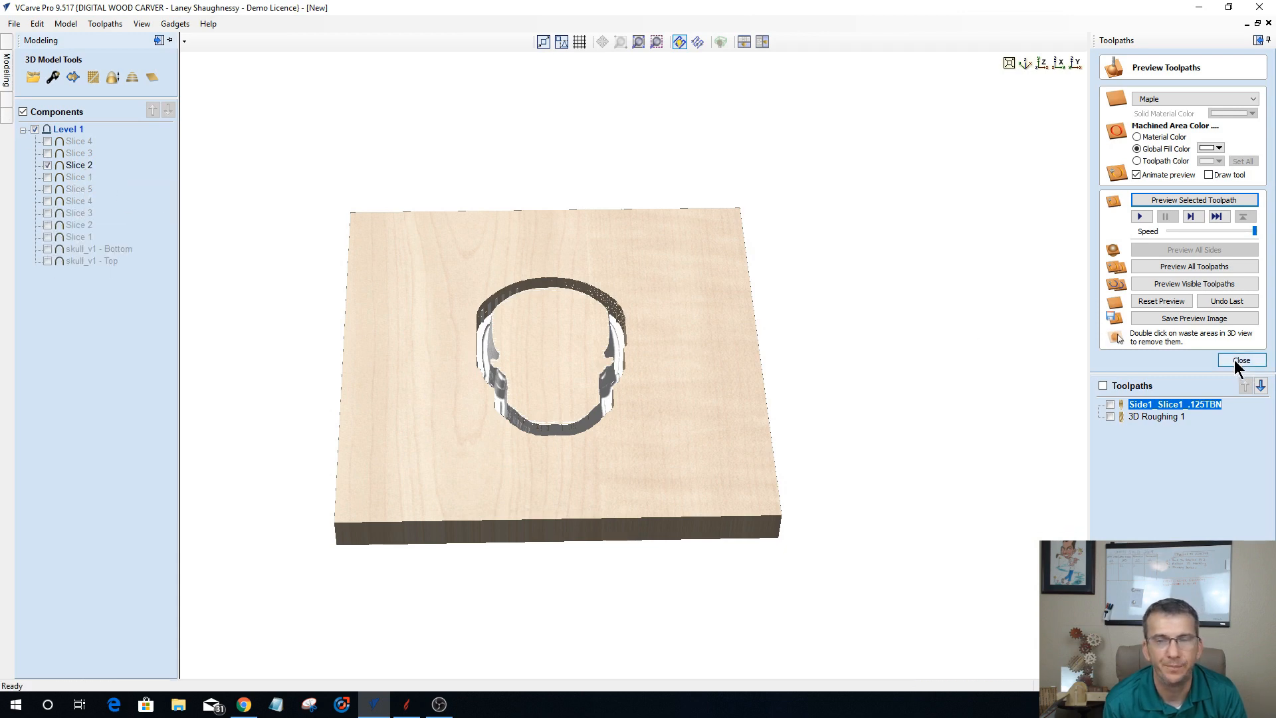
# Step: Rename the 3D Roughing 1 toolpath as Side1_Slice1_Rough_.25EM
pyautogui.rightClick(1143, 418)
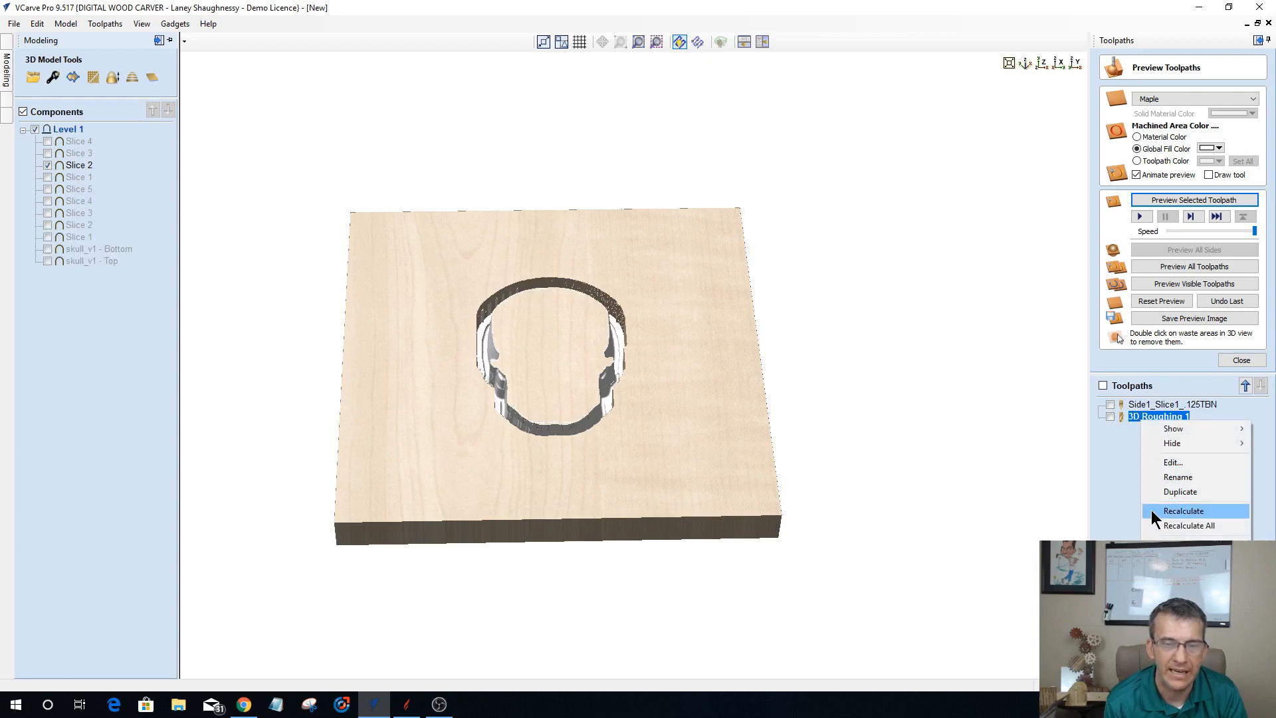
pyautogui.click(1155, 477)
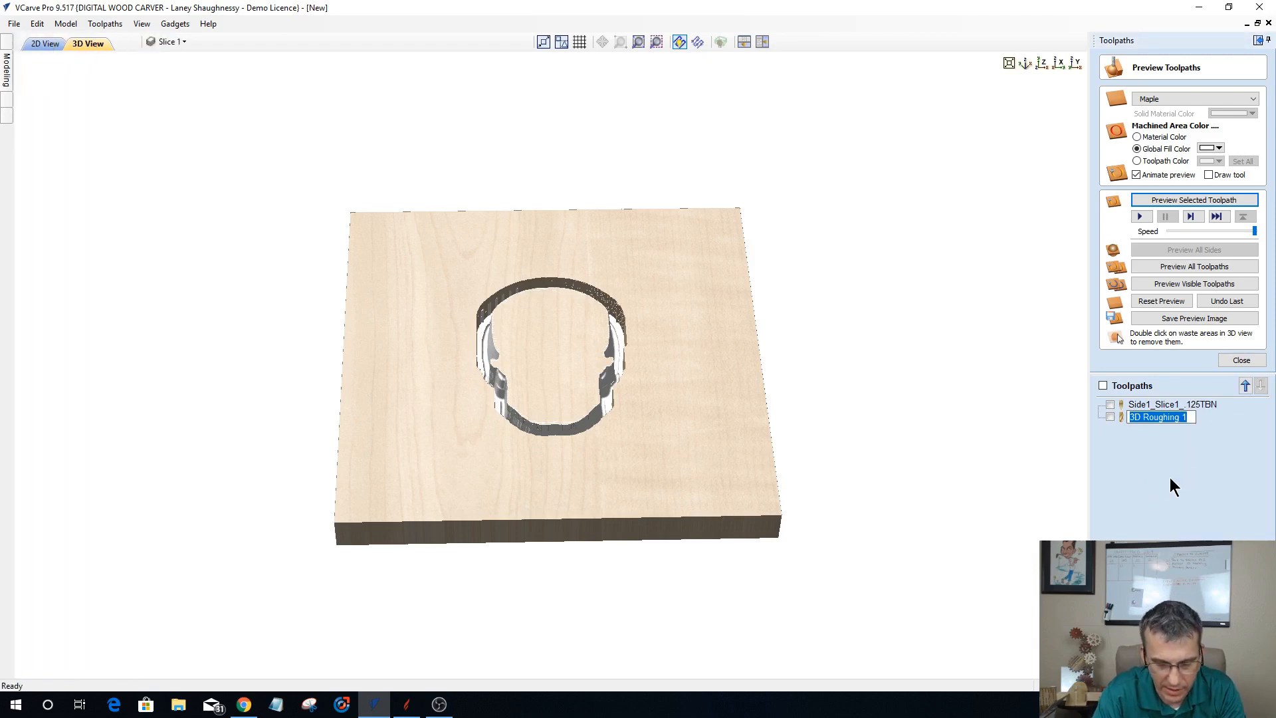
pyautogui.write('Side1')
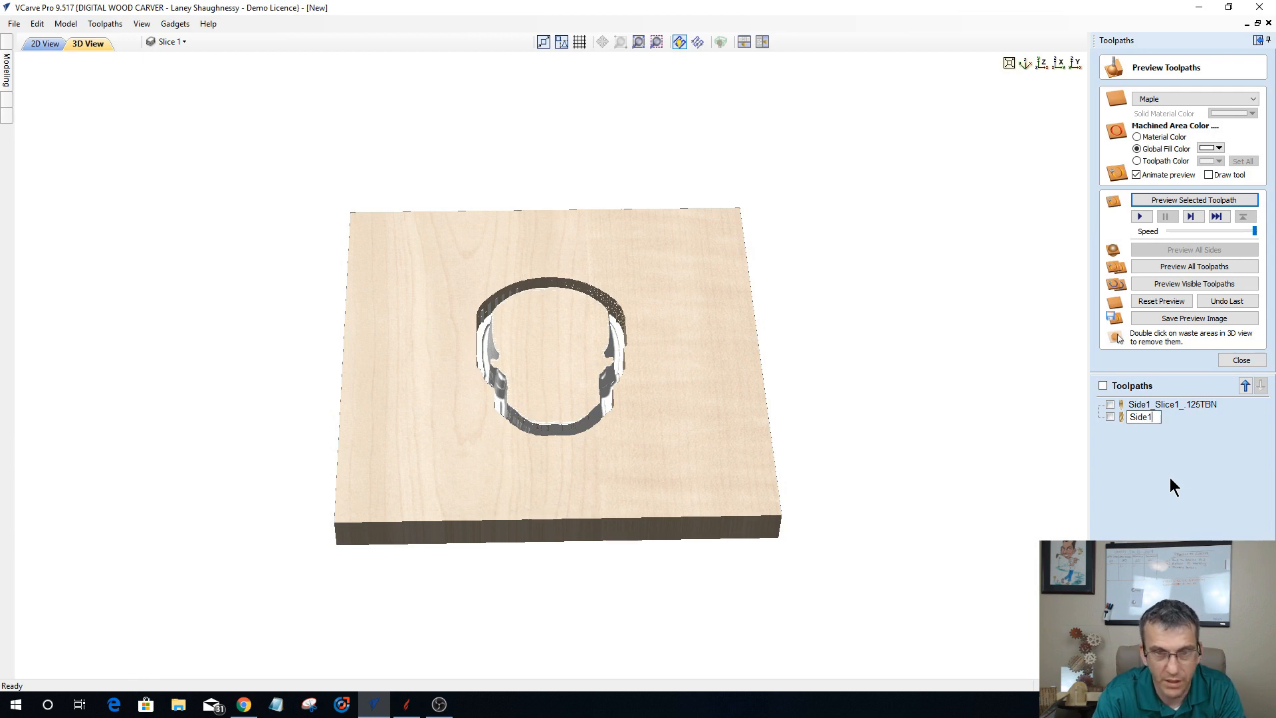
pyautogui.write('_Sli')
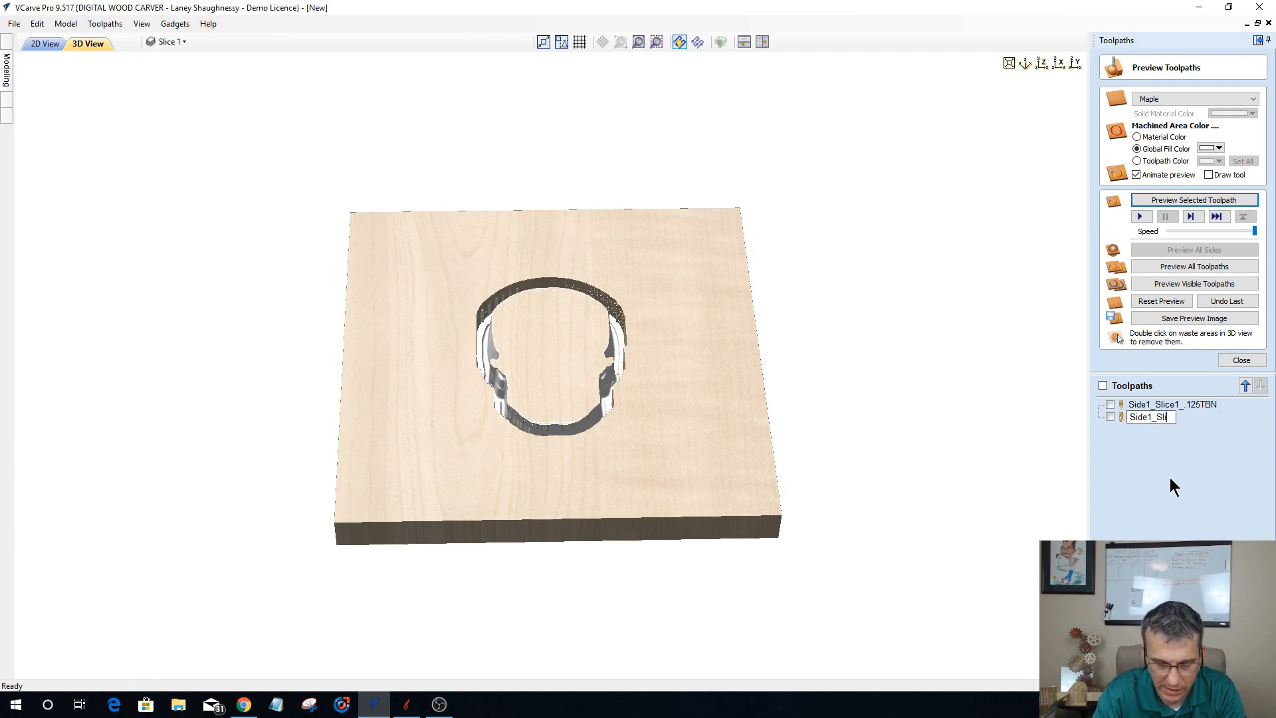
pyautogui.write('ce1_')
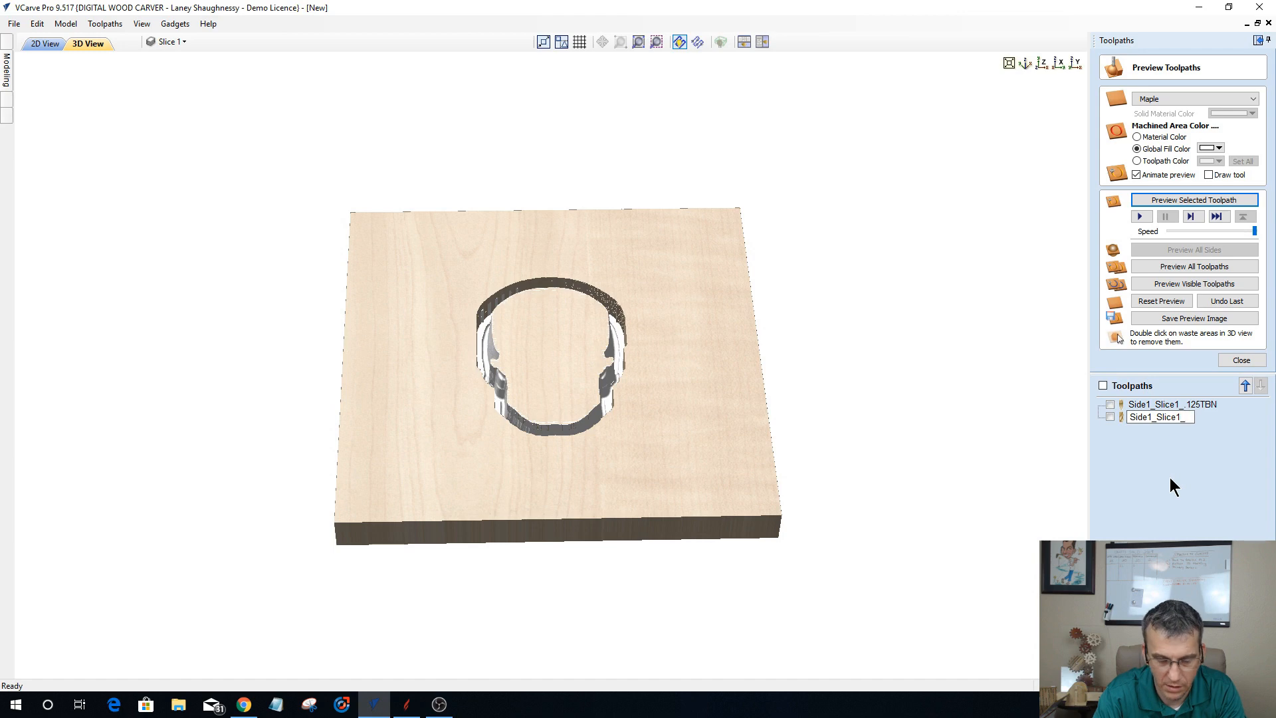
pyautogui.write('Rough')
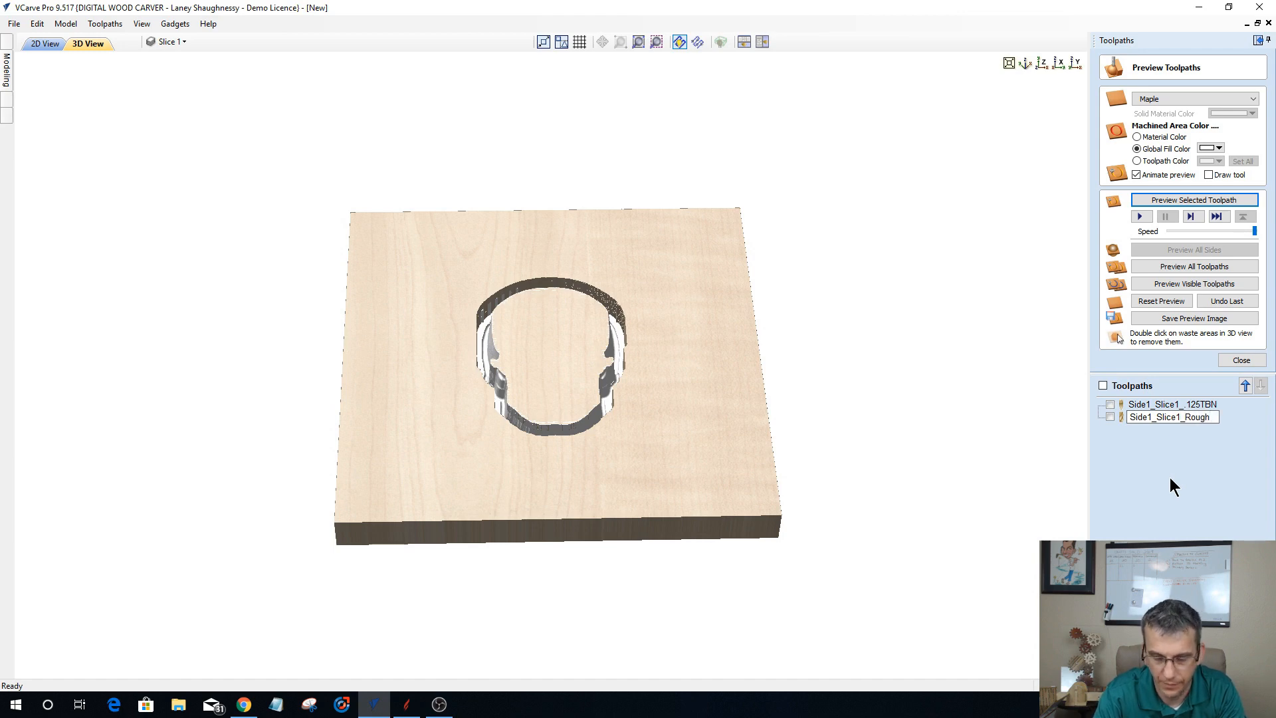
pyautogui.write('_.25E')
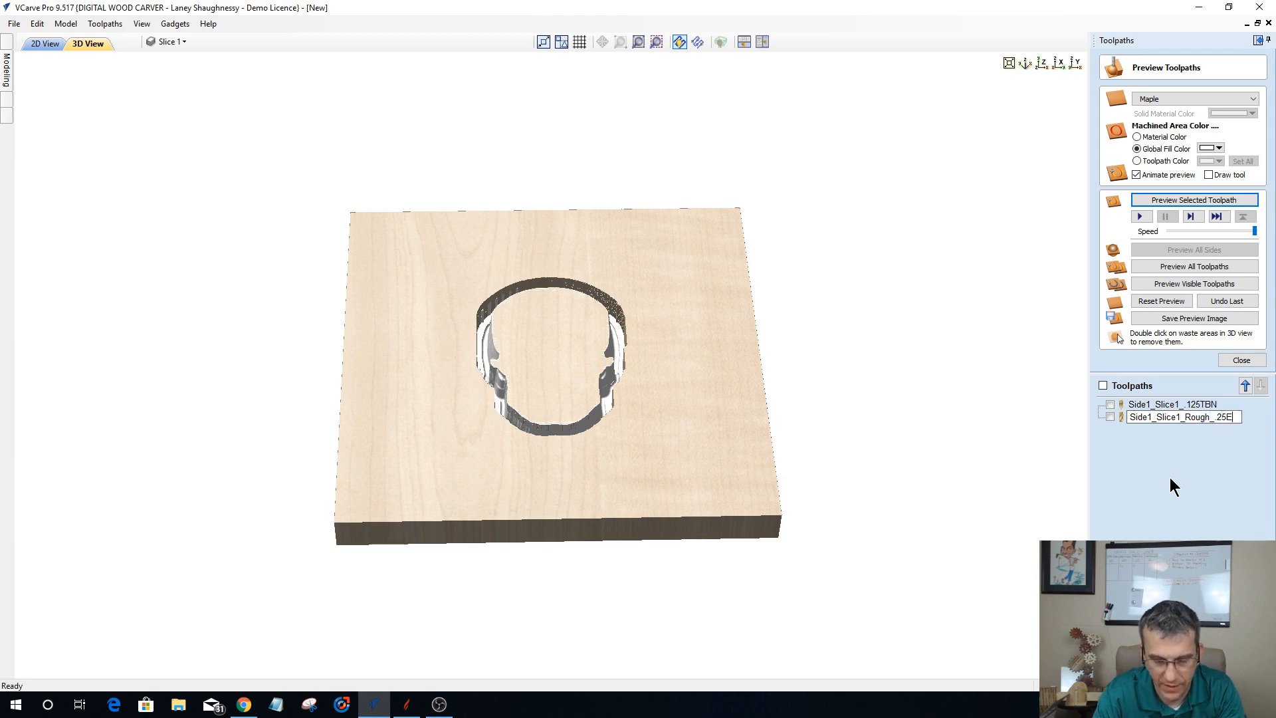
pyautogui.write('M')
pyautogui.press('Return')
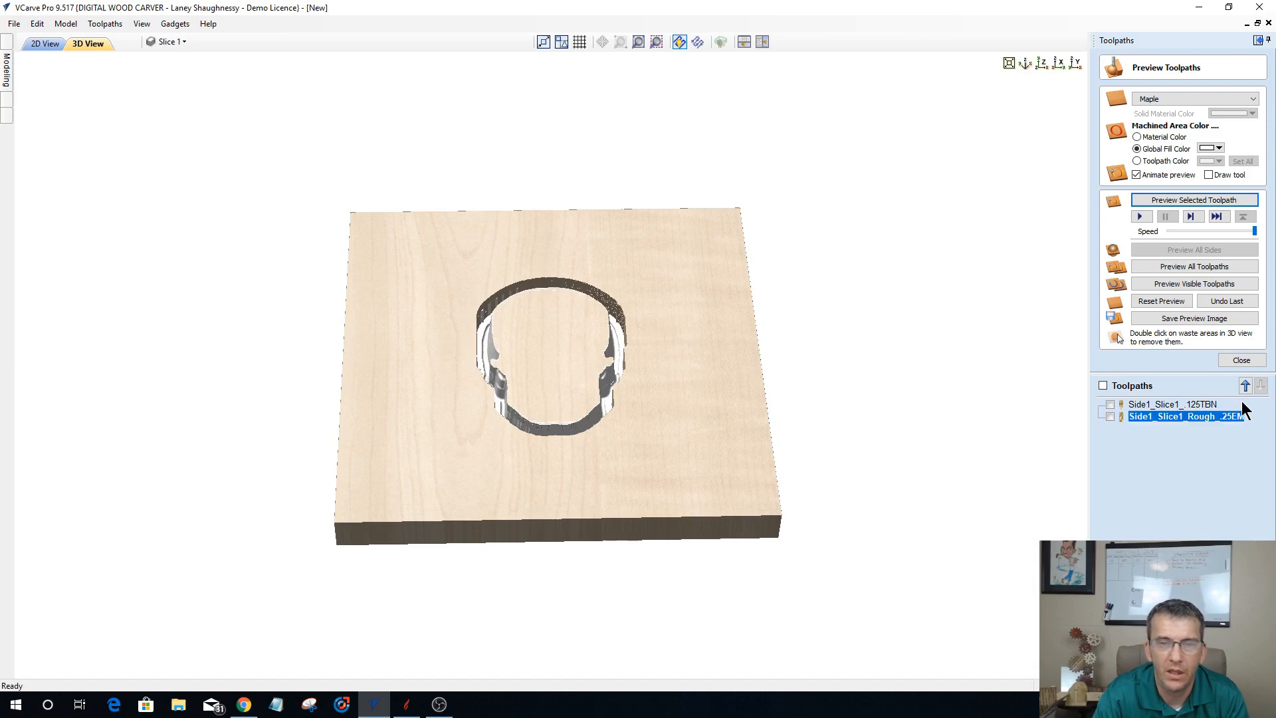
# Step: Move the Side1_Slice1_Rough_.25EM toolpath above the finishing toolpath in the machining order
pyautogui.click(1244, 386)
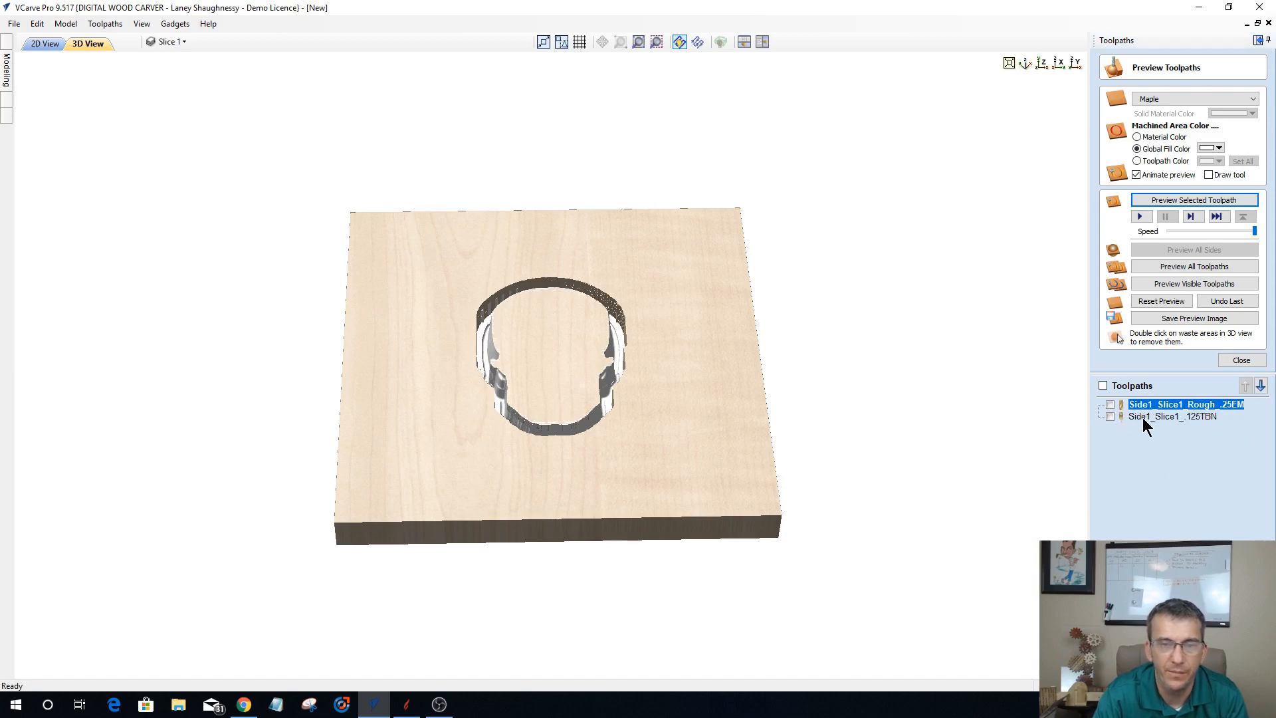
pyautogui.click(1157, 419)
pyautogui.click(1159, 406)
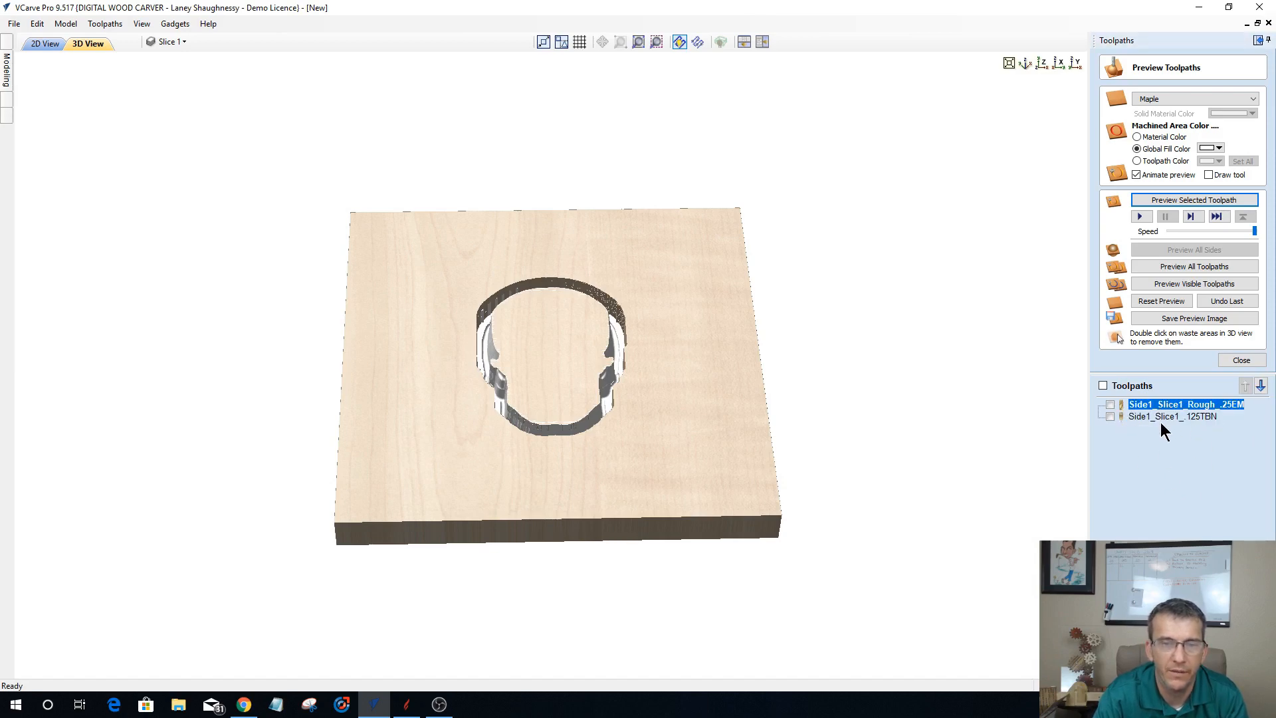
# Step: Rename the Slice 1 finishing toolpath as Side1_Slice1_Finish_.125TBN
pyautogui.click(1160, 416)
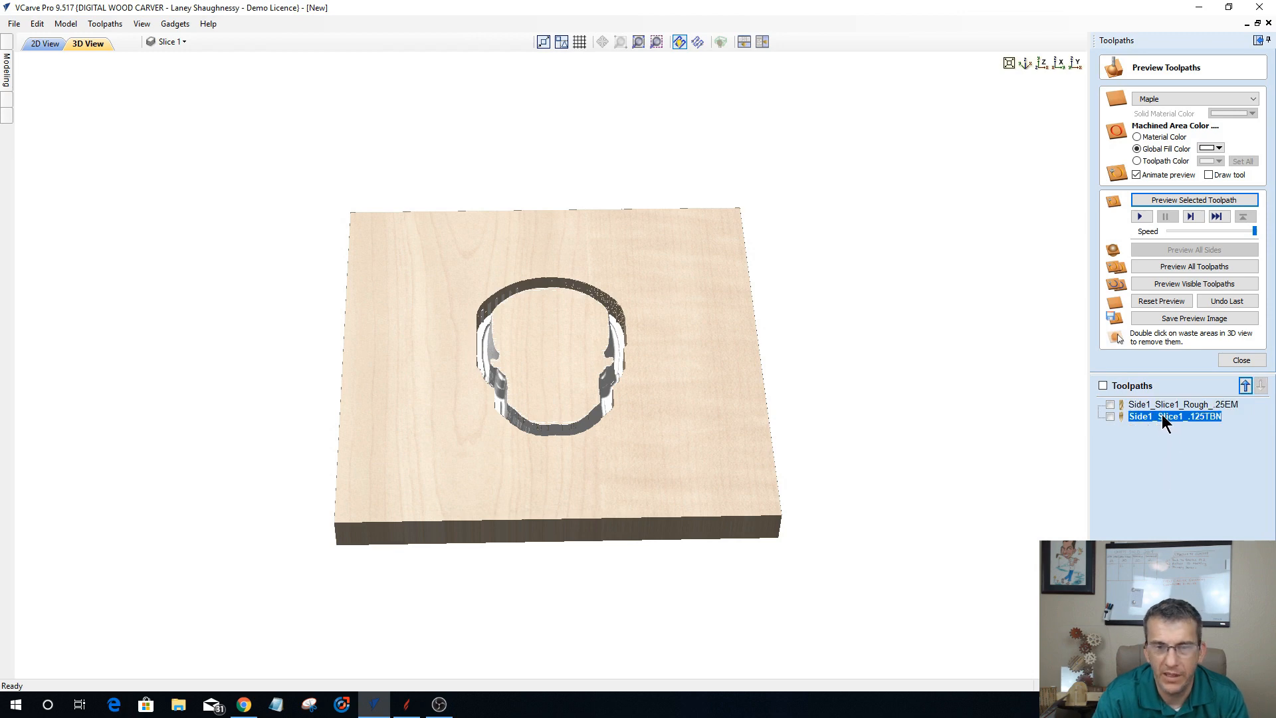
pyautogui.rightClick(1162, 423)
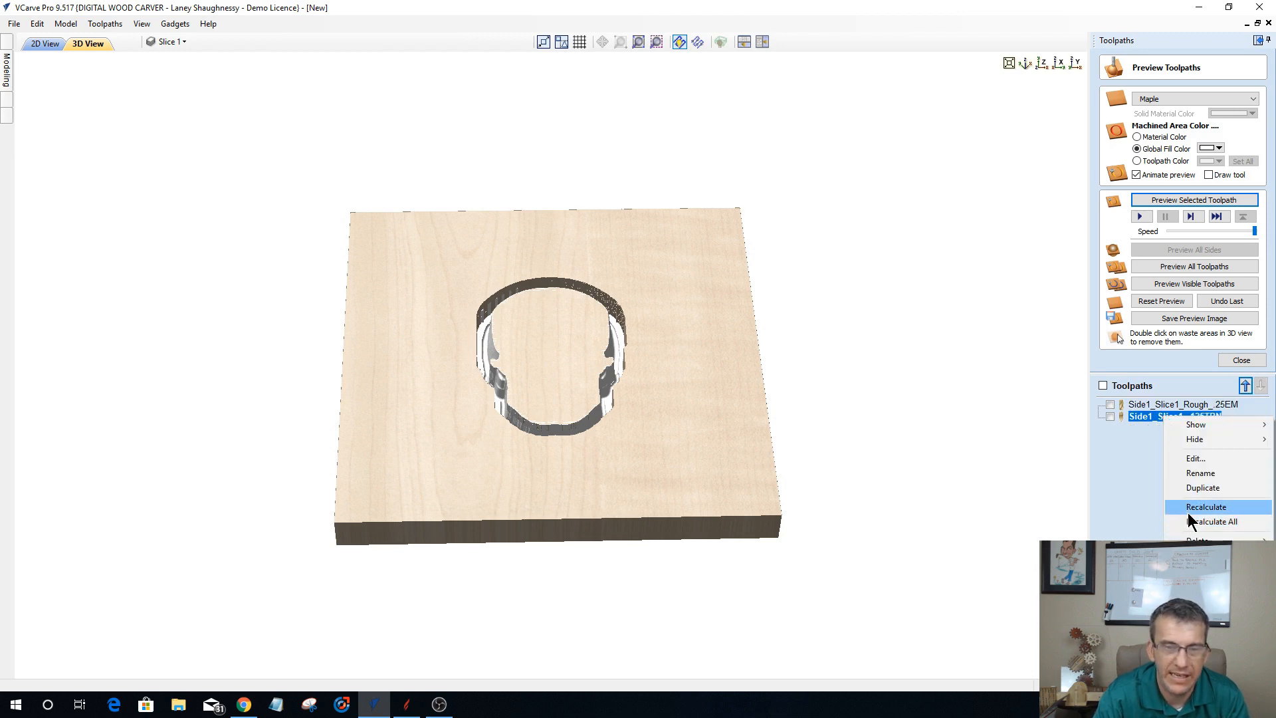
pyautogui.click(1198, 473)
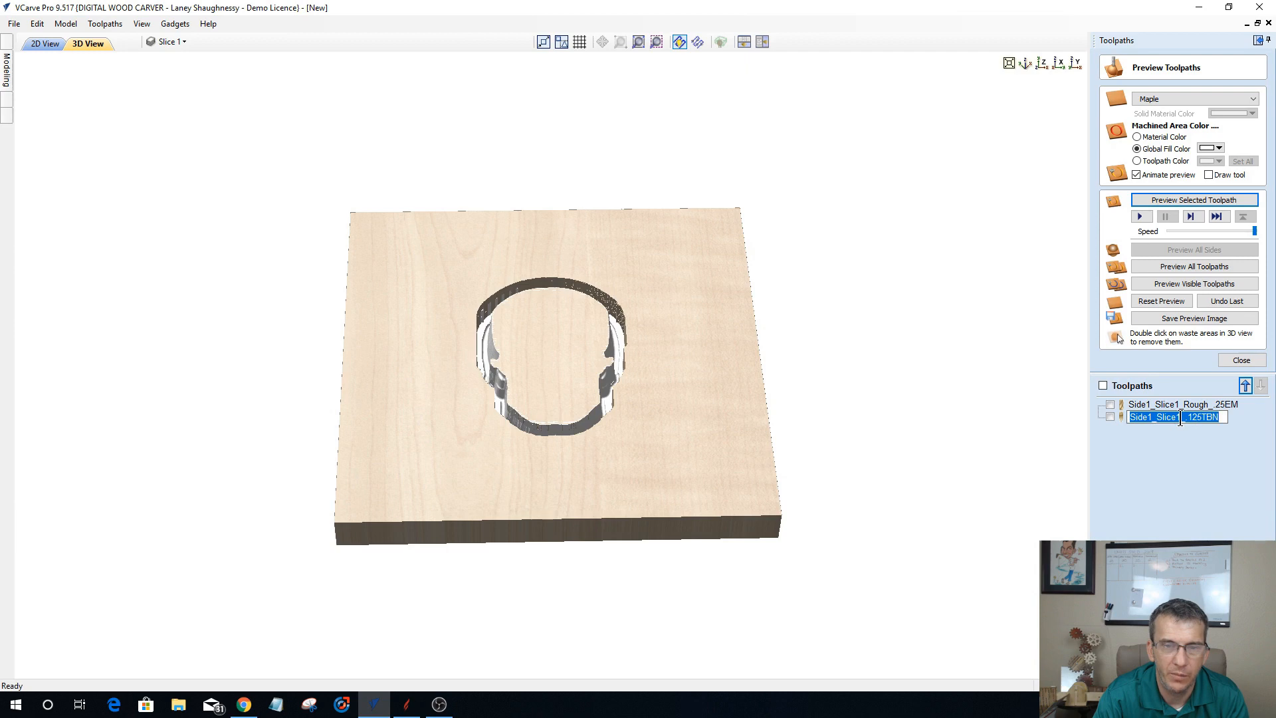
pyautogui.click(1186, 418)
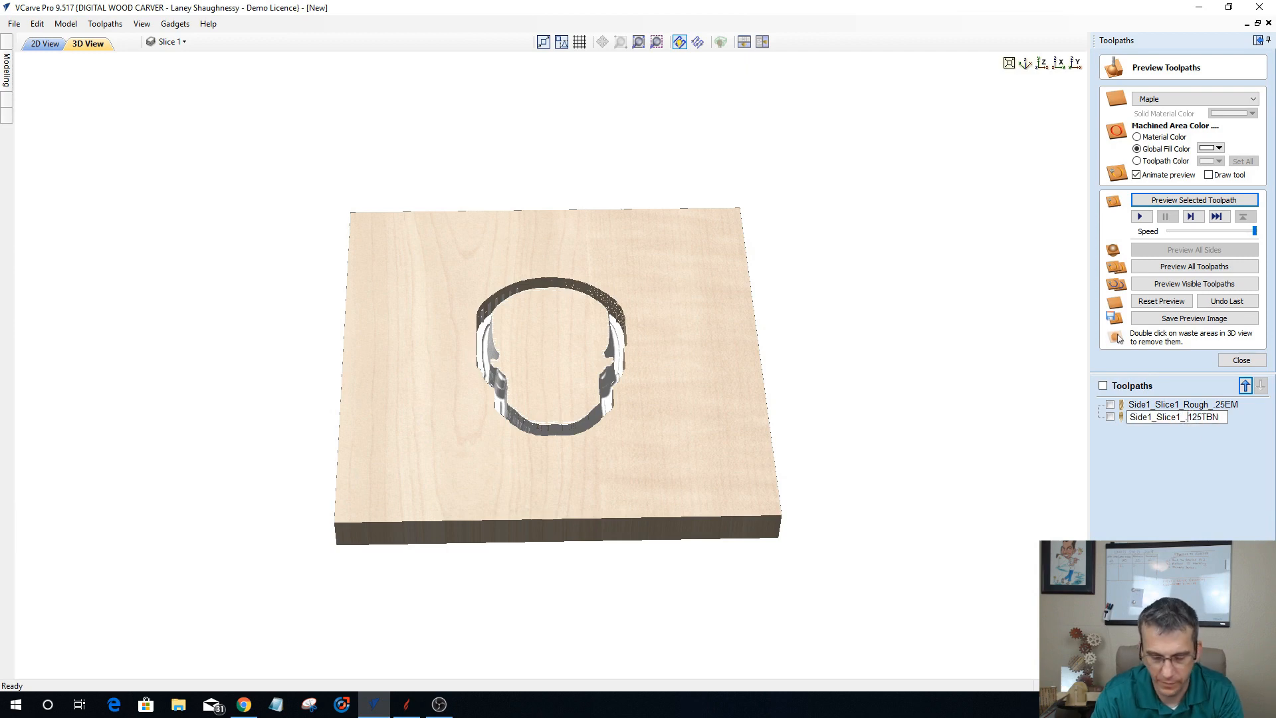
pyautogui.press('BackSpace')
pyautogui.write('Finish')
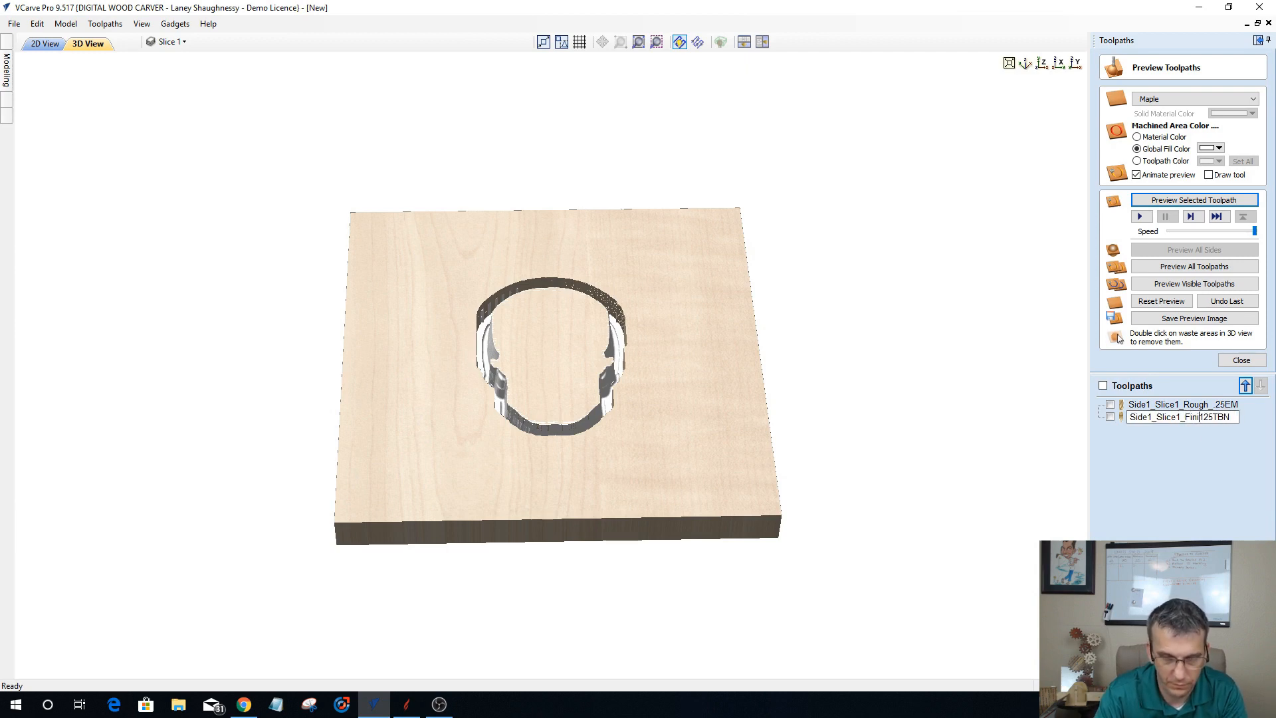
pyautogui.write('_')
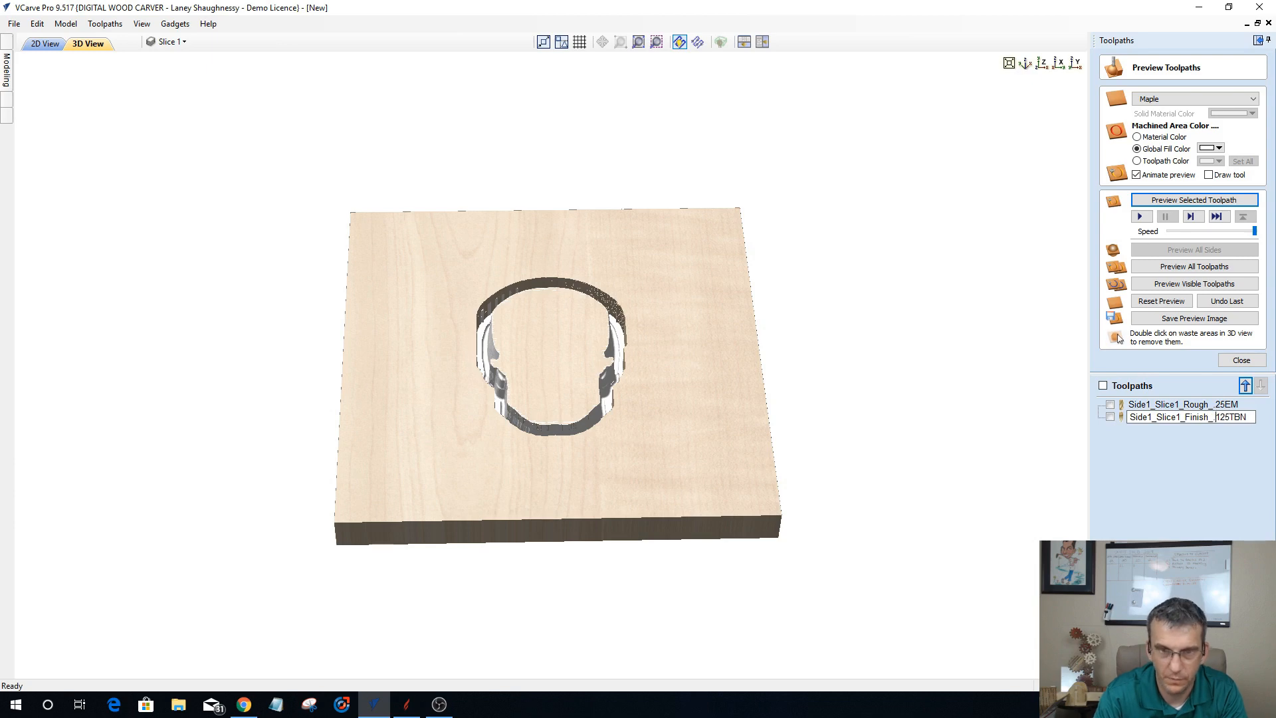
pyautogui.press('Return')
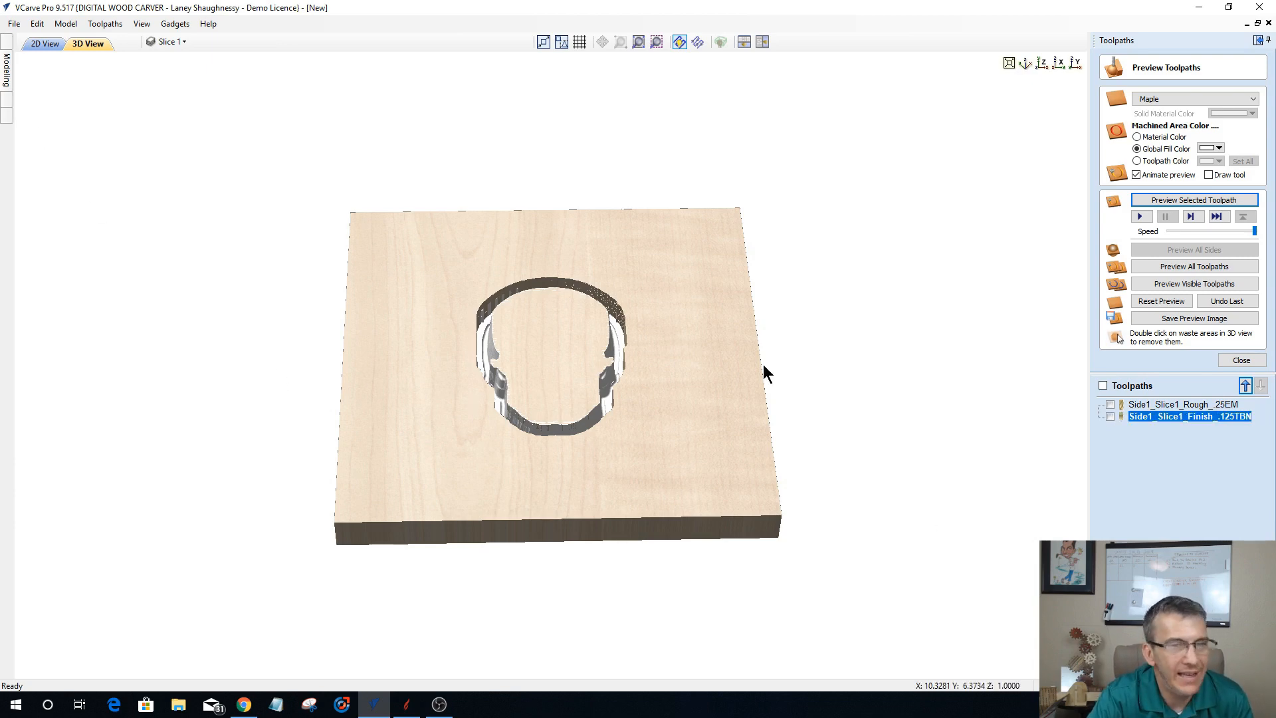
# Step: Calculate a 3D roughing toolpath for Slice 2 with the 0.25 inch end mill, selected vector boundary, 0.27 inch offset and Raster Y
pyautogui.click(1239, 363)
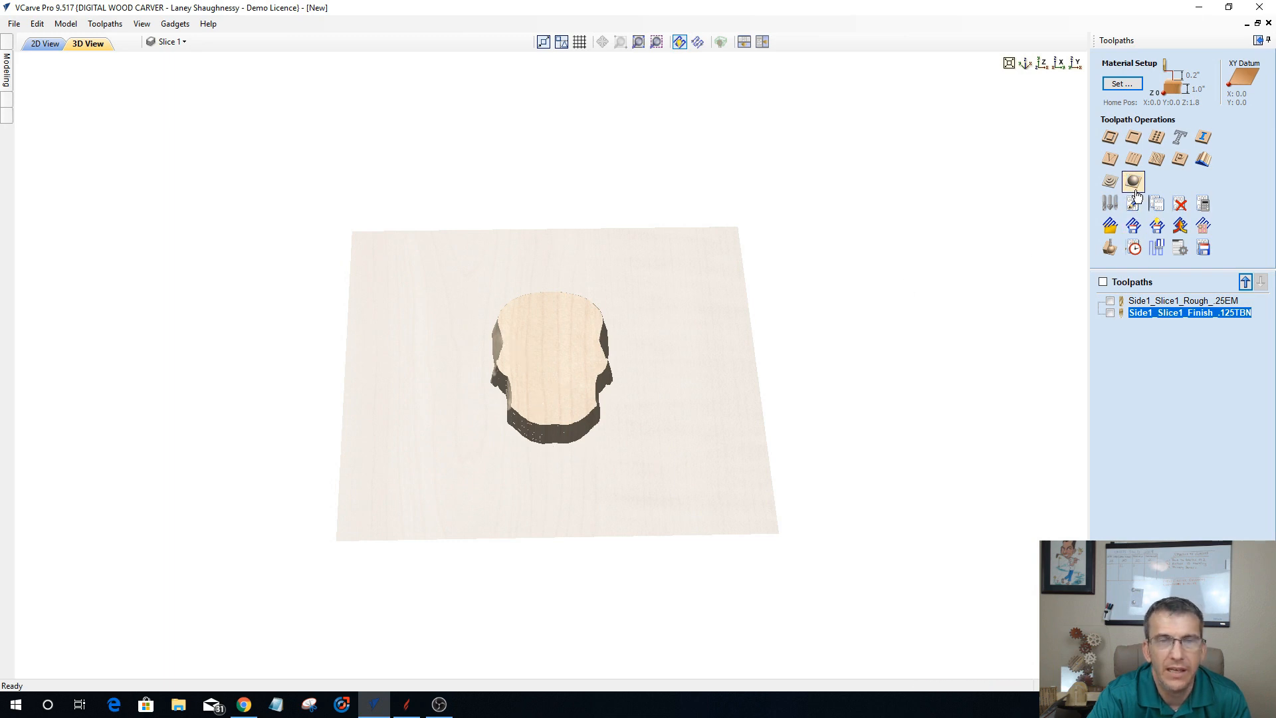
pyautogui.click(1107, 183)
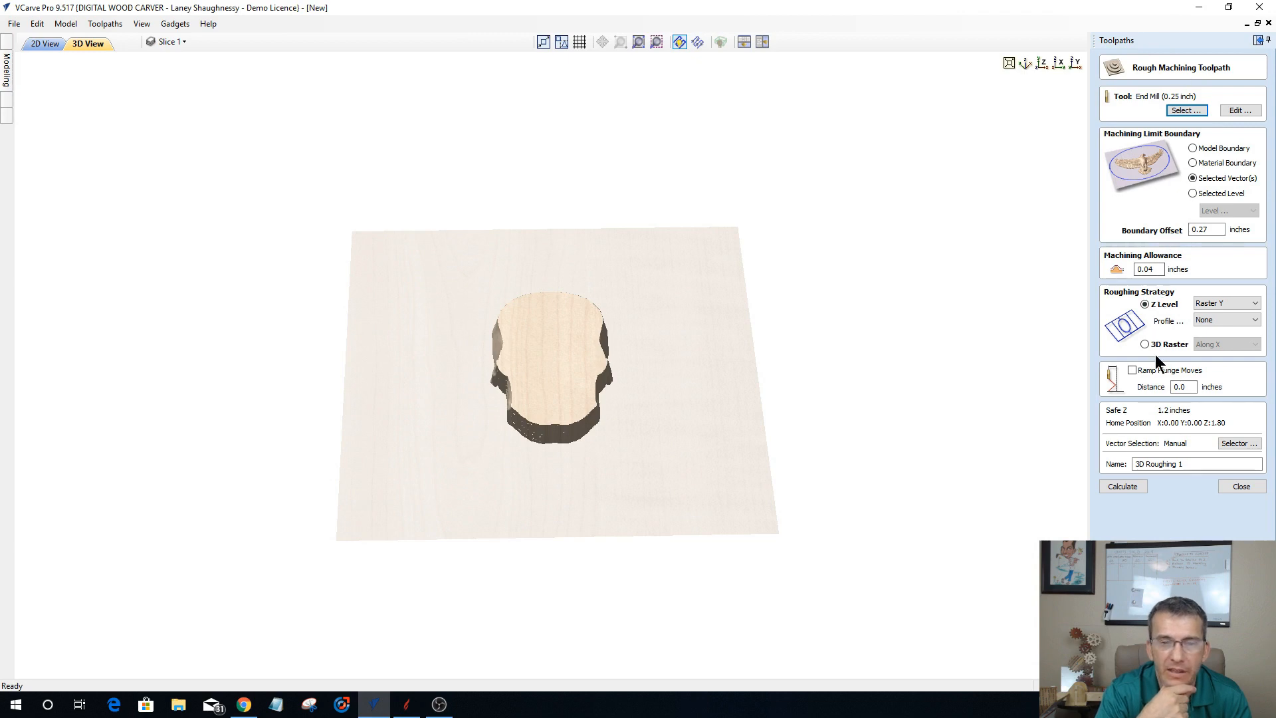
pyautogui.click(1130, 487)
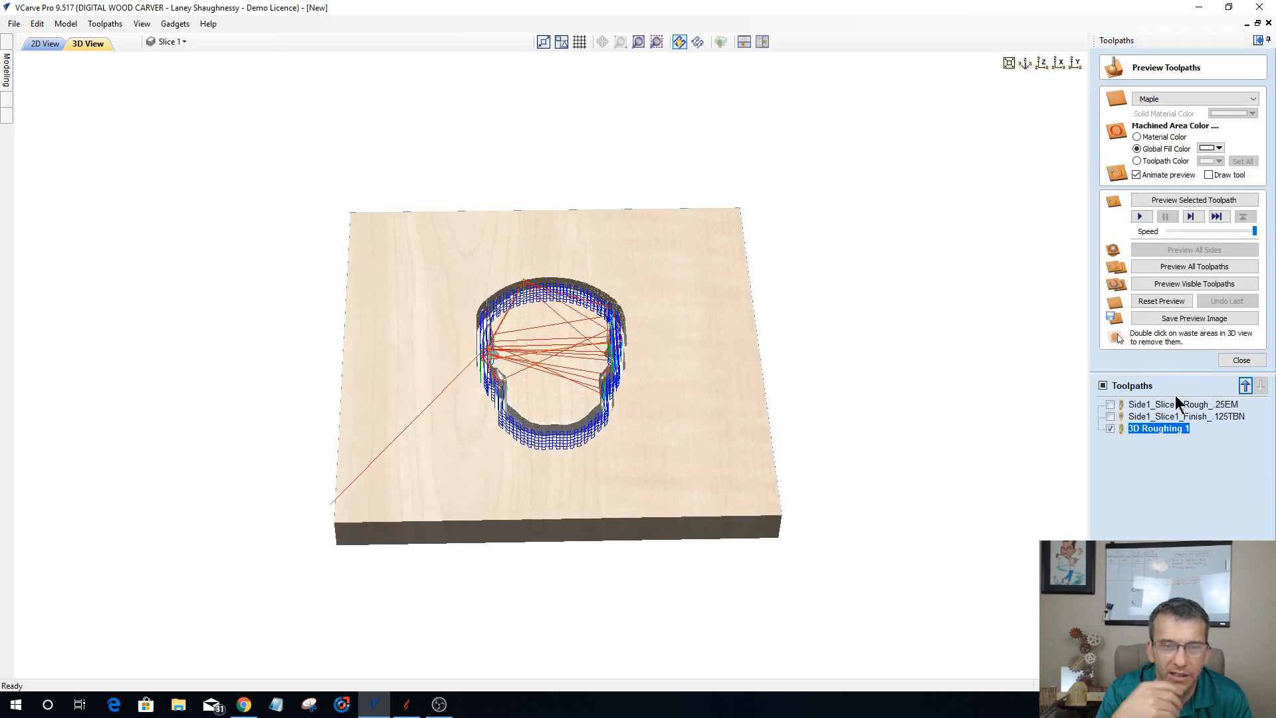
# Step: Rename the 3D Roughing 1 toolpath as Side1_Slice2_Rough_.25EM
pyautogui.rightClick(1149, 429)
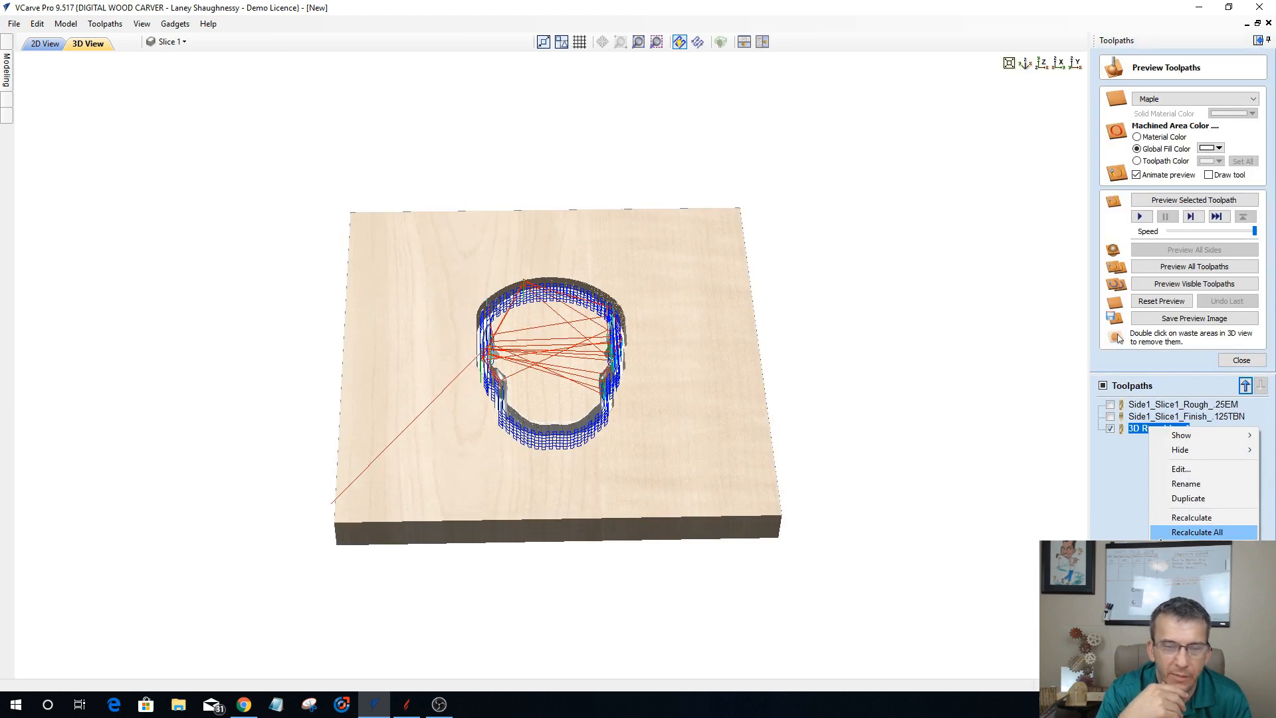
pyautogui.click(1173, 484)
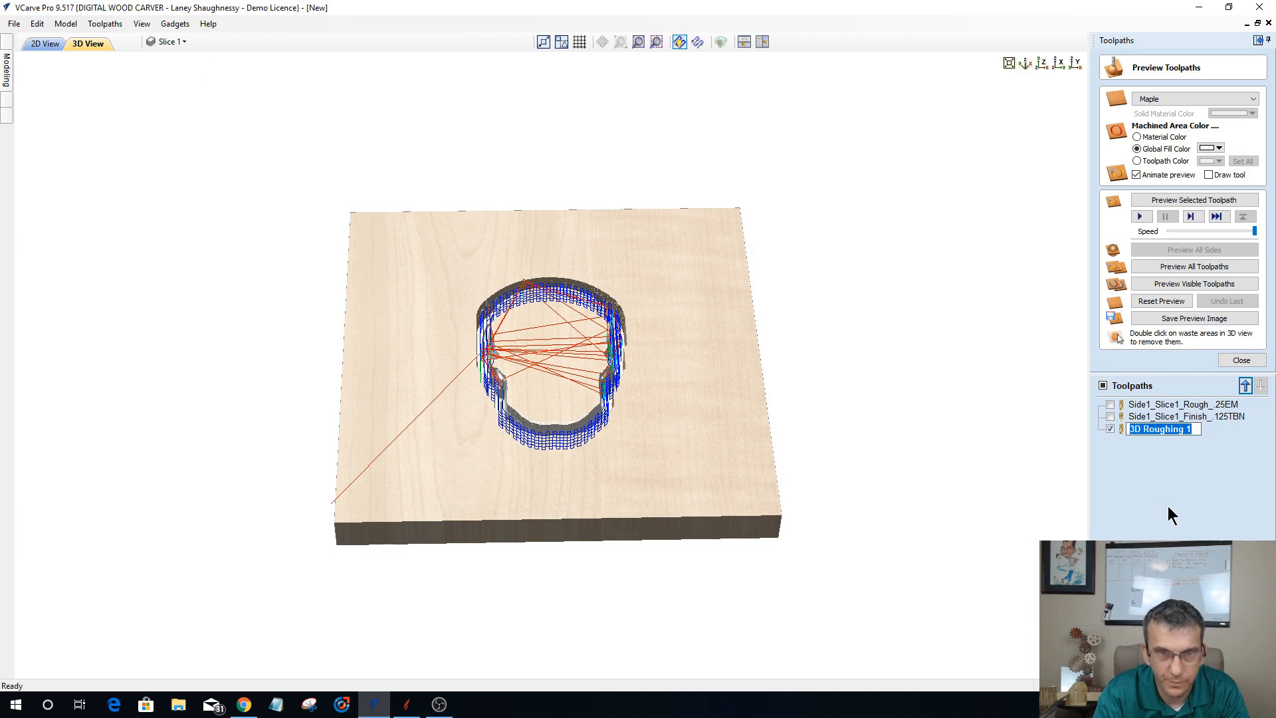
pyautogui.write('Side1_')
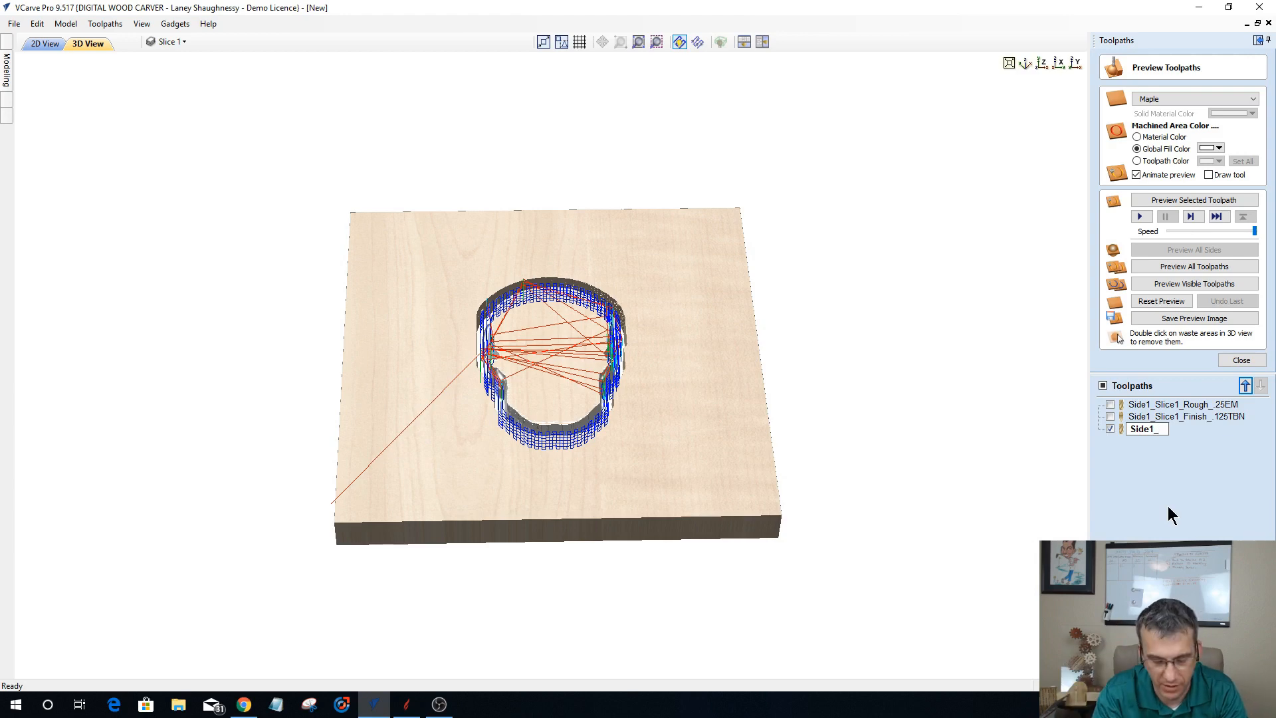
pyautogui.write('Slice')
pyautogui.write('1_R')
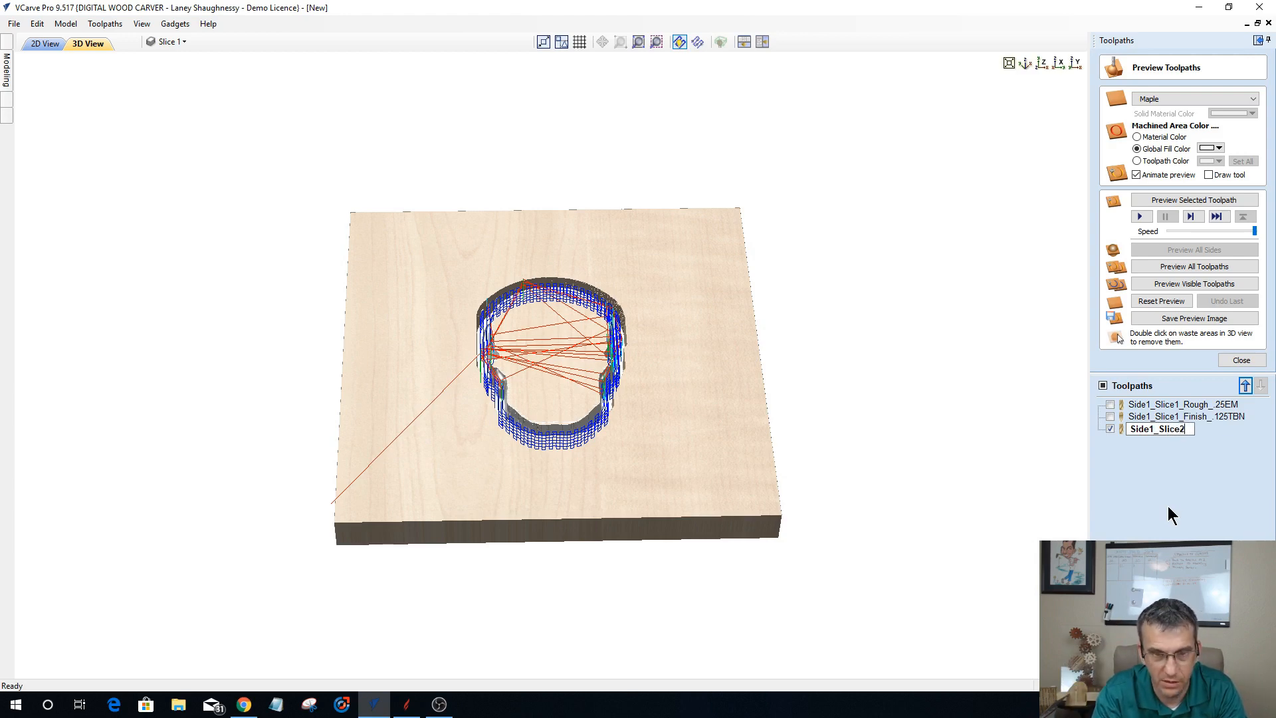
pyautogui.write('ou')
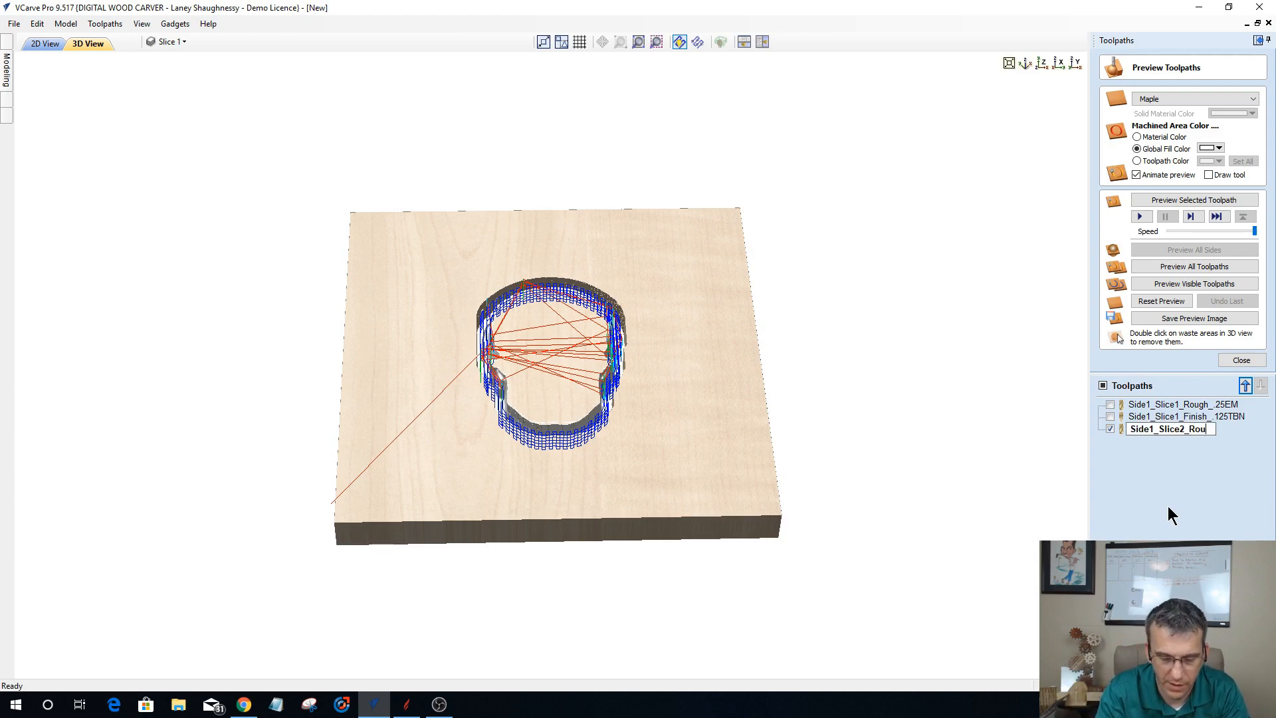
pyautogui.write('gh_.1')
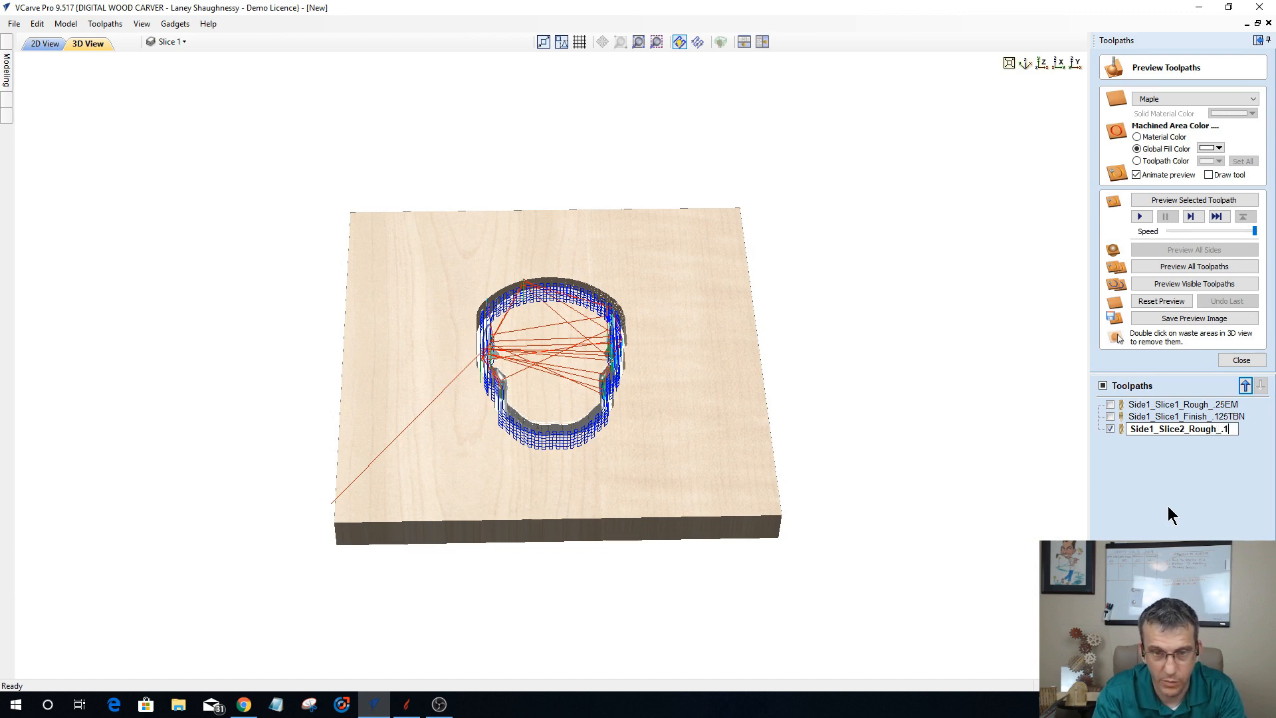
pyautogui.press('BackSpace')
pyautogui.write('25E')
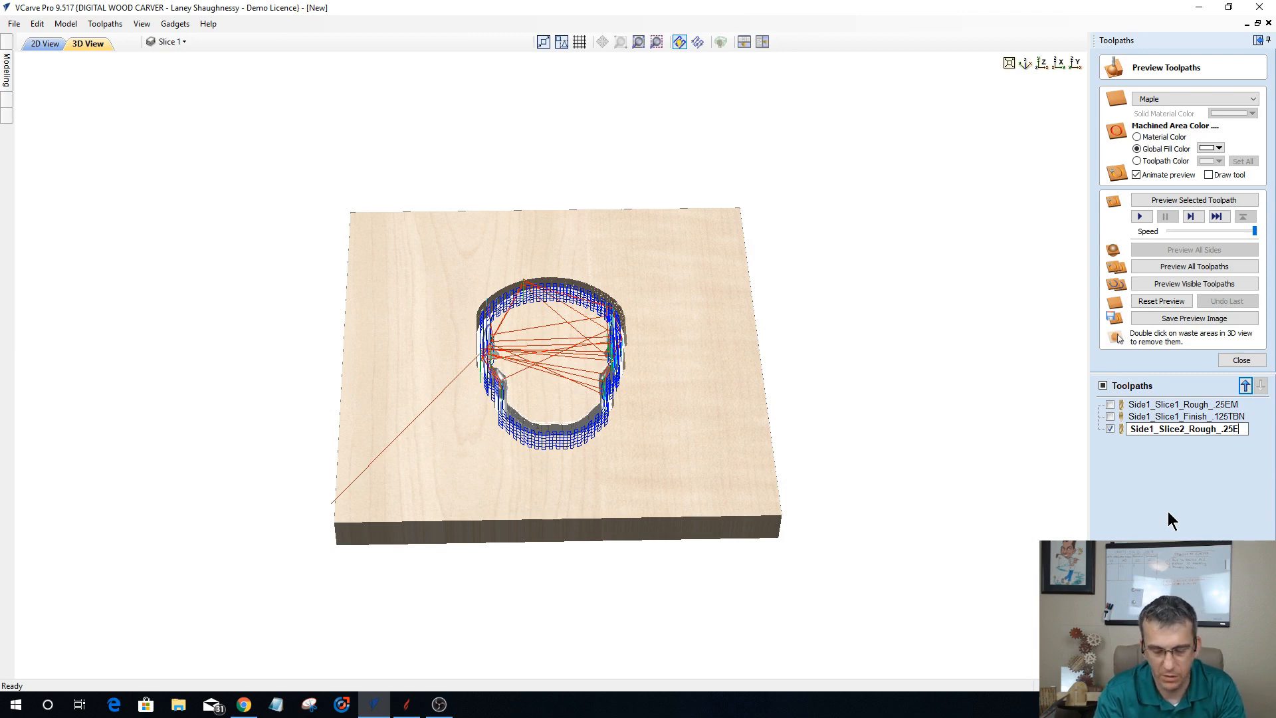
pyautogui.write('M')
pyautogui.press('Return')
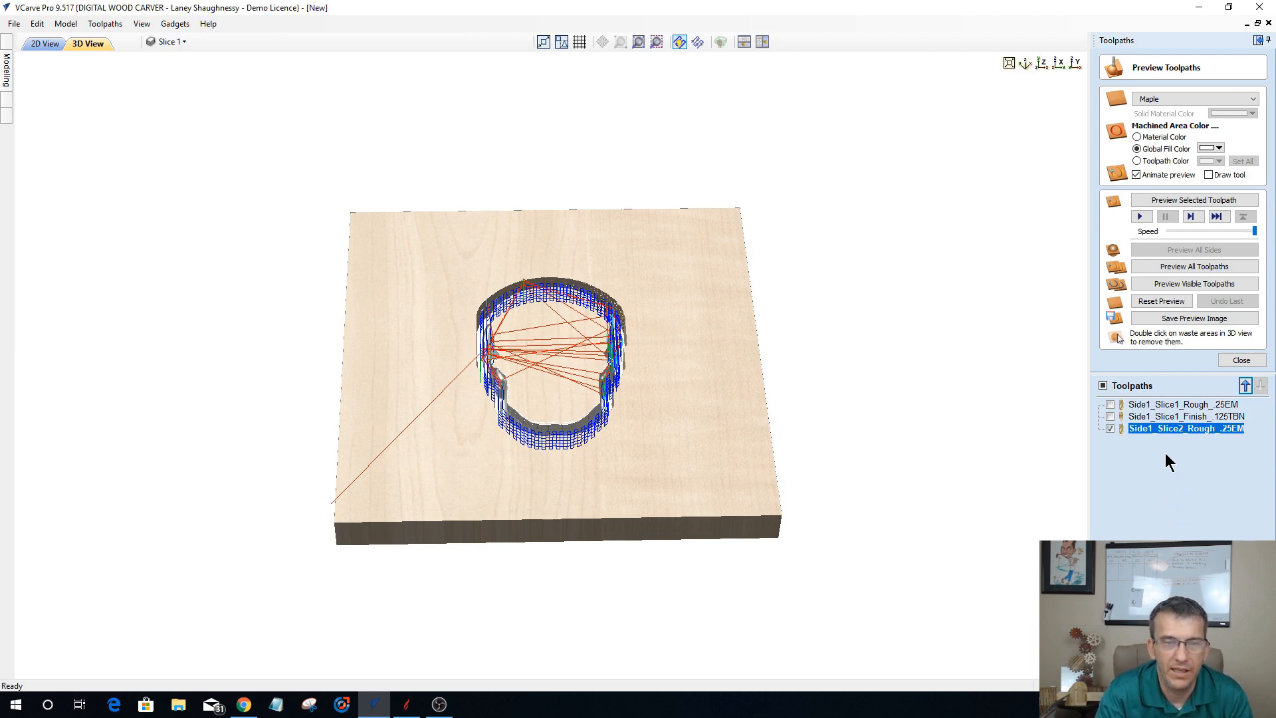
# Step: Calculate a raster finishing toolpath for Slice 2 with the tapered ball nose and 0.127 inch boundary offset, named Side1_Slice2_Finish_.125BN
pyautogui.click(1240, 361)
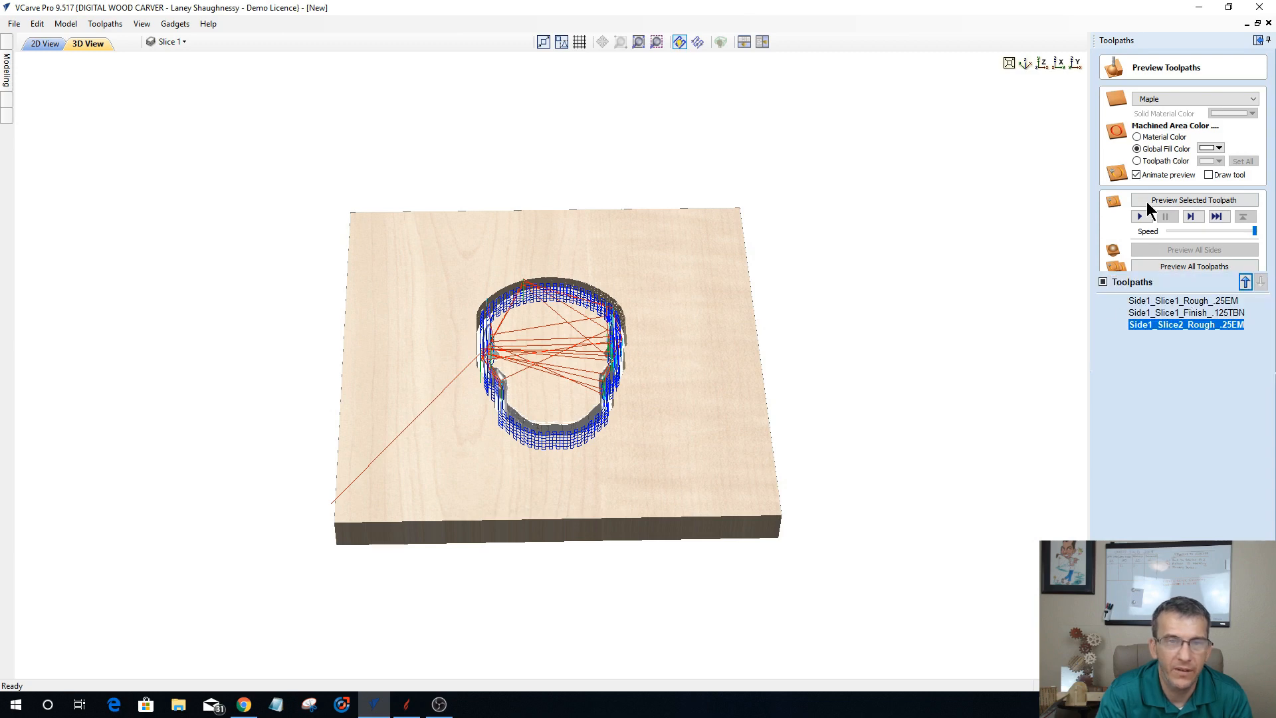
pyautogui.click(1133, 183)
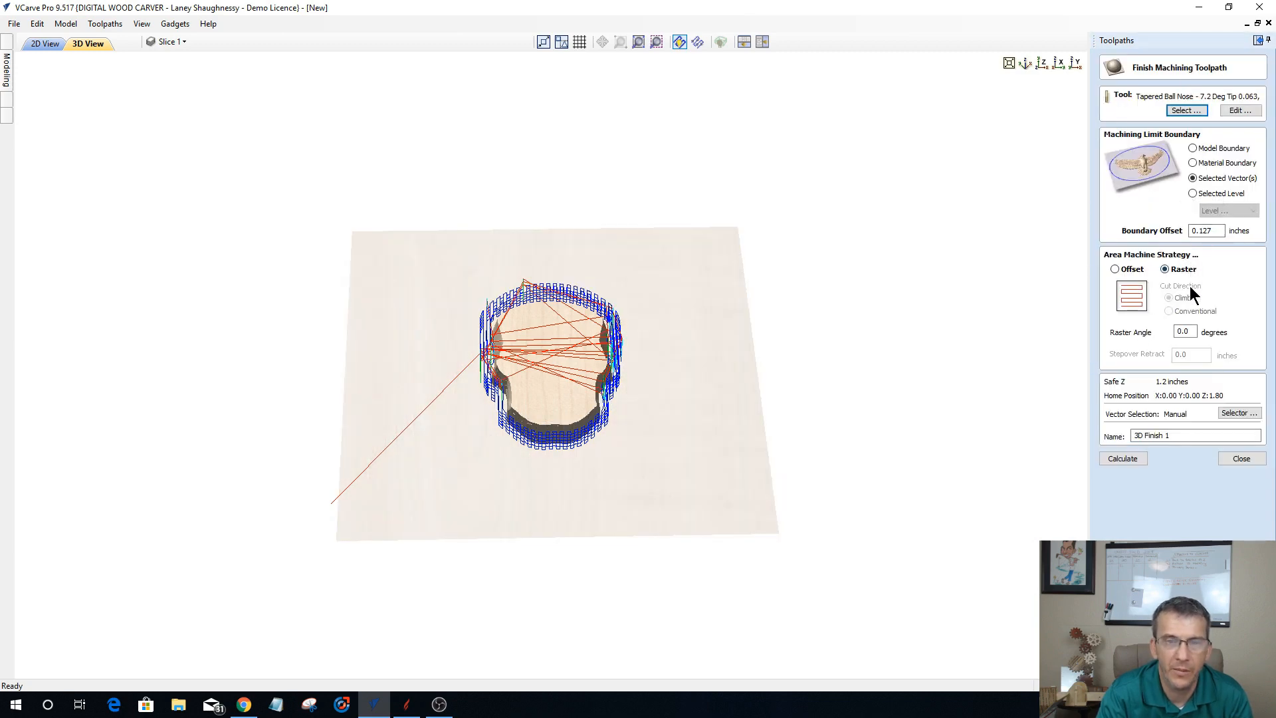
pyautogui.moveTo(1175, 434); pyautogui.dragTo(1128, 436)
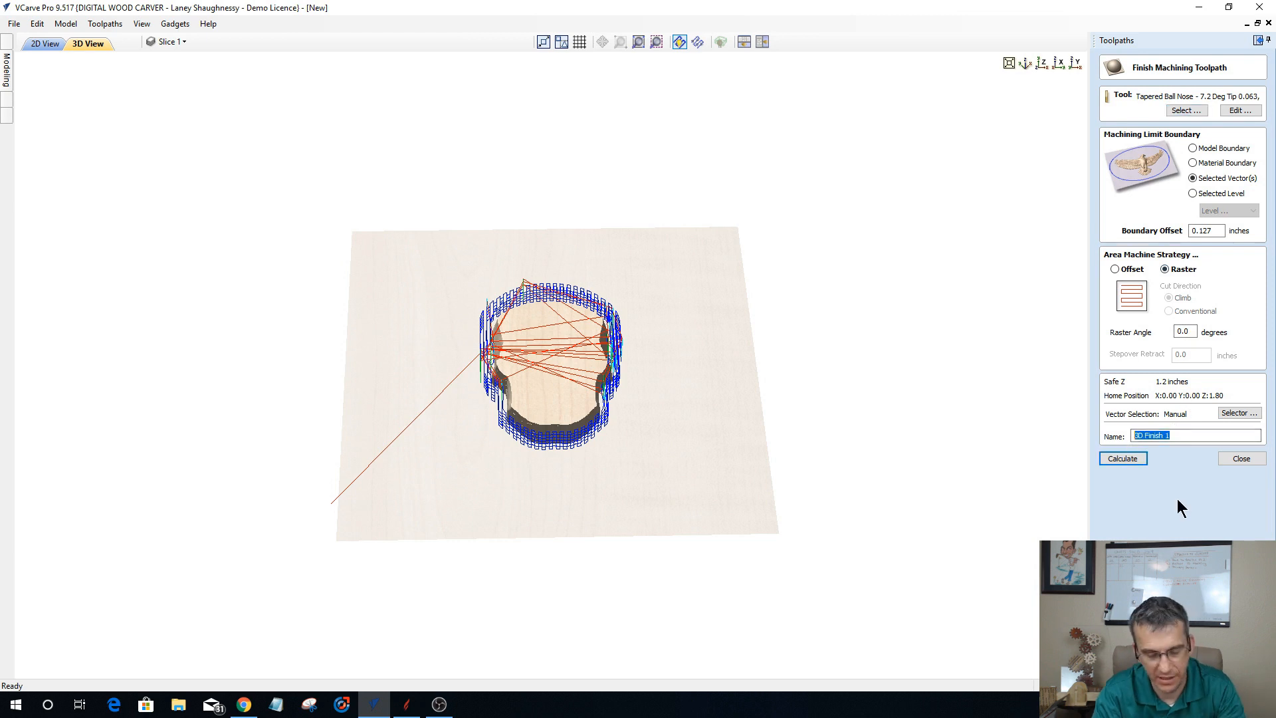
pyautogui.write('Side')
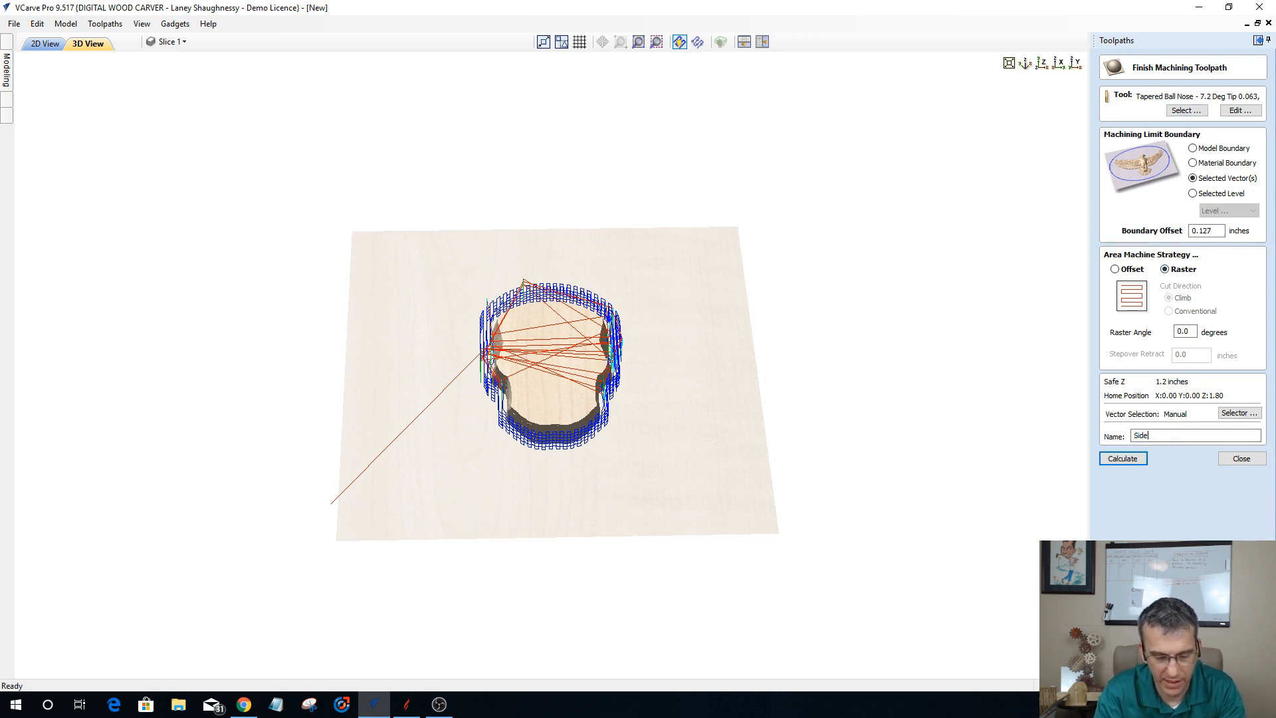
pyautogui.write('1_Slice2_Finis')
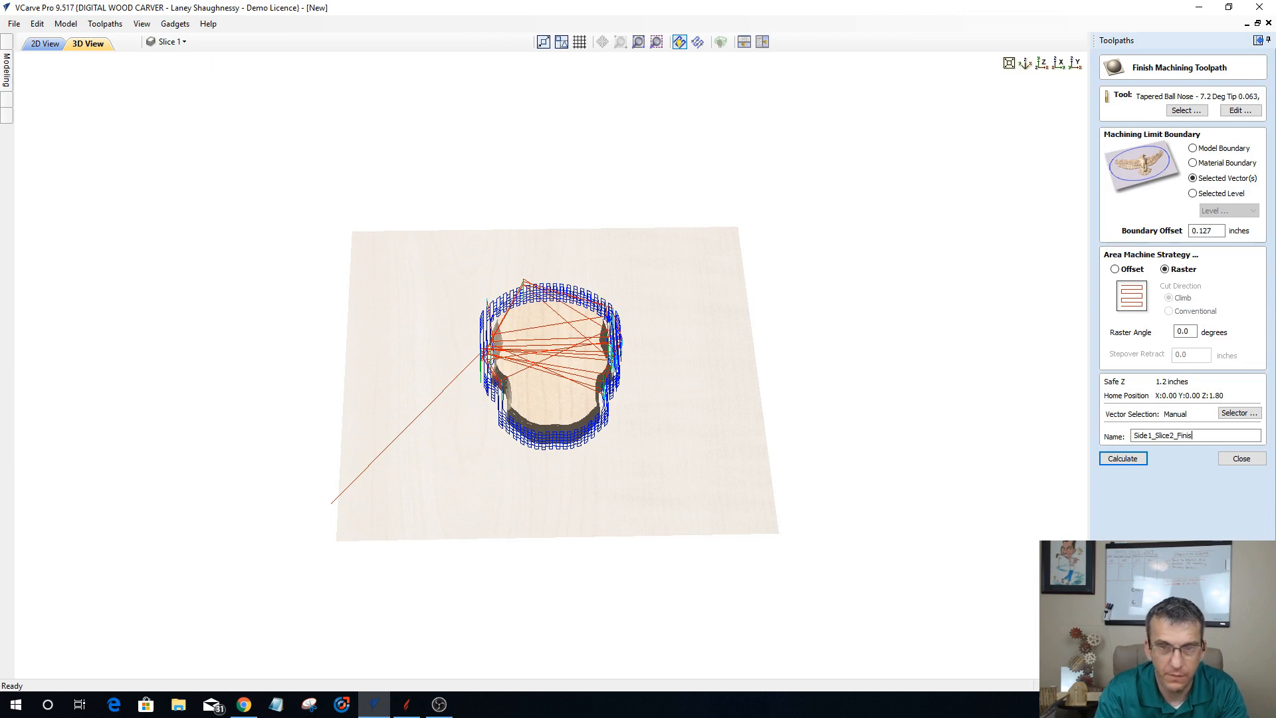
pyautogui.write('h_.12')
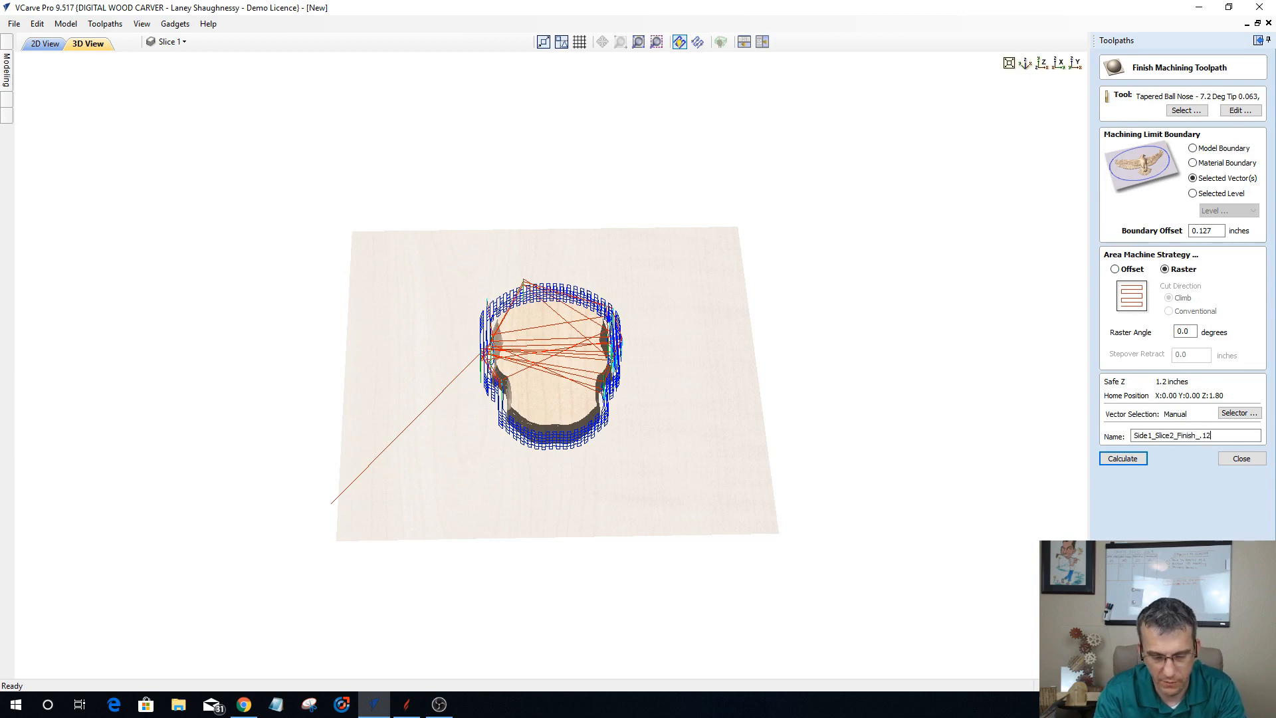
pyautogui.write('5BN')
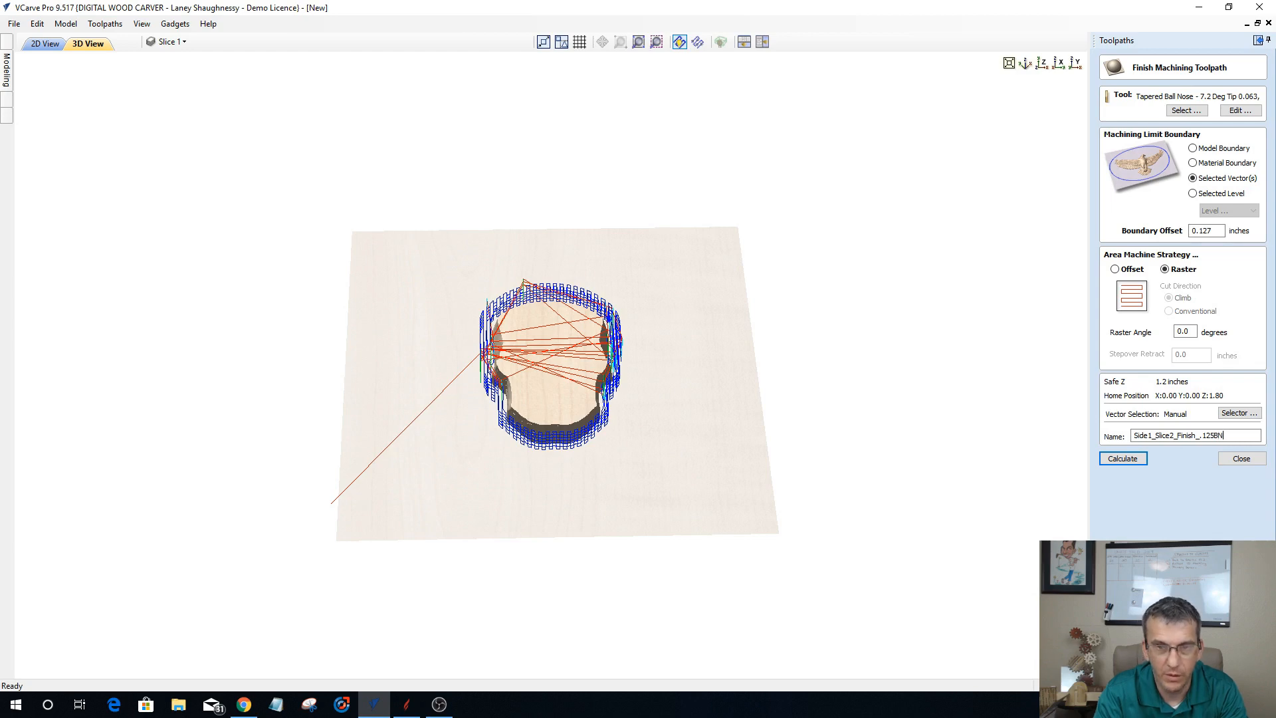
pyautogui.click(1130, 461)
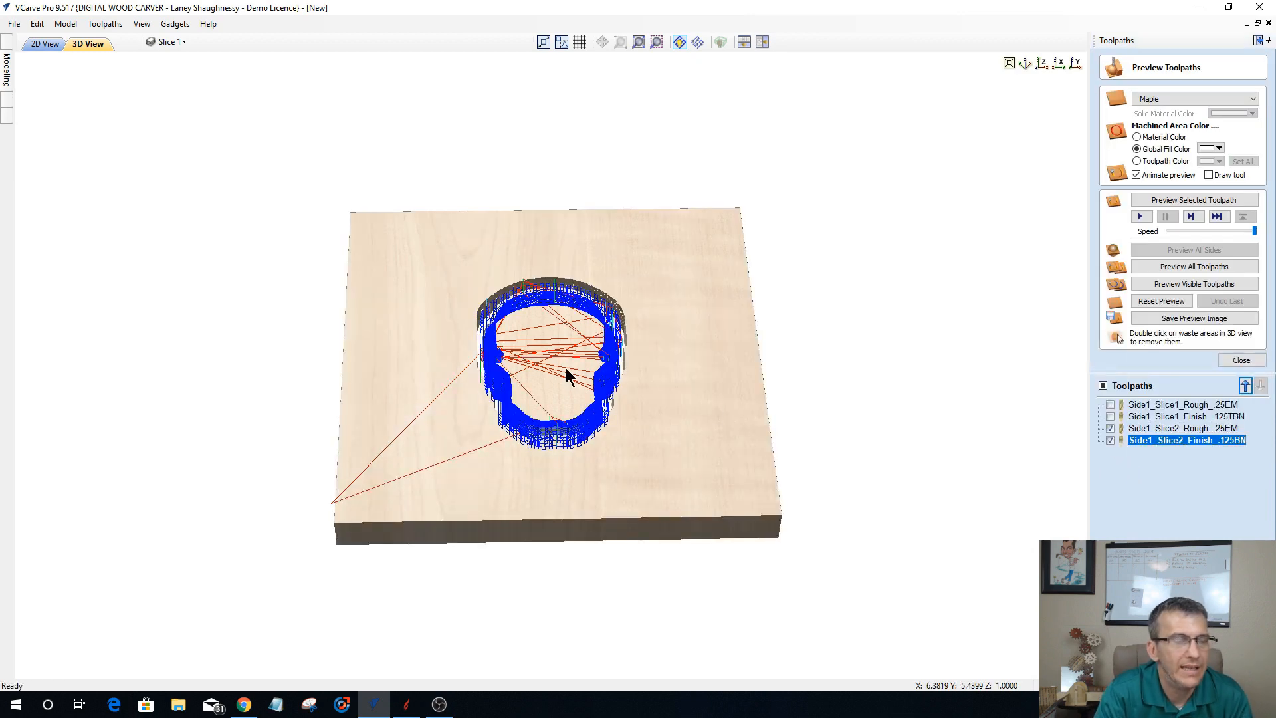
# Step: Hide the Slice 2 component and show the uppermost Slice 4 component in the model instead
pyautogui.click(5, 72)
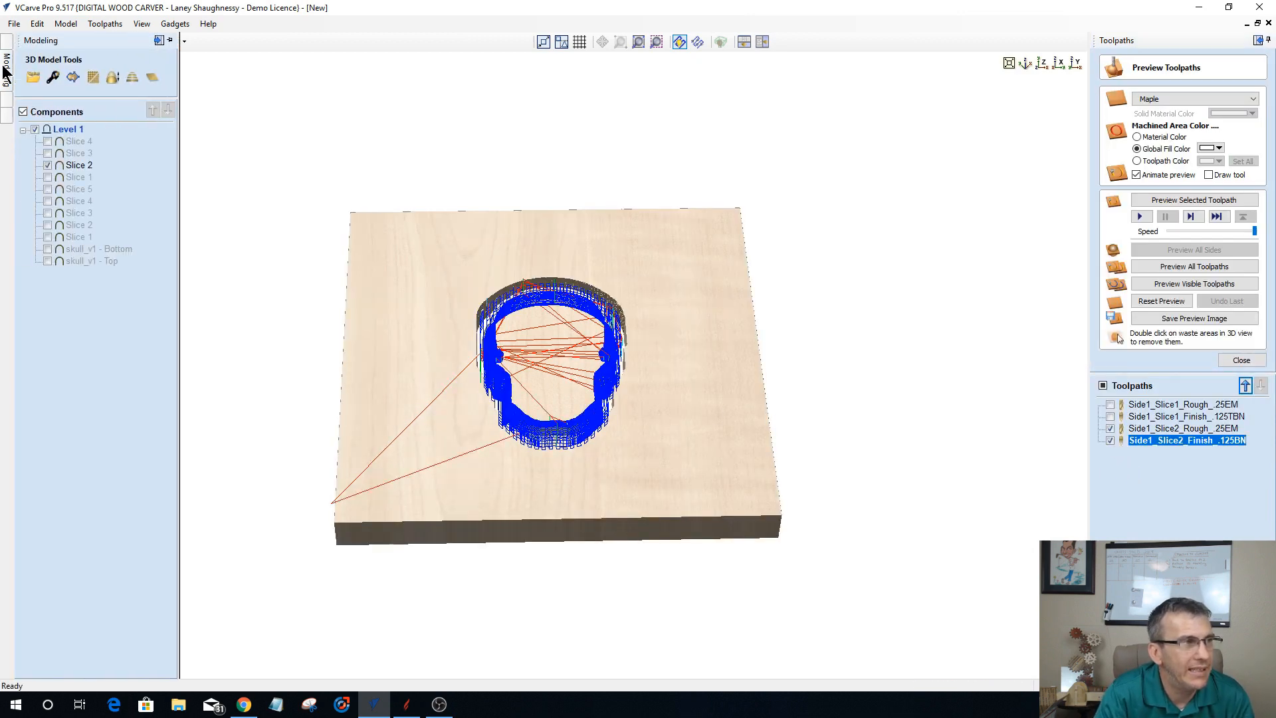
pyautogui.click(47, 165)
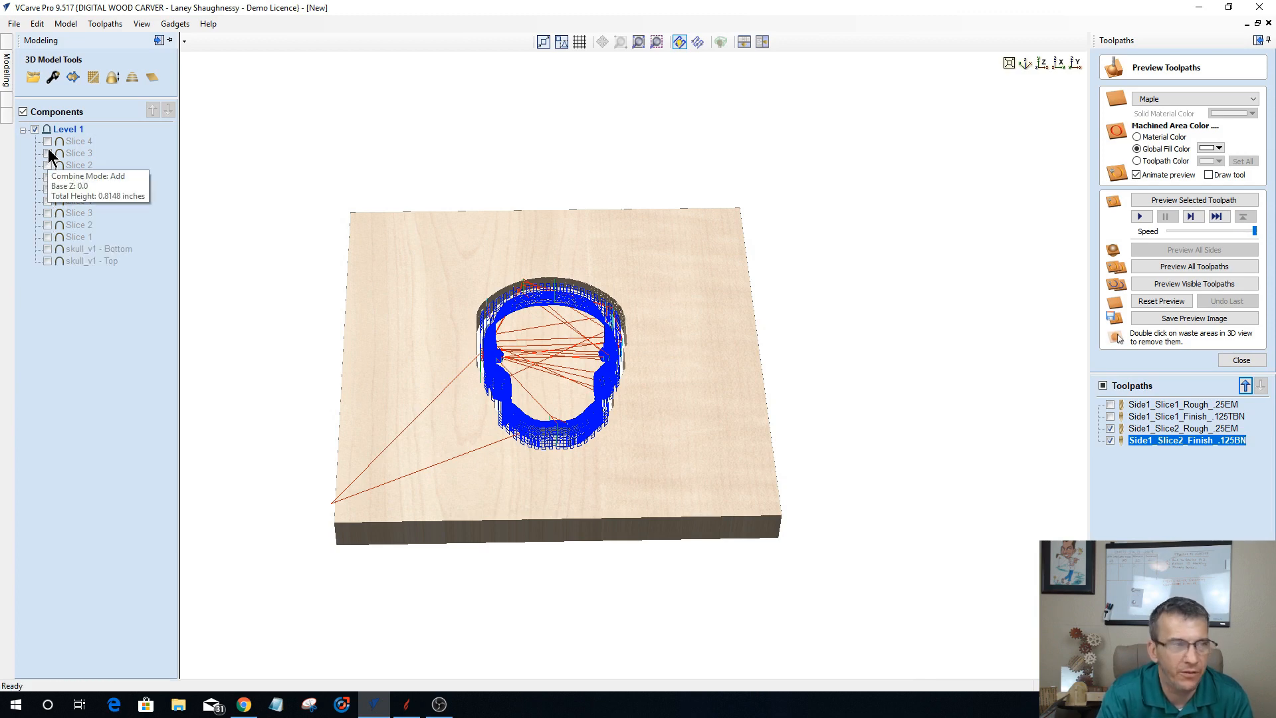
pyautogui.click(47, 142)
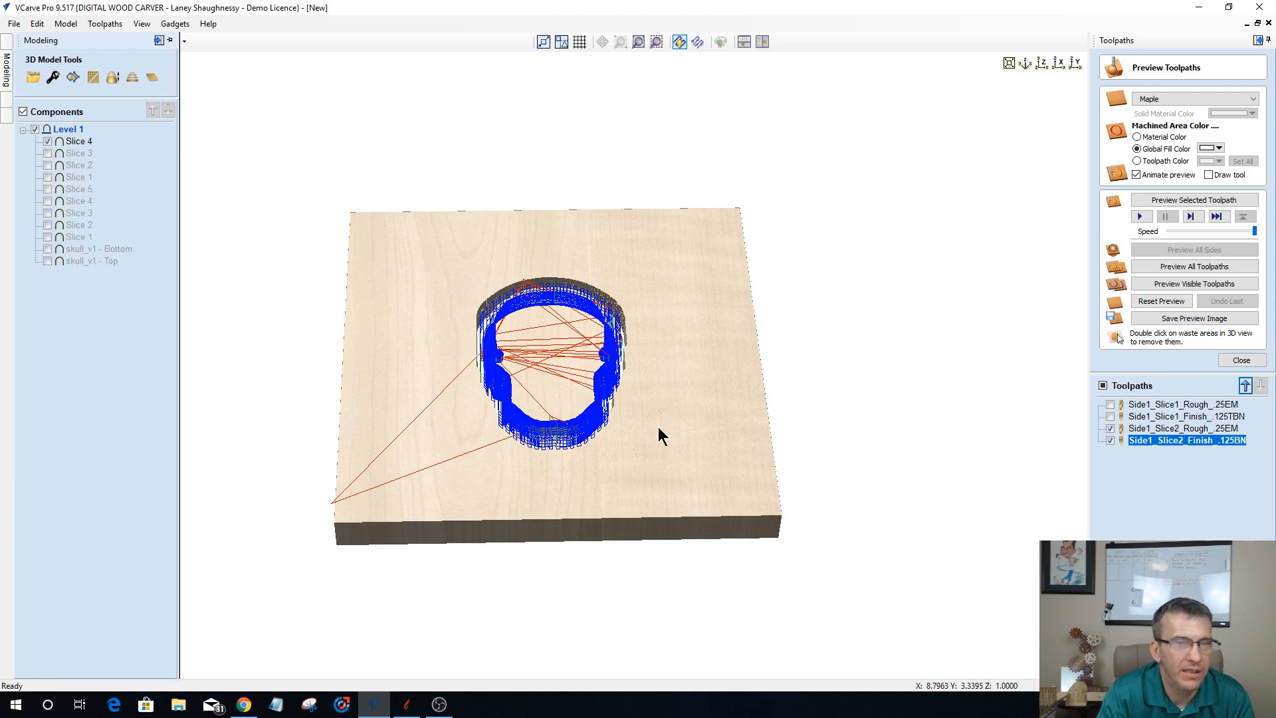
pyautogui.click(1241, 360)
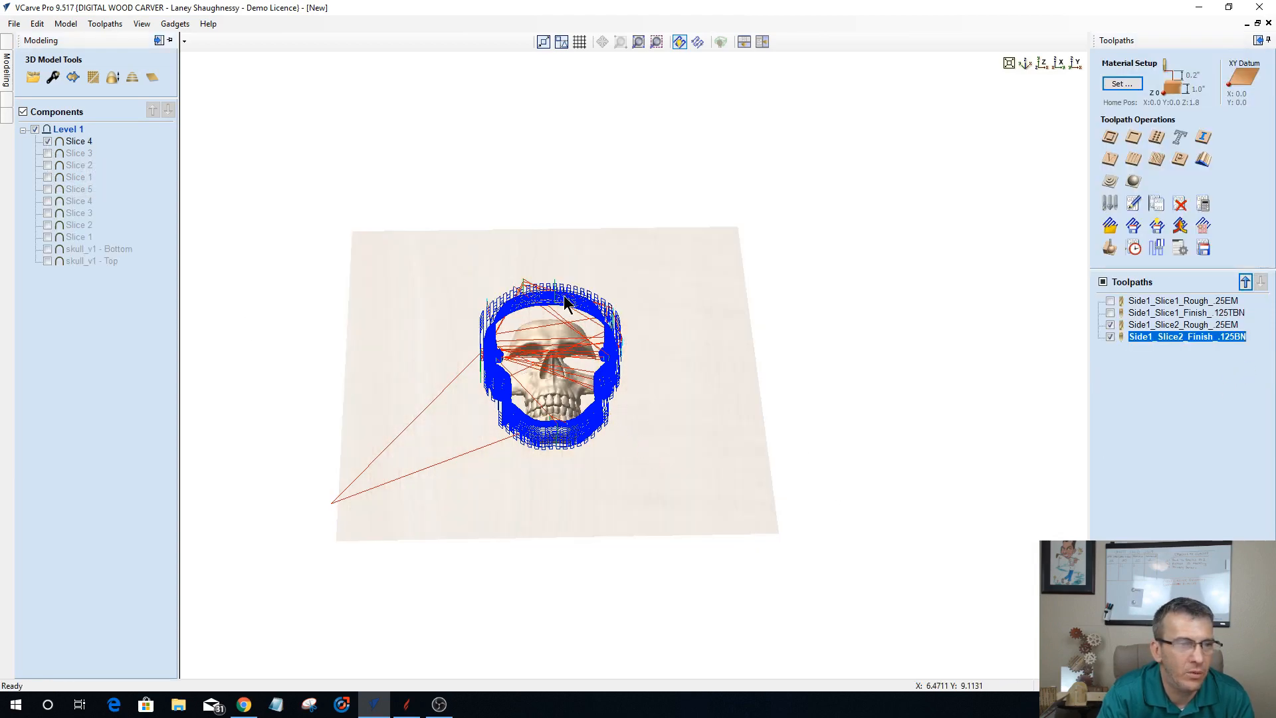
# Step: Hide the Slice 2 roughing and finishing toolpaths in the 3D view
pyautogui.click(1110, 324)
pyautogui.click(1110, 336)
pyautogui.moveTo(558, 459); pyautogui.dragTo(536, 423)
pyautogui.scroll(6, 535, 421)
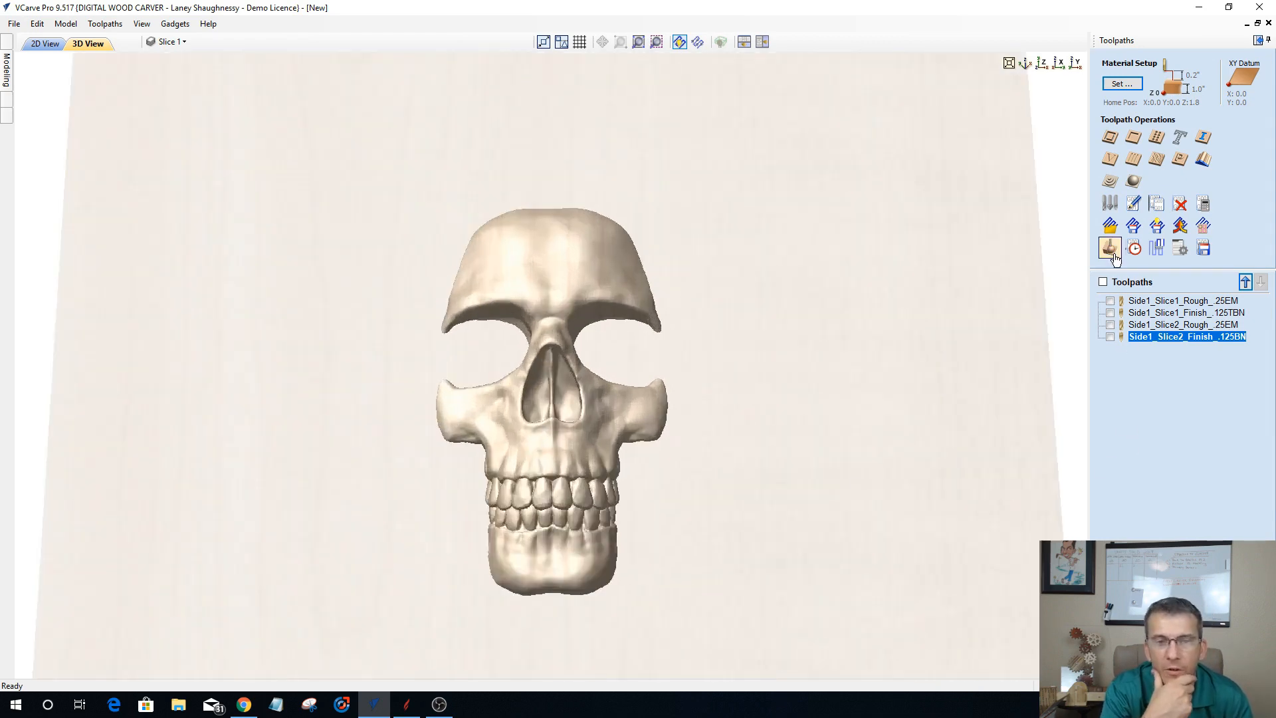
# Step: Examine the Slice 4 skull model from different angles and review the roughing and finishing toolpaths for Slices 1 and 2
pyautogui.moveTo(1129, 330)
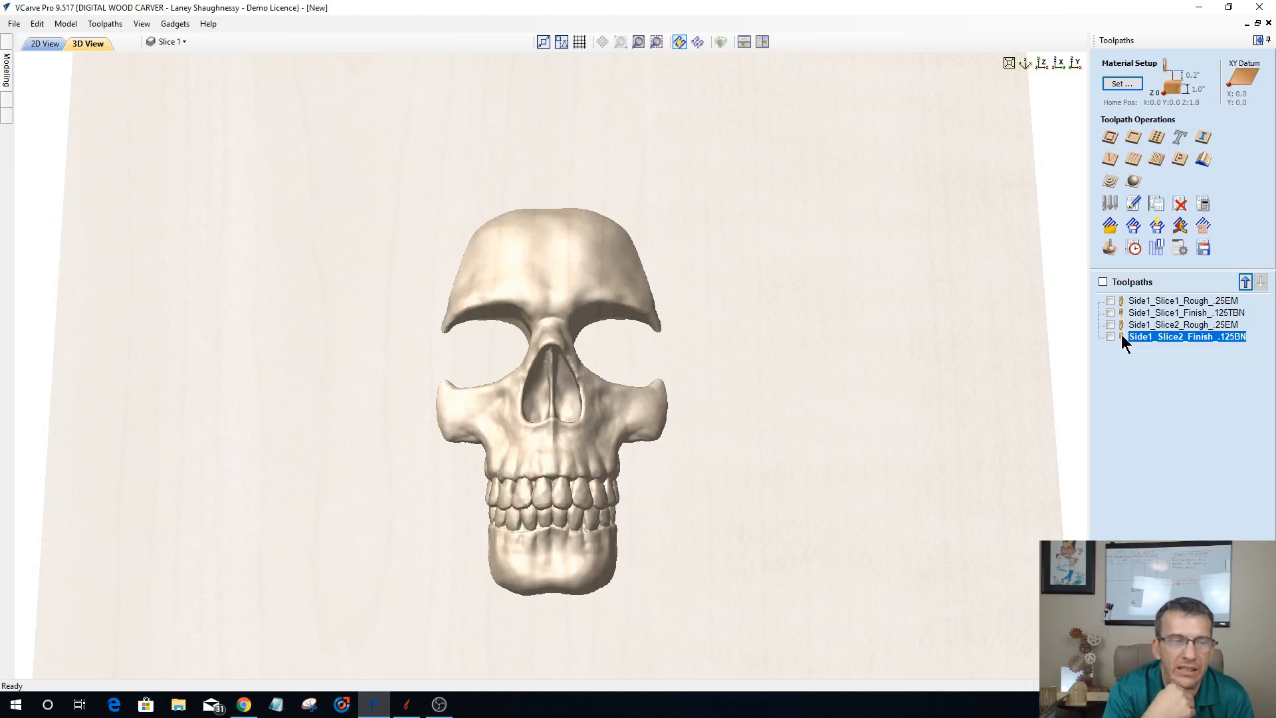
pyautogui.moveTo(562, 616); pyautogui.dragTo(561, 490)
pyautogui.moveTo(557, 569); pyautogui.dragTo(552, 597)
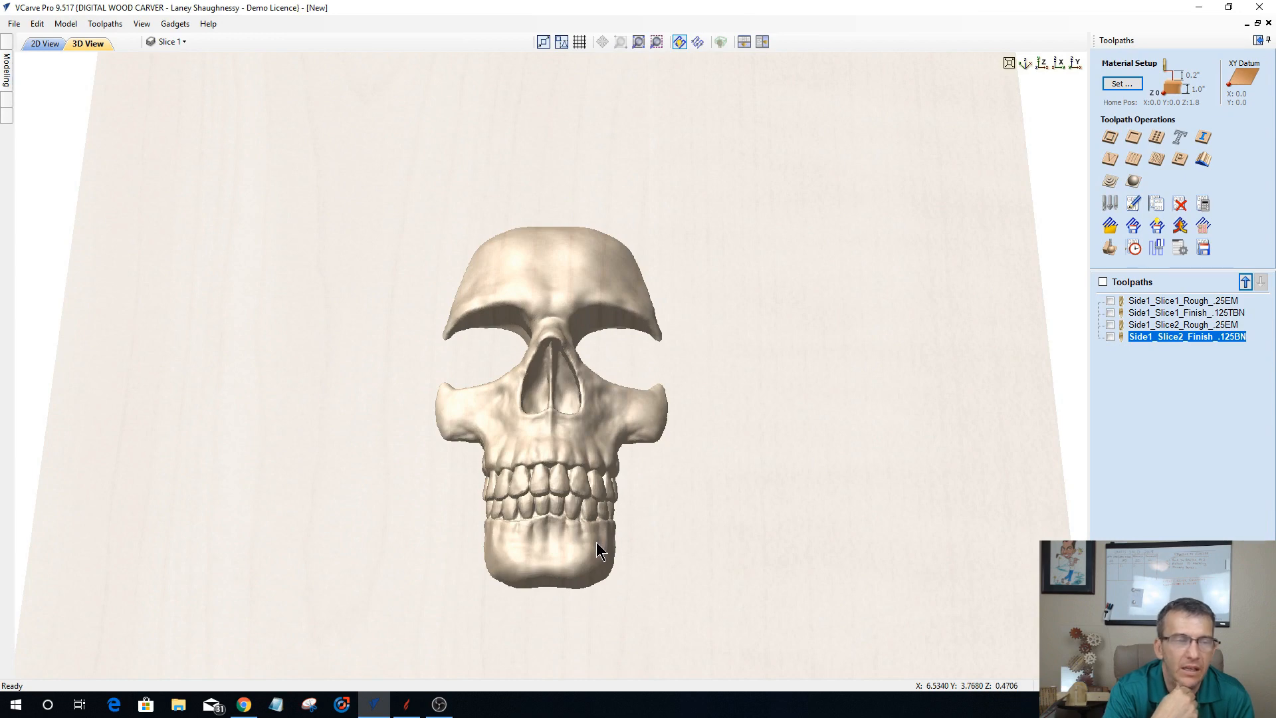
pyautogui.click(1149, 302)
pyautogui.click(1147, 311)
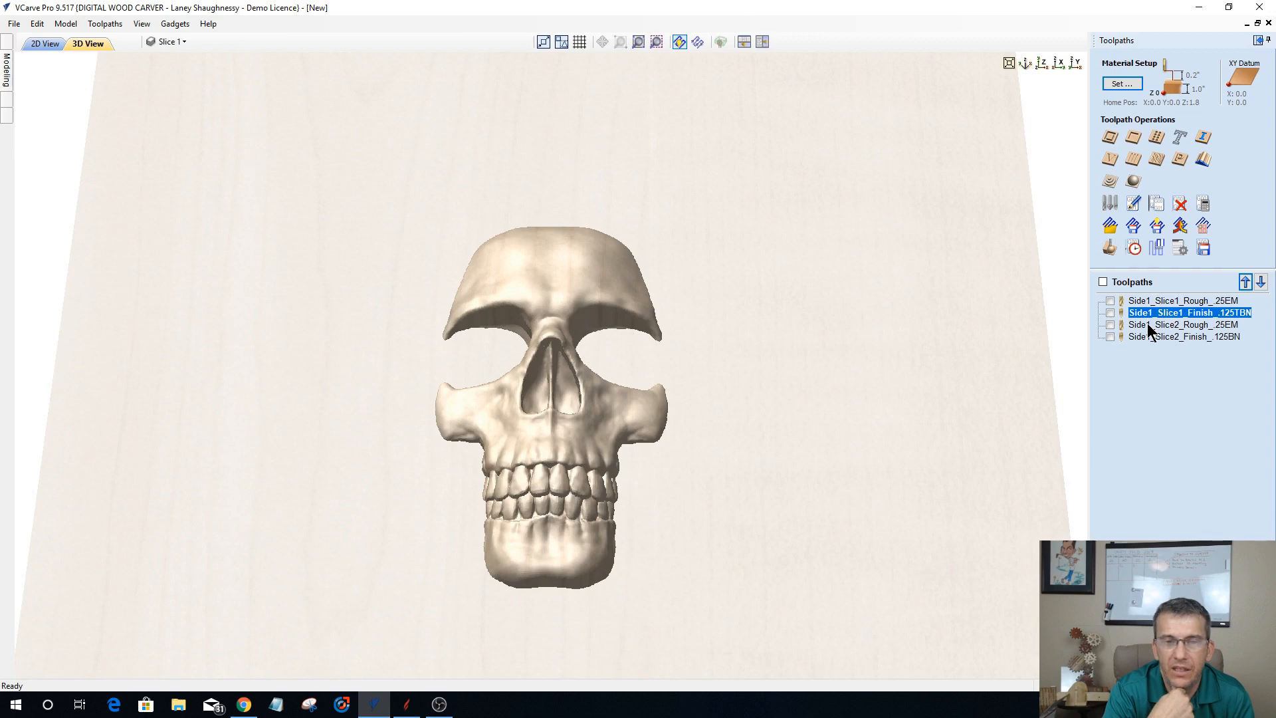
pyautogui.click(1147, 324)
pyautogui.click(1145, 338)
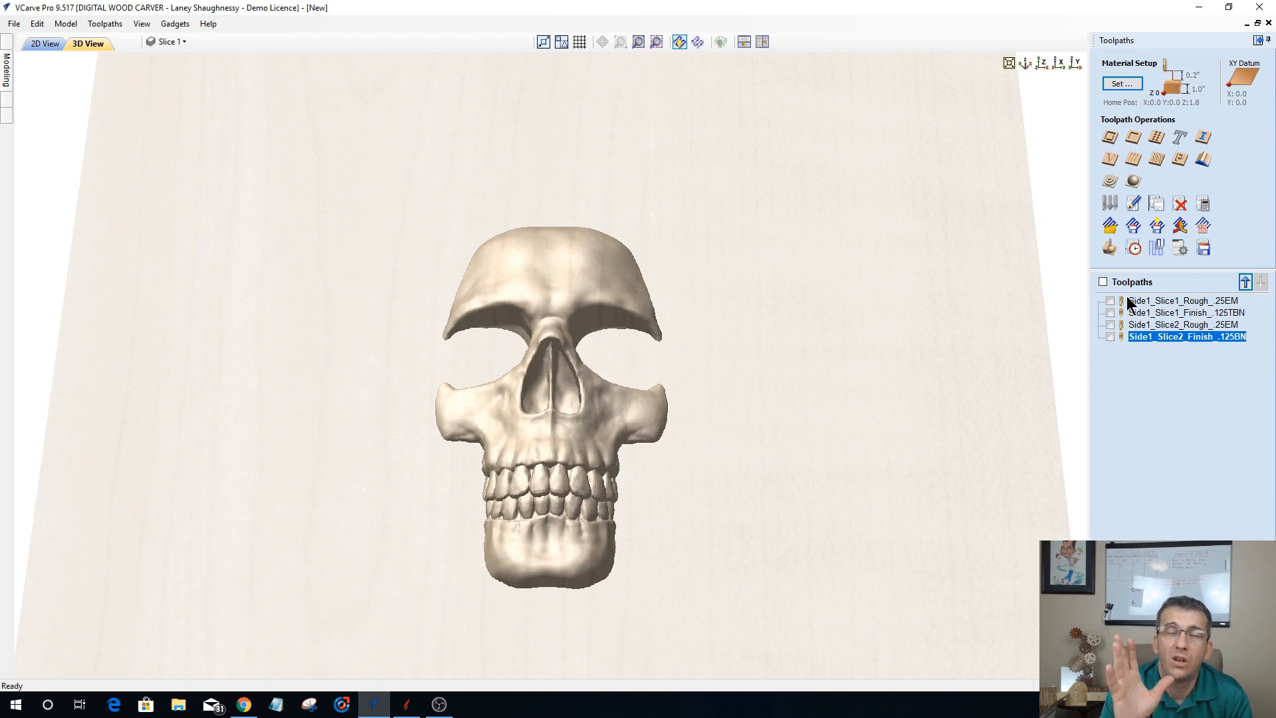
pyautogui.moveTo(1128, 341)
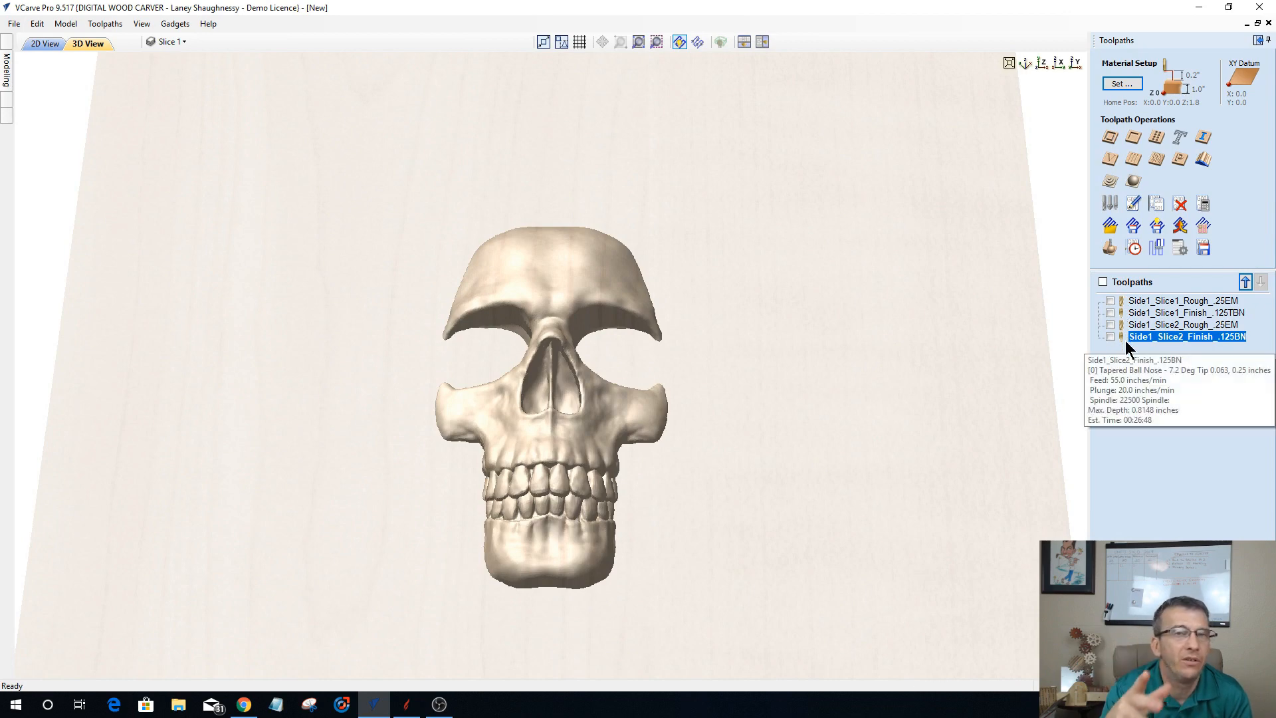
# Step: Start a 2D profile toolpath on the outer skull outline in the 2D view, with a cut depth of 1.0 inch
pyautogui.click(1109, 138)
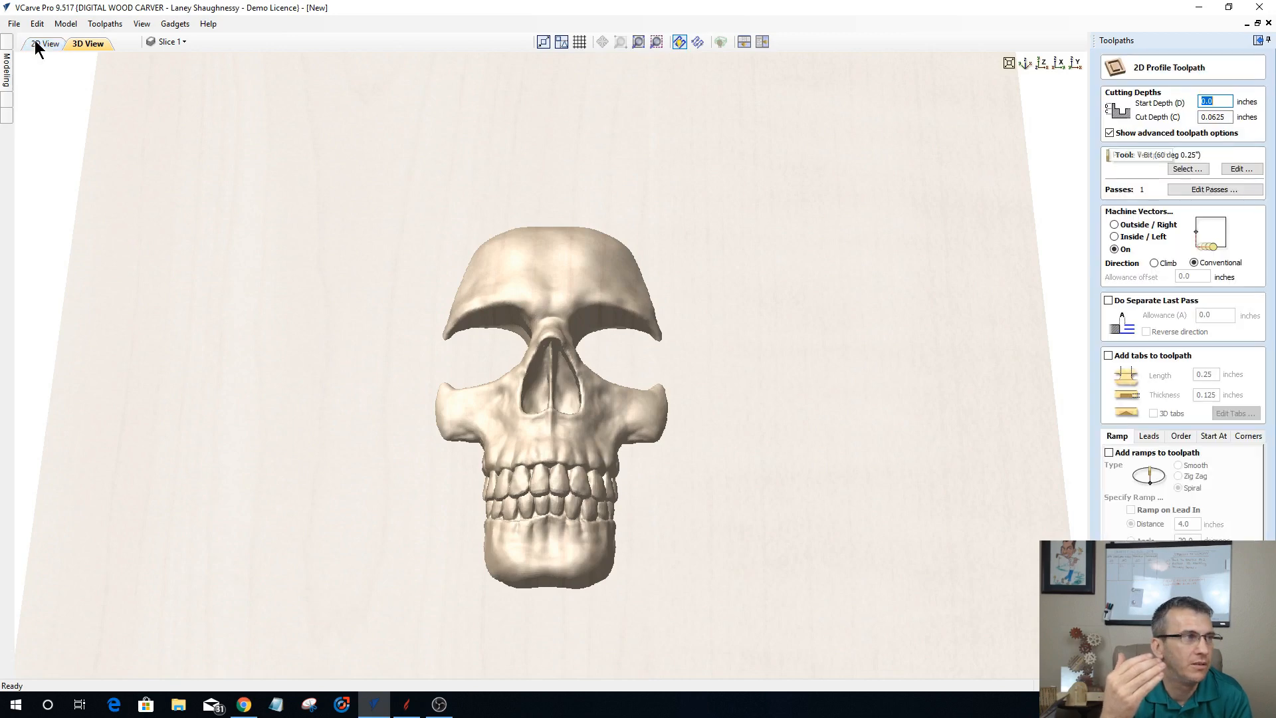
pyautogui.click(34, 40)
pyautogui.scroll(-3, 400, 370)
pyautogui.scroll(3, 401, 359)
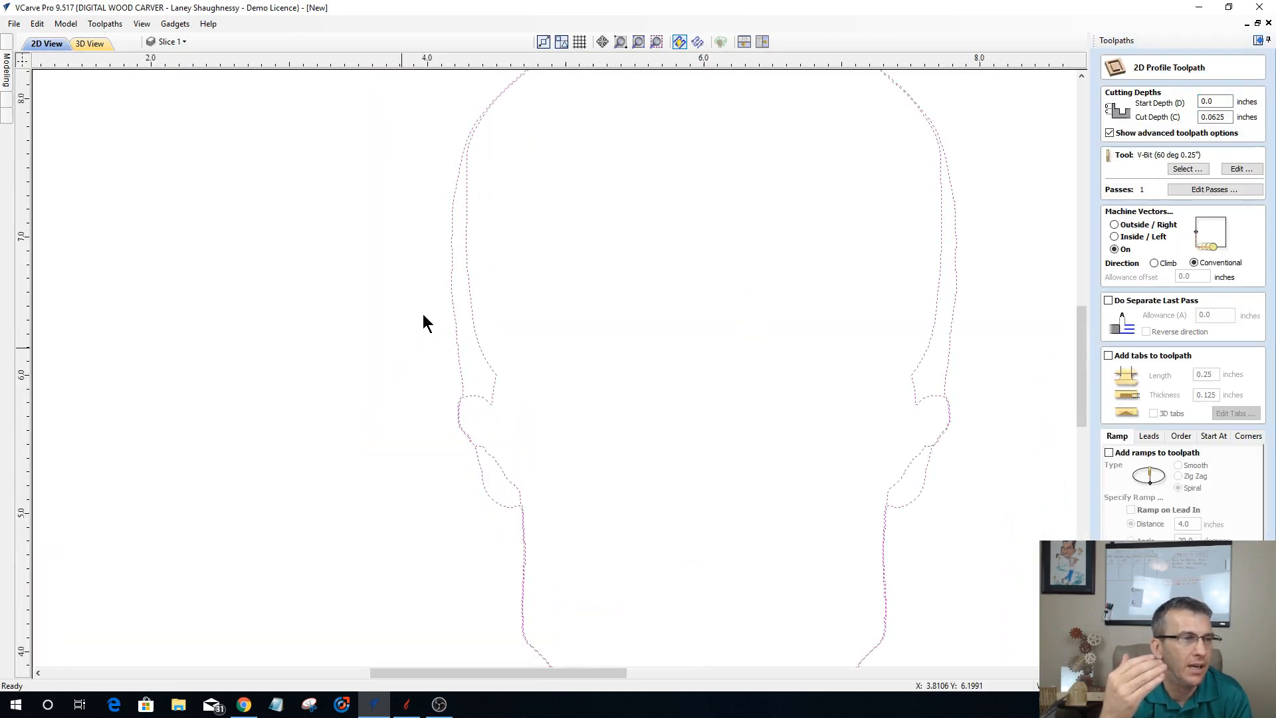
pyautogui.click(448, 291)
pyautogui.click(463, 296)
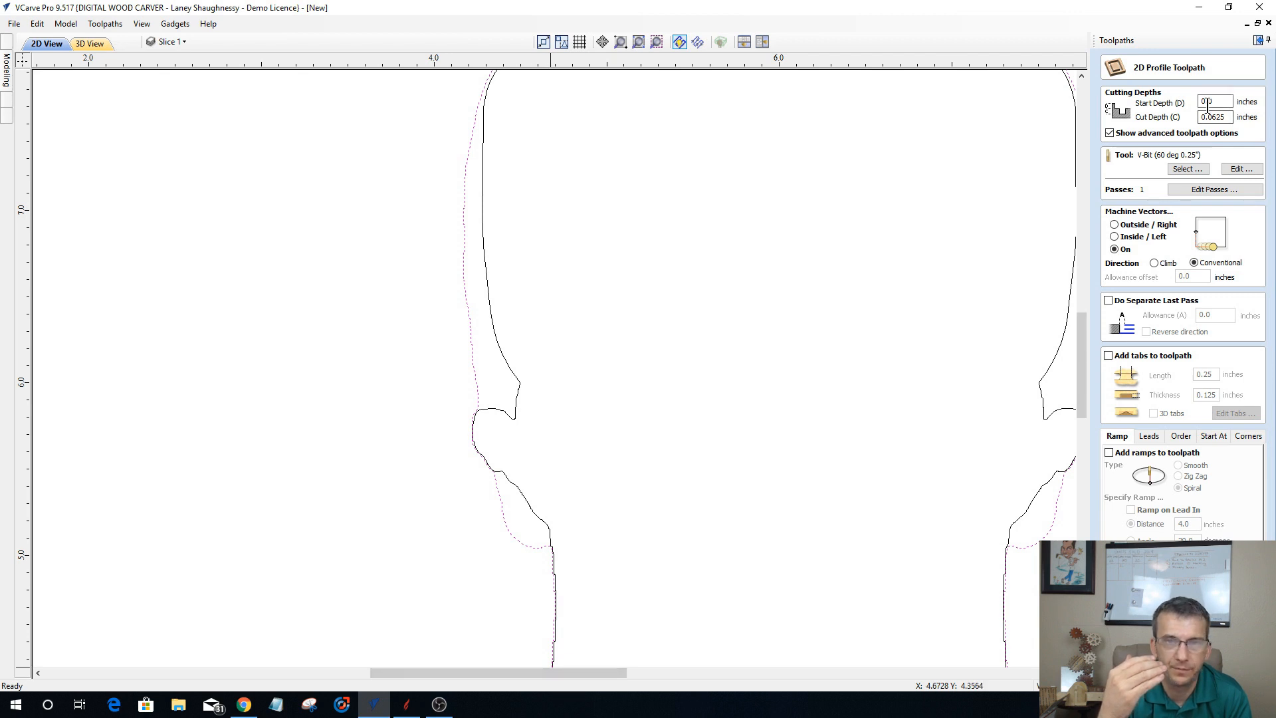
pyautogui.moveTo(1227, 119); pyautogui.dragTo(1146, 125)
pyautogui.write('1.')
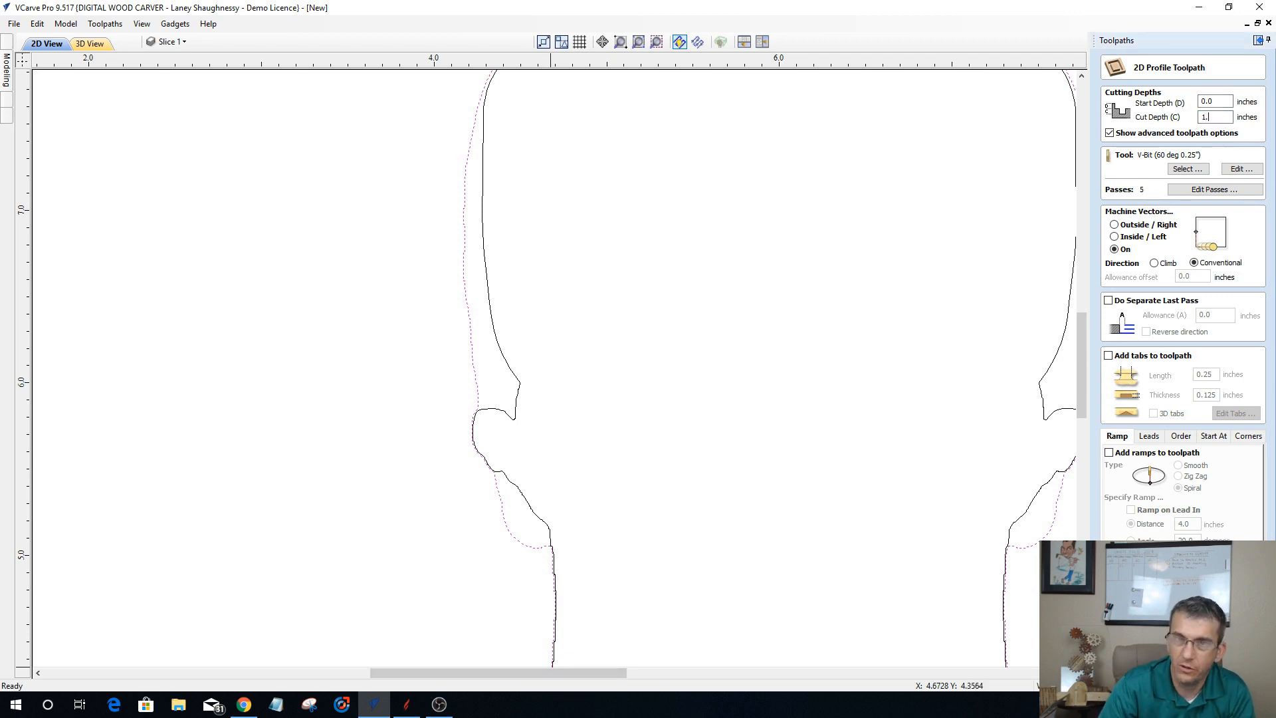
# Step: Assign the 0.25 inch end mill to the profile toolpath and machine outside the selected vector
pyautogui.click(1186, 169)
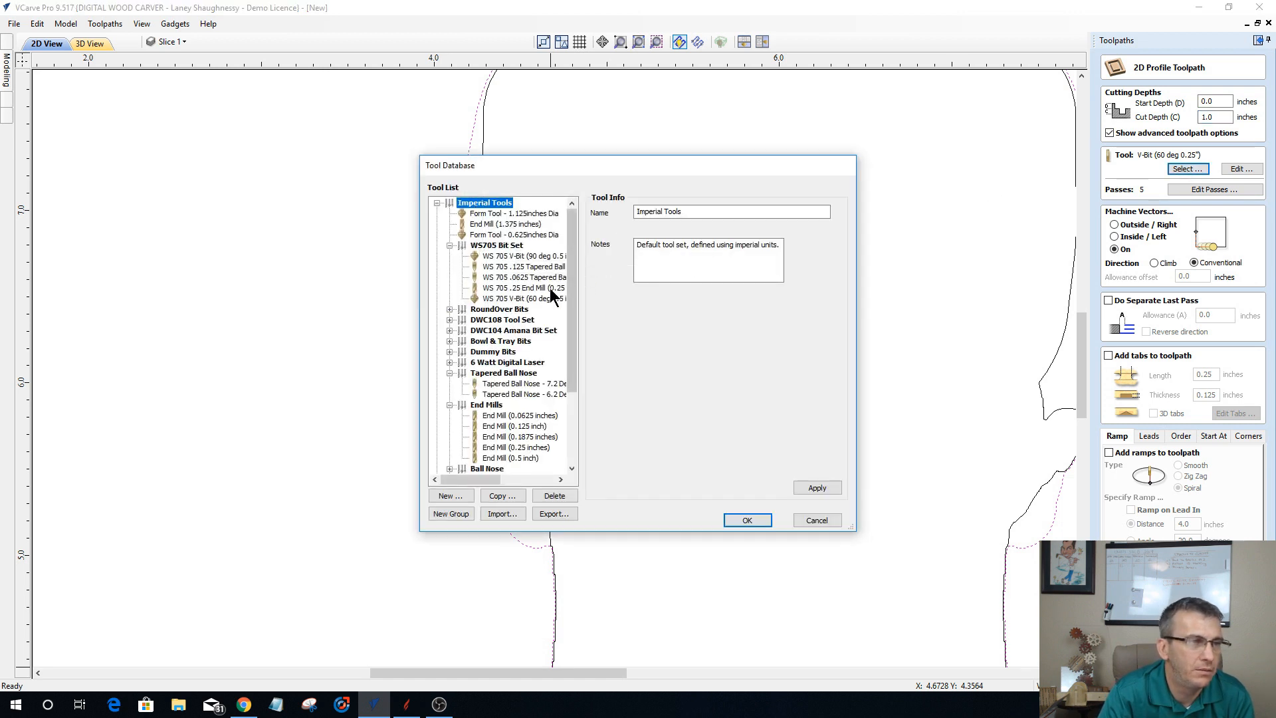
pyautogui.click(517, 445)
pyautogui.click(746, 520)
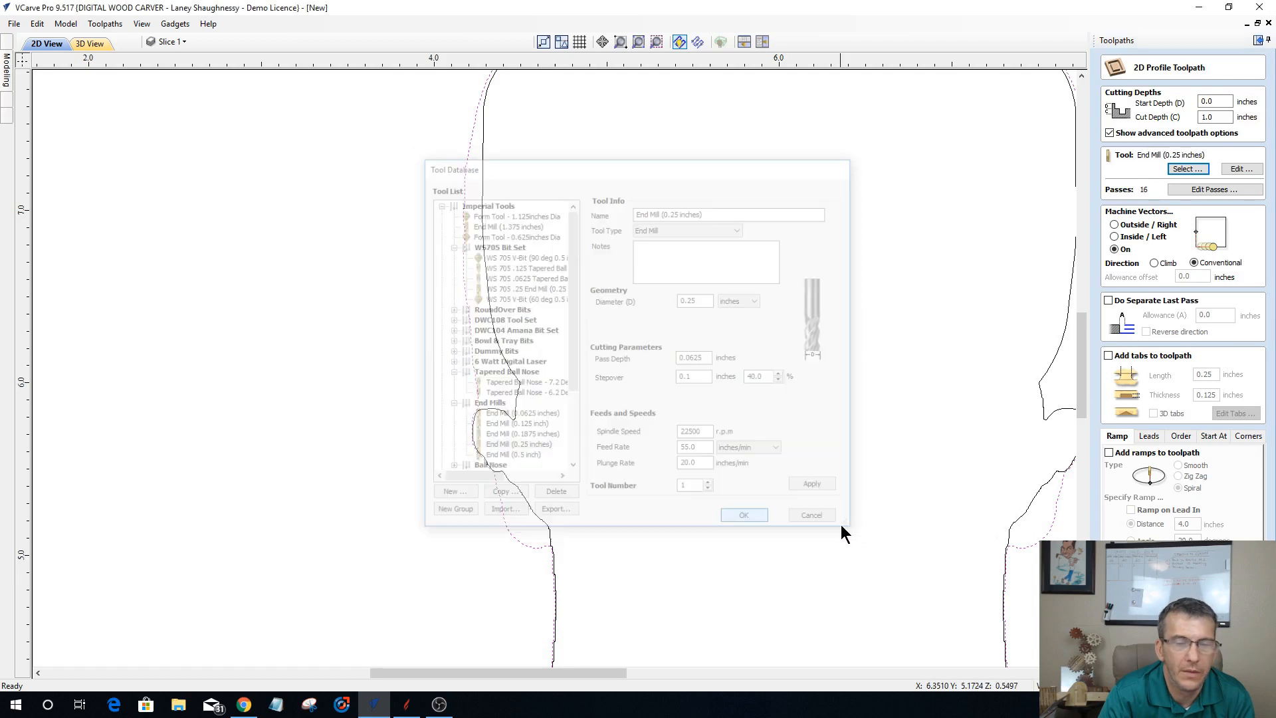
pyautogui.click(1113, 225)
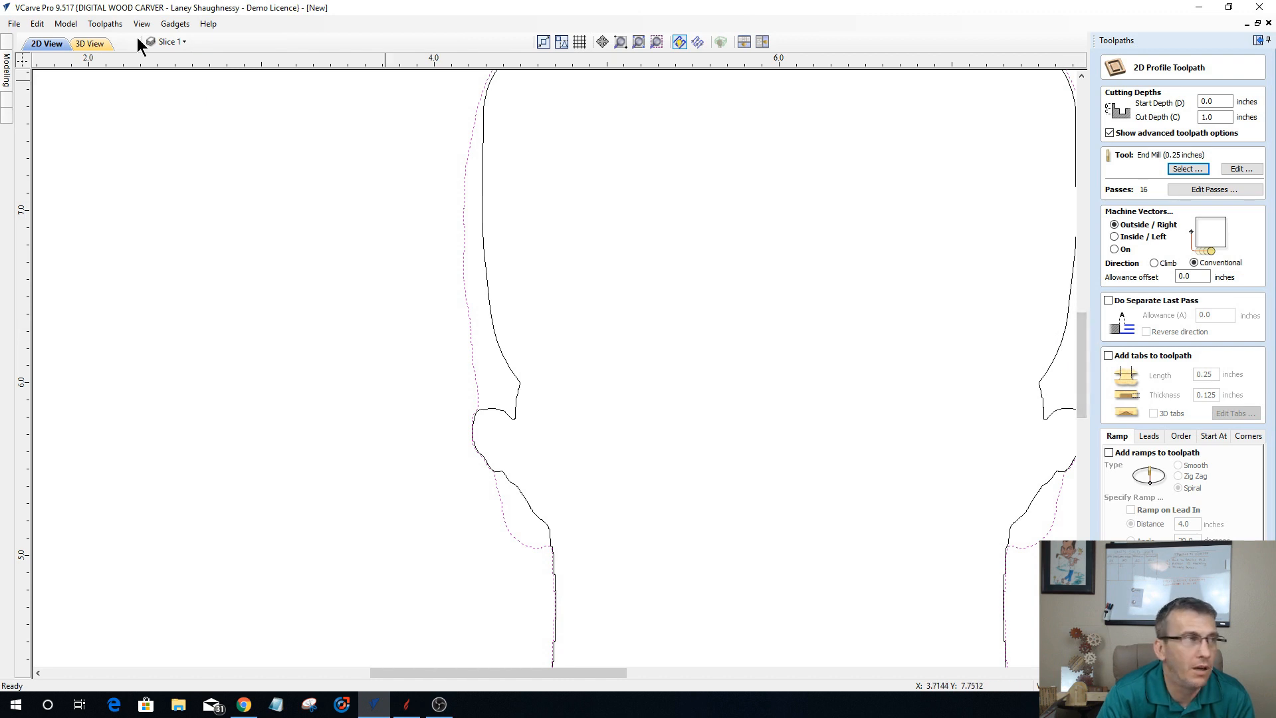
pyautogui.click(93, 45)
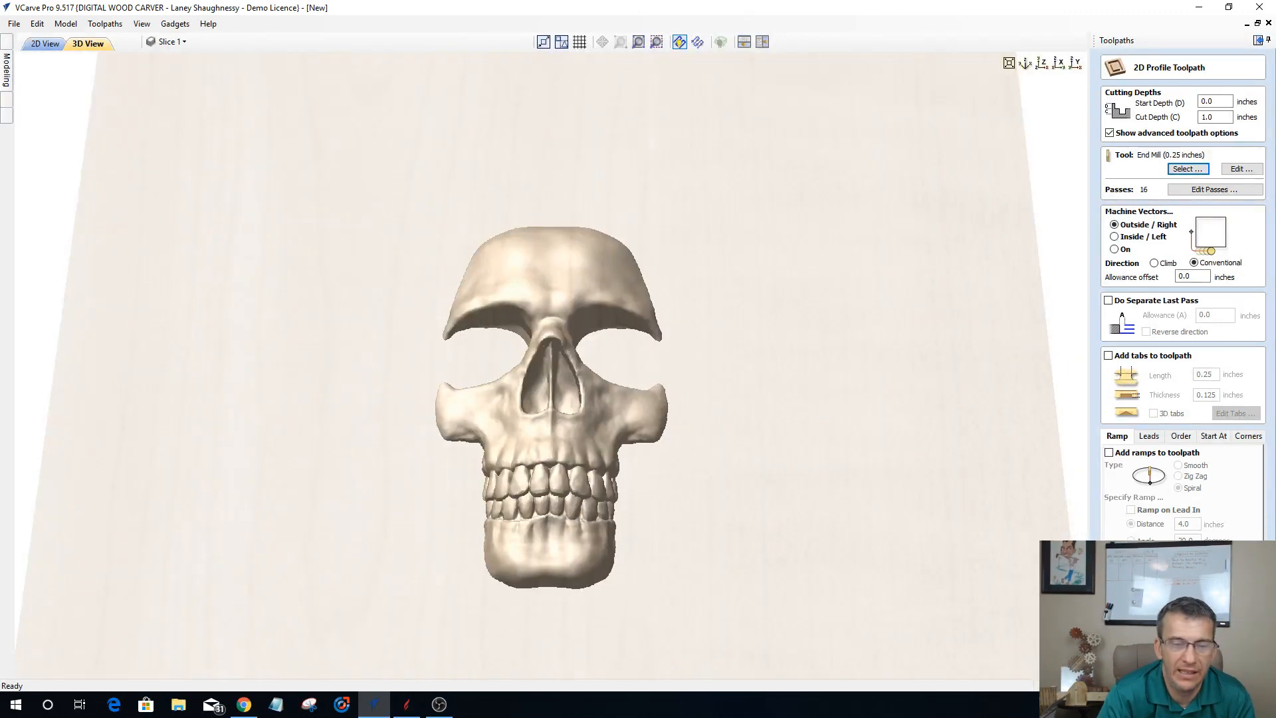
# Step: Hide the upper Slice 4 component and show the upper Slice 1 component in the 3D model
pyautogui.click(11, 73)
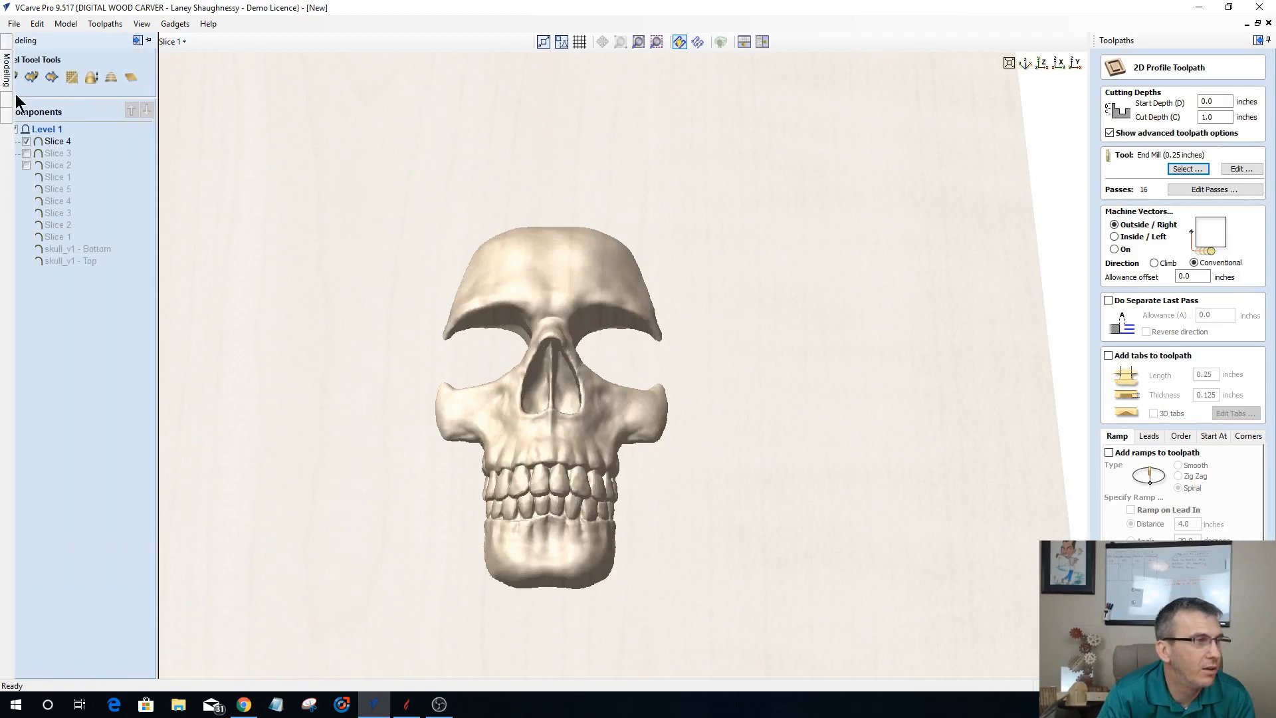
pyautogui.click(47, 141)
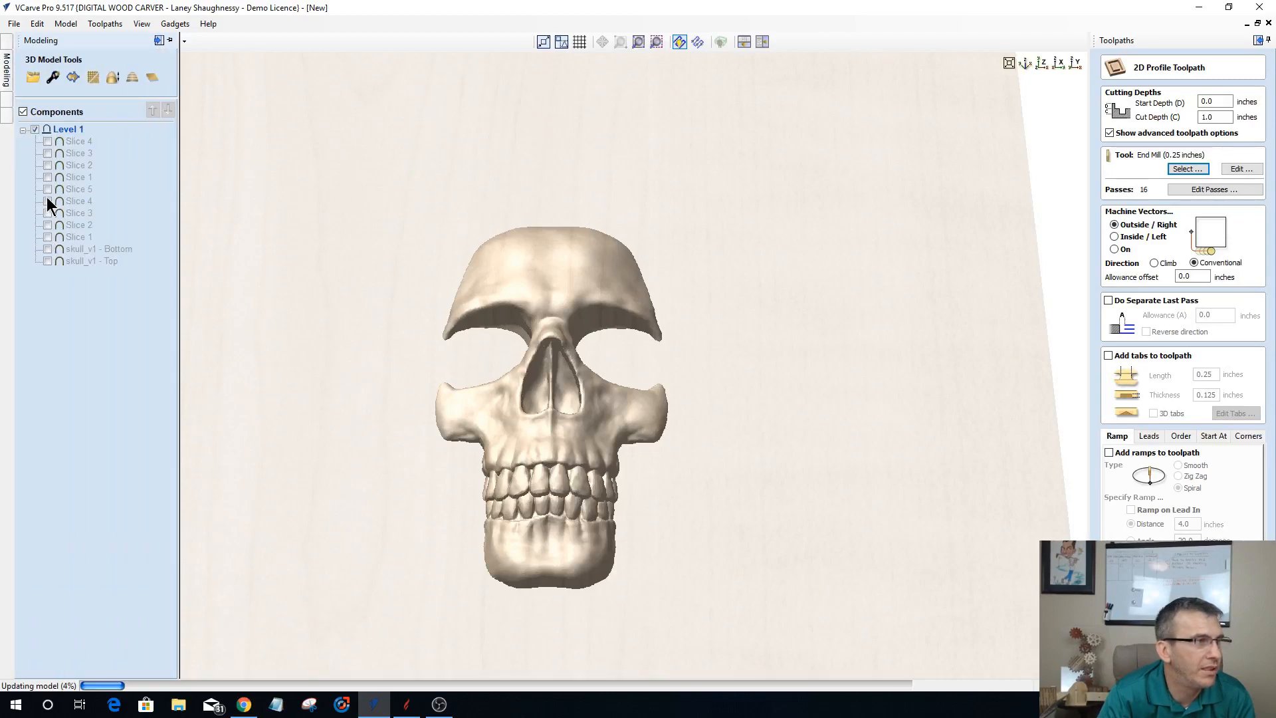
pyautogui.click(48, 176)
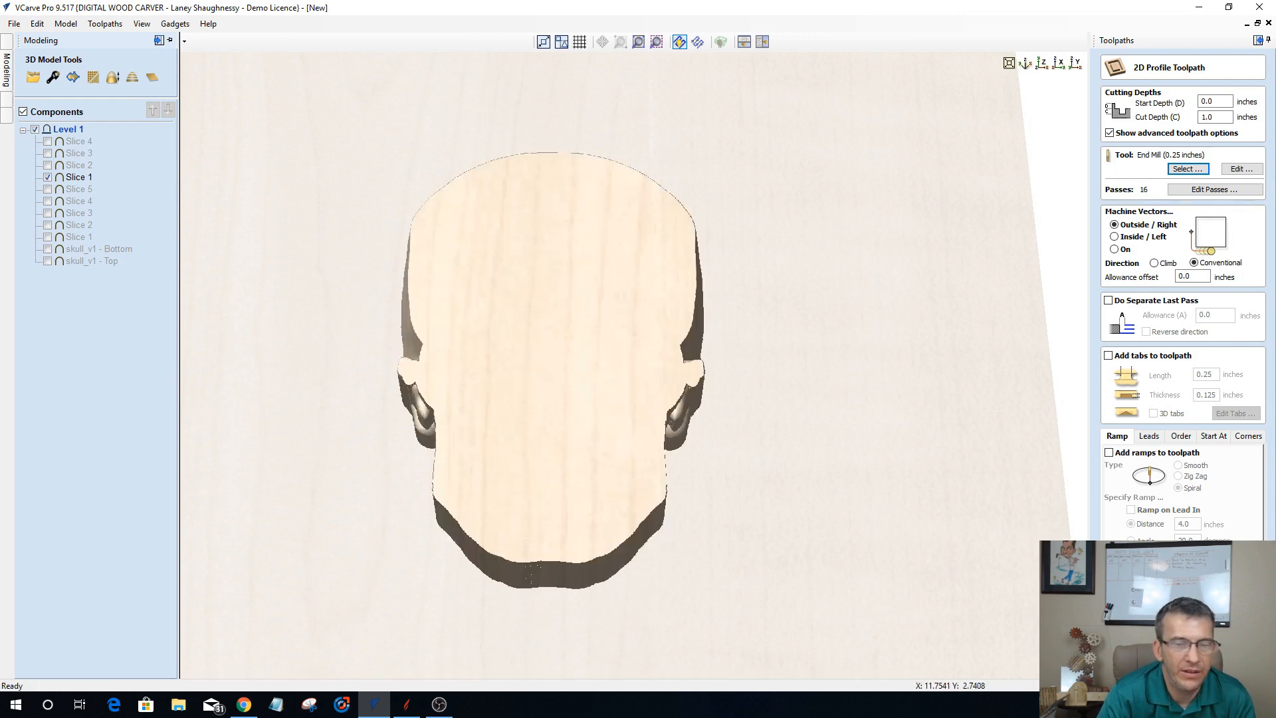
# Step: Leave the profile toolpath setup and examine the existing toolpath preview around the skull outline
pyautogui.click(1224, 665)
pyautogui.click(1107, 249)
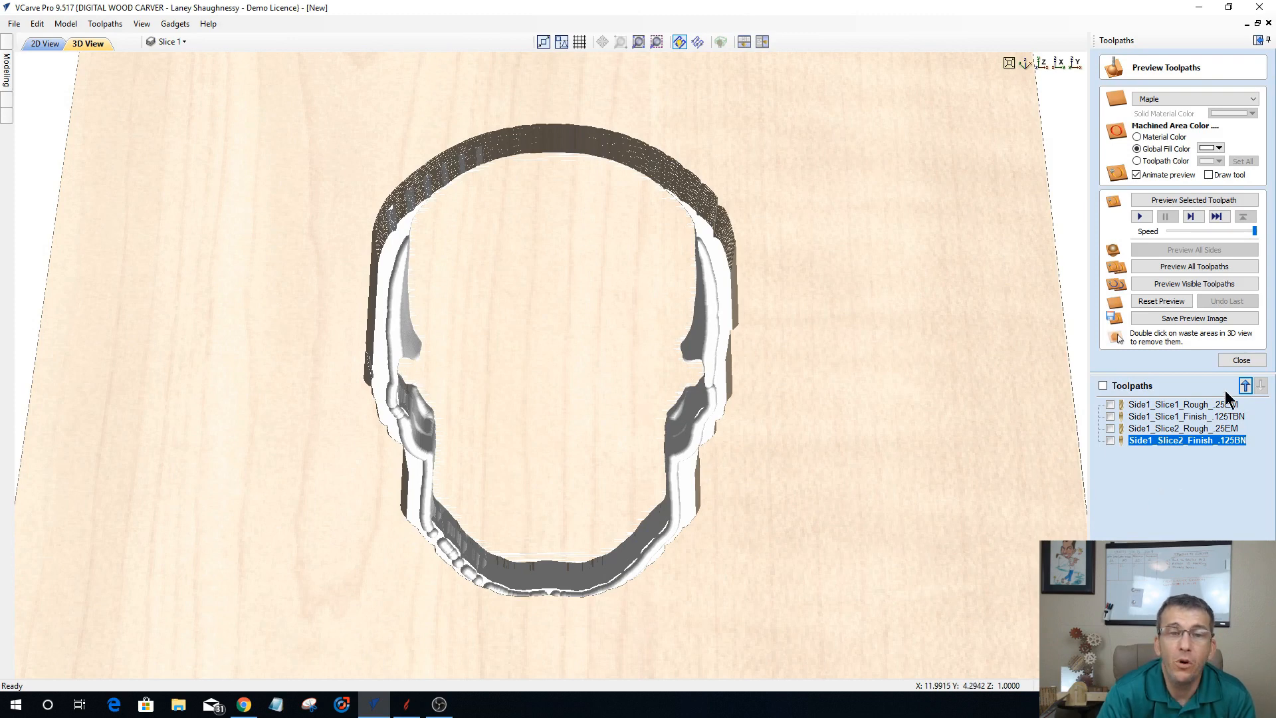
pyautogui.click(1225, 360)
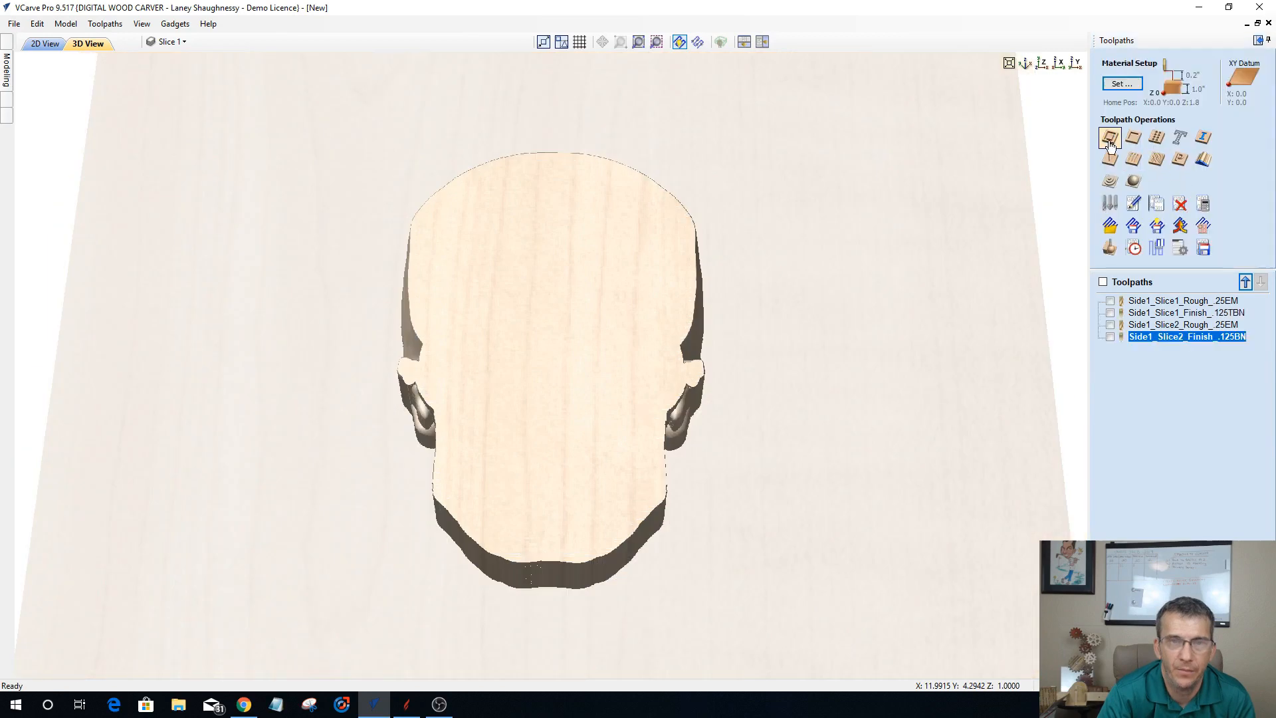
# Step: Start a 2D profile toolpath with a cut depth of 1 inch and assign the 0.25 inch end mill
pyautogui.click(1109, 136)
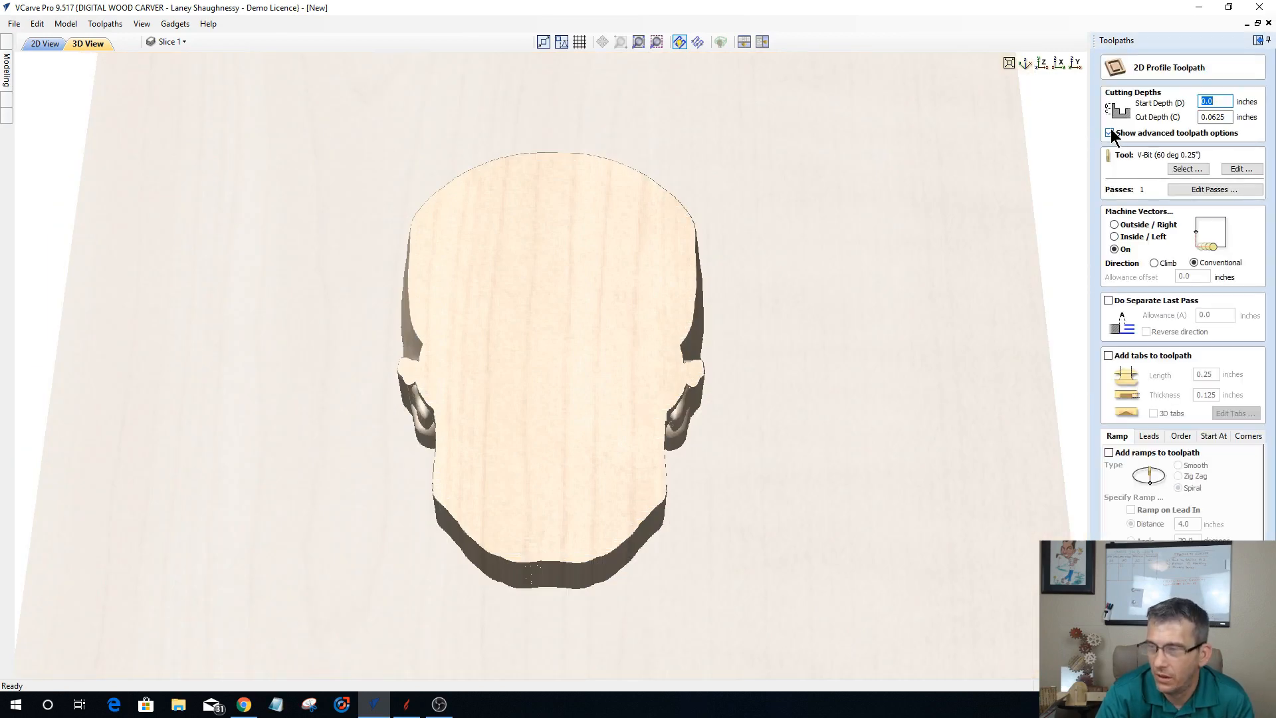
pyautogui.click(1211, 102)
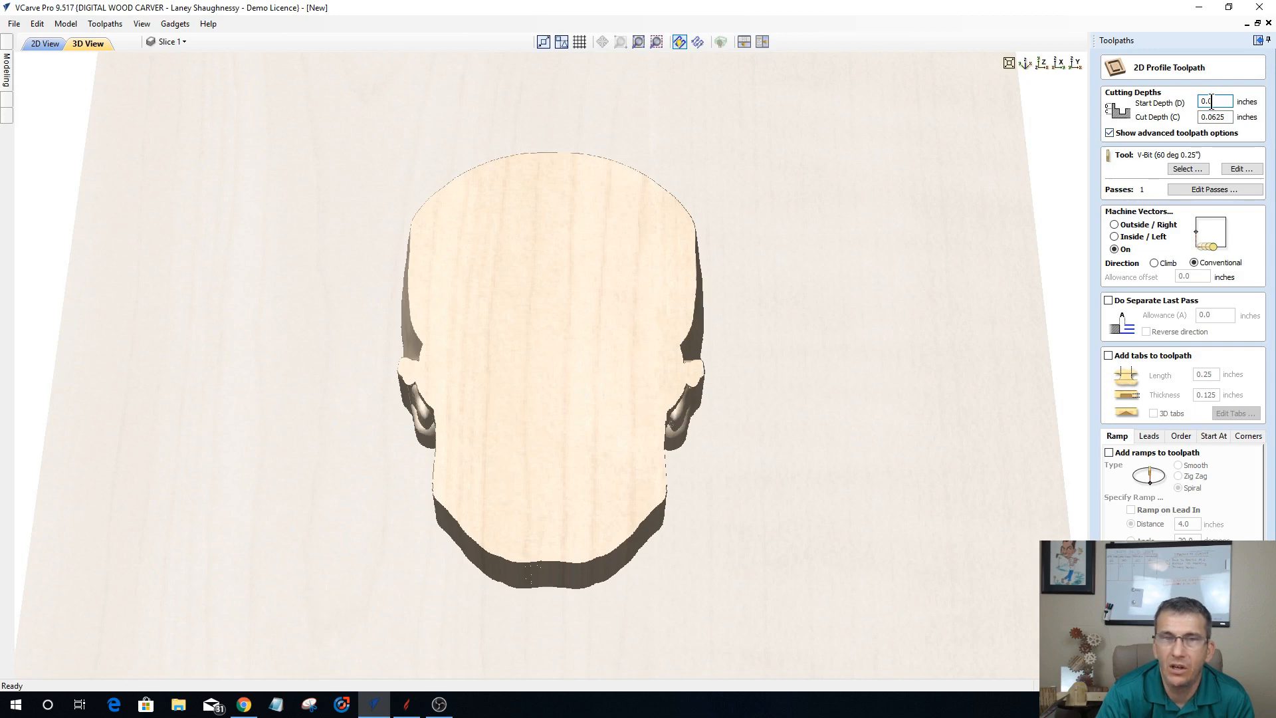
pyautogui.doubleClick(1211, 102)
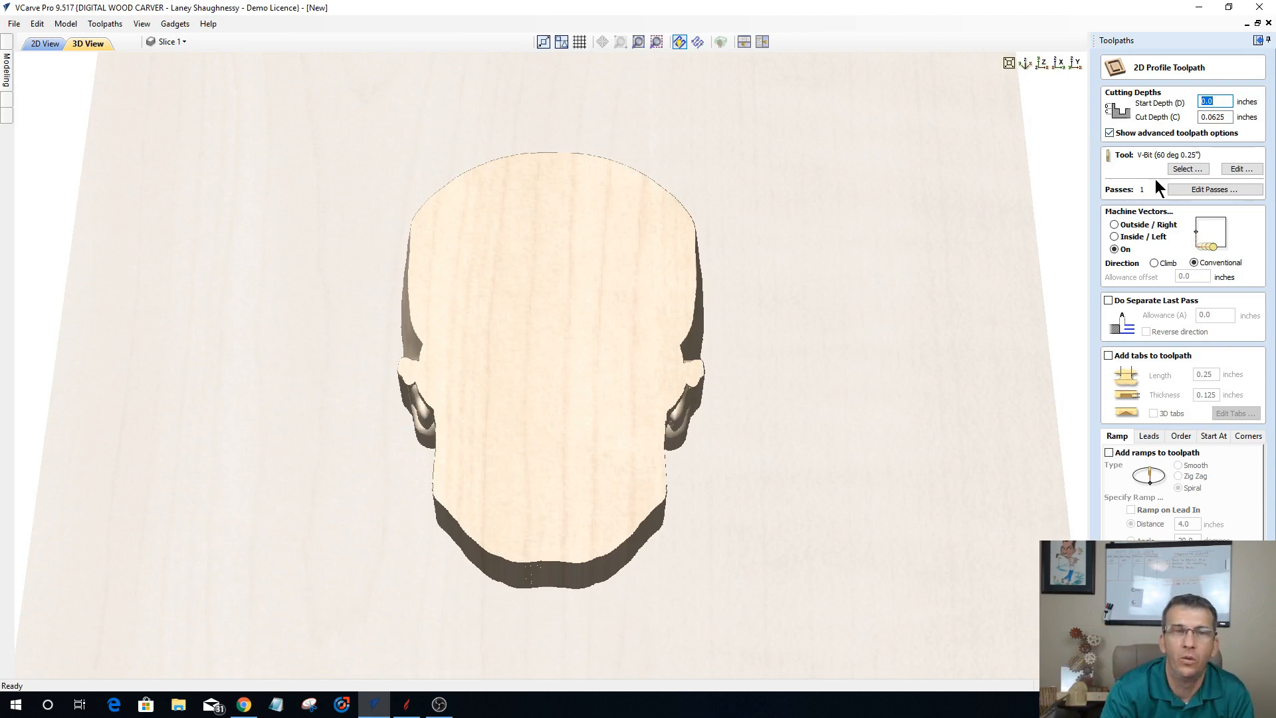
pyautogui.press('Tab')
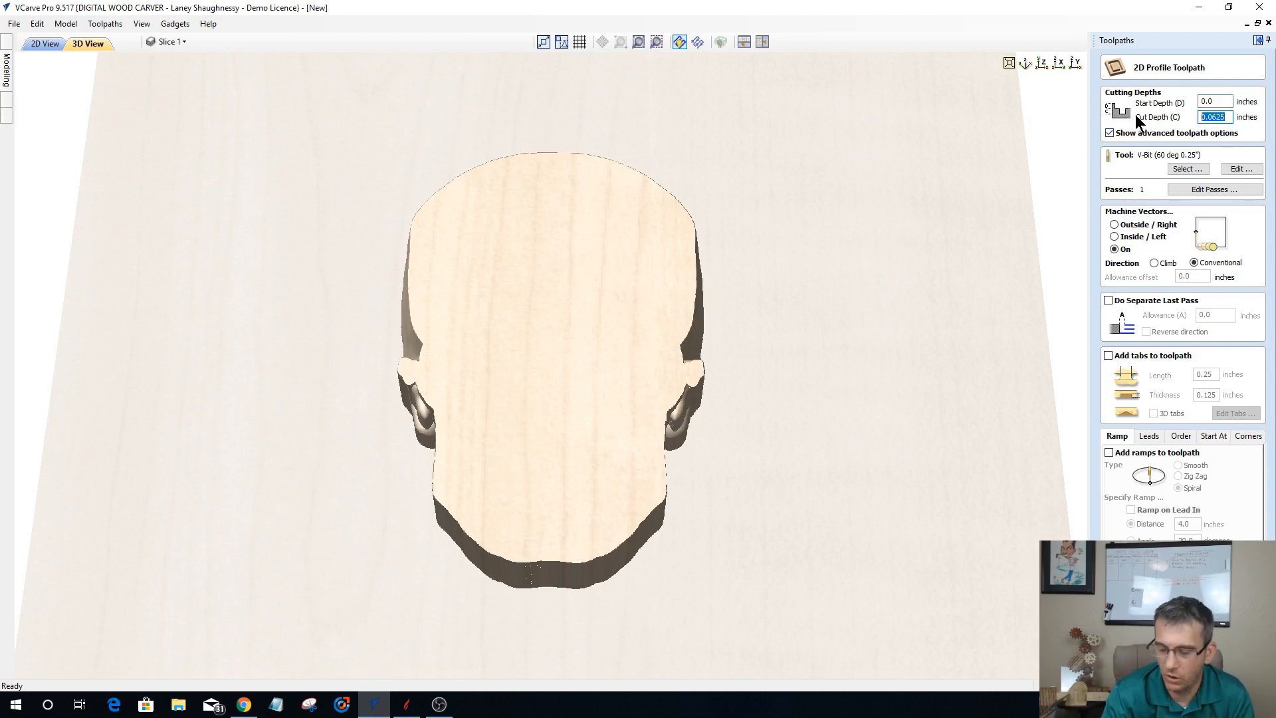
pyautogui.write('1')
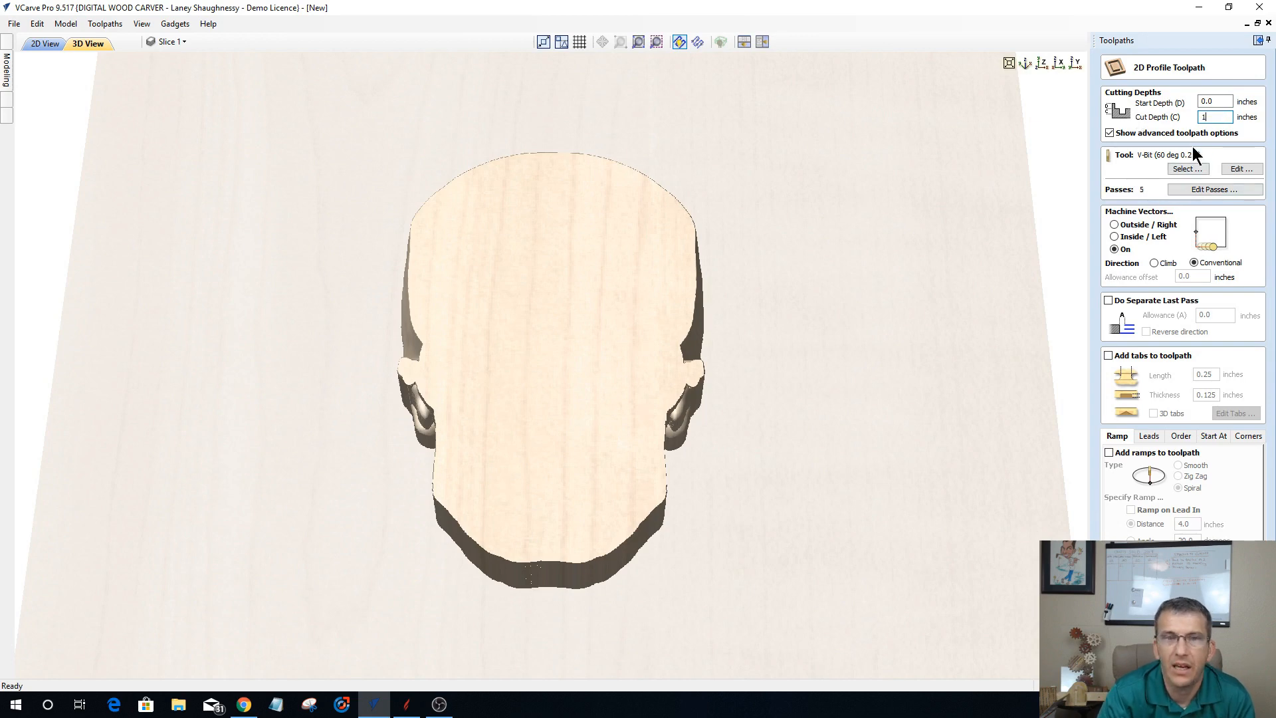
pyautogui.click(1170, 169)
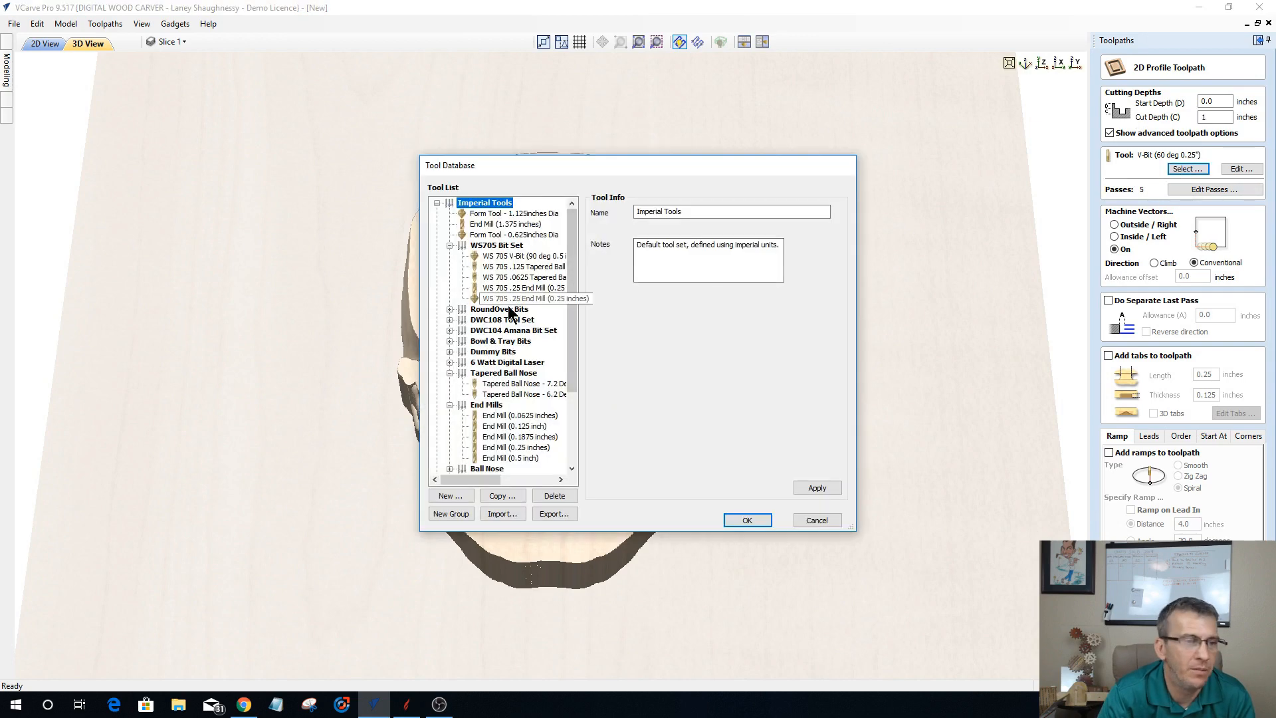
pyautogui.click(505, 447)
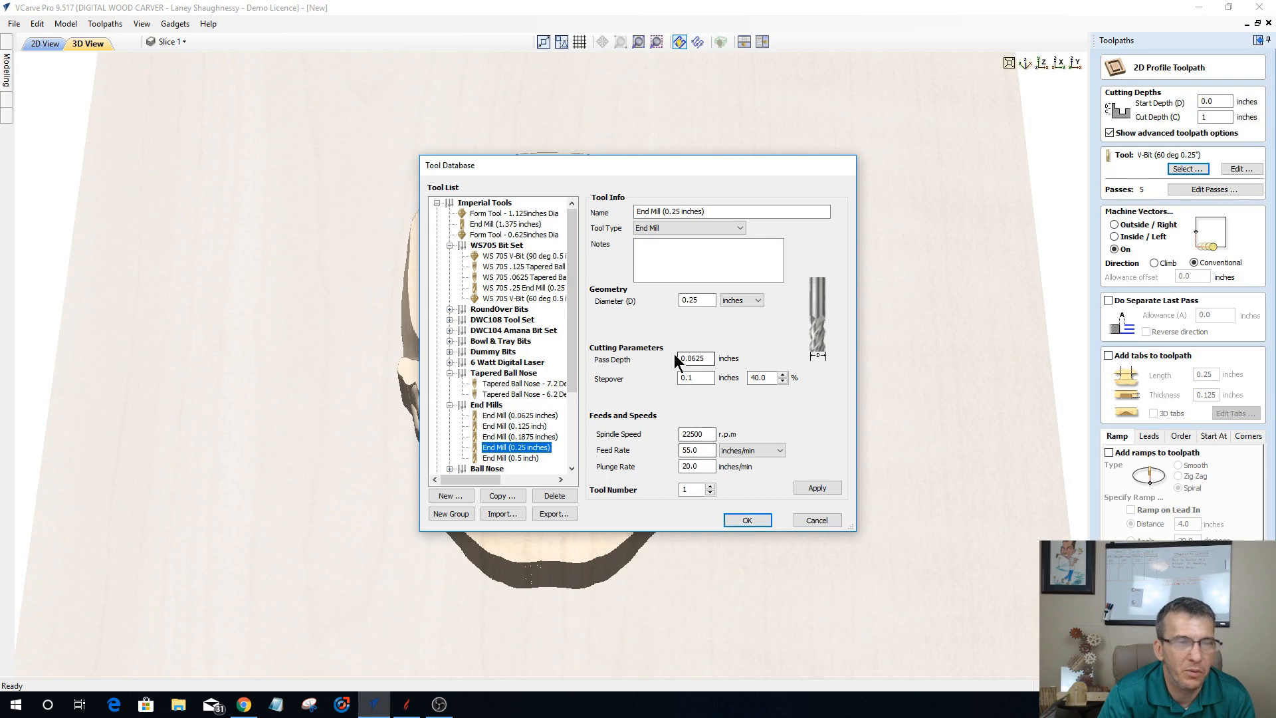
pyautogui.click(751, 520)
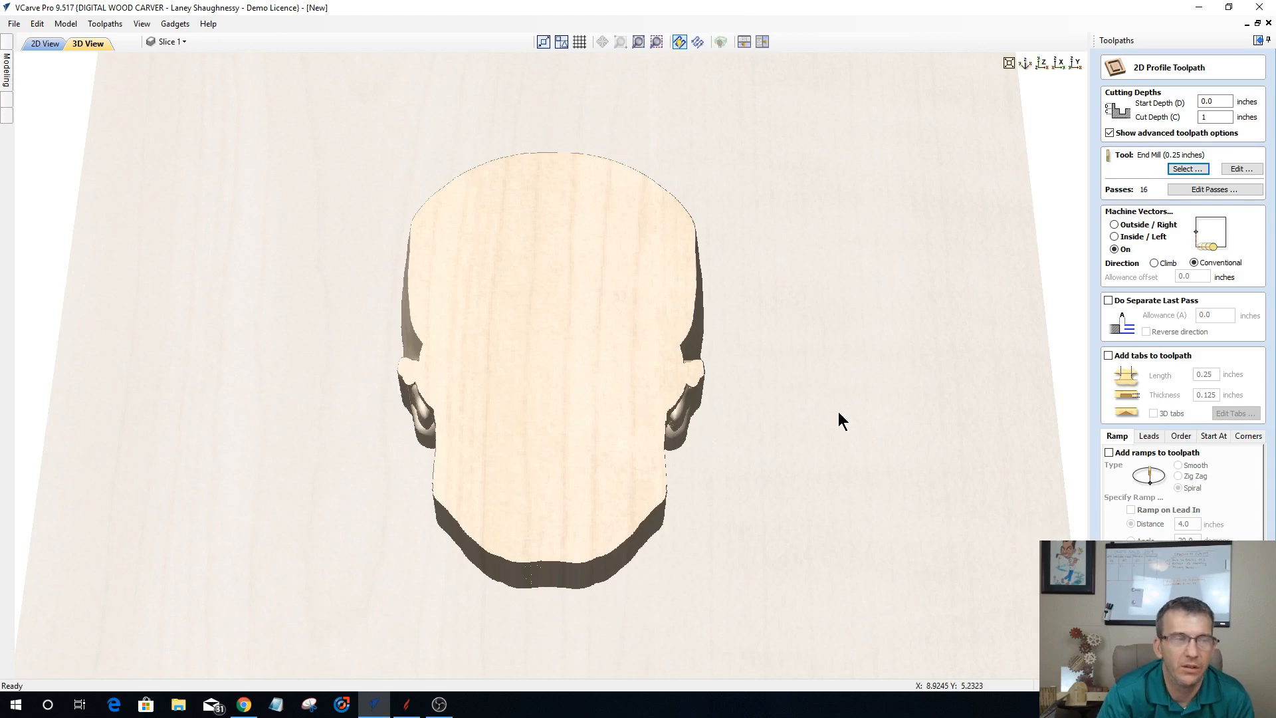
# Step: Set the profile's start depth to 0.8 and cut depth to 0.2 inch, machine outside the vector, and calculate the toolpath
pyautogui.click(1216, 105)
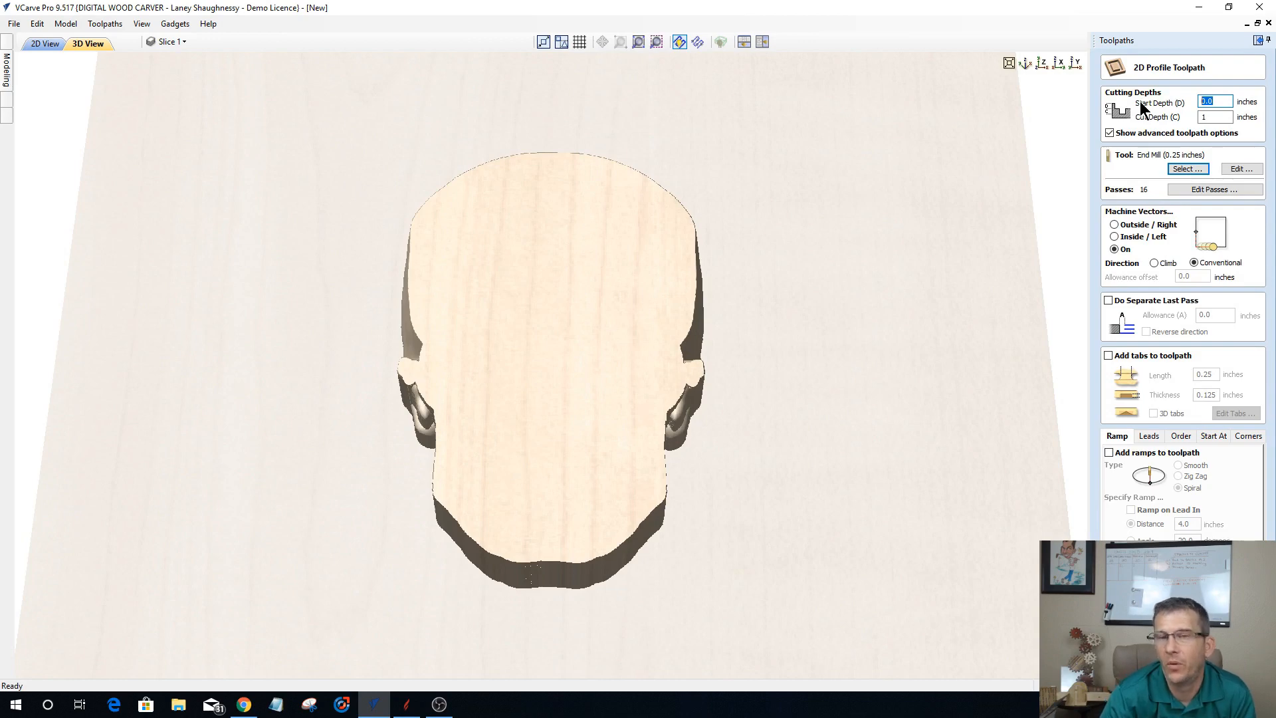
pyautogui.write('.8')
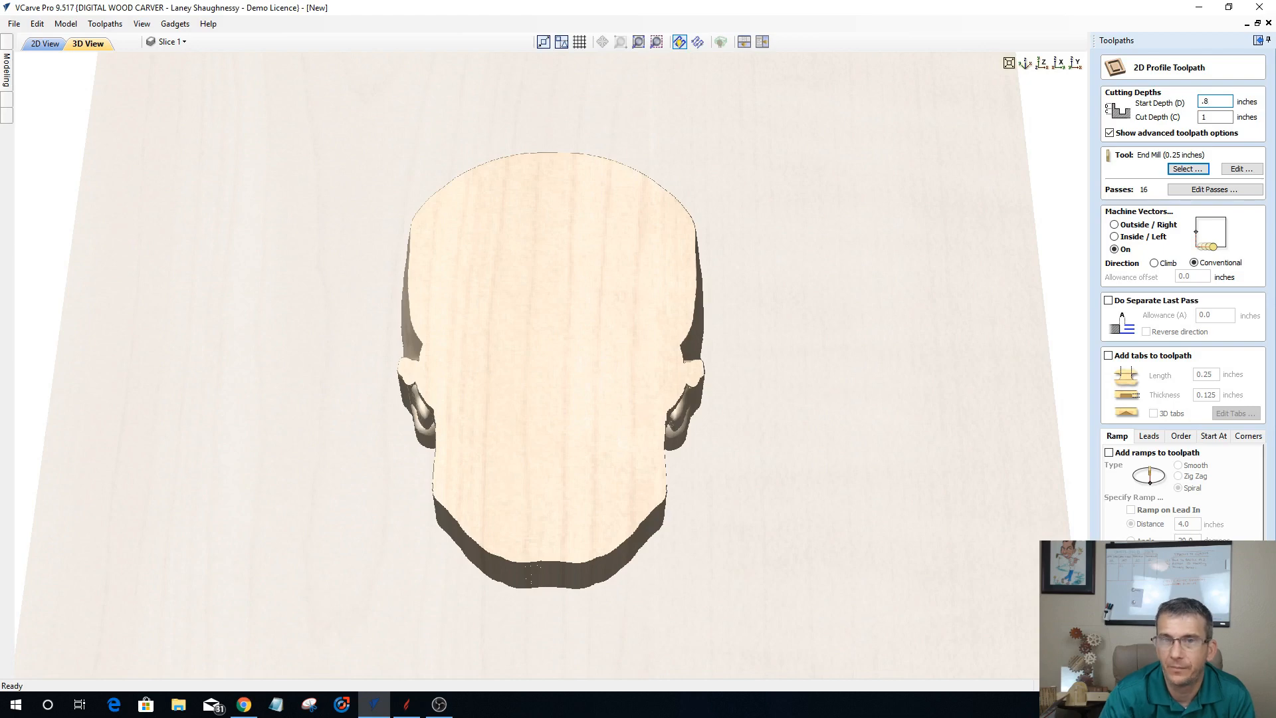
pyautogui.moveTo(1211, 118); pyautogui.dragTo(1132, 115)
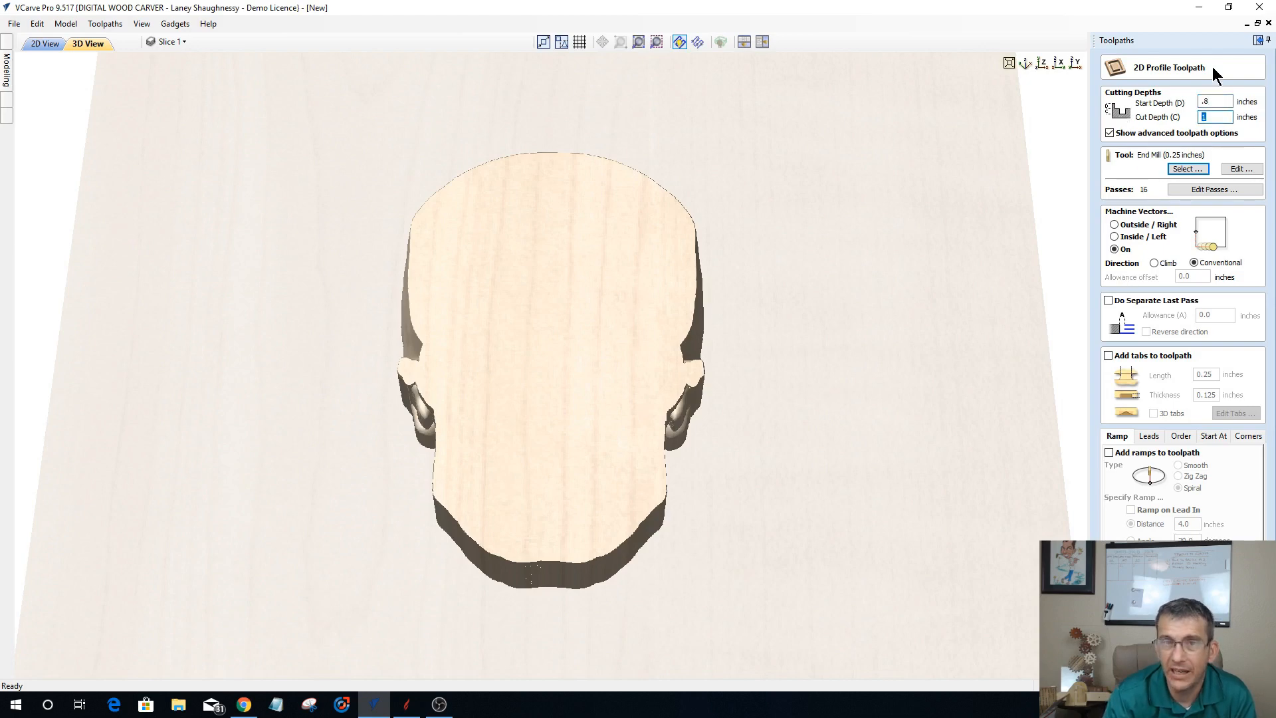
pyautogui.write('.2')
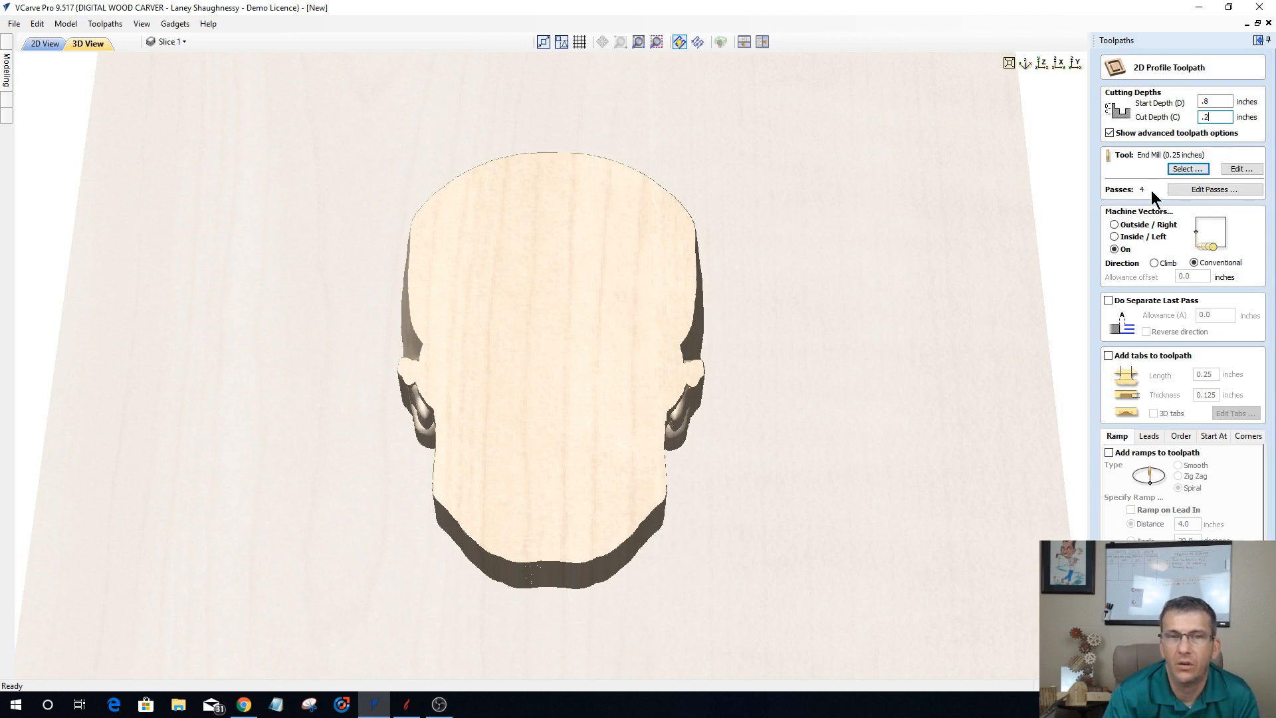
pyautogui.click(1115, 224)
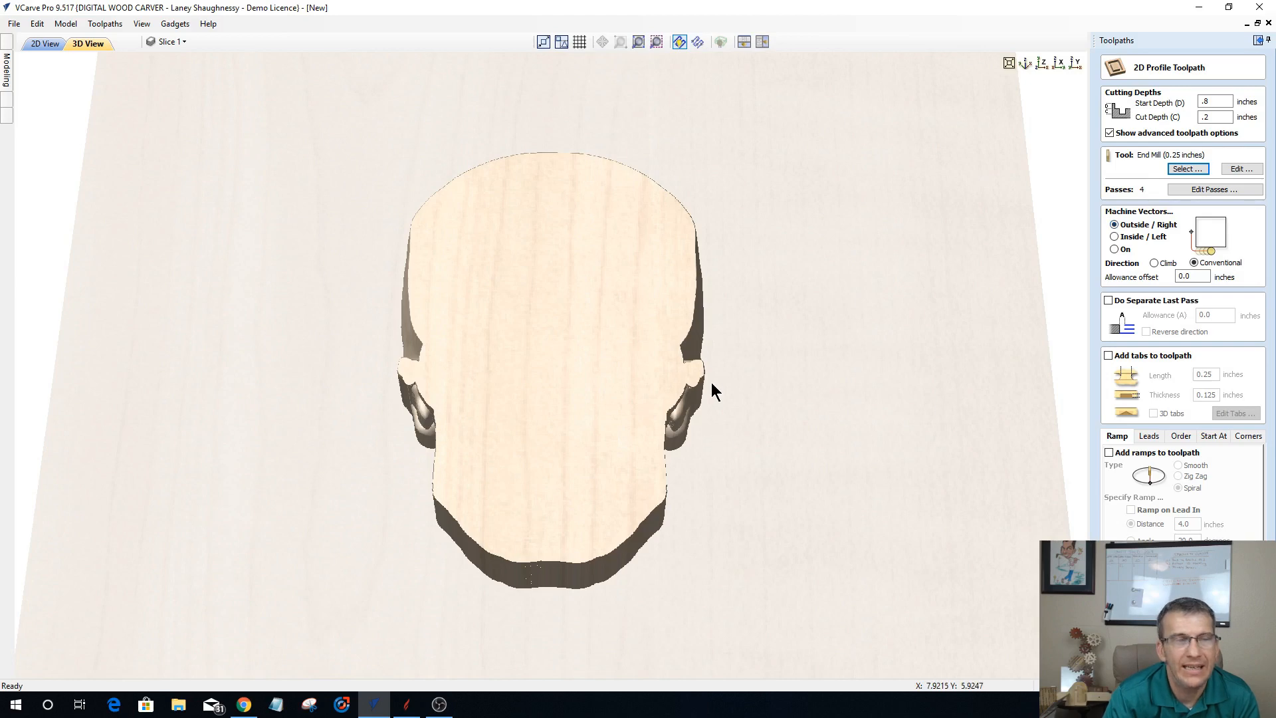
pyautogui.moveTo(582, 327); pyautogui.dragTo(524, 437)
pyautogui.moveTo(602, 364); pyautogui.dragTo(758, 427)
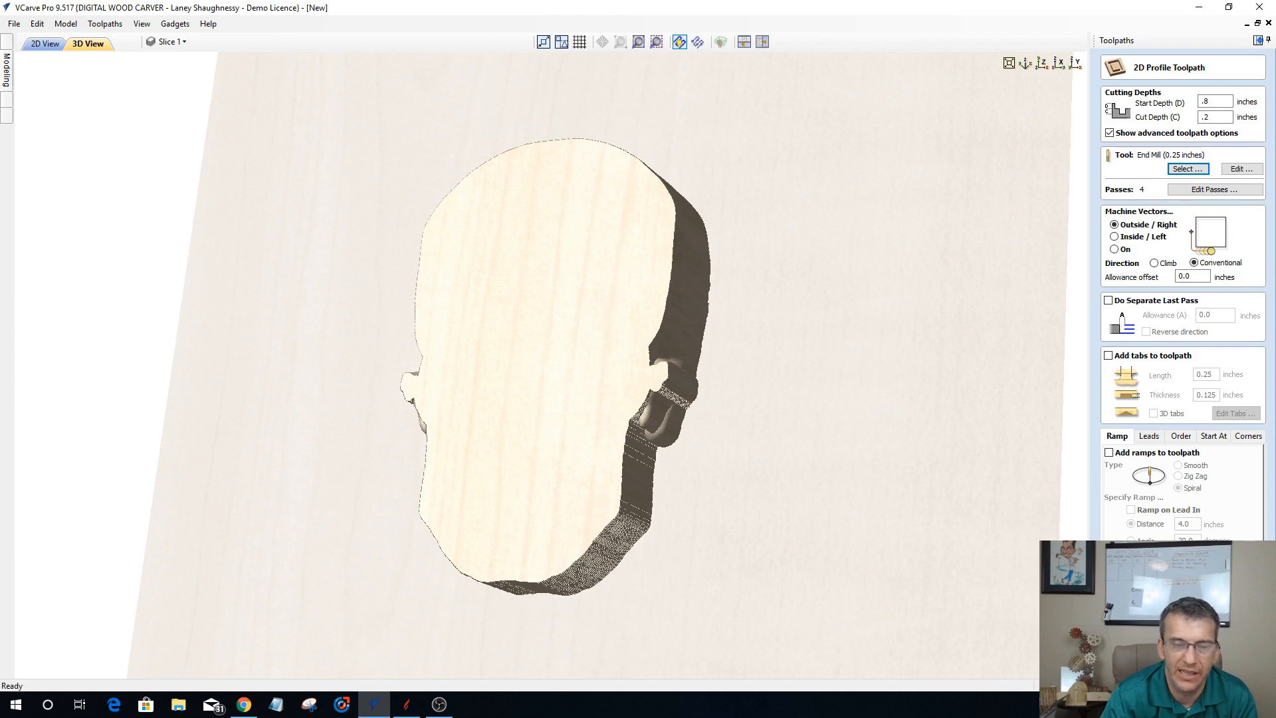
pyautogui.click(1138, 661)
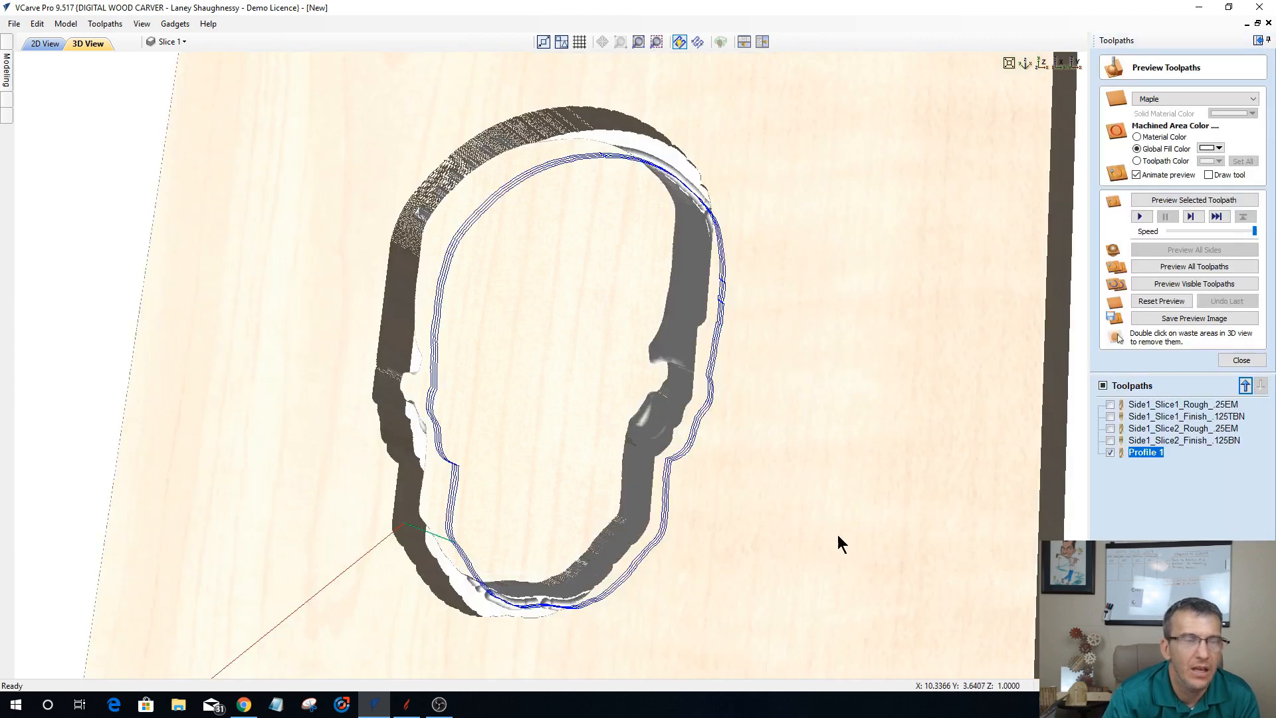
# Step: Preview the profile cut and remove the surrounding waste material to inspect the isolated skull slice
pyautogui.moveTo(1018, 265); pyautogui.dragTo(1022, 264)
pyautogui.click(1167, 199)
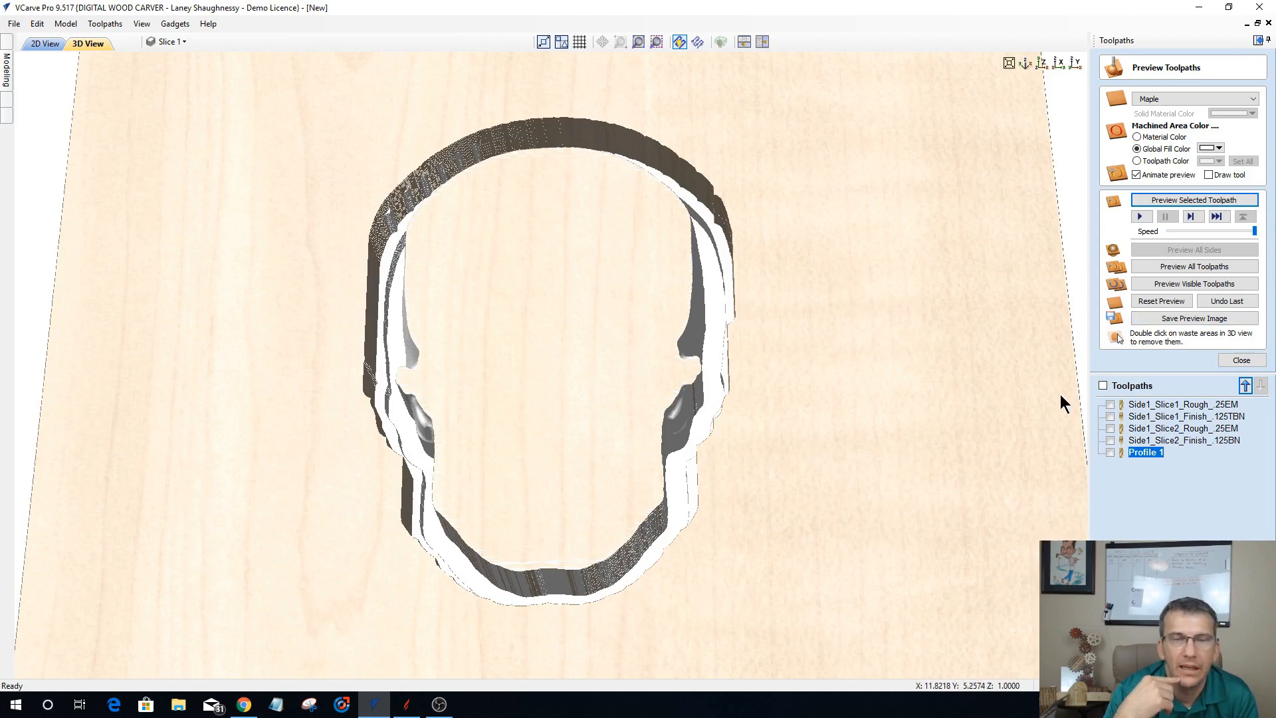
pyautogui.moveTo(807, 540); pyautogui.dragTo(795, 451)
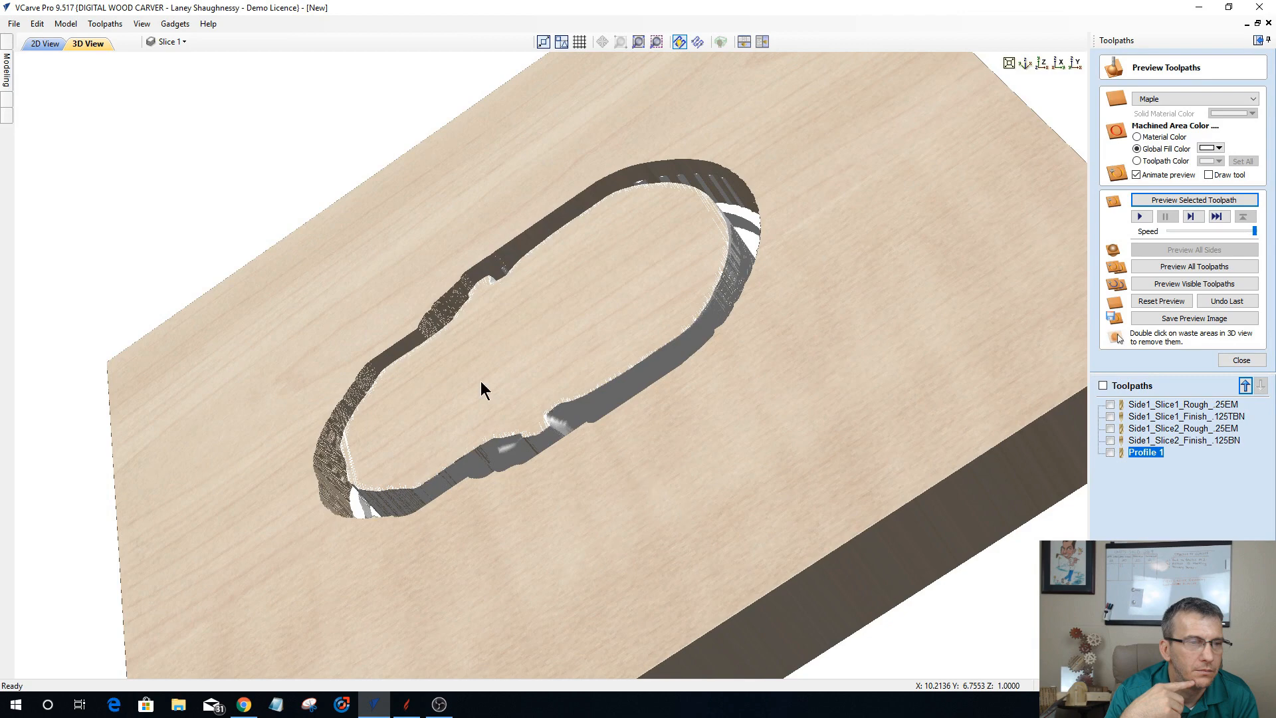
pyautogui.doubleClick(438, 405)
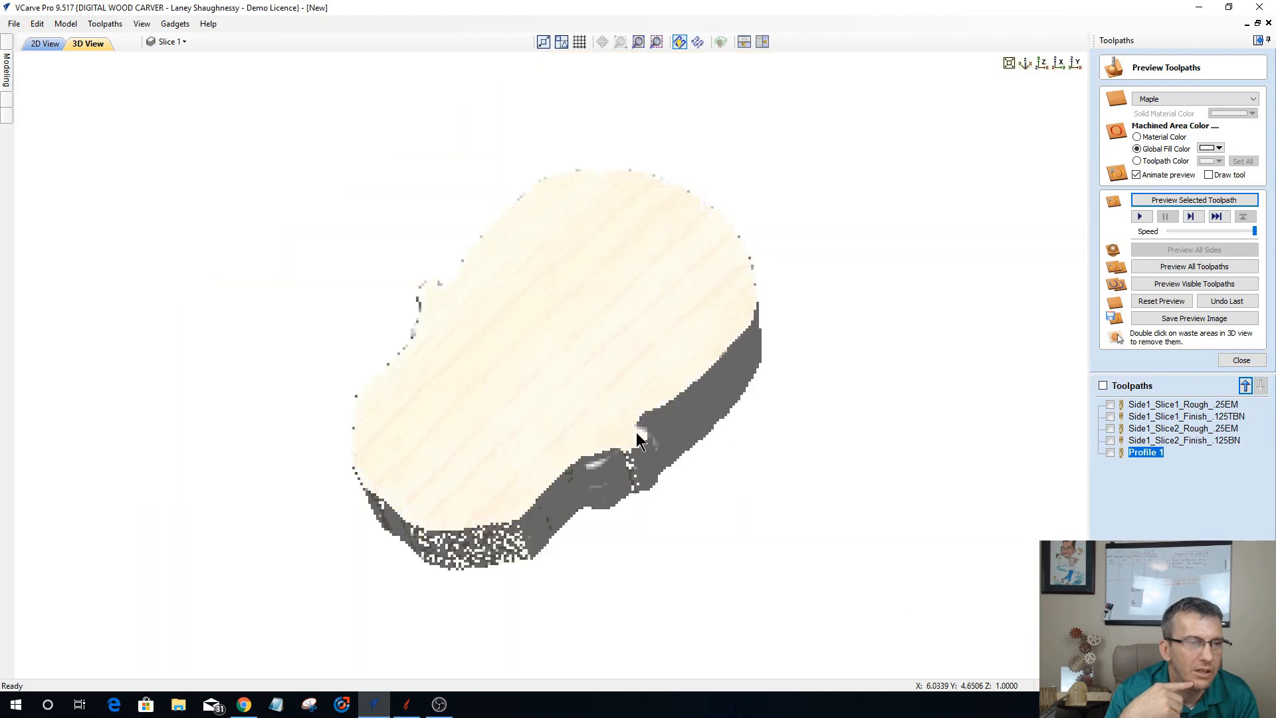
pyautogui.moveTo(649, 425); pyautogui.dragTo(792, 457)
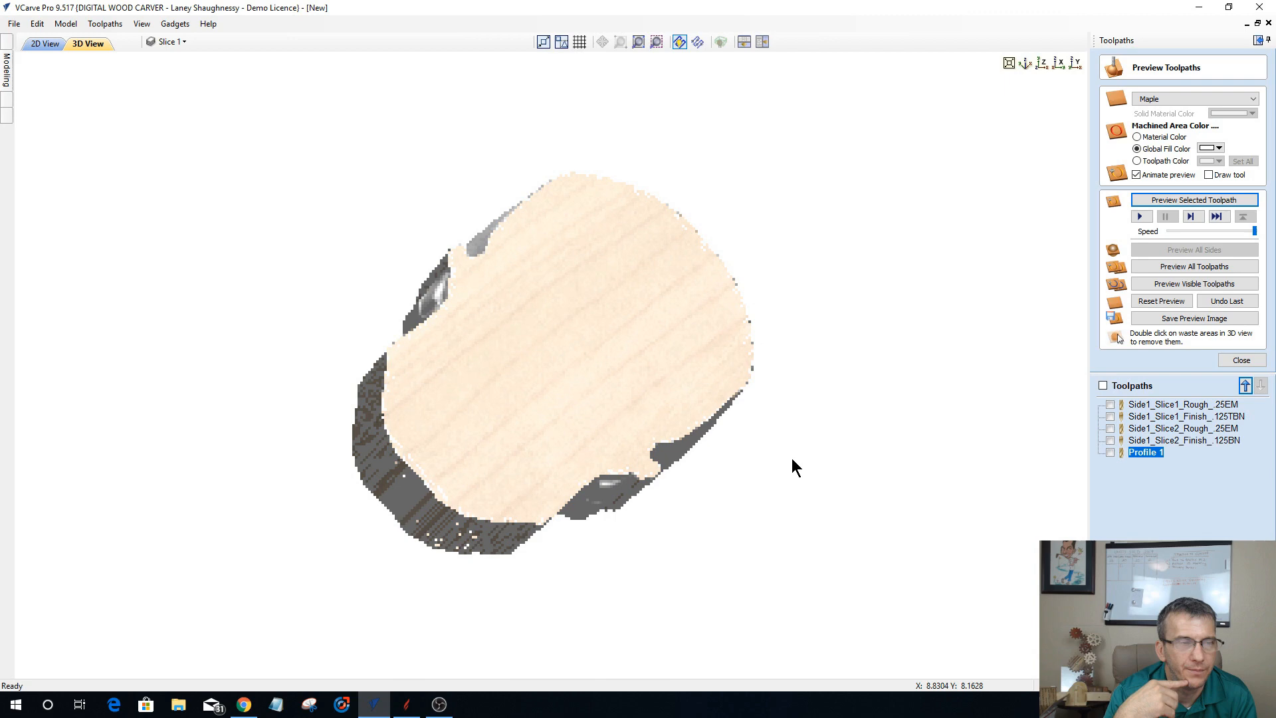
# Step: Reopen the Profile 1 toolpath, enable tabs, and place four on the skull outline, two on the upper cranium and two along the jaw
pyautogui.doubleClick(1139, 455)
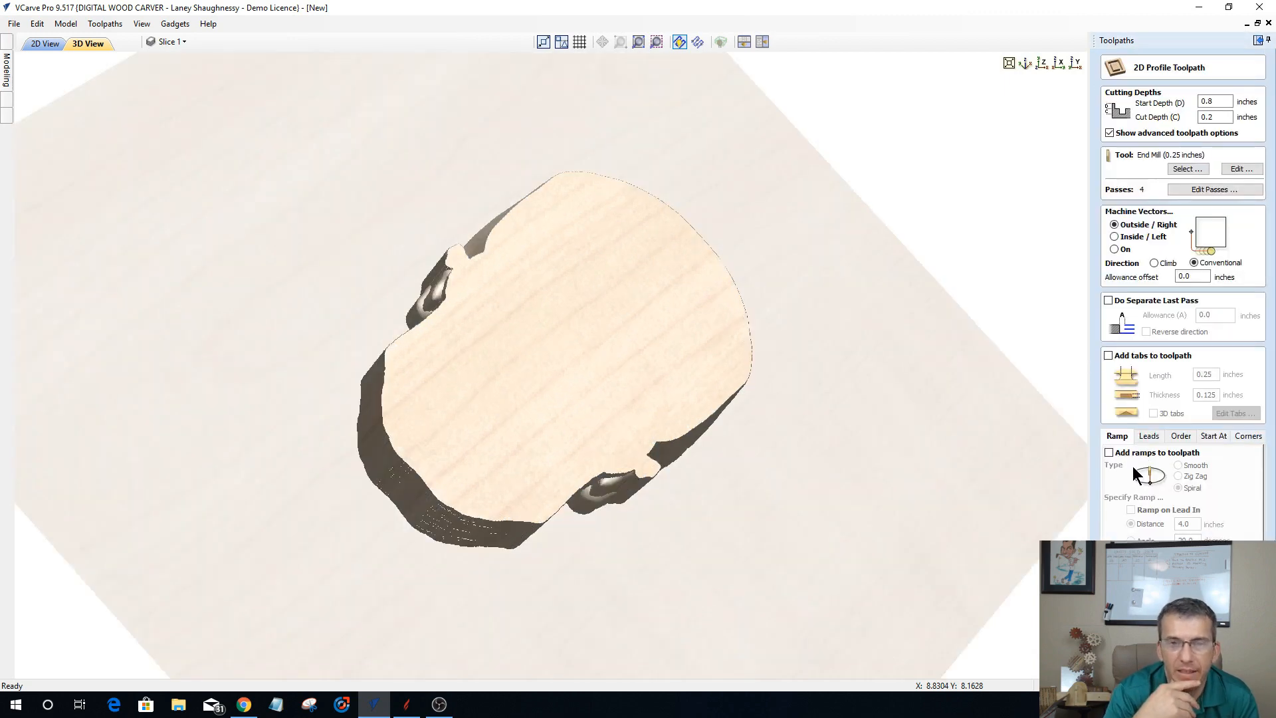
pyautogui.click(1109, 356)
pyautogui.click(42, 44)
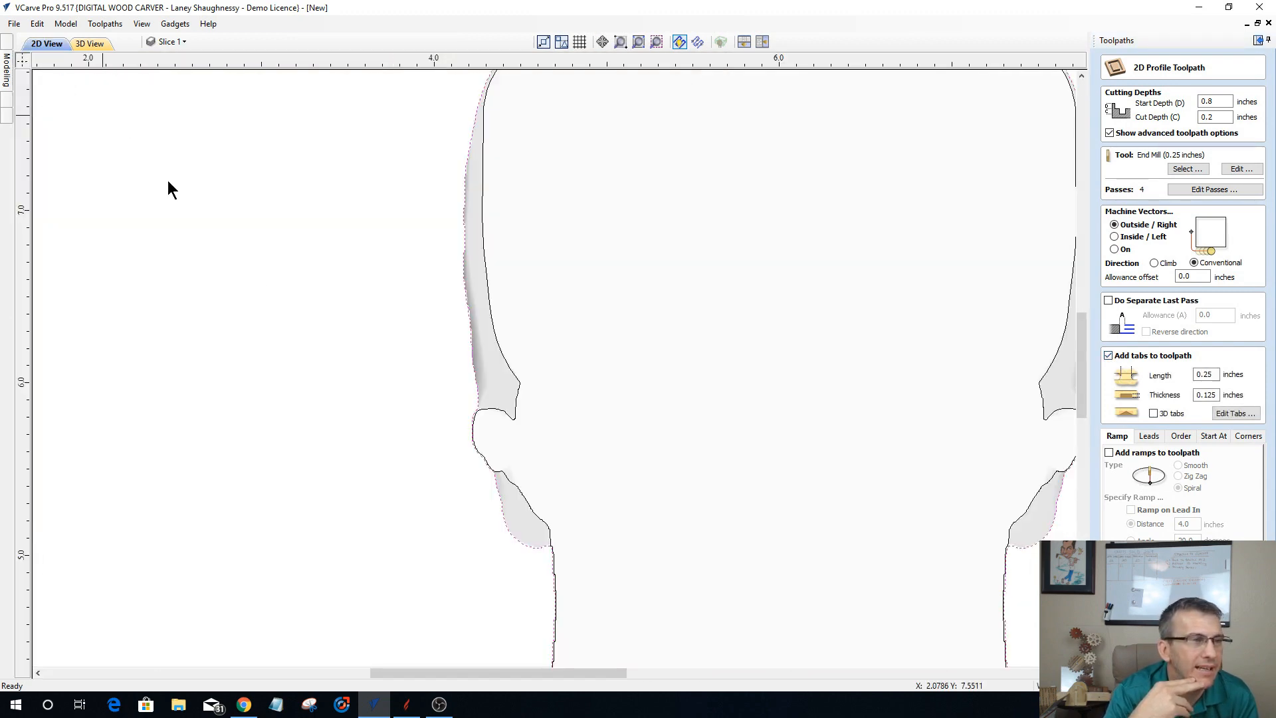
pyautogui.scroll(-3, 329, 357)
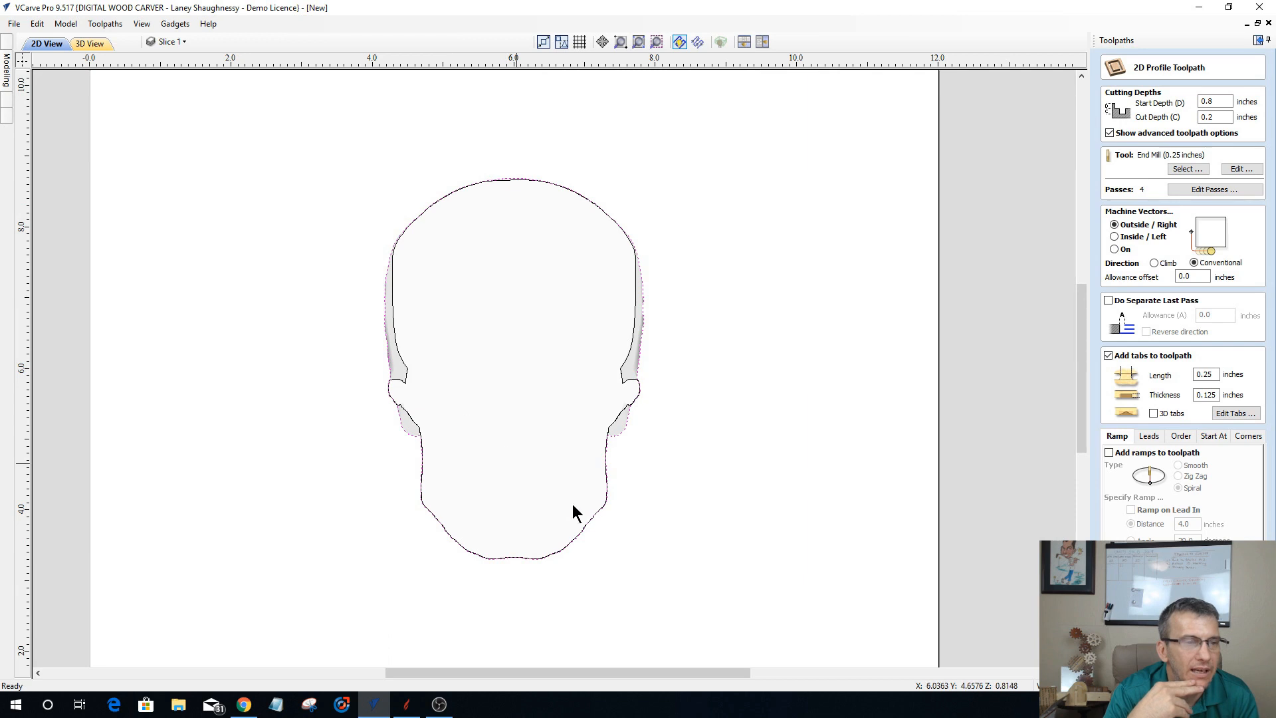
pyautogui.click(1233, 413)
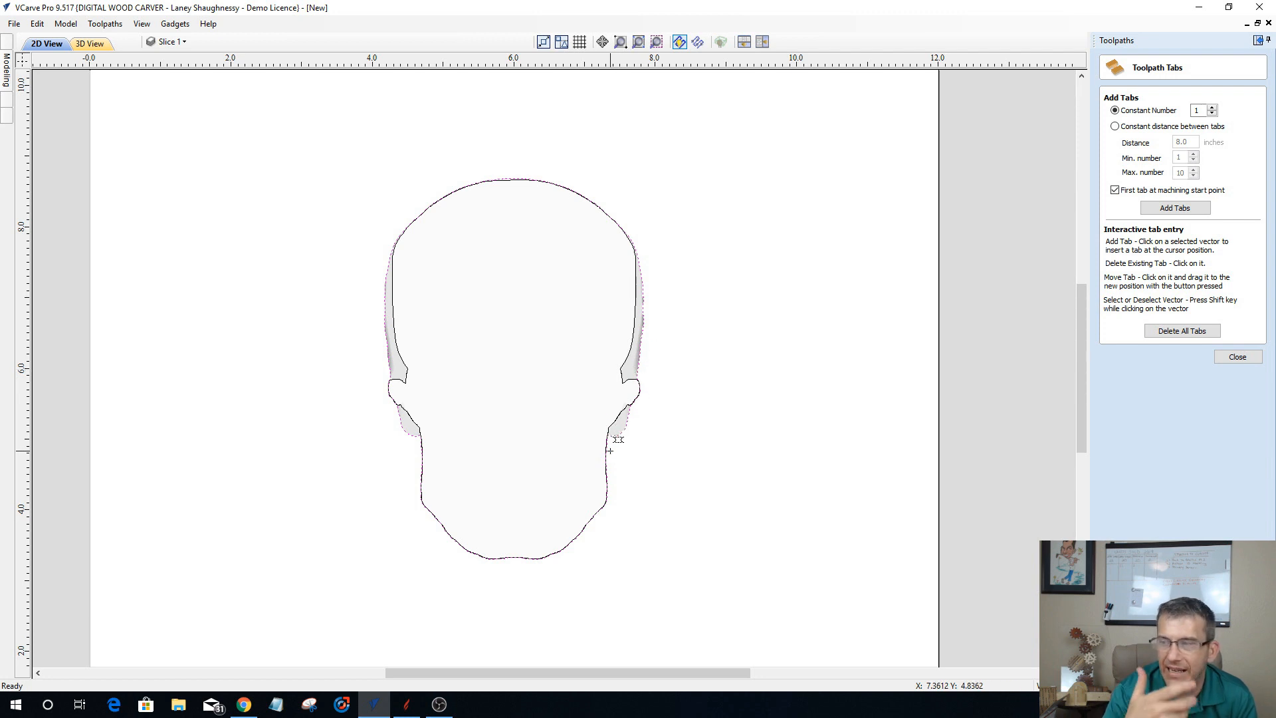
pyautogui.click(606, 212)
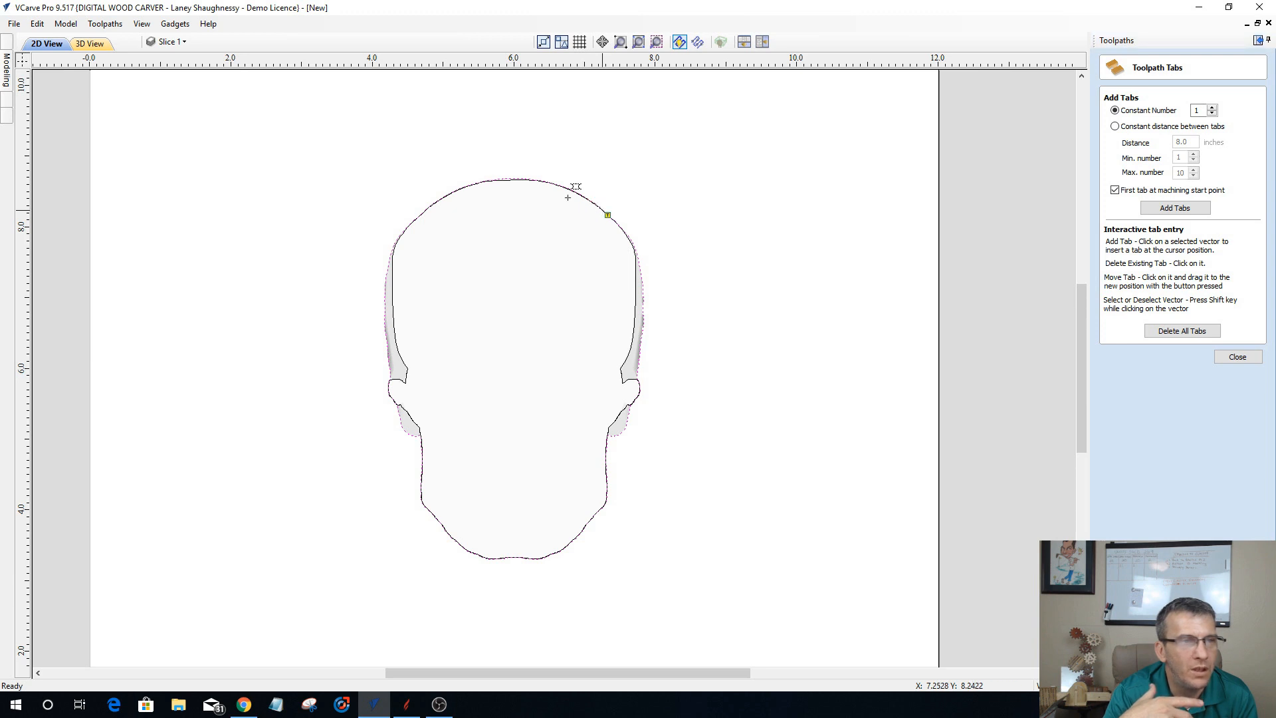
pyautogui.click(420, 214)
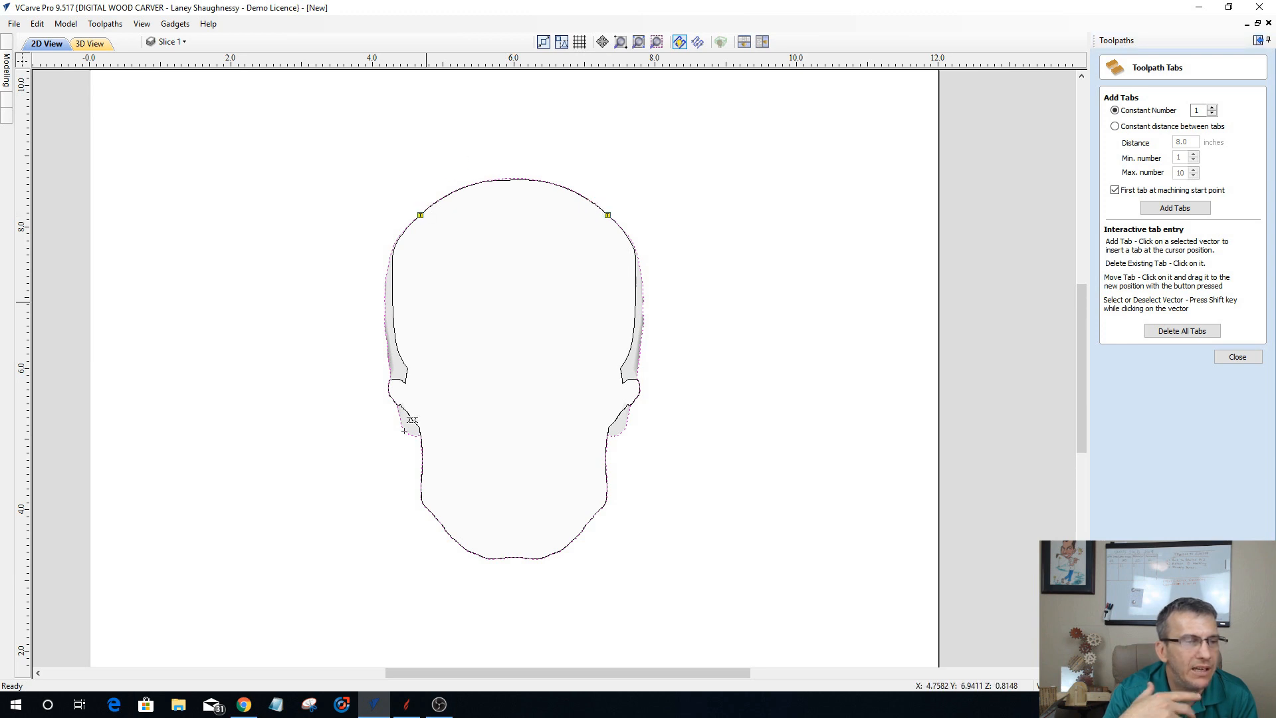
pyautogui.click(451, 536)
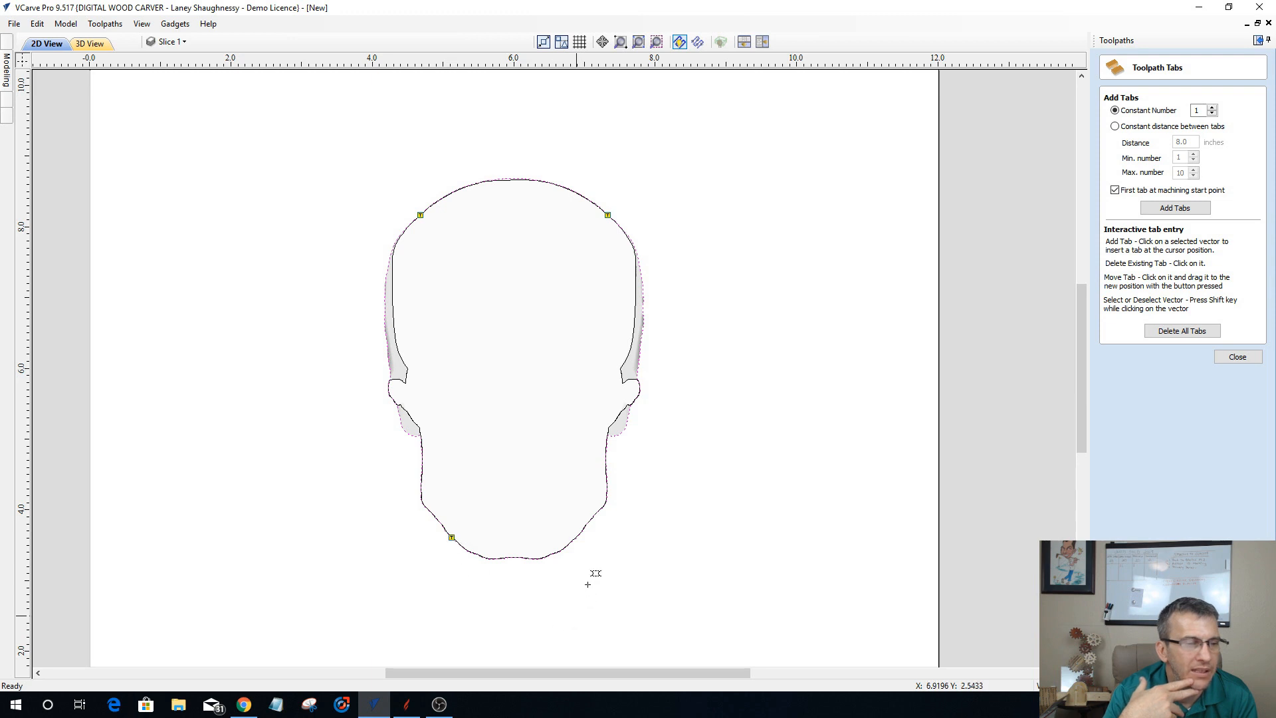
pyautogui.click(575, 537)
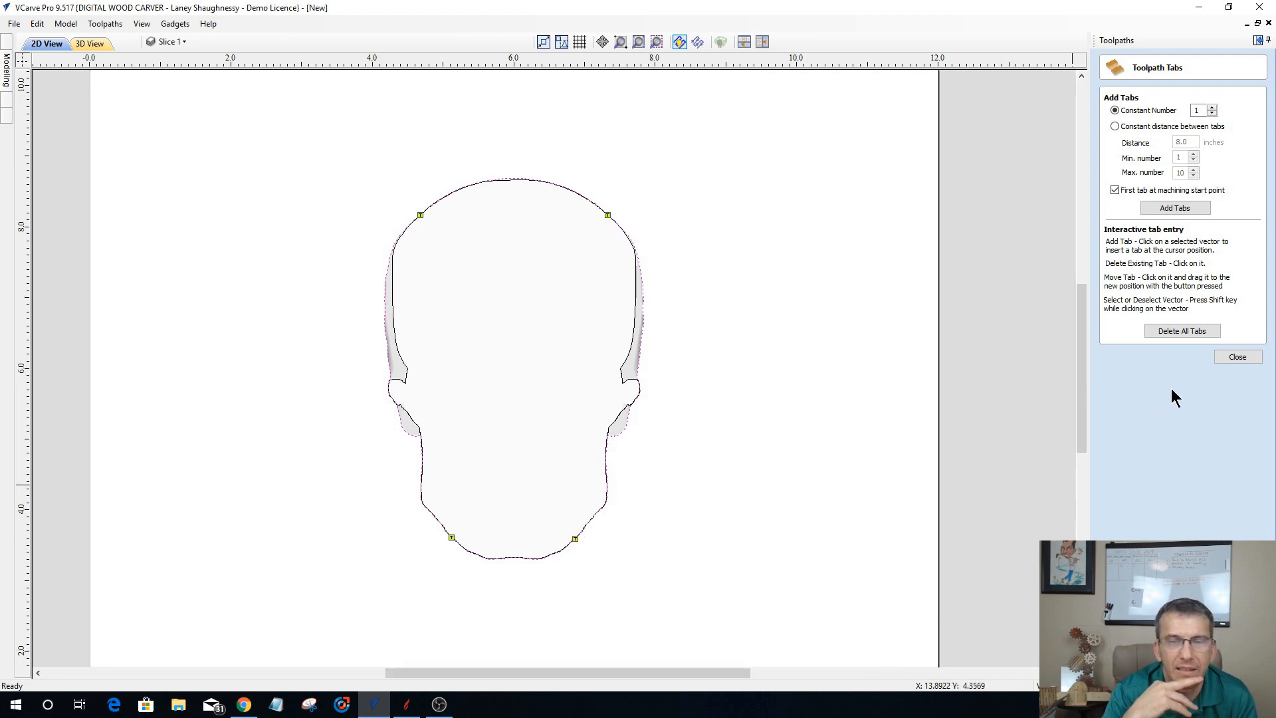
pyautogui.click(1236, 357)
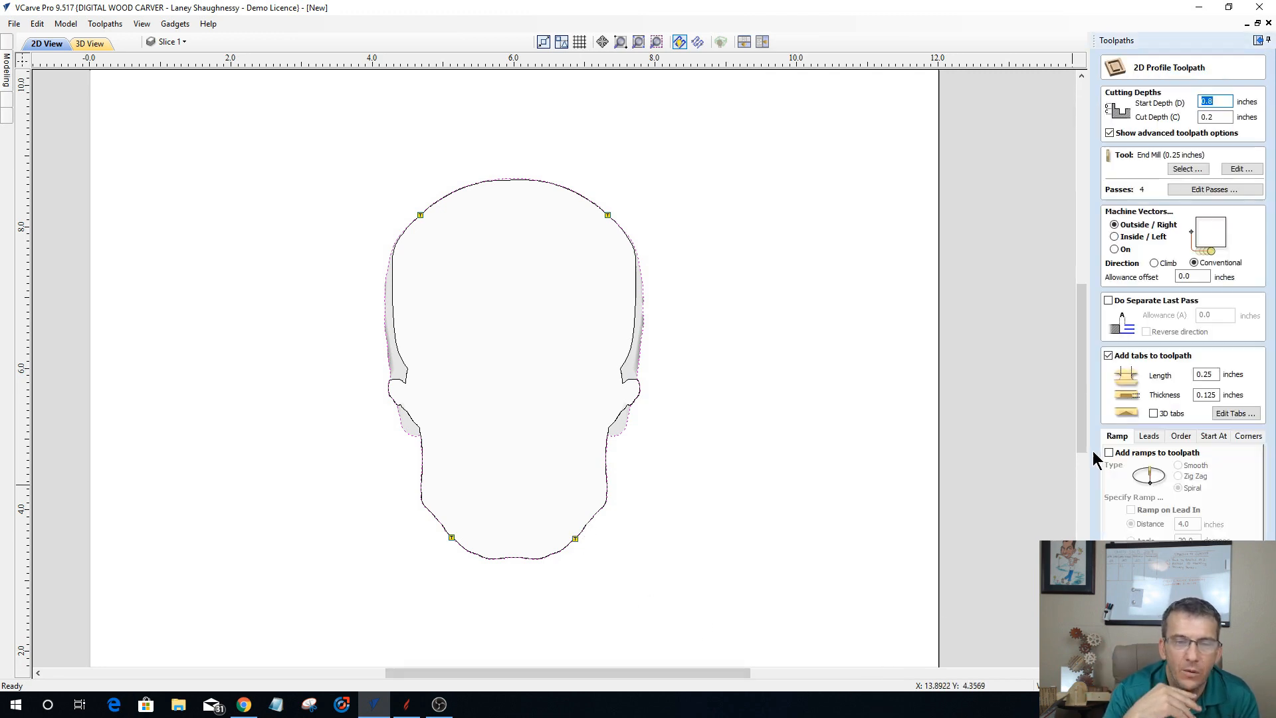
# Step: Add spiral ramps to the profile toolpath
pyautogui.click(1112, 453)
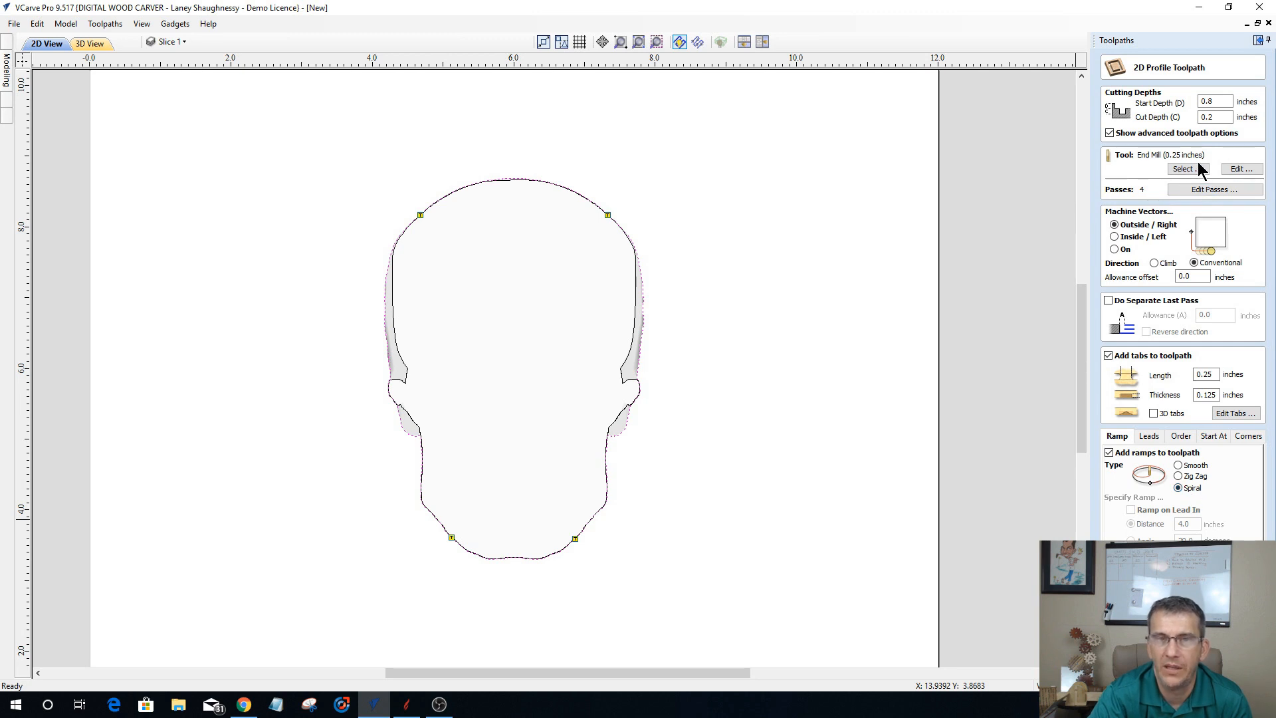
pyautogui.click(1239, 169)
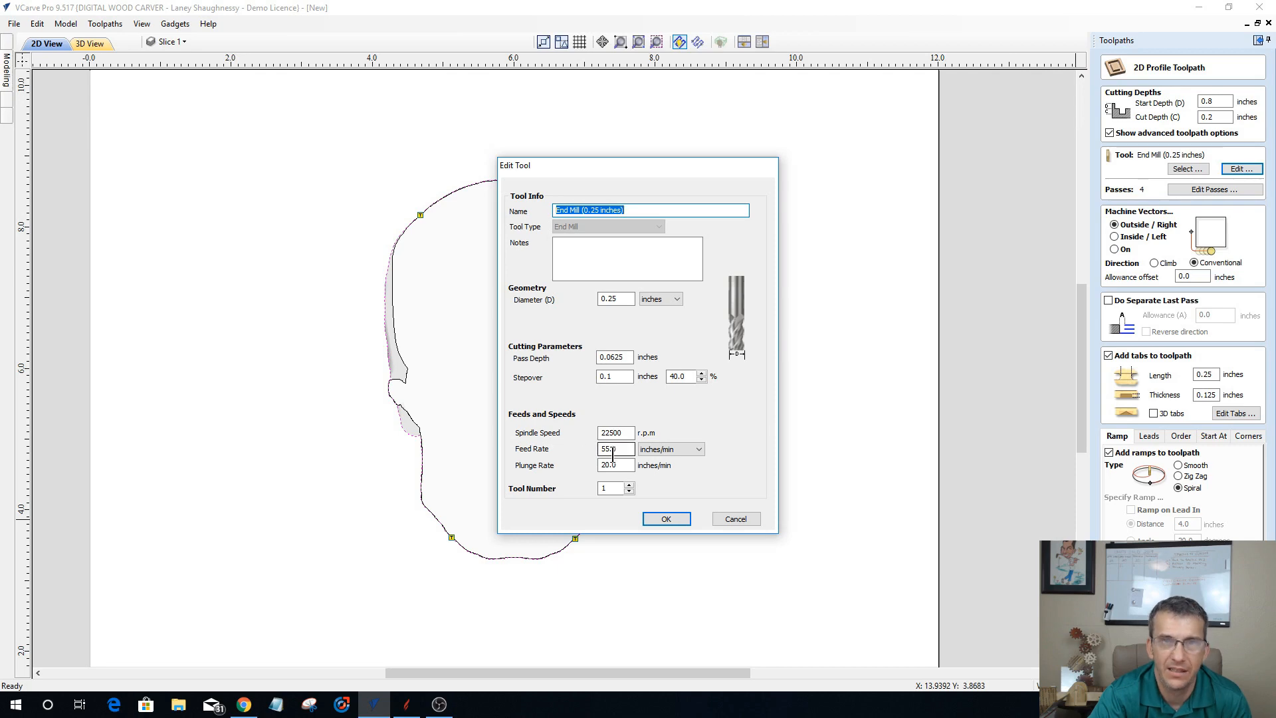
pyautogui.moveTo(617, 465); pyautogui.dragTo(564, 467)
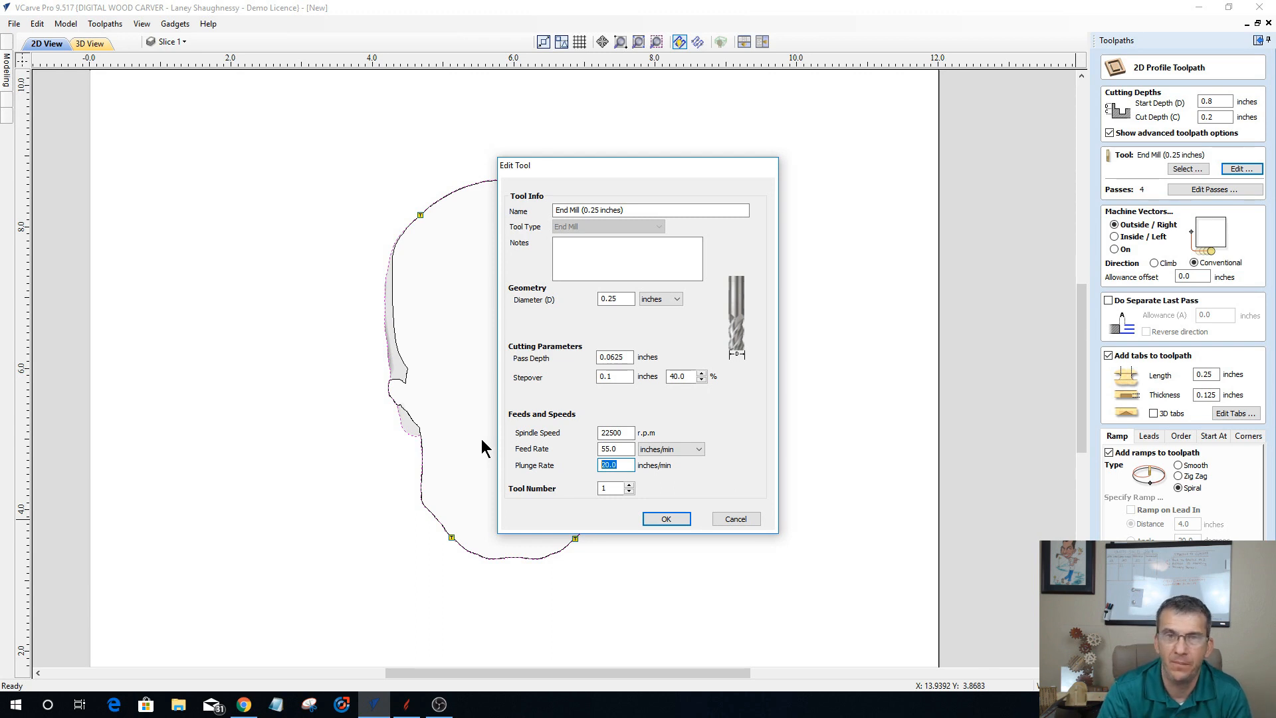
pyautogui.write('55')
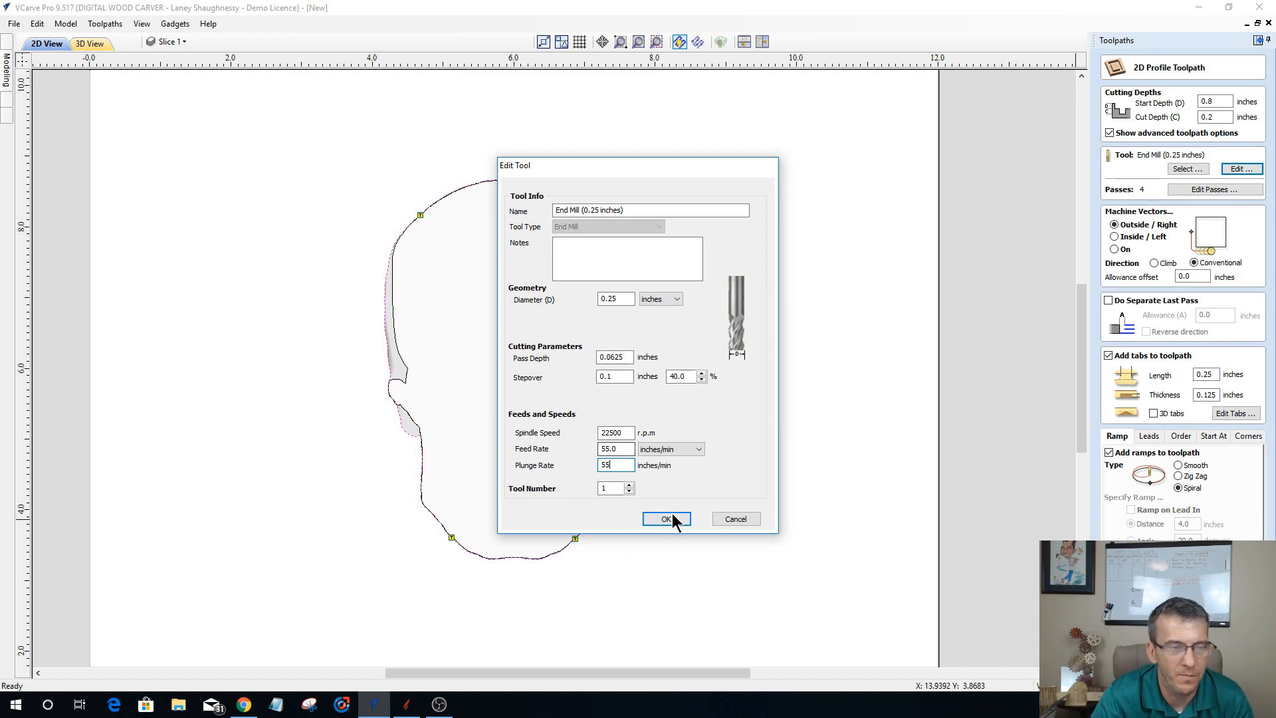
pyautogui.click(735, 519)
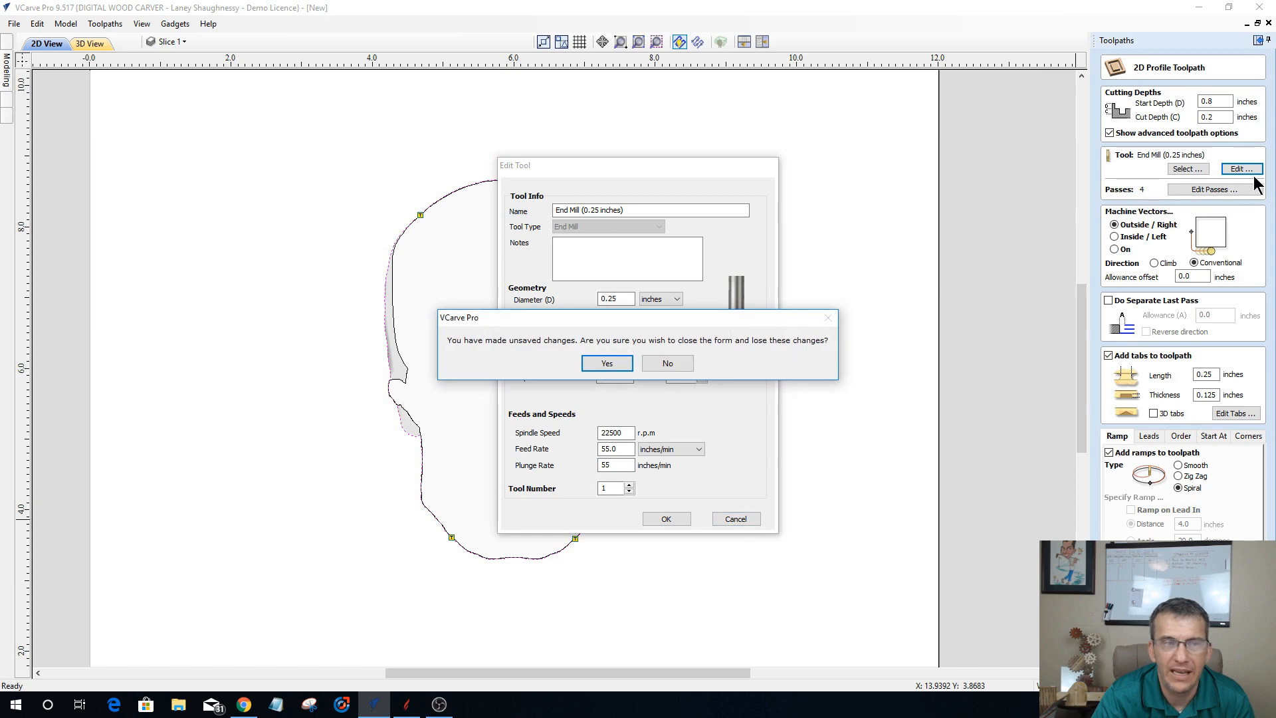
pyautogui.click(606, 364)
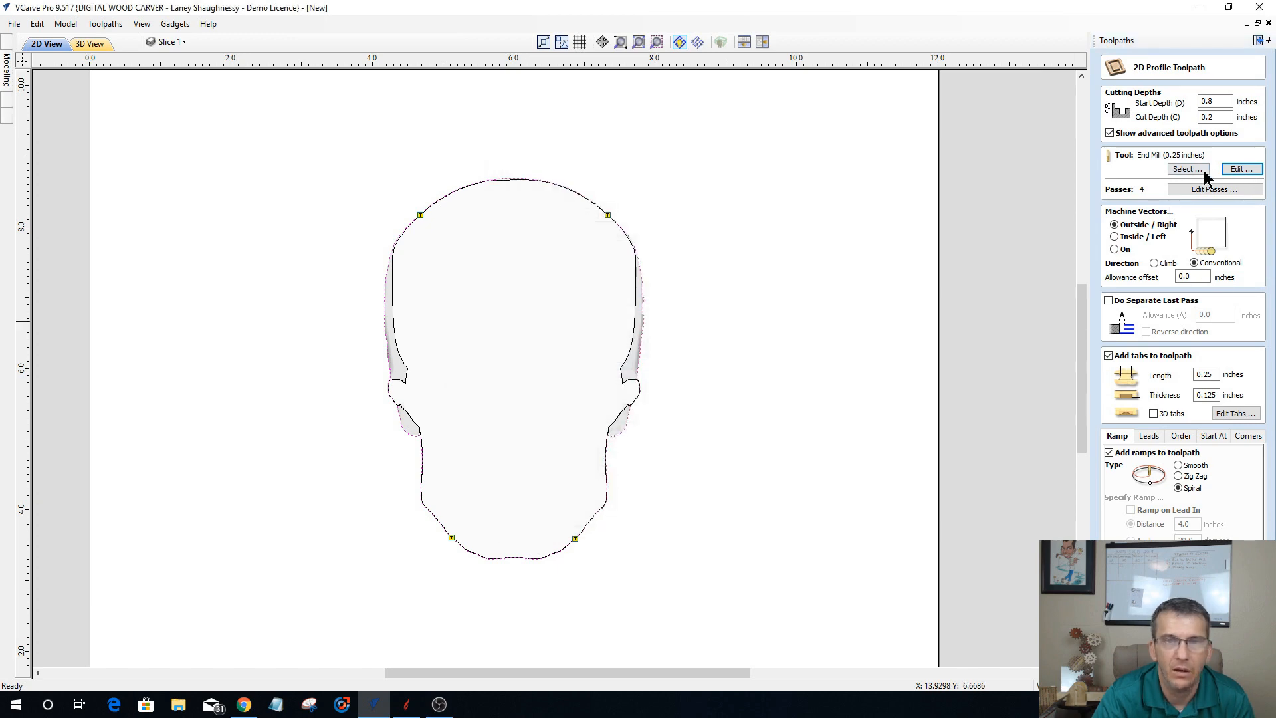
# Step: Set the 0.25 inch end mill's plunge rate to 55 inches/min and calculate the profile toolpath
pyautogui.click(1251, 171)
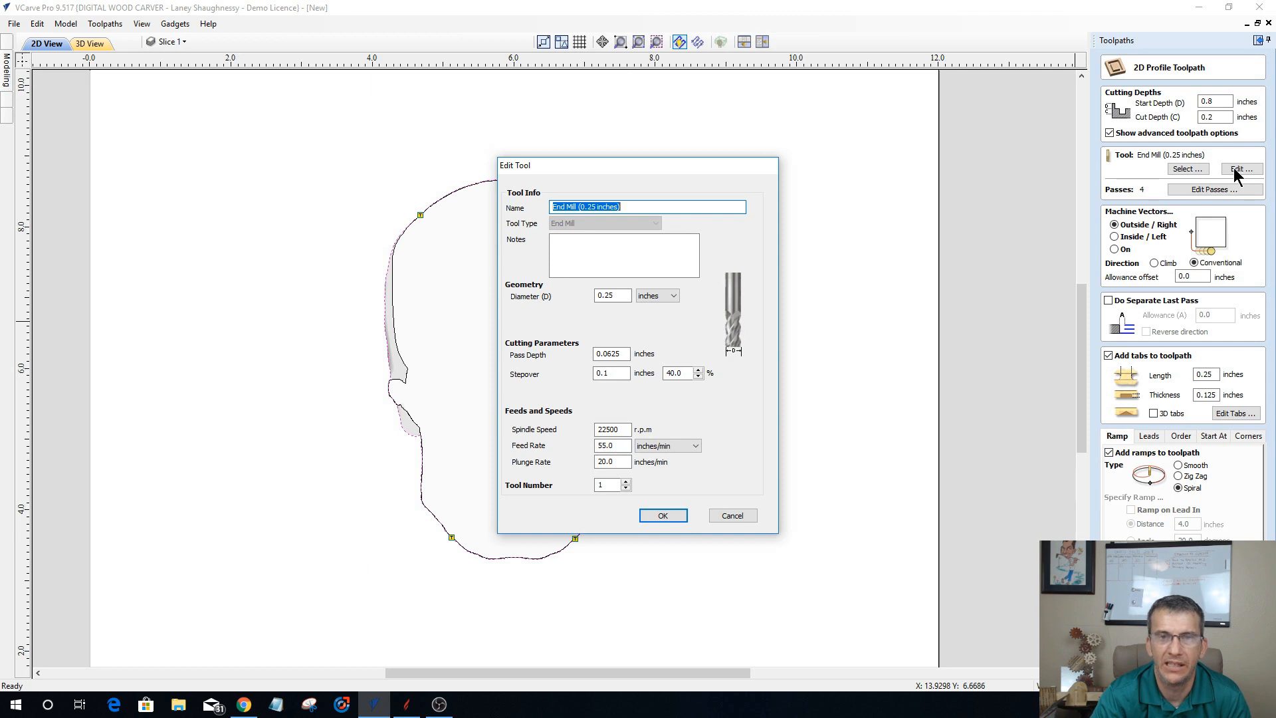
pyautogui.moveTo(620, 462); pyautogui.dragTo(567, 465)
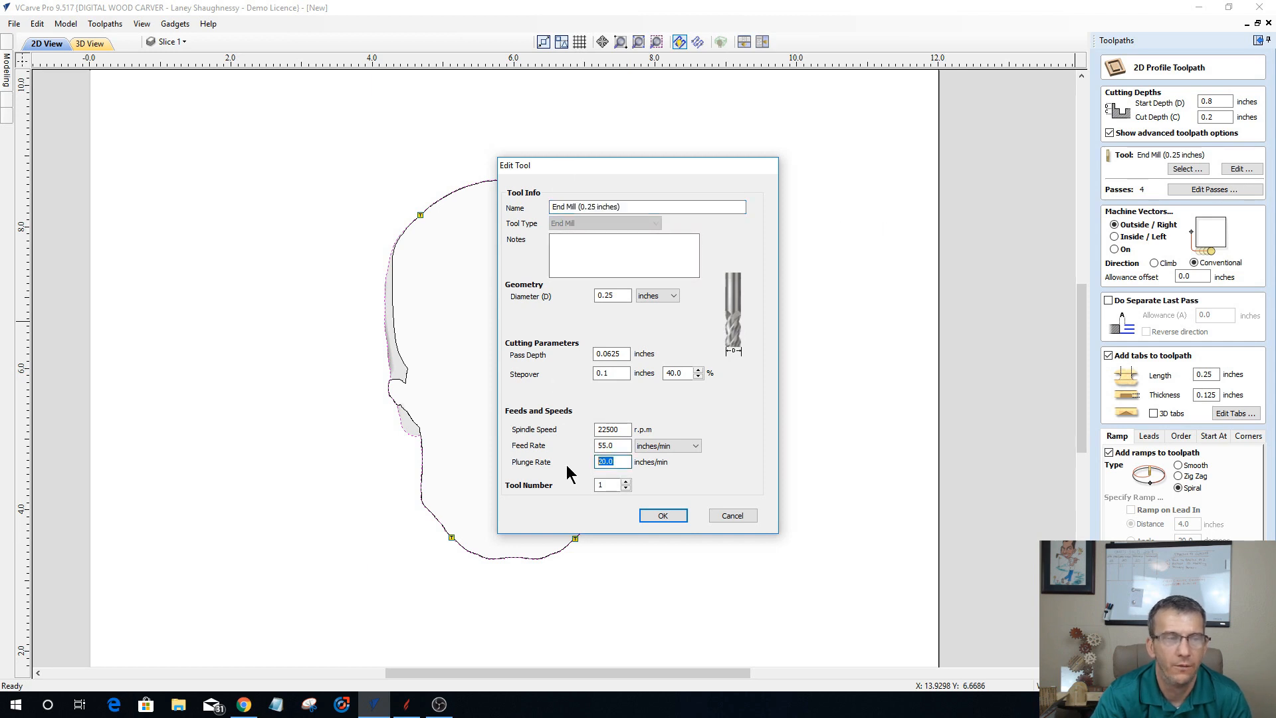
pyautogui.click(662, 515)
pyautogui.click(1237, 169)
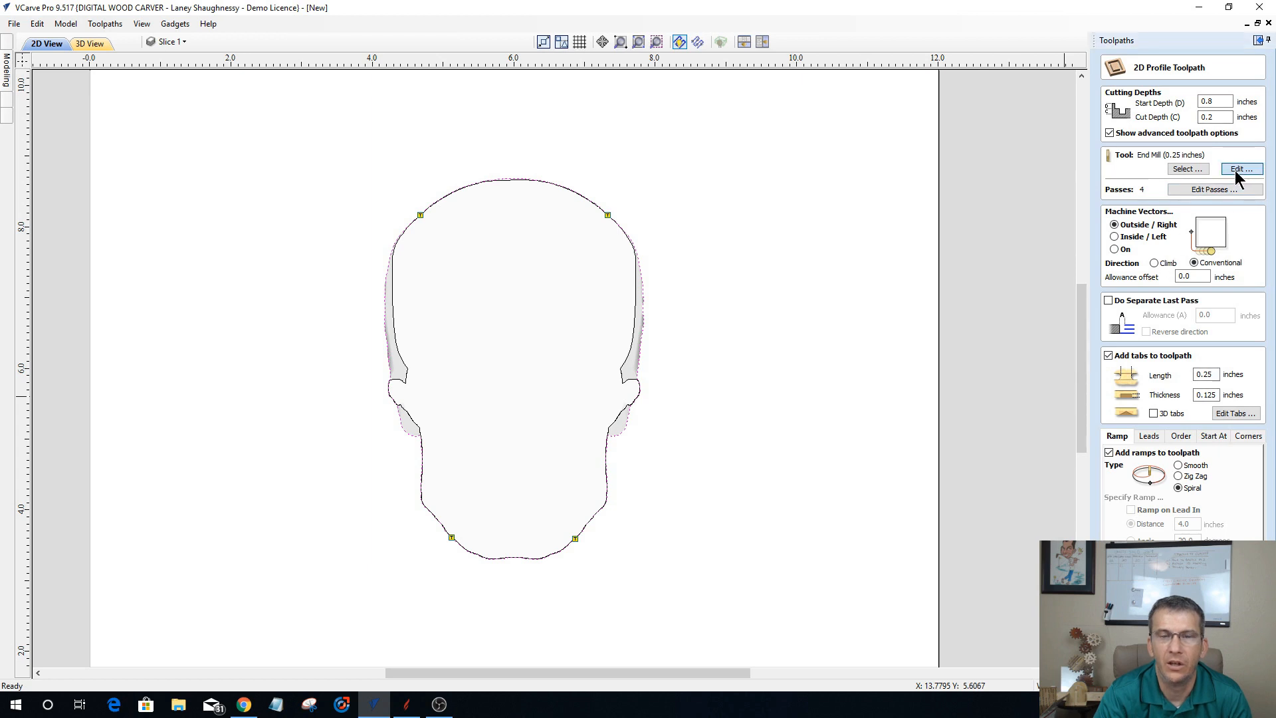
pyautogui.click(661, 515)
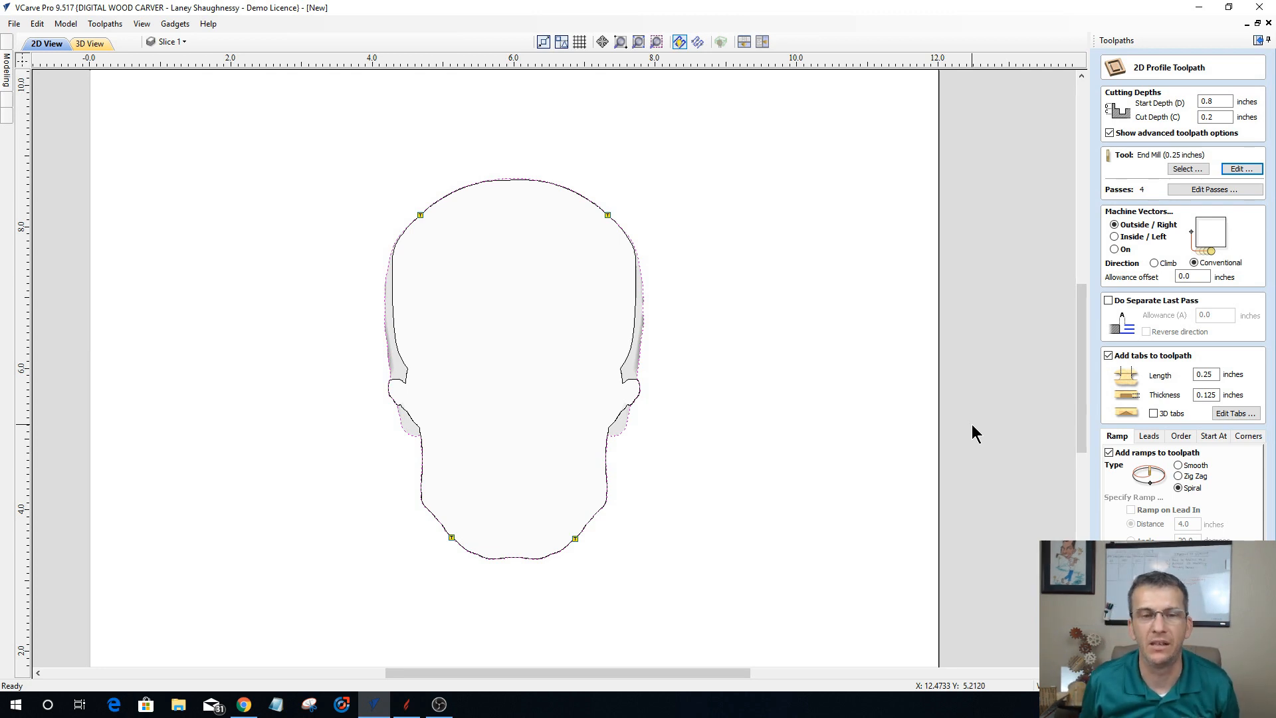
pyautogui.click(1142, 668)
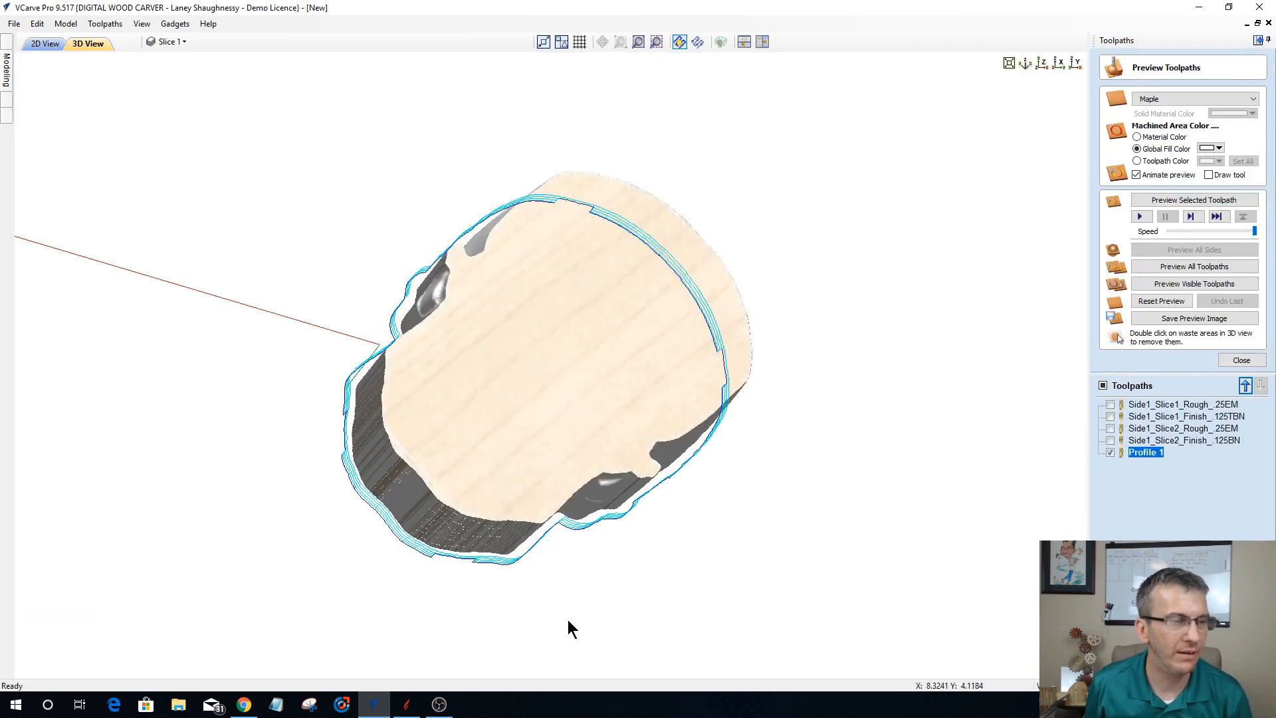
# Step: Examine the profile toolpath's ramps and tab lifts around the skull slice from several 3D angles and in the 2D view
pyautogui.moveTo(687, 521); pyautogui.dragTo(239, 367)
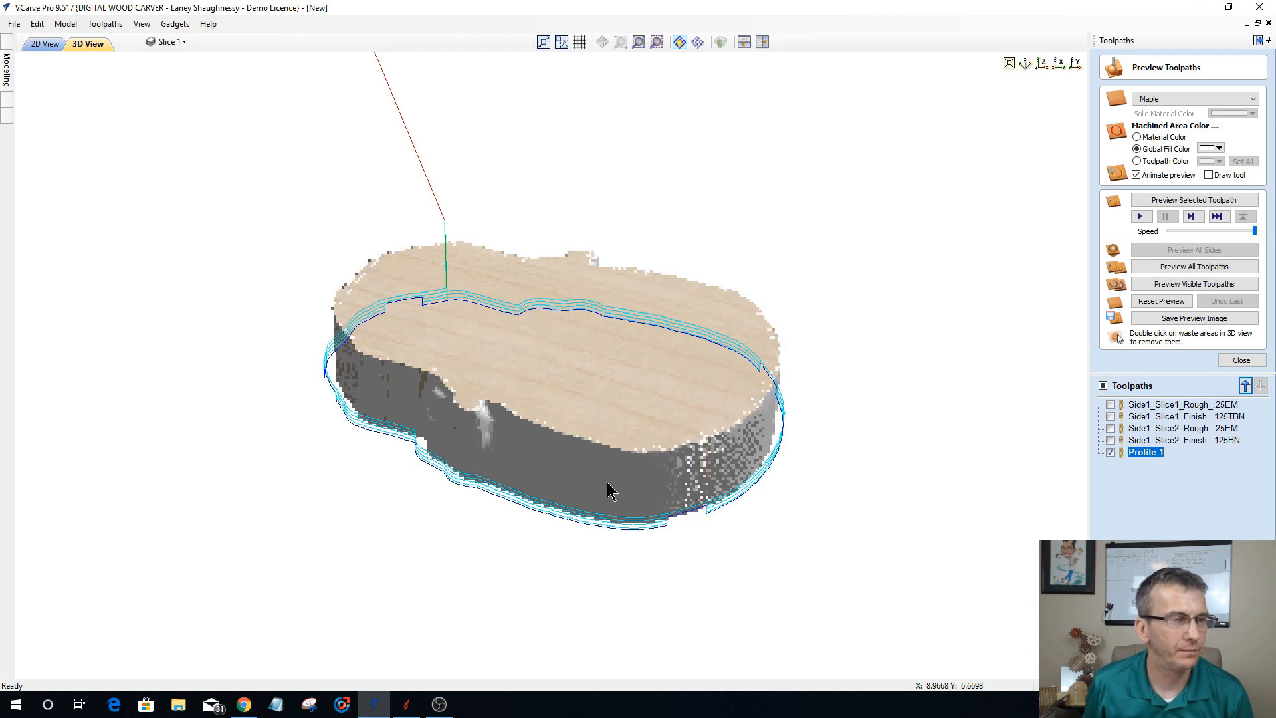
pyautogui.scroll(1, 1039, 60)
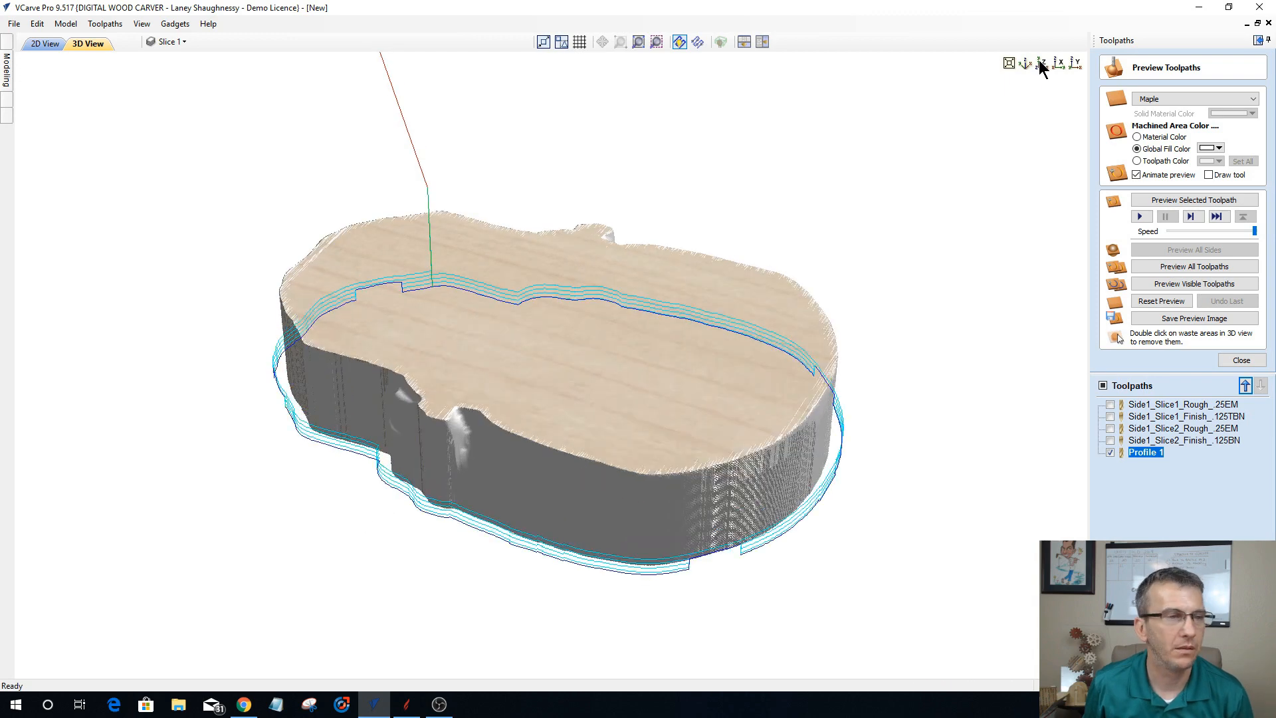
pyautogui.click(1042, 63)
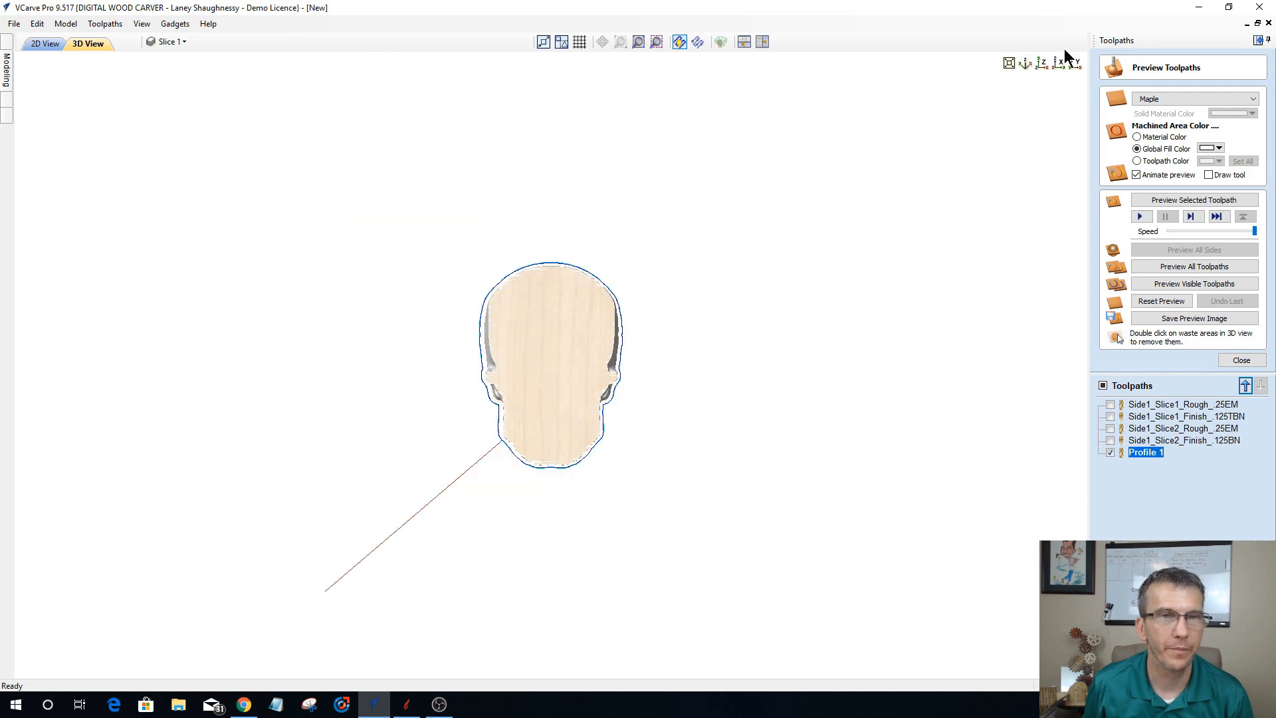
pyautogui.click(1021, 67)
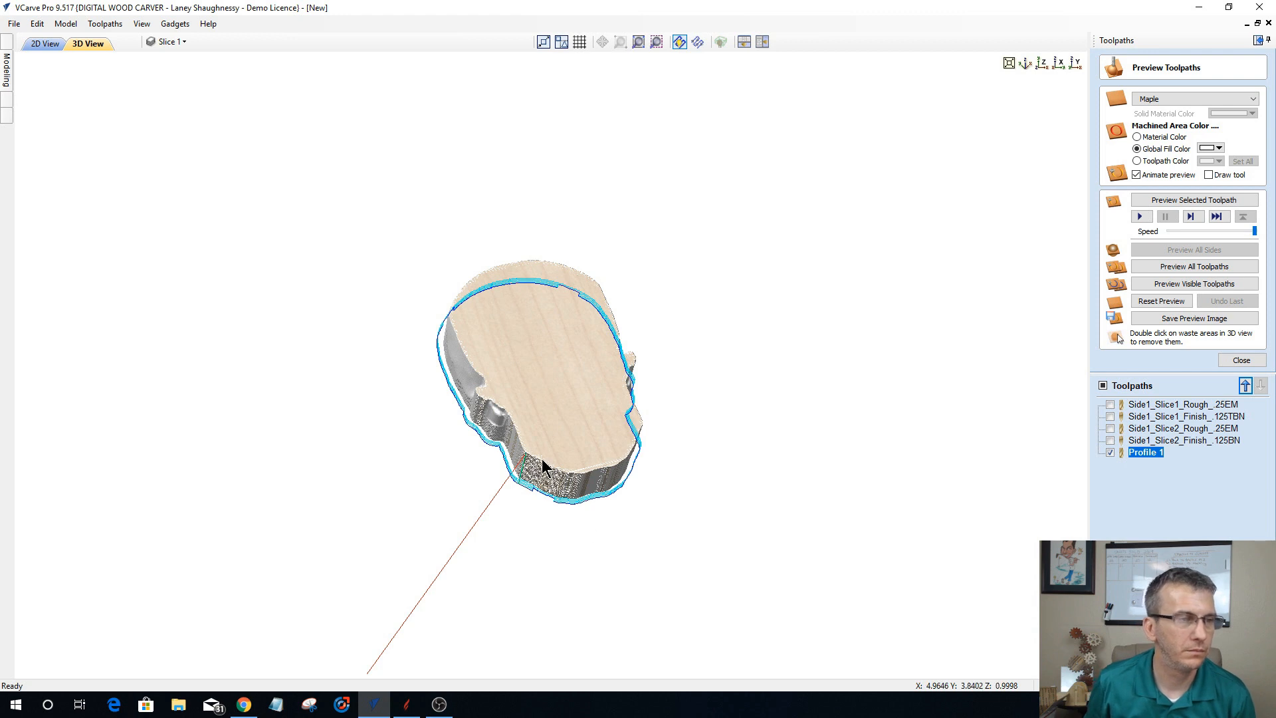
pyautogui.scroll(2, 542, 465)
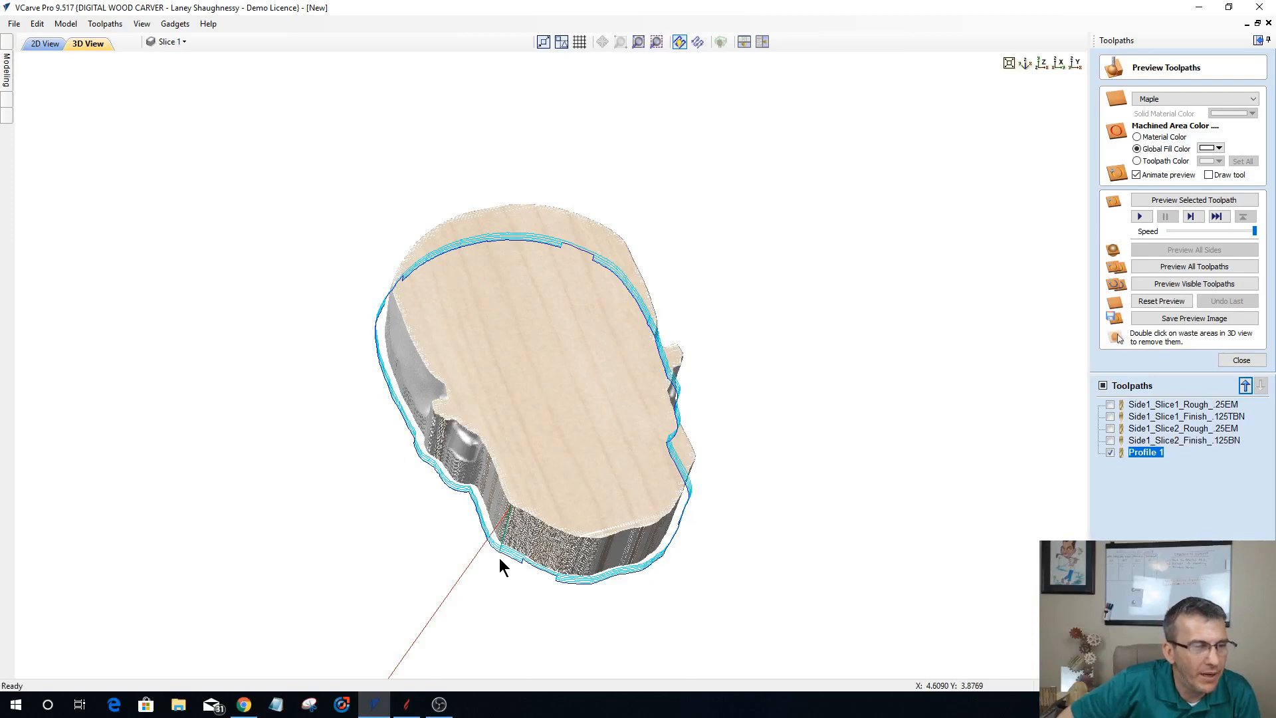
pyautogui.scroll(1, 560, 253)
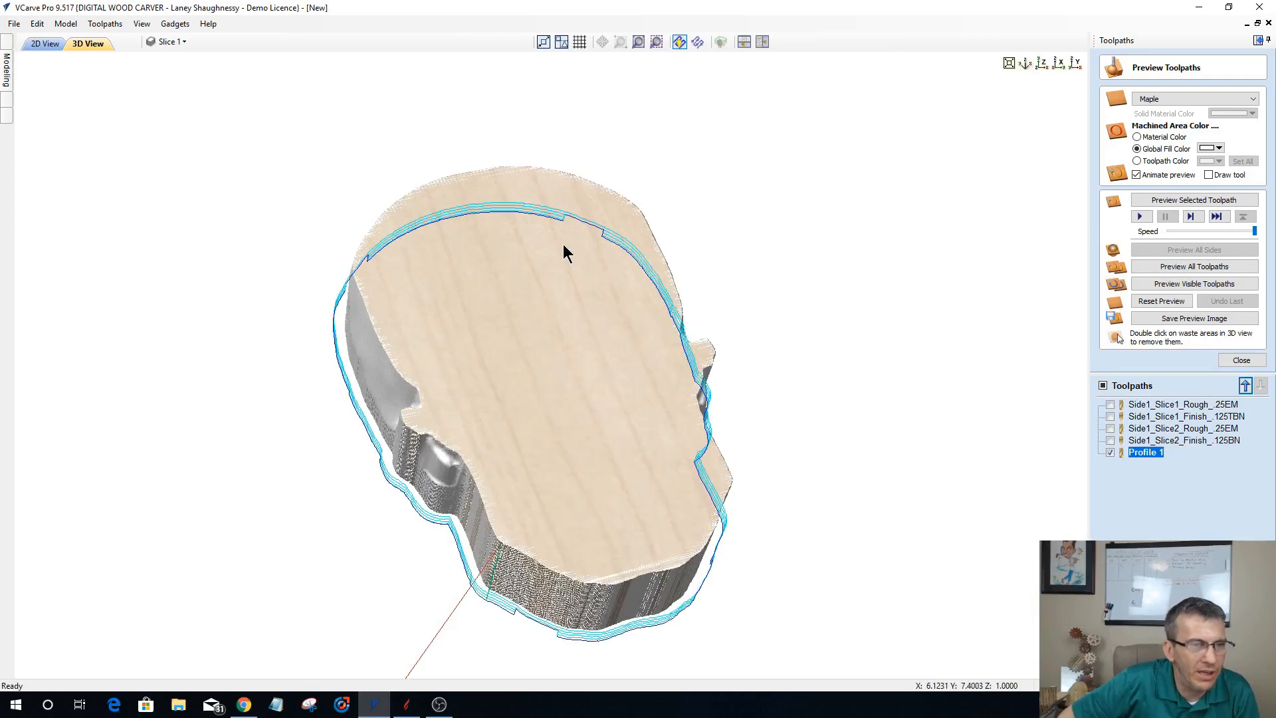
pyautogui.scroll(1, 465, 618)
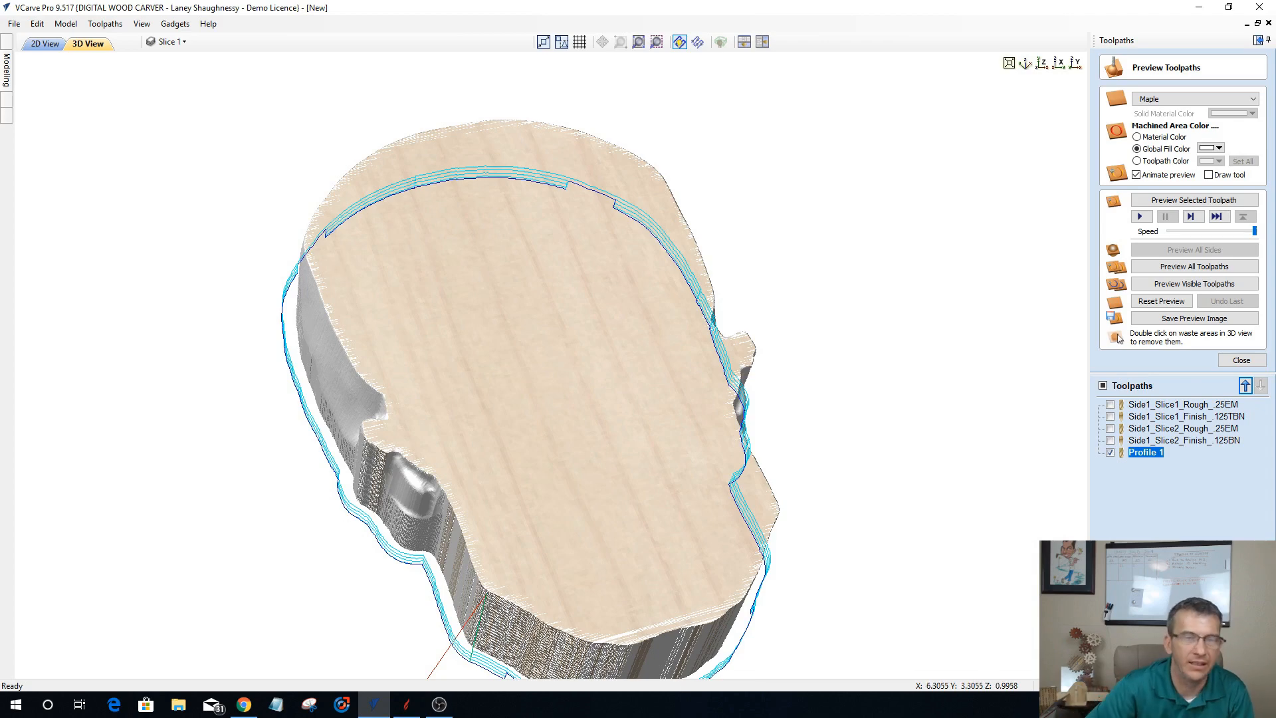
pyautogui.click(50, 44)
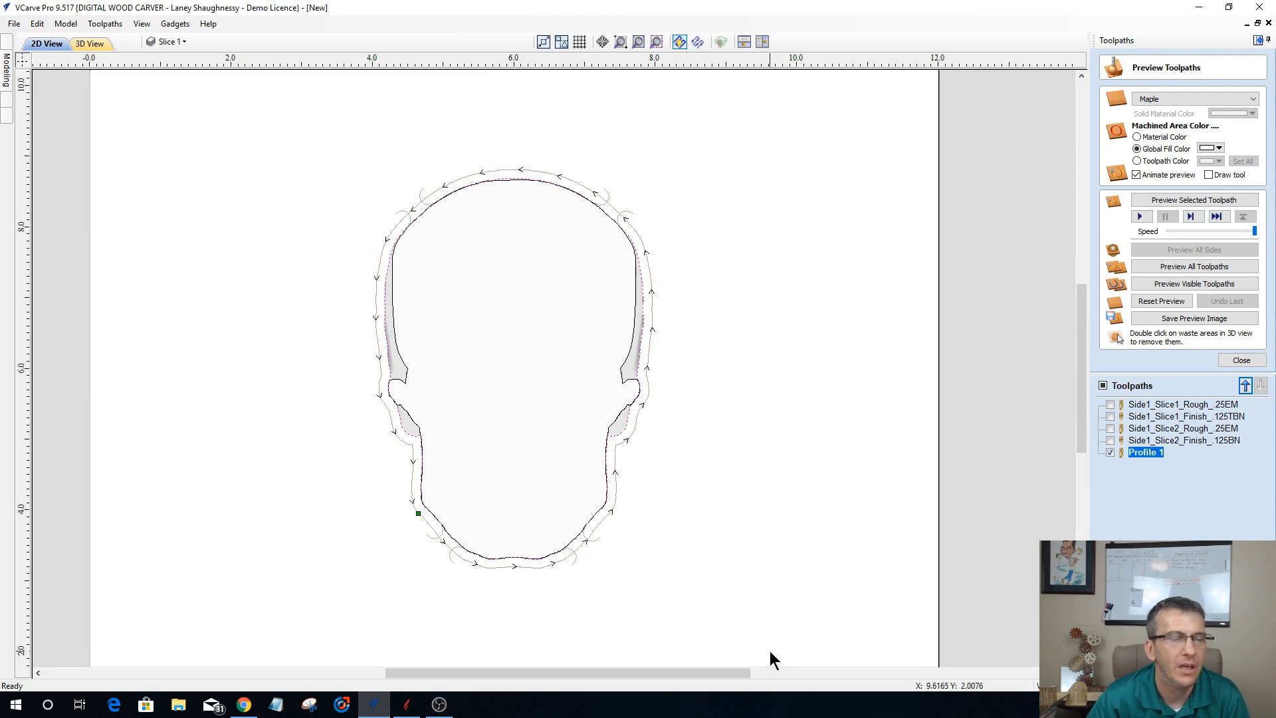
pyautogui.click(85, 44)
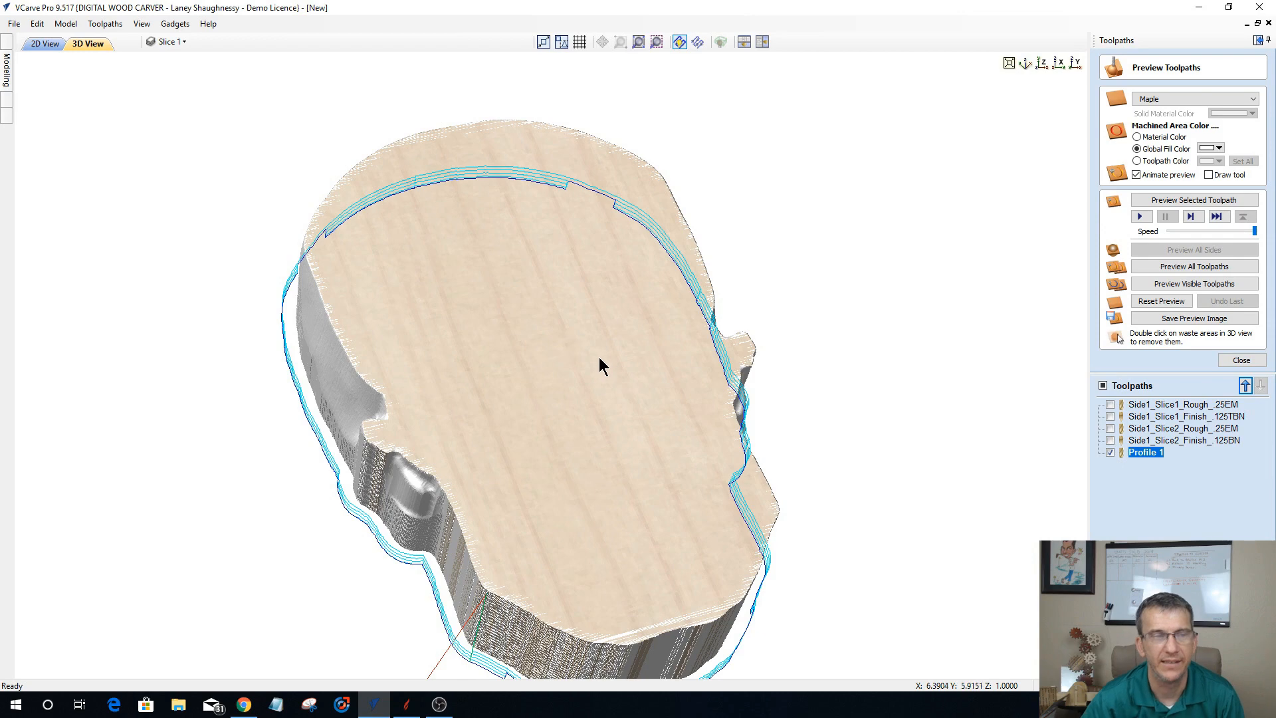
pyautogui.scroll(-1, 651, 354)
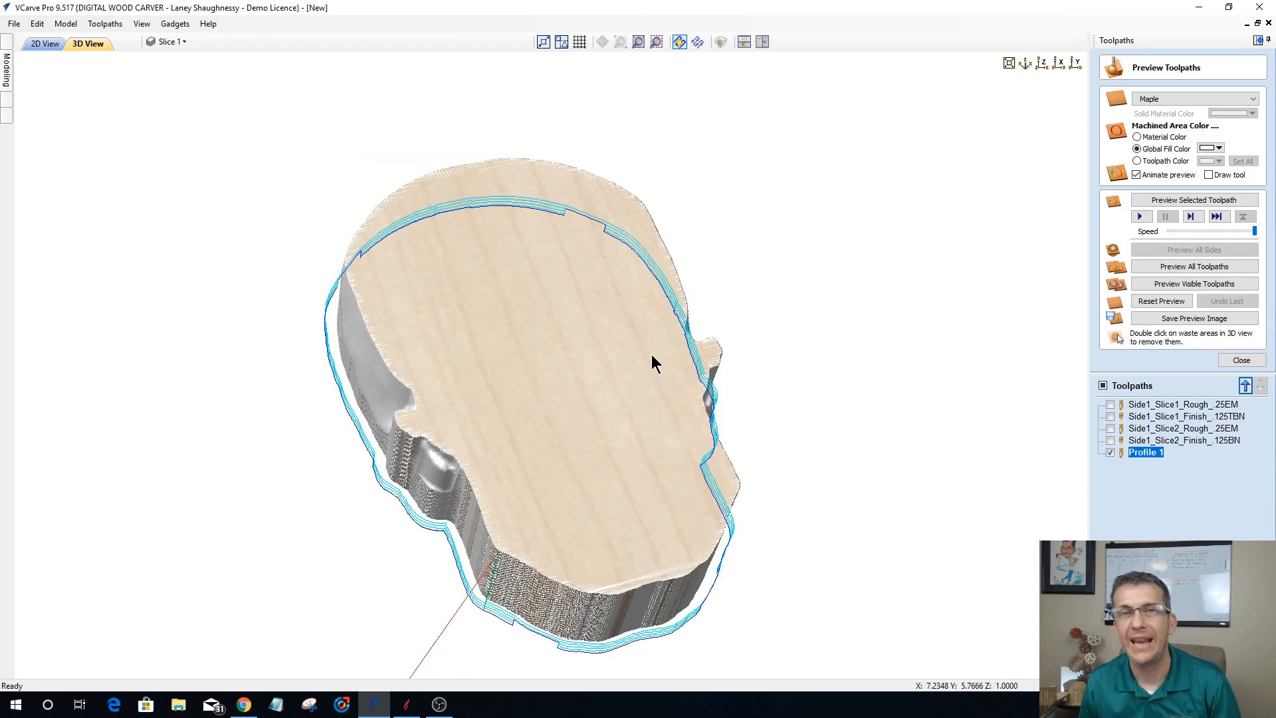
pyautogui.scroll(-1, 460, 608)
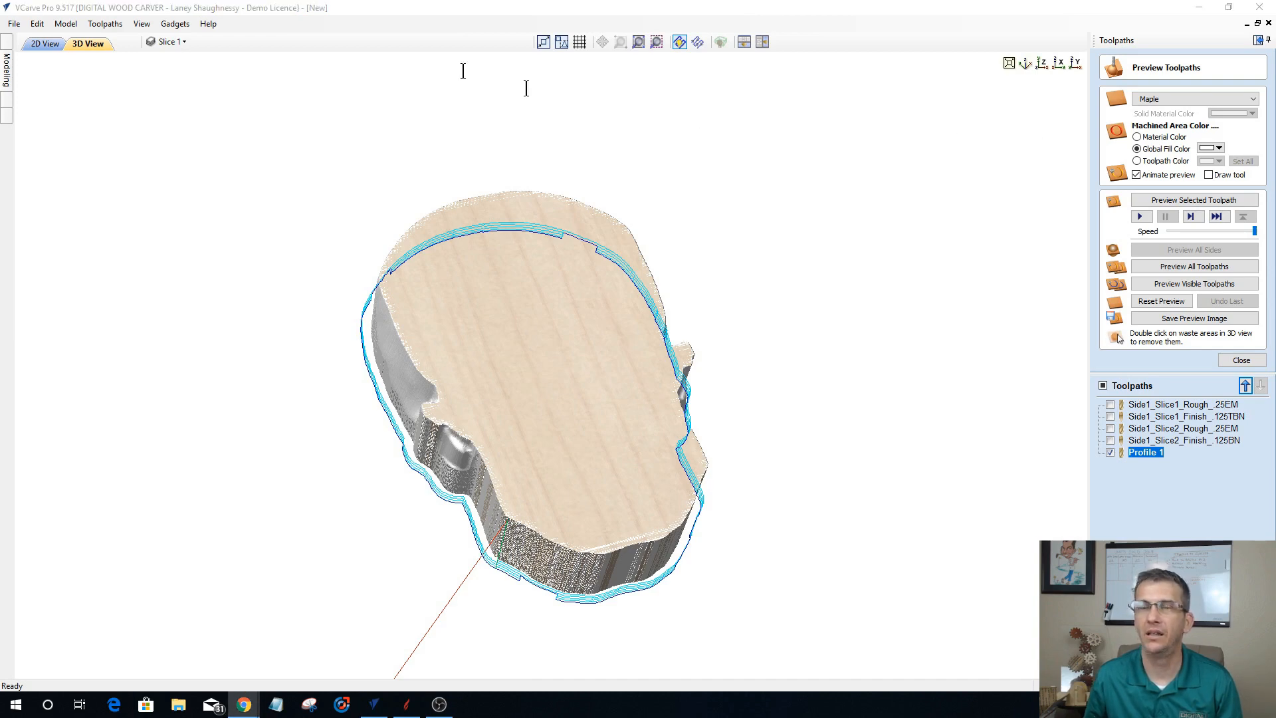
# Step: Switch to Chrome and search Google Images for "CNC Model Slicing"
pyautogui.moveTo(313, 22); pyautogui.dragTo(396, 26)
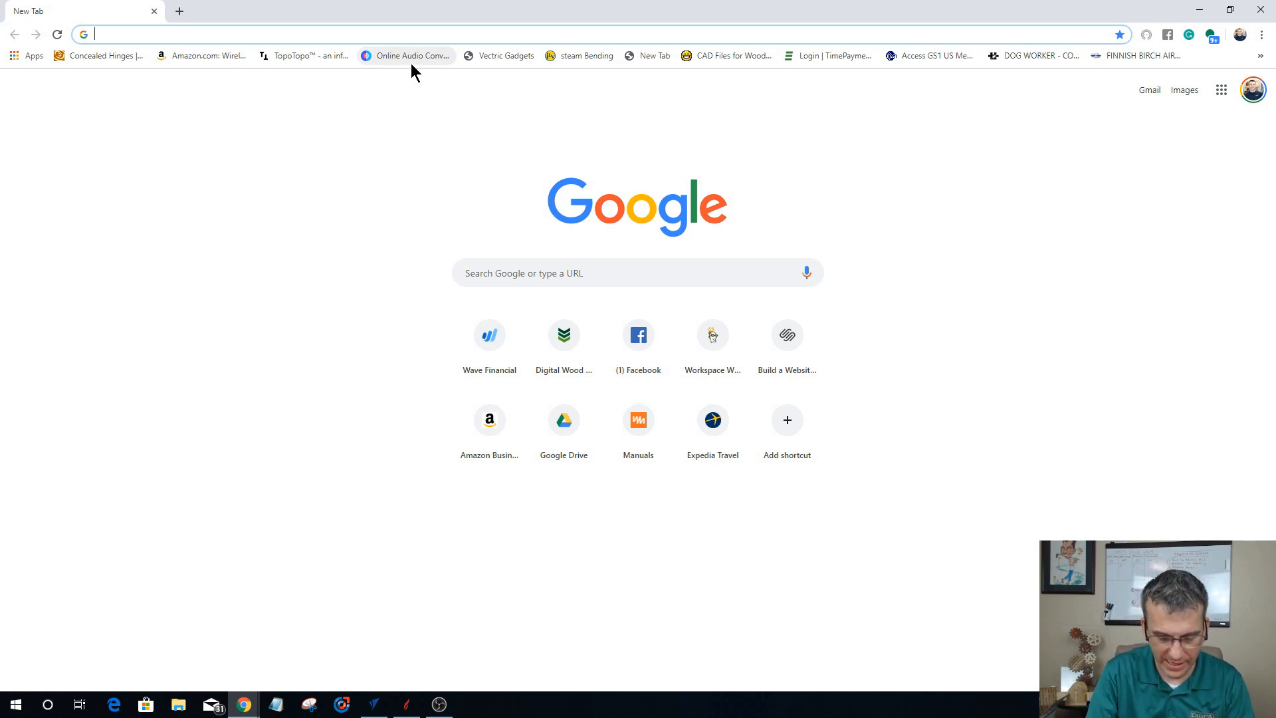
pyautogui.write('CNC')
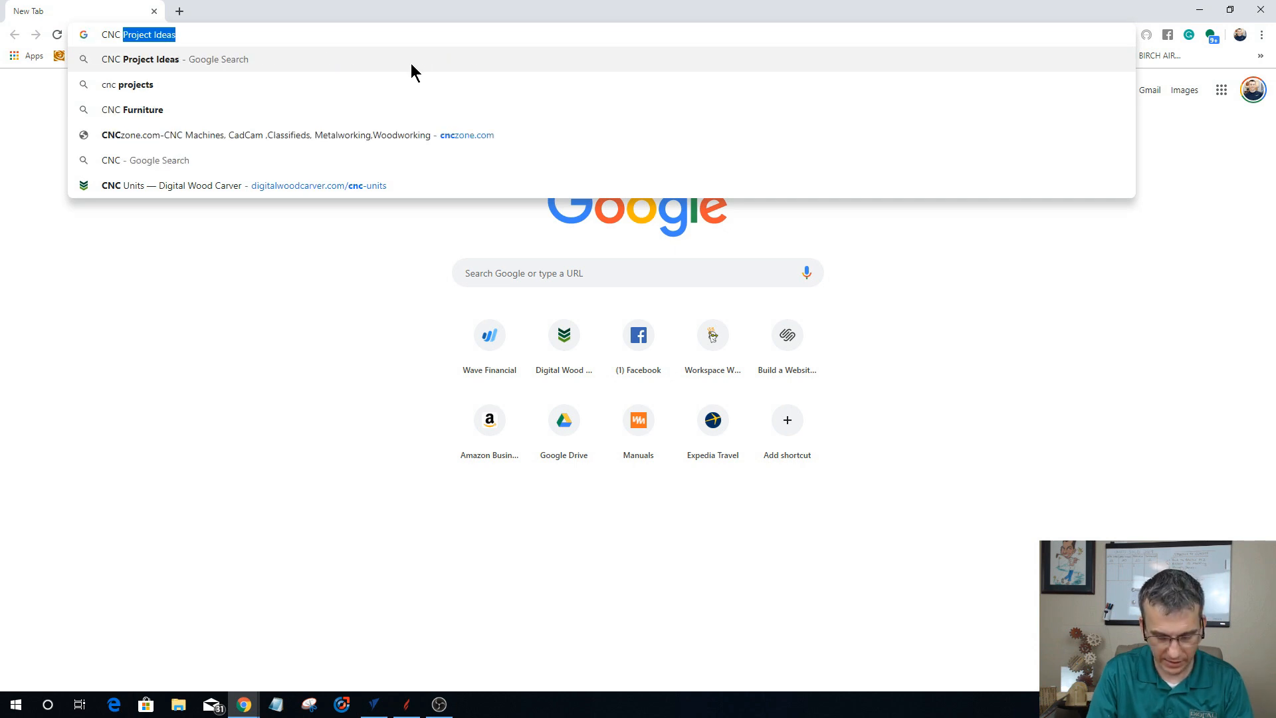
pyautogui.write(' Model ')
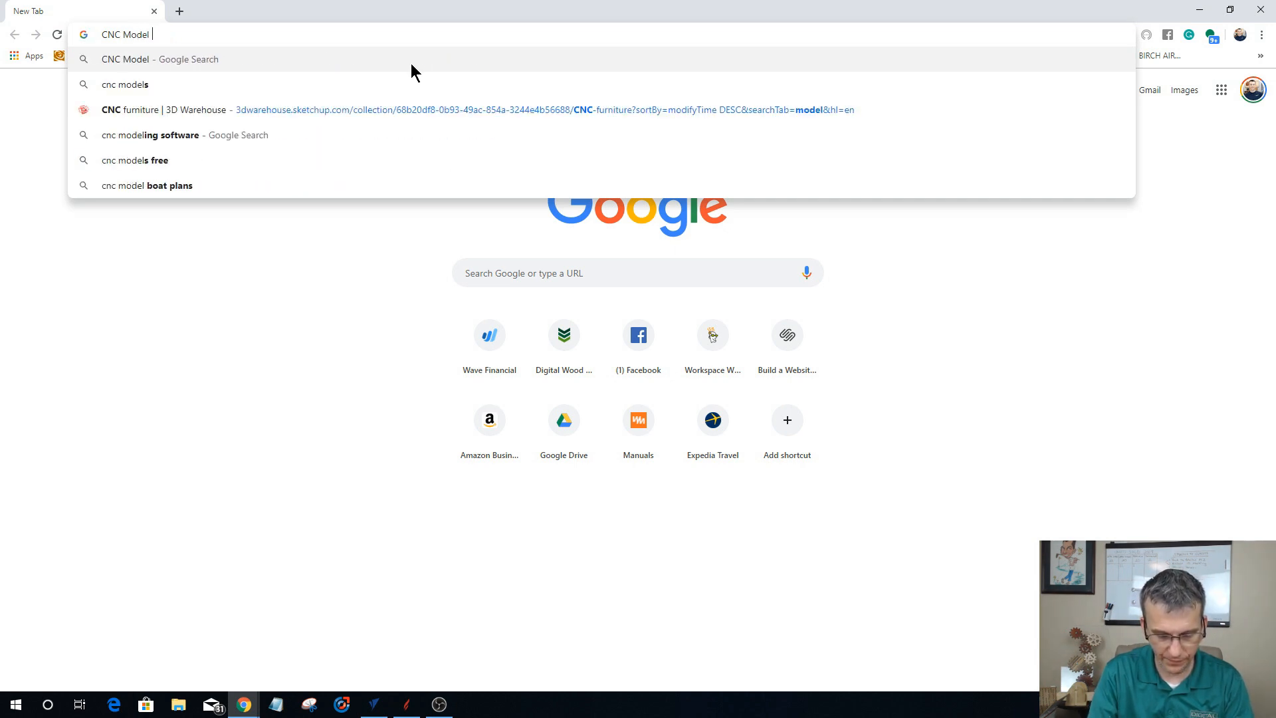
pyautogui.write('Slicing')
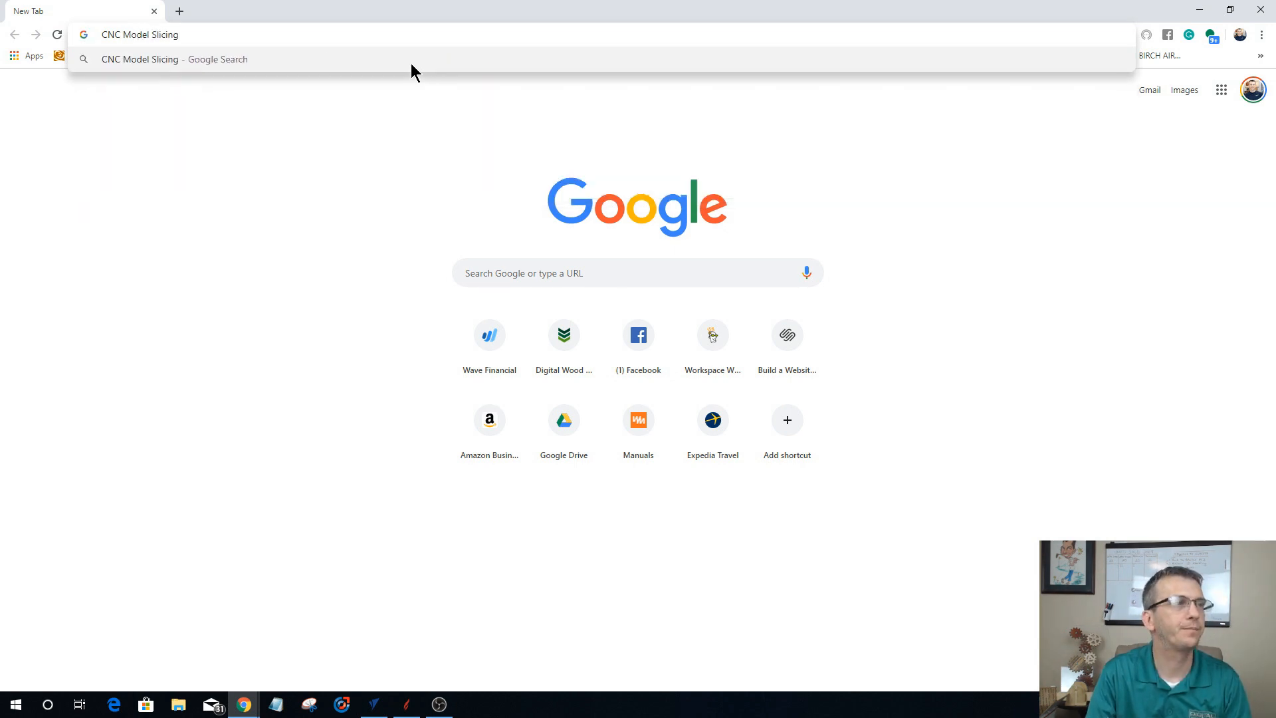
pyautogui.press('Return')
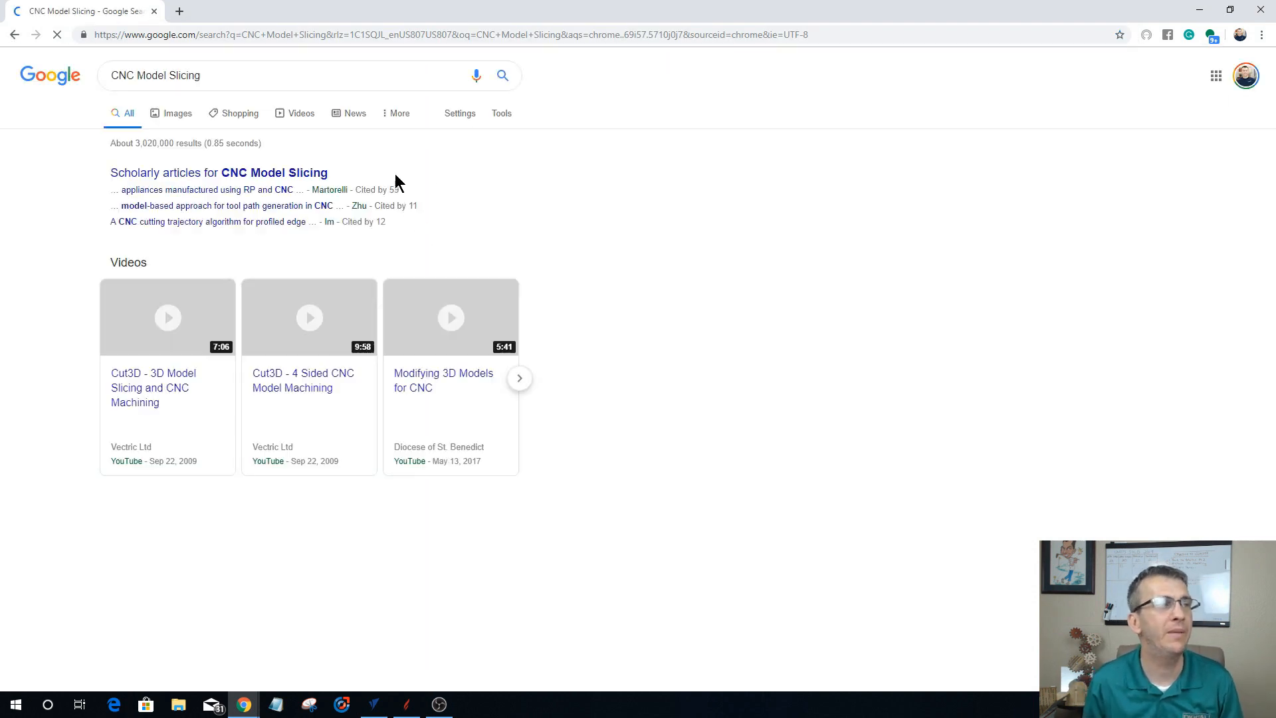
pyautogui.click(178, 115)
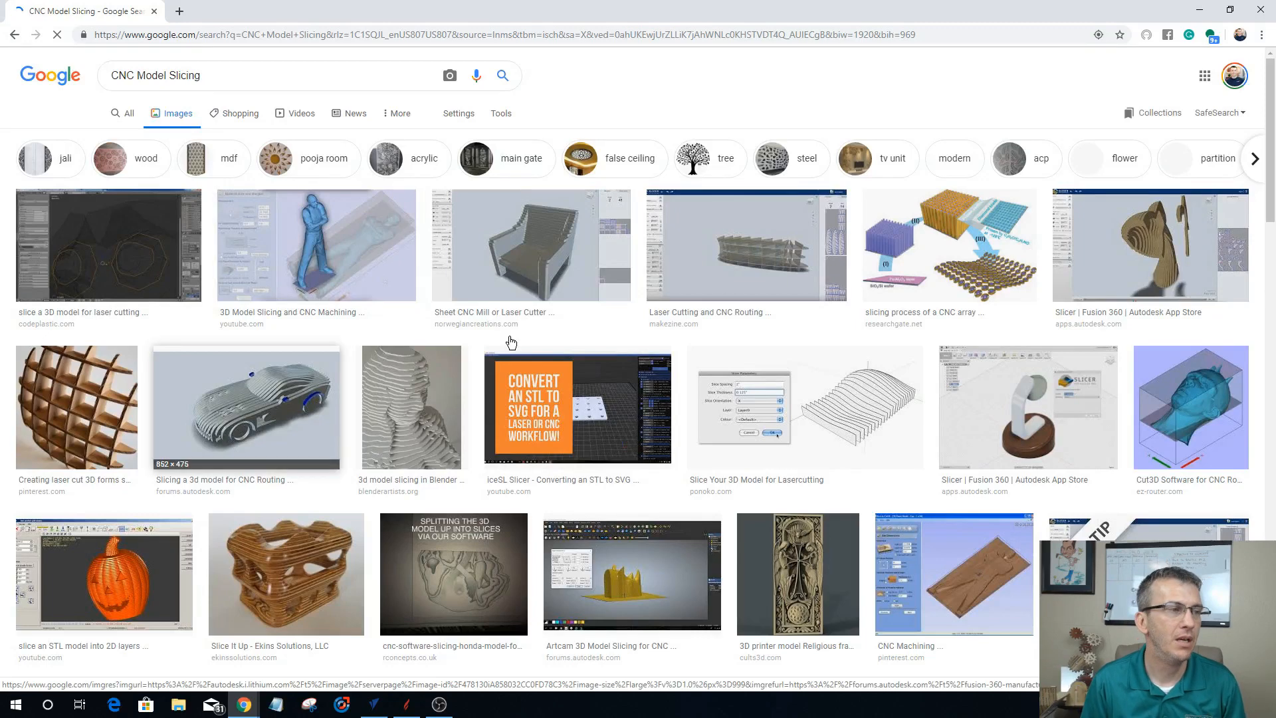
# Step: Browse the image results for sliced model examples, enlarging the sliced car, the layered human figure and the dinosaur head
pyautogui.scroll(-2, 511, 343)
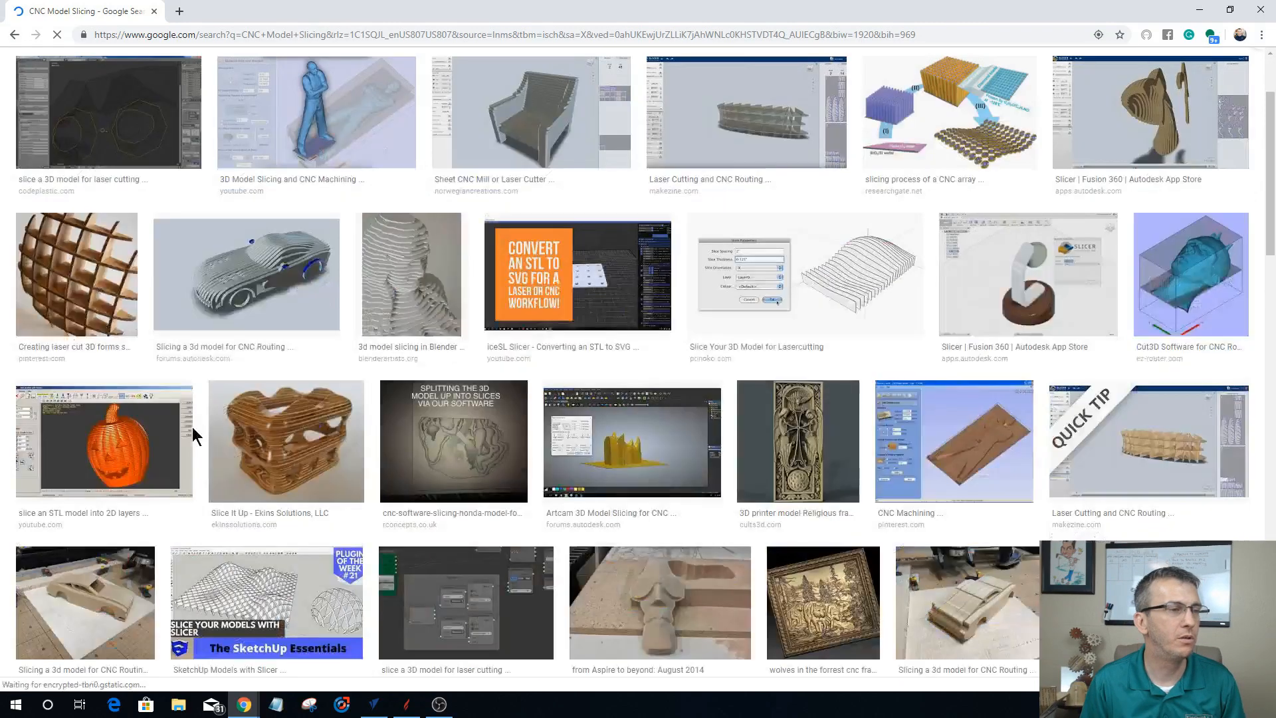
pyautogui.click(242, 281)
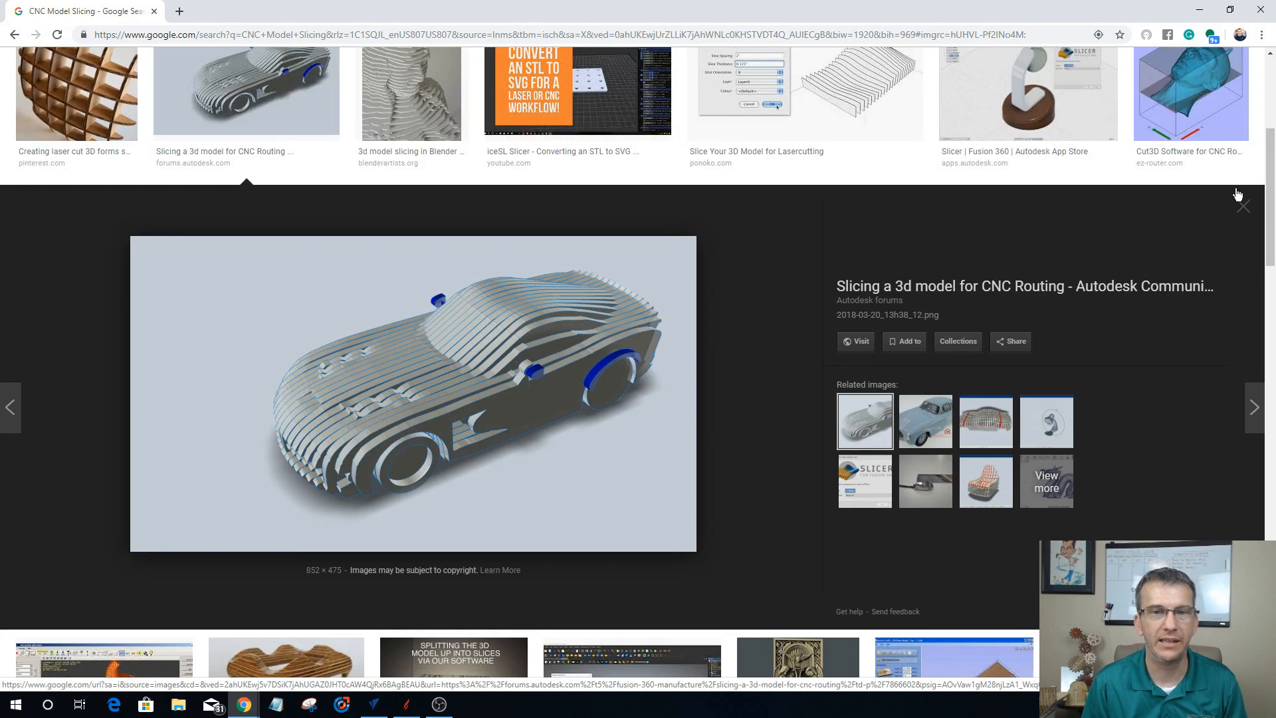
pyautogui.click(1243, 208)
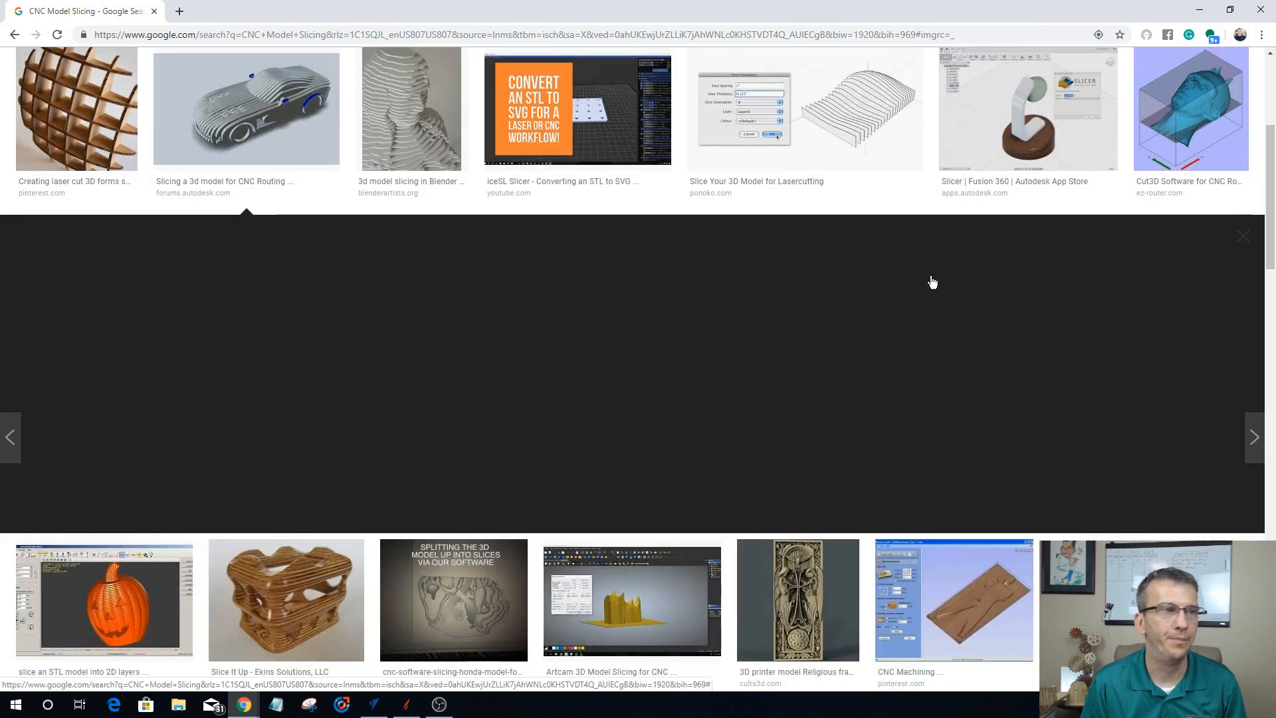
pyautogui.click(394, 118)
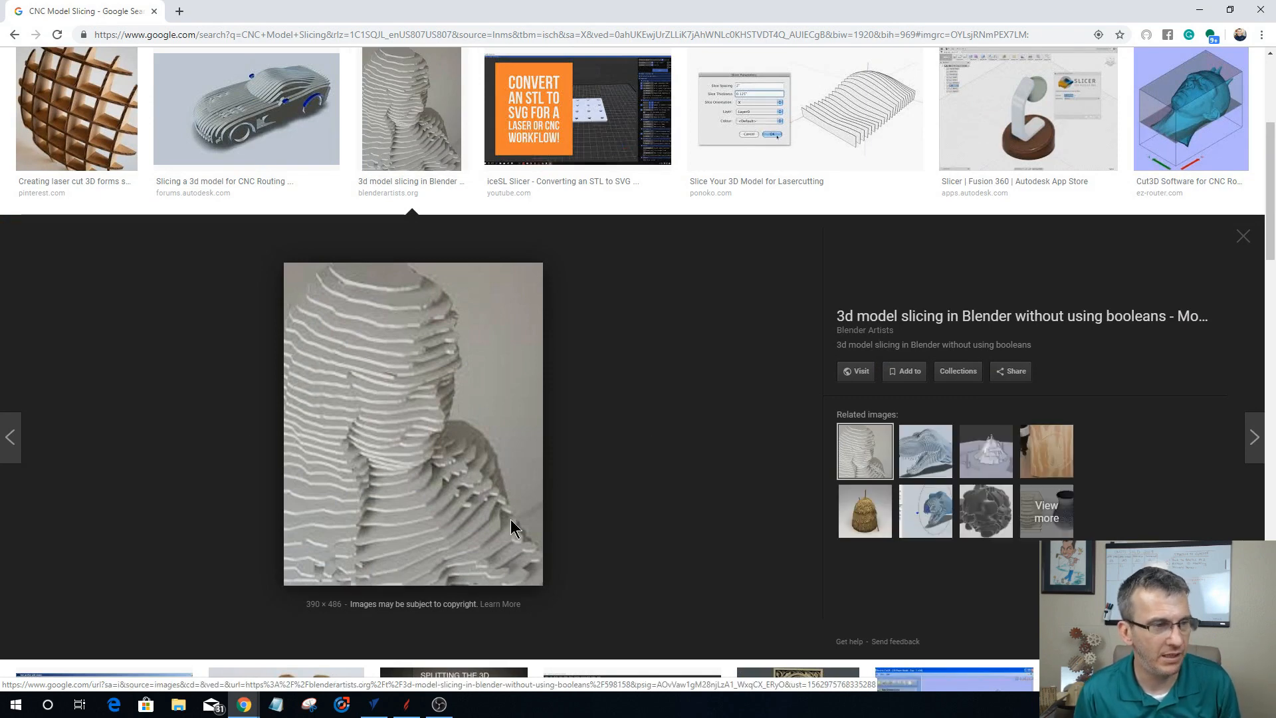
pyautogui.click(938, 455)
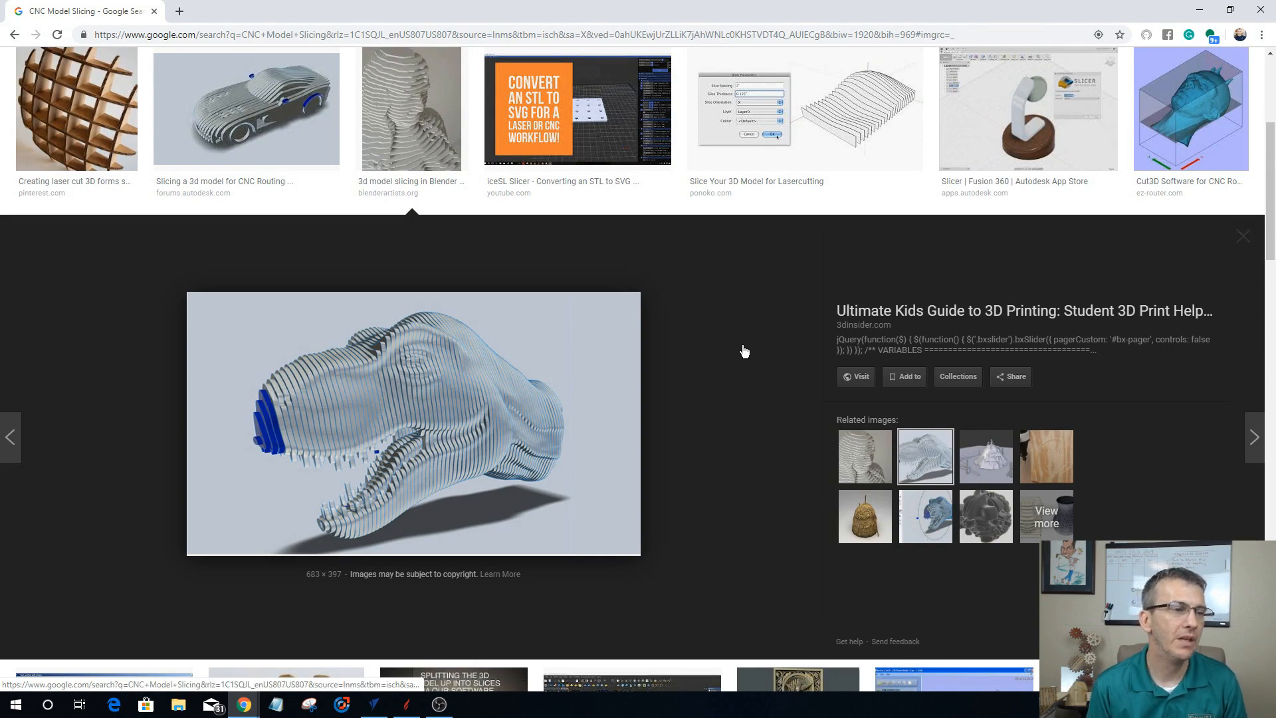
pyautogui.scroll(-5, 741, 345)
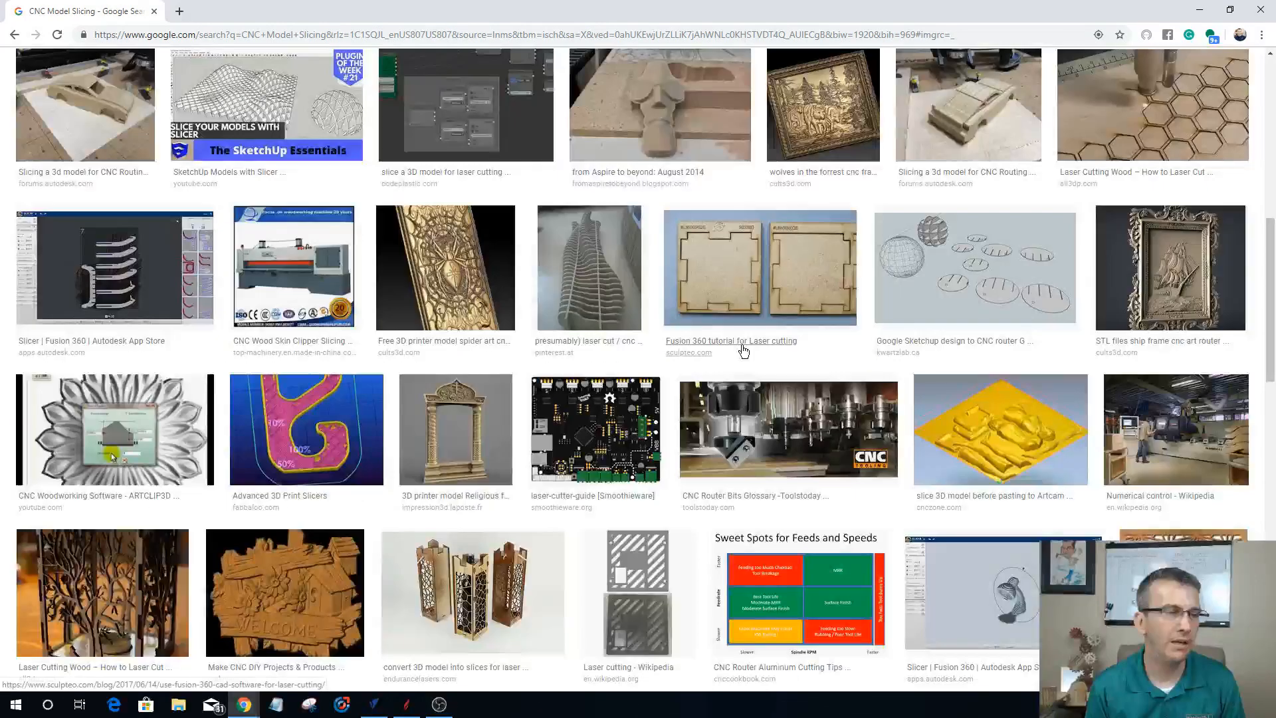
pyautogui.scroll(5, 743, 351)
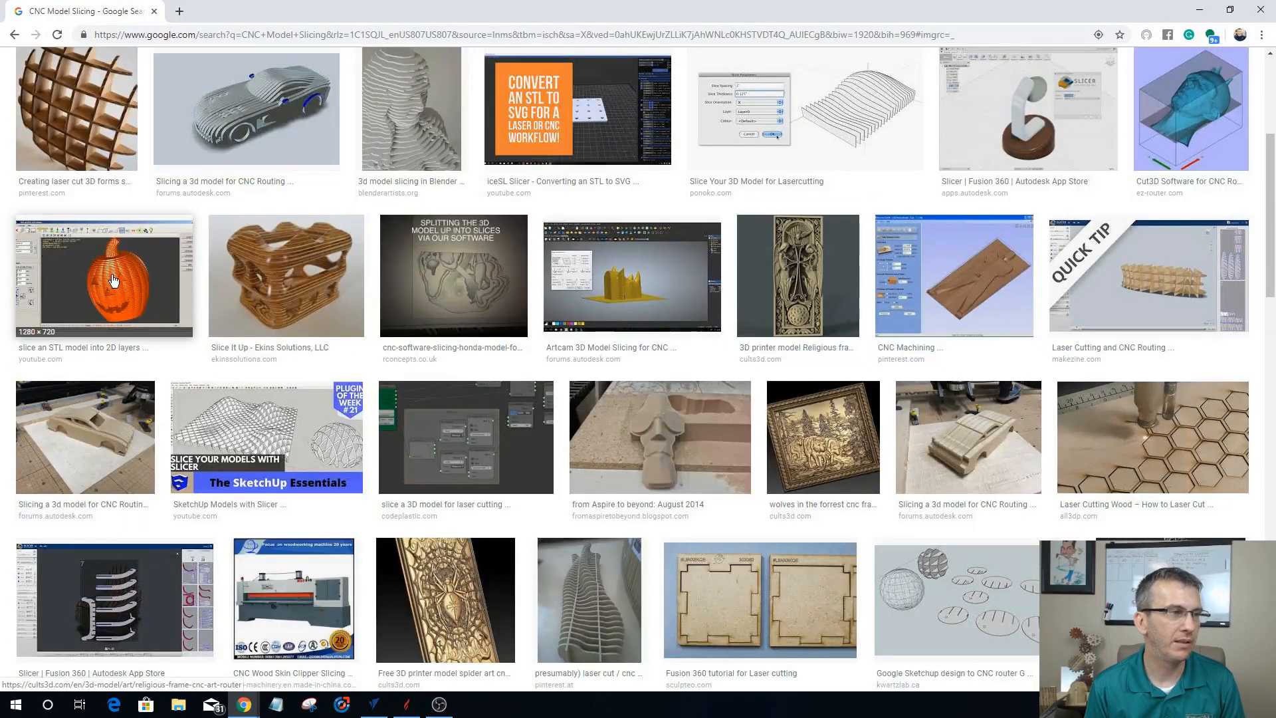
# Step: Enlarge the sliced pumpkin, the interlocking-slice model and the orange helmet images, and browse the remaining model slicing results
pyautogui.click(114, 280)
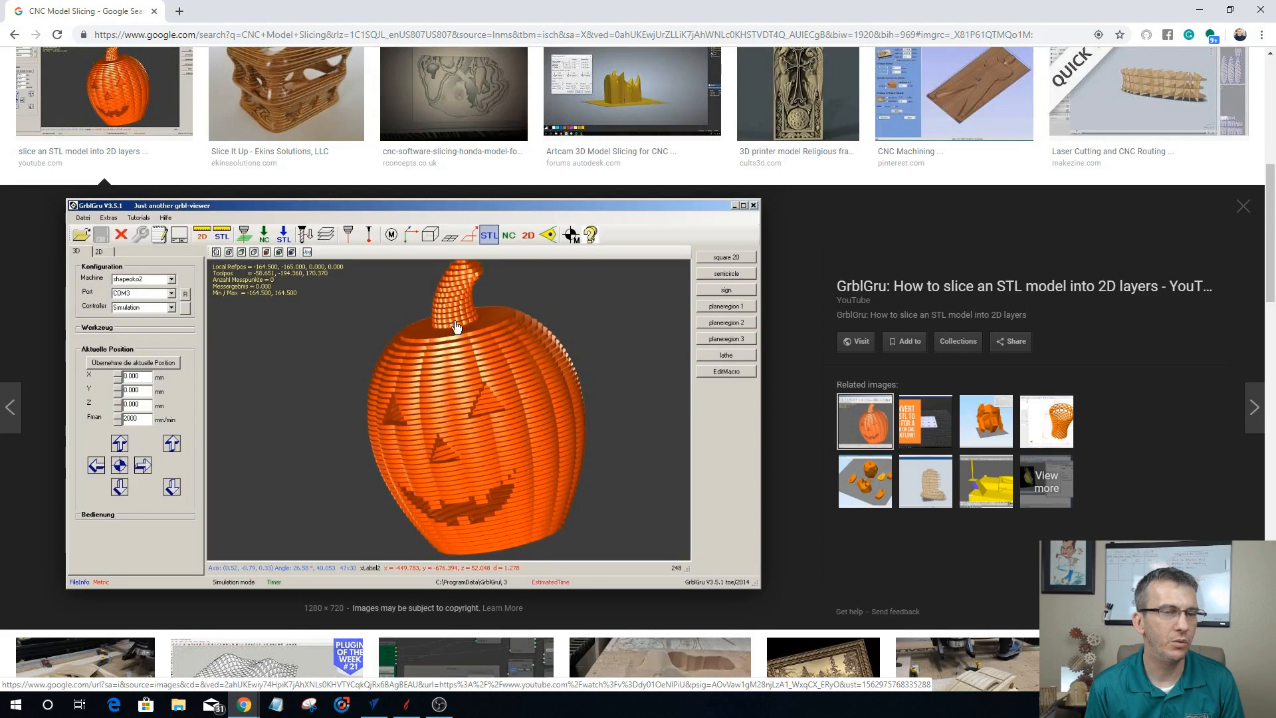
pyautogui.click(926, 492)
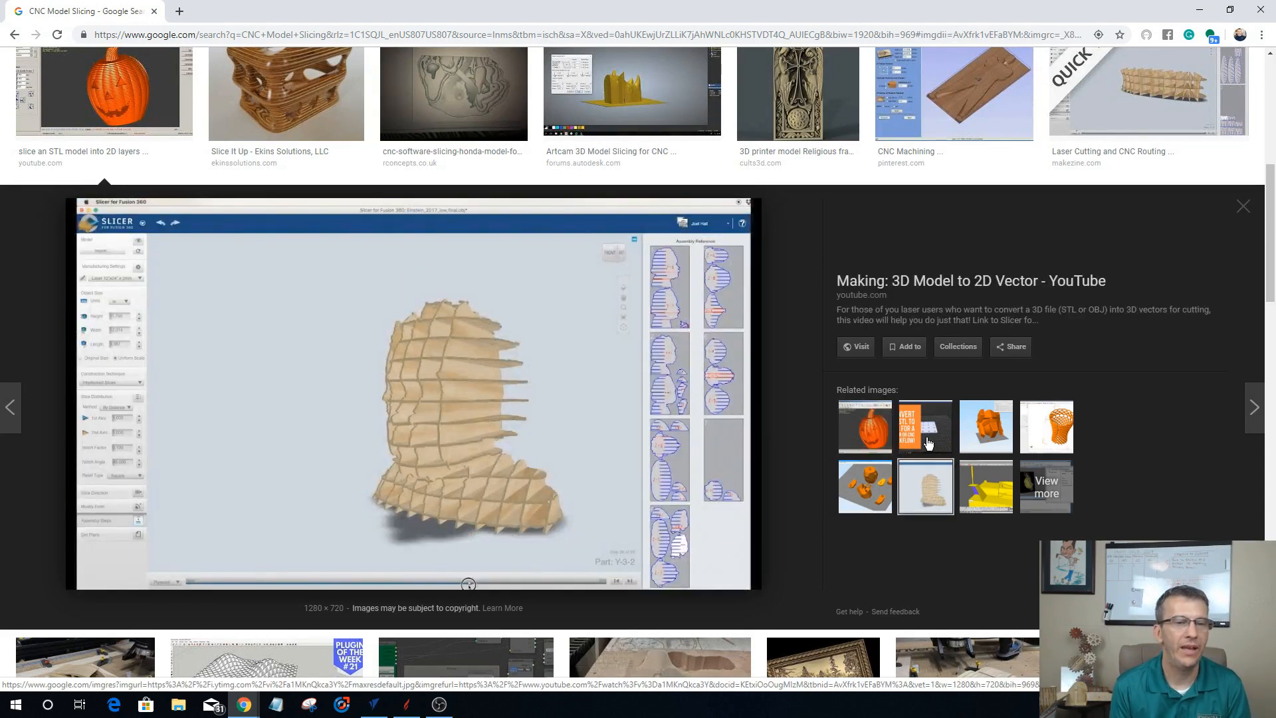
pyautogui.click(986, 433)
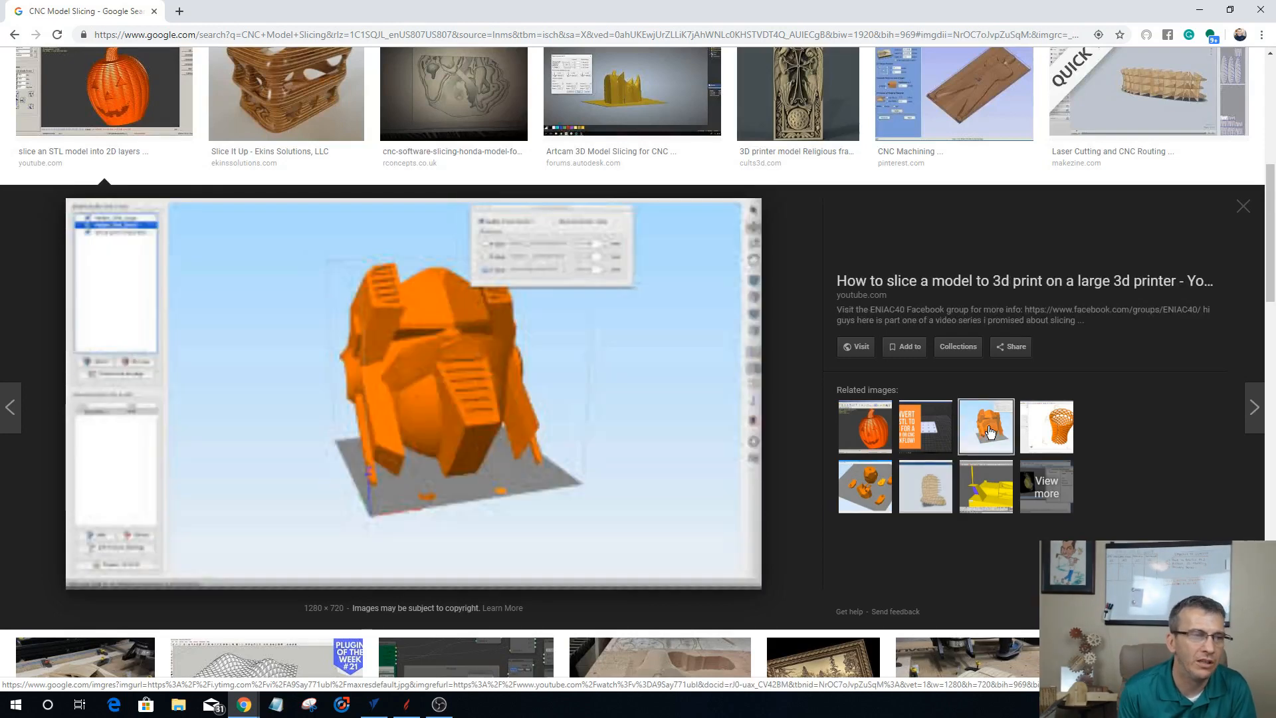
pyautogui.click(1240, 206)
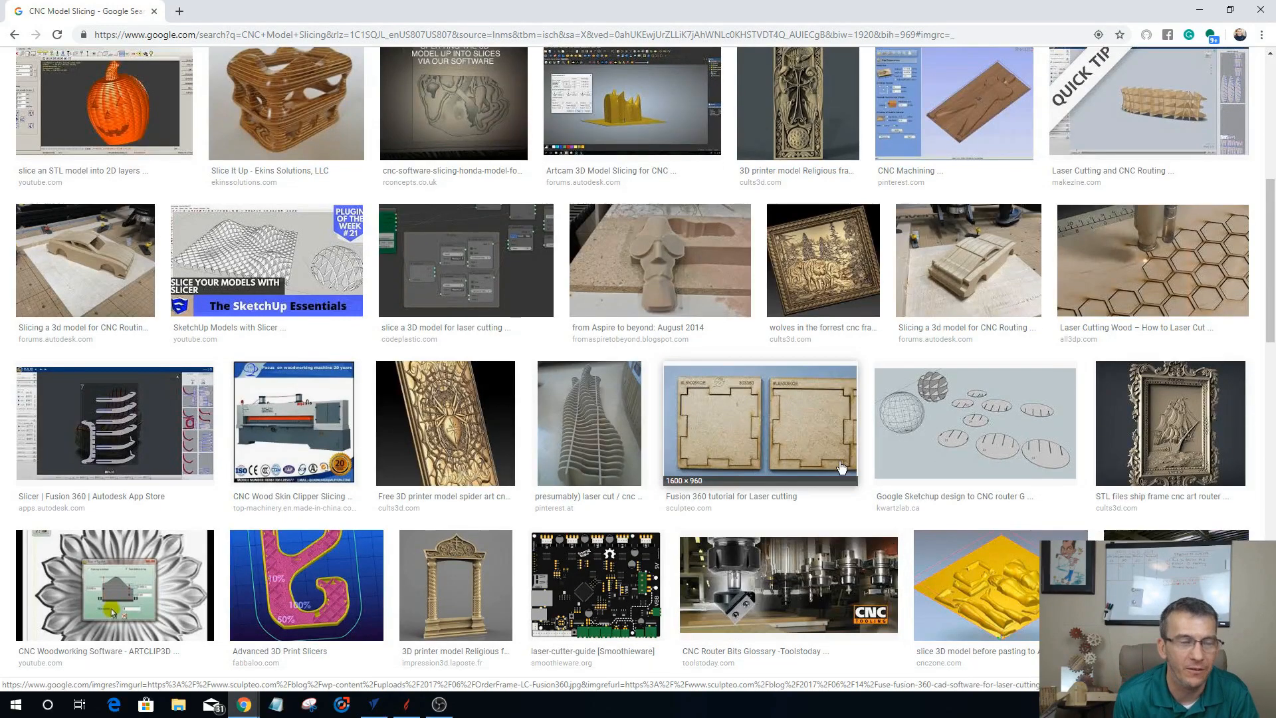
pyautogui.scroll(-7, 836, 457)
pyautogui.scroll(-5, 835, 456)
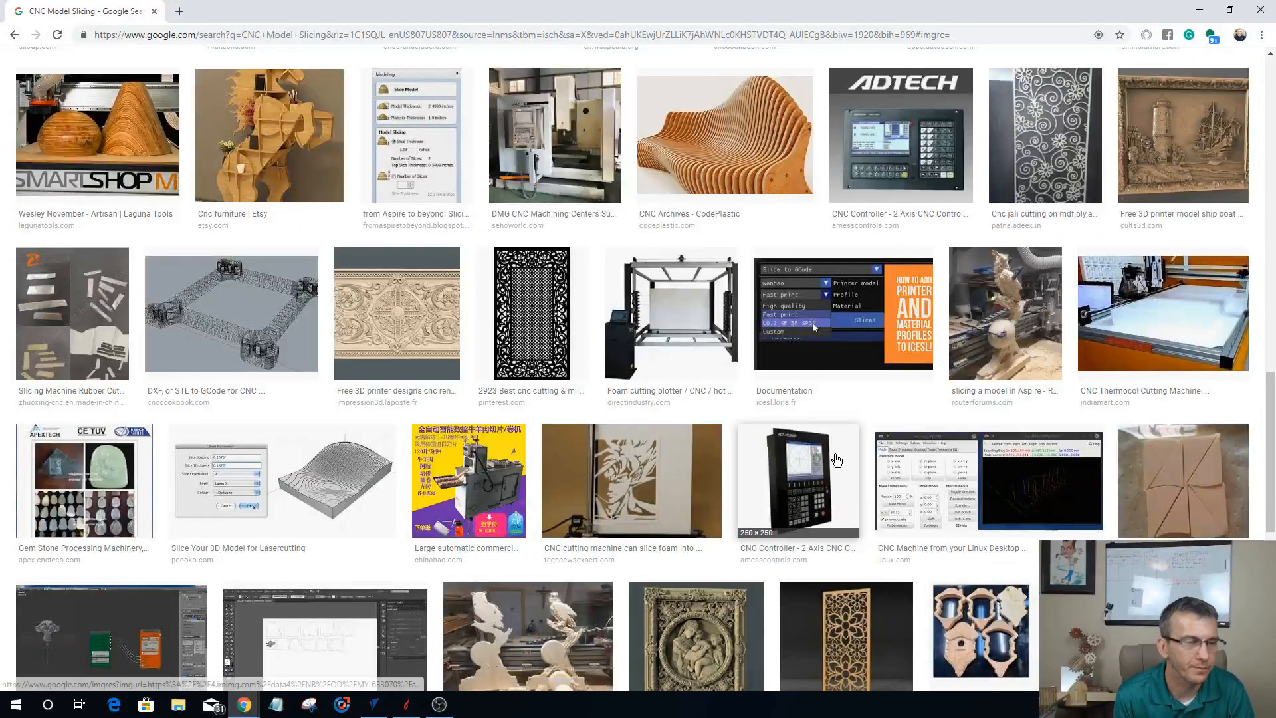
pyautogui.scroll(-5, 837, 459)
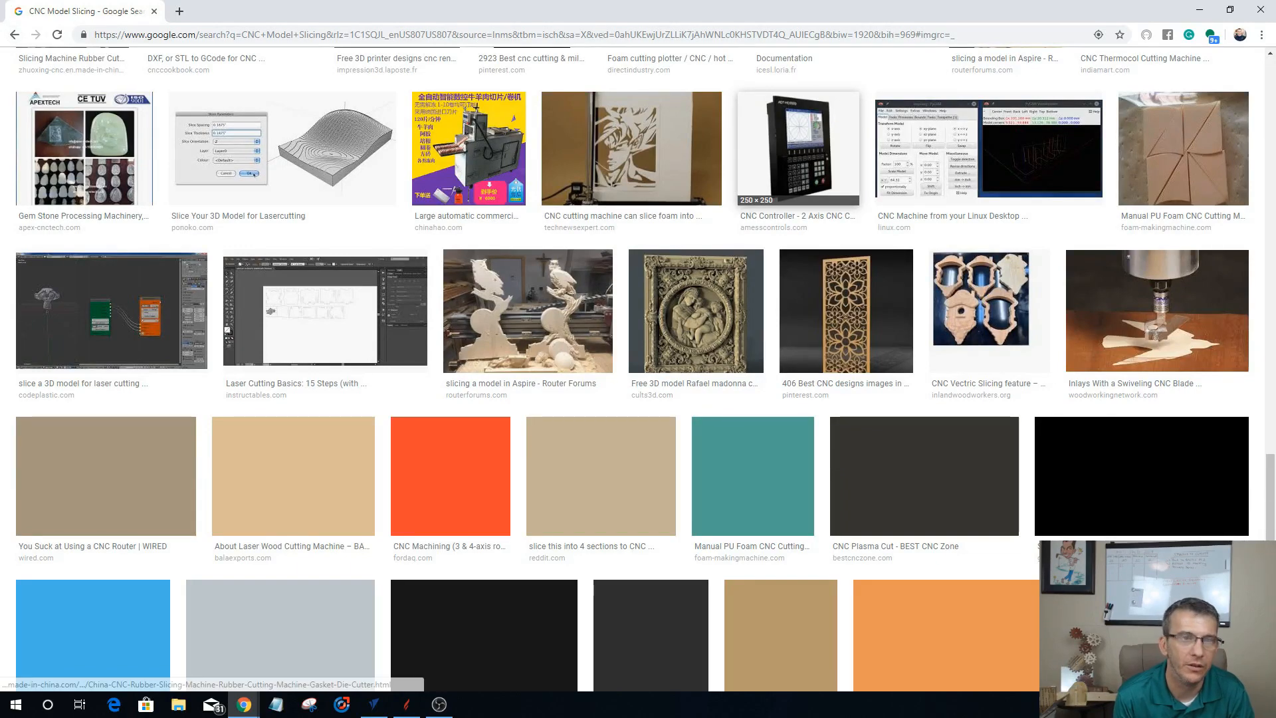
pyautogui.scroll(-8, 1228, 126)
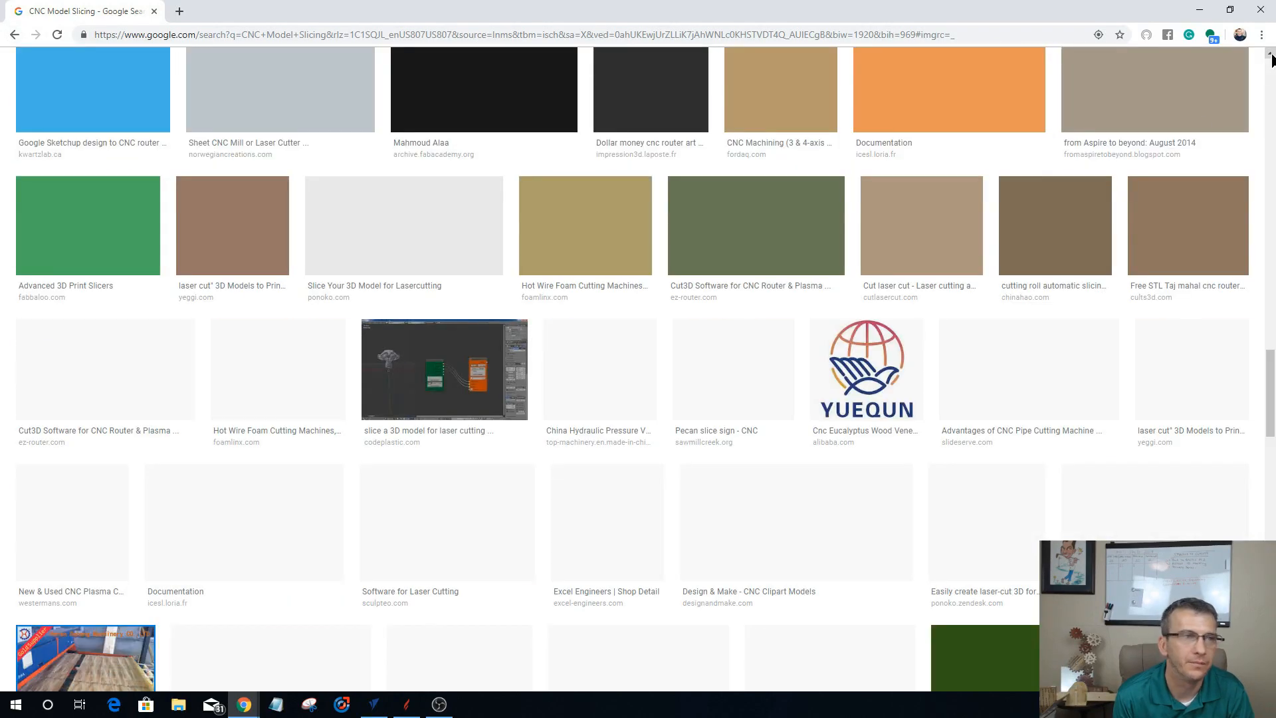
pyautogui.scroll(2, 1271, 58)
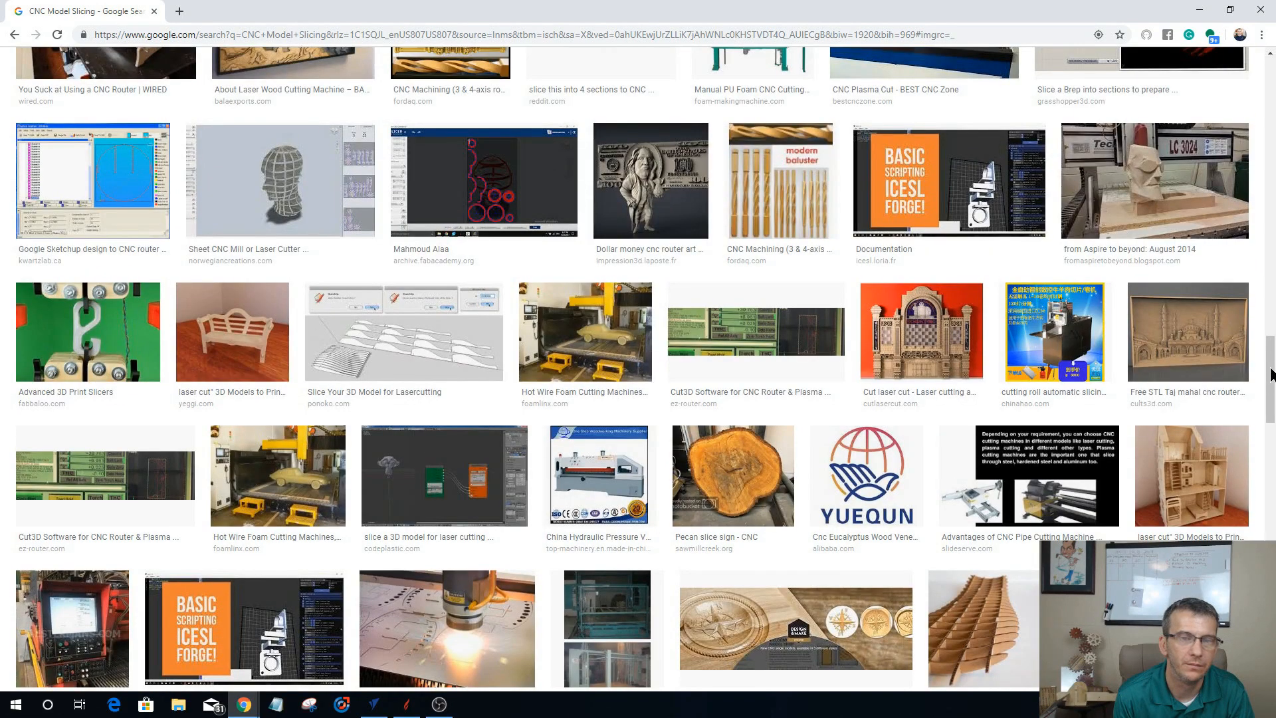
pyautogui.moveTo(1268, 57); pyautogui.dragTo(1270, 58)
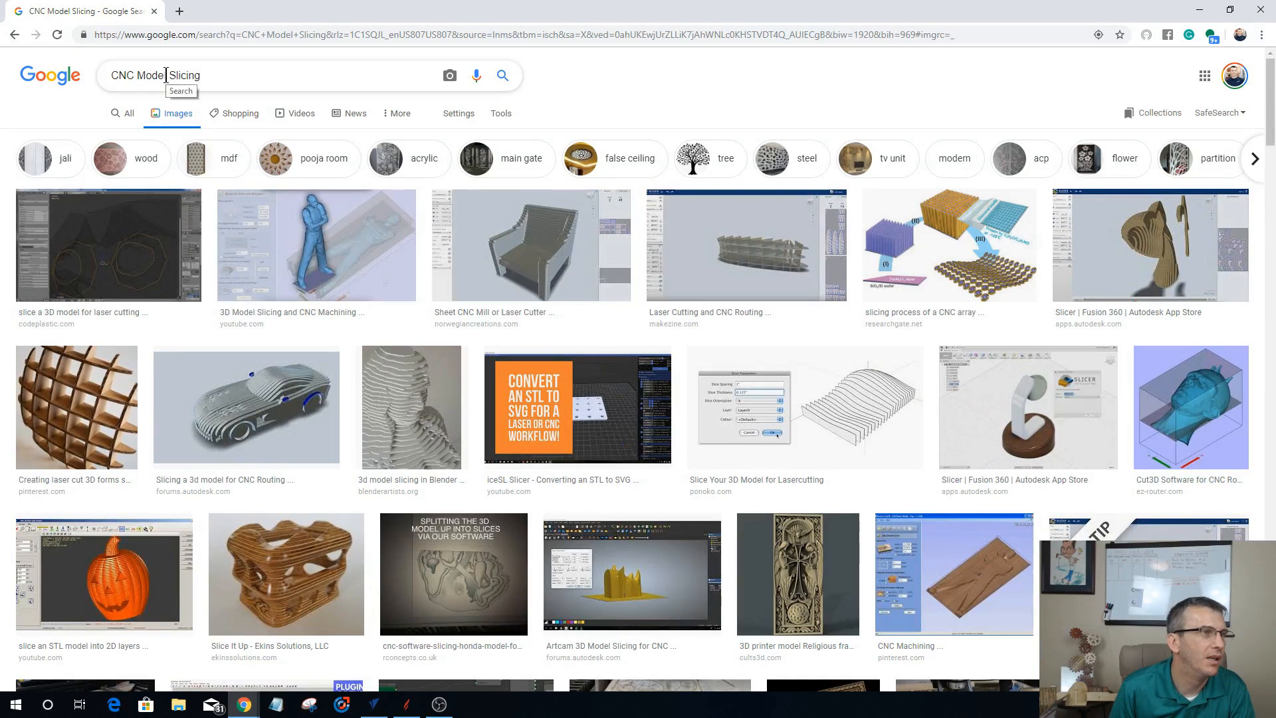
# Step: Reword the image search query to "CNC3d model Sliced" and run it
pyautogui.moveTo(168, 75); pyautogui.dragTo(138, 78)
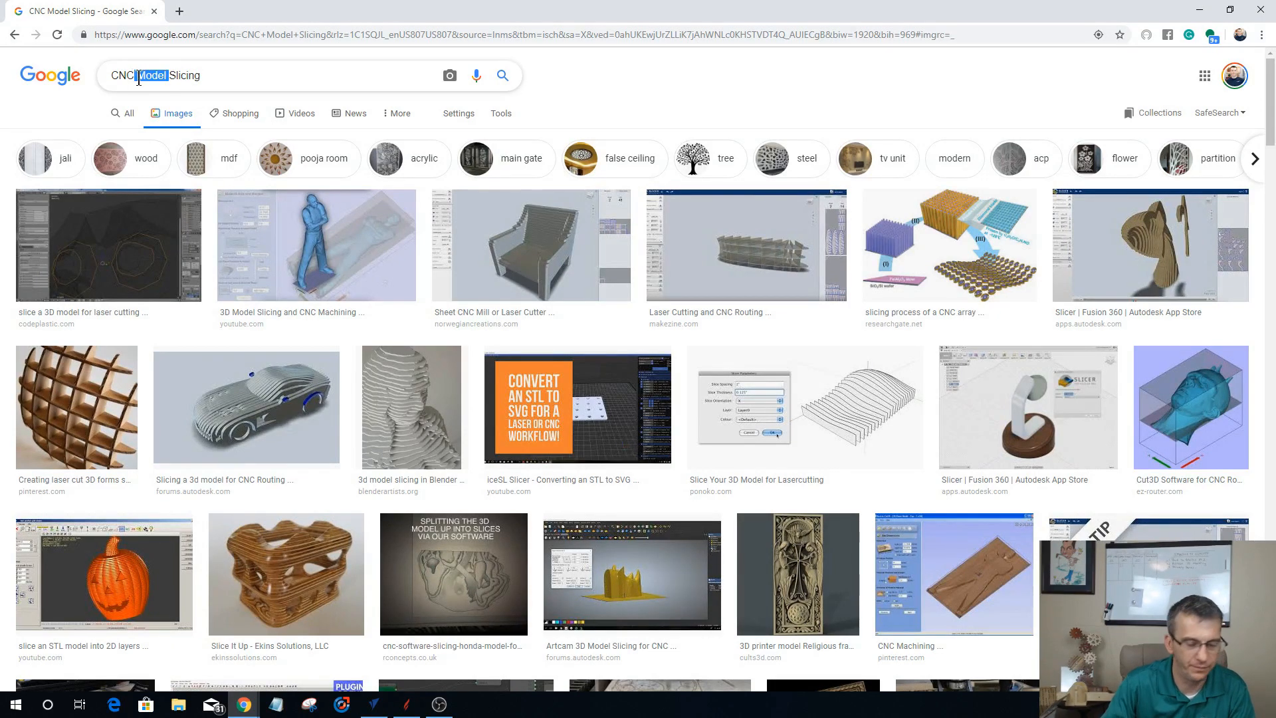
pyautogui.press('BackSpace')
pyautogui.write('3d model')
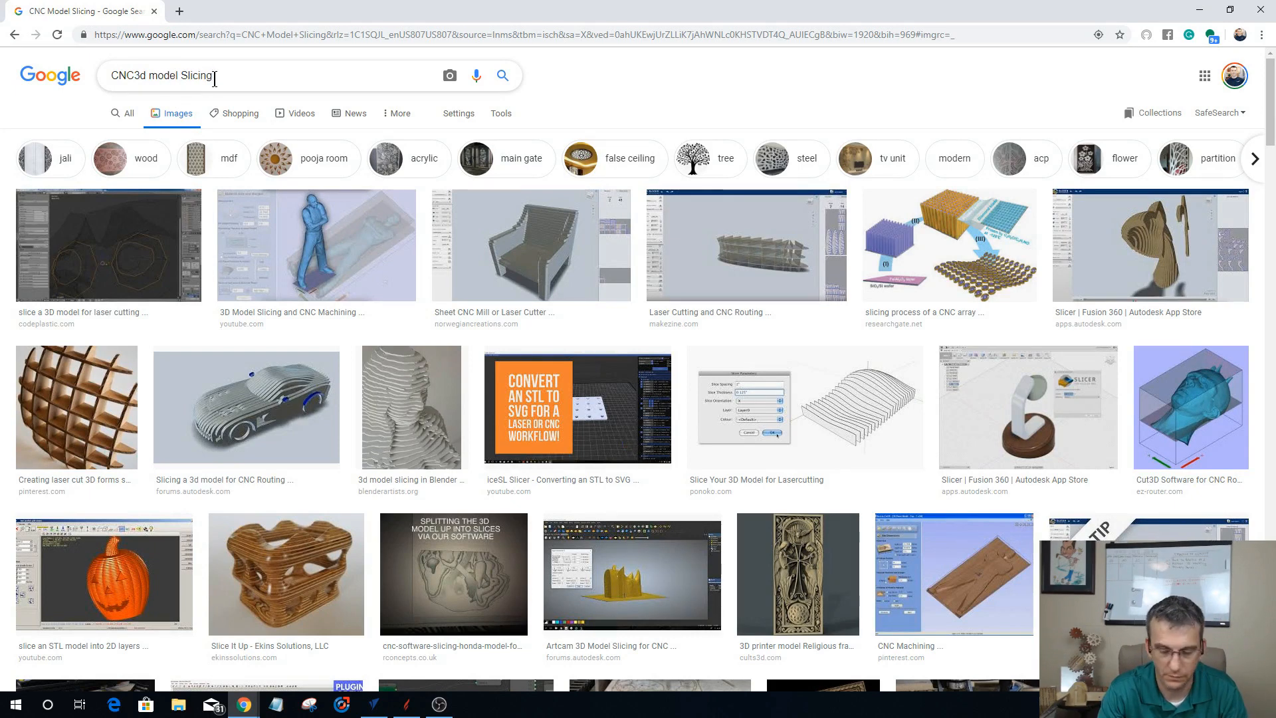
pyautogui.press('BackSpace')
pyautogui.press('BackSpace')
pyautogui.press('BackSpace')
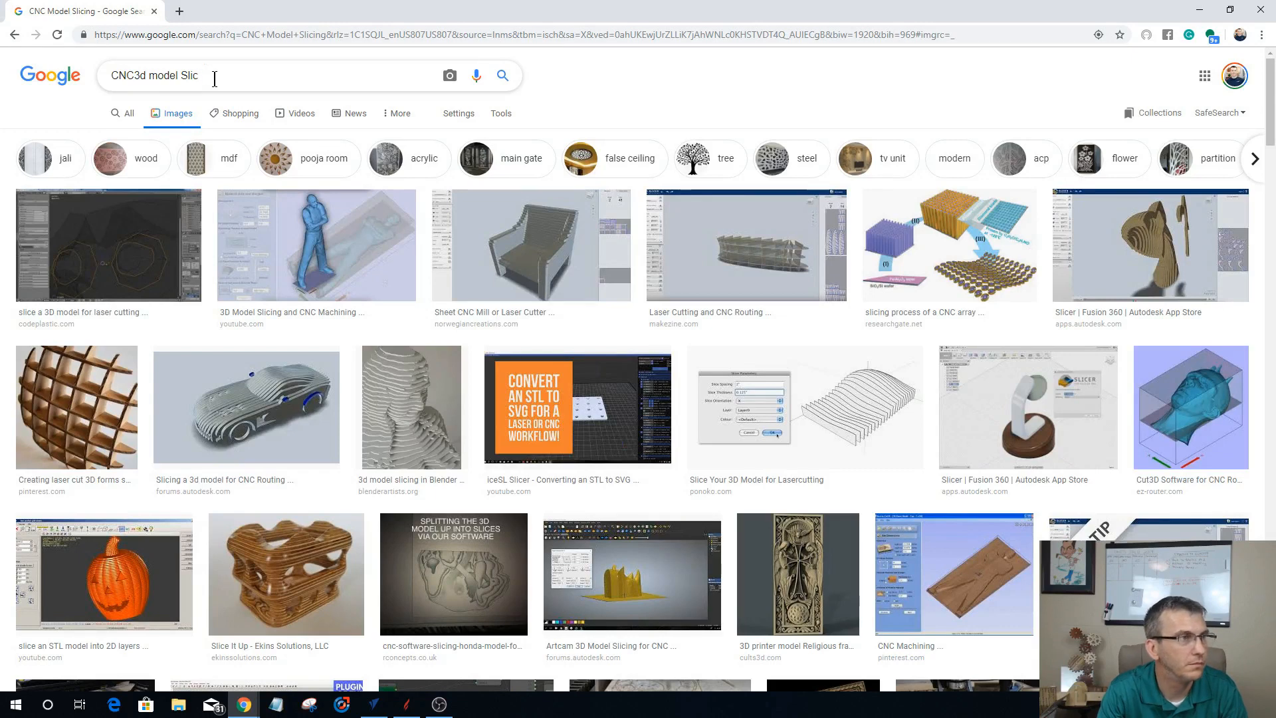
pyautogui.write('ed')
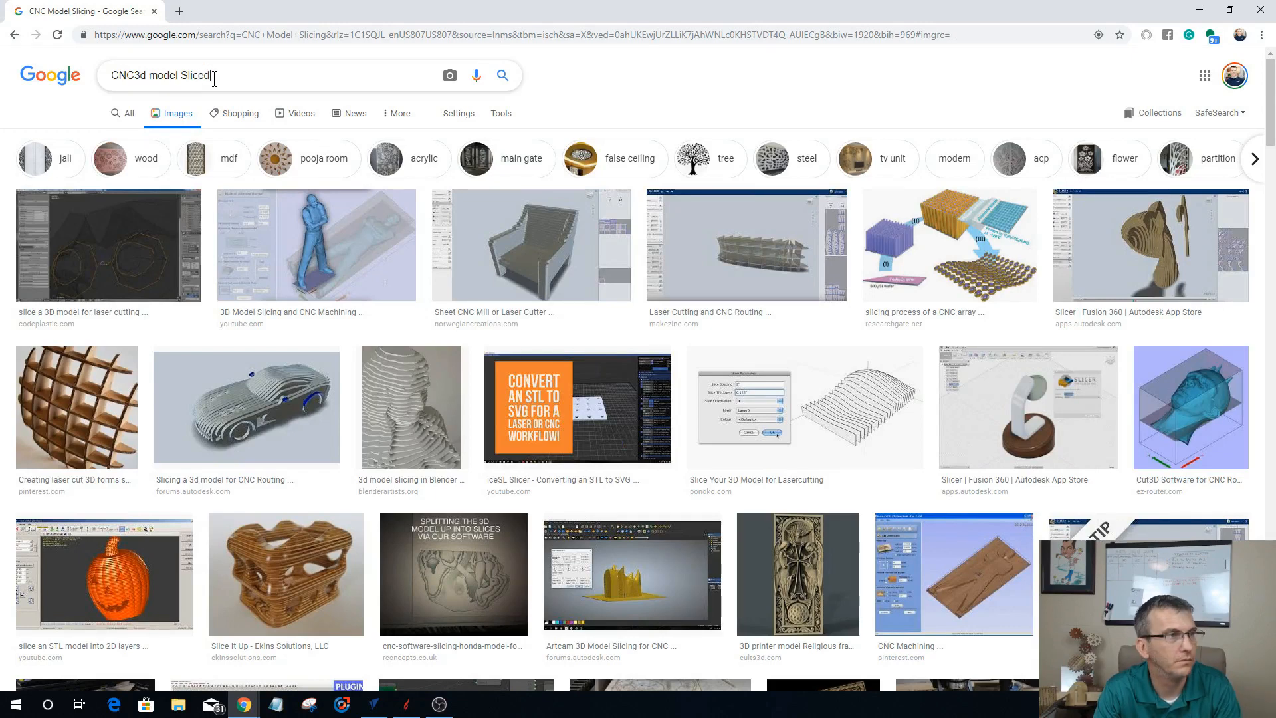
pyautogui.press('Return')
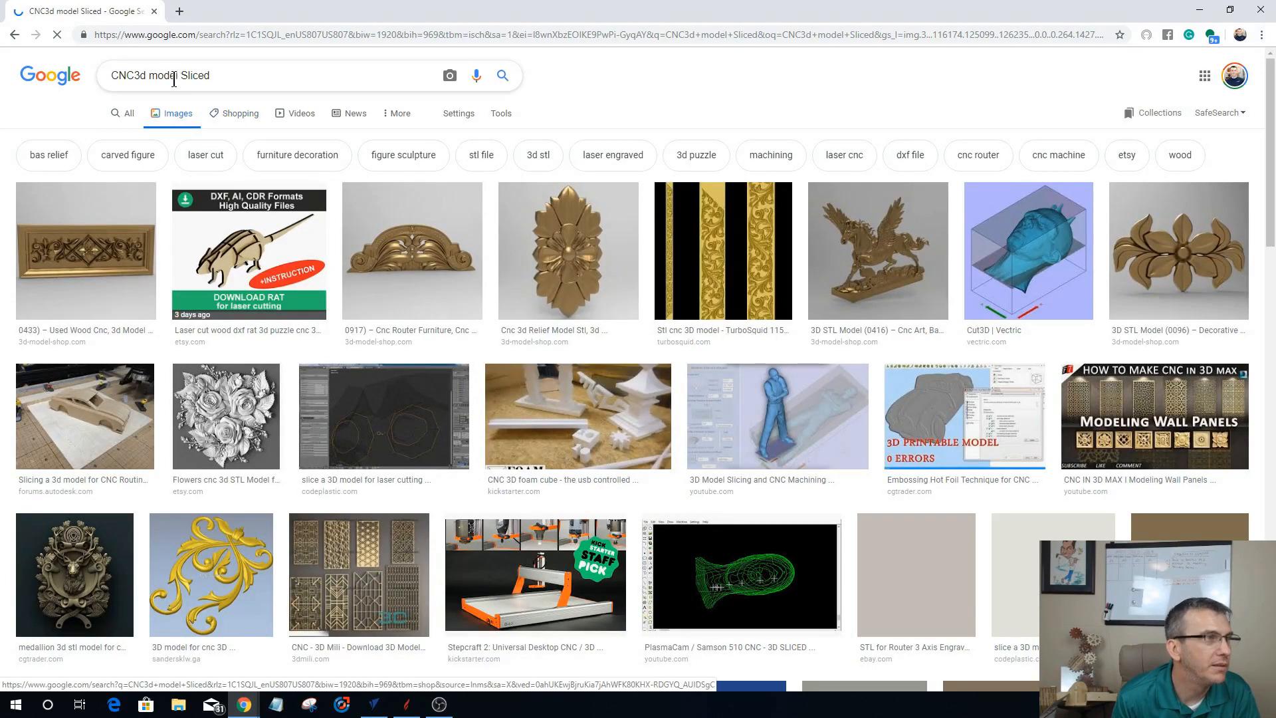
# Step: Refine the image search query to "CNC 3d sliced model" and run it
pyautogui.click(136, 76)
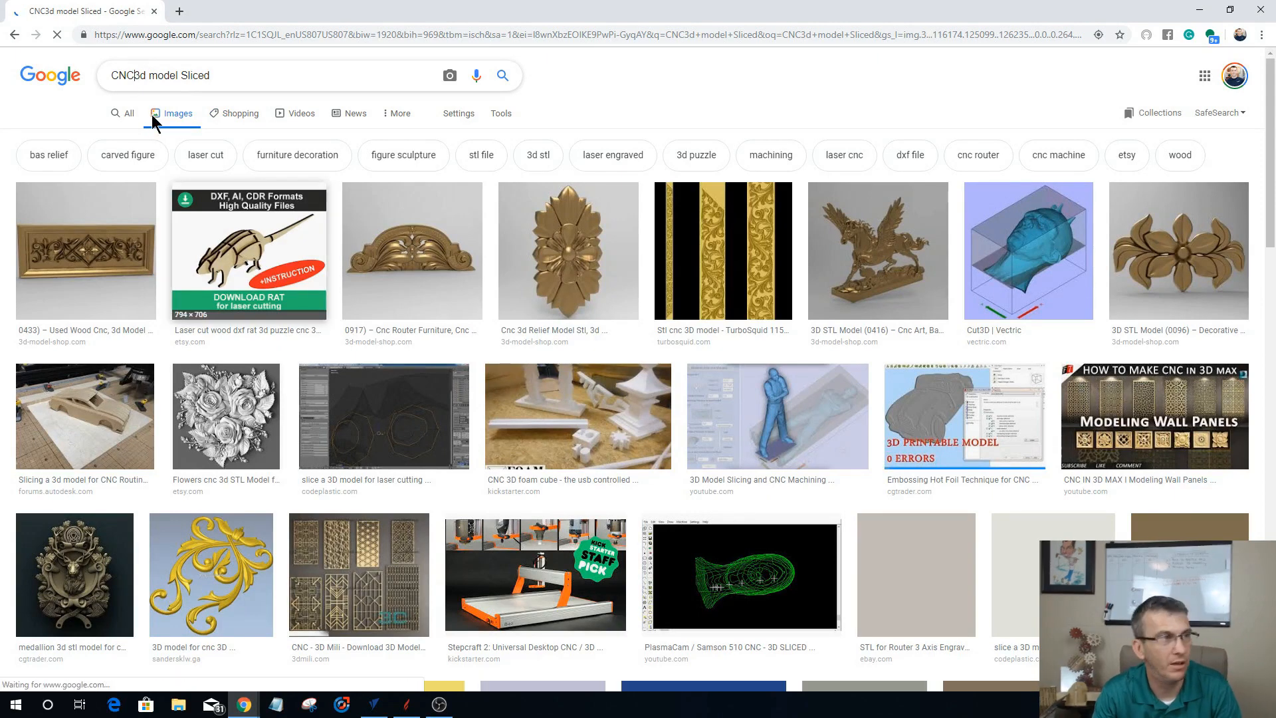
pyautogui.click(153, 76)
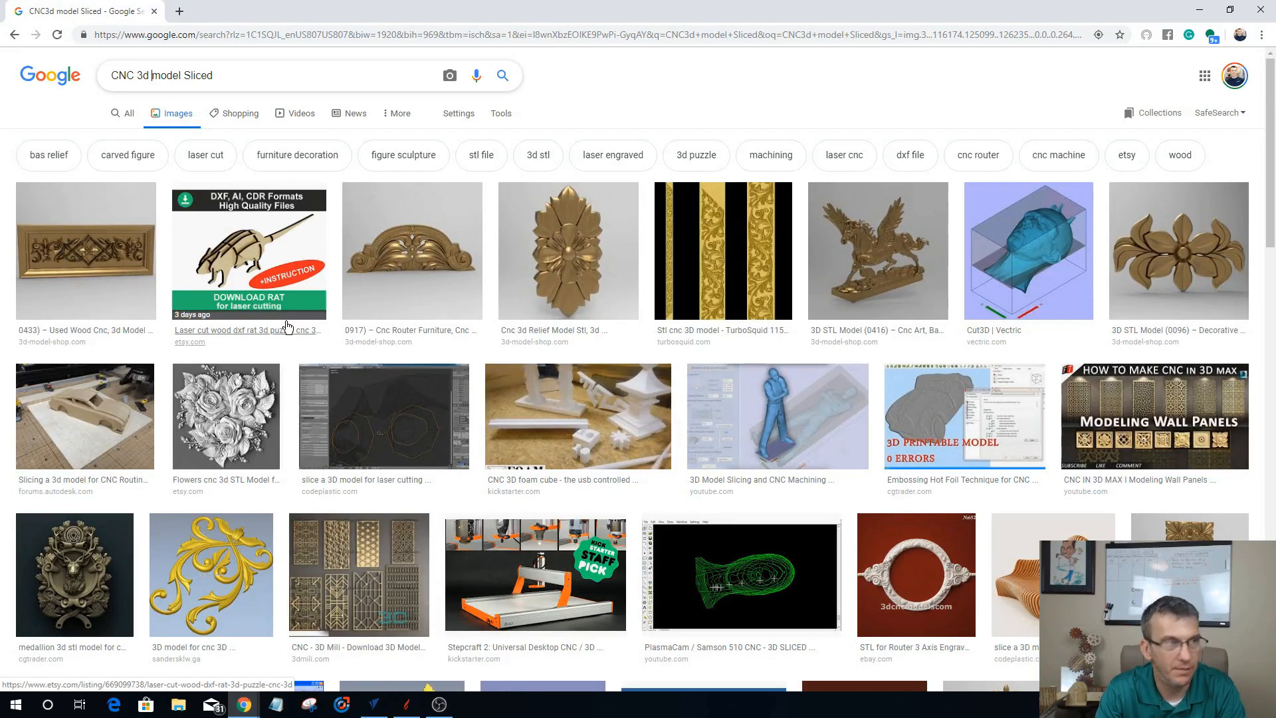
pyautogui.write('sliced')
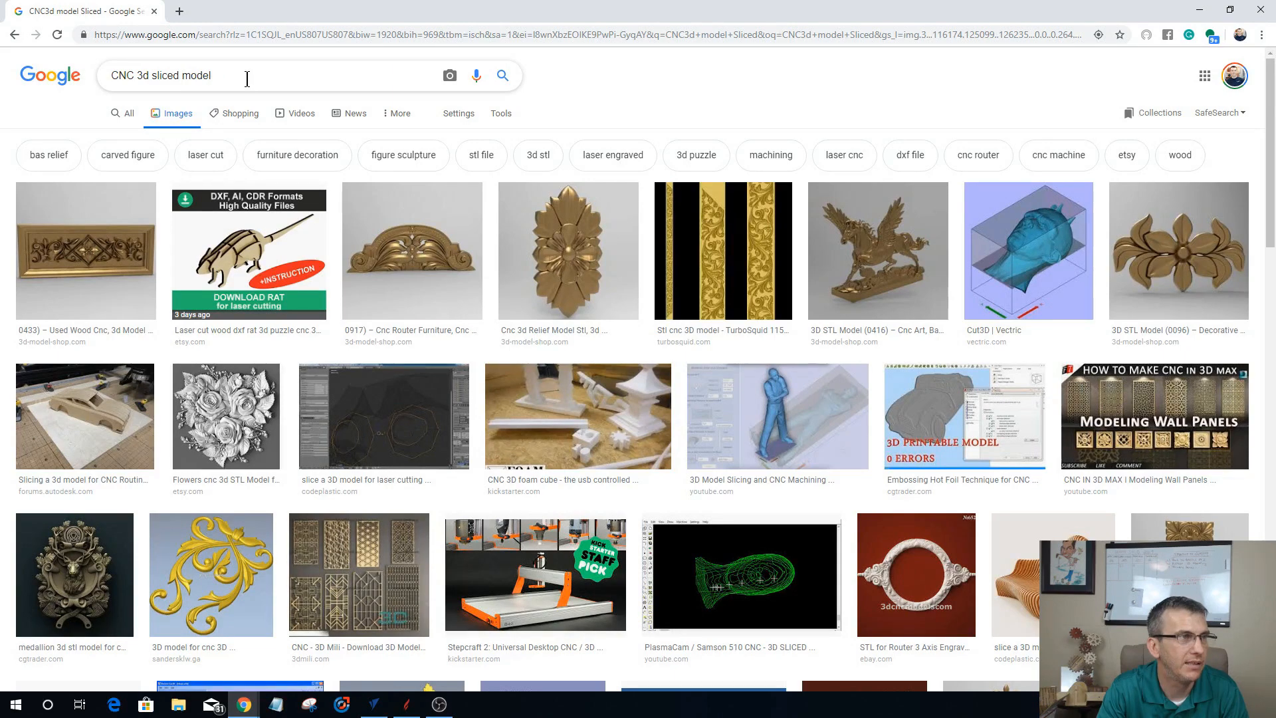
pyautogui.press('Return')
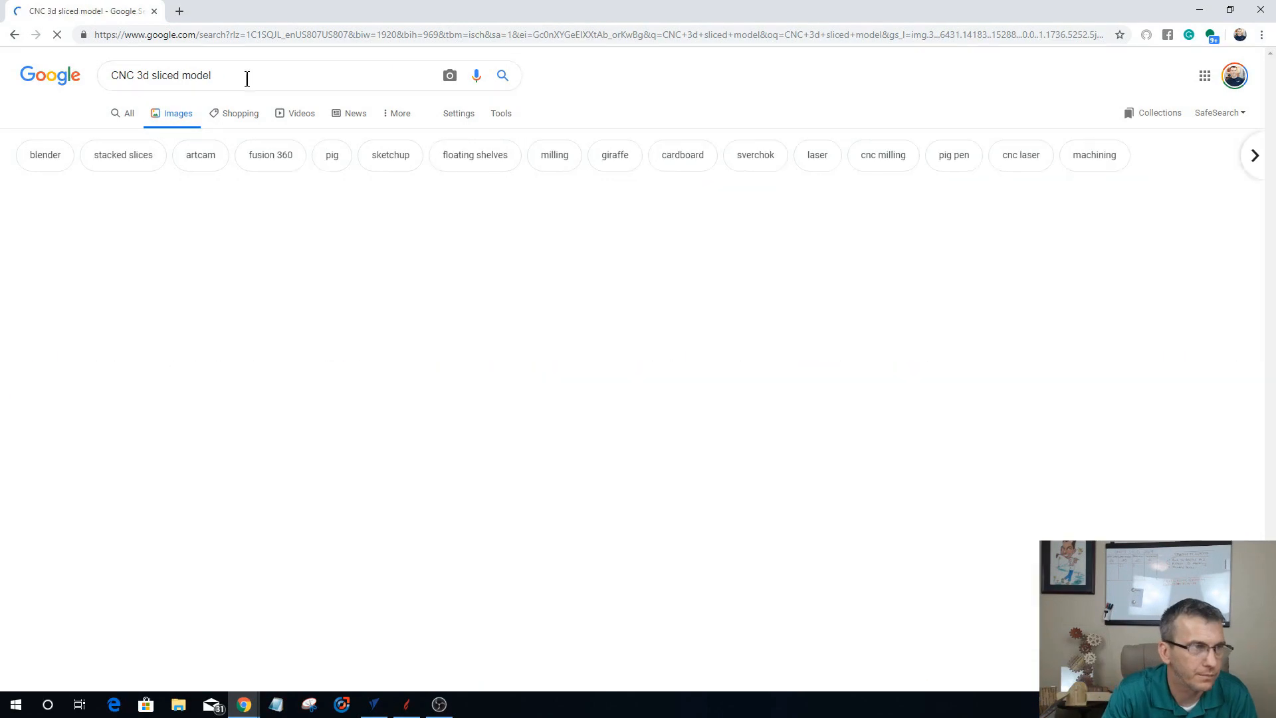
# Step: Browse the sliced model images, enlarging the layered MDF head, the T-Rex head, the cardboard horse head and the layered paper face
pyautogui.scroll(-5, 544, 327)
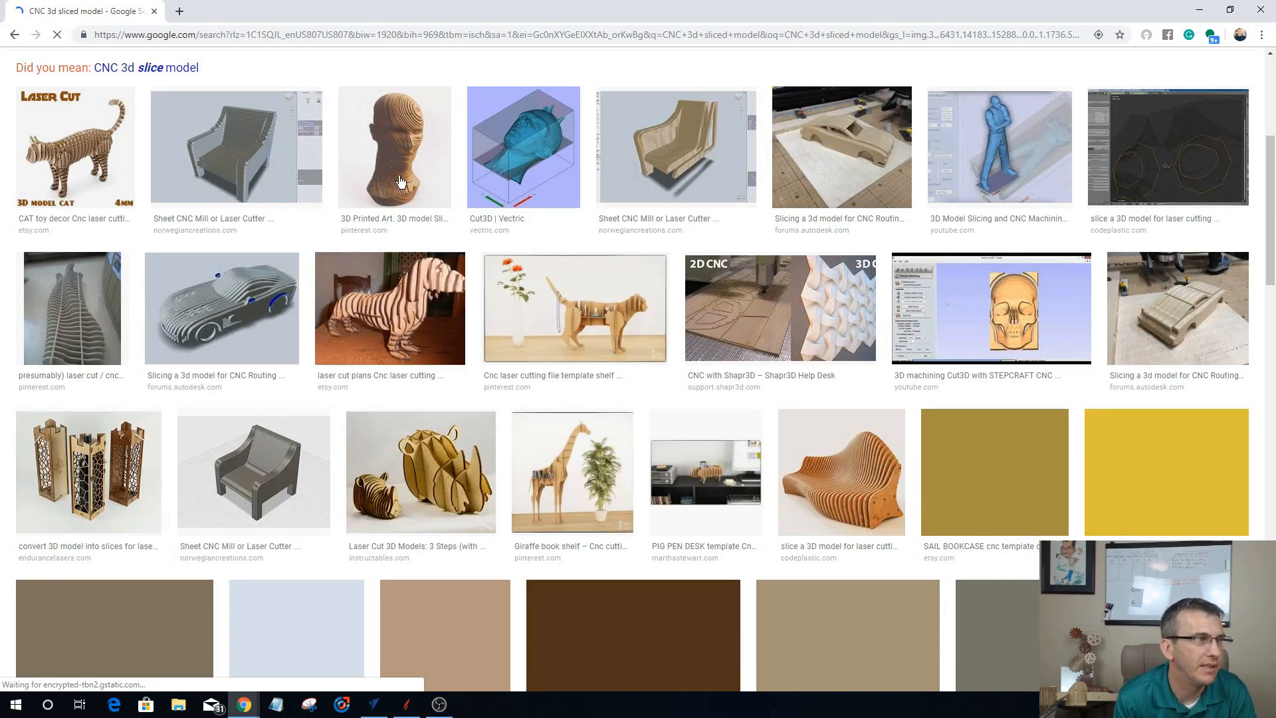
pyautogui.click(388, 120)
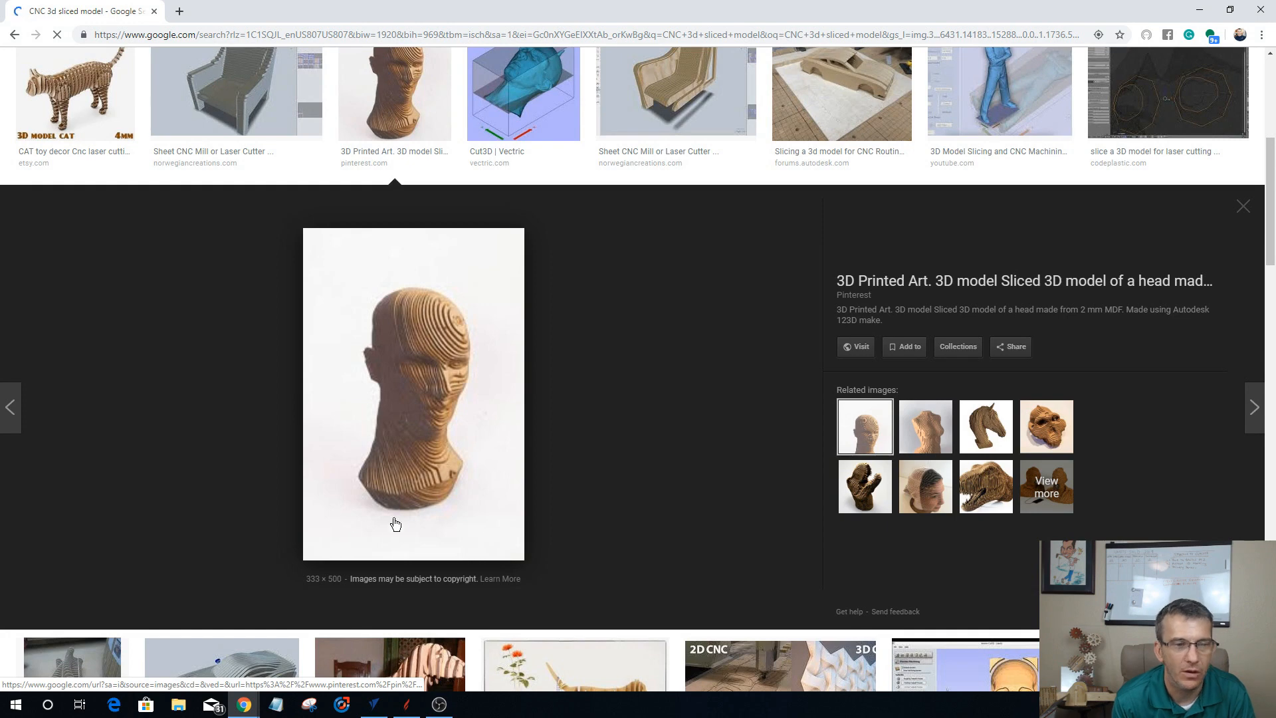
pyautogui.click(864, 497)
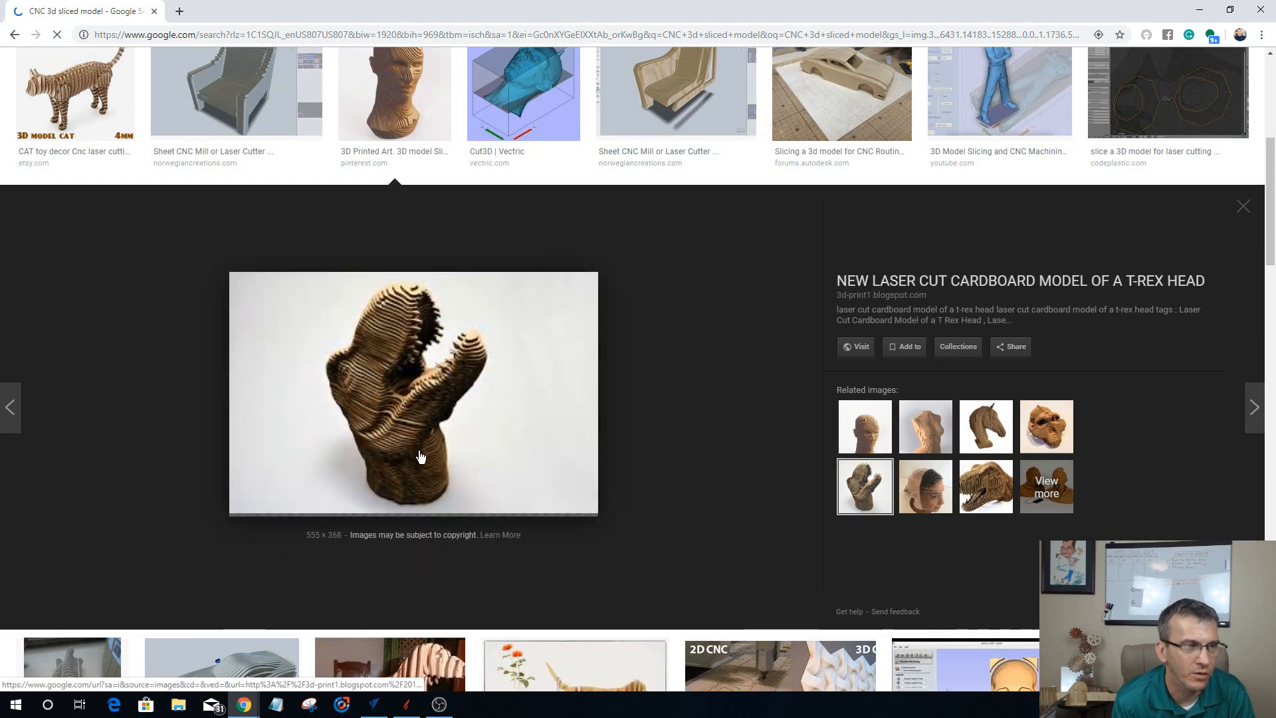
pyautogui.click(985, 435)
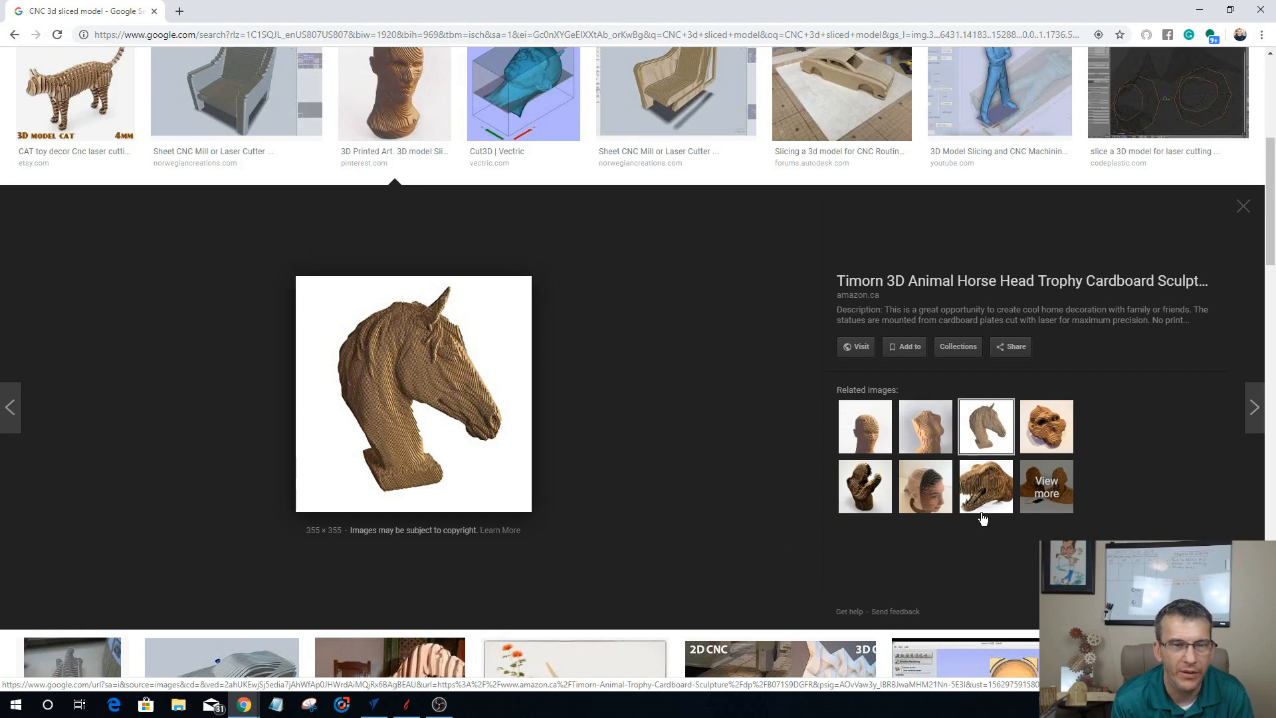
pyautogui.click(918, 500)
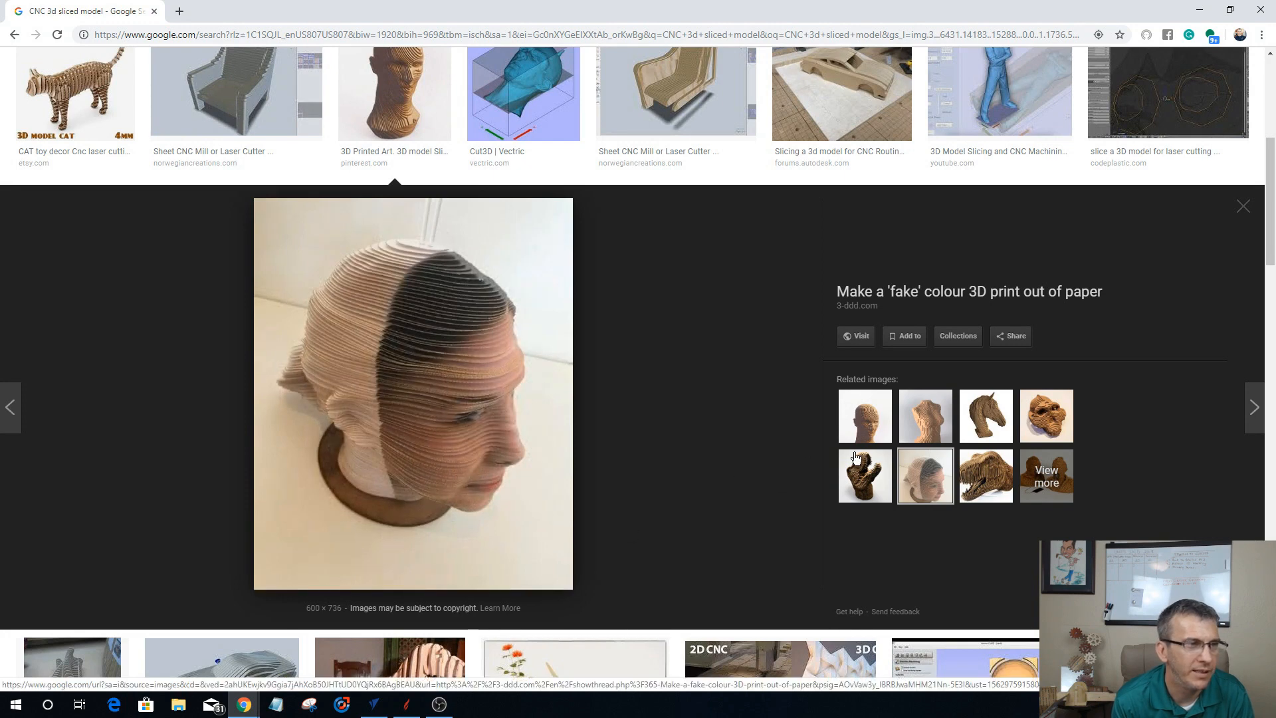
pyautogui.click(1243, 209)
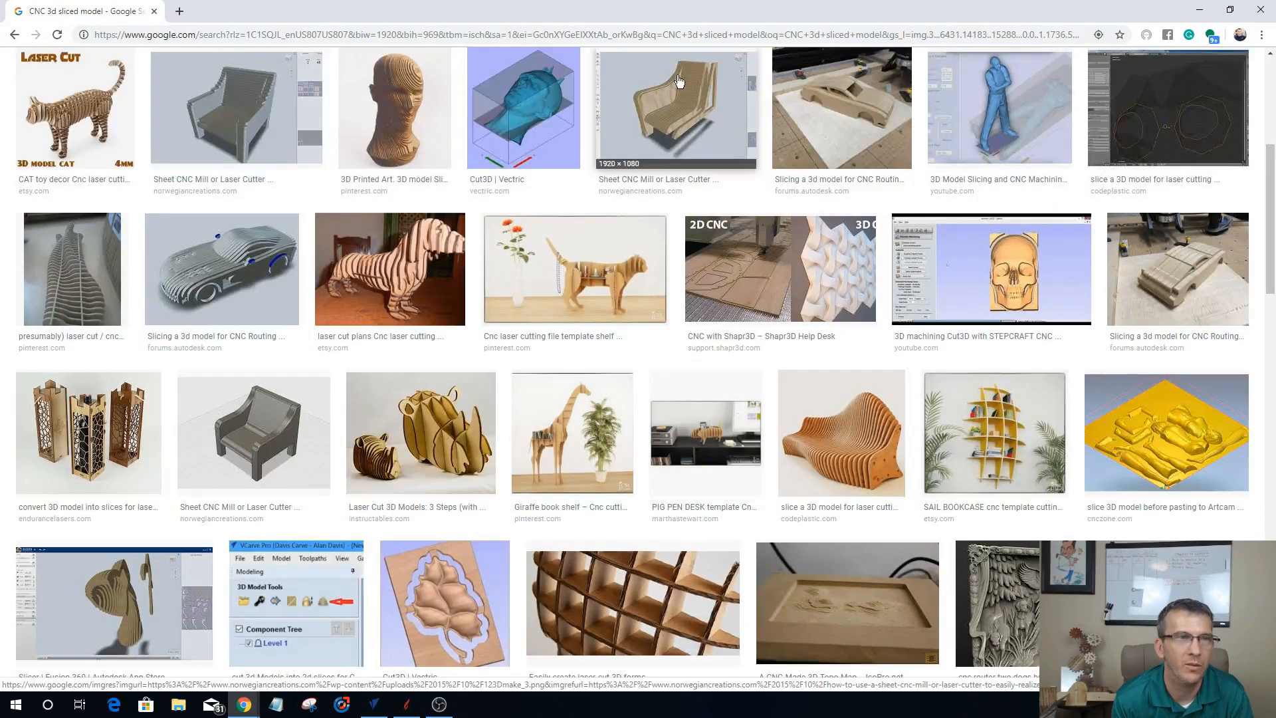
pyautogui.scroll(-5, 683, 342)
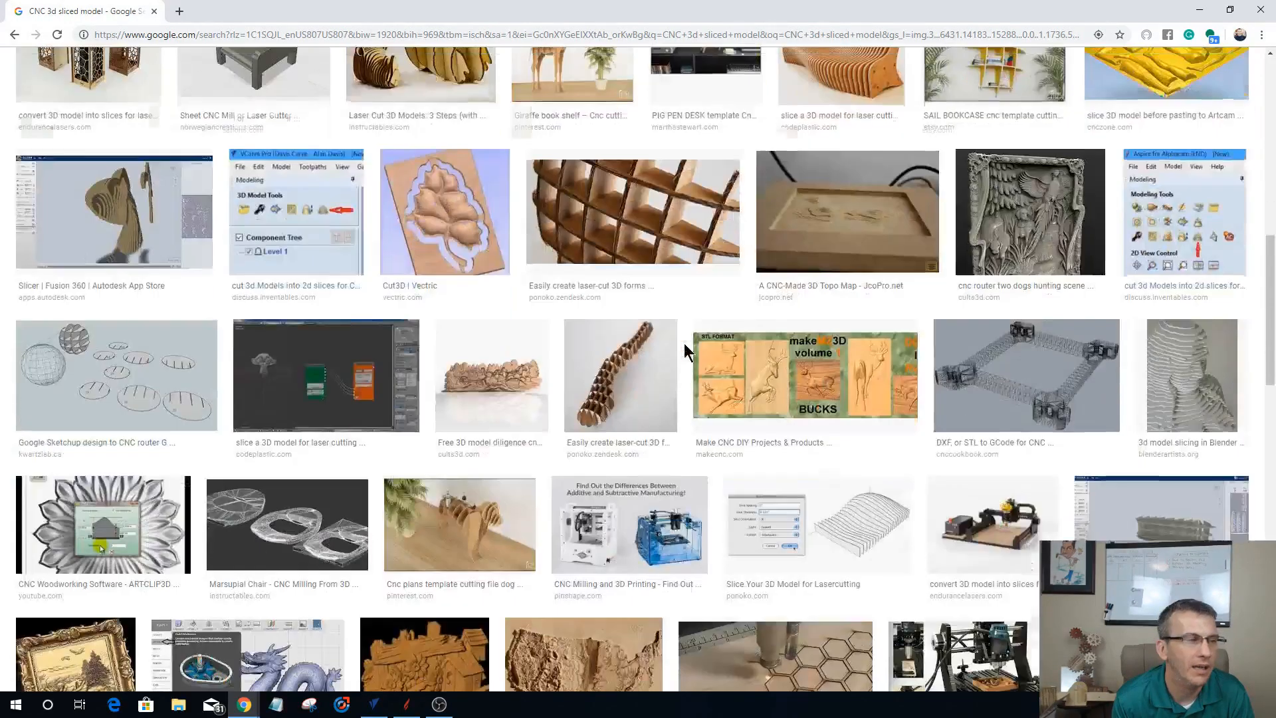
pyautogui.scroll(10, 688, 352)
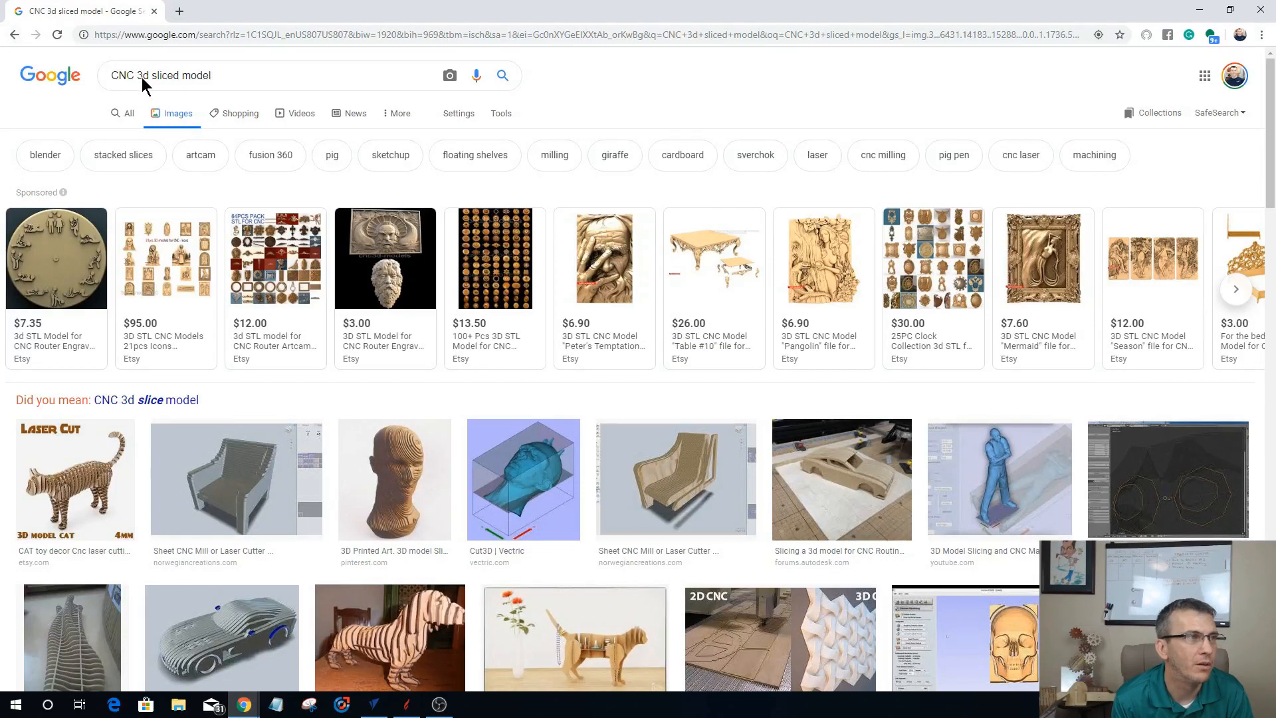
# Step: Open the 3D model marketplace website turbosquid.com
pyautogui.click(150, 34)
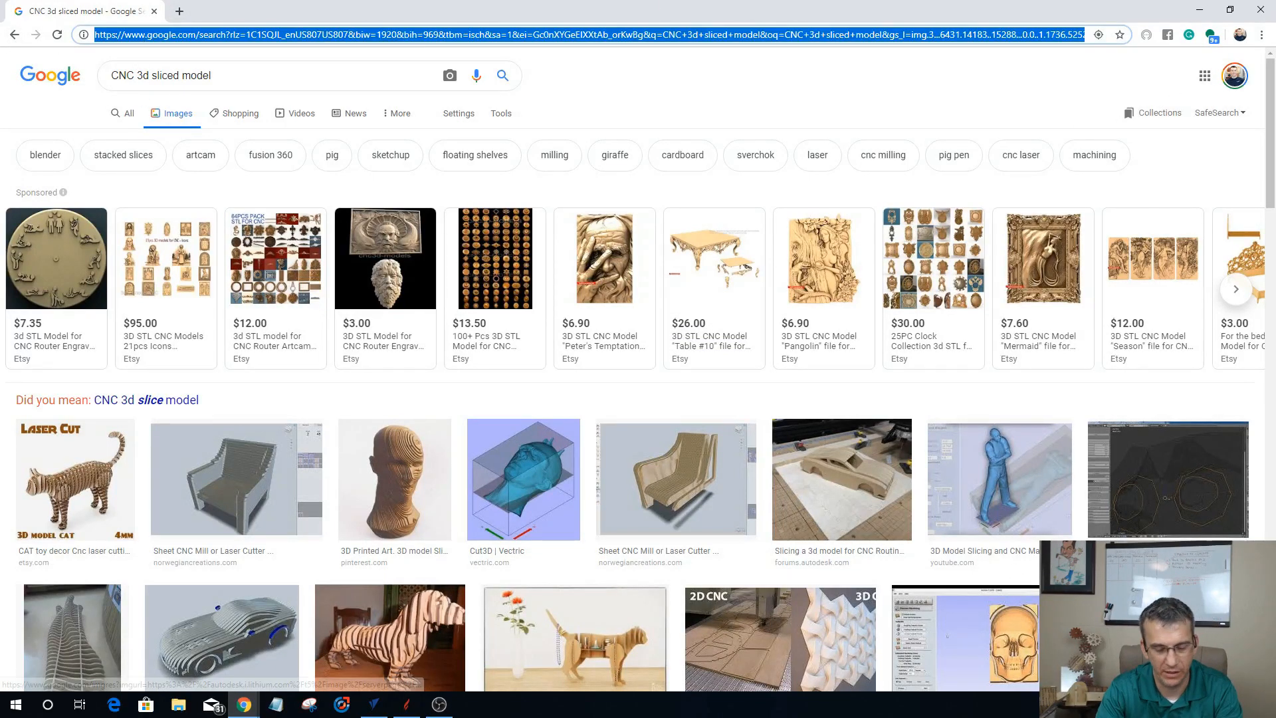
pyautogui.write('Tu')
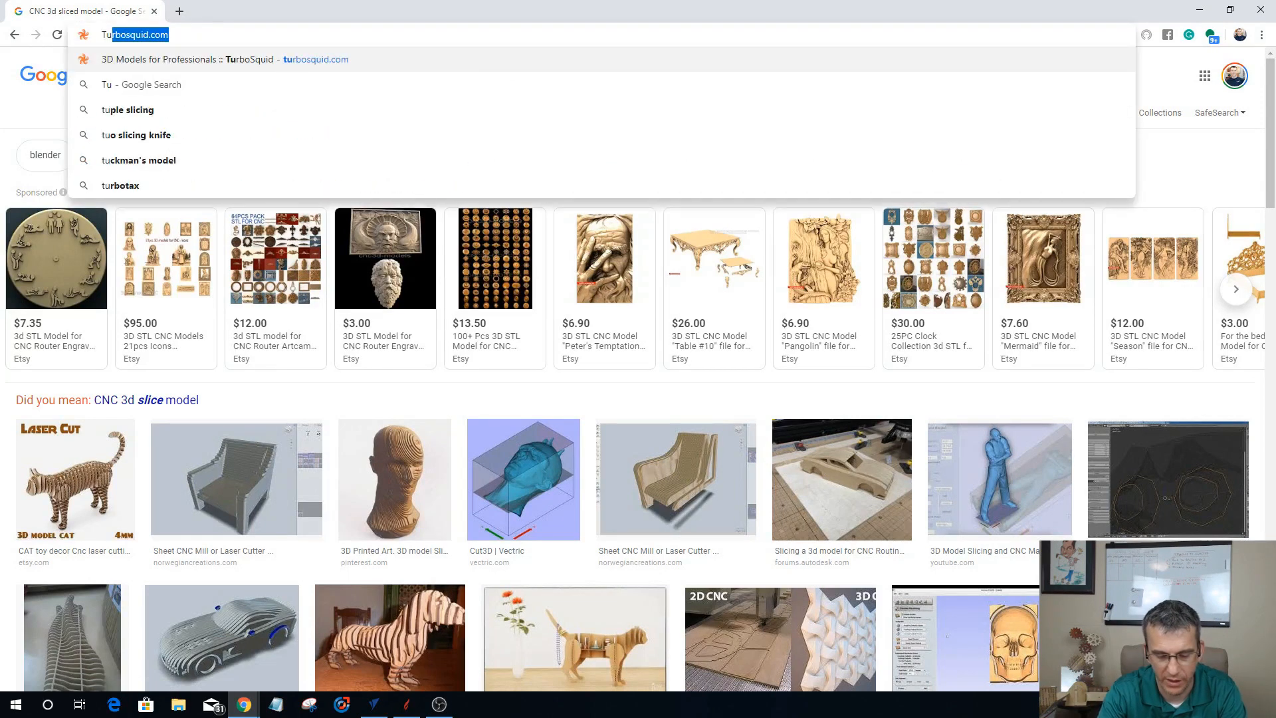
pyautogui.write('rbos')
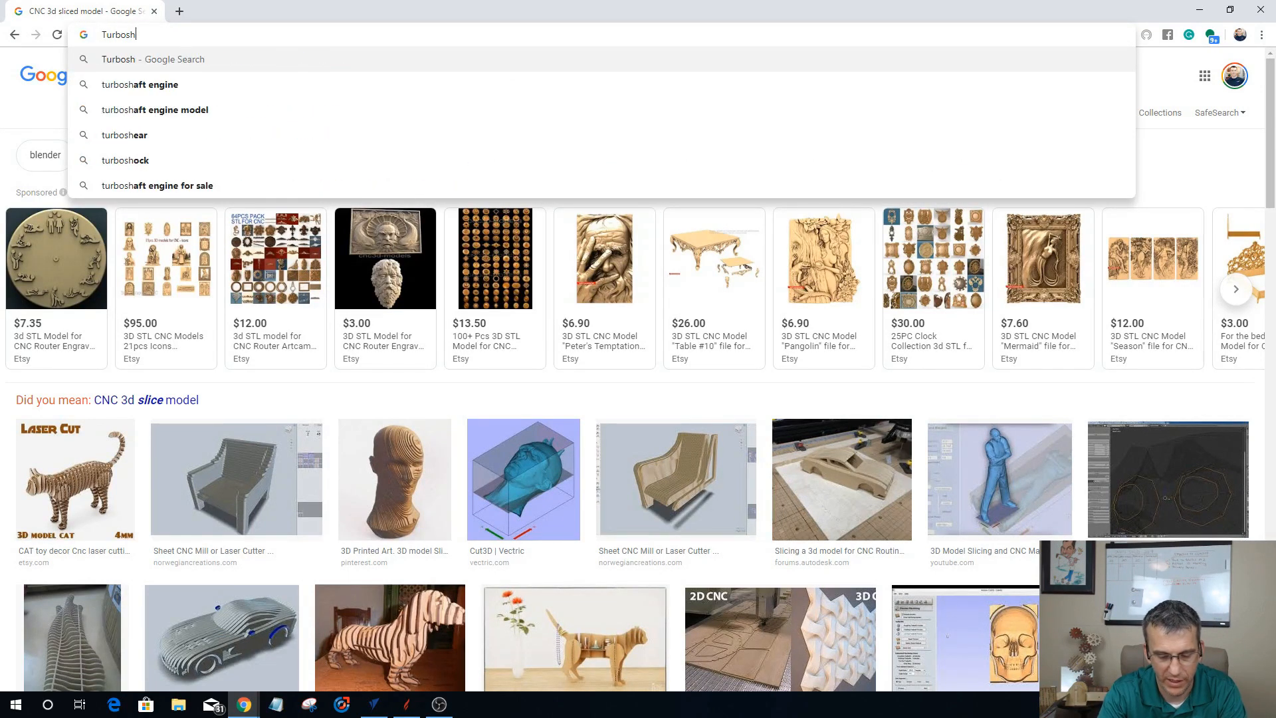
pyautogui.write('qu')
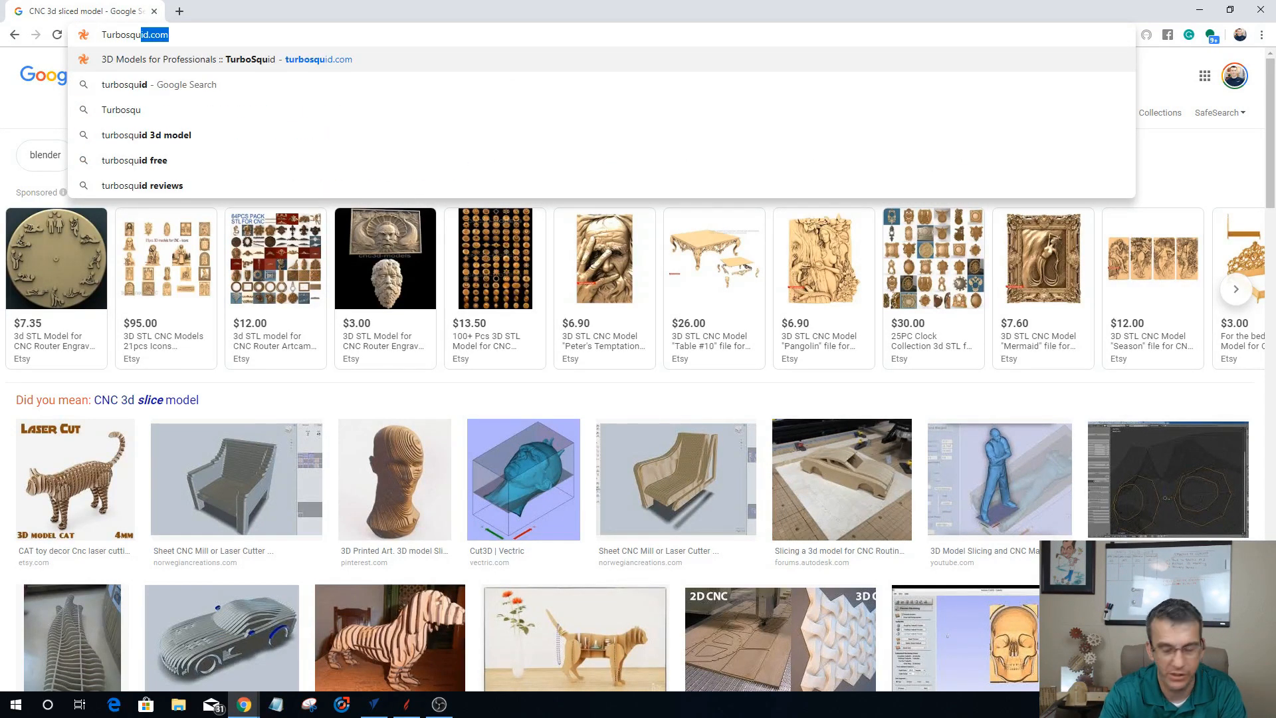
pyautogui.press('Return')
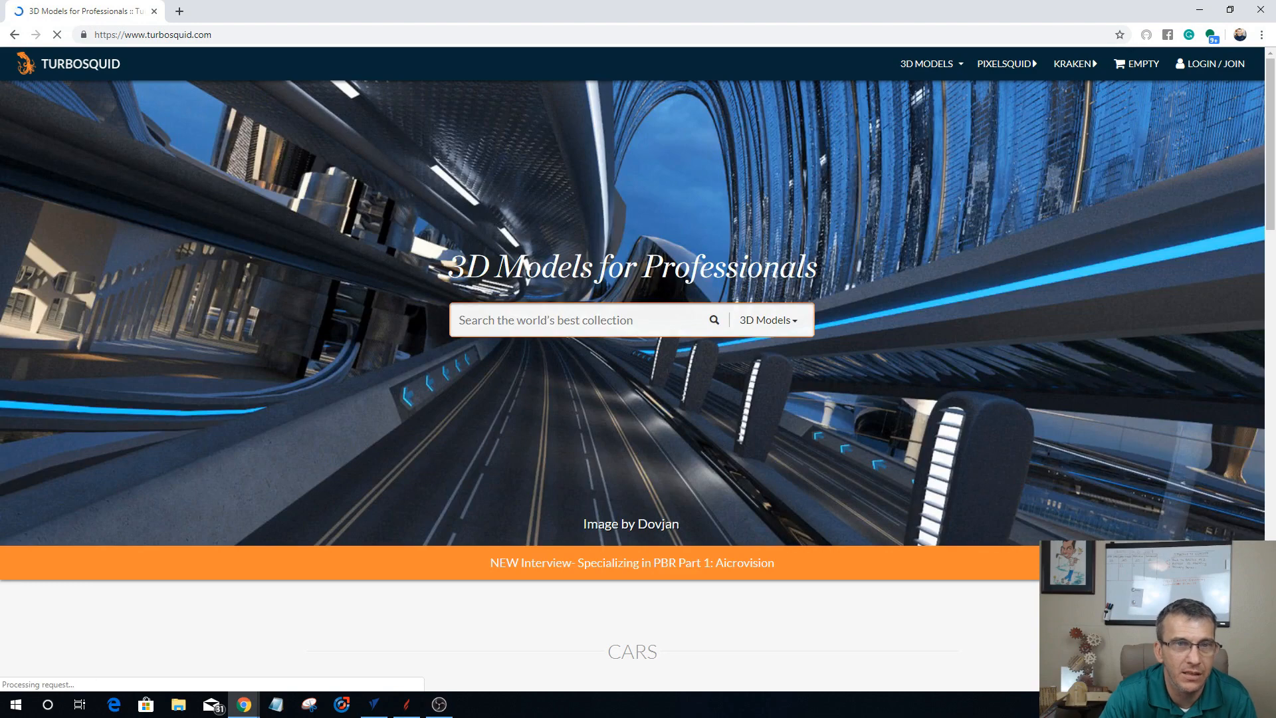
# Step: Open the Plants category of 3D models on TurboSquid and browse the available plant models
pyautogui.moveTo(927, 68)
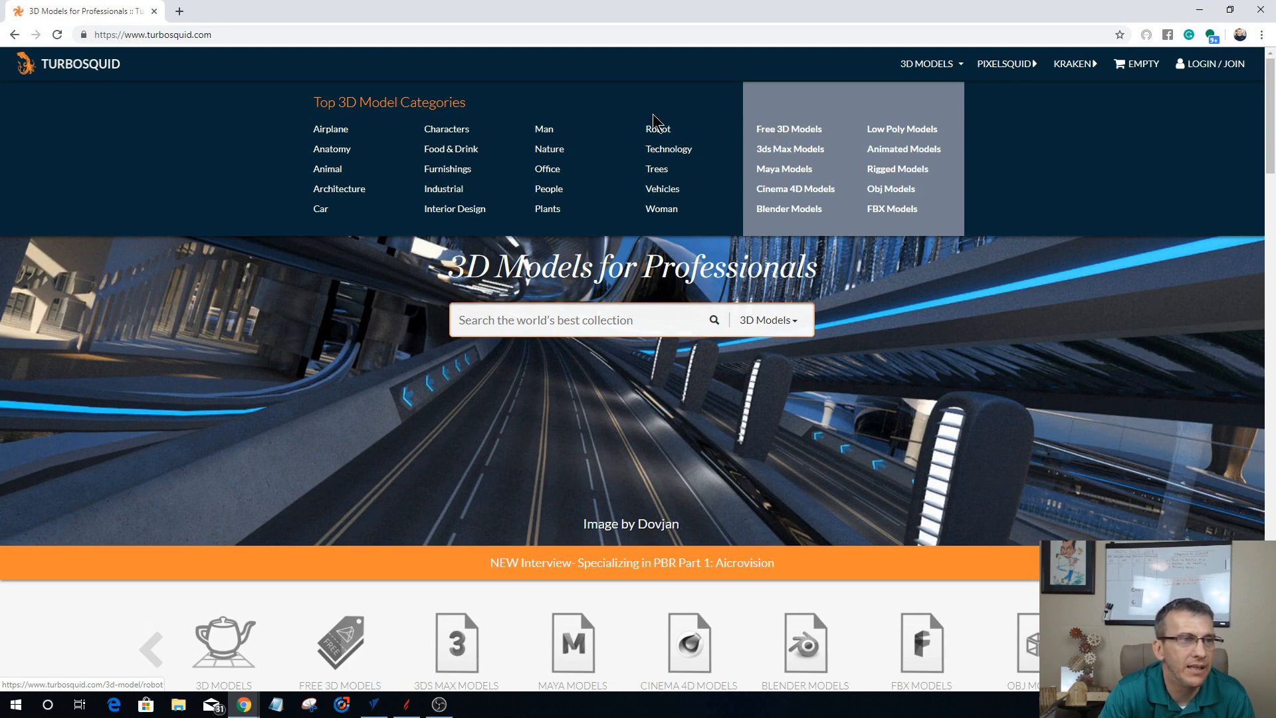
pyautogui.click(544, 210)
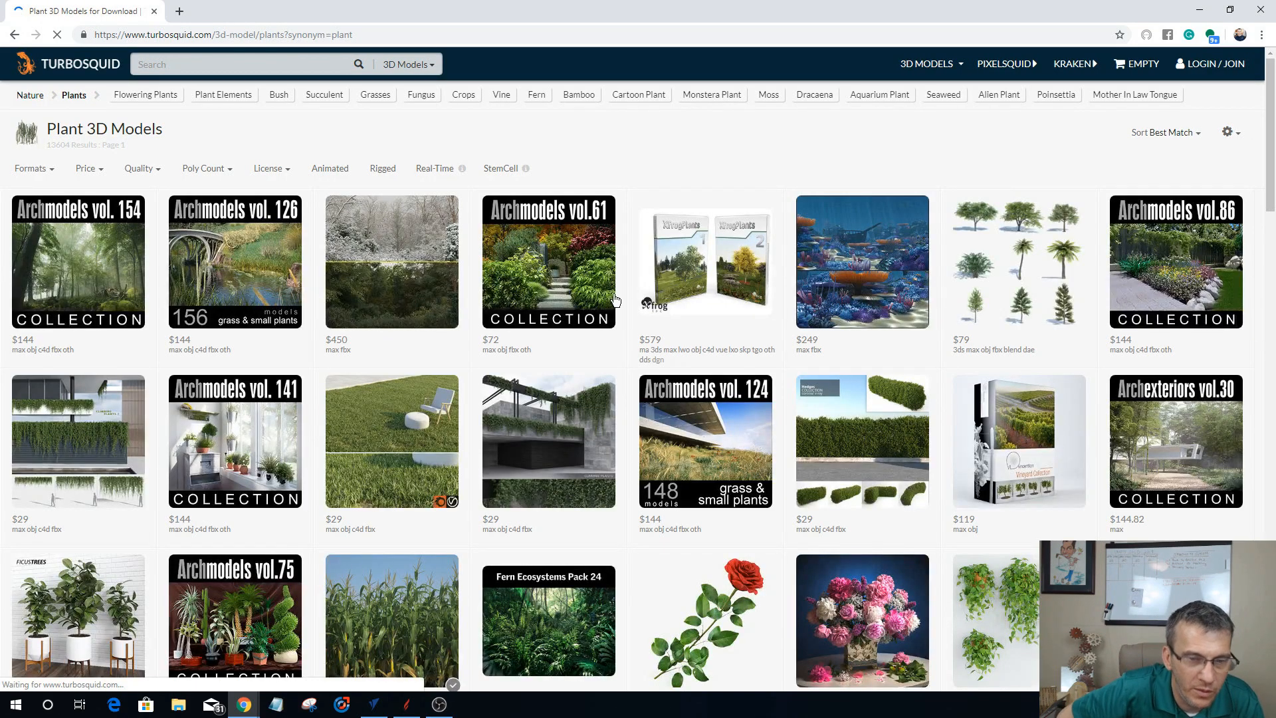
pyautogui.scroll(-8, 649, 357)
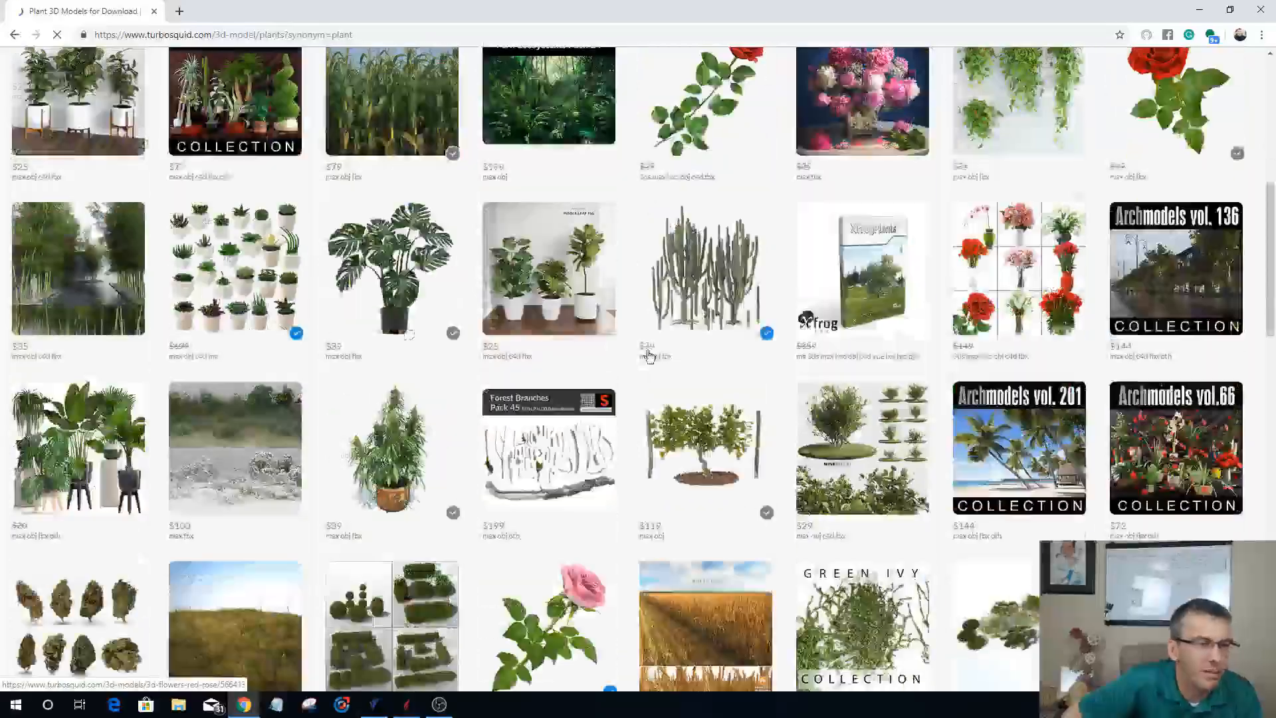
pyautogui.scroll(-14, 649, 357)
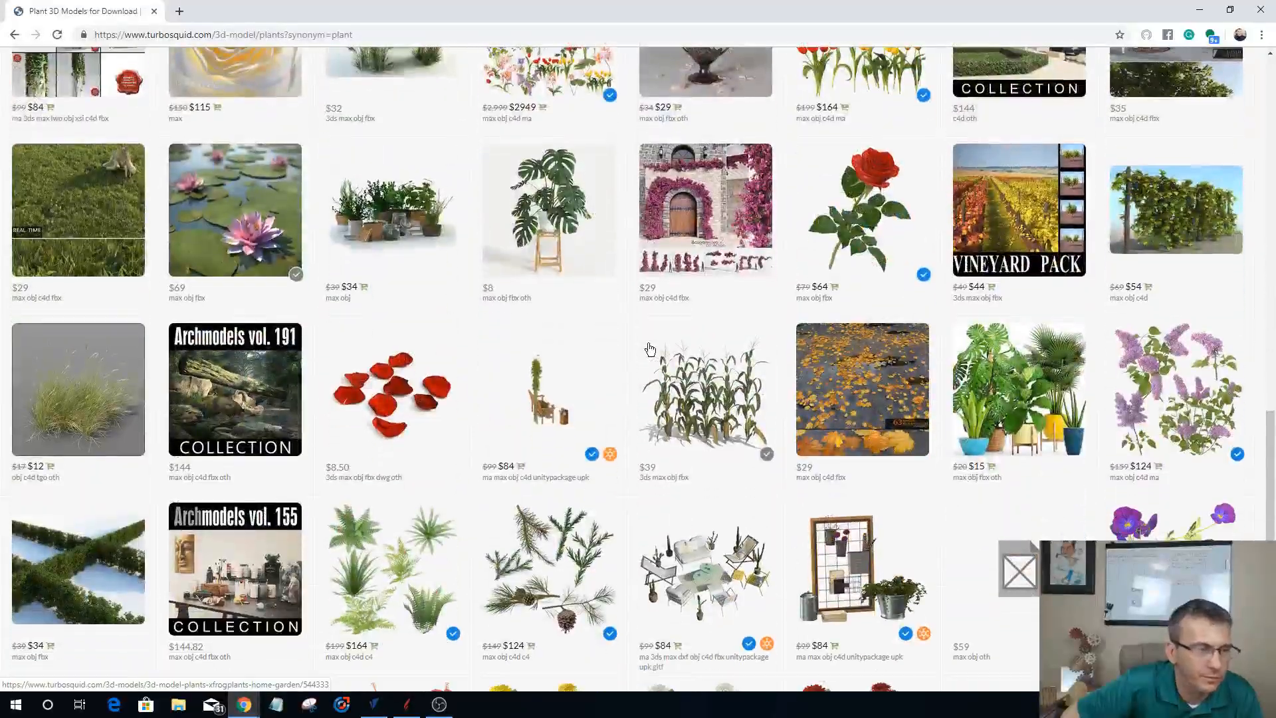
# Step: Switch from the plant models to the Vehicles category of 3D models
pyautogui.scroll(20, 649, 349)
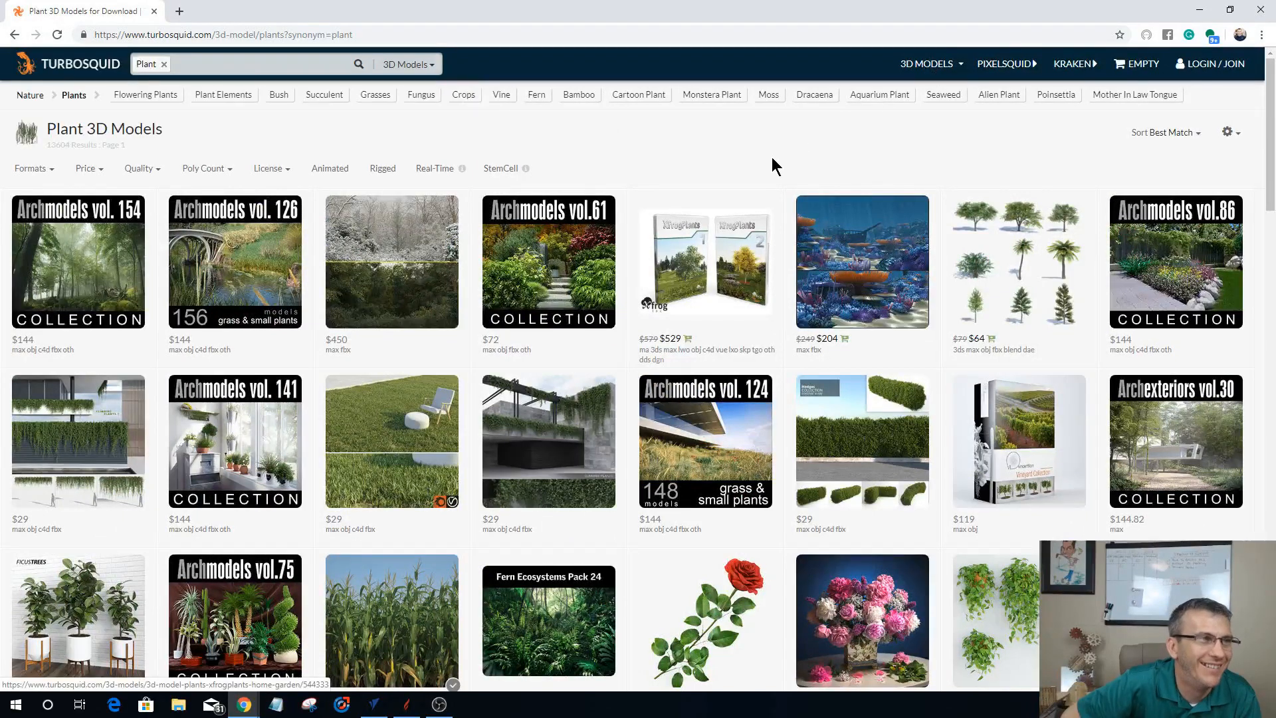
pyautogui.click(959, 68)
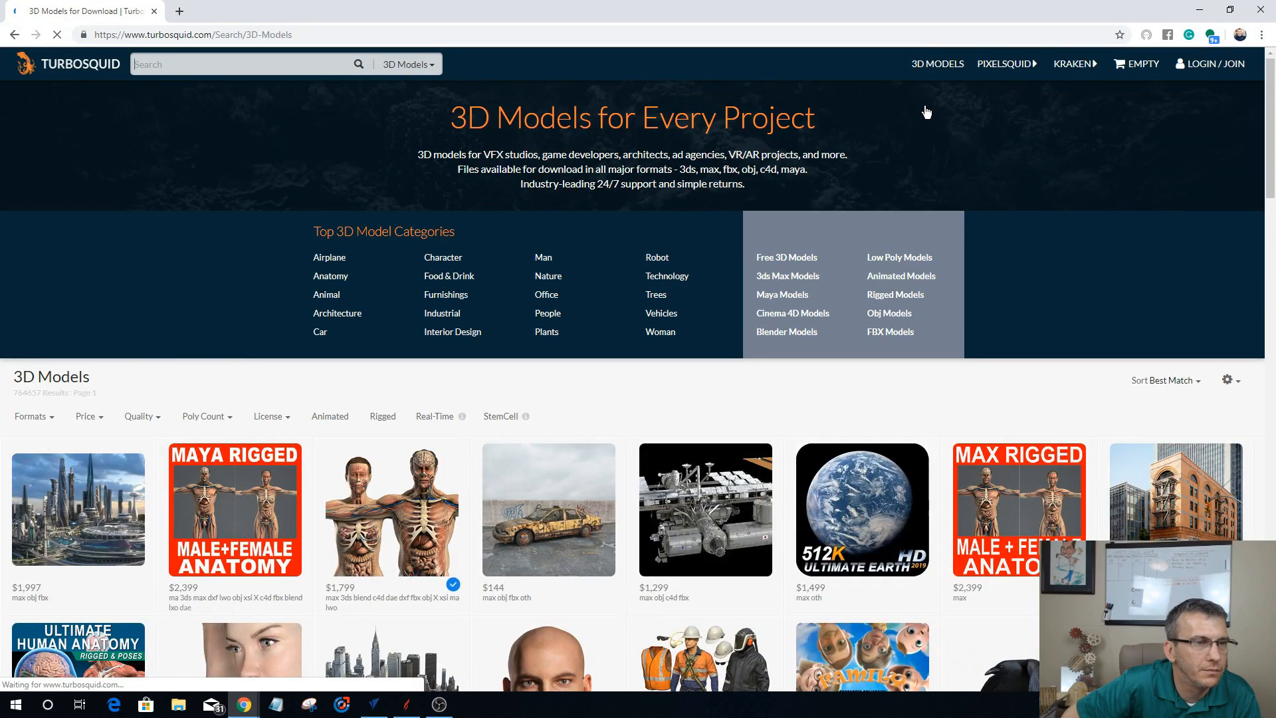
pyautogui.click(664, 315)
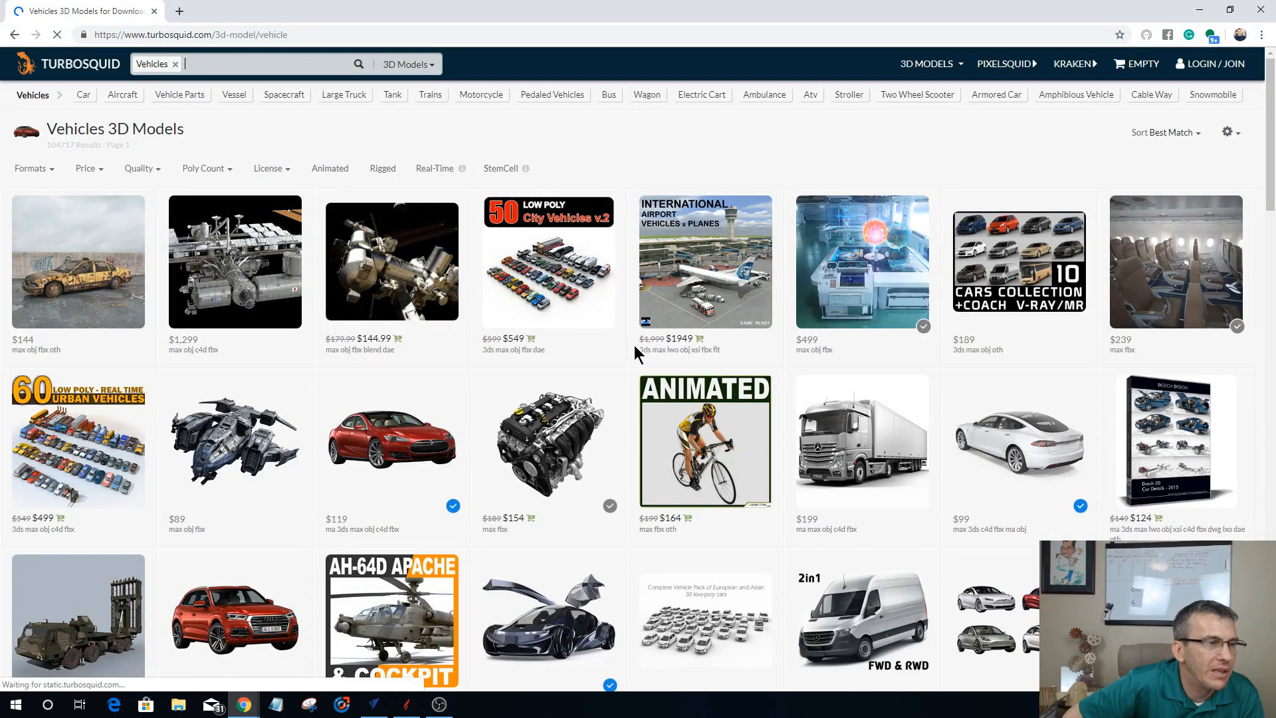
# Step: Browse the vehicle models, previewing the Gen2 Formula E car and the Generic Sedan 2017 v2
pyautogui.scroll(-6, 636, 343)
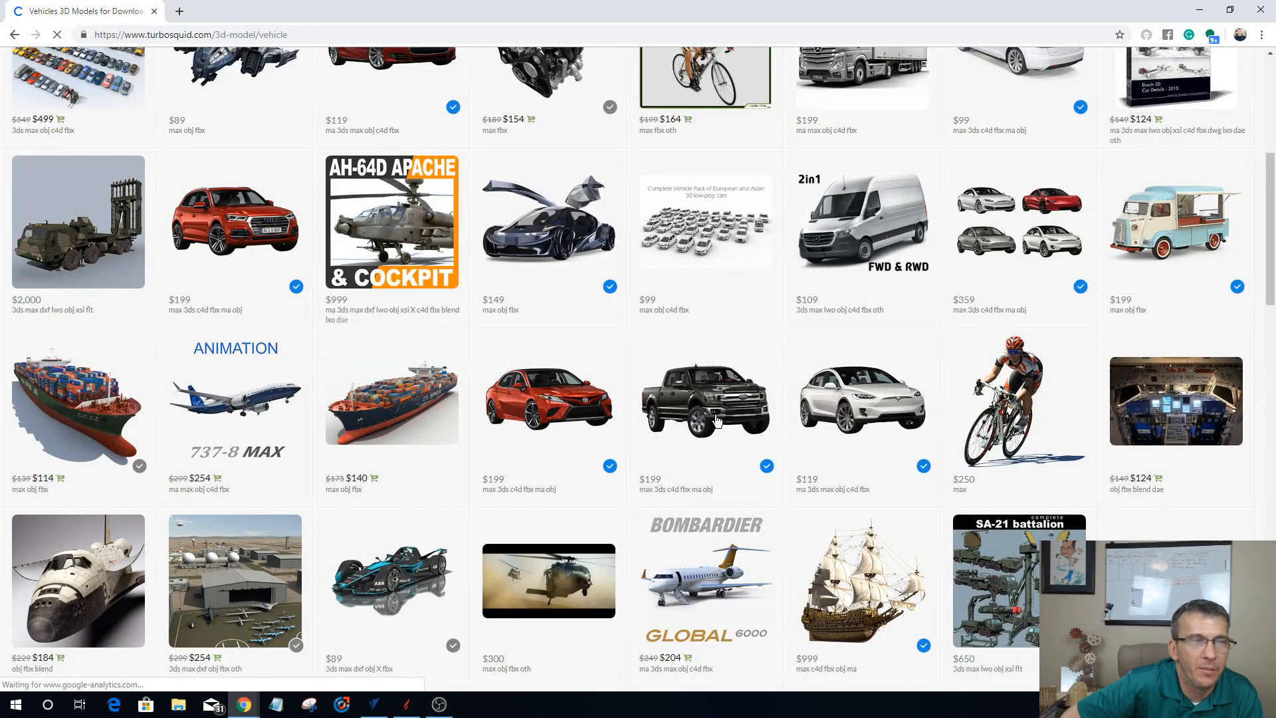
pyautogui.scroll(5, 714, 425)
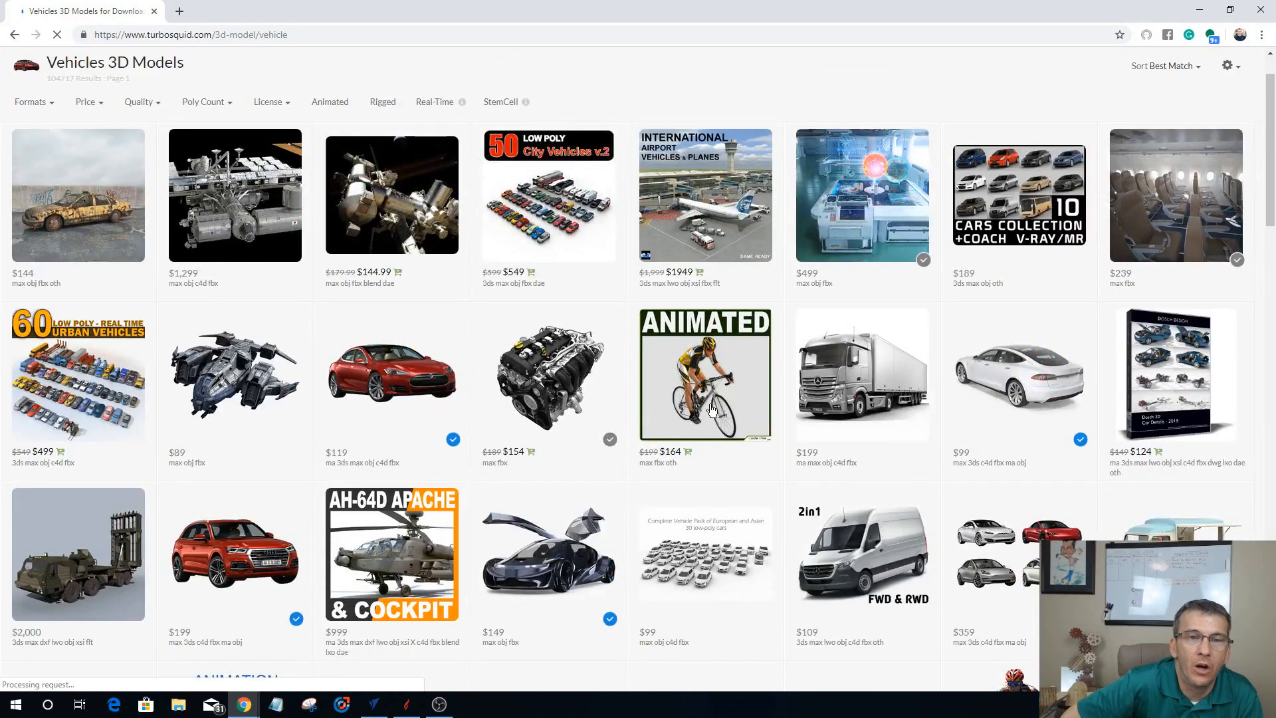
pyautogui.scroll(-8, 711, 408)
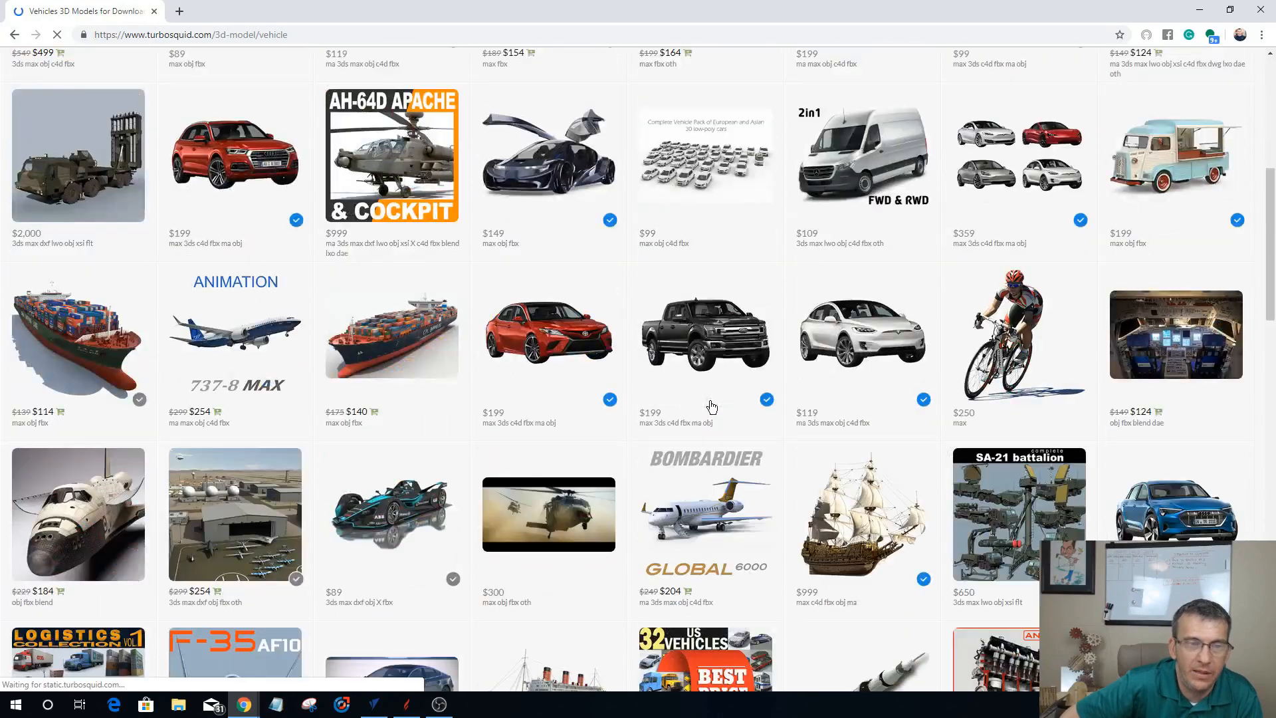
pyautogui.scroll(-3, 713, 404)
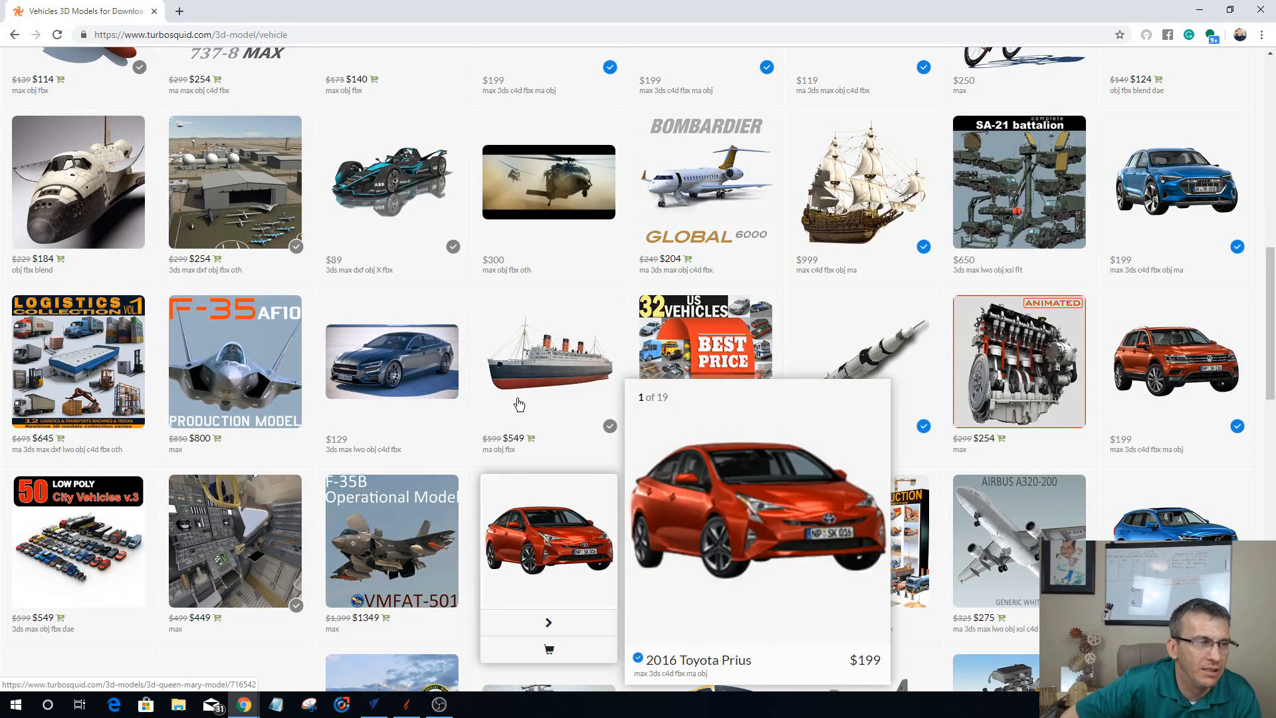
pyautogui.moveTo(521, 404)
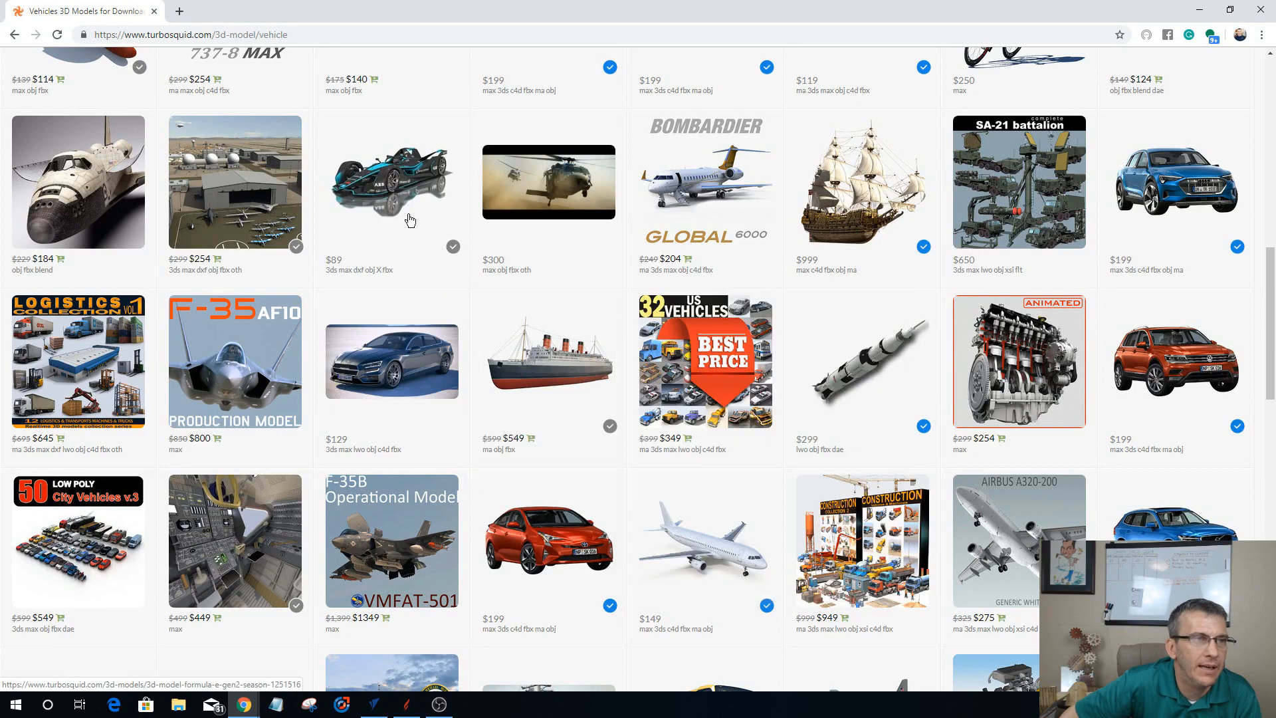
pyautogui.moveTo(403, 200)
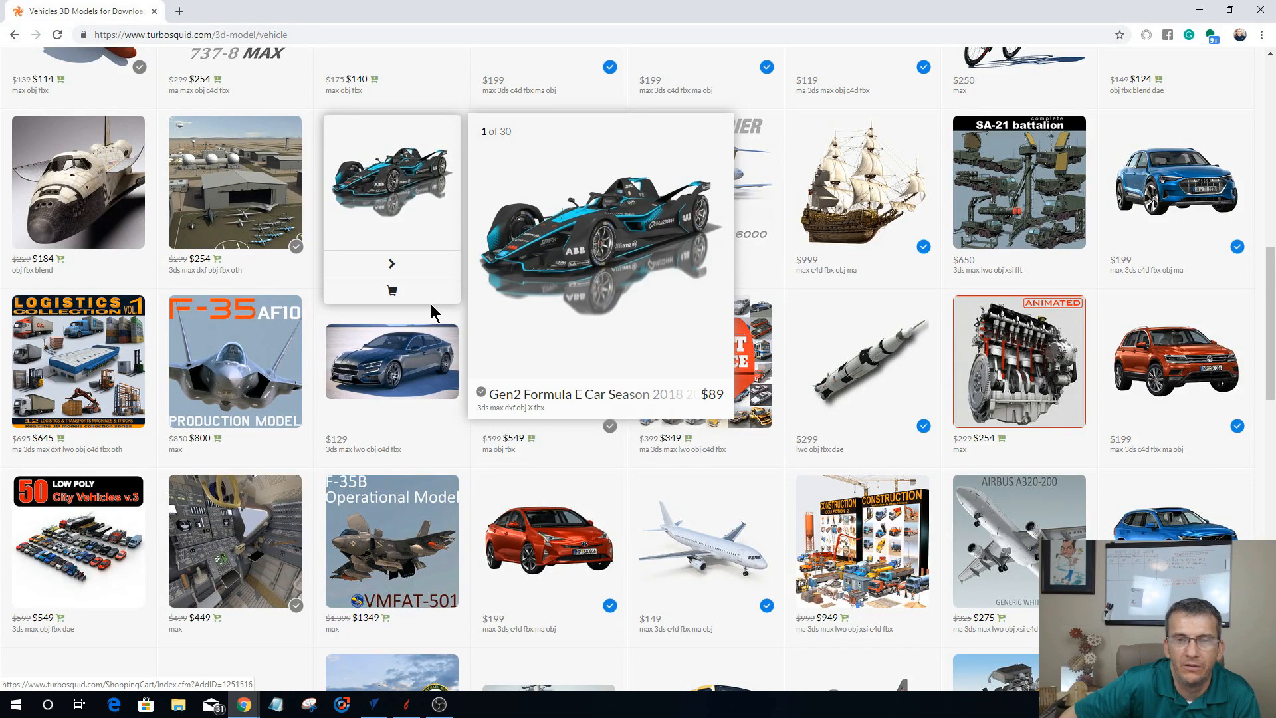
pyautogui.moveTo(430, 305)
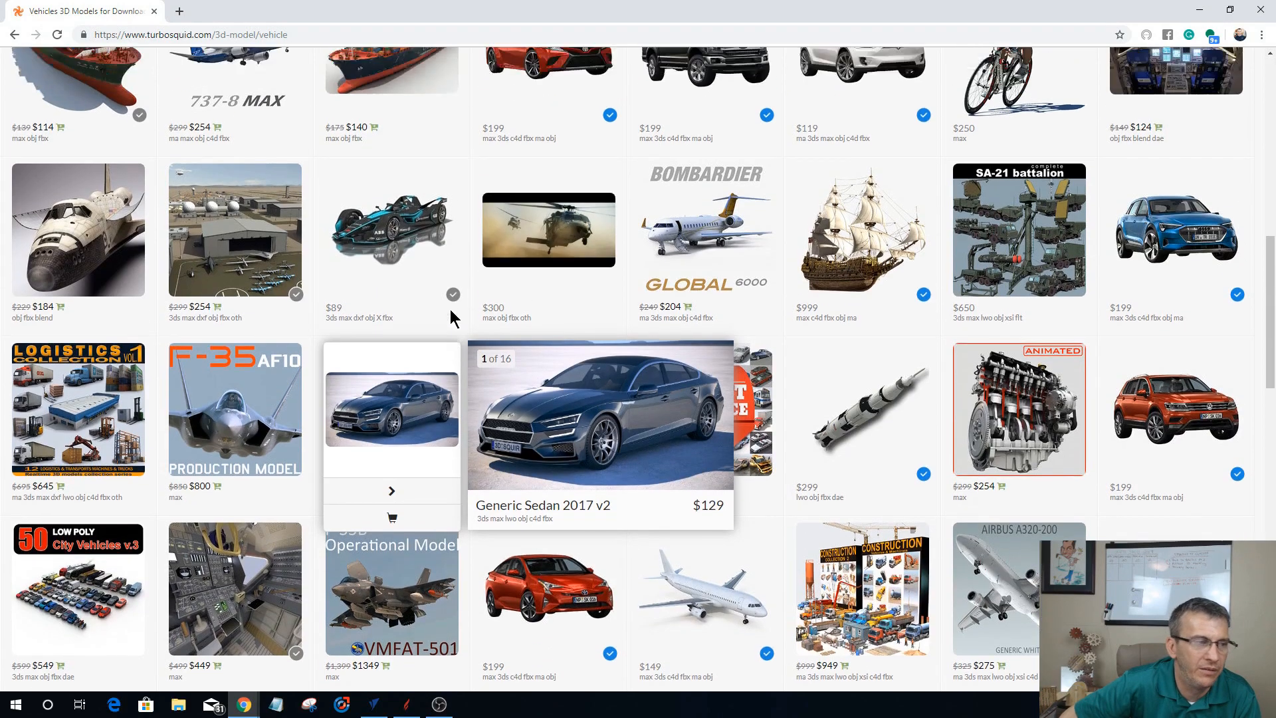
pyautogui.scroll(-8, 449, 312)
pyautogui.scroll(8, 455, 316)
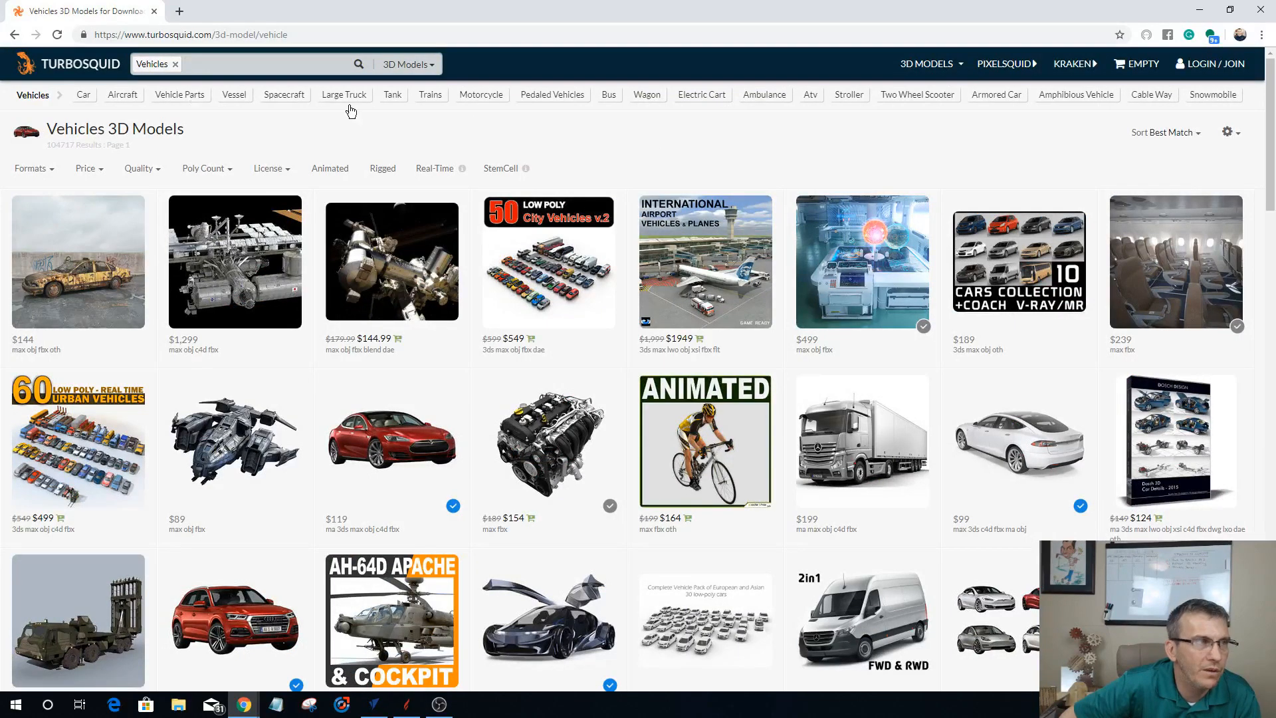
# Step: Filter the vehicle models by price to show only the free ones
pyautogui.click(431, 67)
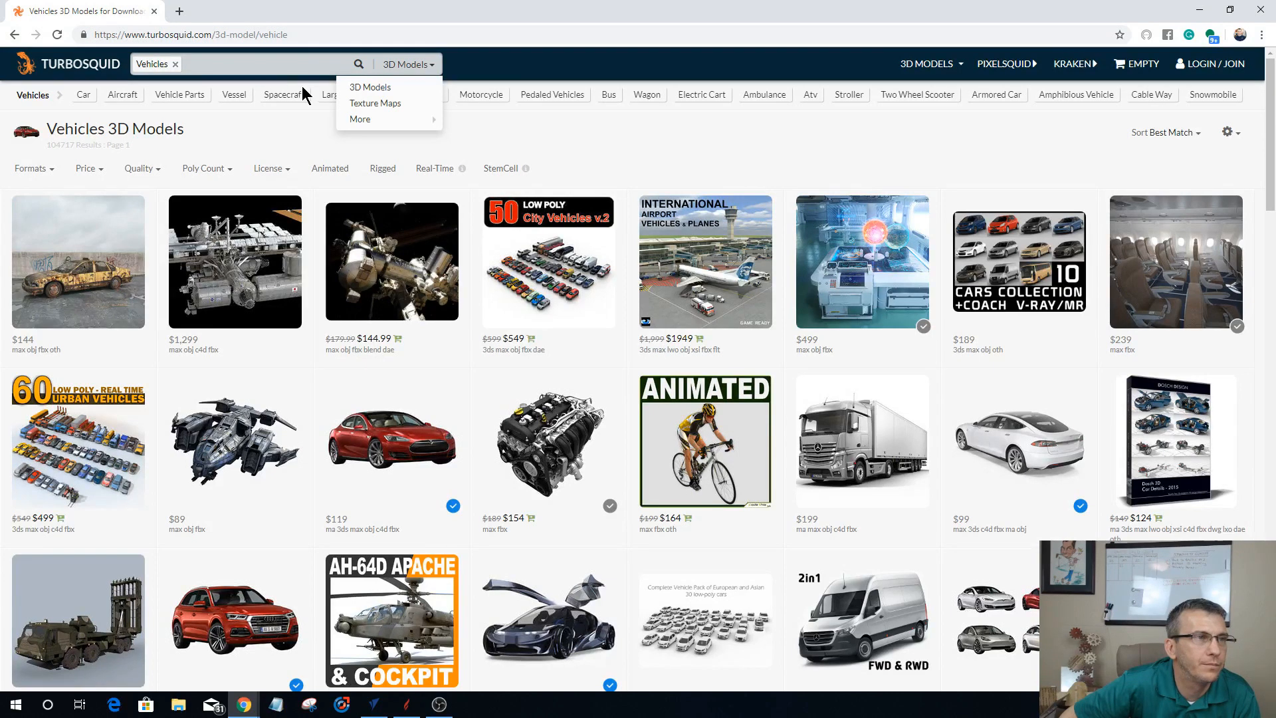
pyautogui.click(255, 68)
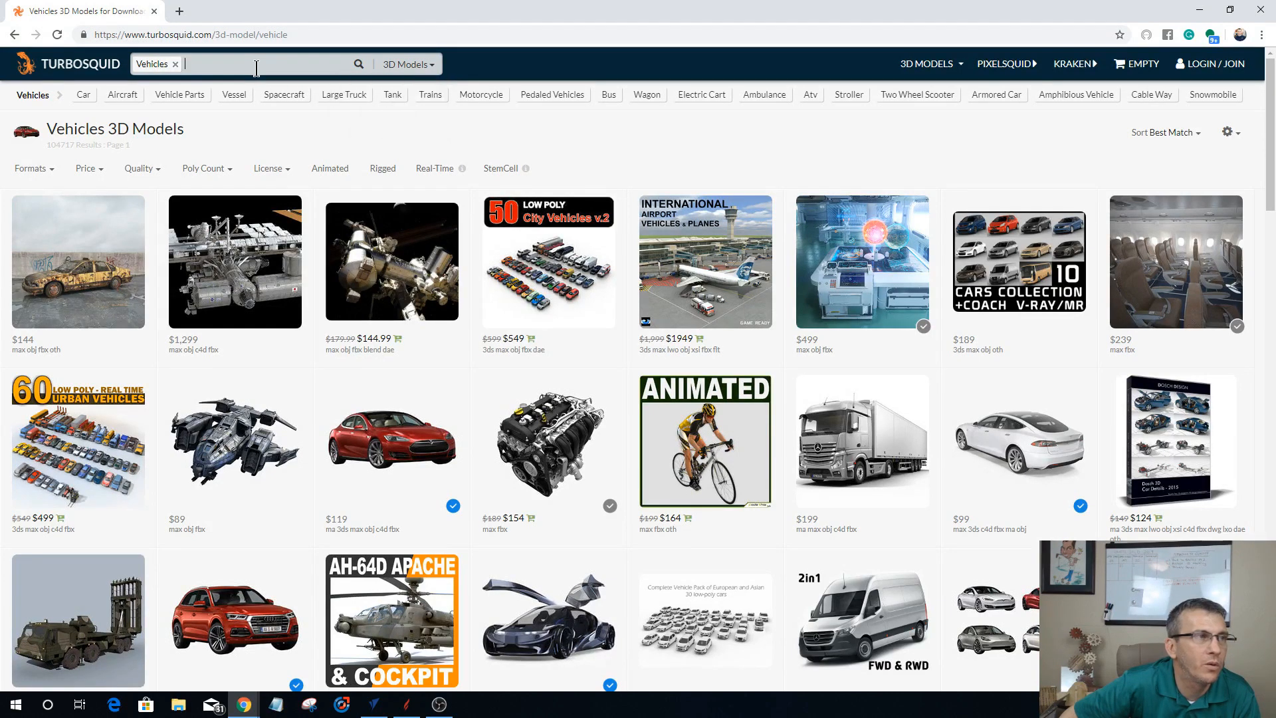
pyautogui.click(101, 174)
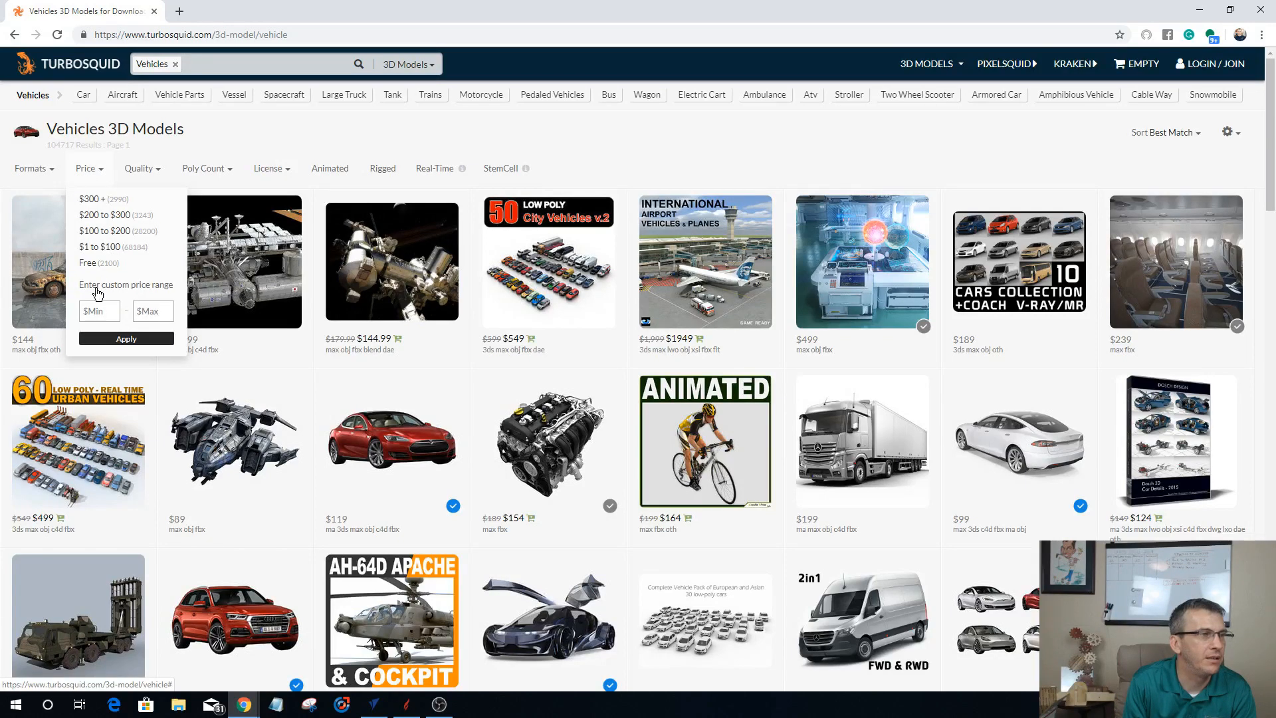
pyautogui.click(97, 266)
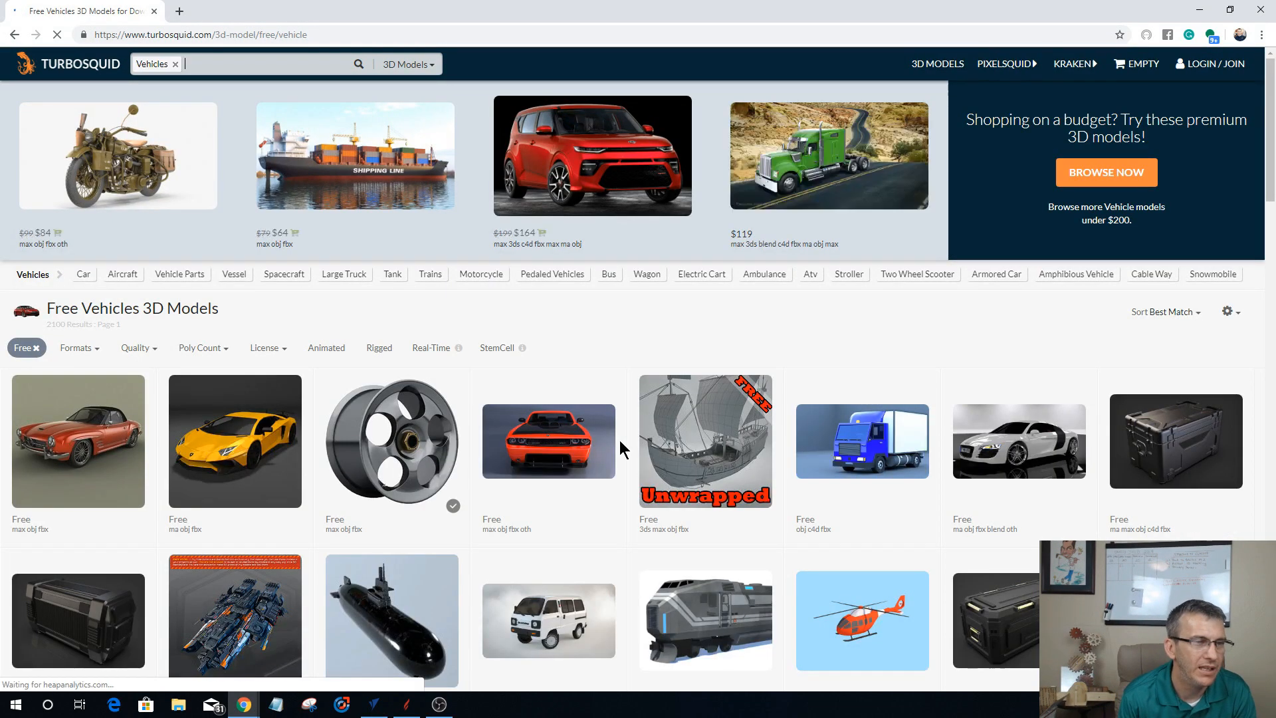
# Step: Browse the free vehicle models, previewing the Sailboat, the Dodge Challenger SRT10 and the Audi R8
pyautogui.scroll(-3, 621, 446)
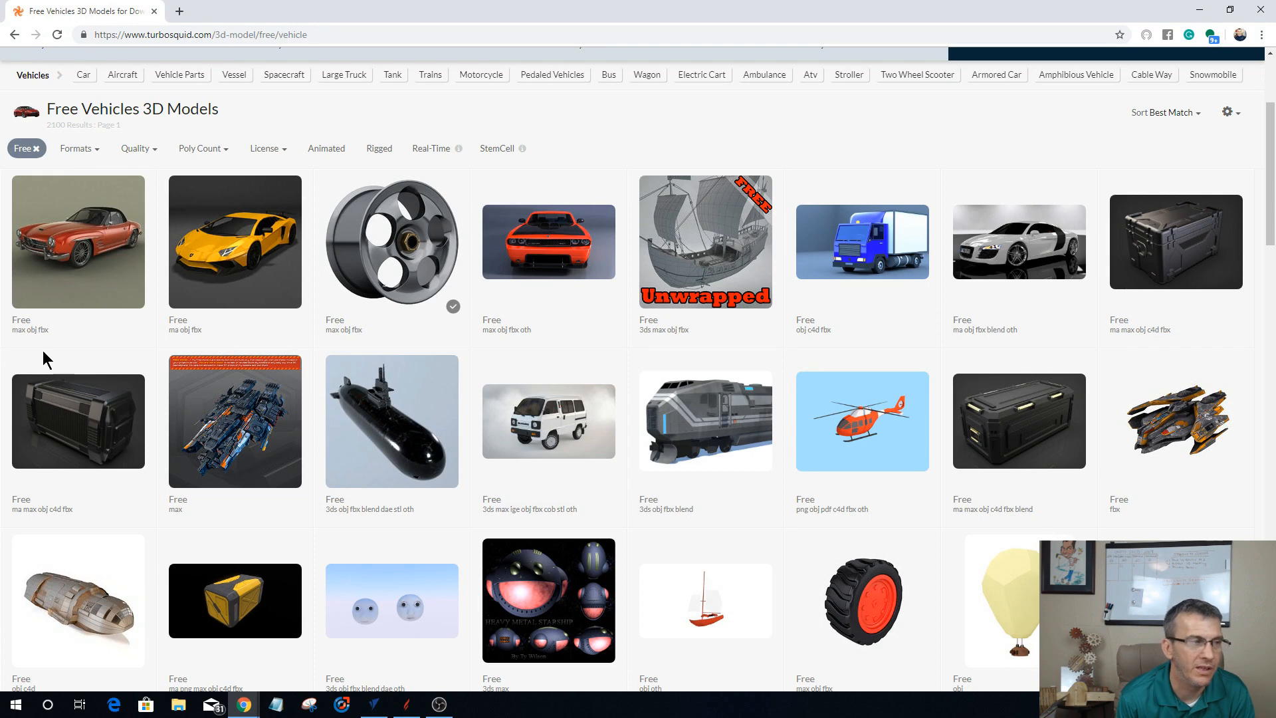
pyautogui.moveTo(659, 566)
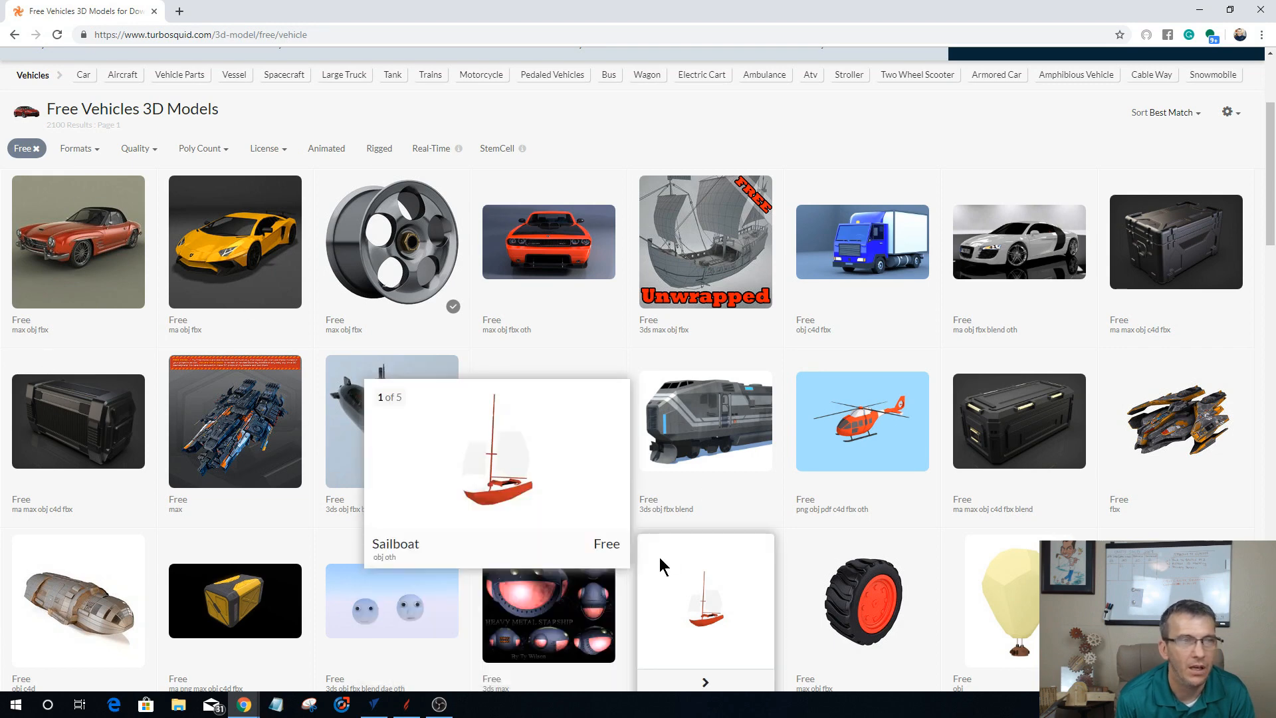
pyautogui.moveTo(564, 238)
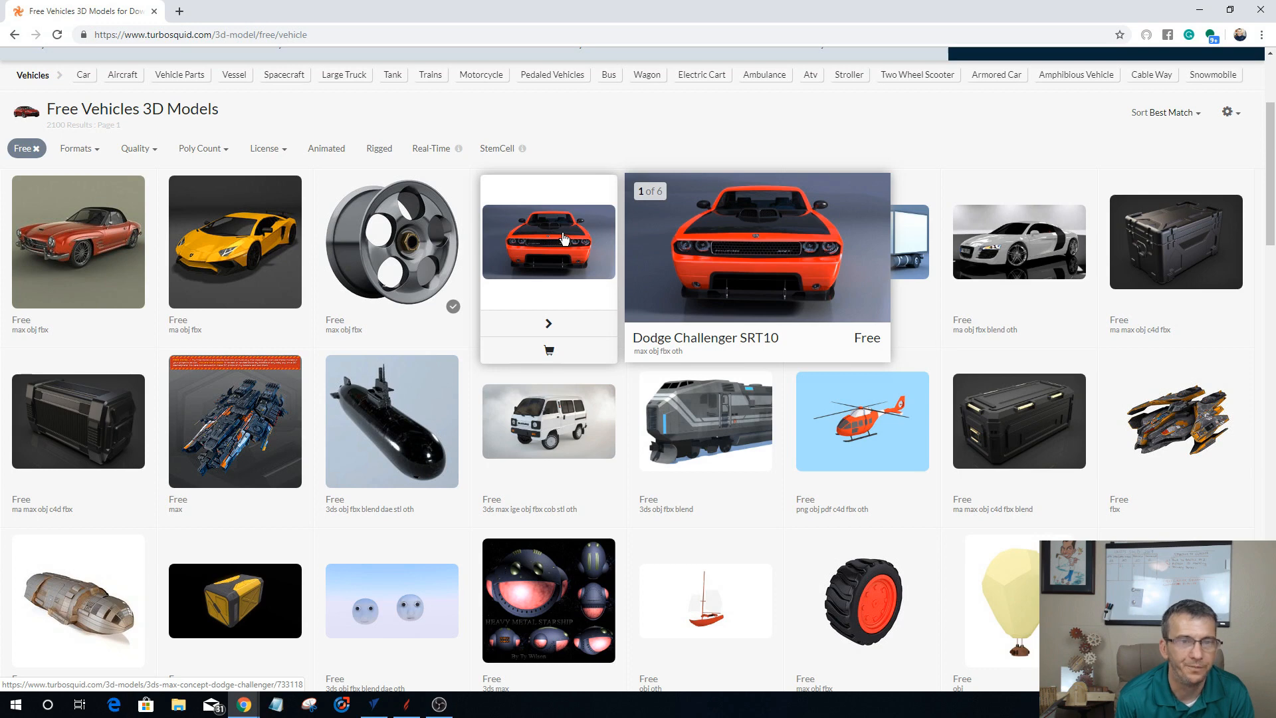
pyautogui.moveTo(1006, 233)
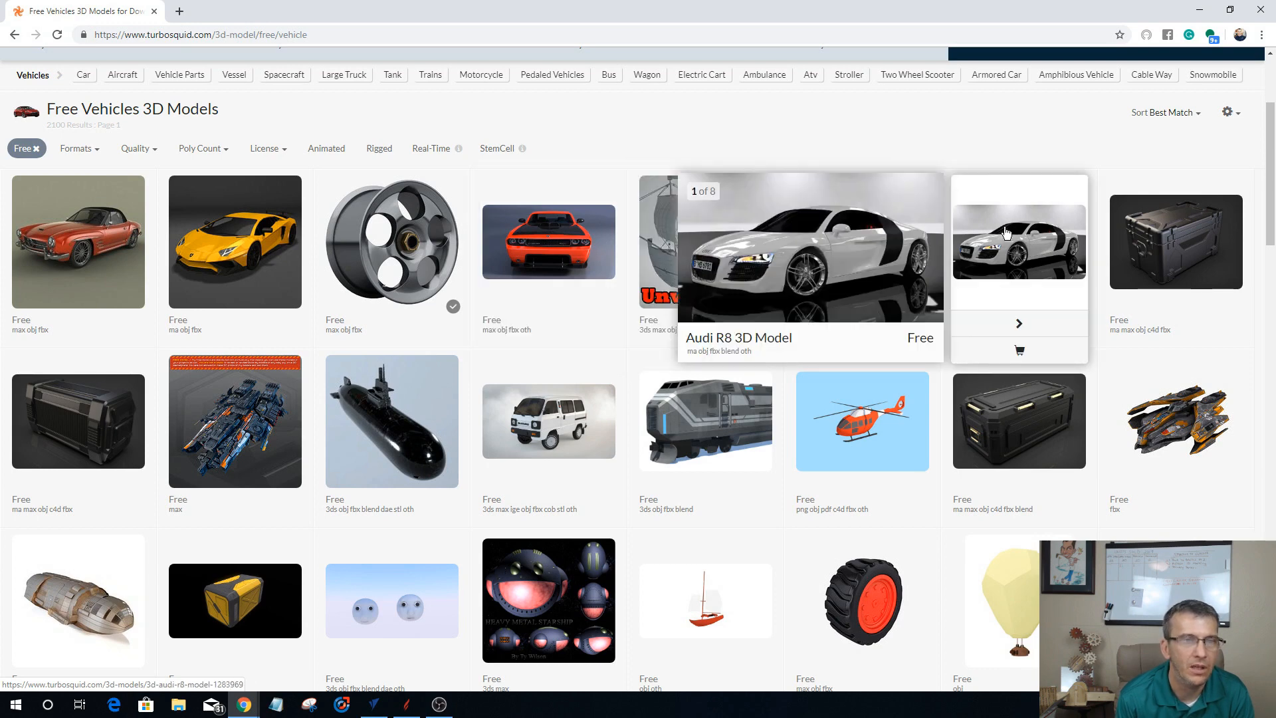
pyautogui.scroll(-7, 658, 508)
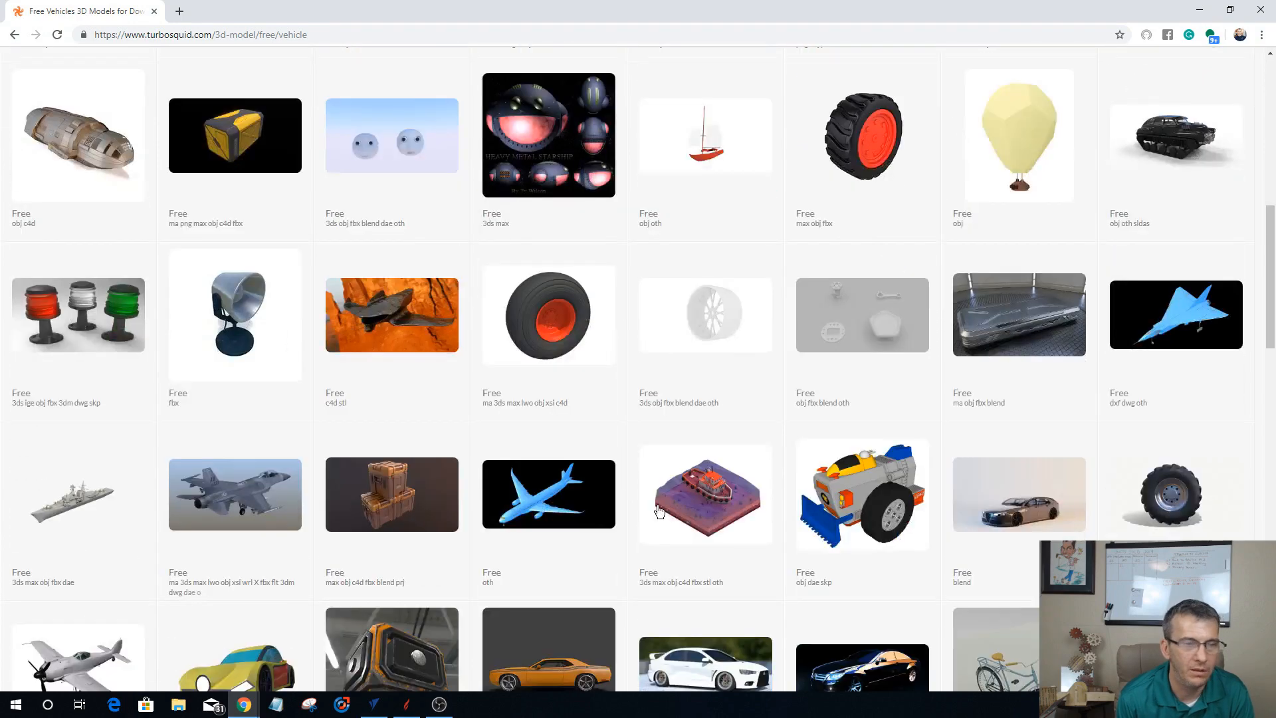
pyautogui.scroll(-6, 658, 510)
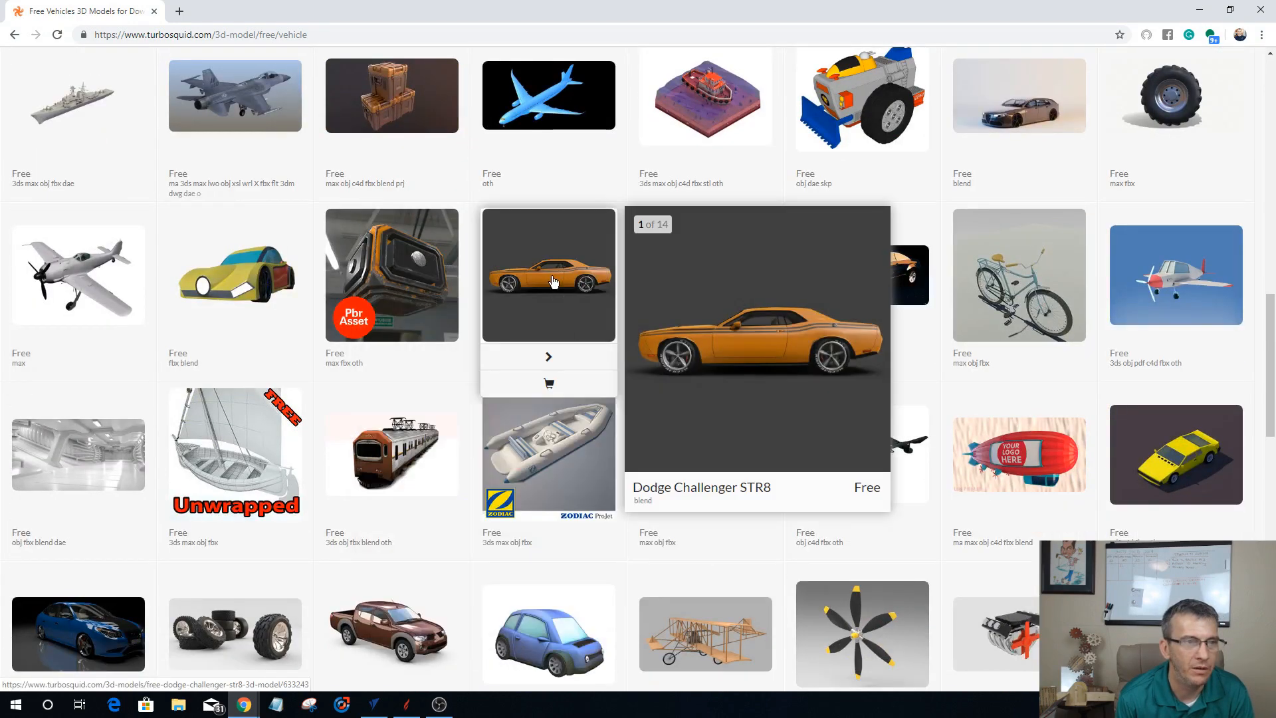
# Step: Open the product page of the free orange Dodge Challenger STR8 and look over its details
pyautogui.click(554, 282)
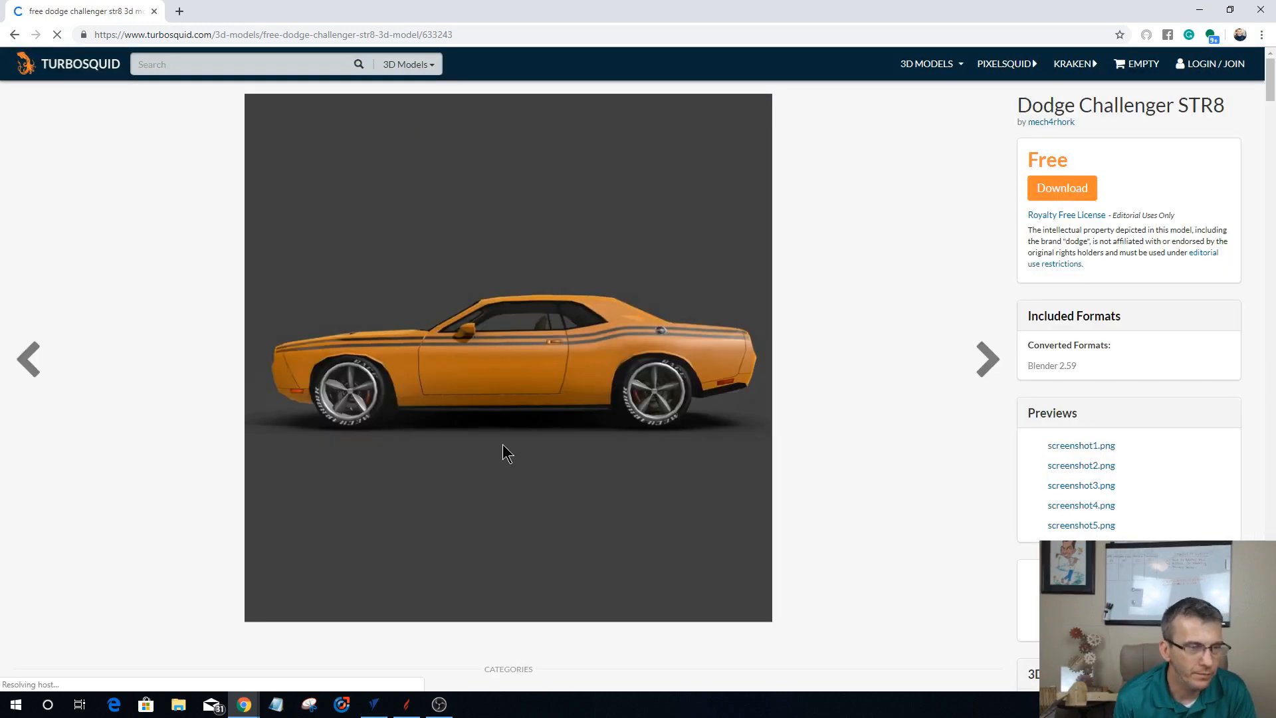
pyautogui.scroll(-6, 501, 397)
pyautogui.scroll(2, 499, 385)
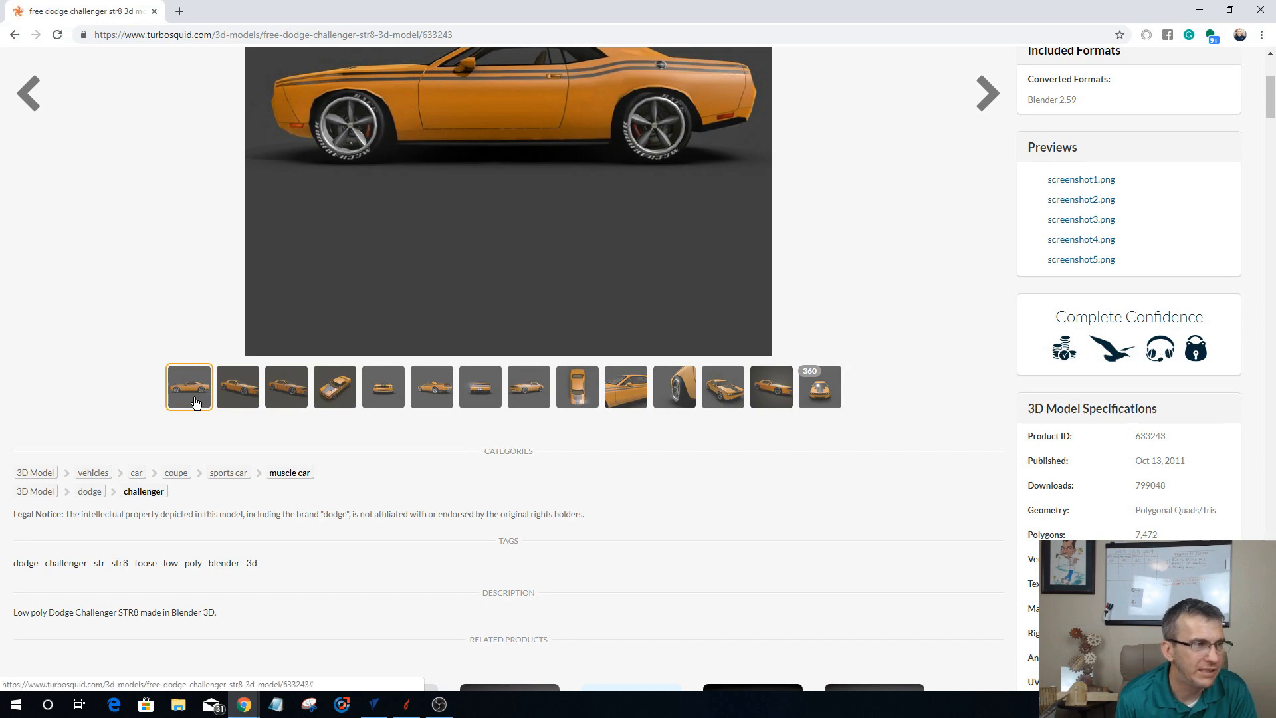
pyautogui.scroll(2, 210, 433)
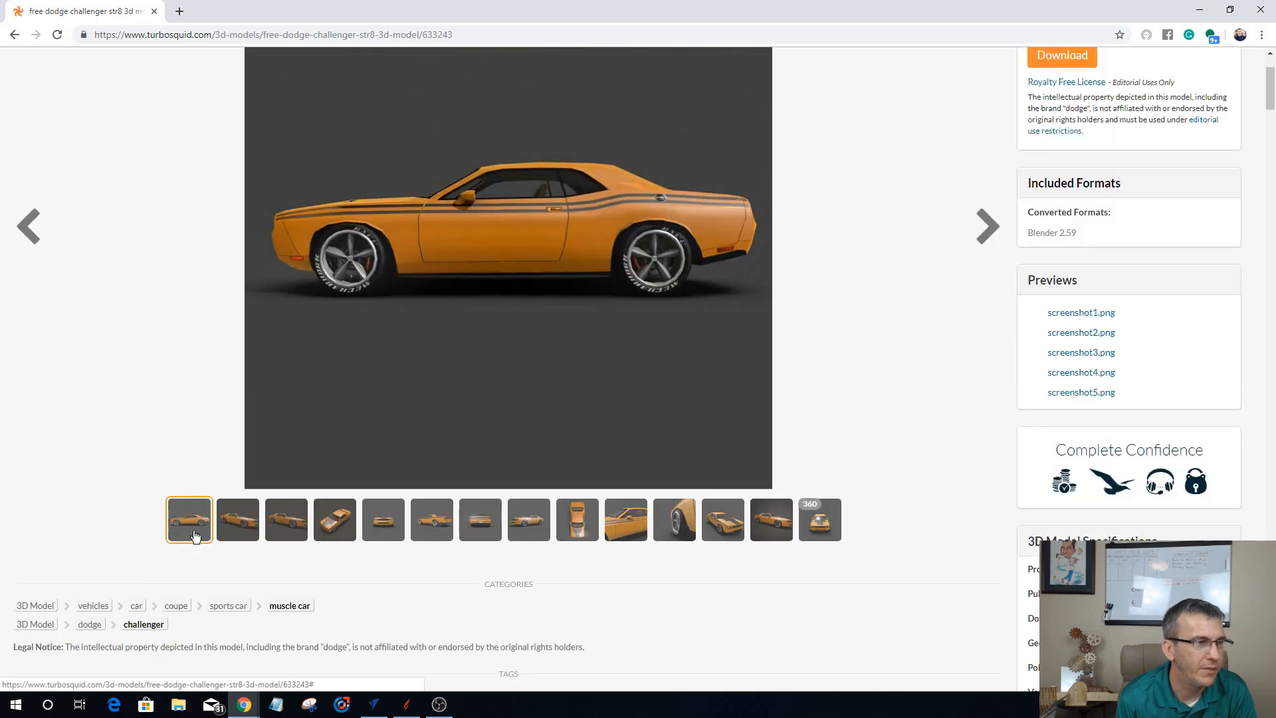
# Step: Examine the Dodge Challenger STR8's gallery images, including the wireframe, front, wheel and door close-ups and the 360-degree view
pyautogui.click(240, 522)
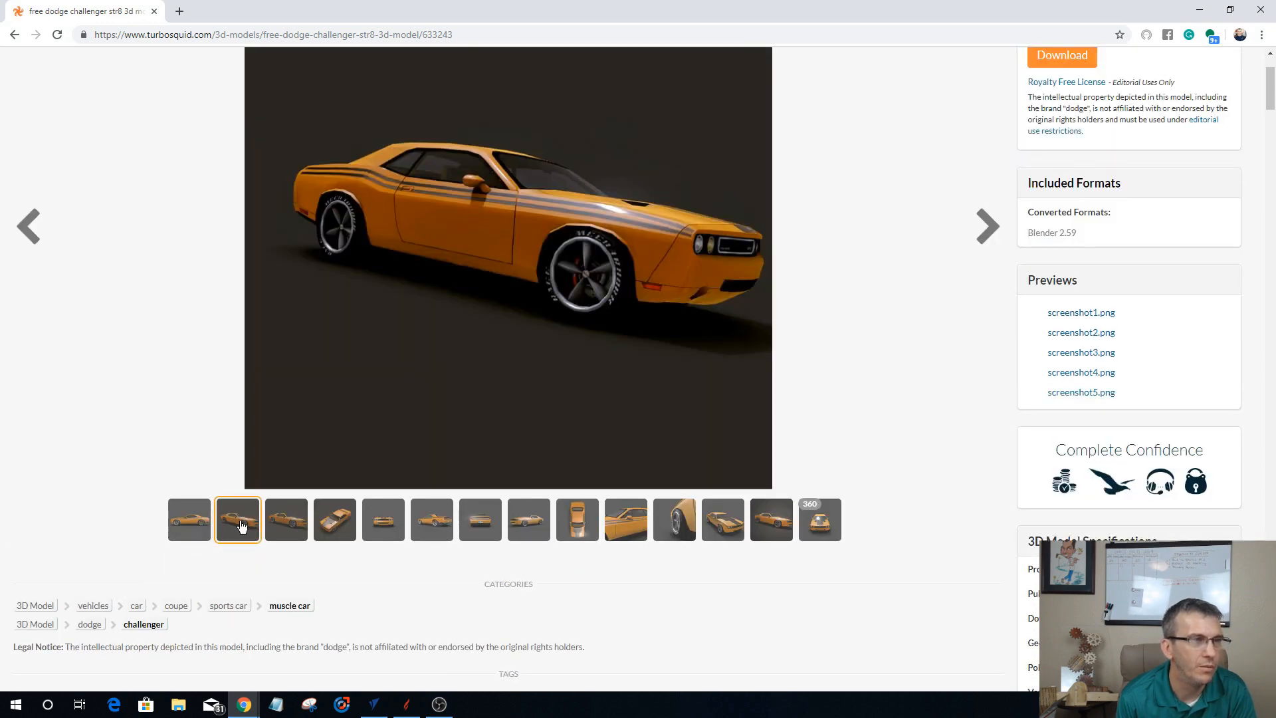
pyautogui.click(291, 533)
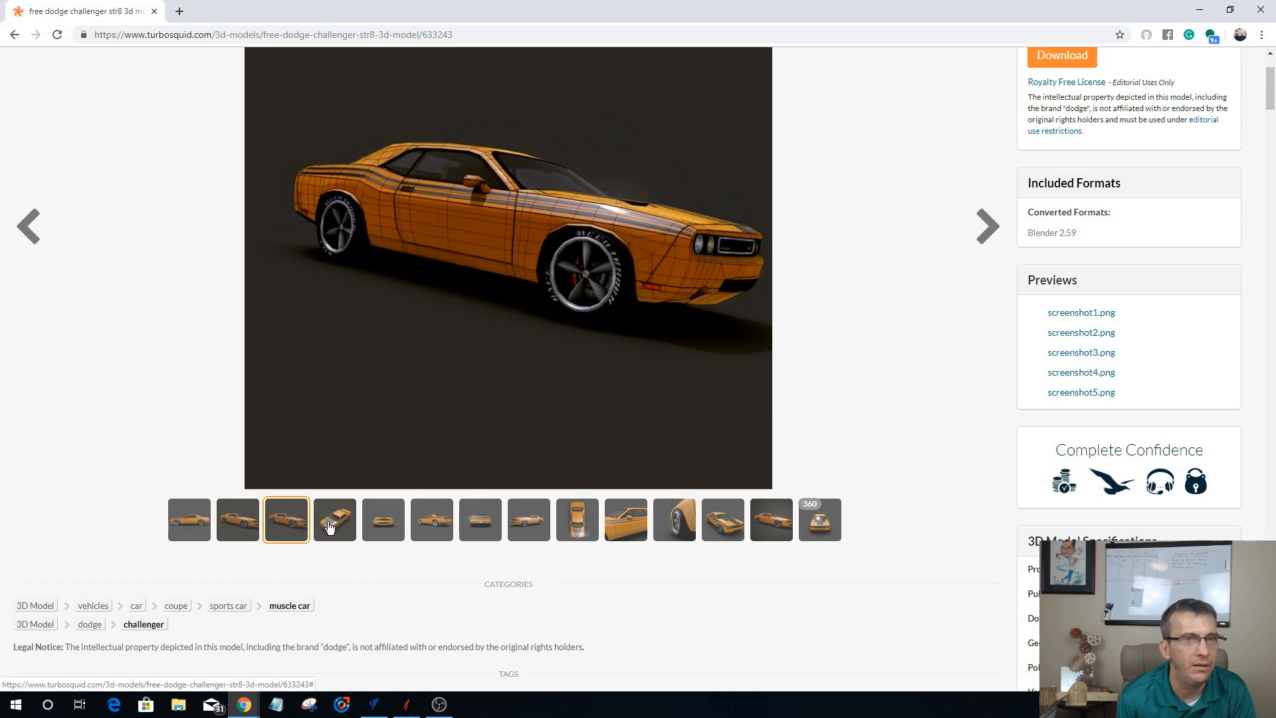
pyautogui.click(331, 527)
pyautogui.click(384, 531)
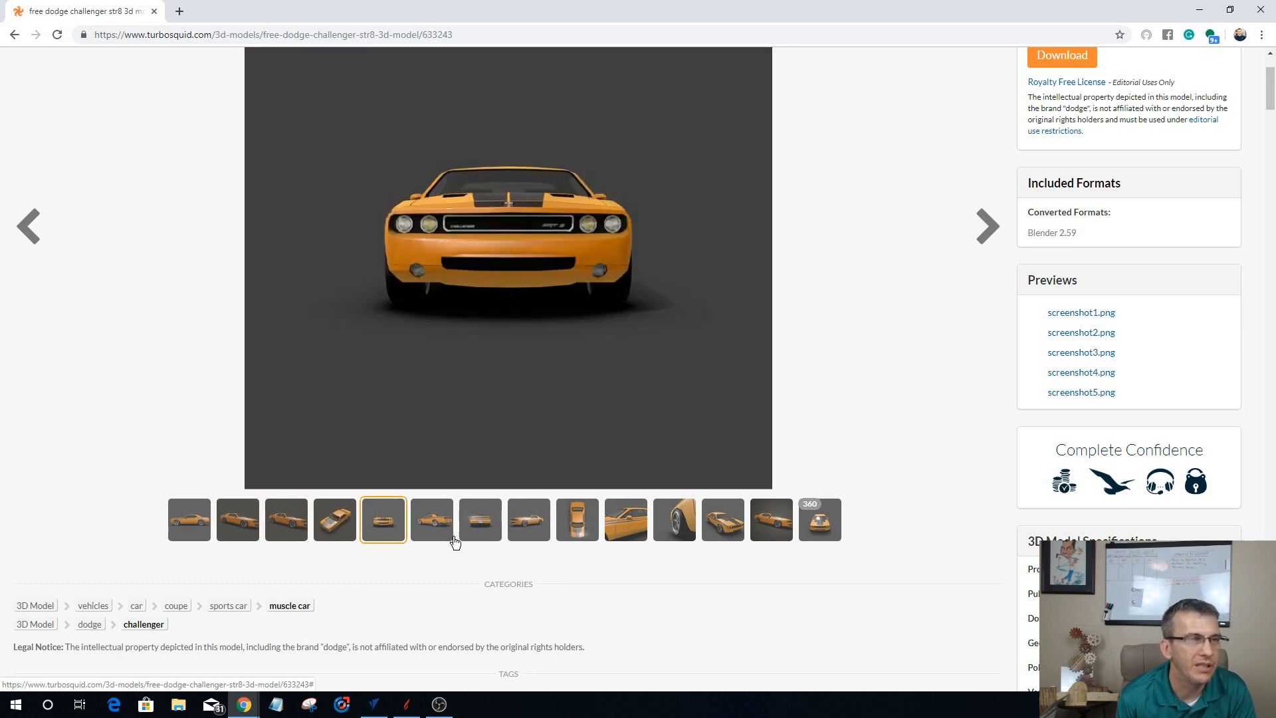
pyautogui.click(469, 532)
pyautogui.click(540, 531)
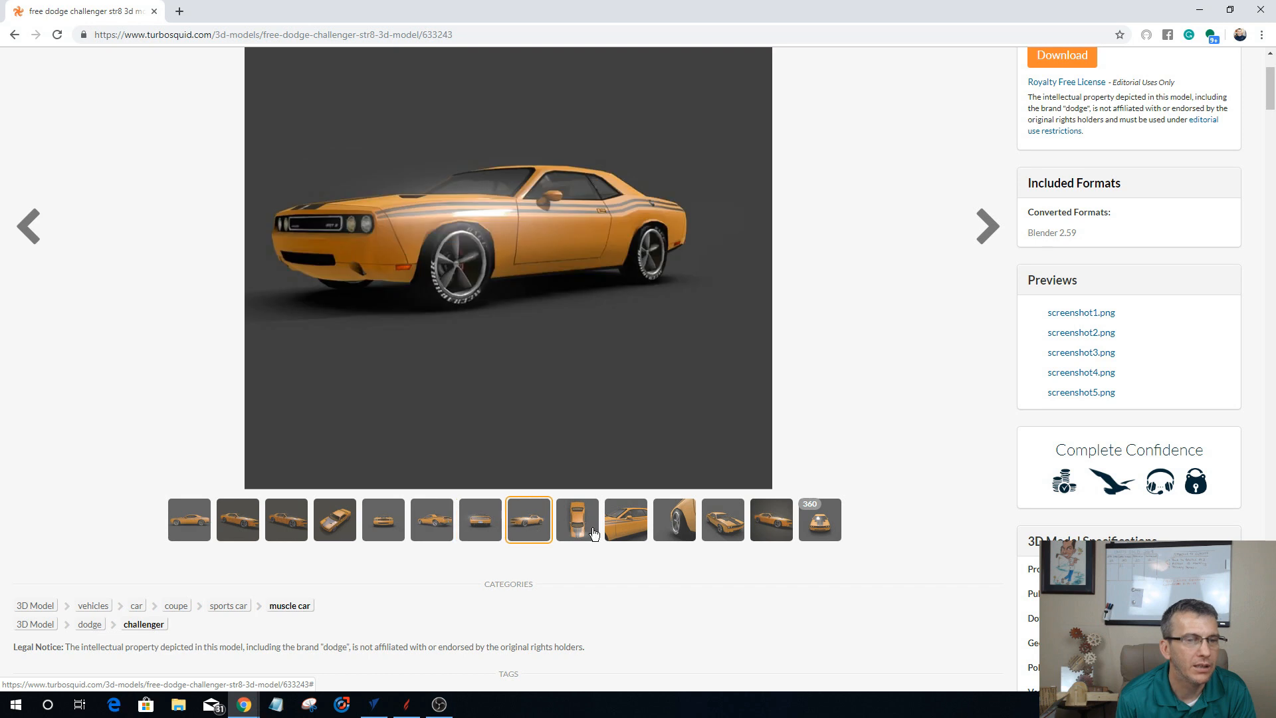
pyautogui.click(594, 532)
pyautogui.click(681, 529)
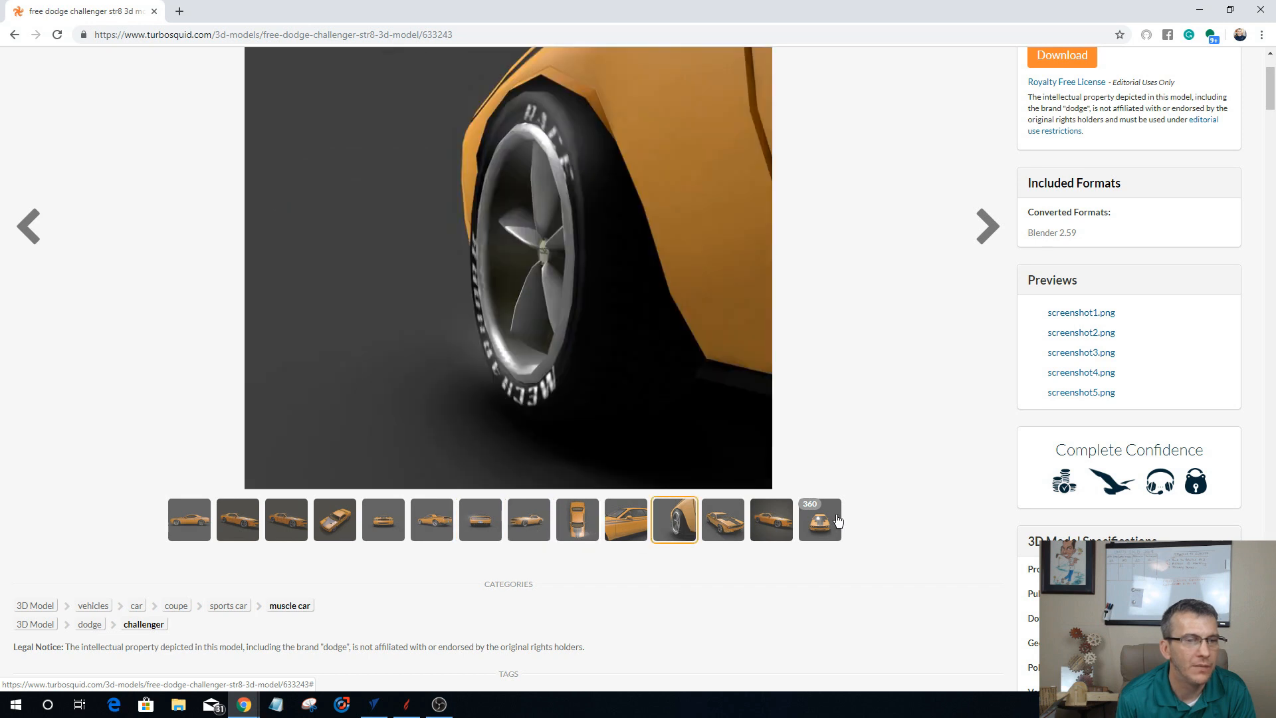
pyautogui.click(828, 522)
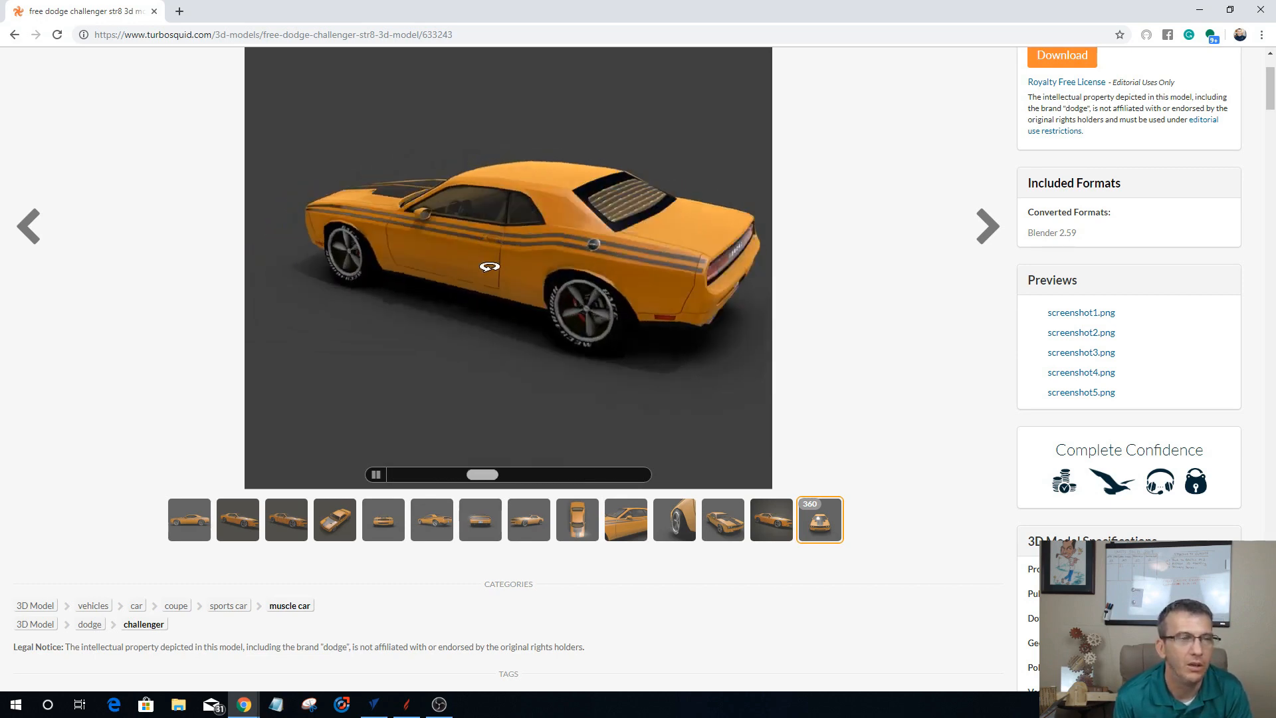
pyautogui.click(636, 534)
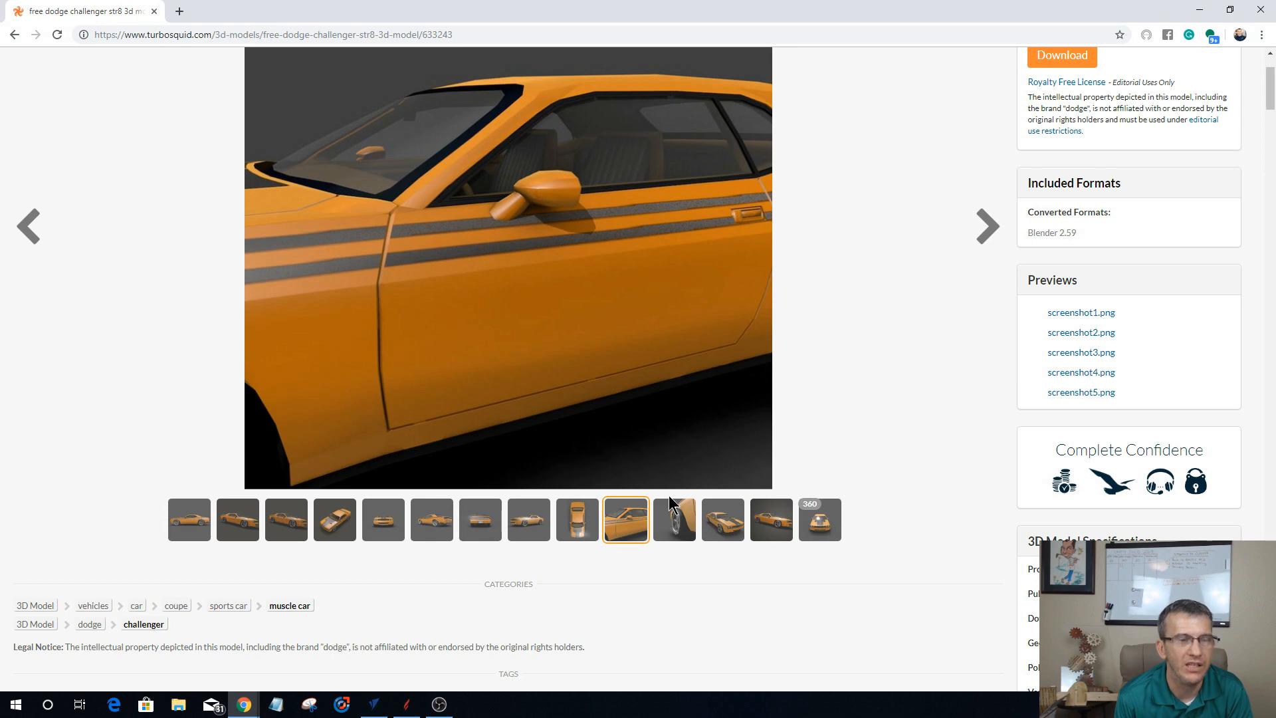
pyautogui.click(722, 525)
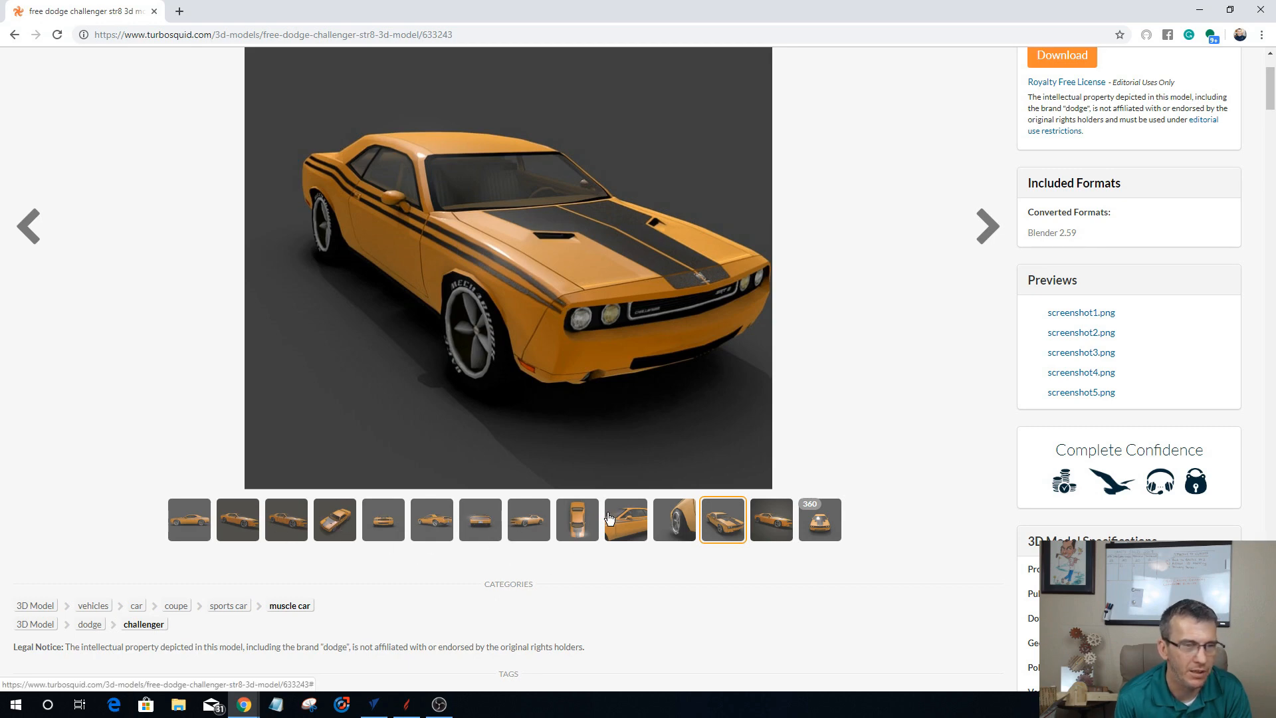
pyautogui.click(628, 522)
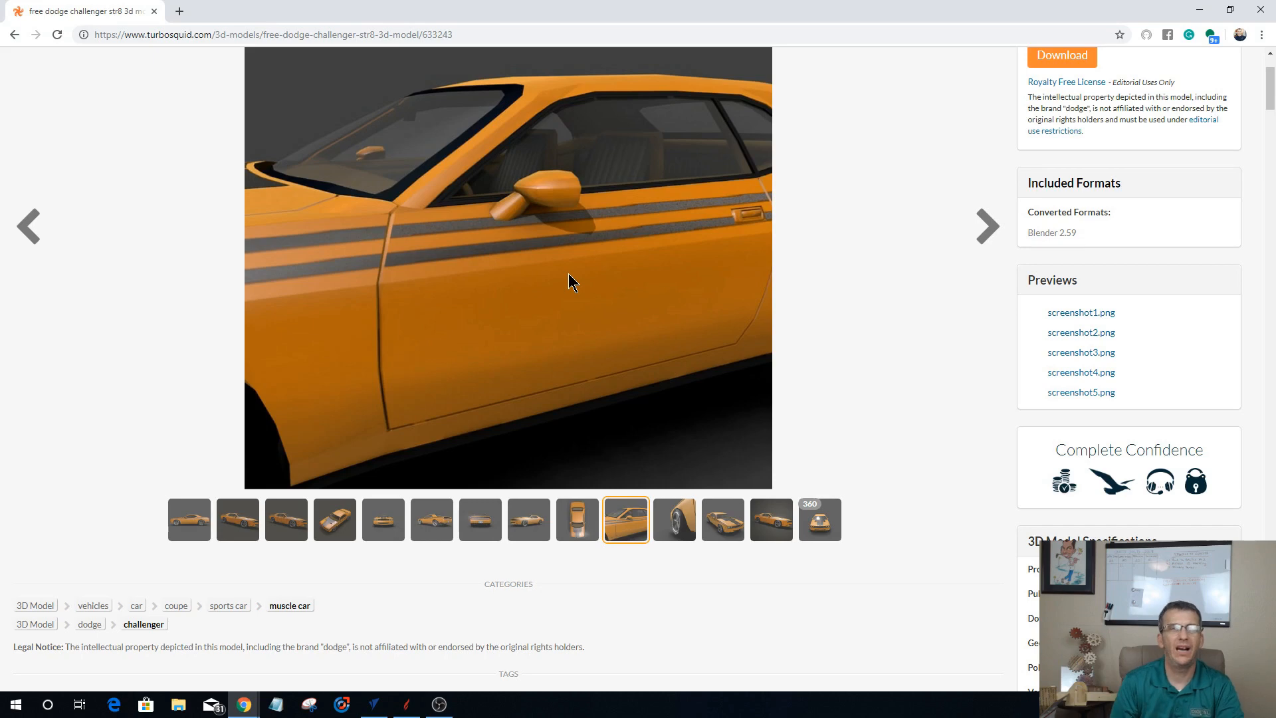
# Step: Return to the list of free vehicle models and browse further down it
pyautogui.click(14, 36)
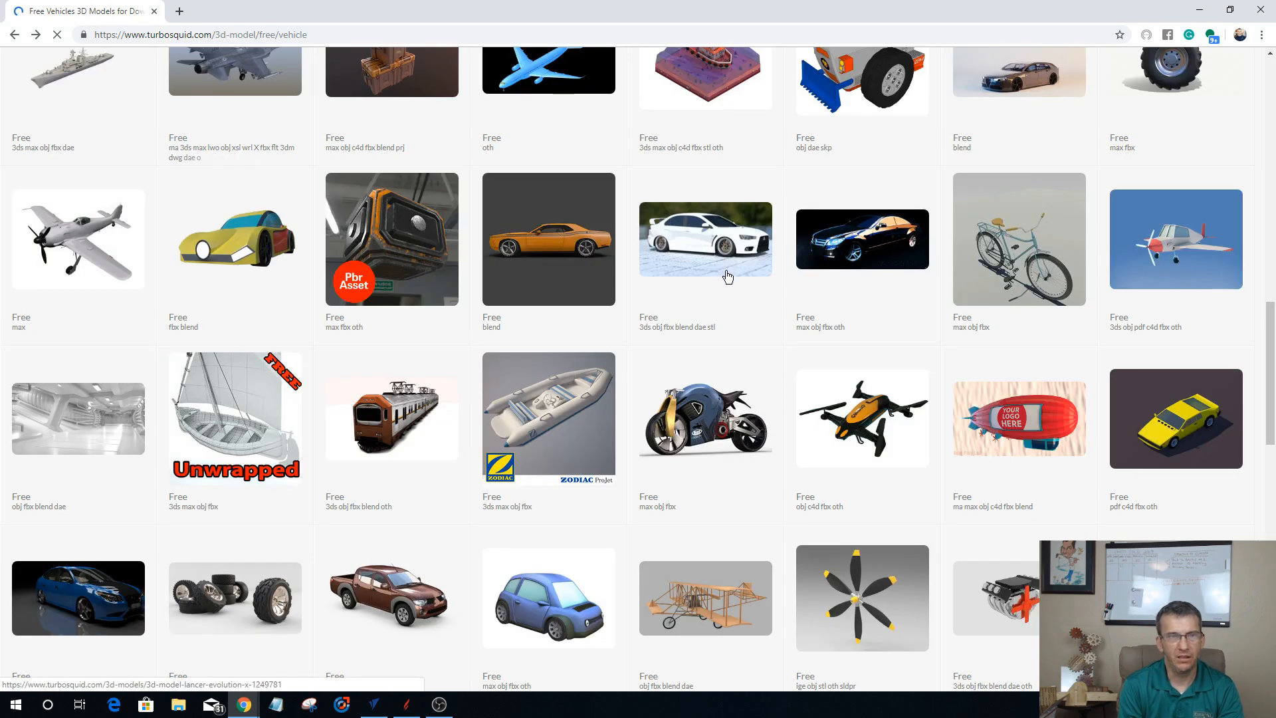
pyautogui.scroll(-10, 727, 279)
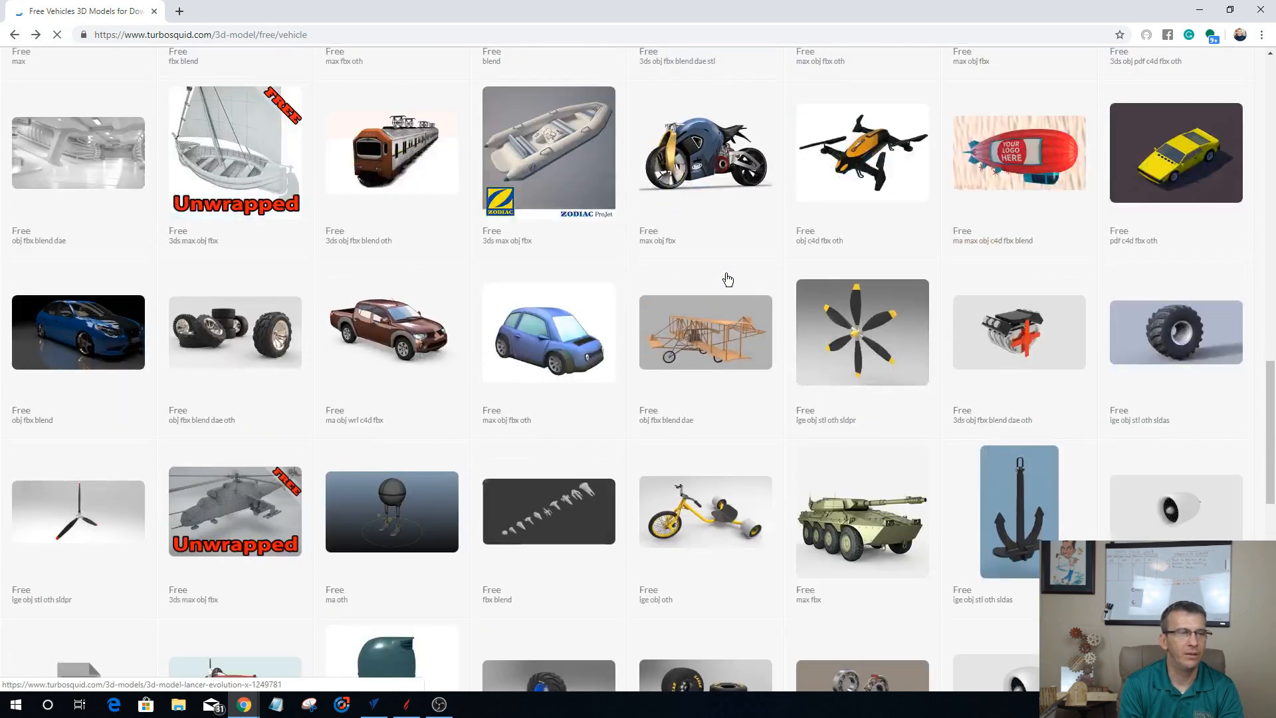
# Step: Browse the rest of the free vehicle models and open the product page of the Dodge Charger RT low poly
pyautogui.scroll(6, 728, 279)
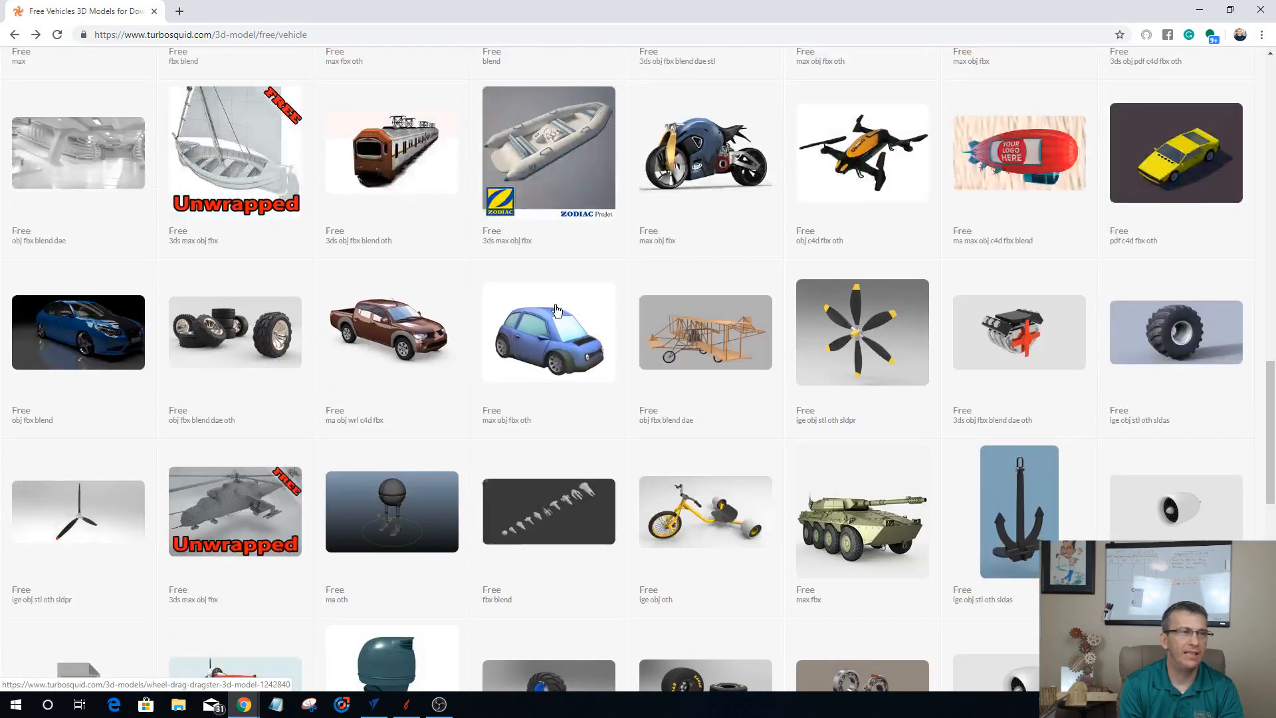
pyautogui.scroll(5, 556, 301)
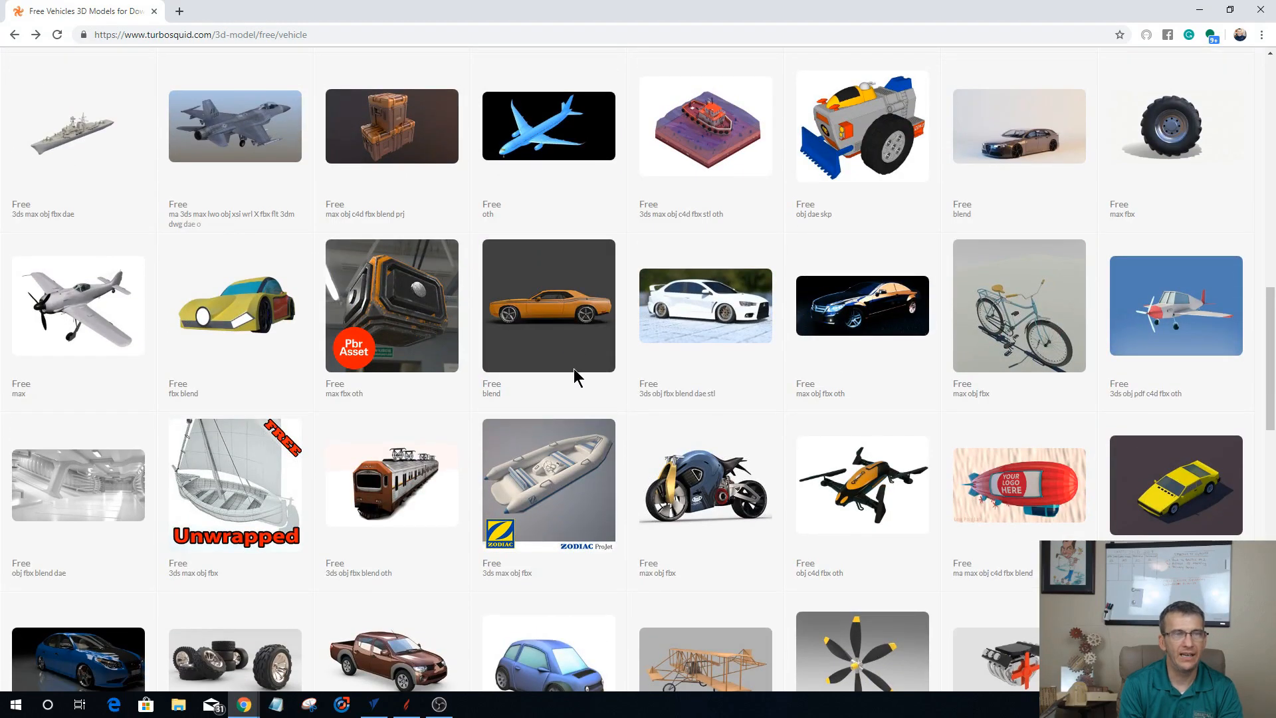
pyautogui.moveTo(512, 307)
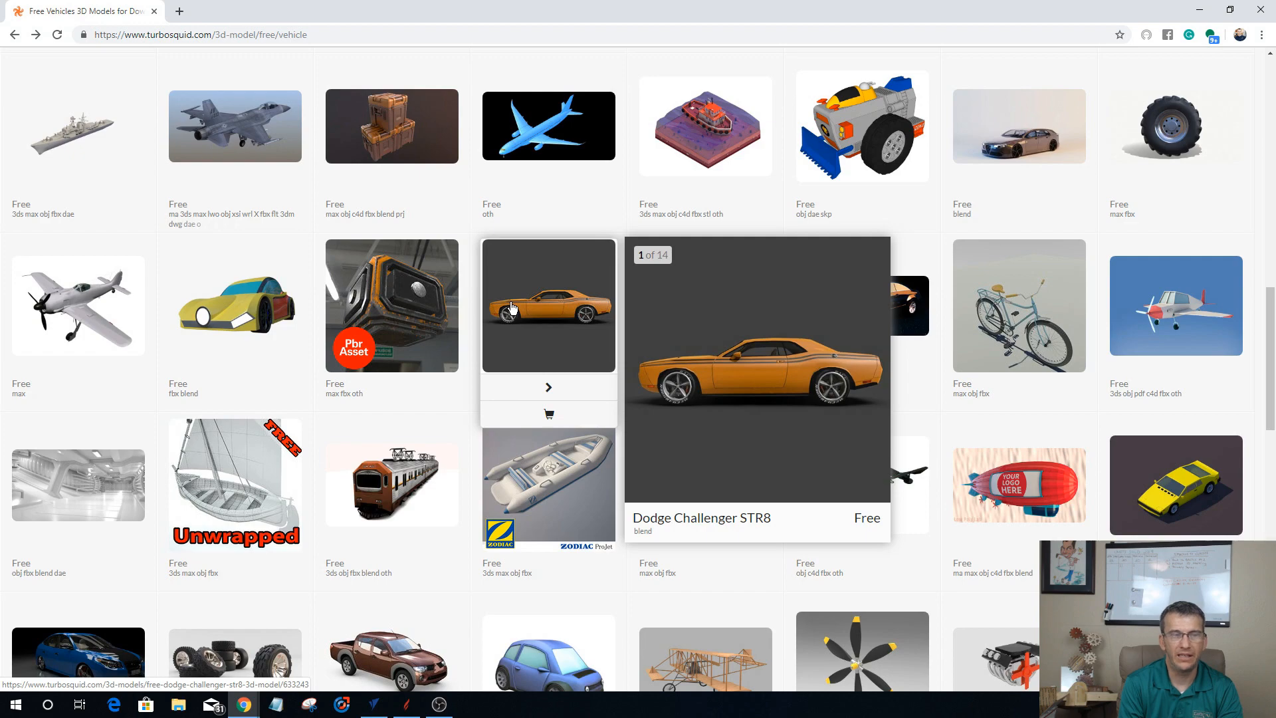
pyautogui.scroll(-8, 631, 342)
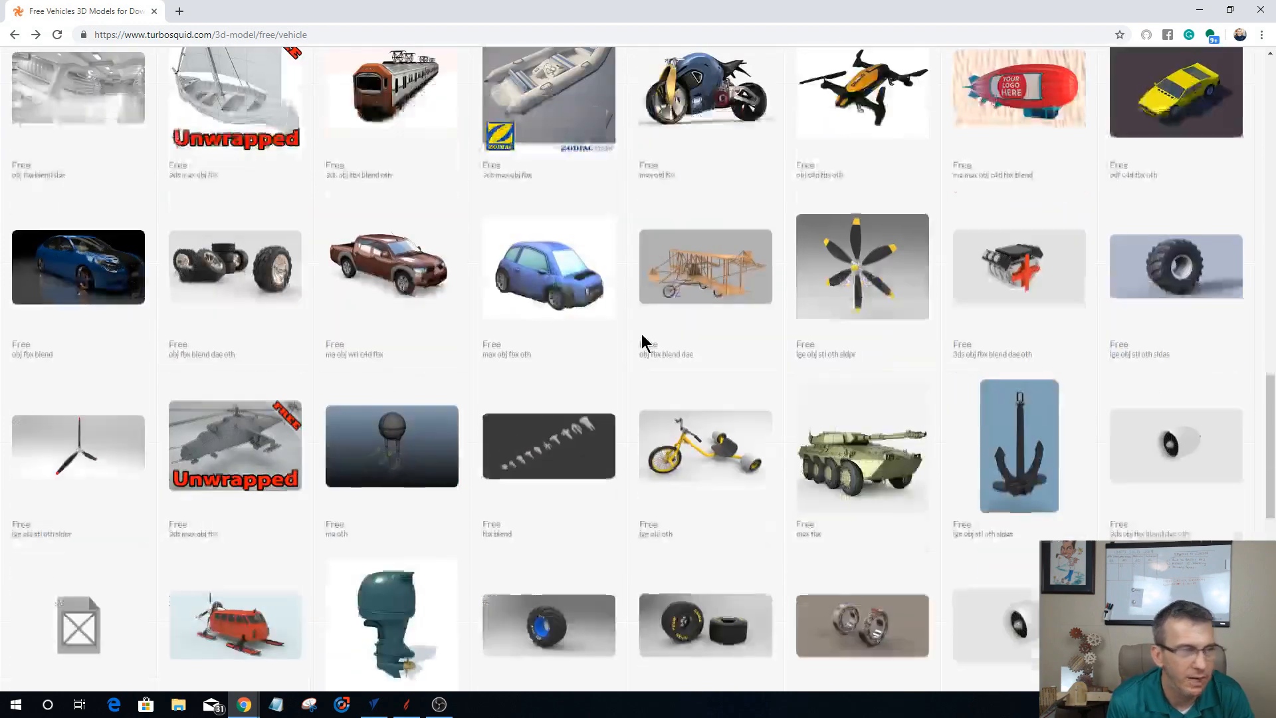
pyautogui.scroll(-9, 641, 341)
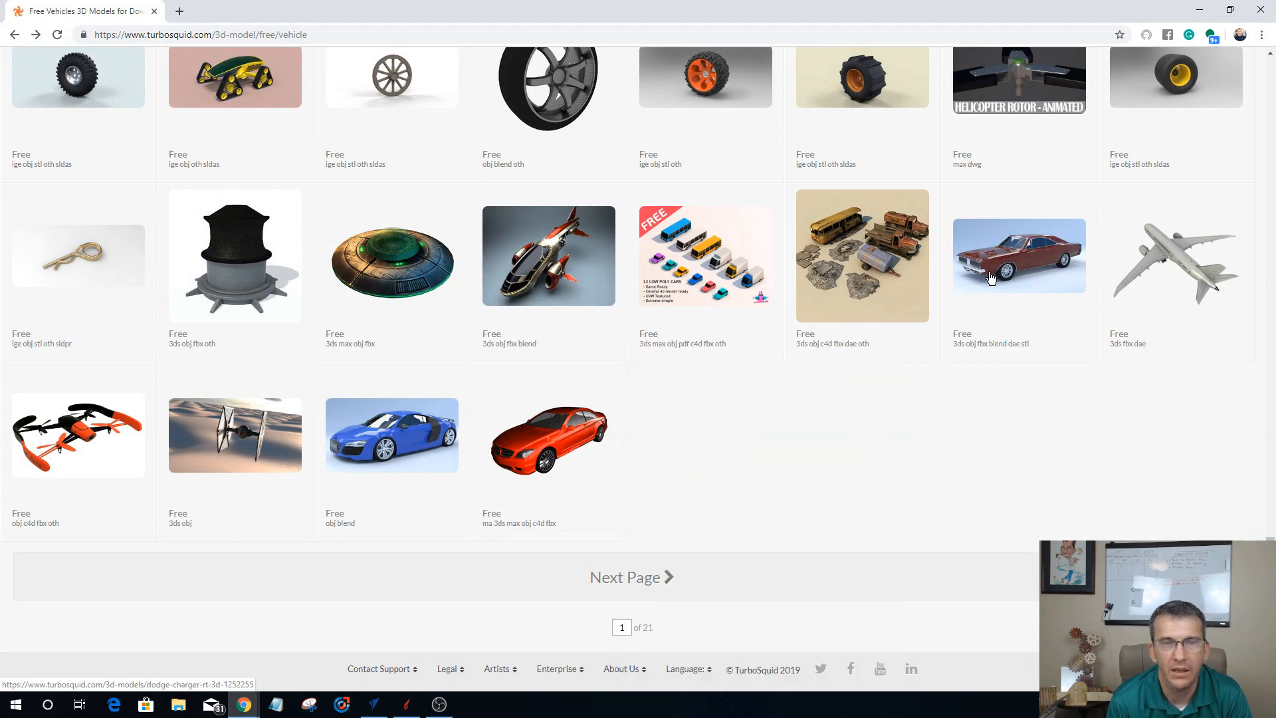
pyautogui.moveTo(1003, 275)
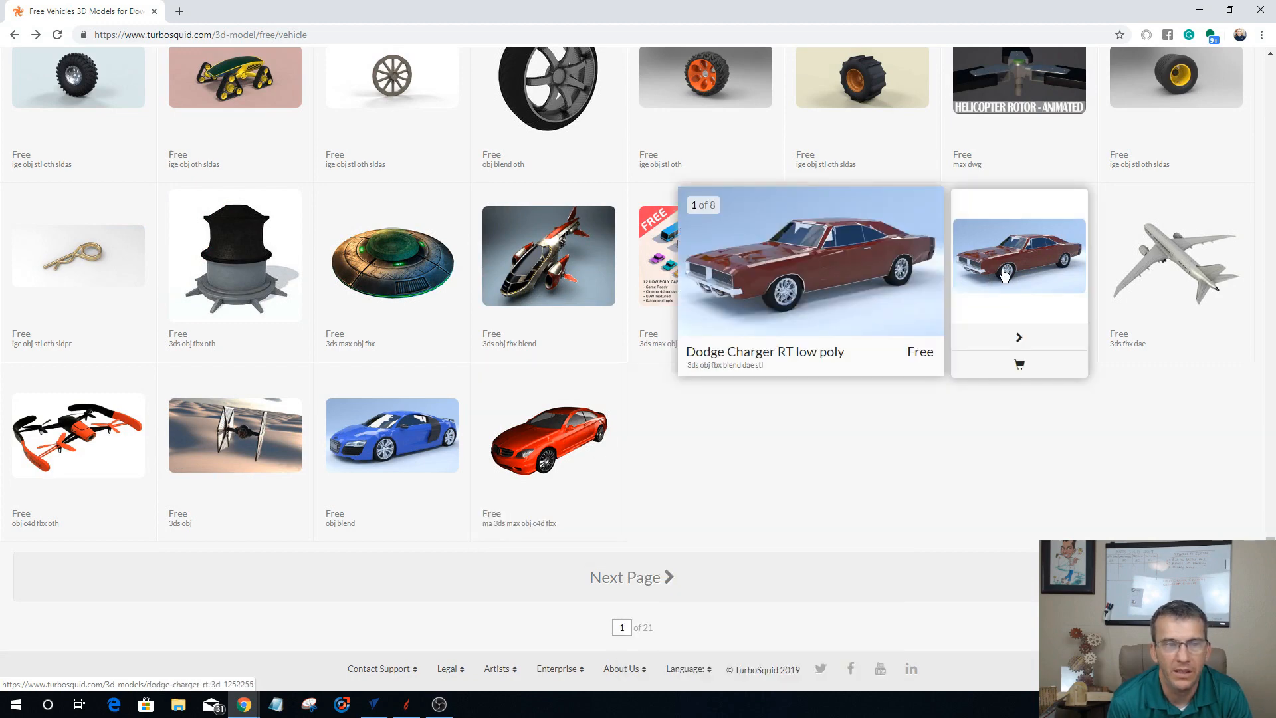
pyautogui.click(1003, 274)
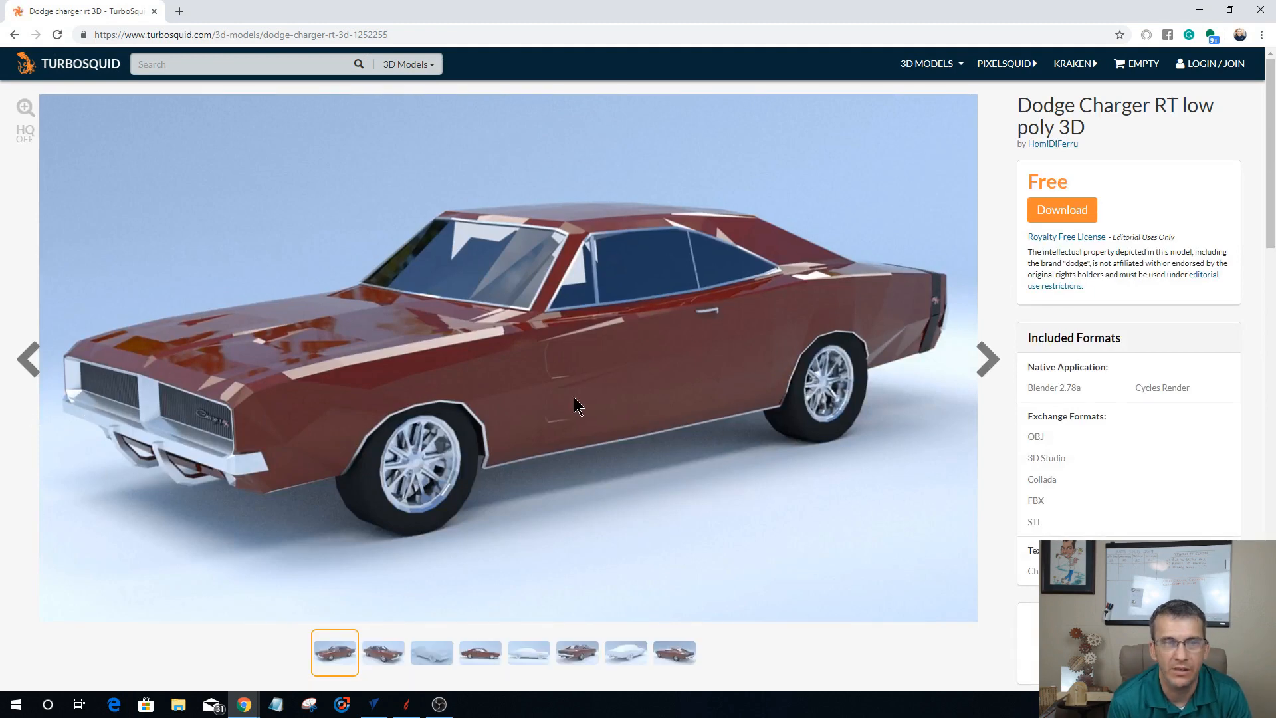
# Step: Return to the free vehicles list and open the product page of the Duesen Bayern Mystar 190 SL
pyautogui.click(14, 34)
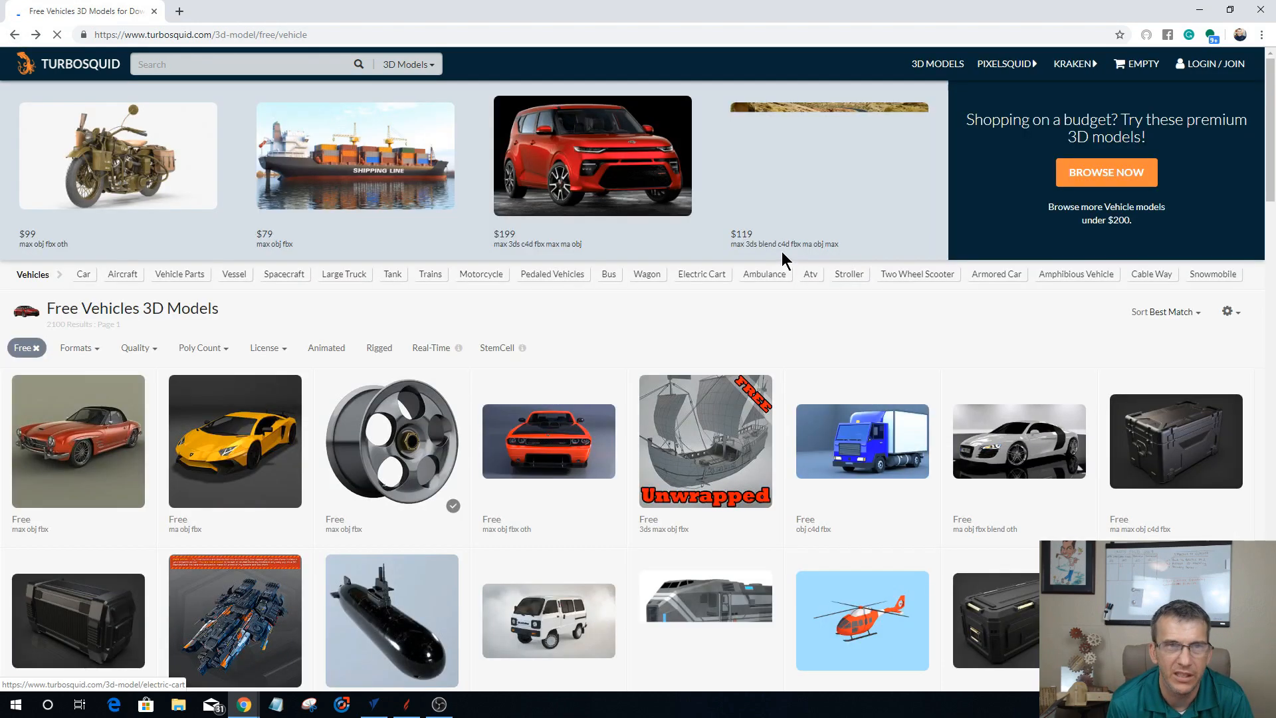
pyautogui.scroll(-4, 721, 284)
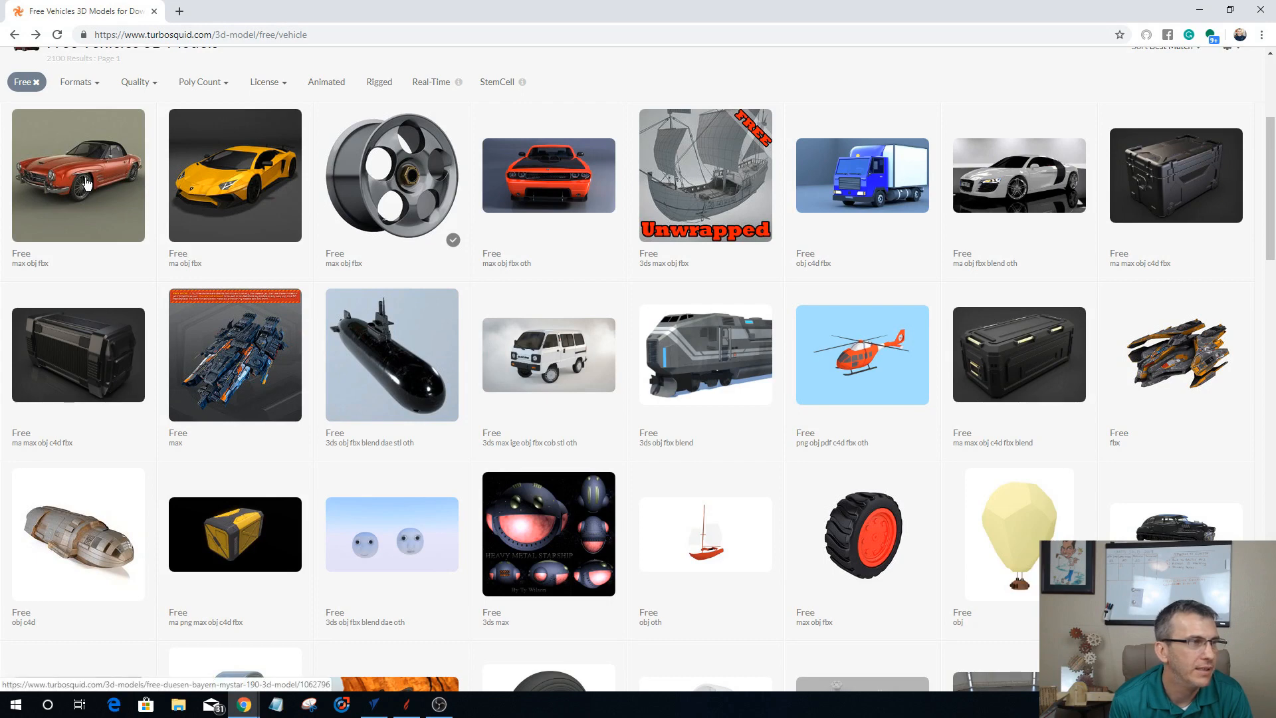
pyautogui.moveTo(90, 184)
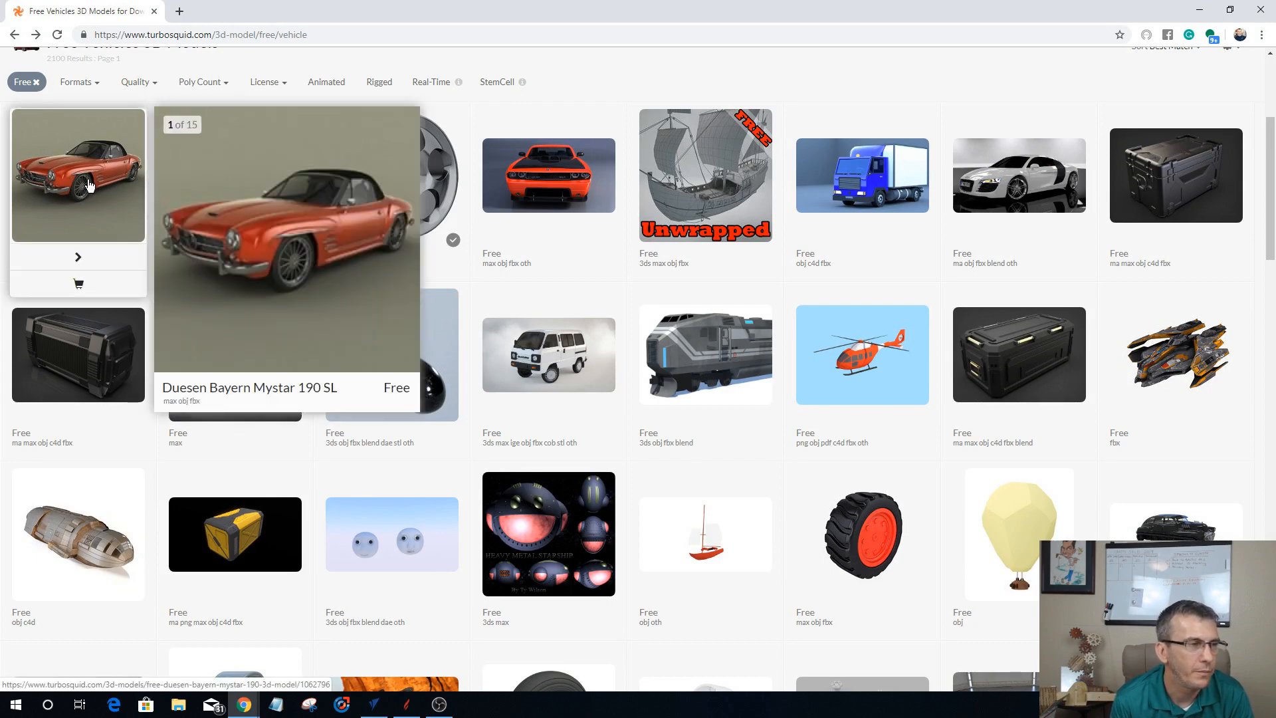
pyautogui.click(89, 186)
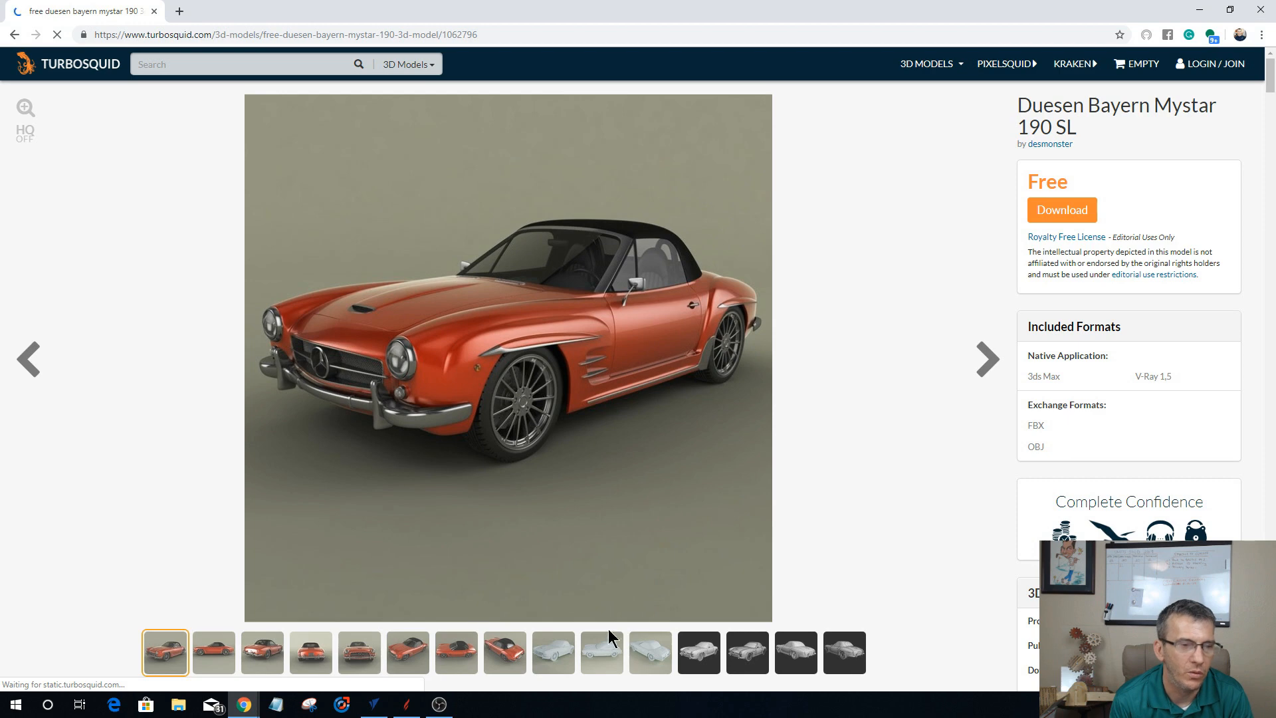
# Step: Examine the Duesen Bayern Mystar 190 SL's gallery images, including the wireframe, untextured, top, side and rear views
pyautogui.click(704, 657)
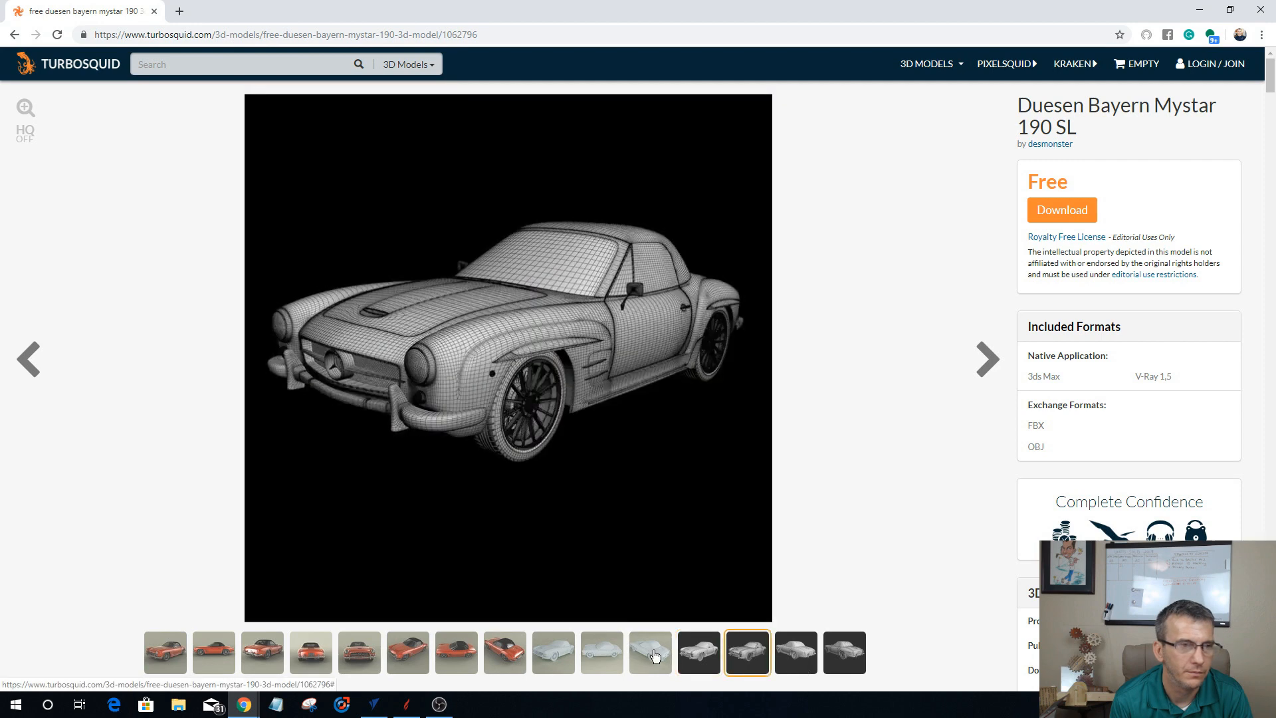
pyautogui.click(654, 656)
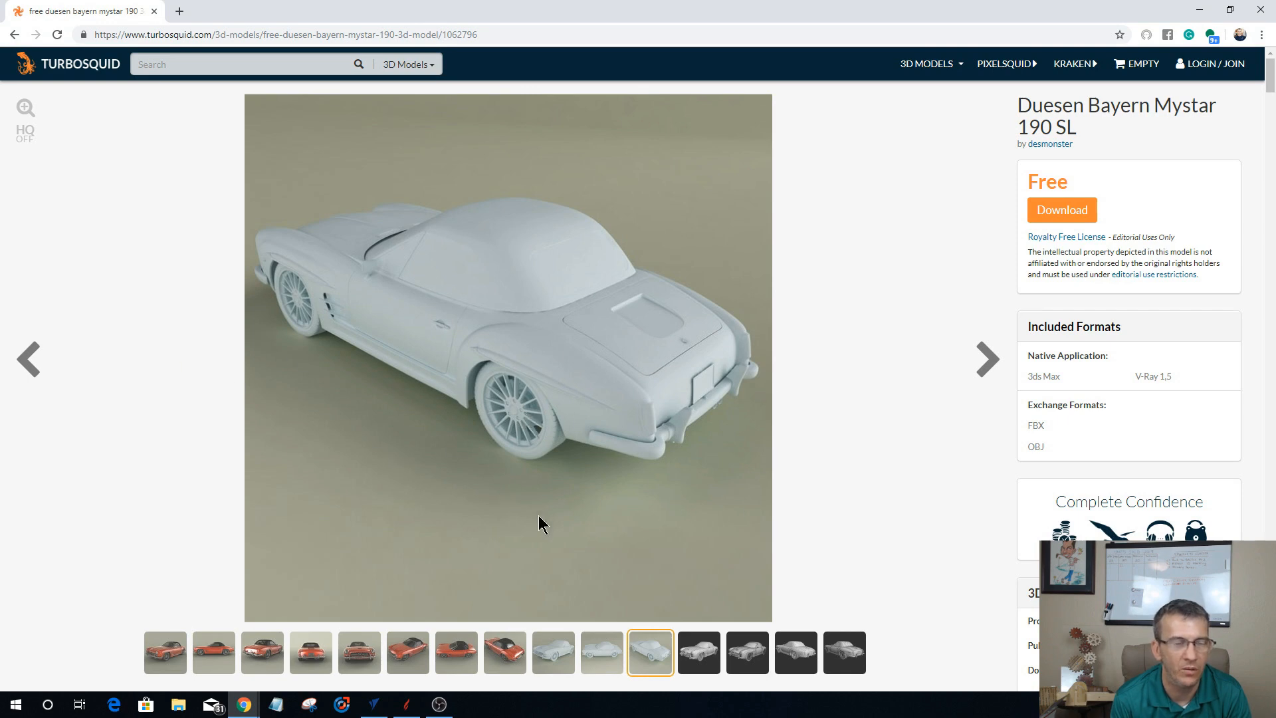
pyautogui.click(495, 651)
pyautogui.click(442, 655)
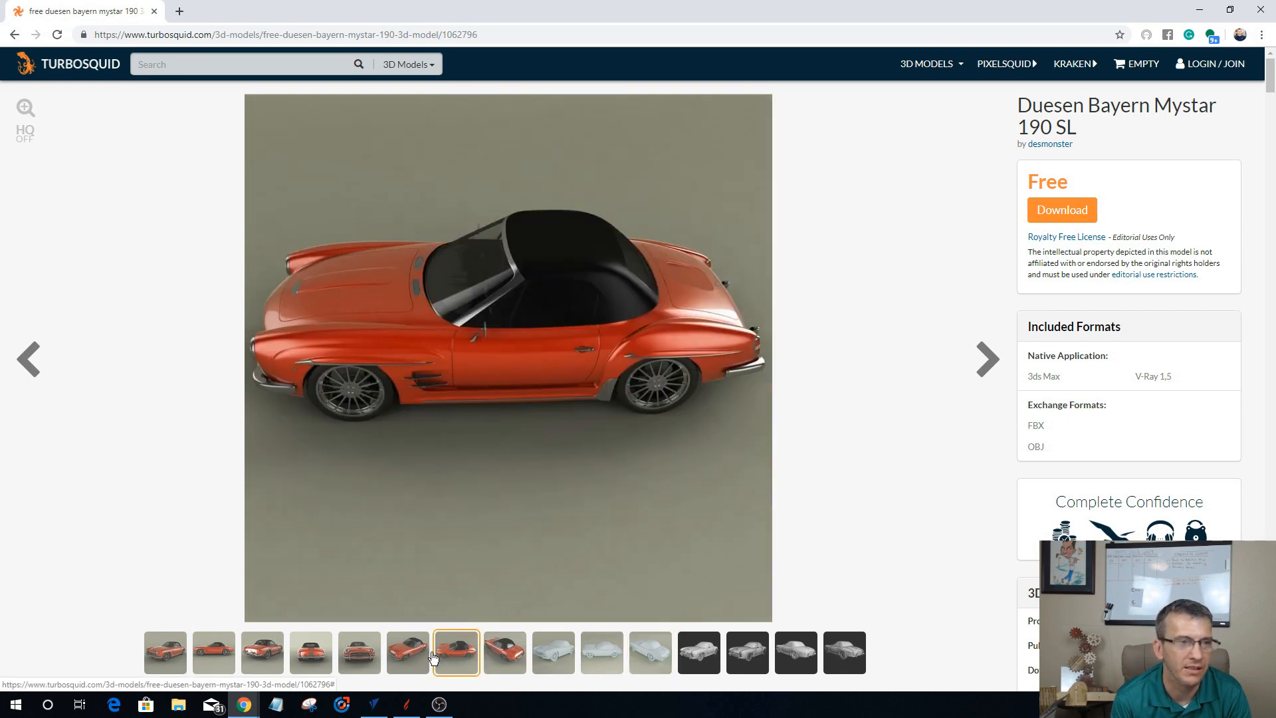
pyautogui.click(408, 653)
pyautogui.click(321, 642)
pyautogui.click(261, 639)
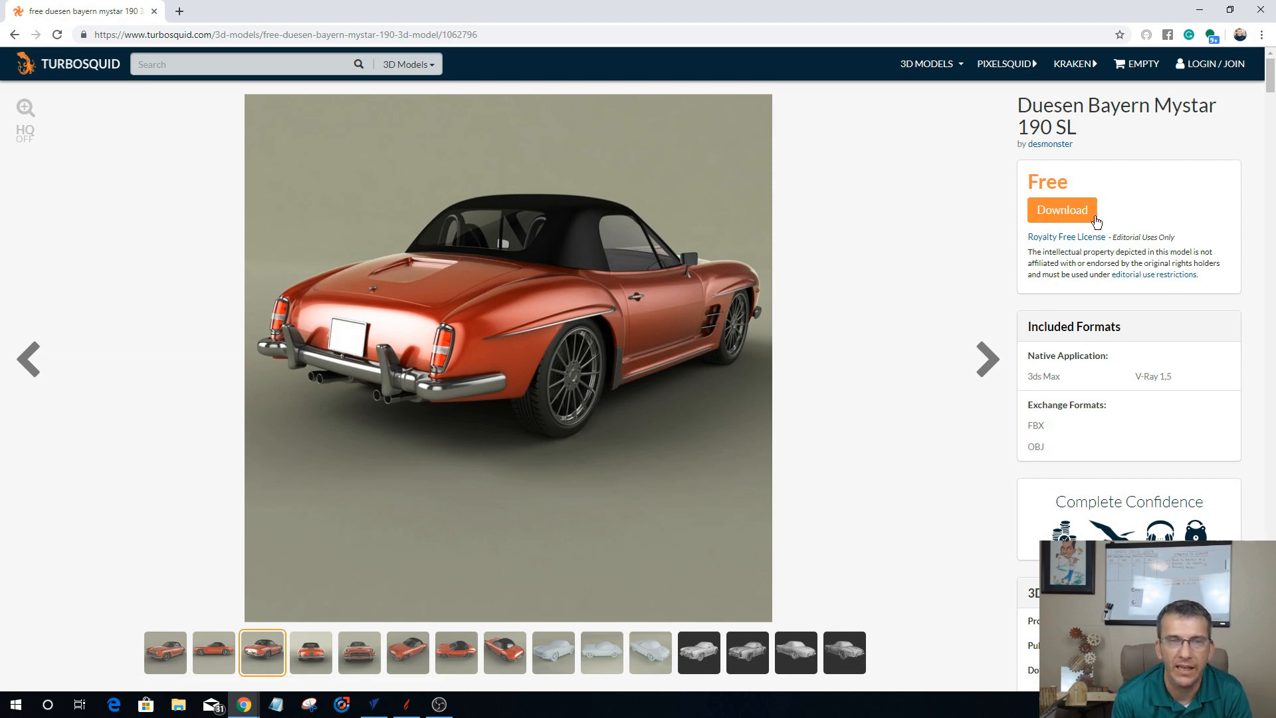
# Step: Try to download the free Duesen Bayern Mystar 190 SL model, and go back to its product page
pyautogui.click(1075, 217)
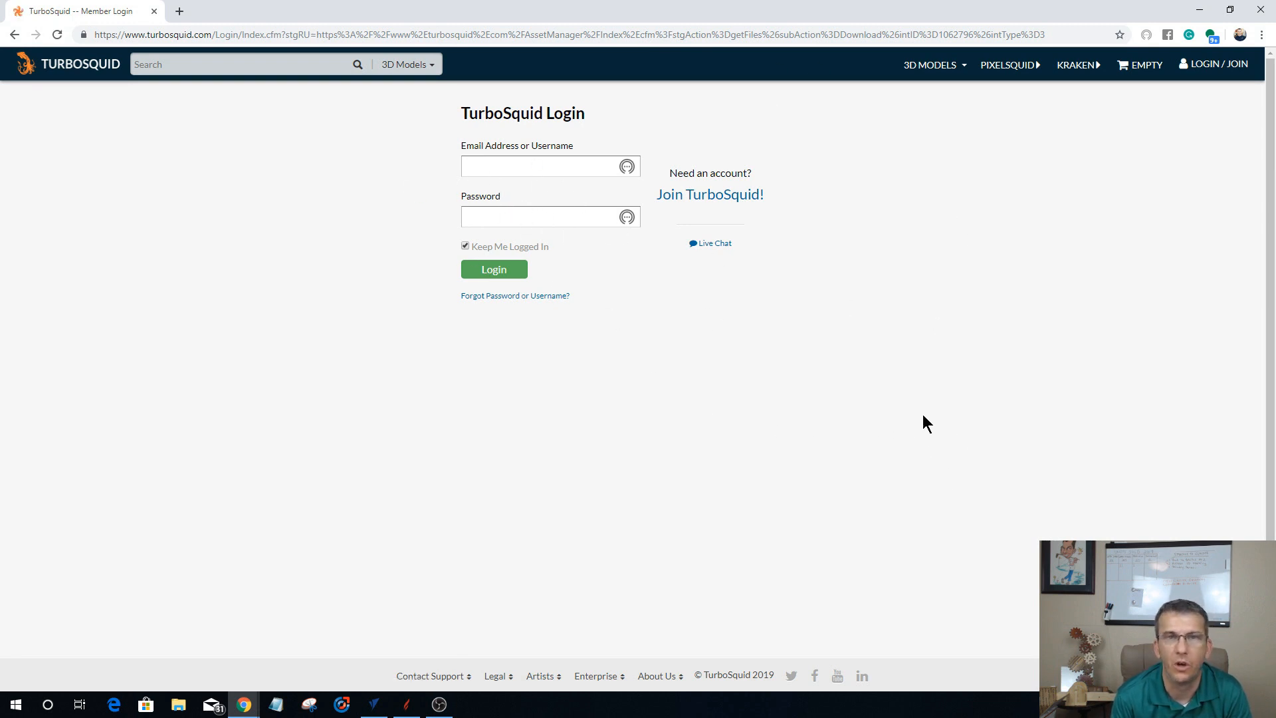
pyautogui.click(1199, 10)
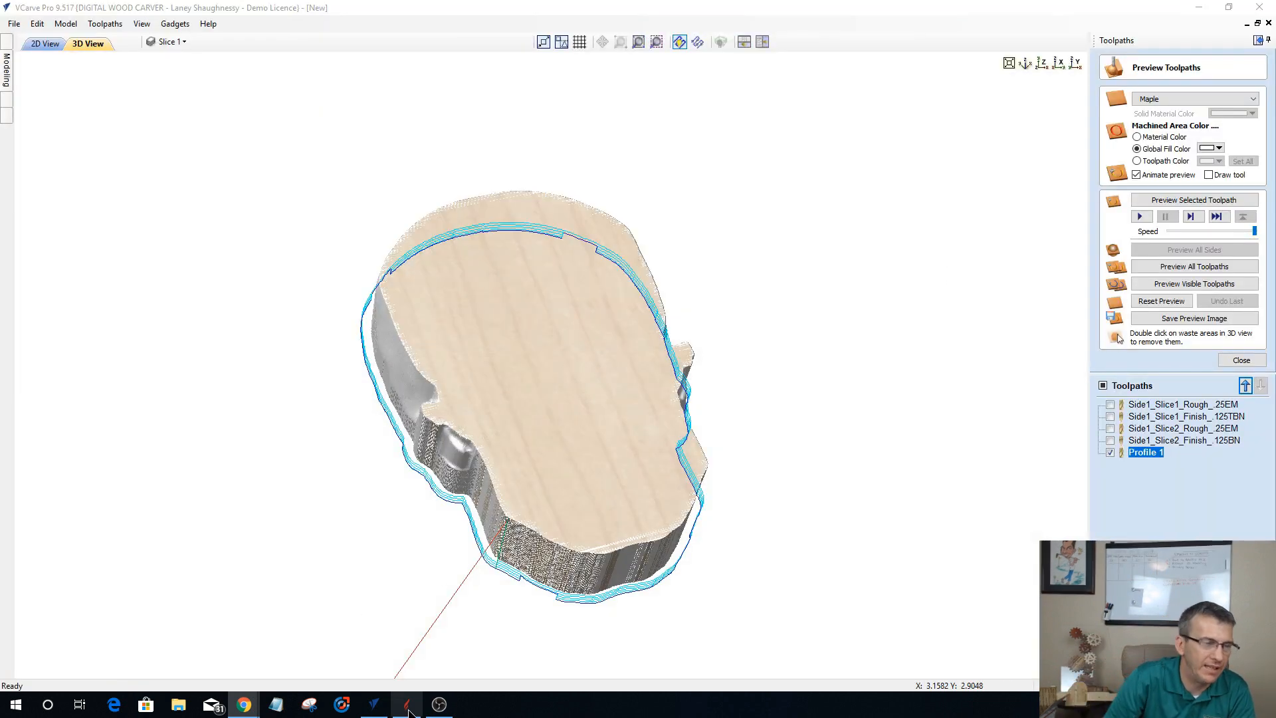
pyautogui.click(275, 663)
pyautogui.click(14, 36)
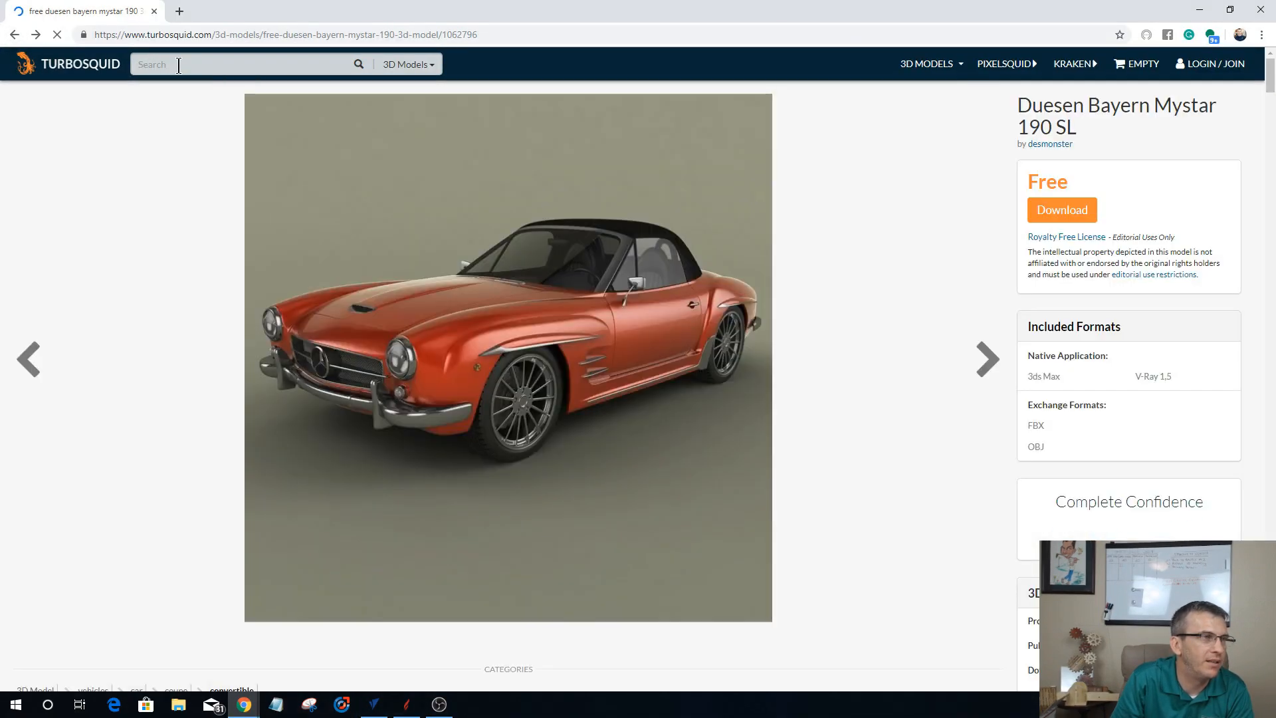
# Step: Search the 3D model library for "Frog"
pyautogui.click(178, 64)
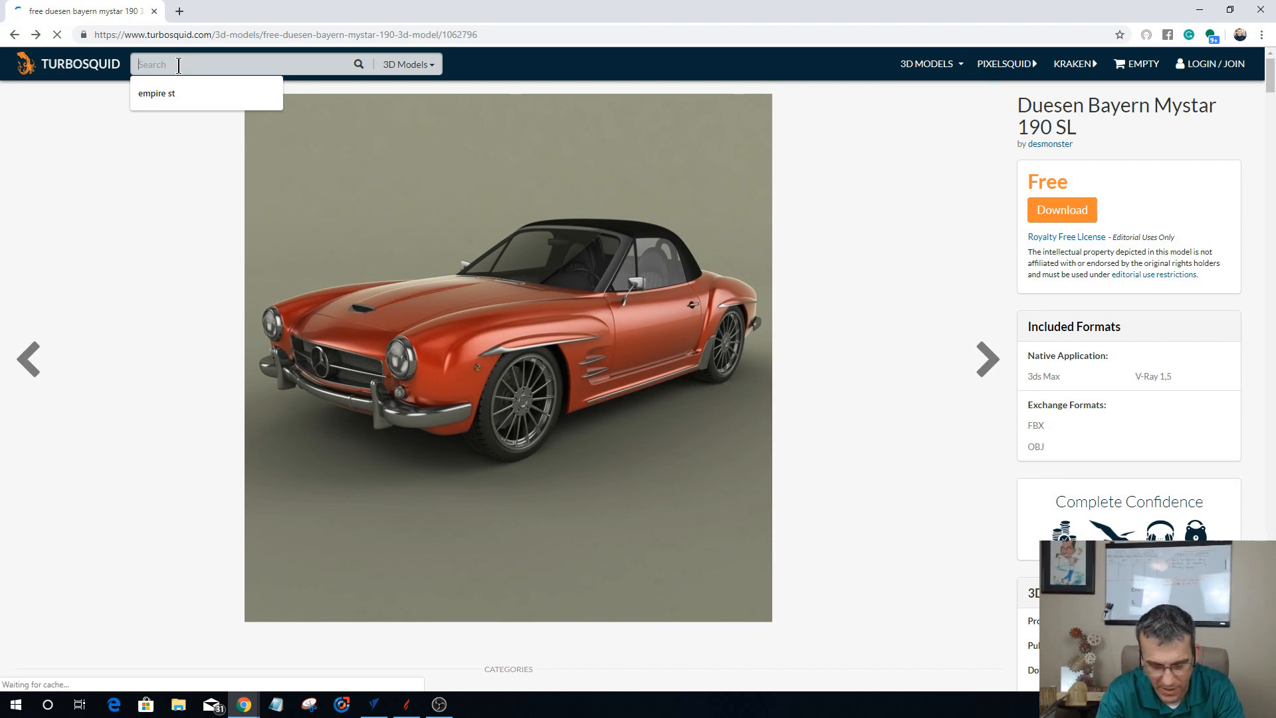
pyautogui.write('Frog')
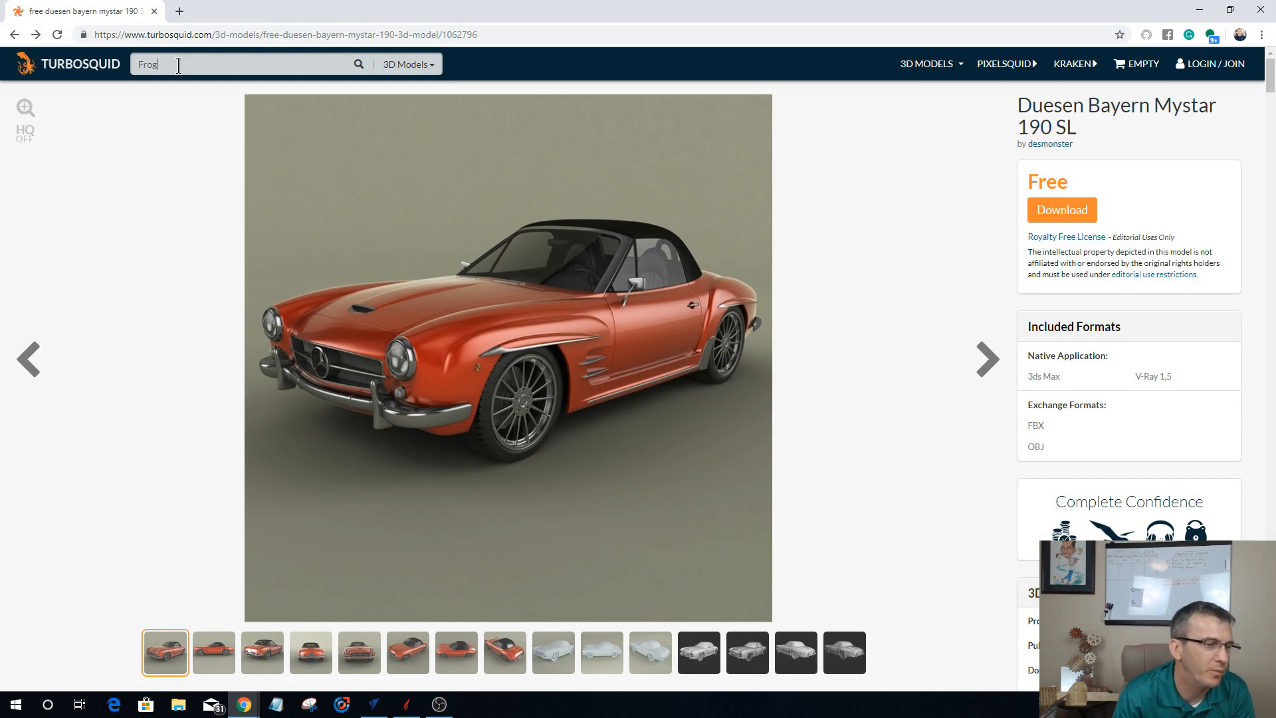
pyautogui.press('Return')
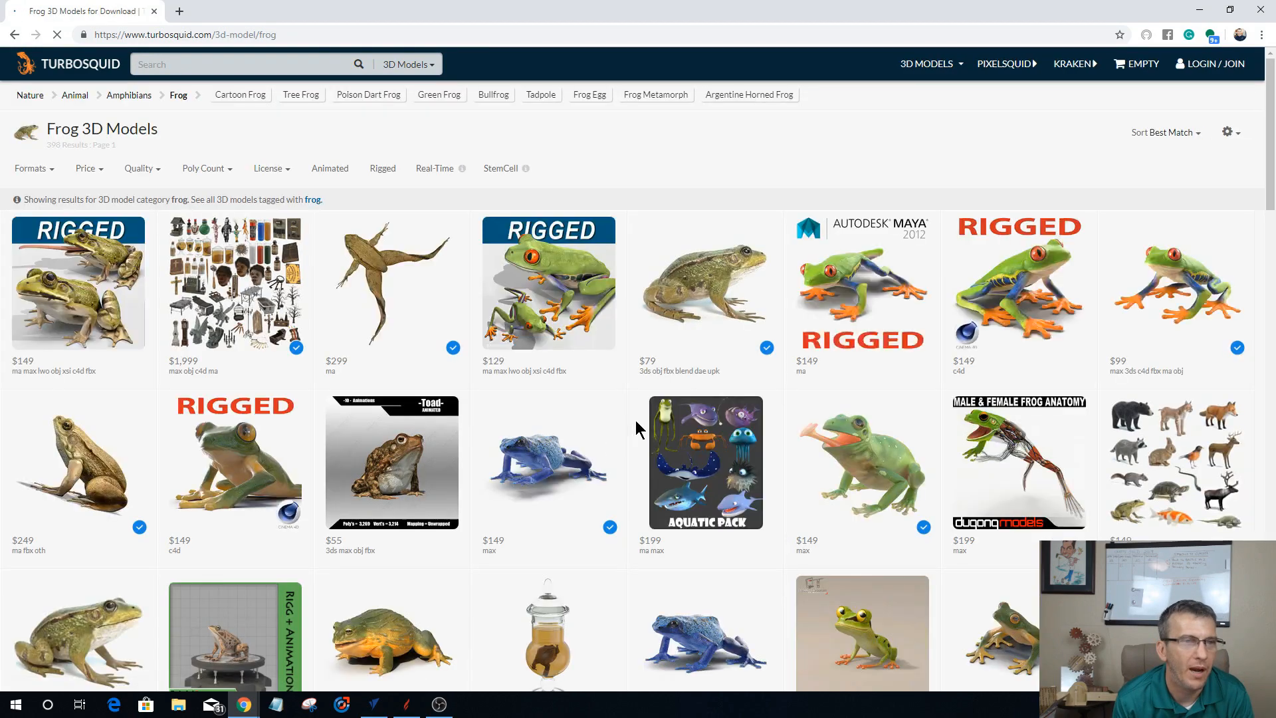
# Step: Browse the frog models for prices and file formats, previewing the Australian Green Tree Frog Pose 3 and Frog Tadpole 2
pyautogui.scroll(-6, 635, 420)
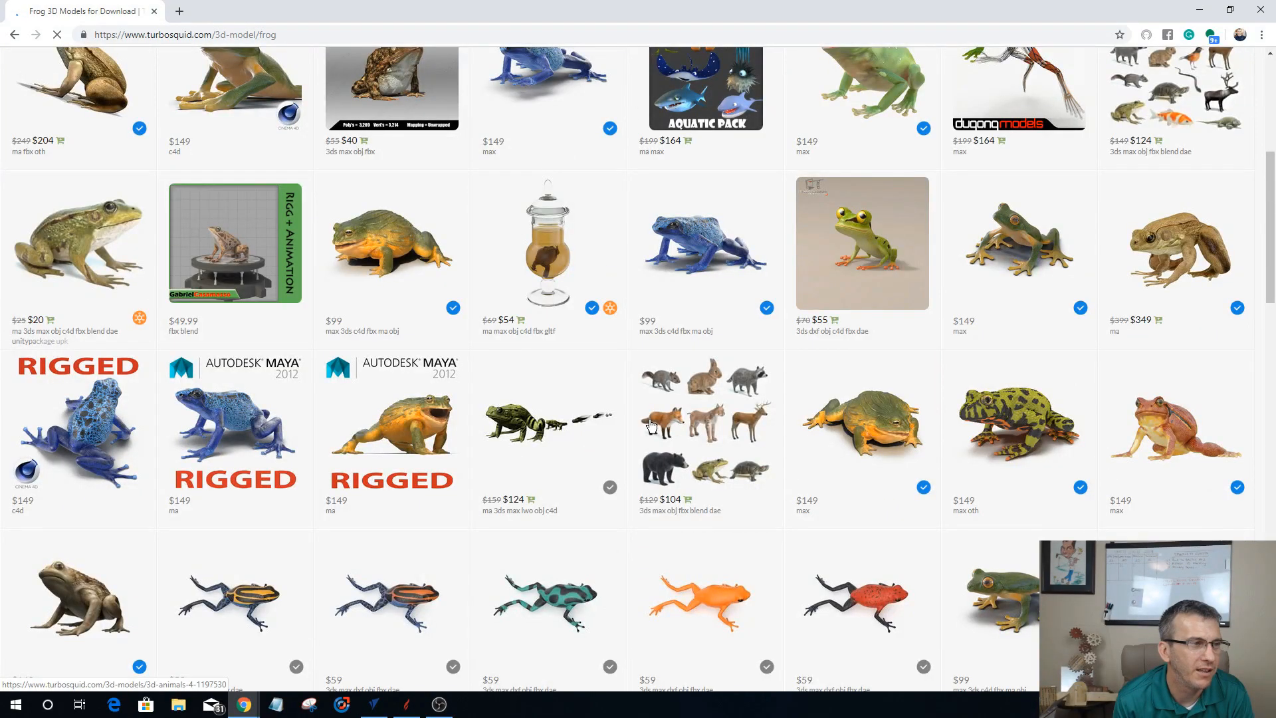
pyautogui.scroll(-12, 651, 426)
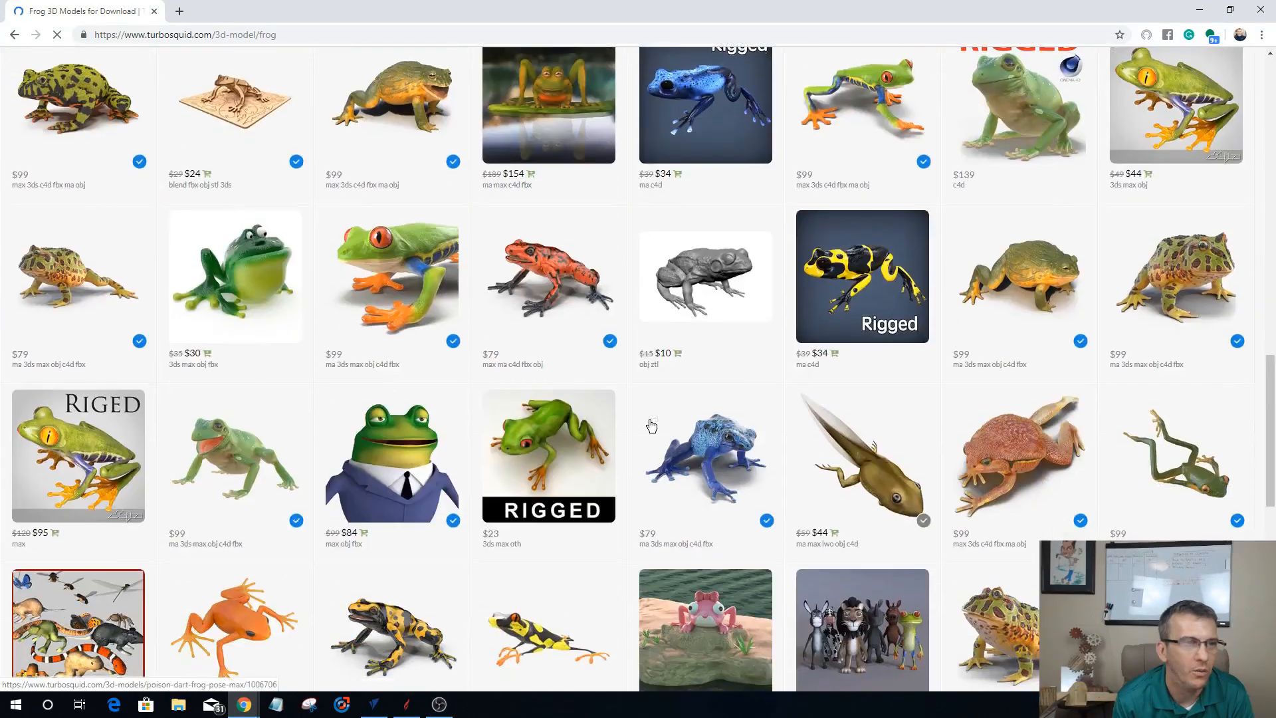
pyautogui.scroll(-9, 651, 426)
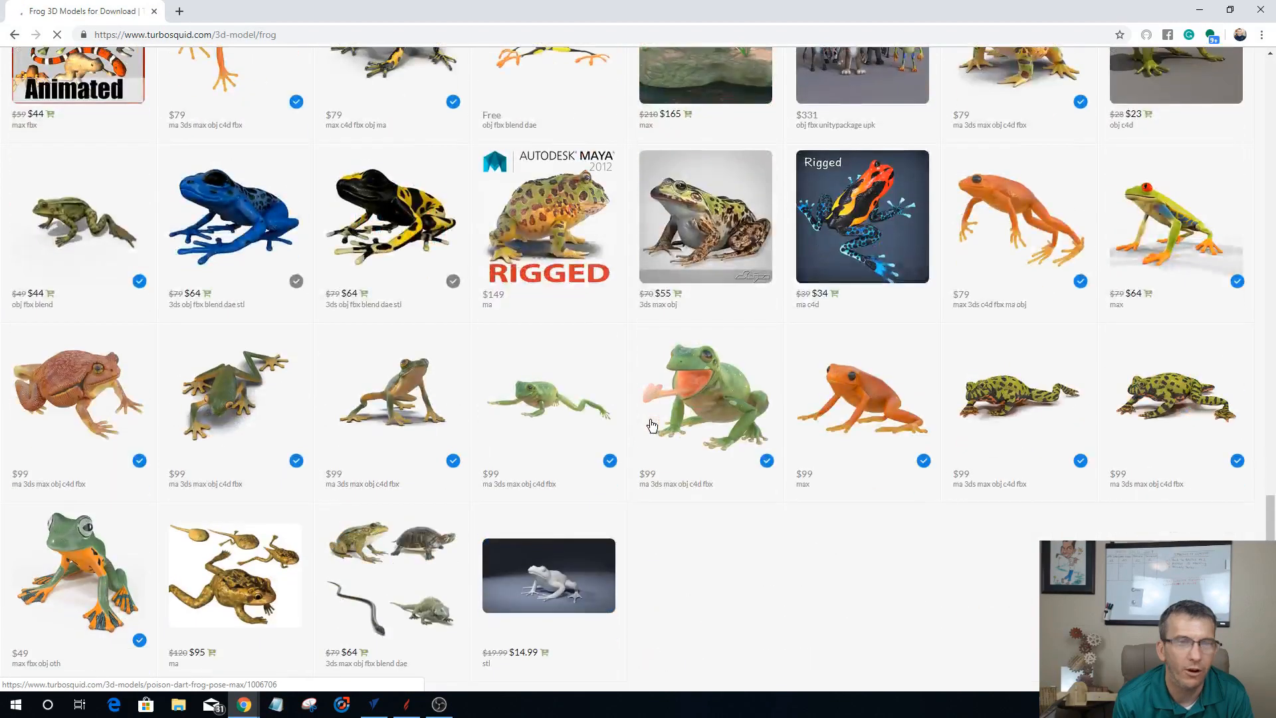
pyautogui.scroll(2, 702, 414)
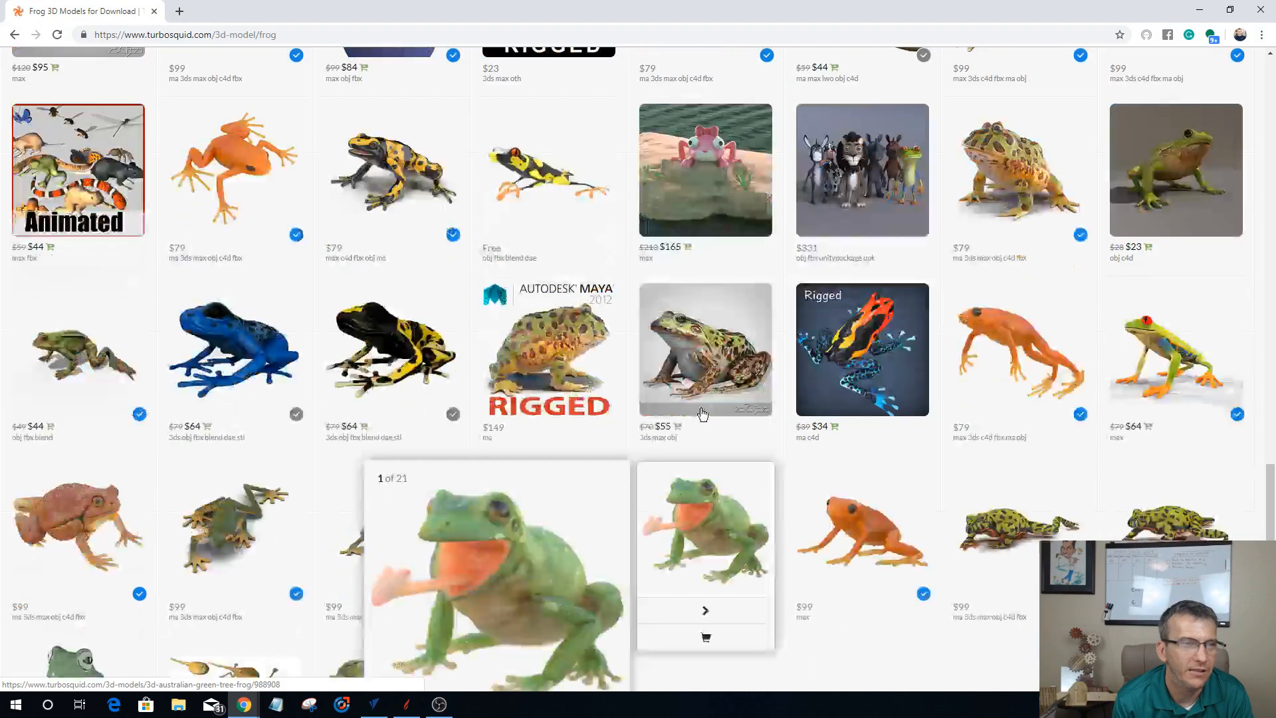
pyautogui.scroll(-3, 702, 414)
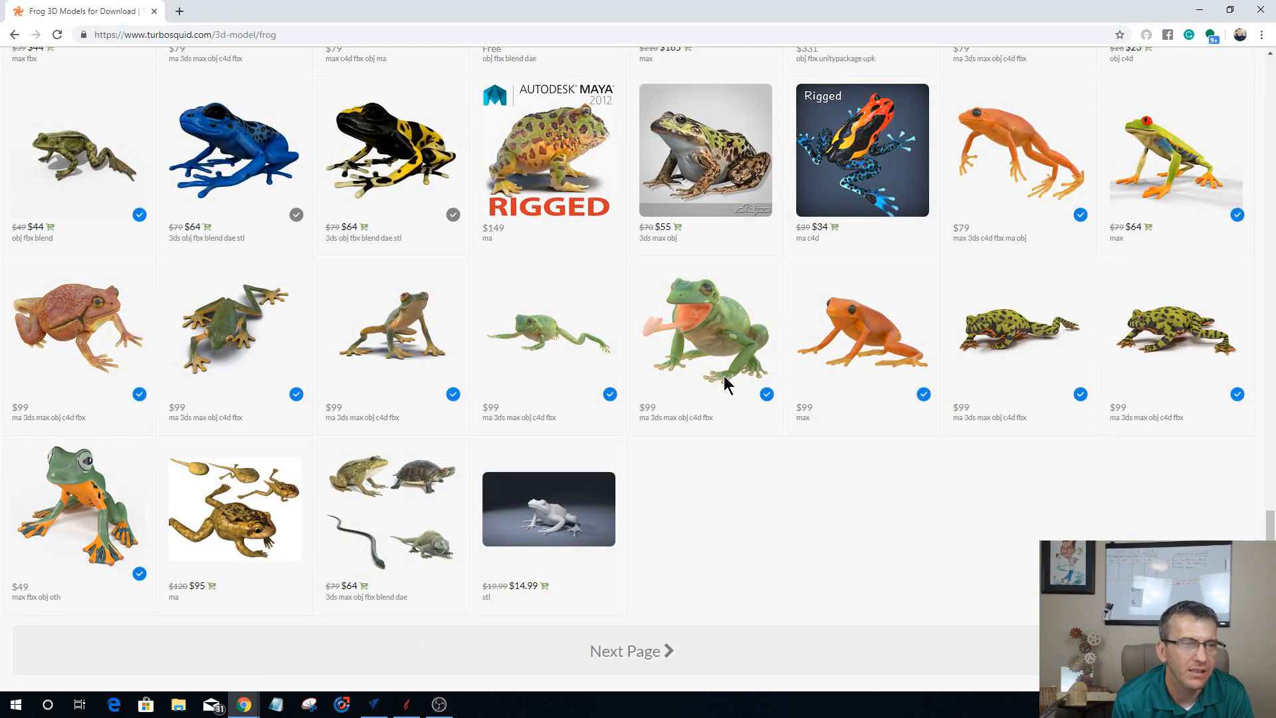
pyautogui.moveTo(646, 330)
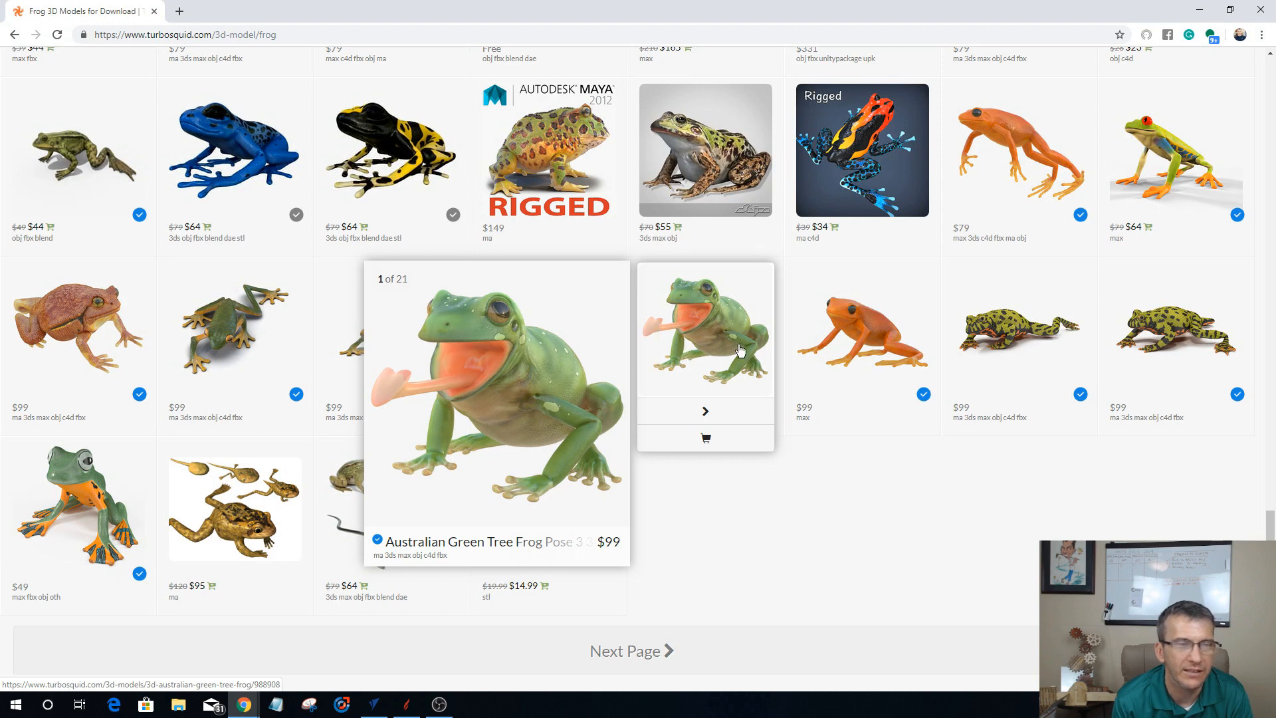
pyautogui.scroll(3, 851, 420)
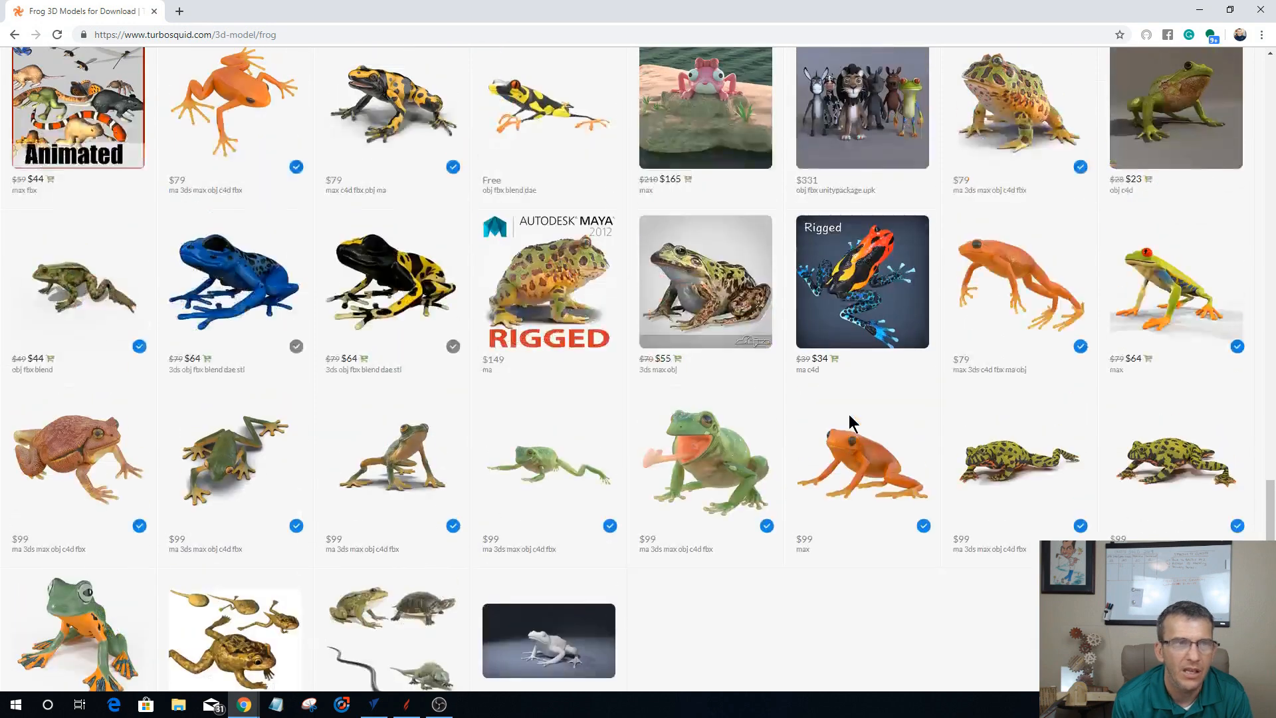
pyautogui.scroll(5, 850, 420)
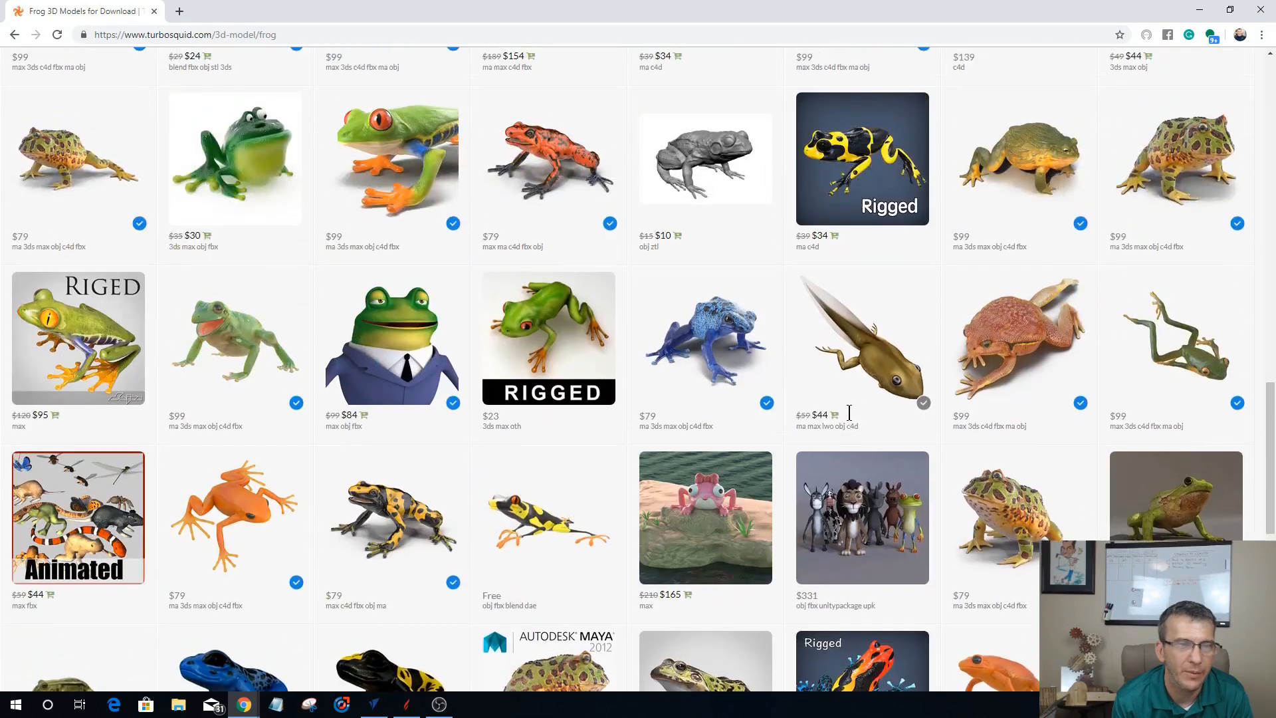
pyautogui.scroll(4, 849, 413)
pyautogui.moveTo(852, 410)
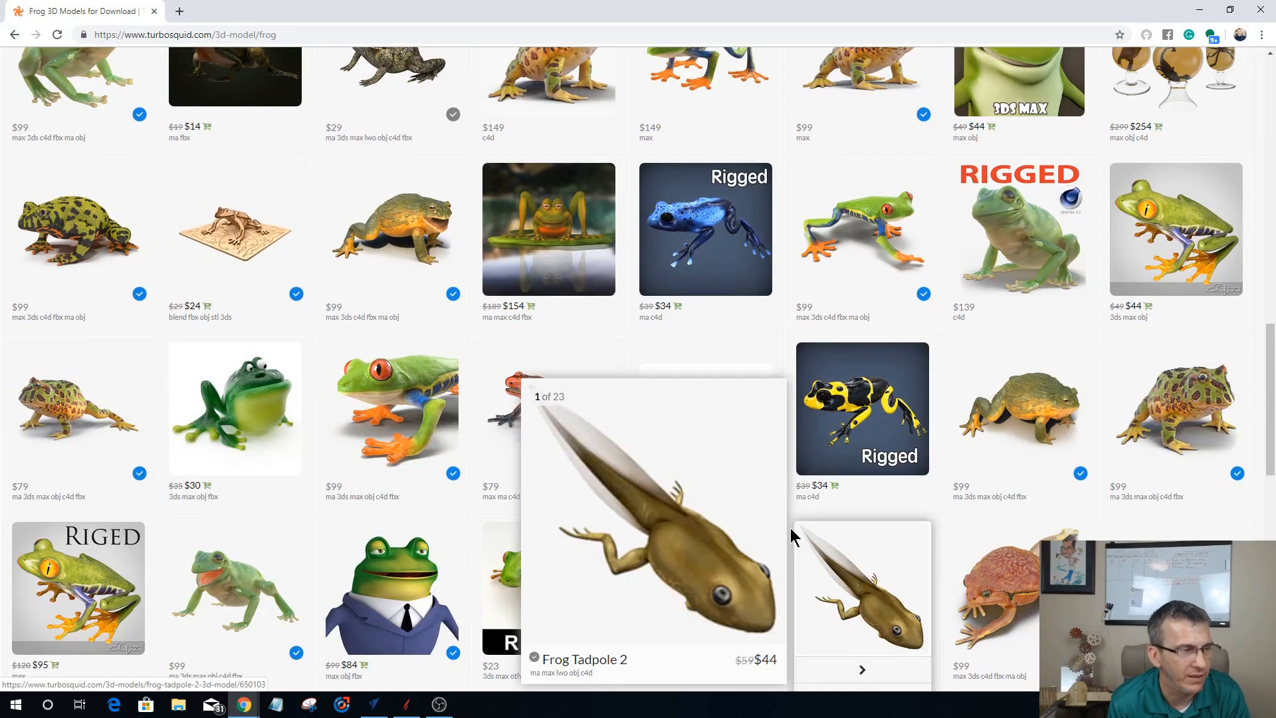
pyautogui.scroll(-5, 791, 528)
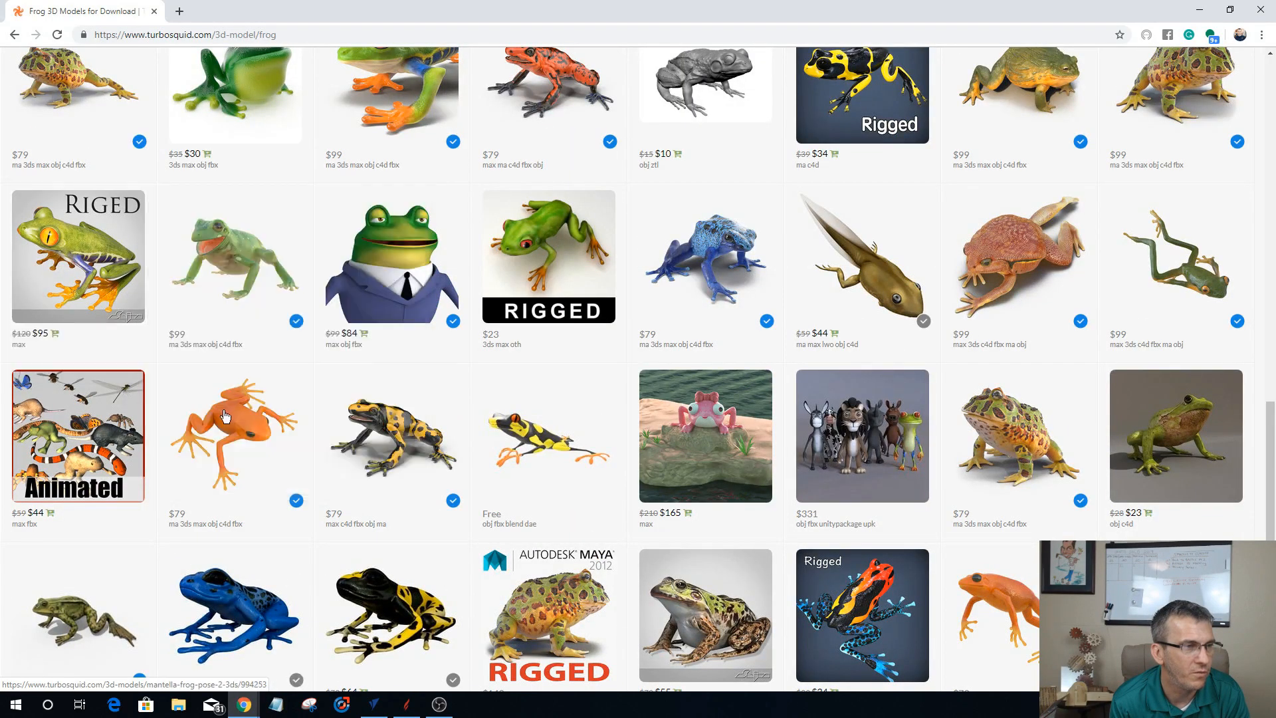
pyautogui.moveTo(58, 296)
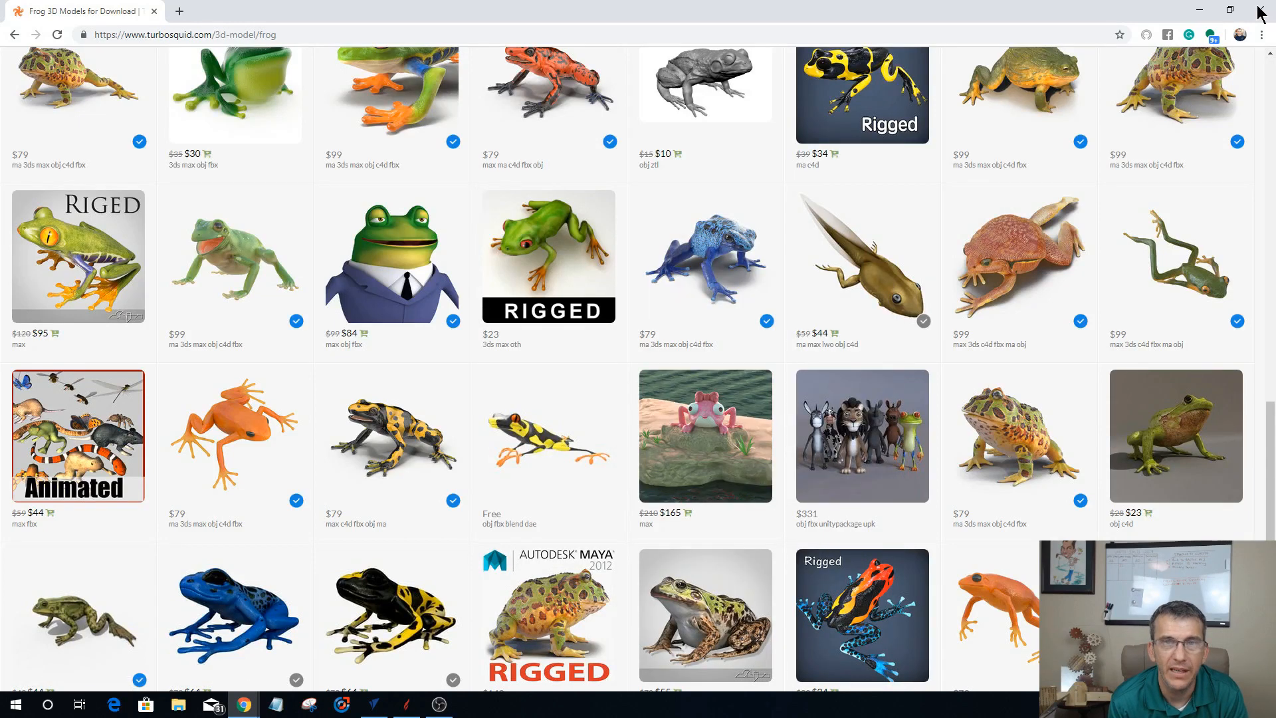
# Step: Switch back to VCarve Pro, show the skull slice in the 2D view and open the Slice Model tool
pyautogui.click(1205, 18)
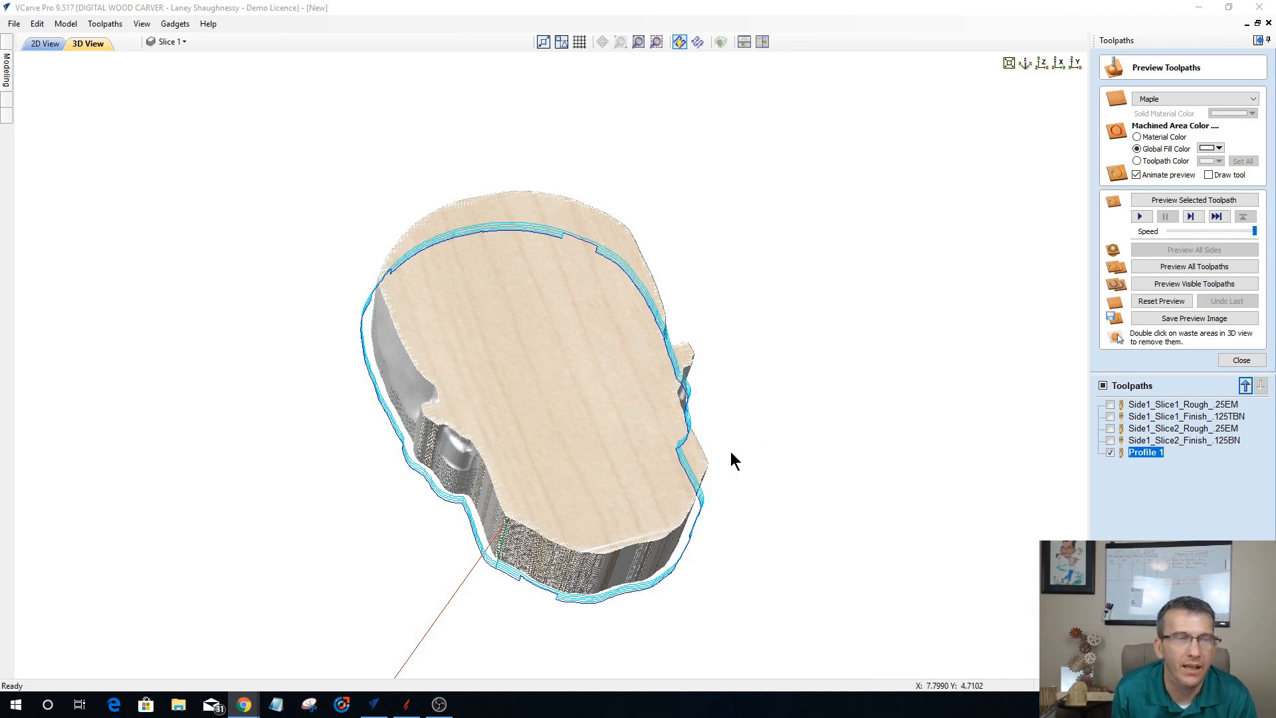
pyautogui.moveTo(812, 352); pyautogui.dragTo(759, 457)
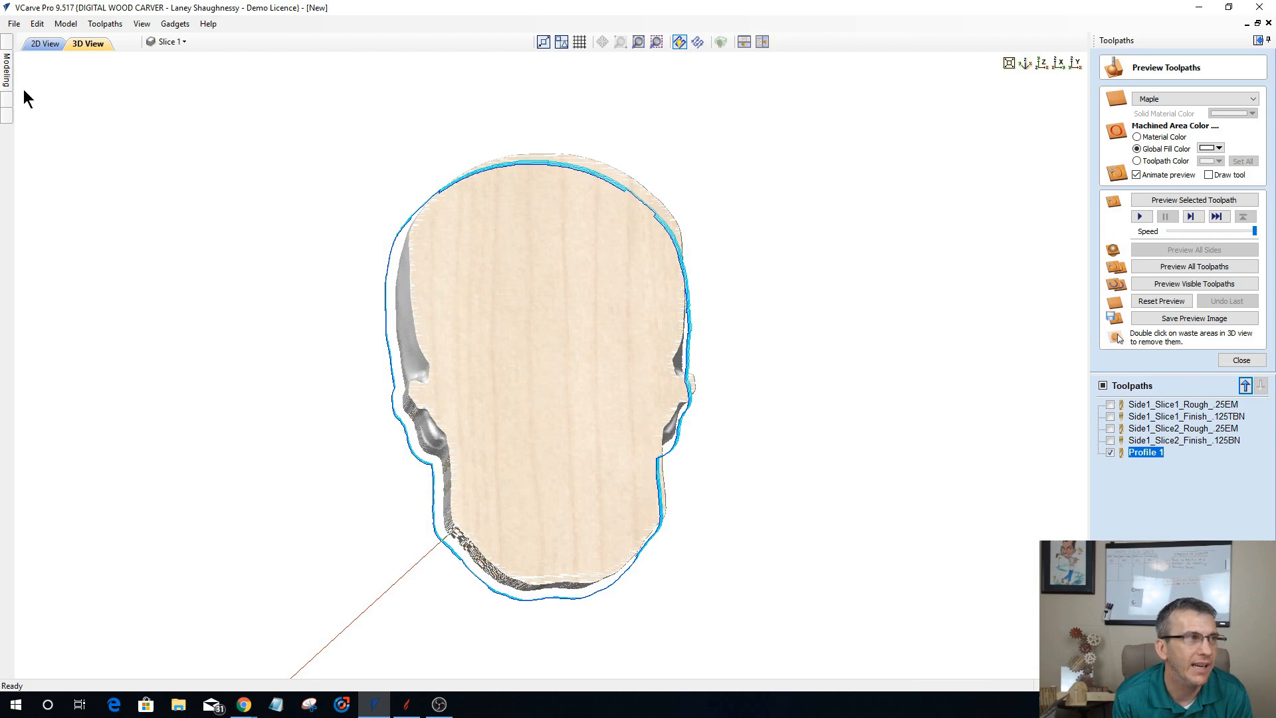
pyautogui.click(37, 43)
pyautogui.click(7, 71)
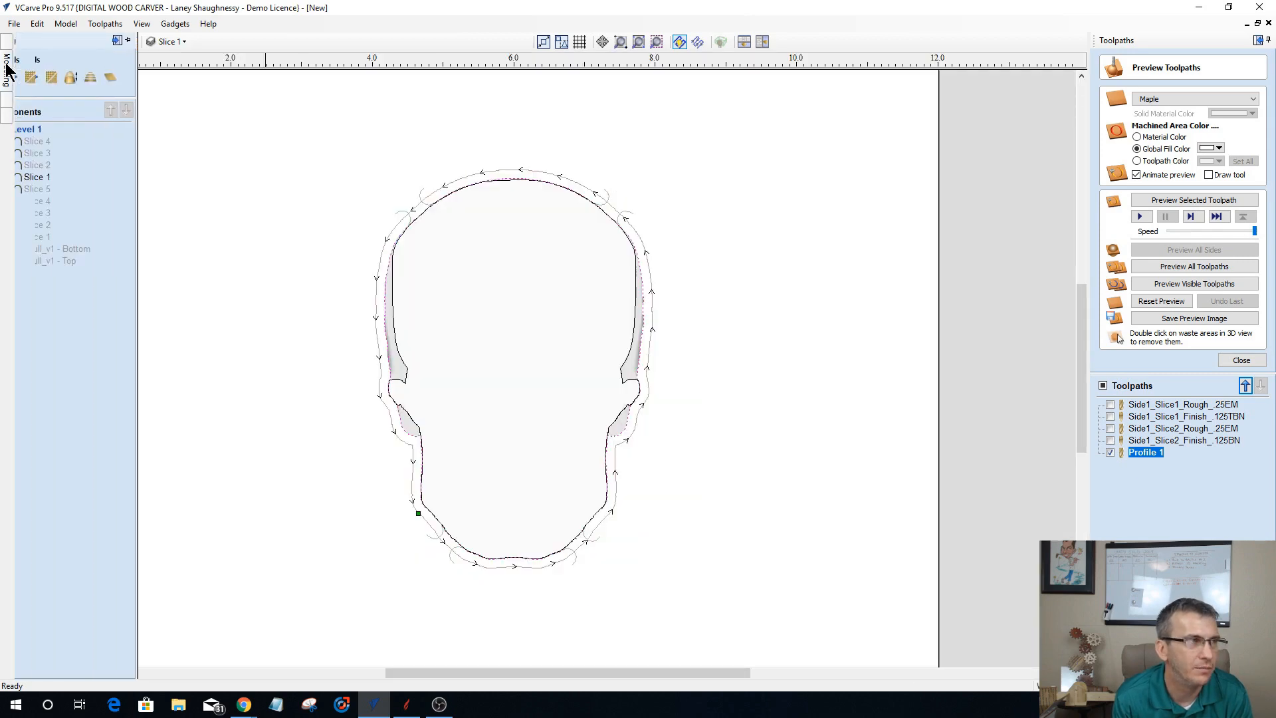
pyautogui.click(113, 79)
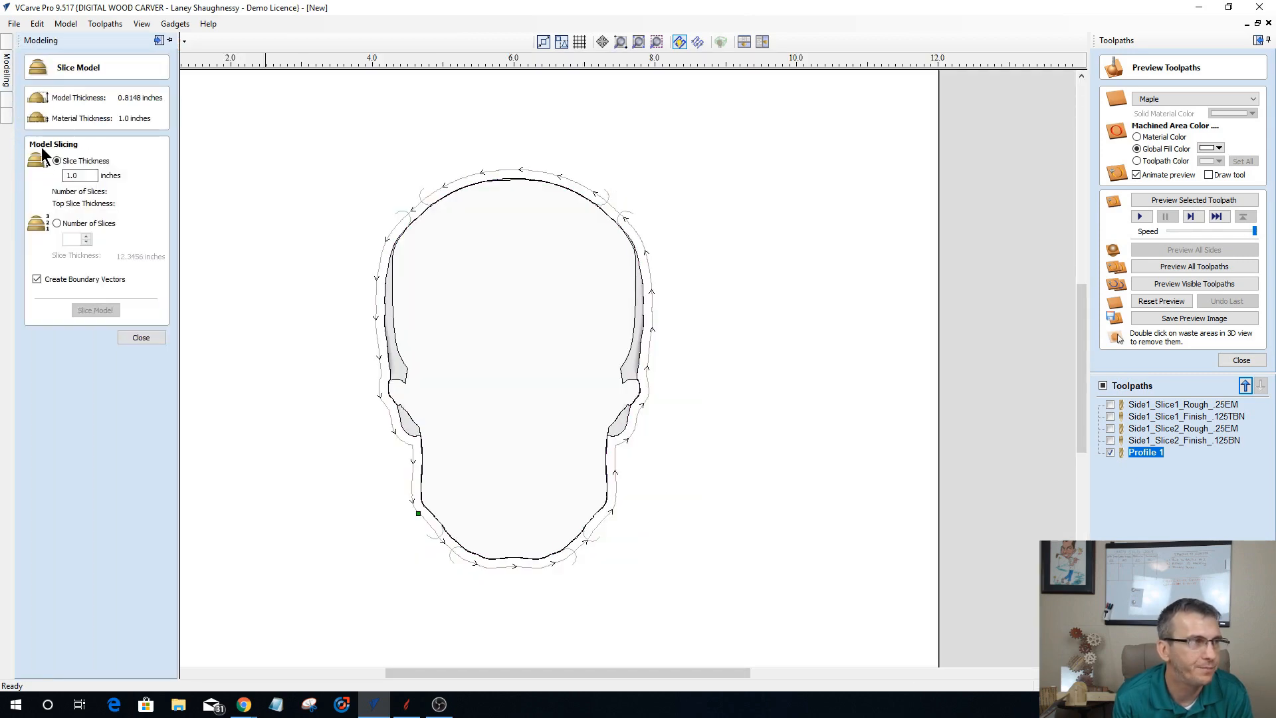
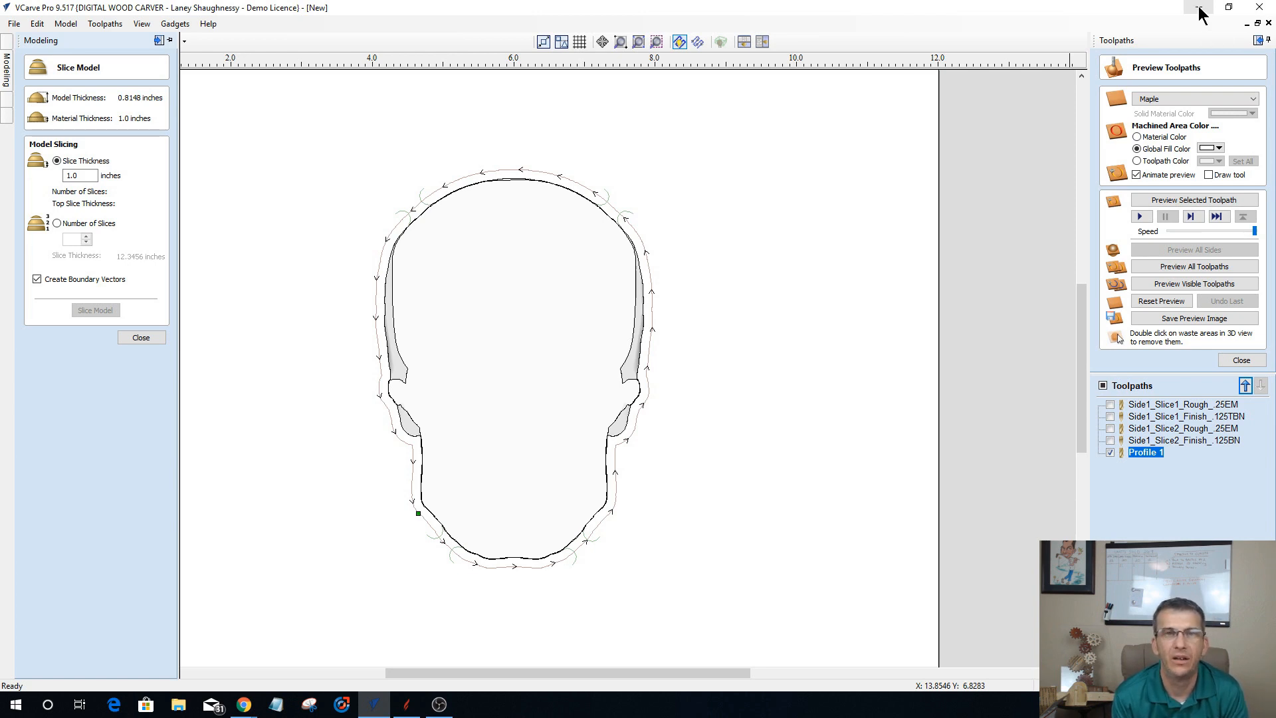
# Step: Close VCarve Pro without saving the skull project and switch to Aspire
pyautogui.click(1199, 15)
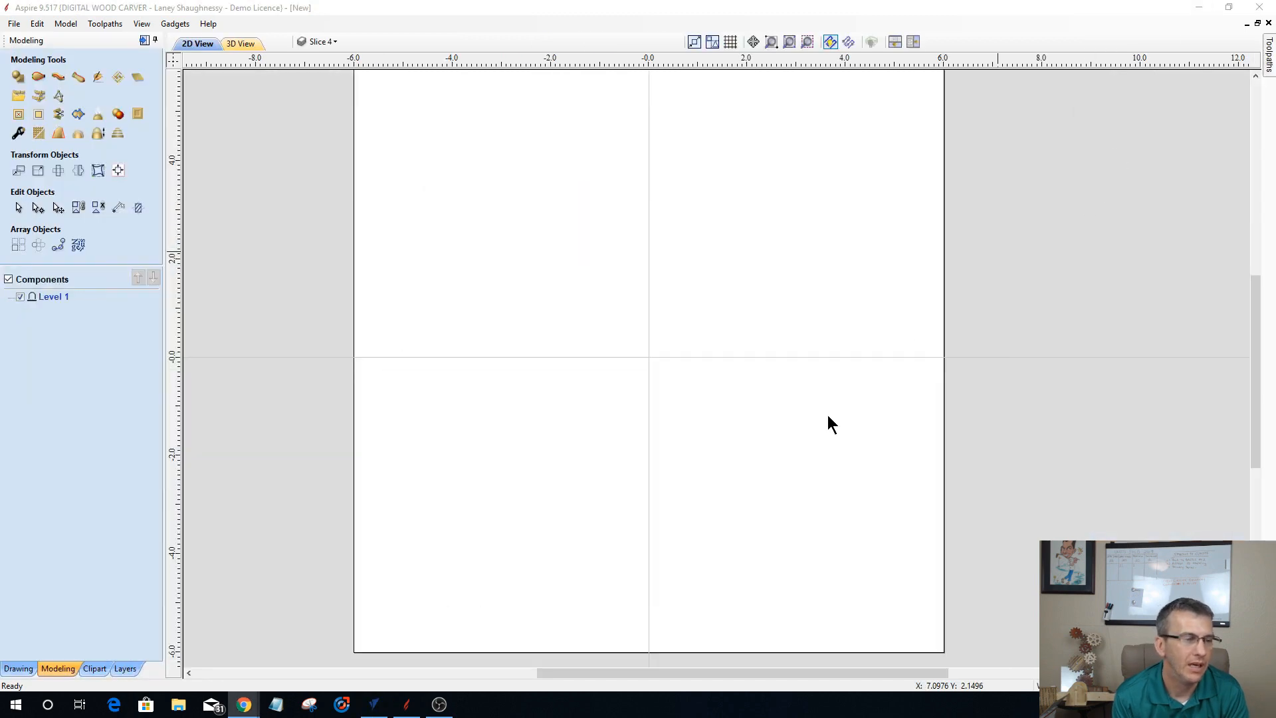
pyautogui.rightClick(373, 710)
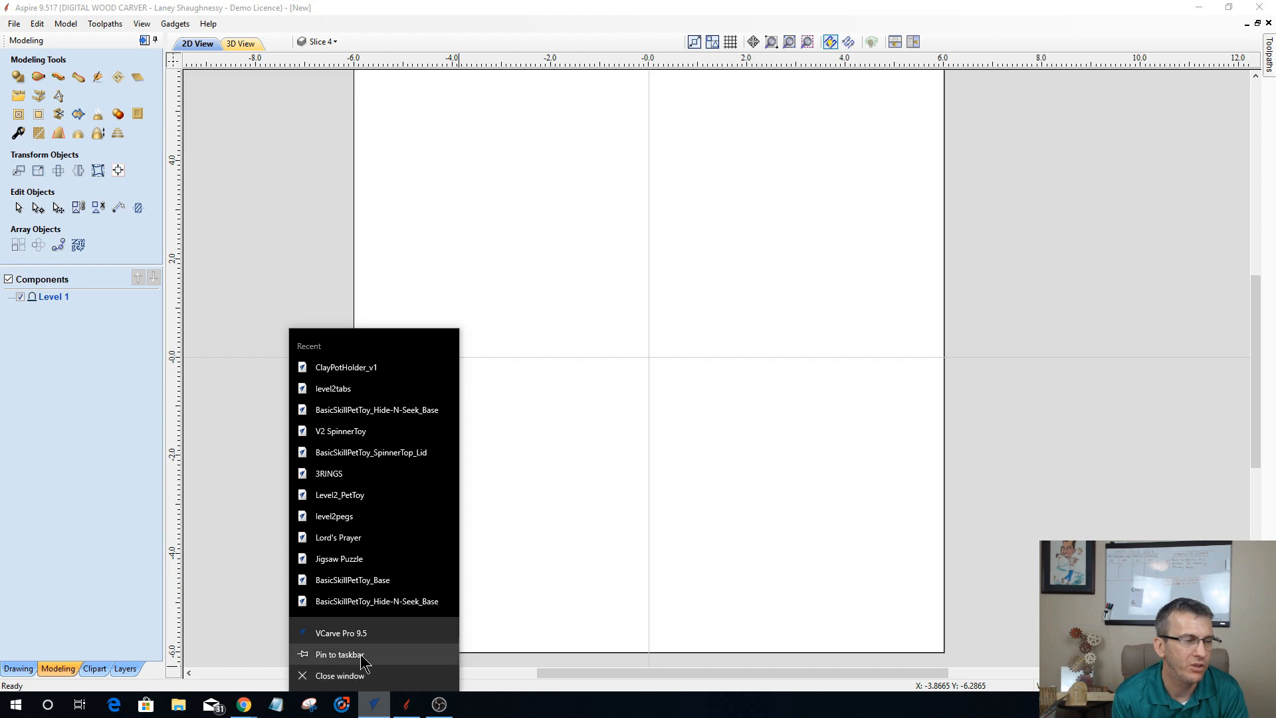
pyautogui.click(361, 675)
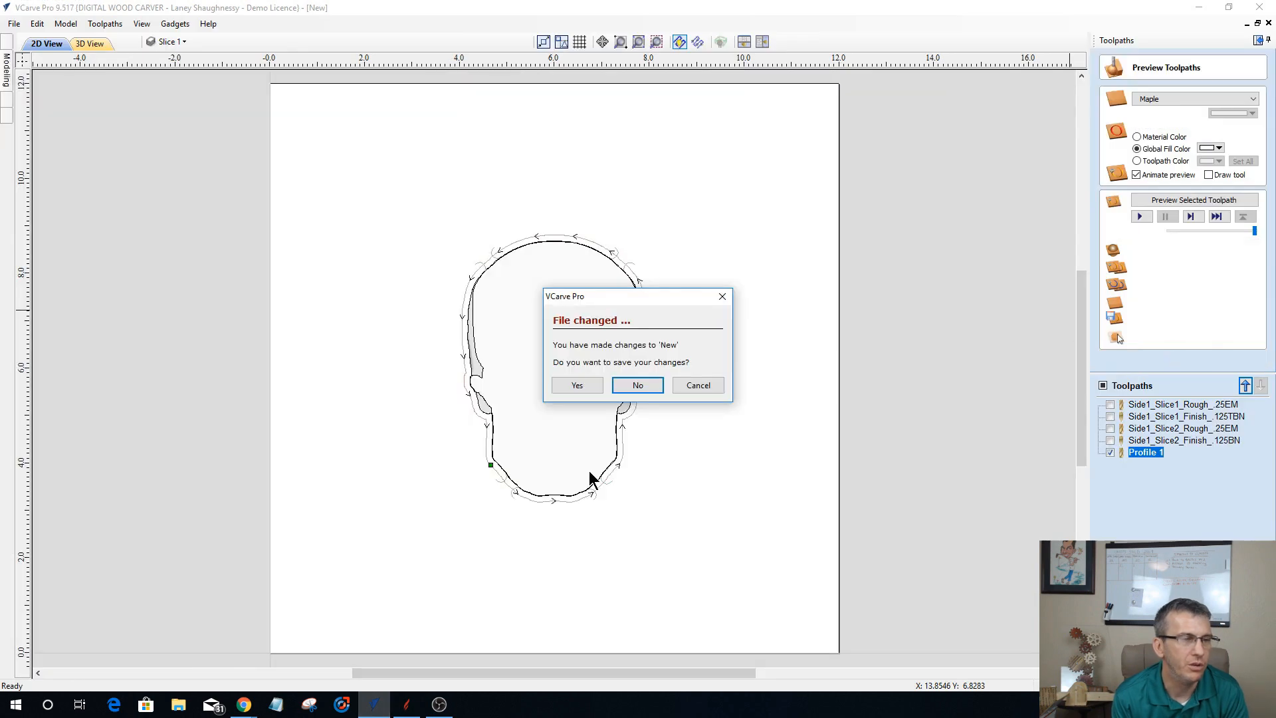
pyautogui.click(636, 385)
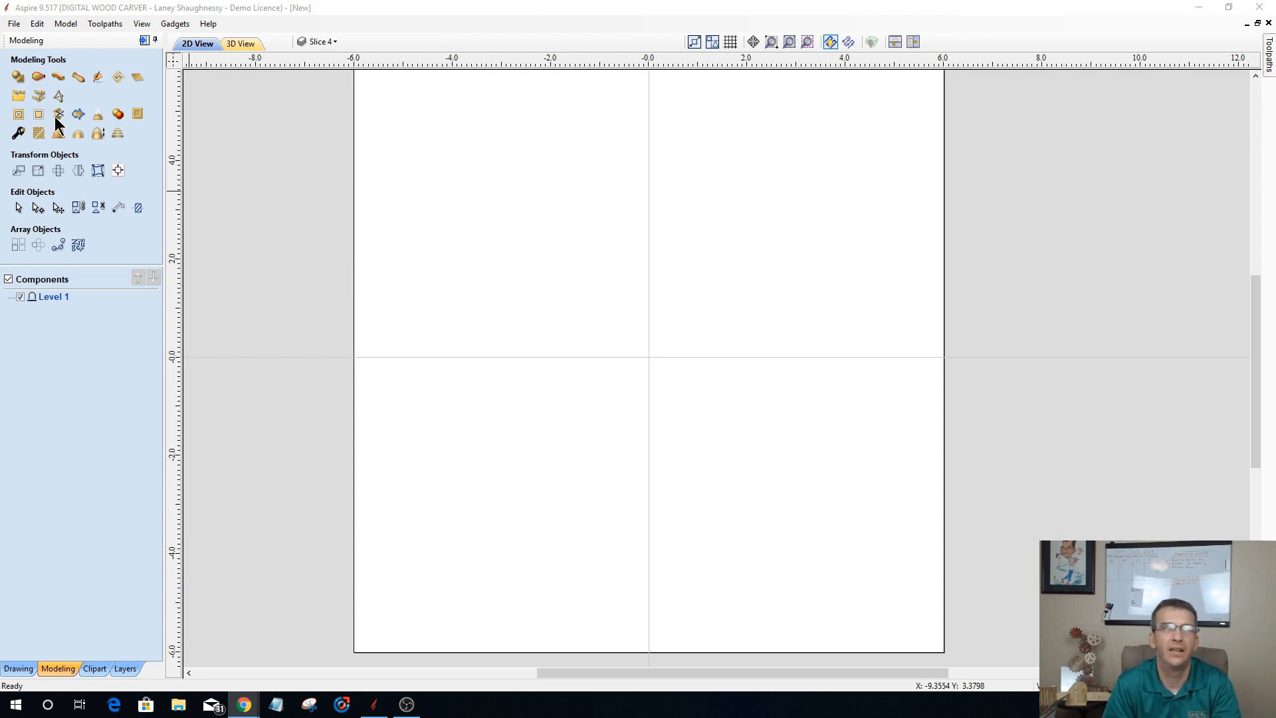
# Step: Place the Horse_Head_3-50100-A clipart from the Animals library at the job center and enlarge it to nearly fill the job's height
pyautogui.click(92, 669)
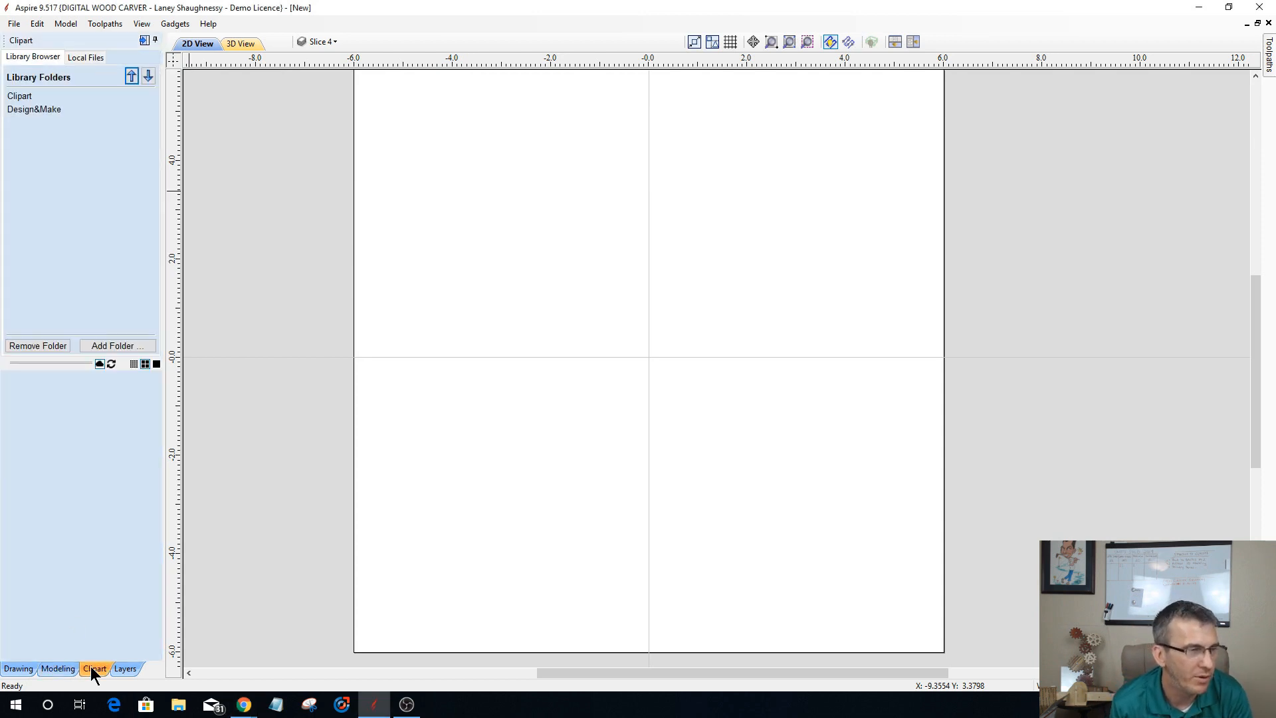
pyautogui.doubleClick(14, 99)
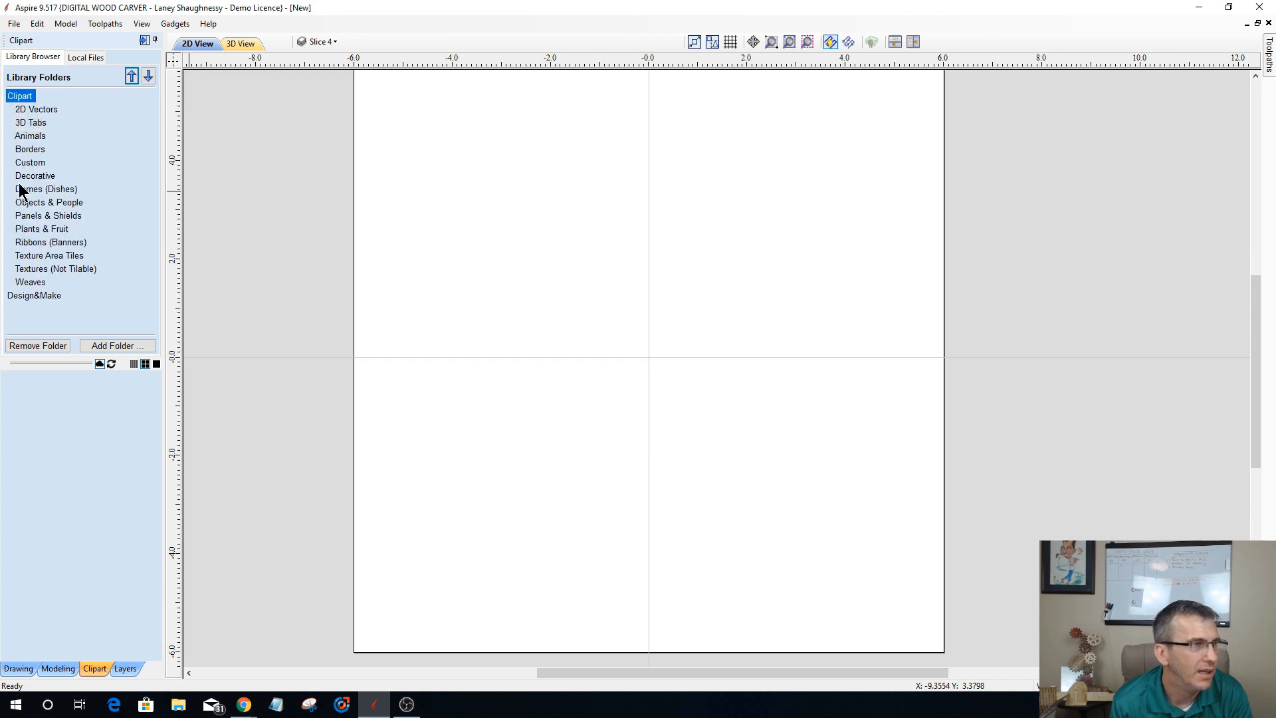
pyautogui.click(28, 136)
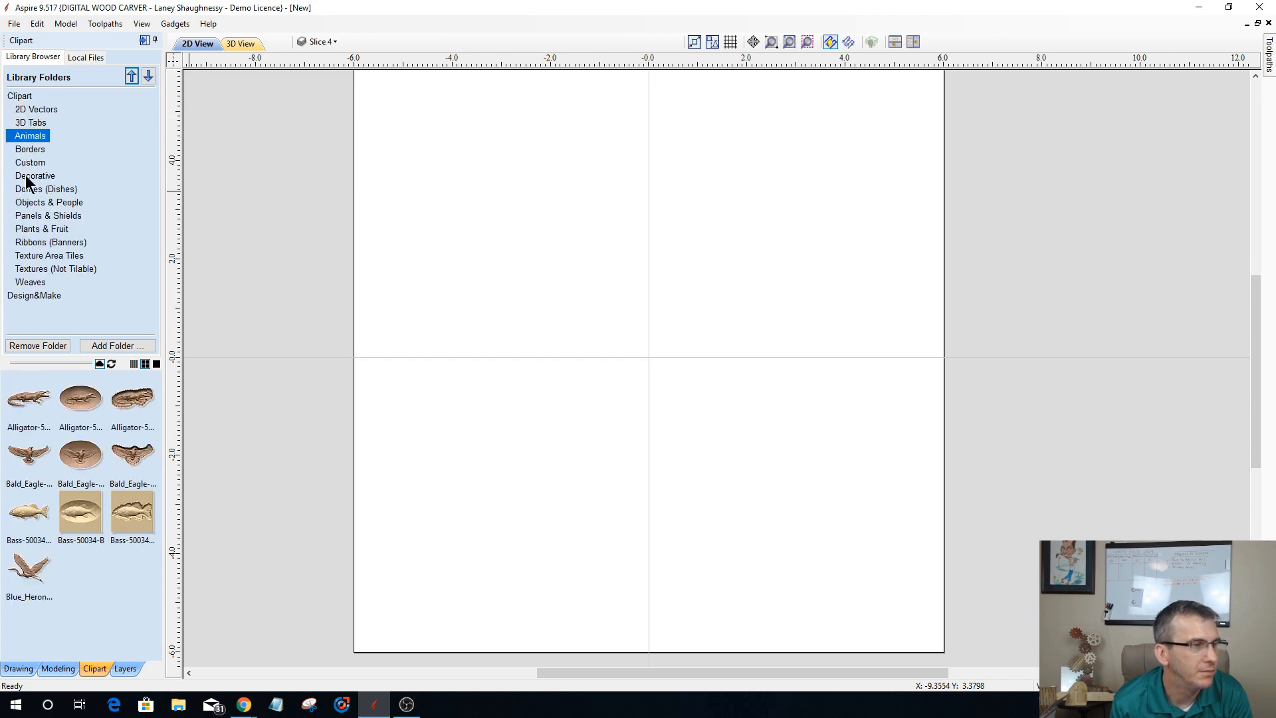
pyautogui.scroll(-5, 145, 564)
pyautogui.scroll(-3, 144, 563)
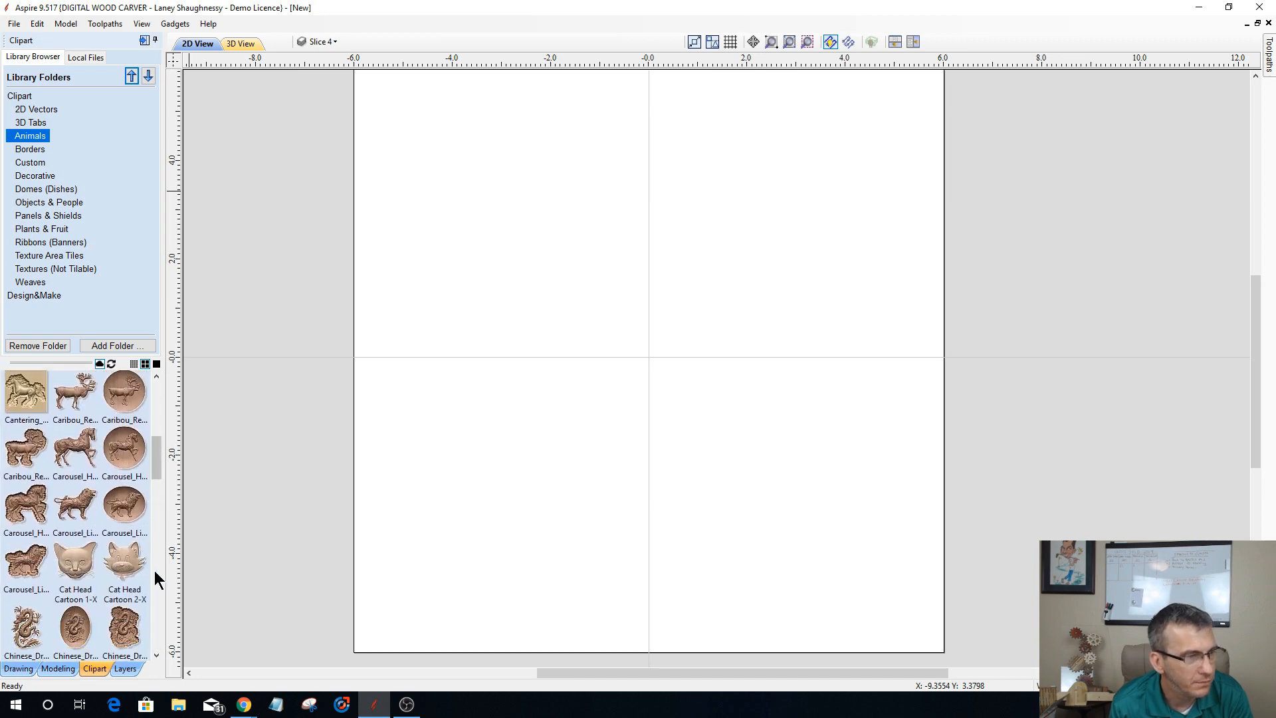
pyautogui.scroll(-5, 153, 459)
pyautogui.moveTo(155, 480); pyautogui.dragTo(163, 580)
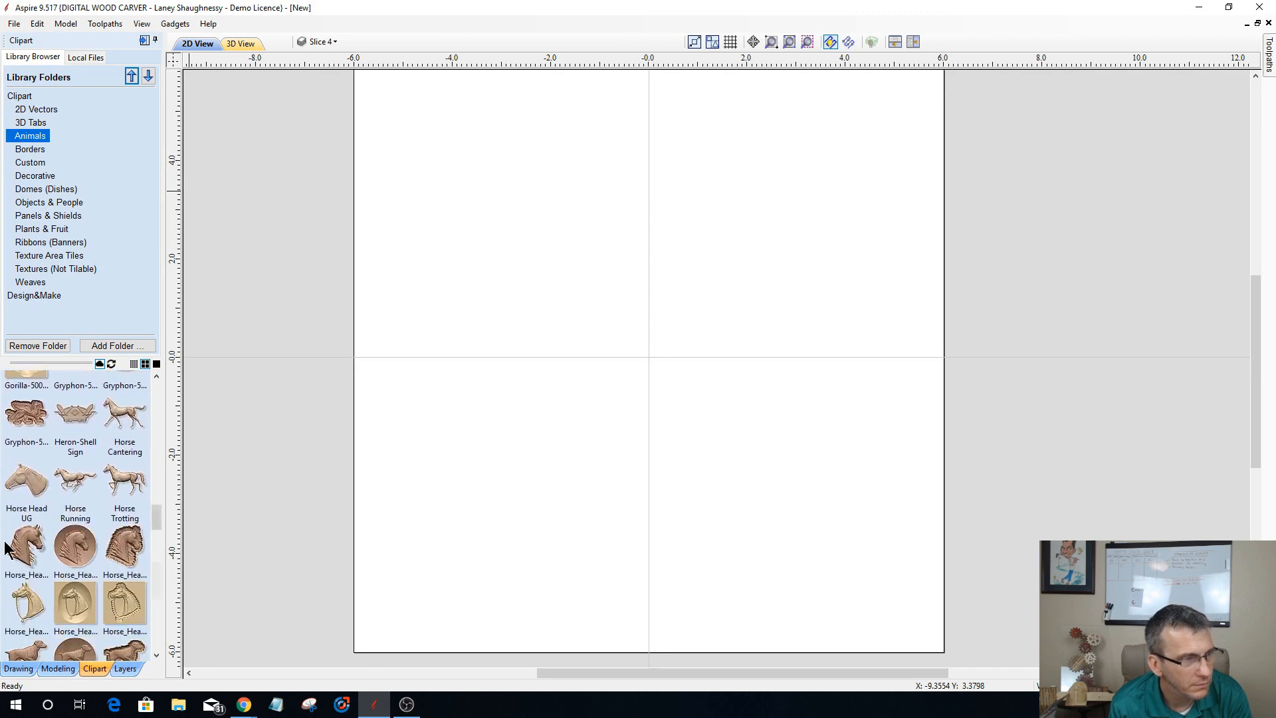
pyautogui.moveTo(27, 546); pyautogui.dragTo(649, 359)
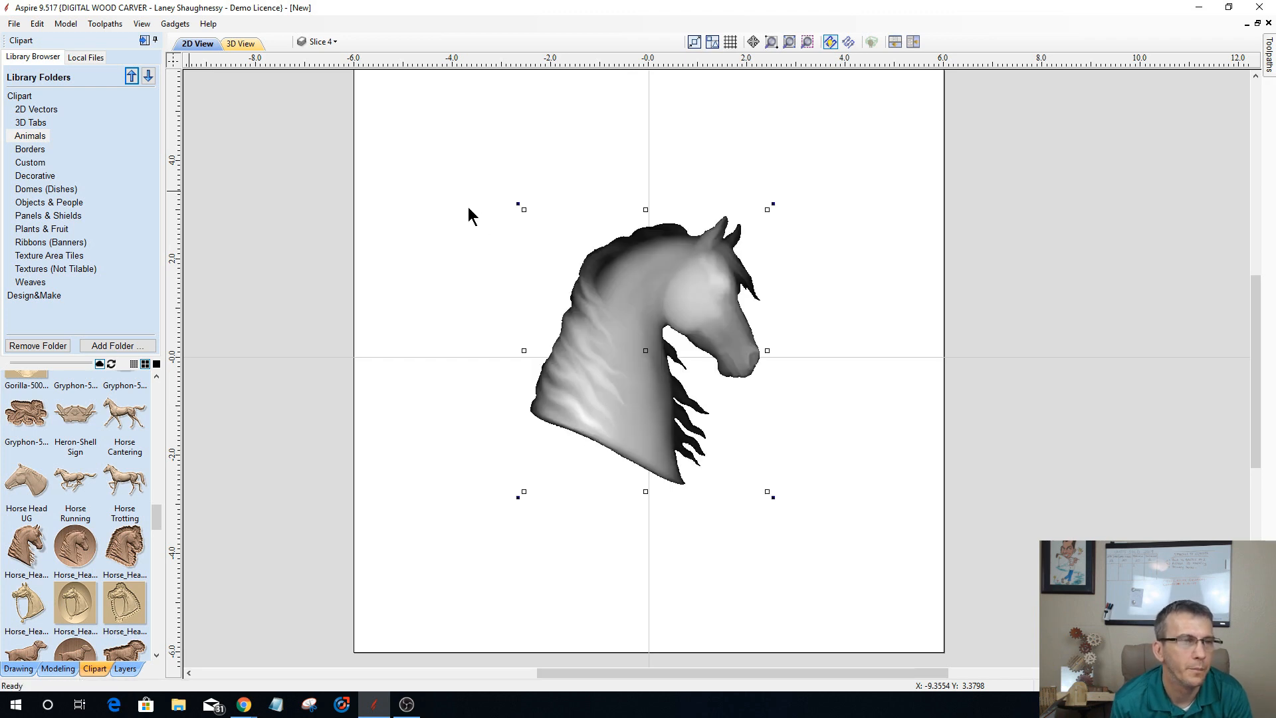
pyautogui.moveTo(519, 207); pyautogui.dragTo(443, 111)
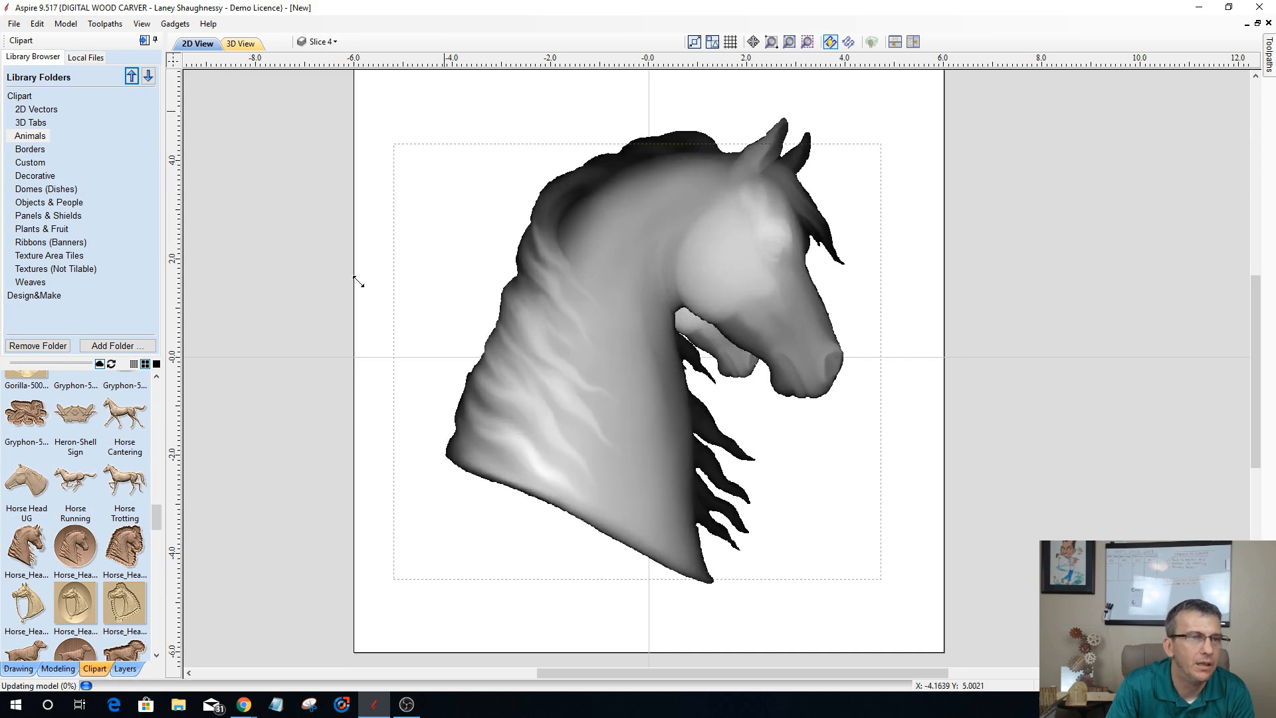
# Step: Mirror the horse head to the left without a copy or flipping about the job center, and move it back over the material
pyautogui.click(46, 667)
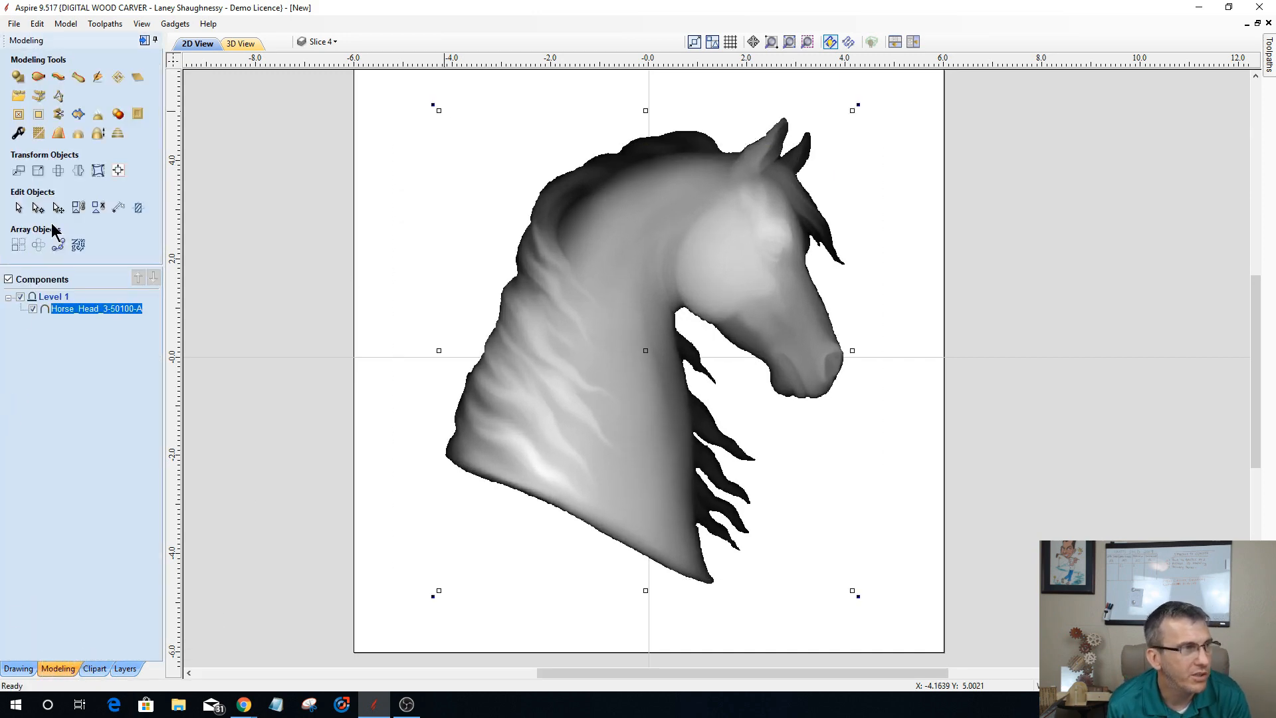
pyautogui.click(77, 171)
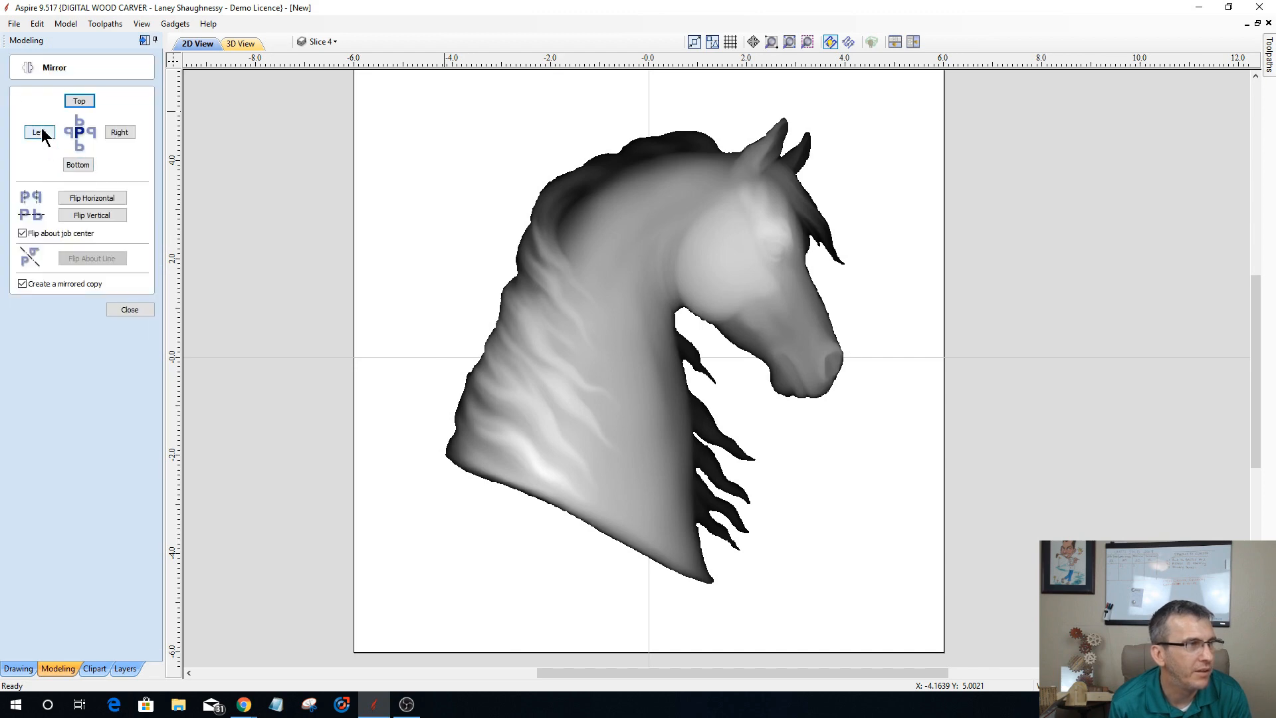
pyautogui.click(23, 284)
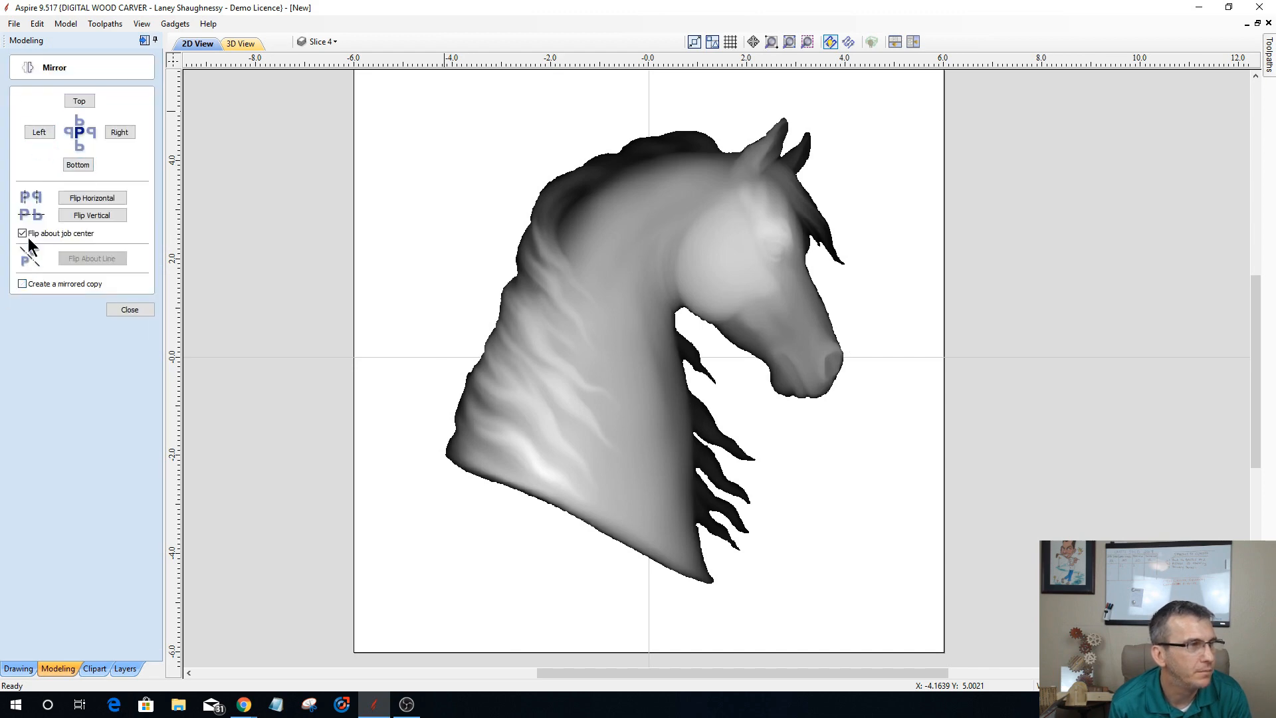
pyautogui.click(23, 234)
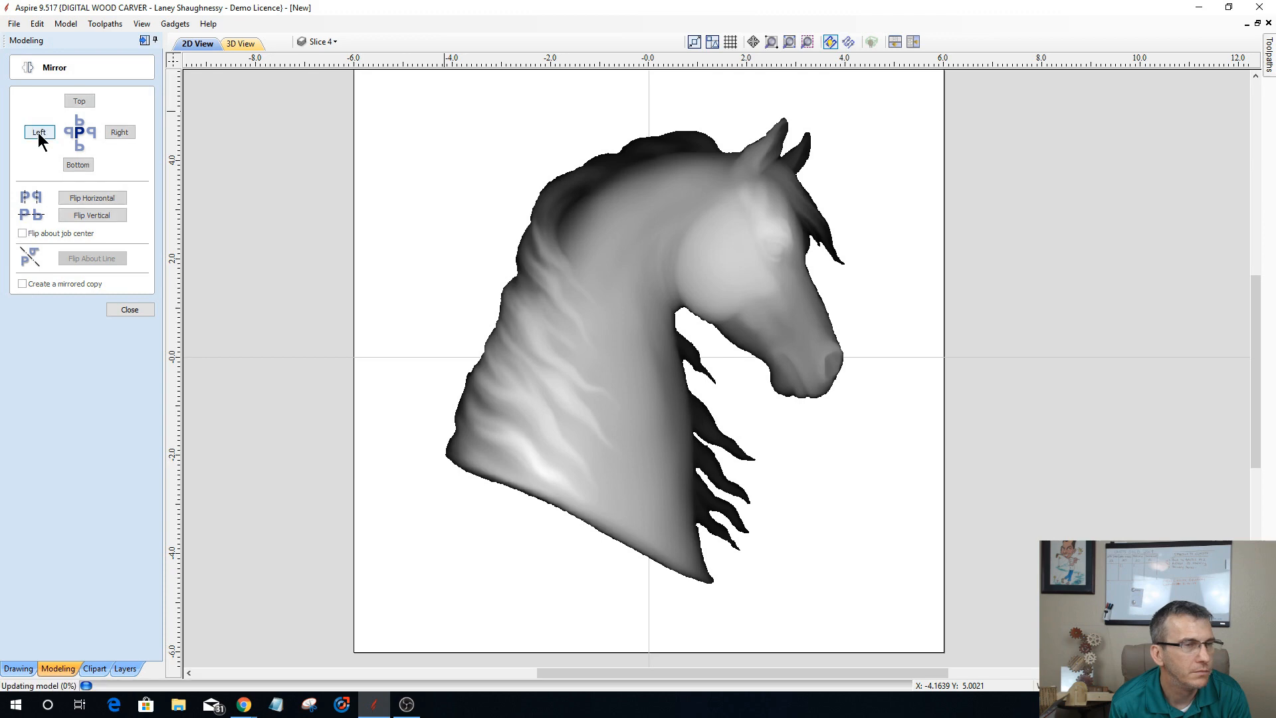
pyautogui.click(38, 132)
pyautogui.moveTo(362, 351); pyautogui.dragTo(609, 365)
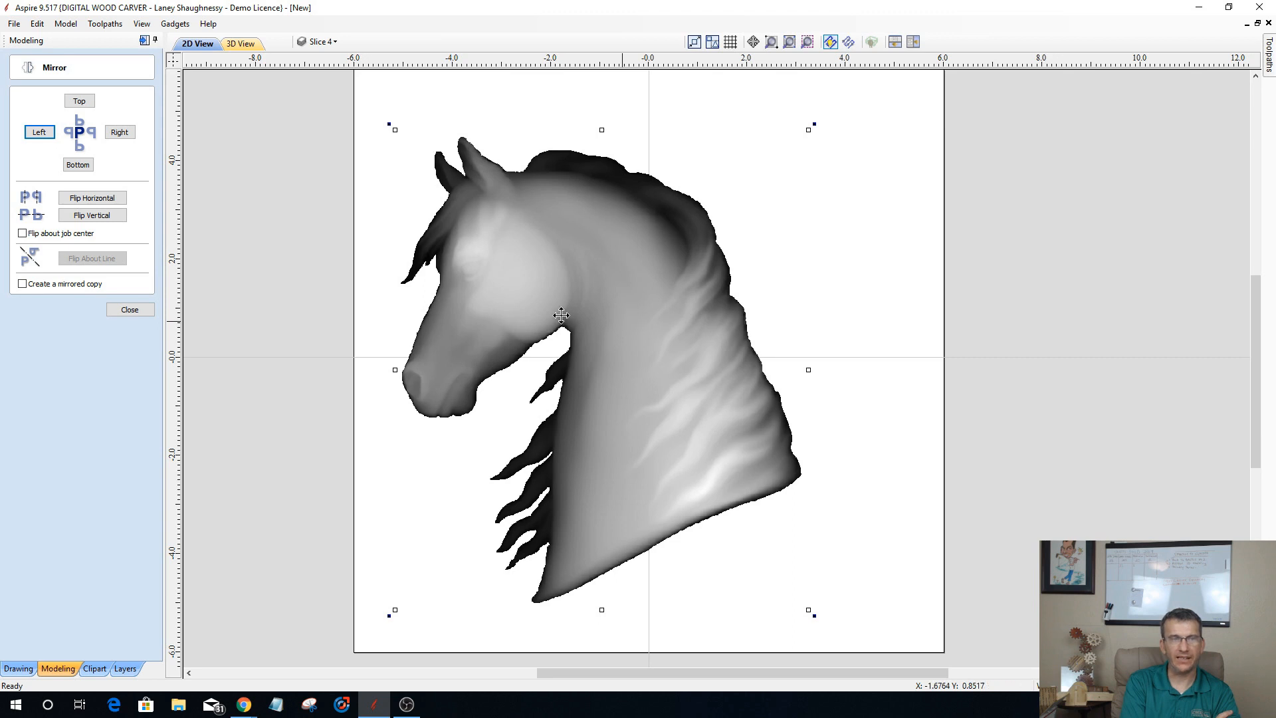
pyautogui.moveTo(623, 321); pyautogui.dragTo(515, 313)
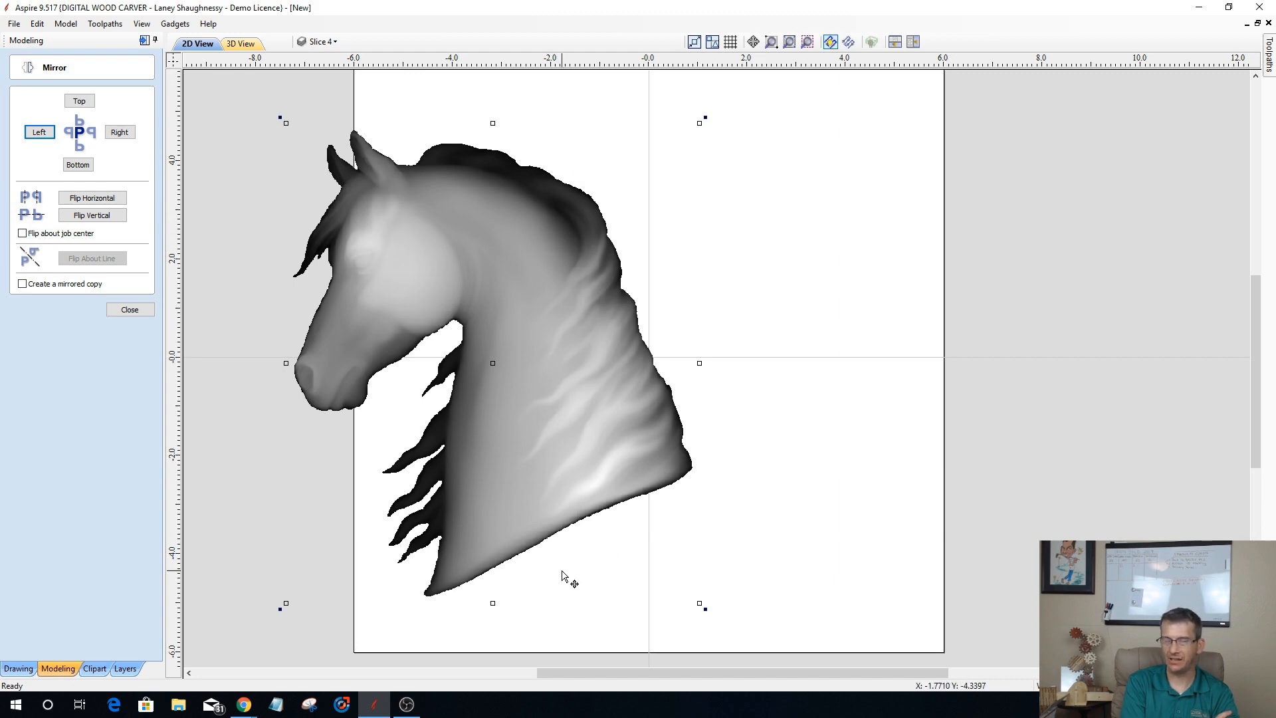
pyautogui.click(129, 309)
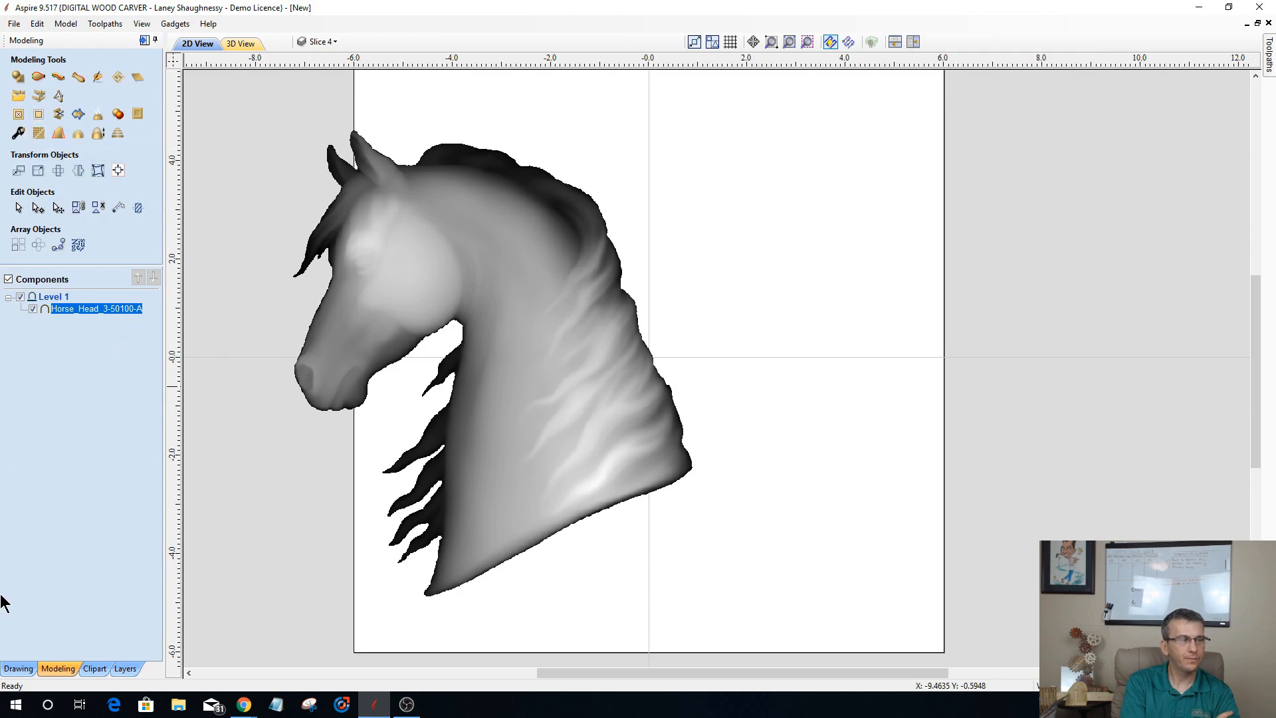
# Step: Move the horse head right and shrink it so it fits inside the left part of the material
pyautogui.click(9, 636)
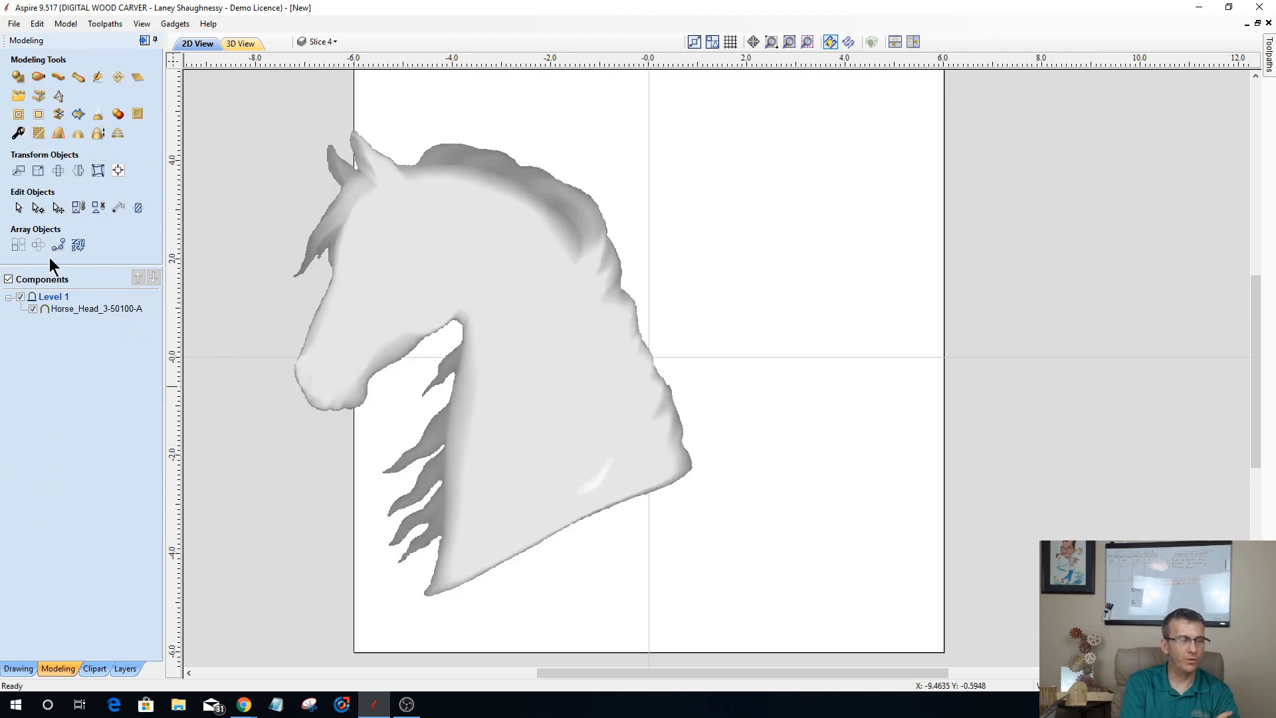
pyautogui.moveTo(471, 281); pyautogui.dragTo(534, 284)
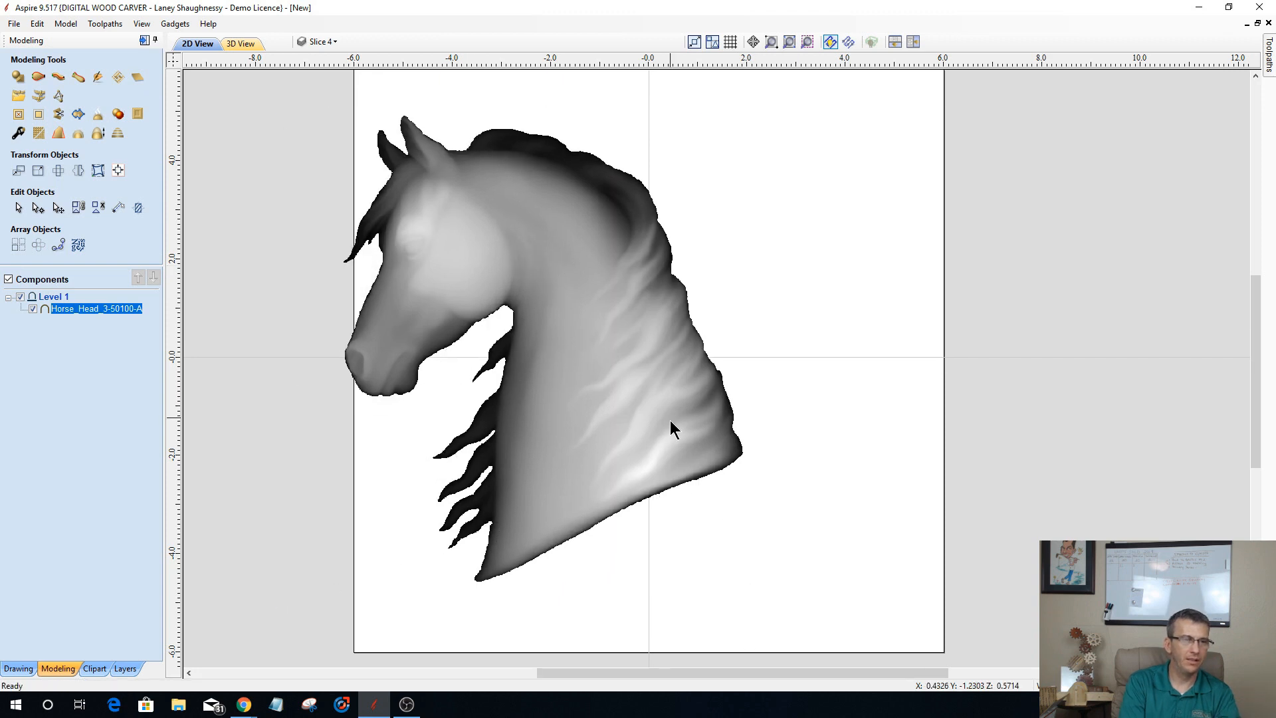
pyautogui.click(688, 459)
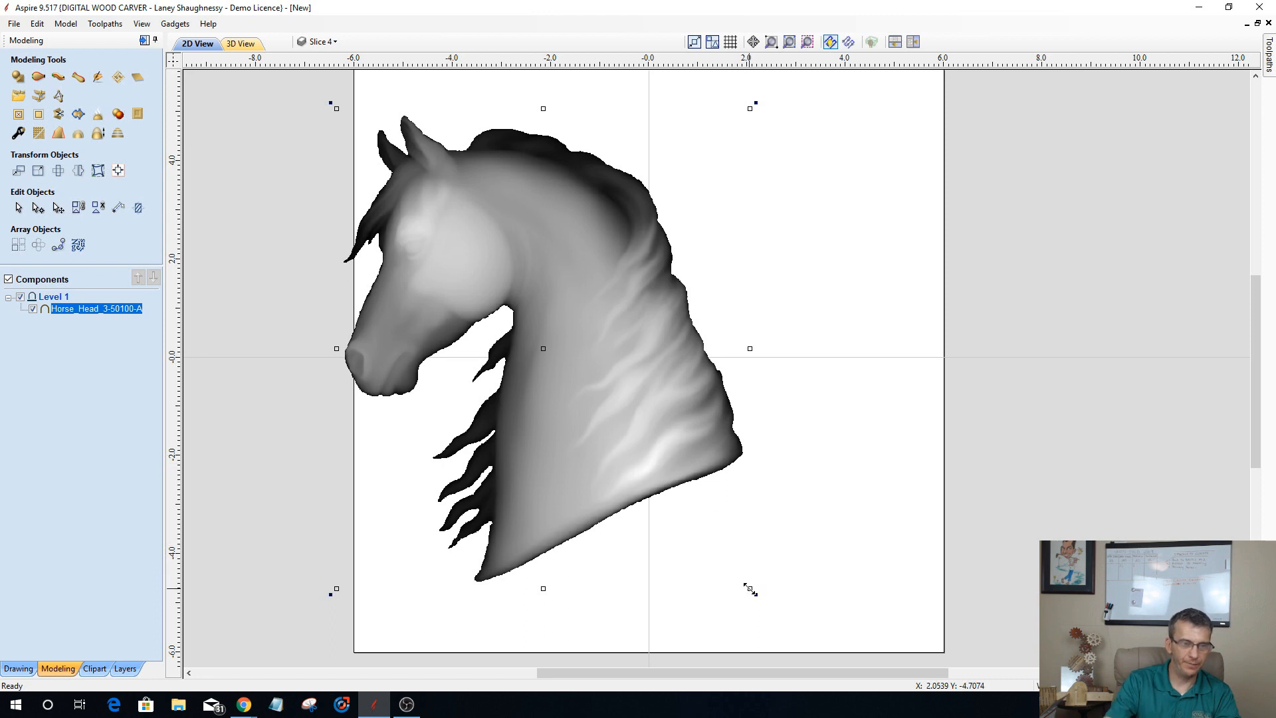
pyautogui.moveTo(750, 590); pyautogui.dragTo(712, 540)
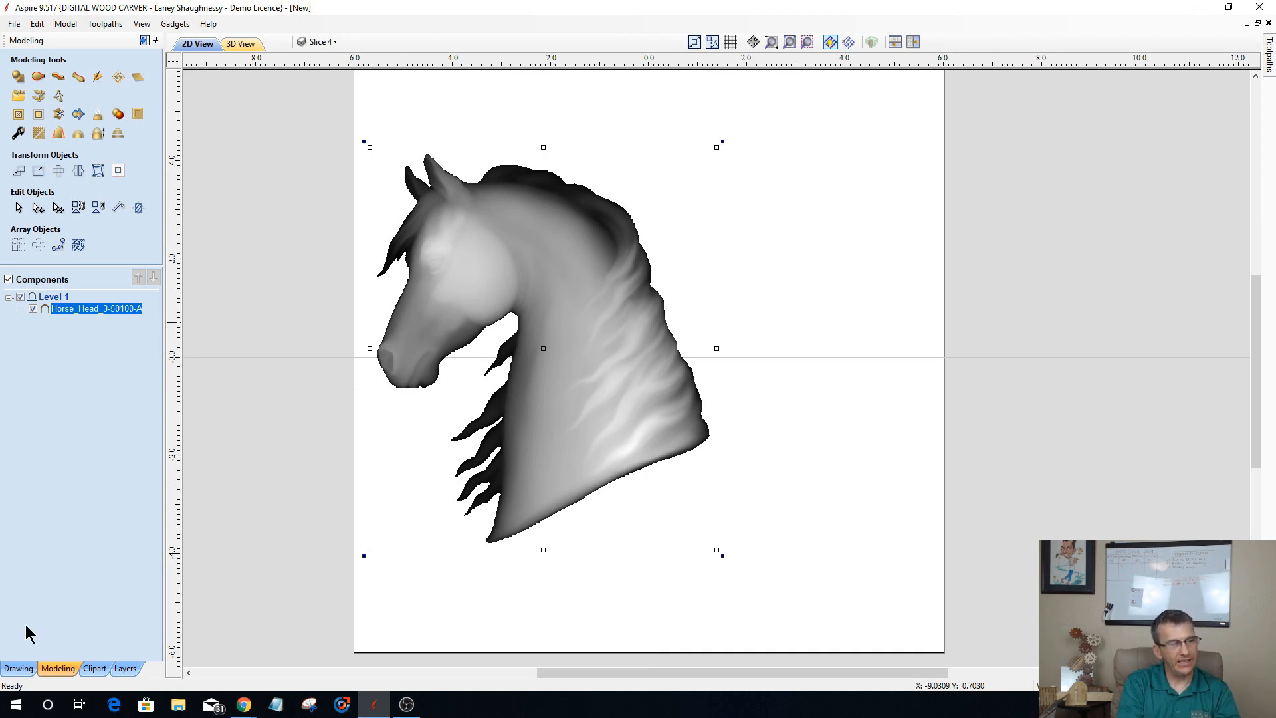
pyautogui.press('Escape')
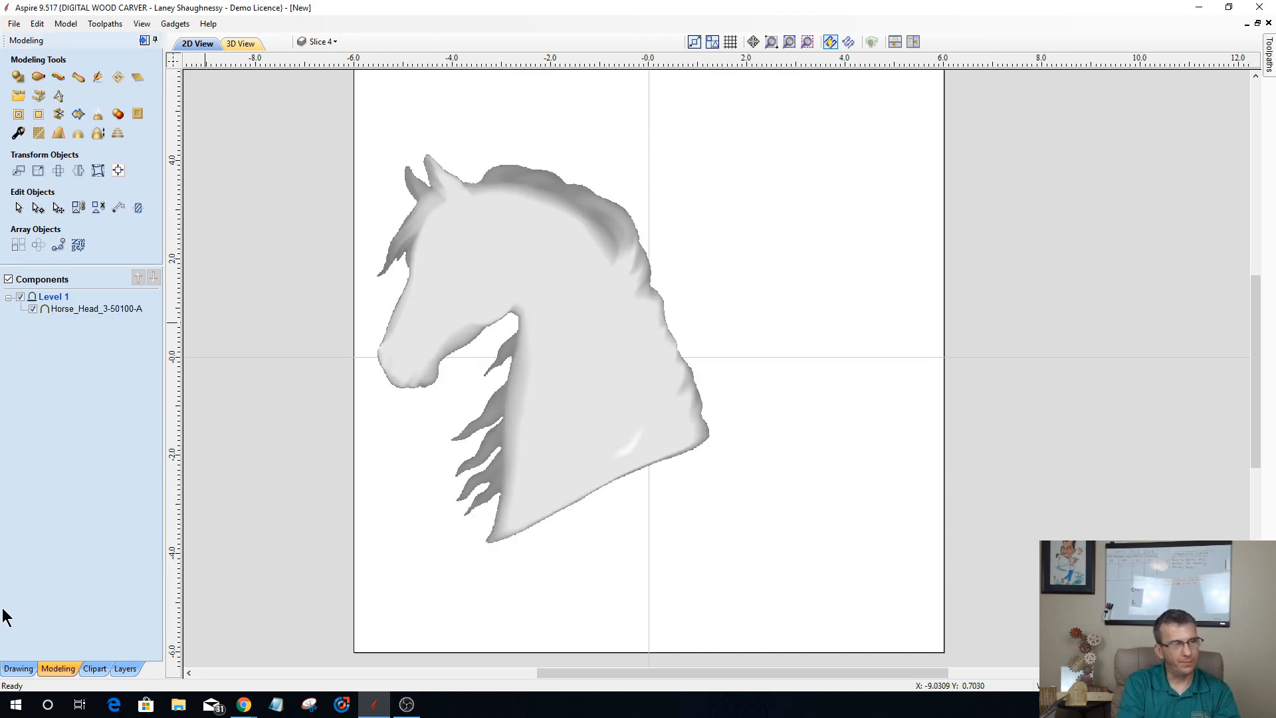
# Step: Draw a straight line about 6.4 inches long across the horse's neck, from its lower edge up to the top of the mane
pyautogui.click(16, 670)
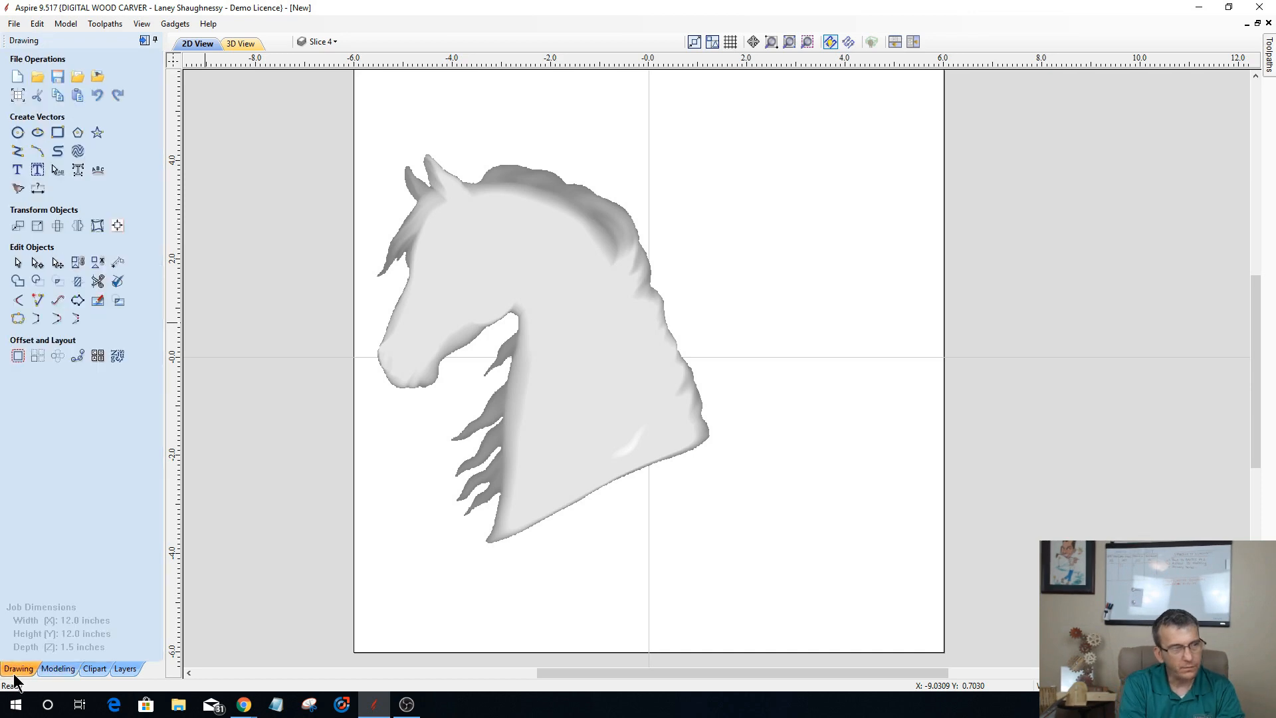
pyautogui.click(17, 150)
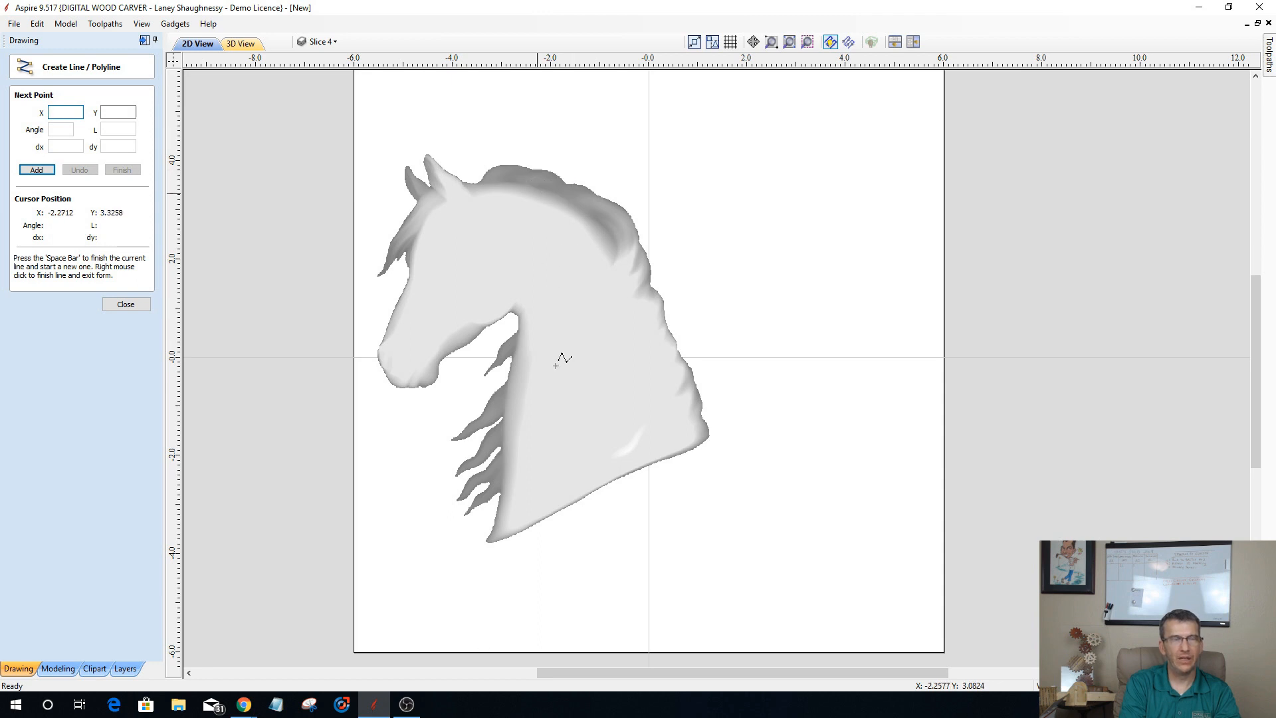
pyautogui.click(599, 488)
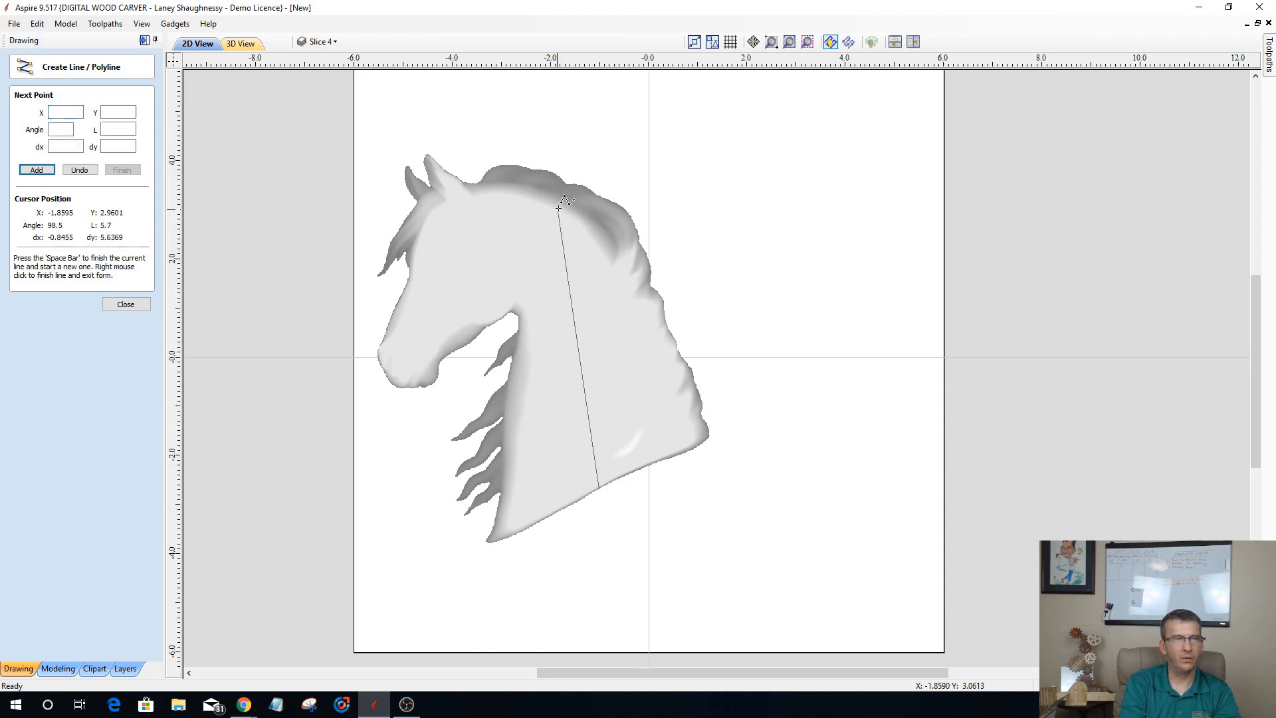
pyautogui.click(561, 174)
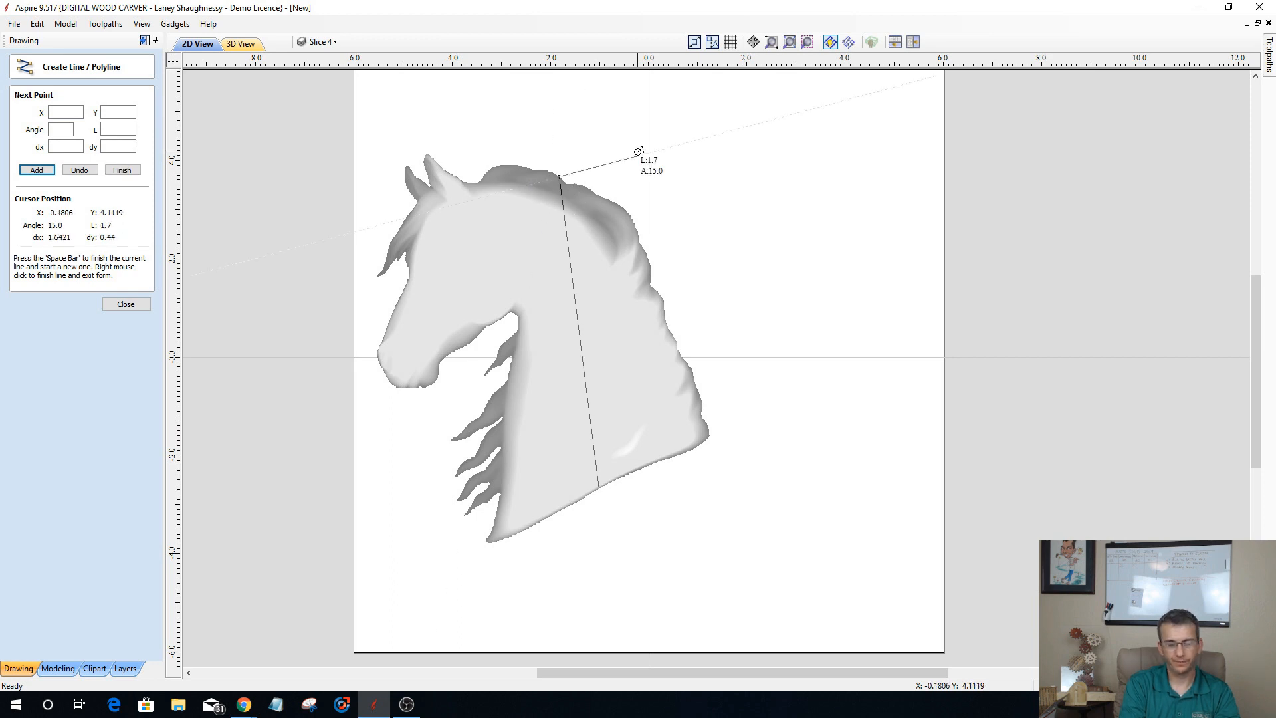
pyautogui.press('space')
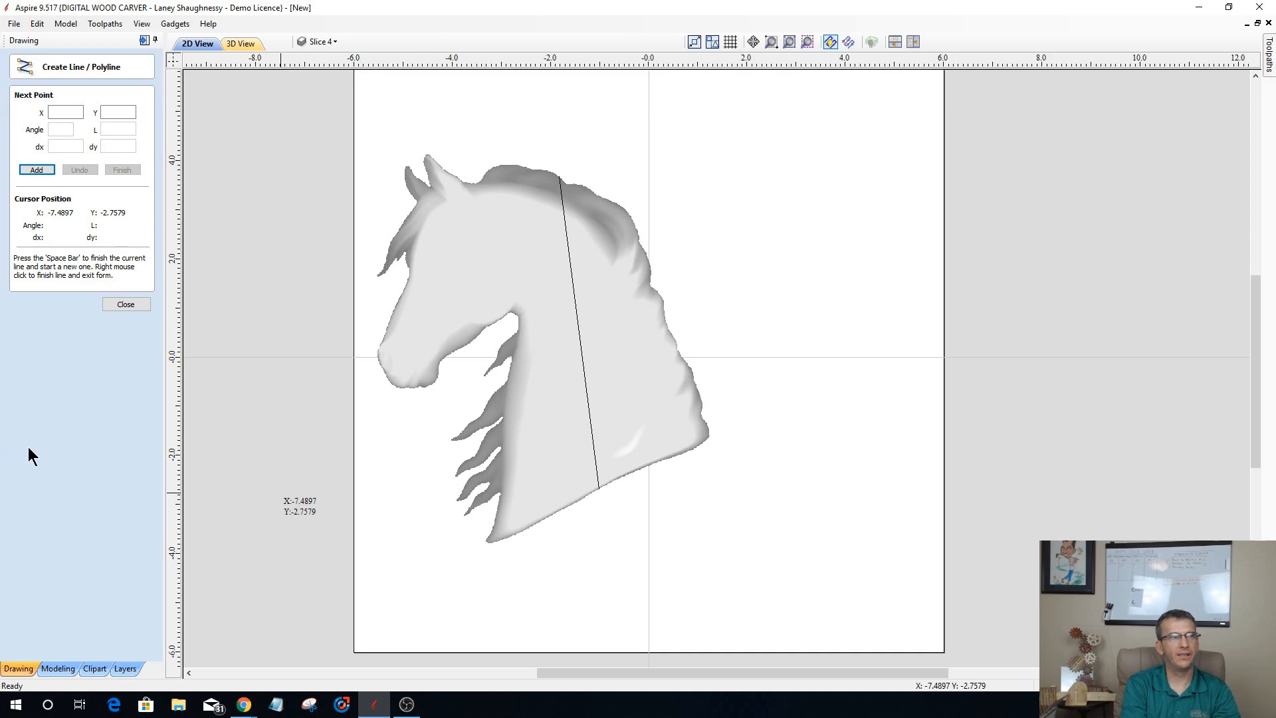
pyautogui.click(121, 305)
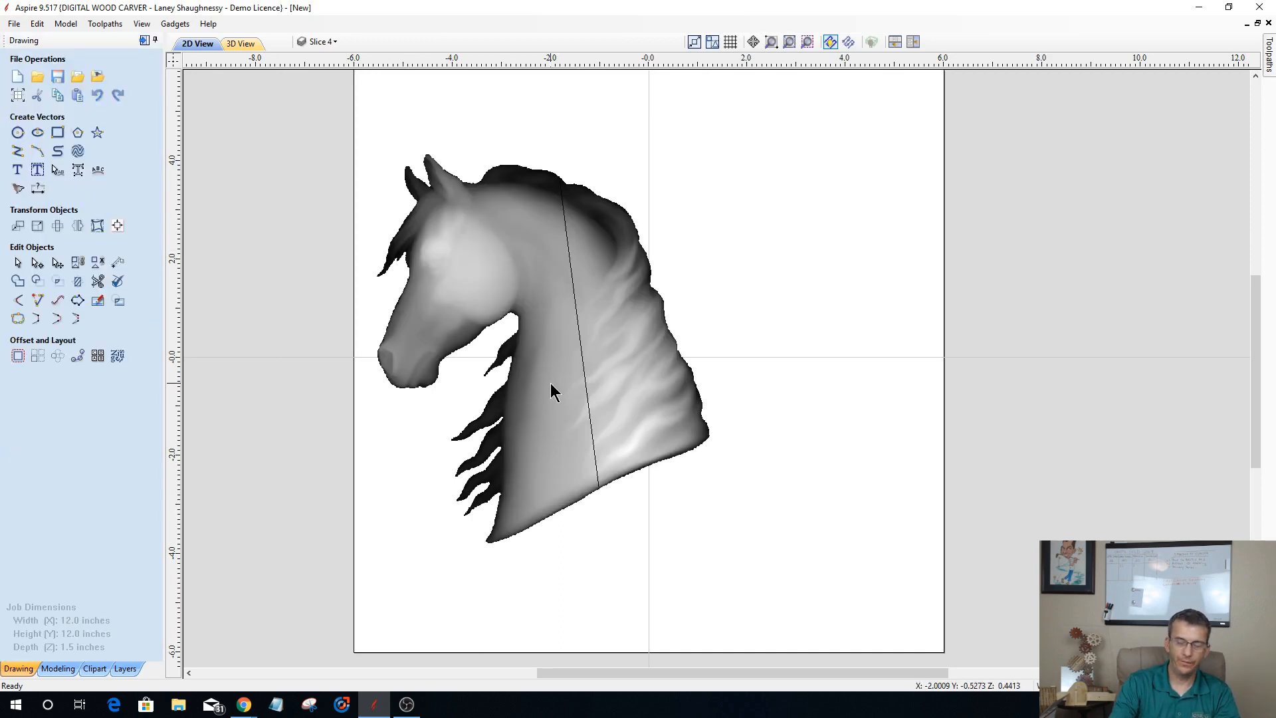
# Step: Split the horse head component along the line drawn across the neck
pyautogui.click(585, 383)
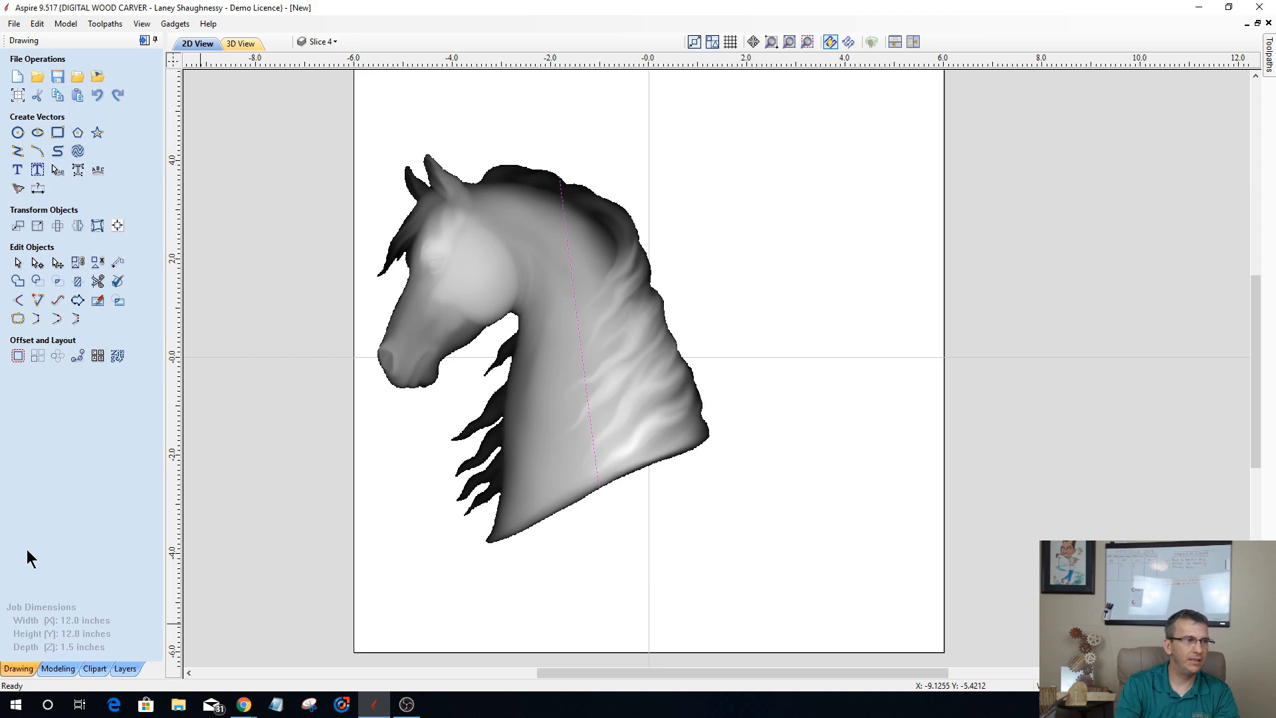
pyautogui.click(58, 669)
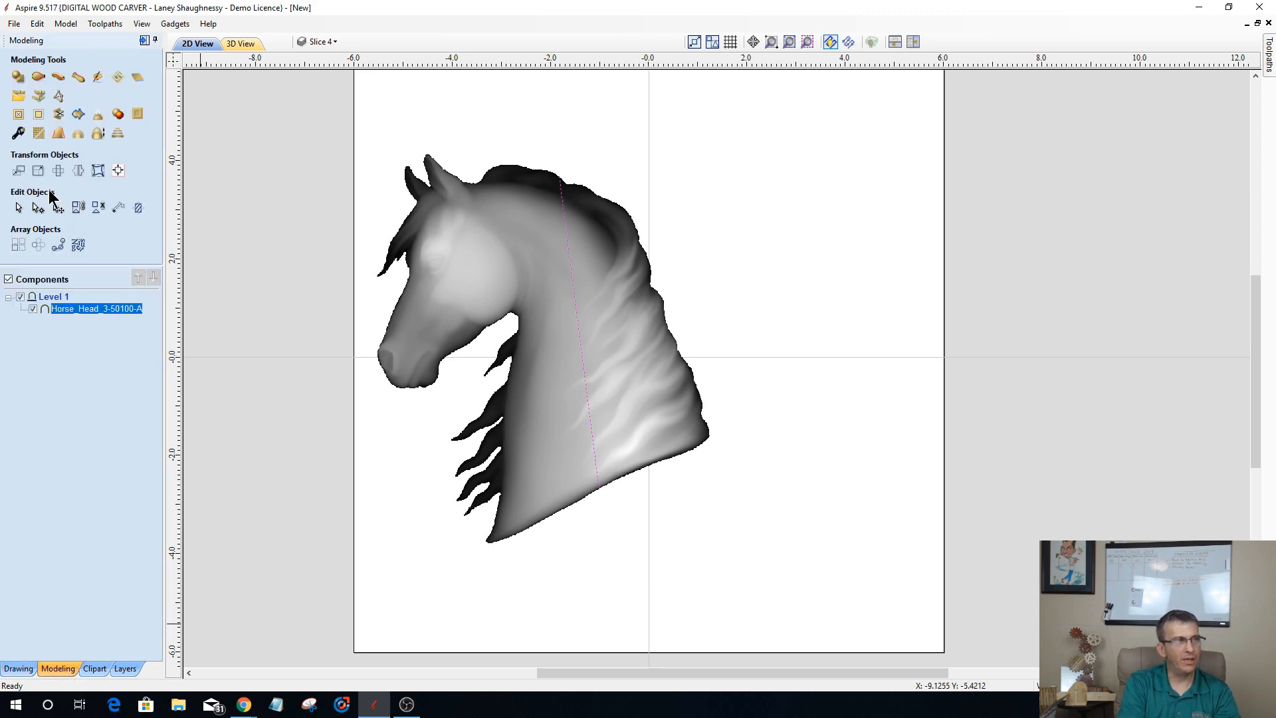
pyautogui.click(59, 118)
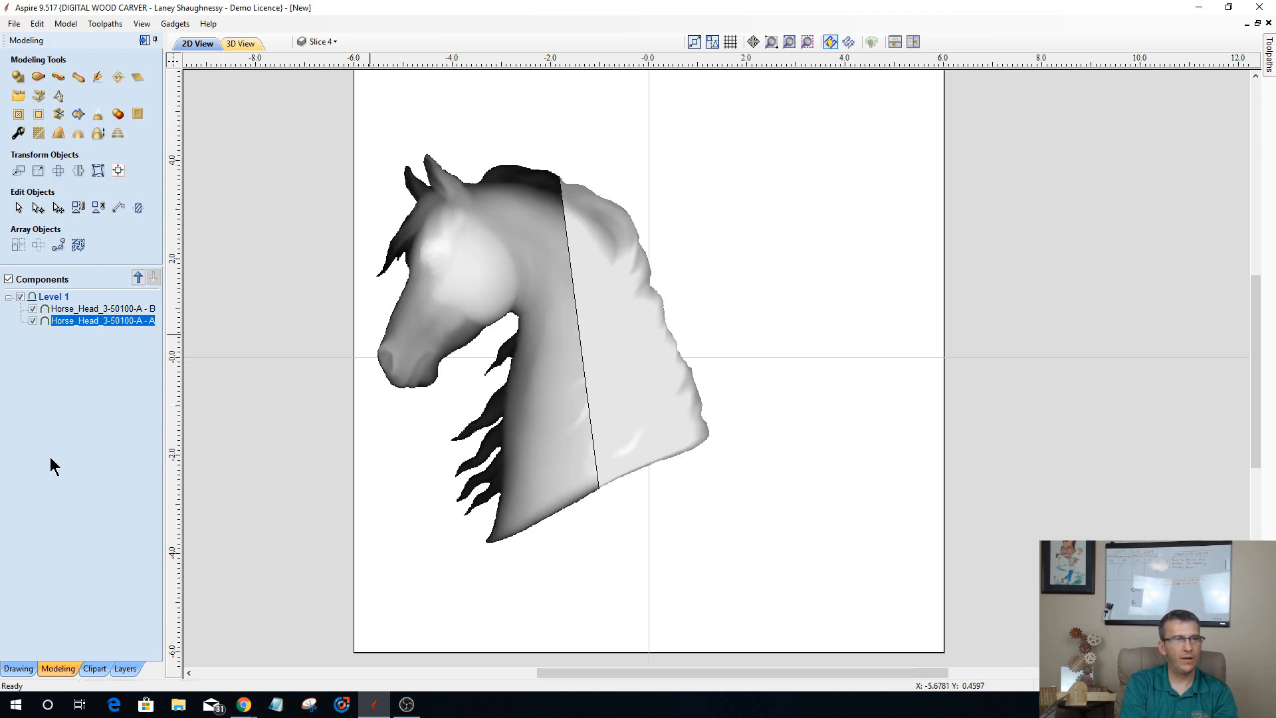
# Step: Hide the rear mane piece of the split horse head, leaving only the face and front neck piece shown
pyautogui.press('Delete')
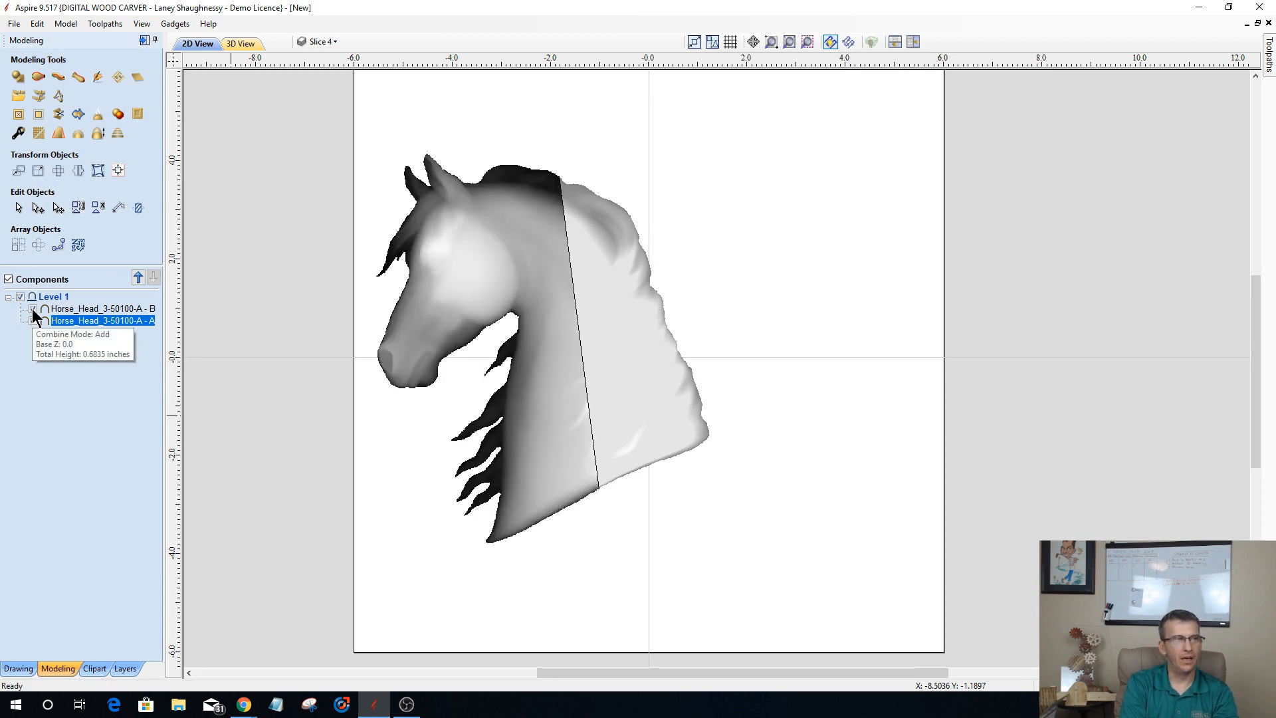
pyautogui.click(32, 308)
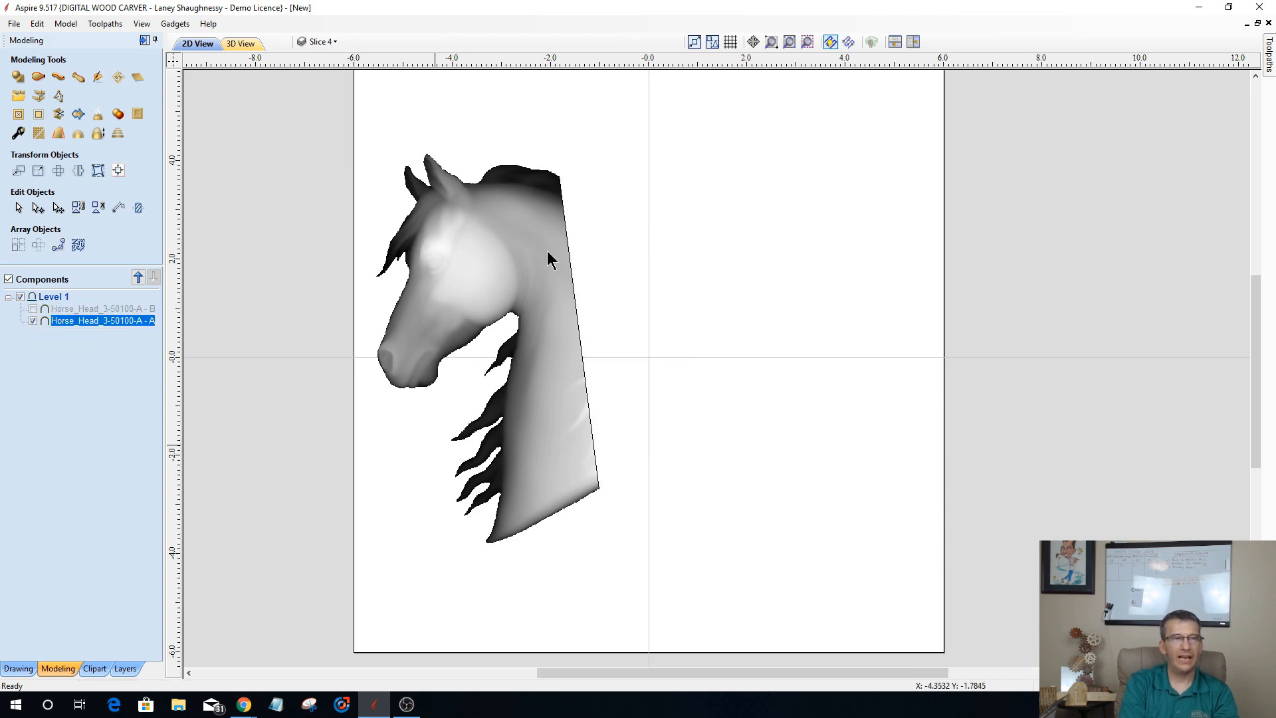
pyautogui.click(476, 570)
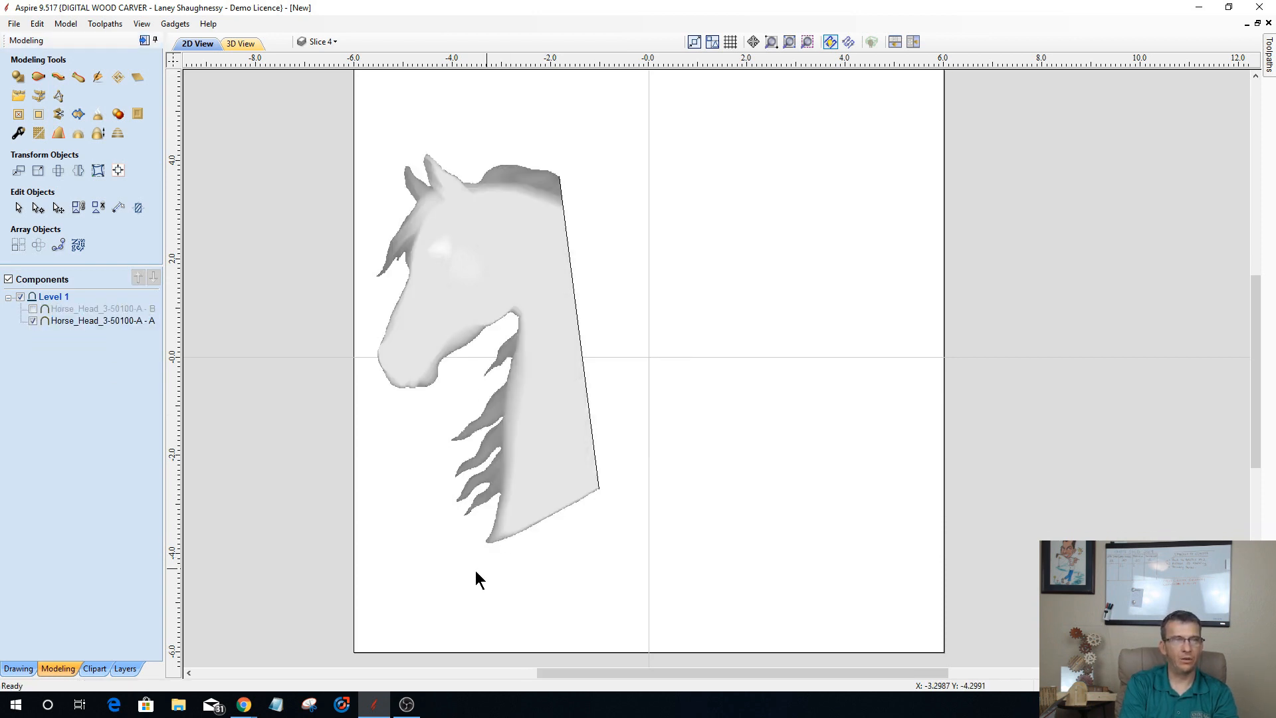
# Step: Rotate the remaining horse head piece clockwise until its cut neck edge is vertical, and delete the split line
pyautogui.click(556, 419)
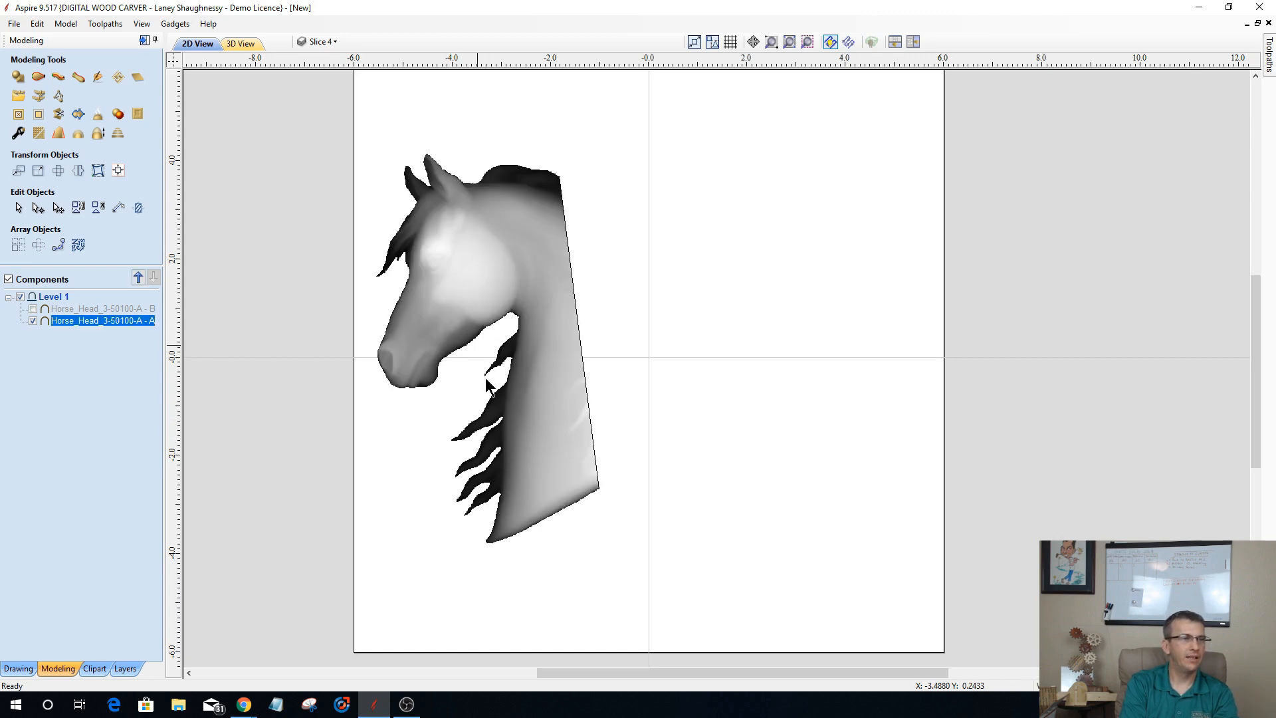
pyautogui.click(460, 221)
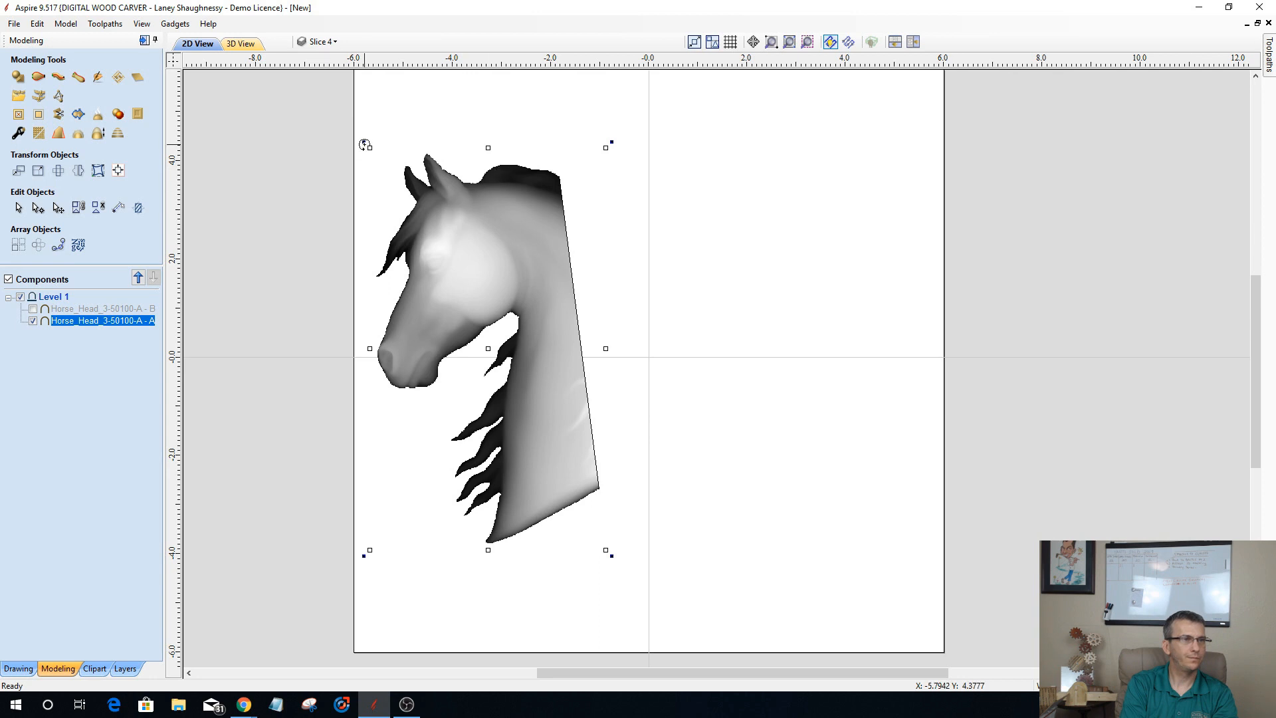
pyautogui.moveTo(365, 141); pyautogui.dragTo(388, 126)
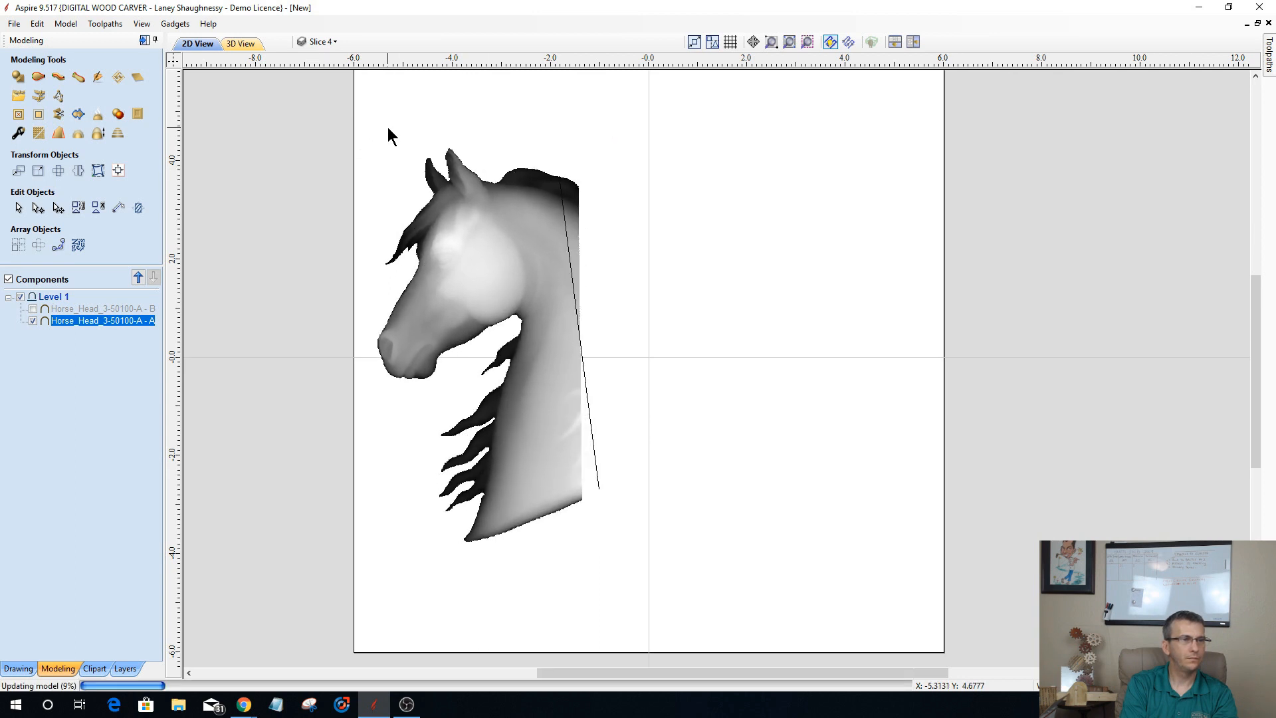
pyautogui.click(597, 457)
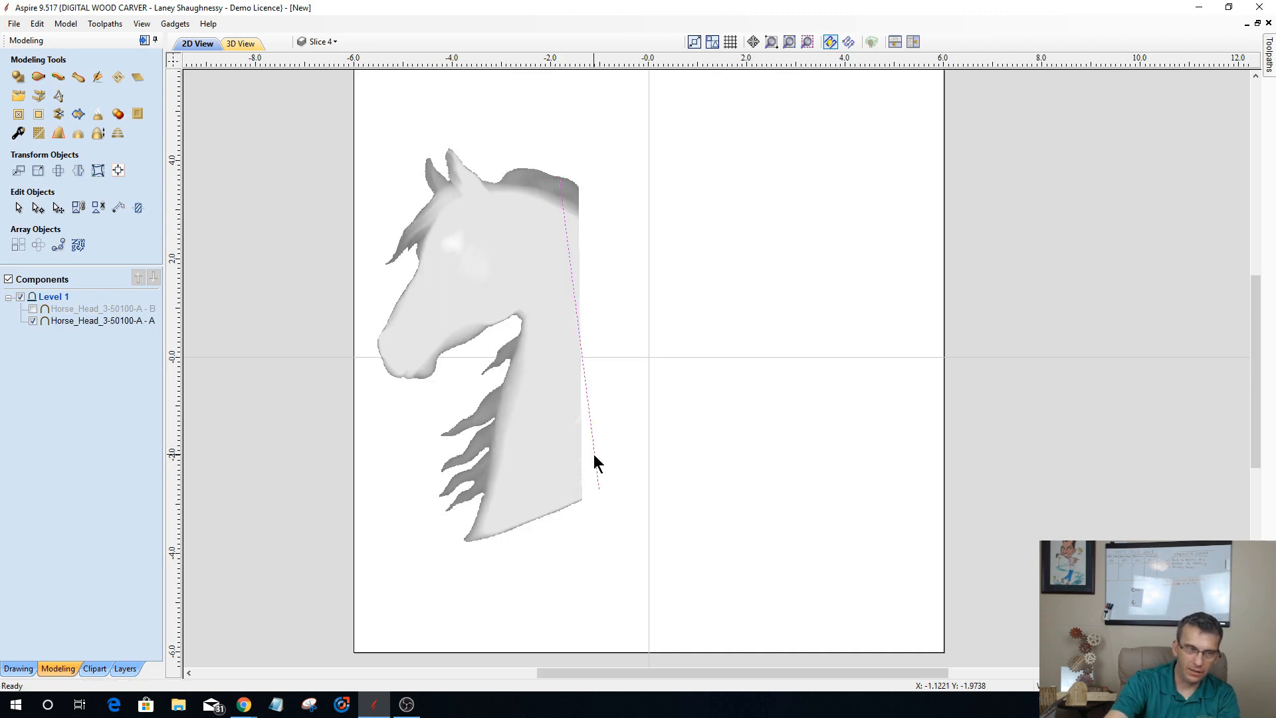
# Step: Create a mirrored copy of the horse head component on its right side
pyautogui.click(556, 456)
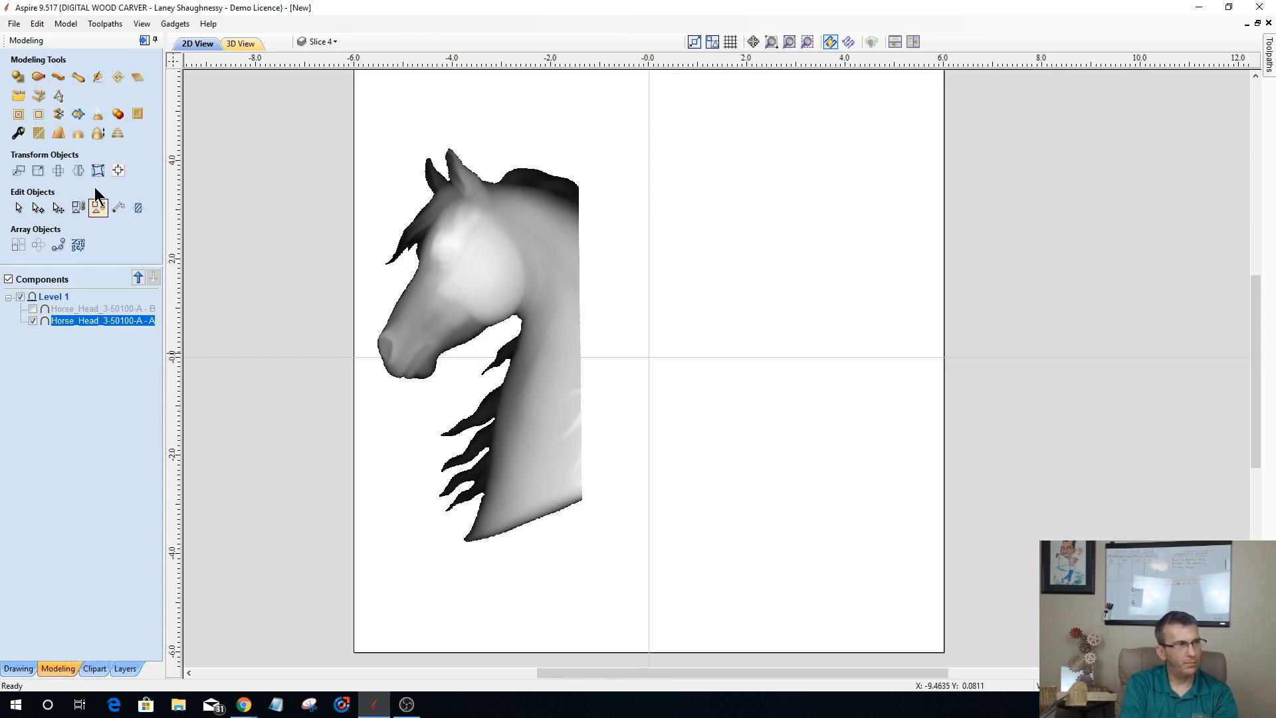
pyautogui.click(77, 171)
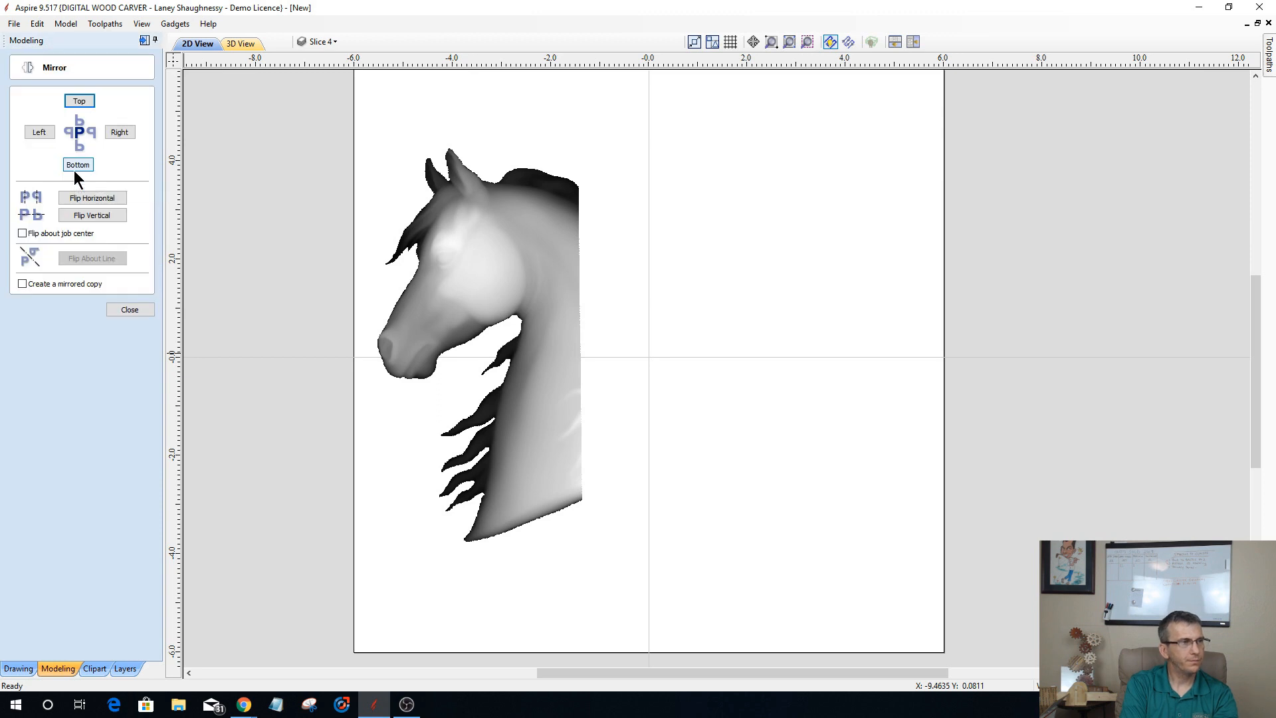
pyautogui.click(22, 284)
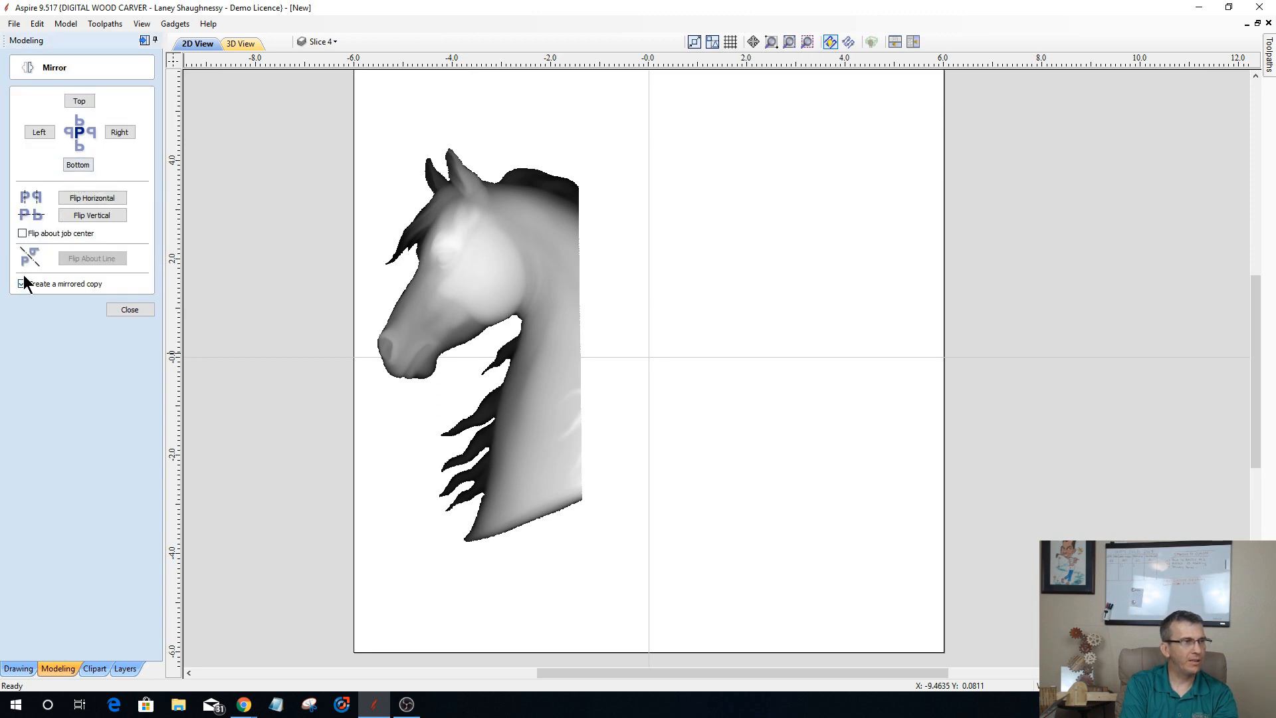
pyautogui.click(115, 133)
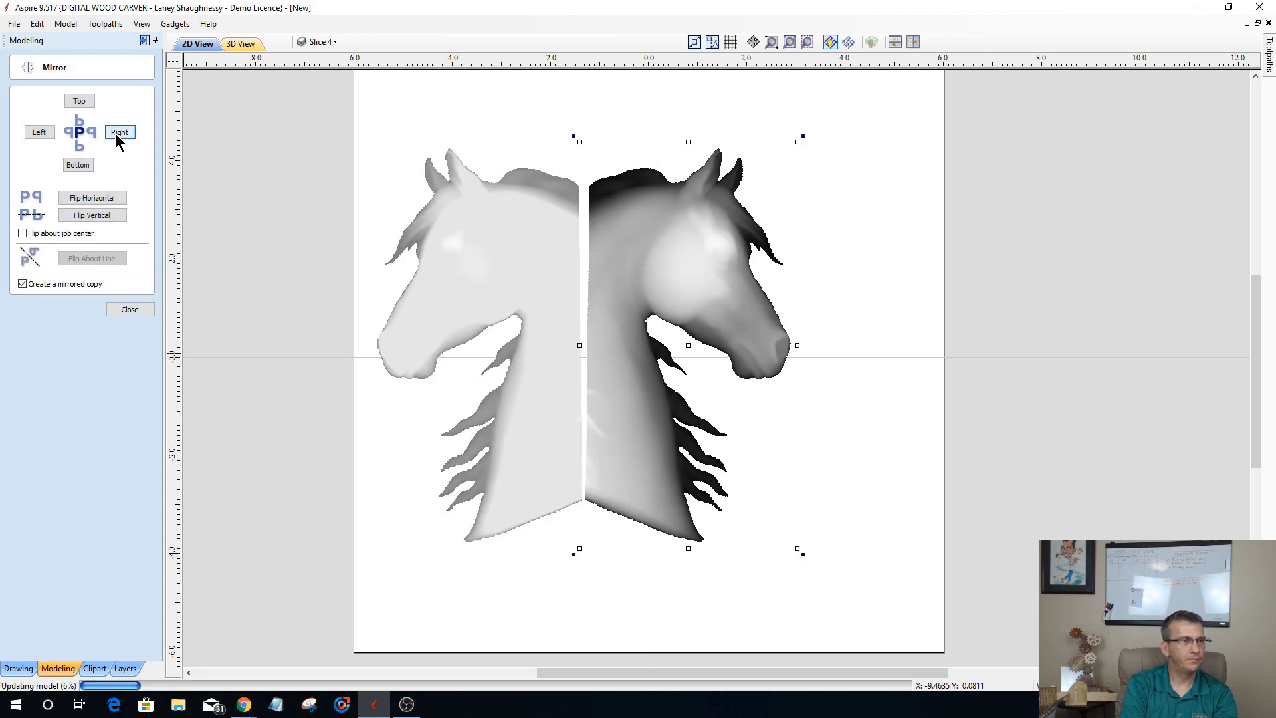
pyautogui.click(127, 310)
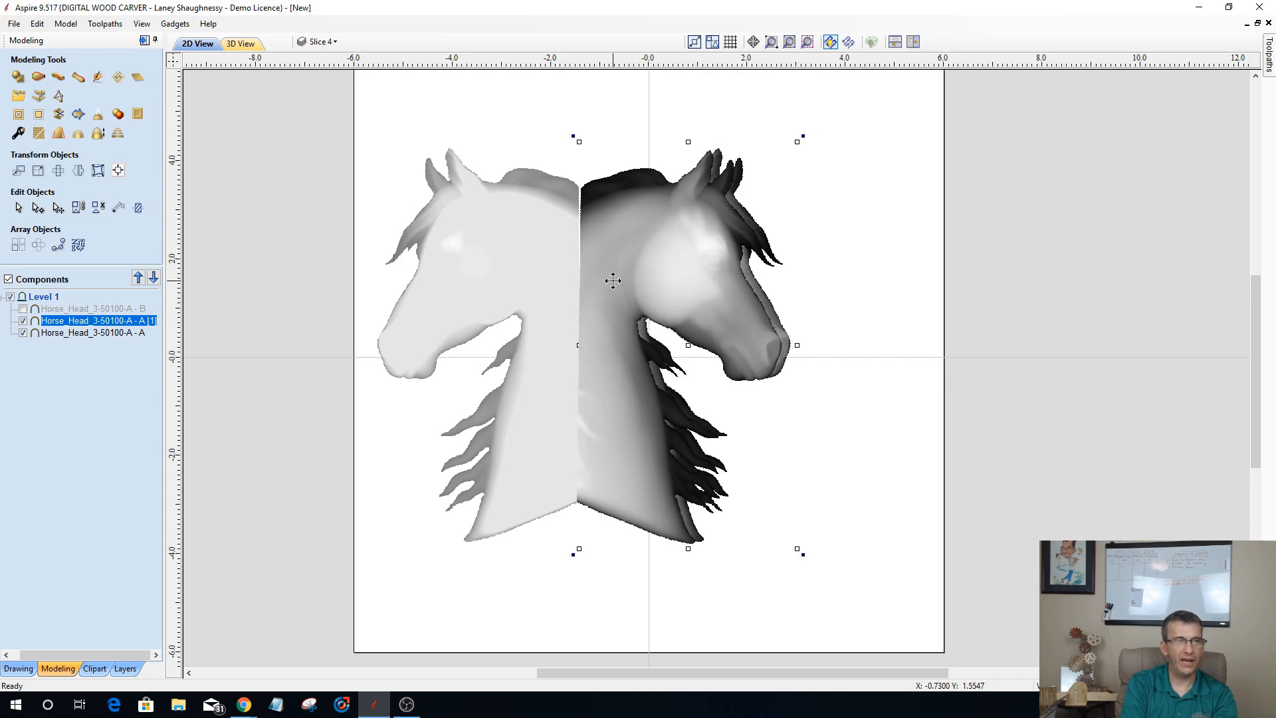
# Step: Move the mirrored horse head about 1.5 inches right and rotate it slightly counterclockwise
pyautogui.moveTo(612, 281); pyautogui.dragTo(526, 373)
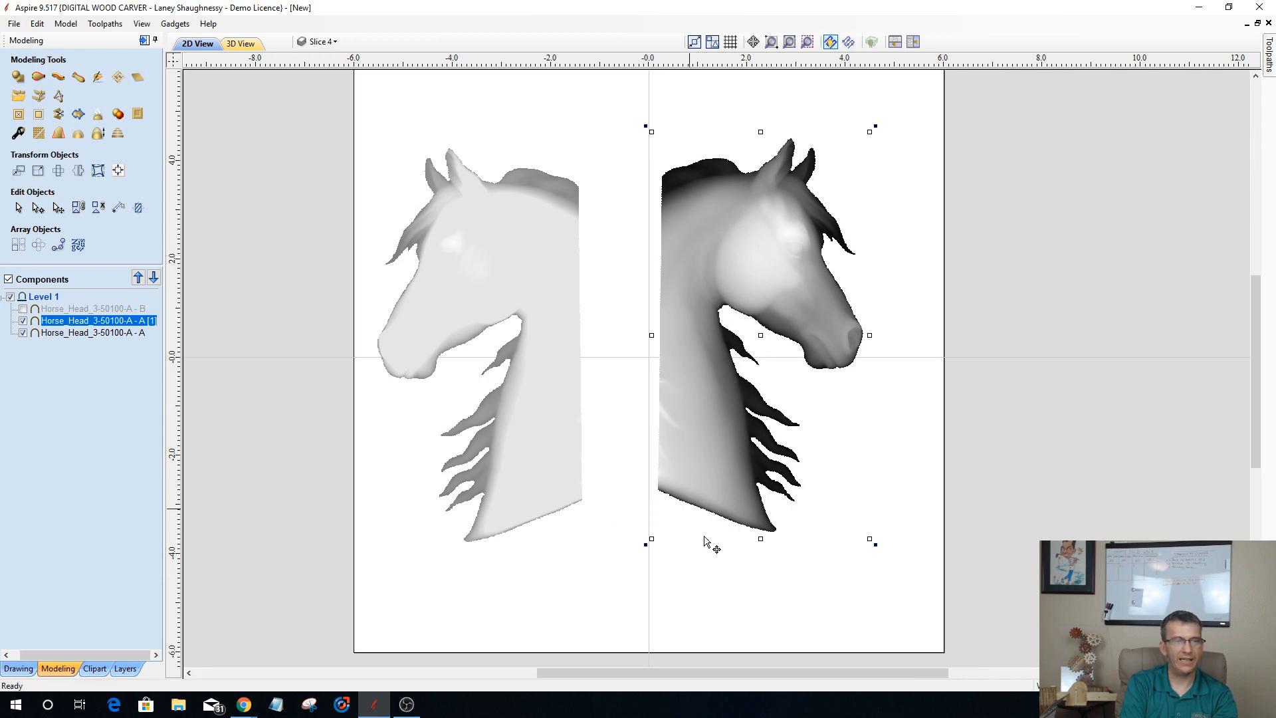
pyautogui.moveTo(649, 544); pyautogui.dragTo(653, 543)
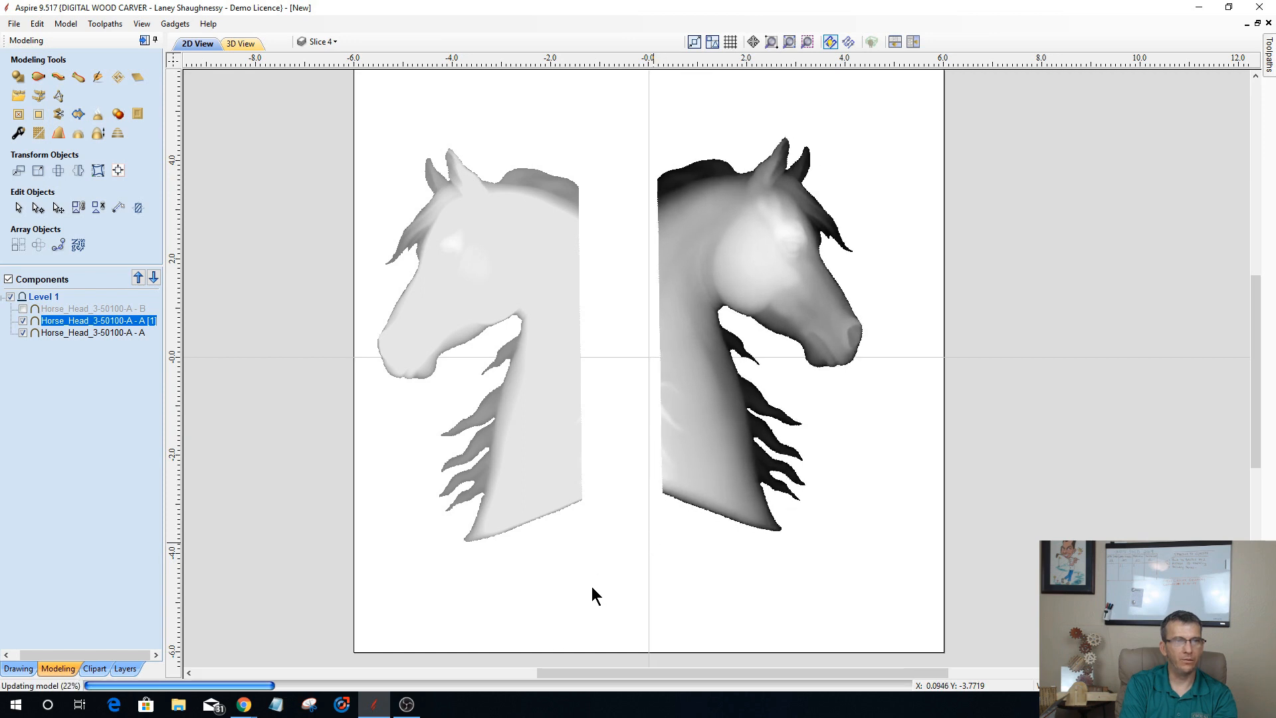
# Step: Move the left-facing horse head right until its cut neck edge meets that of the mirrored copy
pyautogui.click(547, 495)
pyautogui.click(566, 232)
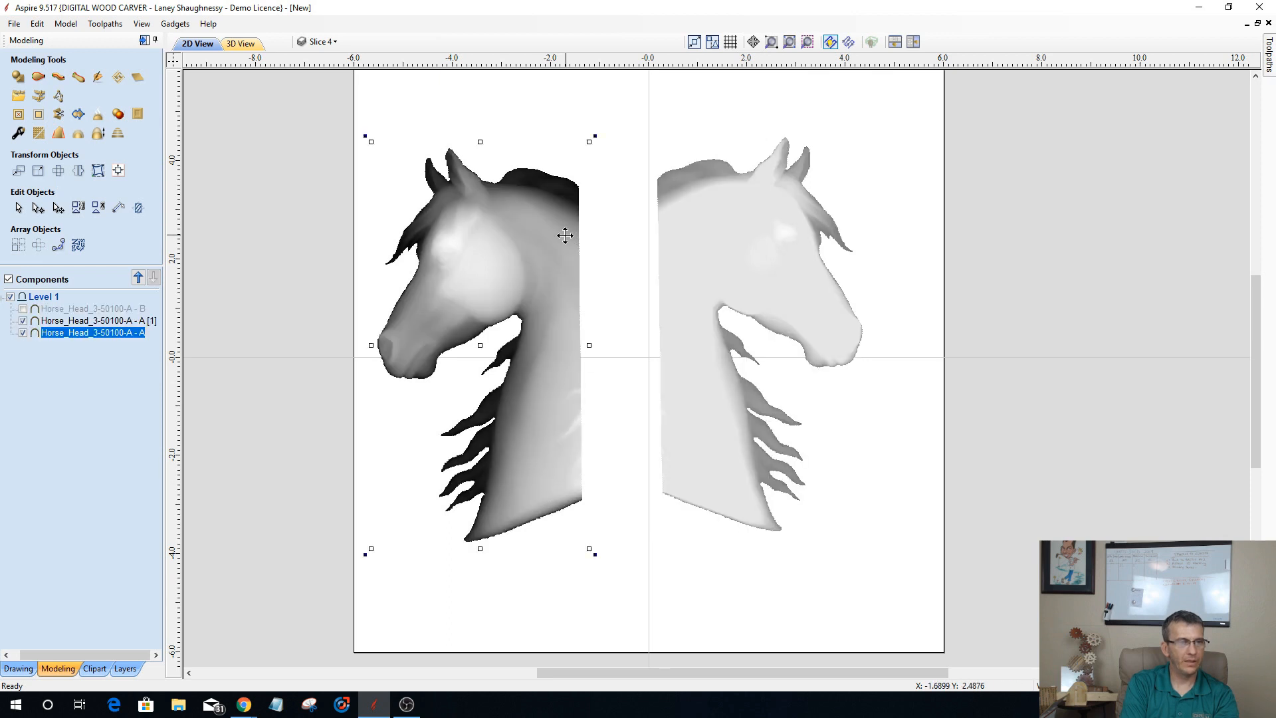
pyautogui.moveTo(643, 278); pyautogui.dragTo(657, 462)
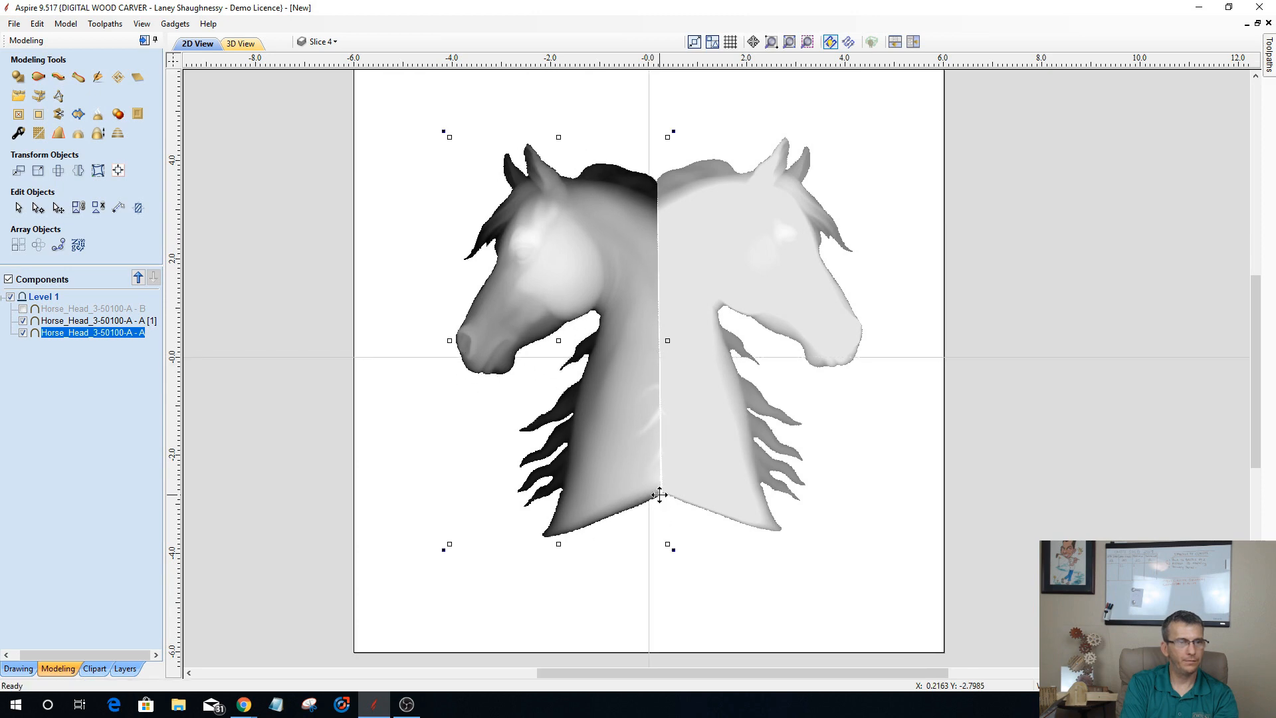
pyautogui.moveTo(659, 494); pyautogui.dragTo(661, 489)
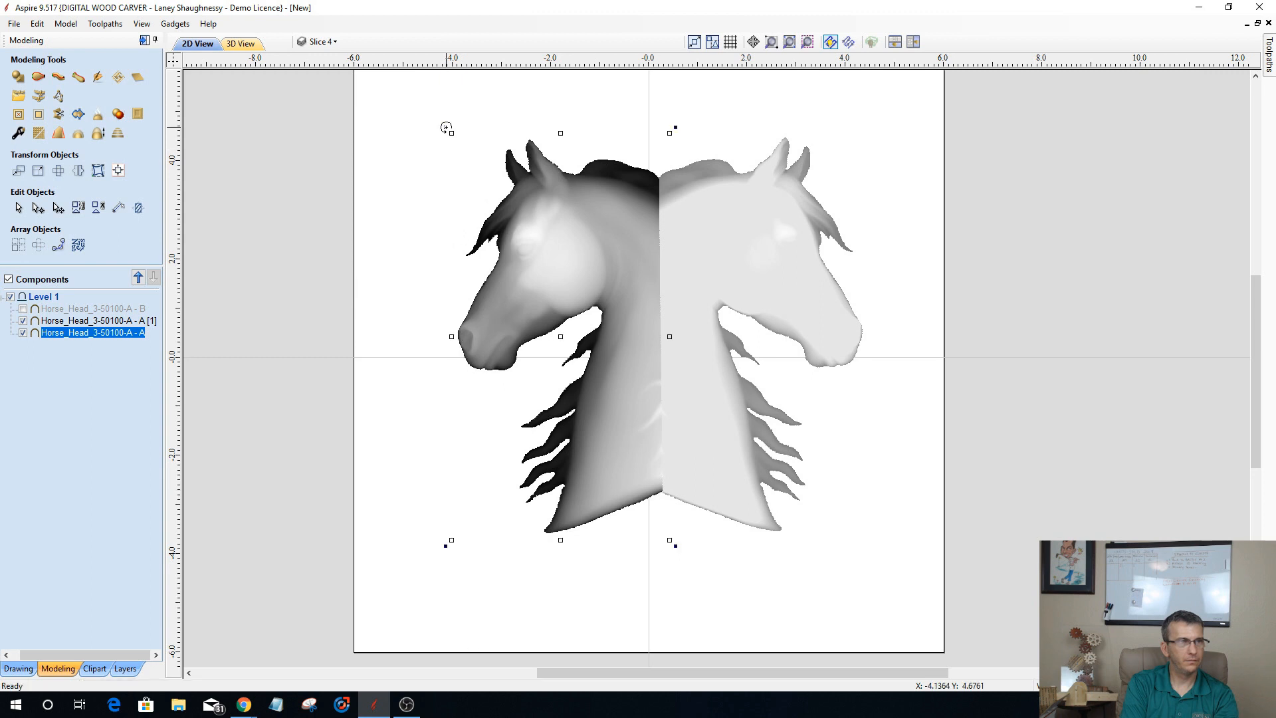
# Step: Fine-tune the left-facing horse head's rotation to match its cut edge to the mirrored copy
pyautogui.moveTo(443, 129); pyautogui.dragTo(441, 129)
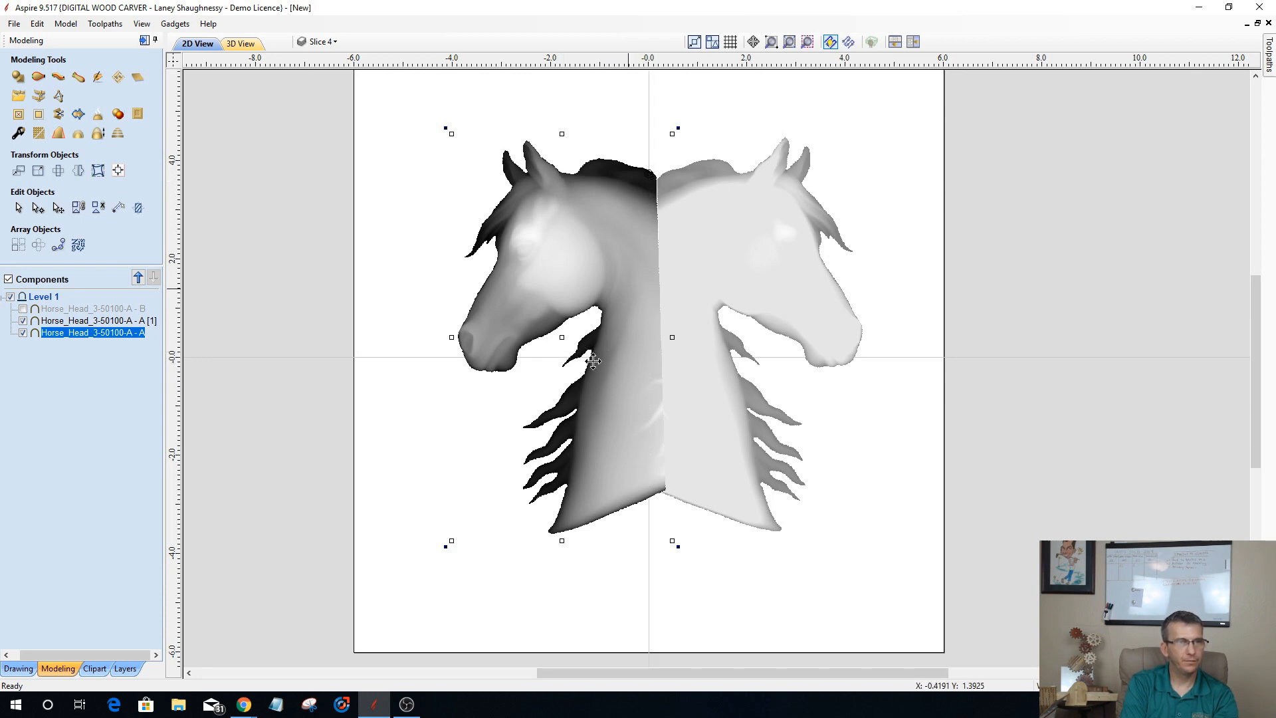
pyautogui.moveTo(442, 546); pyautogui.dragTo(436, 545)
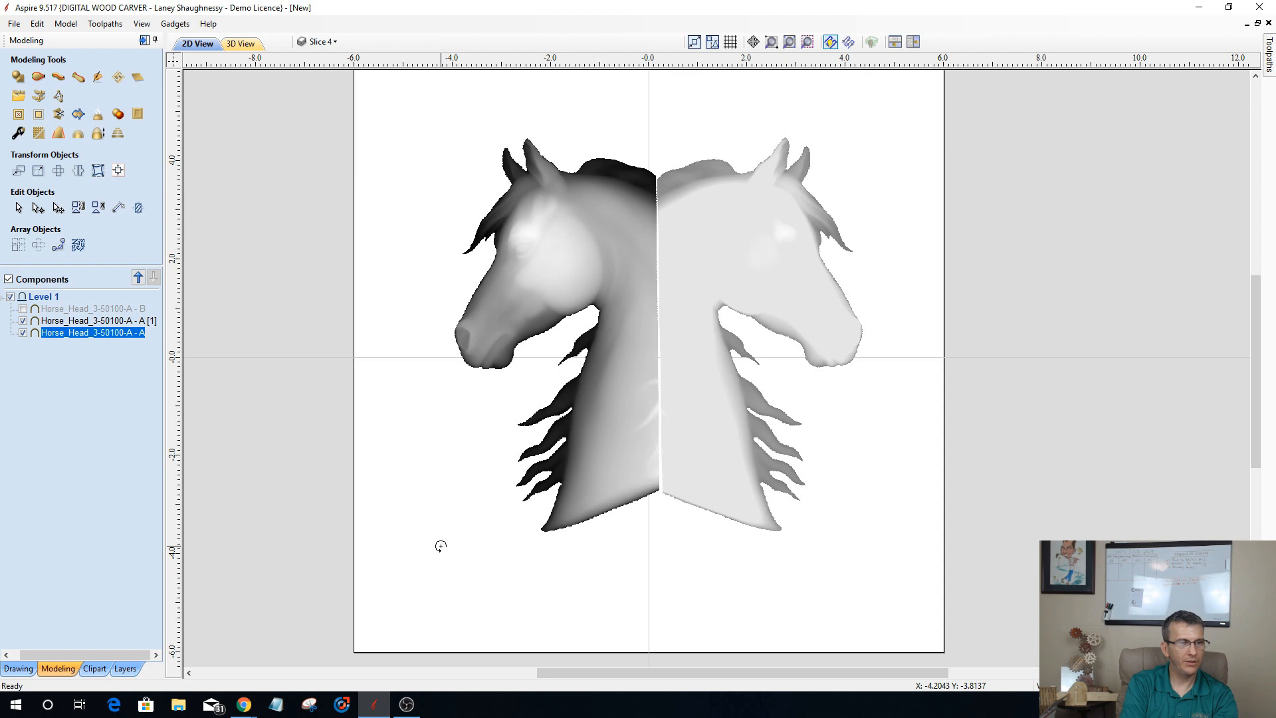
pyautogui.moveTo(443, 545); pyautogui.dragTo(443, 545)
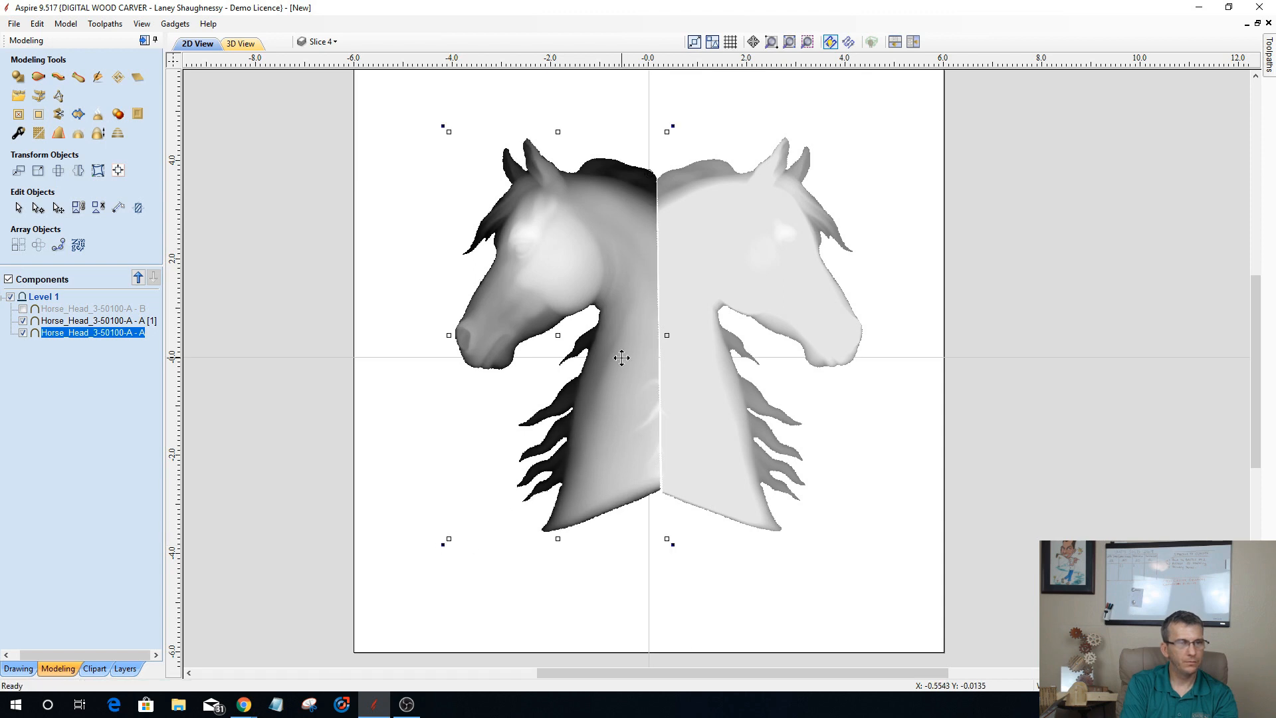
# Step: Move the left-facing horse head away from the mirrored copy, back to the left half of the material
pyautogui.moveTo(617, 361); pyautogui.dragTo(616, 350)
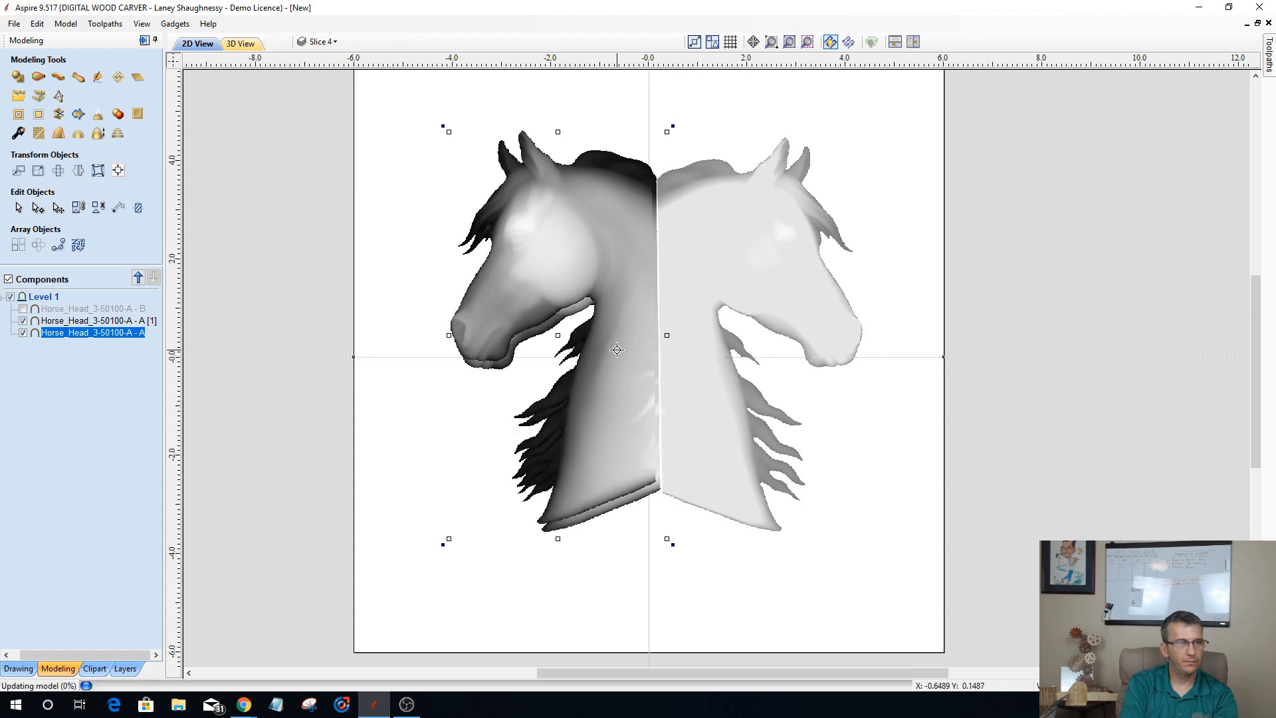
pyautogui.press('Left')
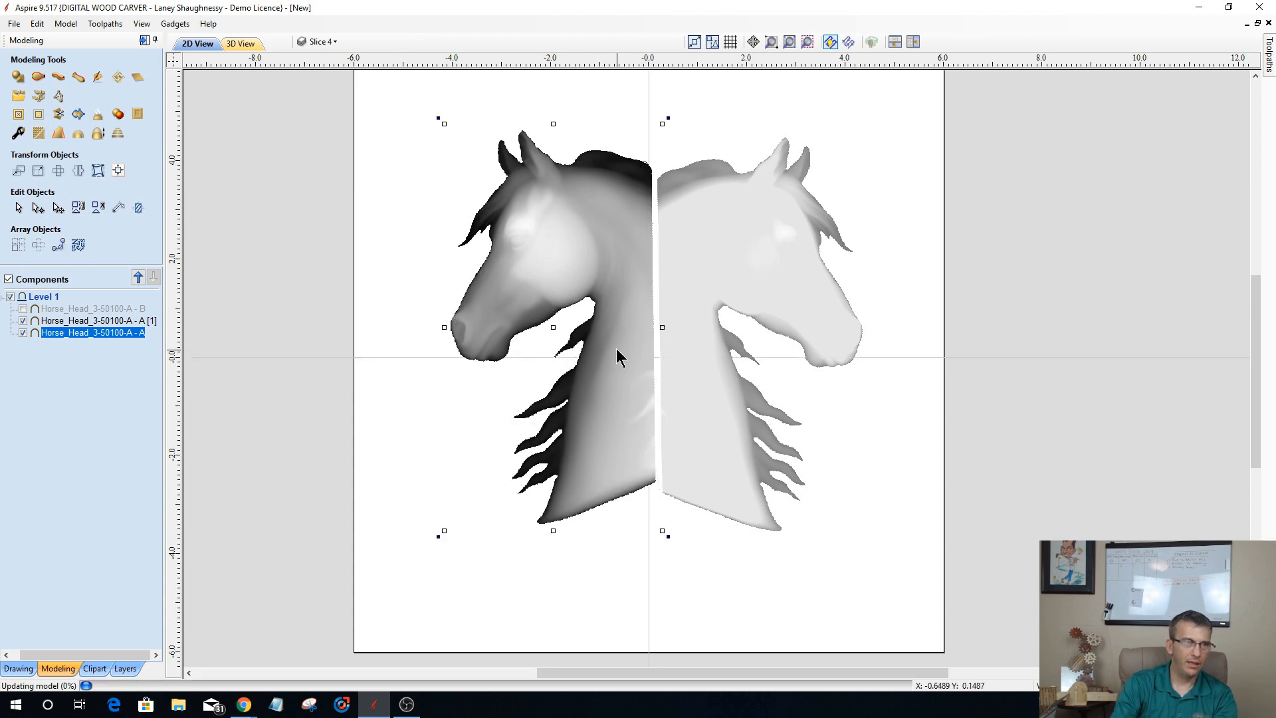
pyautogui.press('Left')
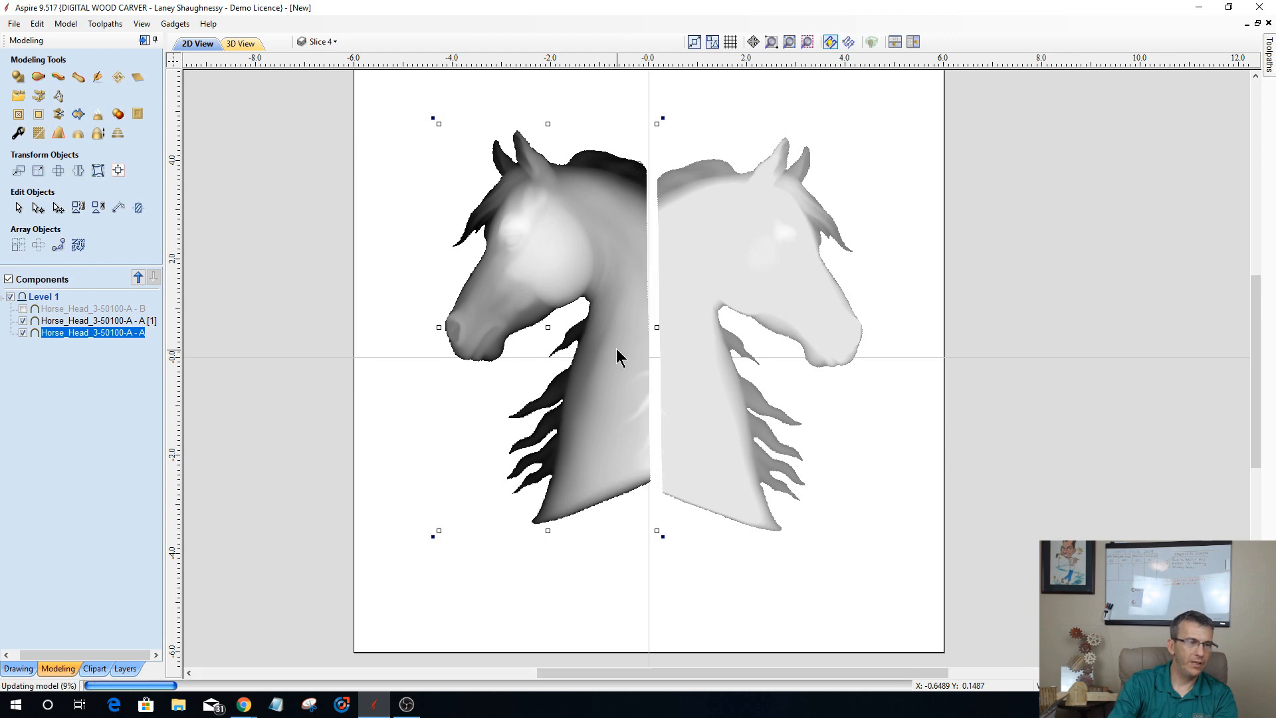
pyautogui.press('Left')
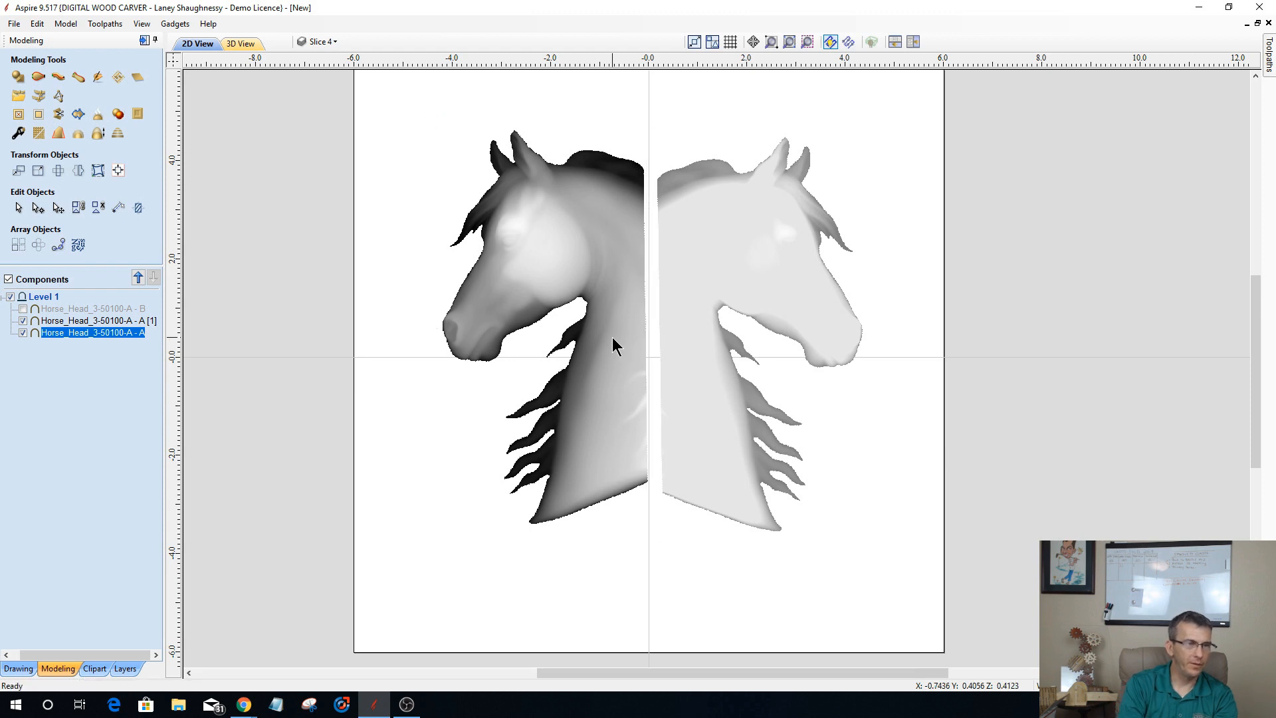
pyautogui.moveTo(611, 334); pyautogui.dragTo(551, 337)
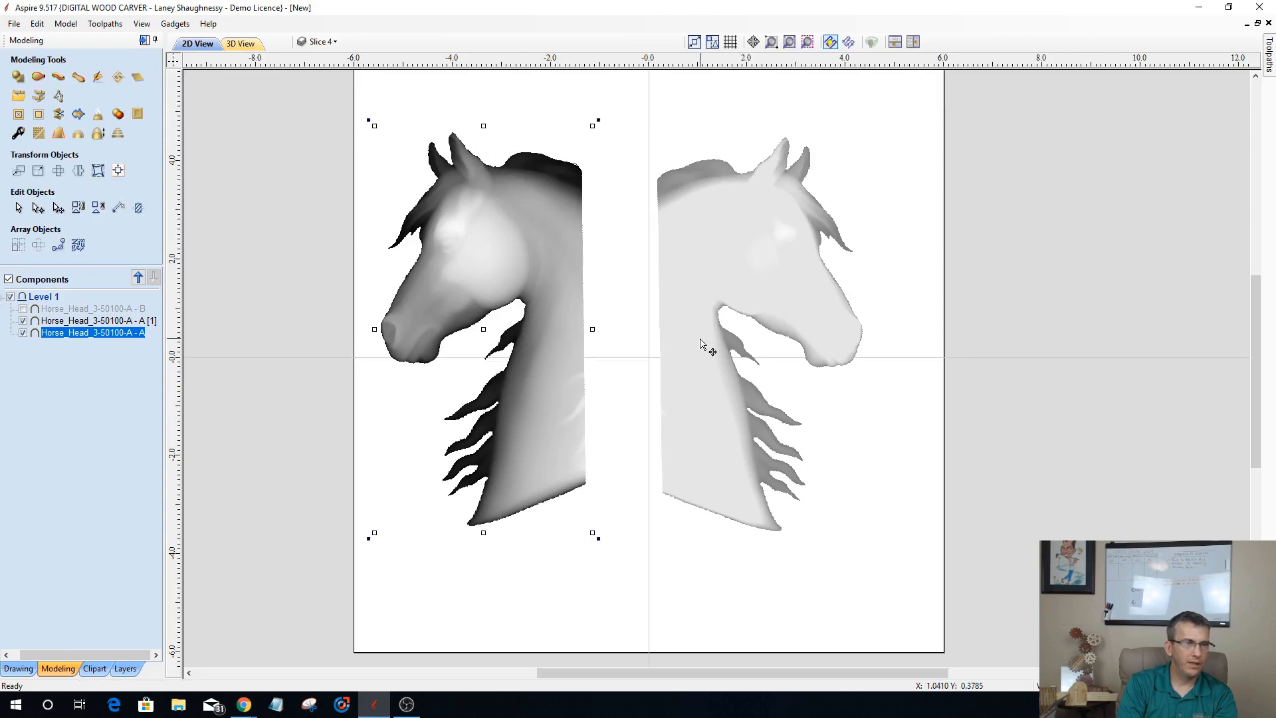
# Step: Move the mirrored horse head right by about 1 inch, leaving a gap of about 2.5 inches between the necks
pyautogui.click(701, 340)
pyautogui.click(708, 337)
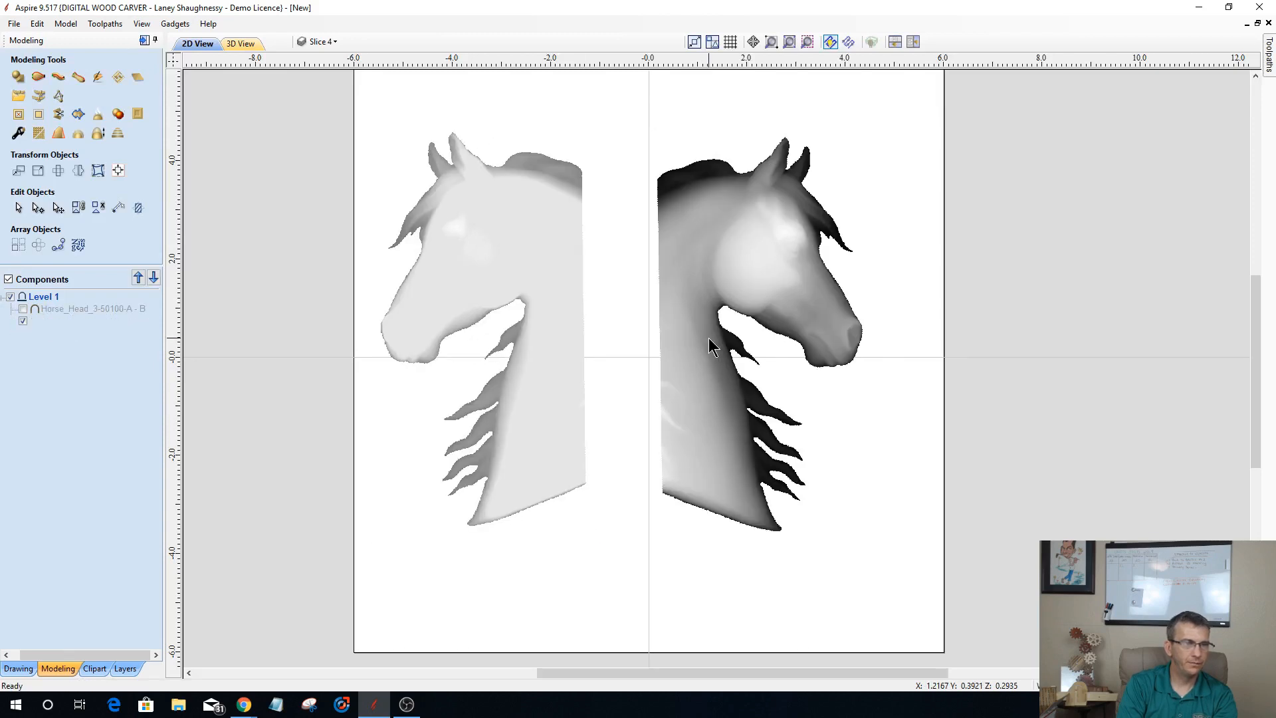
pyautogui.moveTo(722, 330); pyautogui.dragTo(746, 329)
pyautogui.click(689, 375)
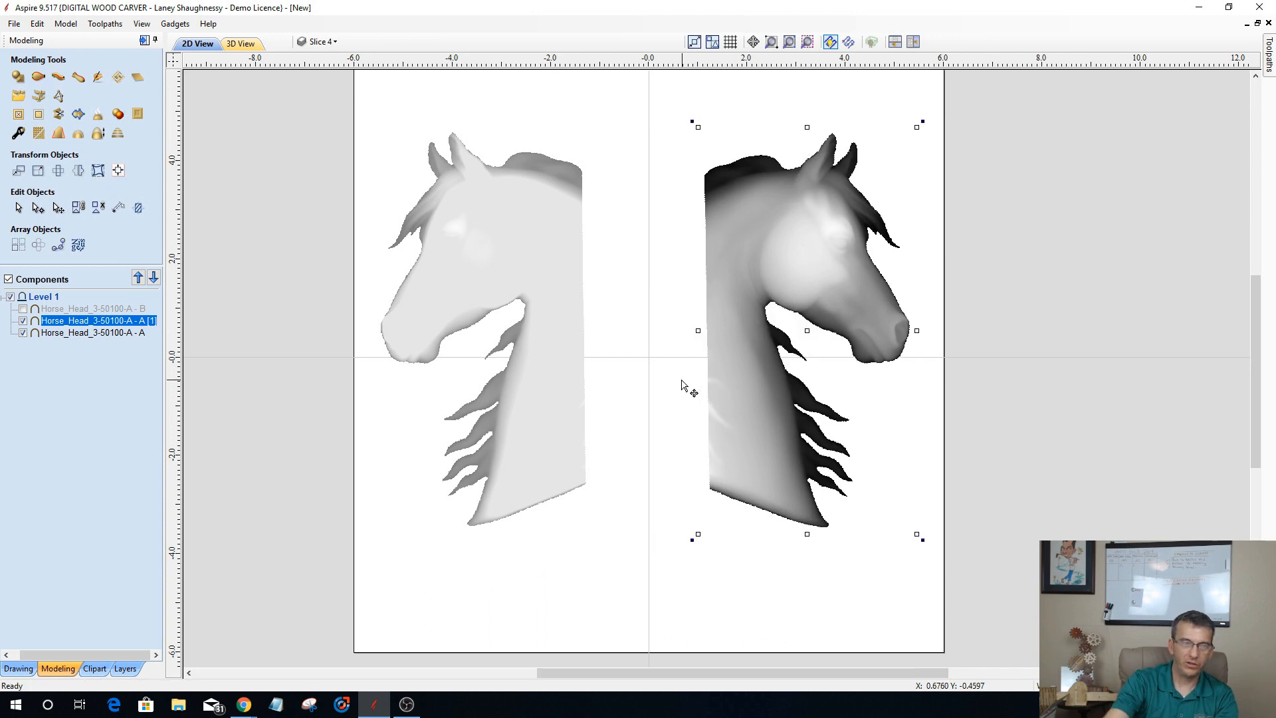
# Step: Align the two horse heads to each other by their vertical centers
pyautogui.keyDown('shift'); pyautogui.click(561, 362); pyautogui.keyUp('shift')
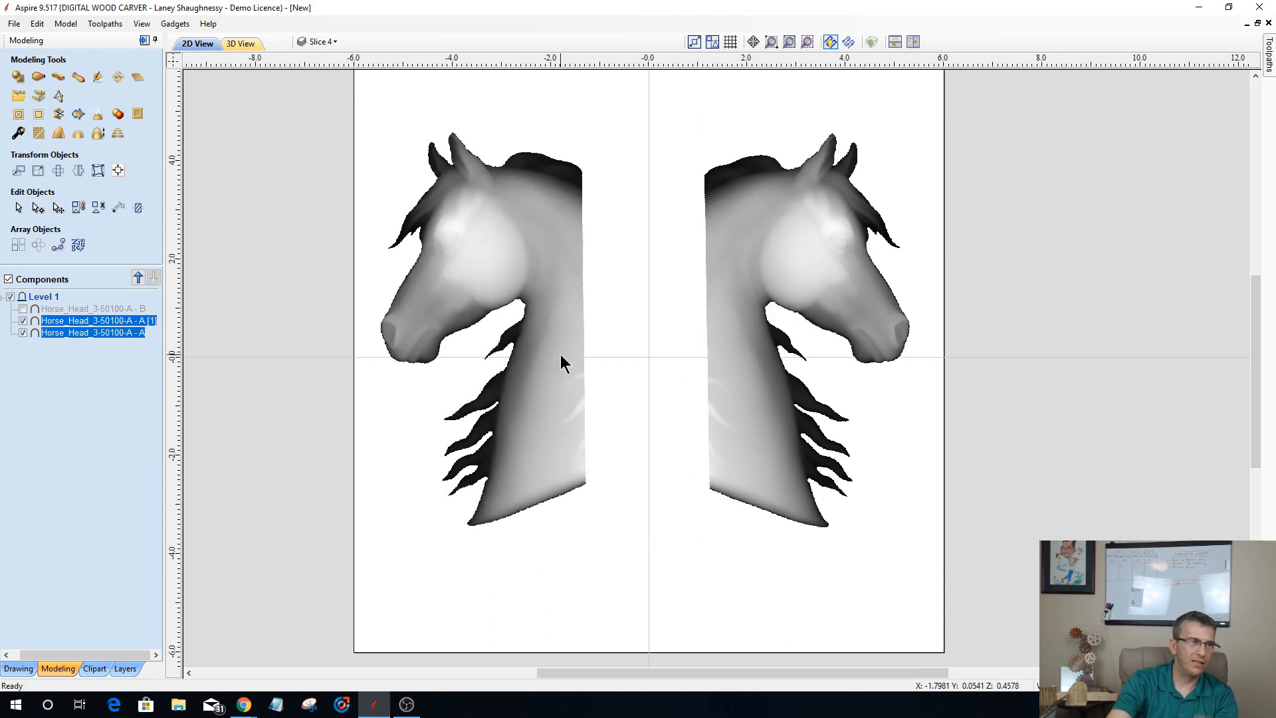
pyautogui.click(117, 170)
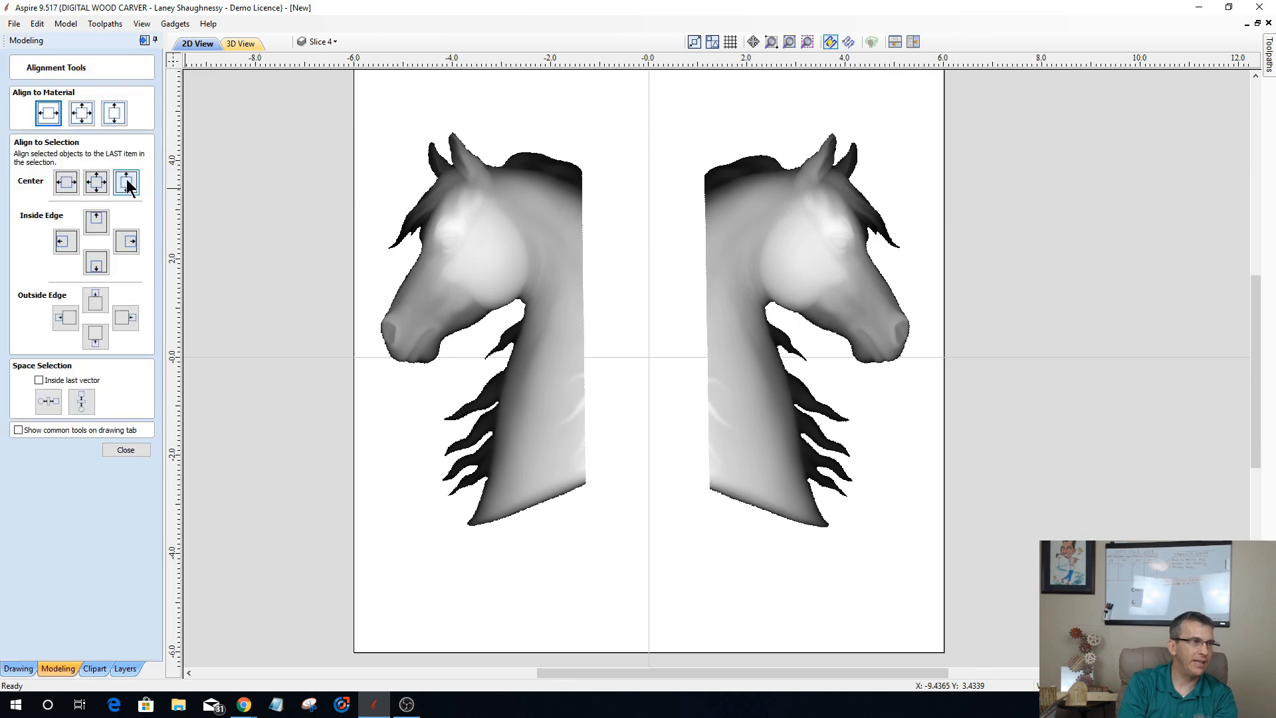
pyautogui.click(130, 191)
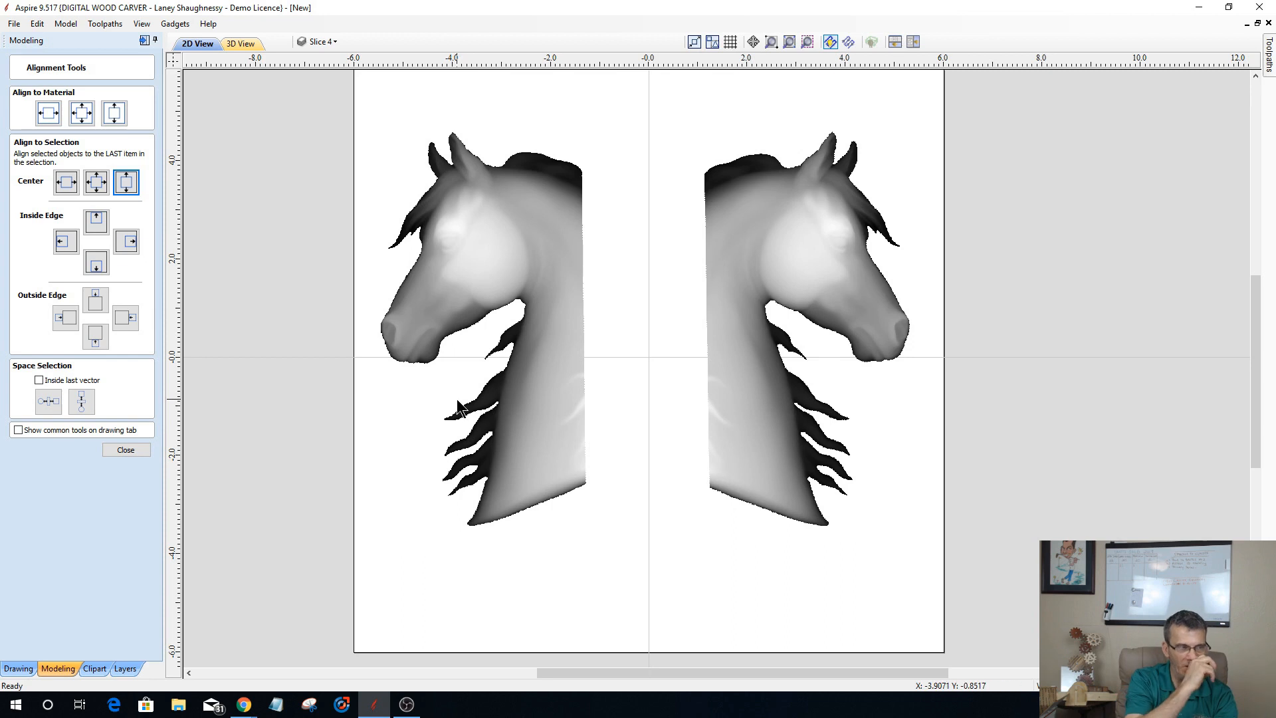
pyautogui.click(126, 450)
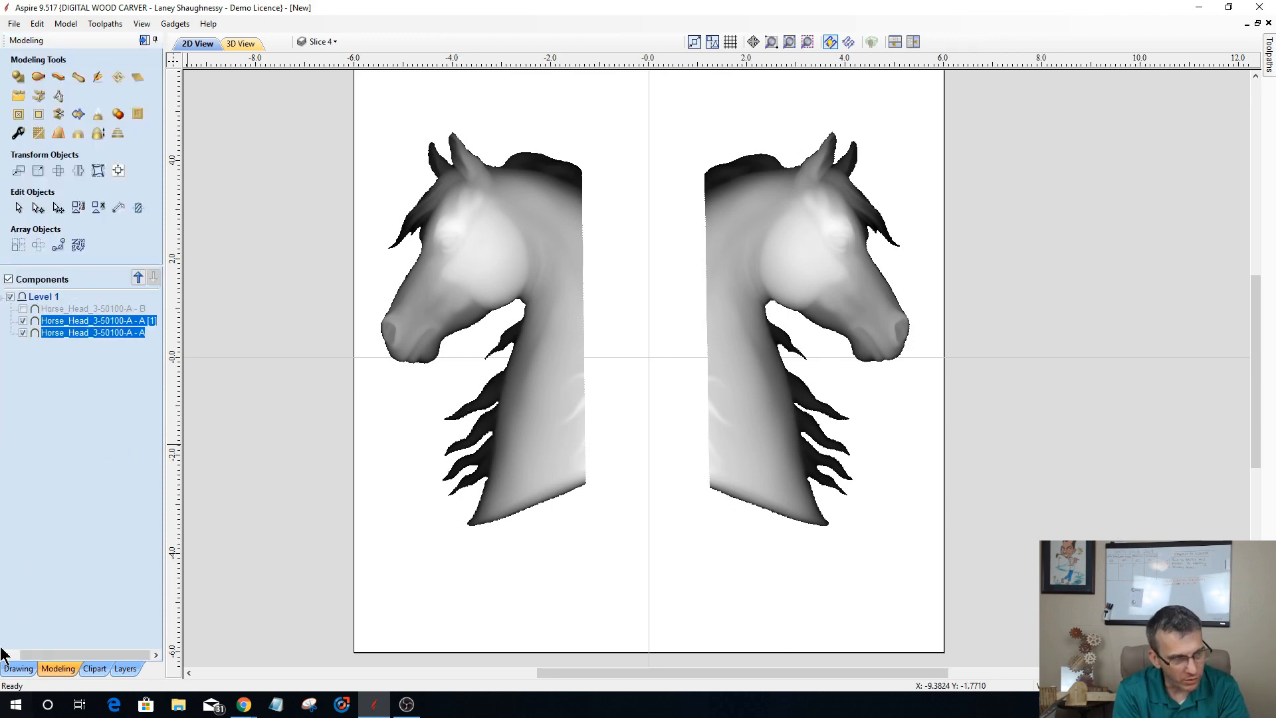
# Step: Draw a square-cornered rectangle 3.0 by 6.5 inches bridging the gap and slightly overlapping both cut necks
pyautogui.click(17, 669)
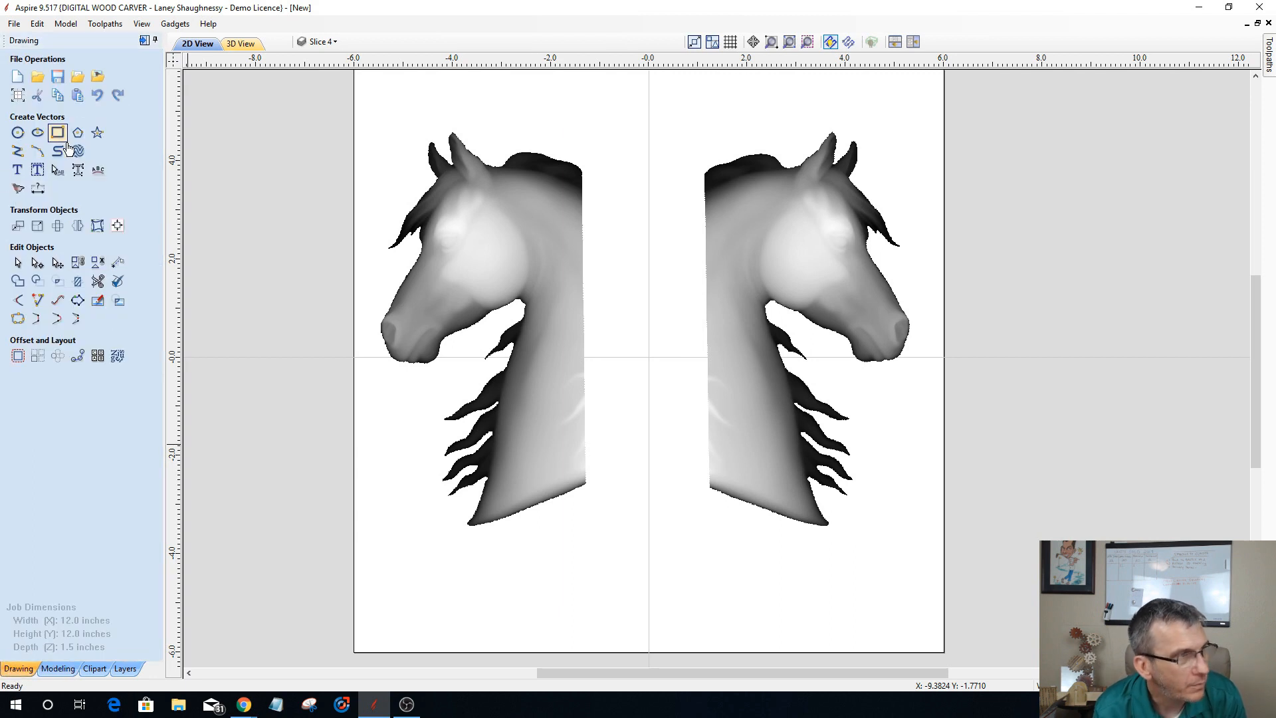
pyautogui.click(68, 142)
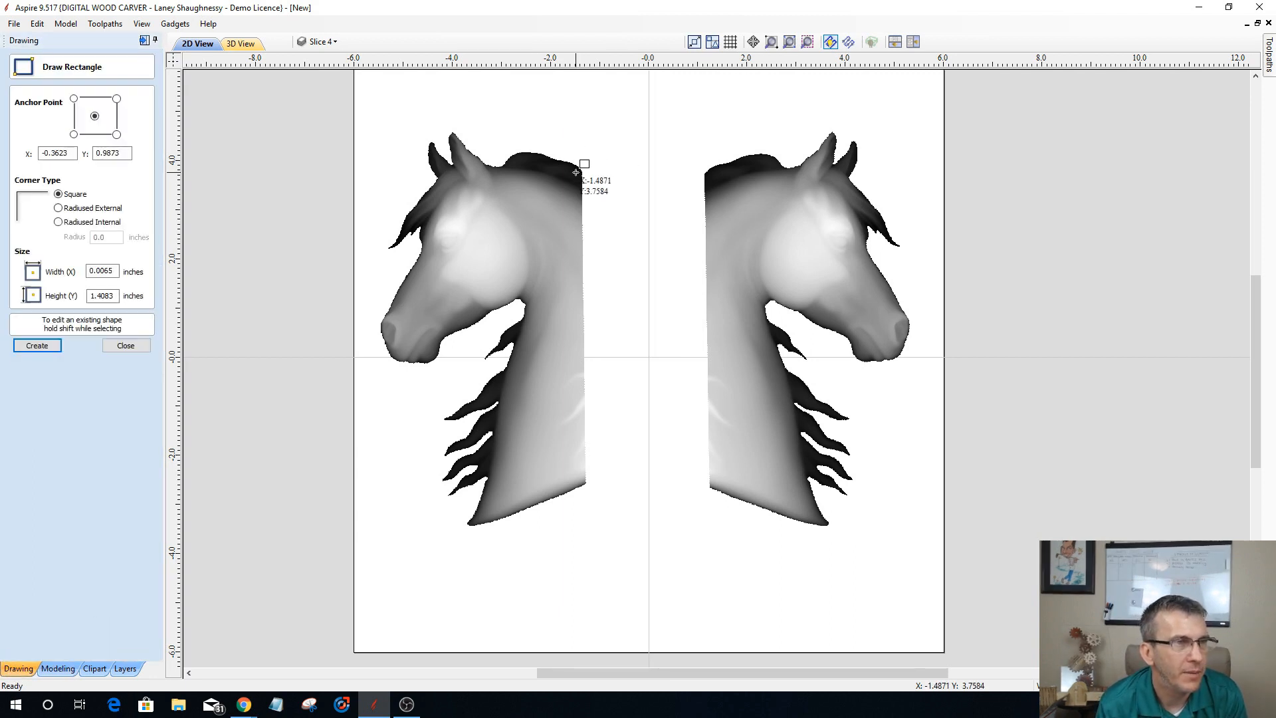
pyautogui.moveTo(578, 171); pyautogui.dragTo(723, 487)
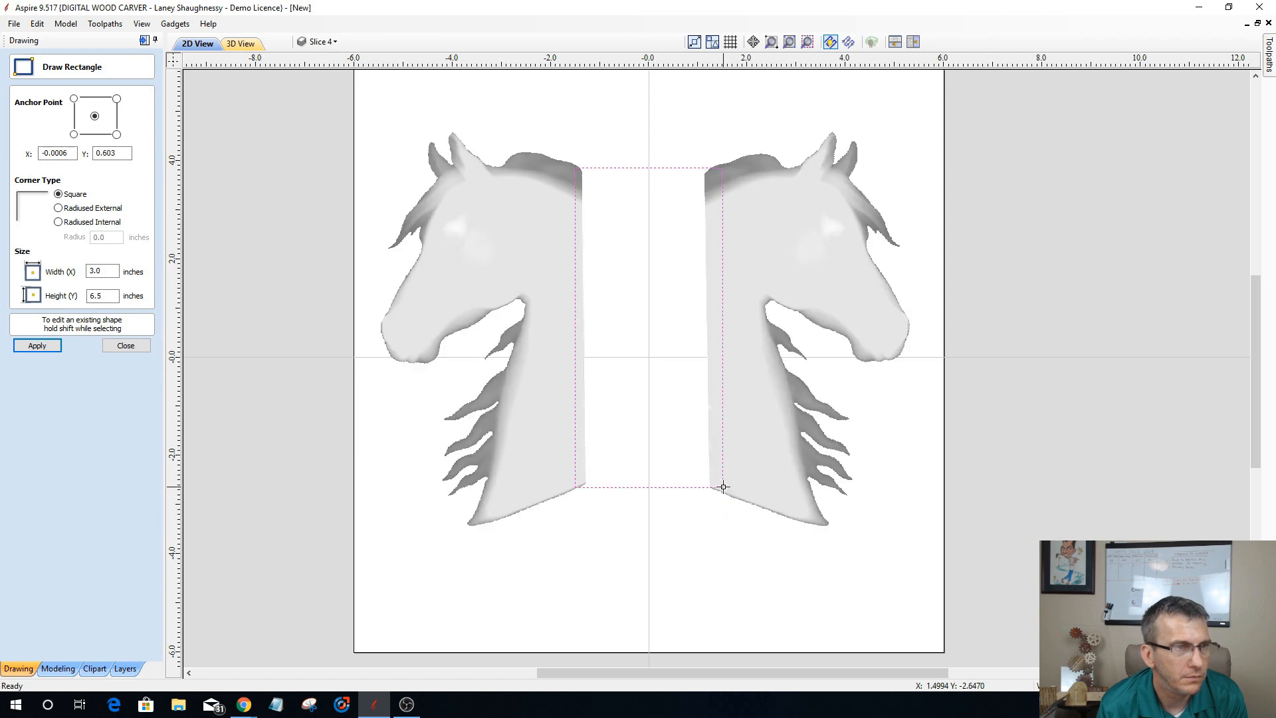
pyautogui.click(111, 346)
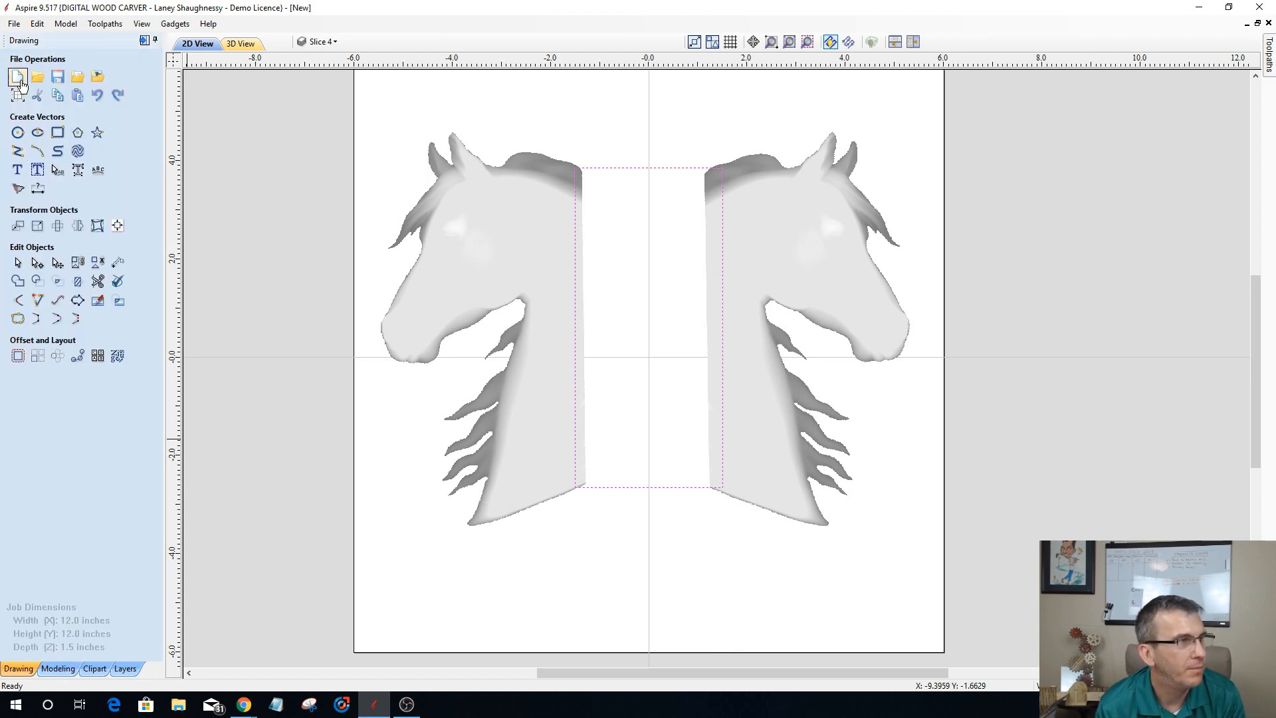
# Step: Show the 2D and 3D views side by side with the model tilted, and bring up the modeling tools
pyautogui.click(912, 42)
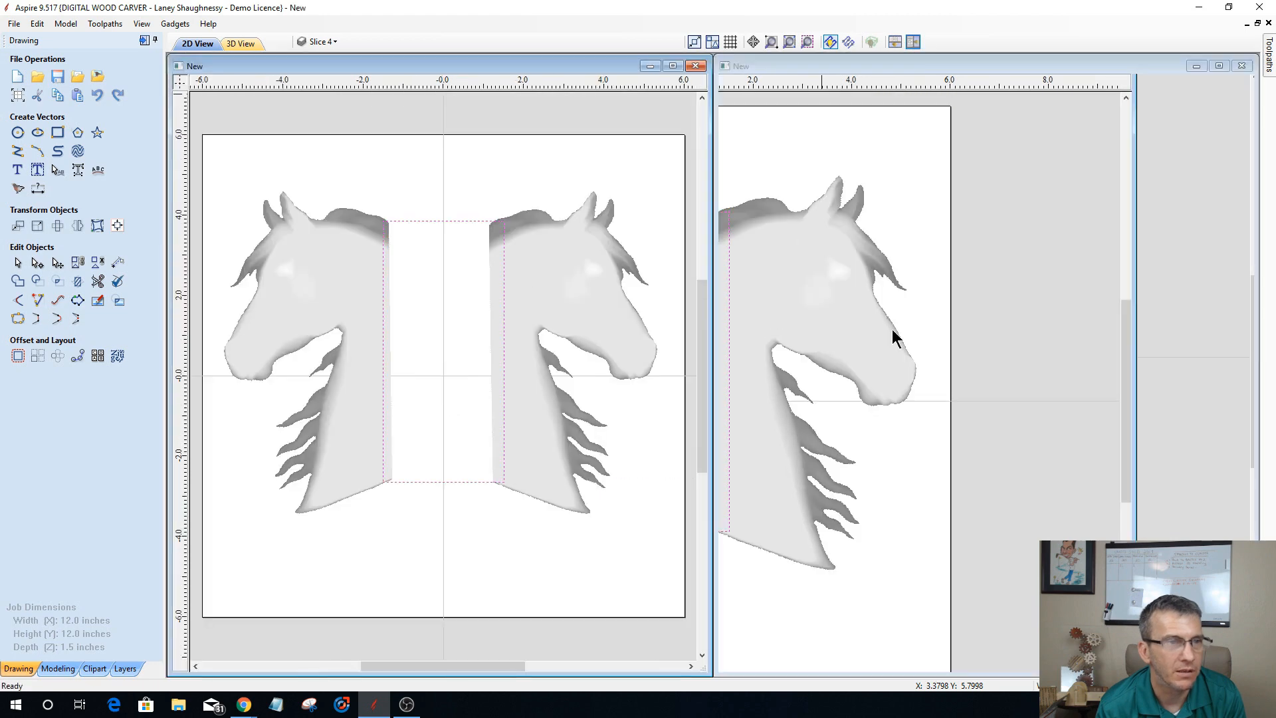
pyautogui.moveTo(764, 475); pyautogui.dragTo(788, 454)
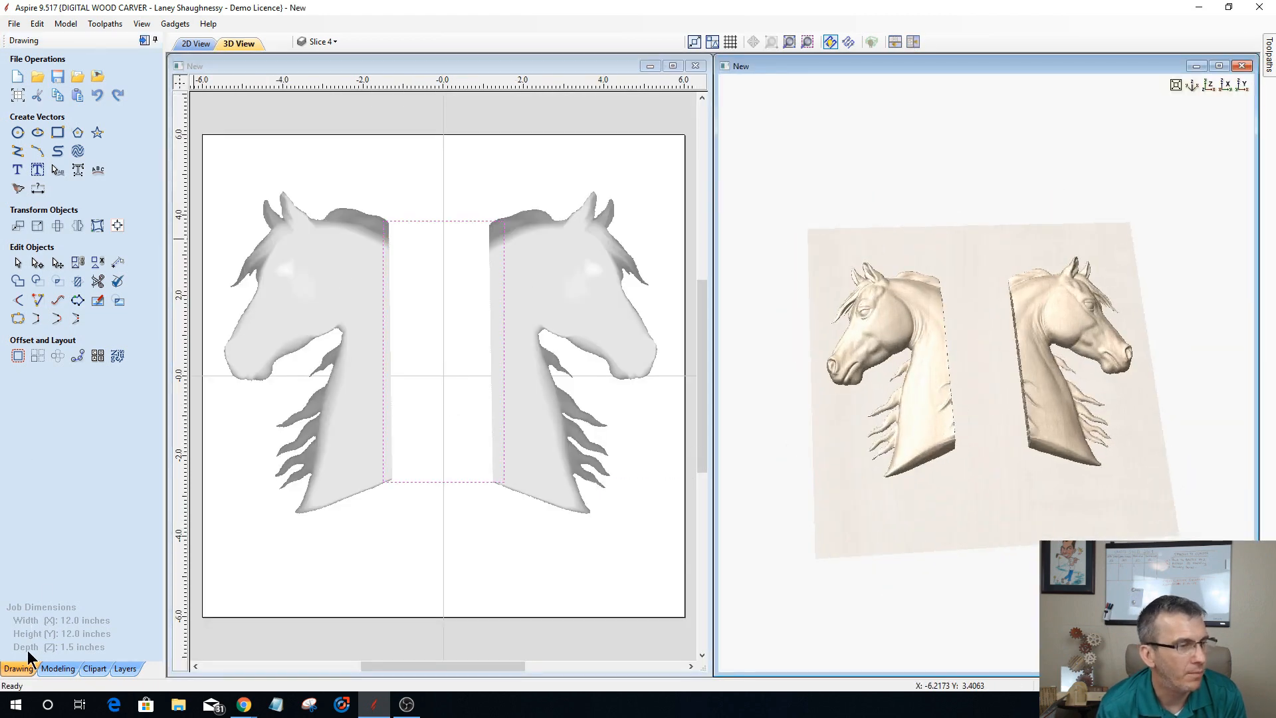
pyautogui.click(55, 668)
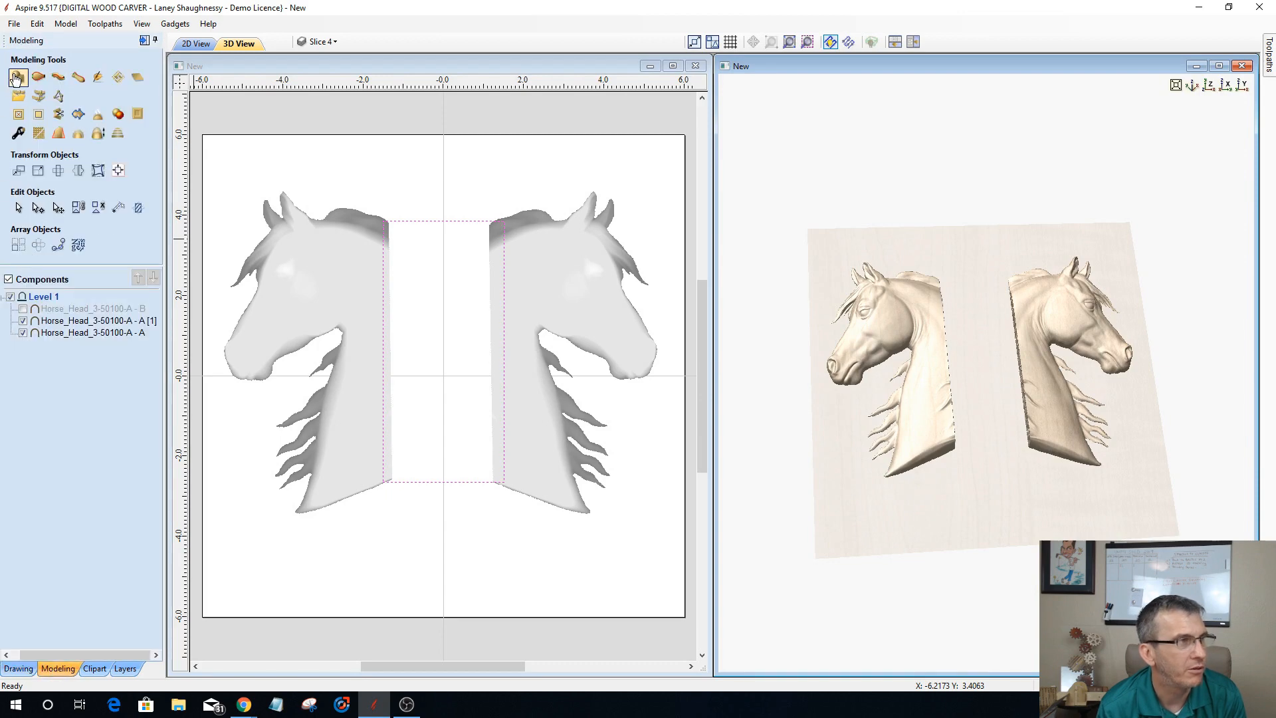
# Step: Create a flat shape from the rectangle between the necks with a 0.465 inch base height and the Merge combine mode
pyautogui.click(17, 77)
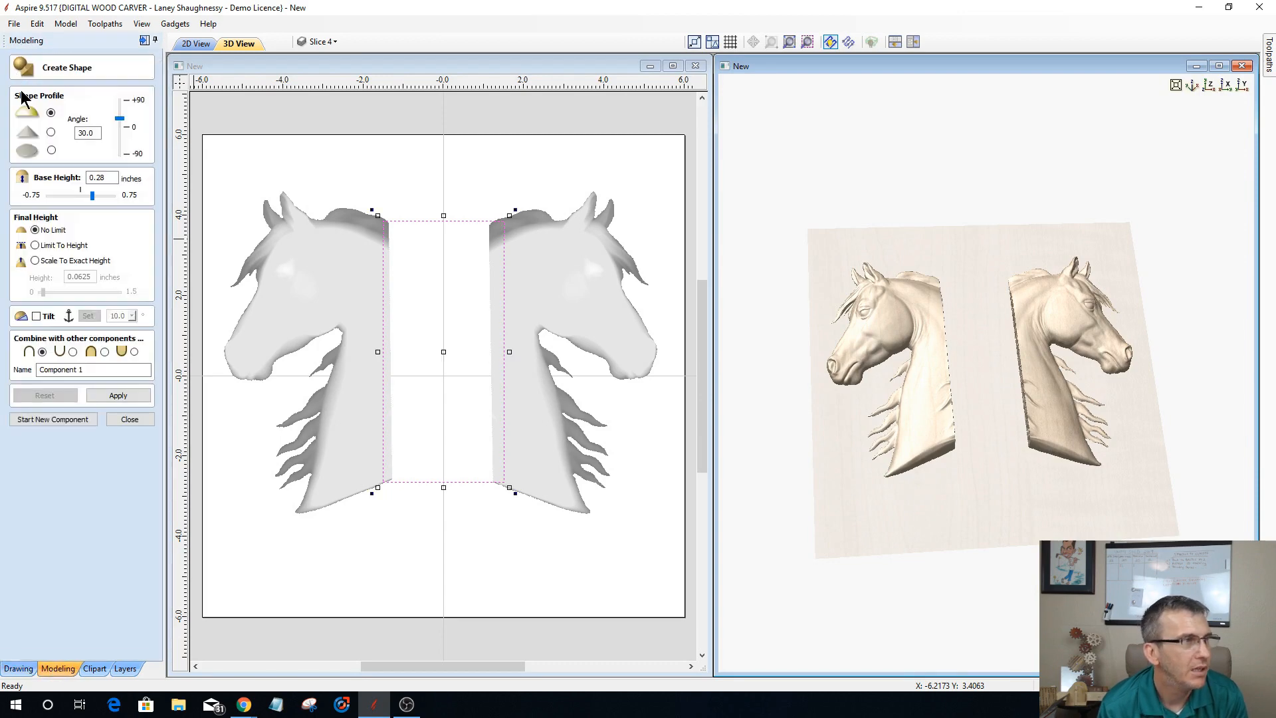
pyautogui.click(51, 150)
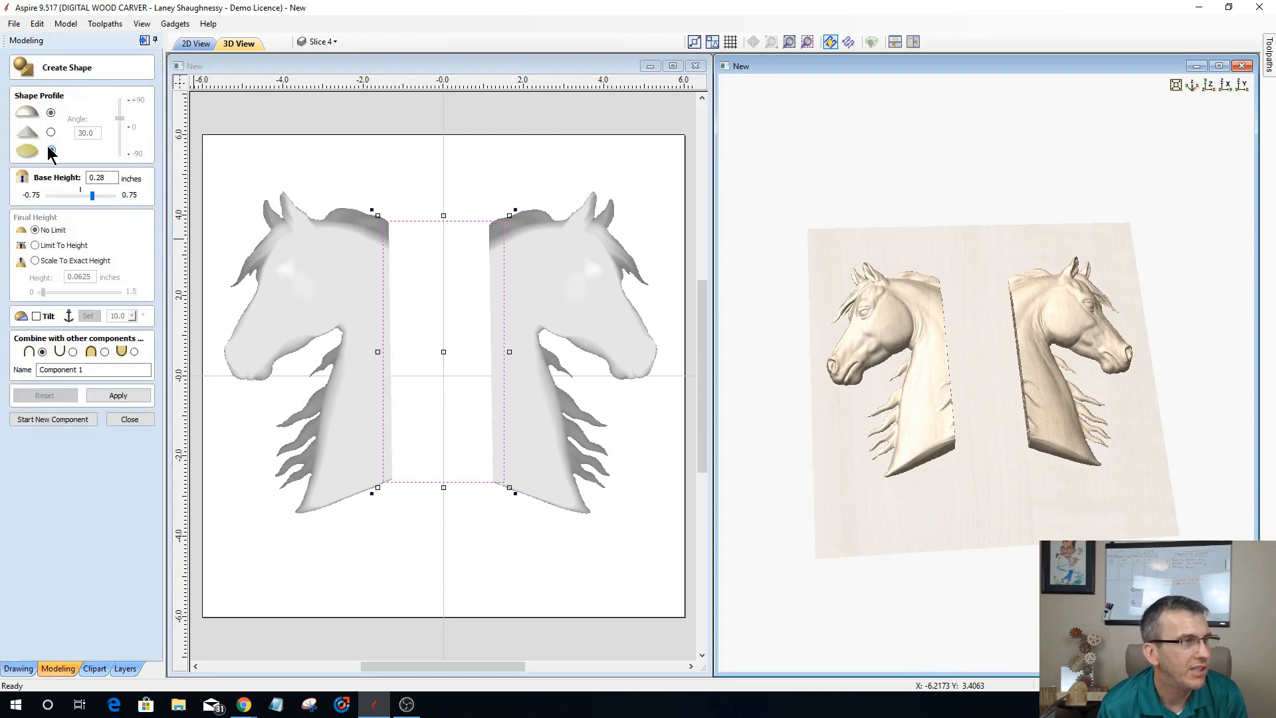
pyautogui.click(100, 195)
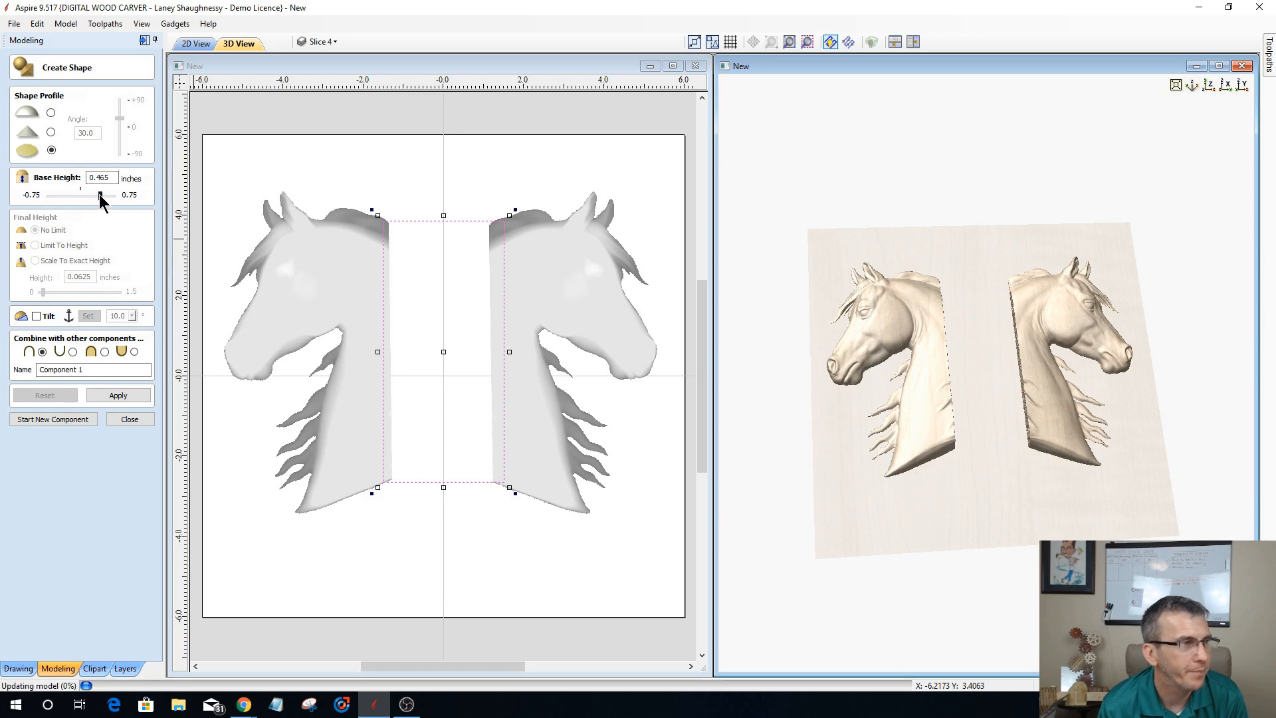
pyautogui.click(104, 353)
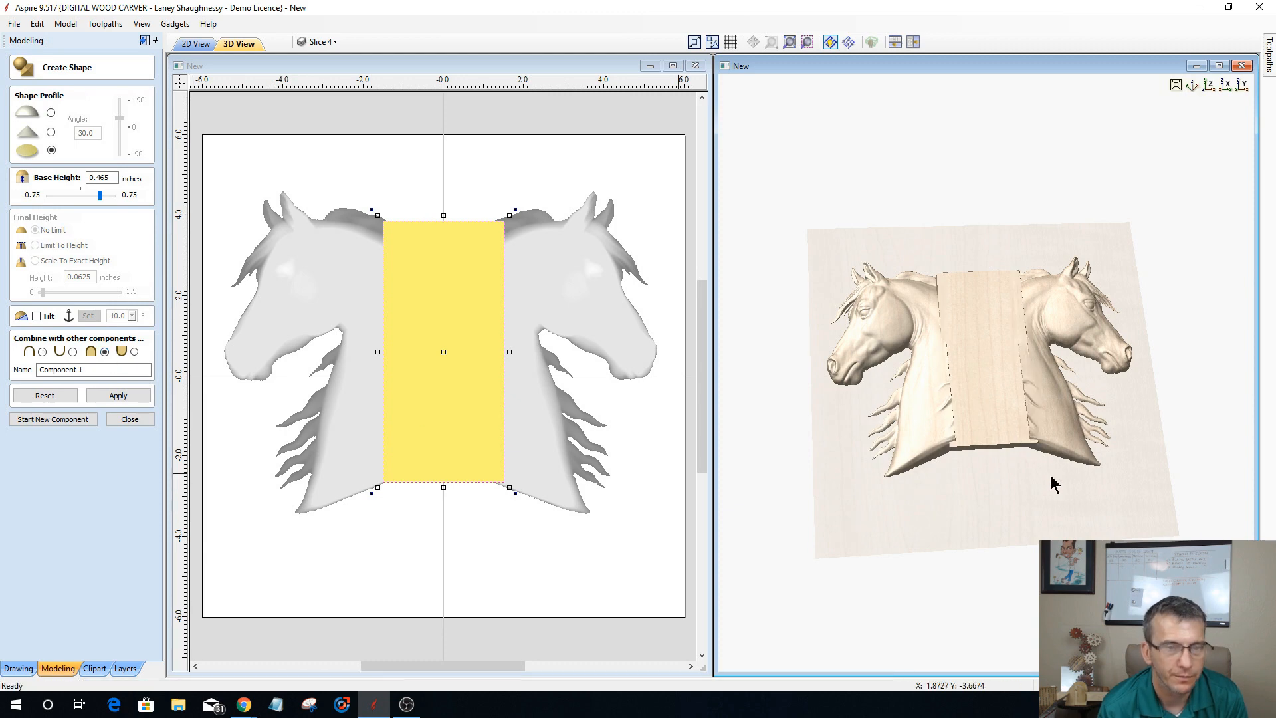
pyautogui.moveTo(1067, 474); pyautogui.dragTo(954, 453)
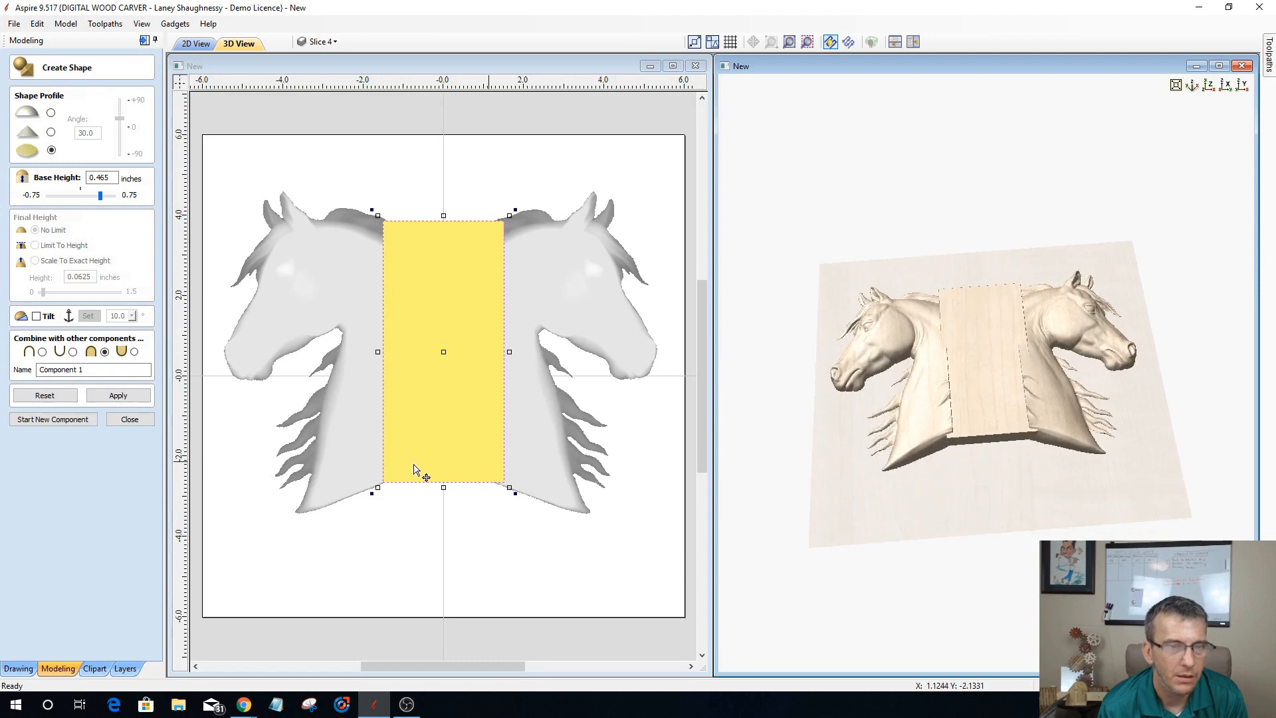
pyautogui.moveTo(1068, 464); pyautogui.dragTo(918, 437)
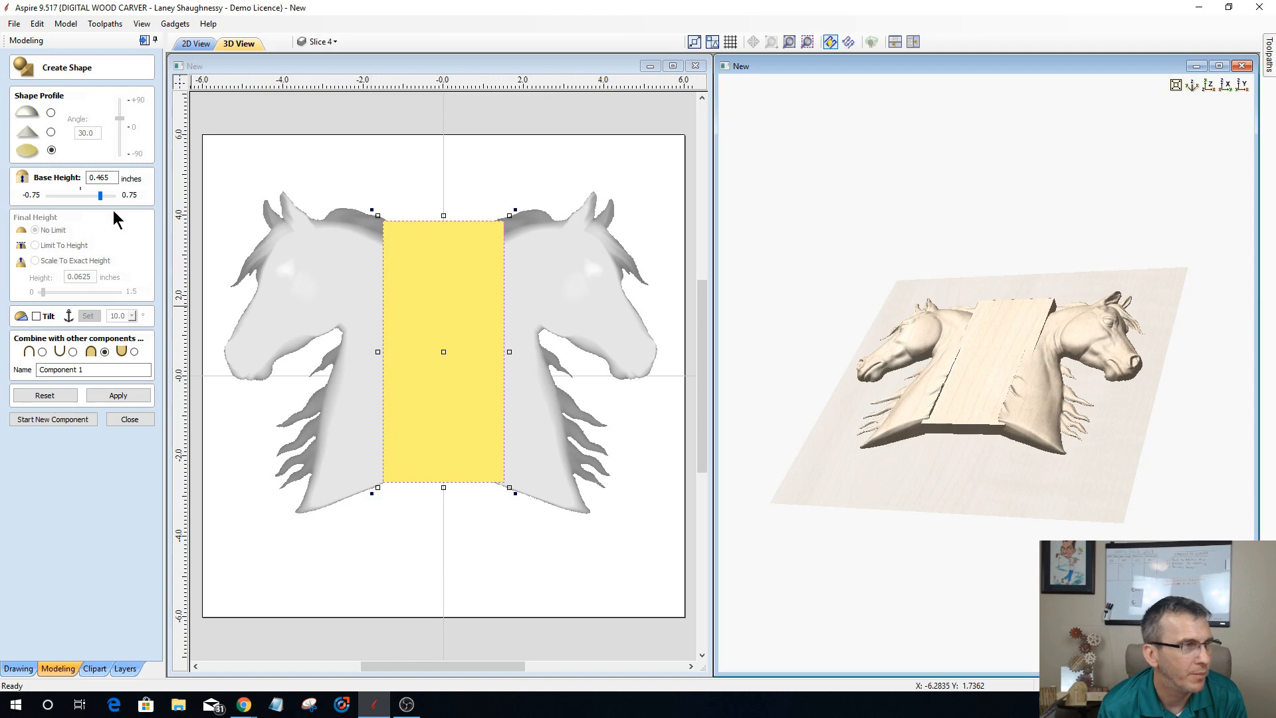
# Step: Try base heights of 0.63, 0.72, 0.555 and 0.615 inches for the flat shape bridging the necks
pyautogui.moveTo(102, 195); pyautogui.dragTo(101, 195)
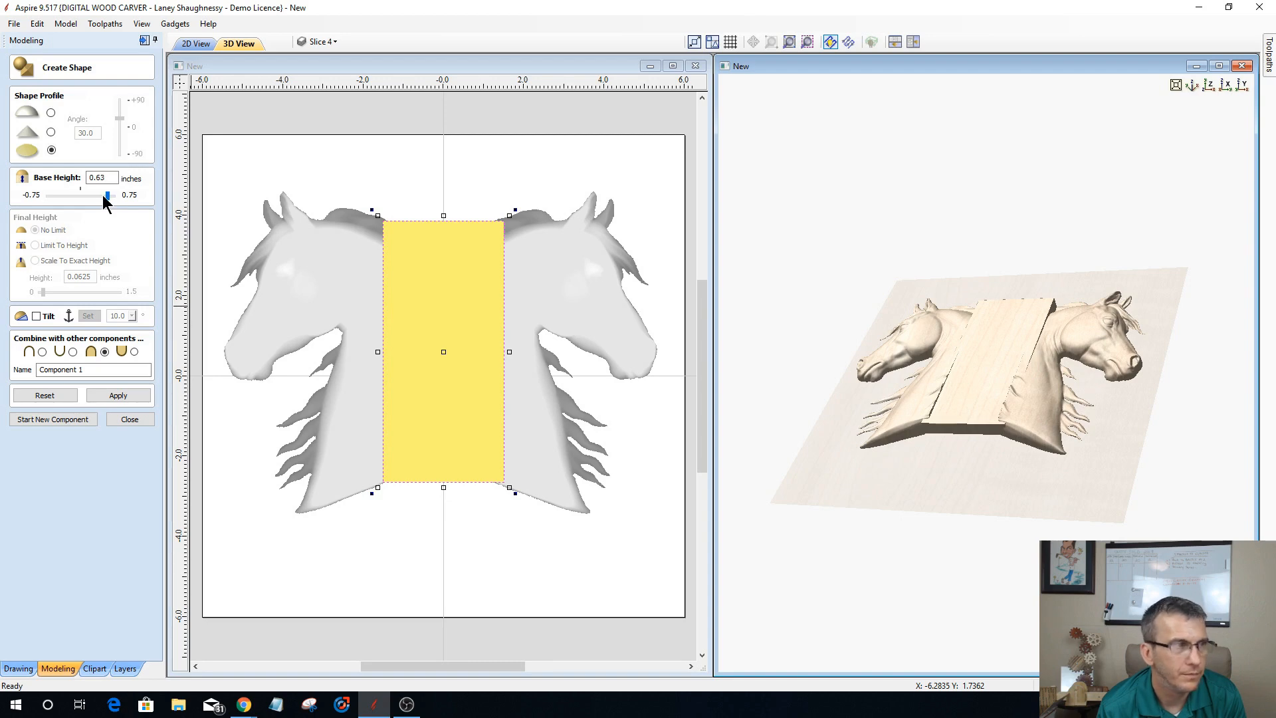
pyautogui.moveTo(103, 196); pyautogui.dragTo(105, 196)
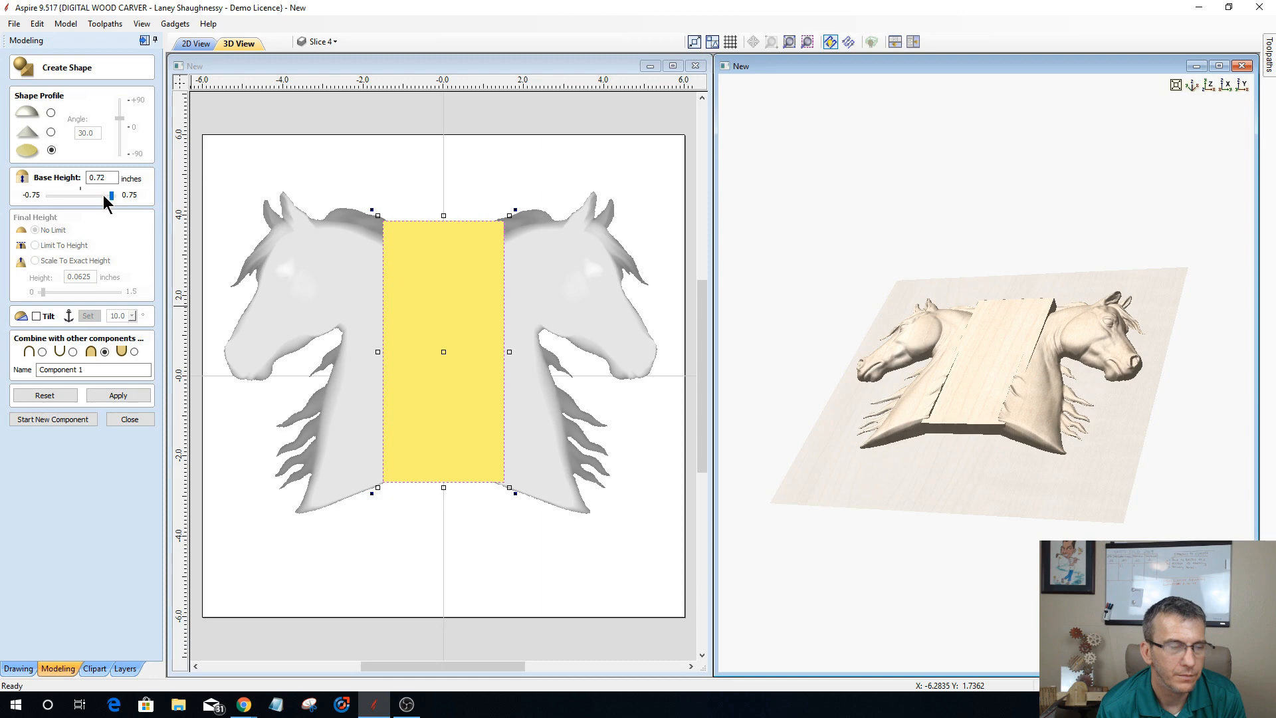
pyautogui.click(104, 196)
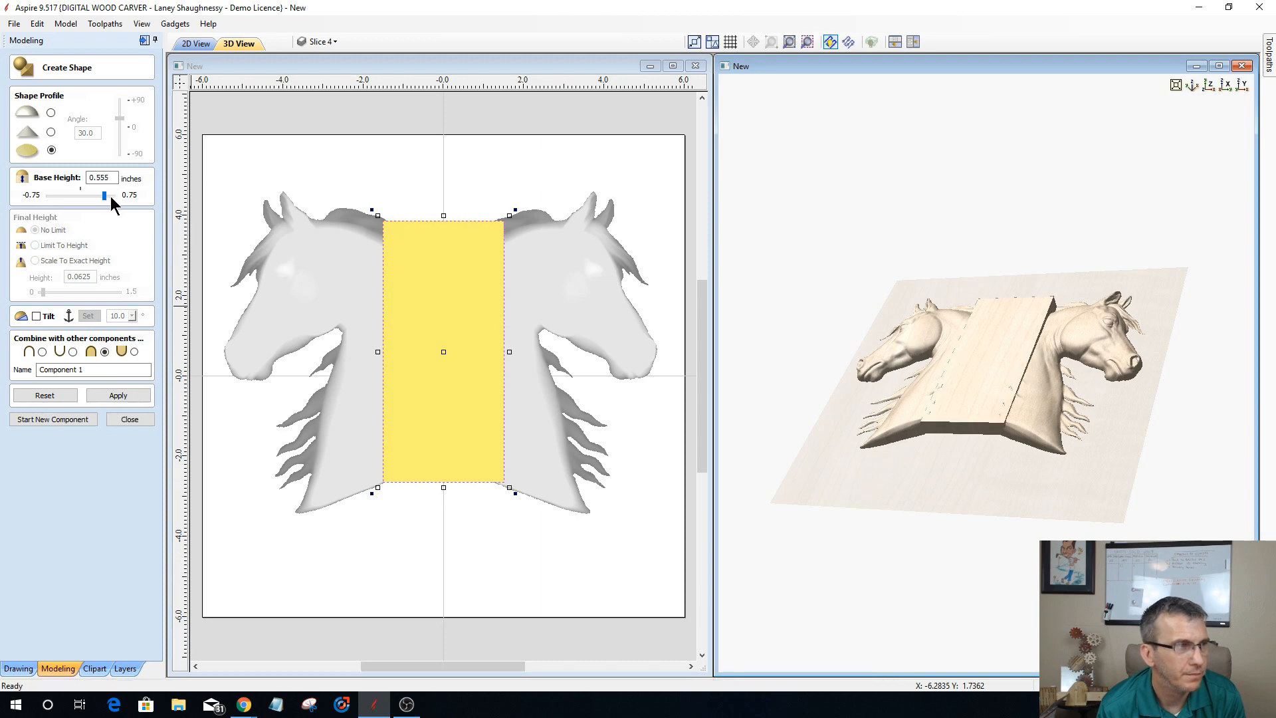
pyautogui.click(110, 196)
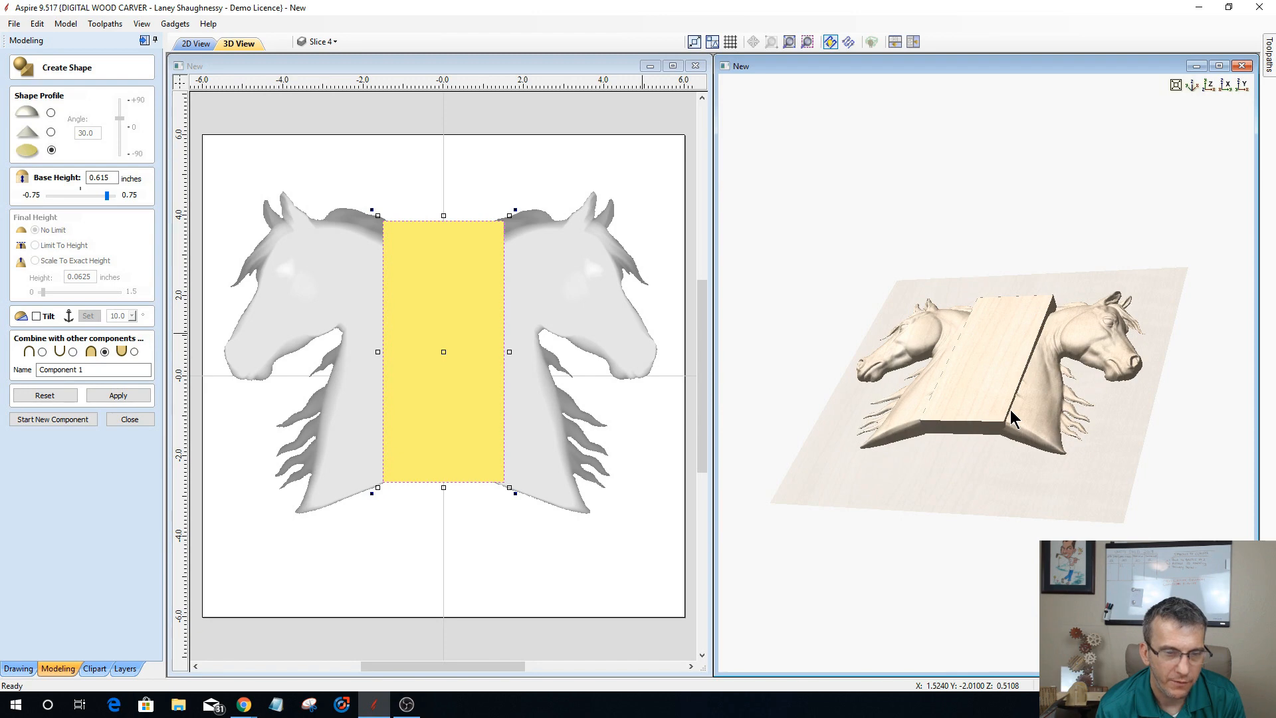
# Step: Set the bridging shape's base height to 0.5108 inches, apply it and finish creating the shape
pyautogui.doubleClick(96, 180)
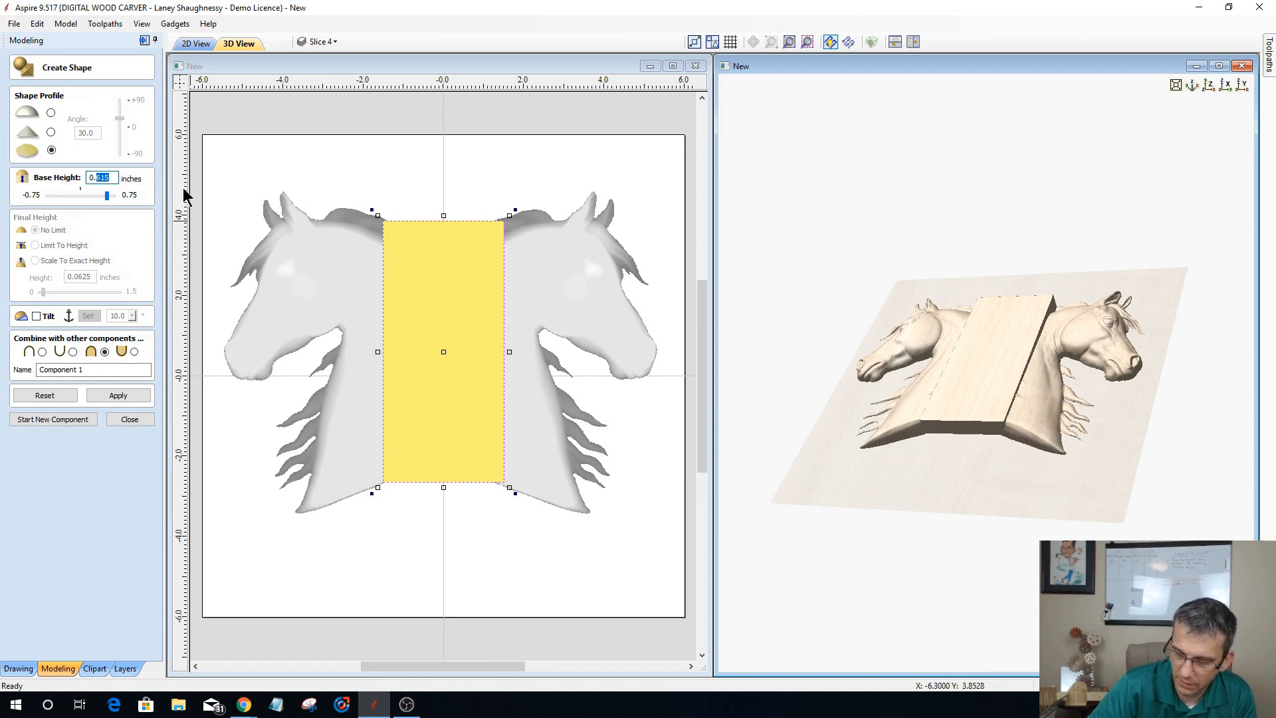
pyautogui.write('5108')
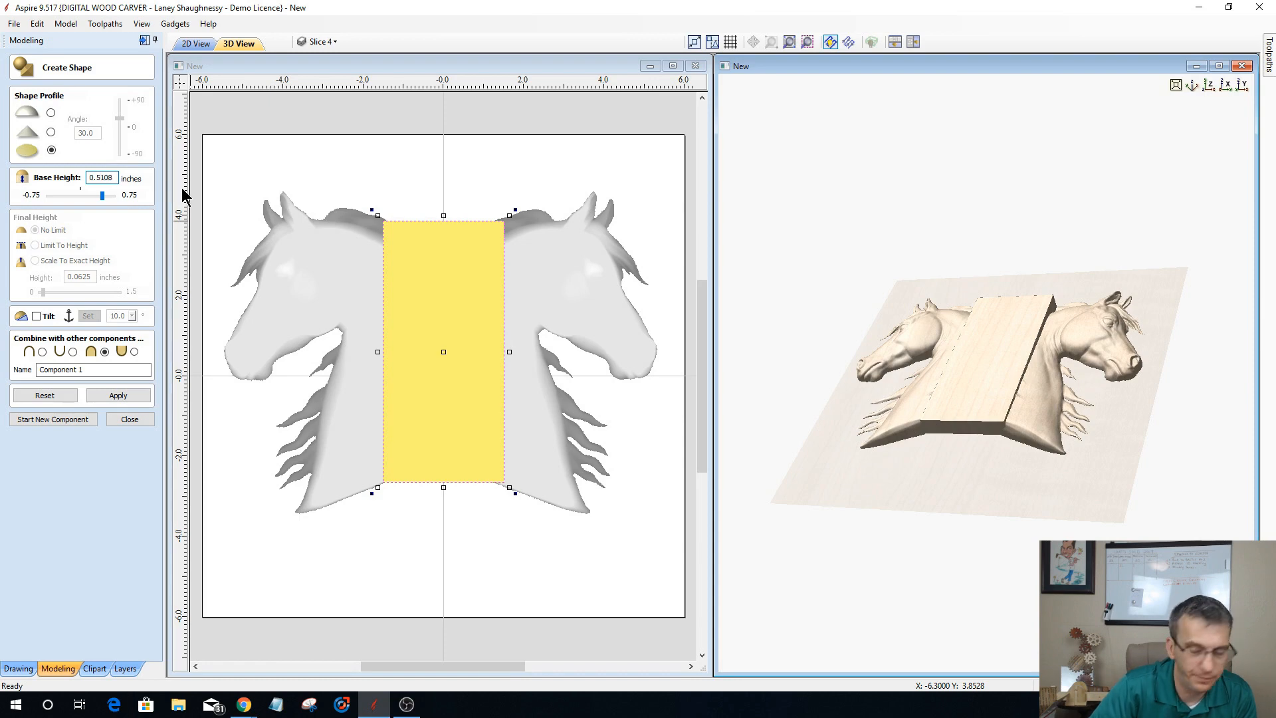
pyautogui.click(136, 396)
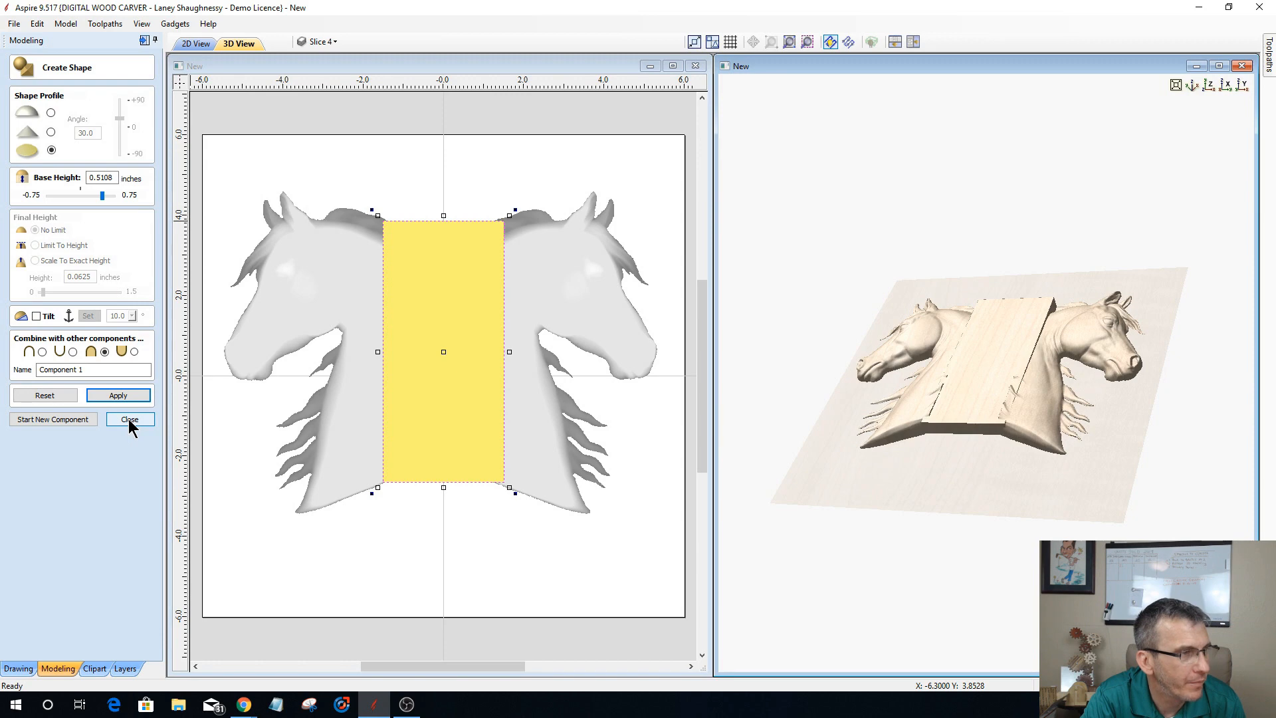
pyautogui.click(141, 415)
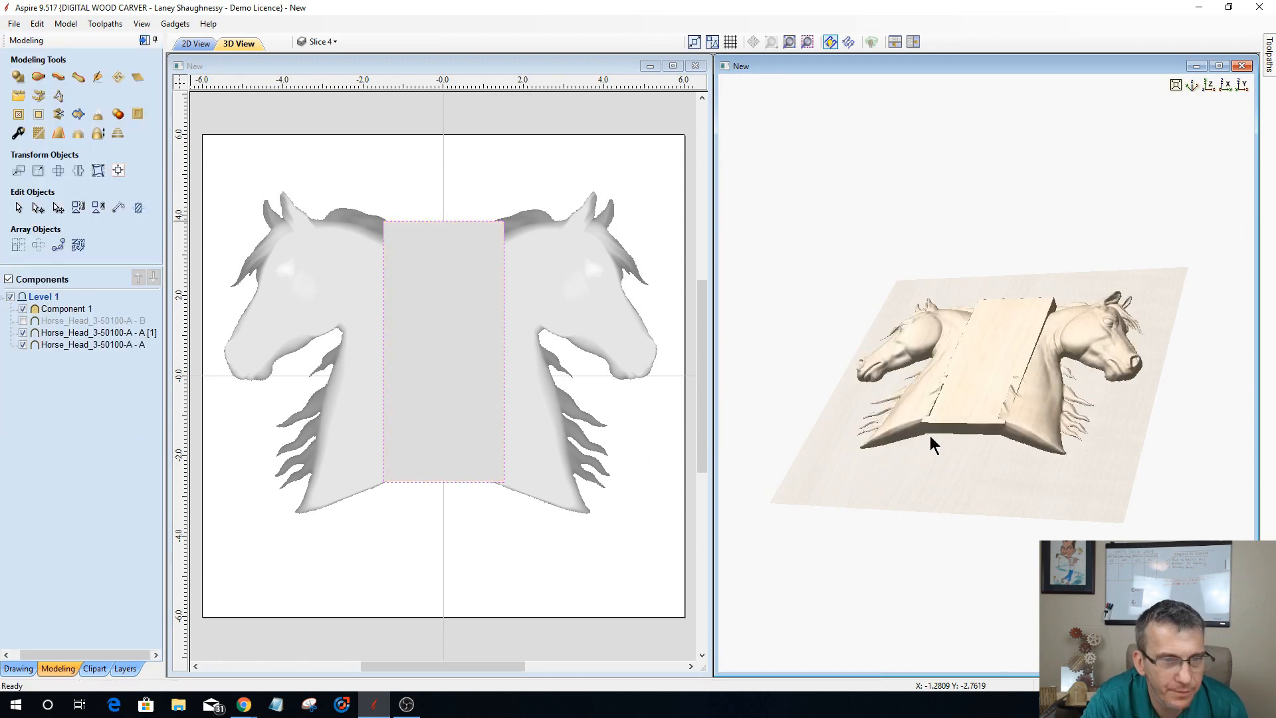
# Step: Group the bridging shape with both visible horse heads, leaving out the hidden Horse_Head_3-50100-A - B component
pyautogui.moveTo(930, 444); pyautogui.dragTo(1115, 383)
pyautogui.moveTo(942, 440); pyautogui.dragTo(919, 456)
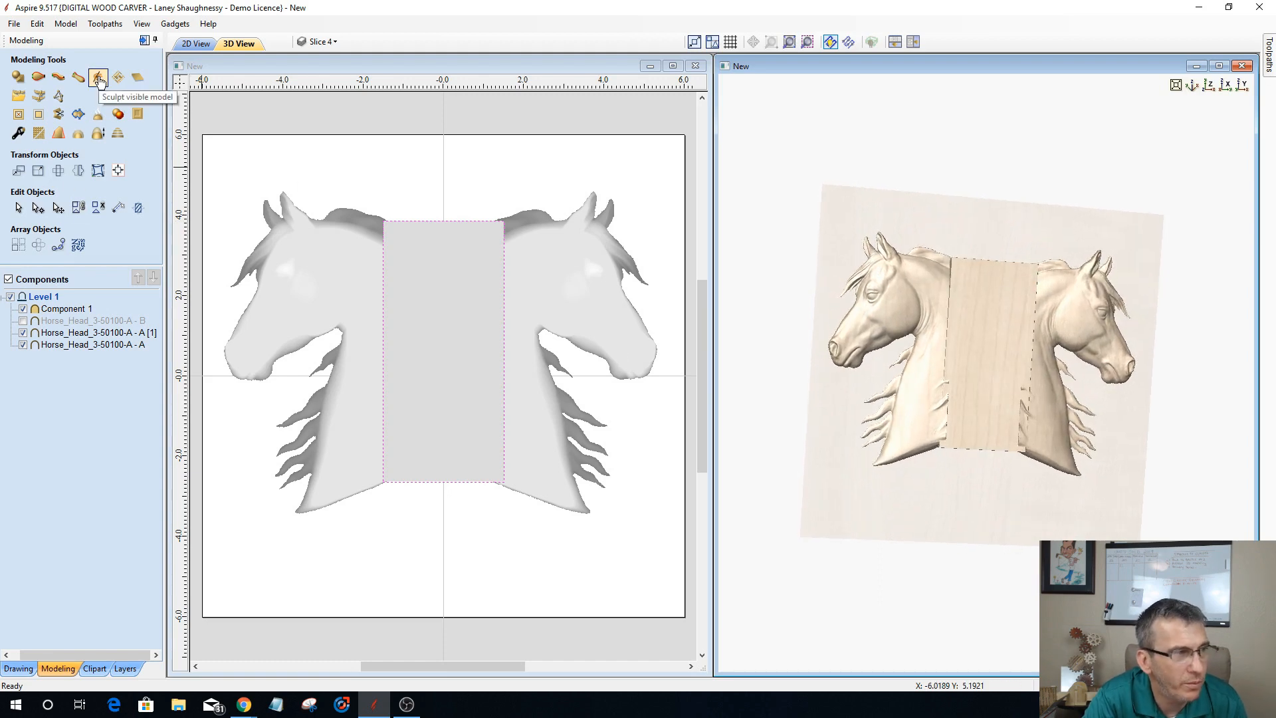
pyautogui.click(52, 307)
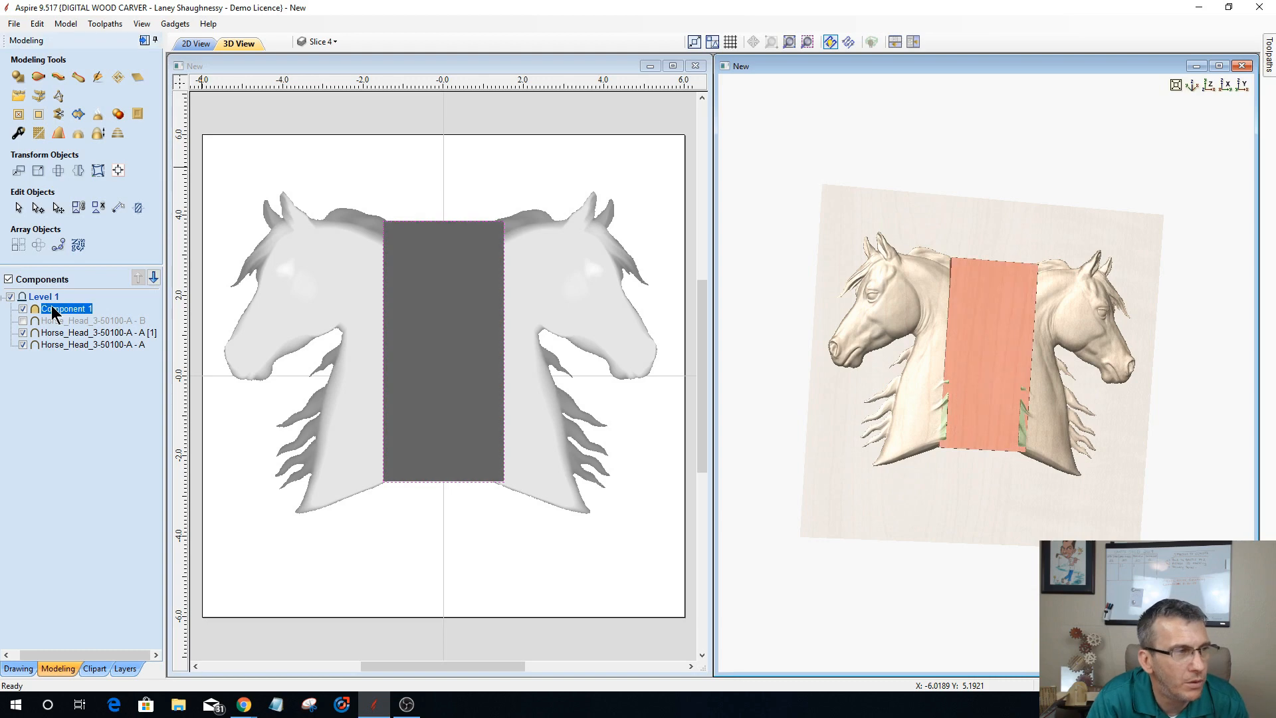
pyautogui.keyDown('shift'); pyautogui.click(62, 345); pyautogui.keyUp('shift')
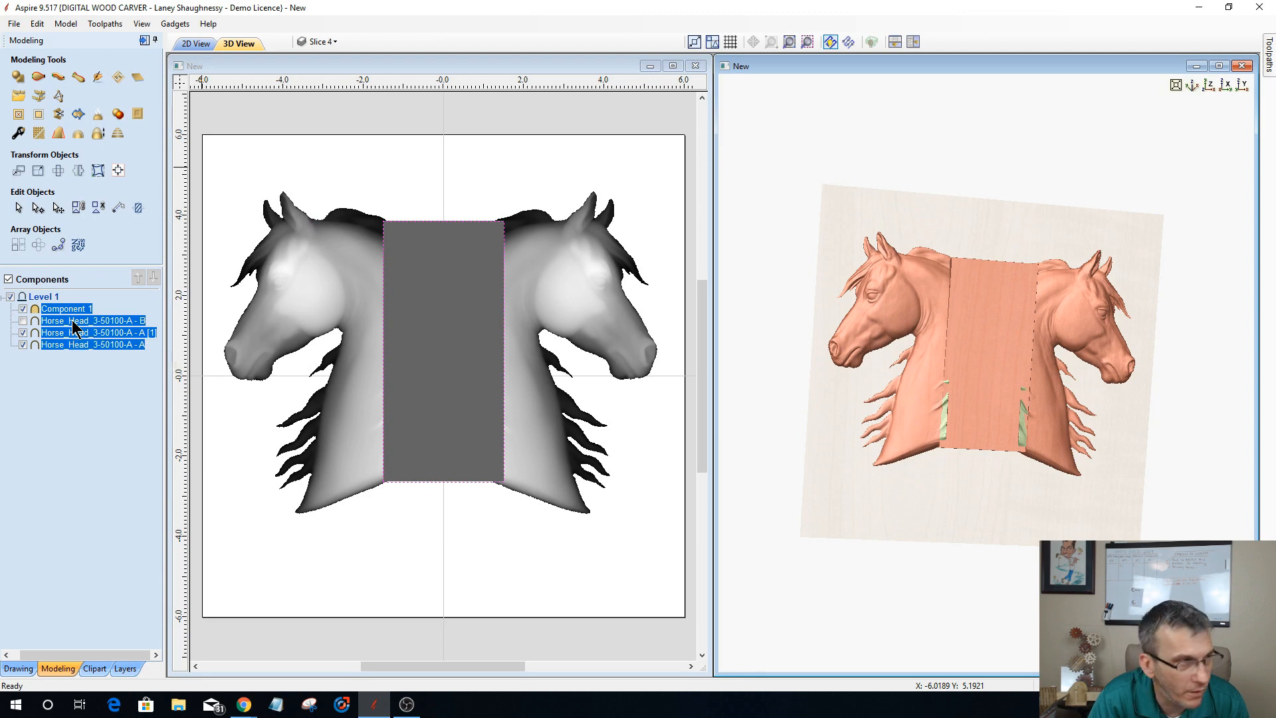
pyautogui.keyDown('ctrl'); pyautogui.click(73, 321); pyautogui.keyUp('ctrl')
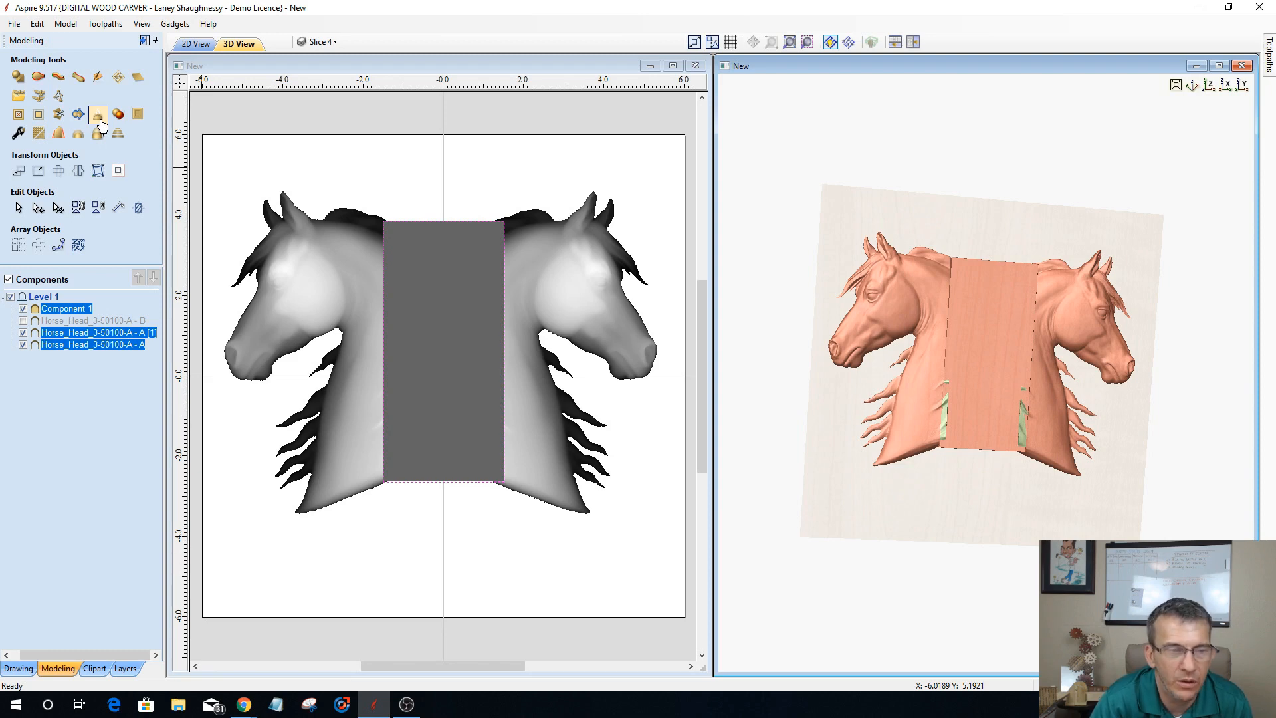
pyautogui.click(449, 347)
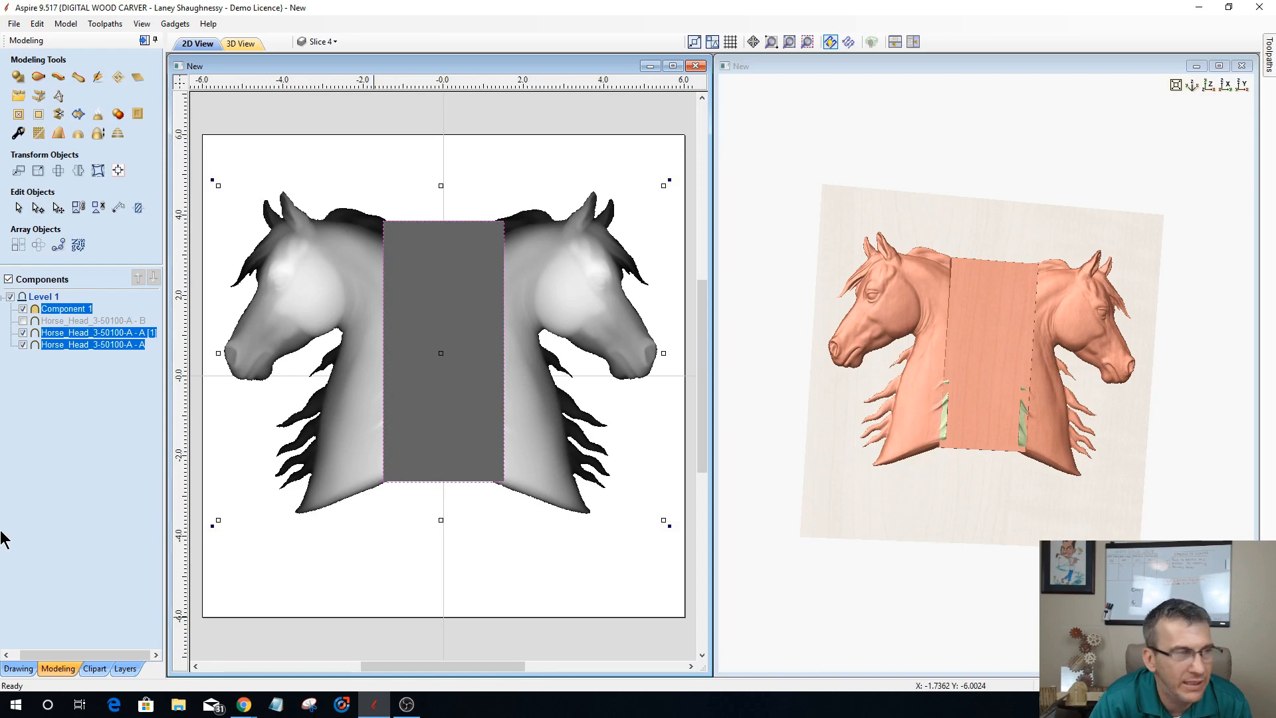
pyautogui.rightClick(61, 339)
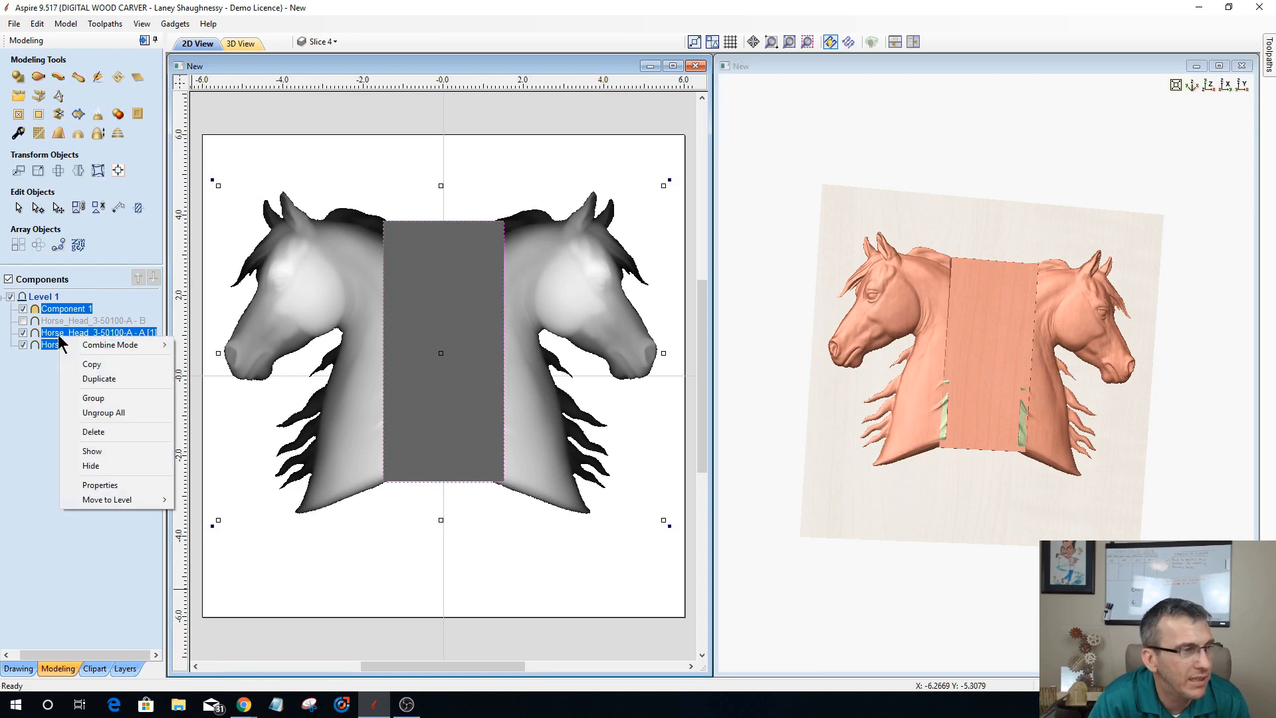
pyautogui.click(86, 400)
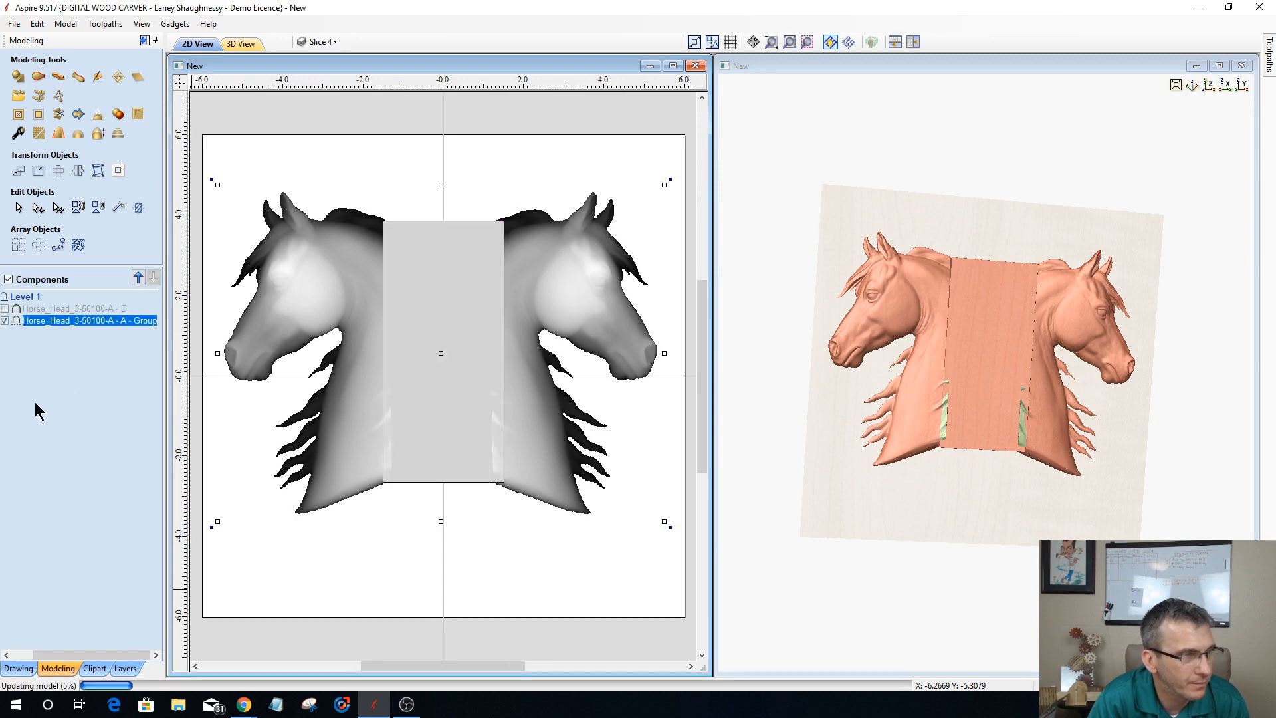
# Step: Duplicate the grouped horse head component and keep the program window maximized
pyautogui.rightClick(59, 333)
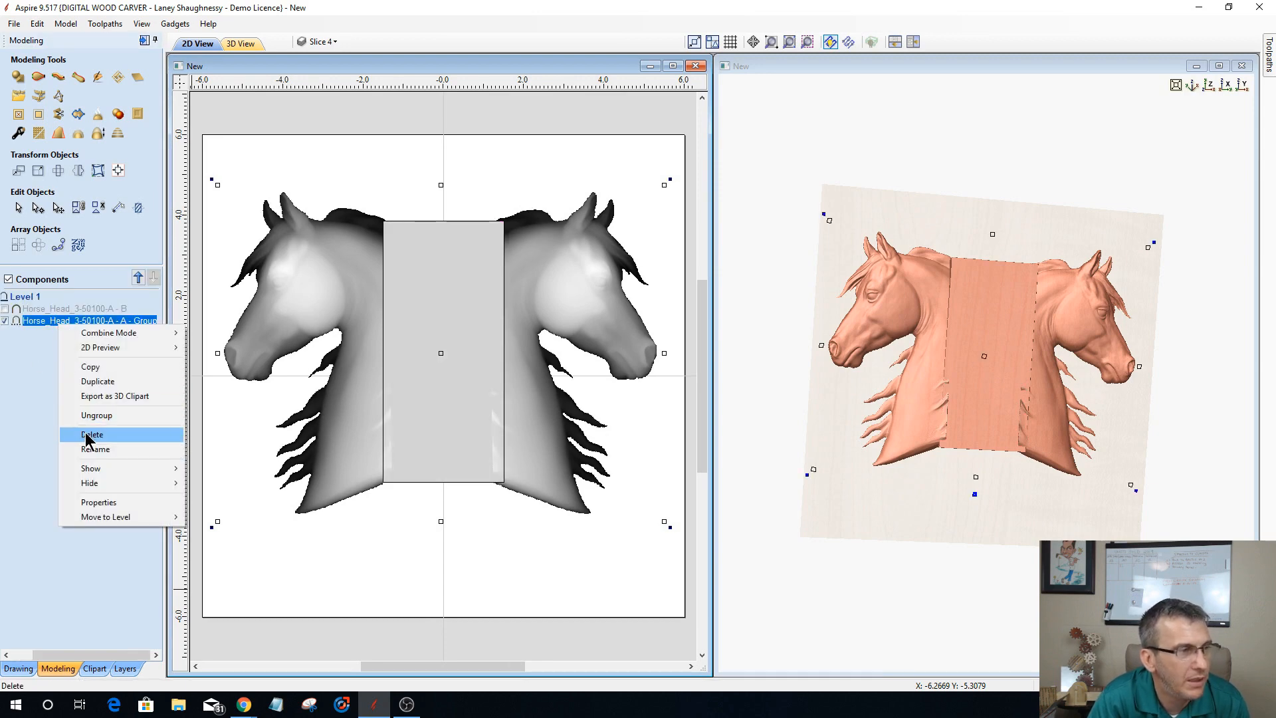
pyautogui.click(89, 385)
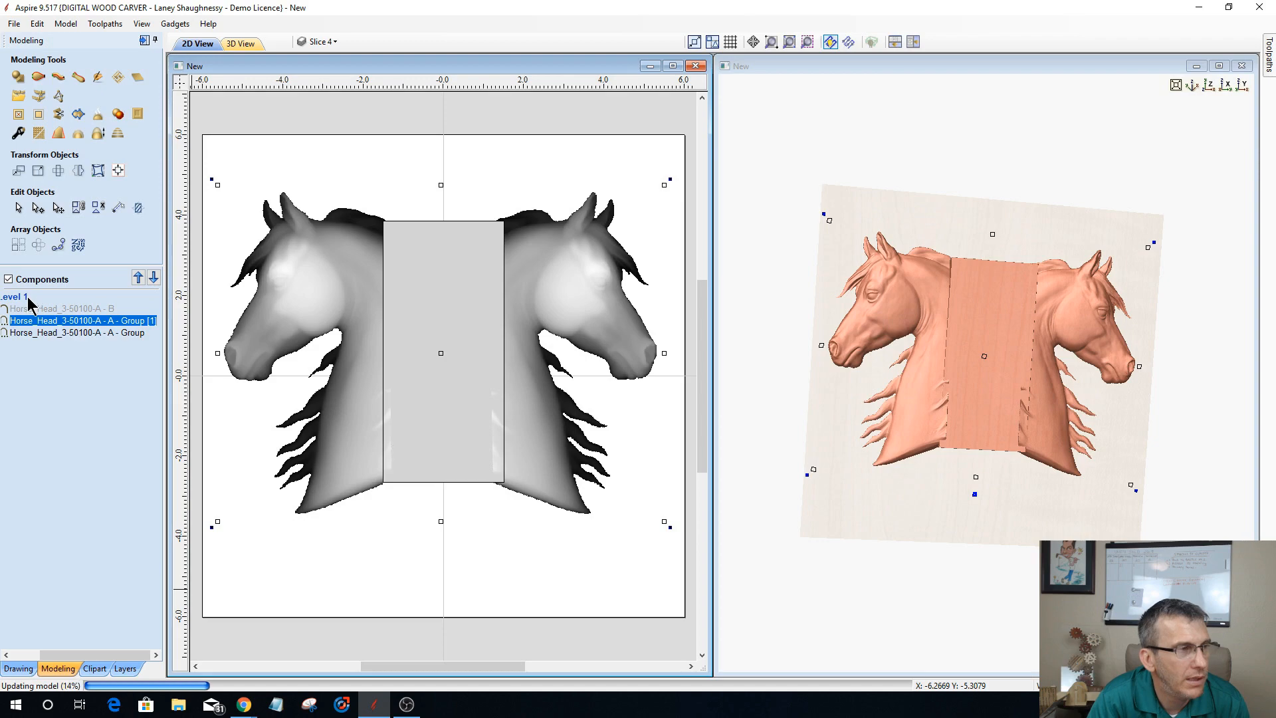
pyautogui.click(1227, 8)
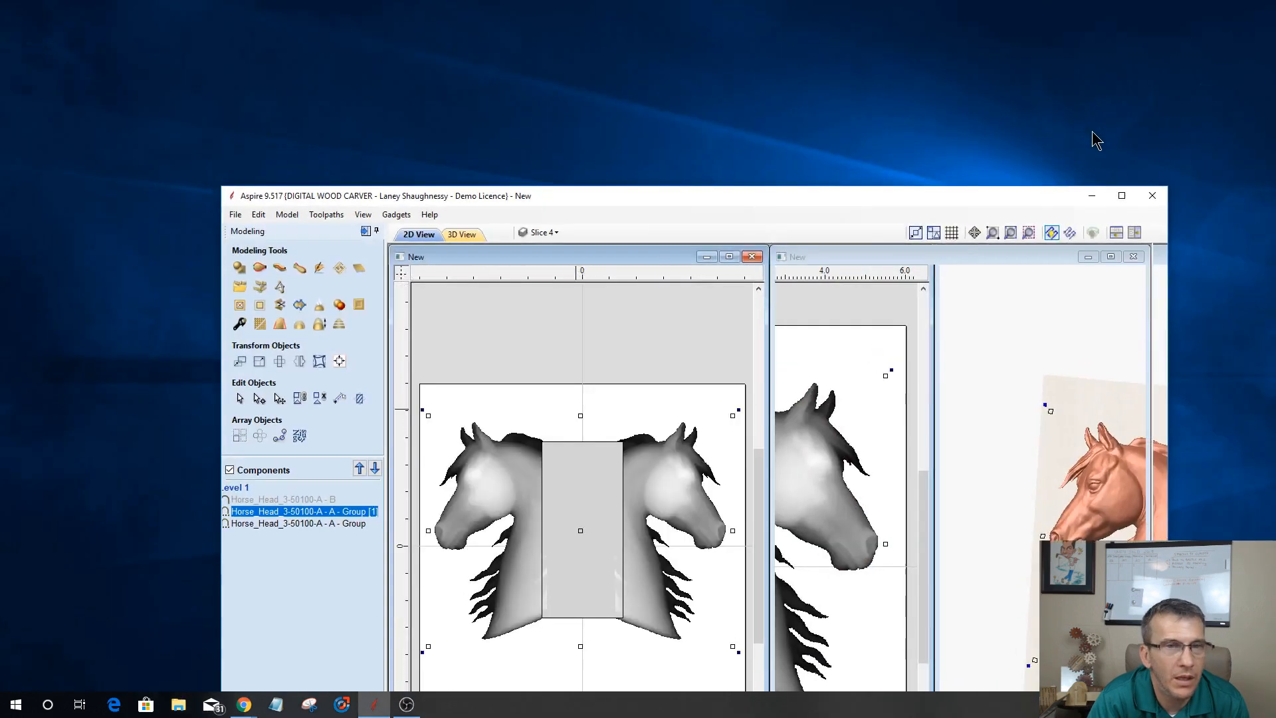
pyautogui.click(1124, 199)
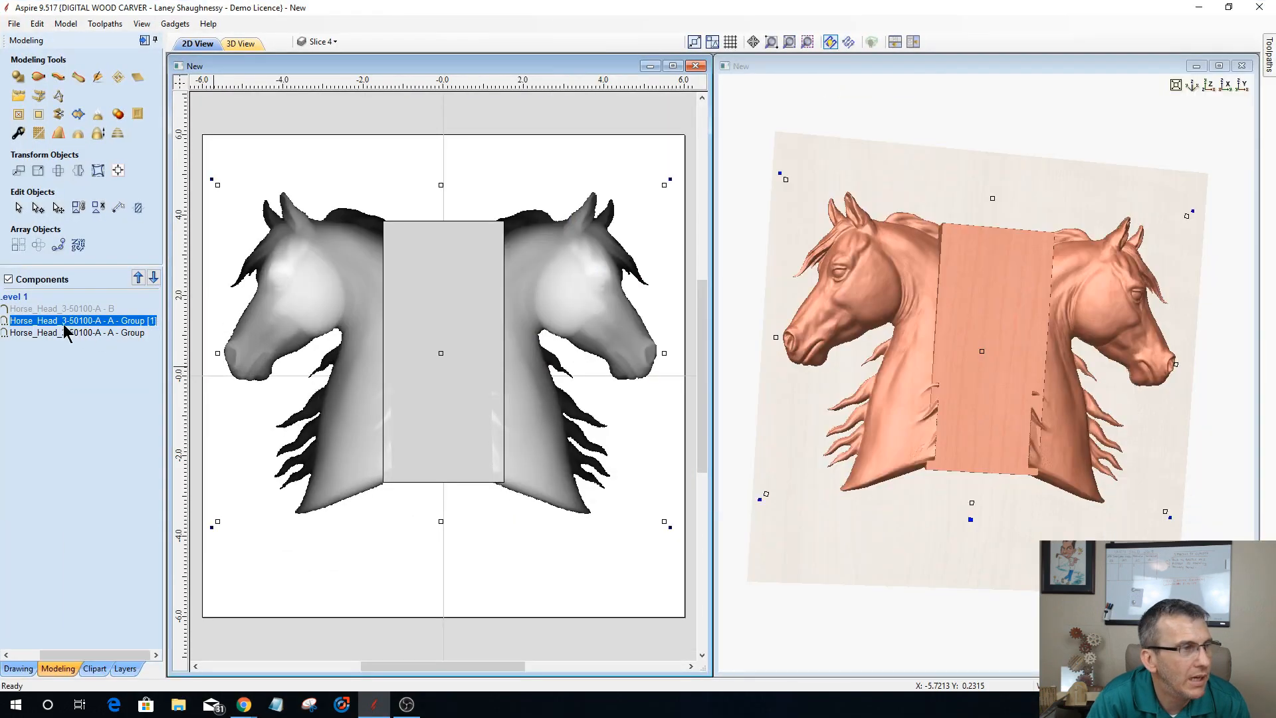
# Step: Move the duplicated group to a newly inserted level above Level 1 and hide Level 1
pyautogui.rightClick(20, 301)
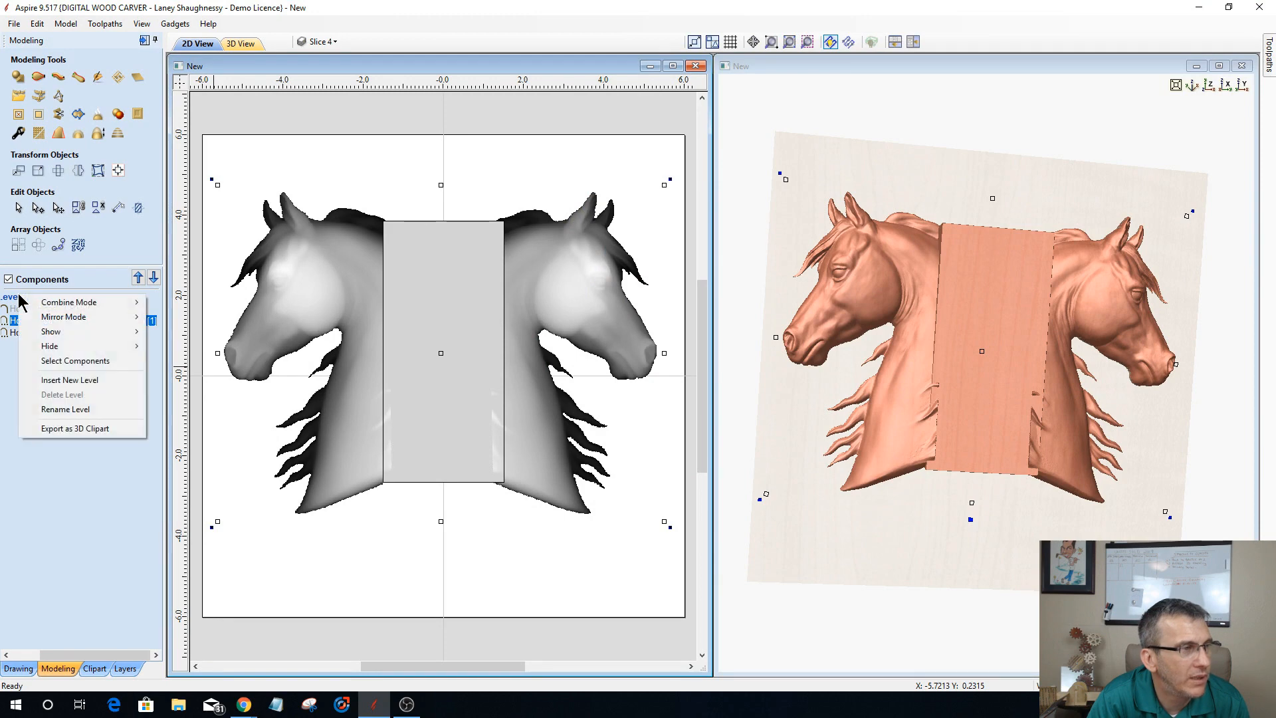
pyautogui.click(50, 379)
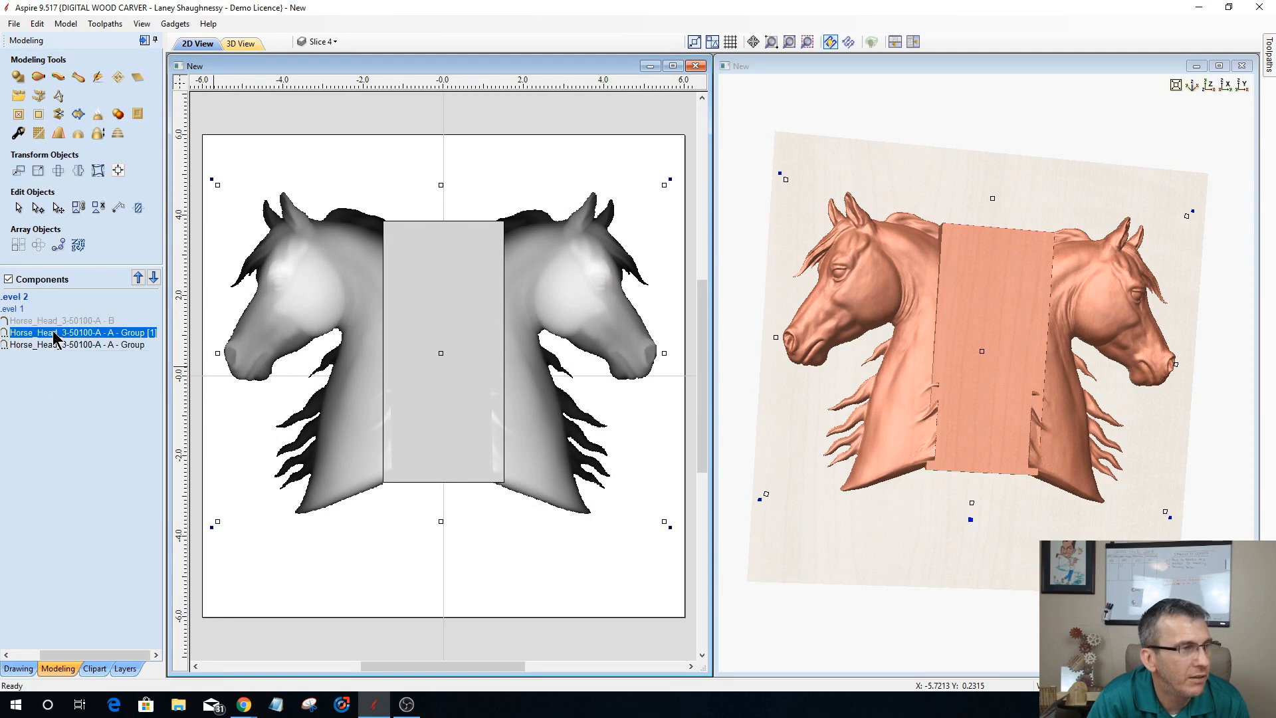
pyautogui.moveTo(55, 339); pyautogui.dragTo(56, 303)
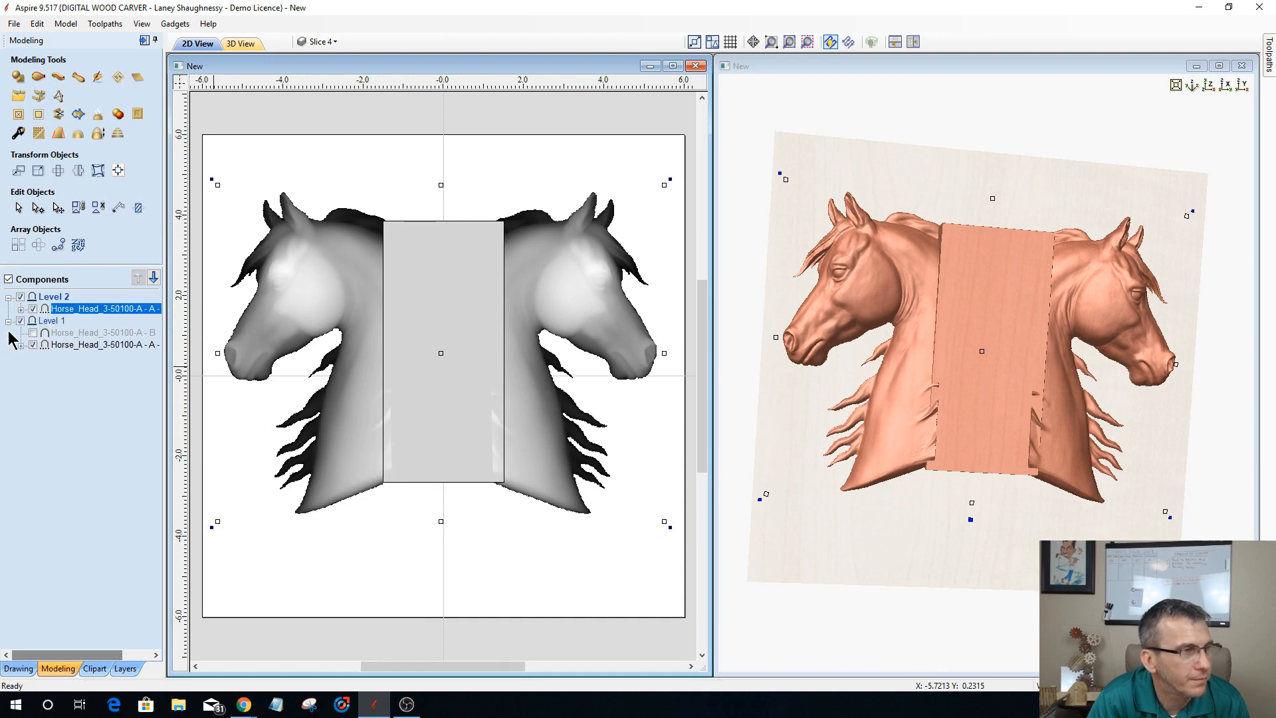
pyautogui.click(33, 345)
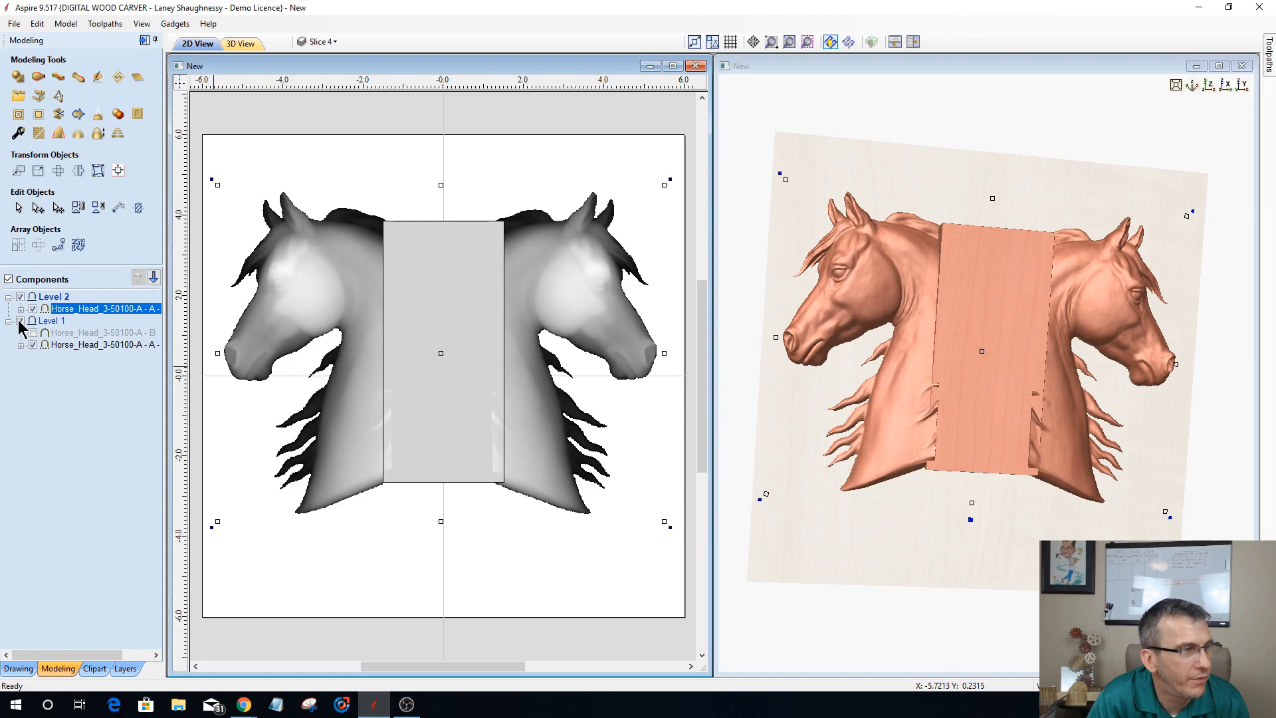
pyautogui.click(20, 321)
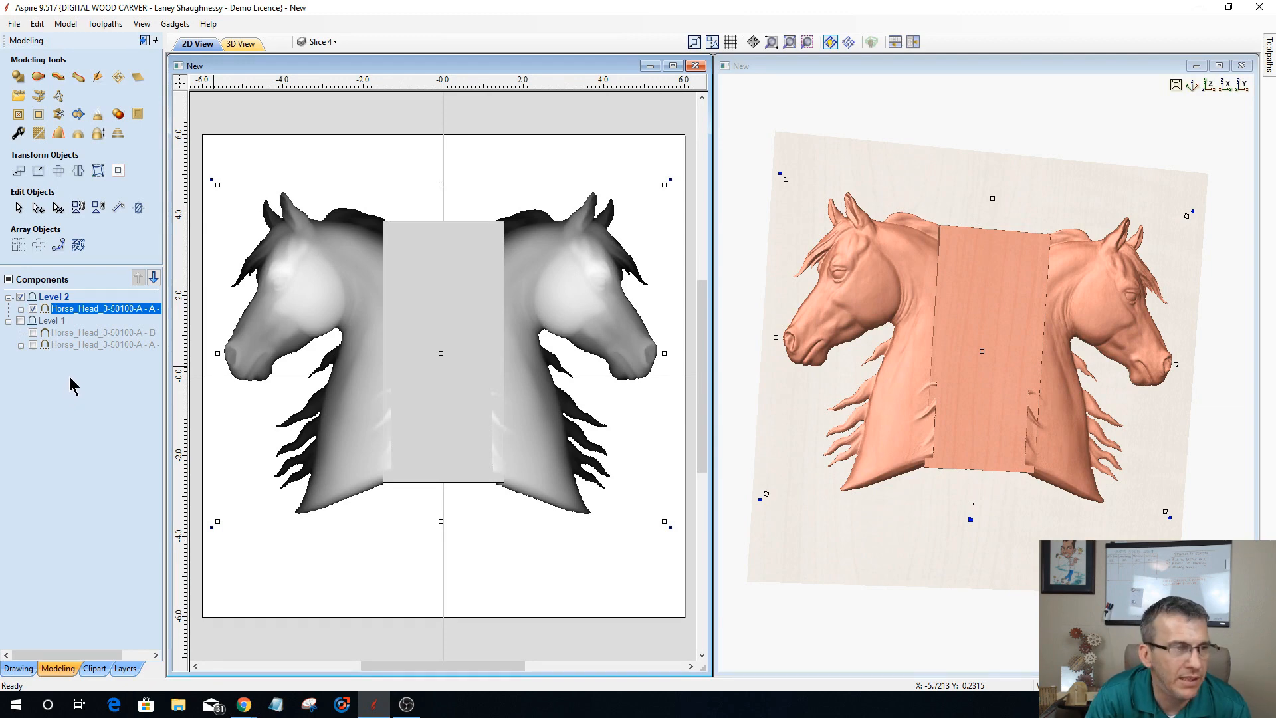
# Step: Bake the duplicated group on Level 2 into a single component
pyautogui.click(79, 309)
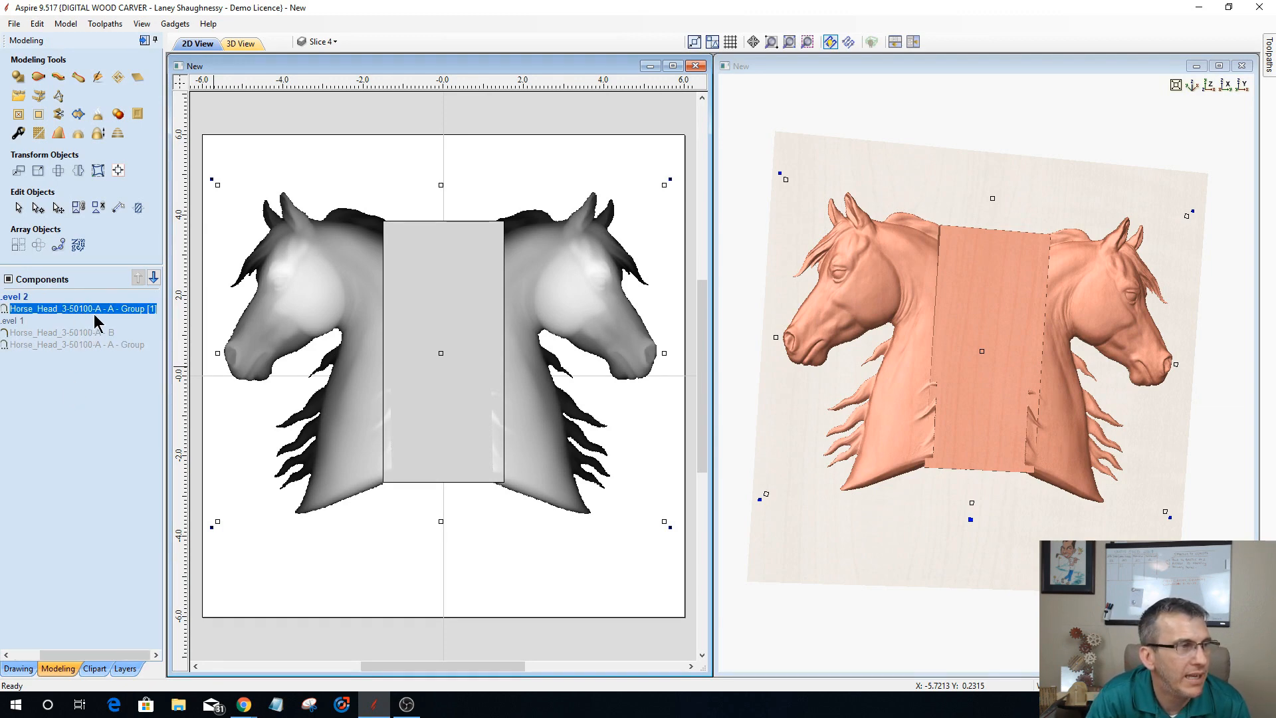
pyautogui.click(99, 117)
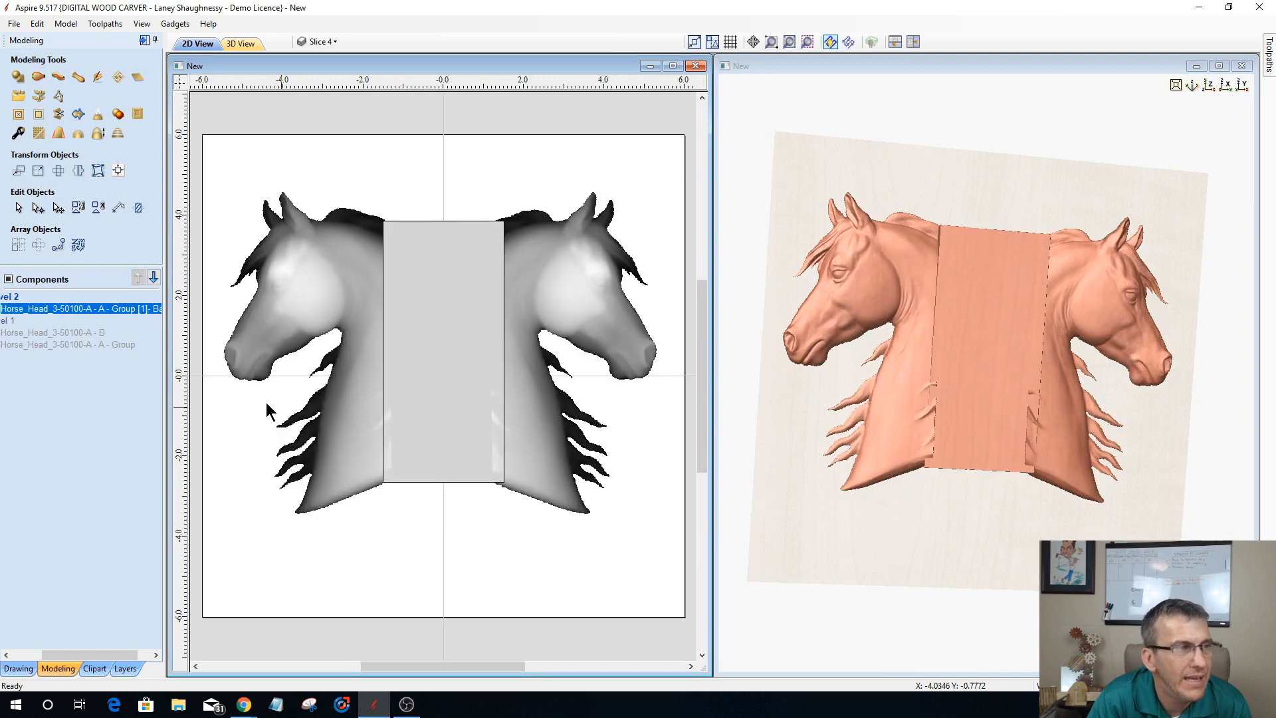
# Step: Open the baked component for sculpting and smooth its lower left neck seam with a Smooth brush of diameter 93 and strength 58
pyautogui.click(96, 78)
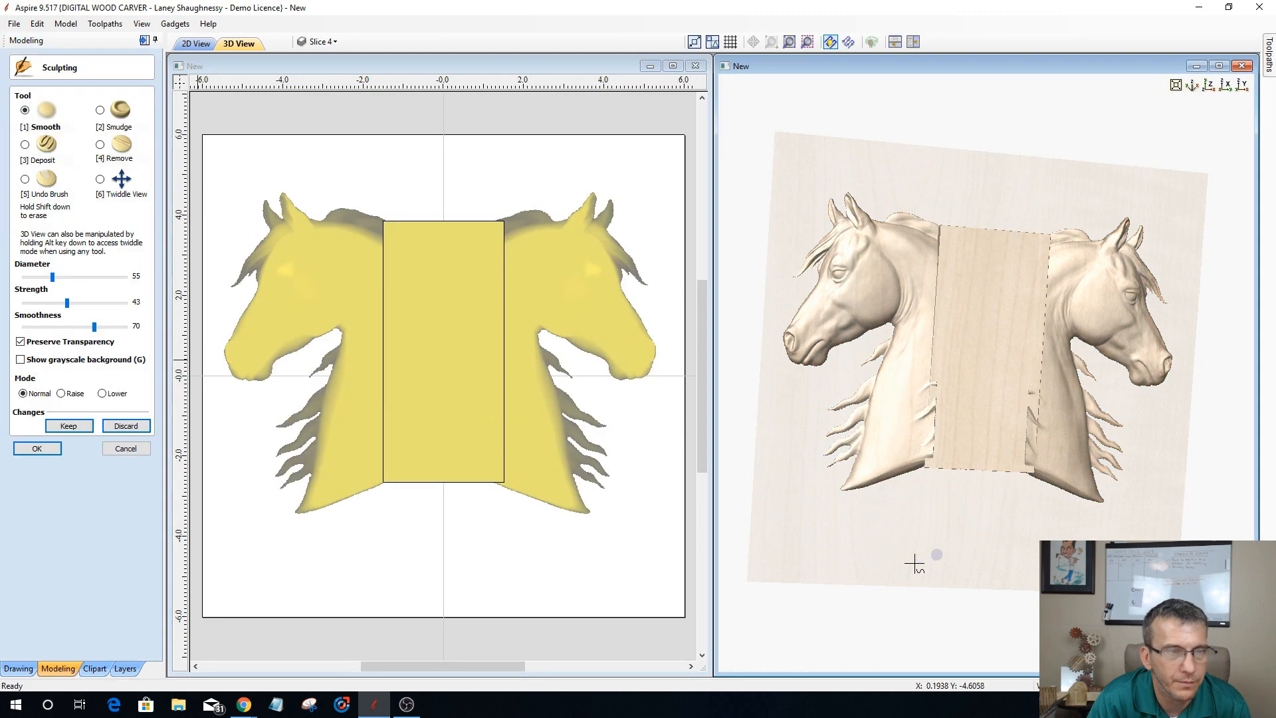
pyautogui.click(99, 179)
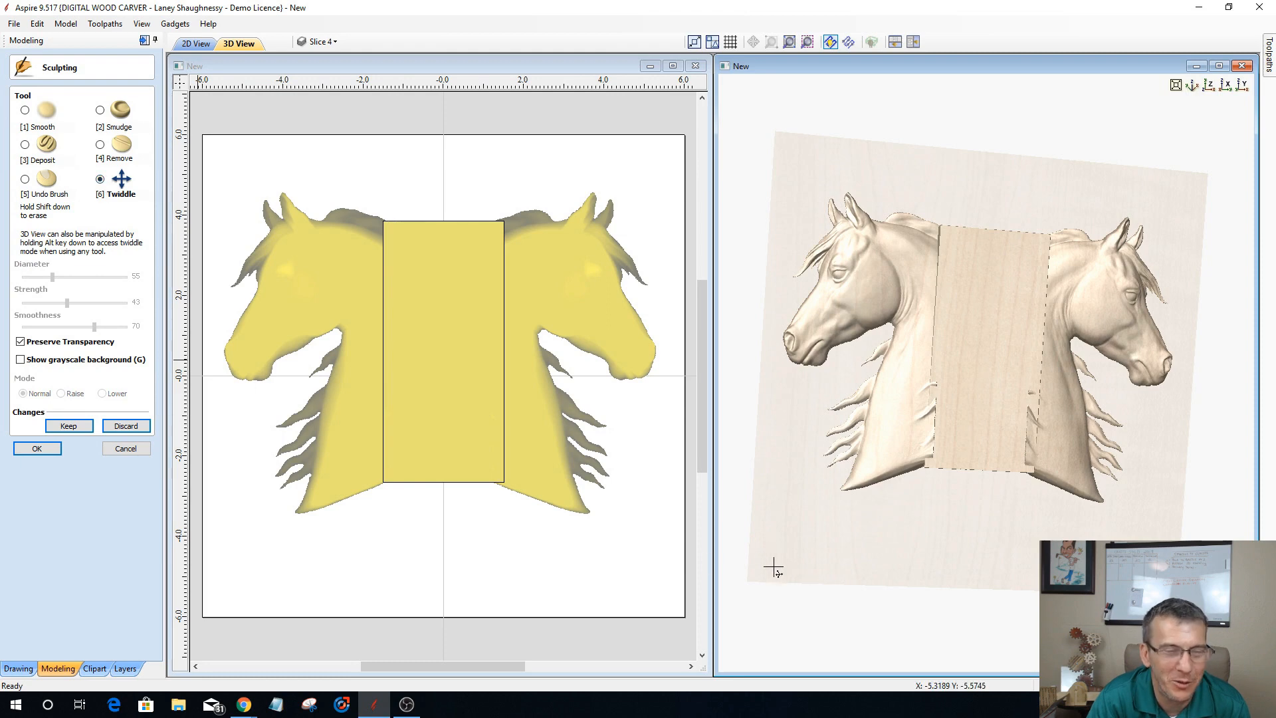
pyautogui.moveTo(775, 564); pyautogui.dragTo(997, 609)
pyautogui.scroll(3, 1013, 475)
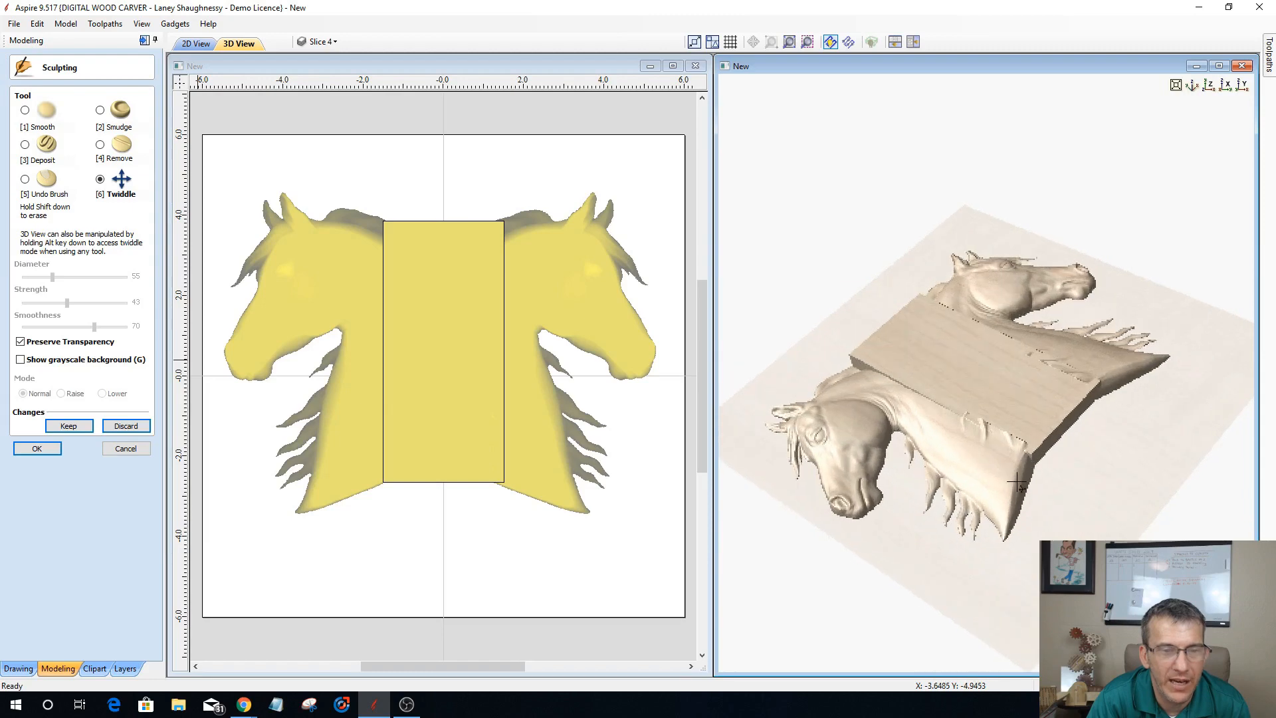
pyautogui.scroll(2, 1013, 475)
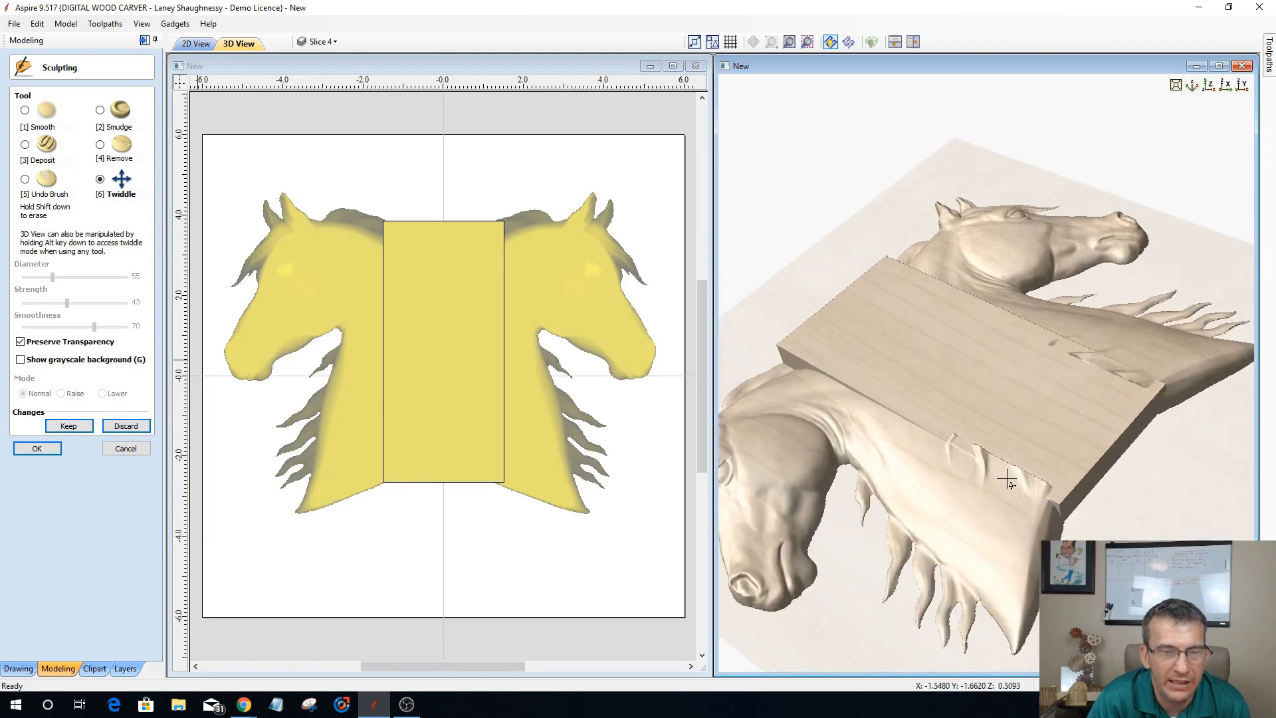
pyautogui.scroll(1, 1008, 480)
pyautogui.moveTo(1065, 571); pyautogui.dragTo(1018, 560)
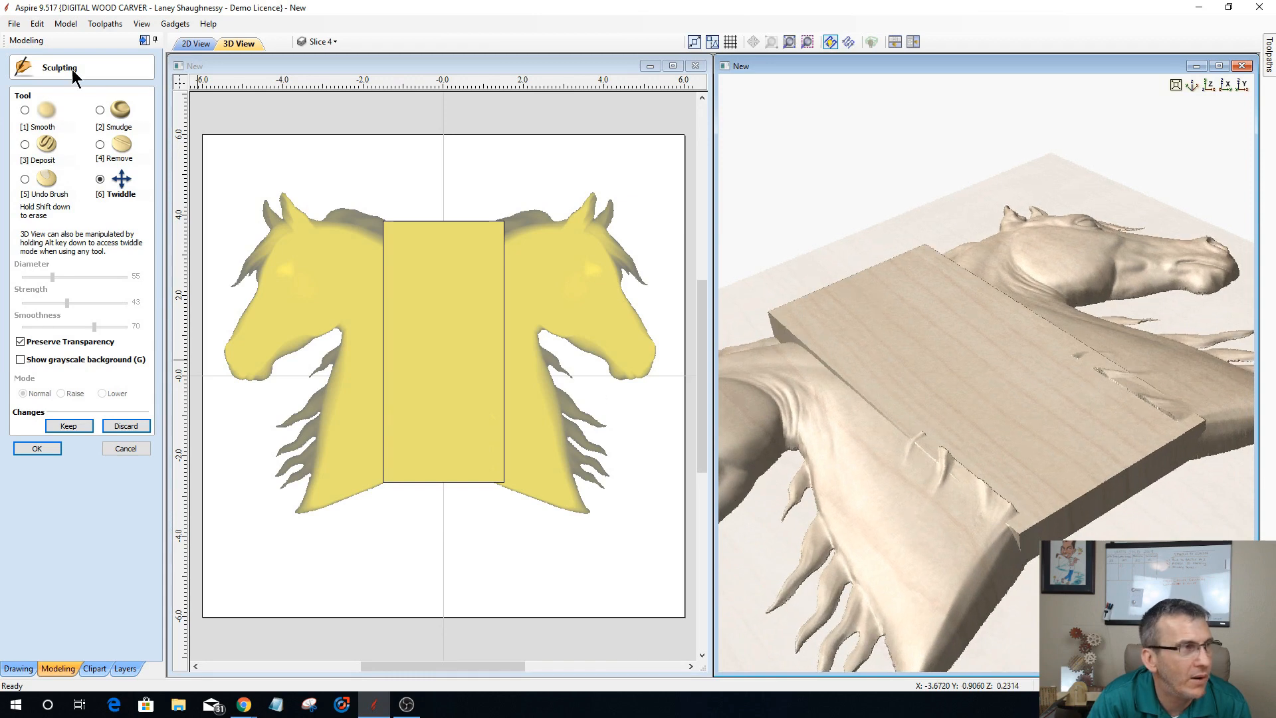
pyautogui.click(24, 110)
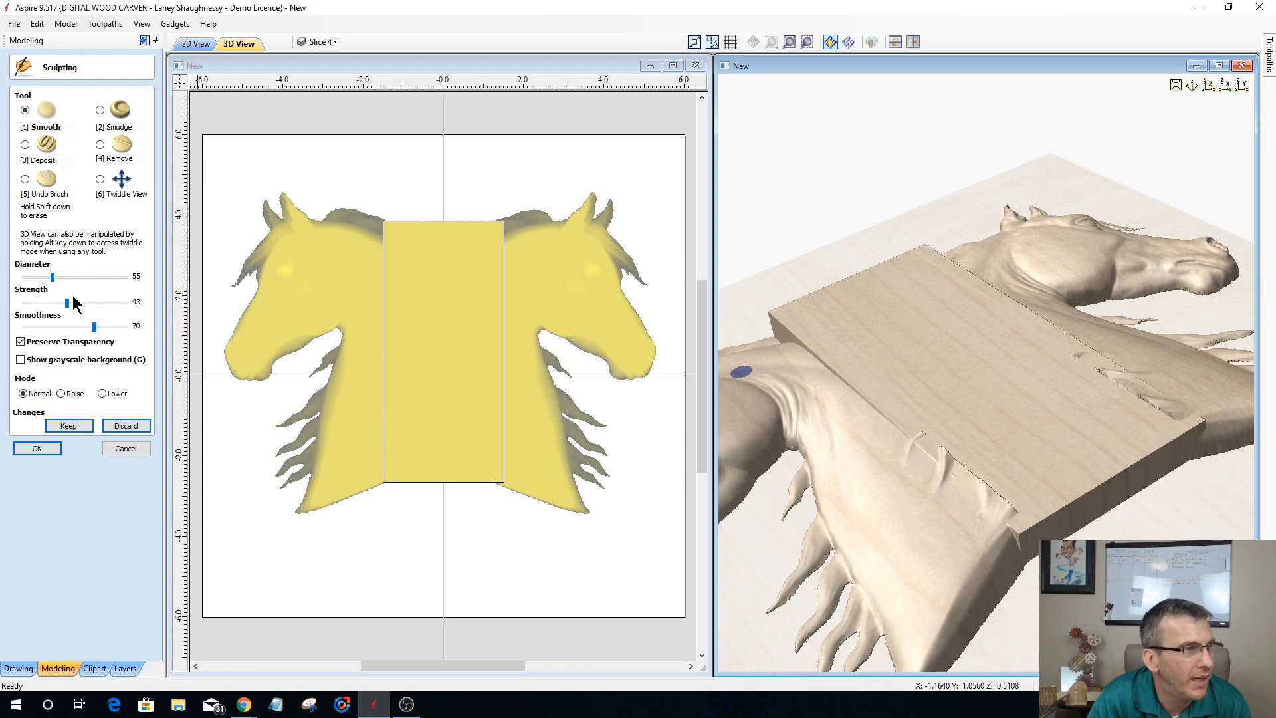
pyautogui.moveTo(53, 277); pyautogui.dragTo(69, 277)
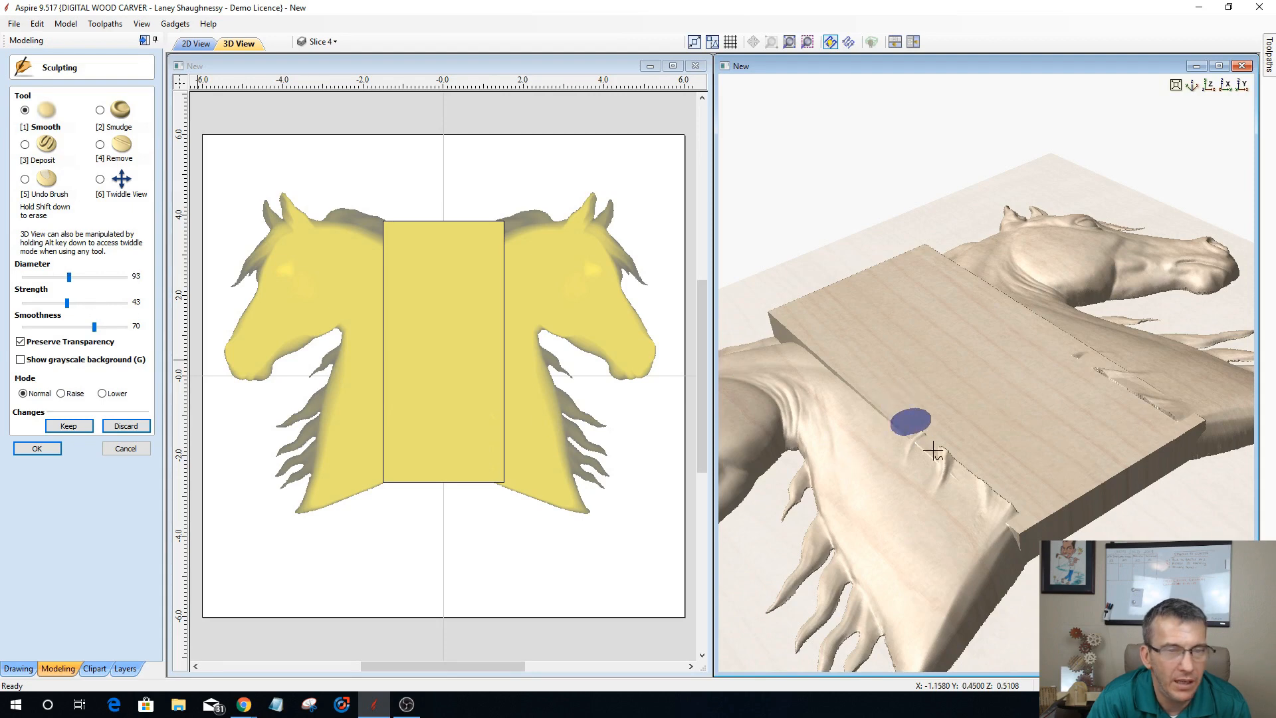
pyautogui.moveTo(917, 420)
pyautogui.mouseDown()
pyautogui.moveTo(923, 435)
pyautogui.moveTo(900, 433)
pyautogui.moveTo(995, 465)
pyautogui.moveTo(928, 438)
pyautogui.moveTo(950, 469)
pyautogui.moveTo(1003, 483)
pyautogui.moveTo(982, 490)
pyautogui.moveTo(1029, 512)
pyautogui.mouseUp()
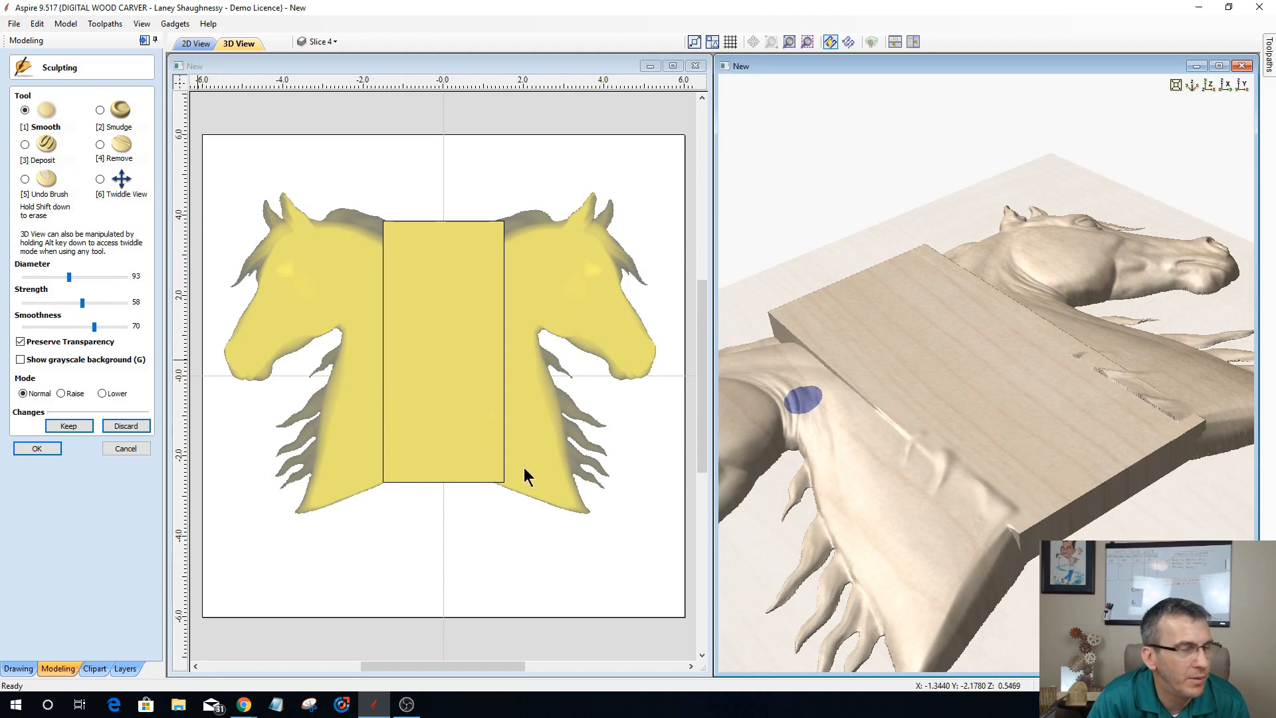
pyautogui.moveTo(977, 489)
pyautogui.mouseDown()
pyautogui.moveTo(1005, 491)
pyautogui.moveTo(1003, 504)
pyautogui.moveTo(968, 461)
pyautogui.moveTo(937, 458)
pyautogui.moveTo(983, 504)
pyautogui.moveTo(971, 448)
pyautogui.moveTo(925, 430)
pyautogui.moveTo(939, 450)
pyautogui.moveTo(927, 434)
pyautogui.moveTo(956, 446)
pyautogui.moveTo(918, 414)
pyautogui.moveTo(897, 414)
pyautogui.moveTo(919, 438)
pyautogui.moveTo(905, 426)
pyautogui.moveTo(940, 428)
pyautogui.moveTo(940, 489)
pyautogui.moveTo(994, 521)
pyautogui.moveTo(898, 443)
pyautogui.moveTo(911, 440)
pyautogui.moveTo(948, 516)
pyautogui.moveTo(909, 432)
pyautogui.moveTo(978, 513)
pyautogui.moveTo(927, 487)
pyautogui.mouseUp()
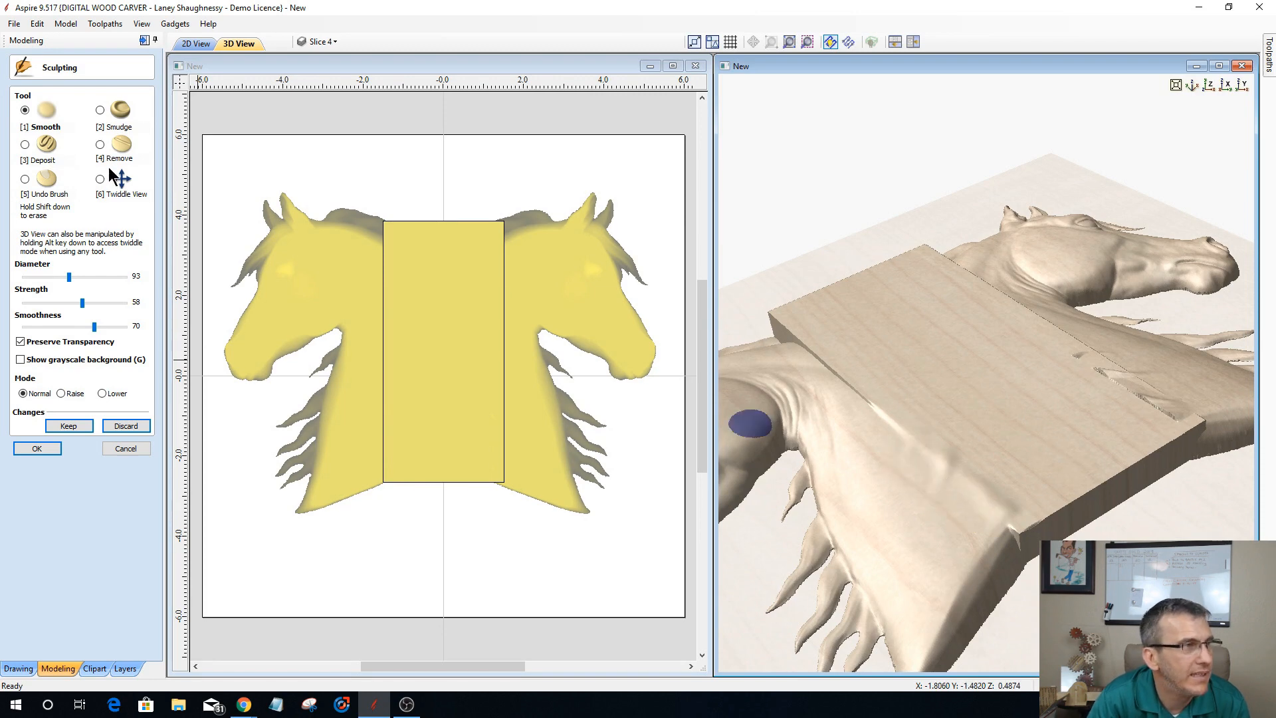
# Step: Try the Remove brush at strength 29 along the lower left seam and restore the area with the Undo Brush at strength 50
pyautogui.click(101, 144)
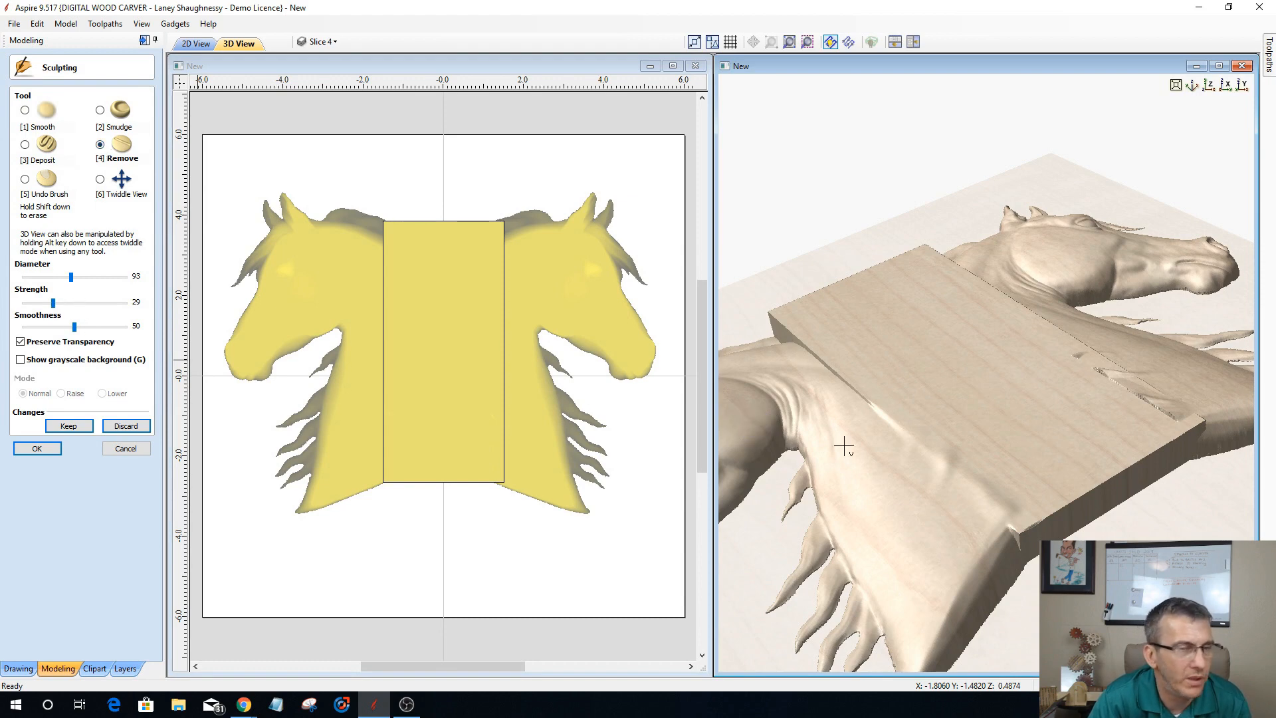
pyautogui.moveTo(956, 458); pyautogui.dragTo(1050, 558)
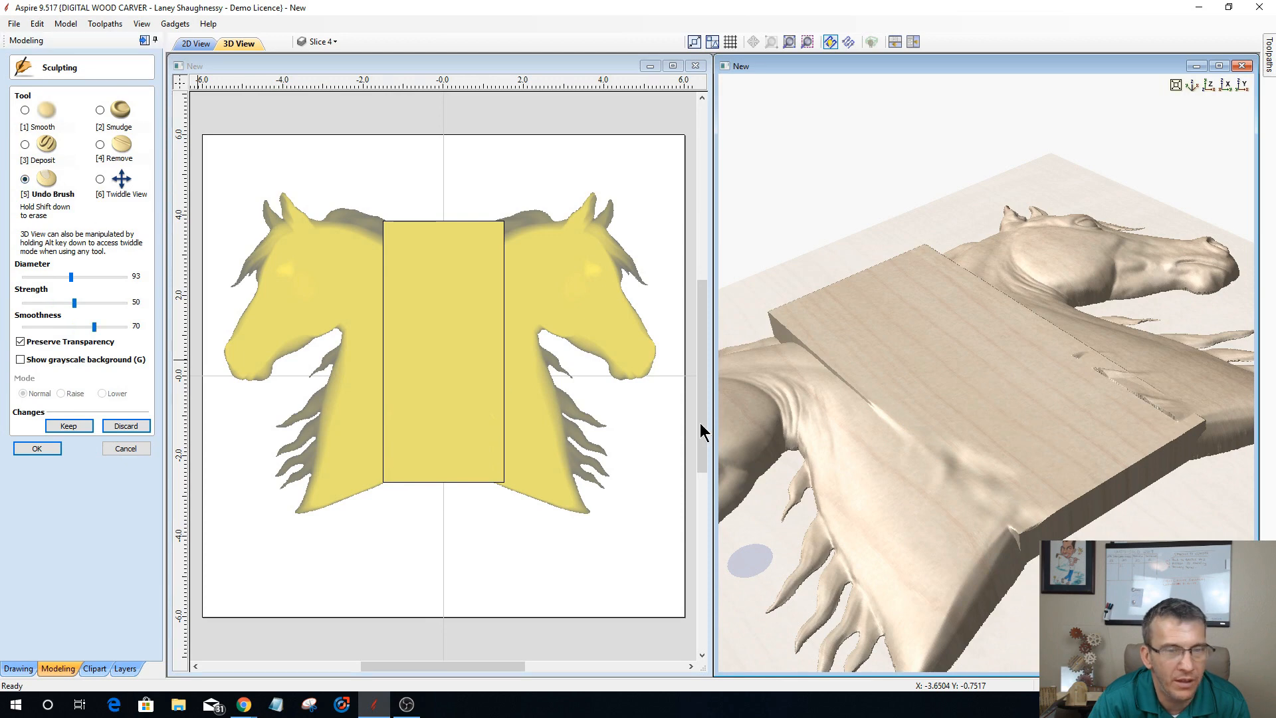
pyautogui.moveTo(948, 442)
pyautogui.mouseDown()
pyautogui.moveTo(1039, 499)
pyautogui.moveTo(997, 454)
pyautogui.moveTo(1039, 499)
pyautogui.moveTo(1001, 492)
pyautogui.moveTo(943, 438)
pyautogui.moveTo(1025, 507)
pyautogui.mouseUp()
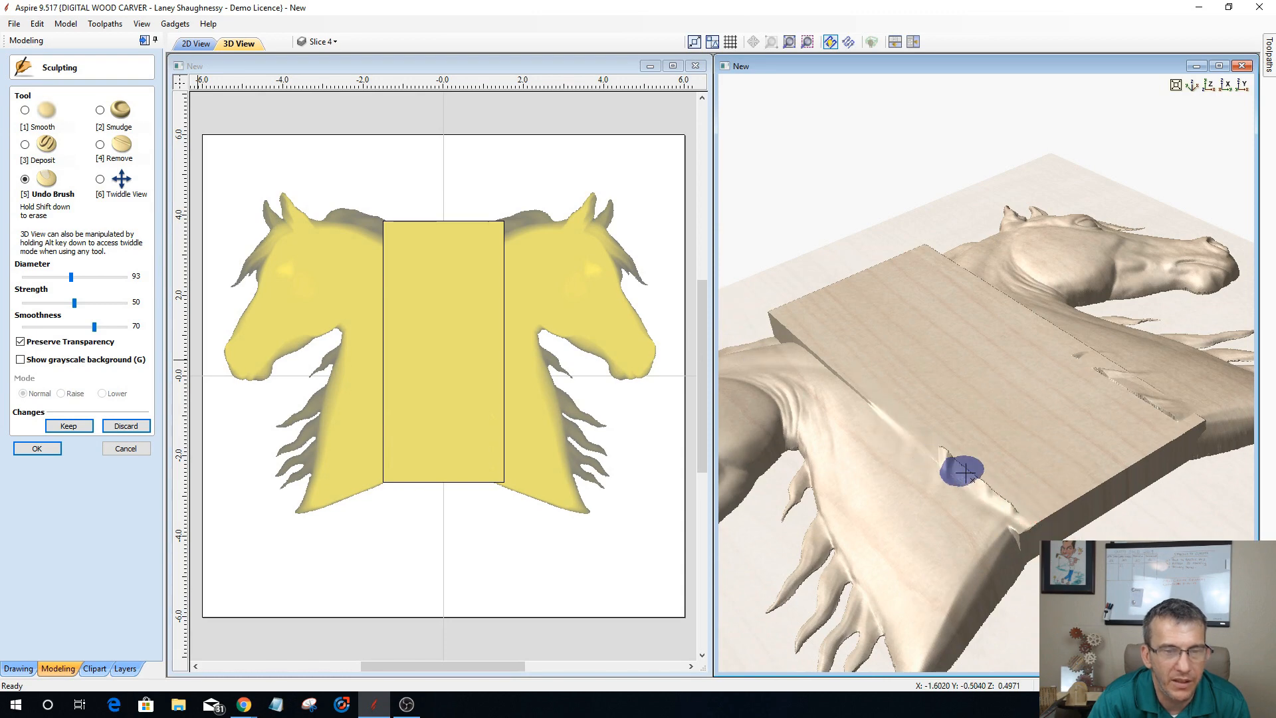
pyautogui.moveTo(964, 471)
pyautogui.mouseDown()
pyautogui.moveTo(1025, 532)
pyautogui.moveTo(1031, 489)
pyautogui.moveTo(1015, 479)
pyautogui.mouseUp()
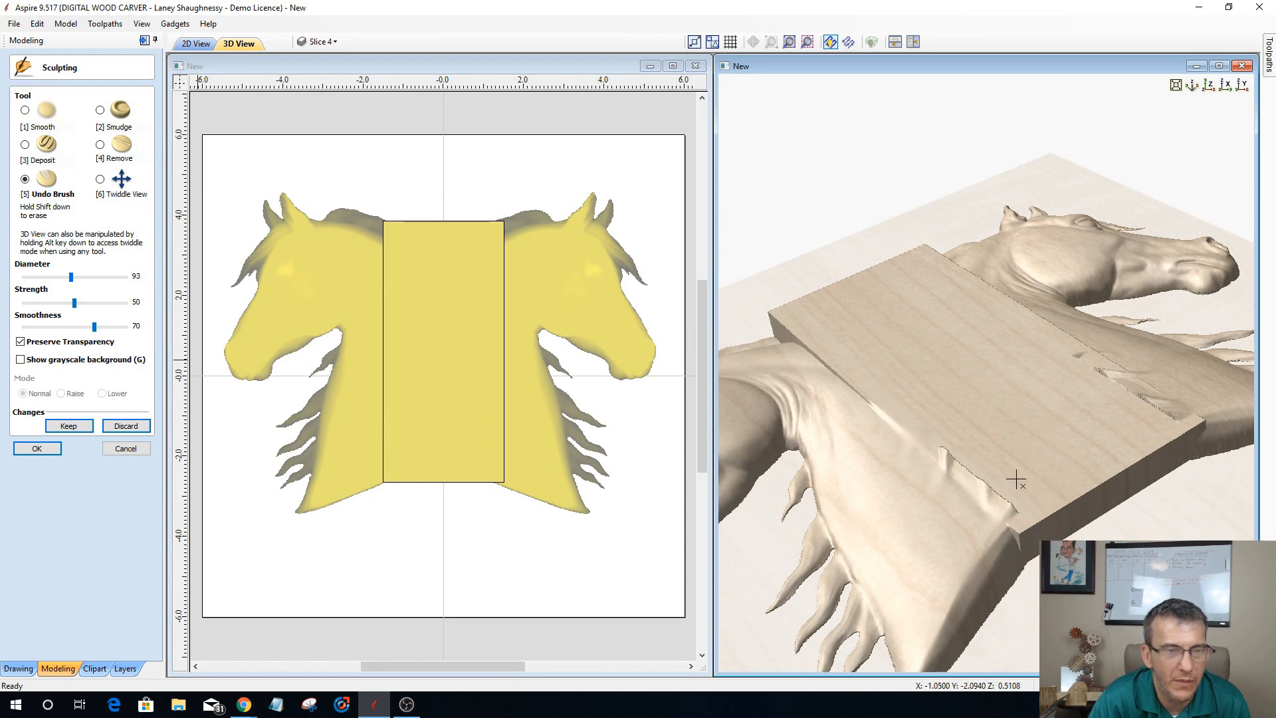
# Step: Smooth the left seam from the neck base up to the bridge's upper corner using strength 94 and smoothness 97
pyautogui.click(24, 111)
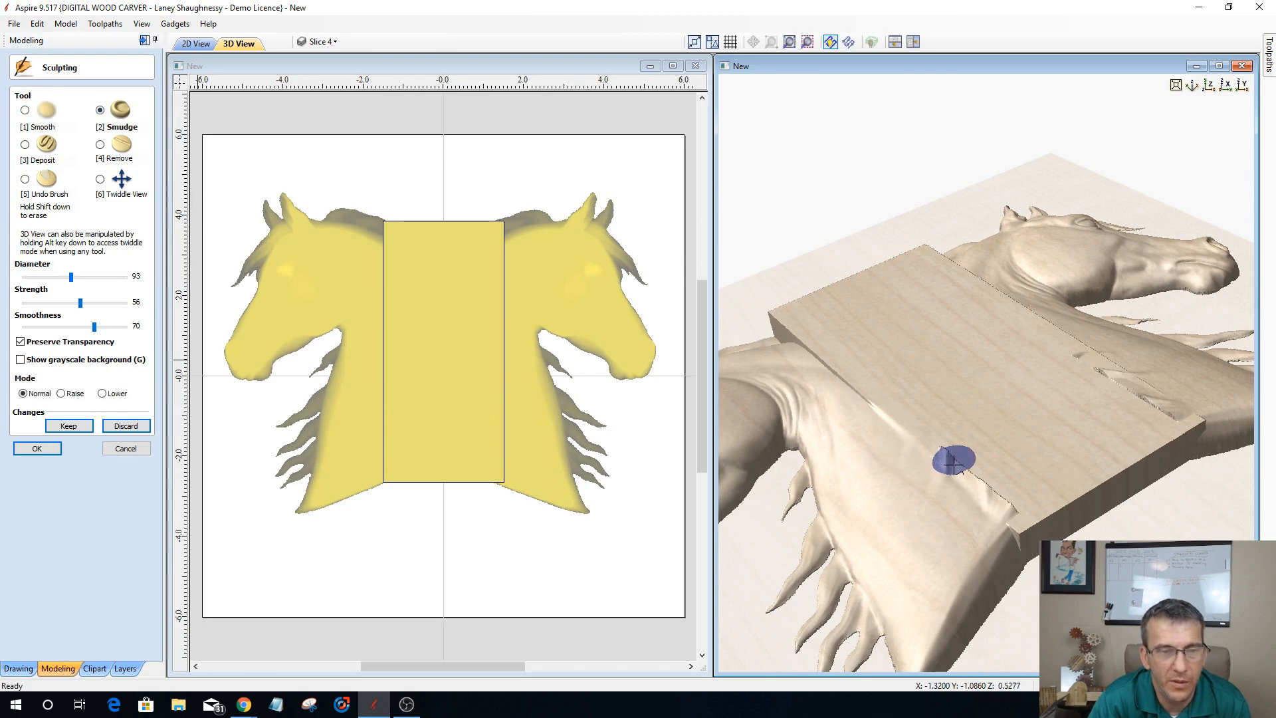
pyautogui.moveTo(943, 470); pyautogui.dragTo(786, 435)
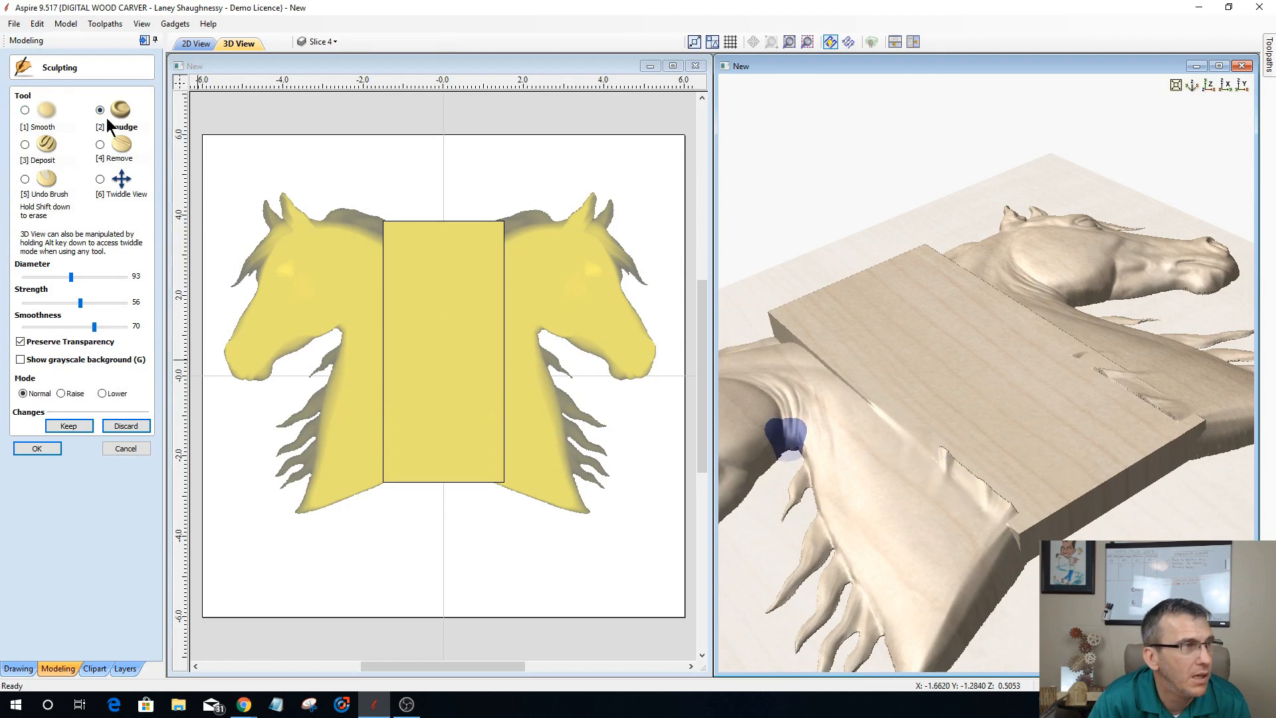
pyautogui.click(25, 110)
pyautogui.moveTo(939, 456)
pyautogui.mouseDown()
pyautogui.moveTo(959, 460)
pyautogui.moveTo(993, 506)
pyautogui.mouseUp()
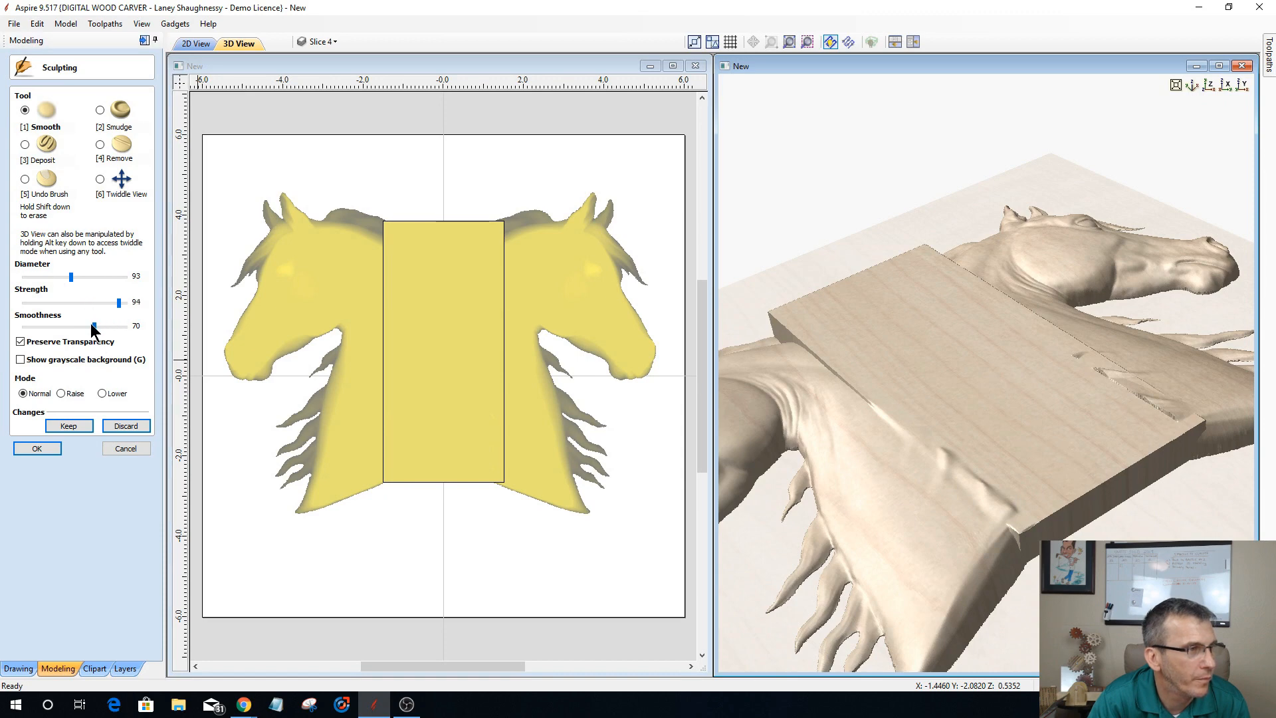
pyautogui.moveTo(119, 326); pyautogui.dragTo(121, 327)
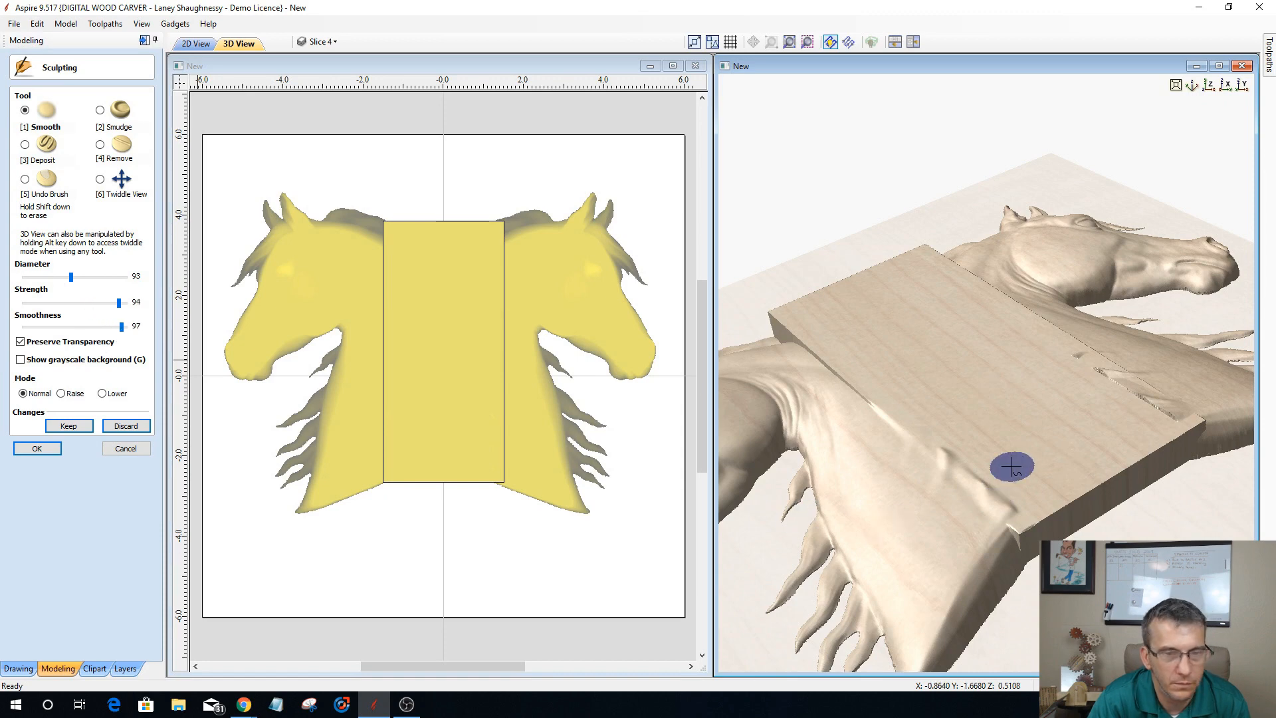
pyautogui.moveTo(1011, 465)
pyautogui.mouseDown()
pyautogui.moveTo(1007, 503)
pyautogui.moveTo(977, 475)
pyautogui.moveTo(992, 481)
pyautogui.moveTo(997, 512)
pyautogui.moveTo(968, 458)
pyautogui.moveTo(951, 456)
pyautogui.moveTo(891, 394)
pyautogui.moveTo(990, 490)
pyautogui.moveTo(812, 336)
pyautogui.moveTo(827, 345)
pyautogui.mouseUp()
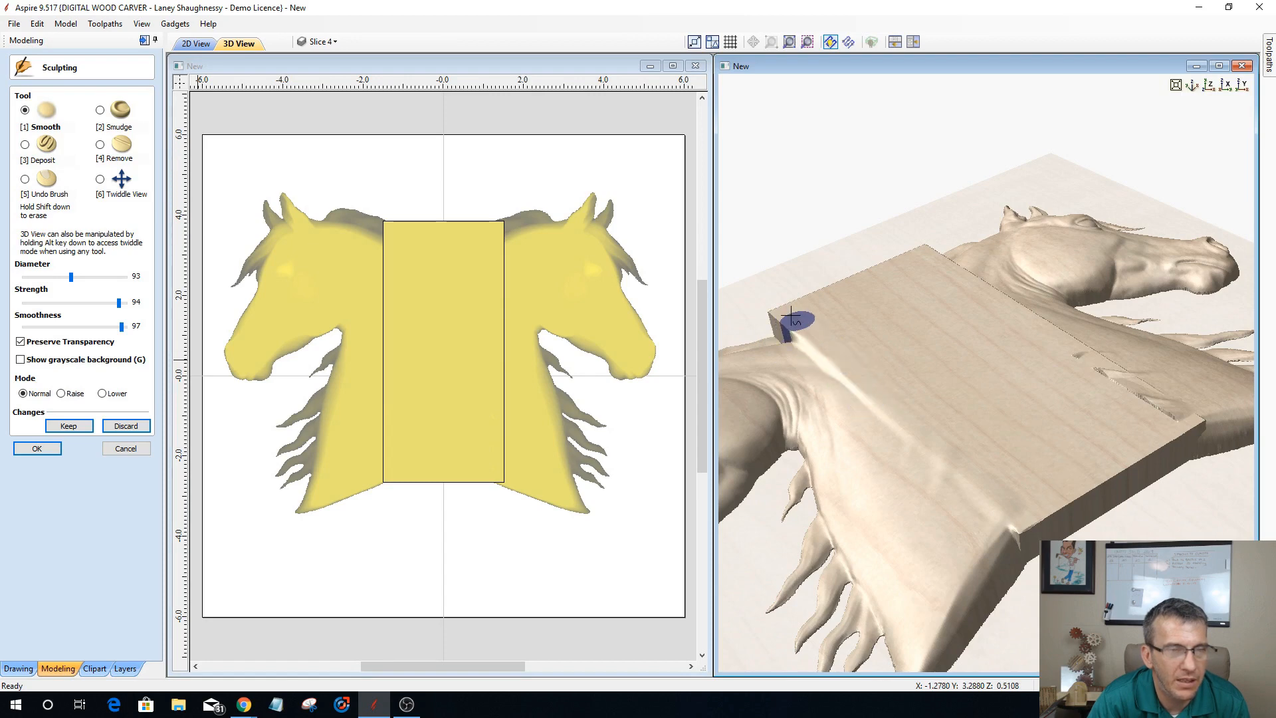
pyautogui.moveTo(774, 302); pyautogui.dragTo(1000, 452)
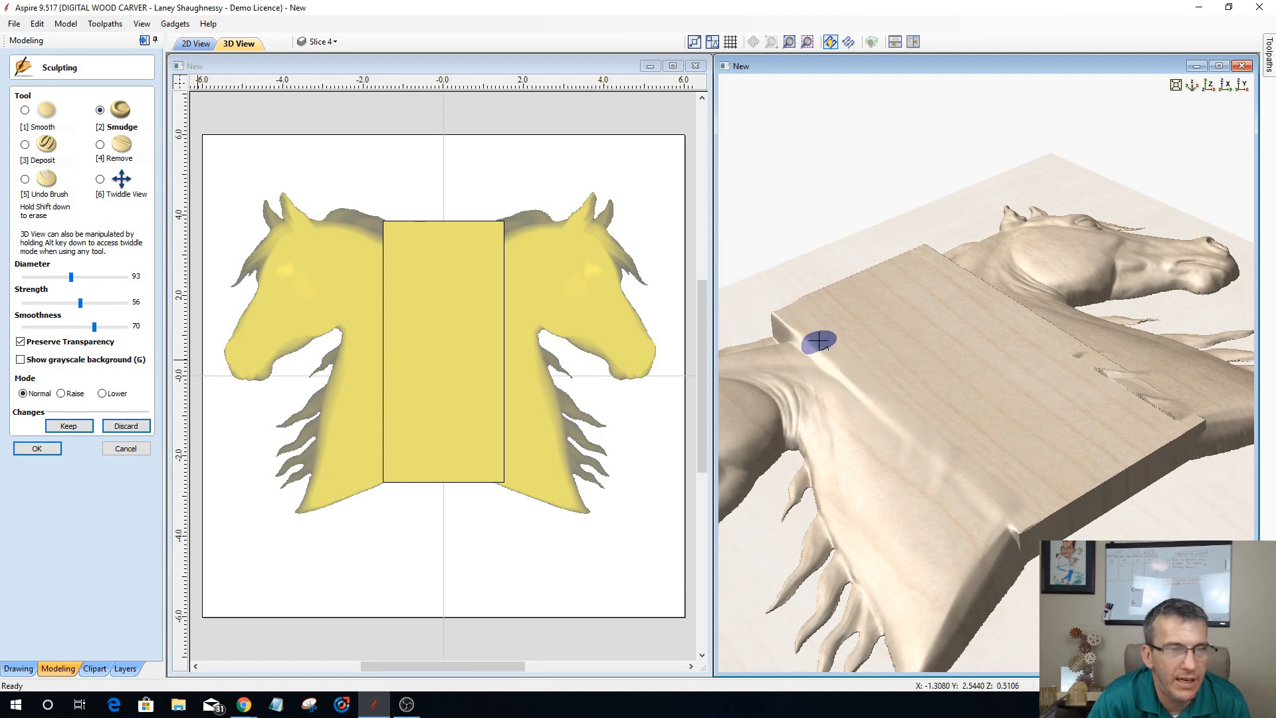
# Step: Restore the smudged upper left seam with the Undo Brush, and smooth it again together with the bridging shape's lower edge
pyautogui.moveTo(828, 361)
pyautogui.mouseDown()
pyautogui.moveTo(841, 386)
pyautogui.moveTo(815, 353)
pyautogui.moveTo(786, 357)
pyautogui.moveTo(816, 362)
pyautogui.moveTo(838, 390)
pyautogui.mouseUp()
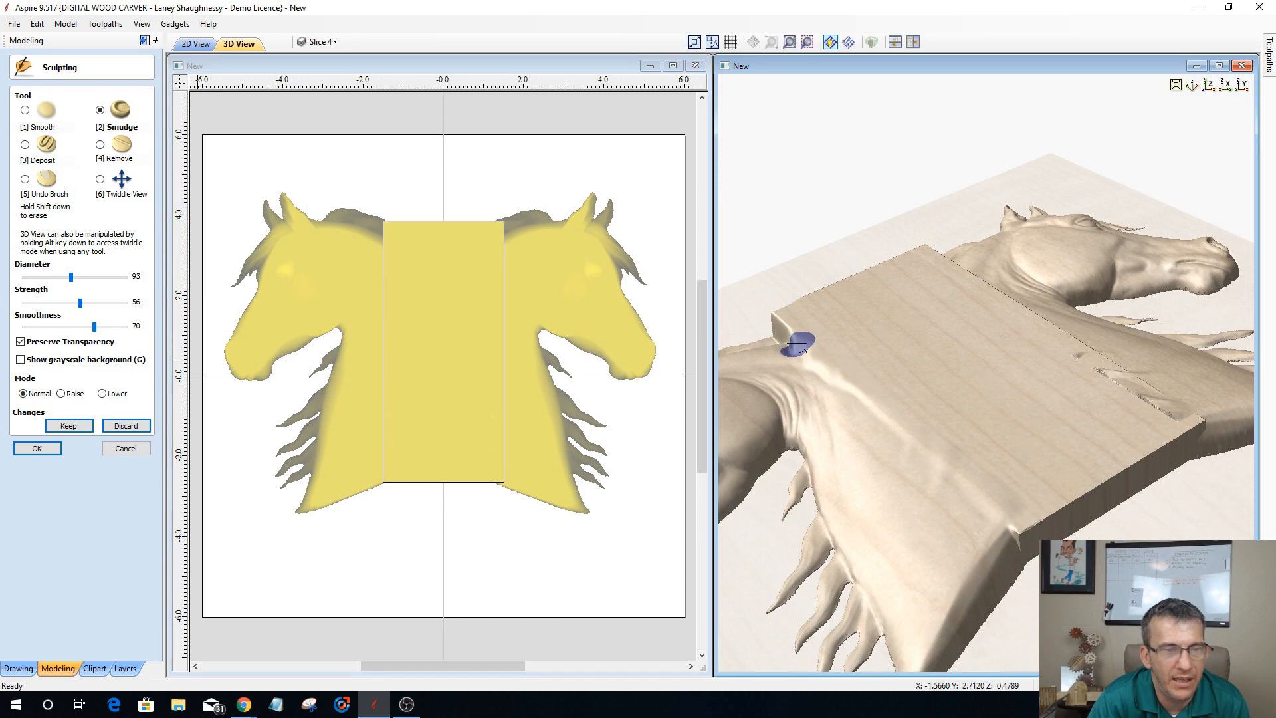
pyautogui.click(38, 195)
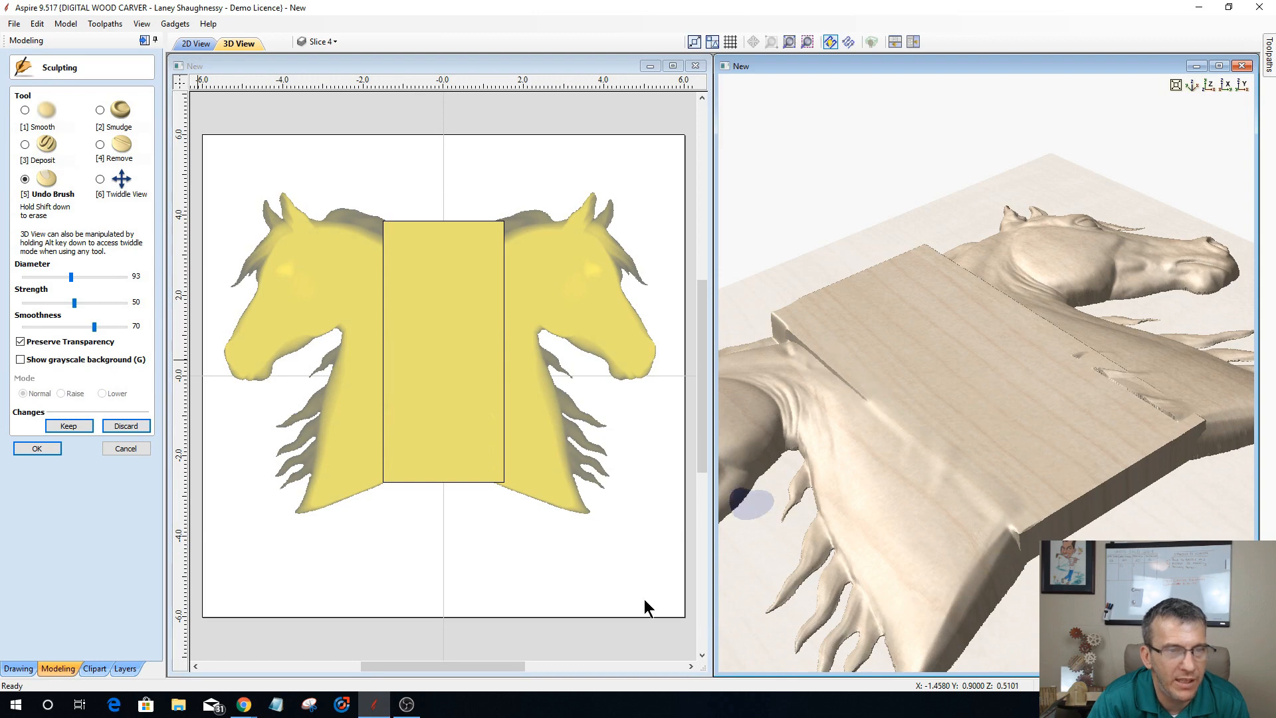
pyautogui.click(26, 110)
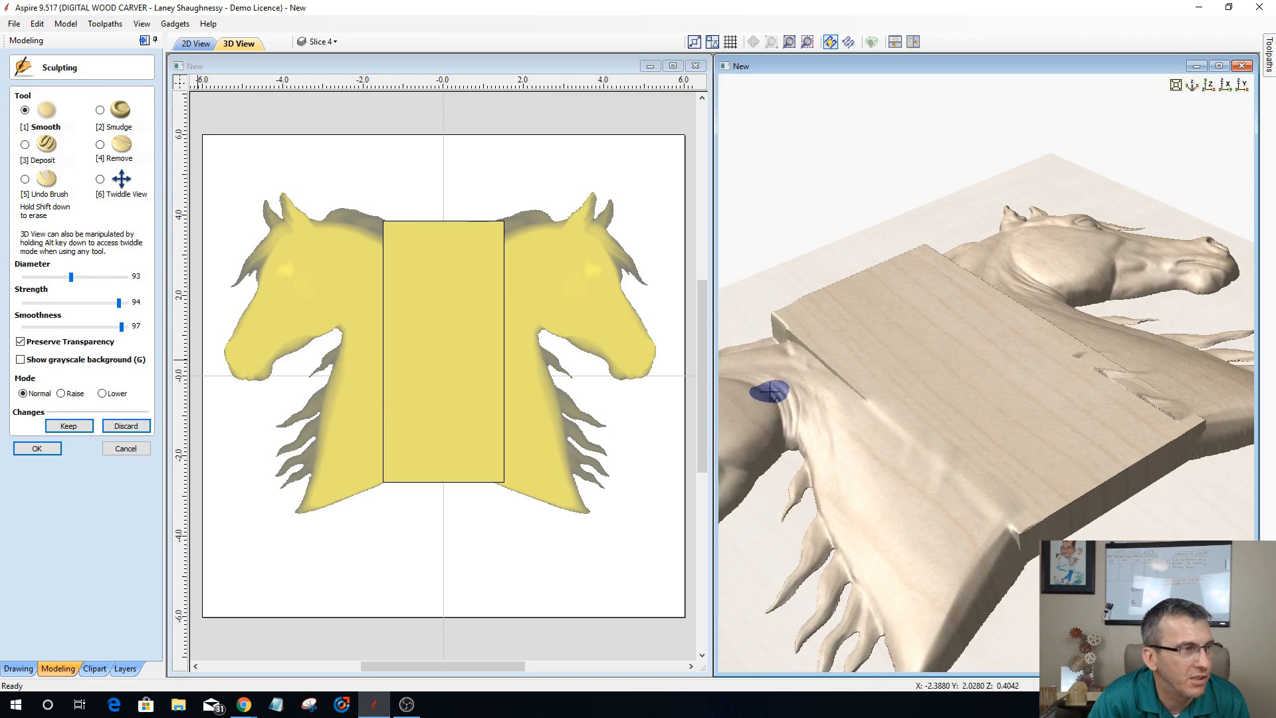
pyautogui.moveTo(874, 398)
pyautogui.mouseDown()
pyautogui.moveTo(824, 365)
pyautogui.moveTo(849, 402)
pyautogui.moveTo(874, 413)
pyautogui.moveTo(834, 354)
pyautogui.mouseUp()
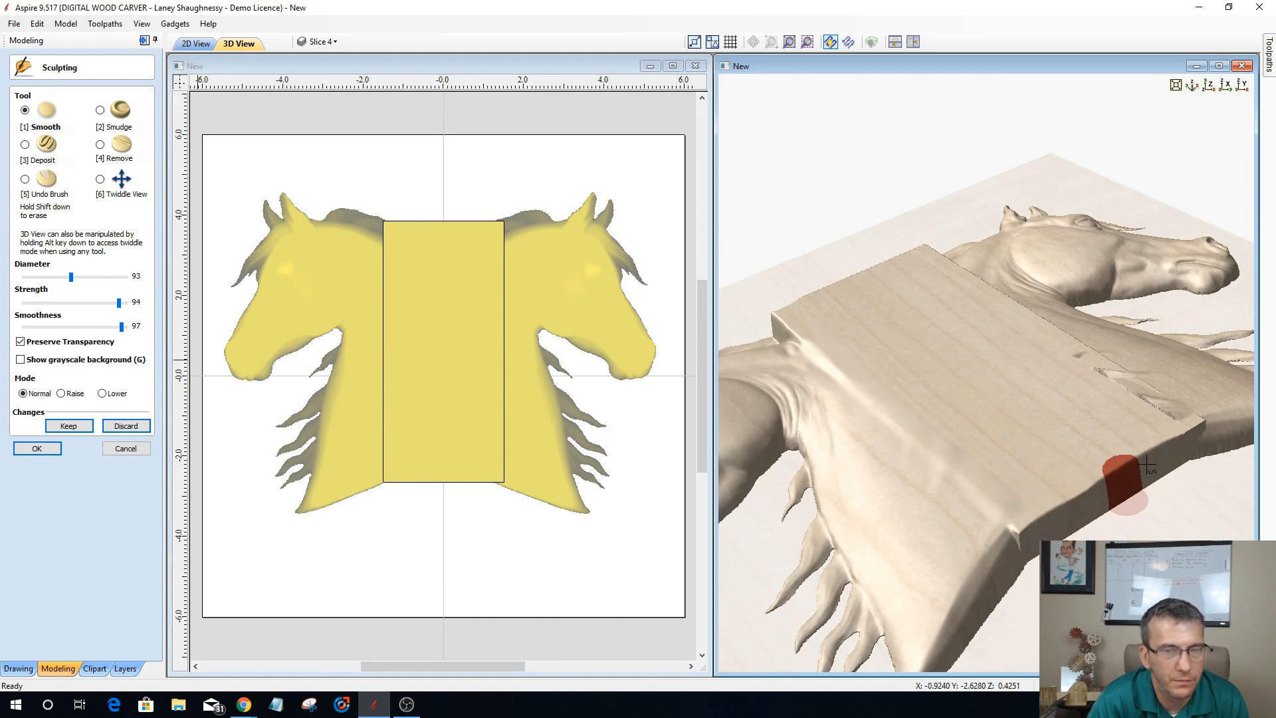
pyautogui.moveTo(1146, 466)
pyautogui.mouseDown()
pyautogui.moveTo(1167, 457)
pyautogui.moveTo(1045, 528)
pyautogui.moveTo(1193, 469)
pyautogui.moveTo(1175, 479)
pyautogui.mouseUp()
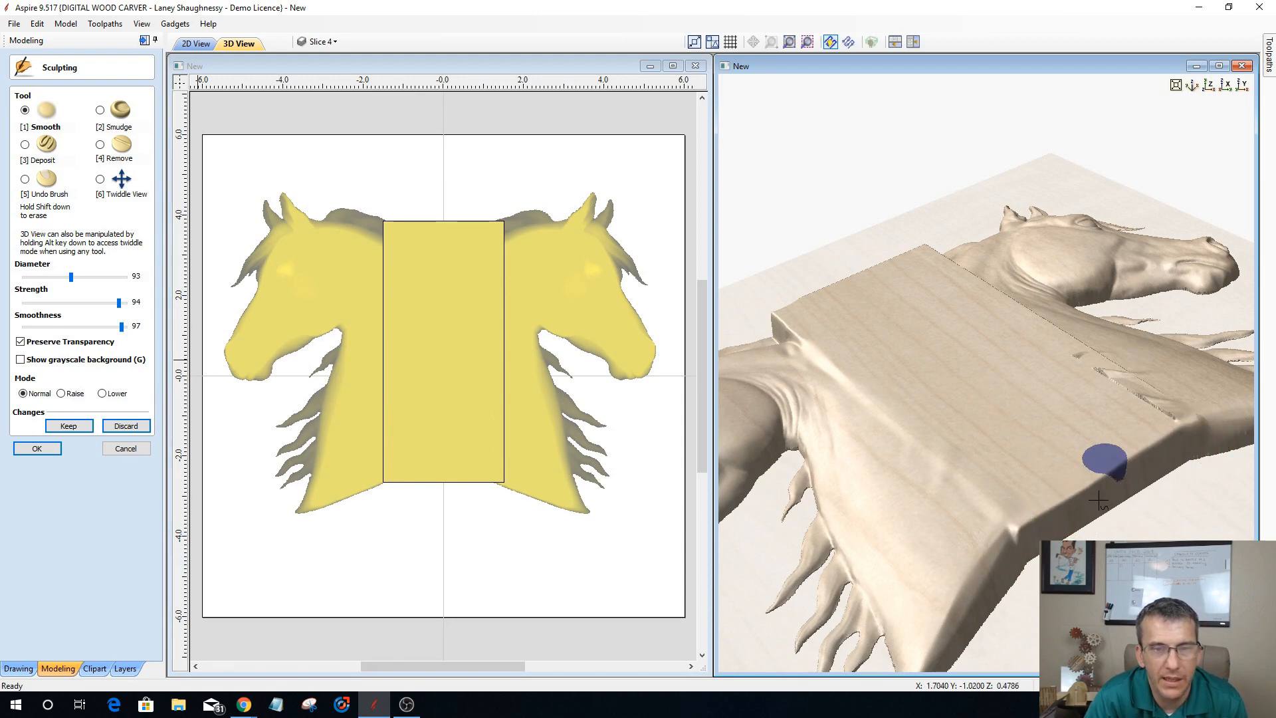
# Step: Smooth the seam between the bridging shape and the right horse's neck, blending out the mane ridges near the base
pyautogui.click(101, 180)
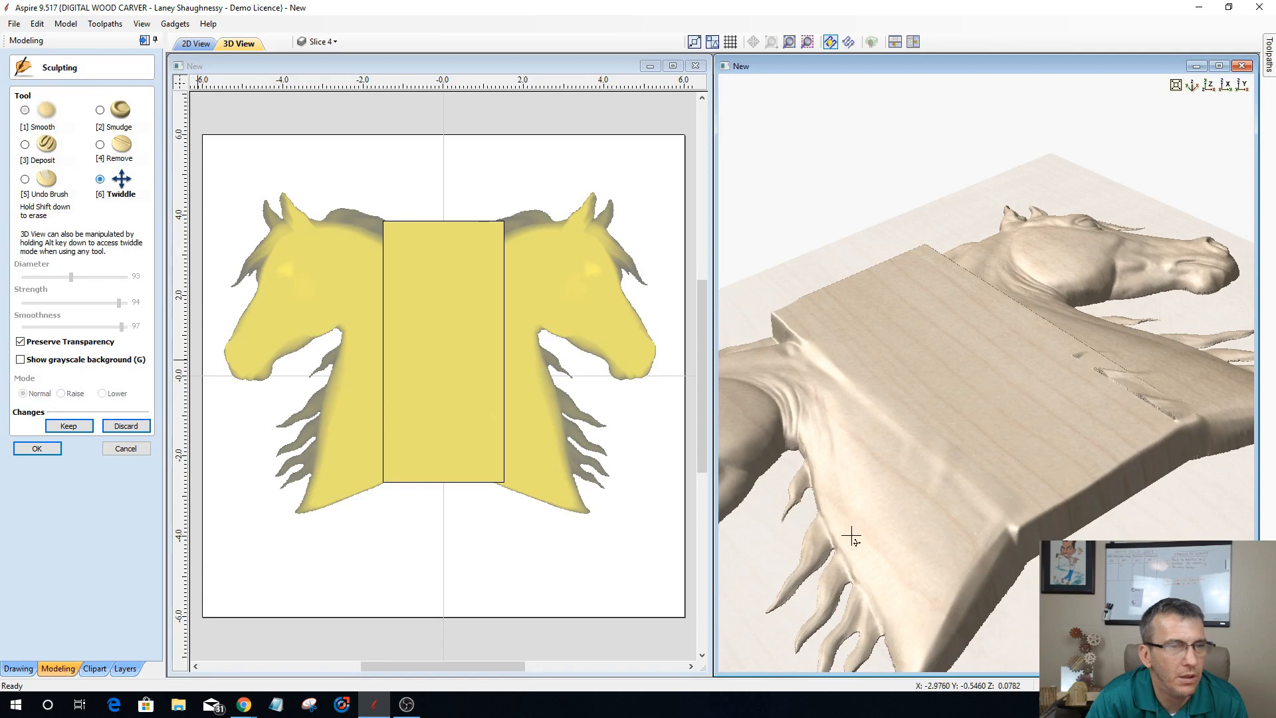
pyautogui.moveTo(817, 512); pyautogui.dragTo(878, 520)
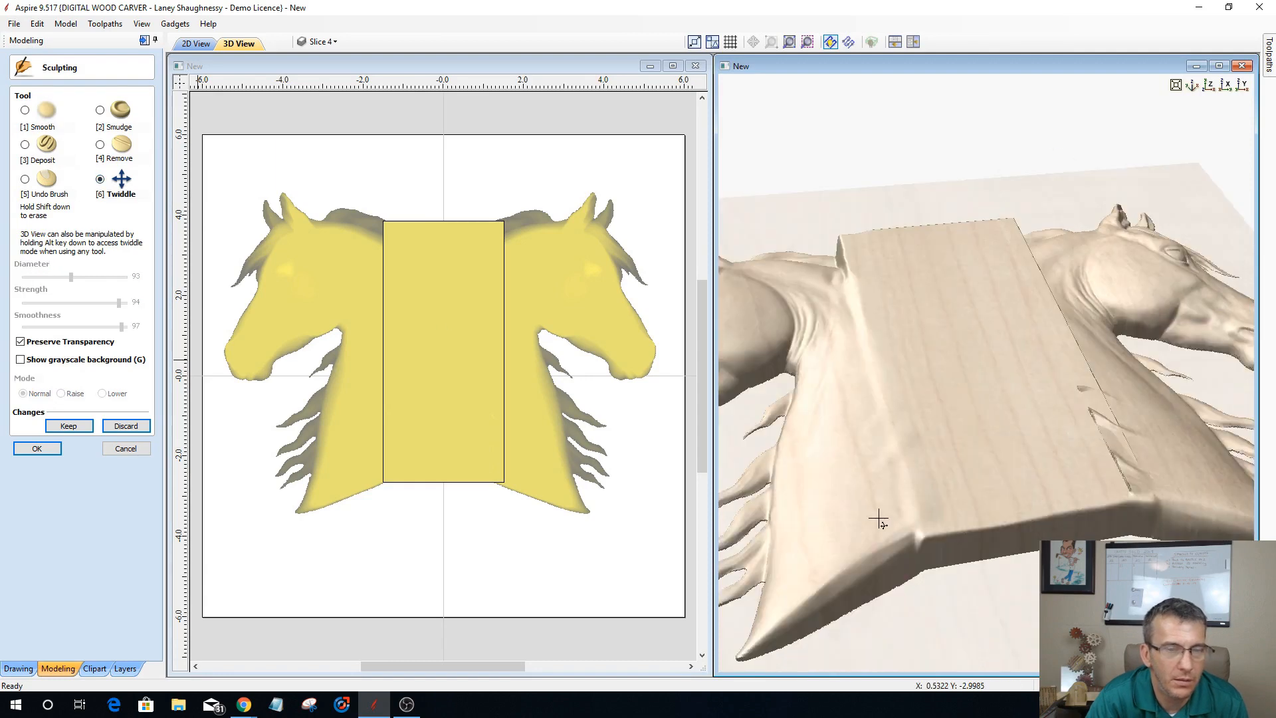
pyautogui.moveTo(806, 491); pyautogui.dragTo(997, 441)
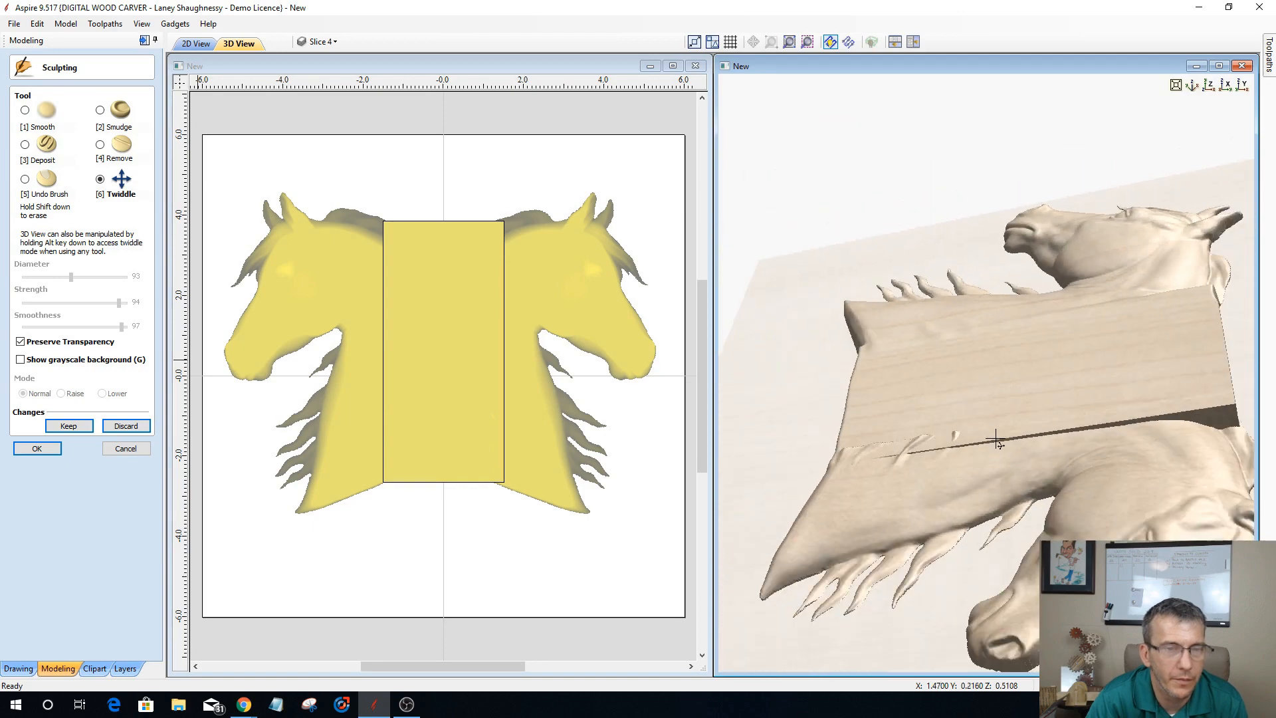
pyautogui.click(25, 111)
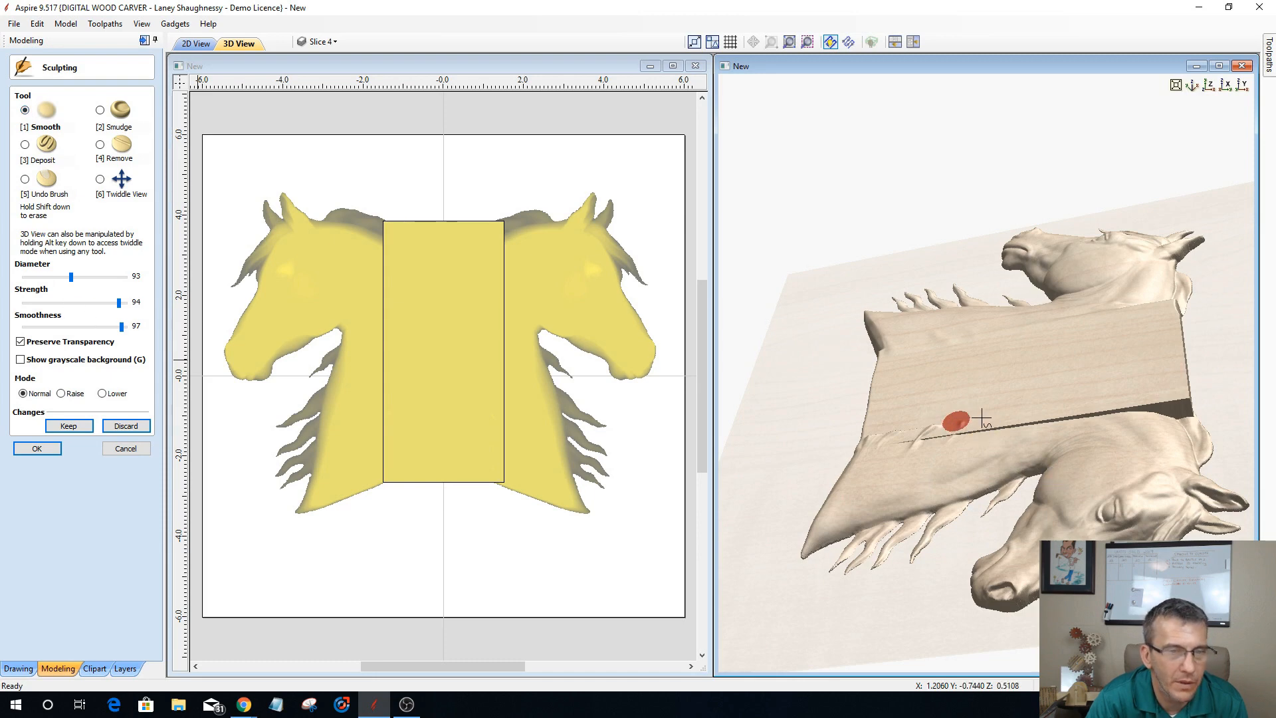
pyautogui.moveTo(886, 432)
pyautogui.mouseDown()
pyautogui.moveTo(920, 439)
pyautogui.moveTo(892, 431)
pyautogui.mouseUp()
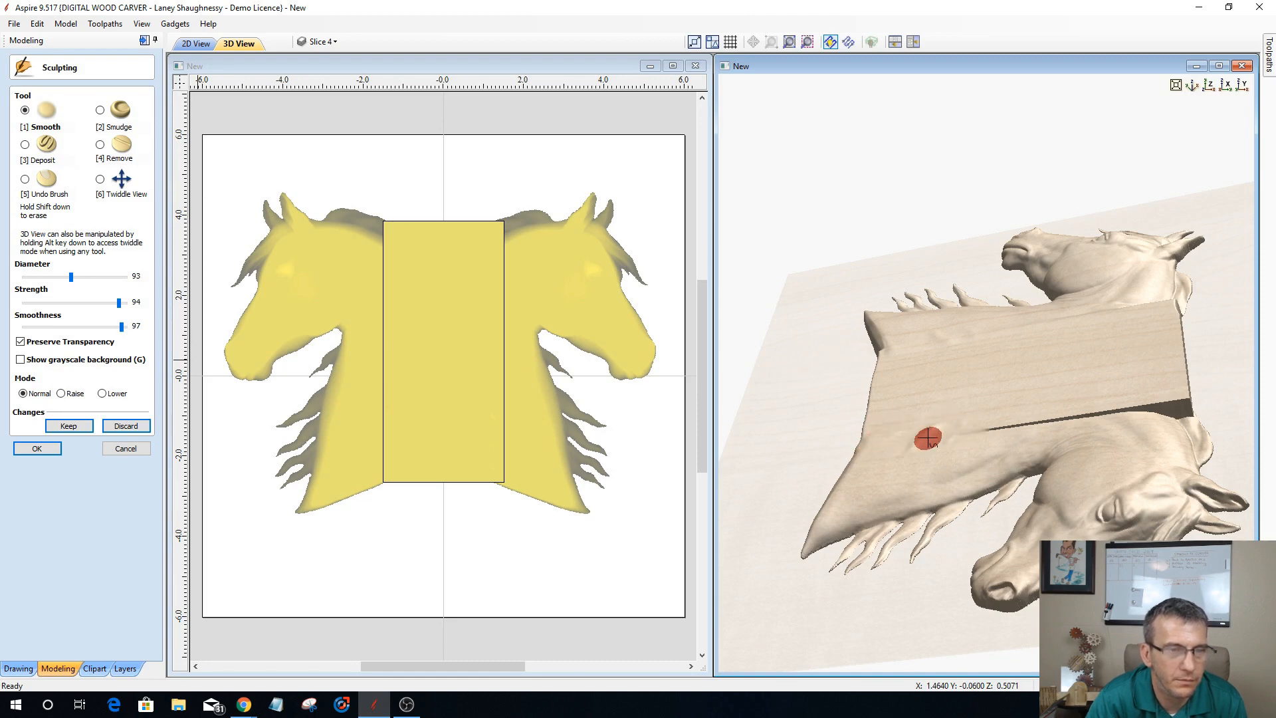
pyautogui.moveTo(986, 427)
pyautogui.mouseDown()
pyautogui.moveTo(1044, 424)
pyautogui.moveTo(977, 420)
pyautogui.moveTo(1103, 407)
pyautogui.moveTo(935, 409)
pyautogui.moveTo(1019, 425)
pyautogui.moveTo(946, 436)
pyautogui.moveTo(883, 382)
pyautogui.mouseUp()
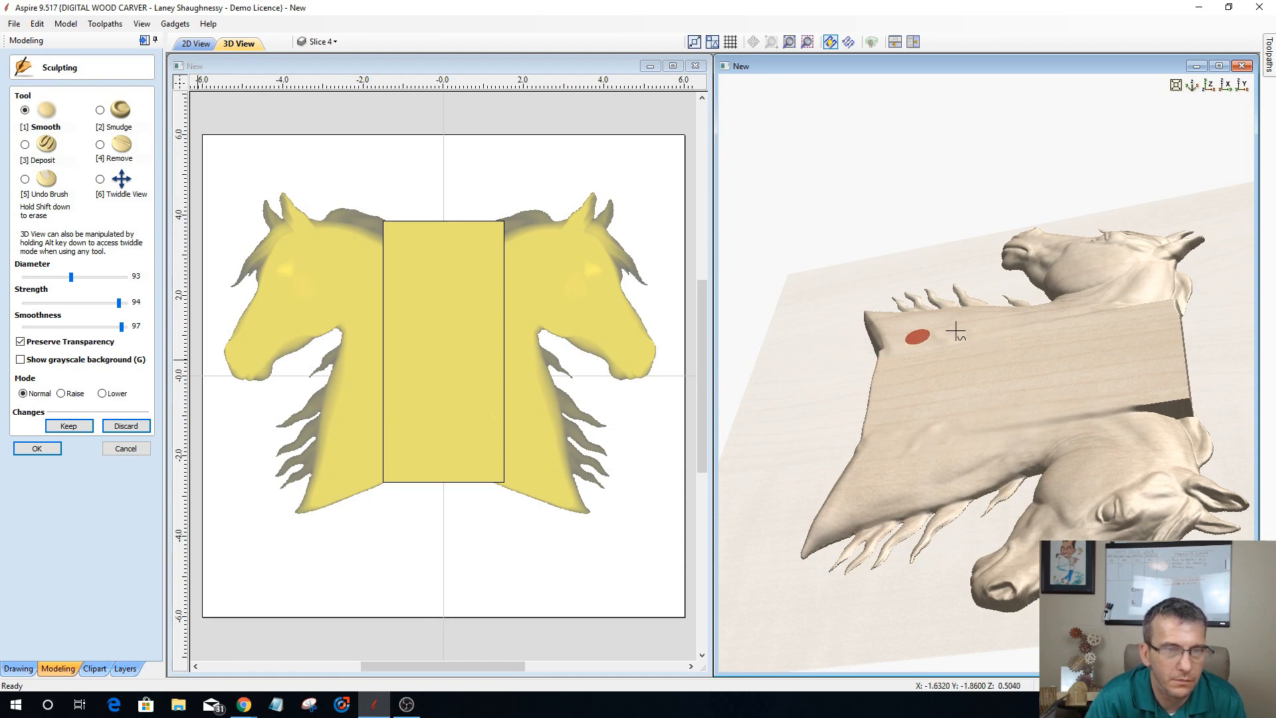
pyautogui.moveTo(917, 343)
pyautogui.mouseDown()
pyautogui.moveTo(935, 349)
pyautogui.moveTo(927, 417)
pyautogui.moveTo(886, 447)
pyautogui.moveTo(788, 453)
pyautogui.mouseUp()
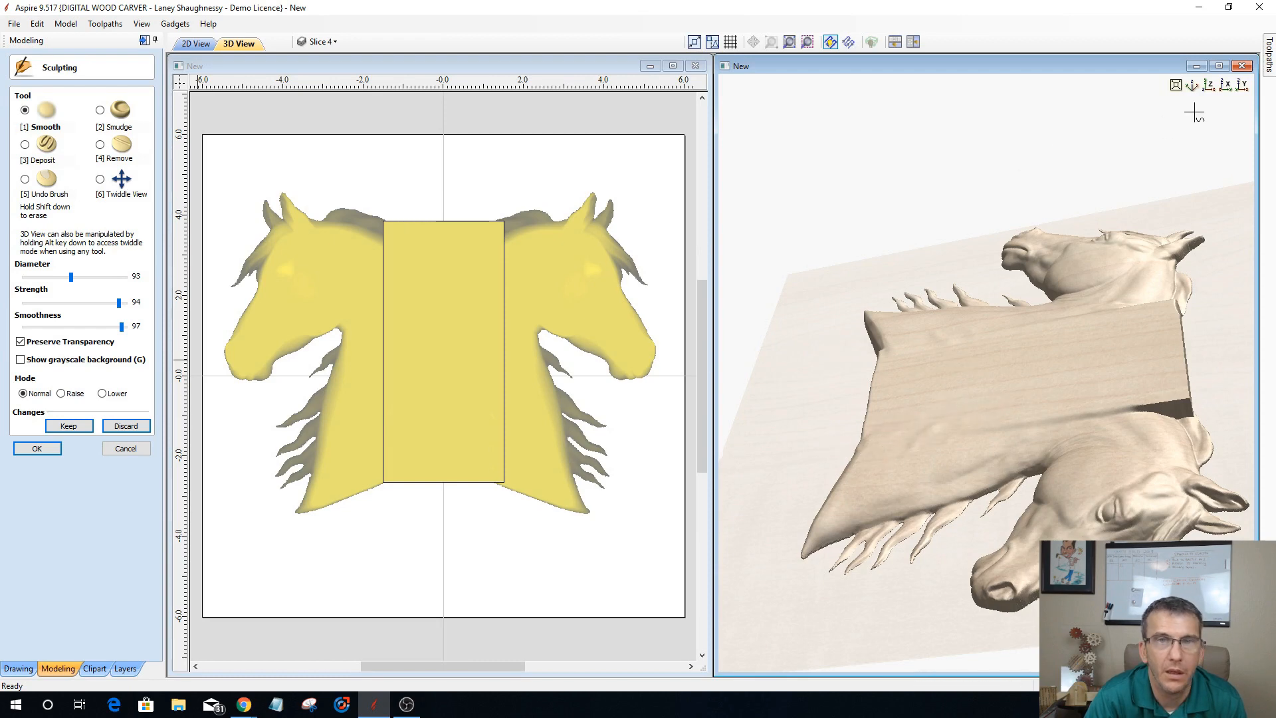
# Step: Keep the sculpting changes, finish sculpting, and view the joined horse heads from above along the Z axis
pyautogui.click(70, 426)
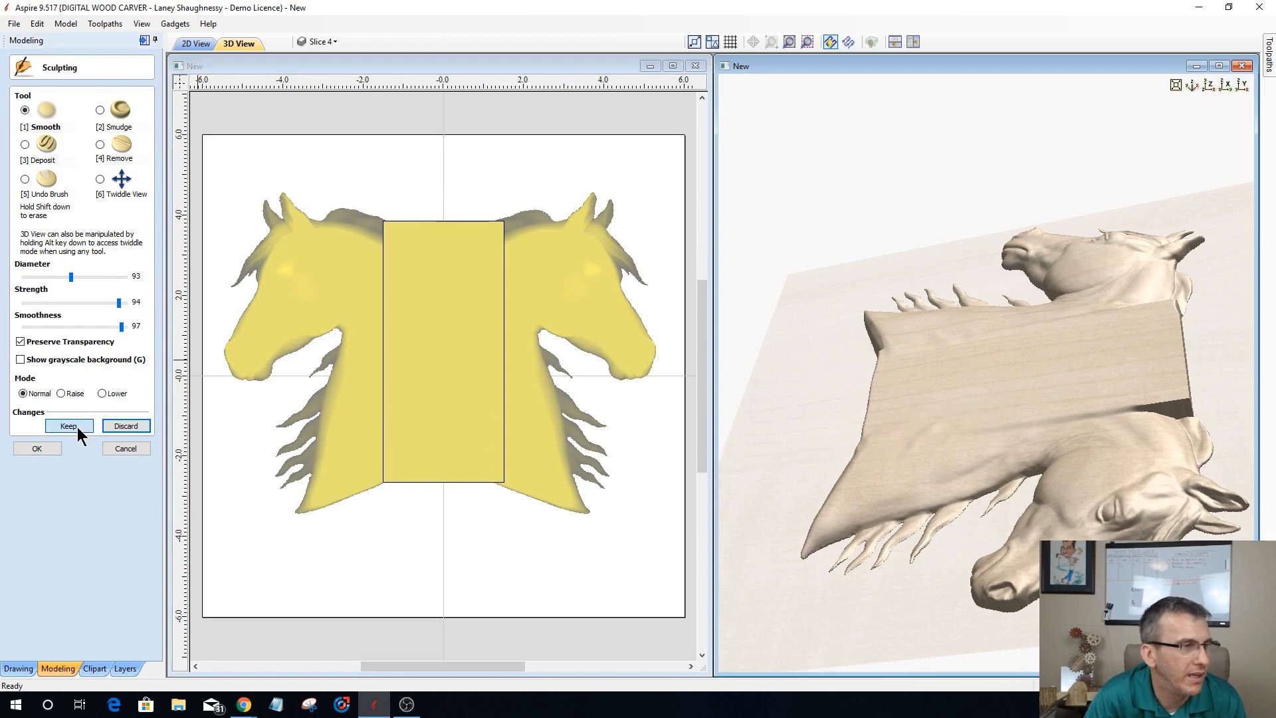
pyautogui.click(38, 449)
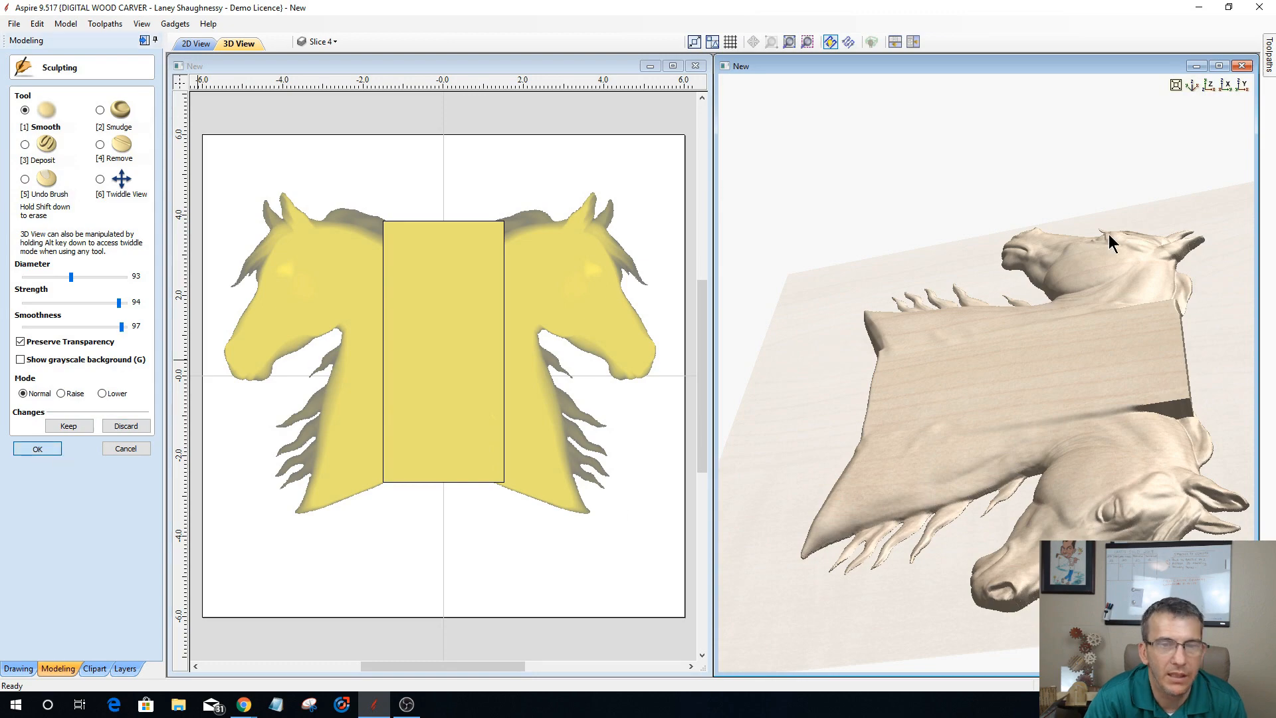
pyautogui.click(1208, 85)
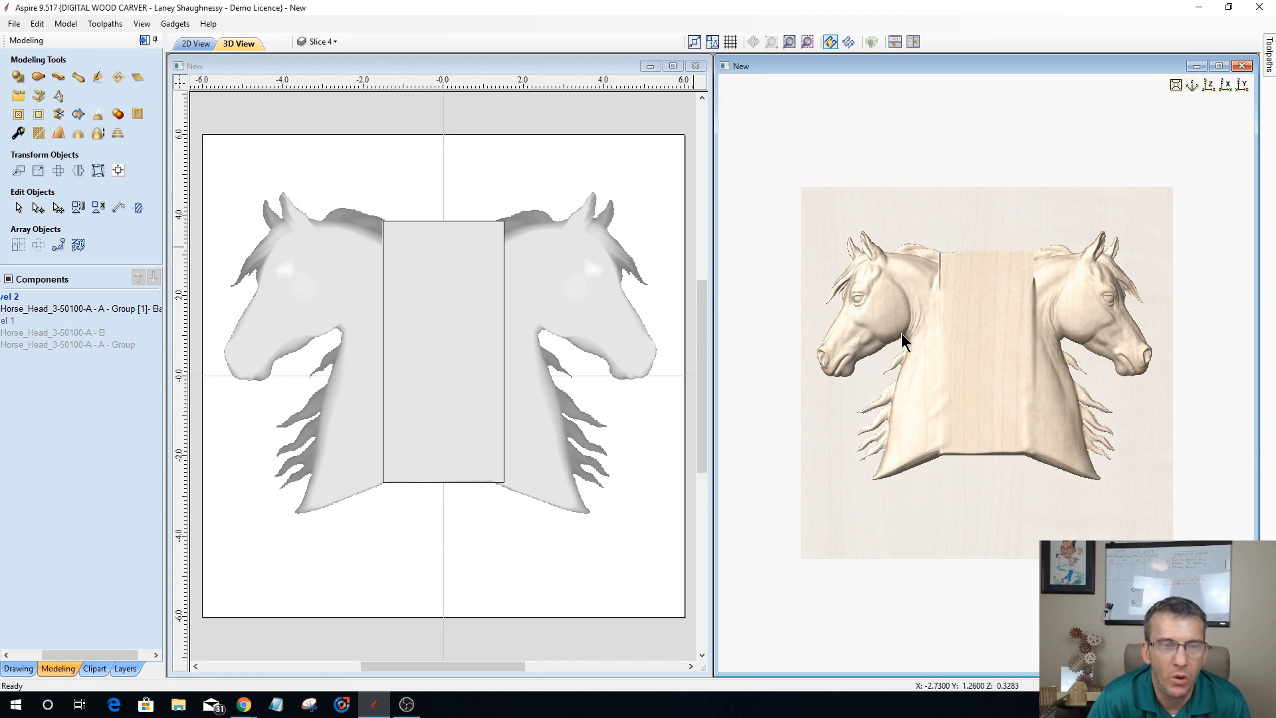
pyautogui.scroll(5, 879, 282)
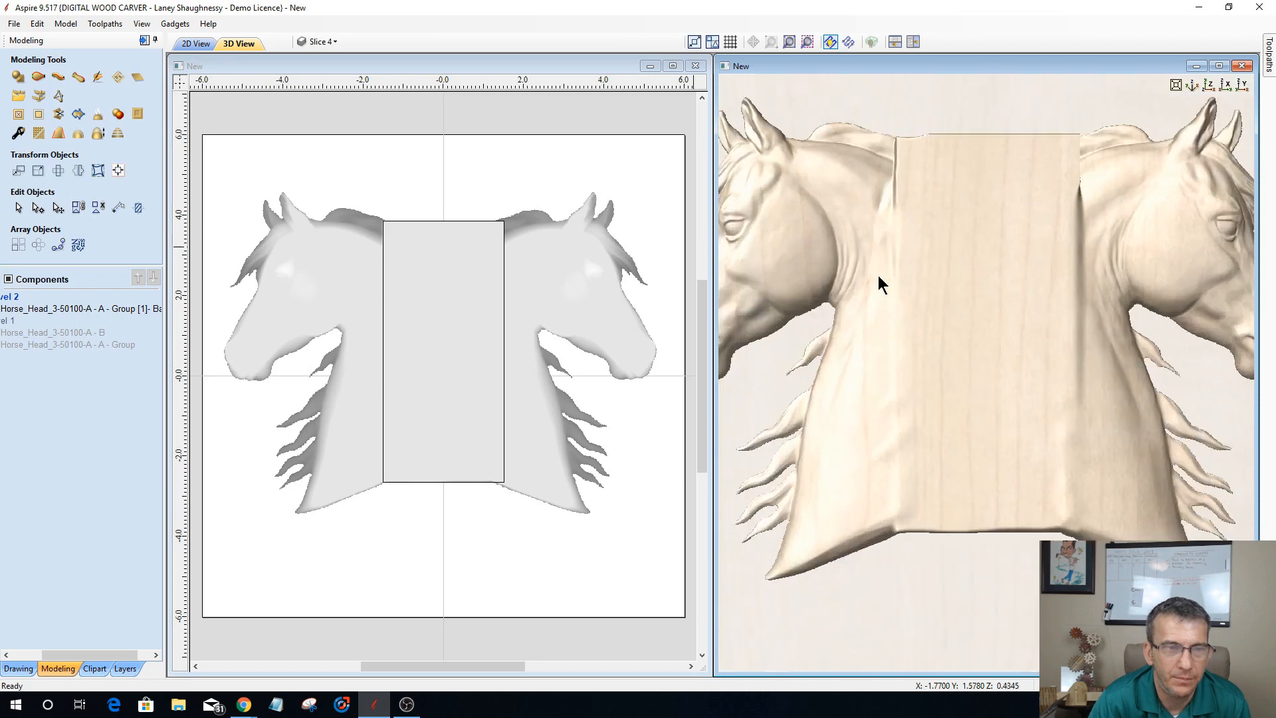
# Step: Draw an open curve in the 2D view from the left horse's throat around its cheek to just behind the ears
pyautogui.scroll(-5, 878, 275)
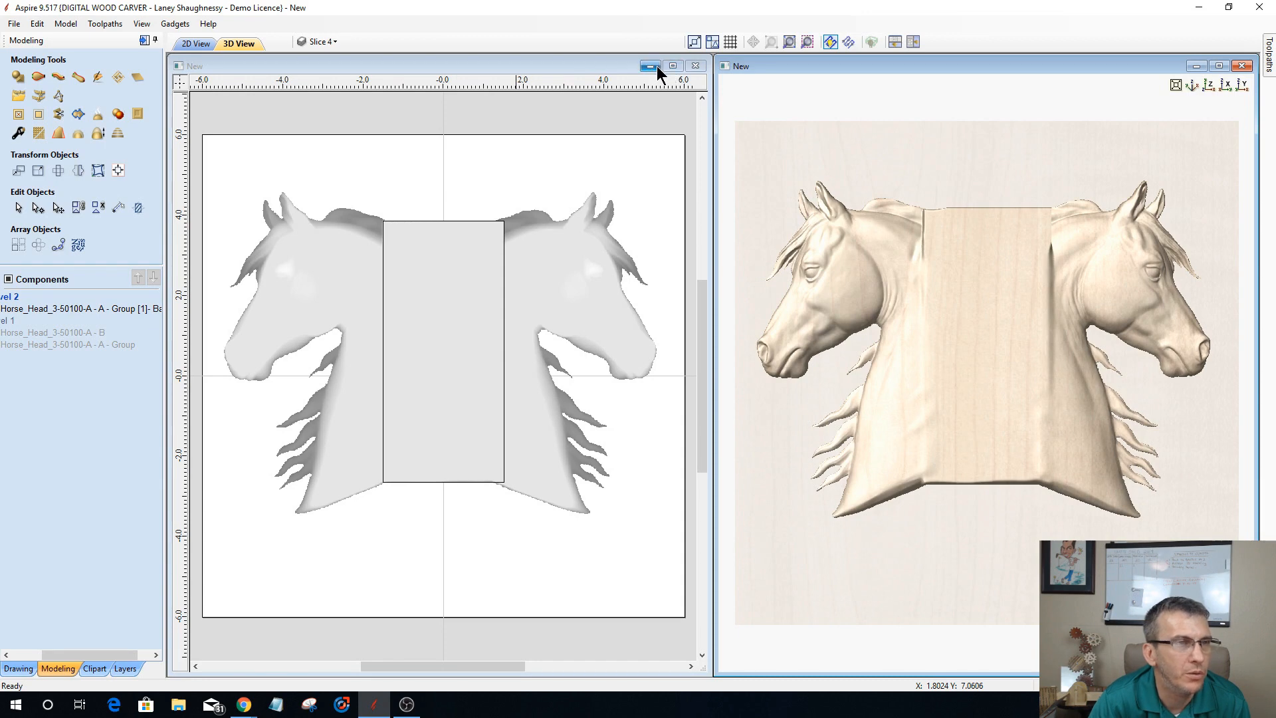
pyautogui.click(1220, 66)
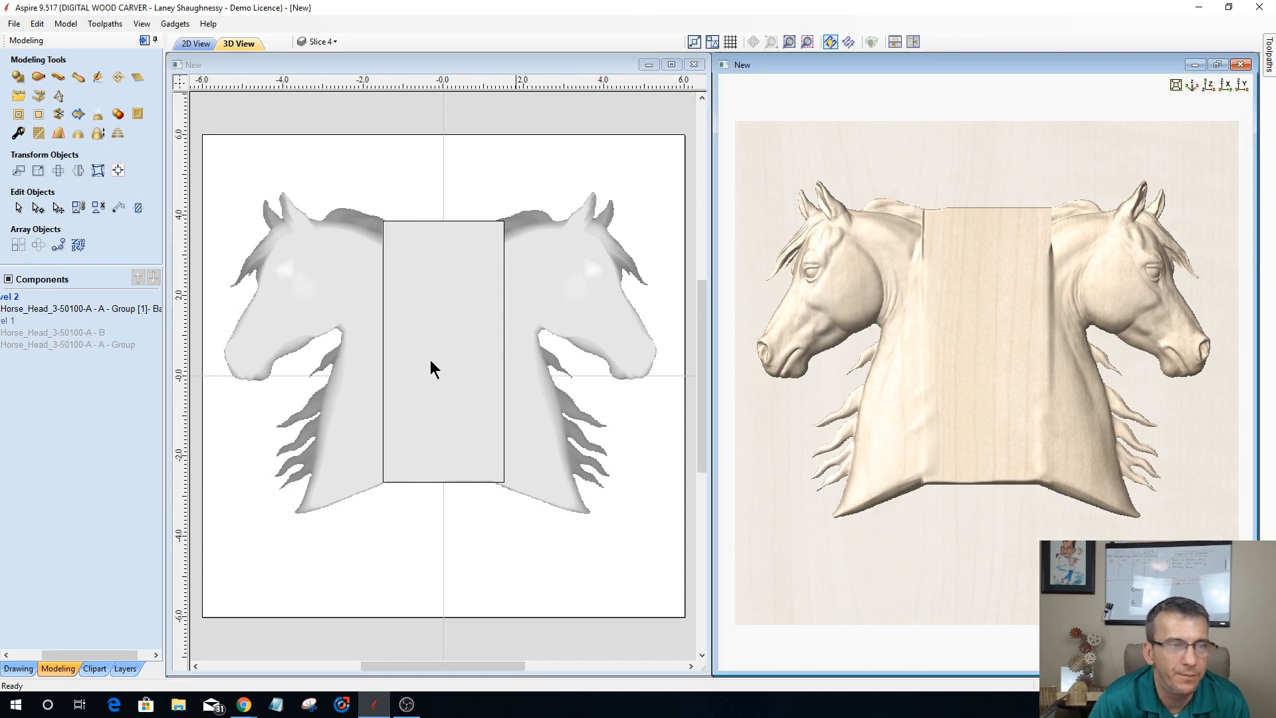
pyautogui.click(196, 44)
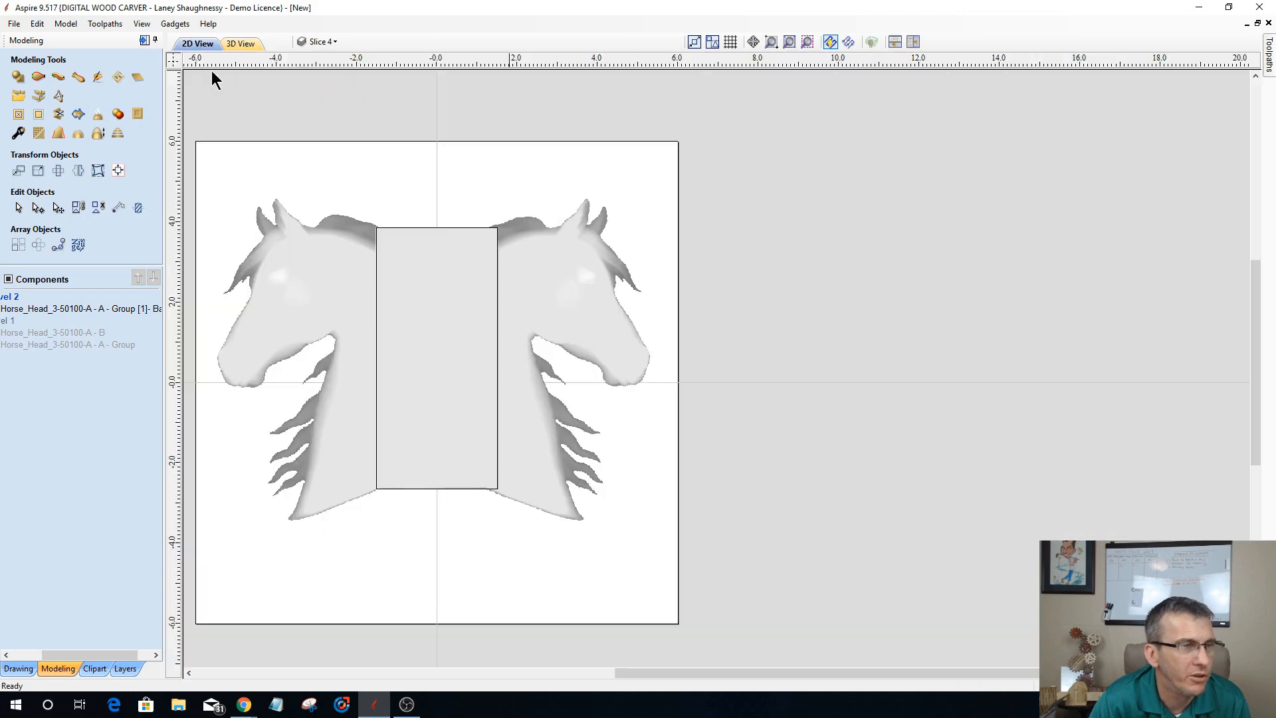
pyautogui.moveTo(659, 672); pyautogui.dragTo(475, 672)
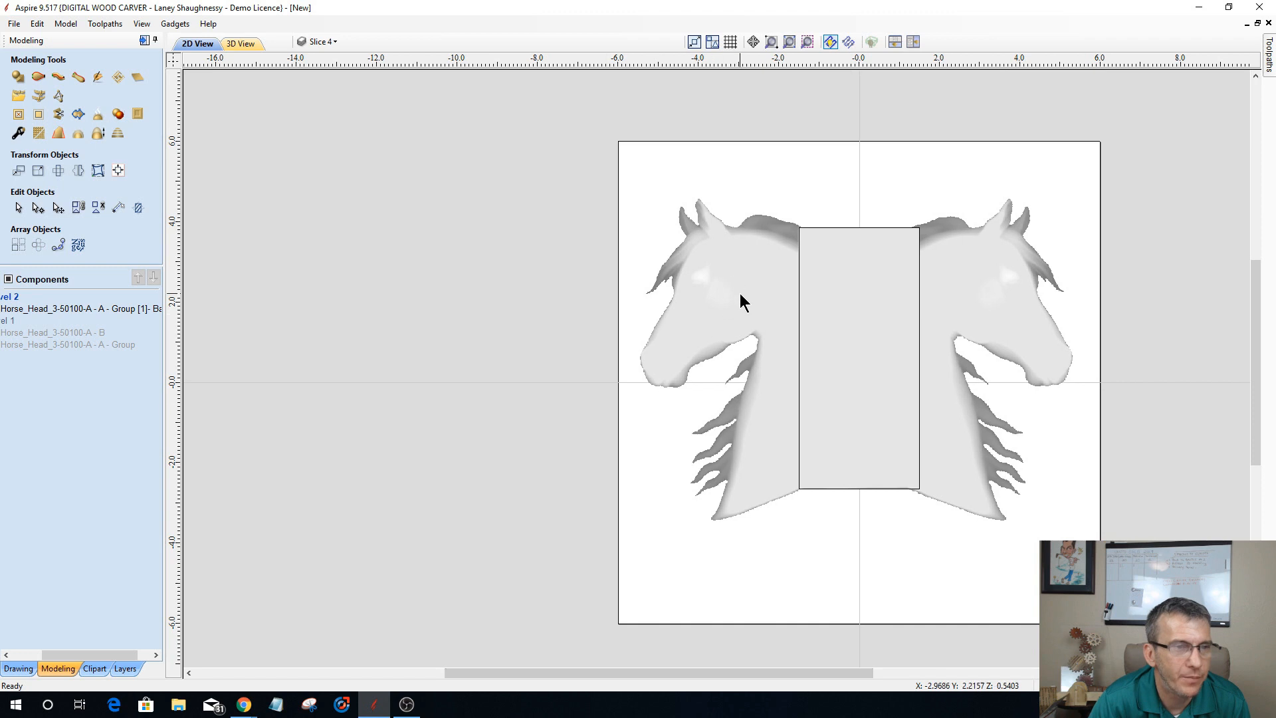
pyautogui.click(739, 293)
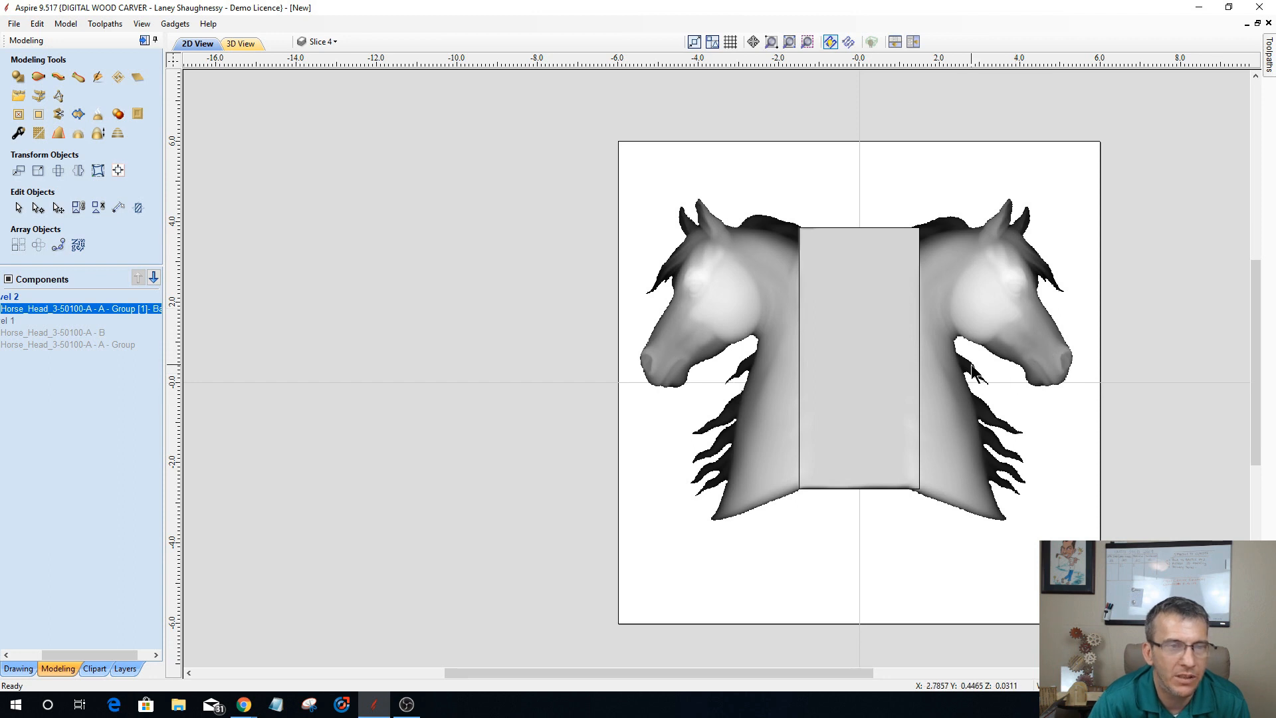
pyautogui.click(16, 669)
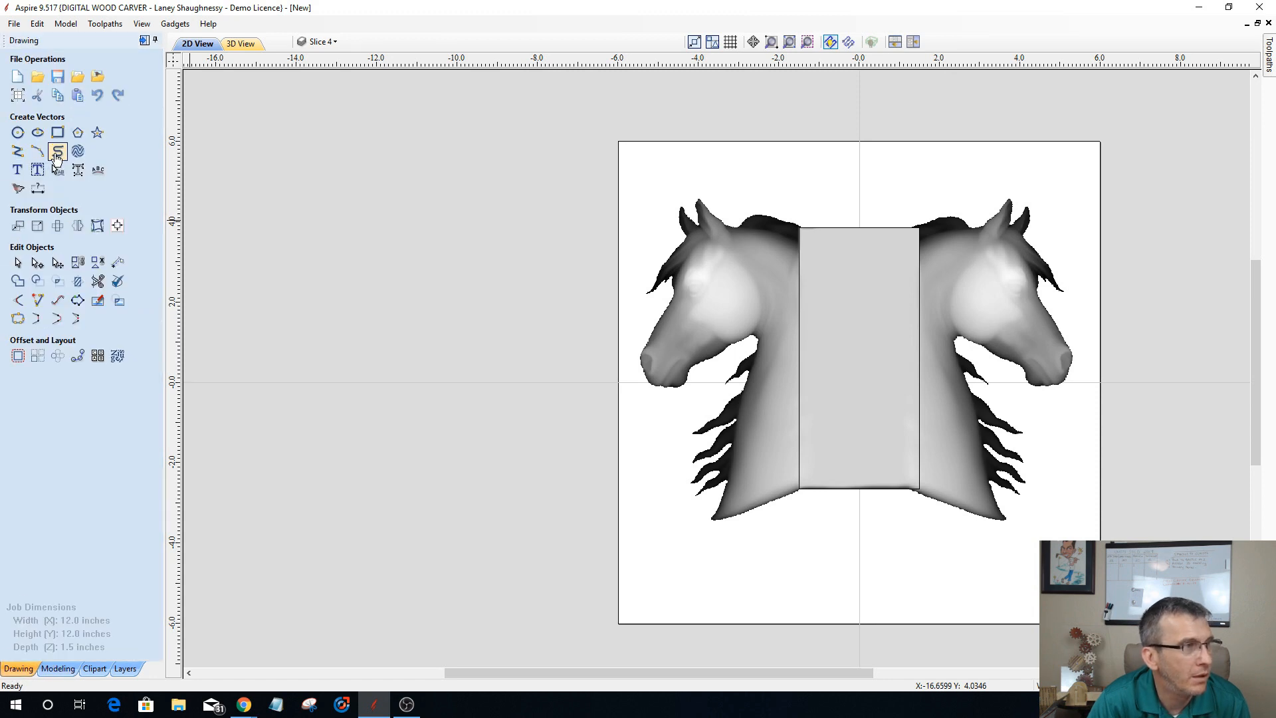
pyautogui.click(59, 154)
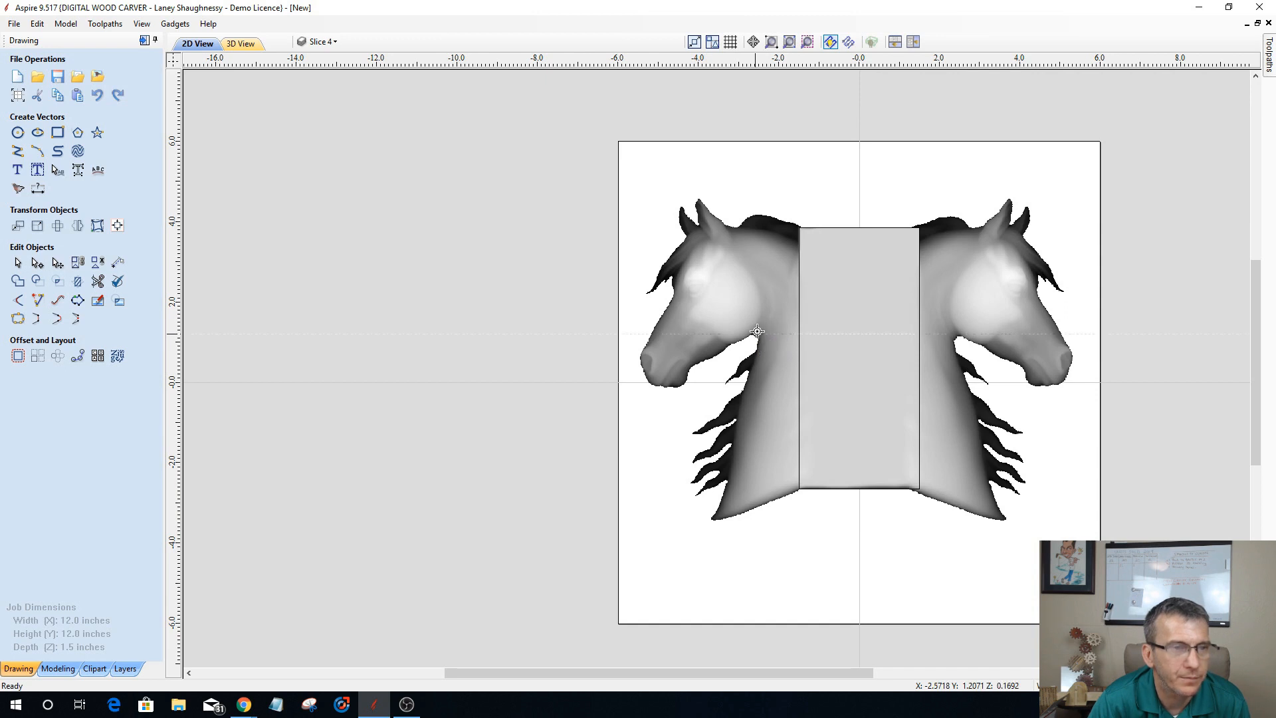
pyautogui.click(762, 306)
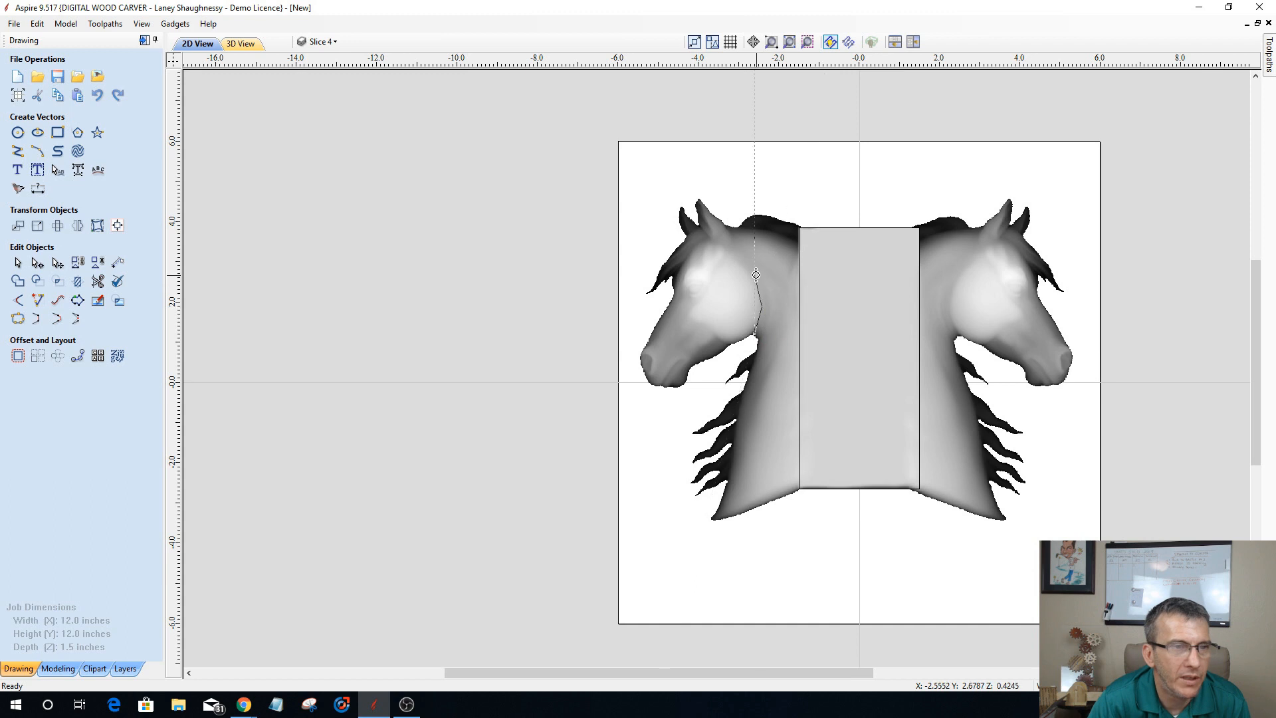
pyautogui.click(755, 274)
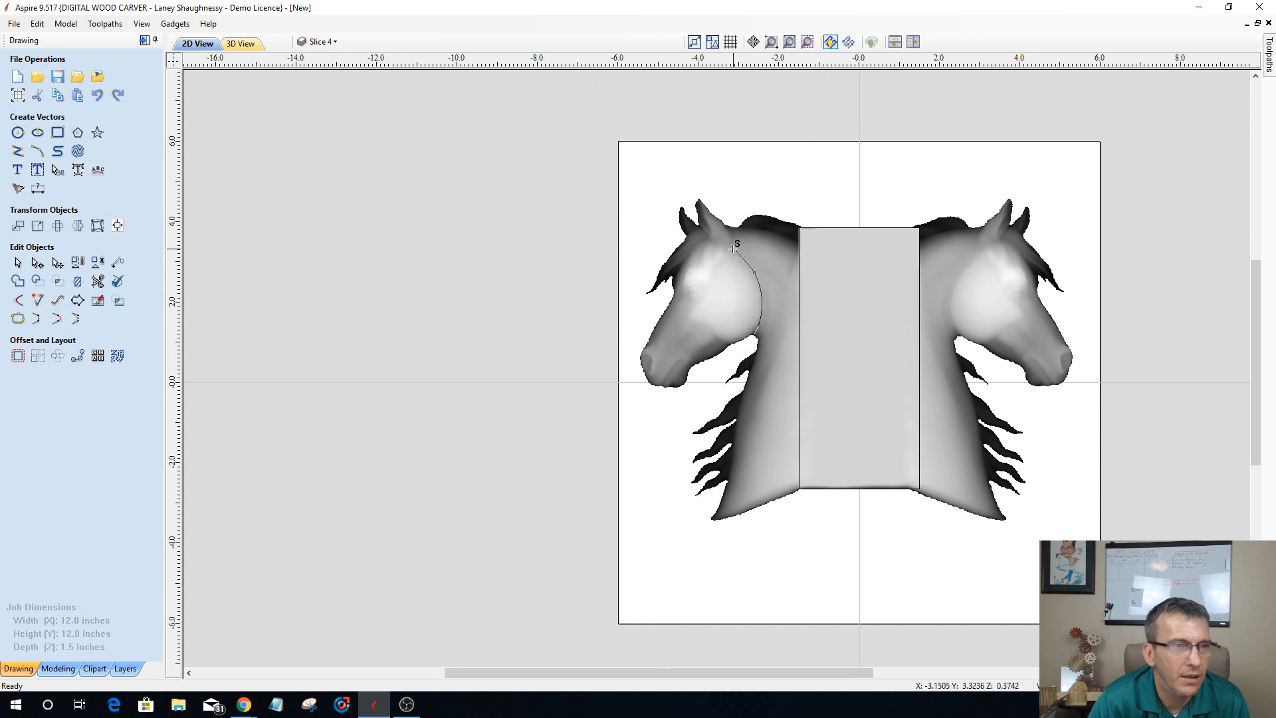
pyautogui.click(739, 251)
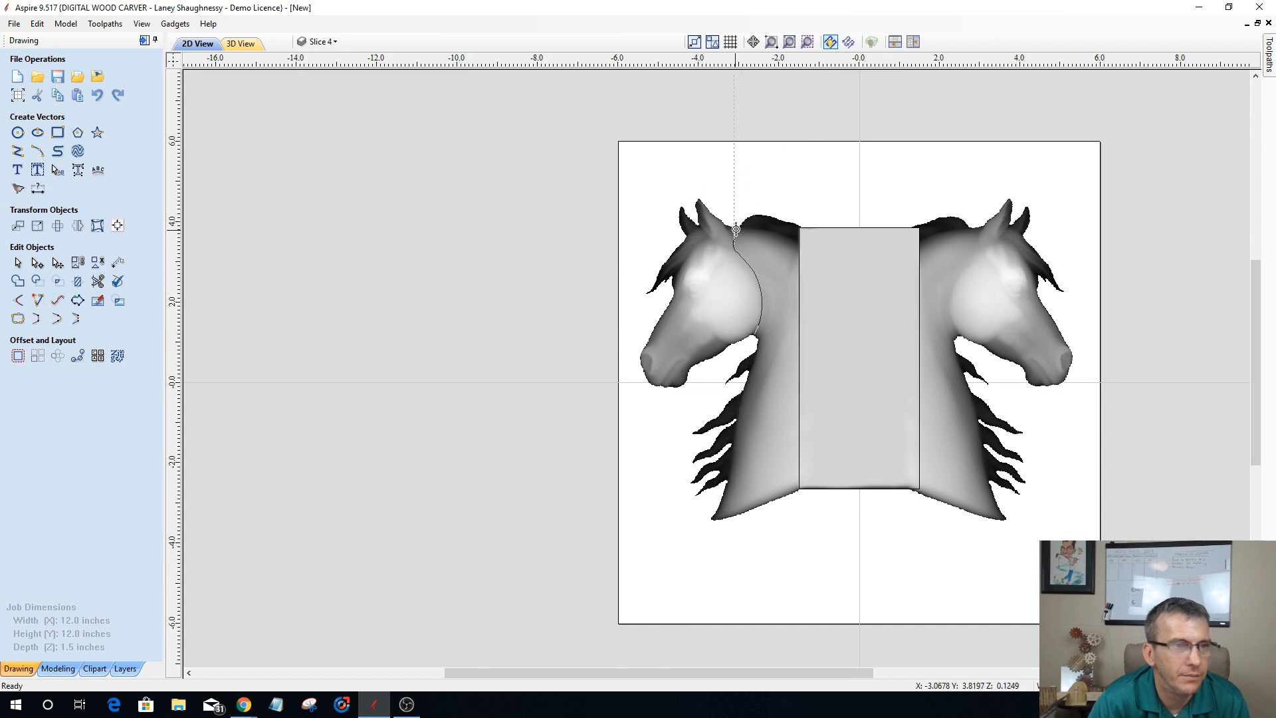
pyautogui.click(733, 224)
pyautogui.rightClick(733, 224)
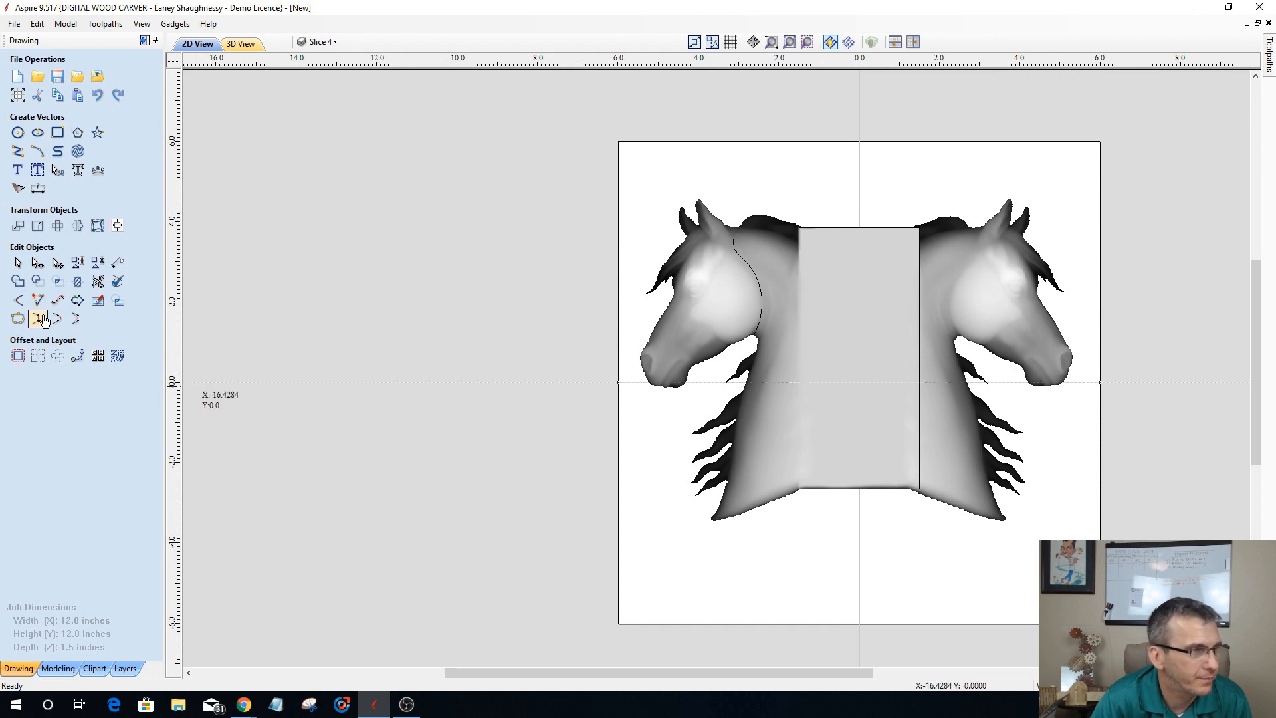
pyautogui.click(18, 263)
# Step: Split the baked horse component along the cheek curve to separate the left head from its neck
pyautogui.click(56, 667)
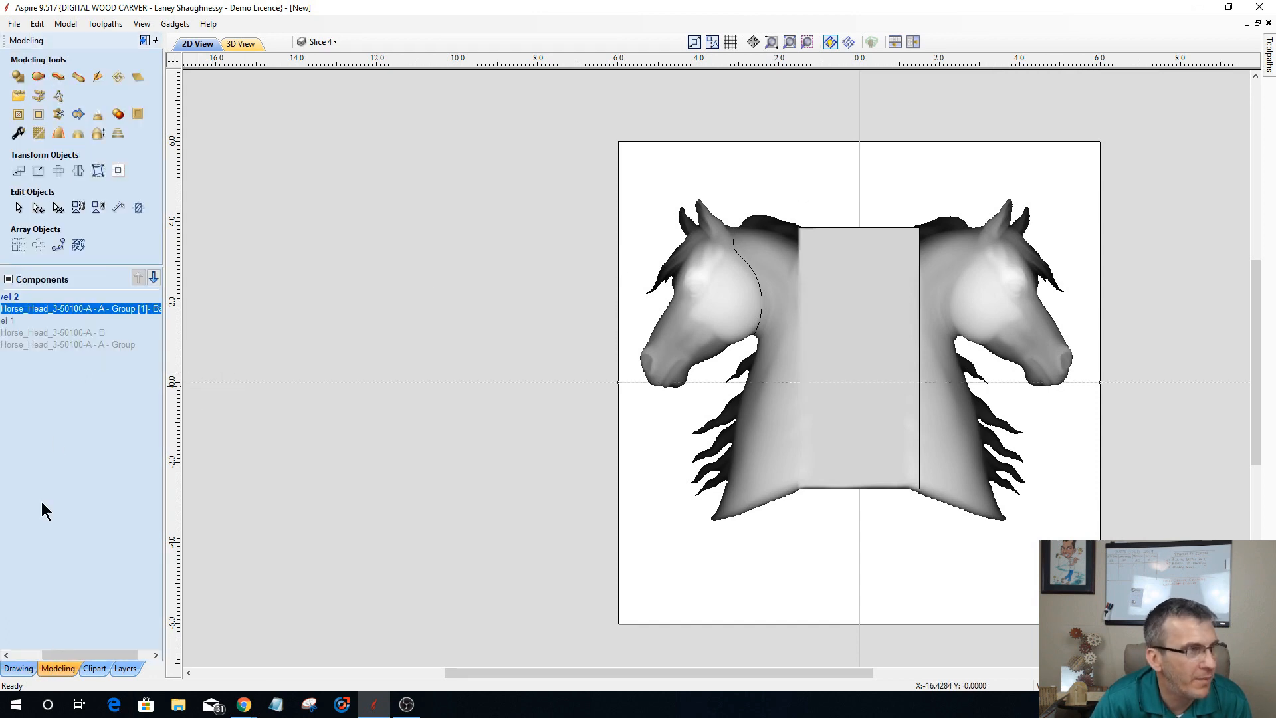
pyautogui.click(700, 334)
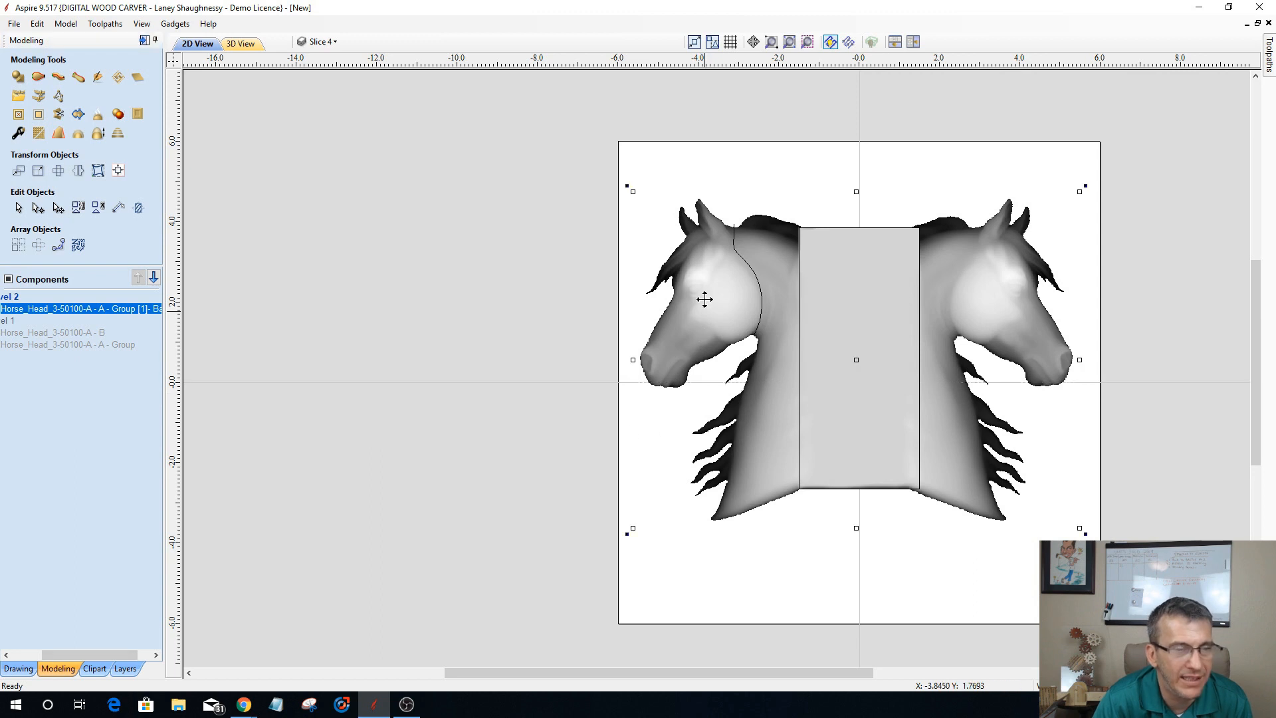
pyautogui.click(750, 266)
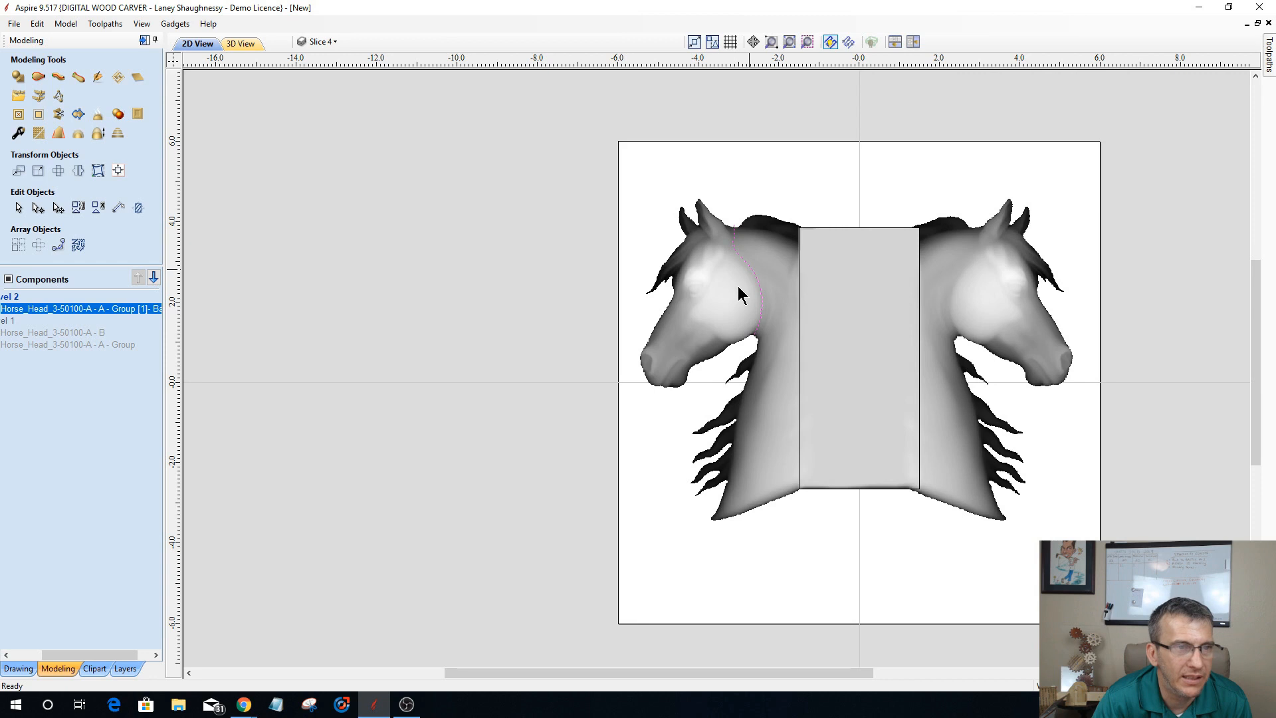
pyautogui.click(59, 115)
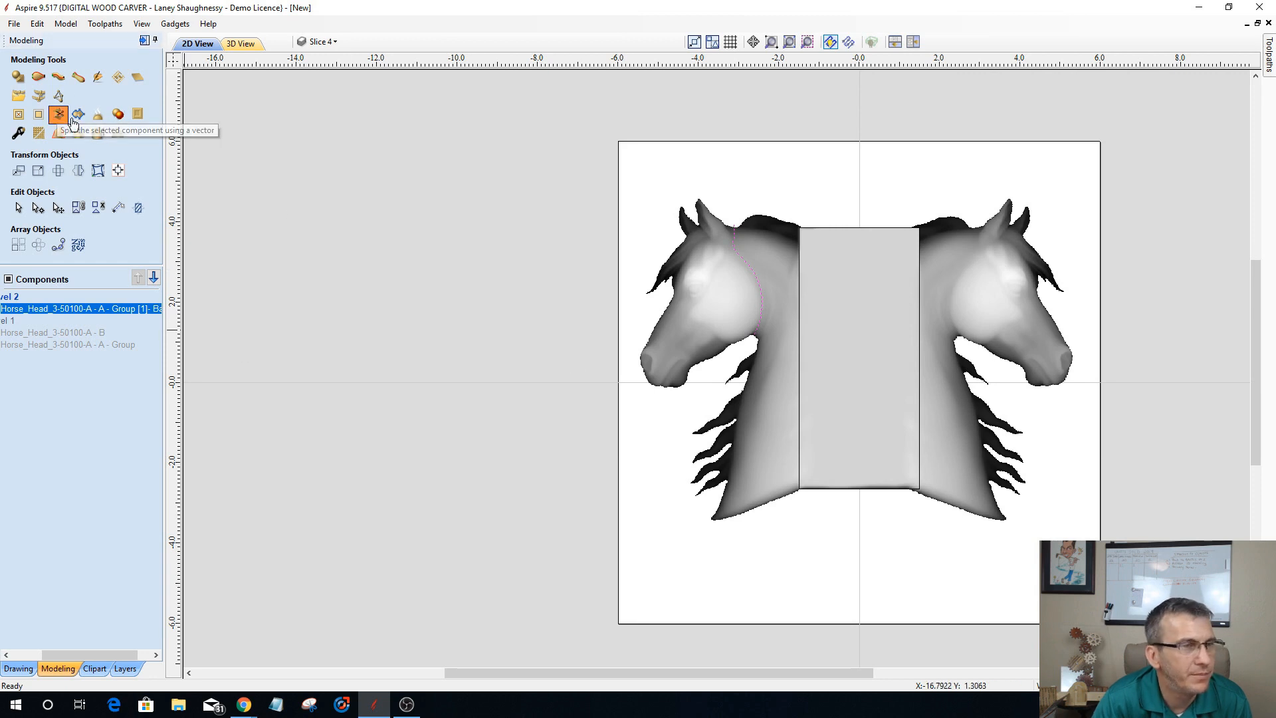
pyautogui.click(811, 399)
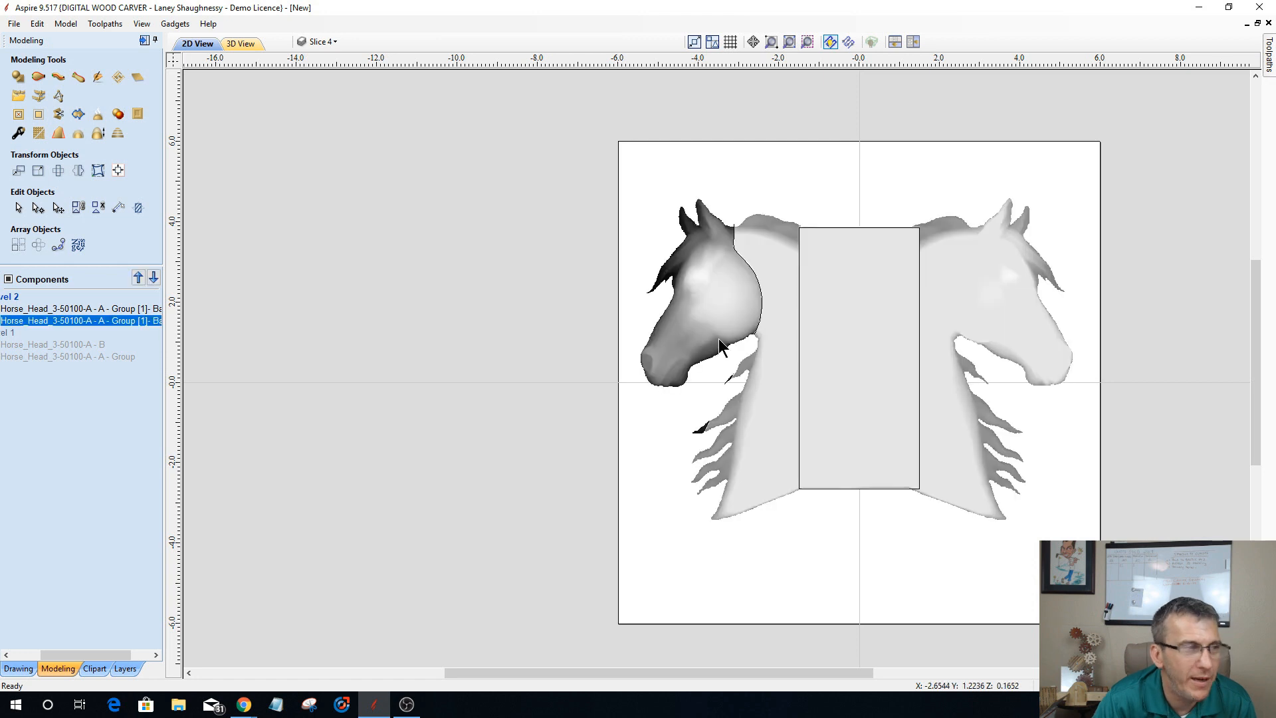
# Step: Select the split-off left head, move its pivot to the cut's upper end behind the ears, and rotate it counterclockwise toward the neck
pyautogui.moveTo(93, 655); pyautogui.dragTo(47, 655)
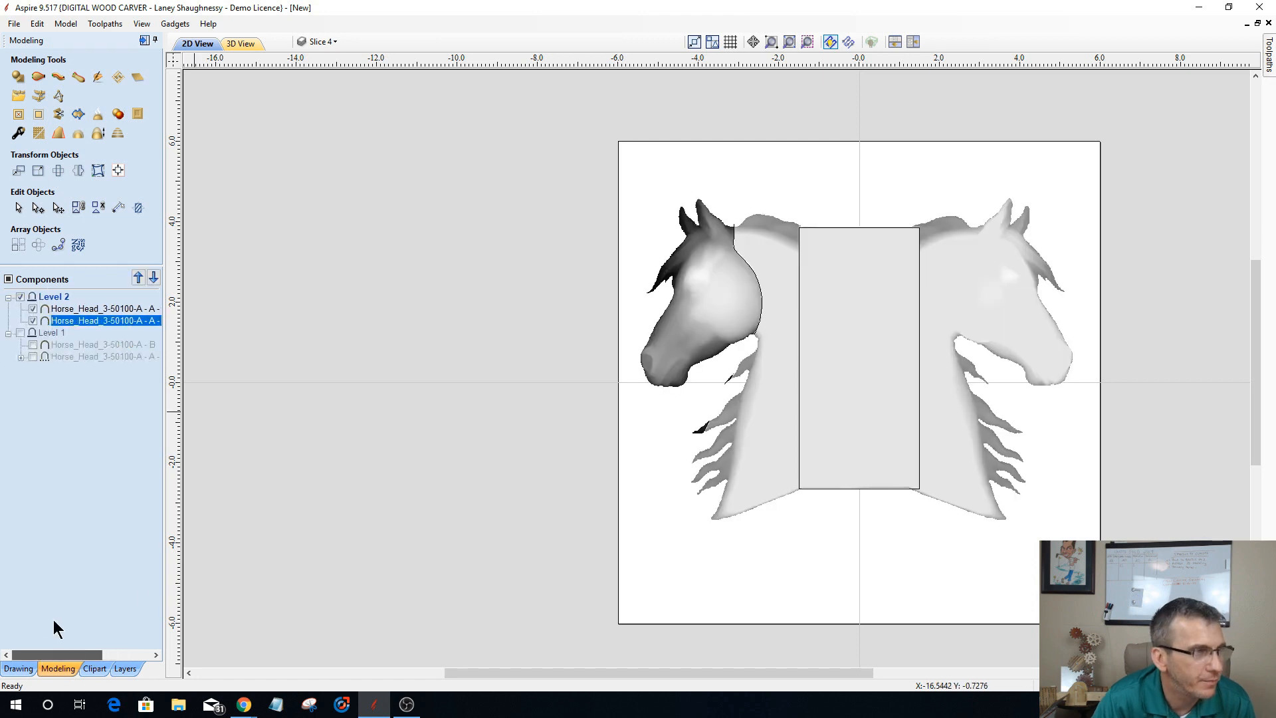
pyautogui.click(68, 311)
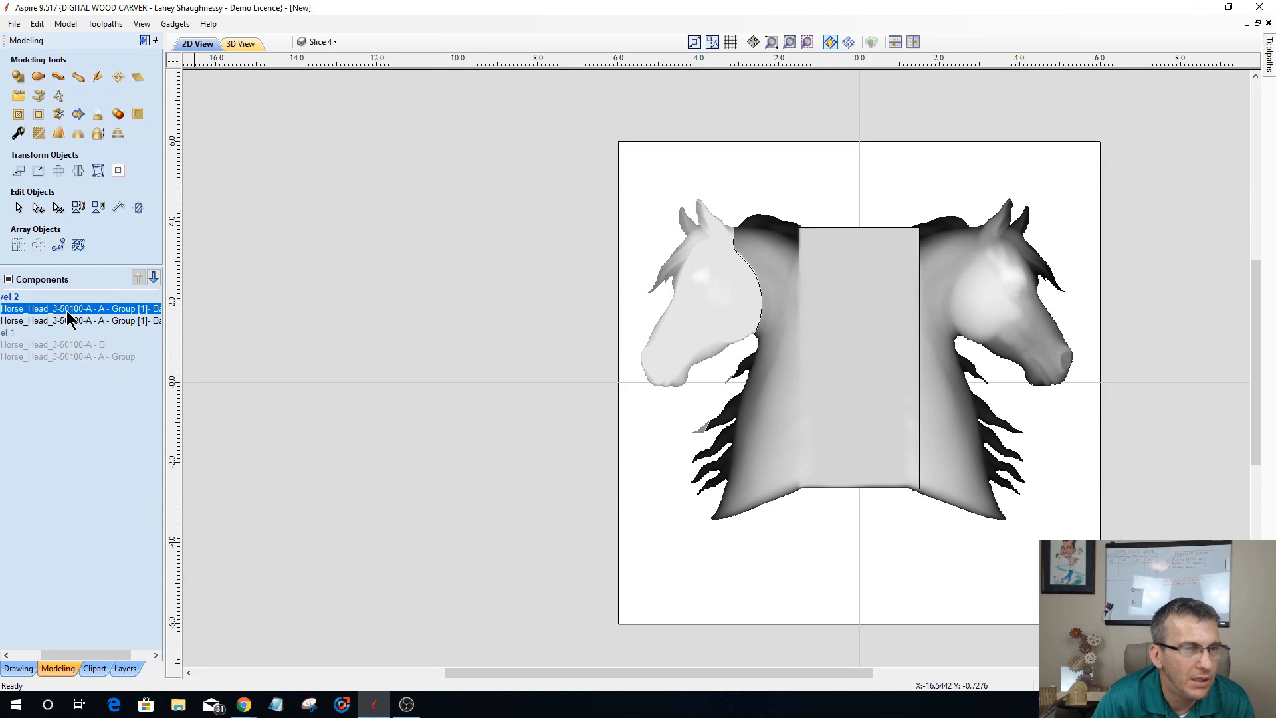
pyautogui.click(61, 321)
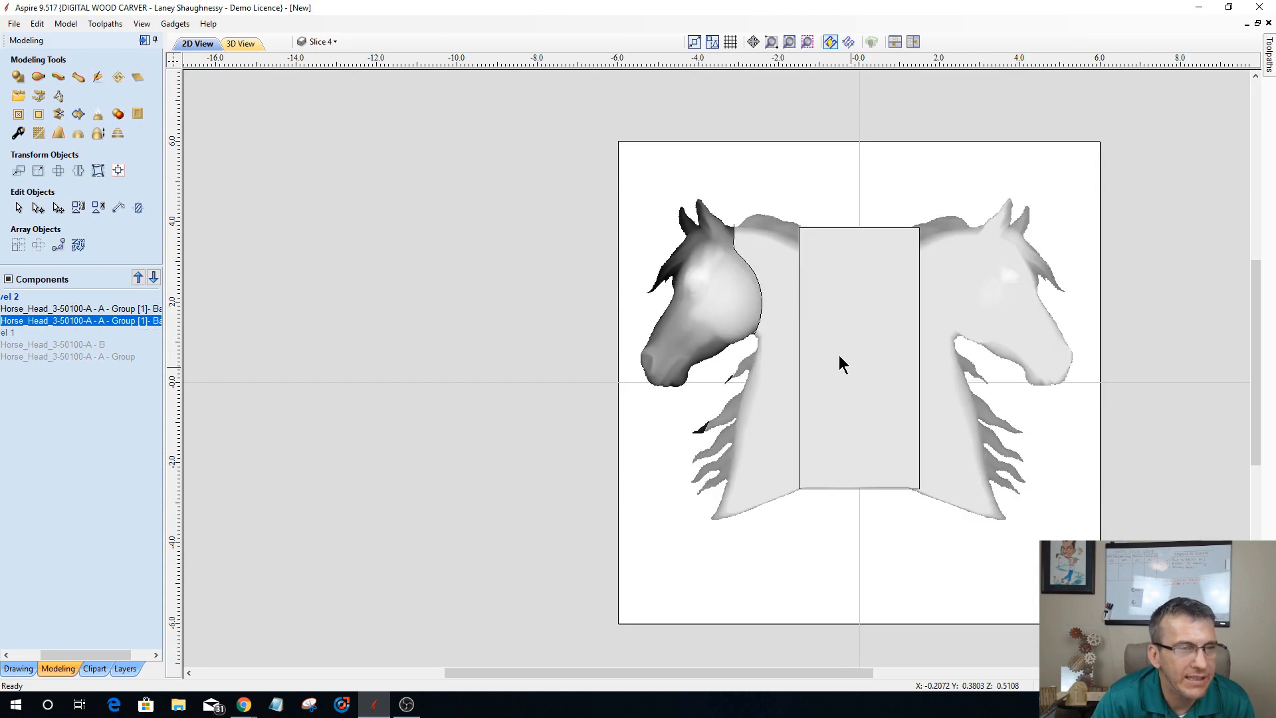
pyautogui.click(707, 293)
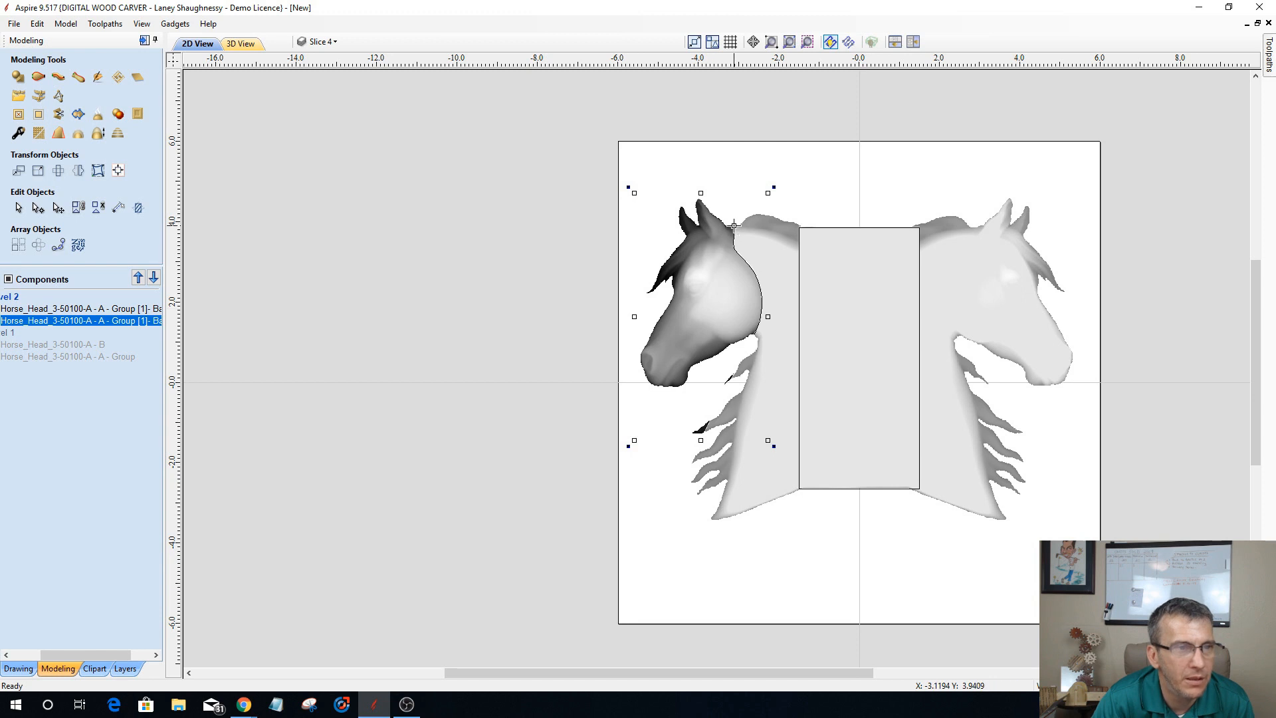
pyautogui.moveTo(733, 230); pyautogui.dragTo(733, 224)
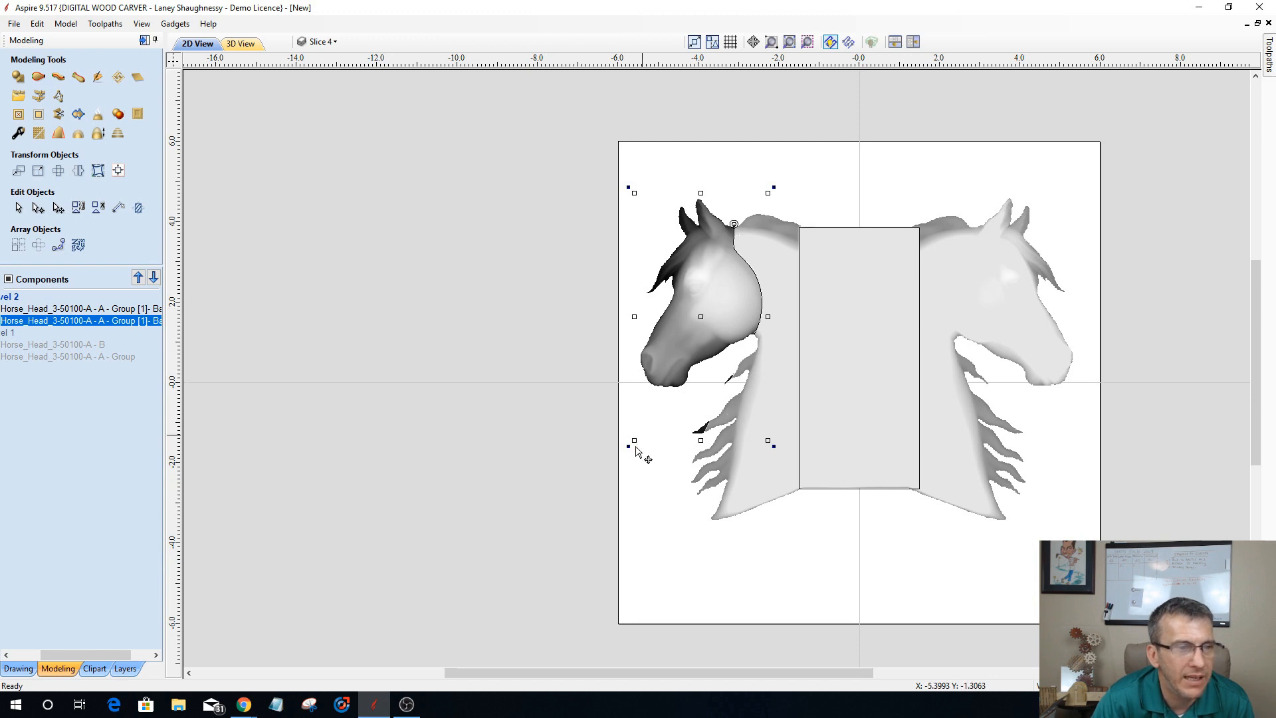
pyautogui.moveTo(625, 445); pyautogui.dragTo(681, 465)
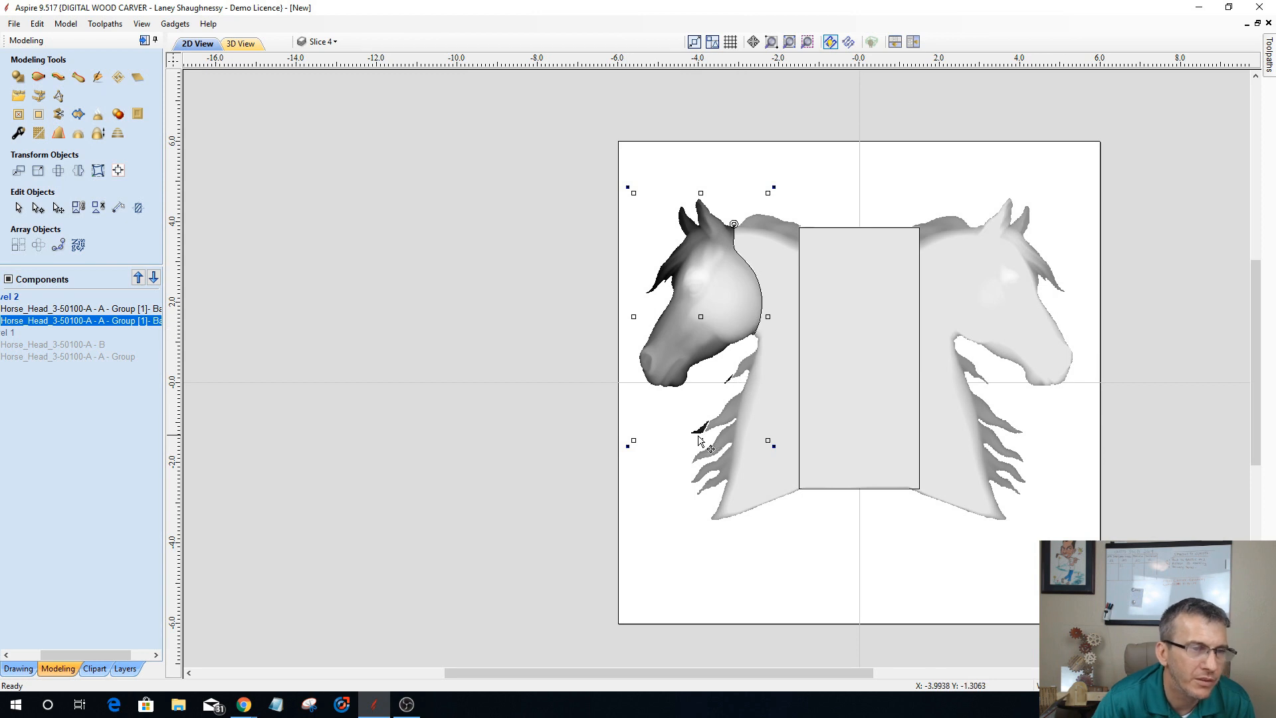
pyautogui.moveTo(629, 442); pyautogui.dragTo(698, 459)
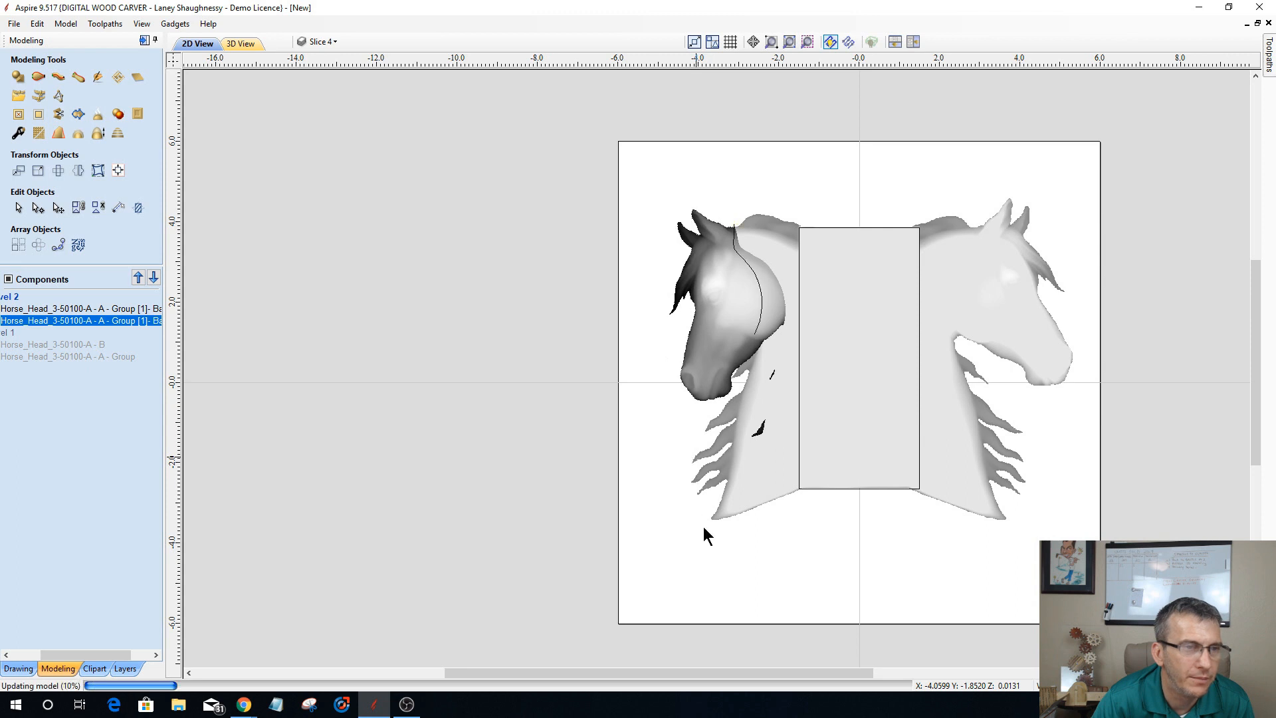
# Step: Examine the rotated head's overlap in 3D and set the combine mode of the component holding the necks and bridge to Merge
pyautogui.press('F3')
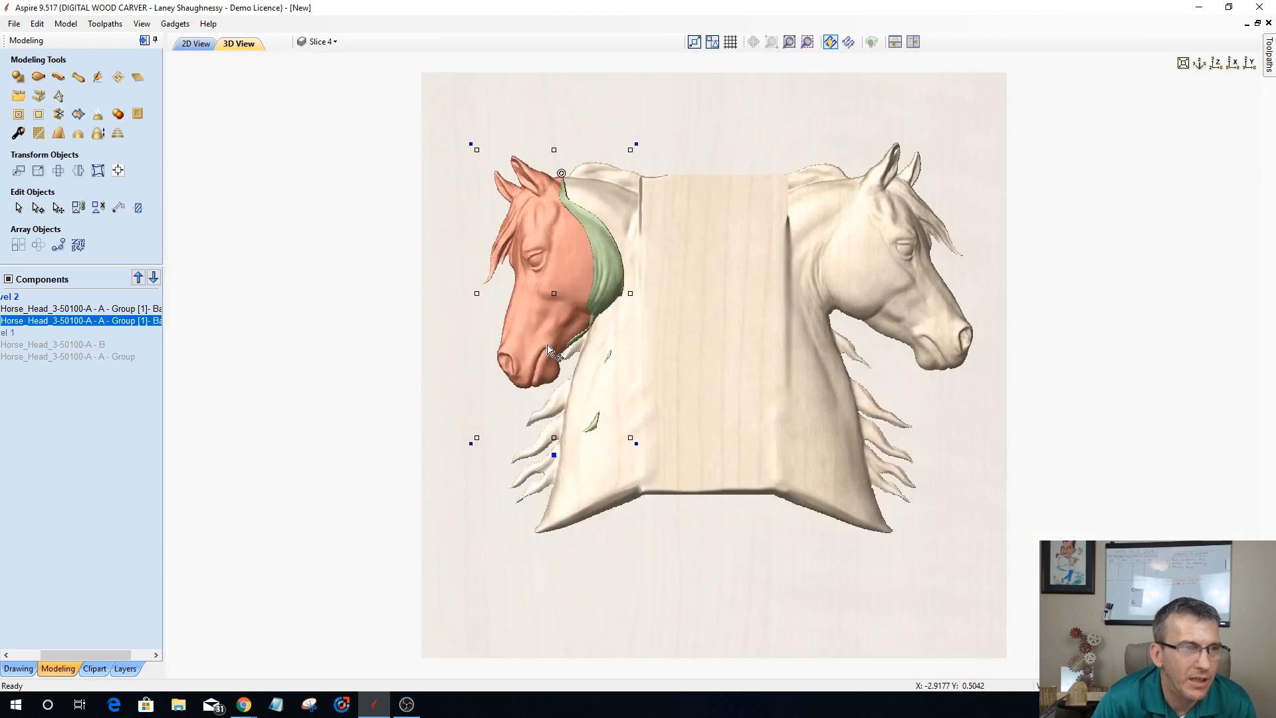
pyautogui.moveTo(877, 509); pyautogui.dragTo(895, 430)
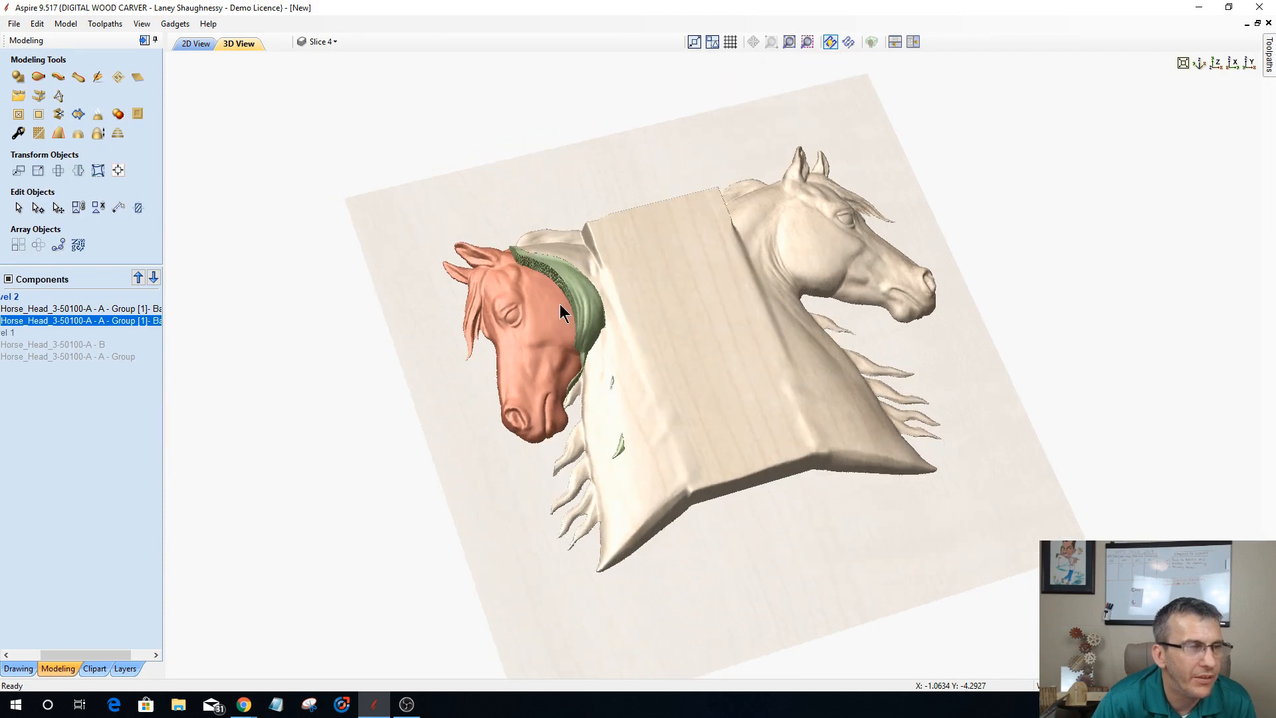
pyautogui.moveTo(527, 279); pyautogui.dragTo(454, 287)
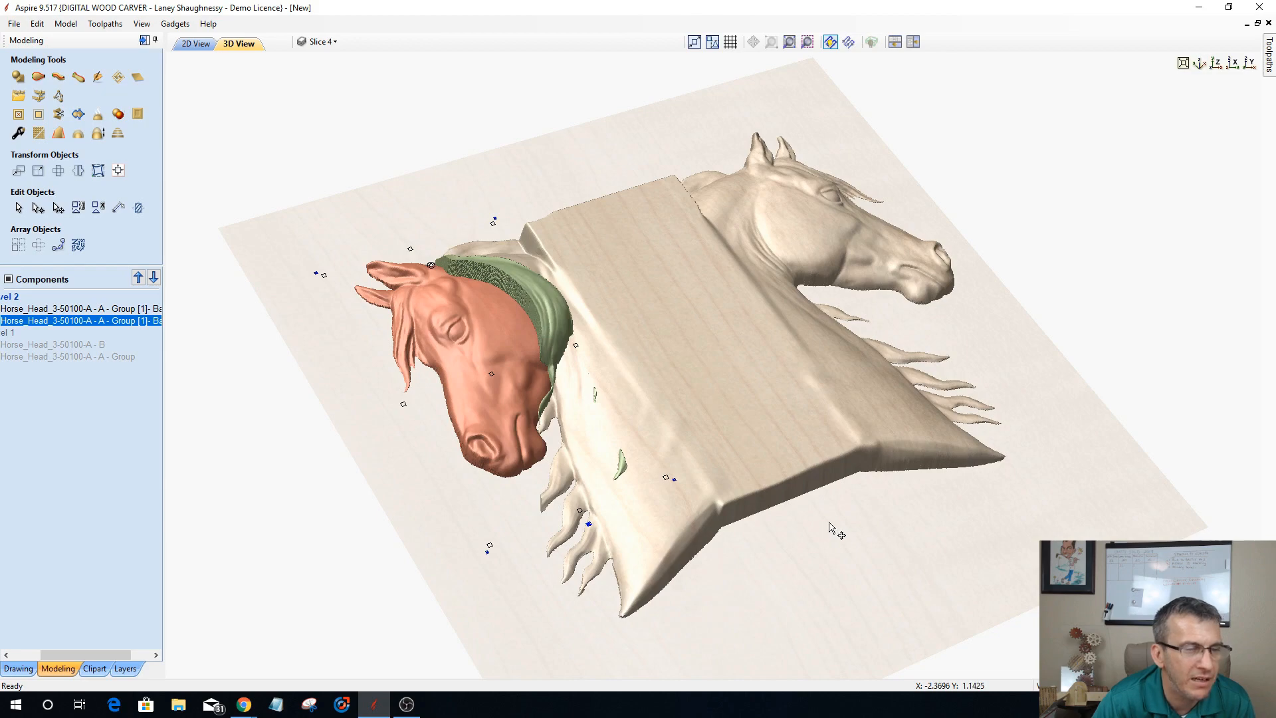
pyautogui.moveTo(632, 521); pyautogui.dragTo(675, 420)
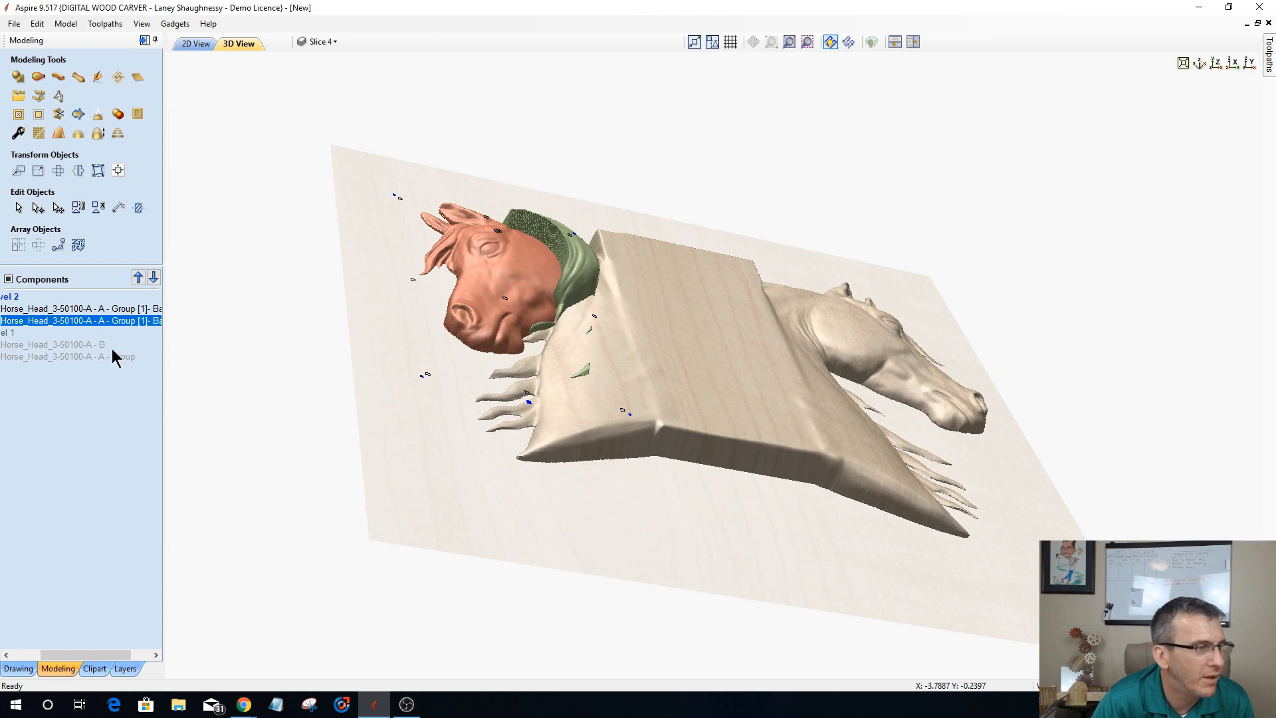
pyautogui.moveTo(117, 655); pyautogui.dragTo(78, 655)
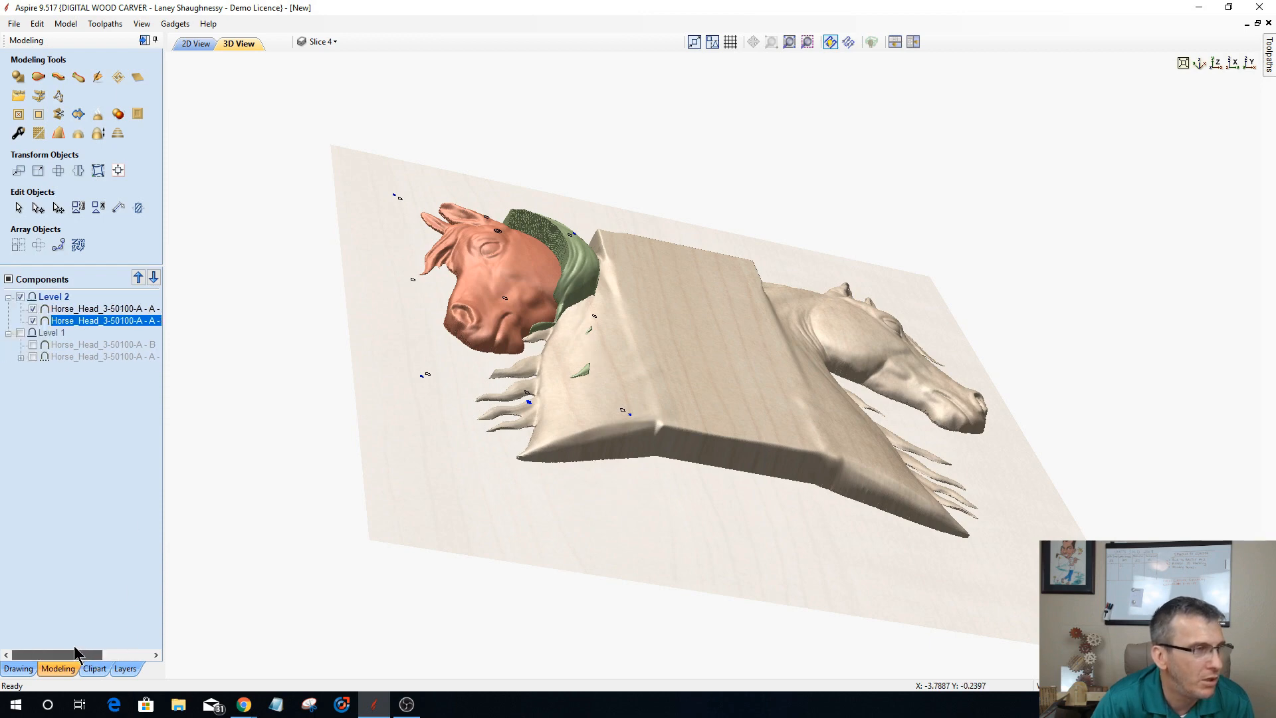
pyautogui.click(88, 306)
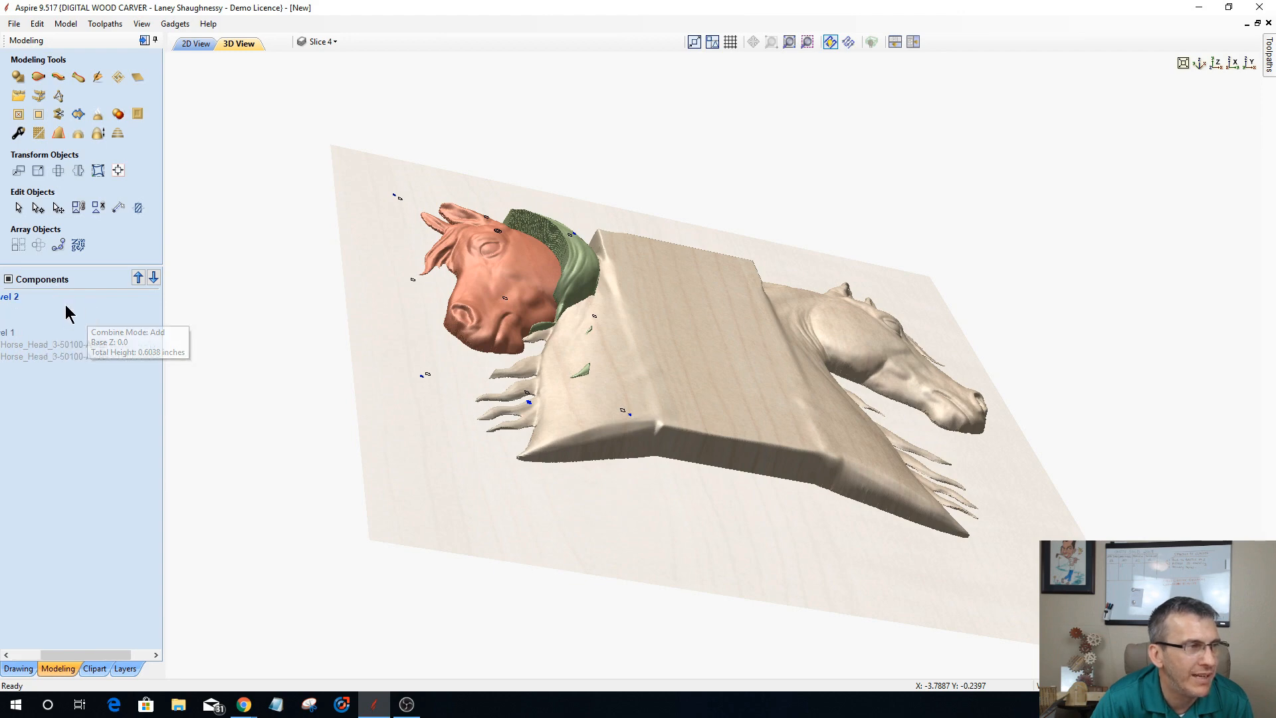
pyautogui.click(40, 310)
pyautogui.rightClick(115, 314)
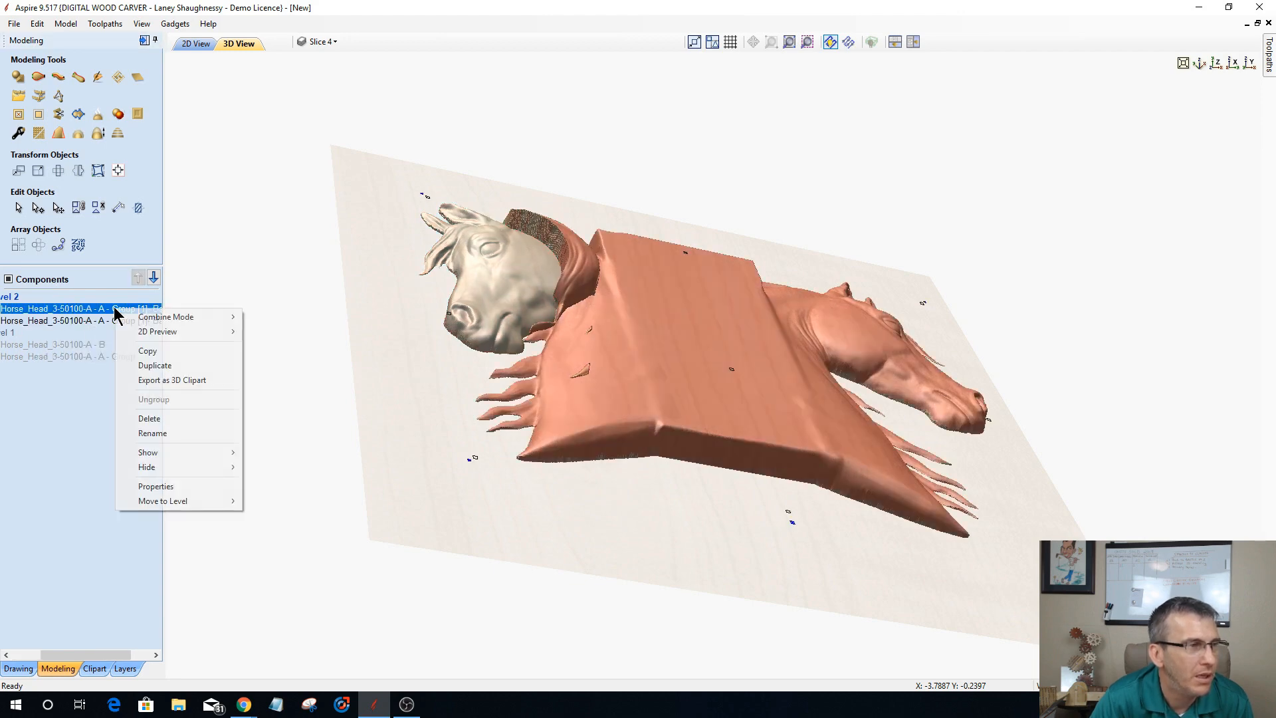
pyautogui.moveTo(166, 316)
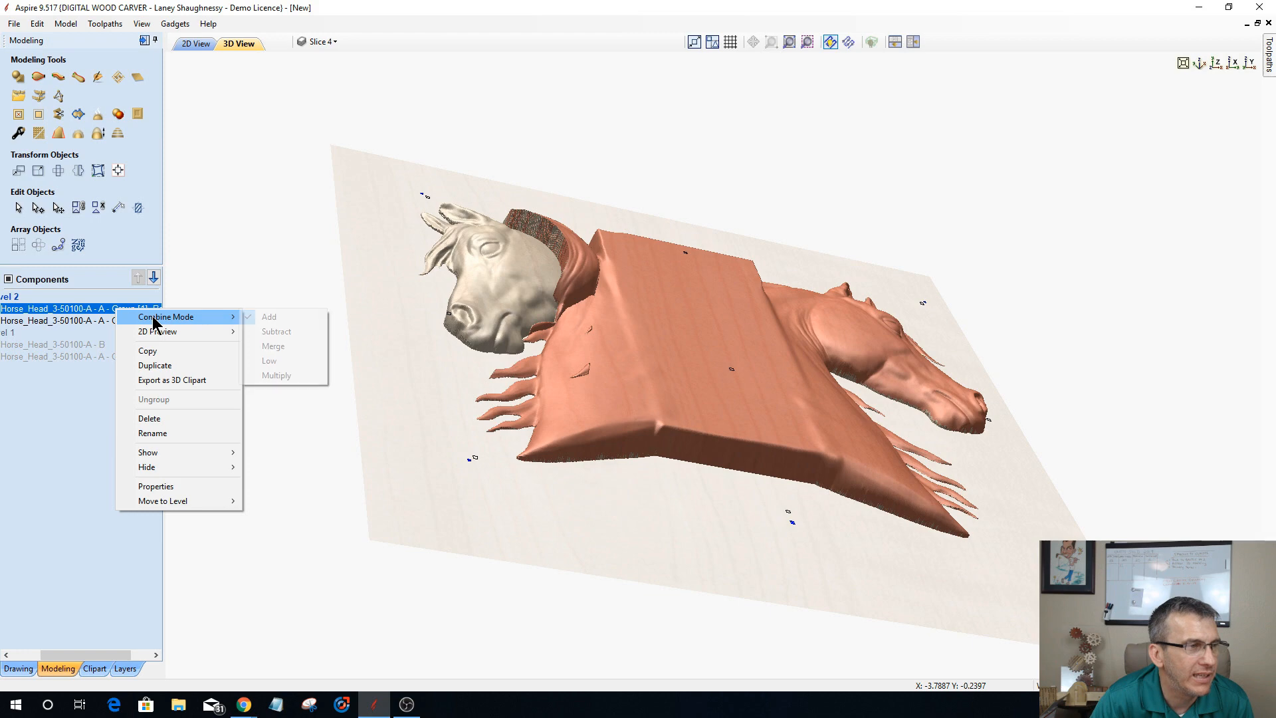
pyautogui.click(262, 349)
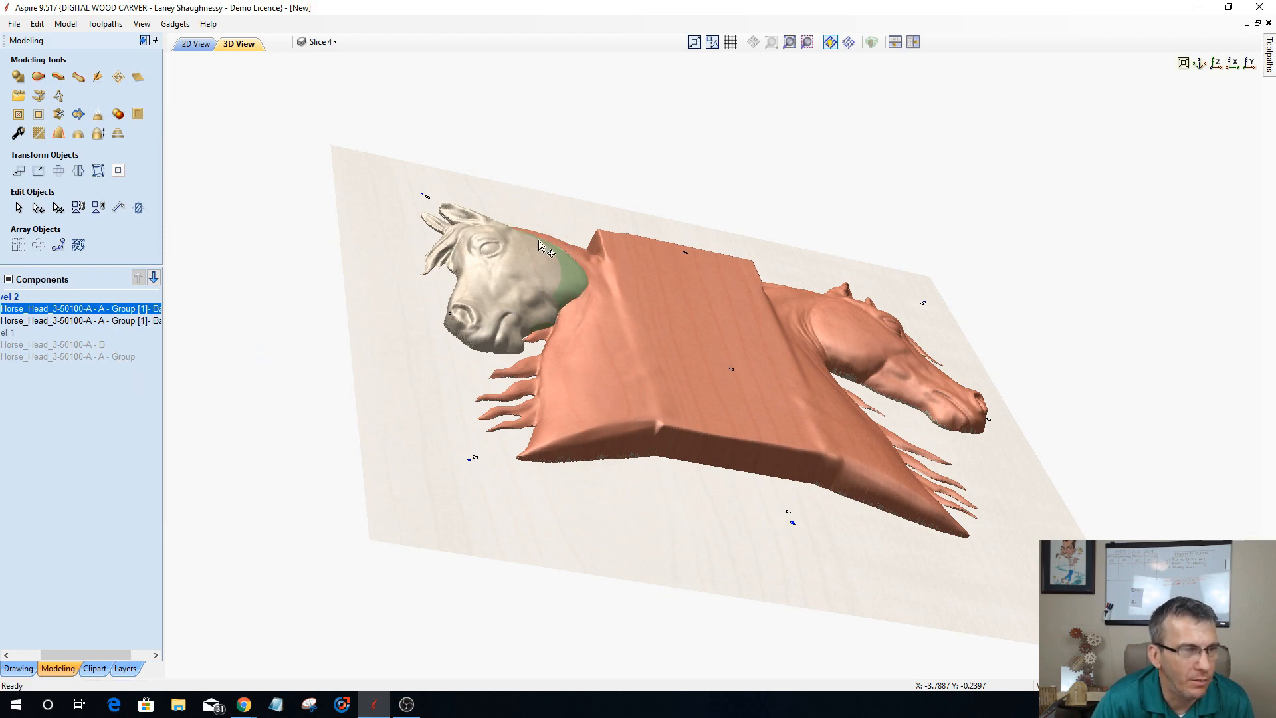
# Step: Set the combine mode of the rotated left head to Merge and inspect how it blends with the neck
pyautogui.moveTo(93, 327)
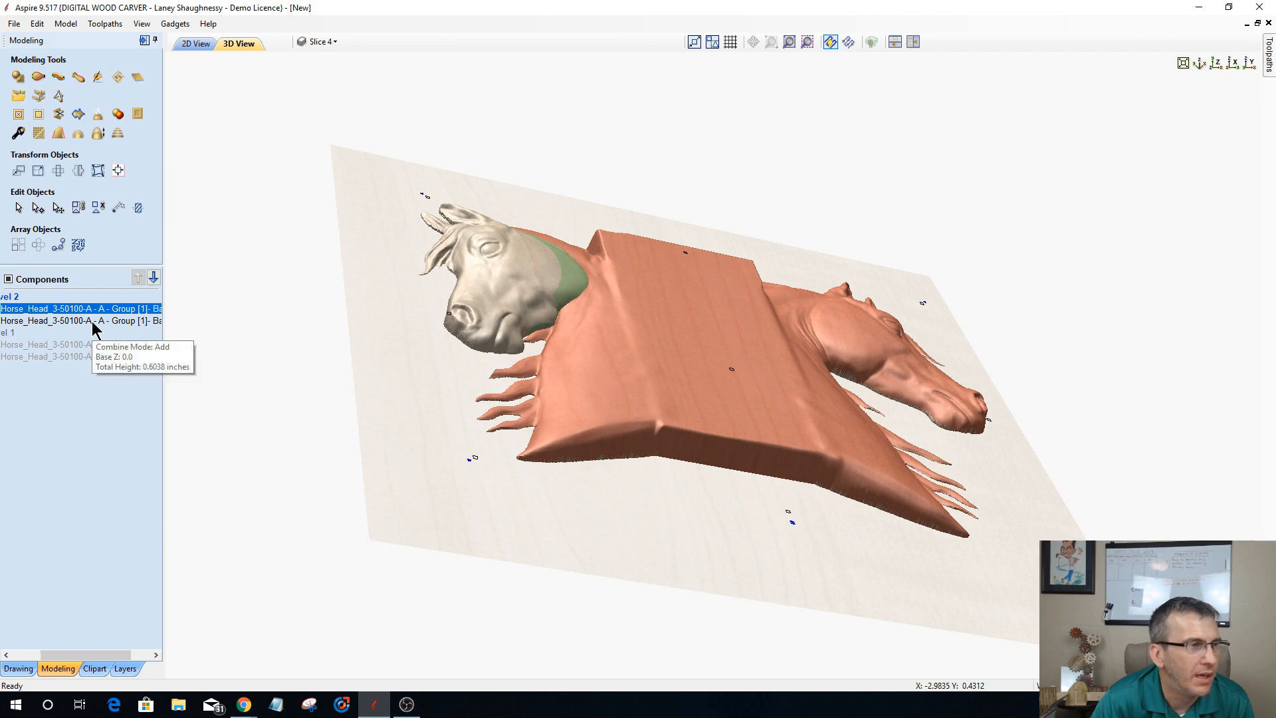
pyautogui.rightClick(93, 327)
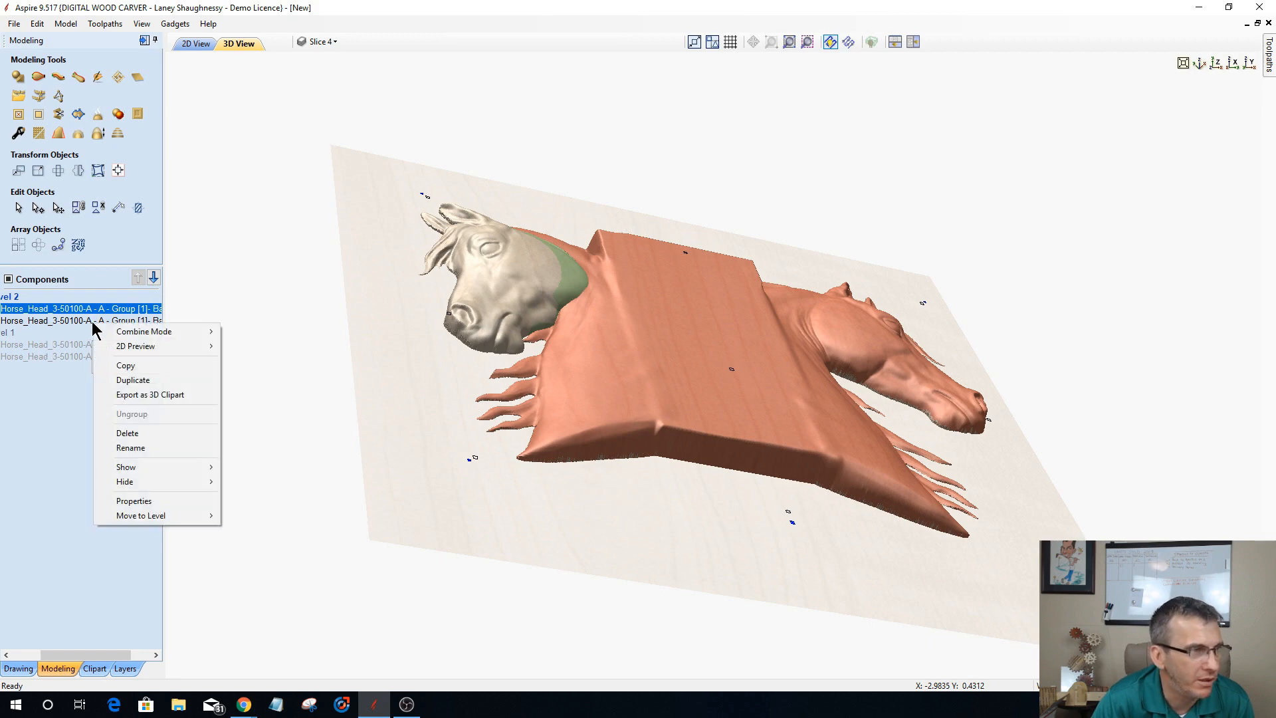
pyautogui.moveTo(174, 331)
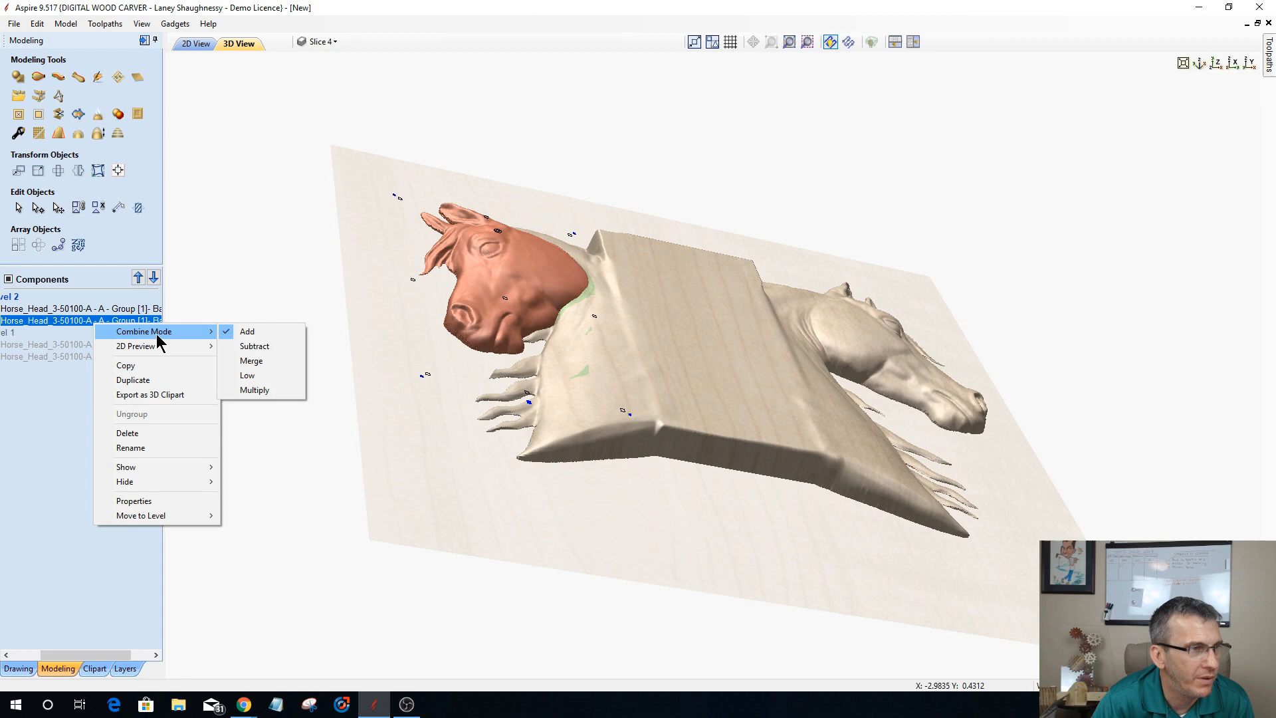
pyautogui.click(249, 361)
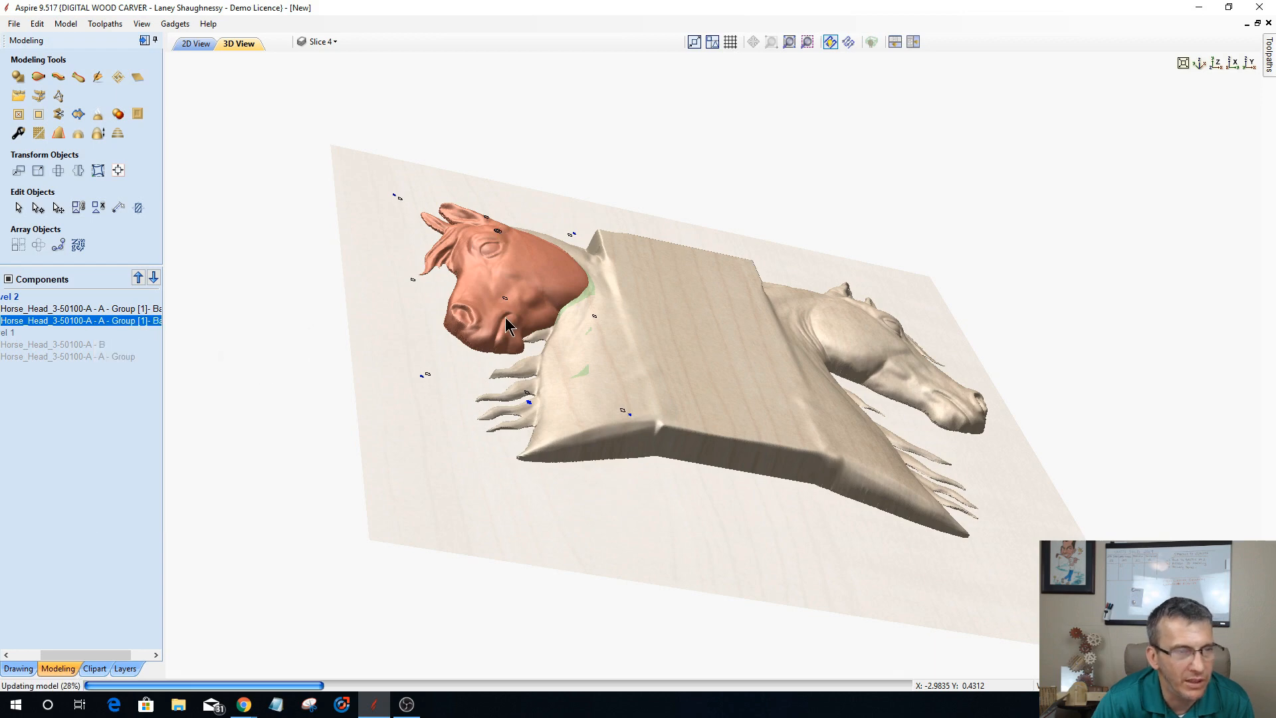
pyautogui.moveTo(345, 293); pyautogui.dragTo(285, 352)
pyautogui.moveTo(920, 455); pyautogui.dragTo(901, 507)
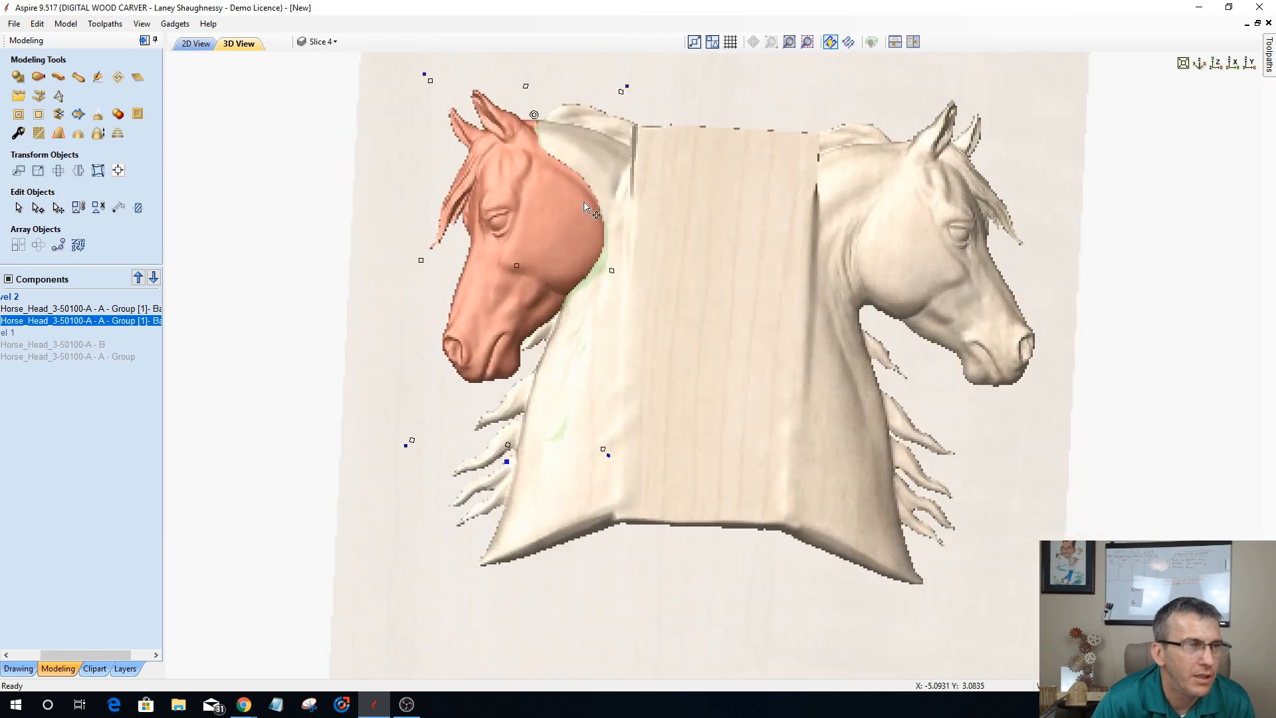
pyautogui.scroll(3, 578, 199)
pyautogui.moveTo(578, 200); pyautogui.dragTo(763, 301, button='middle')
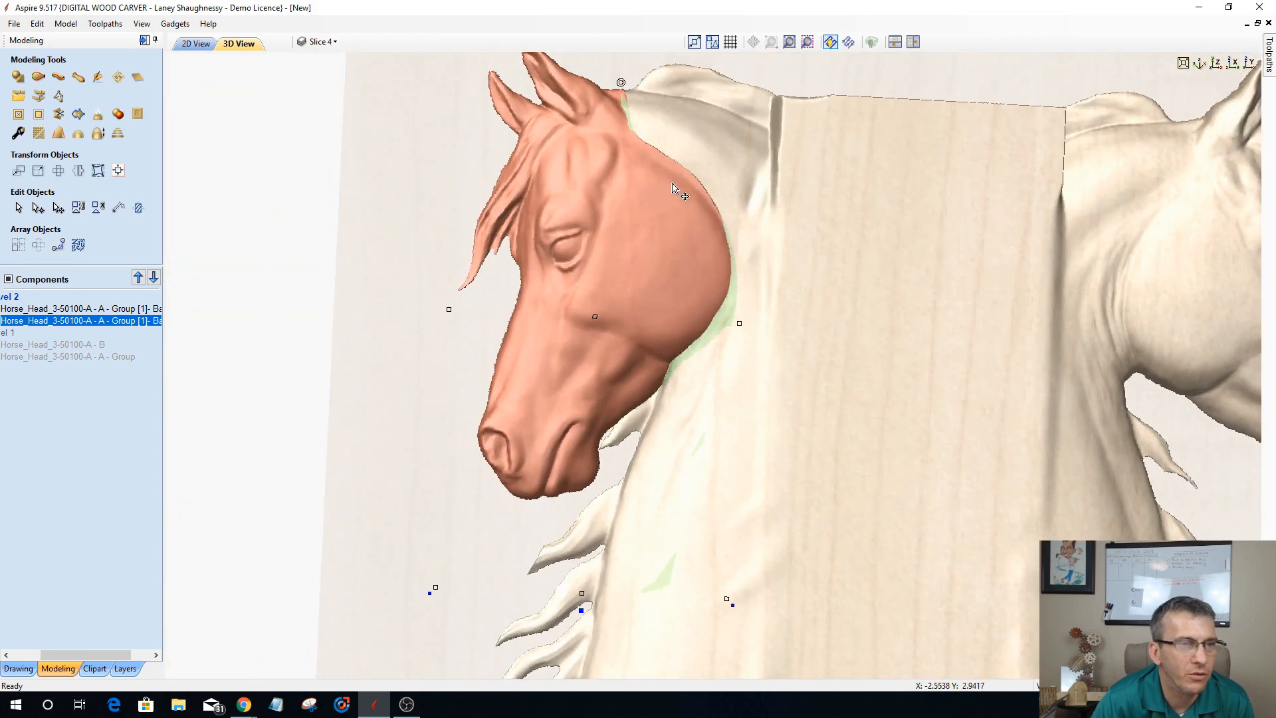
pyautogui.moveTo(598, 568); pyautogui.dragTo(191, 418)
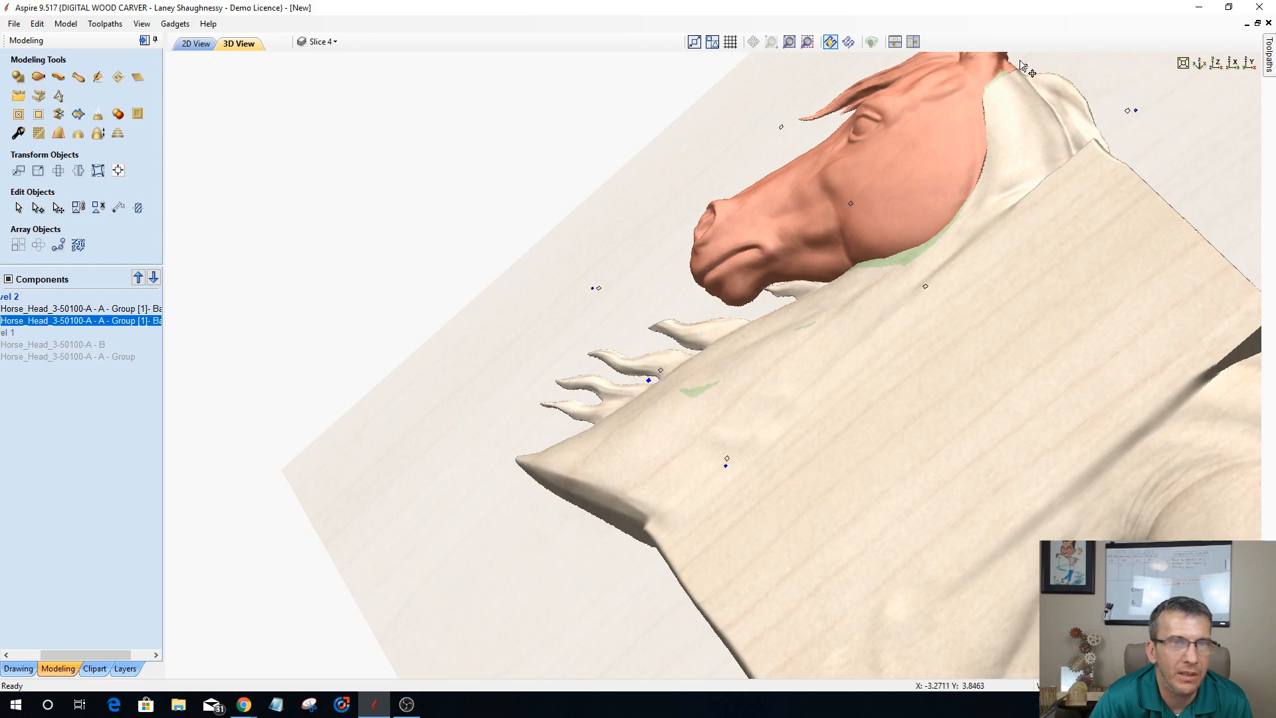
pyautogui.moveTo(821, 362); pyautogui.dragTo(764, 250)
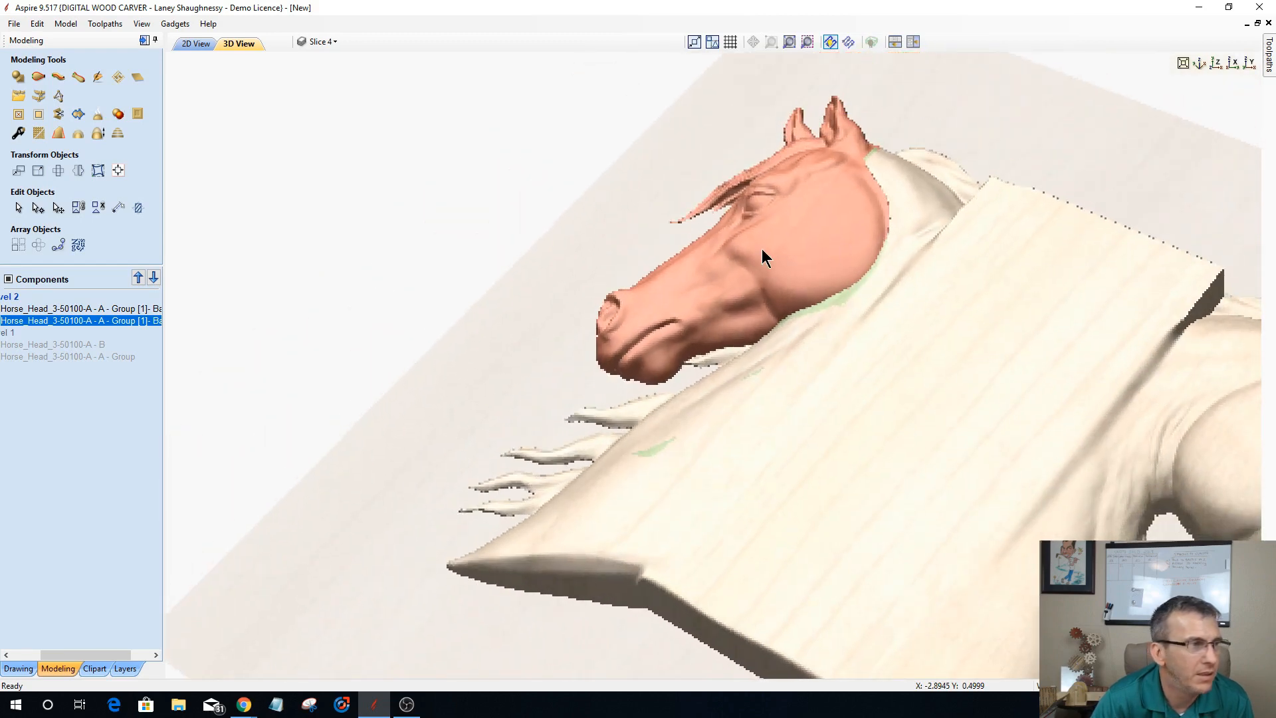
# Step: Duplicate the rotated left head component and move the copy to the hidden Level 1 as a spare
pyautogui.click(91, 319)
pyautogui.click(91, 310)
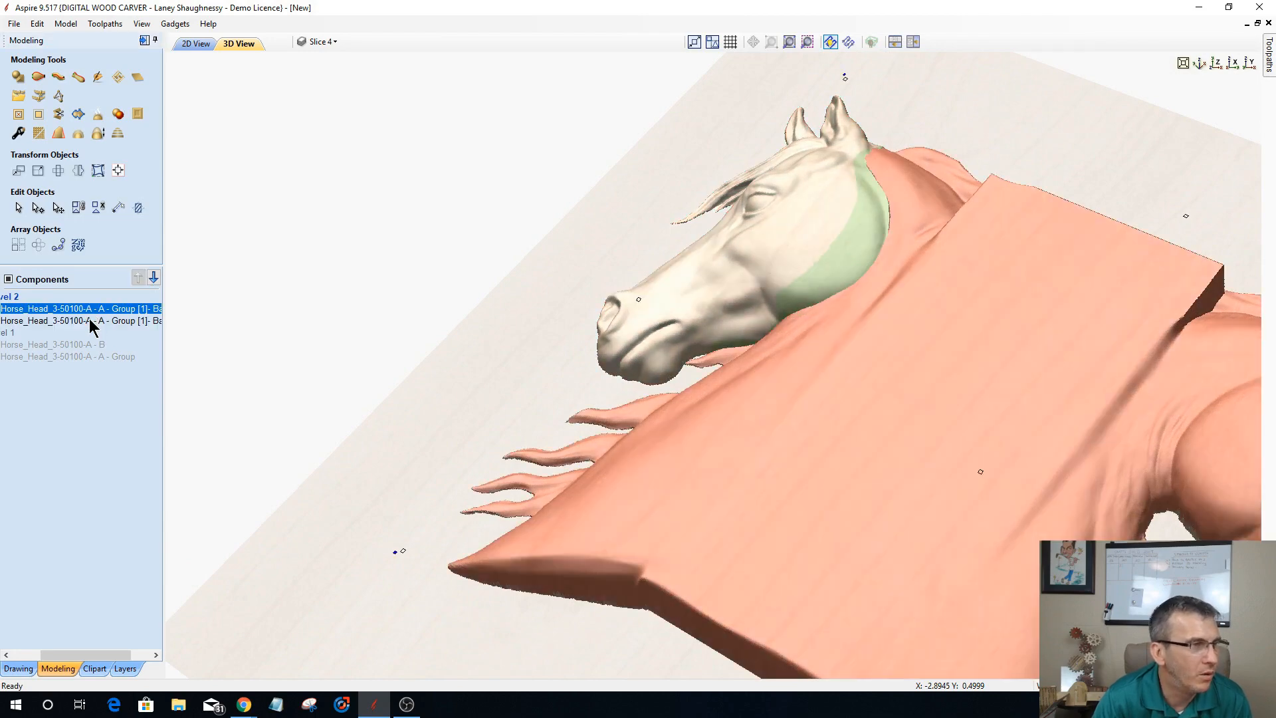
pyautogui.click(91, 321)
pyautogui.rightClick(91, 323)
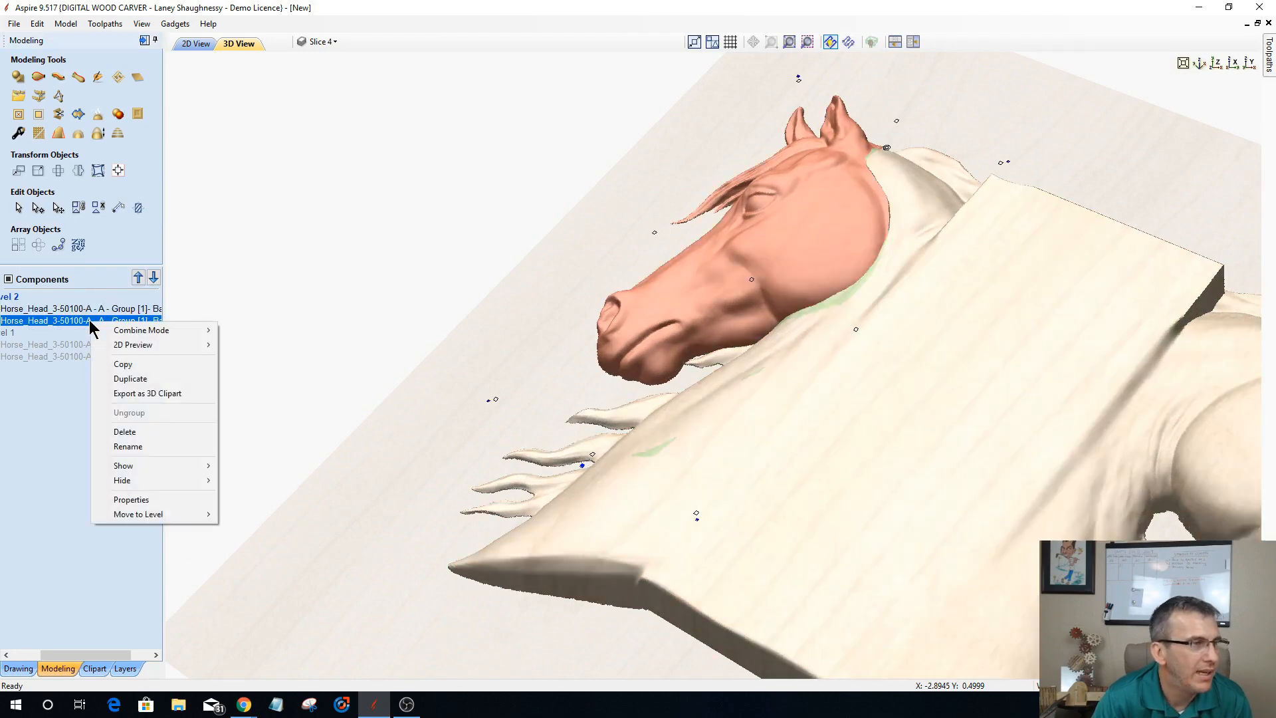
pyautogui.click(113, 378)
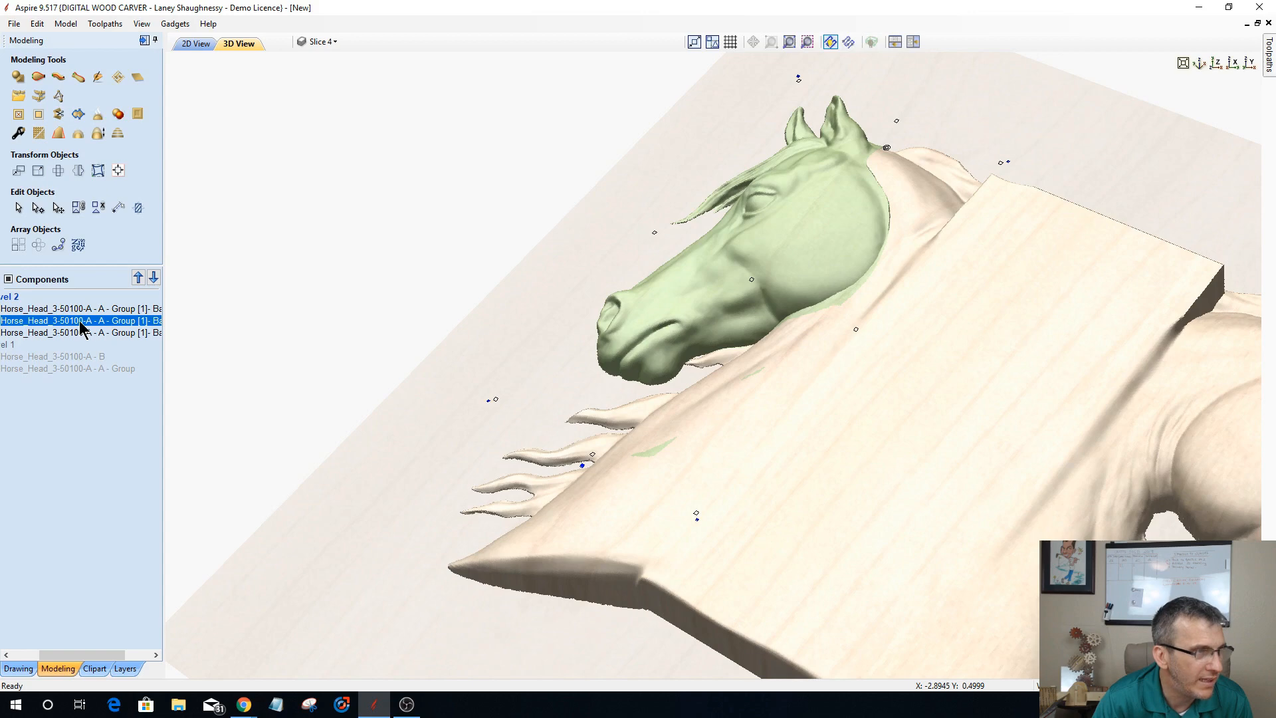
pyautogui.moveTo(81, 326); pyautogui.dragTo(83, 378)
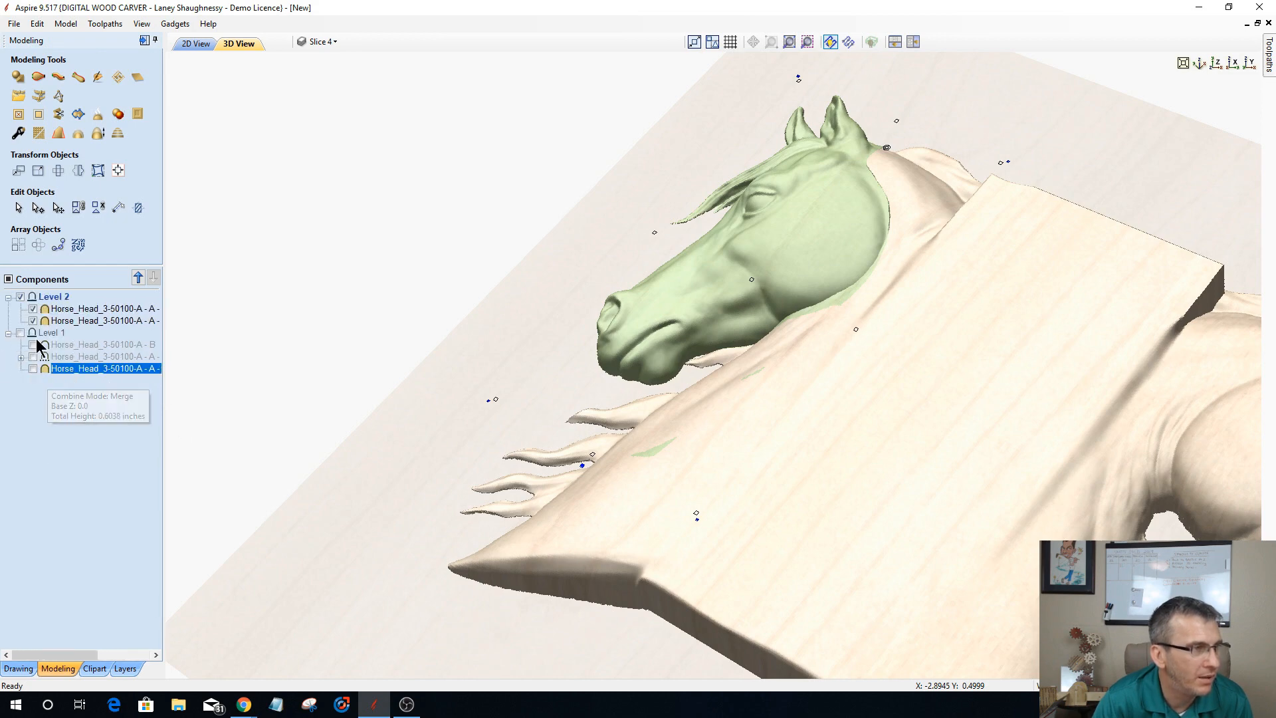
pyautogui.click(33, 370)
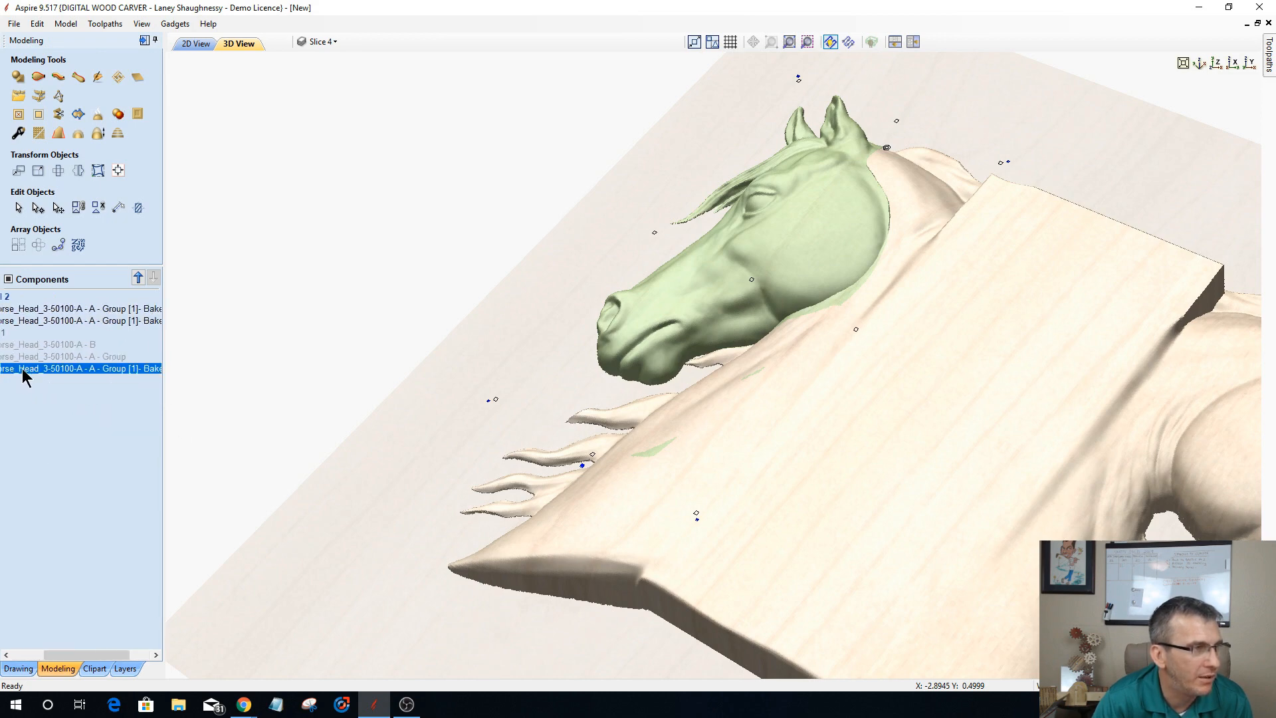
# Step: Bake the rotated left head and the component with the necks and bridge into a single component
pyautogui.click(86, 321)
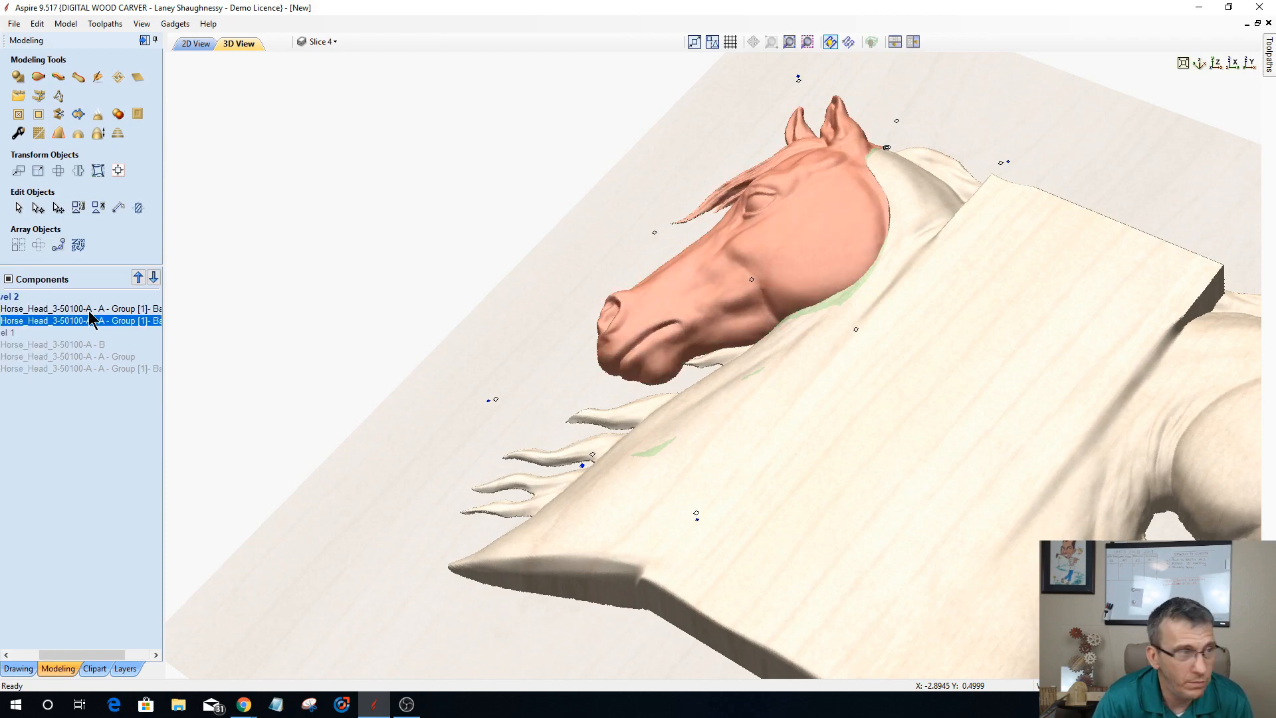
pyautogui.keyDown('shift'); pyautogui.click(91, 309); pyautogui.keyUp('shift')
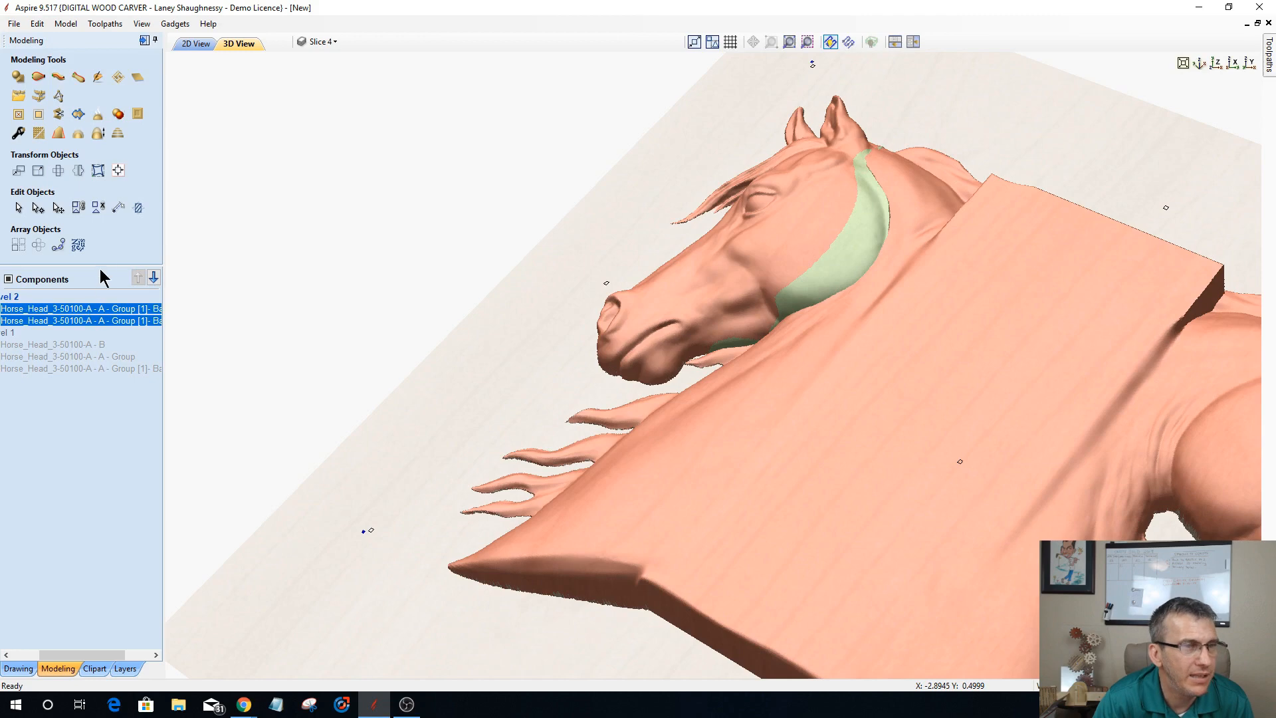
pyautogui.click(97, 116)
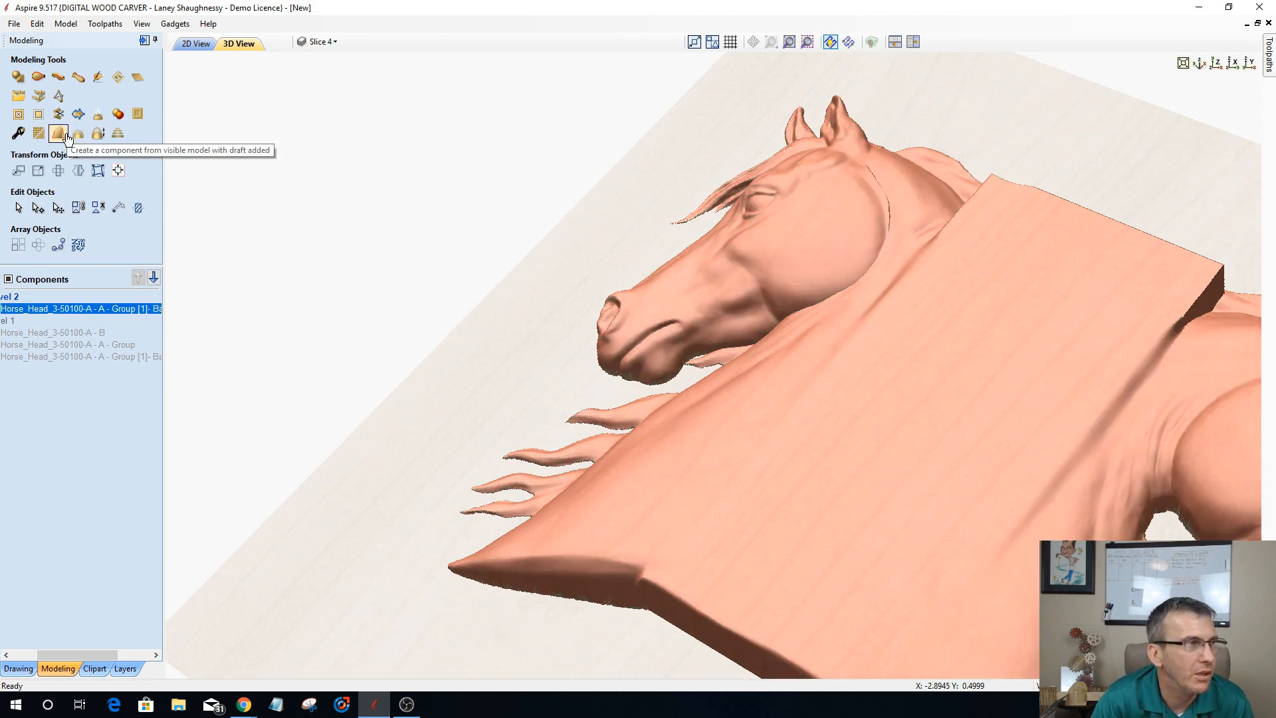
# Step: Smooth the seam between the left head and neck by sculpting with diameter 31, strength 43 and smoothness 70, keeping the changes
pyautogui.click(98, 83)
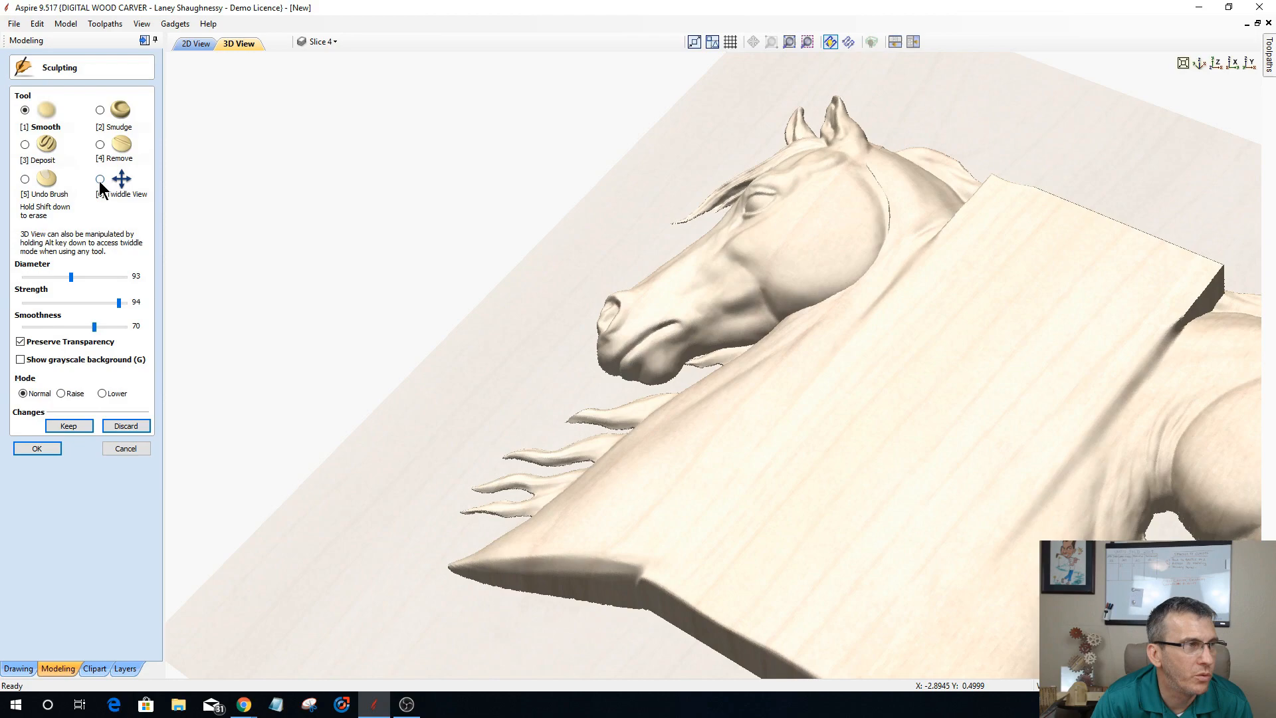
pyautogui.click(100, 181)
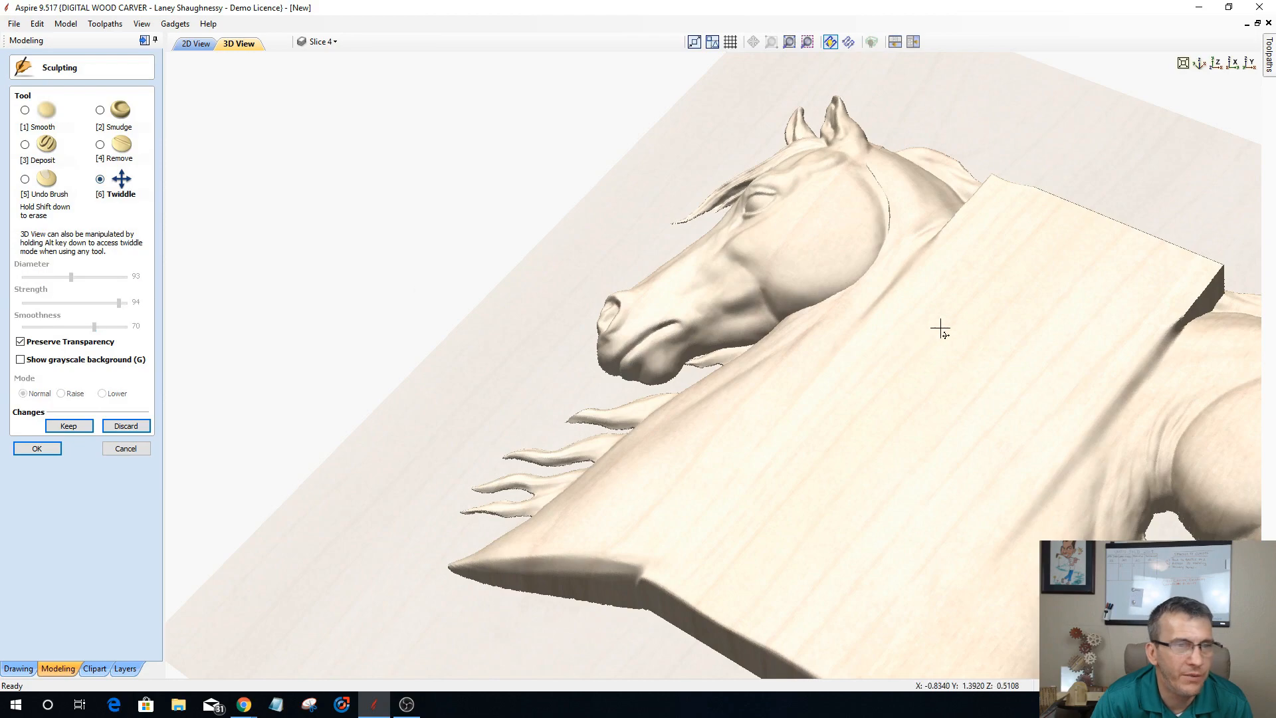
pyautogui.moveTo(893, 395)
pyautogui.mouseDown()
pyautogui.moveTo(860, 469)
pyautogui.moveTo(900, 345)
pyautogui.moveTo(704, 475)
pyautogui.moveTo(852, 411)
pyautogui.mouseUp()
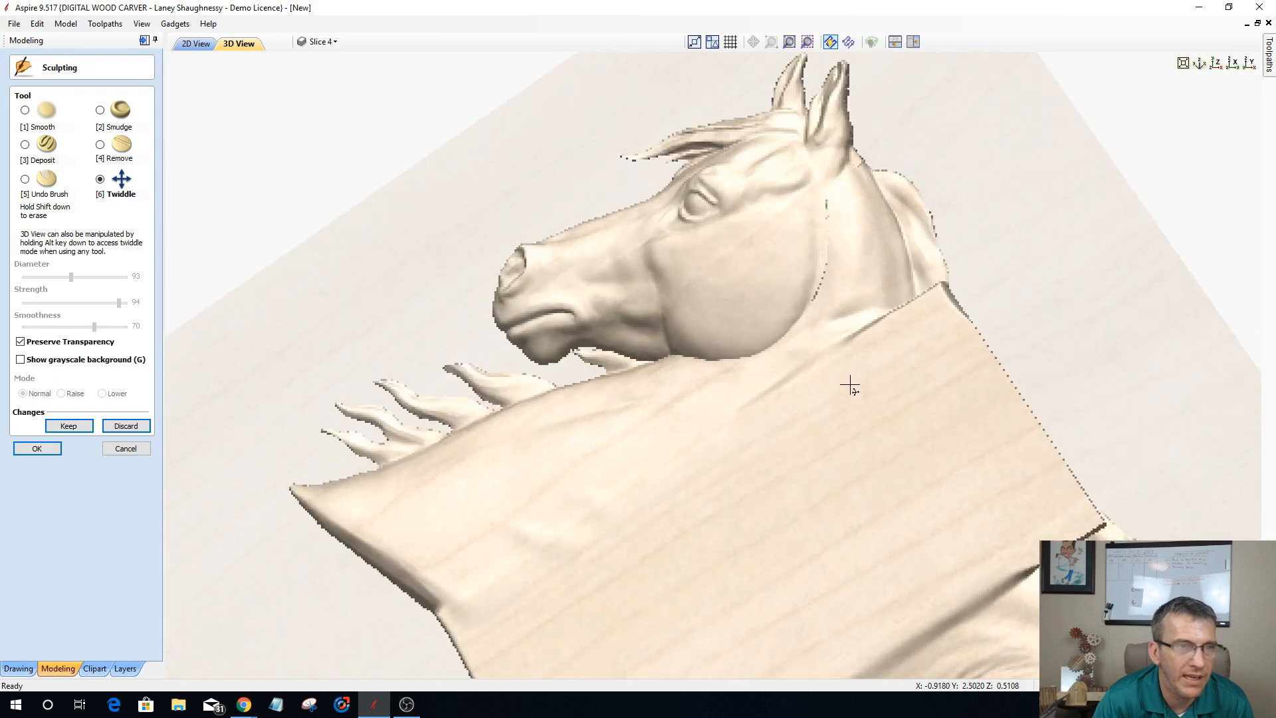
pyautogui.click(25, 110)
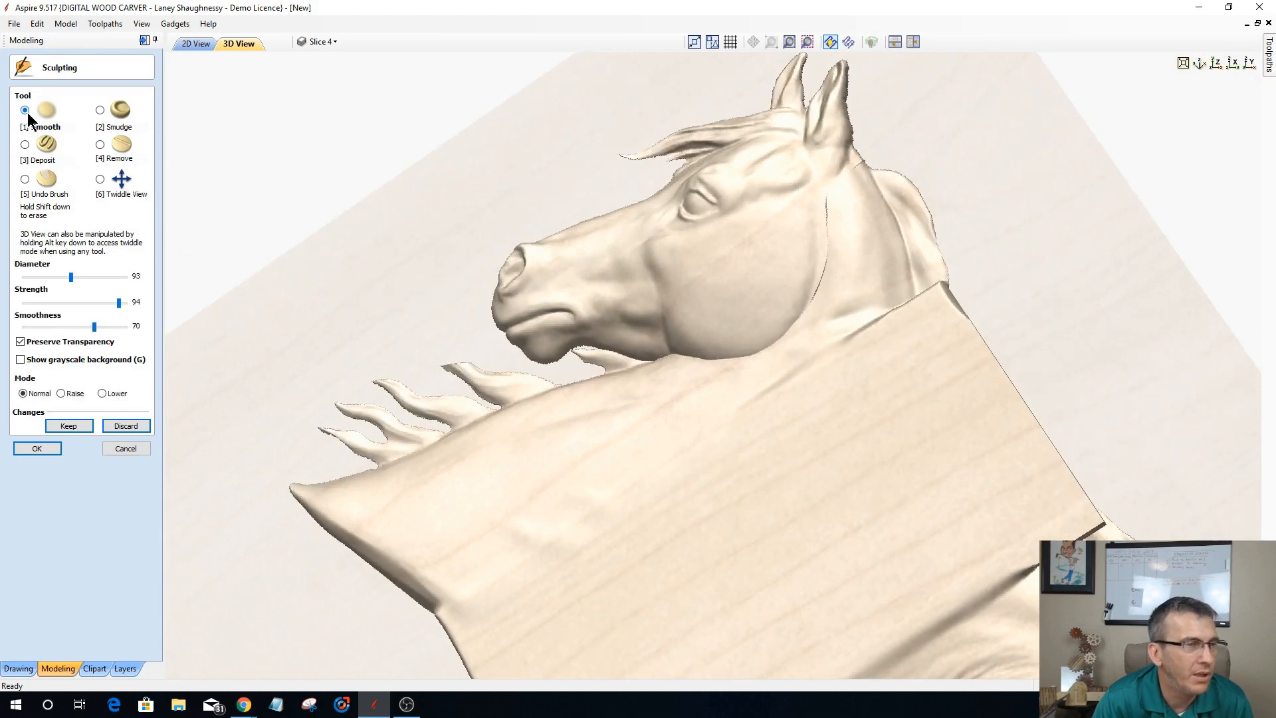
pyautogui.moveTo(119, 302); pyautogui.dragTo(60, 307)
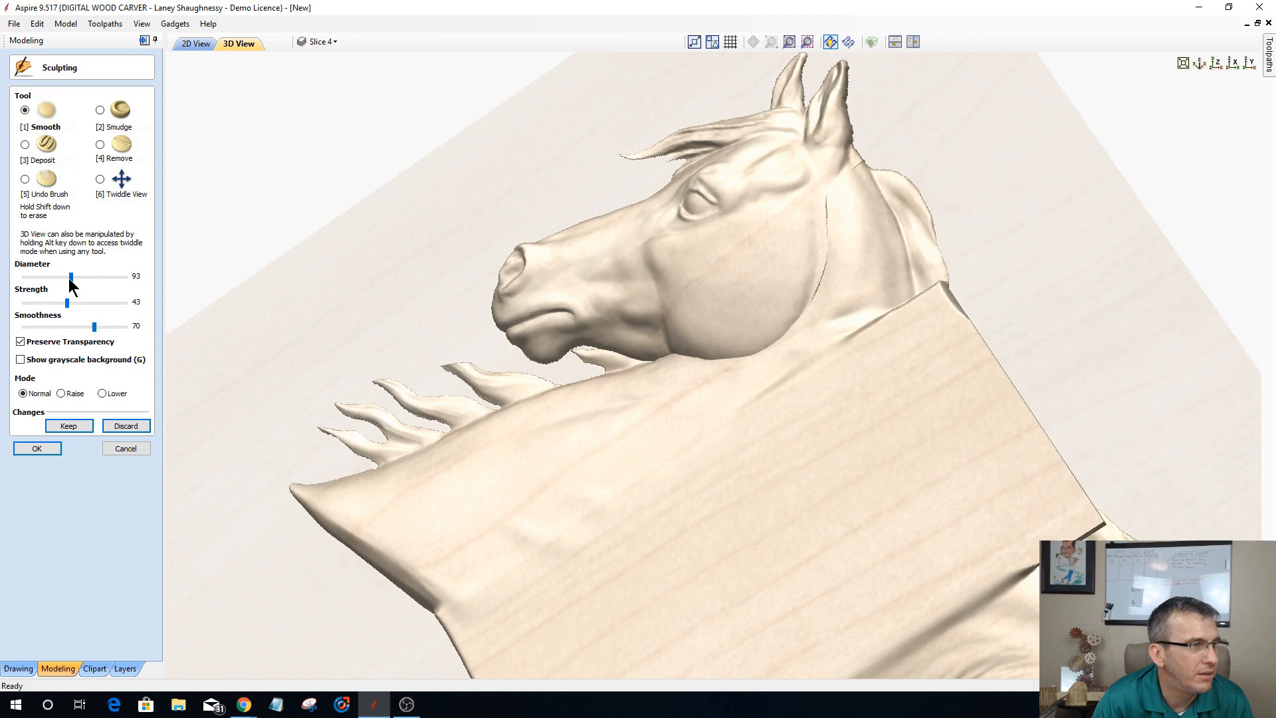
pyautogui.moveTo(71, 277); pyautogui.dragTo(60, 280)
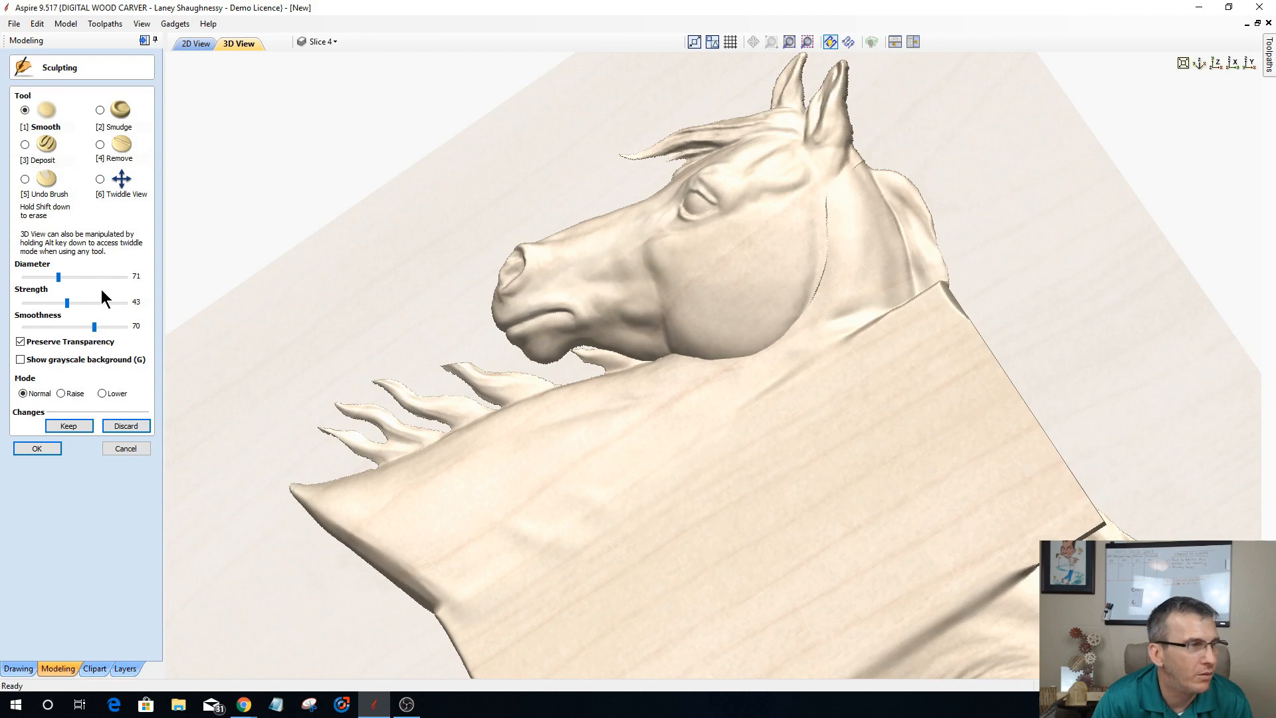
pyautogui.moveTo(57, 277); pyautogui.dragTo(46, 277)
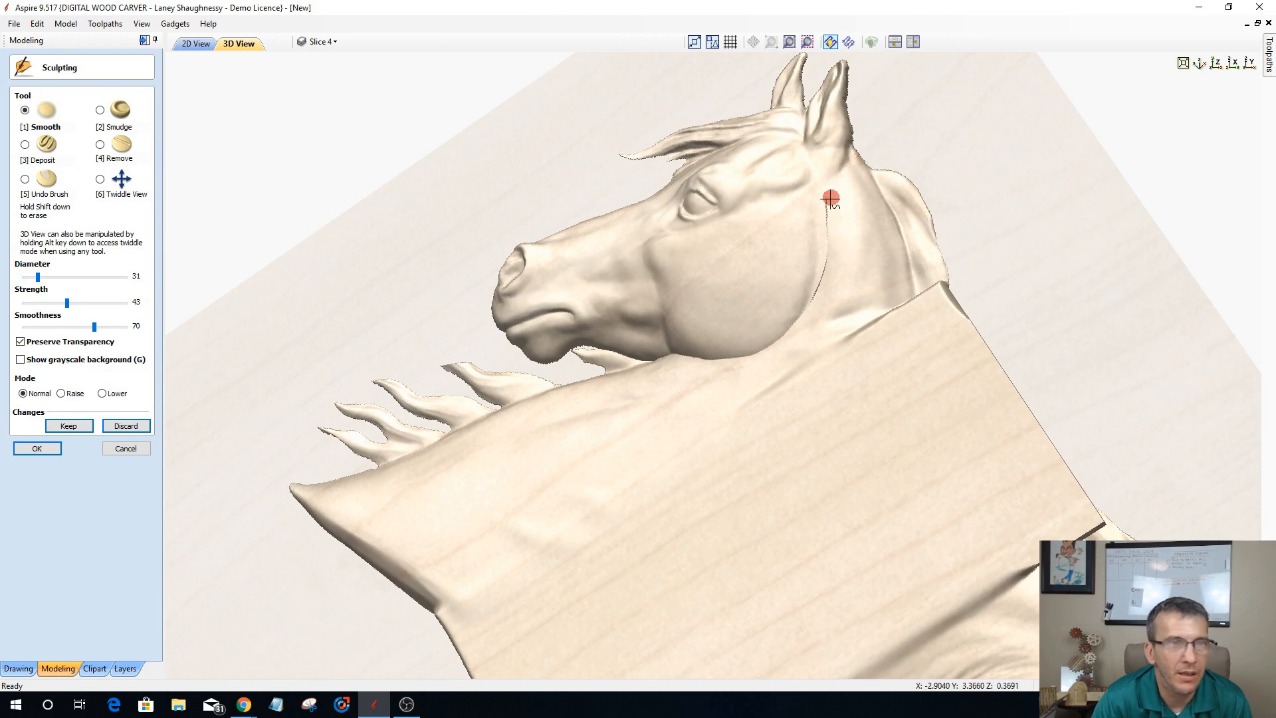
pyautogui.moveTo(826, 206)
pyautogui.mouseDown()
pyautogui.moveTo(808, 308)
pyautogui.moveTo(826, 251)
pyautogui.moveTo(817, 299)
pyautogui.moveTo(785, 344)
pyautogui.moveTo(681, 359)
pyautogui.moveTo(579, 352)
pyautogui.moveTo(687, 367)
pyautogui.moveTo(801, 313)
pyautogui.moveTo(813, 228)
pyautogui.moveTo(840, 172)
pyautogui.mouseUp()
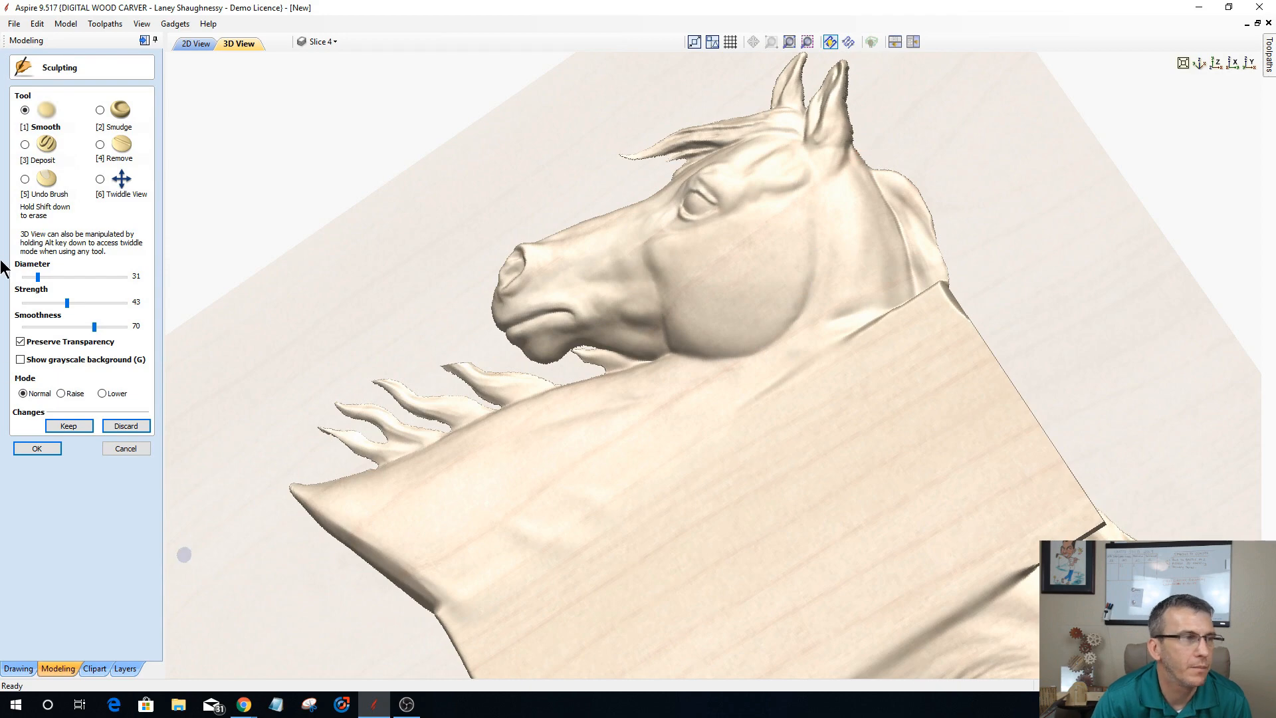
pyautogui.click(119, 452)
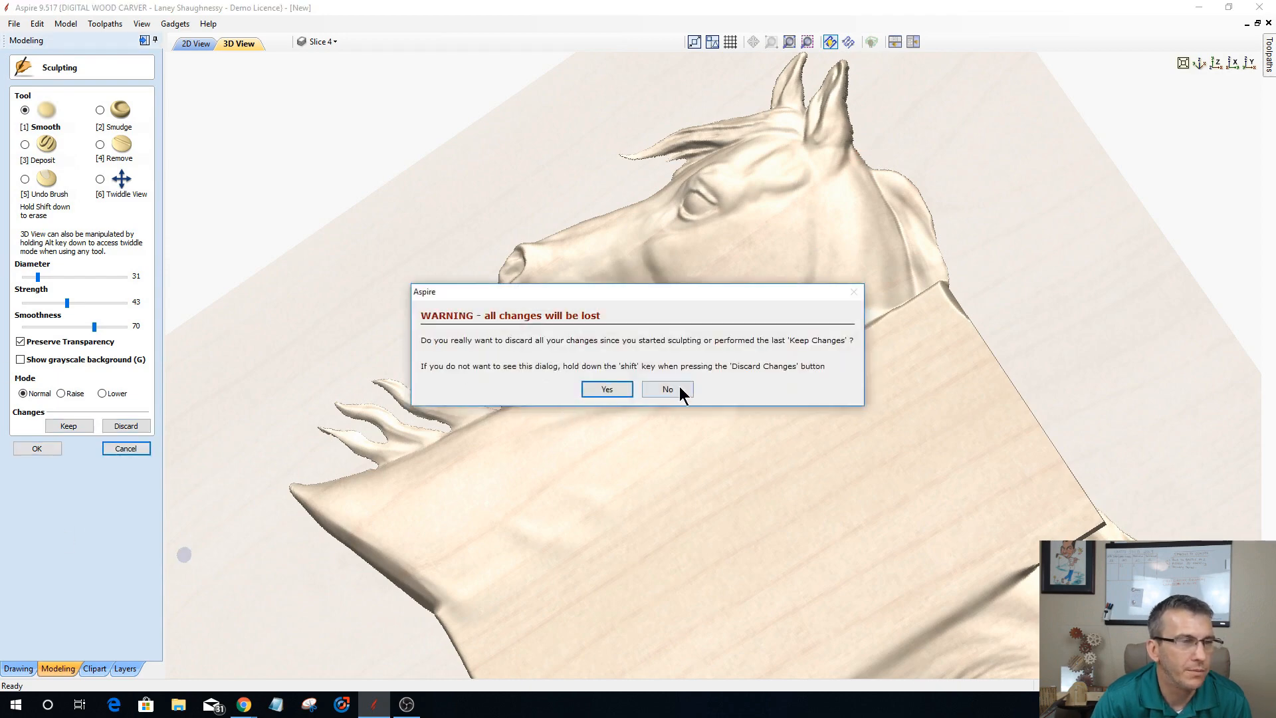
pyautogui.click(668, 390)
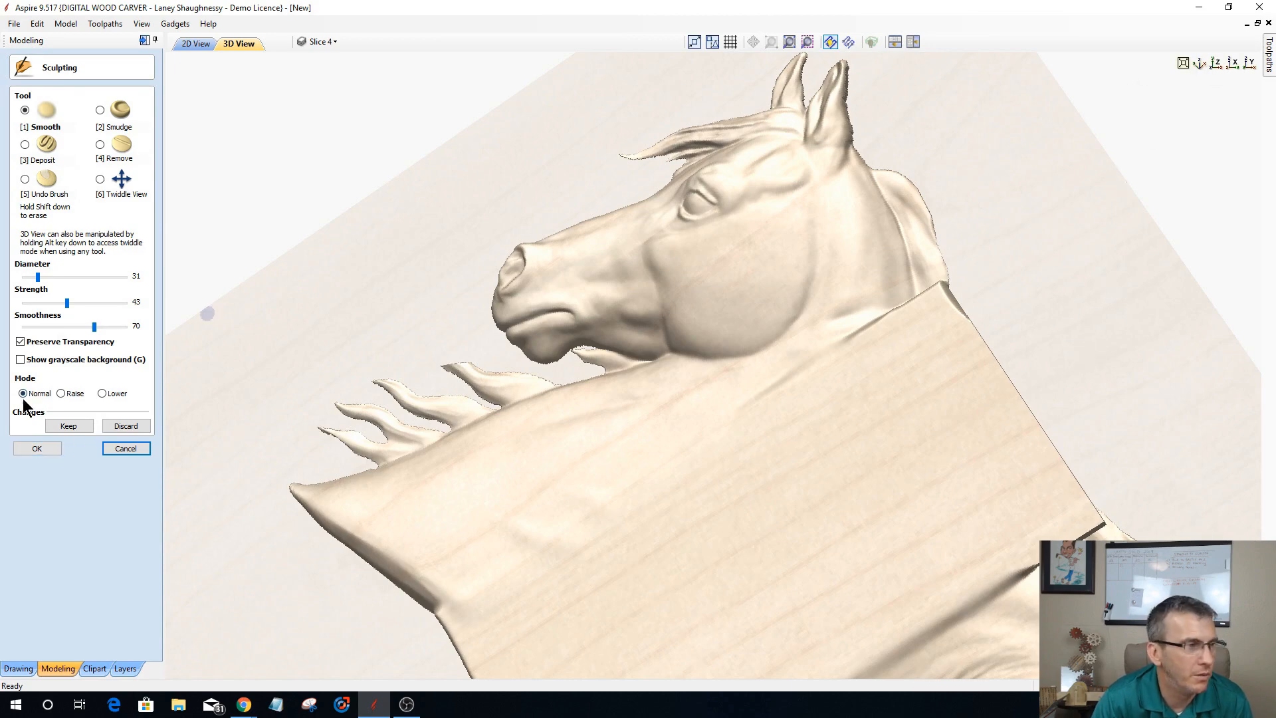
pyautogui.click(36, 452)
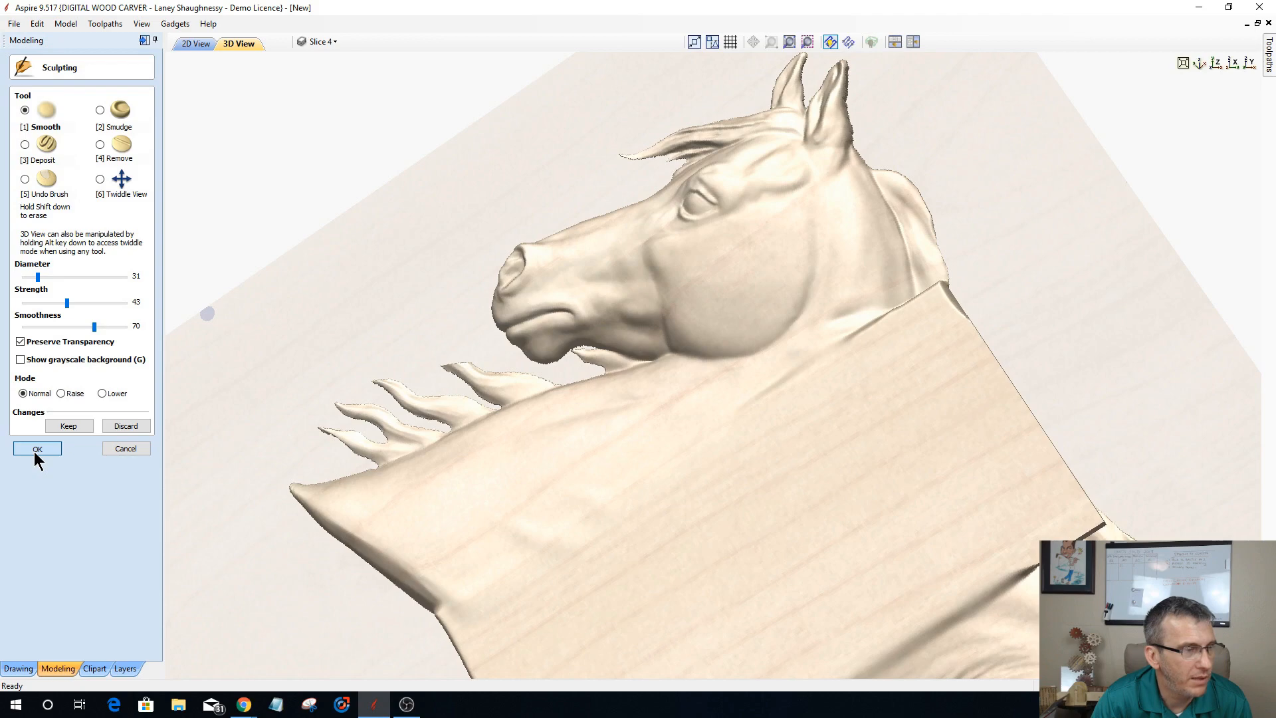
pyautogui.click(1216, 64)
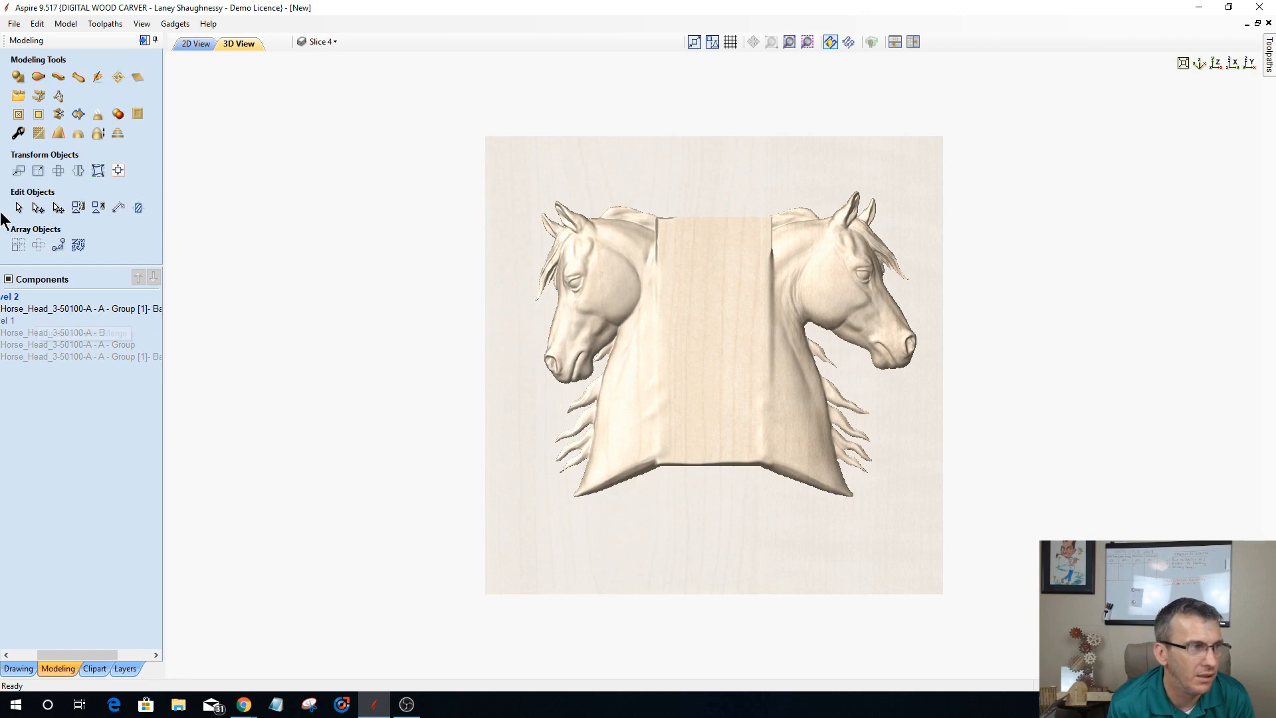
pyautogui.click(100, 669)
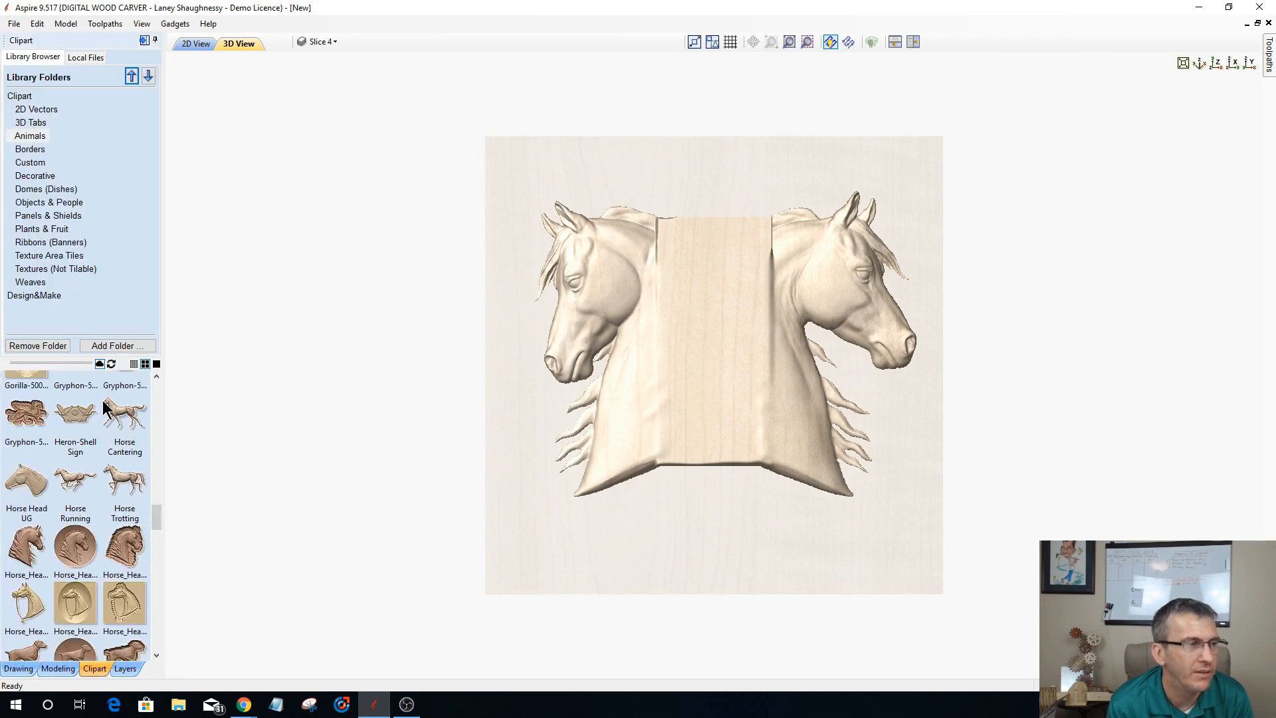
pyautogui.moveTo(157, 516); pyautogui.dragTo(169, 391)
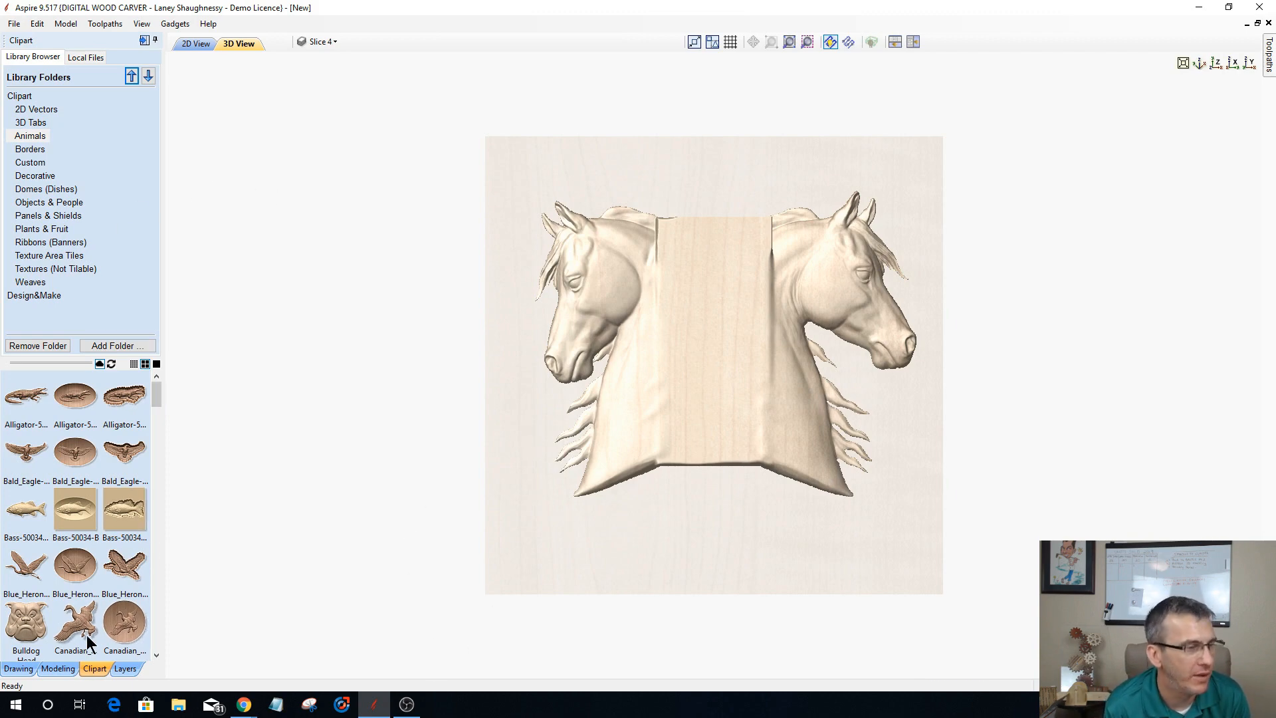
pyautogui.click(50, 668)
pyautogui.moveTo(99, 654); pyautogui.dragTo(1, 645)
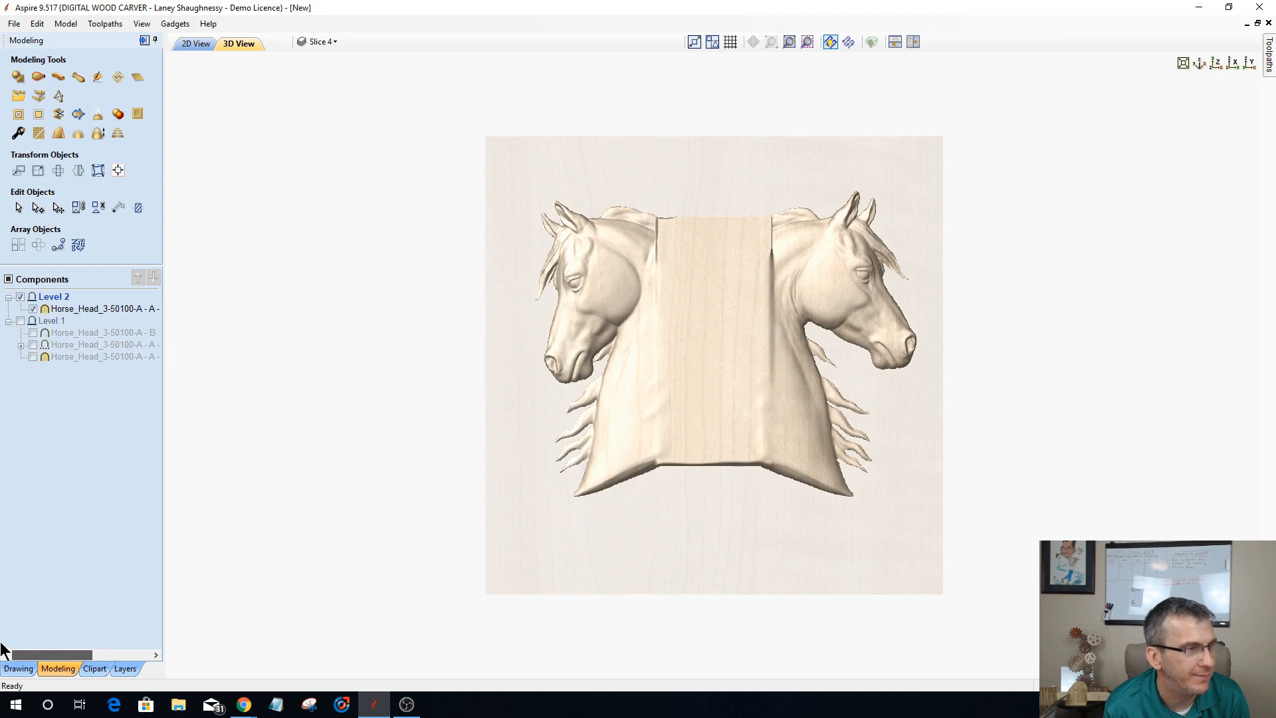
# Step: Delete all horse head components from Level 2 and Level 1, leaving both levels empty
pyautogui.click(63, 304)
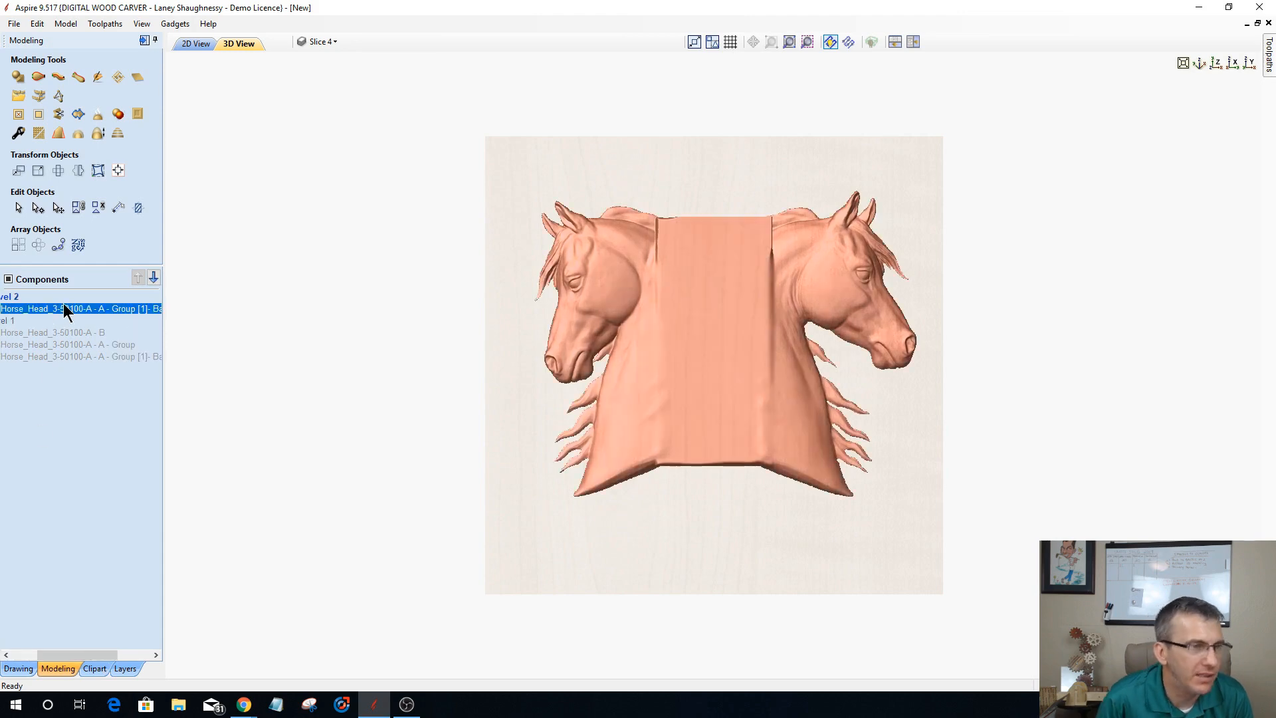
pyautogui.moveTo(63, 305); pyautogui.dragTo(56, 323)
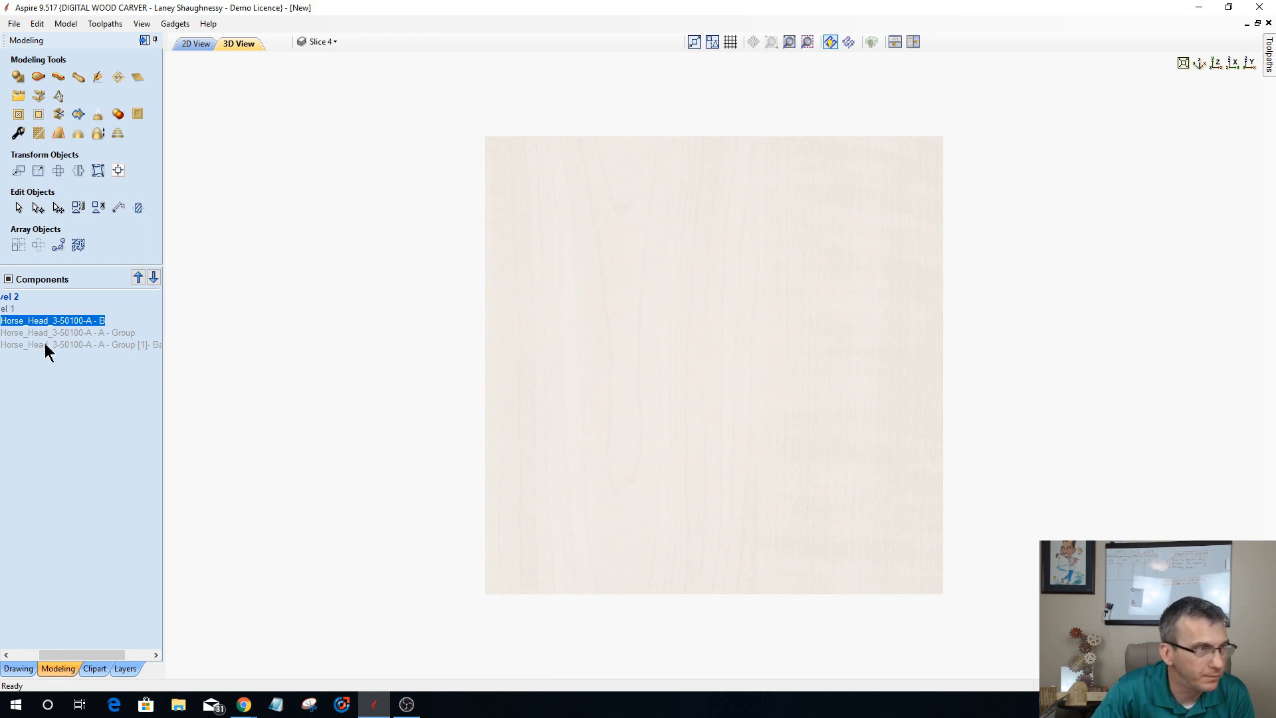
pyautogui.keyDown('shift'); pyautogui.click(45, 343); pyautogui.keyUp('shift')
pyautogui.press('Delete')
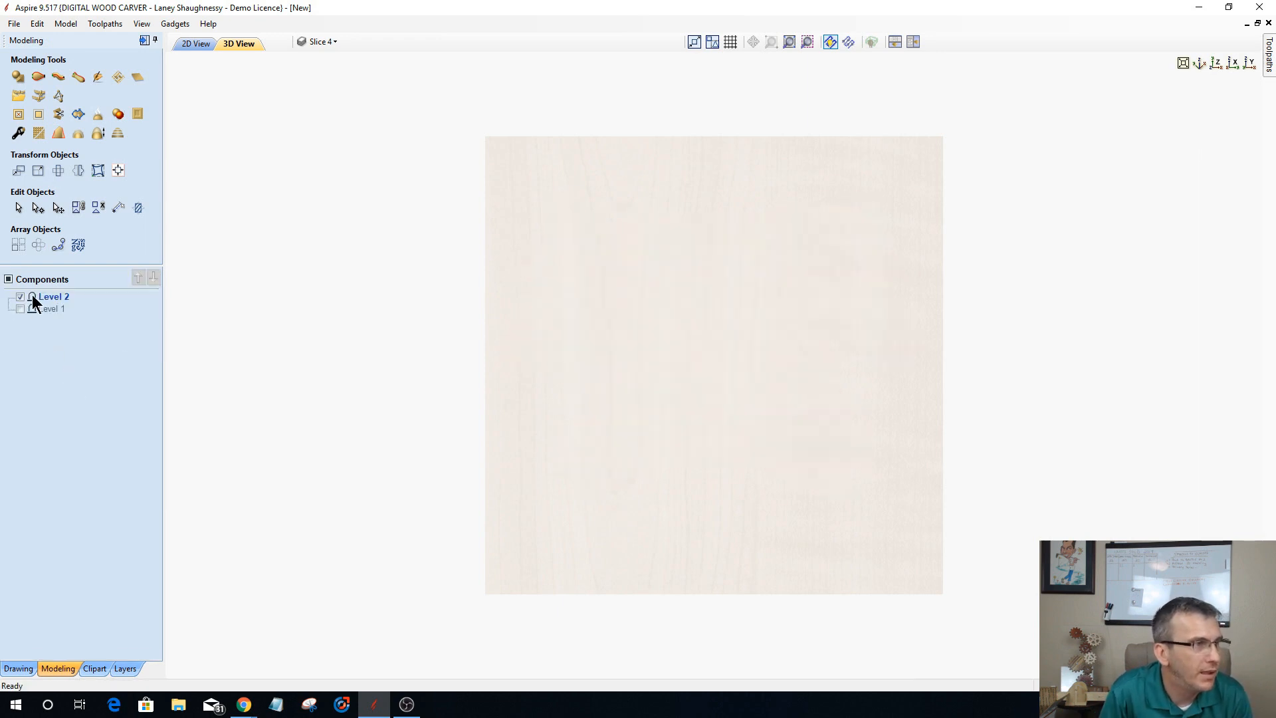
# Step: Place the second Acanthus clipart from the Decorative library folder near the middle of the material
pyautogui.click(102, 668)
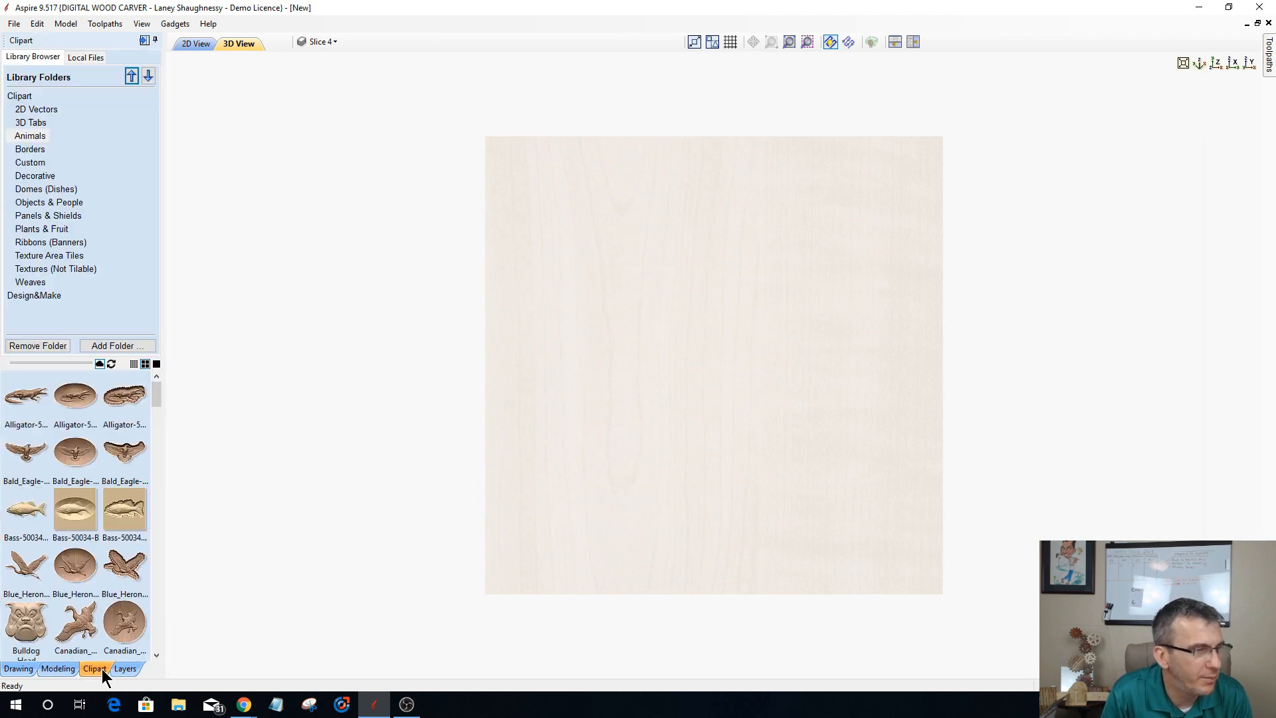
pyautogui.moveTo(154, 388); pyautogui.dragTo(161, 442)
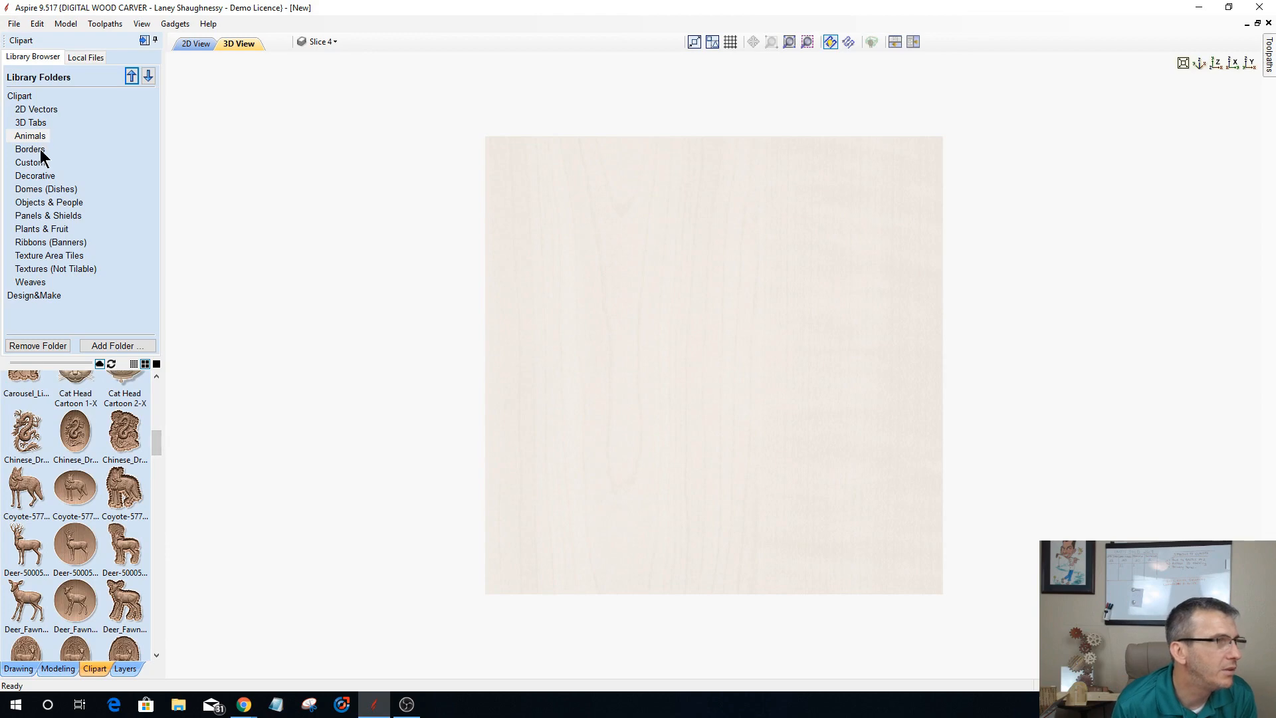
pyautogui.click(39, 175)
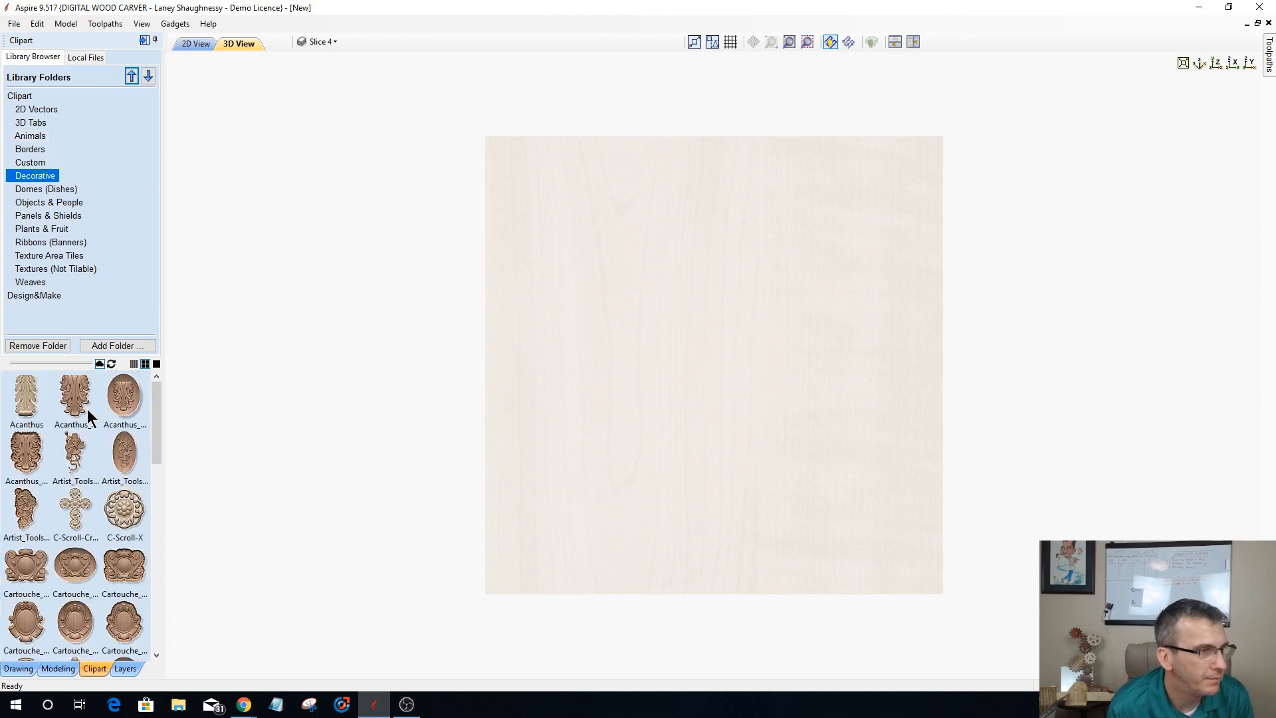
pyautogui.moveTo(158, 419); pyautogui.dragTo(153, 362)
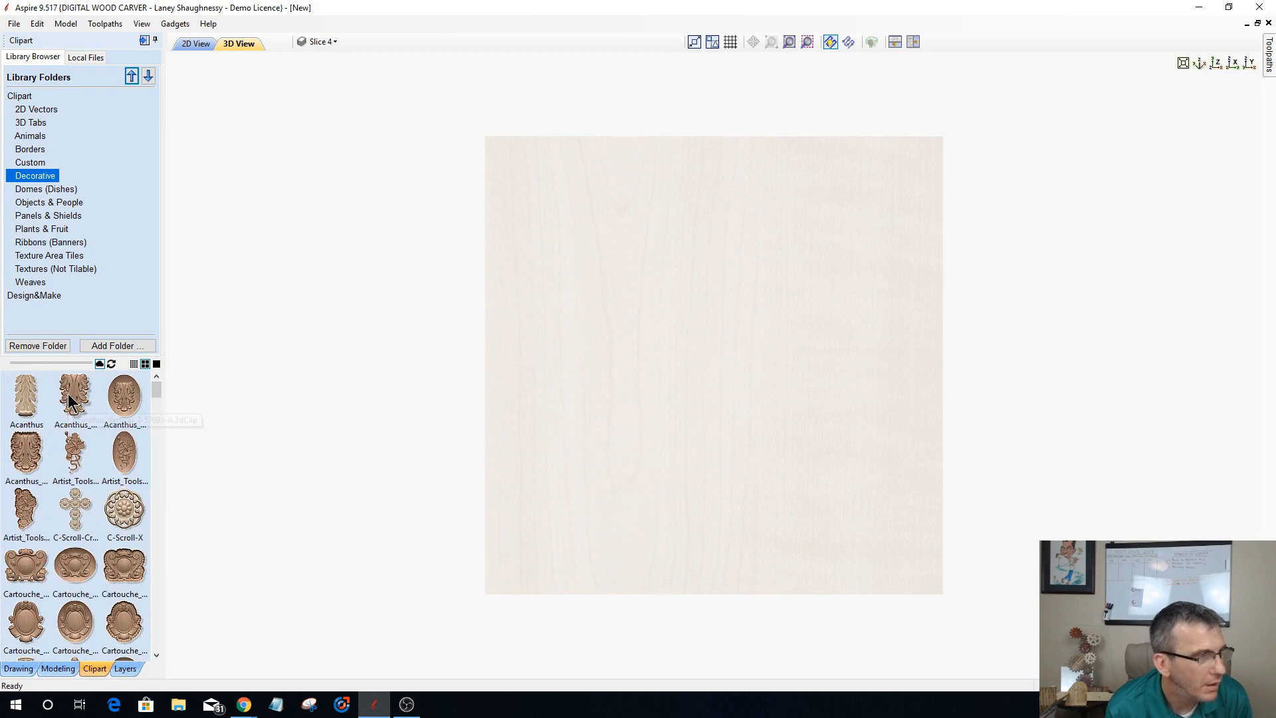
pyautogui.moveTo(68, 394); pyautogui.dragTo(717, 376)
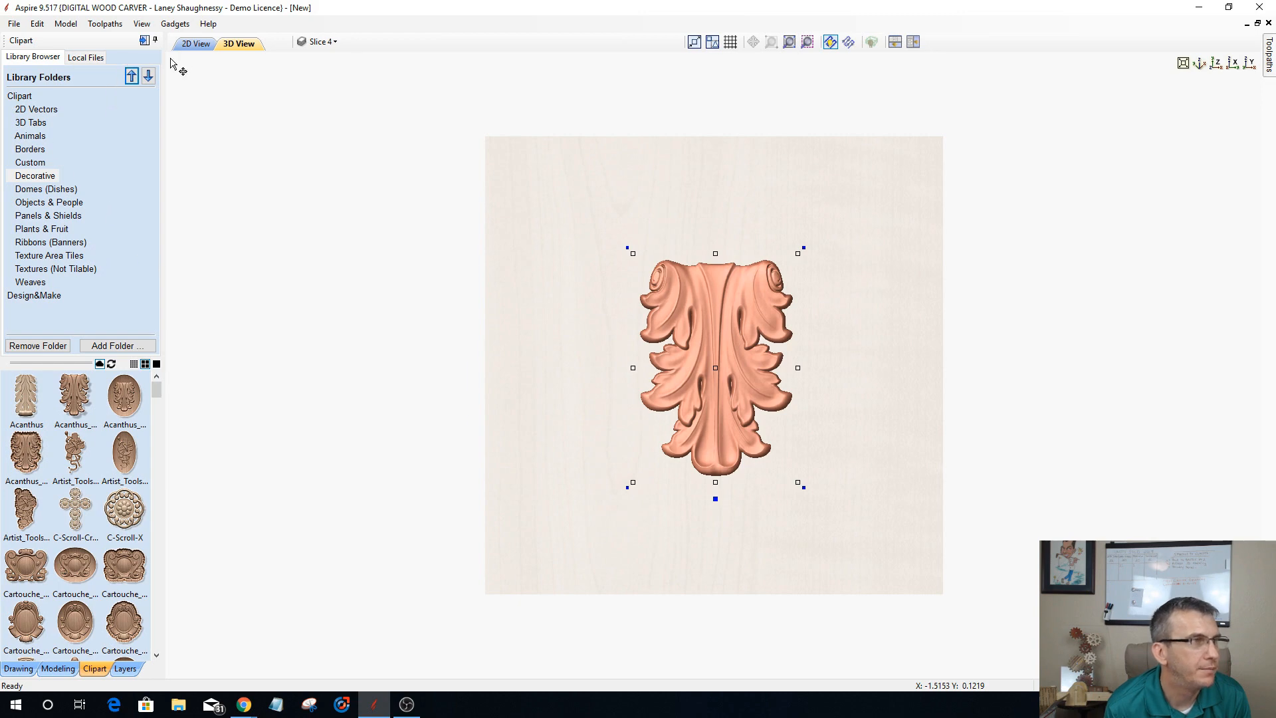
# Step: Delete the leftover open curve and the tall rectangle vector from the 2D layout
pyautogui.click(196, 44)
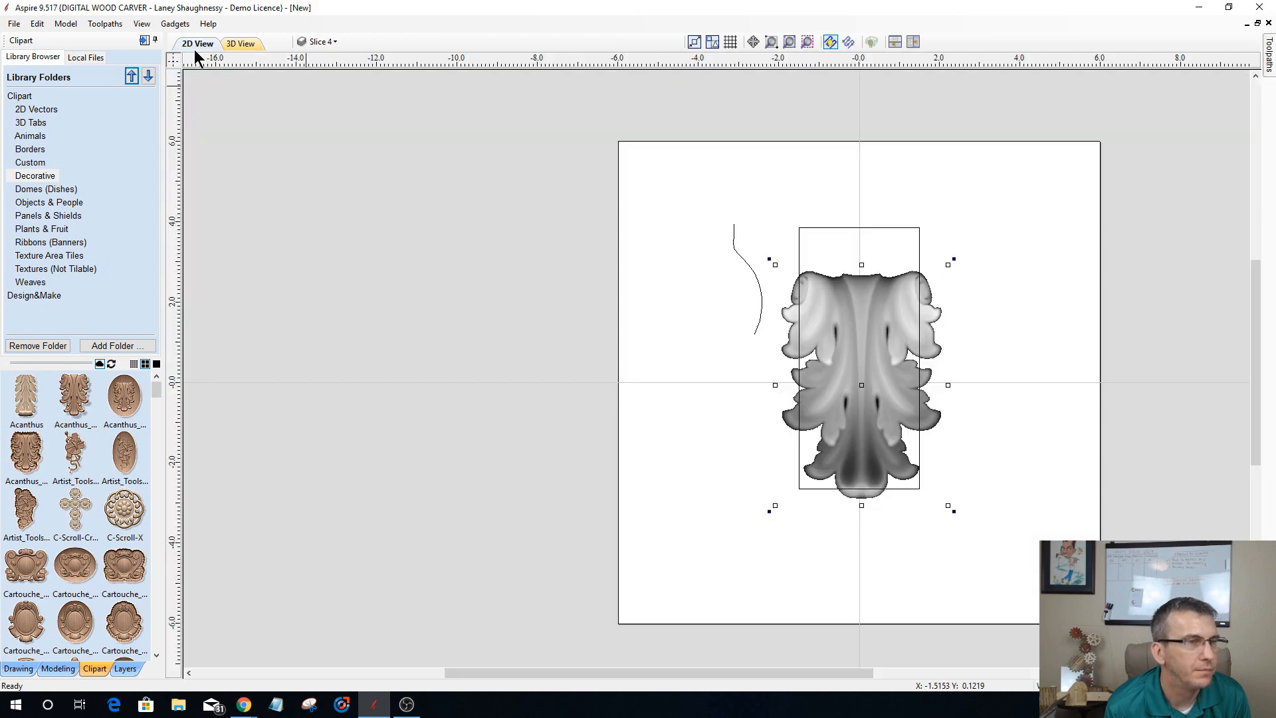
pyautogui.click(742, 260)
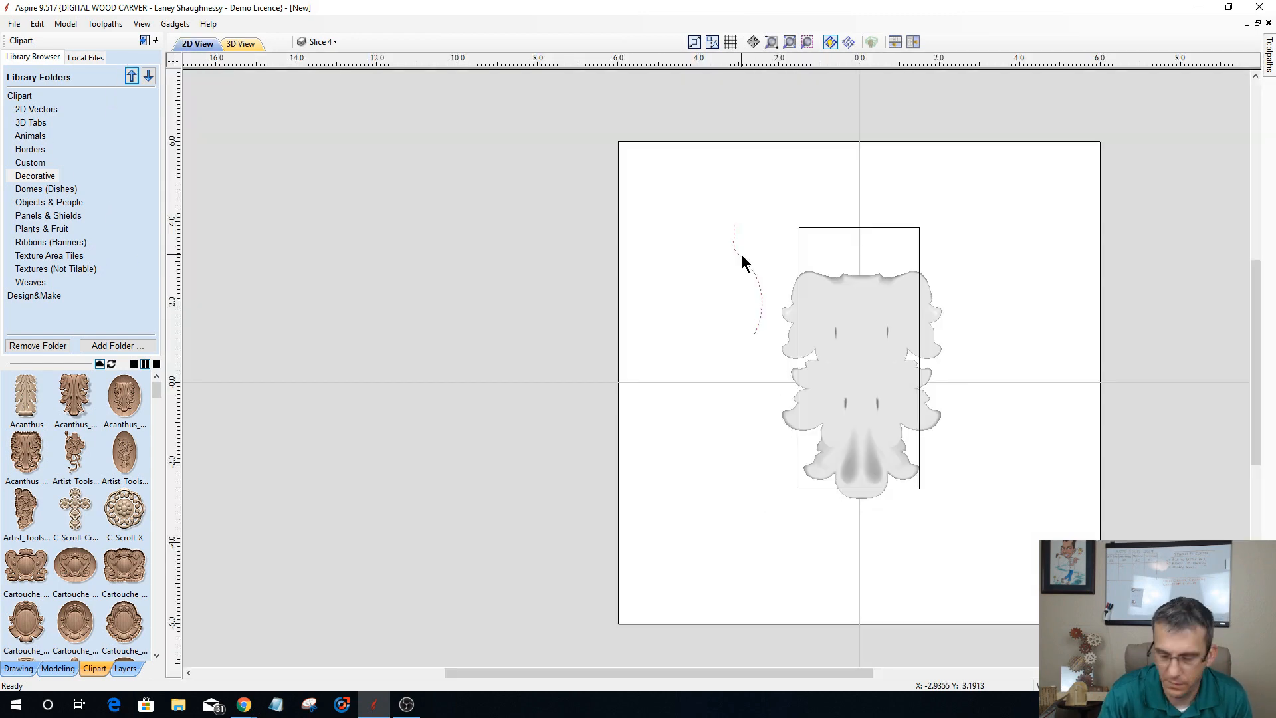
pyautogui.press('Delete')
pyautogui.click(798, 242)
pyautogui.press('Delete')
# Step: Enlarge the acanthus component symmetrically to nearly fill the material's height and center it horizontally on the material
pyautogui.click(852, 391)
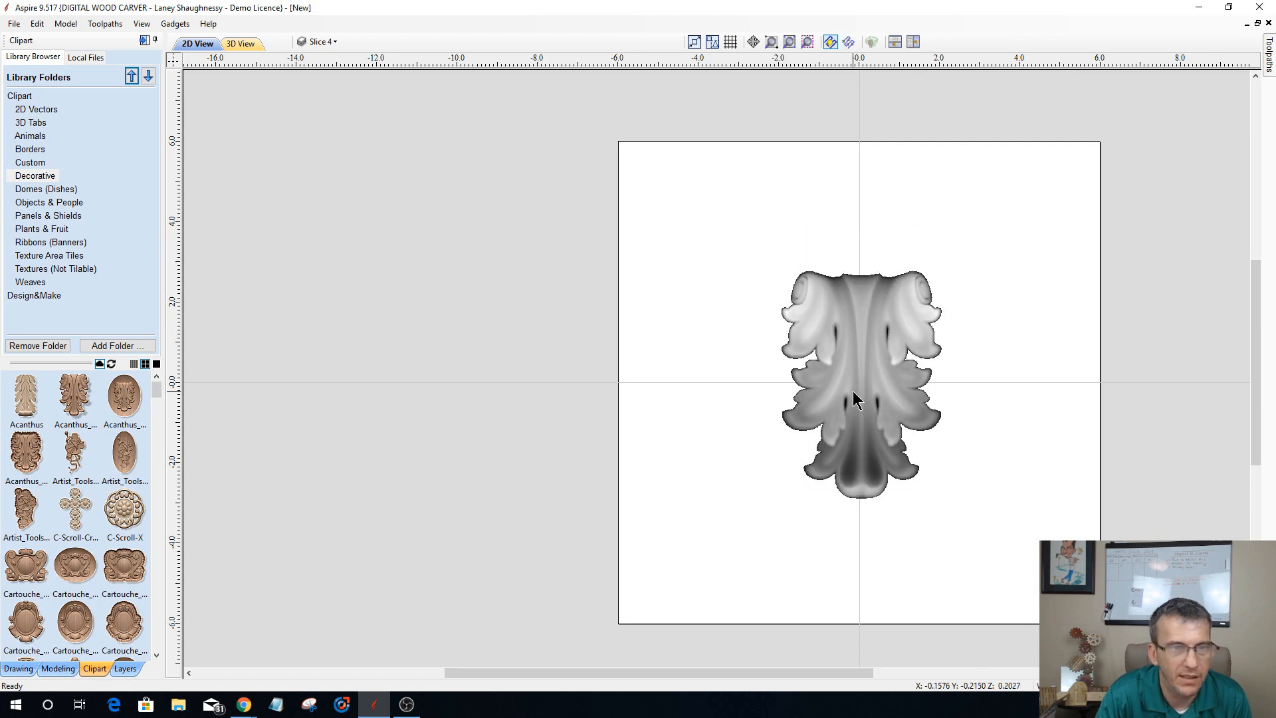
pyautogui.click(855, 330)
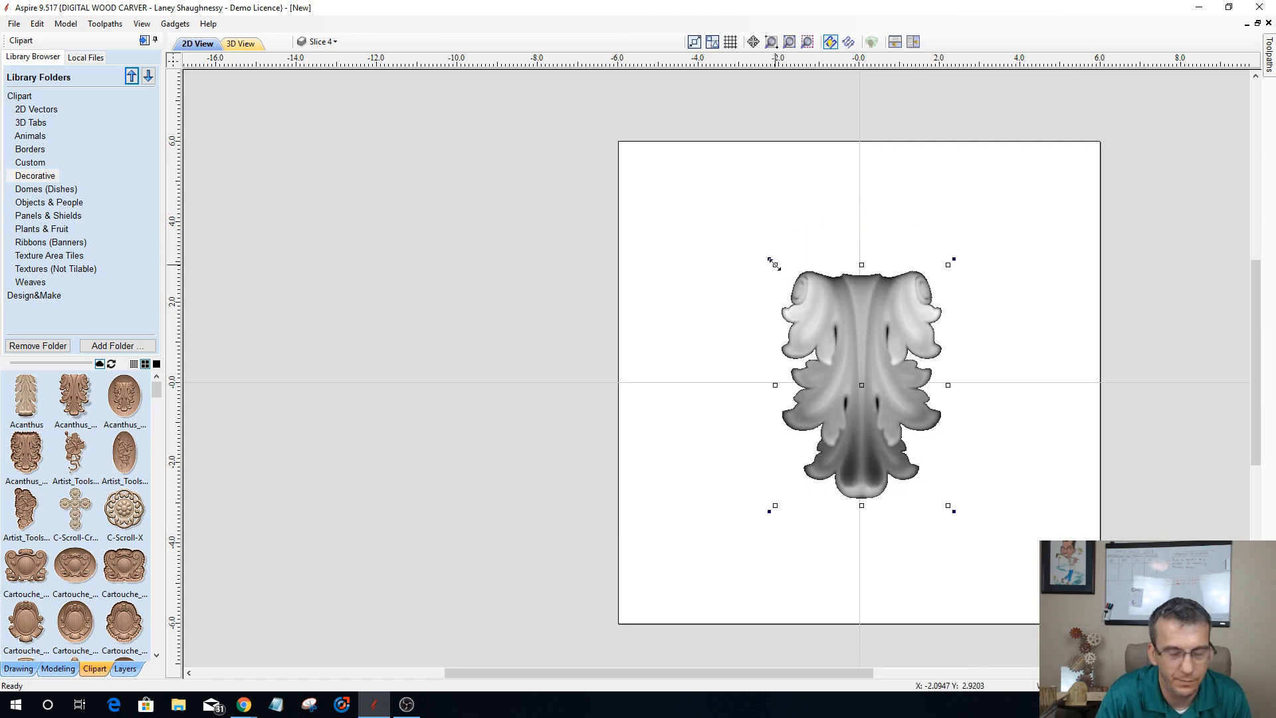
pyautogui.moveTo(774, 265)
pyautogui.mouseDown()
pyautogui.moveTo(652, 134)
pyautogui.moveTo(707, 205)
pyautogui.mouseUp()
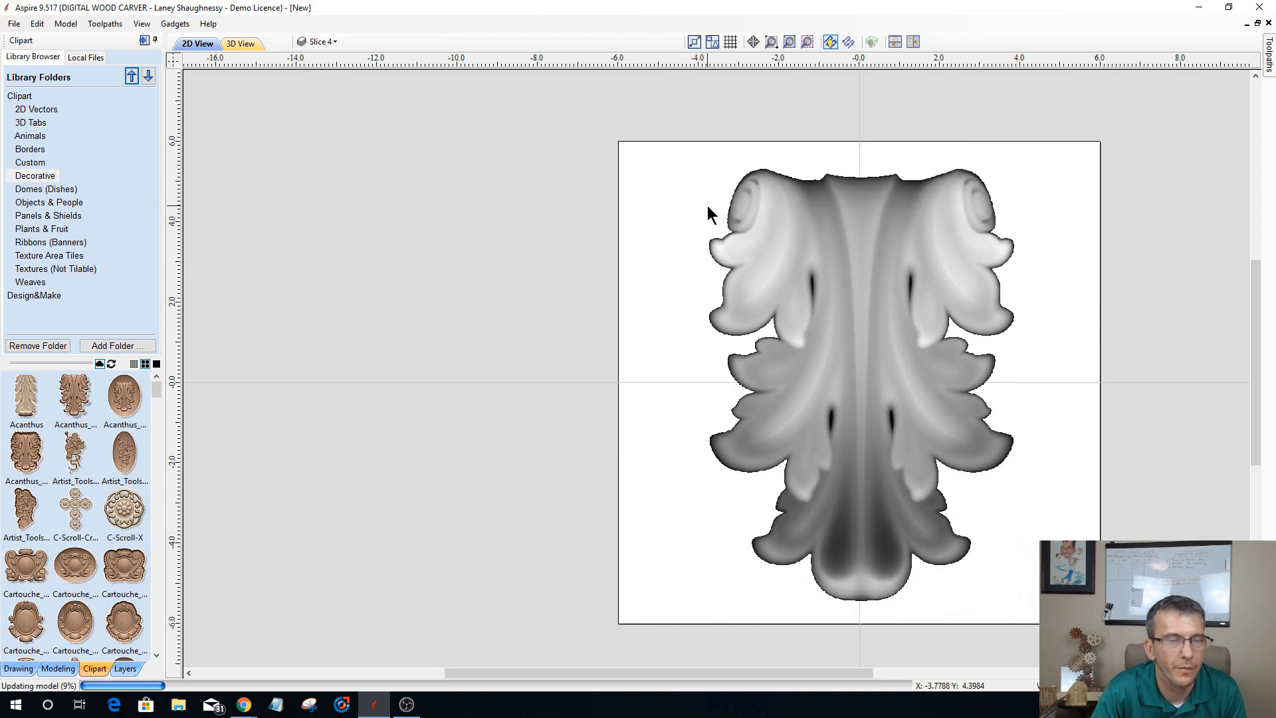
pyautogui.click(14, 669)
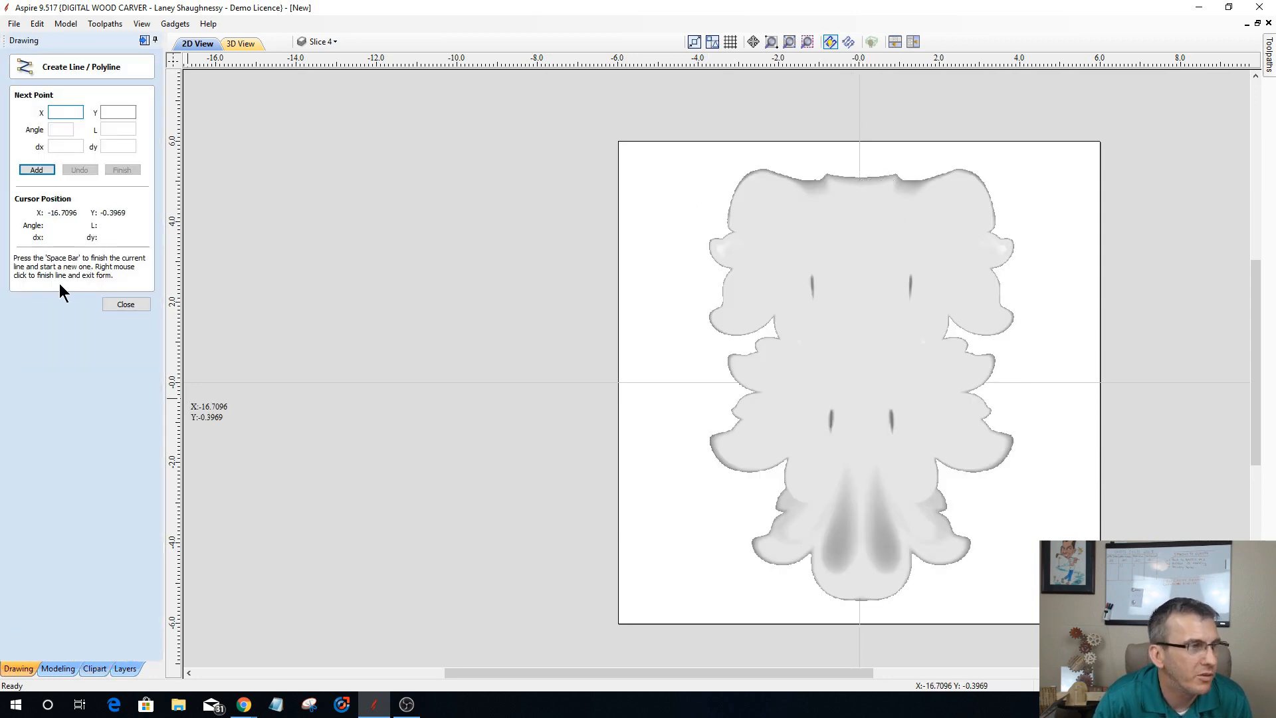
pyautogui.click(115, 306)
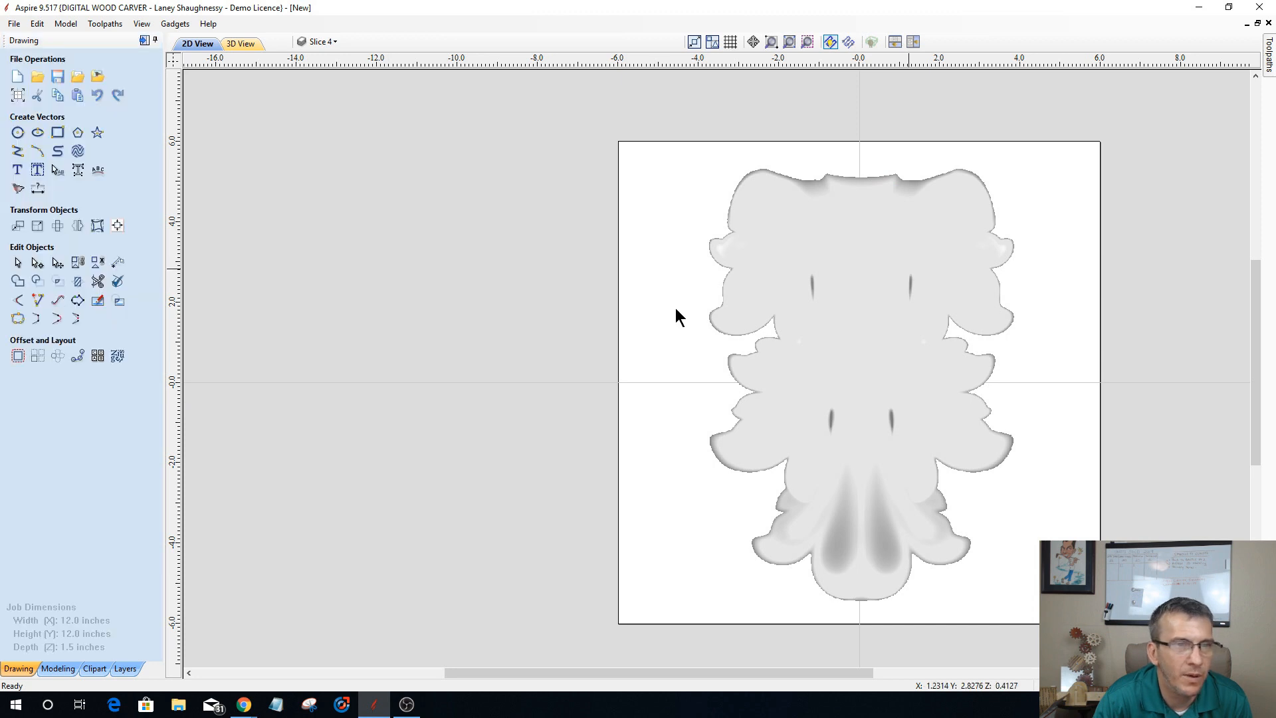
pyautogui.click(117, 225)
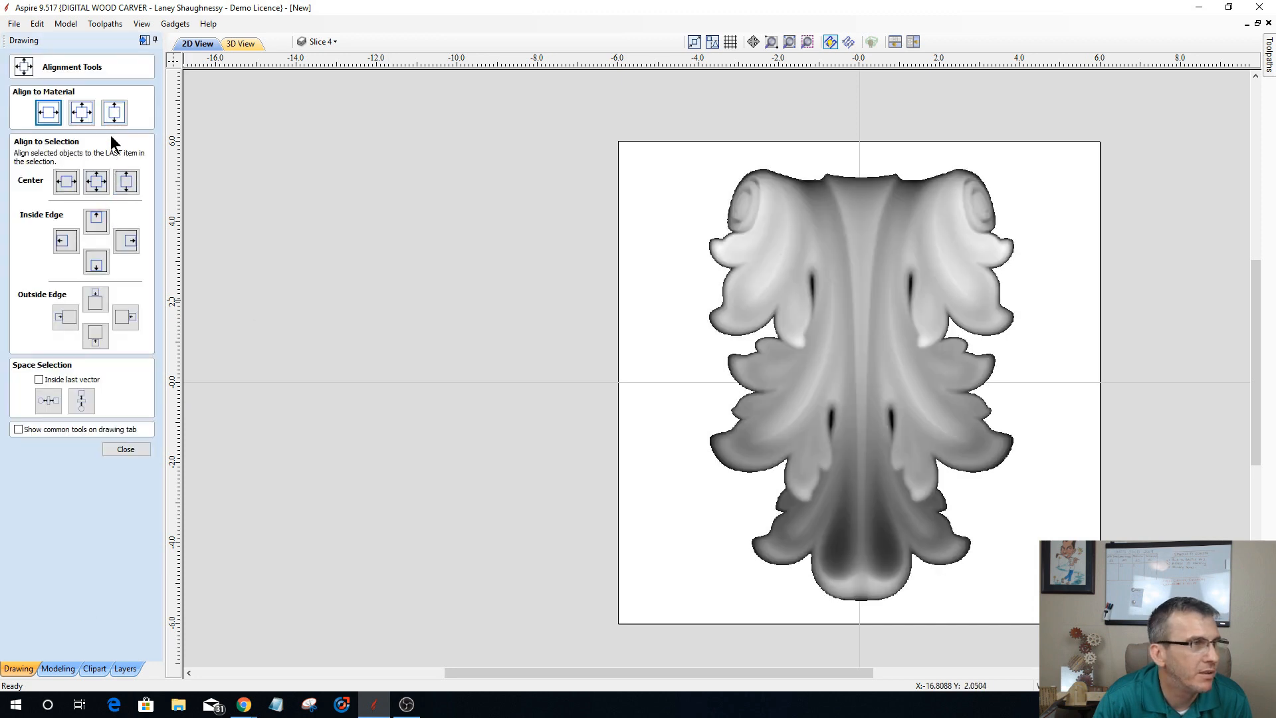
pyautogui.click(49, 116)
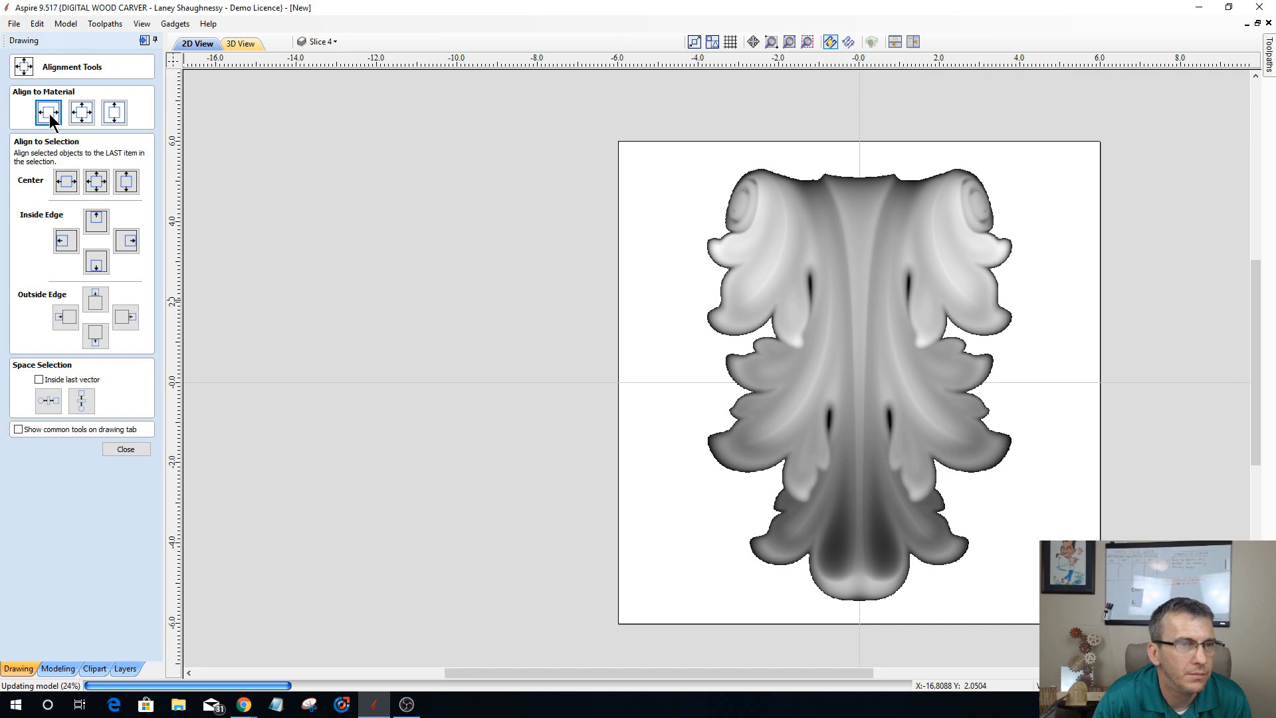
pyautogui.click(122, 449)
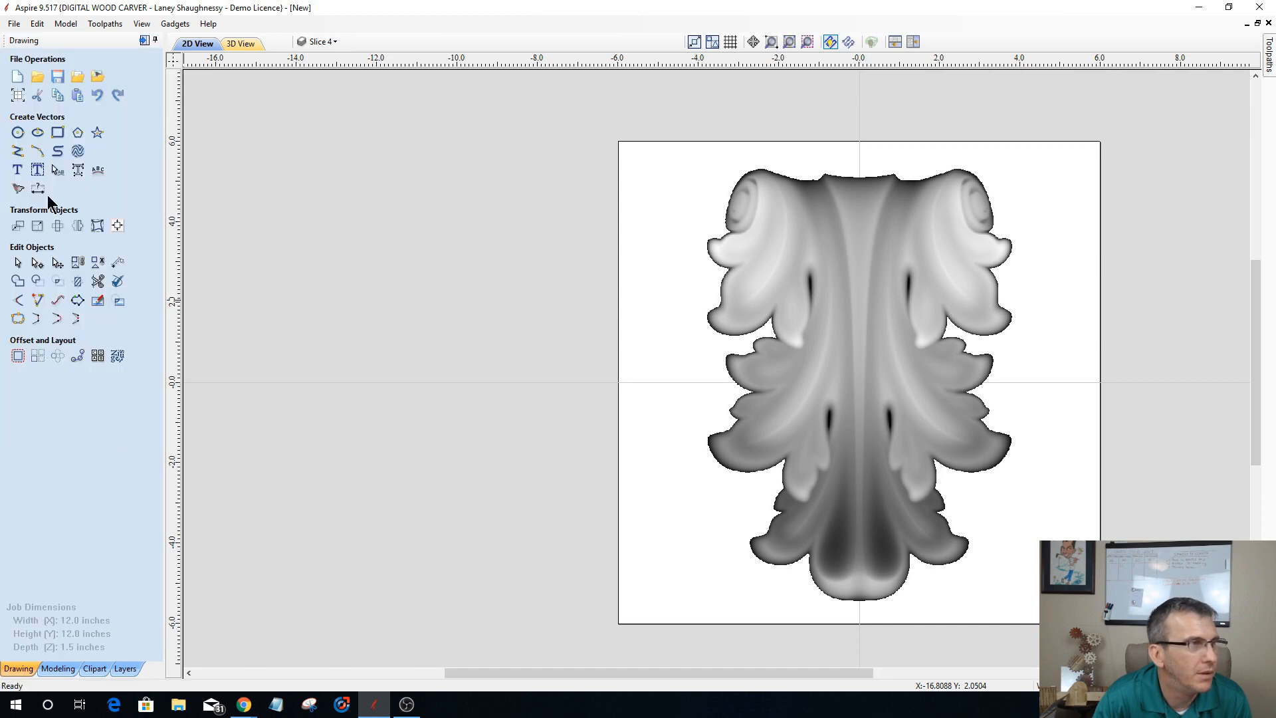
# Step: Draw a vertical line through the acanthus at X 0 from above the leaf to the material's lower edge
pyautogui.click(18, 153)
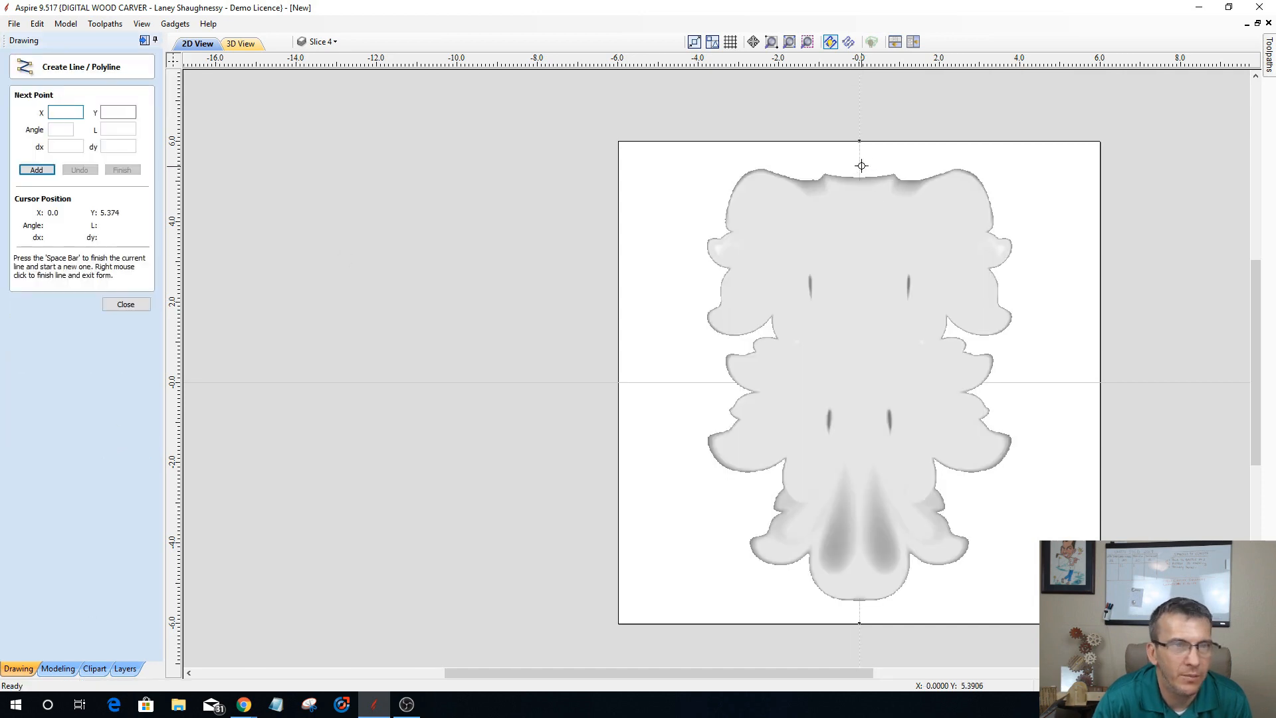
pyautogui.click(859, 155)
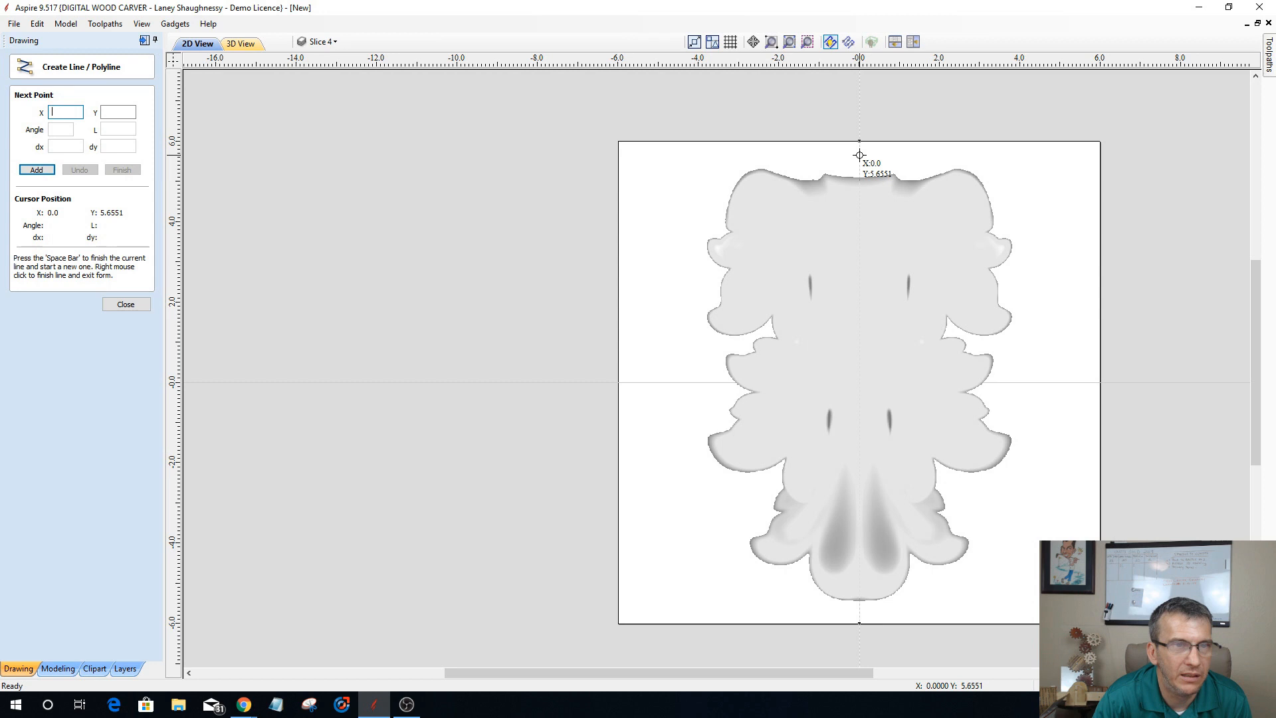
pyautogui.click(859, 621)
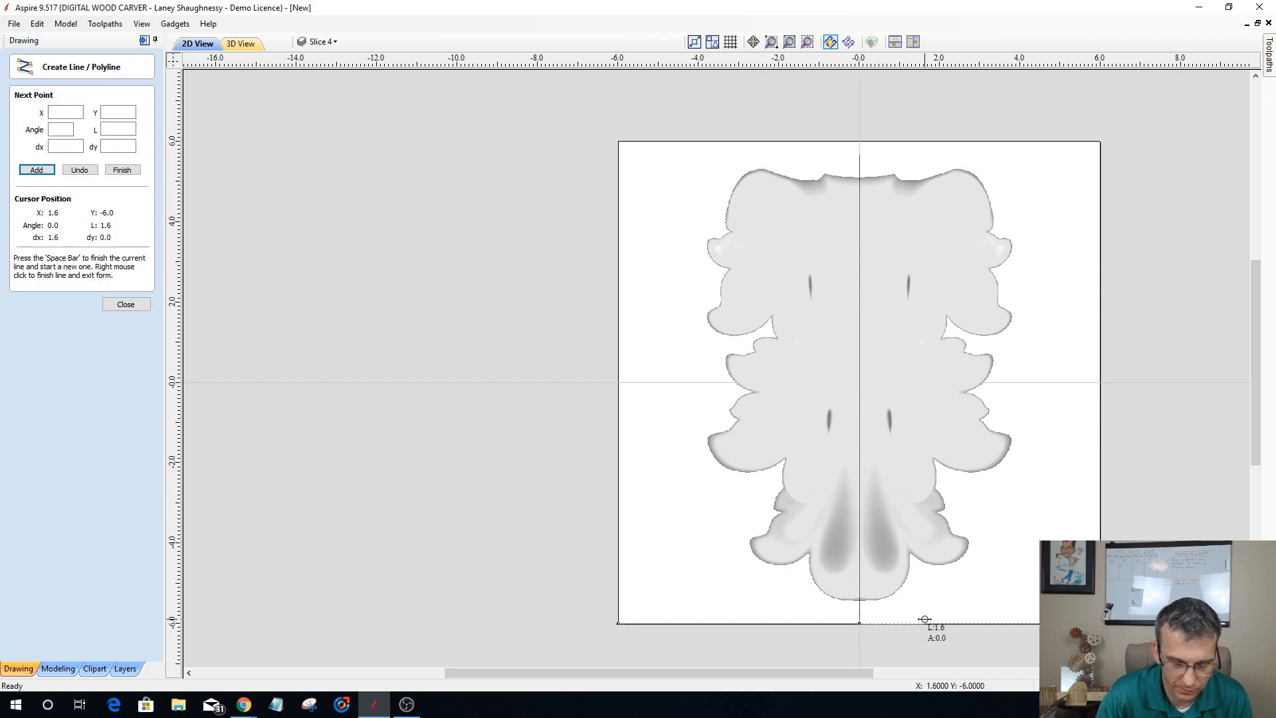
pyautogui.click(122, 306)
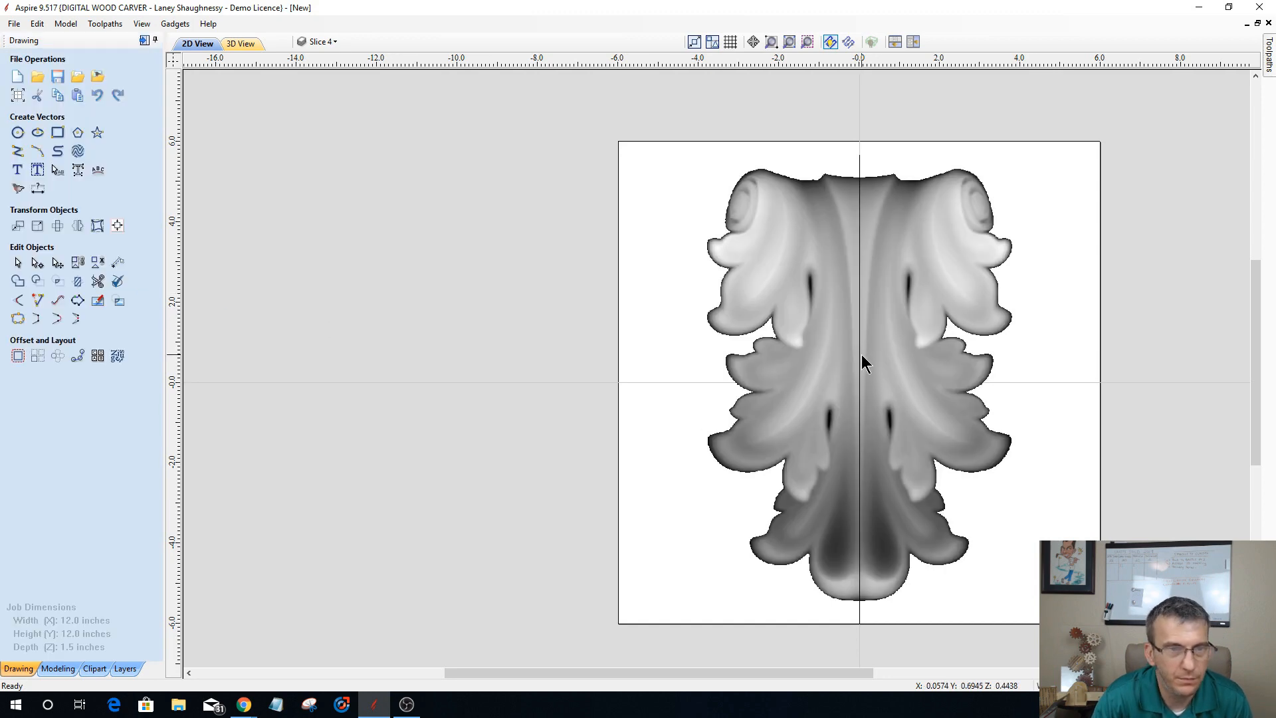
# Step: Split the acanthus component into two halves along the vertical centerline
pyautogui.click(860, 354)
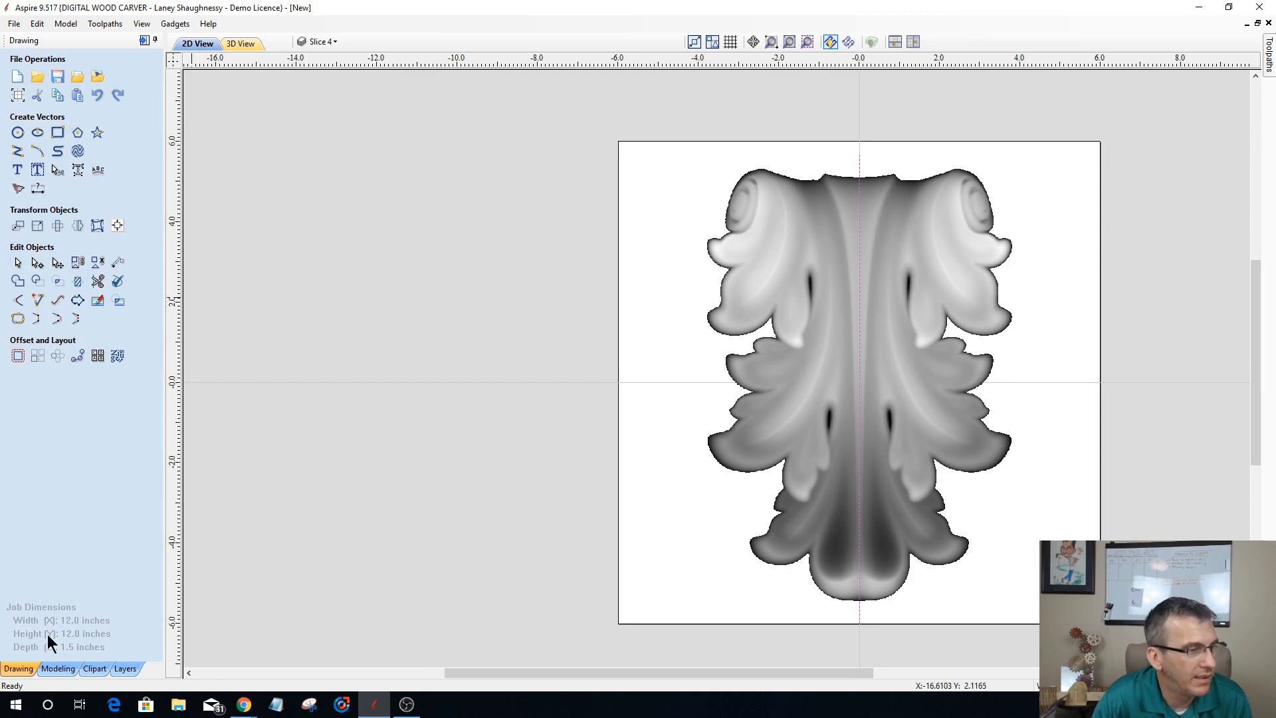
pyautogui.click(57, 669)
pyautogui.click(58, 114)
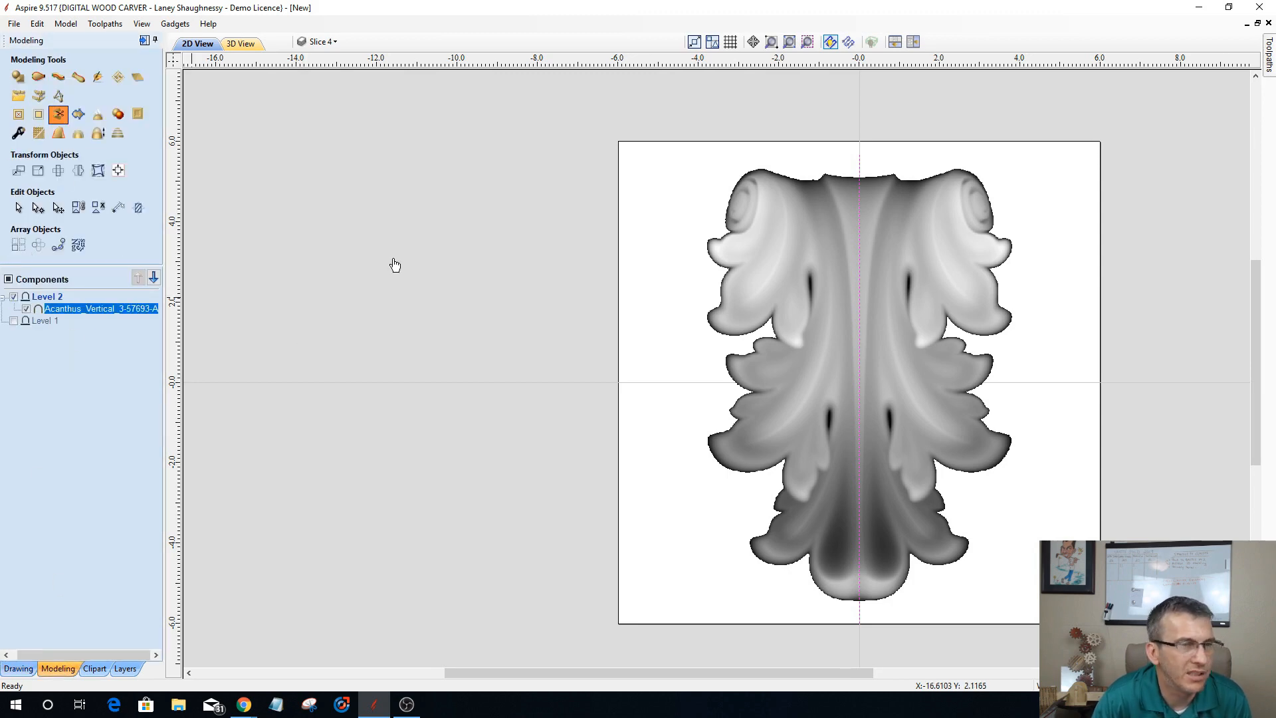
pyautogui.click(547, 341)
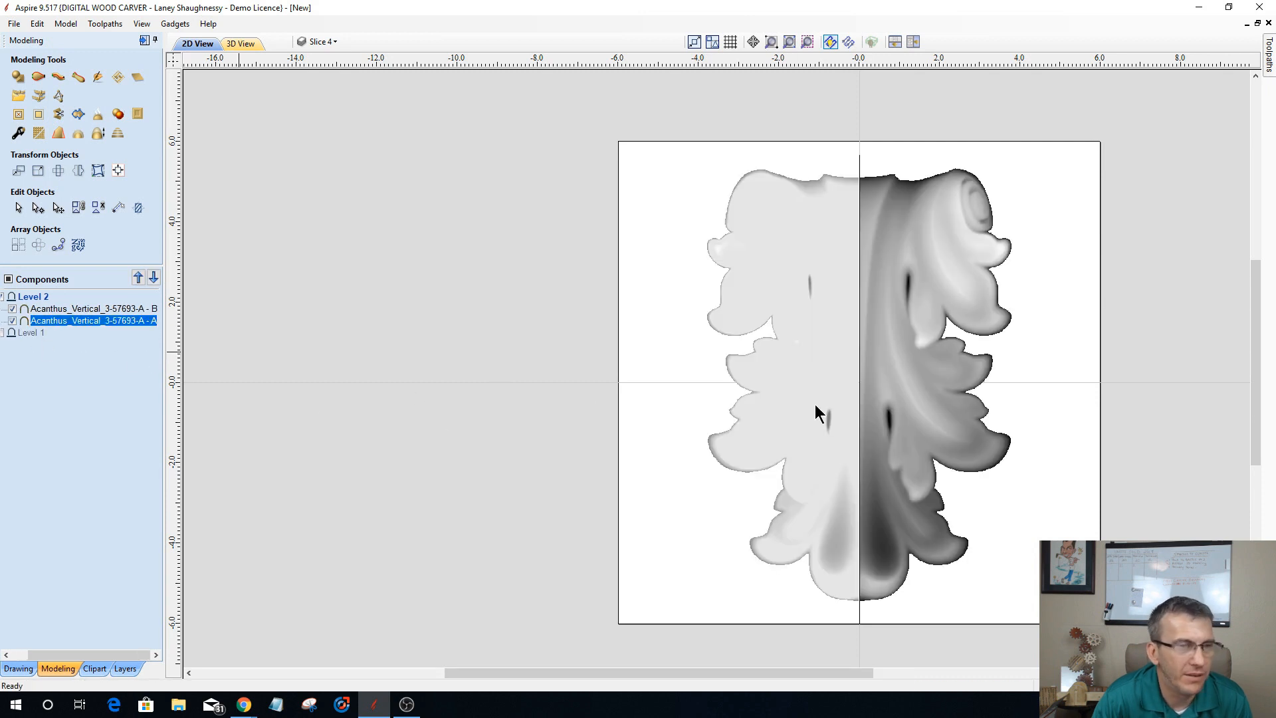
# Step: Move the two acanthus halves outward to the material's side edges, leaving a gap between them
pyautogui.click(801, 378)
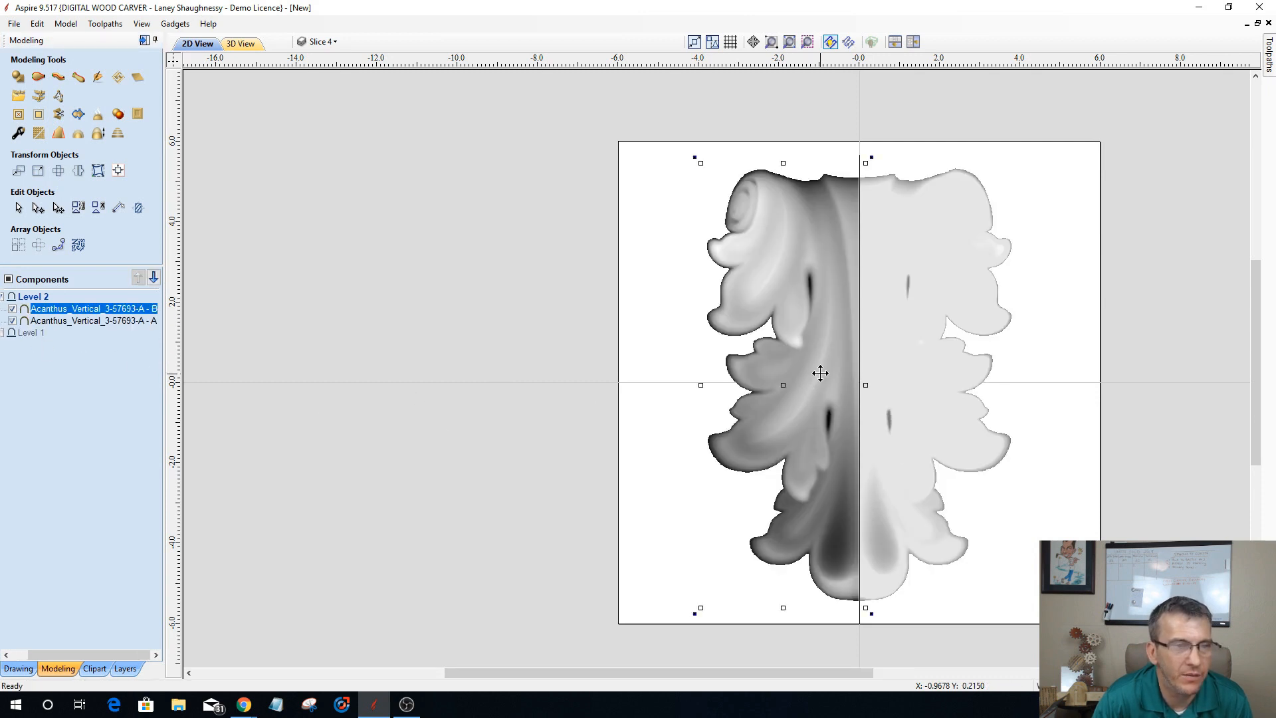
pyautogui.moveTo(820, 373); pyautogui.dragTo(736, 374)
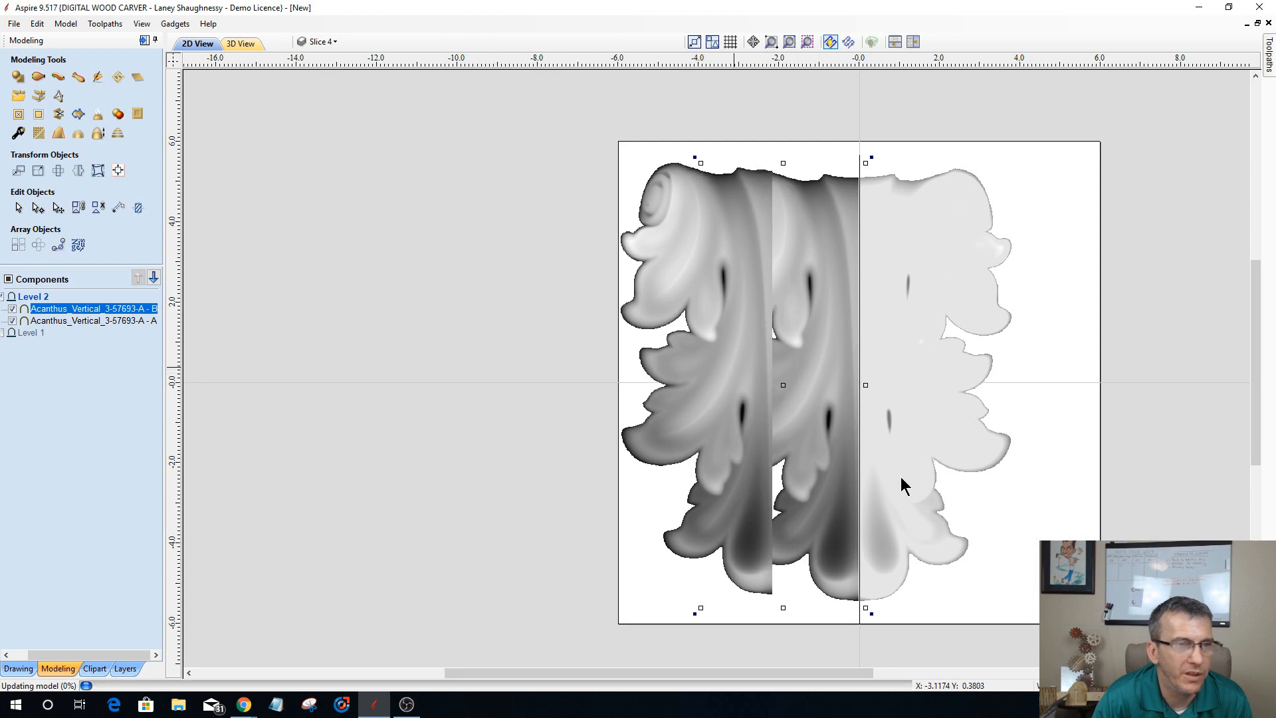
pyautogui.click(908, 365)
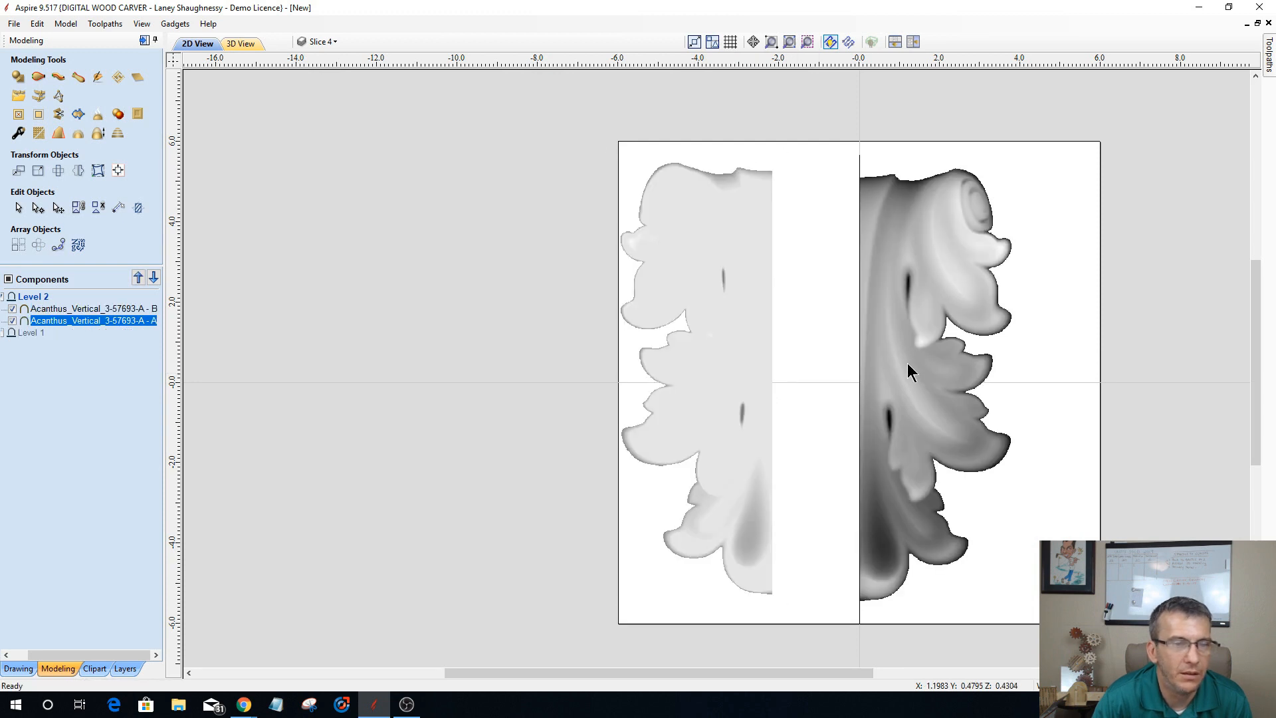
pyautogui.moveTo(894, 353); pyautogui.dragTo(982, 356)
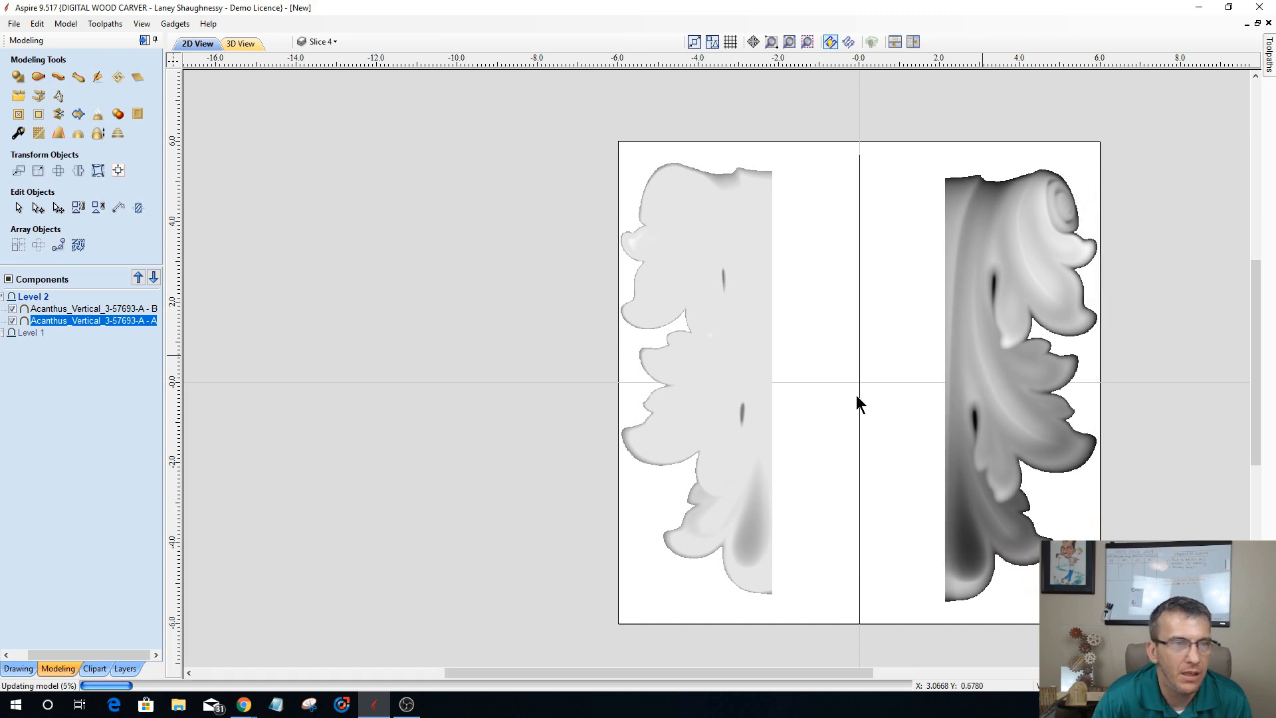
# Step: Align the vertical centers of the two acanthus halves with each other
pyautogui.click(731, 418)
pyautogui.keyDown('shift'); pyautogui.click(981, 384); pyautogui.keyUp('shift')
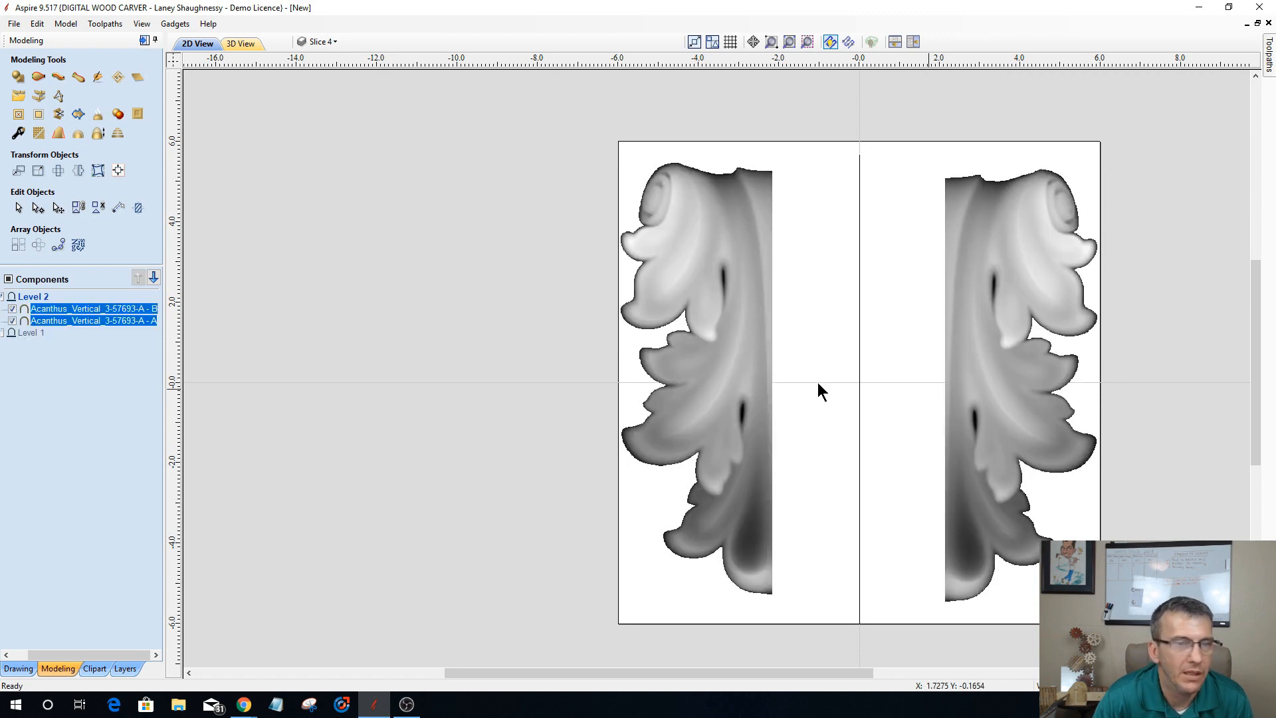
pyautogui.click(117, 170)
pyautogui.click(113, 116)
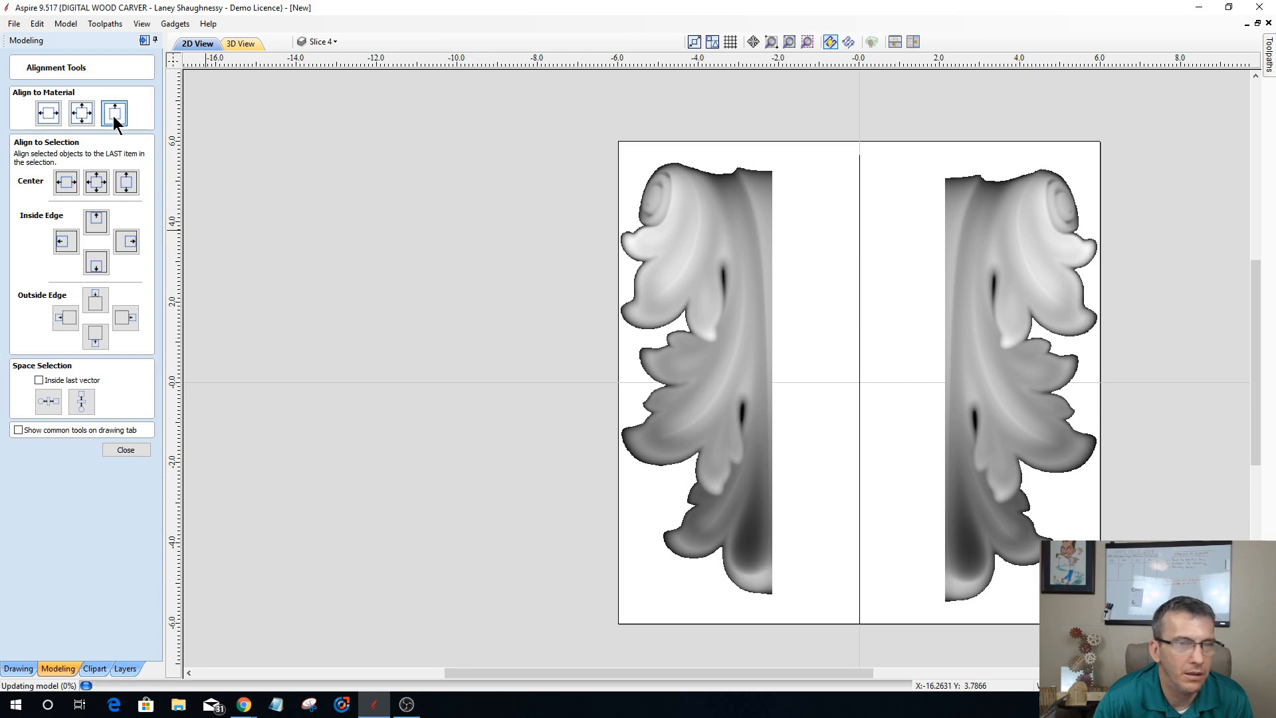
pyautogui.click(126, 183)
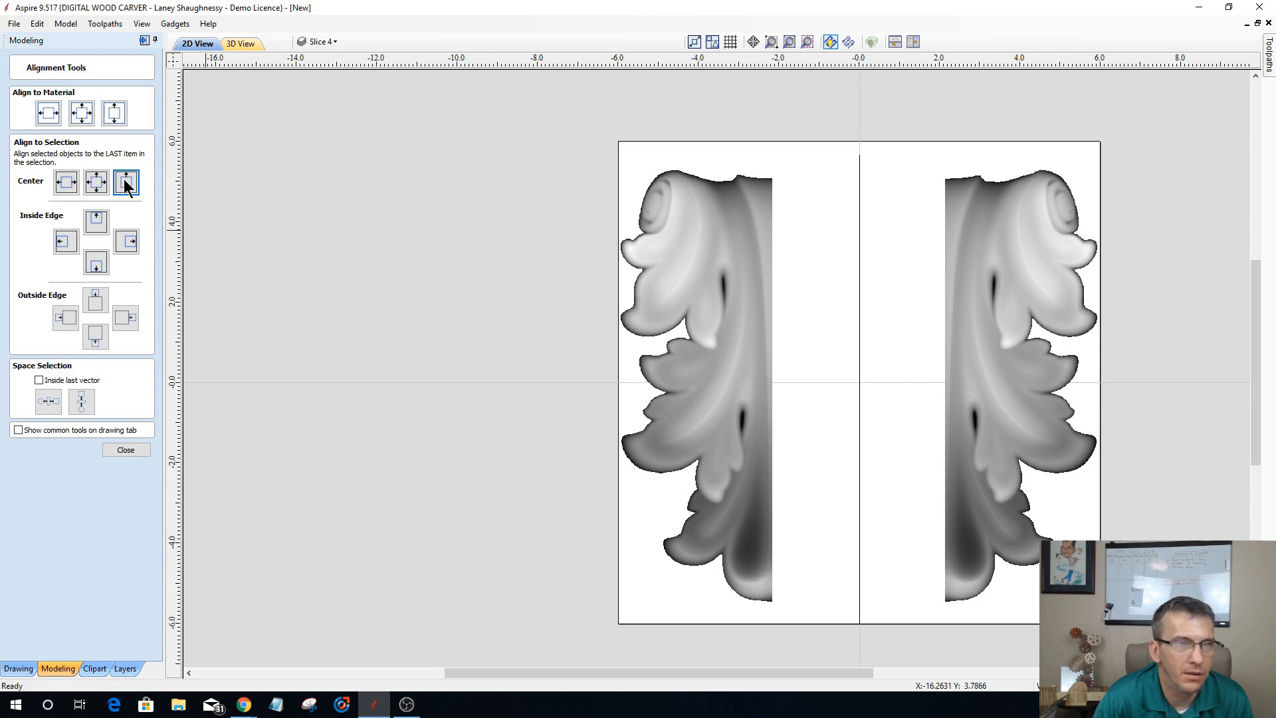
pyautogui.click(126, 450)
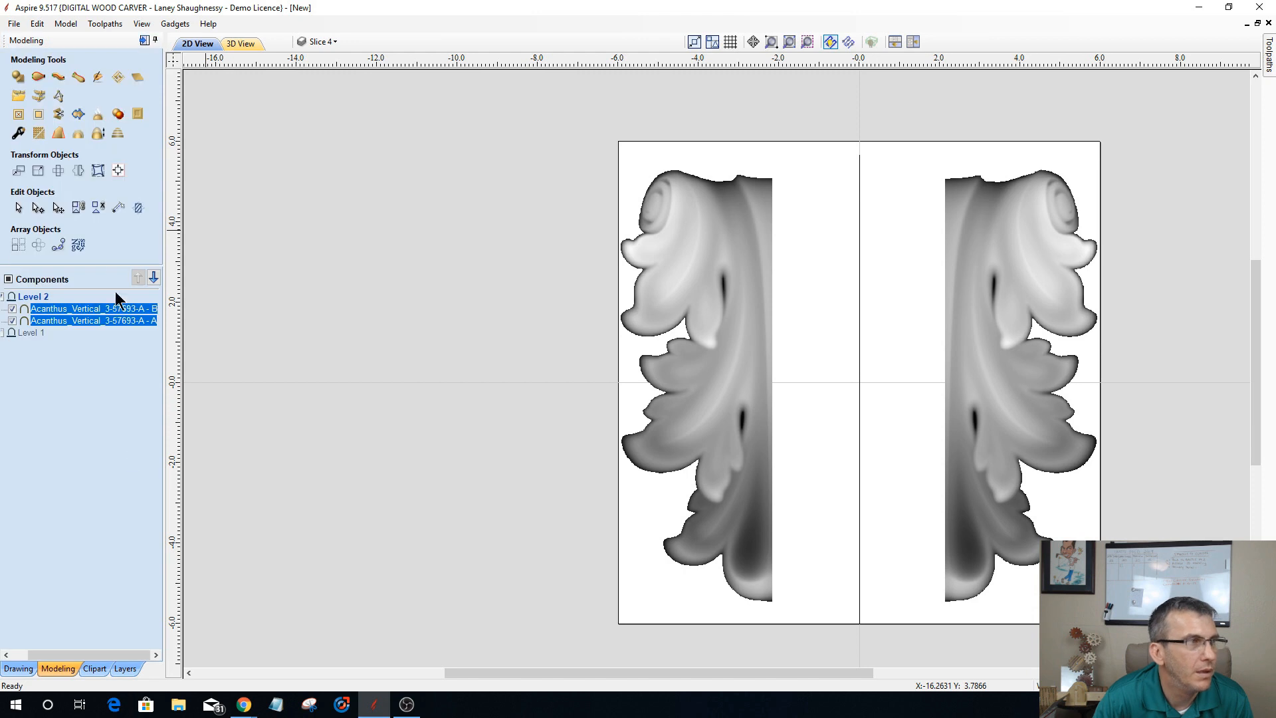
# Step: Draw a square-cornered rectangle about 4.4 by 10.5 inches filling the gap between the acanthus halves
pyautogui.click(18, 668)
pyautogui.click(58, 133)
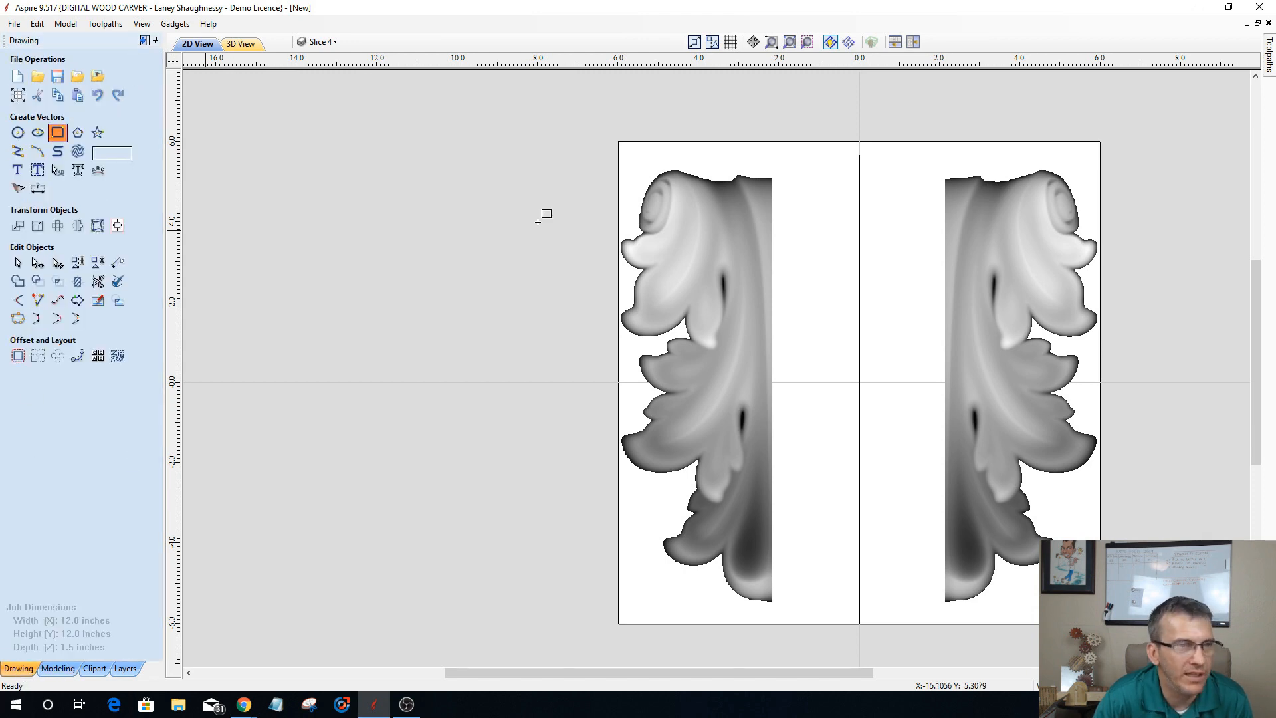
pyautogui.moveTo(772, 179); pyautogui.dragTo(947, 600)
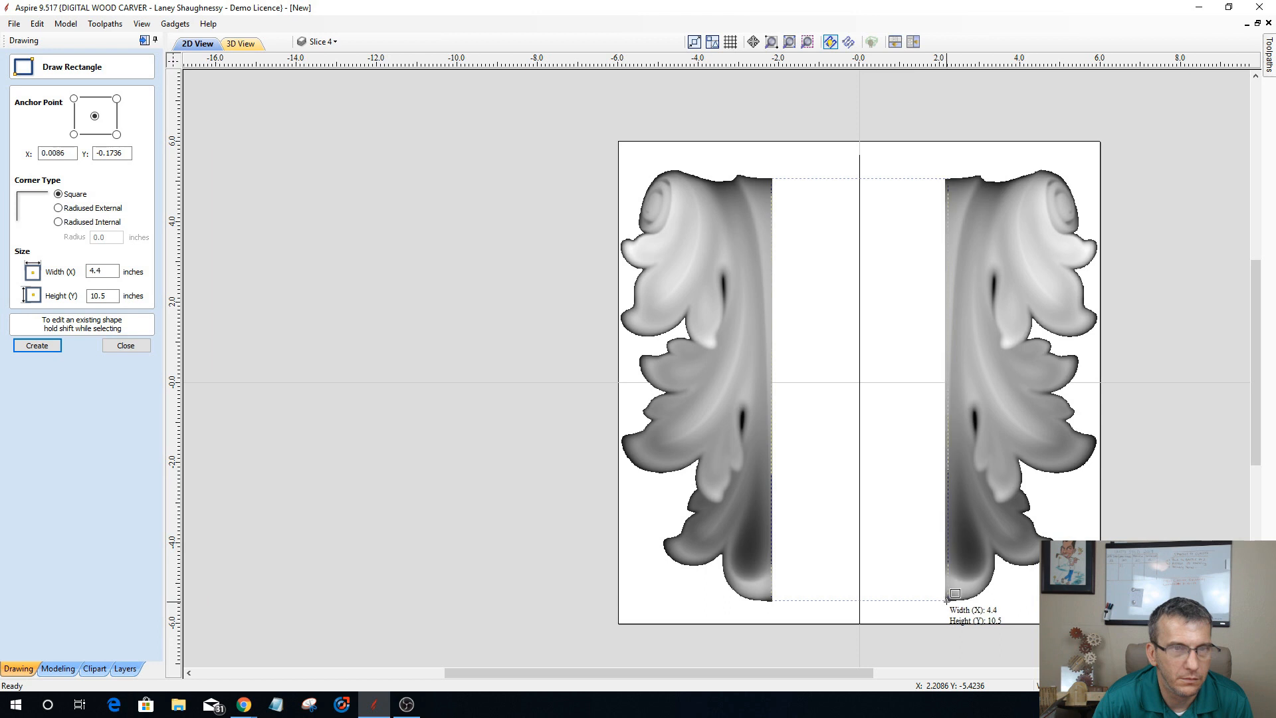
pyautogui.moveTo(947, 600); pyautogui.dragTo(947, 598)
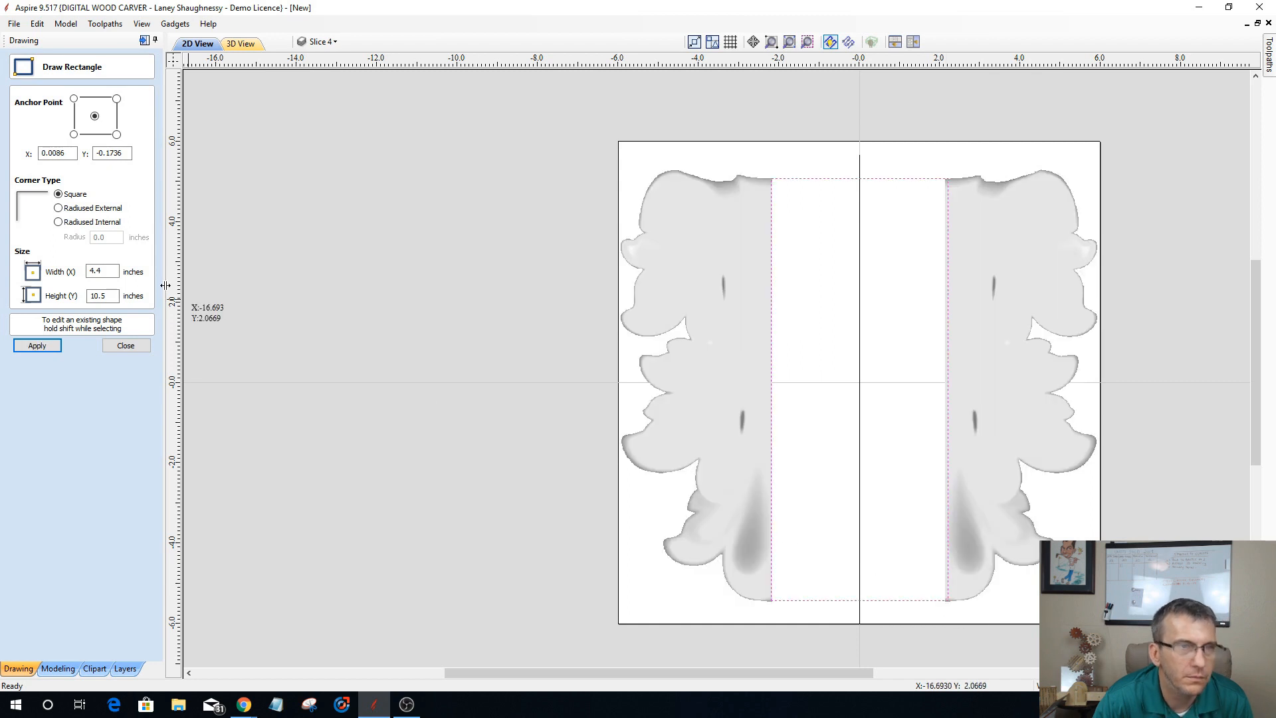
pyautogui.click(127, 349)
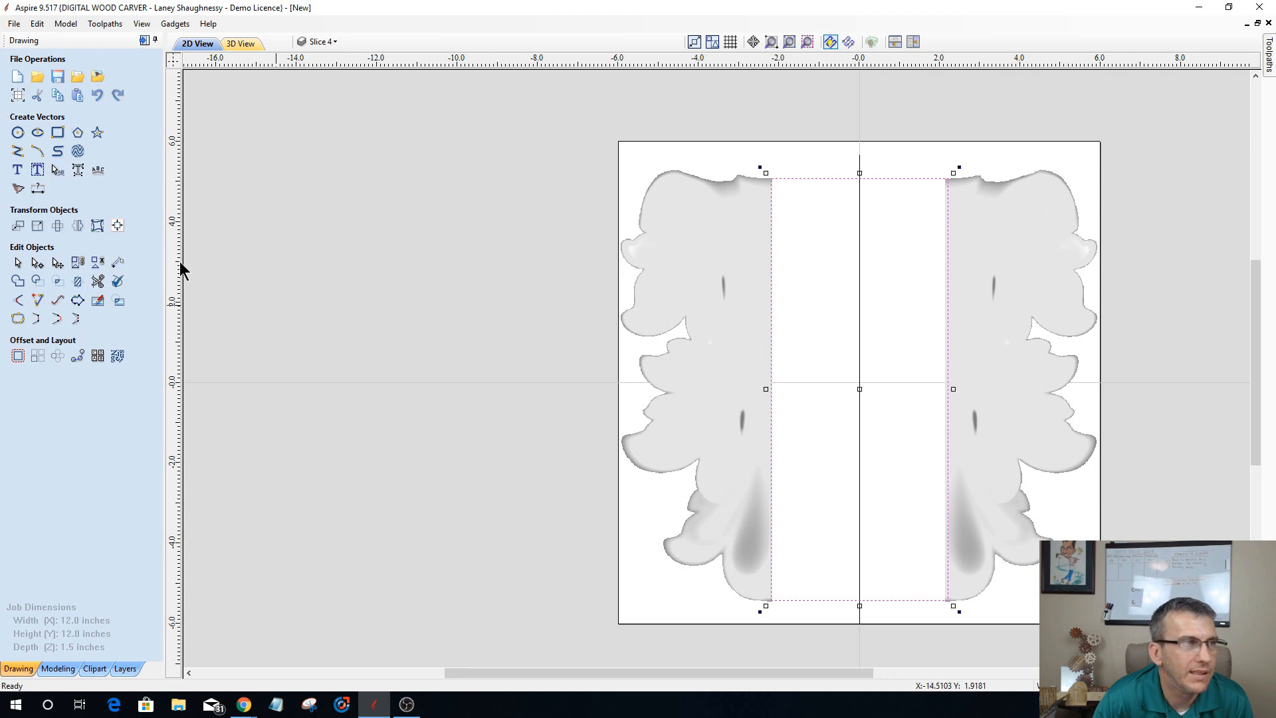
pyautogui.click(117, 225)
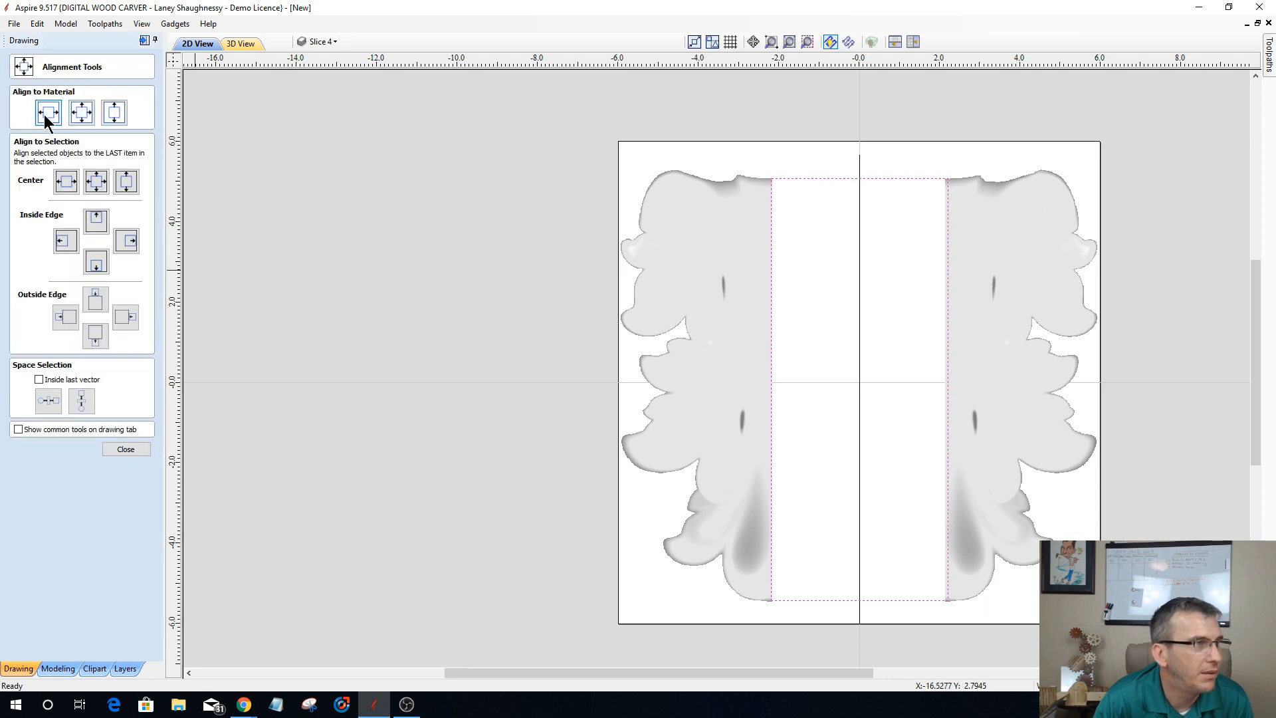
pyautogui.click(125, 449)
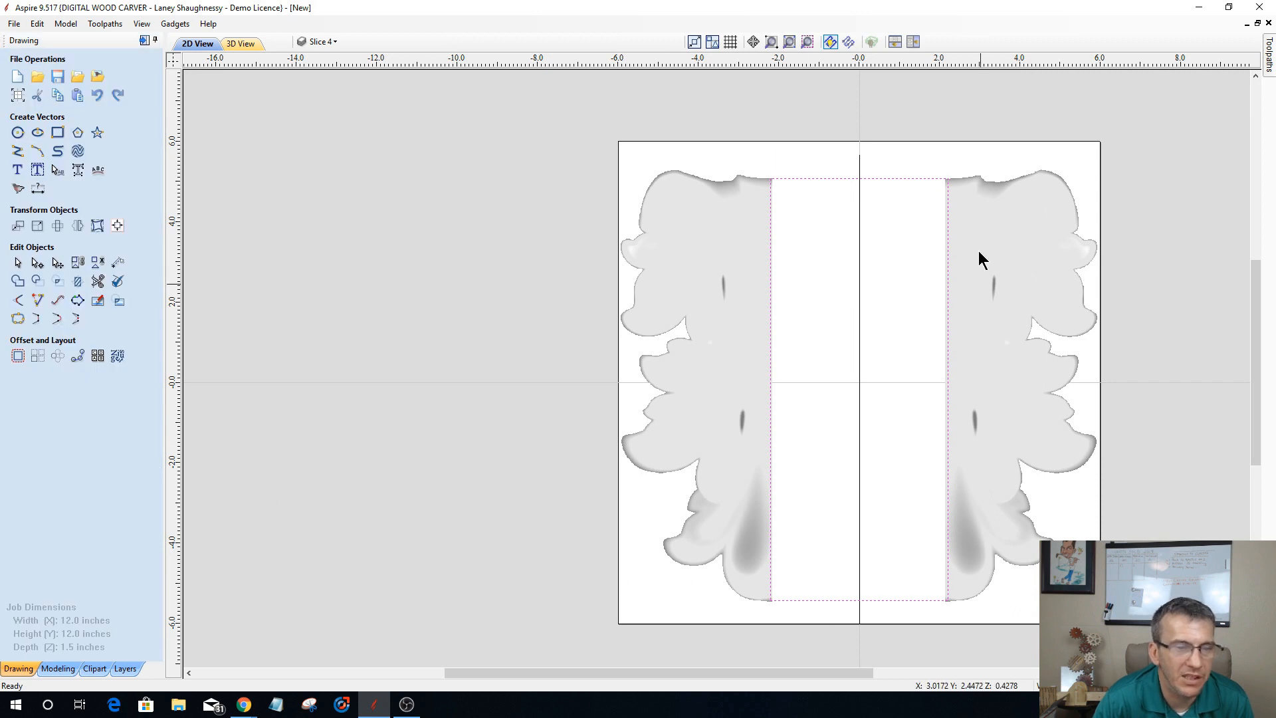
# Step: Rearrange the docked workspace so the modeling tools share one full-height area with the drawing, clipart and layers tools
pyautogui.click(58, 668)
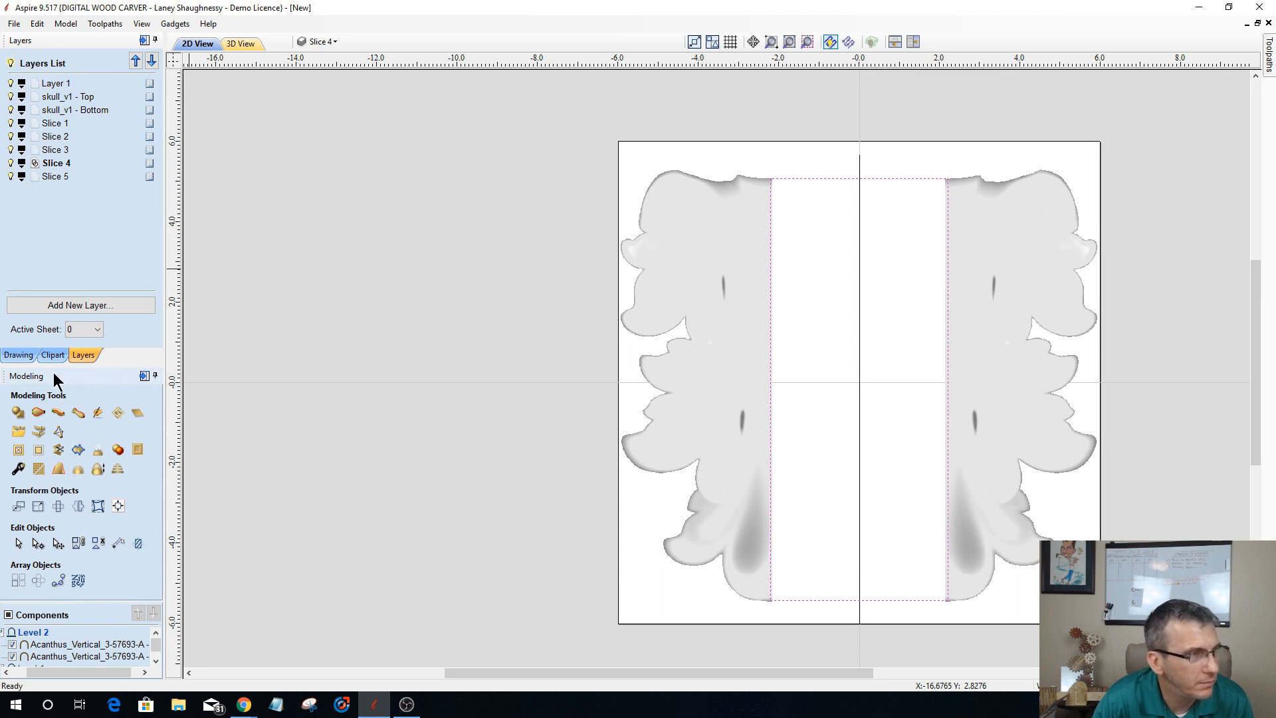
pyautogui.moveTo(55, 376); pyautogui.dragTo(71, 73)
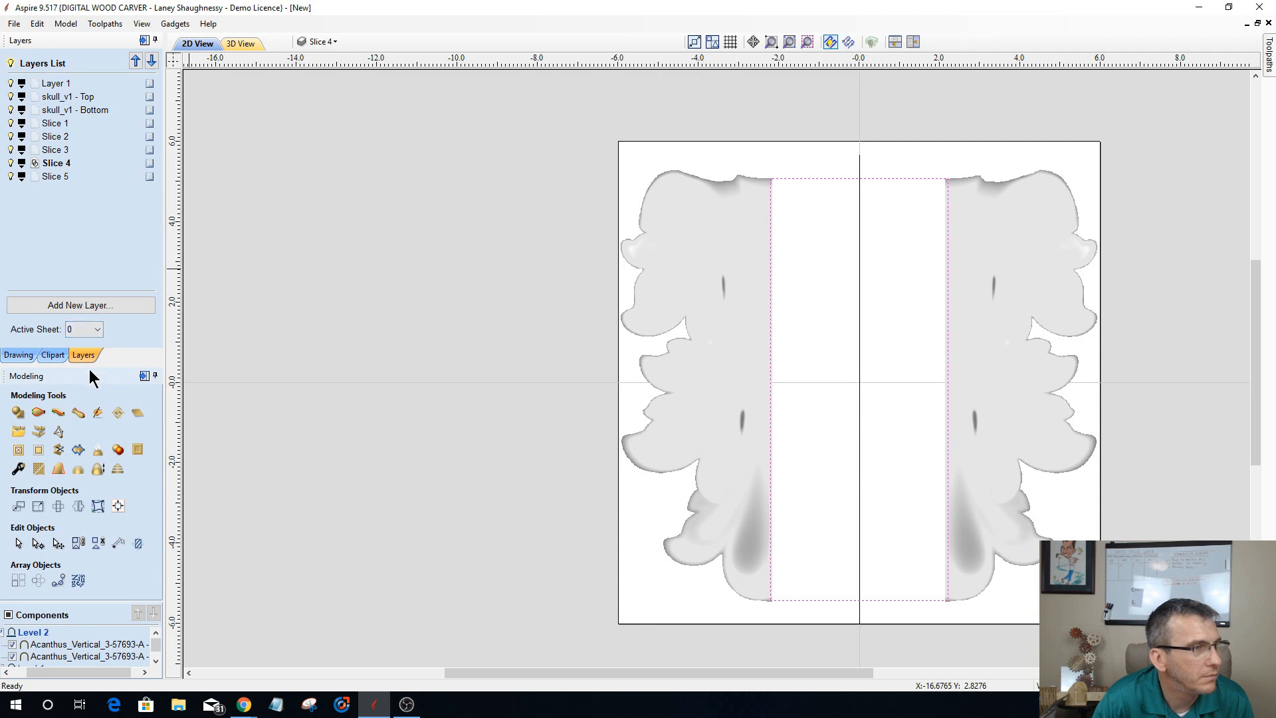
pyautogui.moveTo(89, 369); pyautogui.dragTo(56, 58)
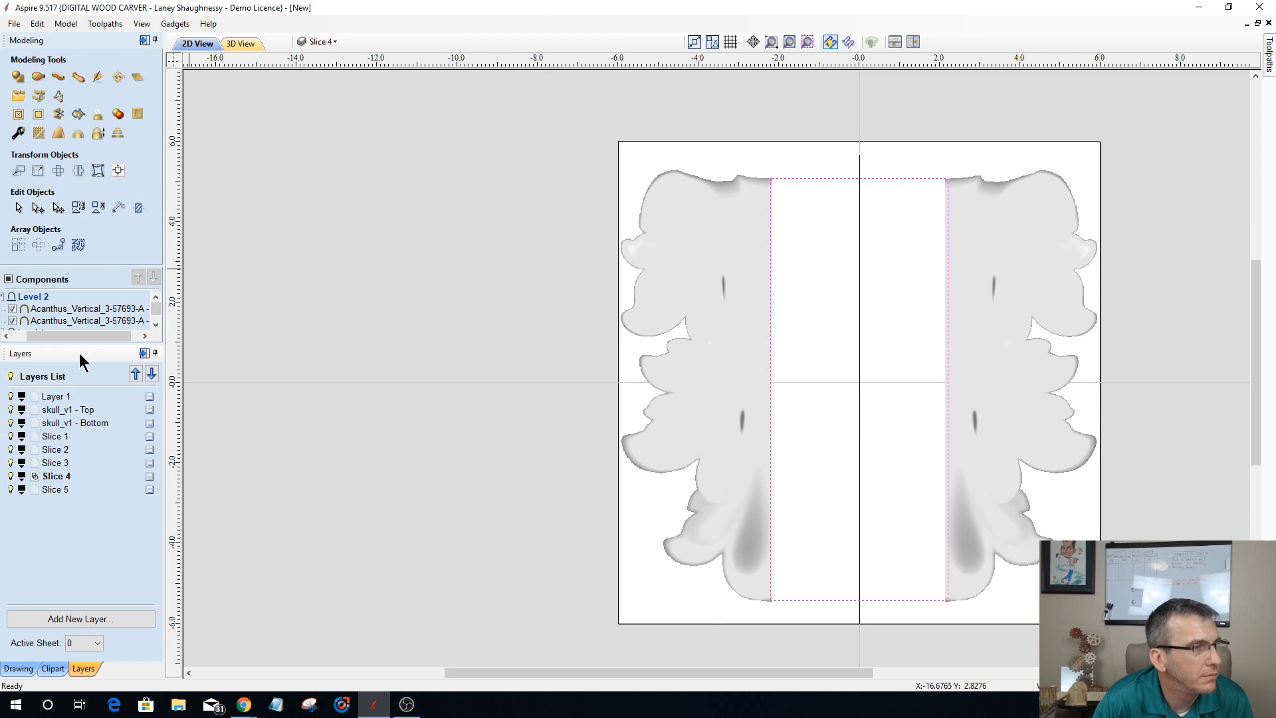
pyautogui.moveTo(79, 353); pyautogui.dragTo(85, 50)
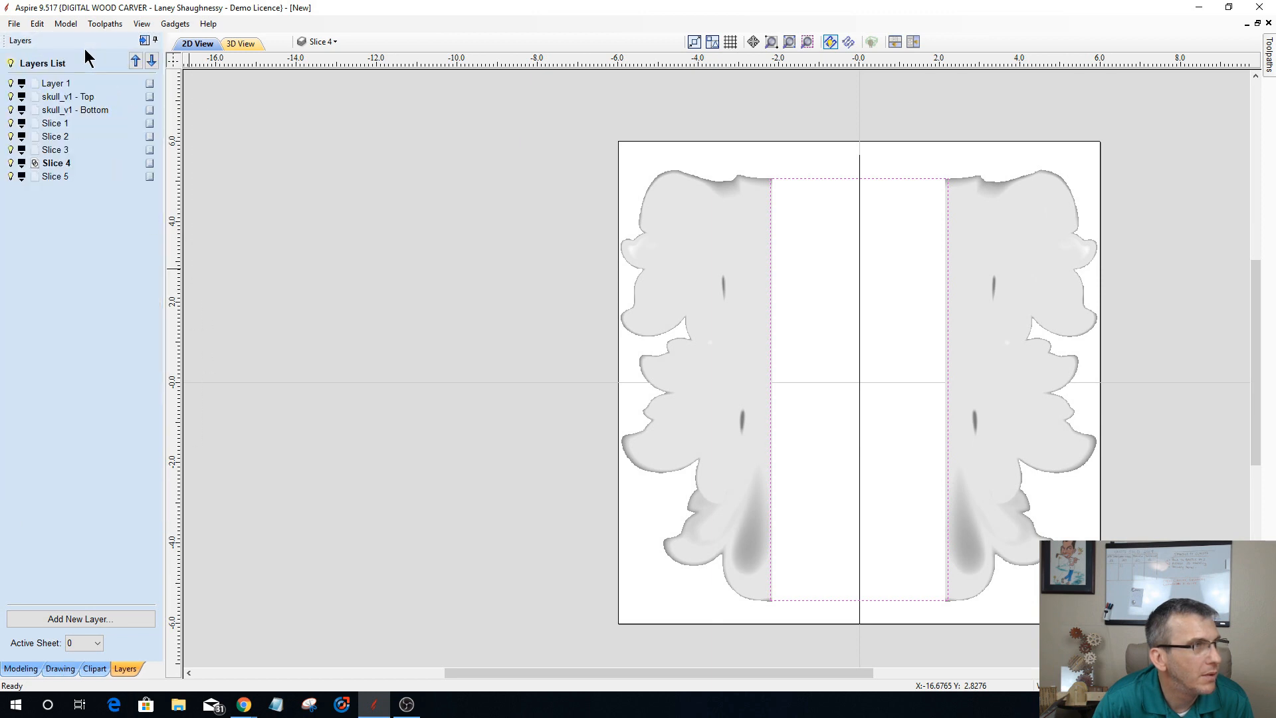
pyautogui.click(20, 668)
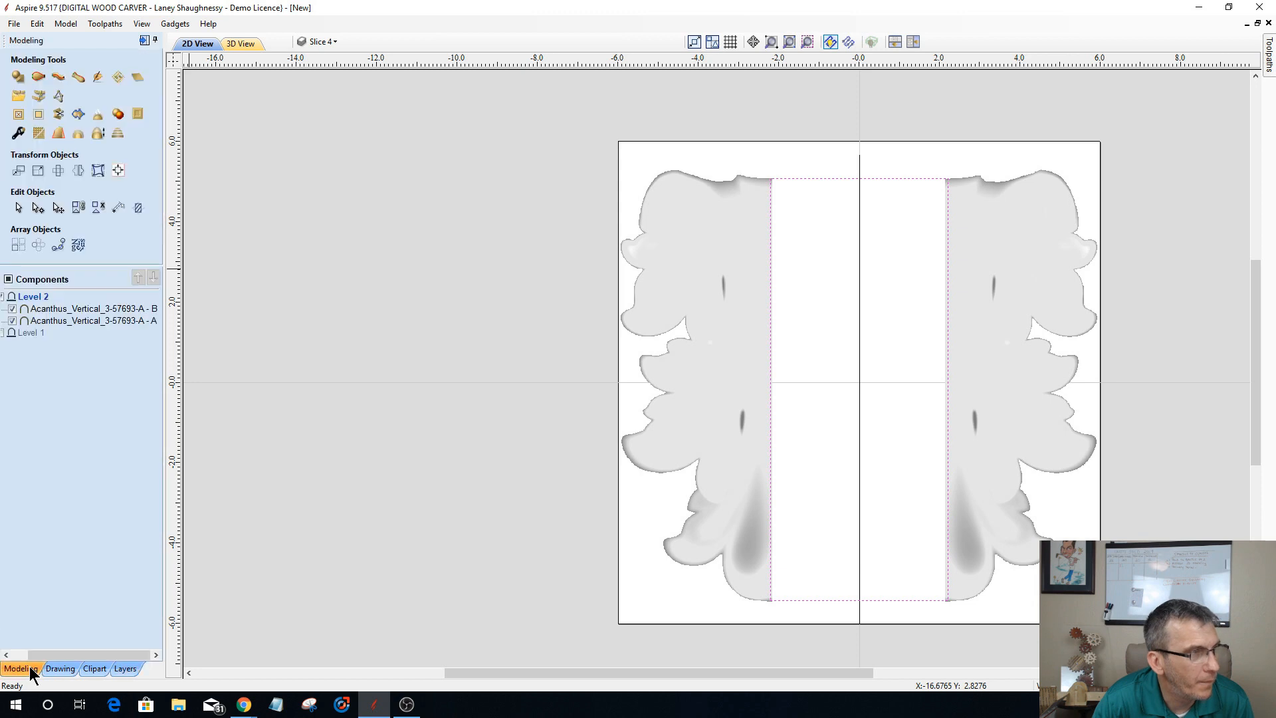
# Step: Create a flat shape from the rectangle between the acanthus halves, with a 0.375 inch base height and the Merge combine mode
pyautogui.click(15, 79)
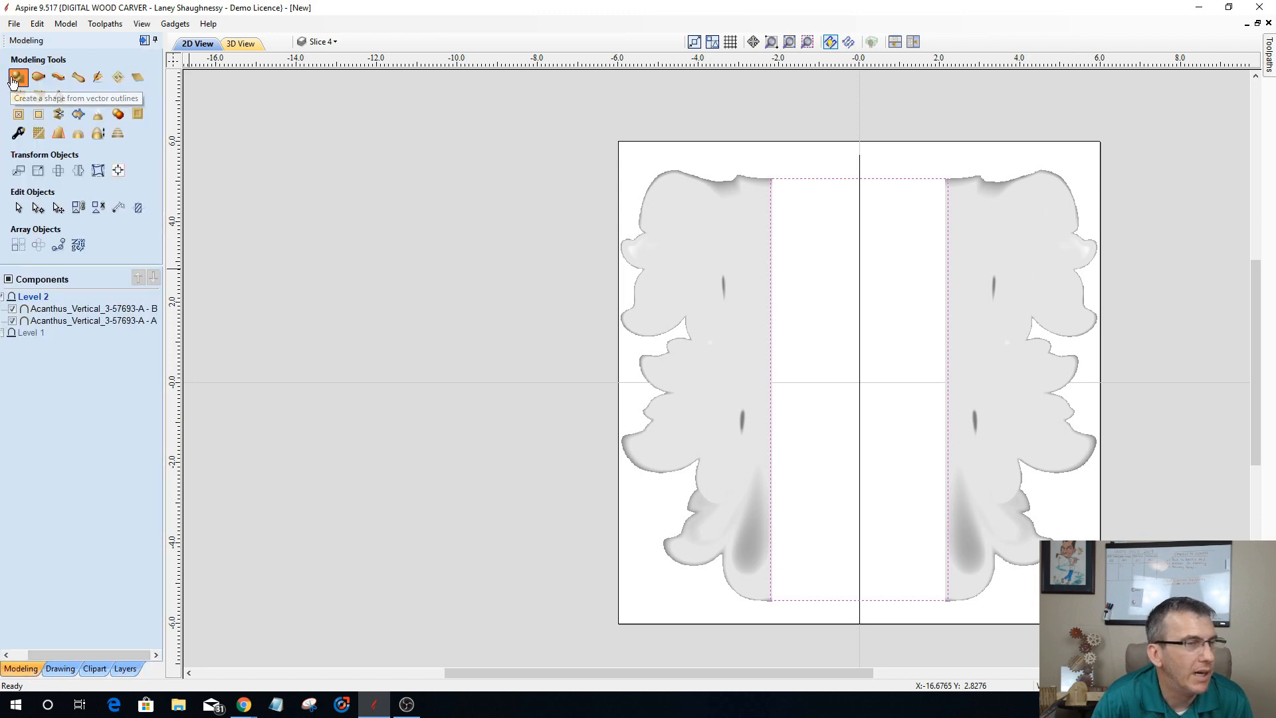
pyautogui.click(243, 44)
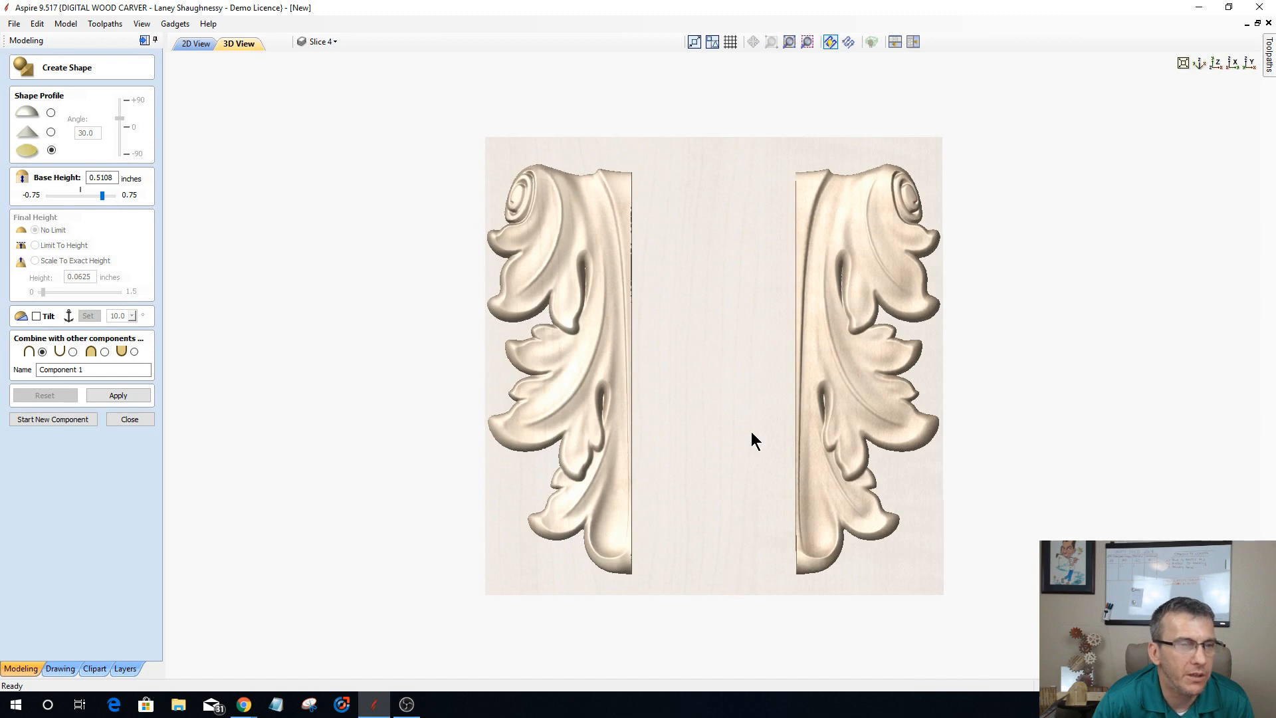
pyautogui.moveTo(752, 396); pyautogui.dragTo(752, 396)
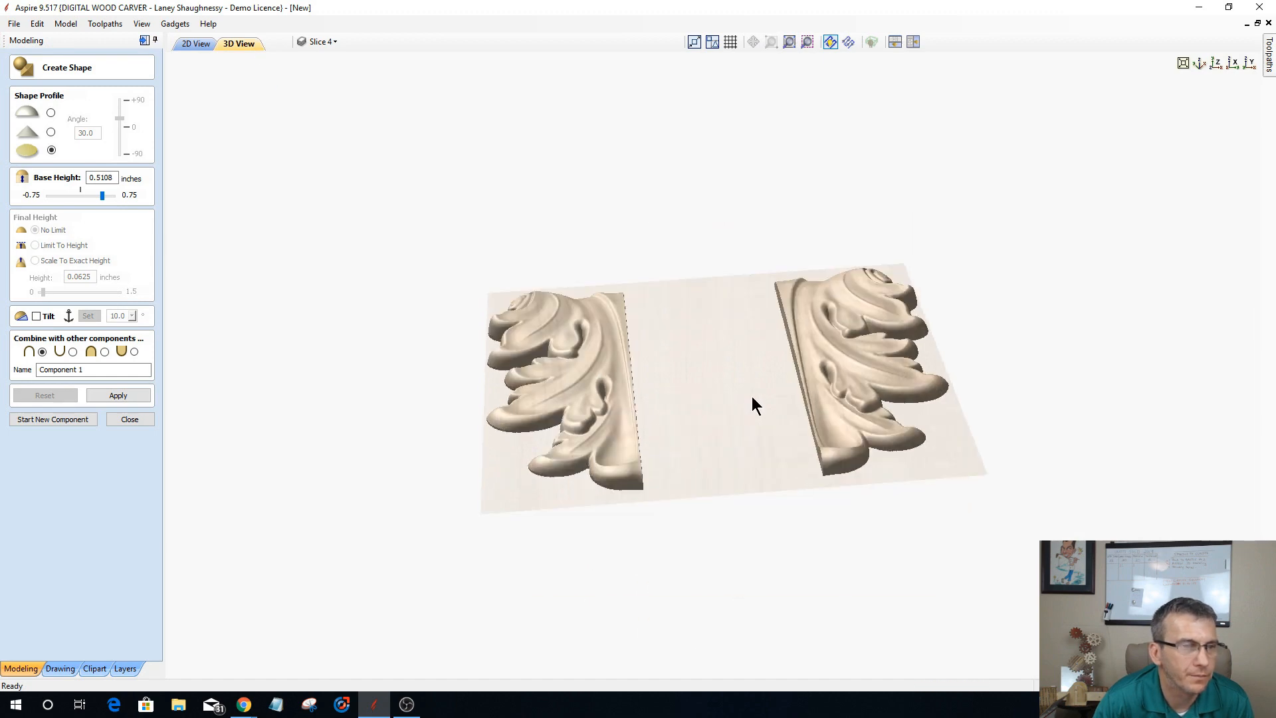
pyautogui.doubleClick(94, 177)
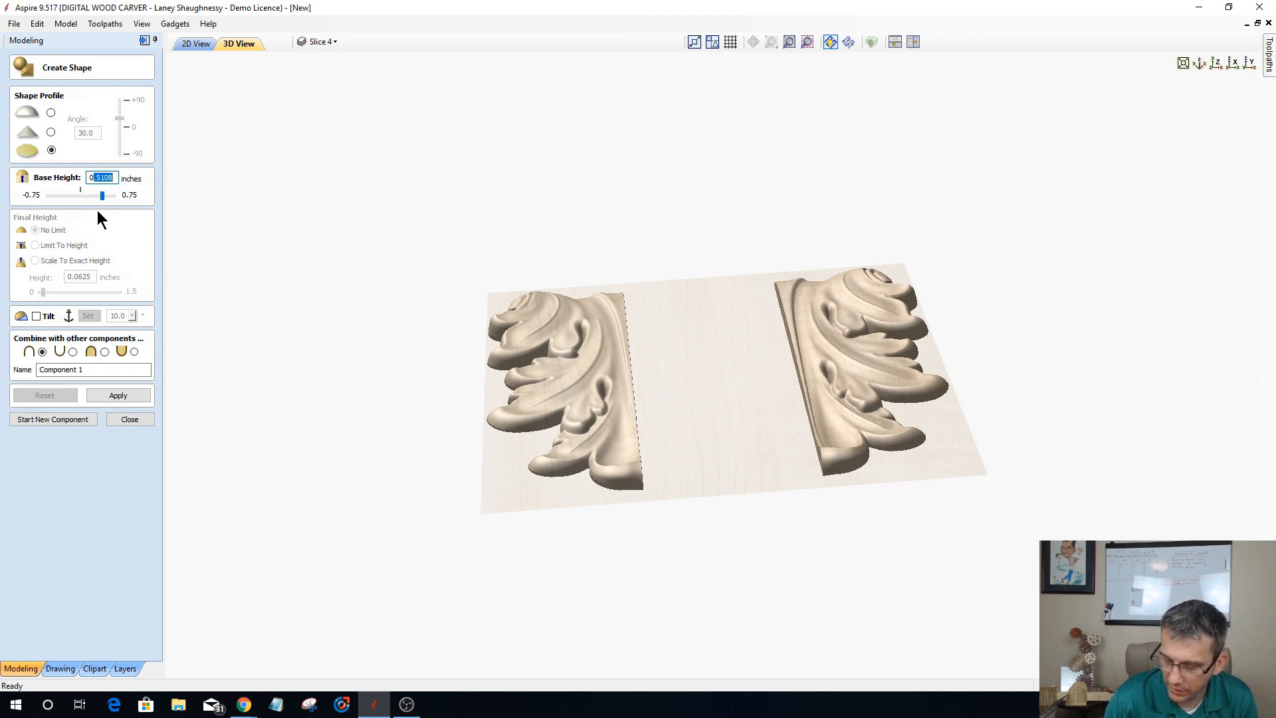
pyautogui.write('375')
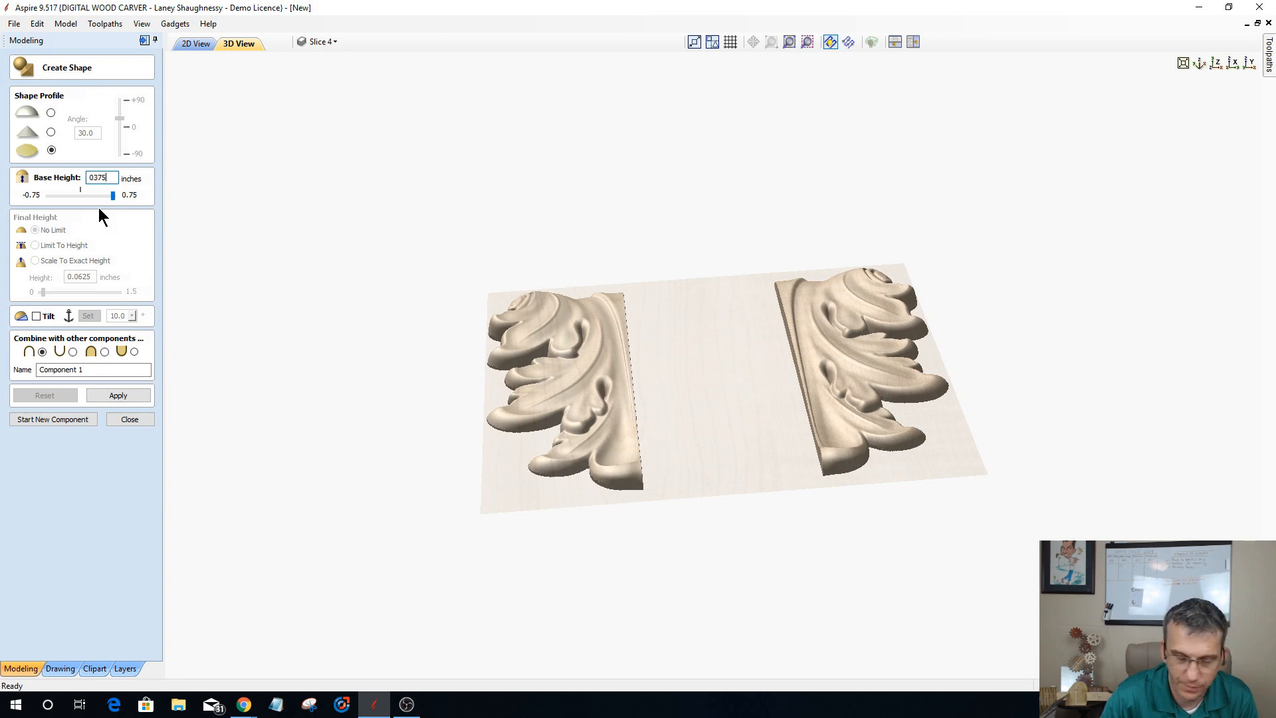
pyautogui.write('.375')
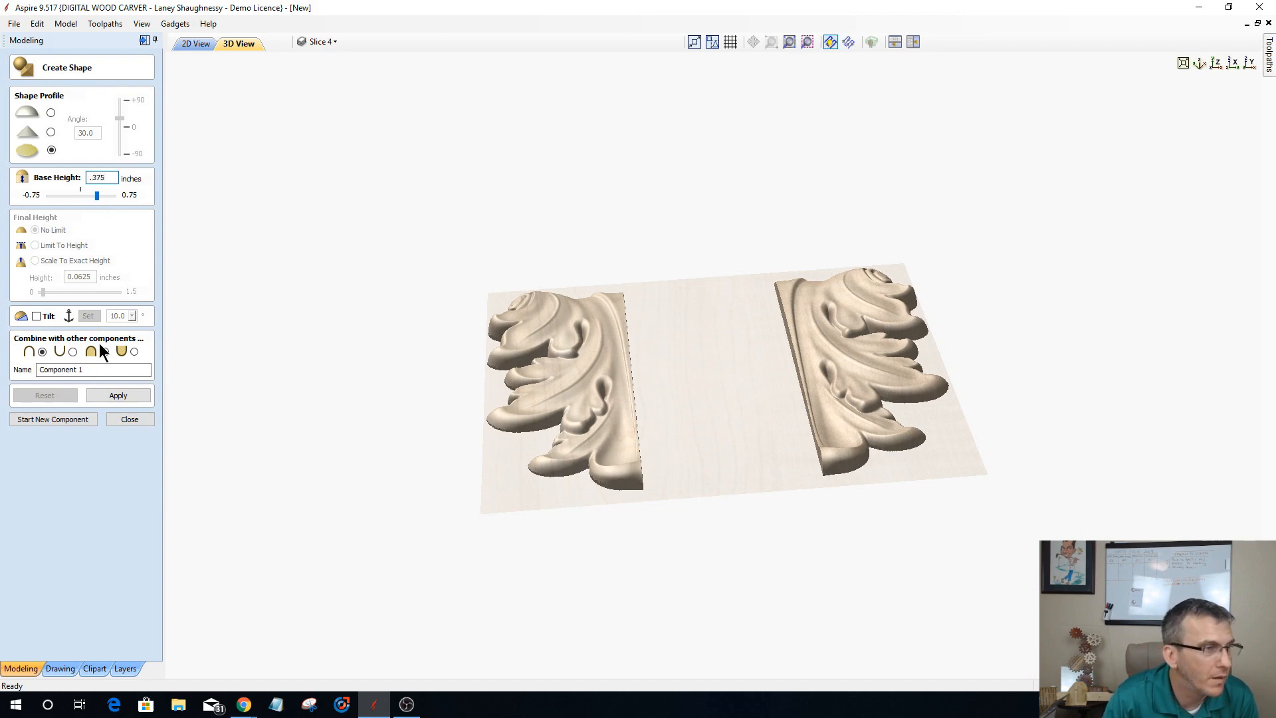
pyautogui.click(124, 399)
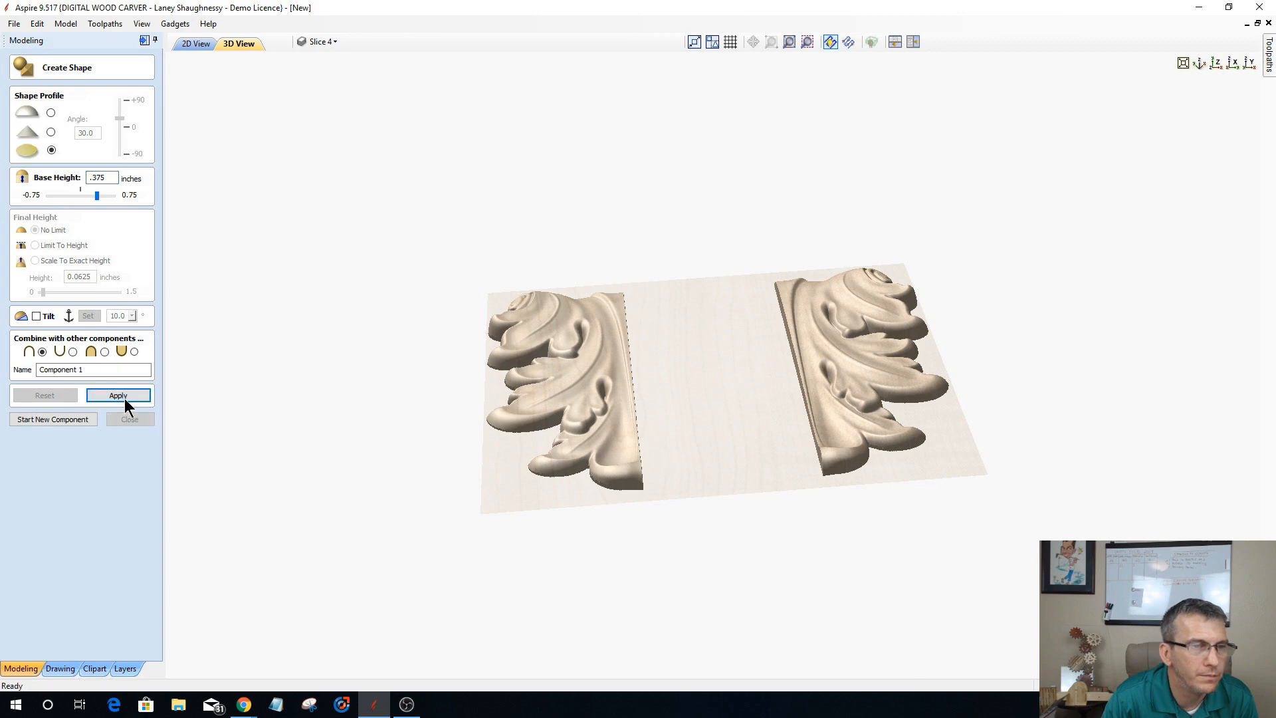
pyautogui.click(104, 352)
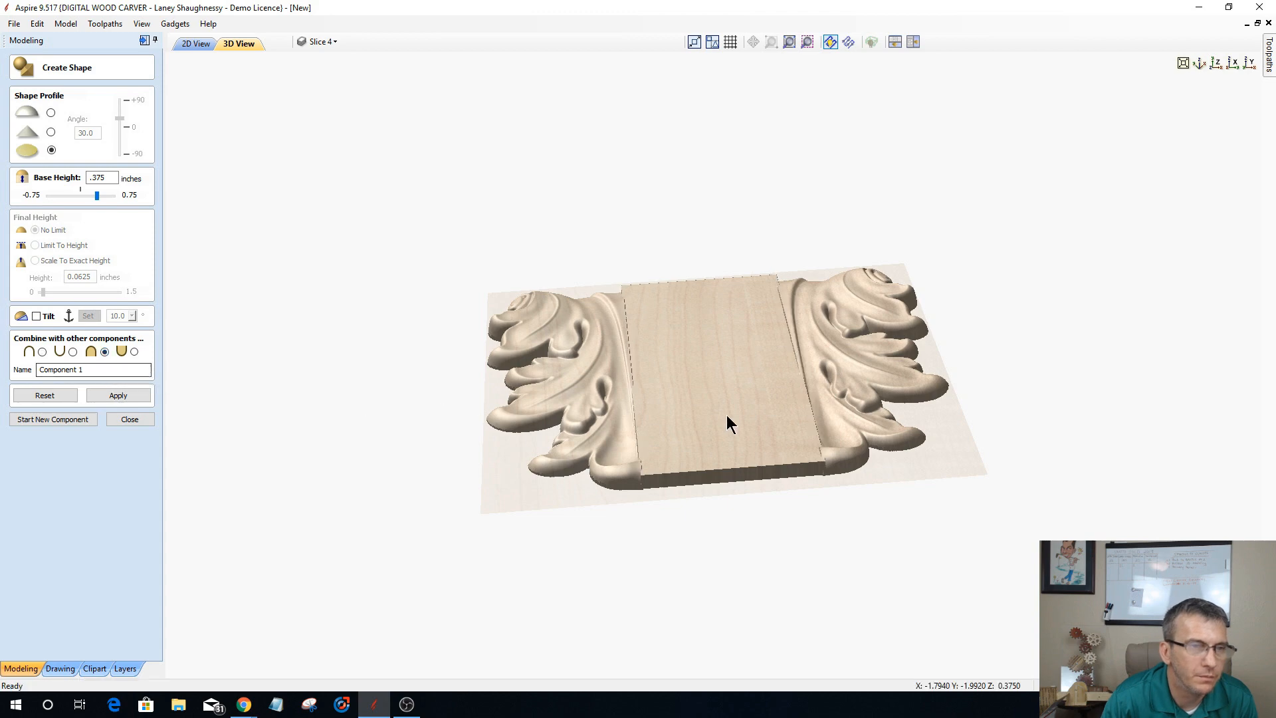
# Step: Raise the flat bridging shape's base height to 0.41 inches and finish creating the component
pyautogui.moveTo(740, 430); pyautogui.dragTo(542, 501)
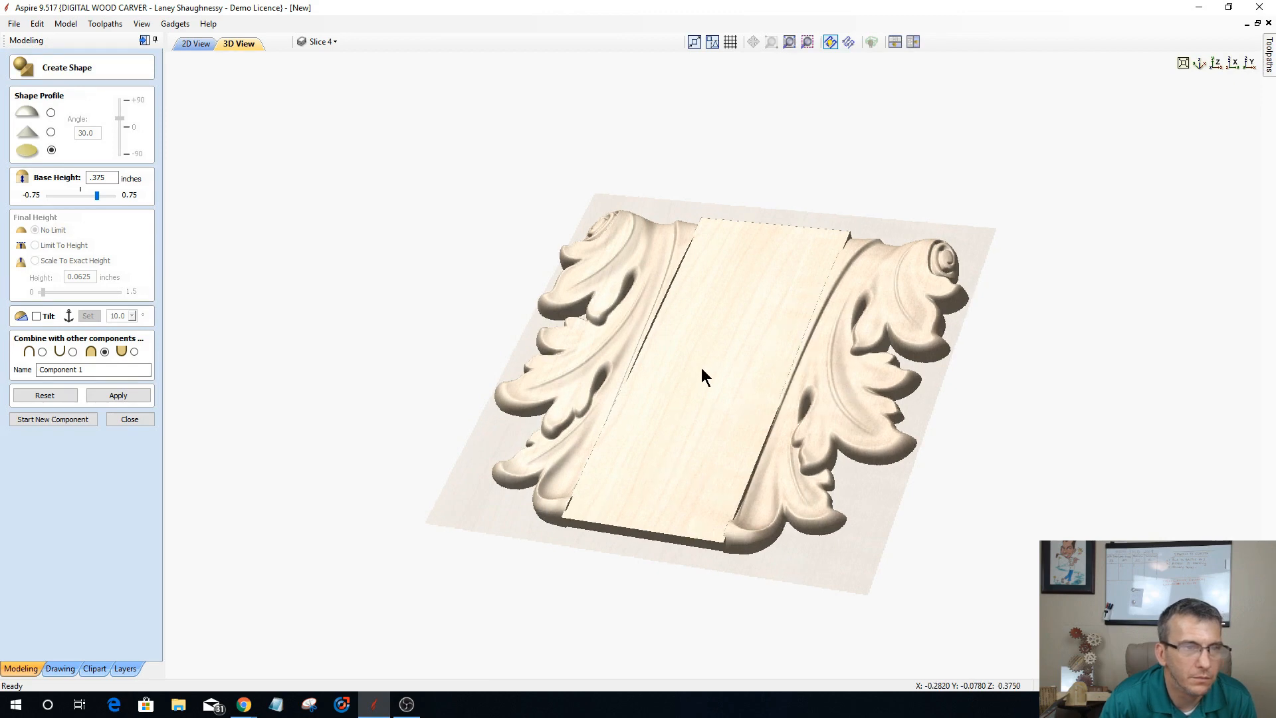
pyautogui.moveTo(700, 368); pyautogui.dragTo(610, 448)
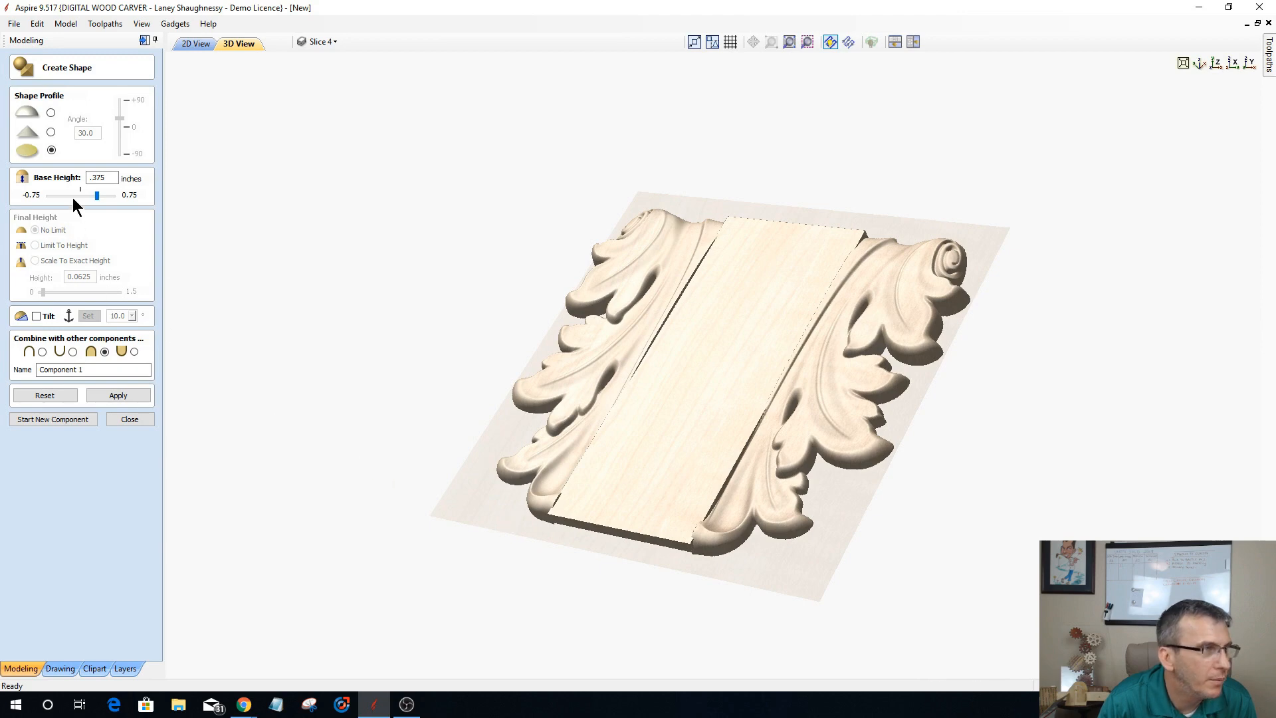
pyautogui.moveTo(101, 178); pyautogui.dragTo(116, 179)
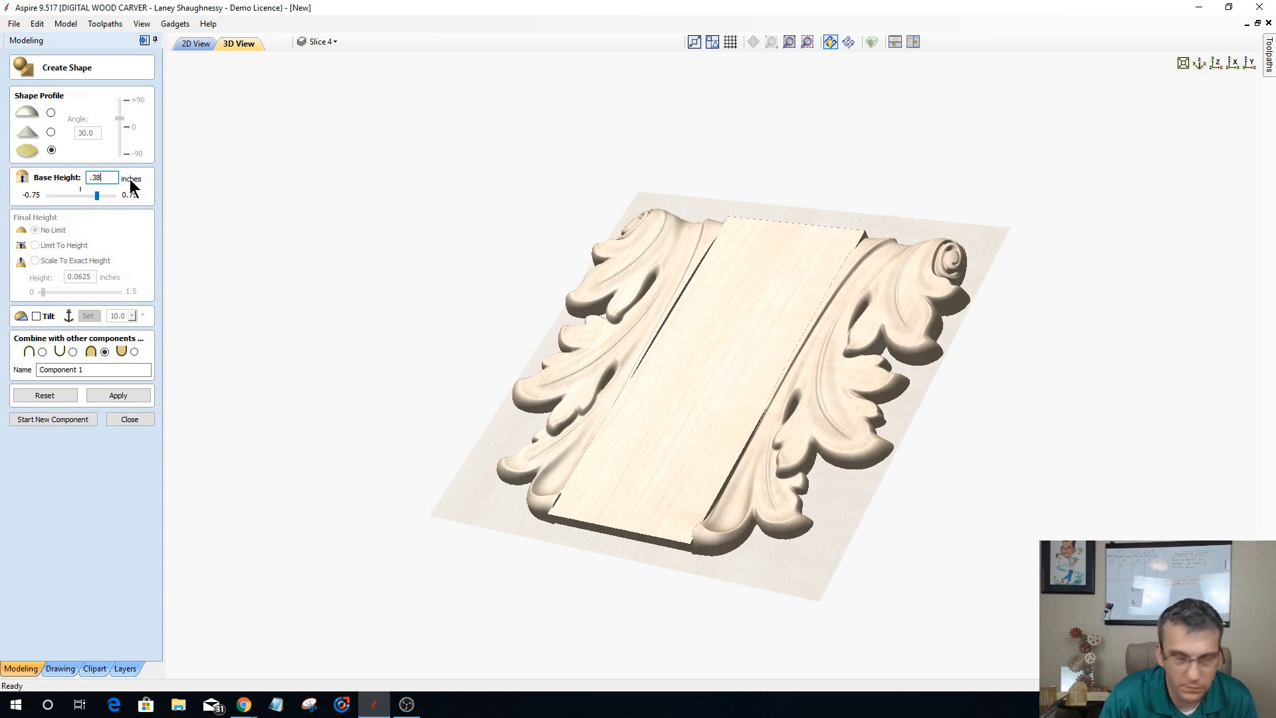
pyautogui.click(119, 396)
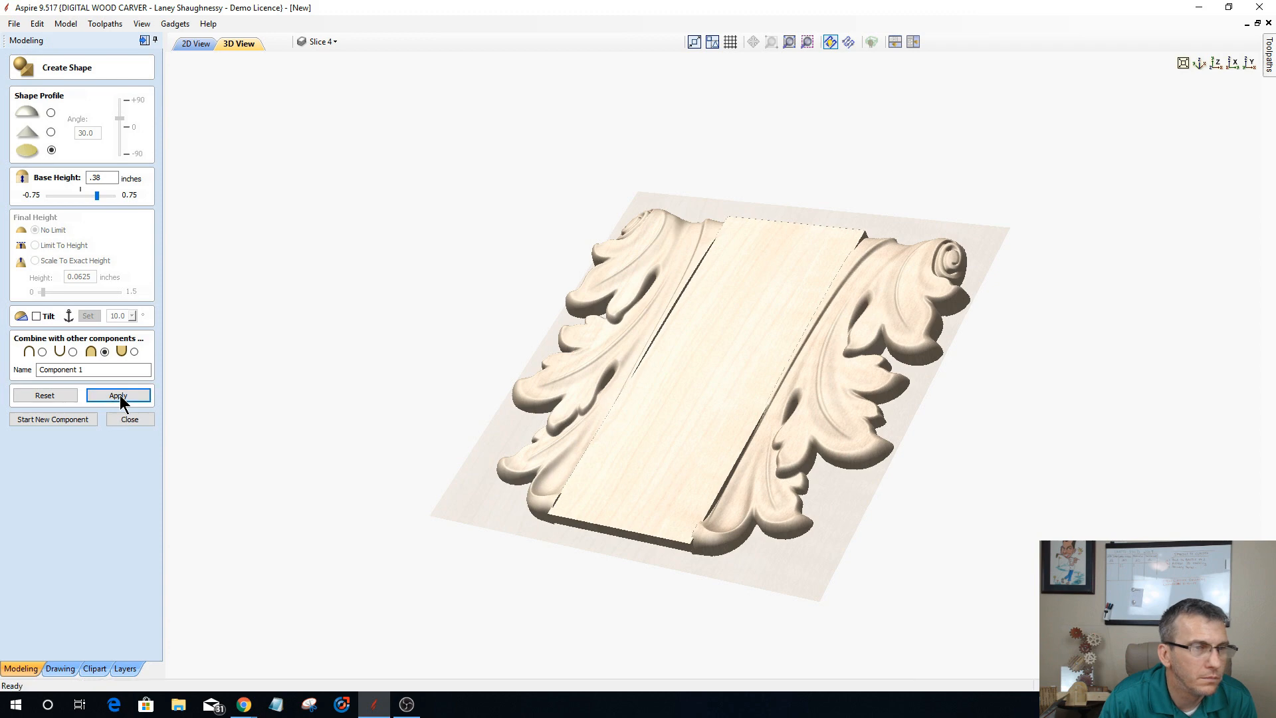
pyautogui.doubleClick(93, 177)
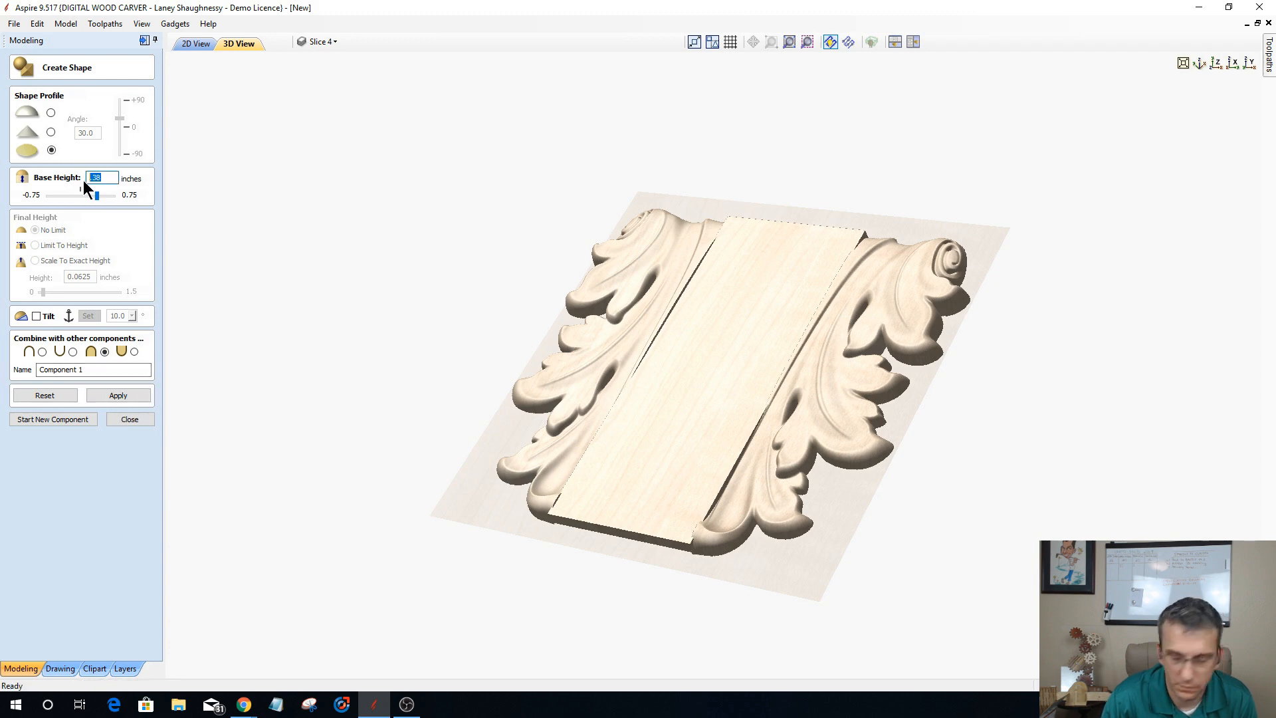
pyautogui.write('.41')
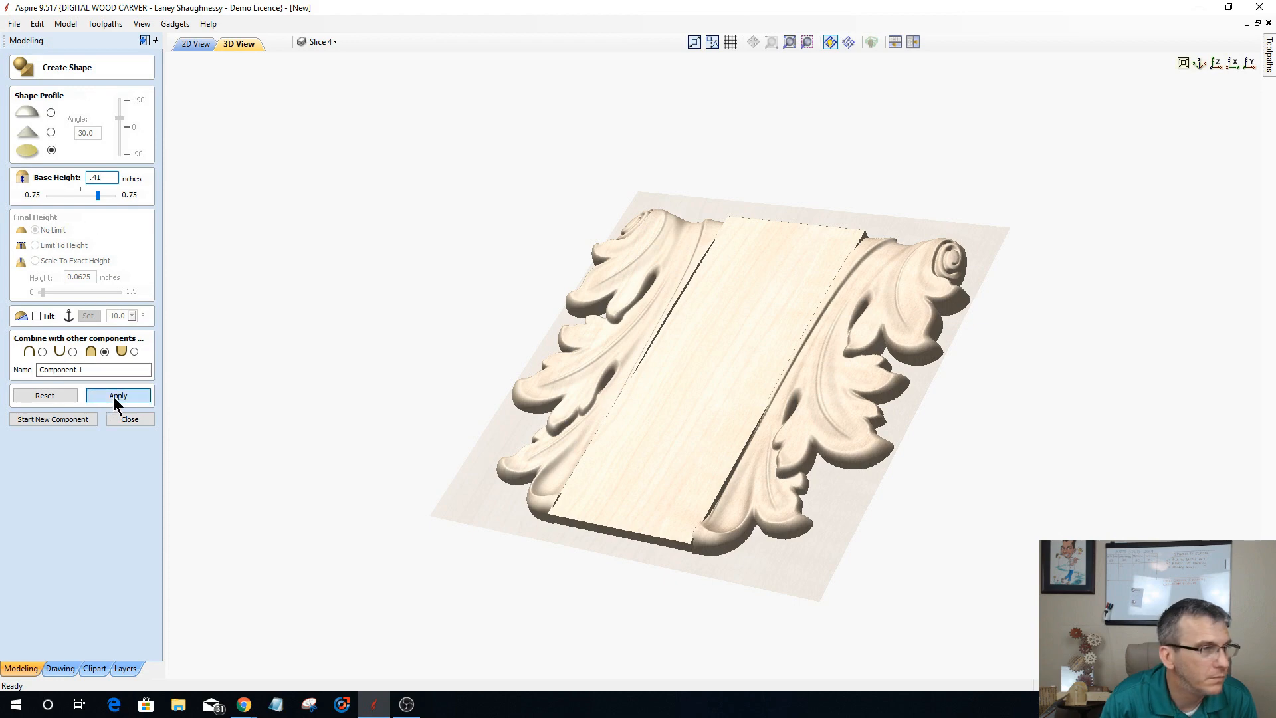
pyautogui.click(114, 396)
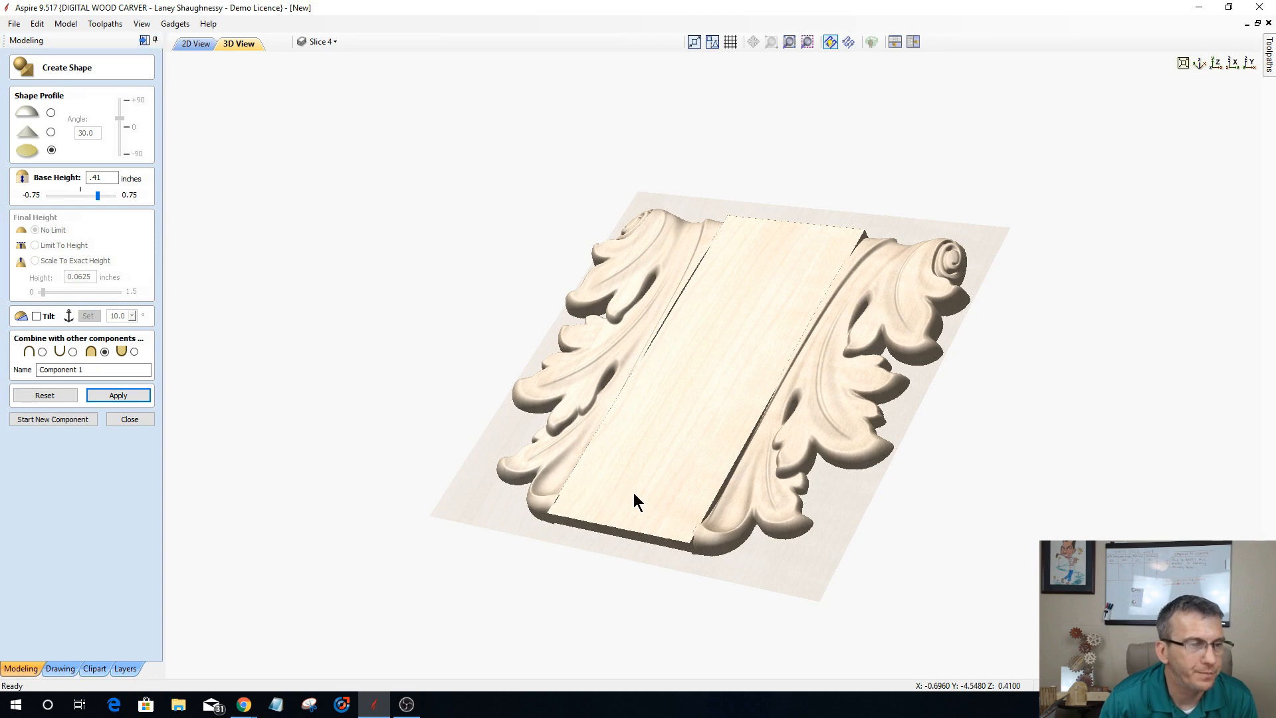
pyautogui.moveTo(635, 501); pyautogui.dragTo(818, 372)
pyautogui.click(128, 418)
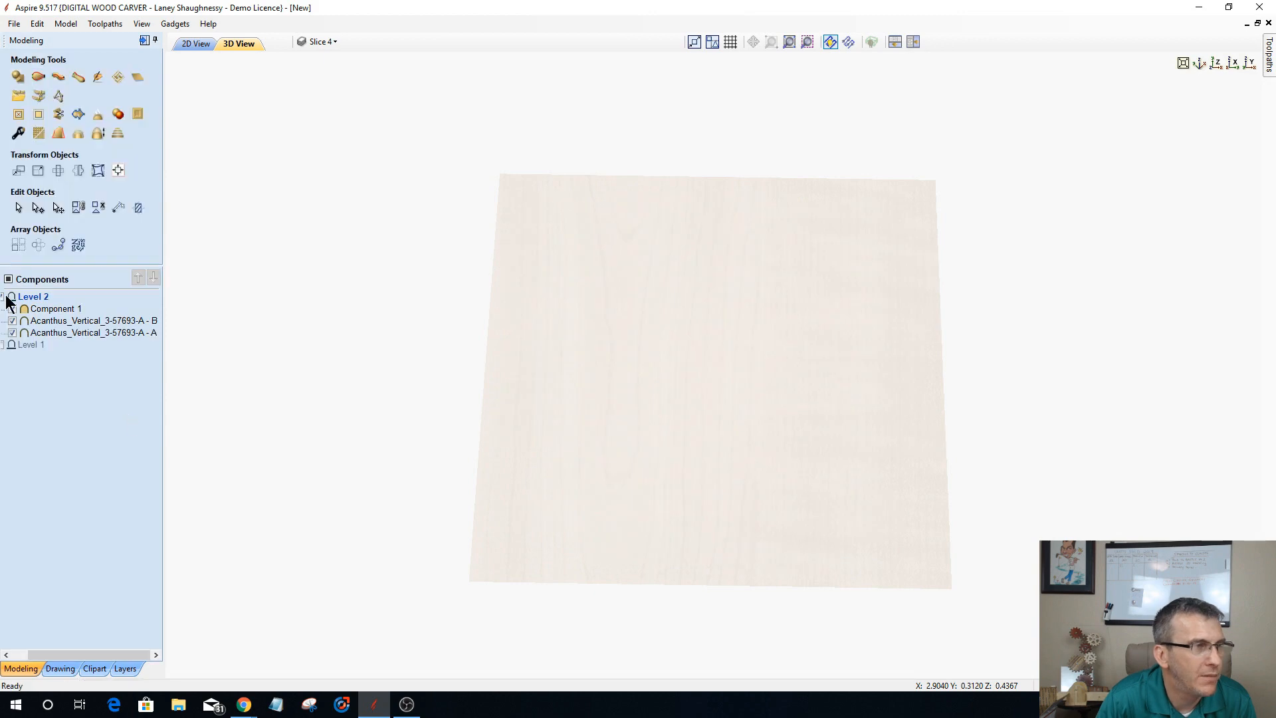
# Step: Duplicate the flat bridging component and both acanthus halves, and move the copies to Level 1
pyautogui.click(45, 309)
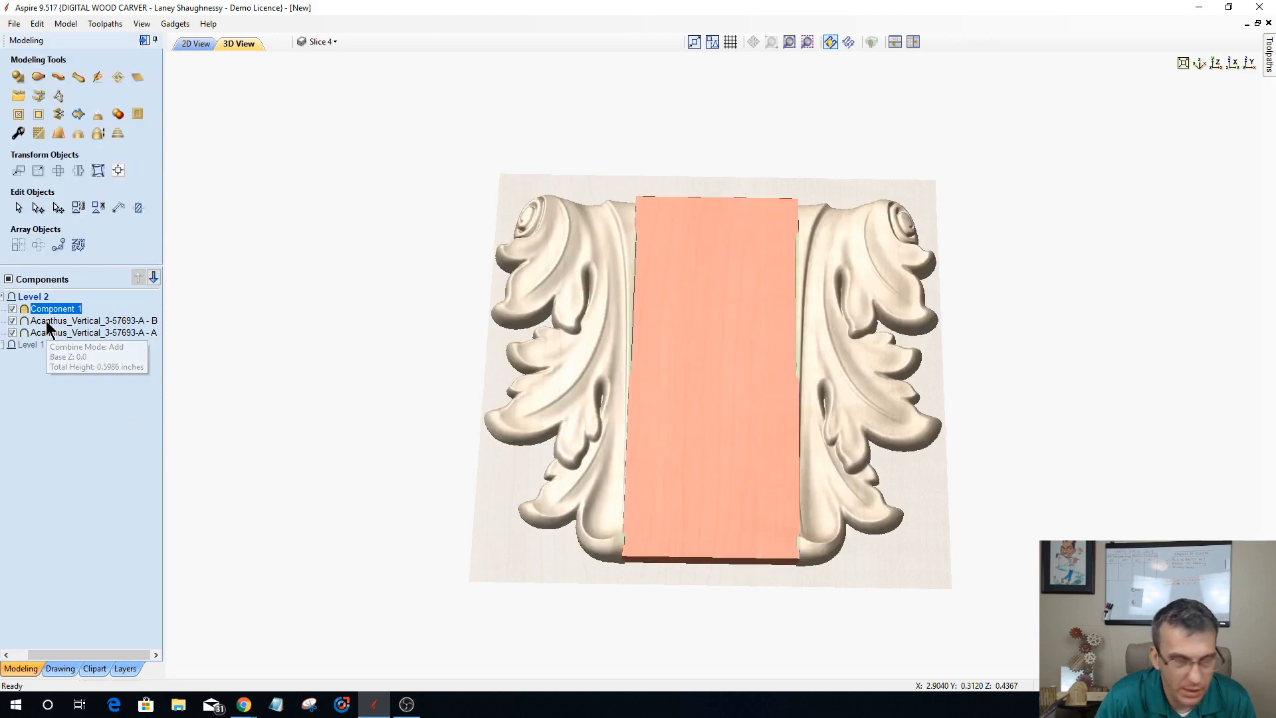
pyautogui.keyDown('ctrl'); pyautogui.click(47, 323); pyautogui.keyUp('ctrl')
pyautogui.keyDown('ctrl'); pyautogui.click(49, 332); pyautogui.keyUp('ctrl')
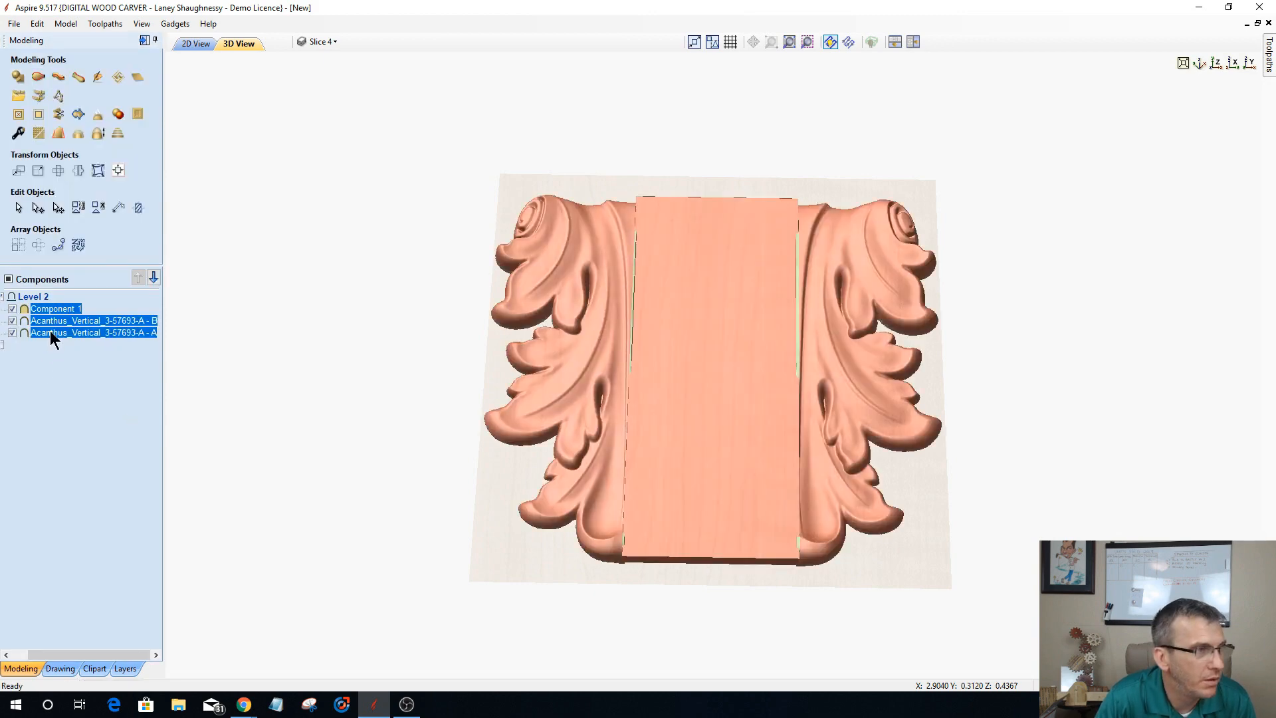
pyautogui.rightClick(53, 333)
pyautogui.click(86, 375)
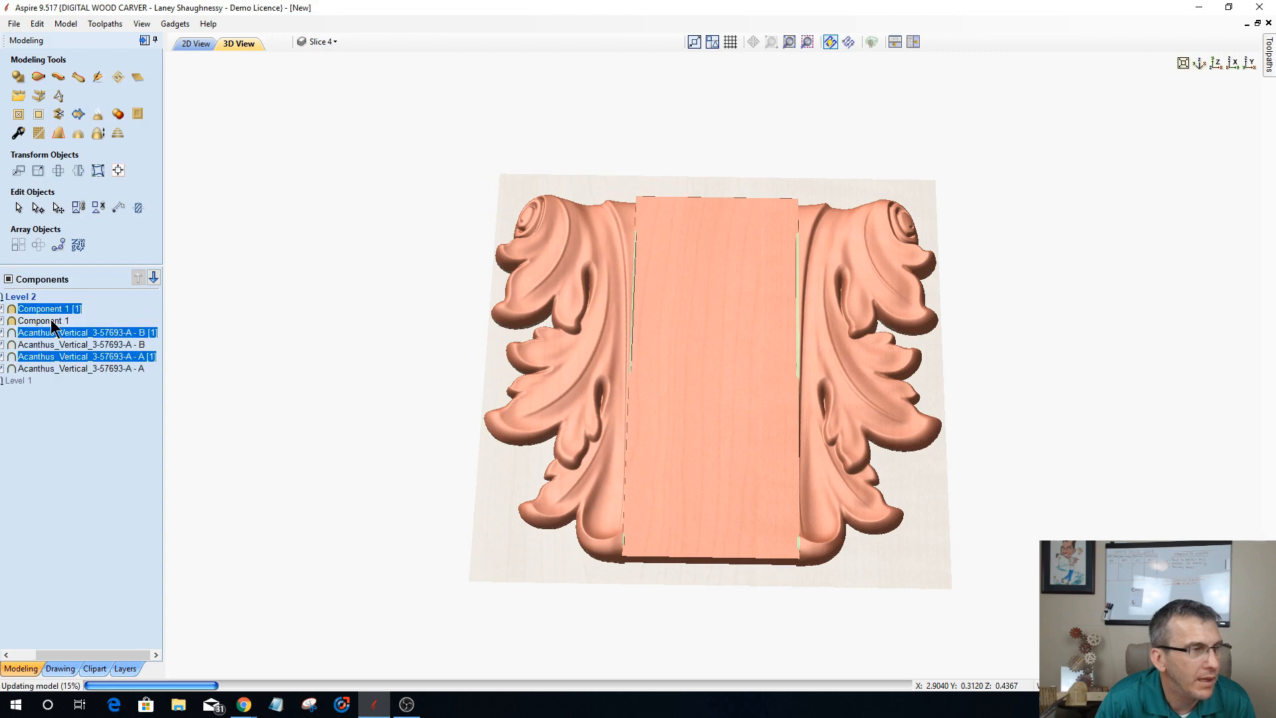
pyautogui.moveTo(51, 331); pyautogui.dragTo(45, 402)
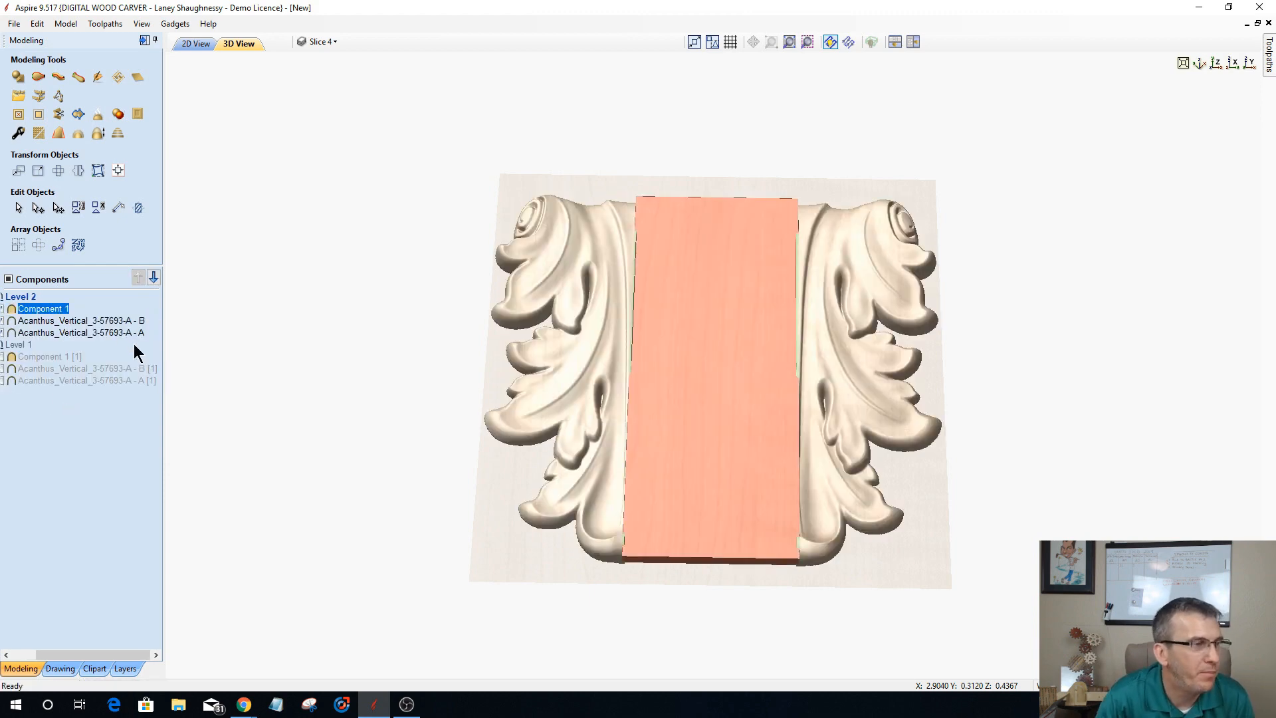
# Step: Bake the Level 2 bridging shape and both acanthus halves into one component and open it for sculpting
pyautogui.keyDown('ctrl'); pyautogui.click(65, 324); pyautogui.keyUp('ctrl')
pyautogui.keyDown('ctrl'); pyautogui.click(65, 332); pyautogui.keyUp('ctrl')
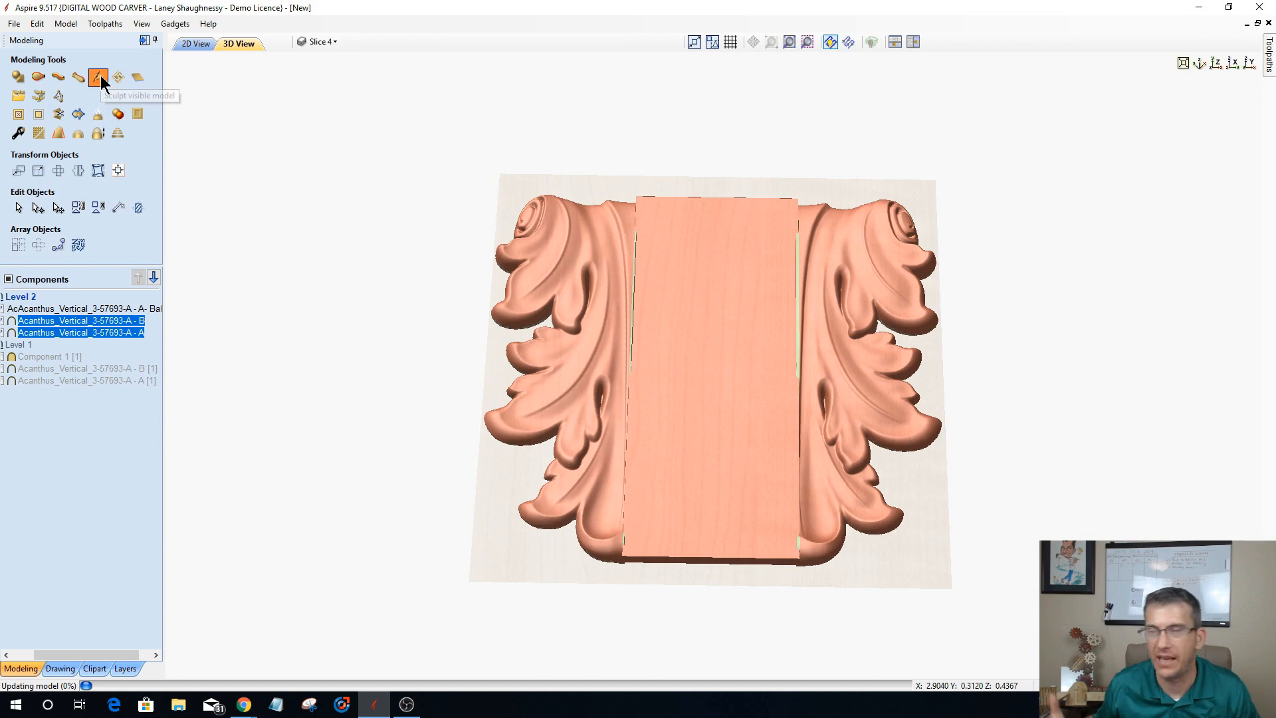
pyautogui.click(101, 74)
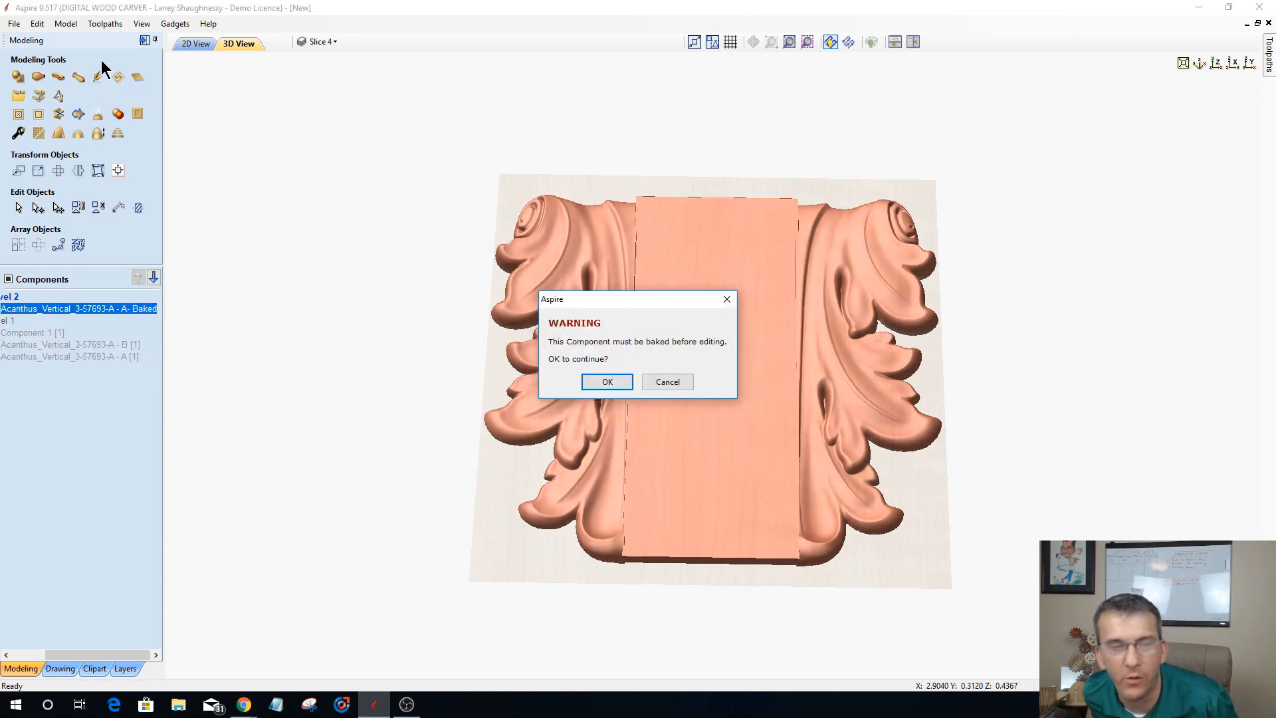
pyautogui.click(607, 382)
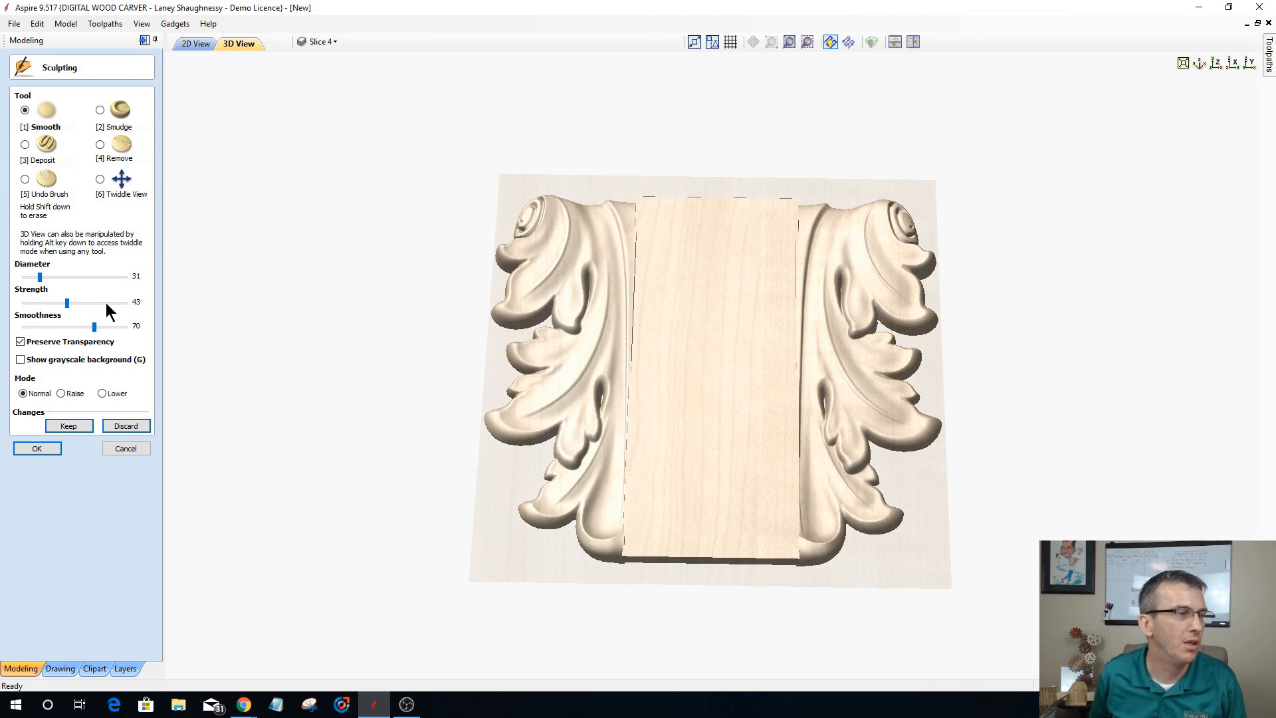
# Step: Set the Smooth sculpting brush to diameter 77, strength 69 and smoothness 93
pyautogui.moveTo(40, 277); pyautogui.dragTo(81, 277)
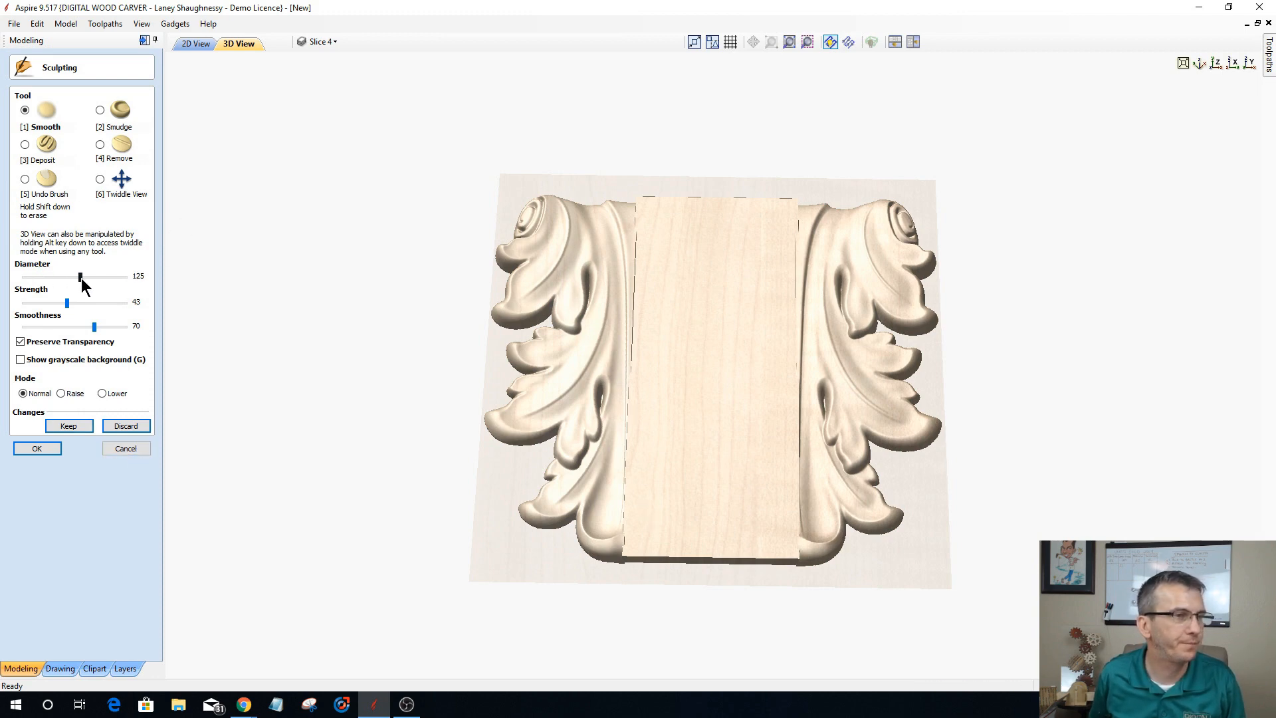
pyautogui.scroll(-5, 585, 531)
pyautogui.scroll(2, 630, 536)
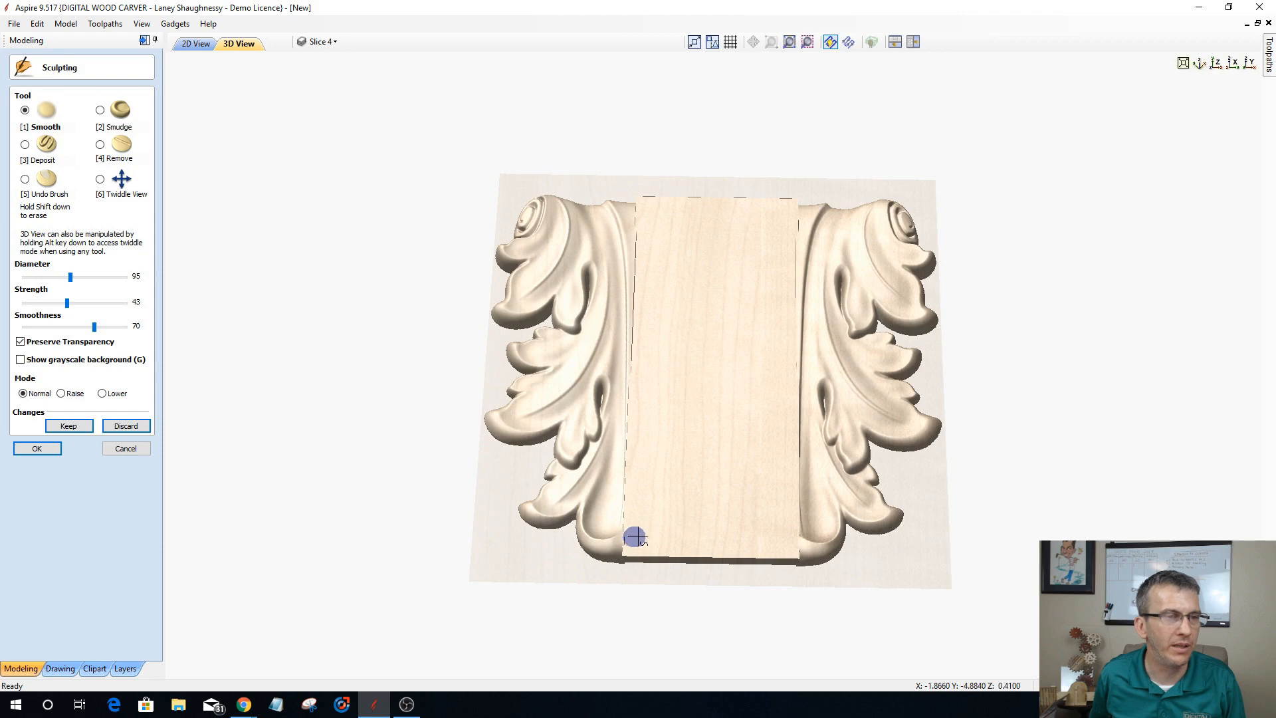
pyautogui.moveTo(738, 440)
pyautogui.mouseDown(button='middle')
pyautogui.moveTo(766, 439)
pyautogui.moveTo(751, 512)
pyautogui.mouseUp(button='middle')
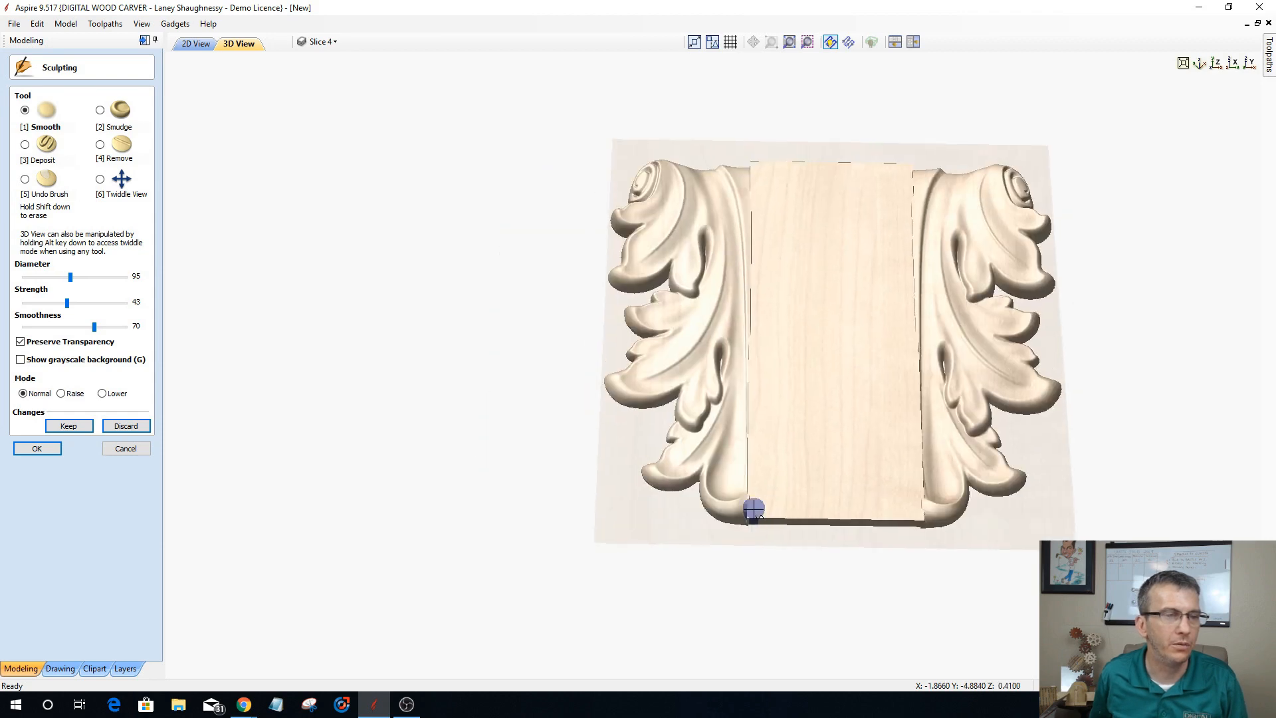
pyautogui.click(99, 179)
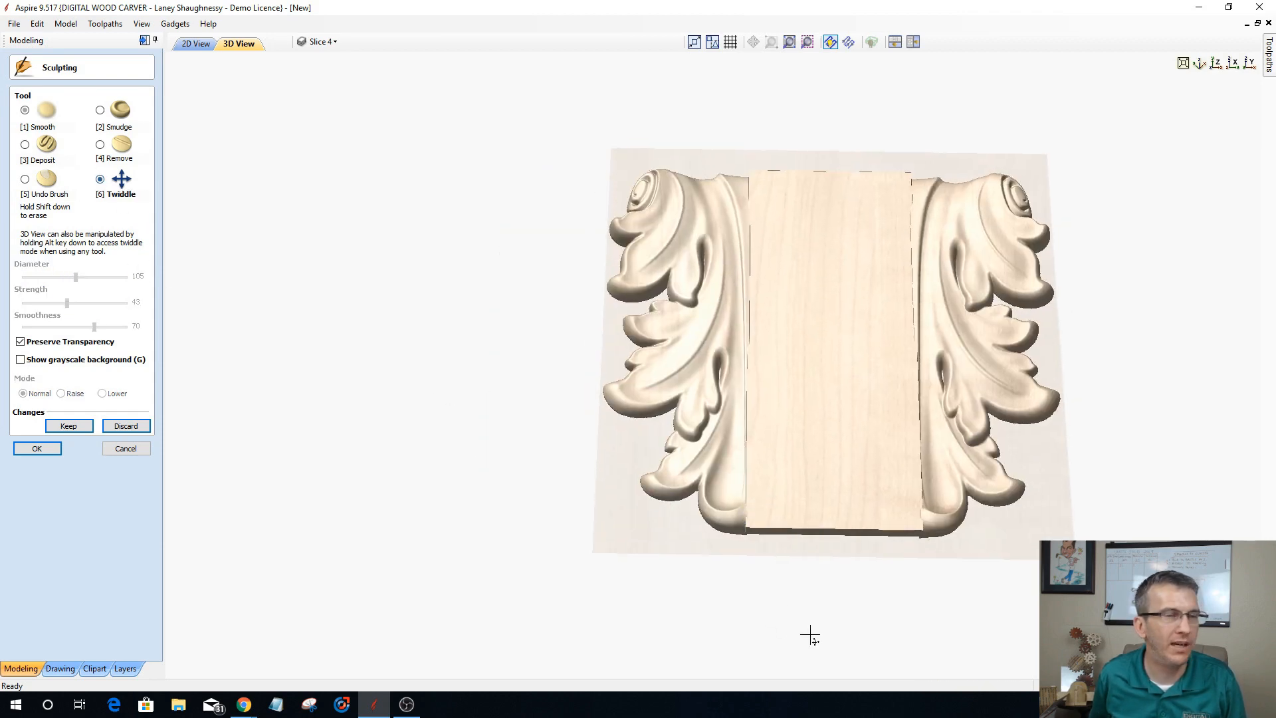
pyautogui.moveTo(1093, 458); pyautogui.dragTo(1109, 424)
pyautogui.scroll(1, 875, 278)
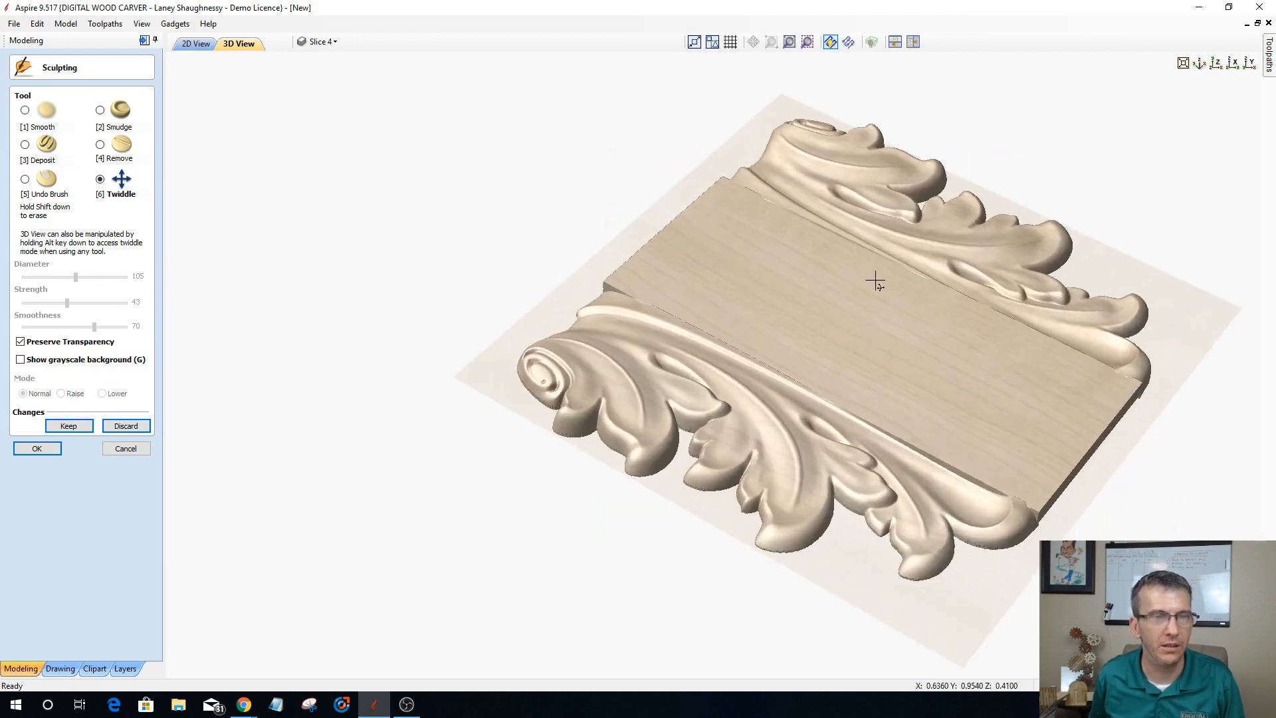
pyautogui.scroll(1, 955, 350)
pyautogui.moveTo(956, 349); pyautogui.dragTo(641, 420, button='middle')
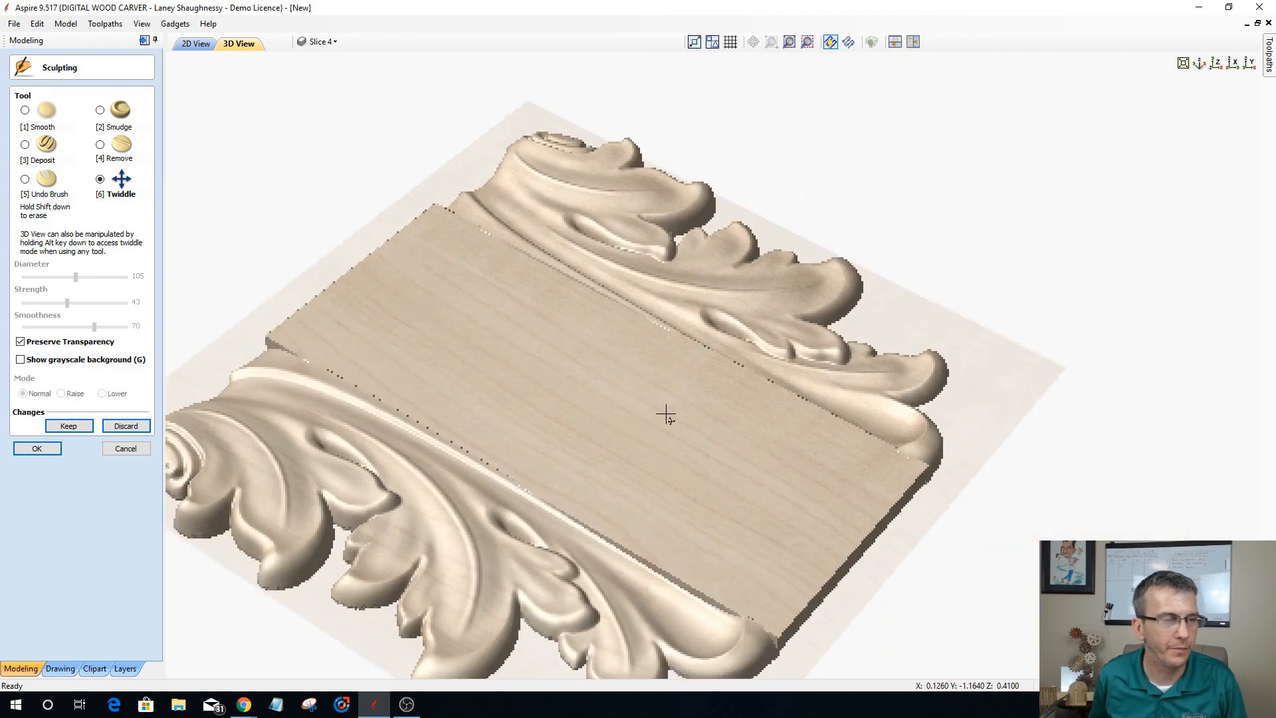
pyautogui.moveTo(788, 483); pyautogui.dragTo(798, 492)
pyautogui.moveTo(663, 543); pyautogui.dragTo(538, 594)
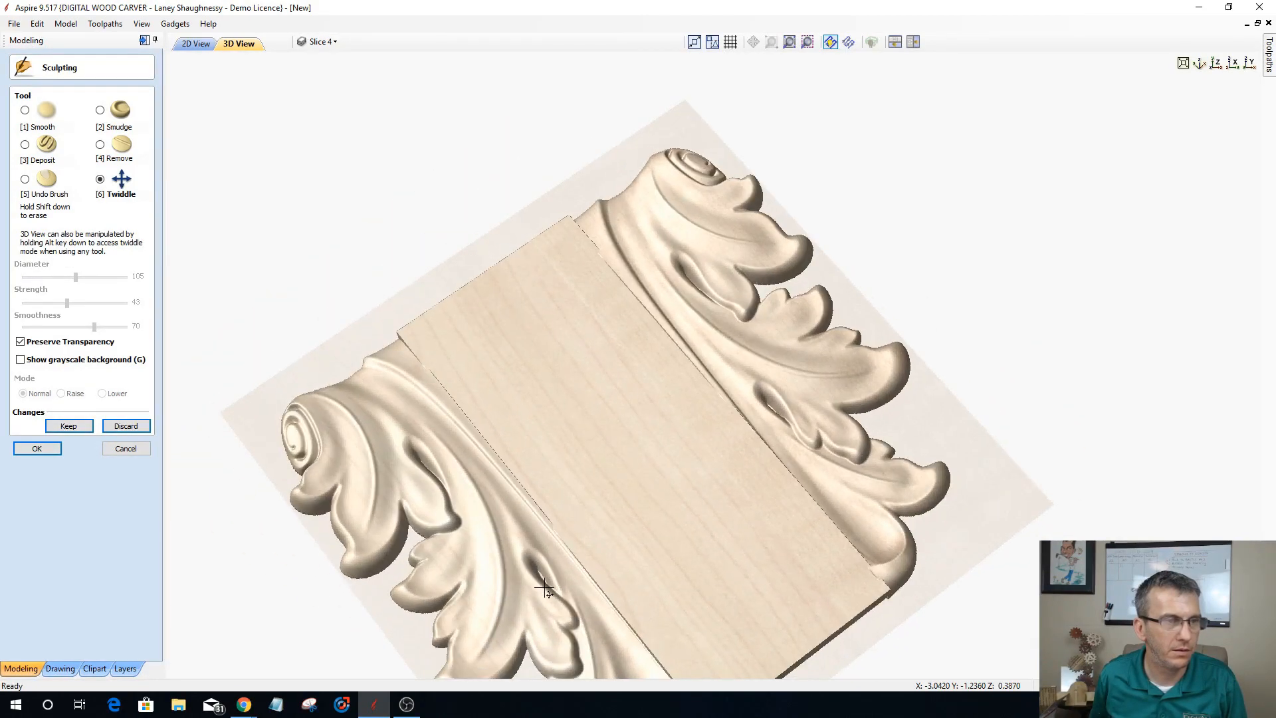
pyautogui.click(25, 110)
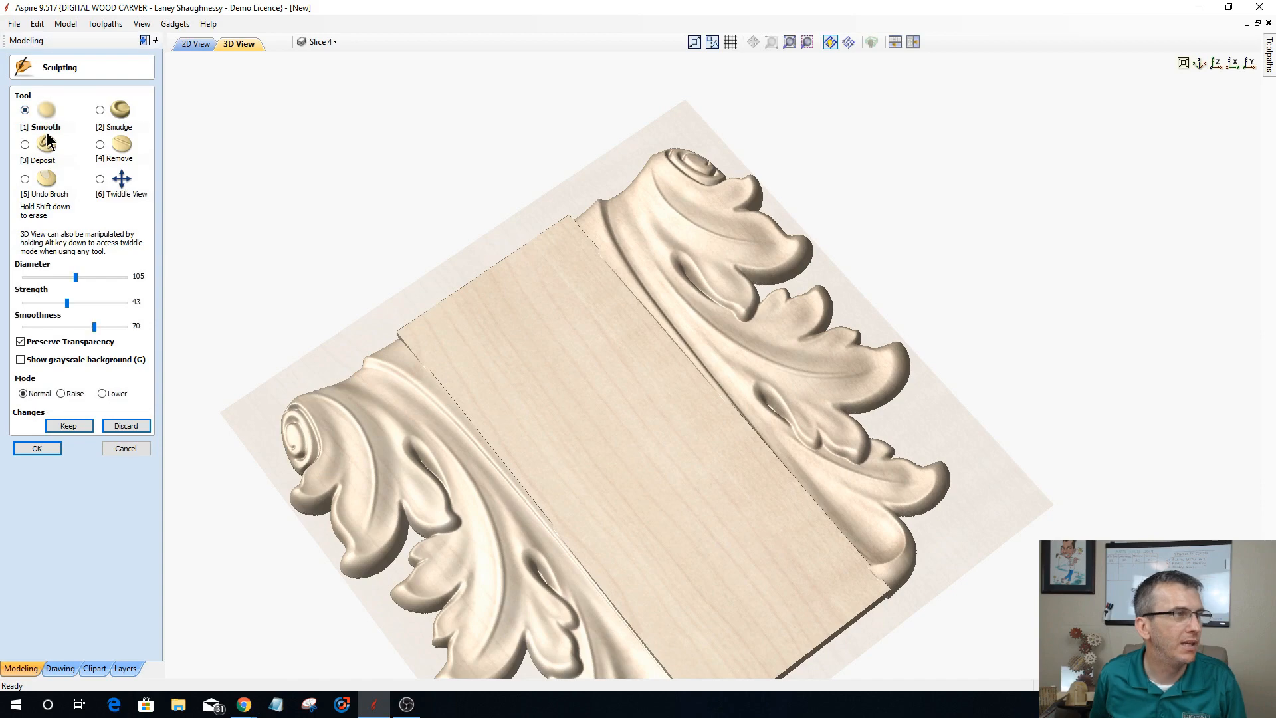
pyautogui.click(64, 276)
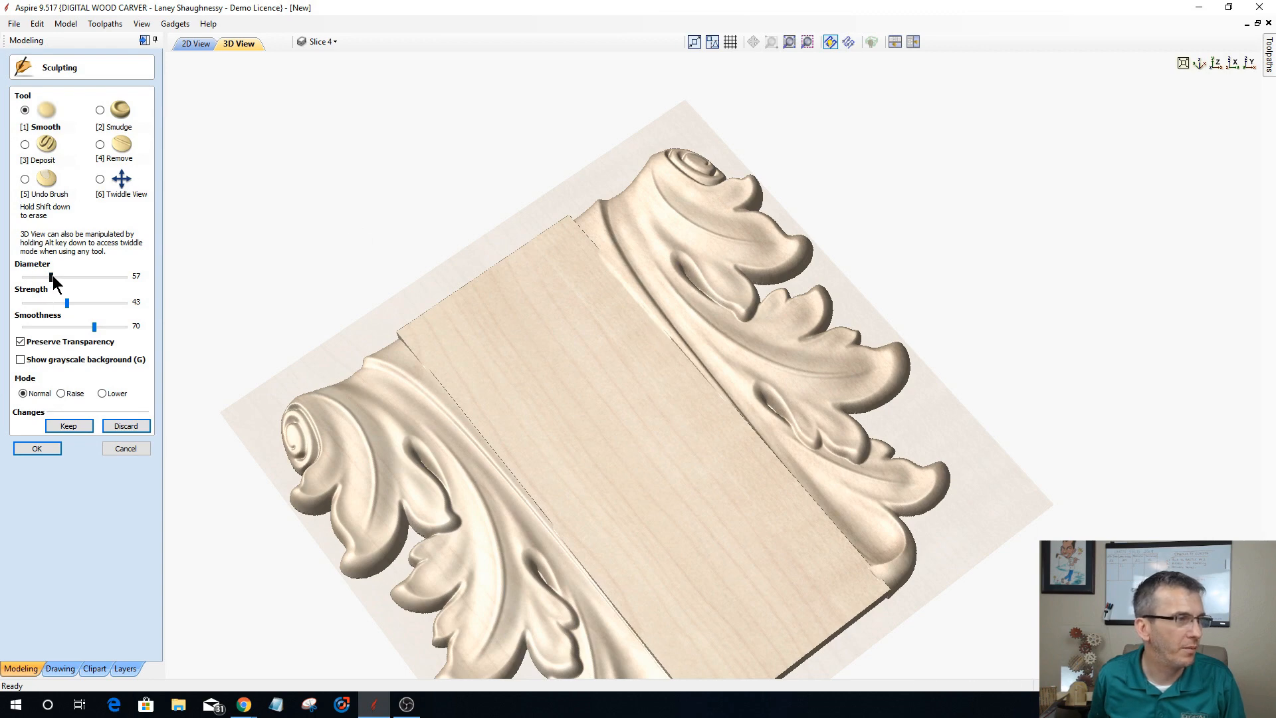
pyautogui.moveTo(66, 303); pyautogui.dragTo(120, 326)
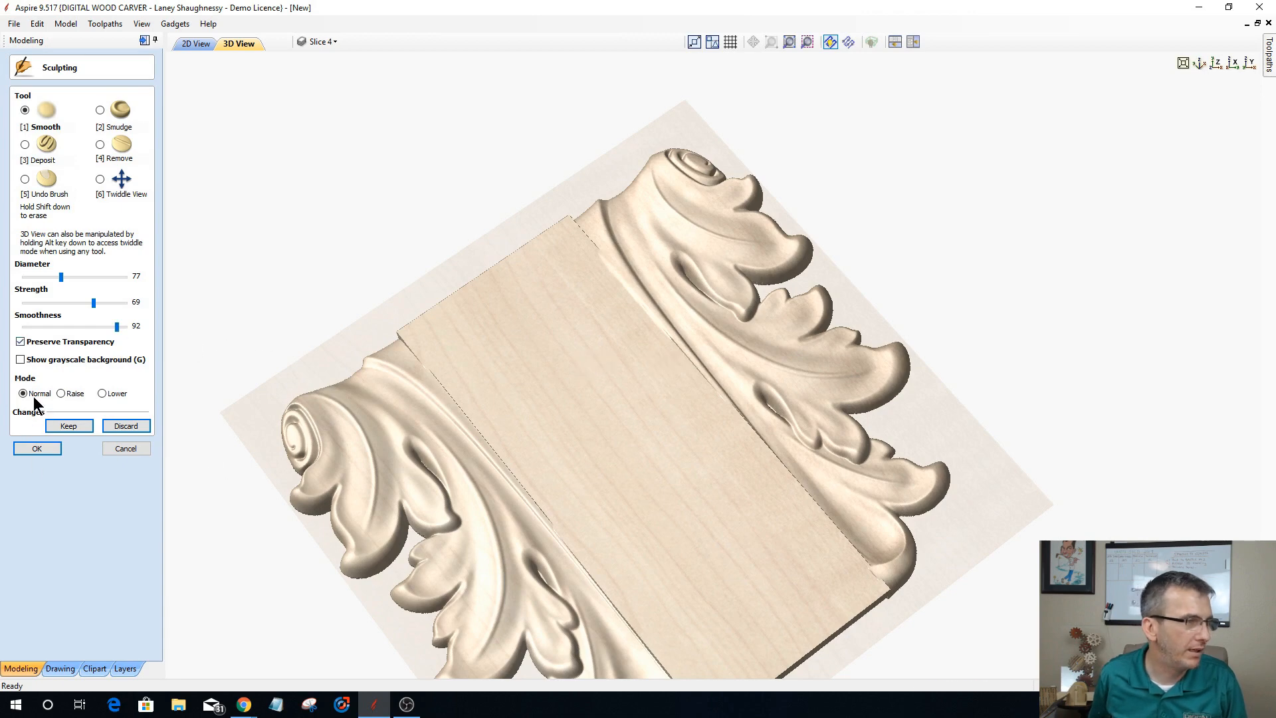
# Step: Smooth the seams between the flat shape and both acanthus halves, starting on the right seam in Lower mode and continuing in Normal mode
pyautogui.click(102, 394)
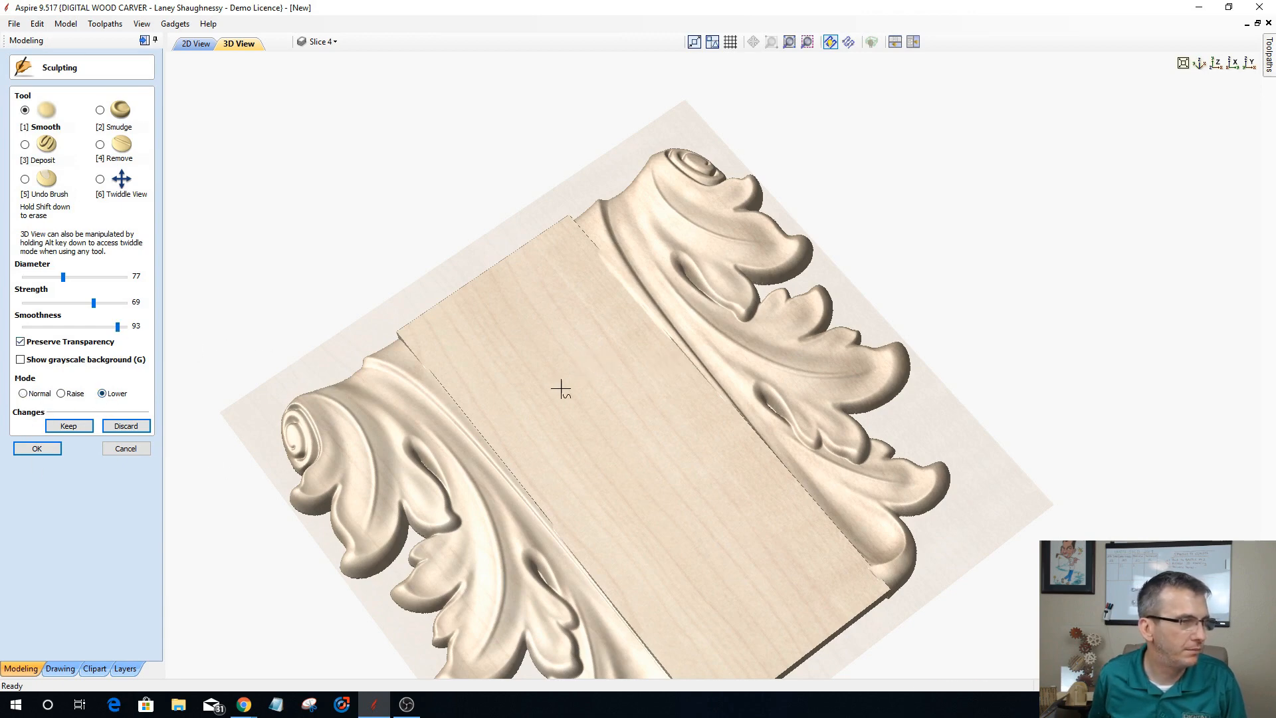
pyautogui.moveTo(693, 356)
pyautogui.mouseDown()
pyautogui.moveTo(654, 328)
pyautogui.moveTo(696, 374)
pyautogui.moveTo(601, 263)
pyautogui.moveTo(718, 393)
pyautogui.moveTo(610, 254)
pyautogui.mouseUp()
pyautogui.click(24, 393)
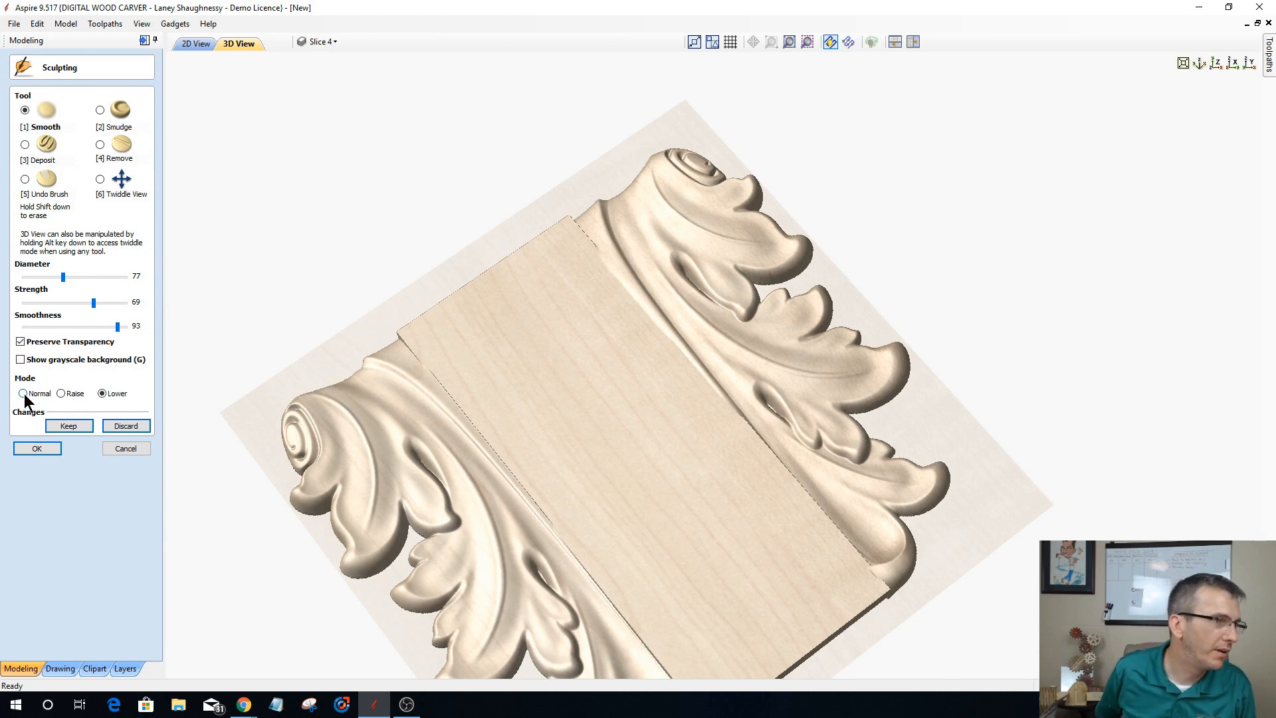
pyautogui.moveTo(601, 273)
pyautogui.mouseDown()
pyautogui.moveTo(652, 313)
pyautogui.moveTo(604, 270)
pyautogui.moveTo(578, 219)
pyautogui.moveTo(399, 335)
pyautogui.moveTo(578, 215)
pyautogui.moveTo(413, 324)
pyautogui.moveTo(446, 391)
pyautogui.moveTo(680, 682)
pyautogui.moveTo(782, 662)
pyautogui.moveTo(855, 602)
pyautogui.moveTo(791, 668)
pyautogui.moveTo(877, 587)
pyautogui.moveTo(825, 536)
pyautogui.moveTo(891, 595)
pyautogui.moveTo(586, 234)
pyautogui.moveTo(871, 576)
pyautogui.moveTo(769, 675)
pyautogui.moveTo(800, 620)
pyautogui.moveTo(869, 589)
pyautogui.moveTo(833, 629)
pyautogui.moveTo(873, 593)
pyautogui.moveTo(764, 674)
pyautogui.mouseUp()
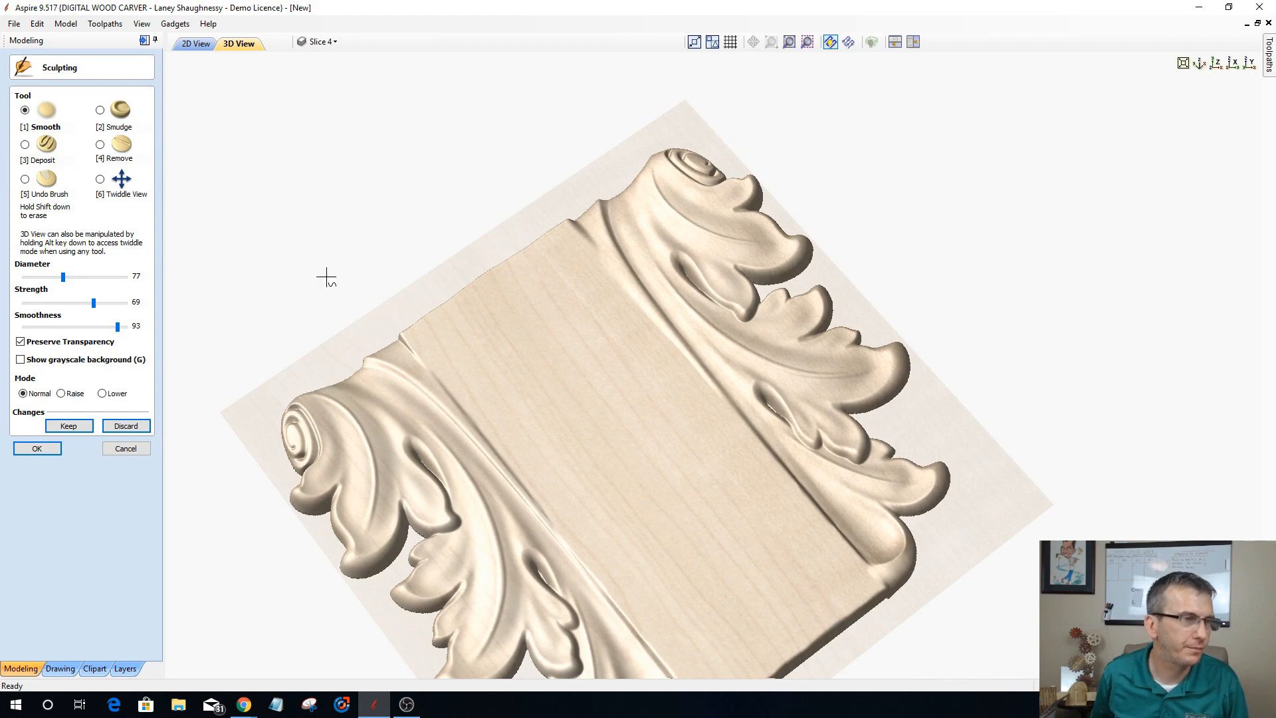
pyautogui.moveTo(407, 332)
pyautogui.mouseDown()
pyautogui.moveTo(501, 290)
pyautogui.moveTo(570, 221)
pyautogui.moveTo(397, 339)
pyautogui.moveTo(566, 213)
pyautogui.moveTo(397, 343)
pyautogui.mouseUp()
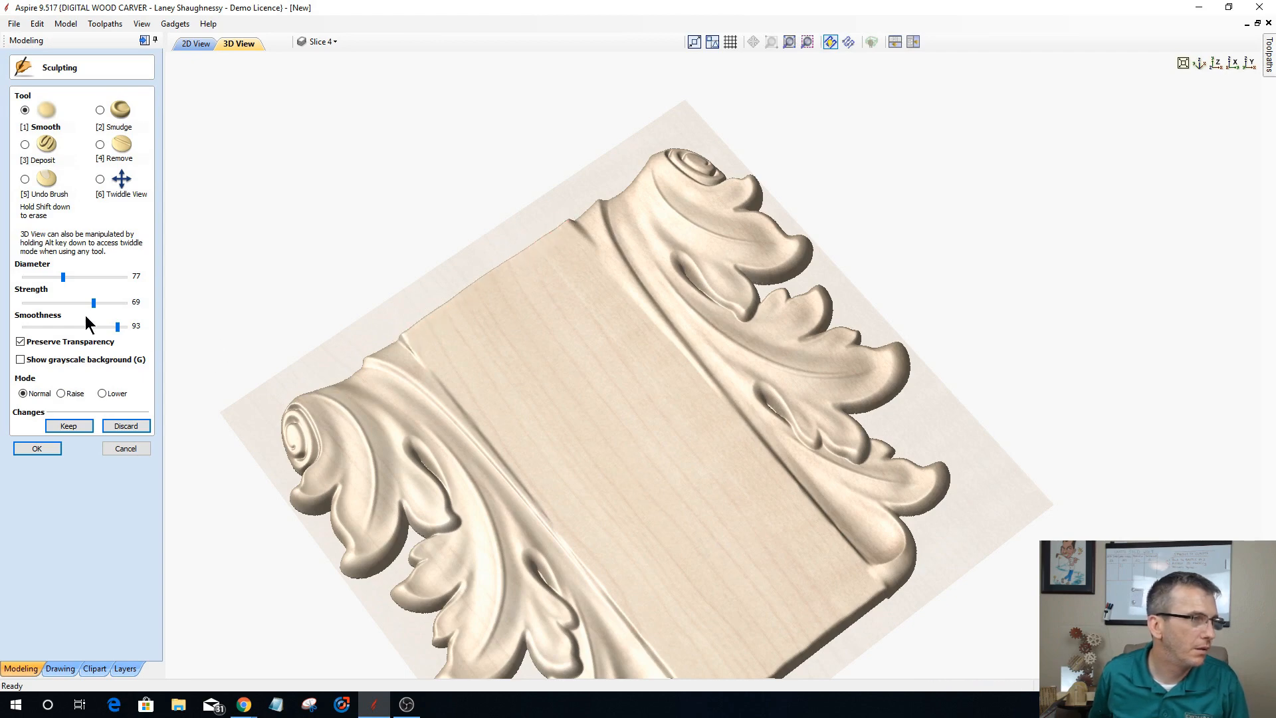
# Step: With the brush smoothness at 40, smooth the upper end of the right seam, keep the changes and finish sculpting
pyautogui.moveTo(117, 330); pyautogui.dragTo(64, 330)
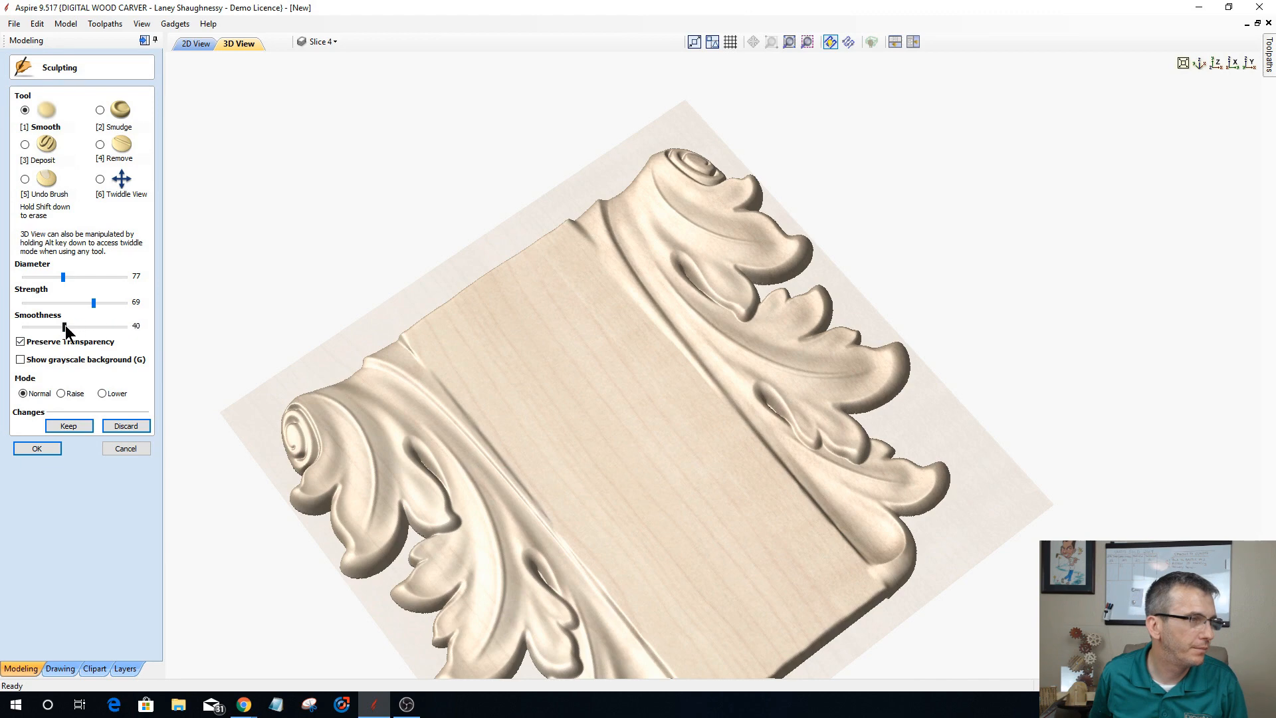
pyautogui.moveTo(569, 219)
pyautogui.mouseDown()
pyautogui.moveTo(550, 248)
pyautogui.moveTo(434, 307)
pyautogui.moveTo(416, 330)
pyautogui.moveTo(590, 207)
pyautogui.mouseUp()
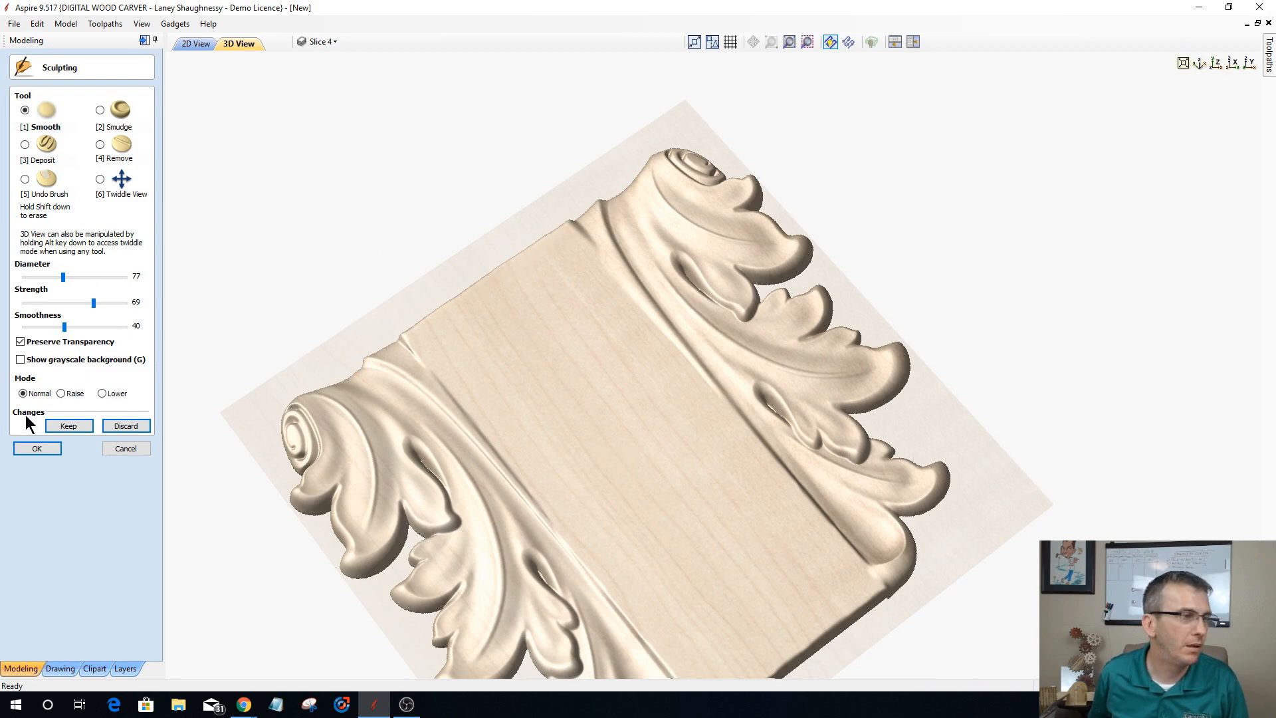
pyautogui.click(63, 426)
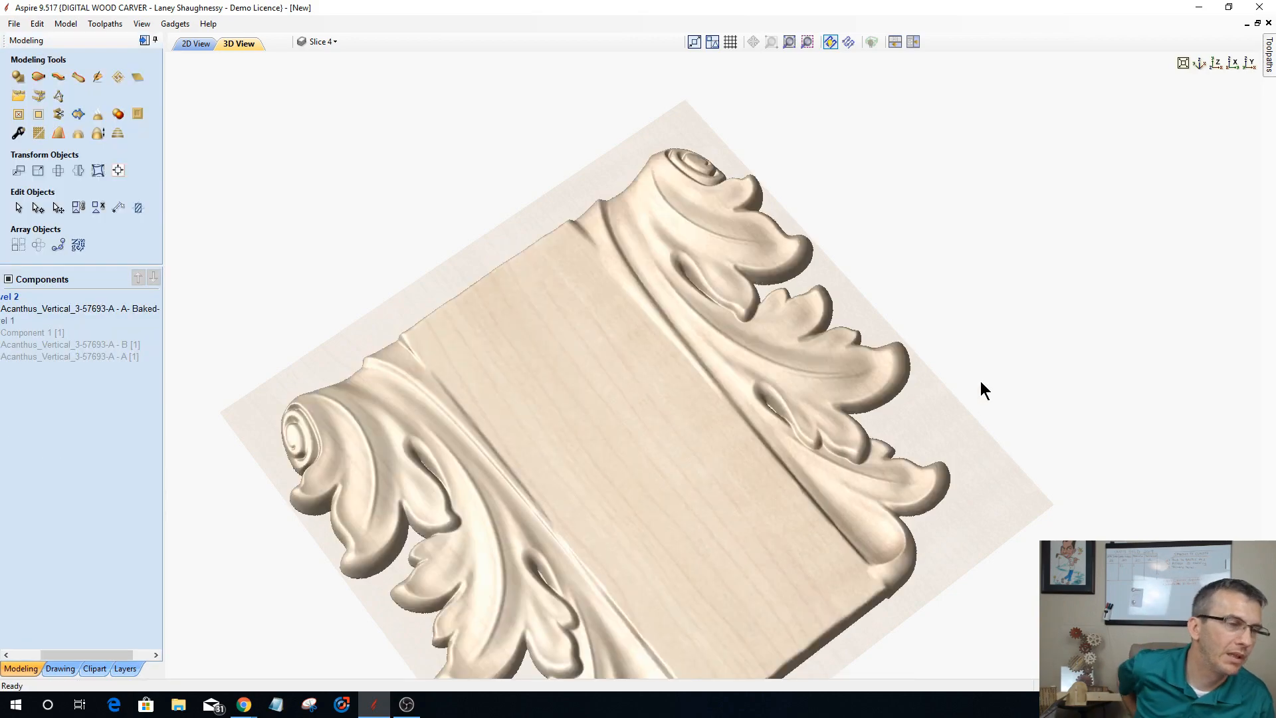
# Step: Examine the sculpted seams of the baked acanthus component from several angles
pyautogui.moveTo(996, 376); pyautogui.dragTo(840, 499)
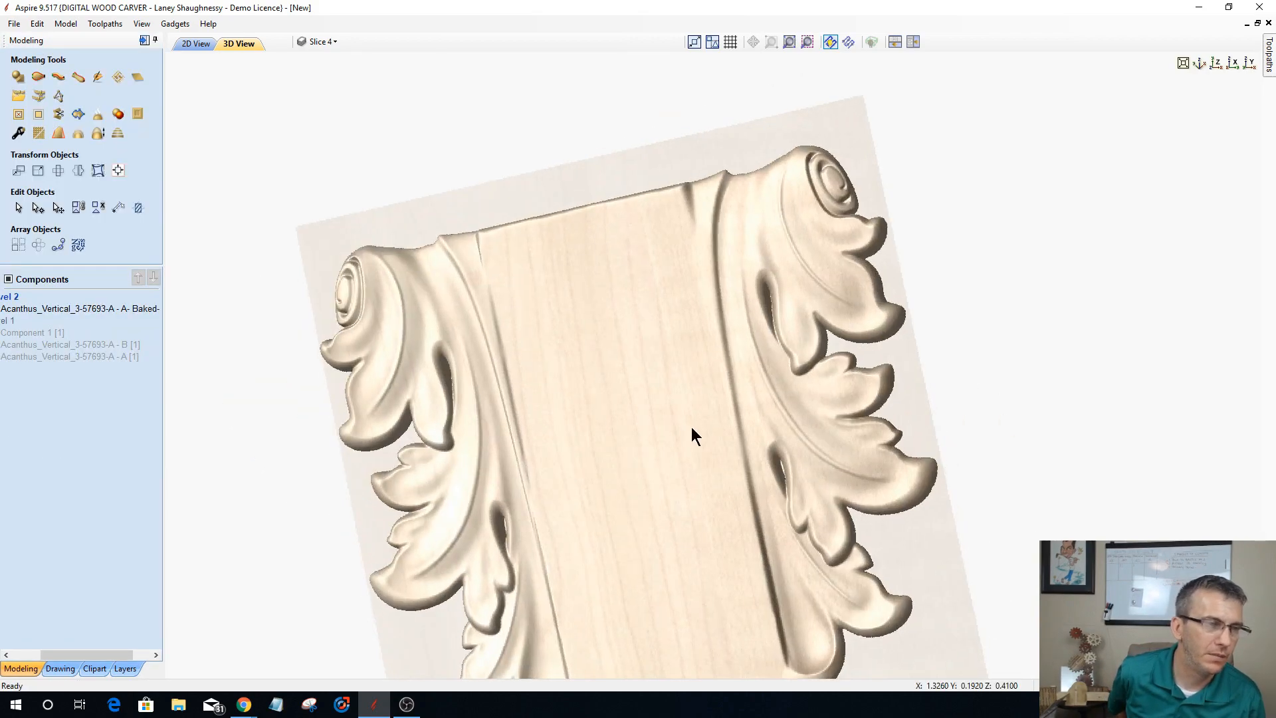
pyautogui.scroll(-2, 683, 400)
pyautogui.moveTo(664, 481); pyautogui.dragTo(783, 556)
pyautogui.moveTo(557, 492); pyautogui.dragTo(661, 492)
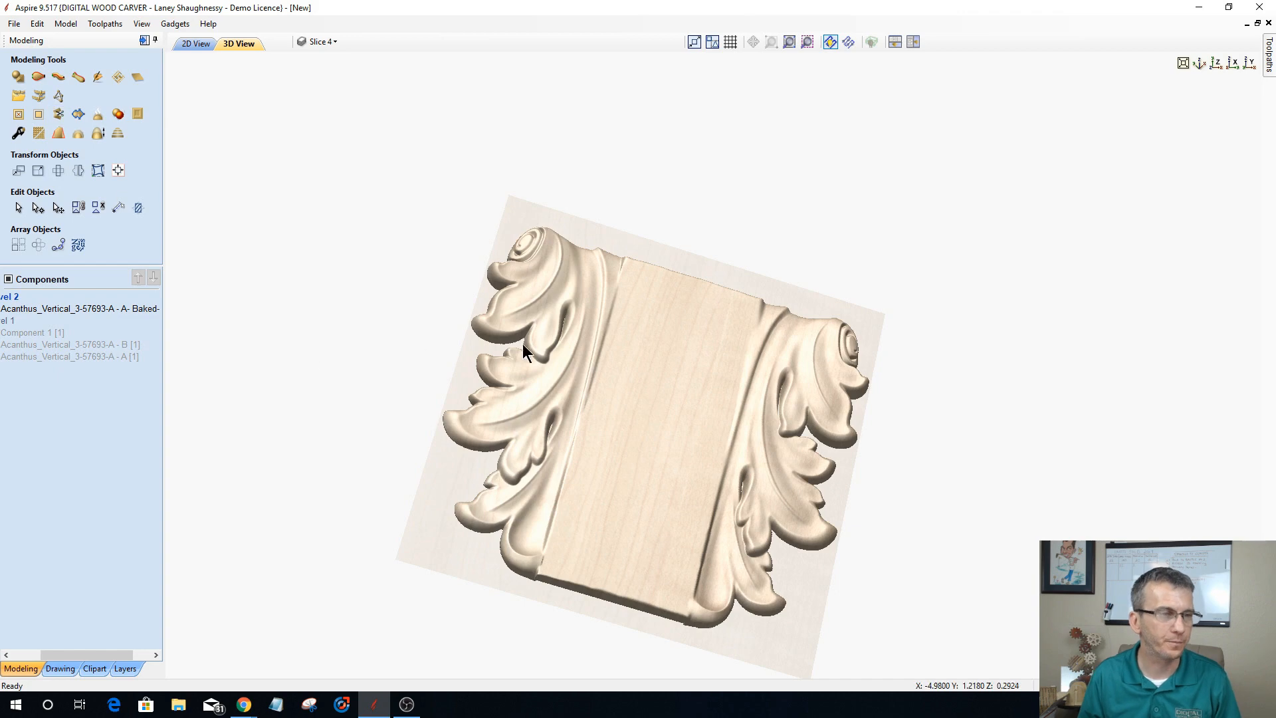
pyautogui.moveTo(687, 373); pyautogui.dragTo(618, 598)
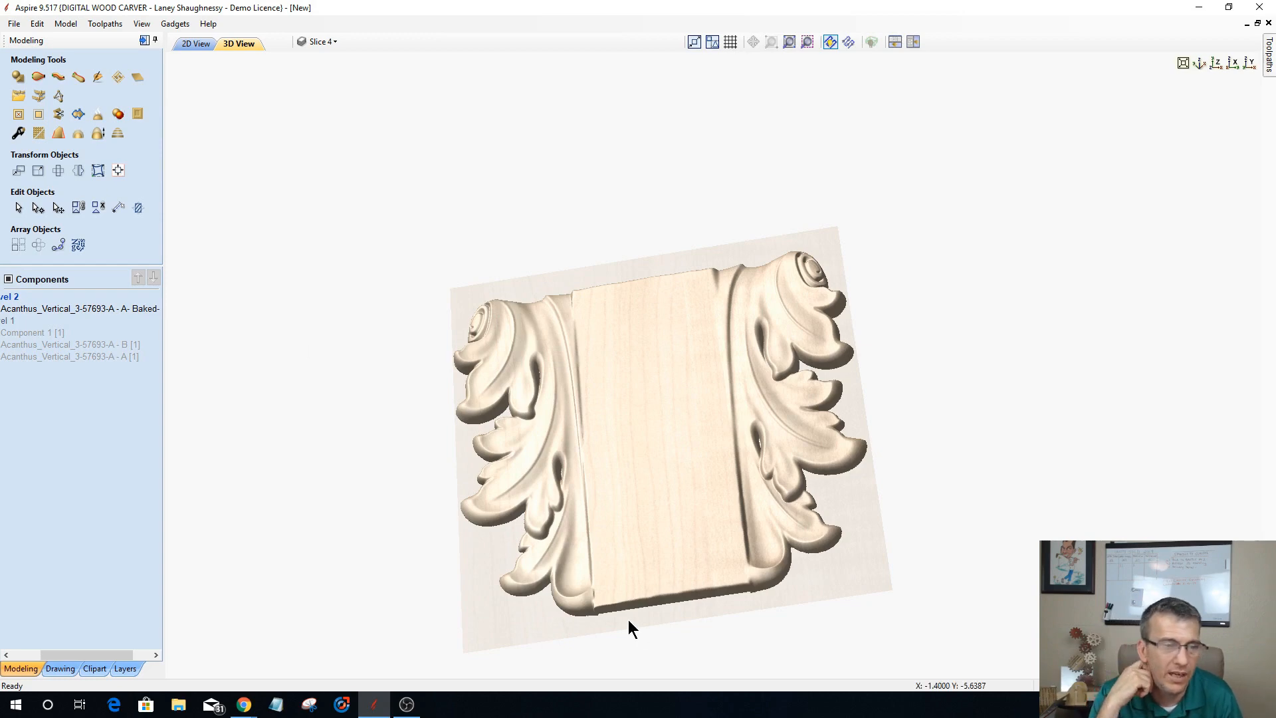
pyautogui.moveTo(628, 620); pyautogui.dragTo(624, 481)
pyautogui.moveTo(671, 443); pyautogui.dragTo(629, 561)
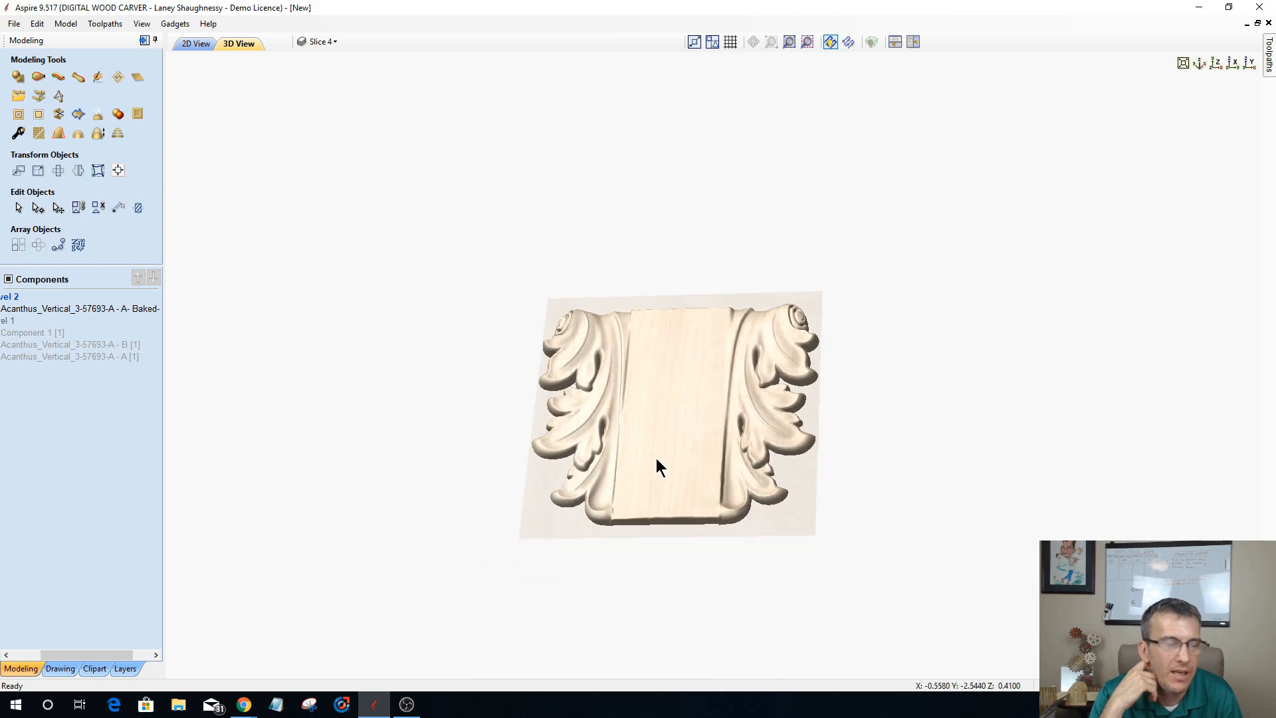
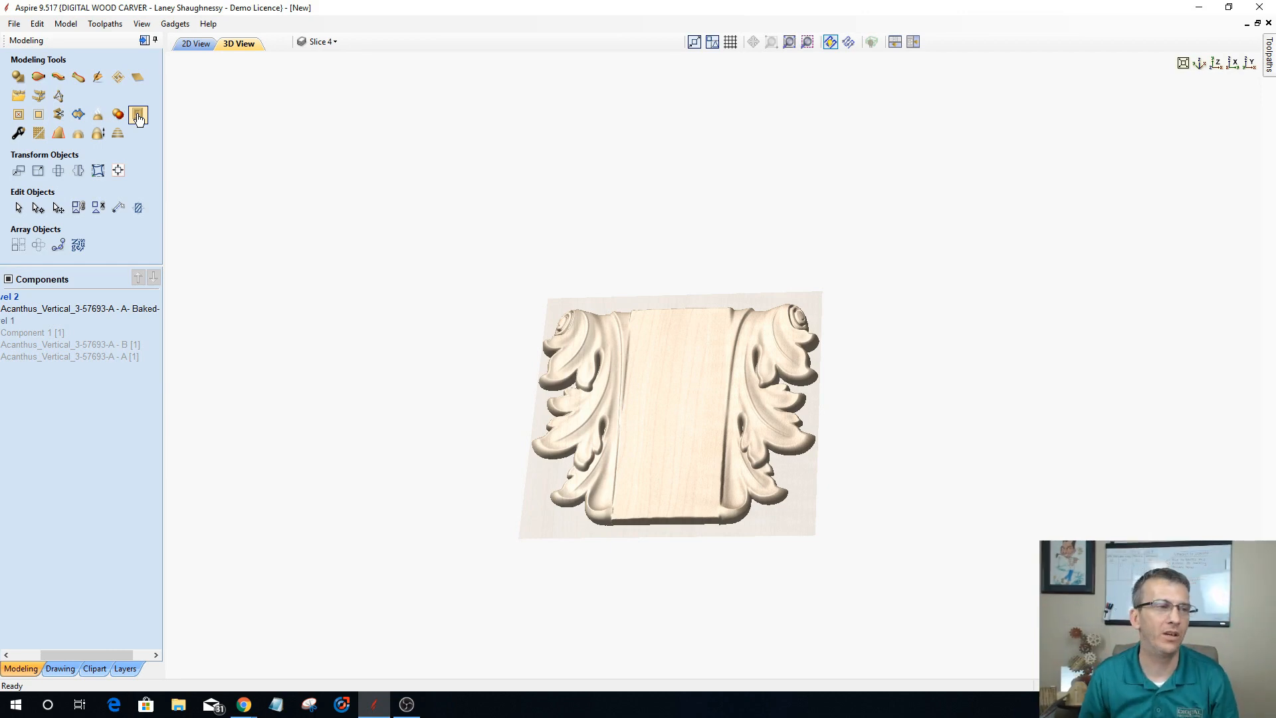
# Step: Delete the baked acanthus component and all vectors in the 2D view
pyautogui.click(189, 45)
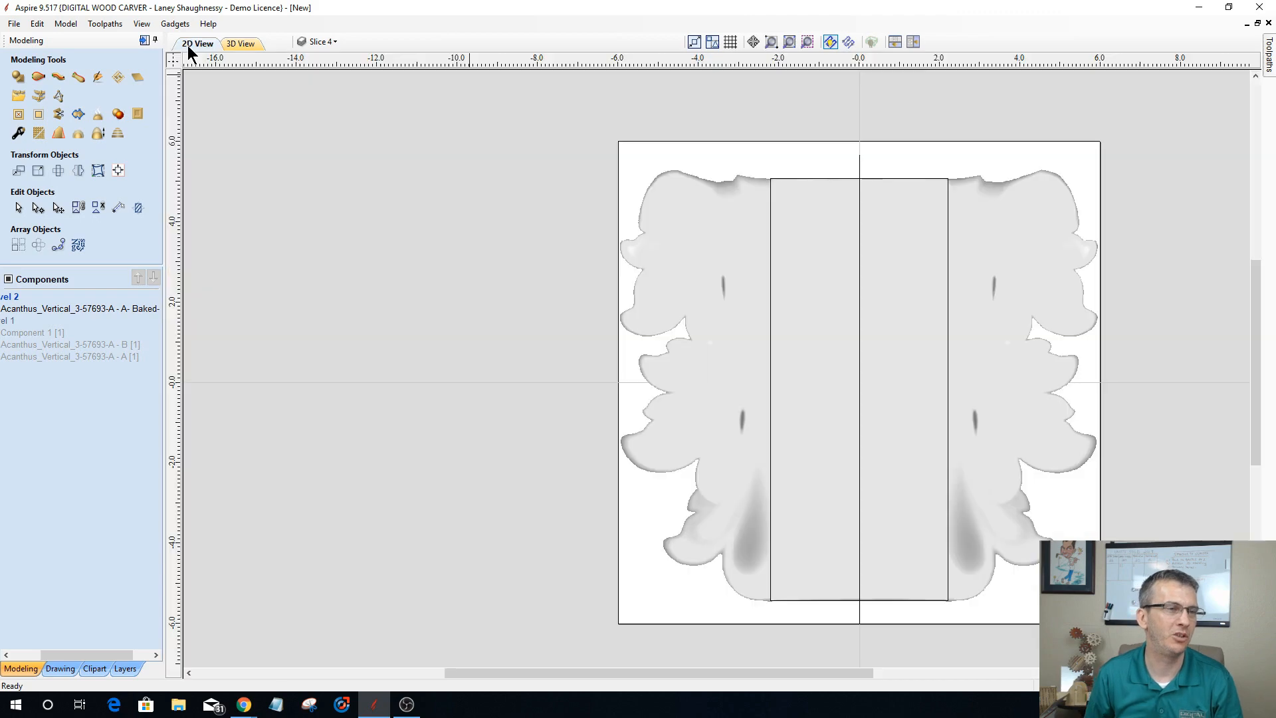
pyautogui.scroll(-3, 309, 342)
pyautogui.moveTo(430, 237); pyautogui.dragTo(1176, 688)
pyautogui.press('Delete')
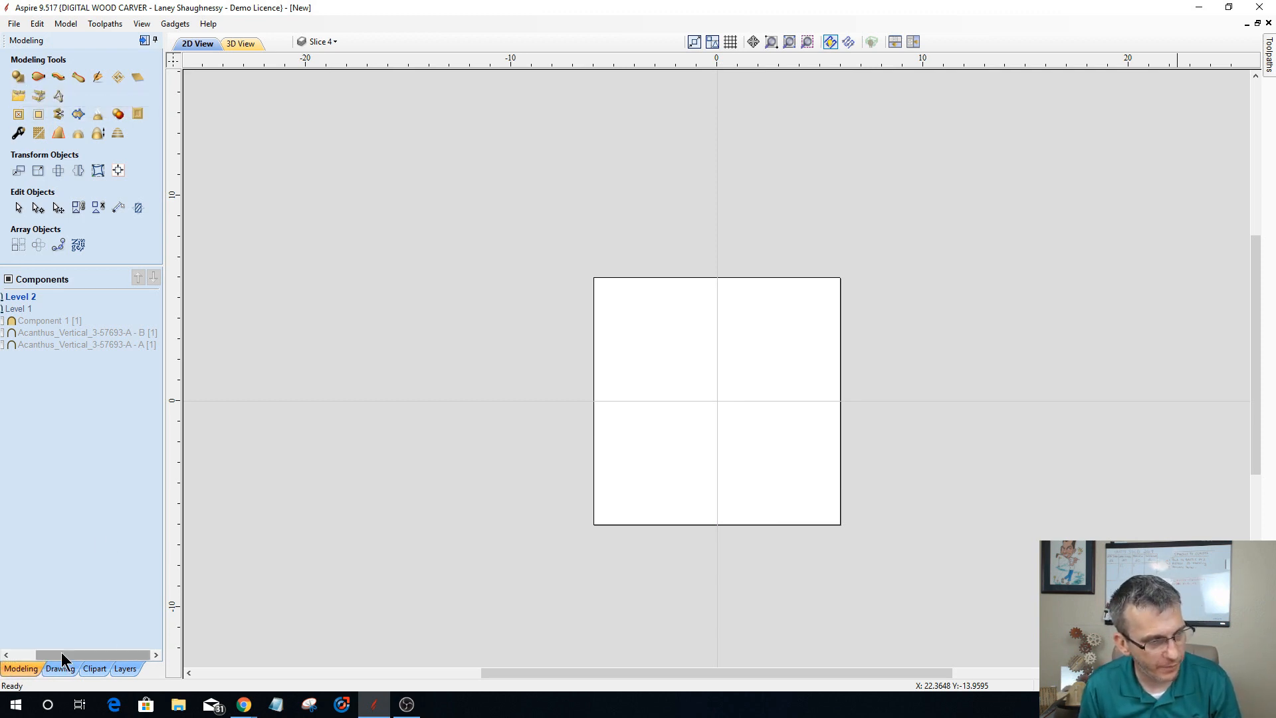
# Step: Change the job setup to a material width of 24 inches
pyautogui.moveTo(61, 655); pyautogui.dragTo(1, 656)
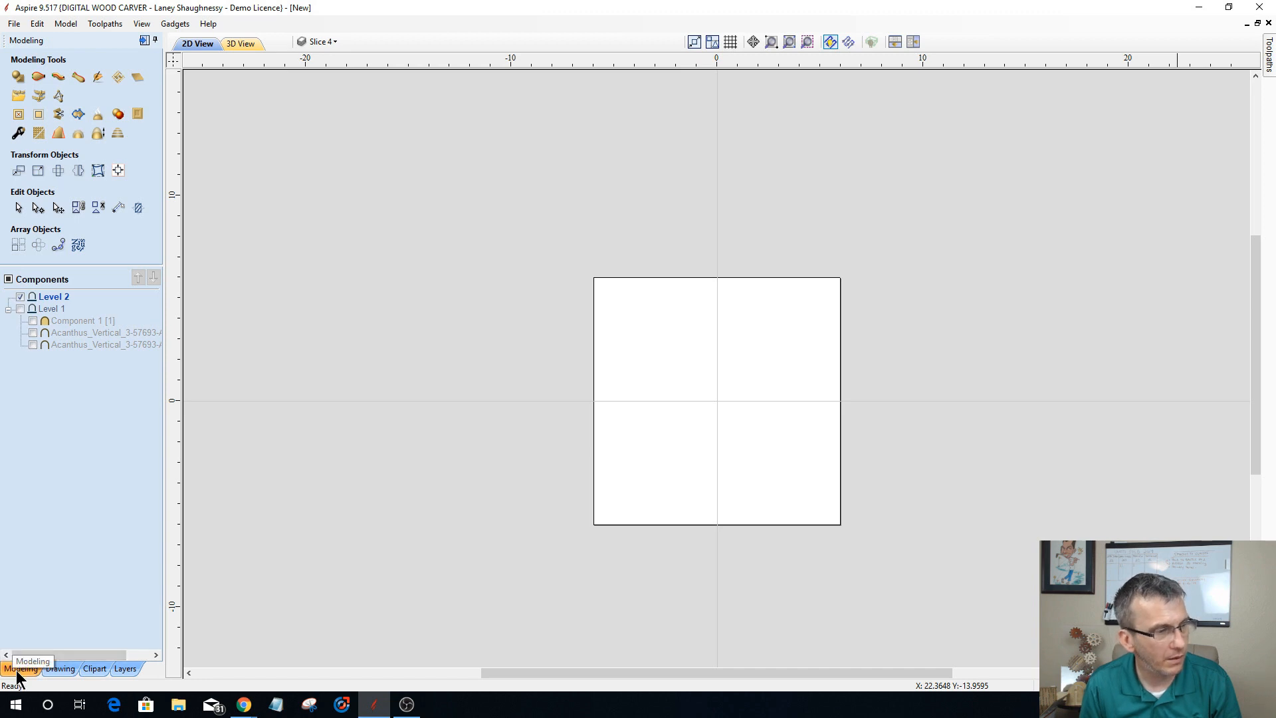
pyautogui.click(60, 669)
pyautogui.click(18, 95)
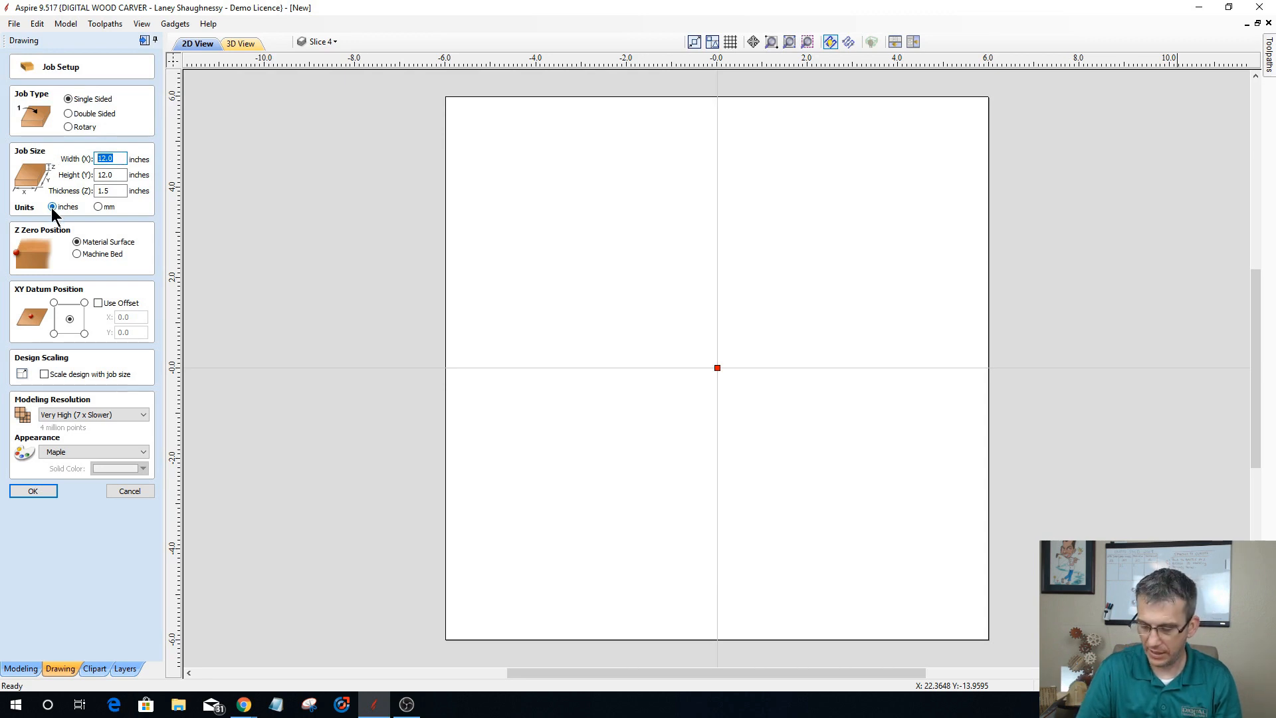
pyautogui.write('24')
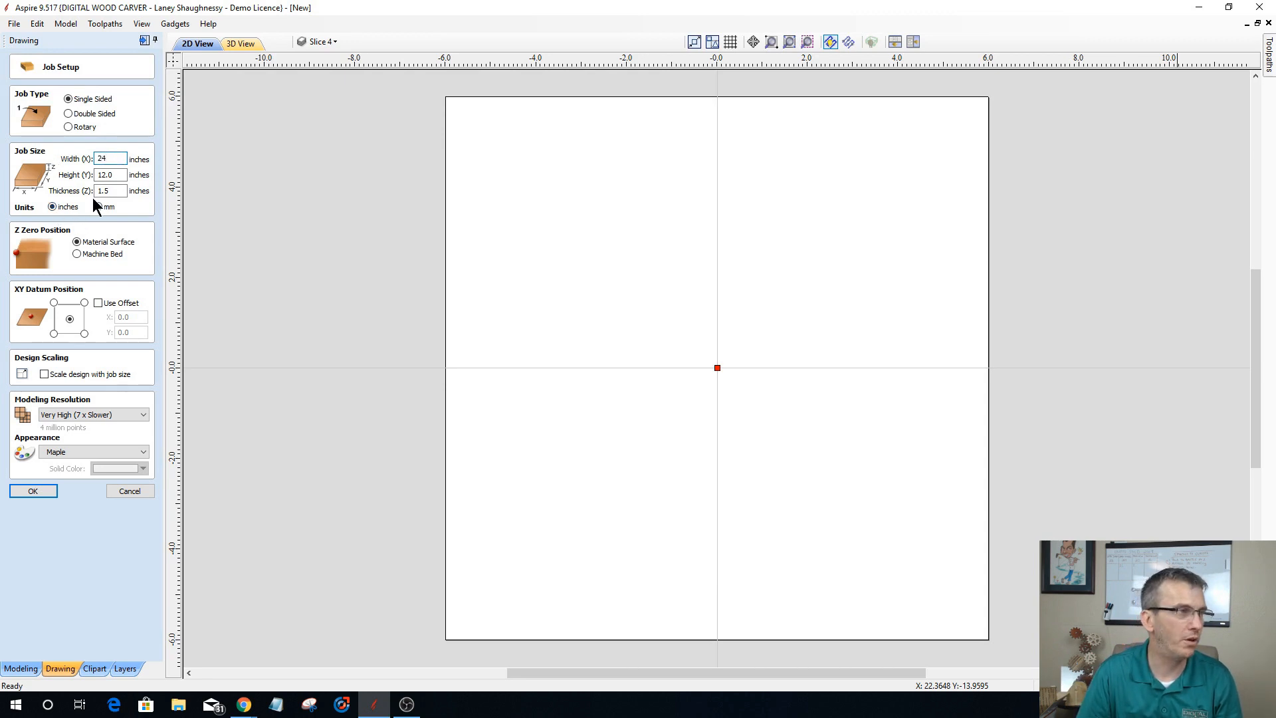
pyautogui.click(38, 492)
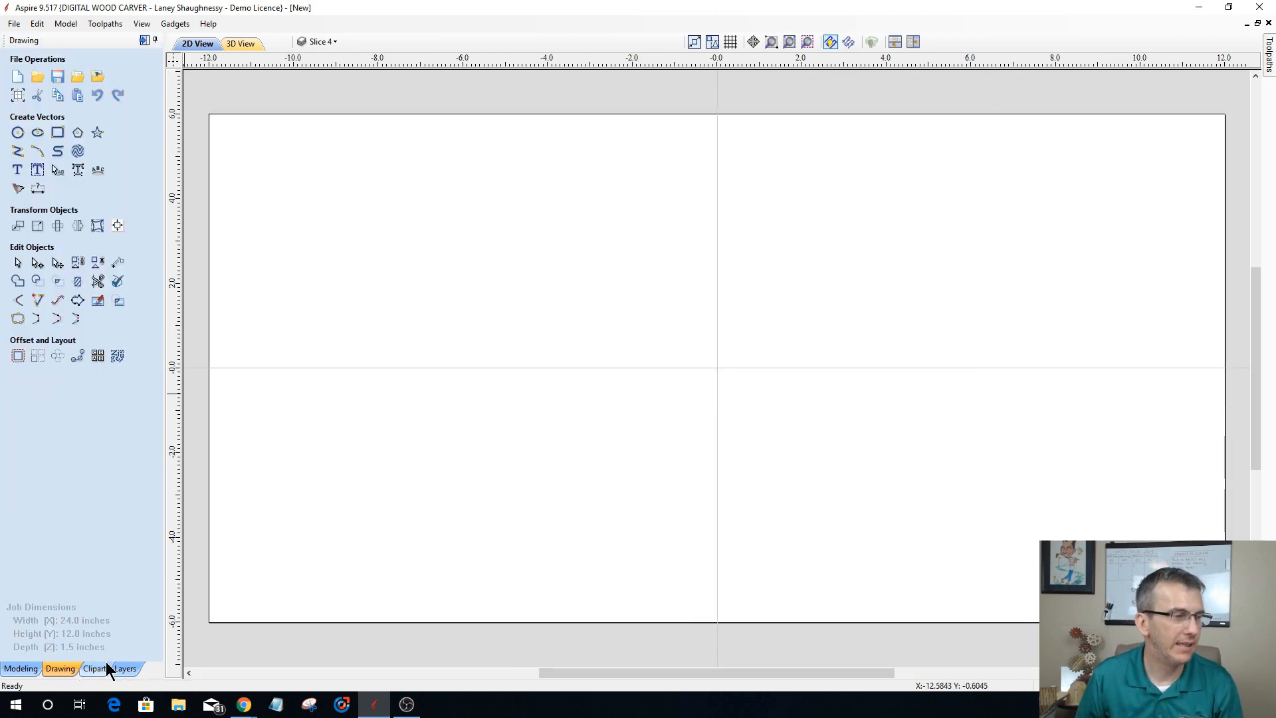
# Step: Import the 3D model file camaro2009 from the emboss folder
pyautogui.click(21, 669)
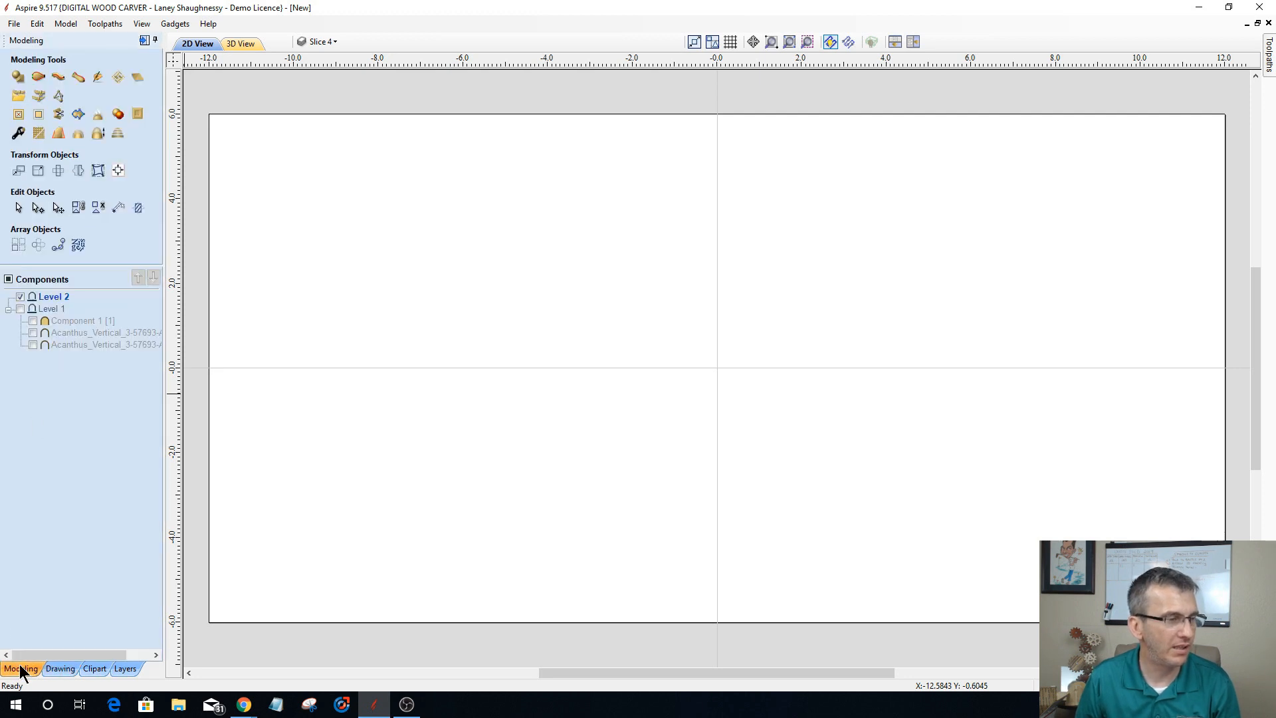
pyautogui.click(19, 95)
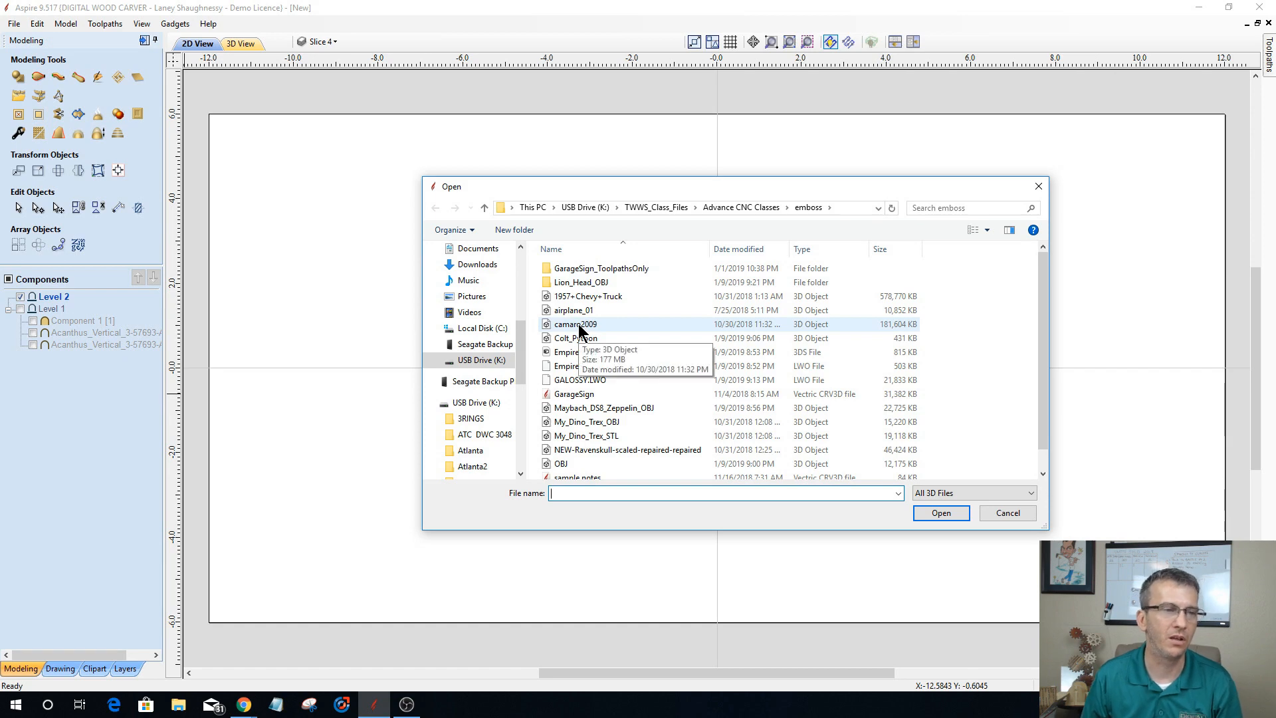
pyautogui.doubleClick(576, 324)
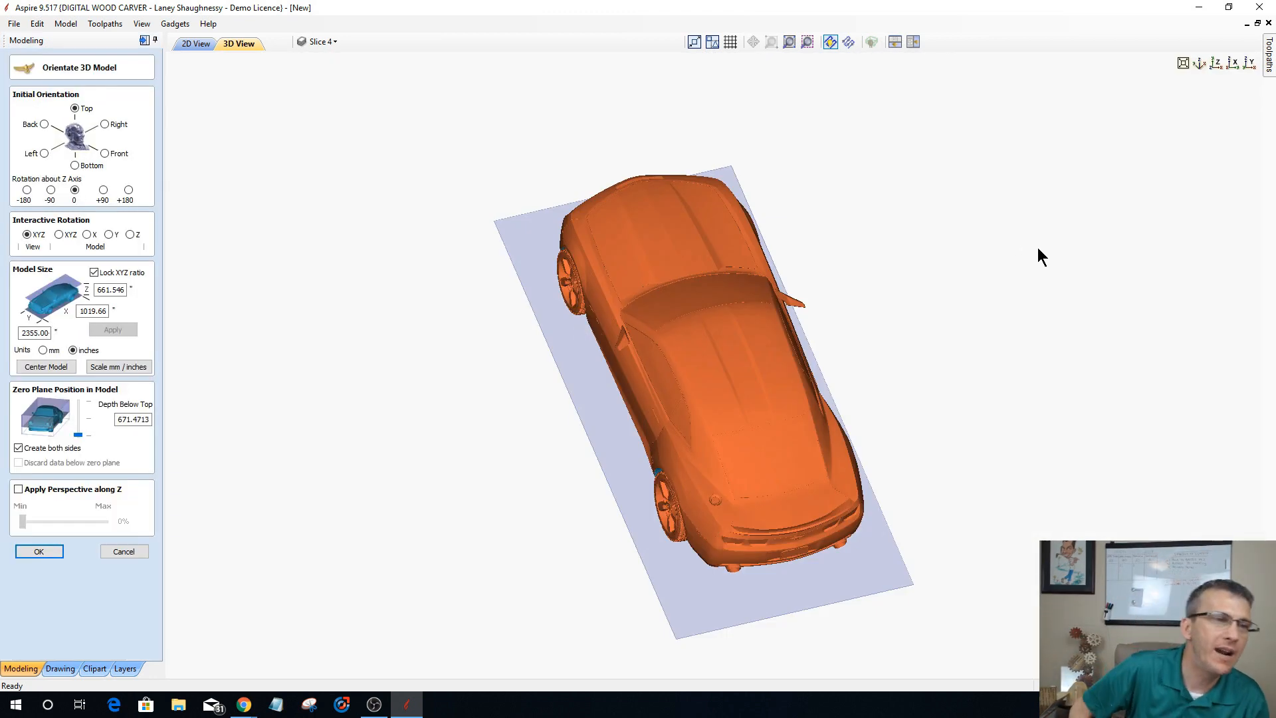
# Step: Orient the car model with the Back initial orientation and a +180 rotation about the Z axis, viewed straight down Z
pyautogui.click(1216, 64)
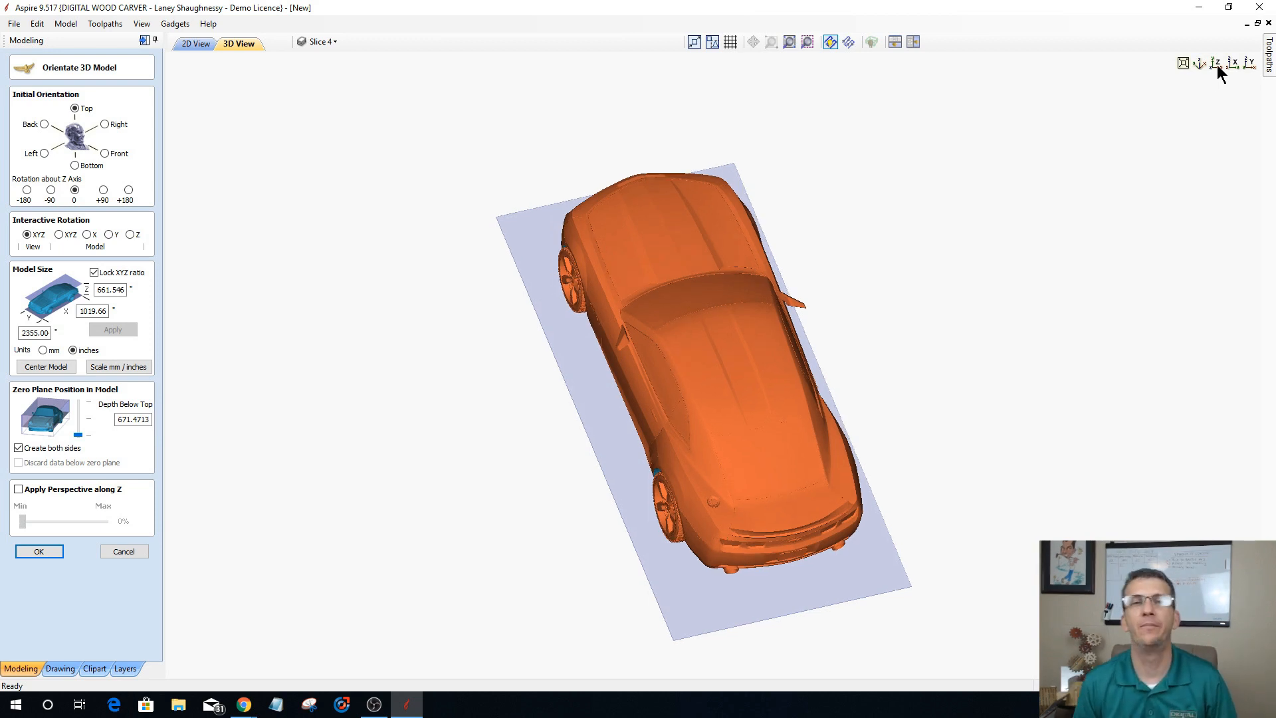
pyautogui.click(1217, 64)
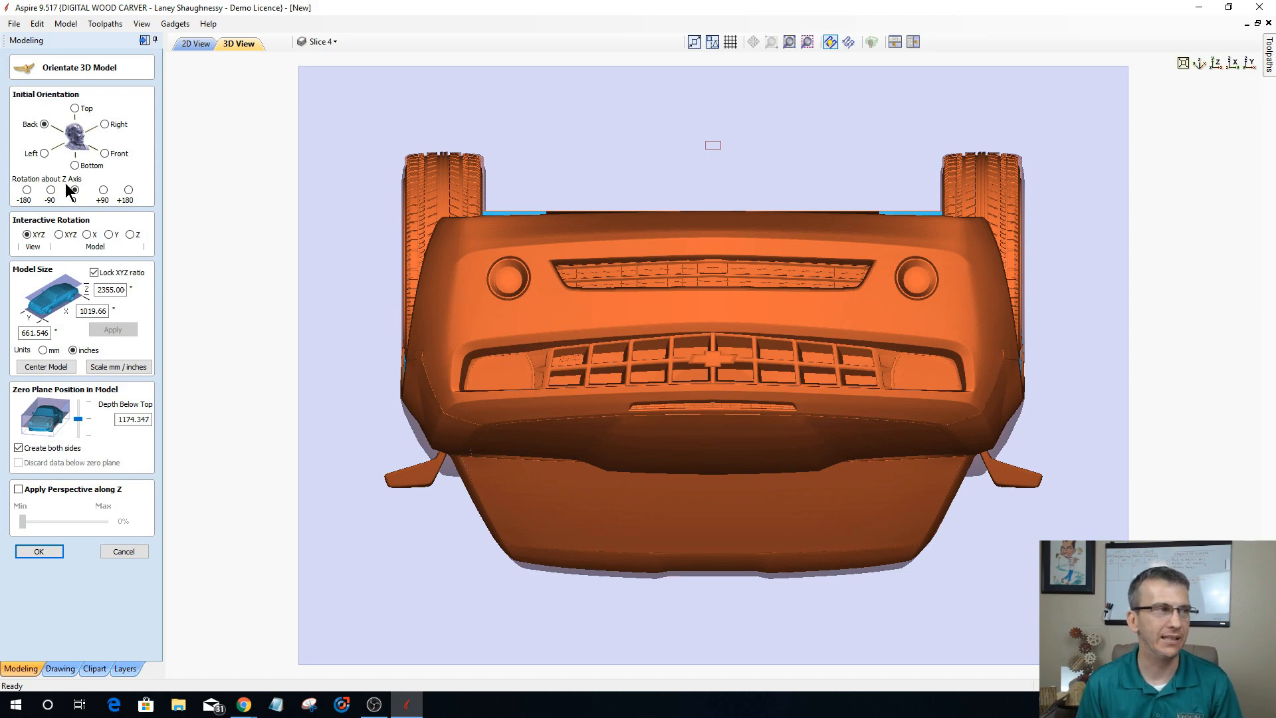
pyautogui.click(128, 191)
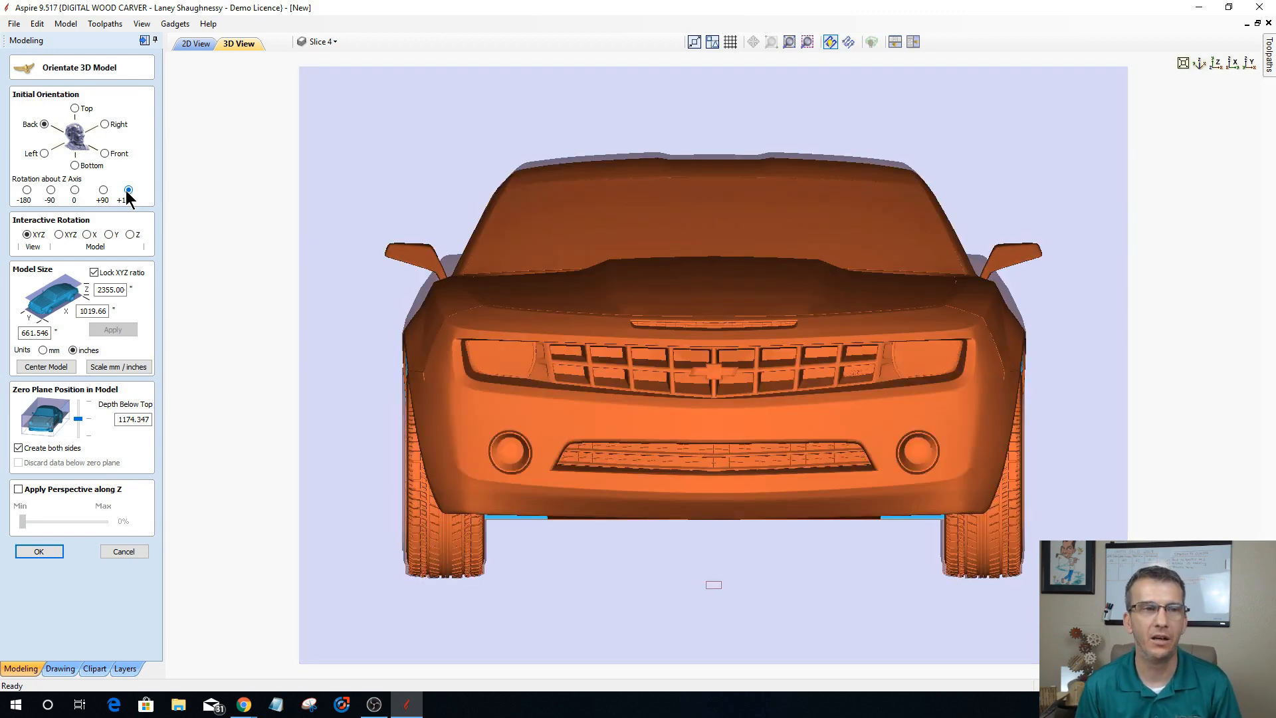
# Step: Scale the car model proportionally to 18 inches in X and center it on the job
pyautogui.doubleClick(106, 310)
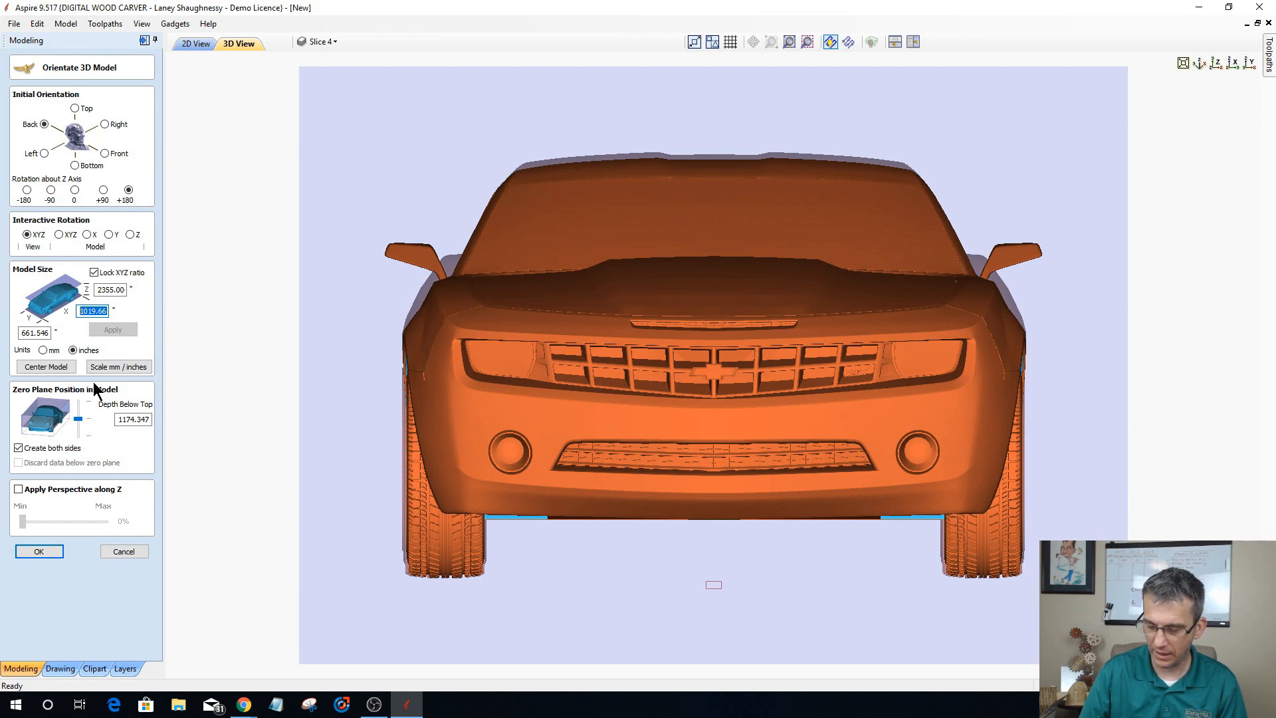
pyautogui.write('1815')
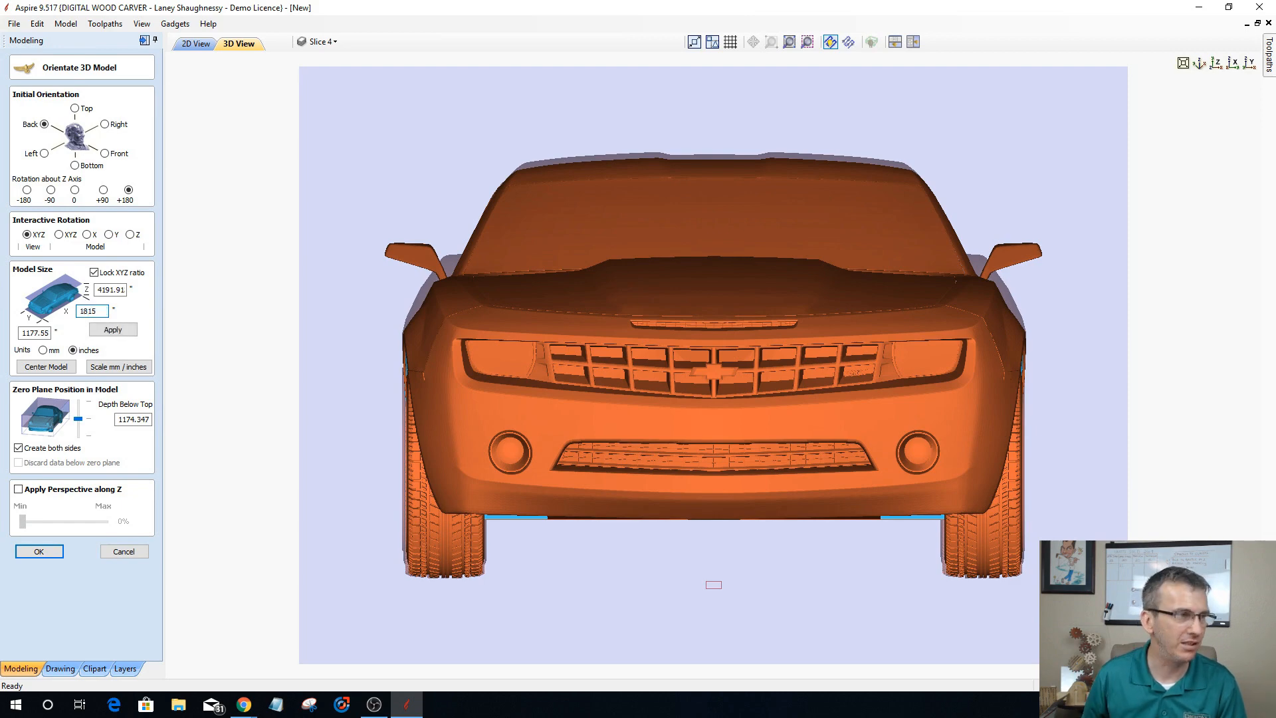
pyautogui.press('Left')
pyautogui.press('Left')
pyautogui.write('.')
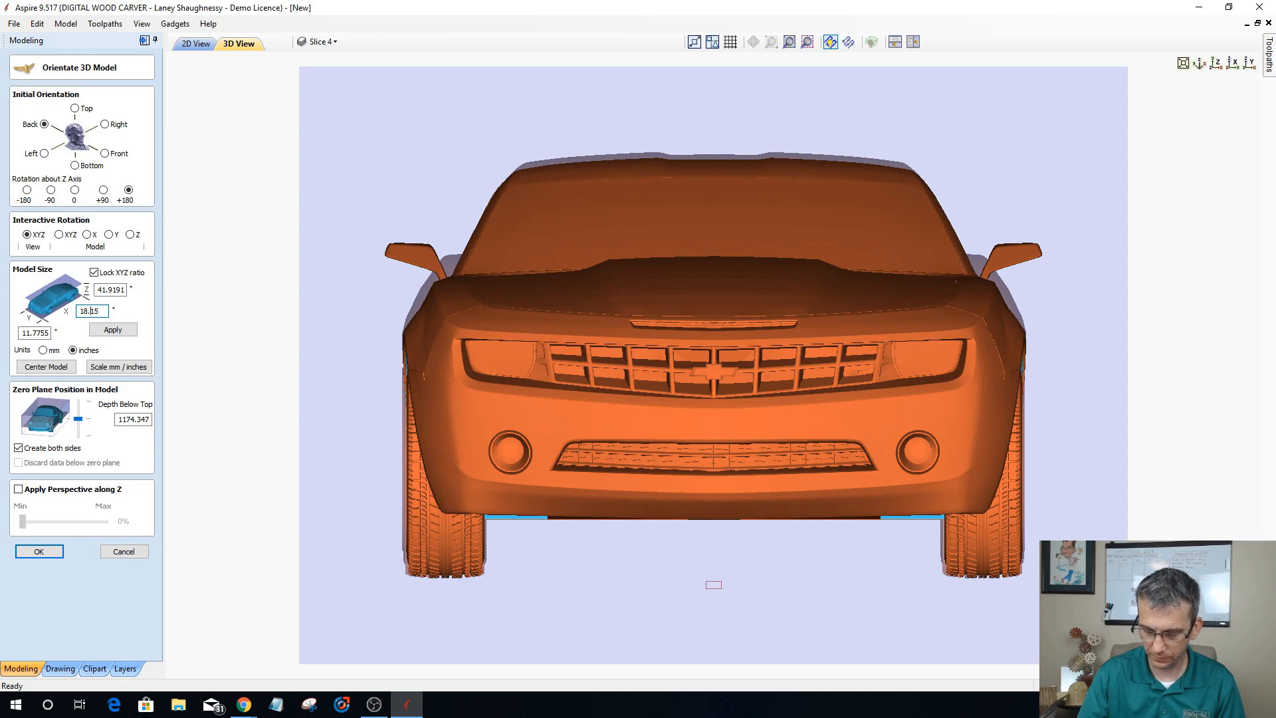
pyautogui.press('Delete')
pyautogui.press('Delete')
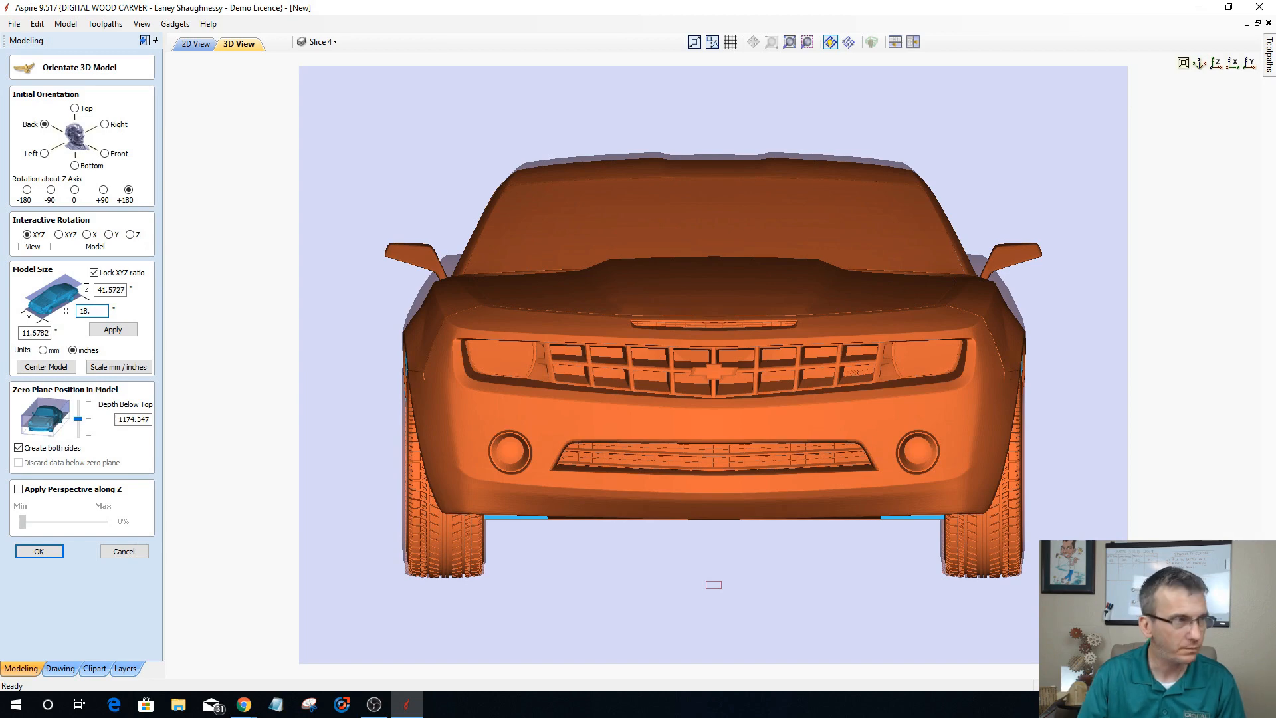
pyautogui.click(117, 330)
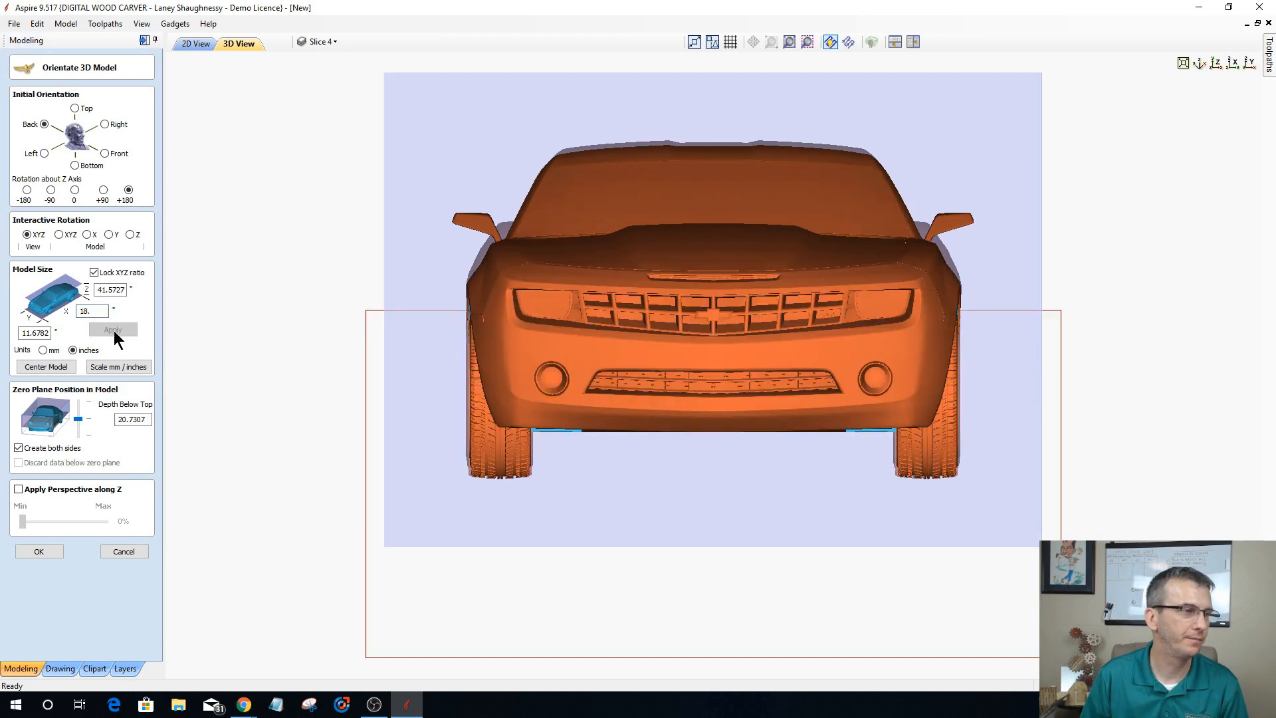
pyautogui.click(46, 367)
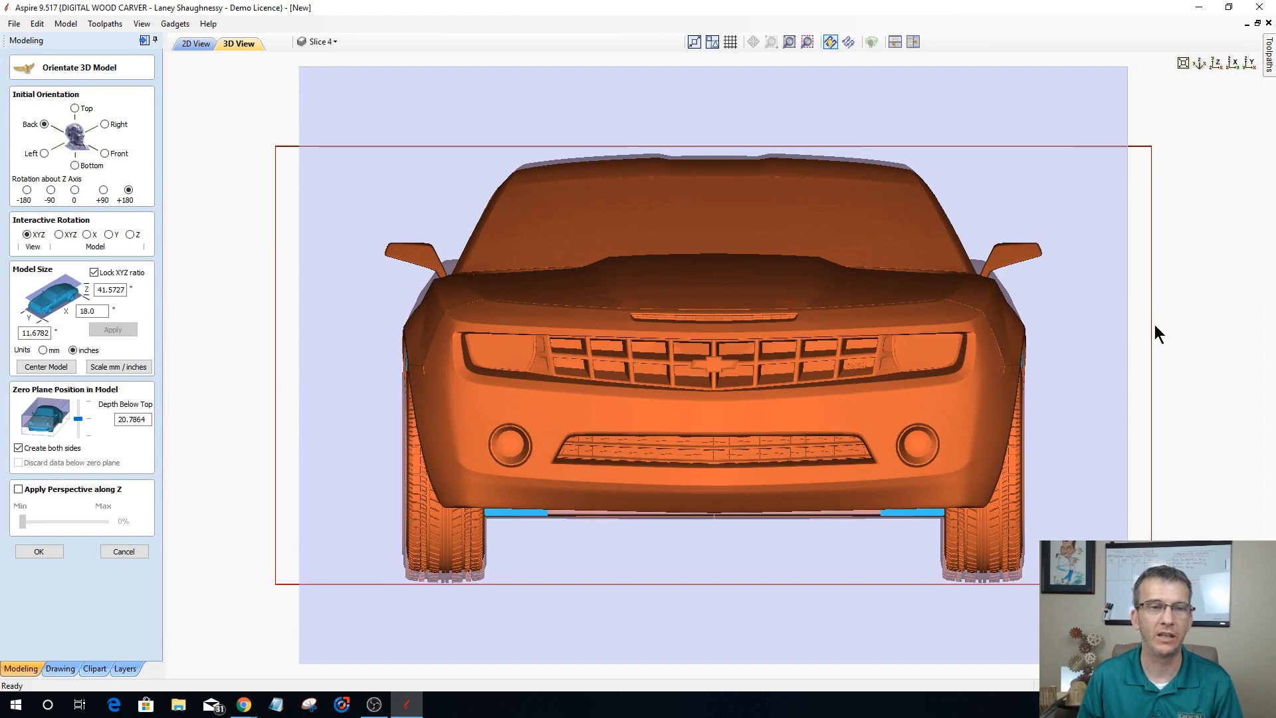
# Step: Lower the zero plane to the very bottom of the car model, 41.5727 inches below its top
pyautogui.click(1249, 63)
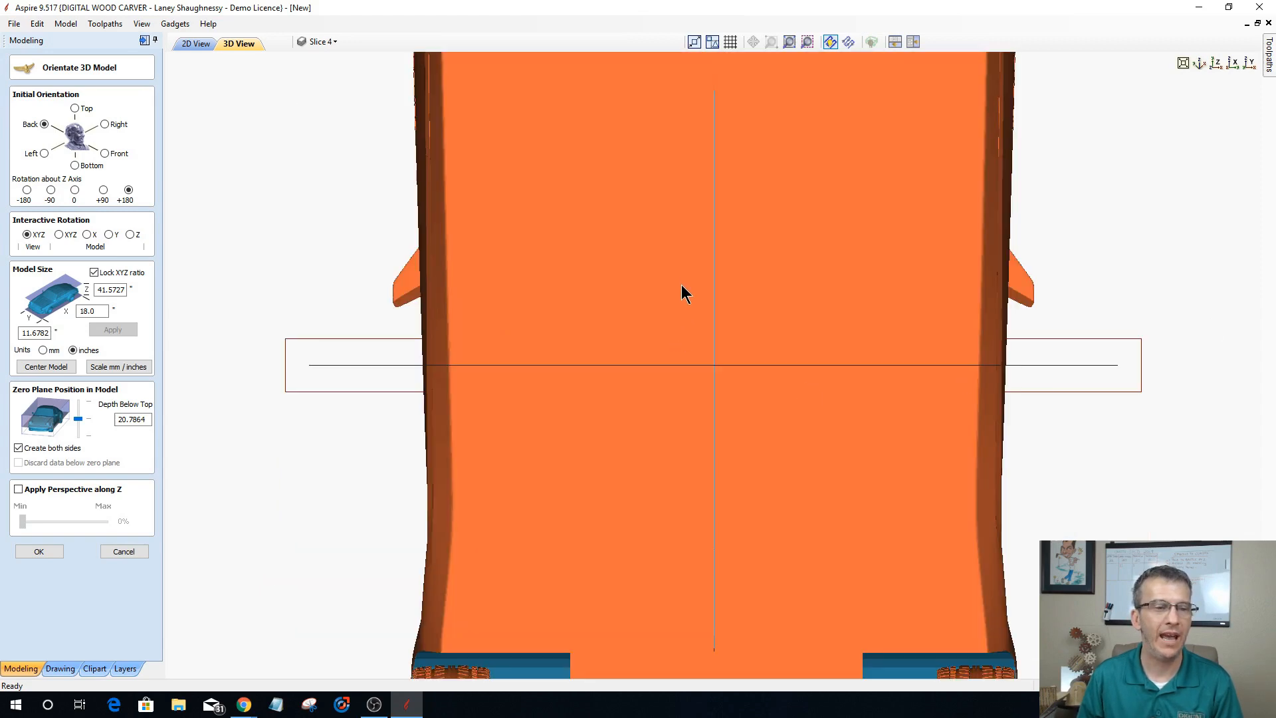
pyautogui.scroll(-2, 684, 297)
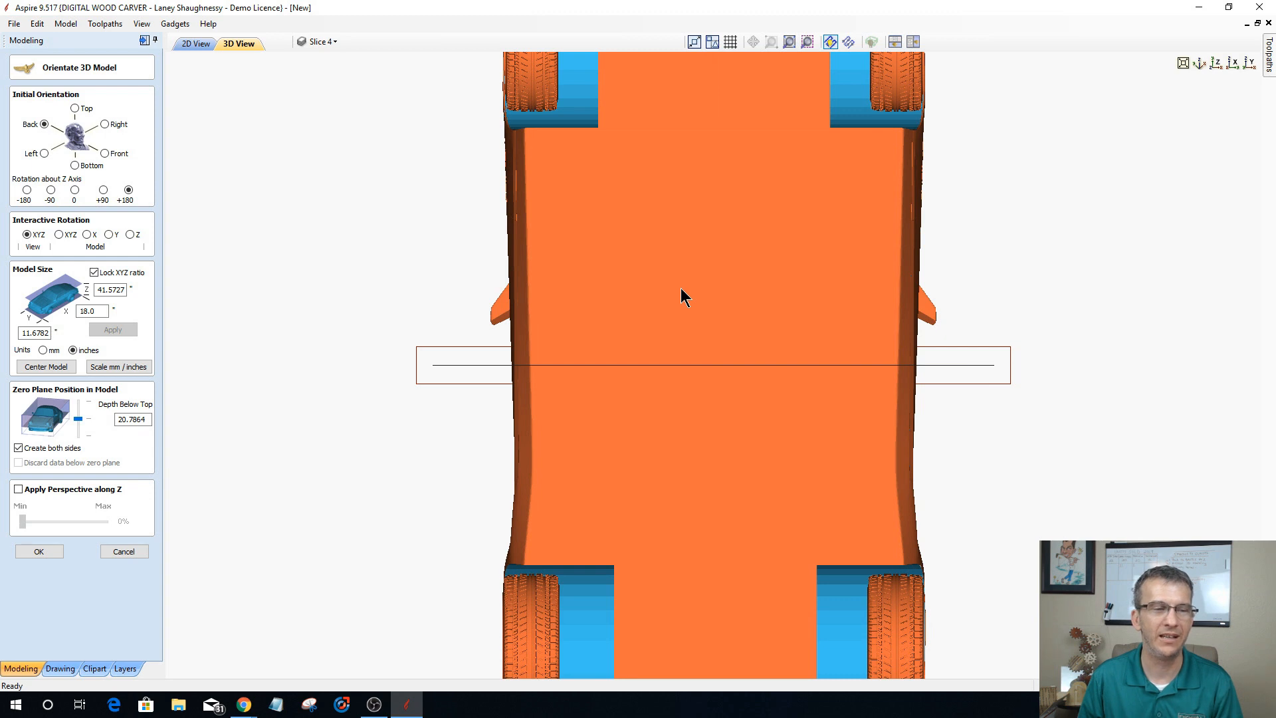
pyautogui.scroll(-1, 684, 297)
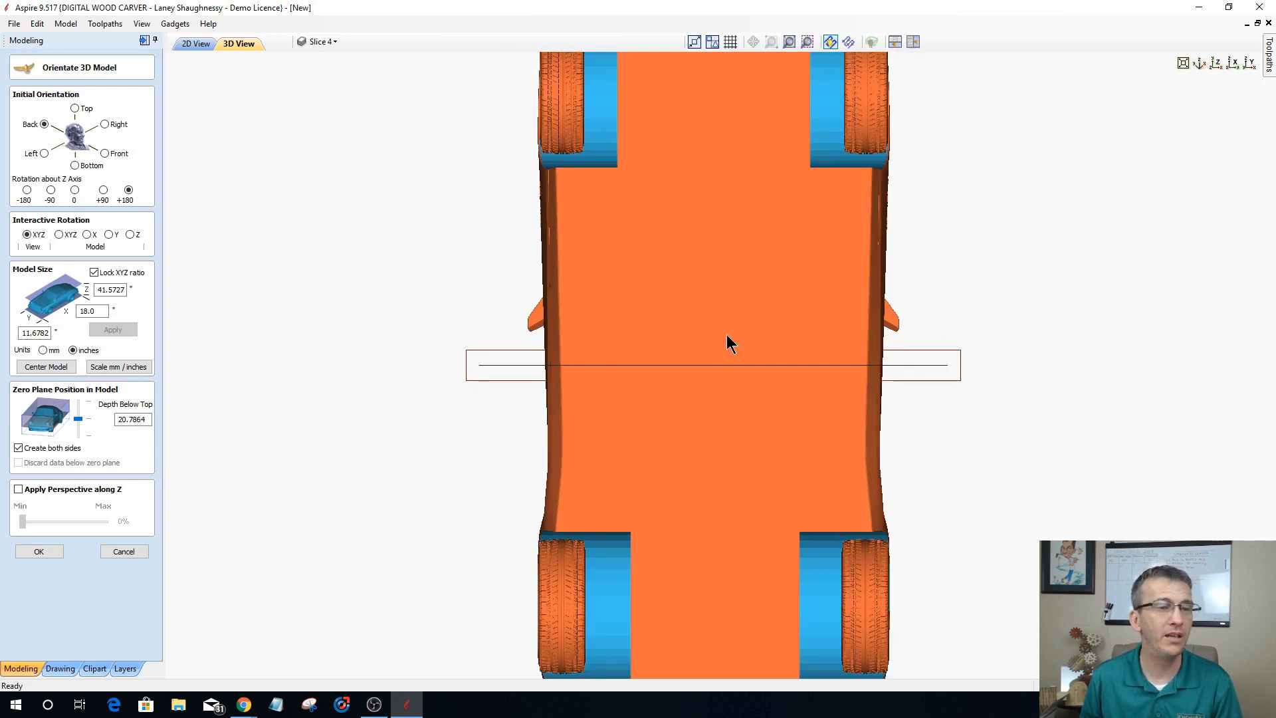
pyautogui.scroll(-1, 729, 342)
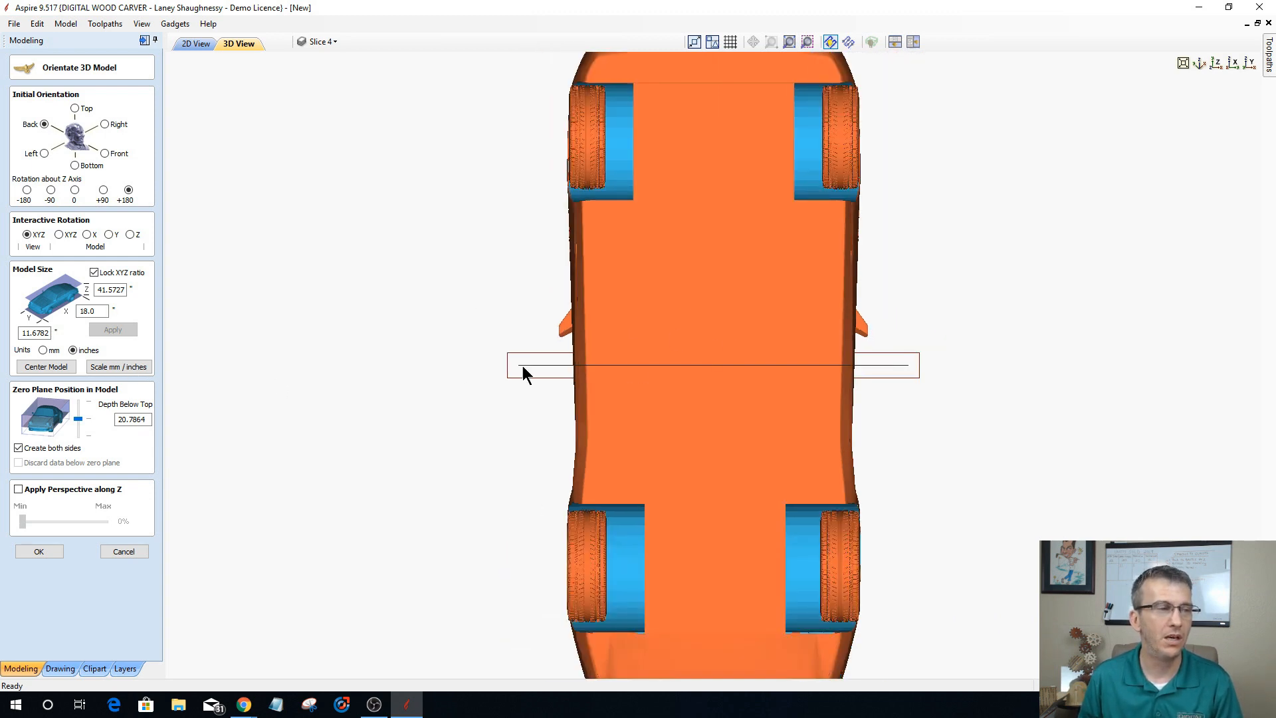
pyautogui.click(77, 419)
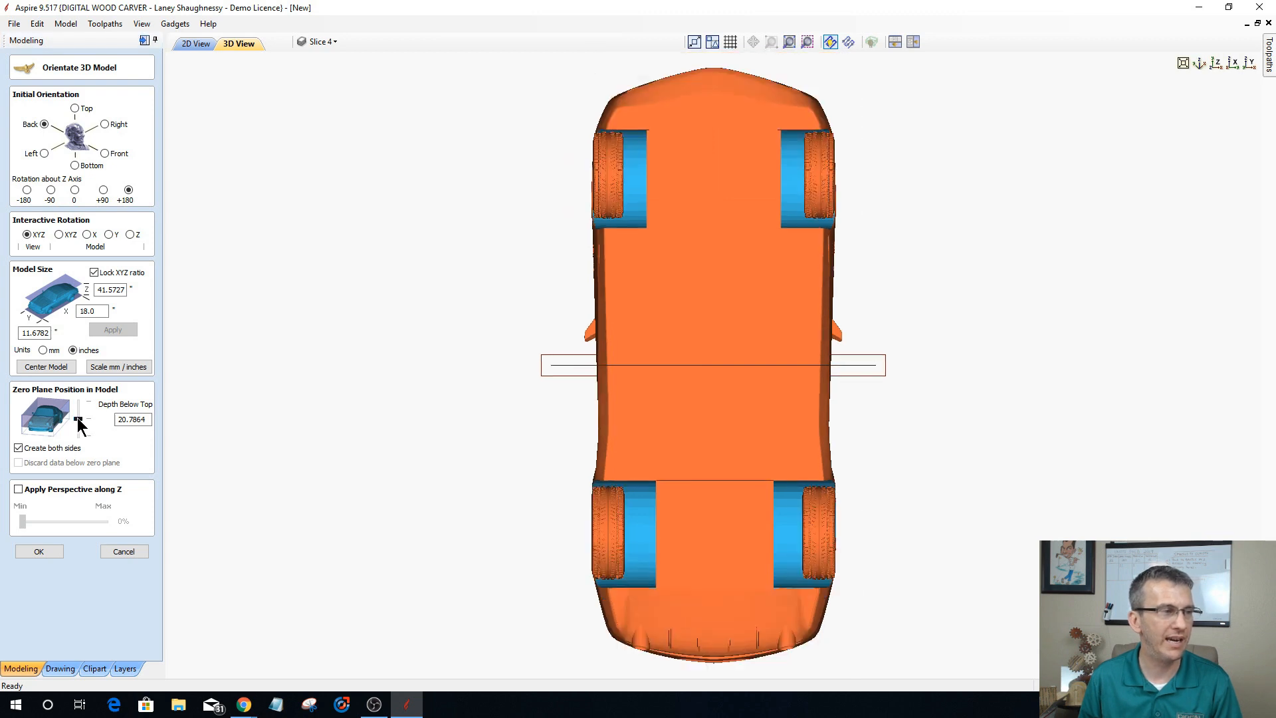
pyautogui.moveTo(78, 421); pyautogui.dragTo(79, 442)
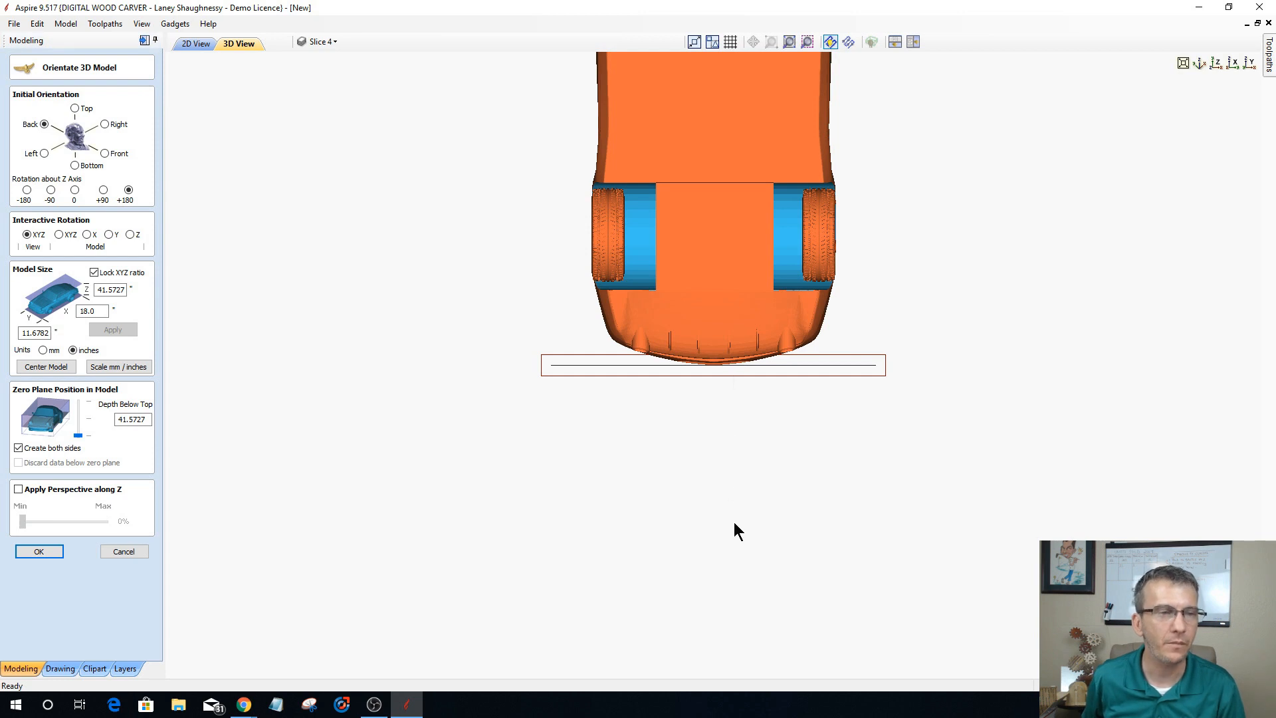
# Step: Inspect the car model's position relative to the zero plane and material boundary from an angle and straight down Z
pyautogui.moveTo(732, 515); pyautogui.dragTo(731, 512)
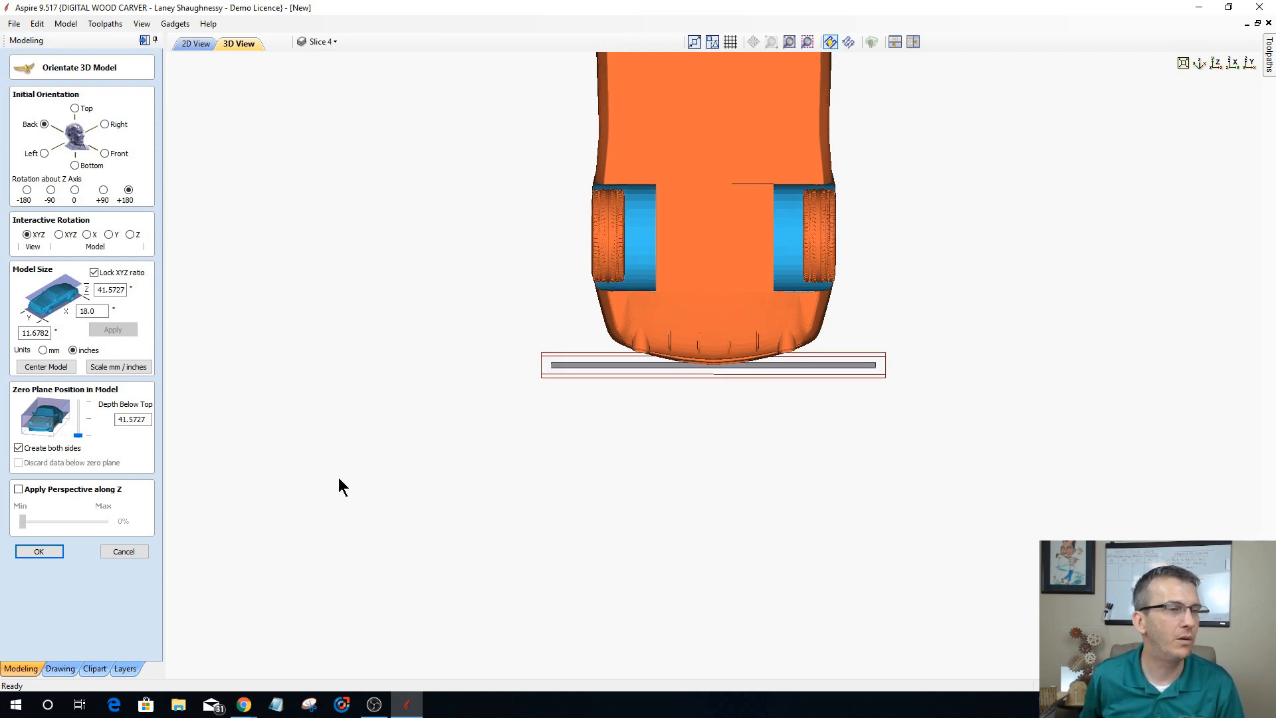
pyautogui.moveTo(336, 478); pyautogui.dragTo(461, 432)
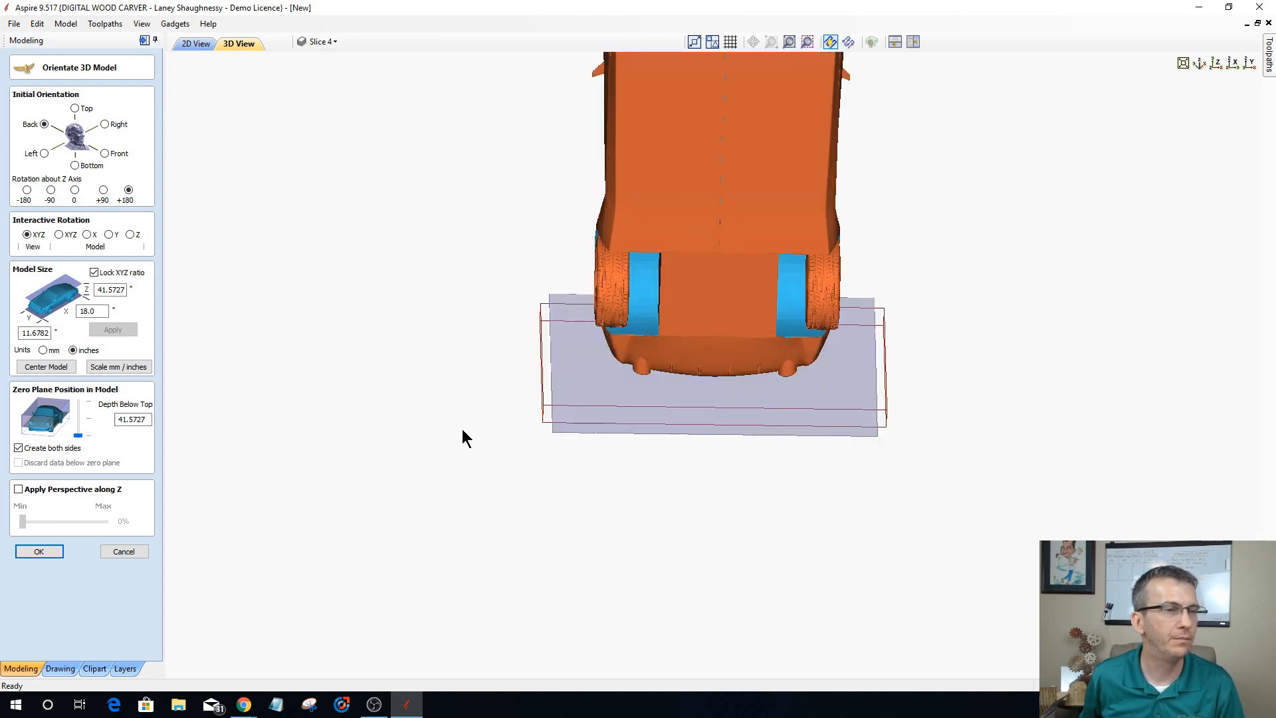
pyautogui.click(1215, 64)
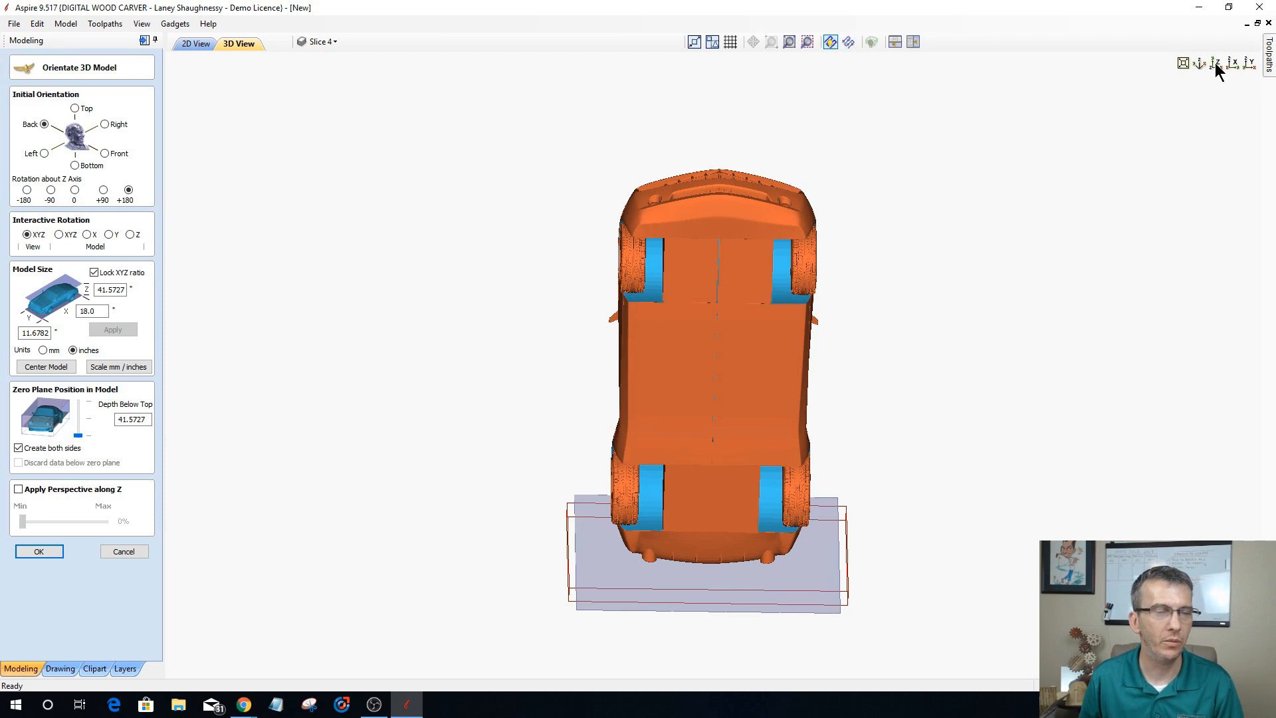
pyautogui.click(1215, 65)
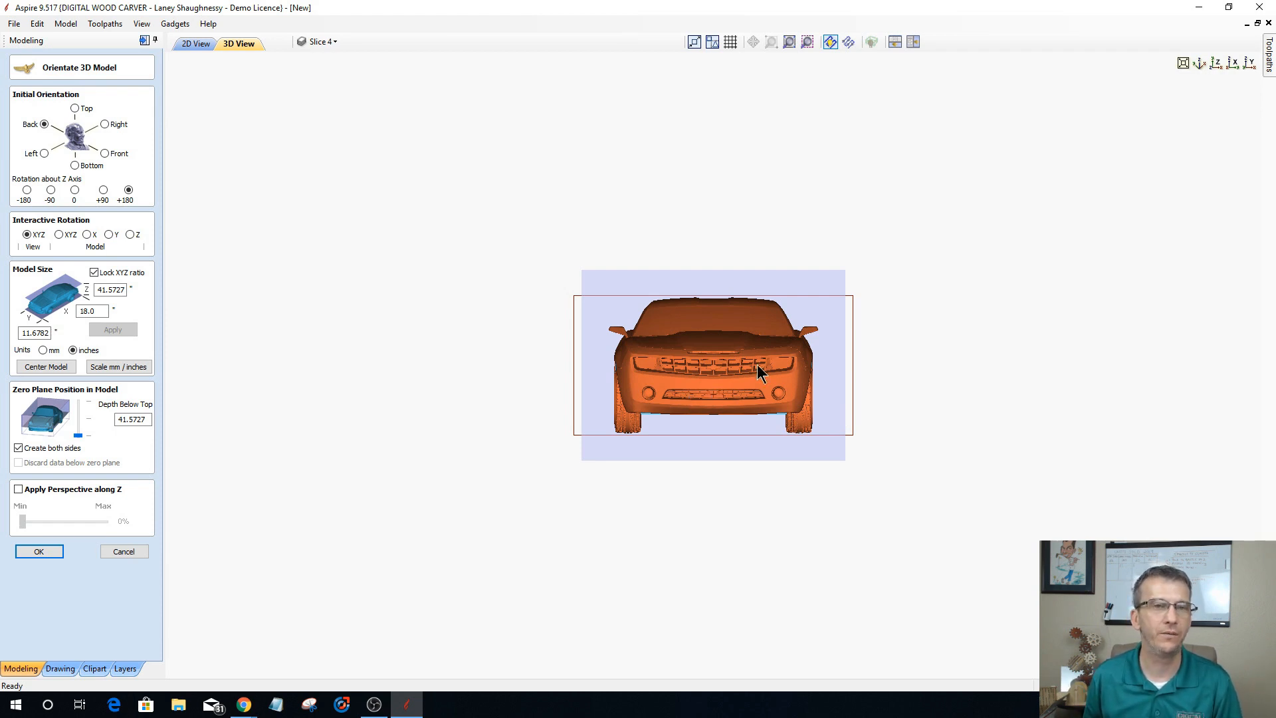
pyautogui.click(1180, 61)
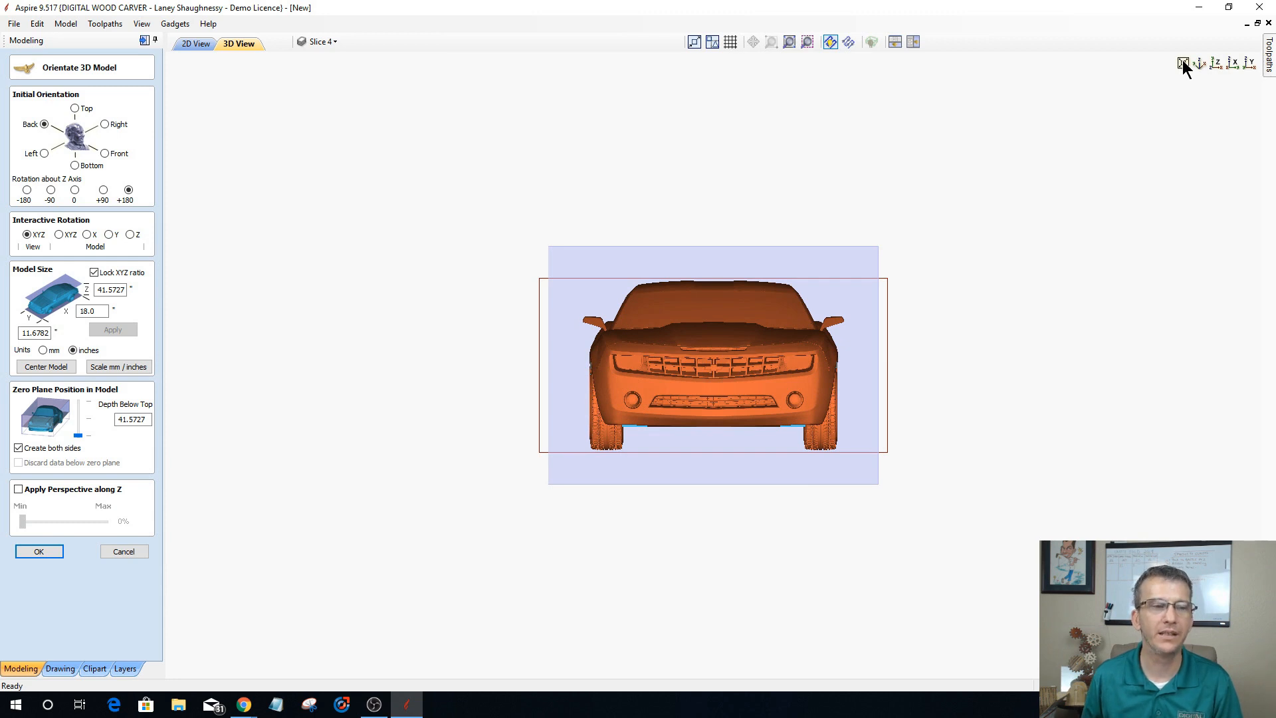
pyautogui.click(1182, 61)
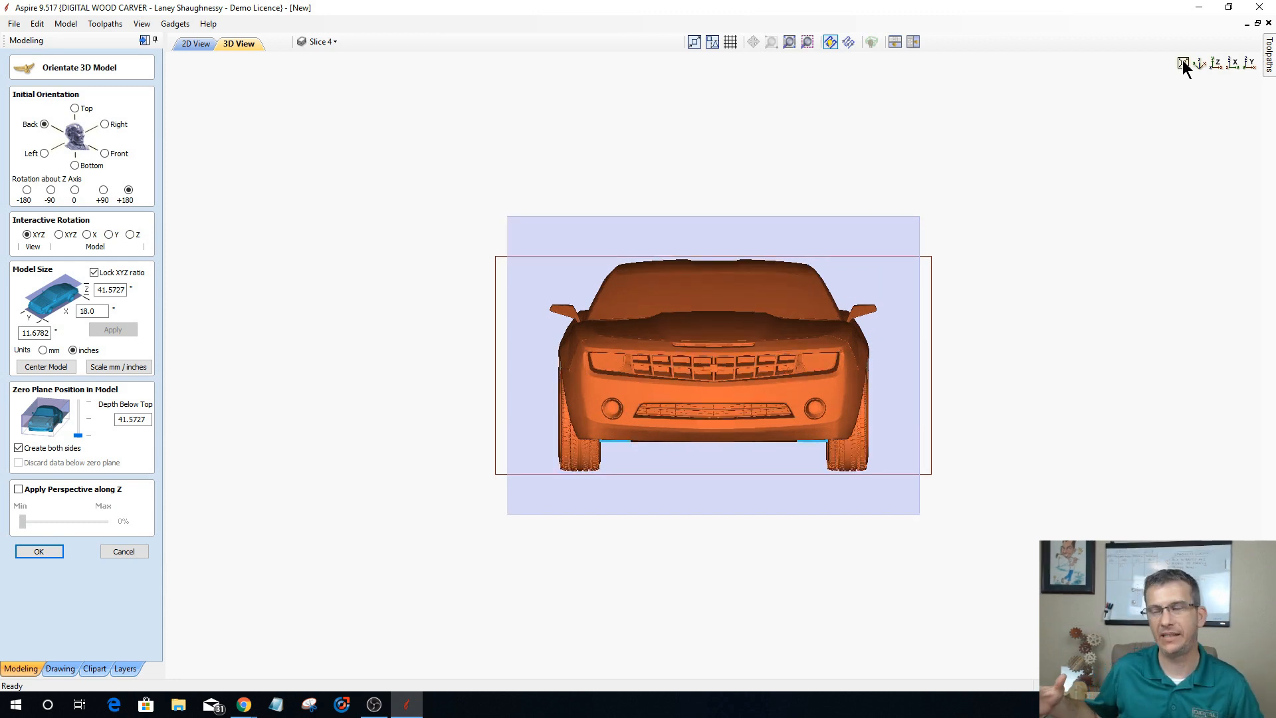
pyautogui.click(1182, 61)
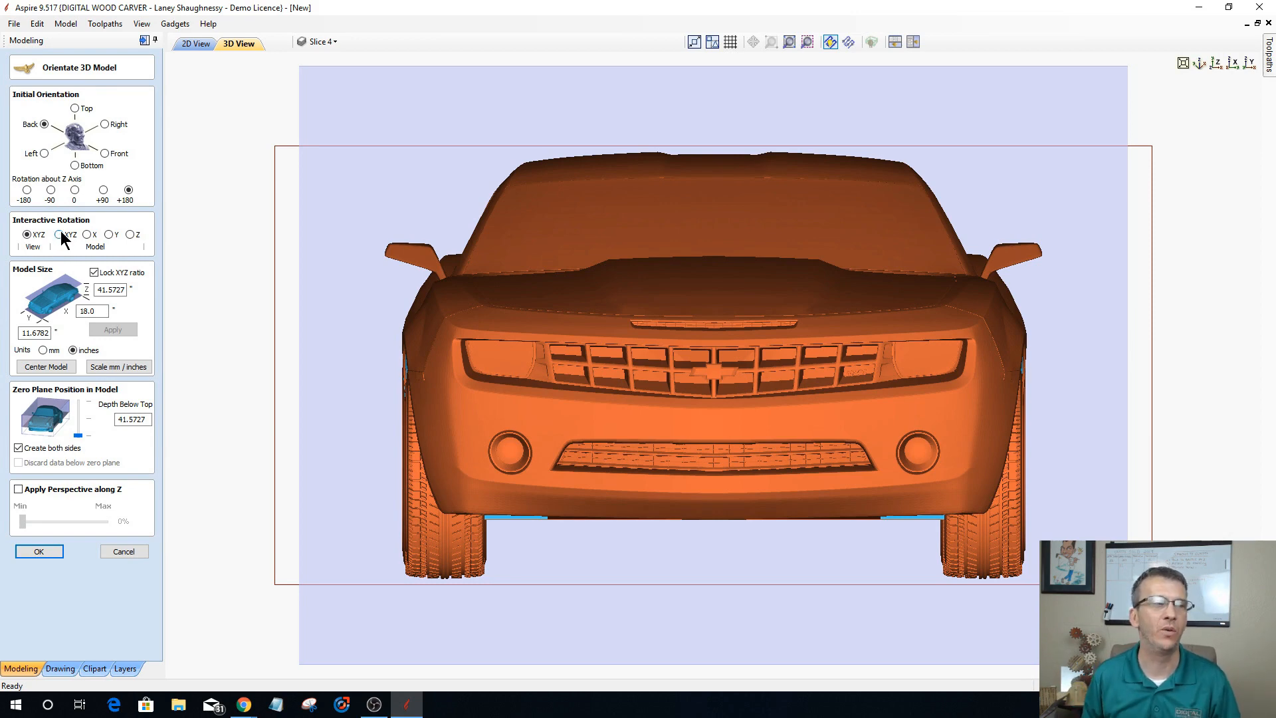
# Step: Rotate the car model interactively about its Y axis to show its side, and tilt it about X to reveal the roof
pyautogui.click(109, 235)
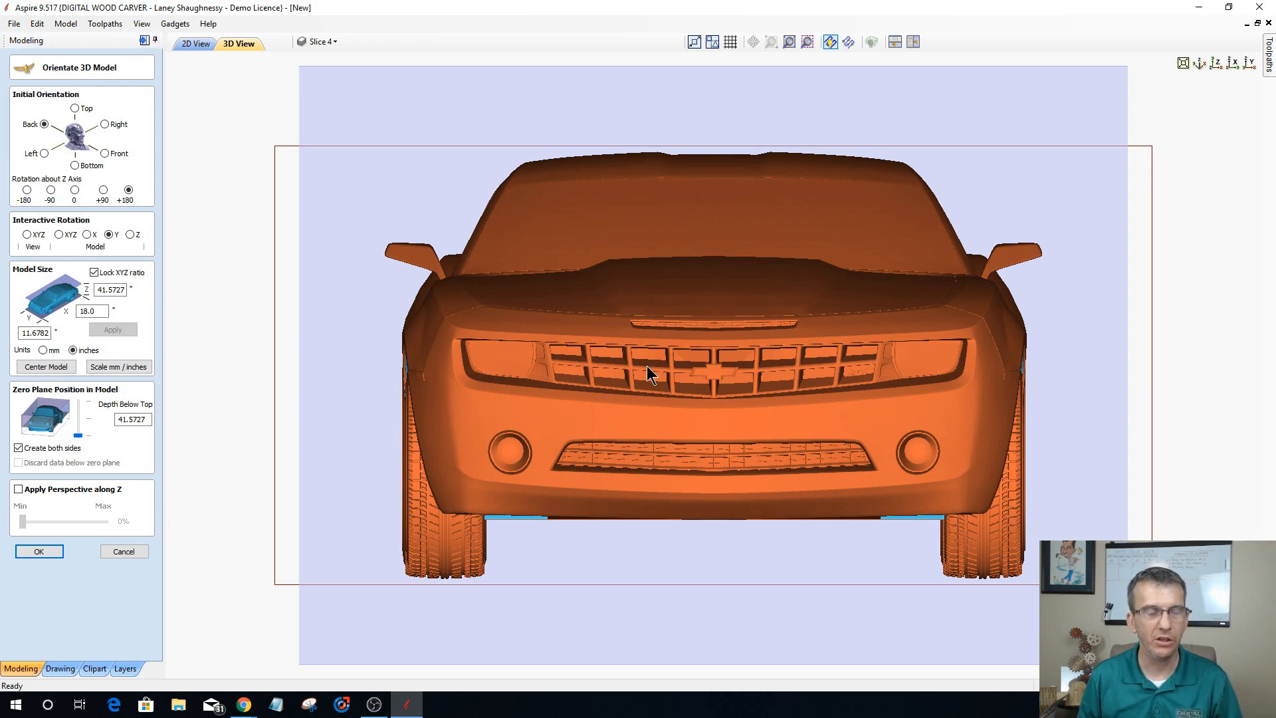
pyautogui.moveTo(647, 366); pyautogui.dragTo(648, 367)
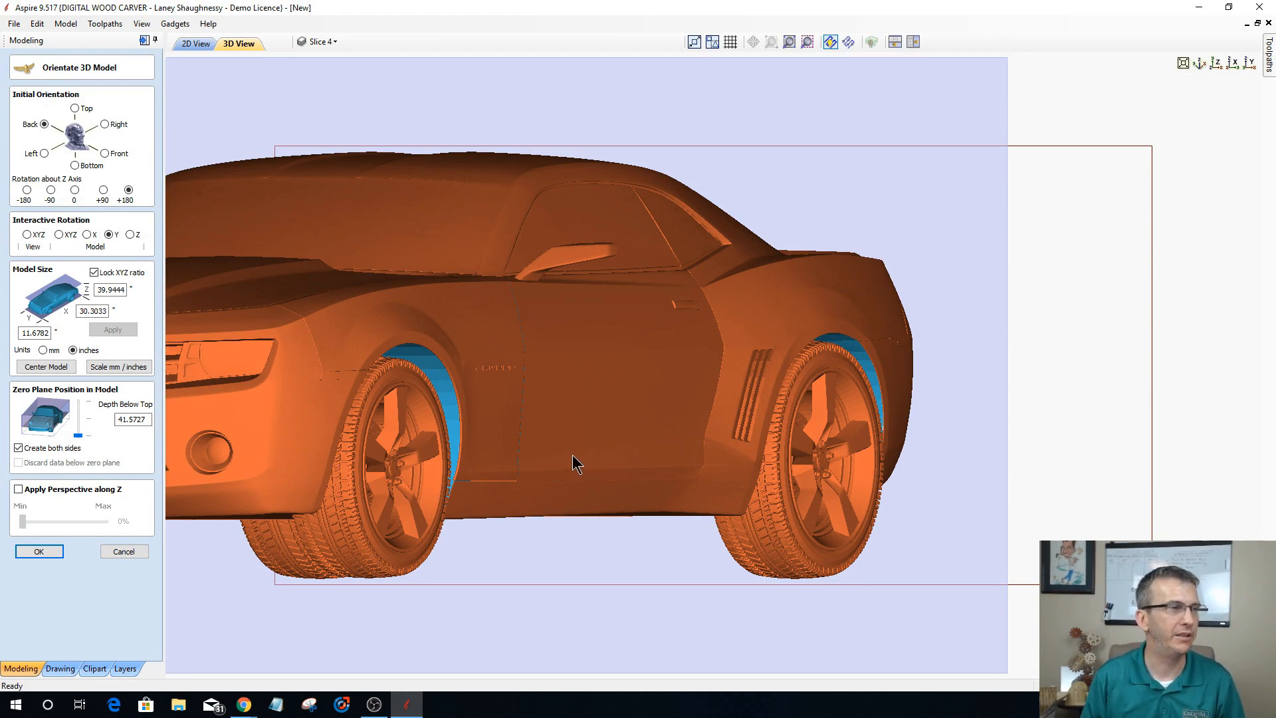
pyautogui.click(88, 234)
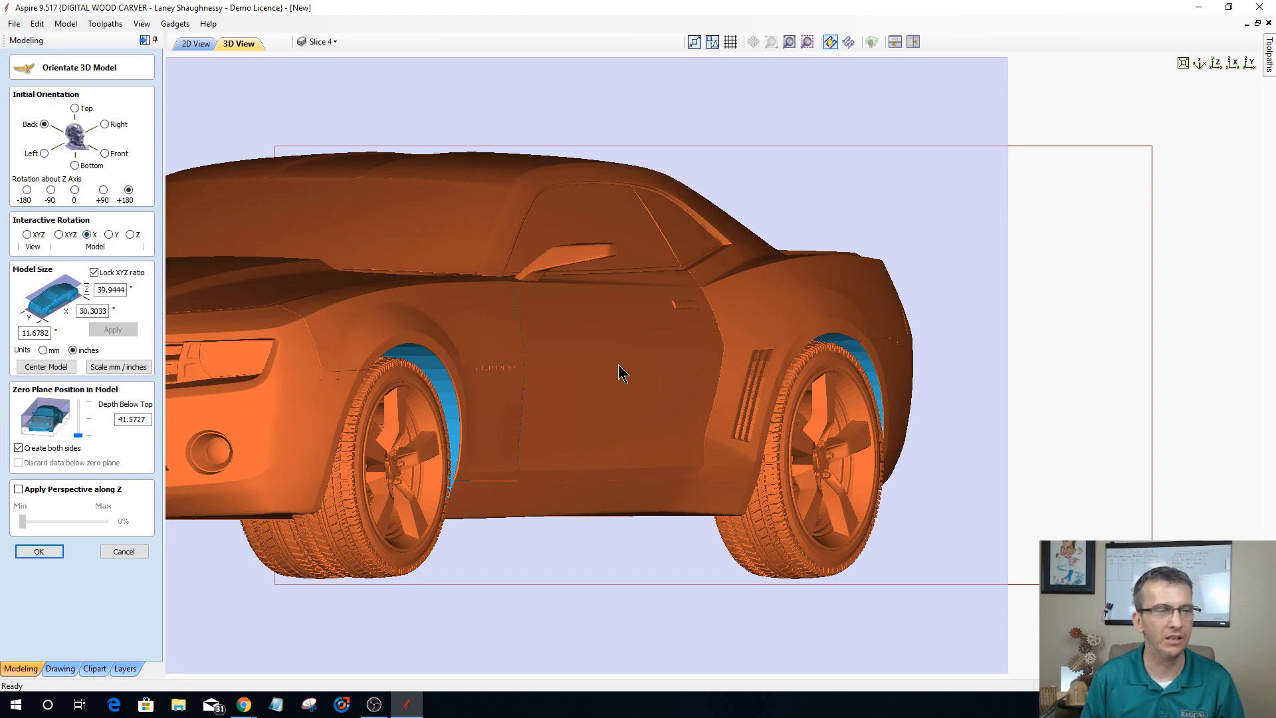
pyautogui.moveTo(618, 364); pyautogui.dragTo(618, 361)
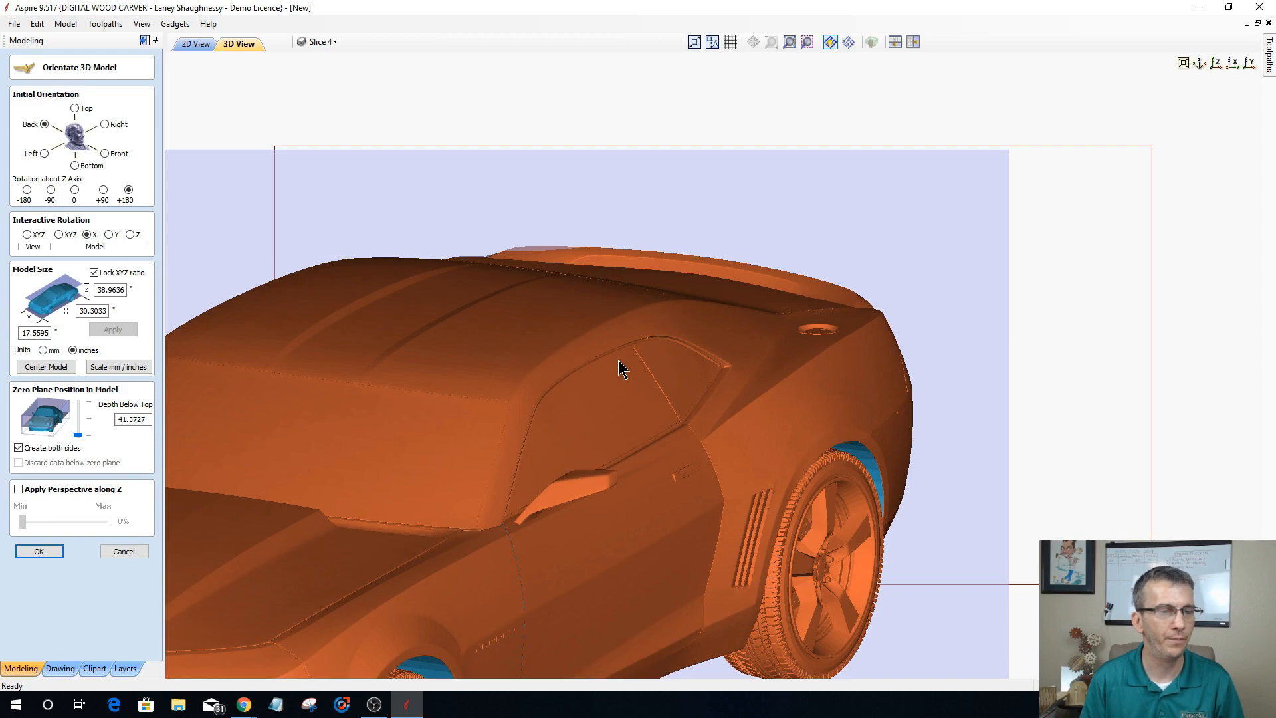
# Step: Center the rotated car model on the job and lower the zero plane to the model's very bottom, 38.9636 inches below its top
pyautogui.click(46, 366)
pyautogui.moveTo(77, 436); pyautogui.dragTo(79, 419)
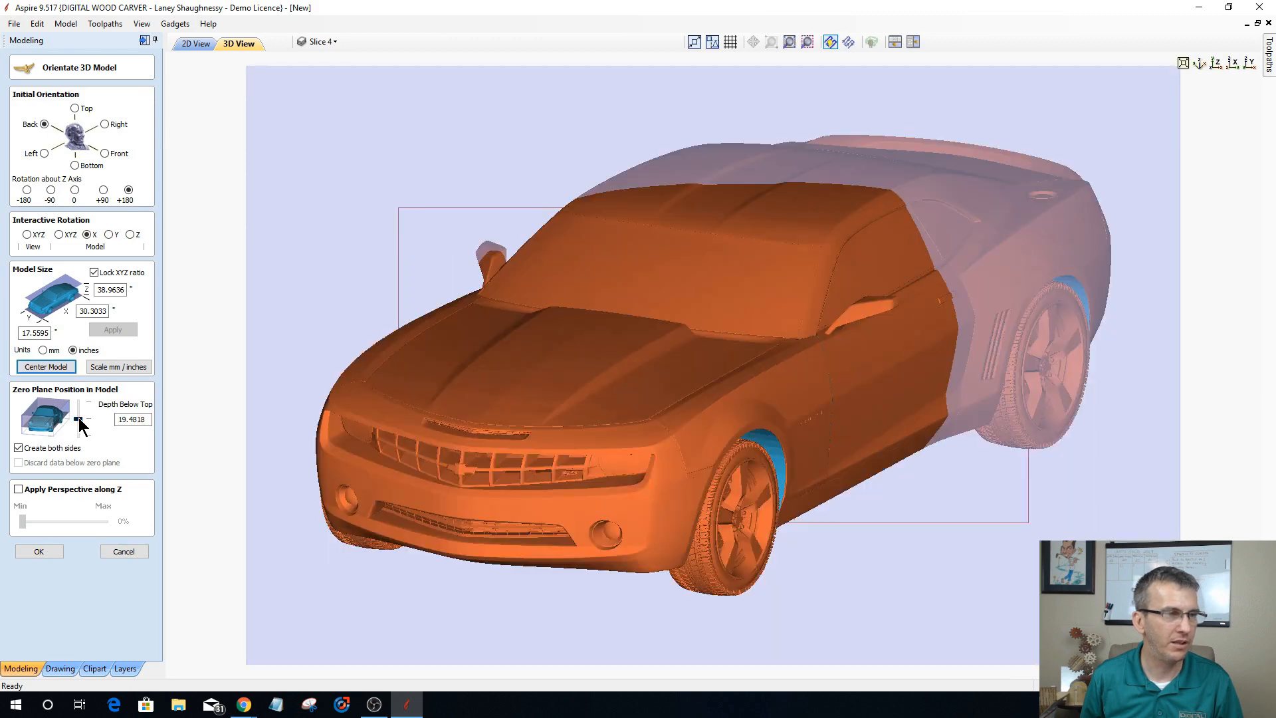
pyautogui.moveTo(79, 420); pyautogui.dragTo(82, 462)
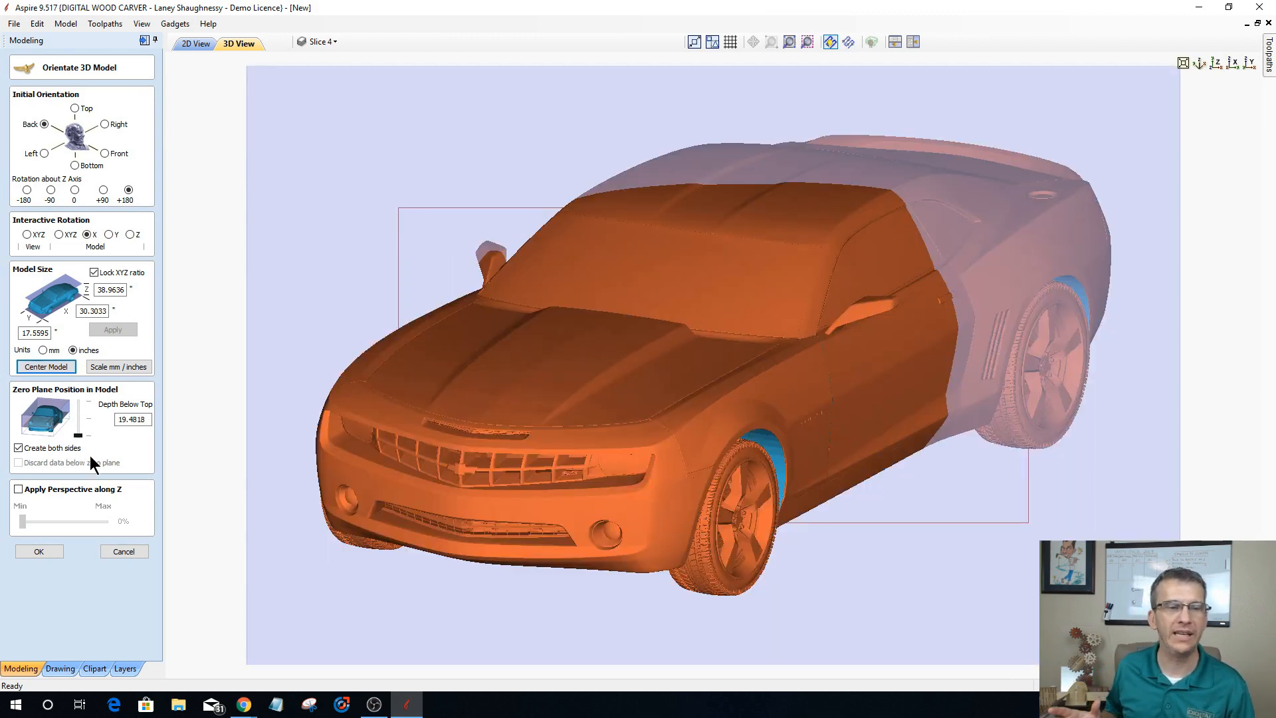
# Step: Scale the car model proportionally to 20 inches in X
pyautogui.click(81, 311)
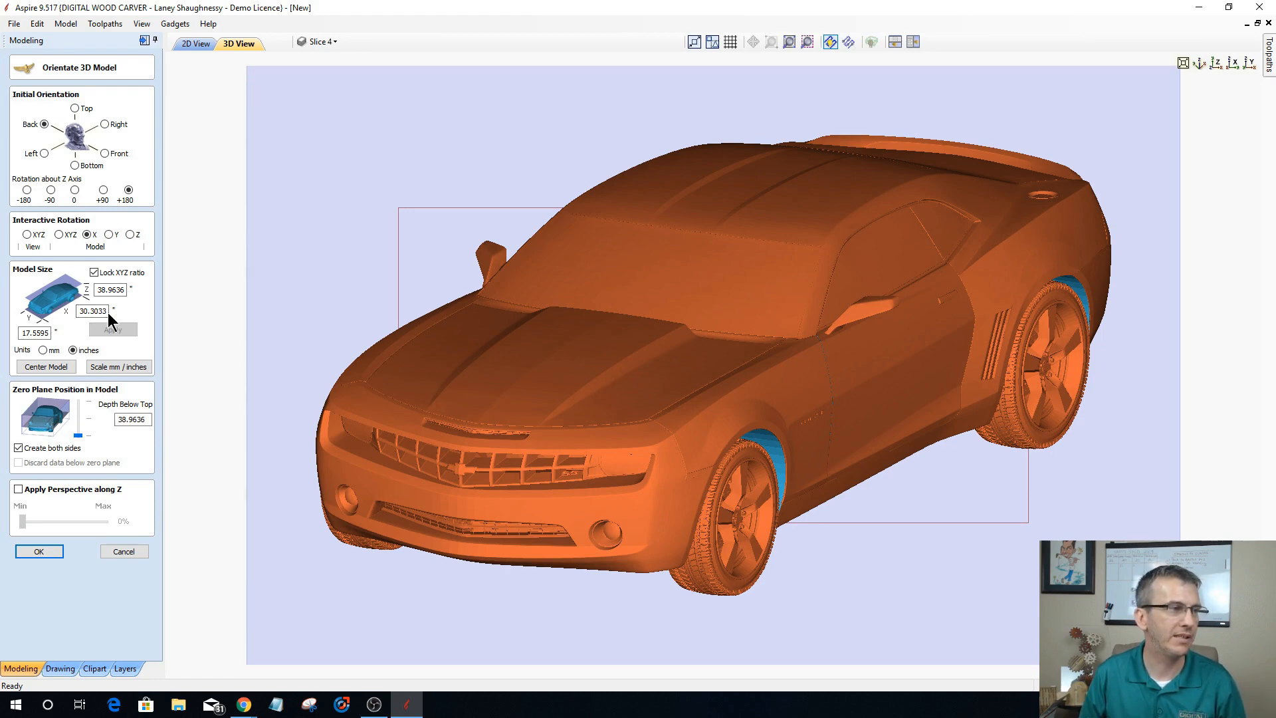
pyautogui.doubleClick(93, 310)
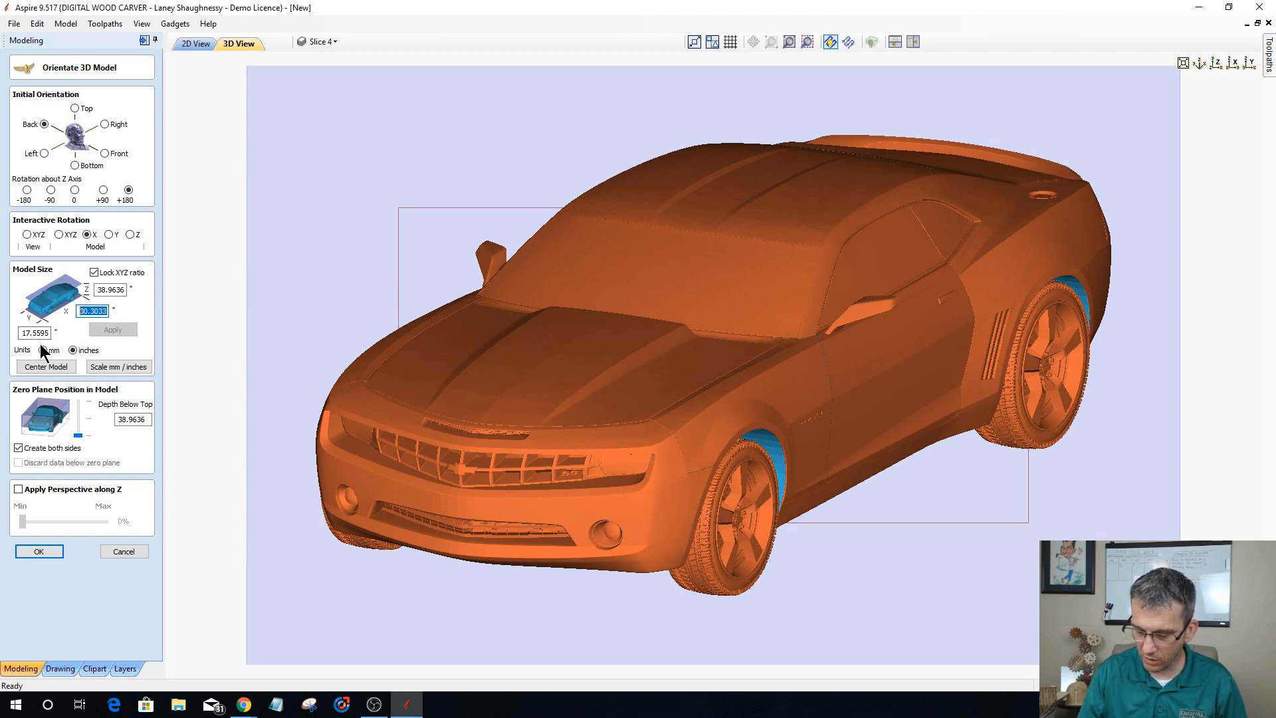
pyautogui.write('21')
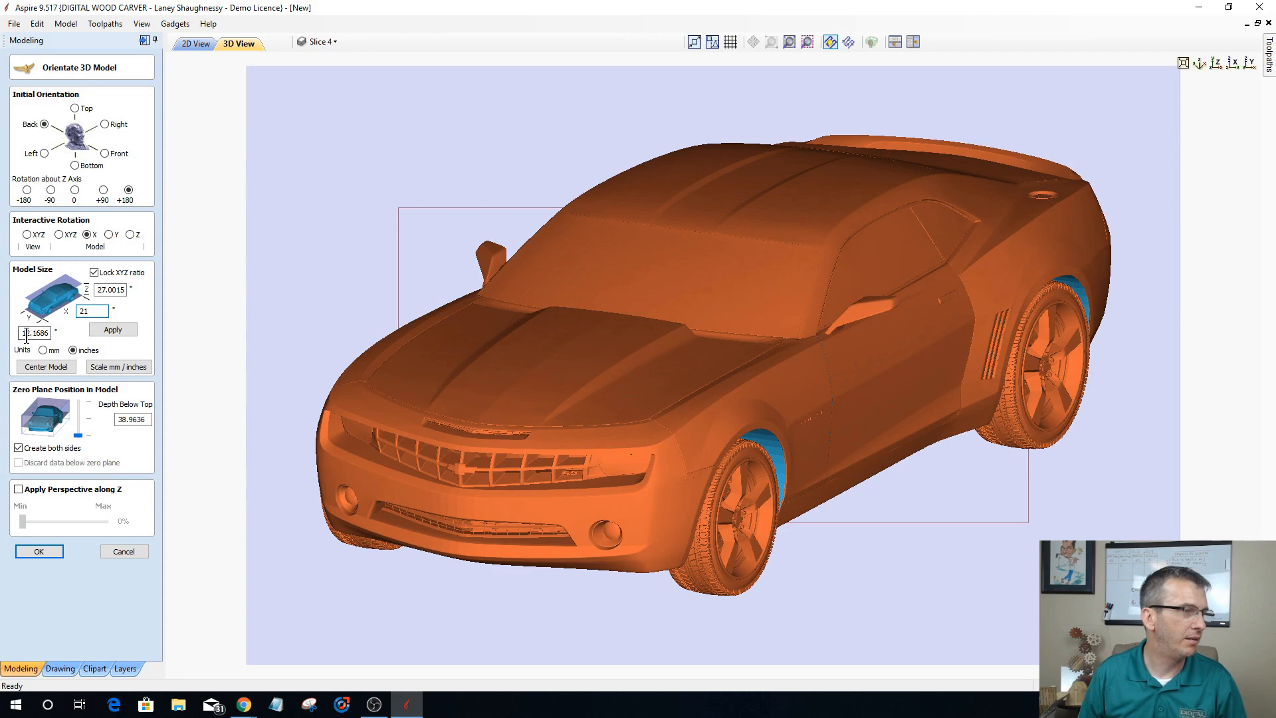
pyautogui.doubleClick(96, 311)
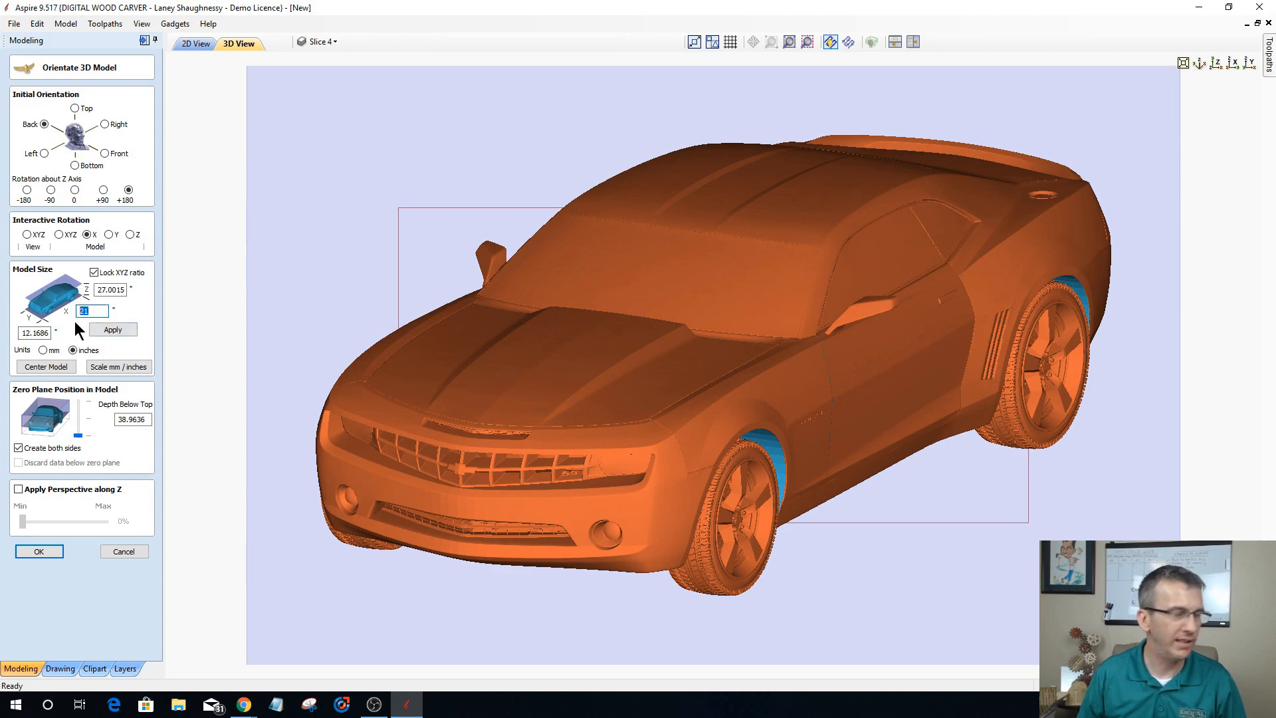
pyautogui.write('2')
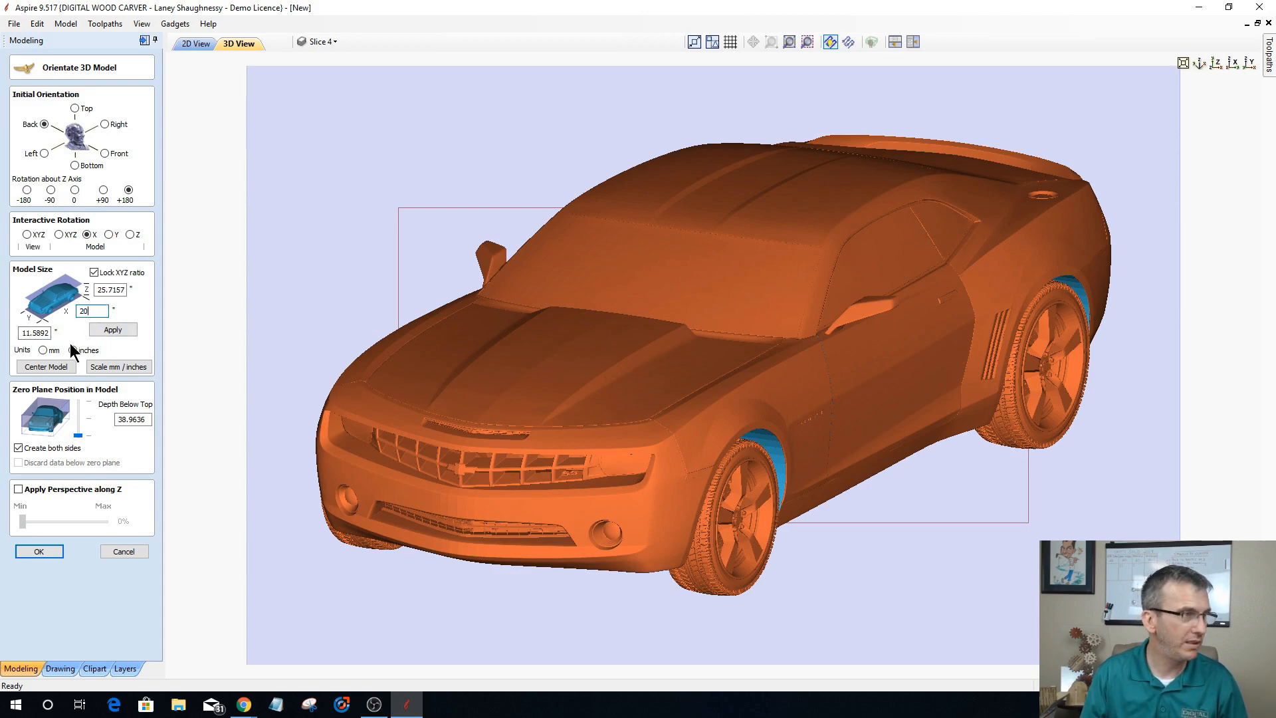
pyautogui.click(110, 330)
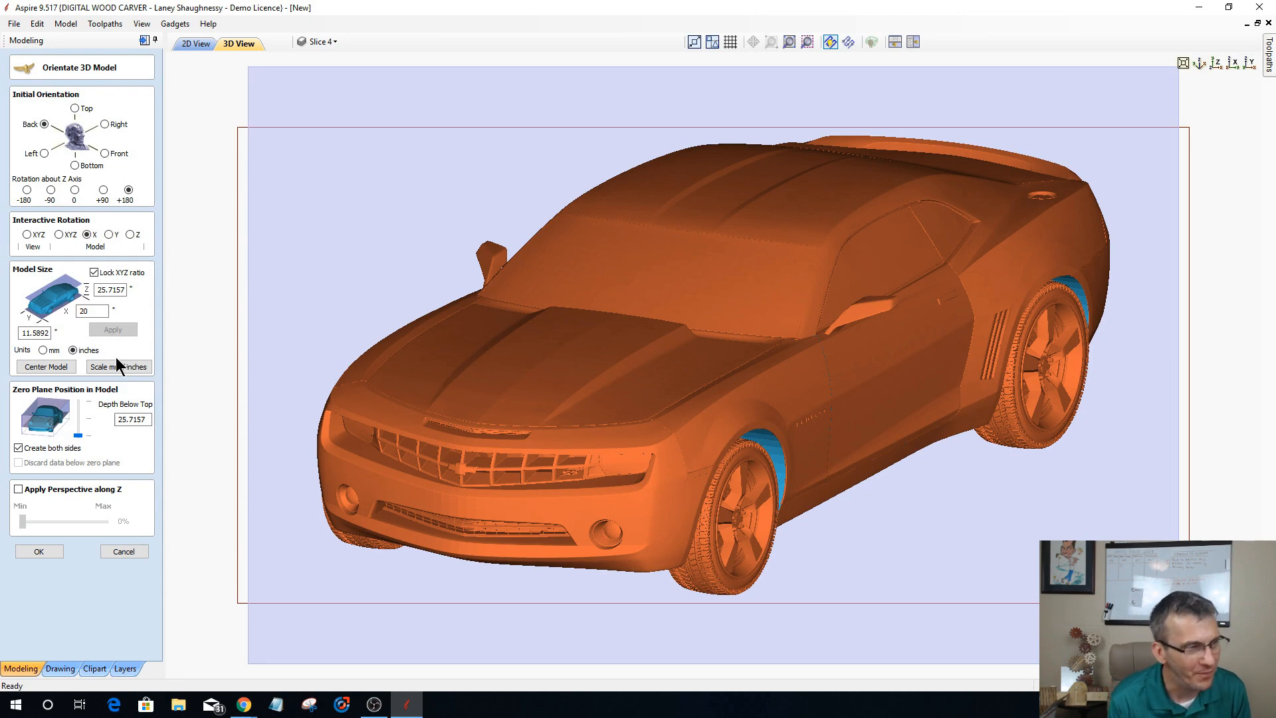
# Step: Turn off creating both sides, discard data below the zero plane, and import the oriented car as a component
pyautogui.click(19, 448)
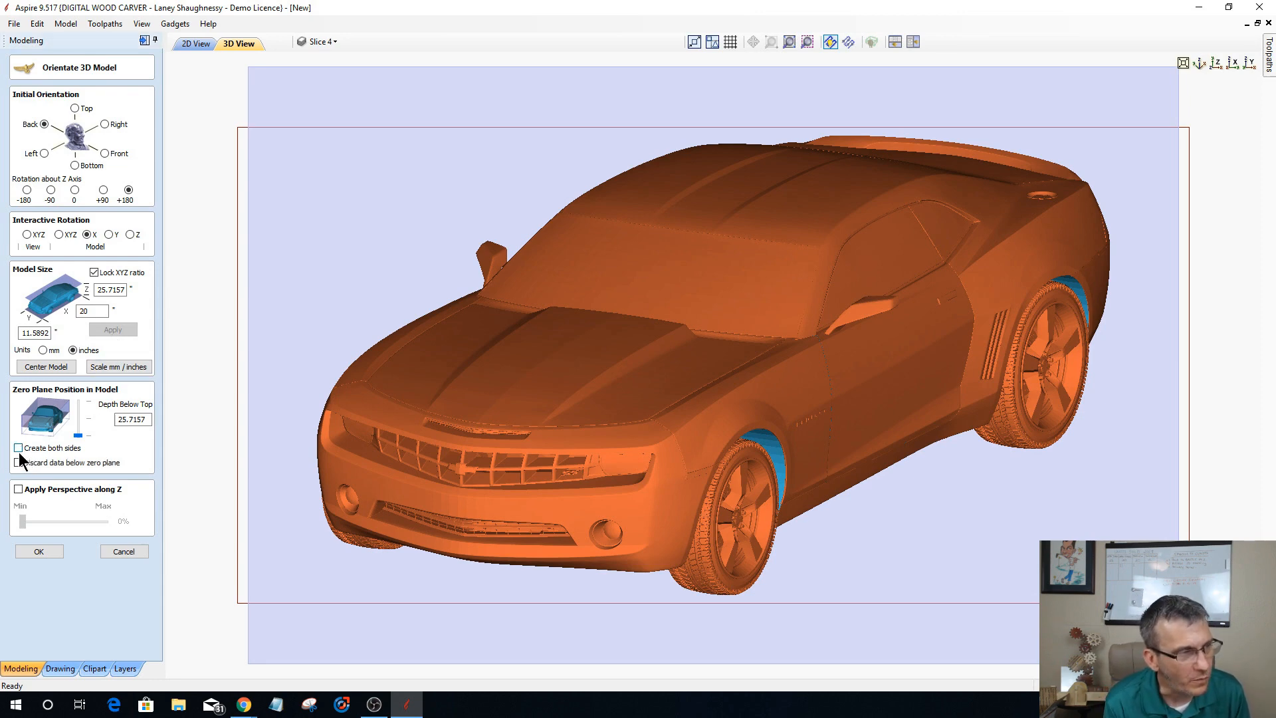
pyautogui.click(19, 463)
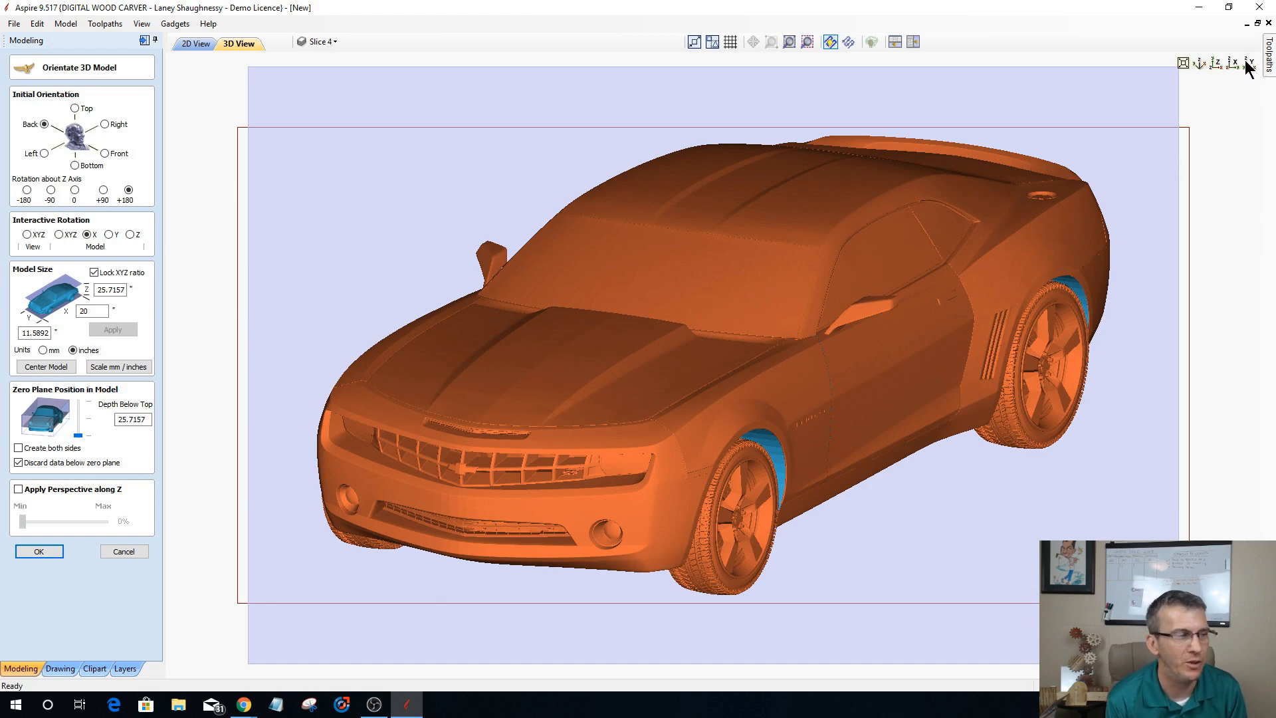
pyautogui.moveTo(1041, 456); pyautogui.dragTo(1037, 462)
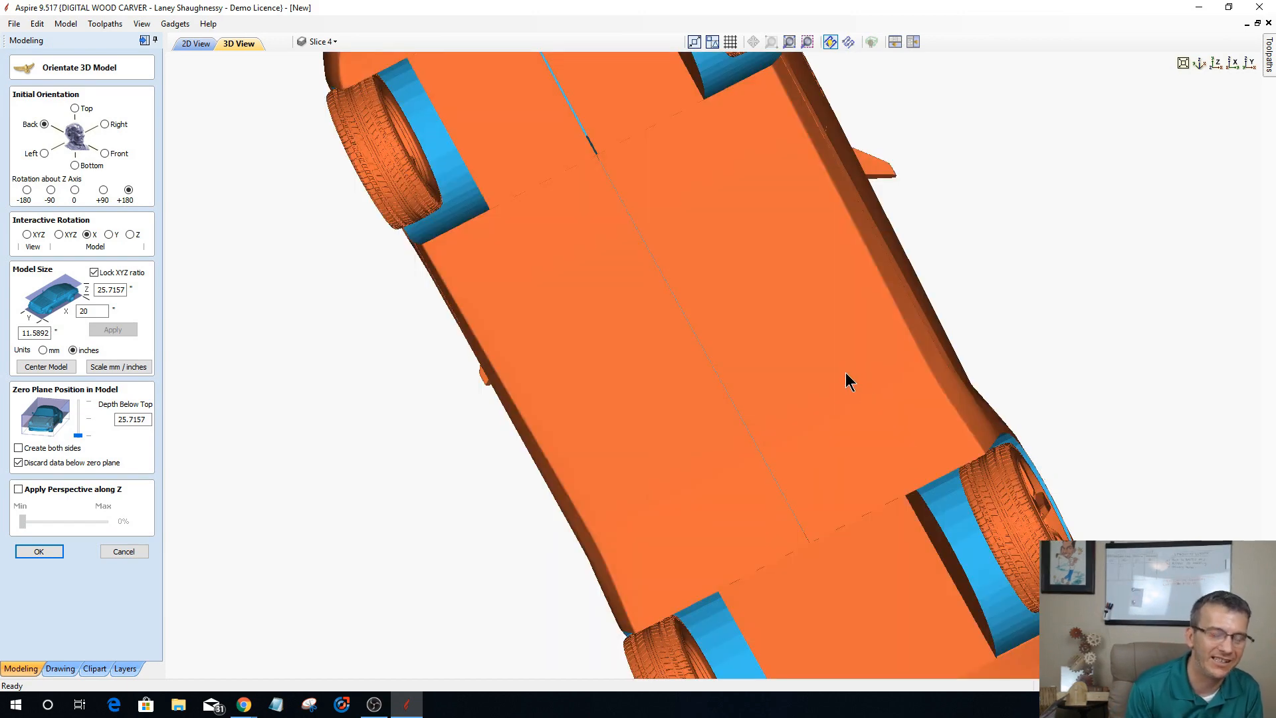
pyautogui.moveTo(845, 374); pyautogui.dragTo(834, 369)
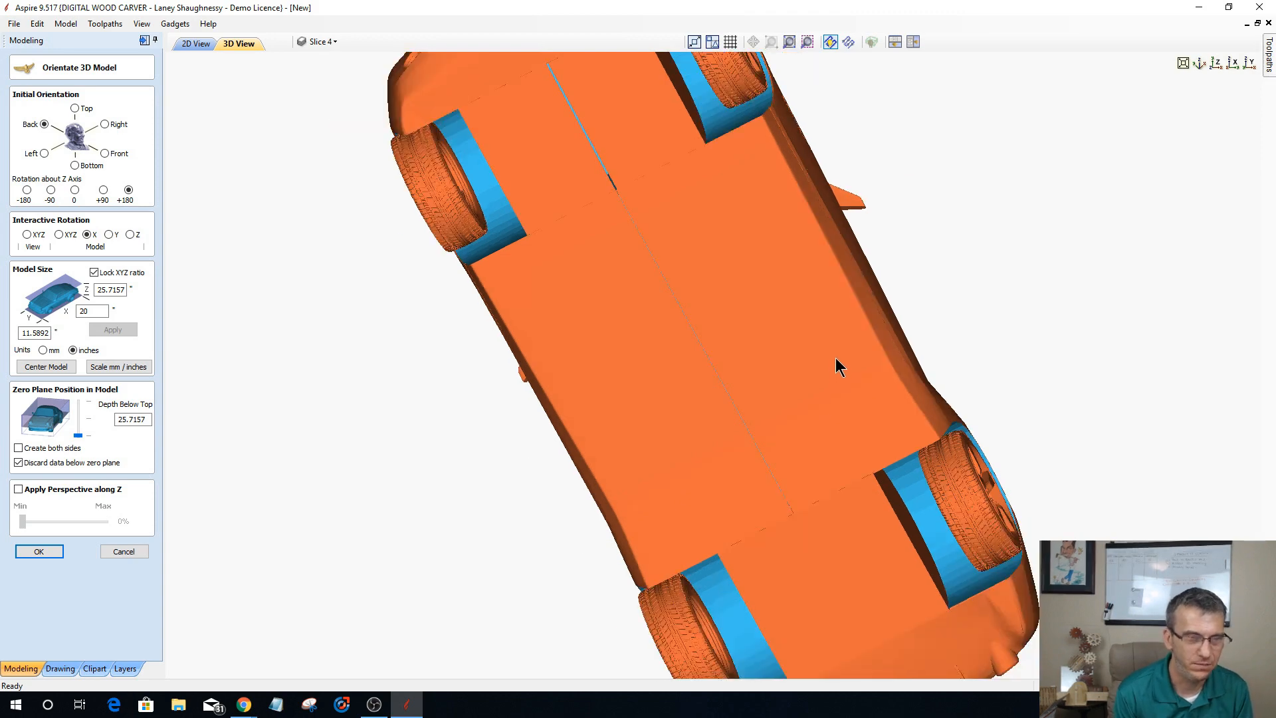
pyautogui.scroll(-2, 835, 356)
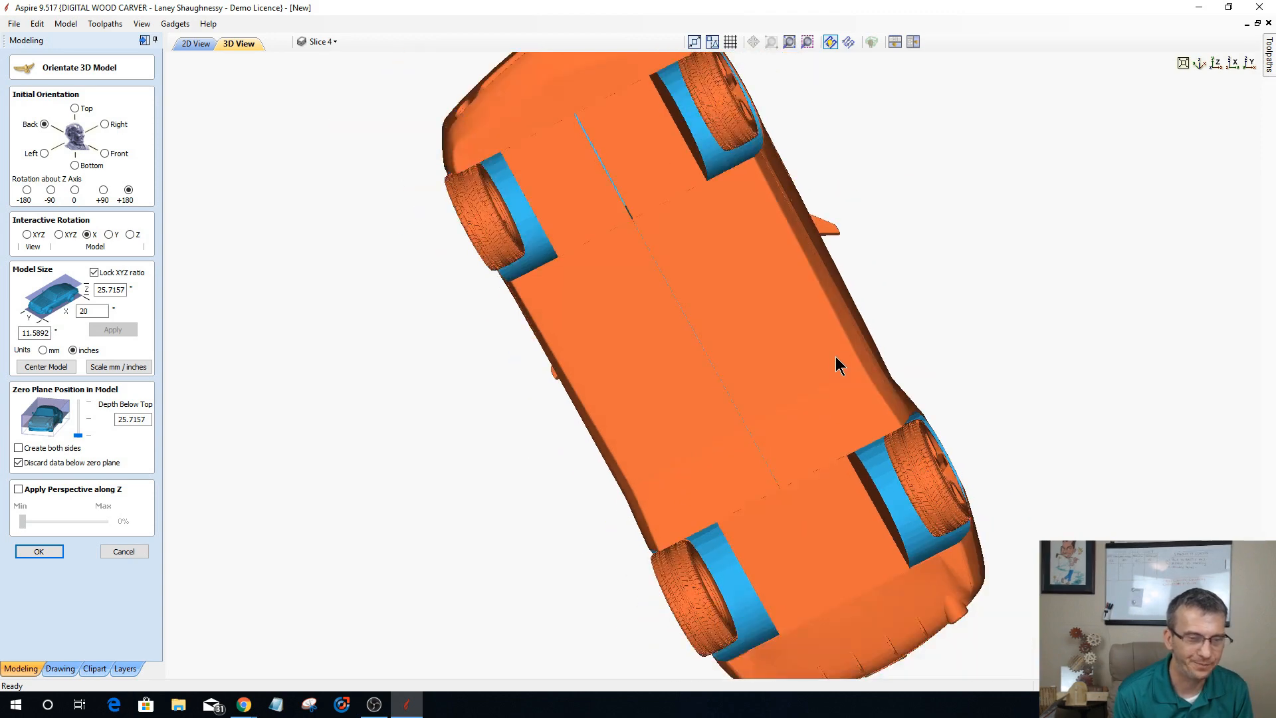
pyautogui.scroll(-1, 818, 495)
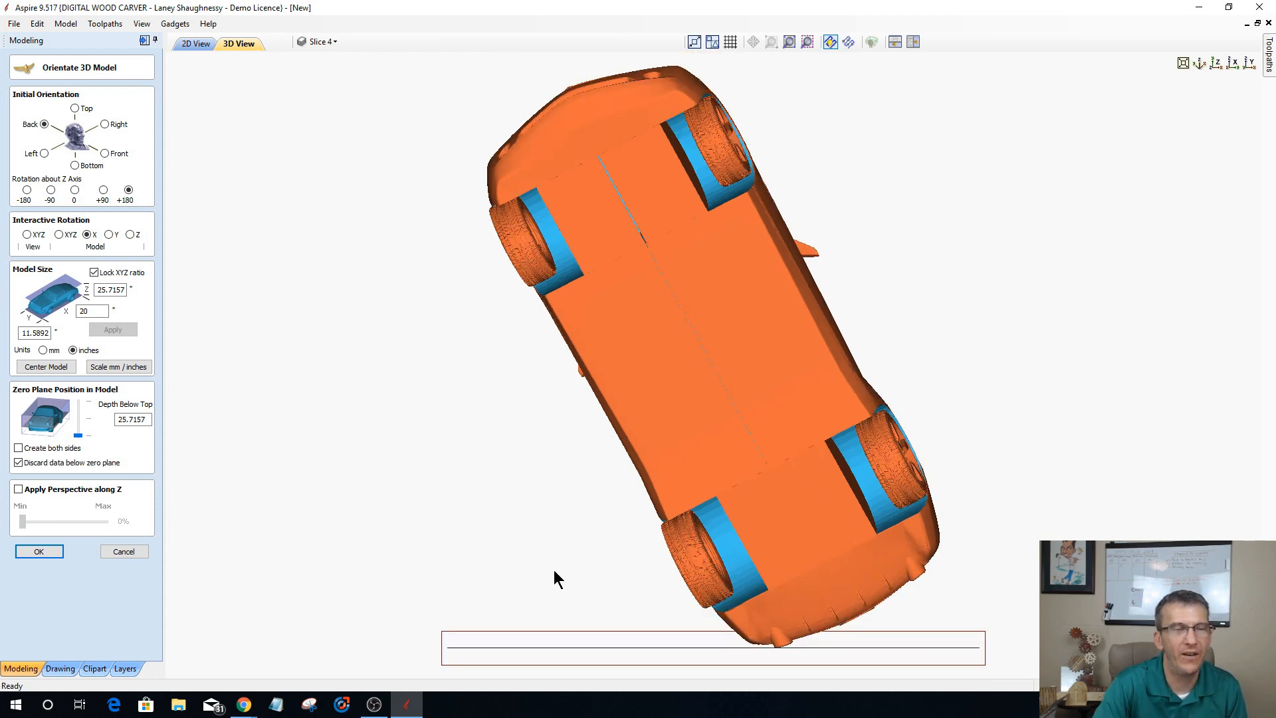
pyautogui.scroll(-1, 552, 569)
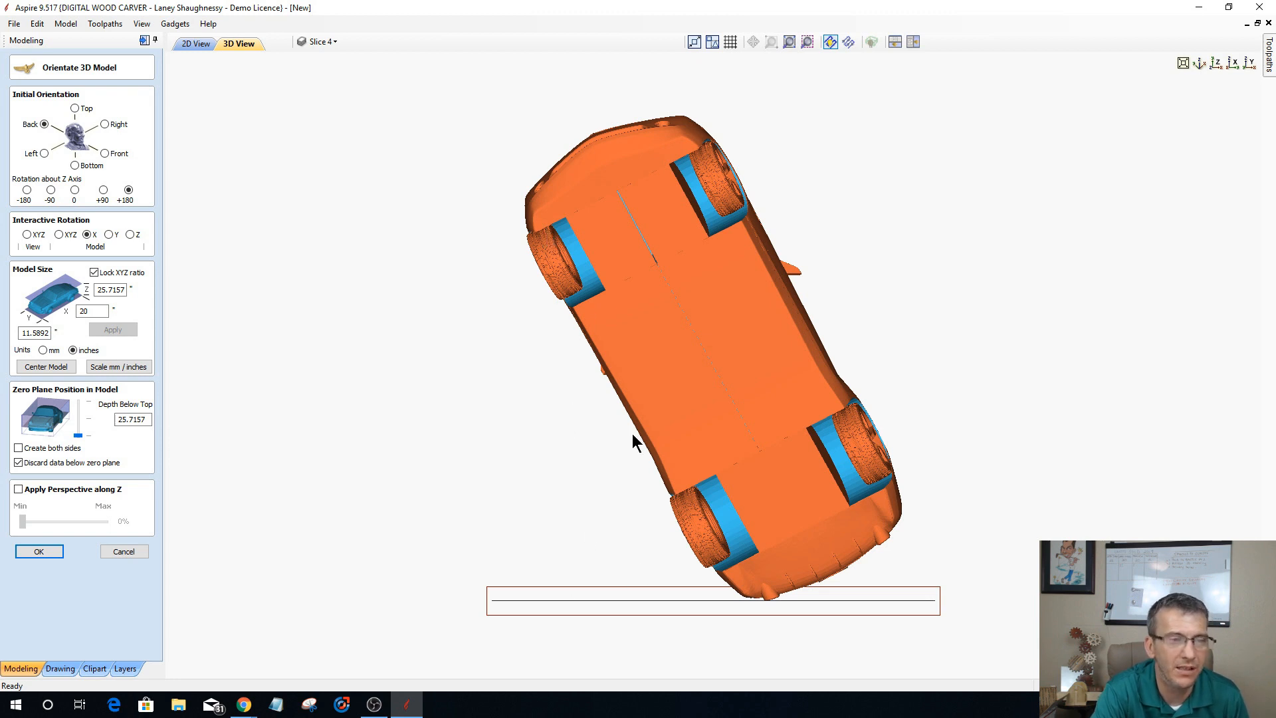
pyautogui.click(40, 552)
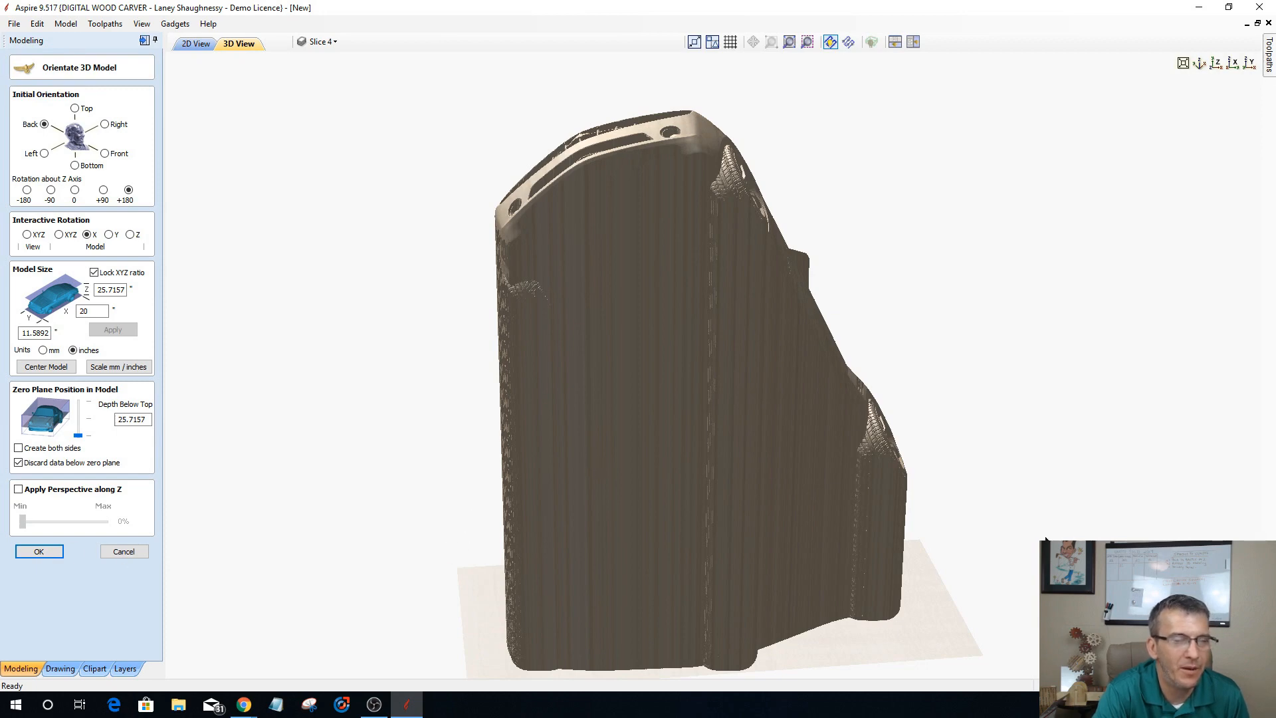
pyautogui.moveTo(263, 522); pyautogui.dragTo(435, 521)
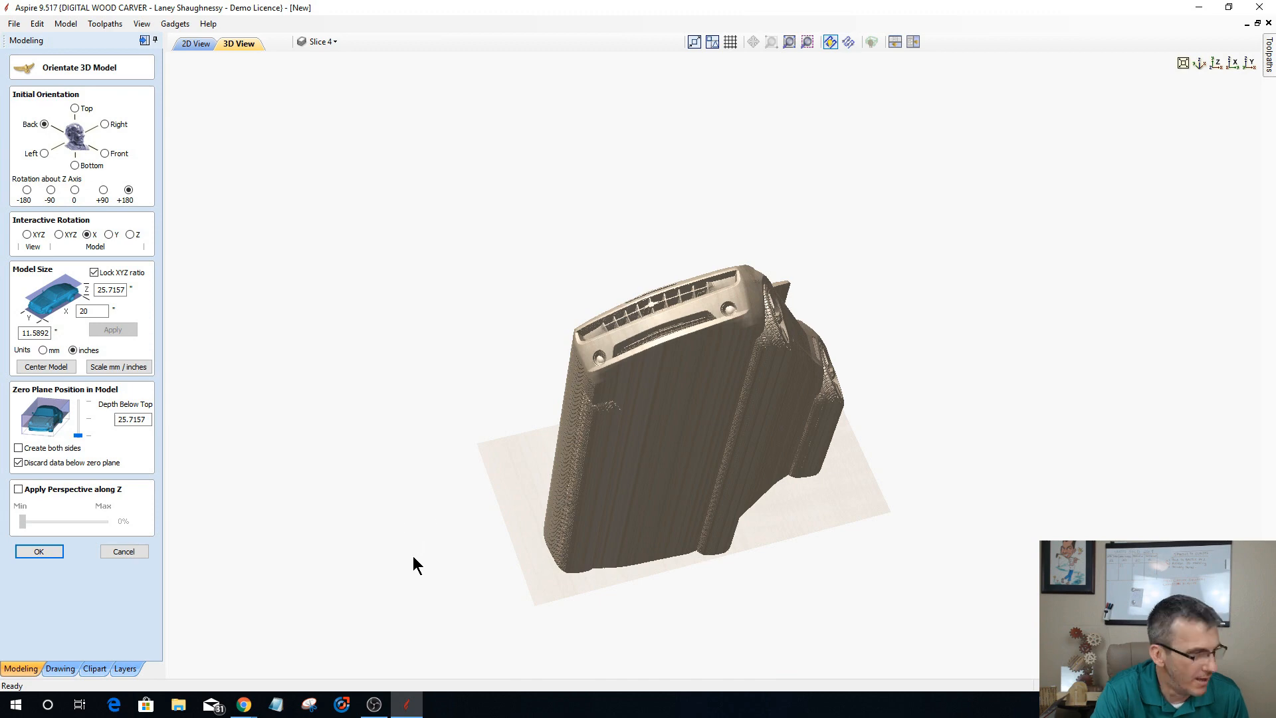
pyautogui.press('Return')
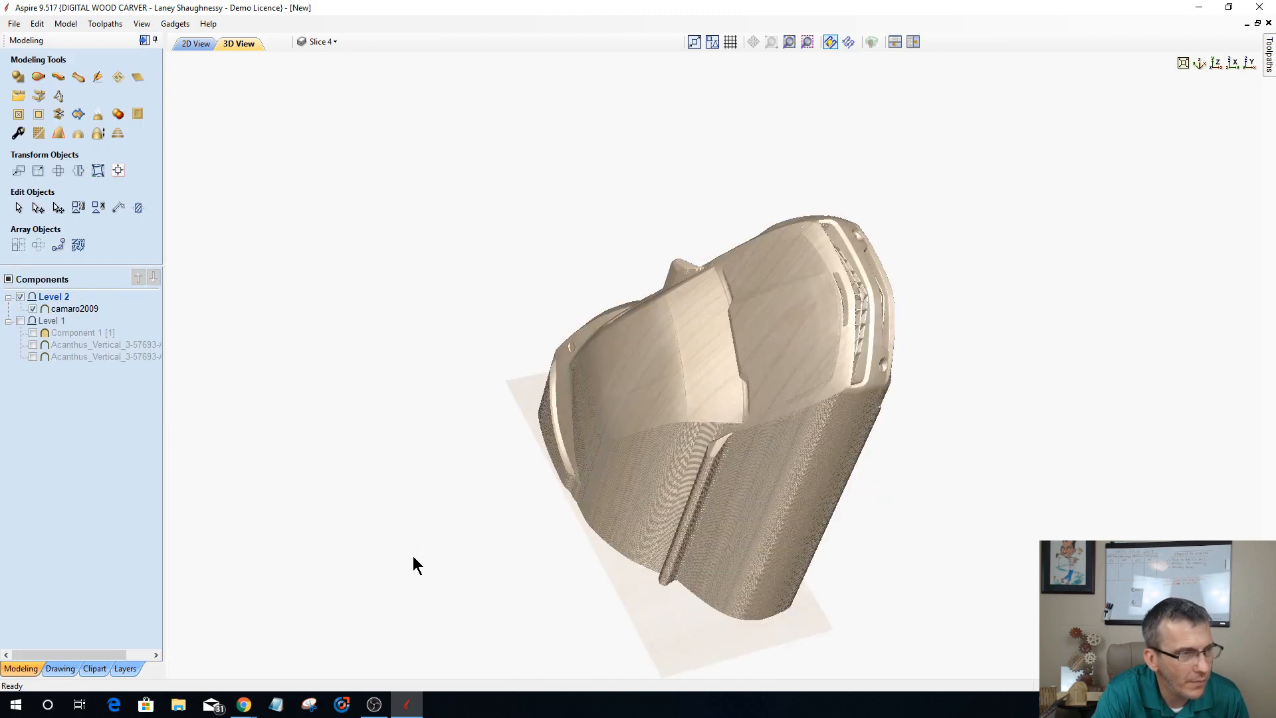
# Step: Examine the imported car component's vertical walls and underside from several angles, and view it straight down Z
pyautogui.moveTo(636, 526)
pyautogui.mouseDown()
pyautogui.moveTo(976, 546)
pyautogui.moveTo(976, 593)
pyautogui.mouseUp()
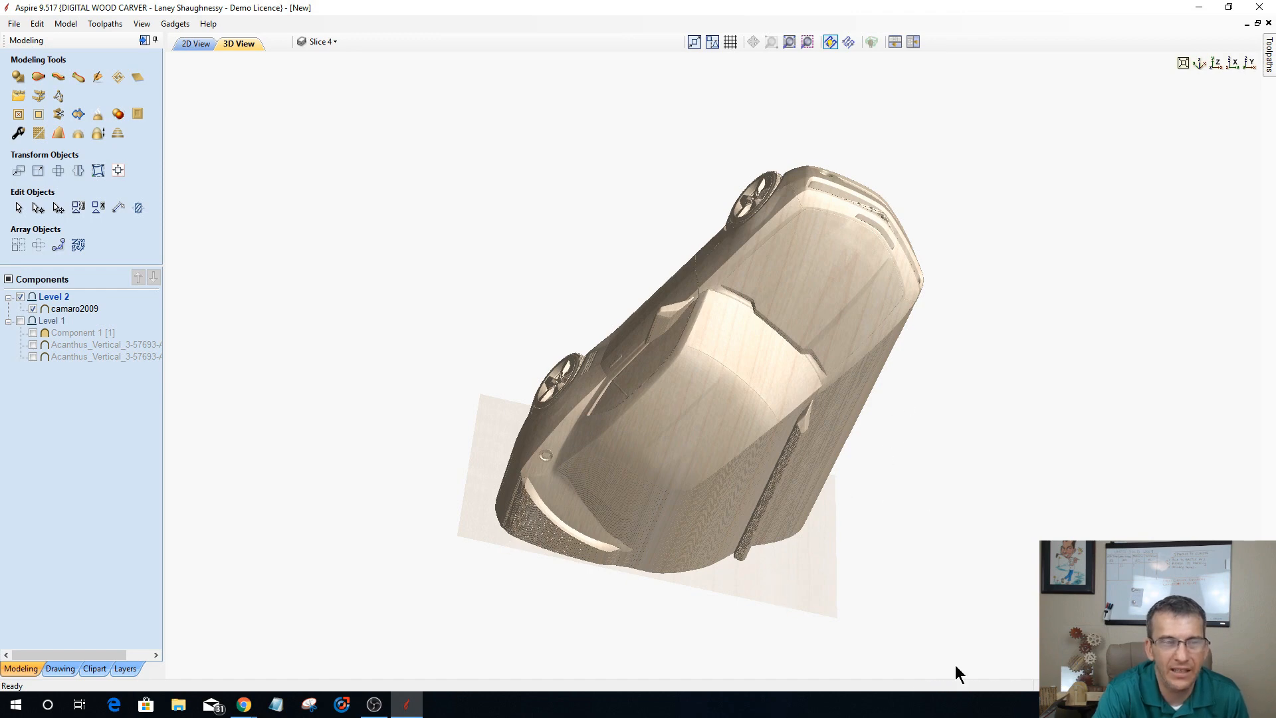
pyautogui.moveTo(329, 503); pyautogui.dragTo(488, 552)
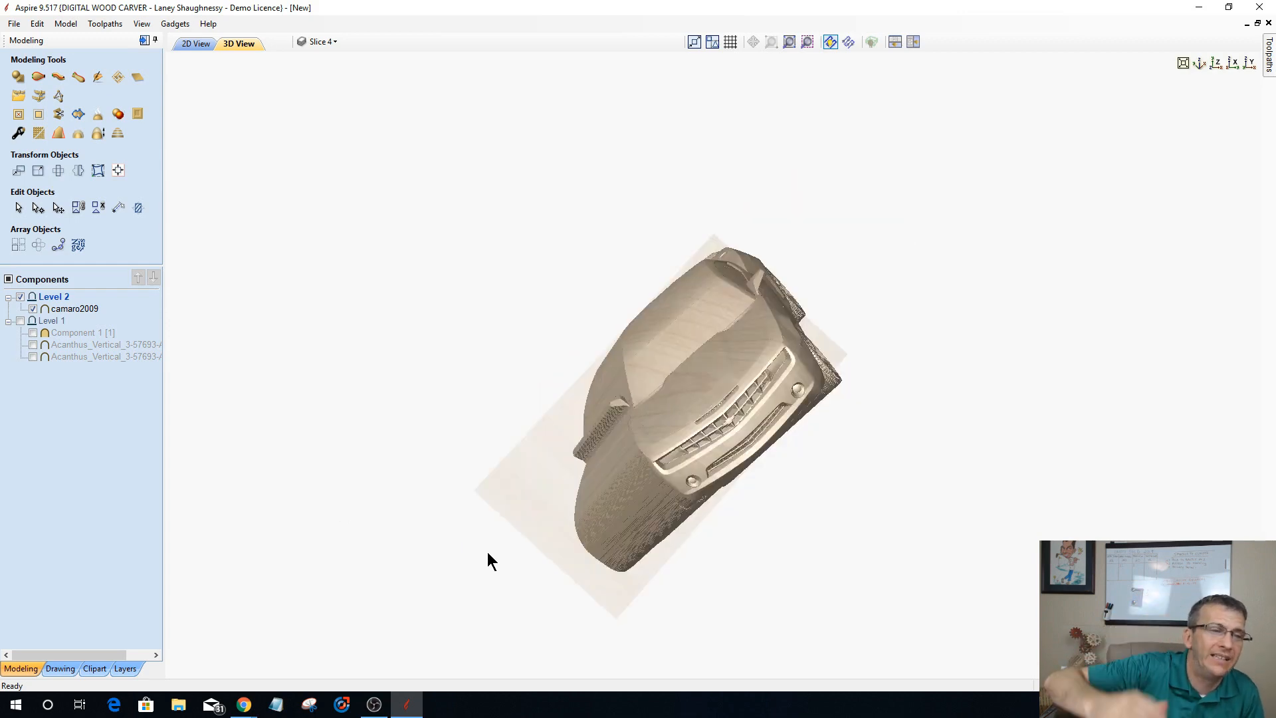
pyautogui.moveTo(822, 366); pyautogui.dragTo(933, 423)
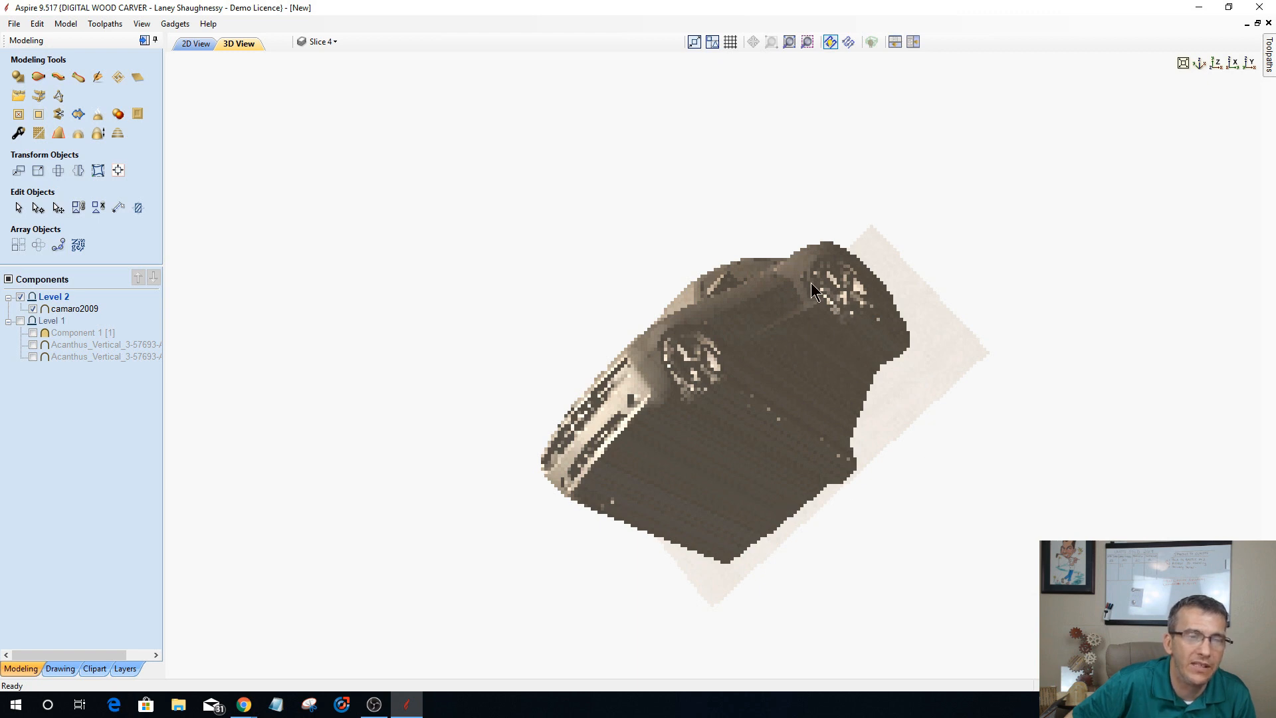
pyautogui.moveTo(844, 303); pyautogui.dragTo(995, 373)
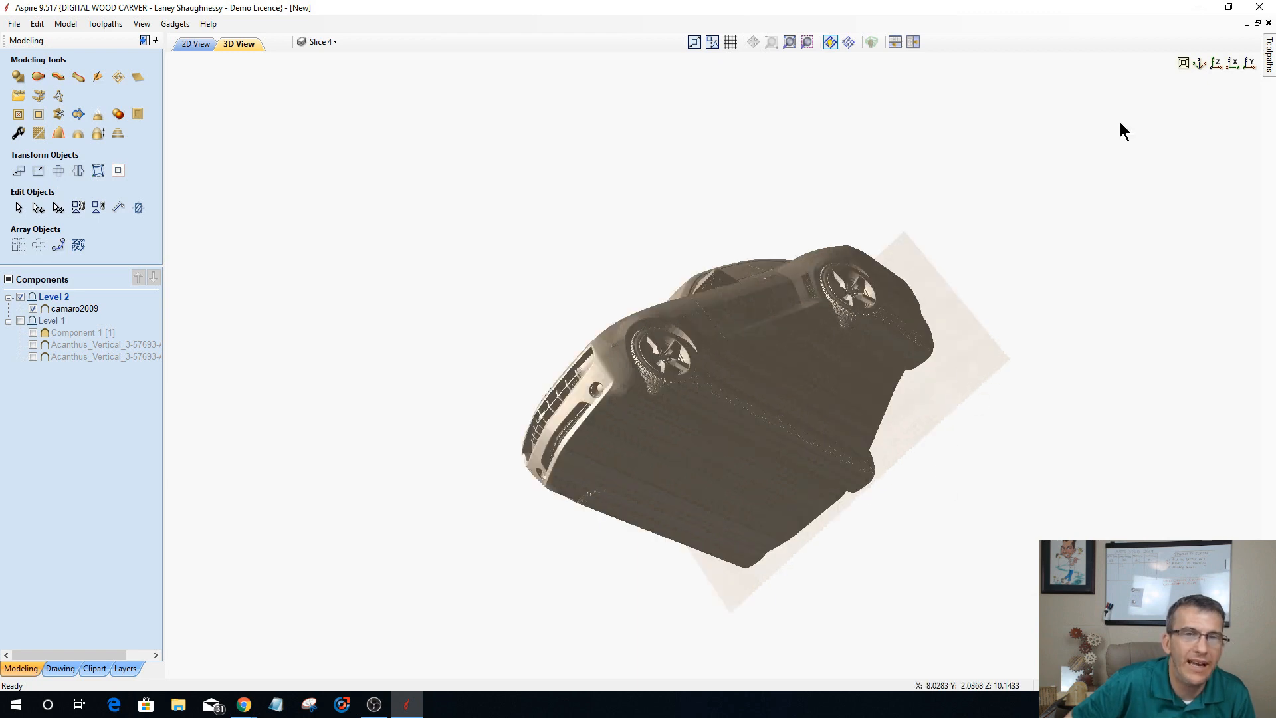
pyautogui.click(1218, 66)
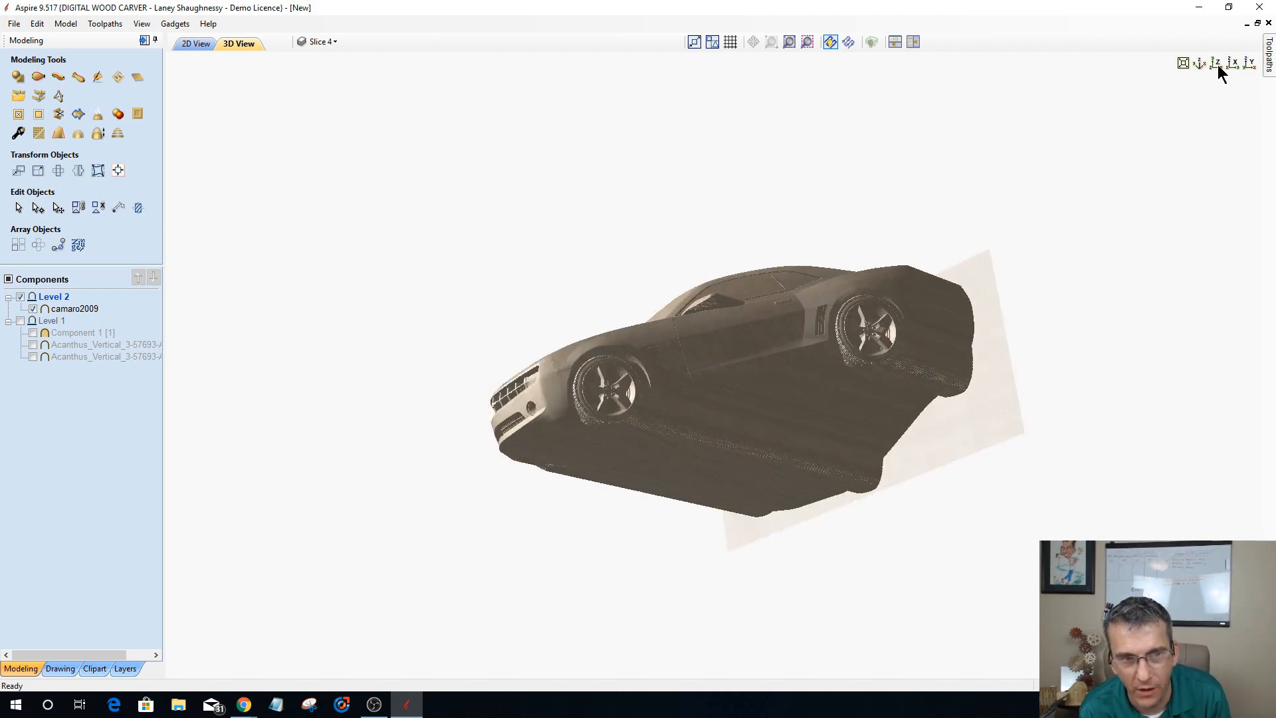
pyautogui.click(1218, 67)
pyautogui.click(1219, 67)
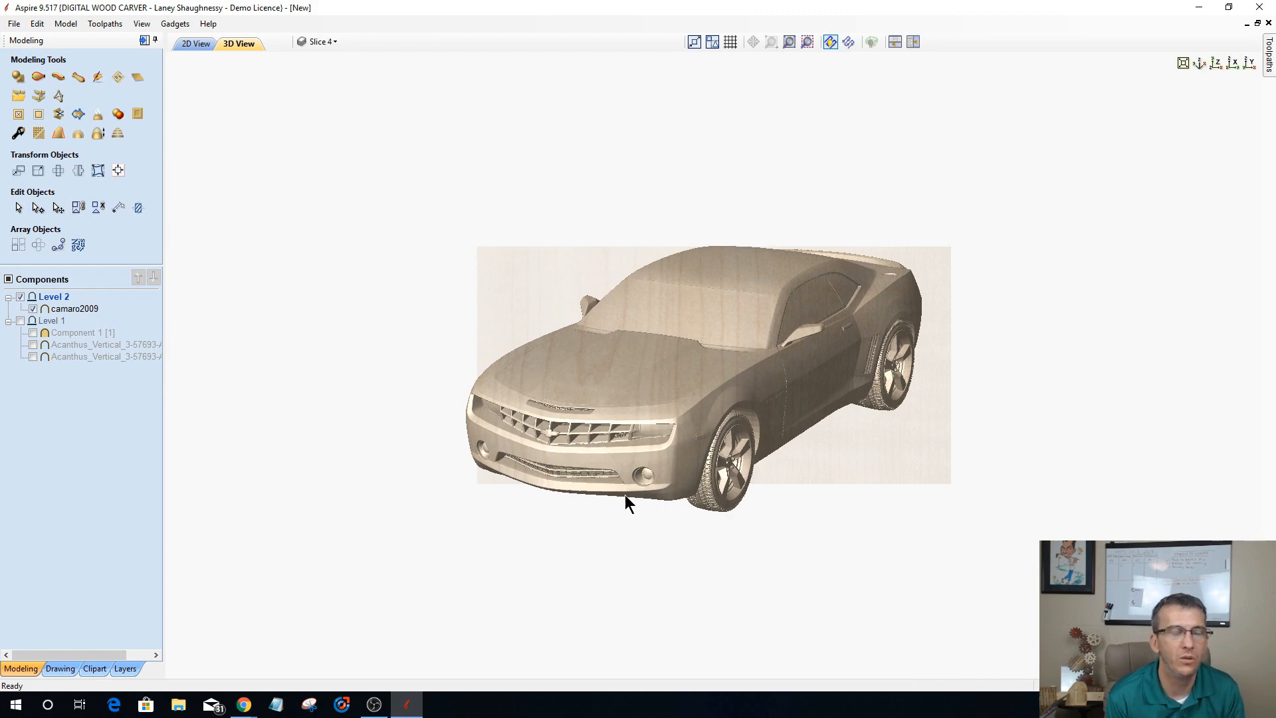
# Step: Copy and paste the camaro2009 component within Level 2, hiding the copy and keeping the original visible
pyautogui.click(73, 310)
pyautogui.rightClick(75, 310)
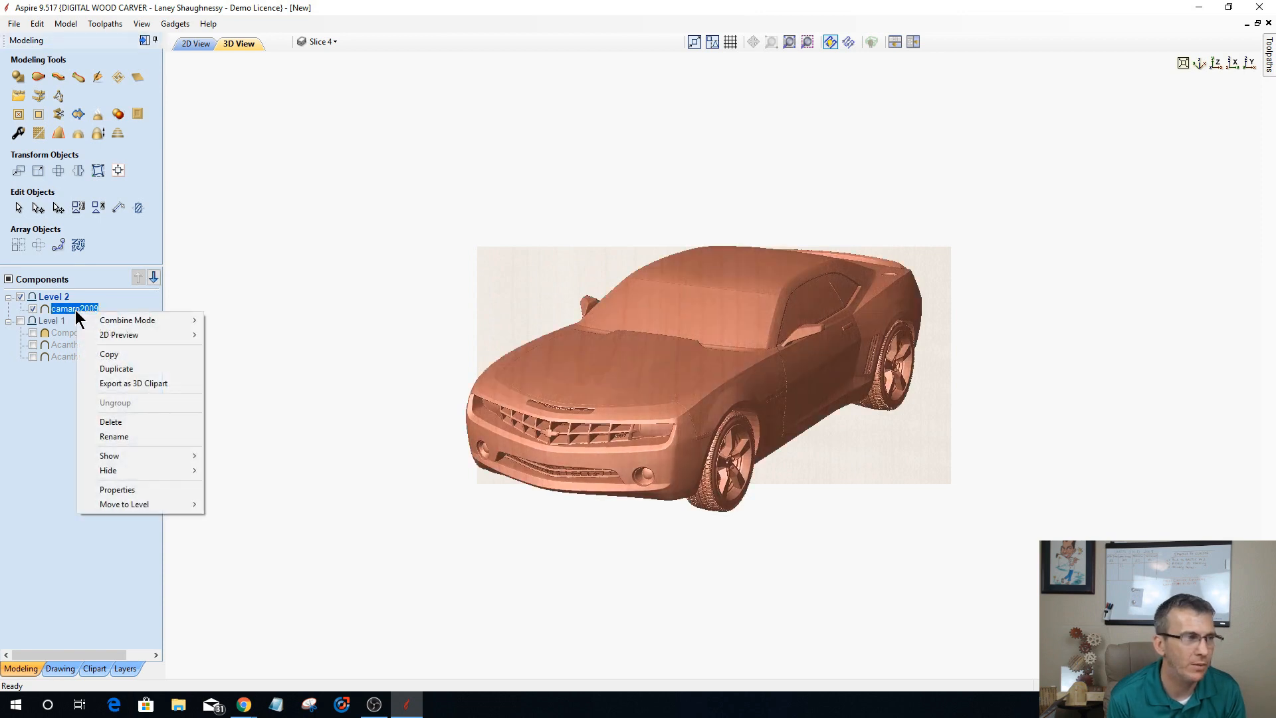
pyautogui.click(104, 363)
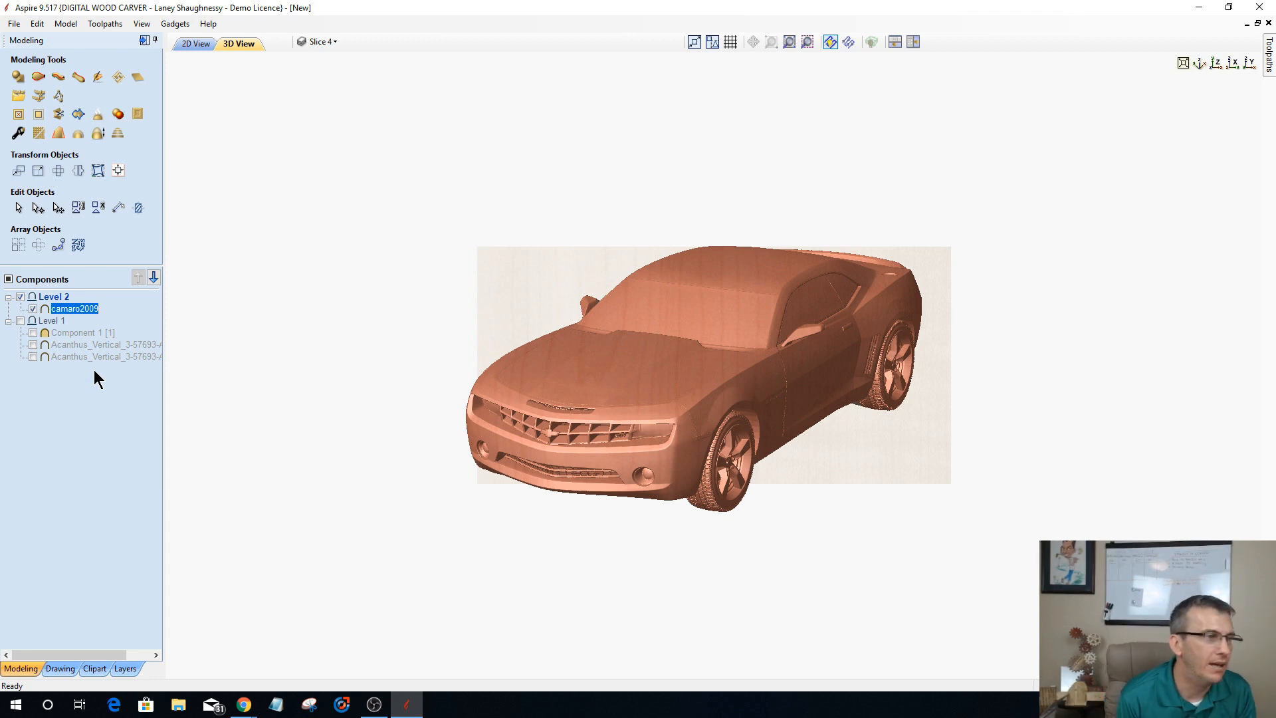
pyautogui.hotkey('ctrl', 'v')
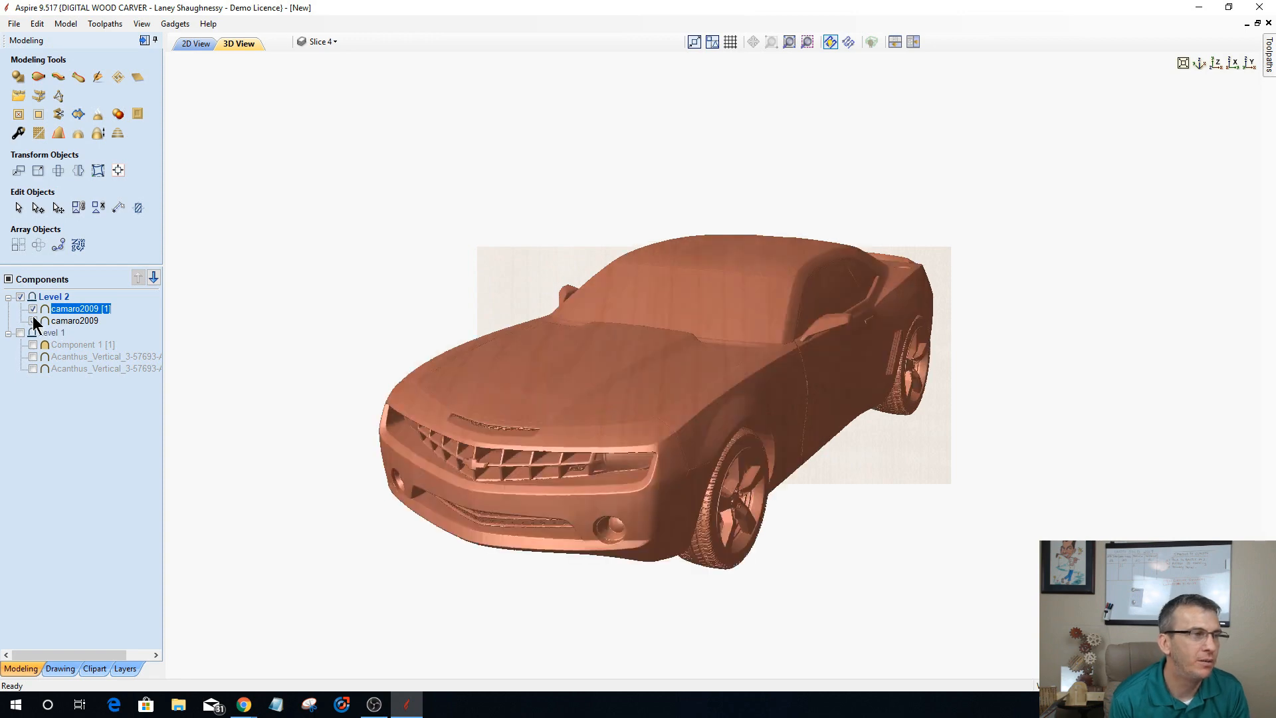
pyautogui.click(33, 320)
pyautogui.click(33, 308)
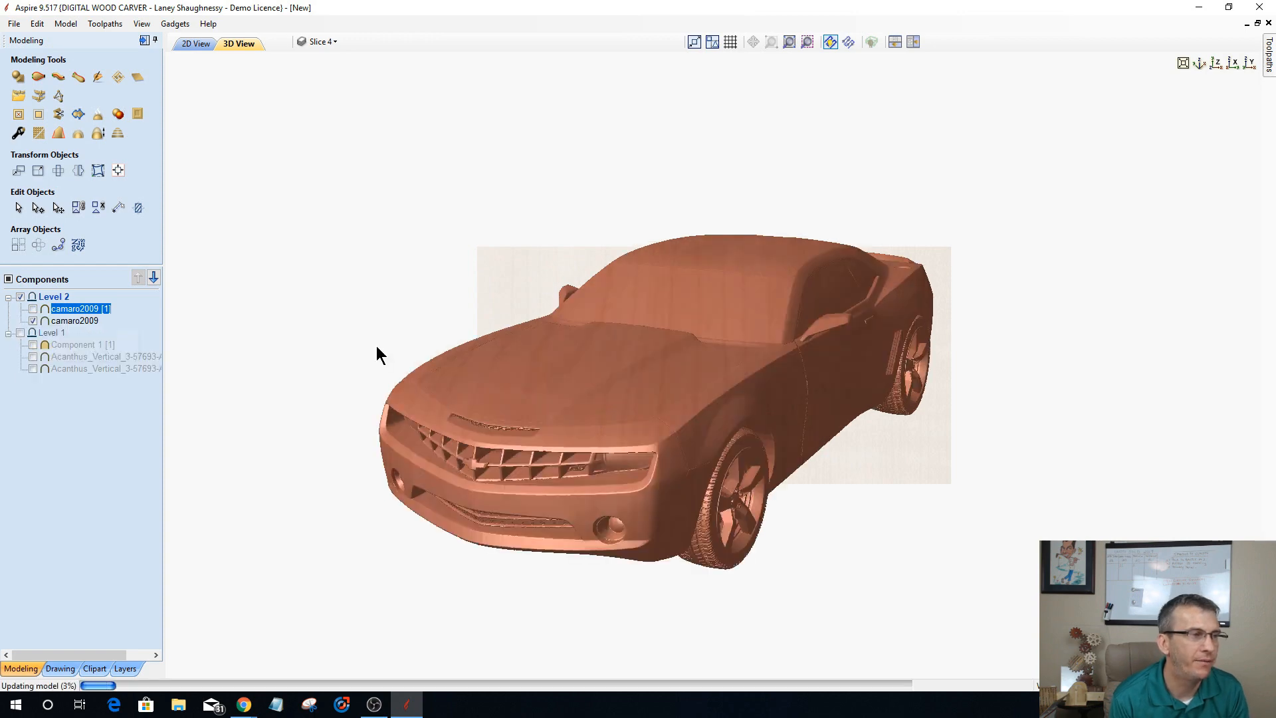
# Step: Scale the height of the original camaro2009 model to 28% and set its exact height to 0.625 inches
pyautogui.click(71, 321)
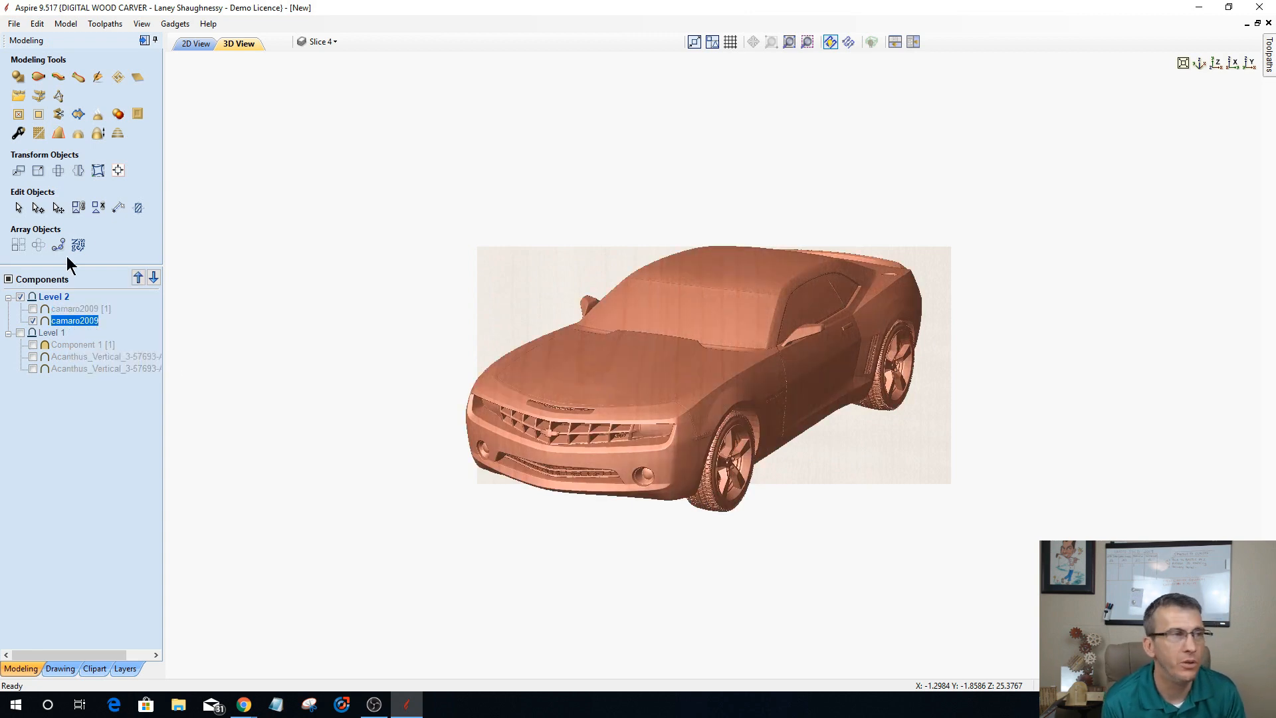
pyautogui.click(98, 135)
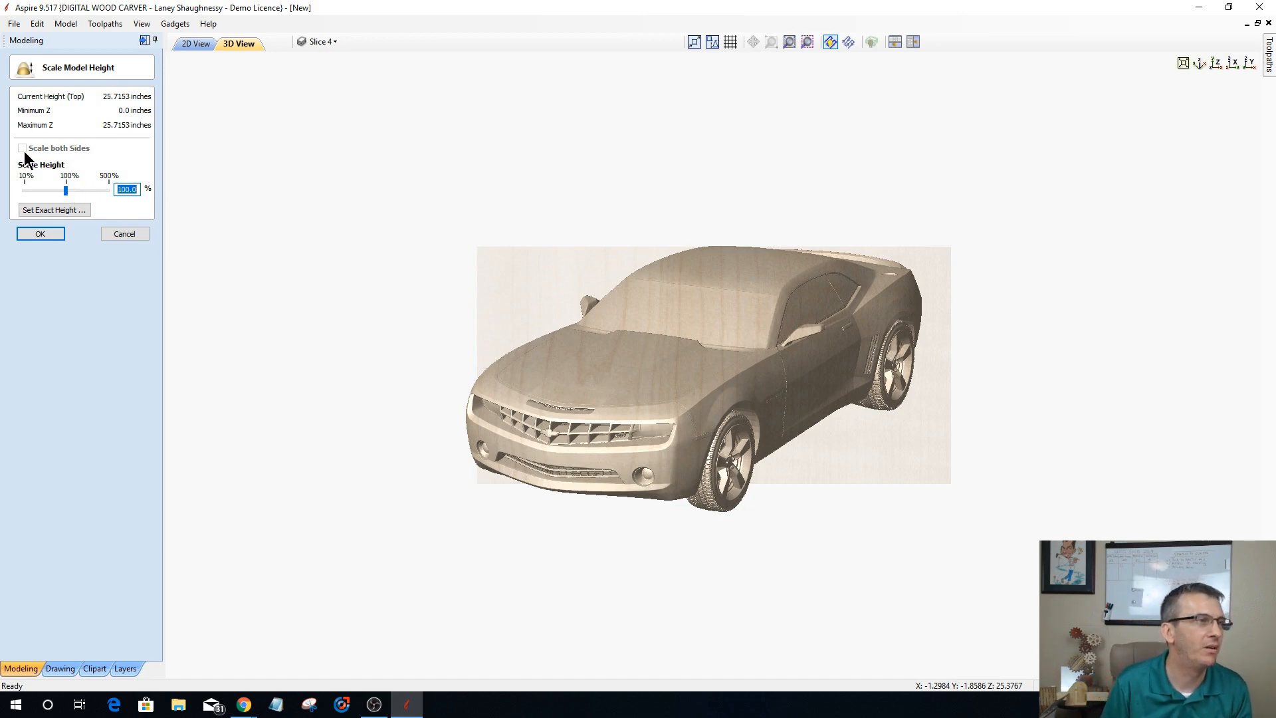
pyautogui.moveTo(63, 191); pyautogui.dragTo(31, 189)
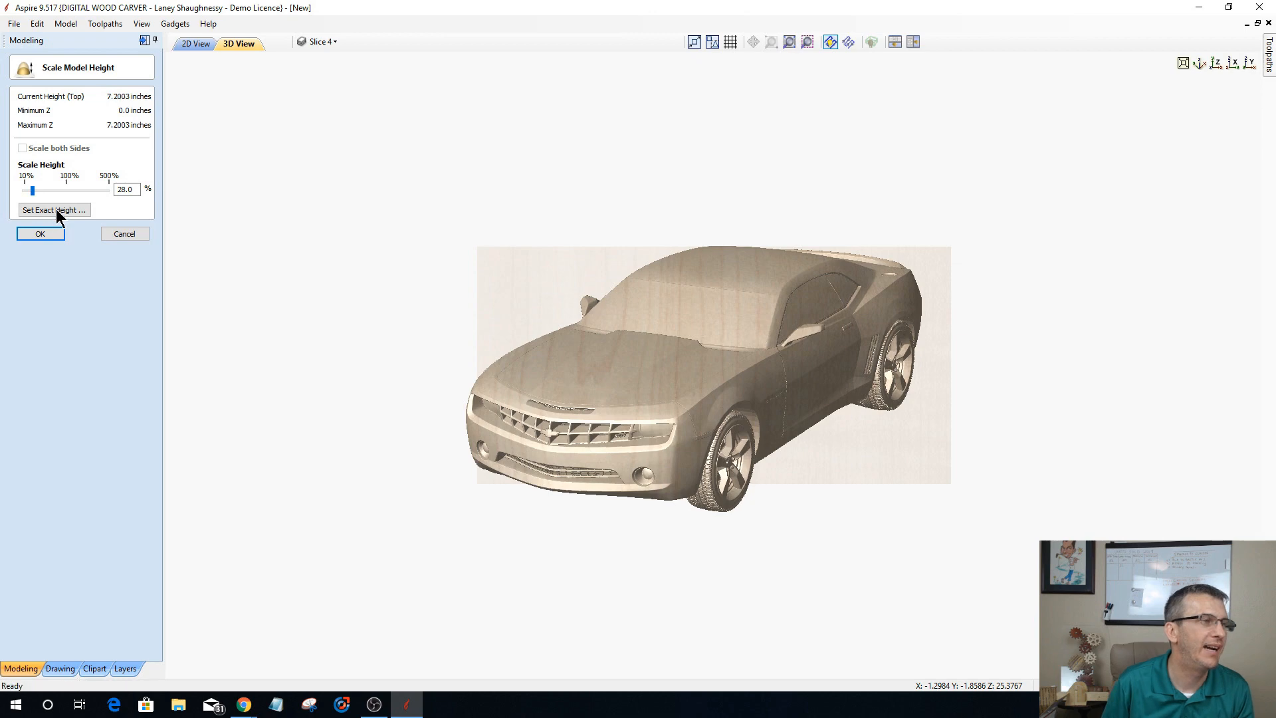
pyautogui.click(55, 209)
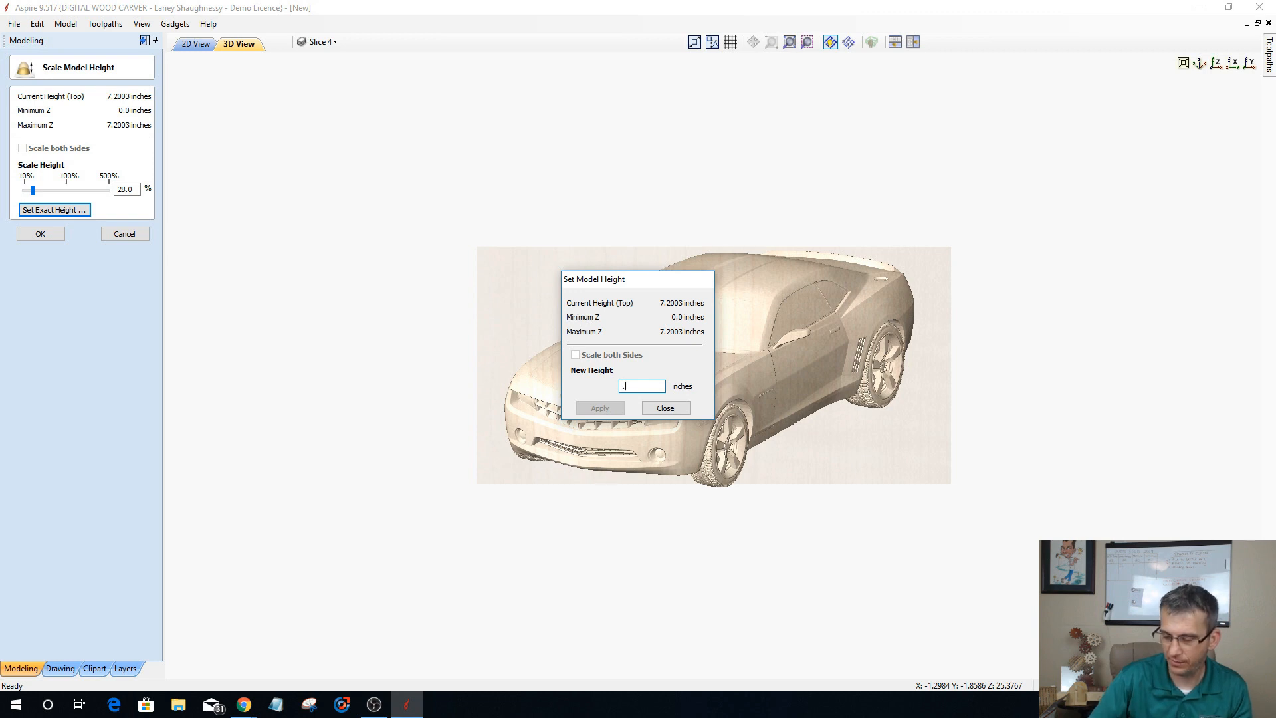
pyautogui.write('.625')
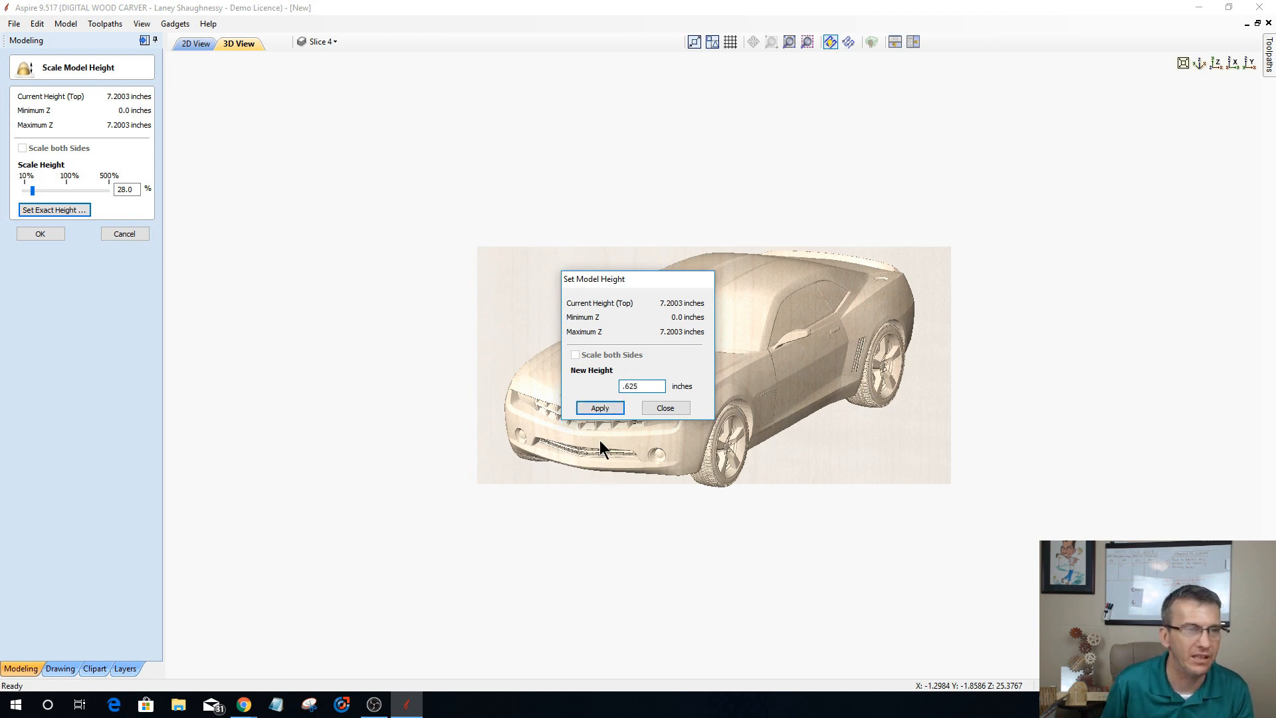
pyautogui.click(592, 407)
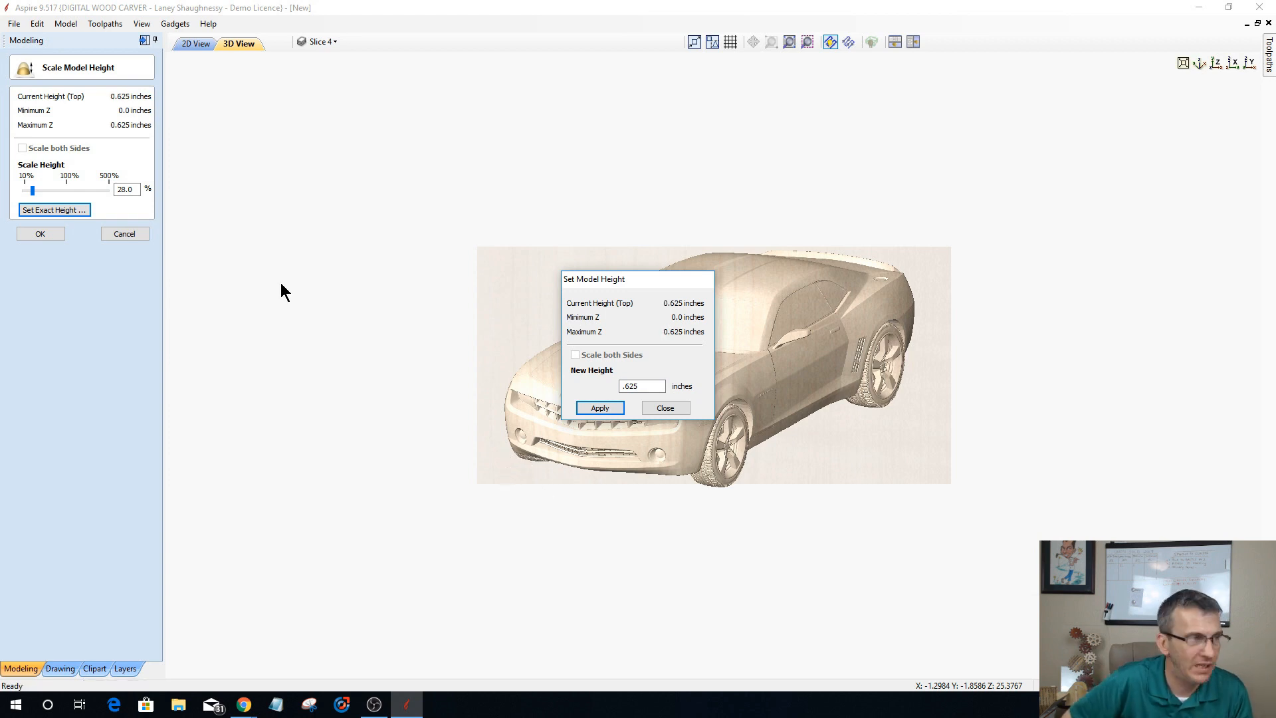
pyautogui.click(661, 407)
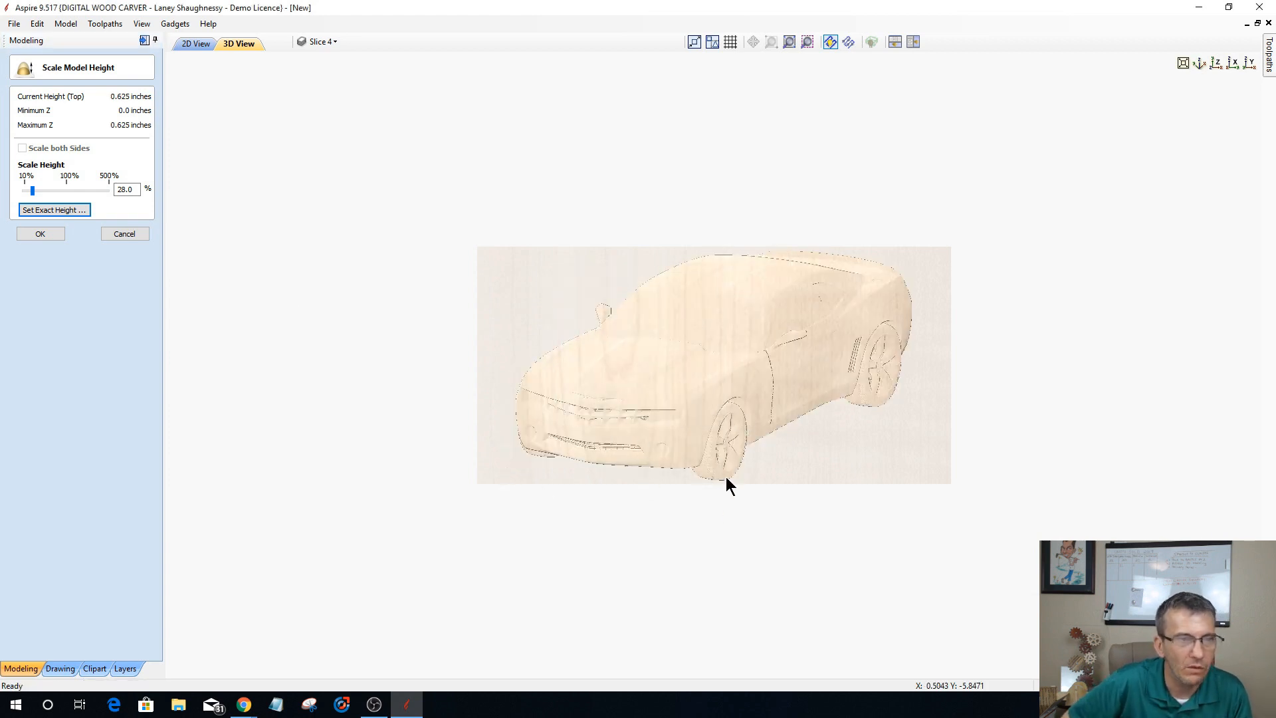
# Step: Check the height-scaled car from low angles and straight down Z, and apply the height scaling
pyautogui.moveTo(740, 278); pyautogui.dragTo(447, 388)
pyautogui.moveTo(871, 506); pyautogui.dragTo(986, 657)
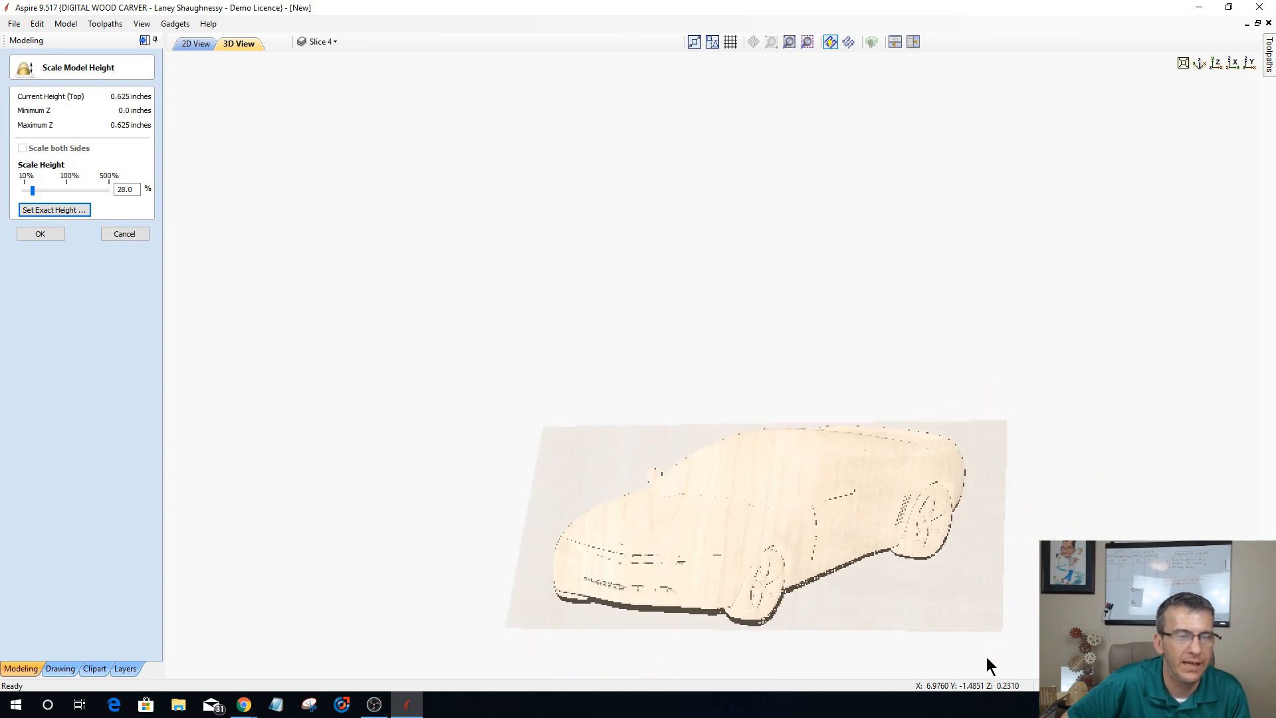
pyautogui.click(1218, 67)
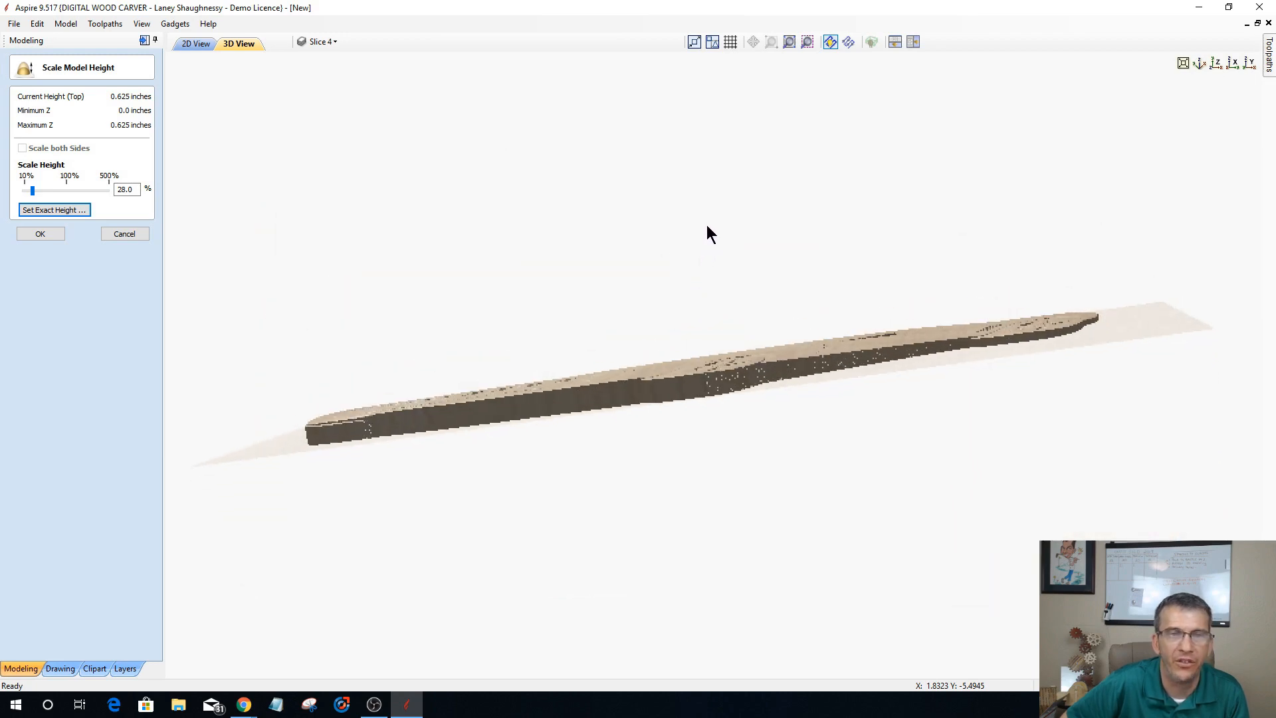
pyautogui.moveTo(705, 234); pyautogui.dragTo(754, 537)
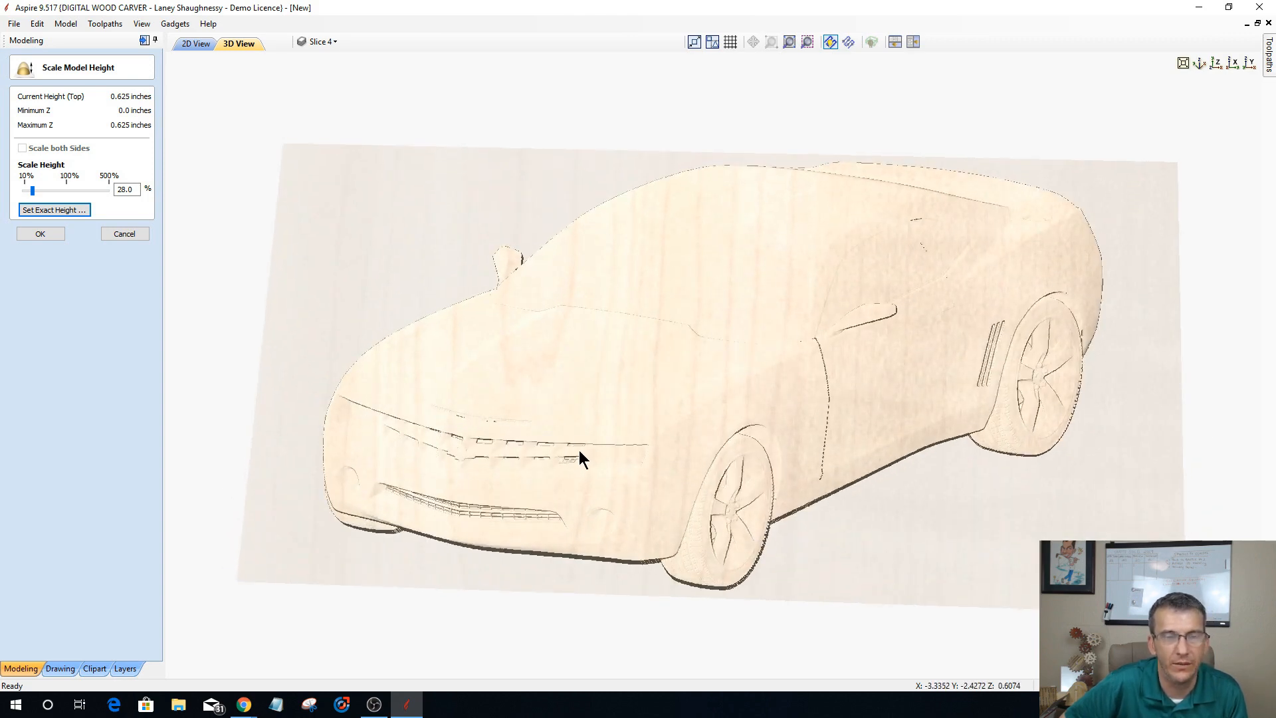
pyautogui.click(32, 235)
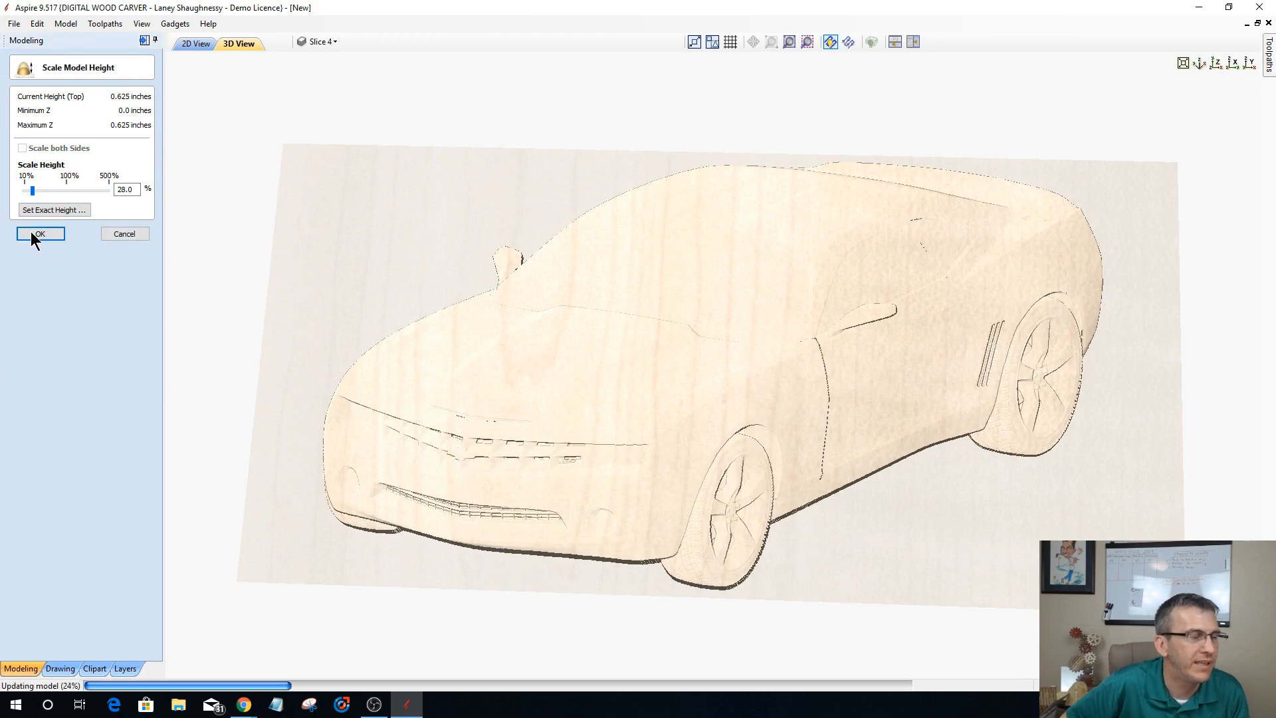
pyautogui.click(133, 234)
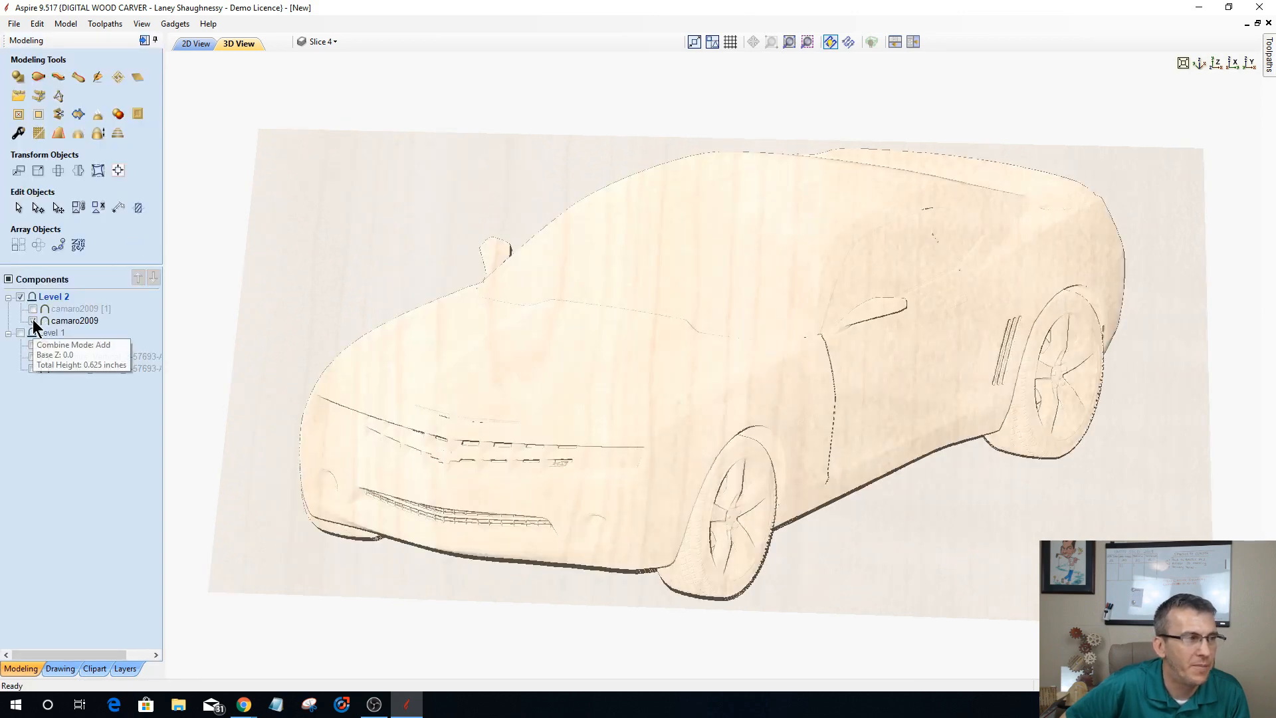
# Step: Hide the height-scaled camaro2009 component, and show and select its full-height copy, camaro2009 [1]
pyautogui.click(34, 321)
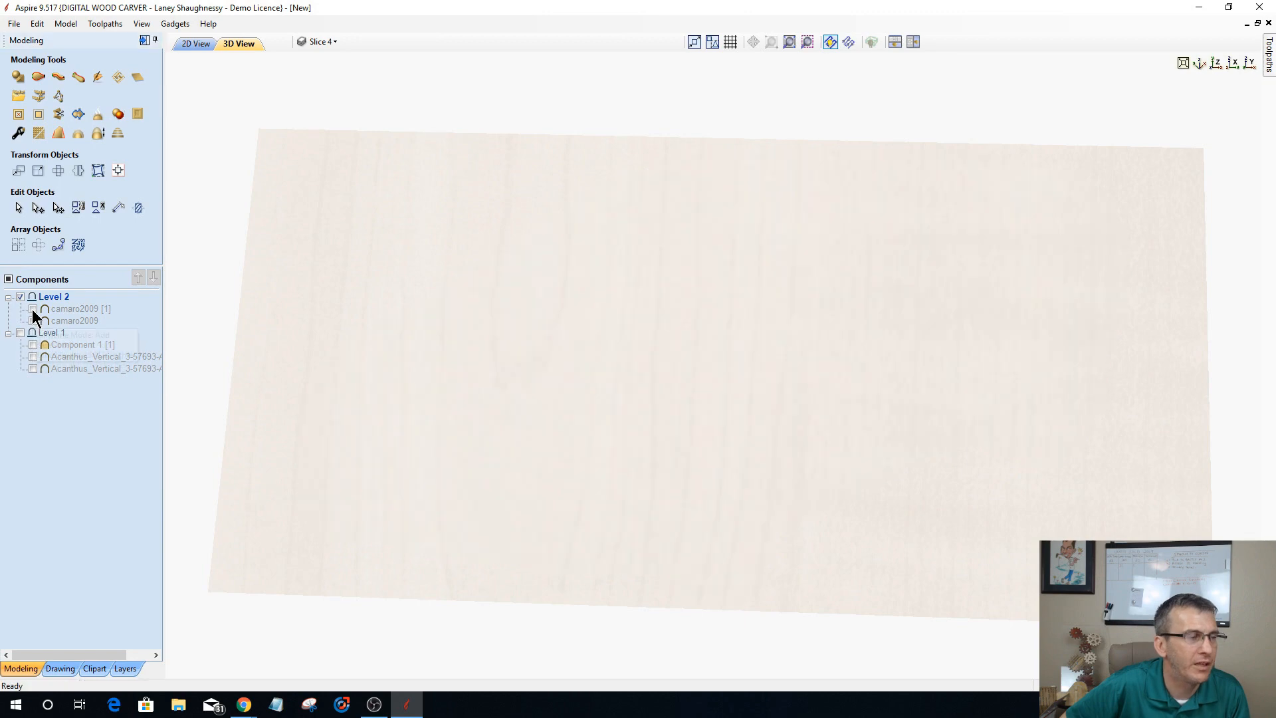
pyautogui.click(32, 309)
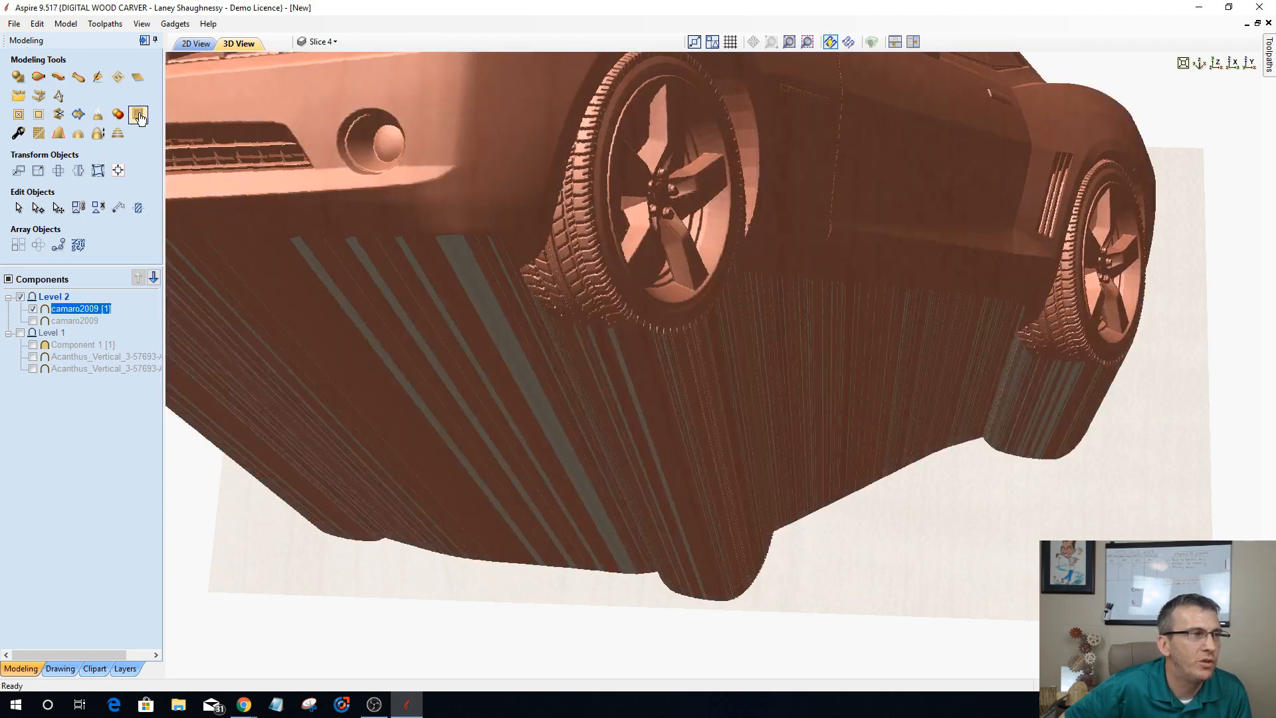
pyautogui.click(139, 117)
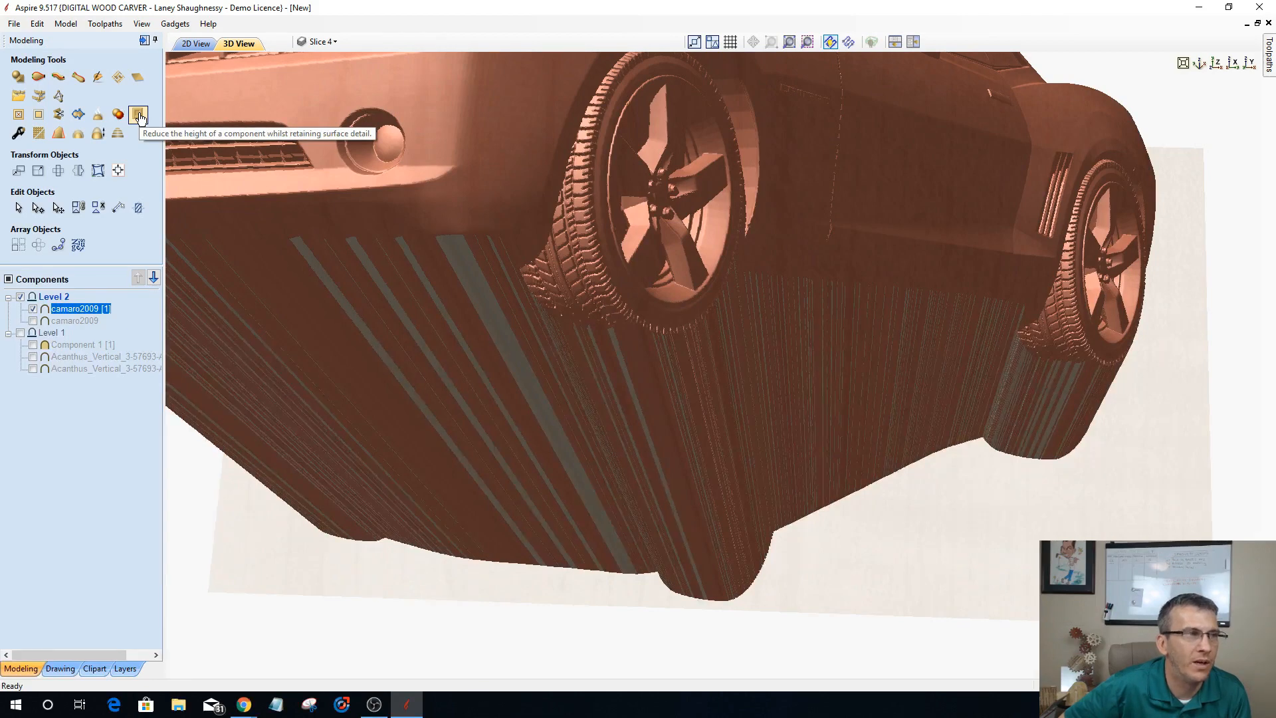
# Step: Emboss the camaro2009 [1] component with a scale height of 1% and a detail smoothness of 9%
pyautogui.click(140, 115)
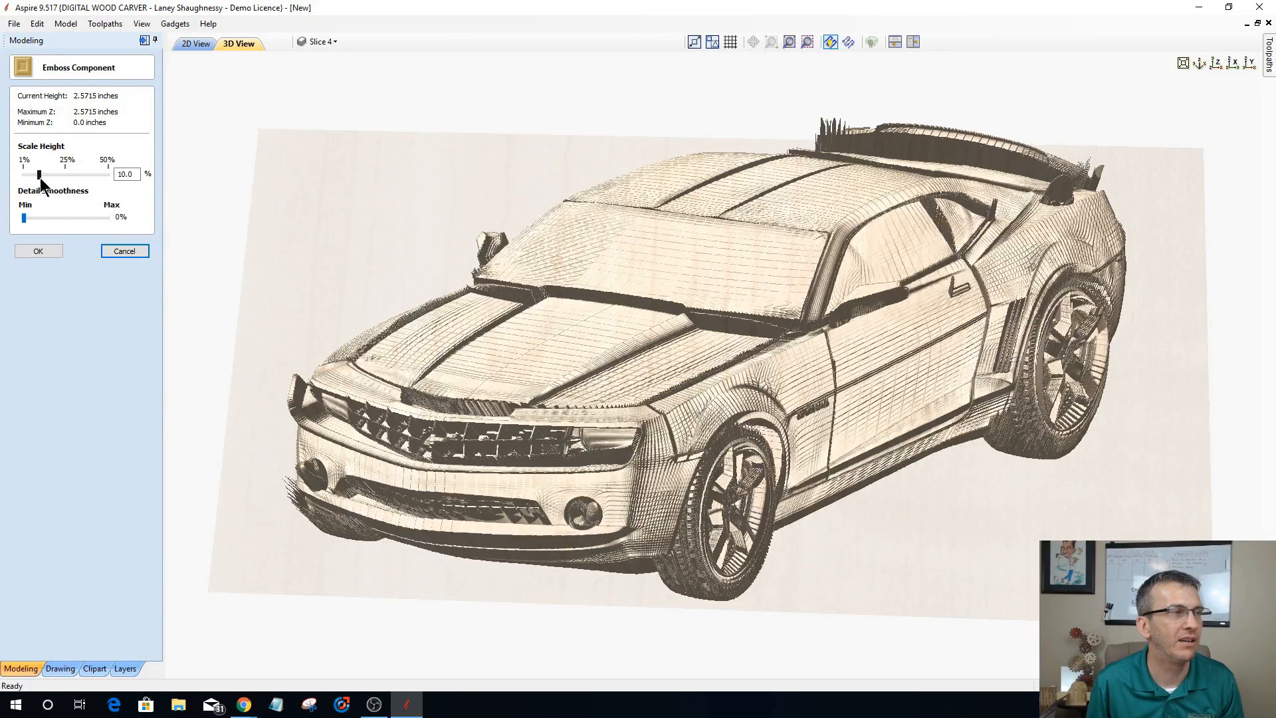
pyautogui.moveTo(39, 176); pyautogui.dragTo(2, 176)
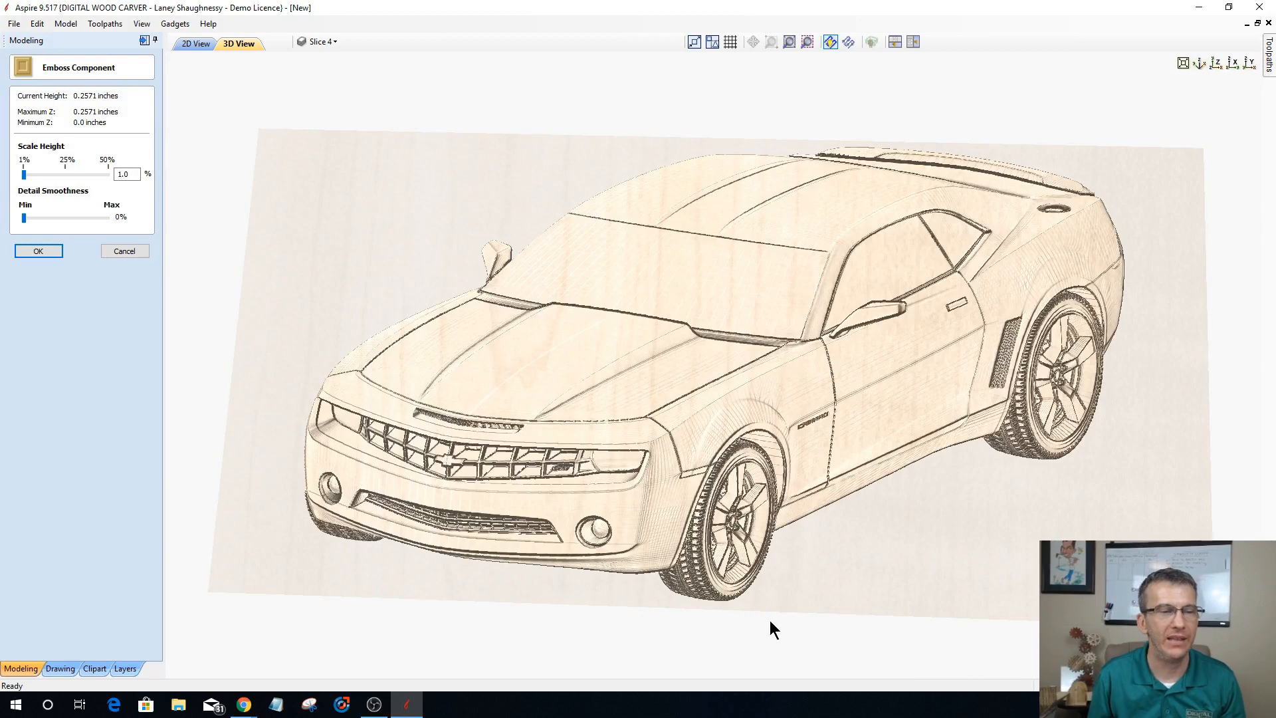
pyautogui.moveTo(770, 620); pyautogui.dragTo(744, 593)
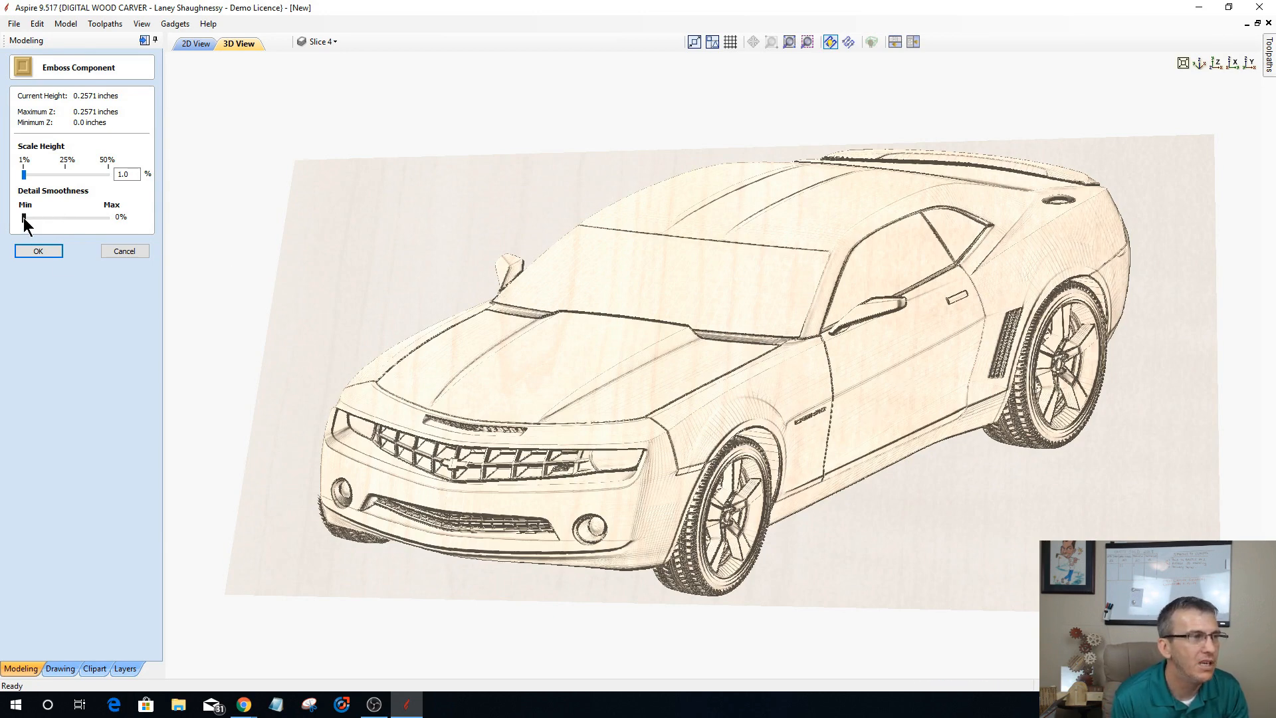
pyautogui.moveTo(23, 217); pyautogui.dragTo(30, 217)
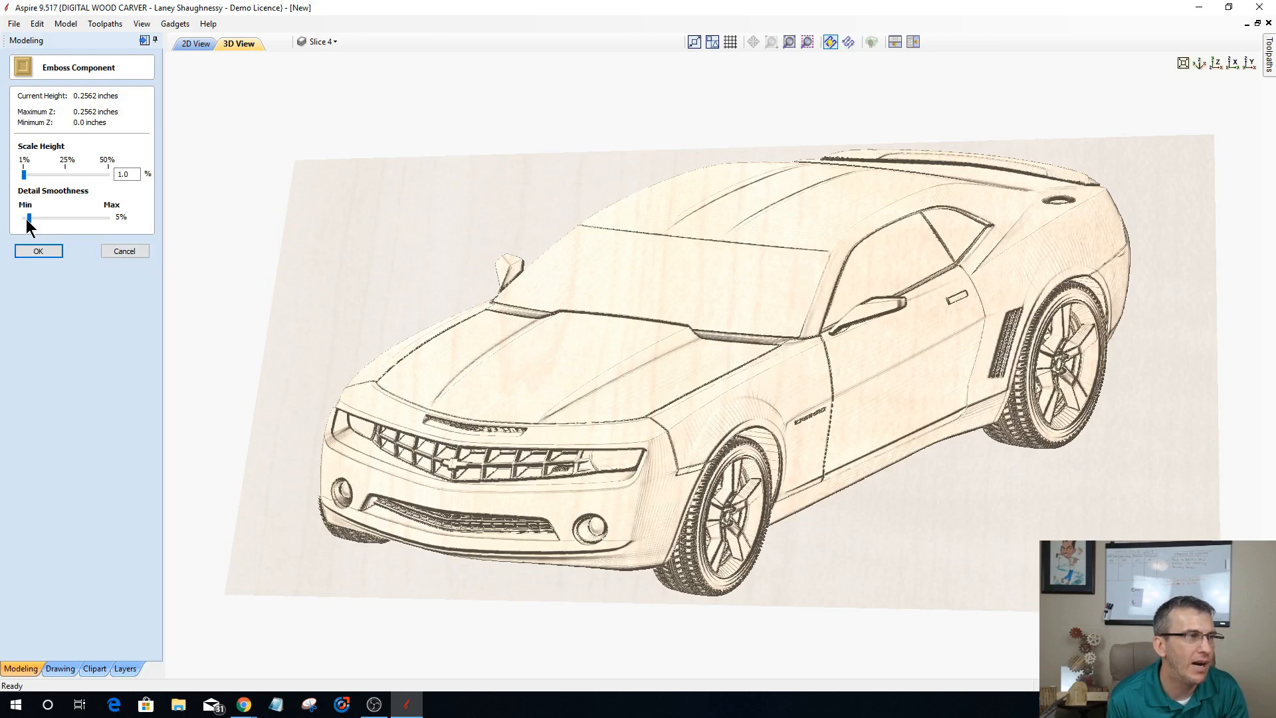
pyautogui.moveTo(28, 219); pyautogui.dragTo(31, 219)
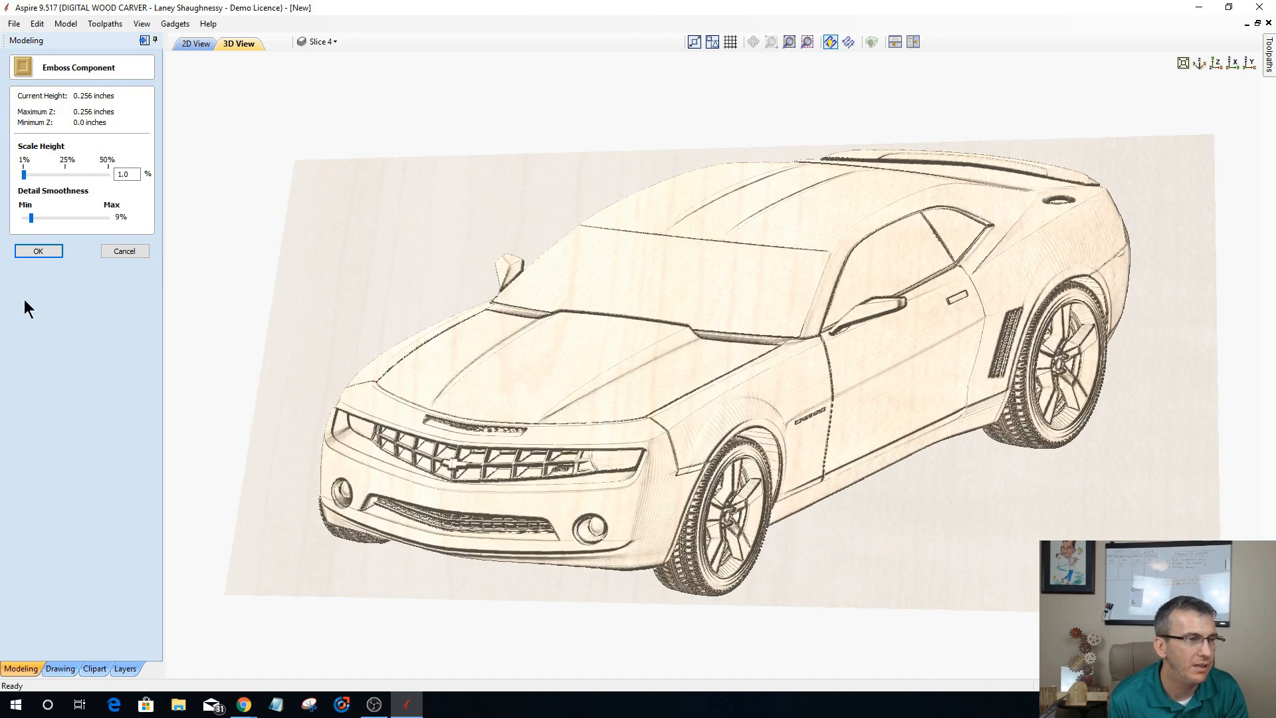
pyautogui.click(38, 251)
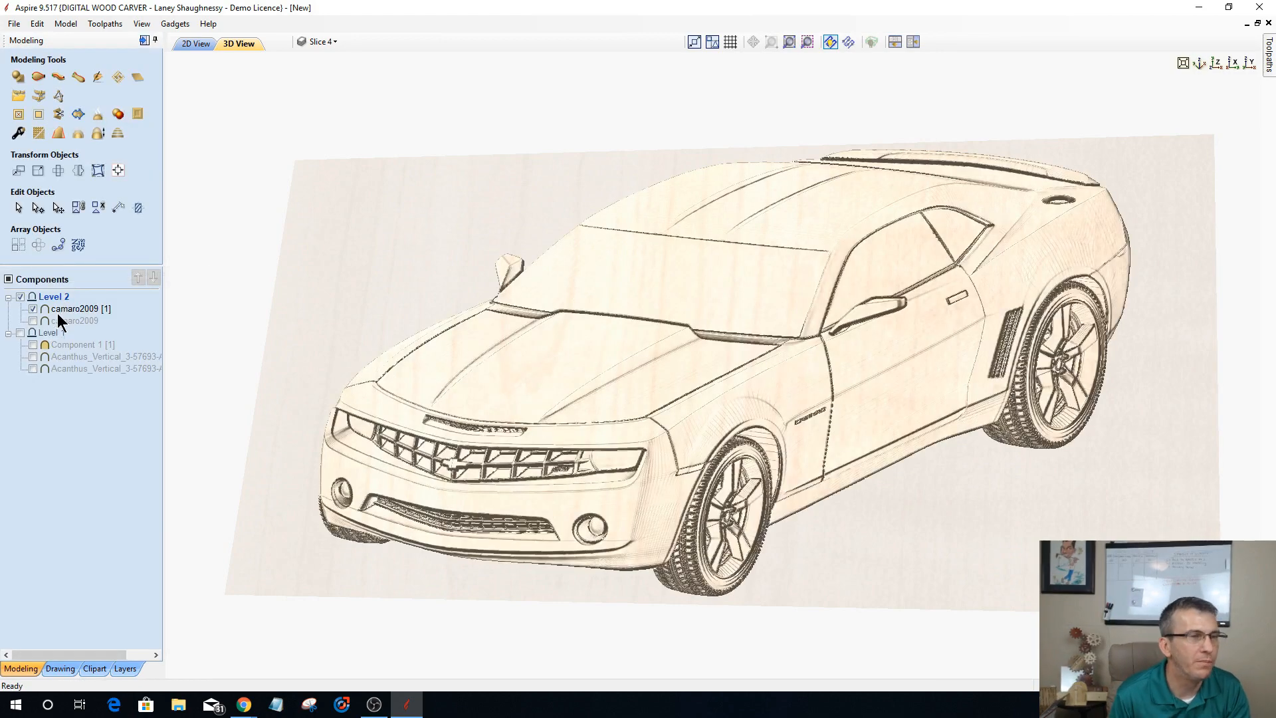
# Step: Show the height-scaled camaro2009 together with the embossed copy, and inspect the combined relief from low angles and straight down Z
pyautogui.moveTo(875, 606); pyautogui.dragTo(6, 384)
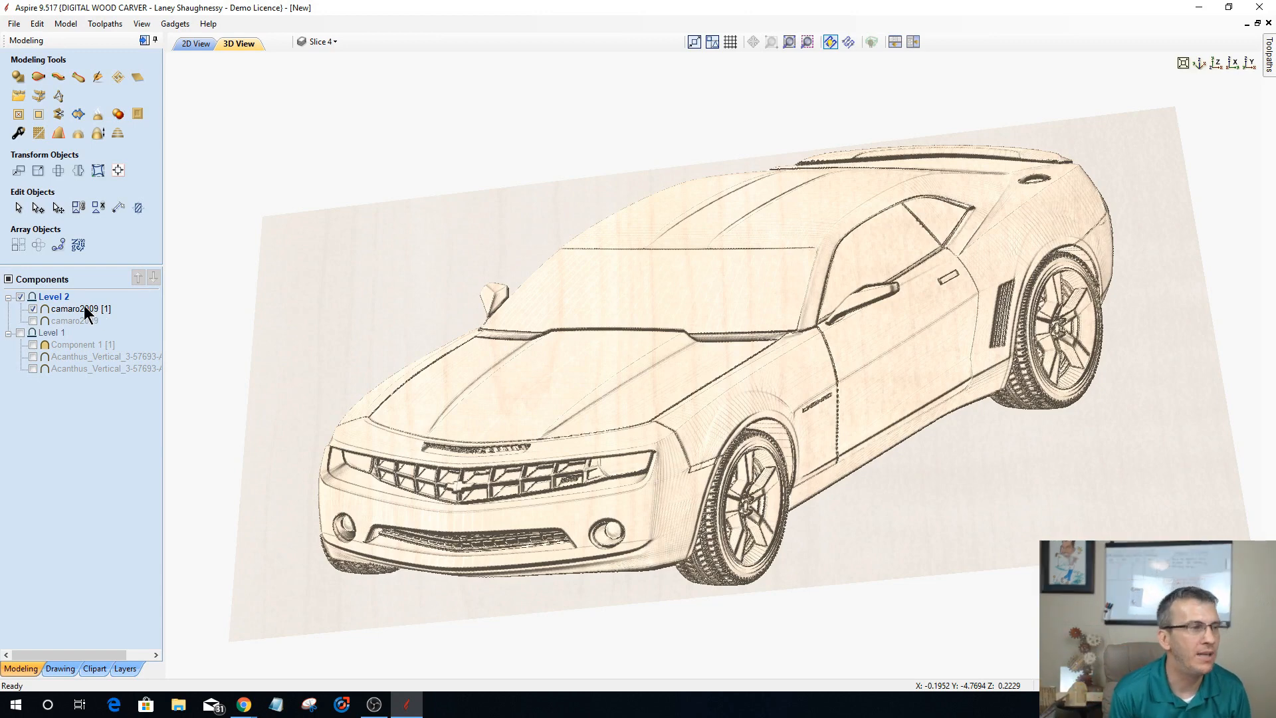
pyautogui.click(96, 308)
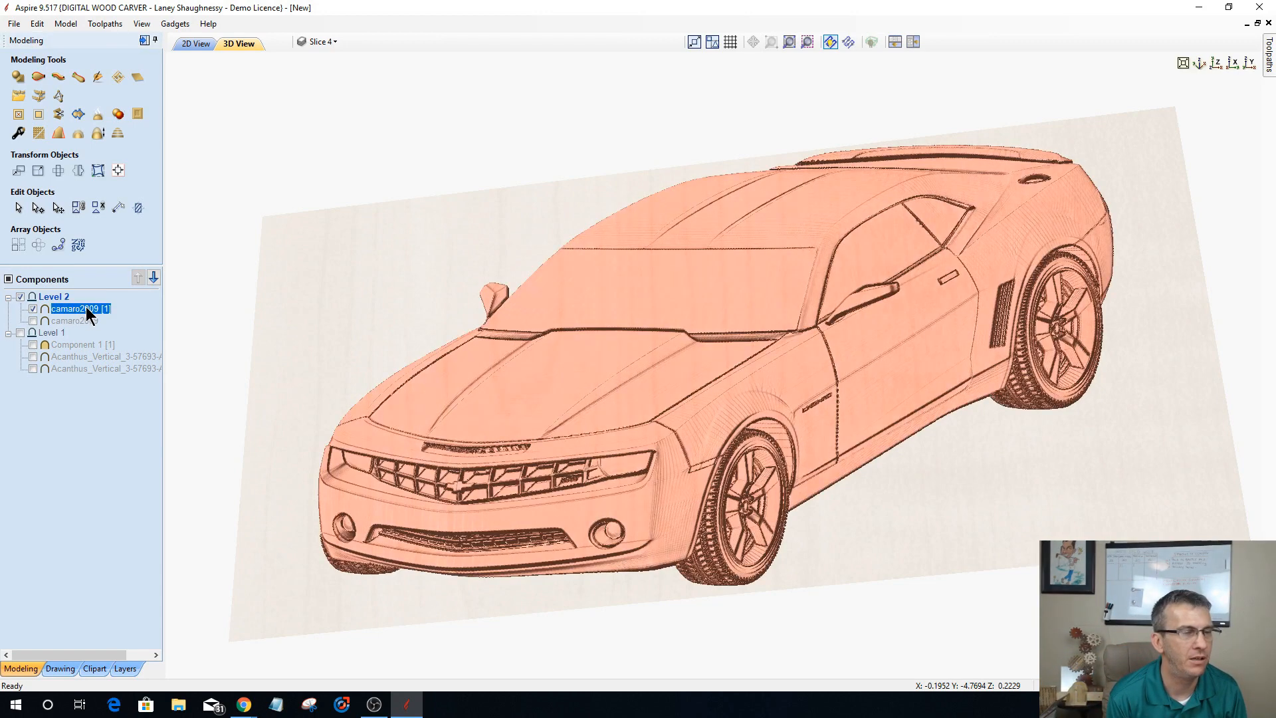
pyautogui.rightClick(83, 310)
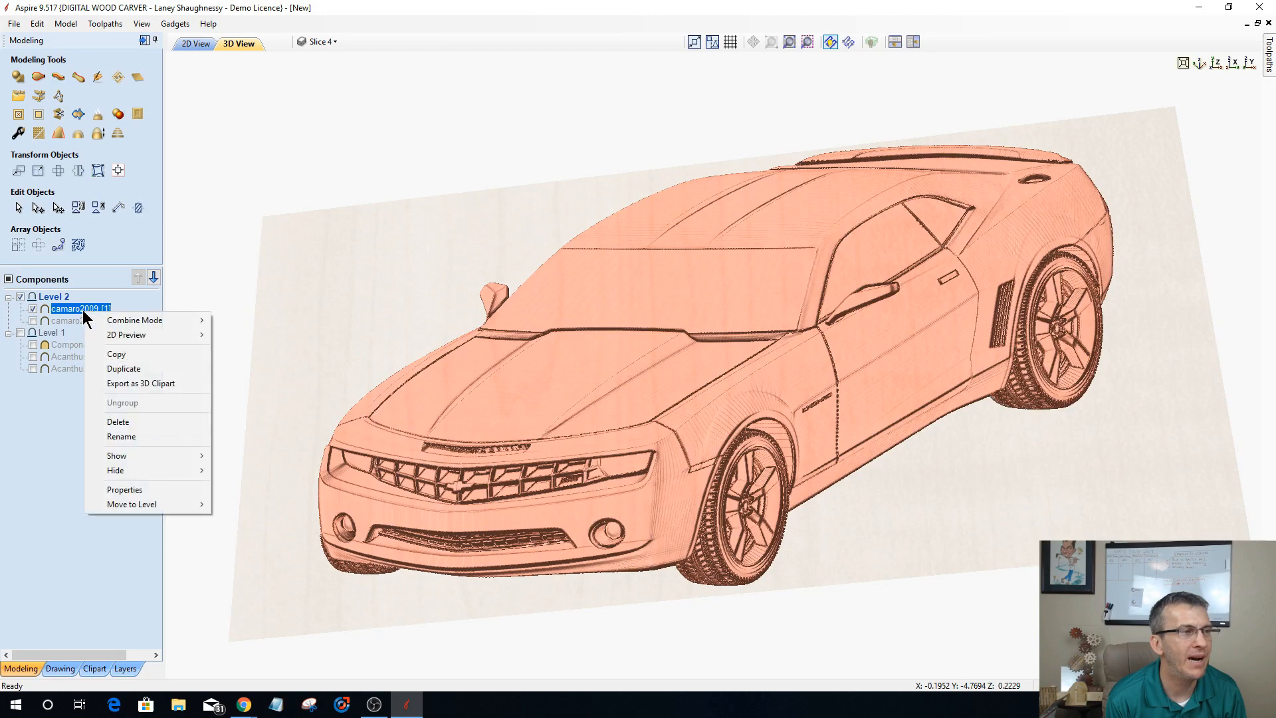
pyautogui.moveTo(129, 324)
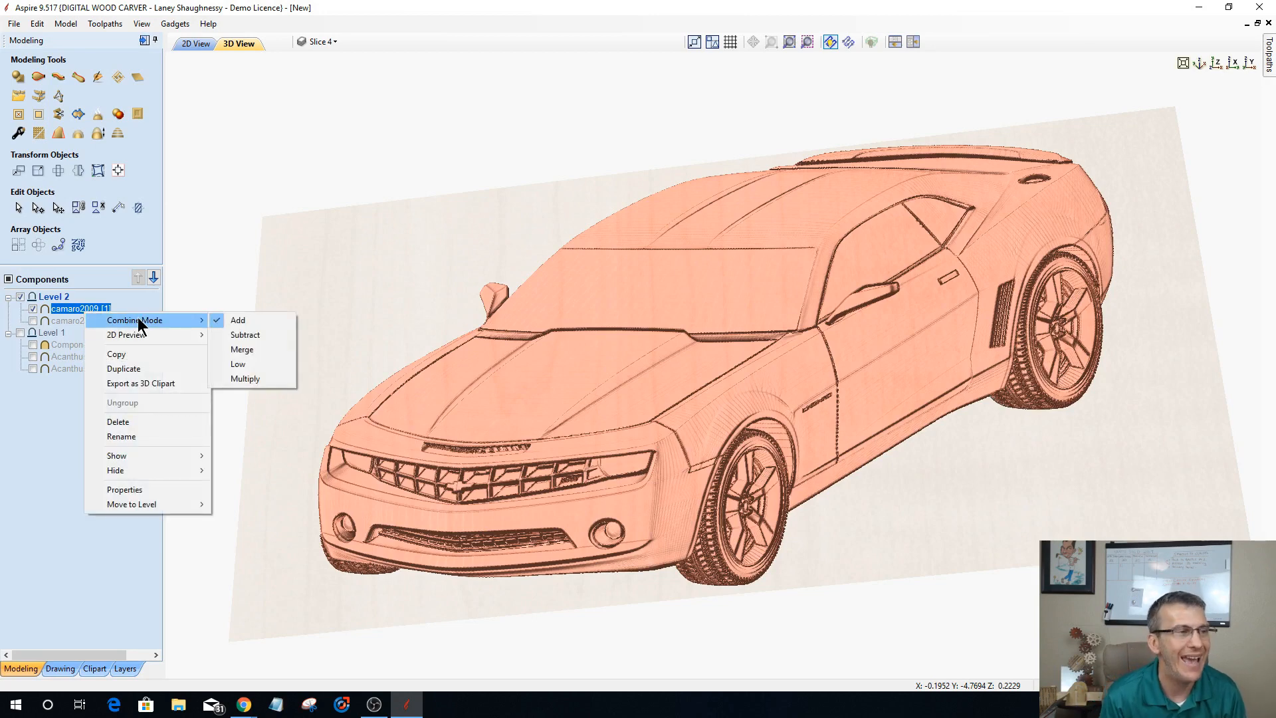
pyautogui.click(32, 320)
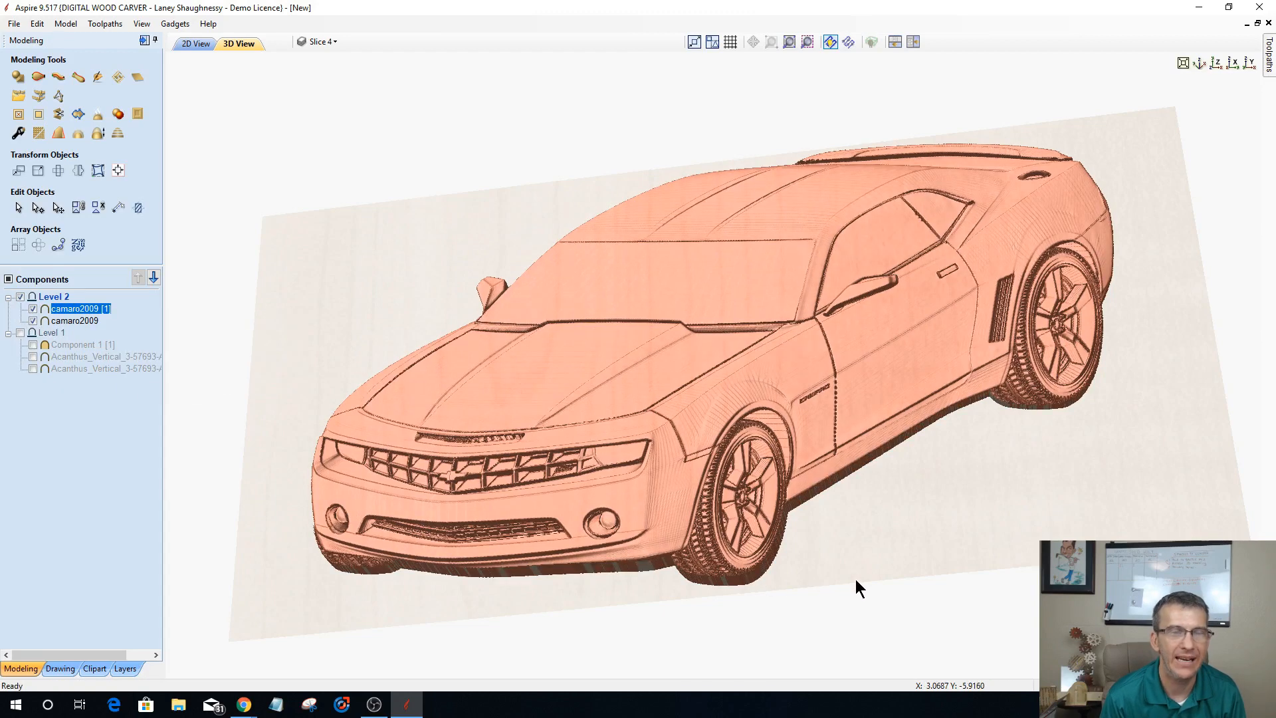
pyautogui.moveTo(852, 576); pyautogui.dragTo(800, 515)
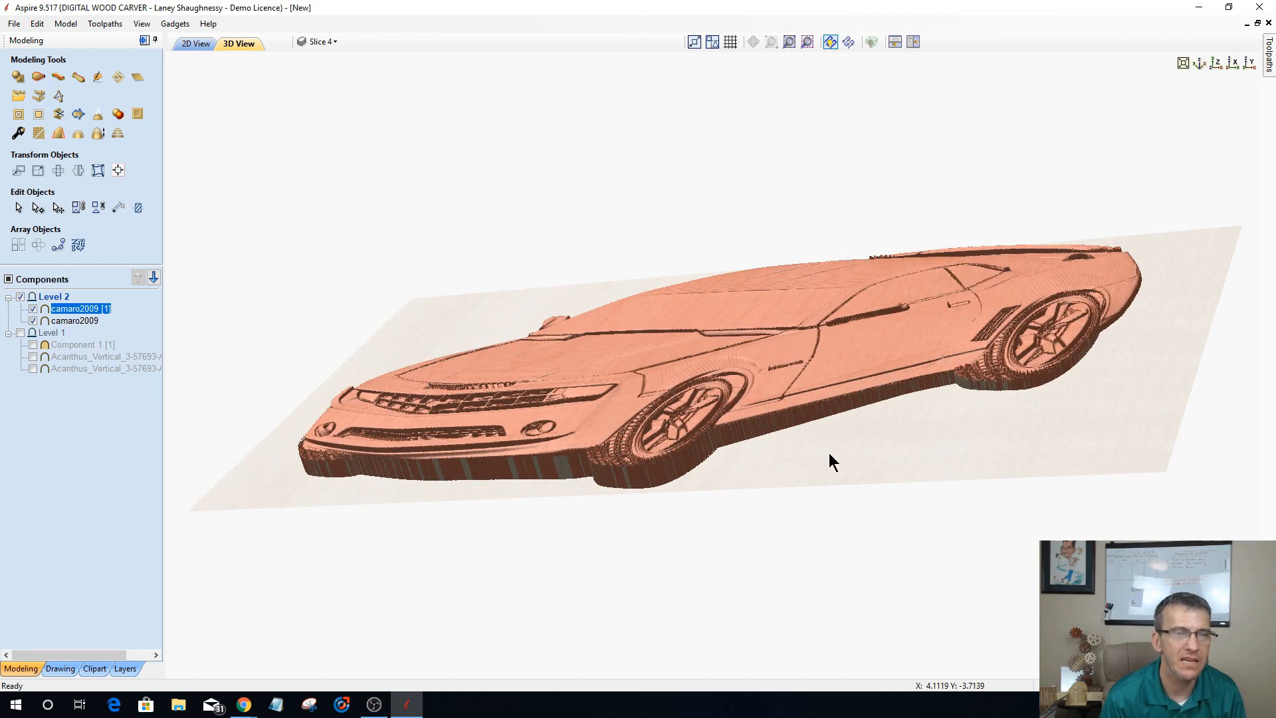
pyautogui.moveTo(828, 452); pyautogui.dragTo(897, 623)
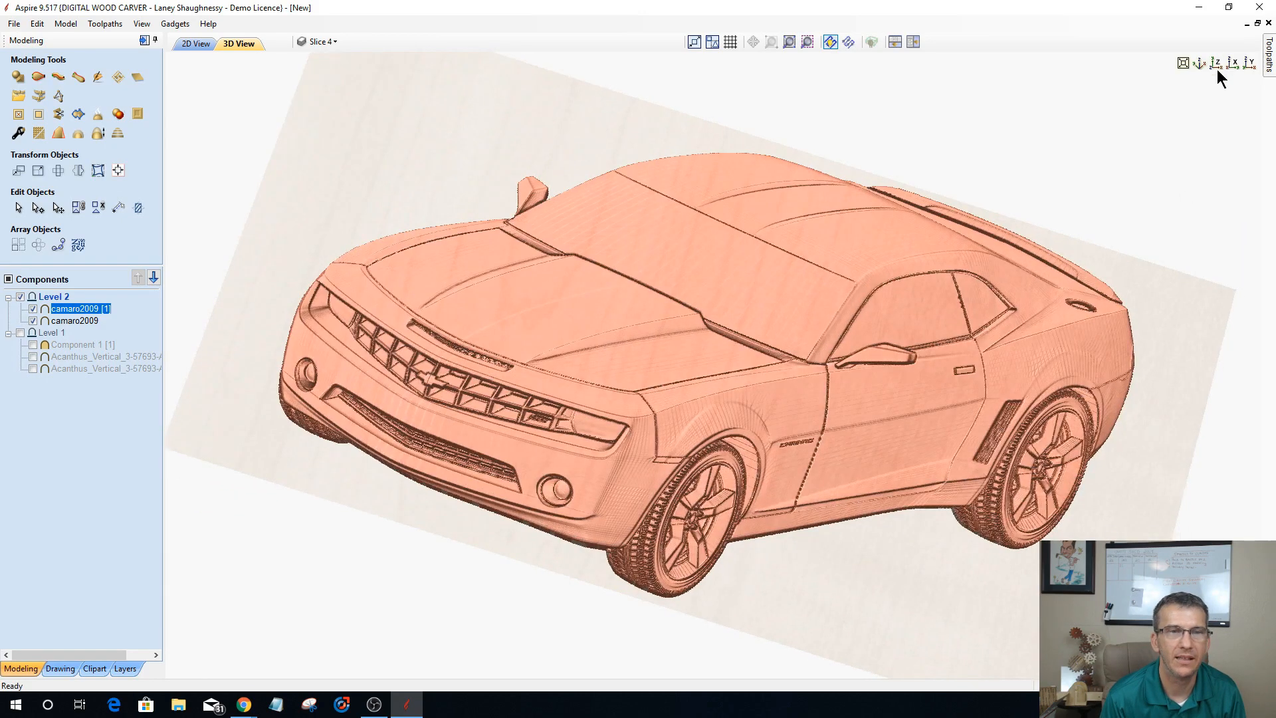
pyautogui.click(1216, 68)
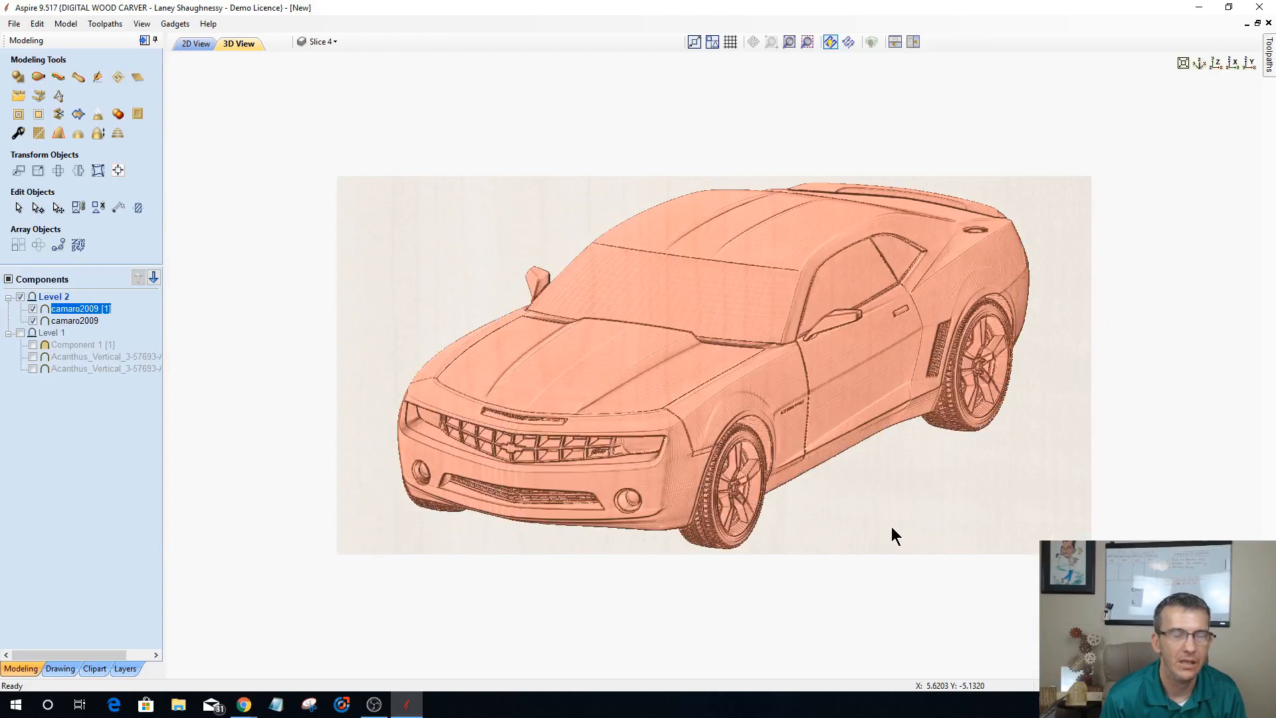
# Step: Select both camaro2009 components in Level 2 and bake them into a single component
pyautogui.click(75, 320)
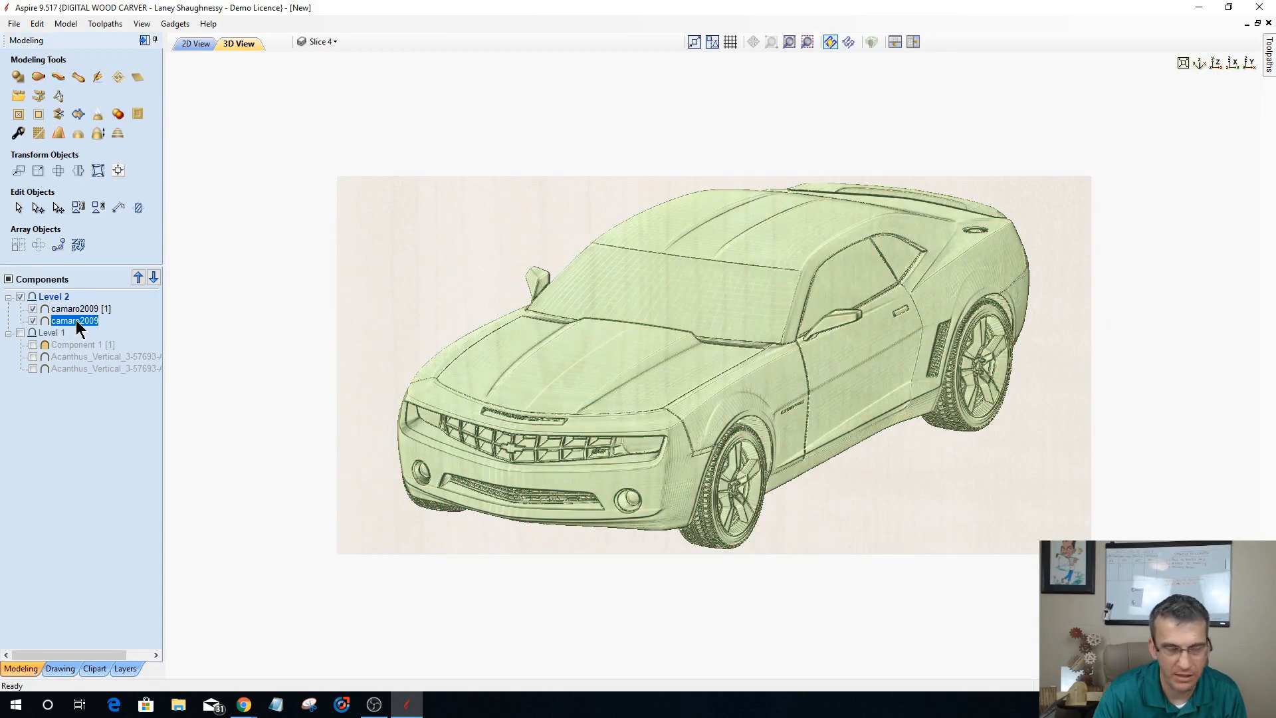
pyautogui.keyDown('ctrl'); pyautogui.click(77, 310); pyautogui.keyUp('ctrl')
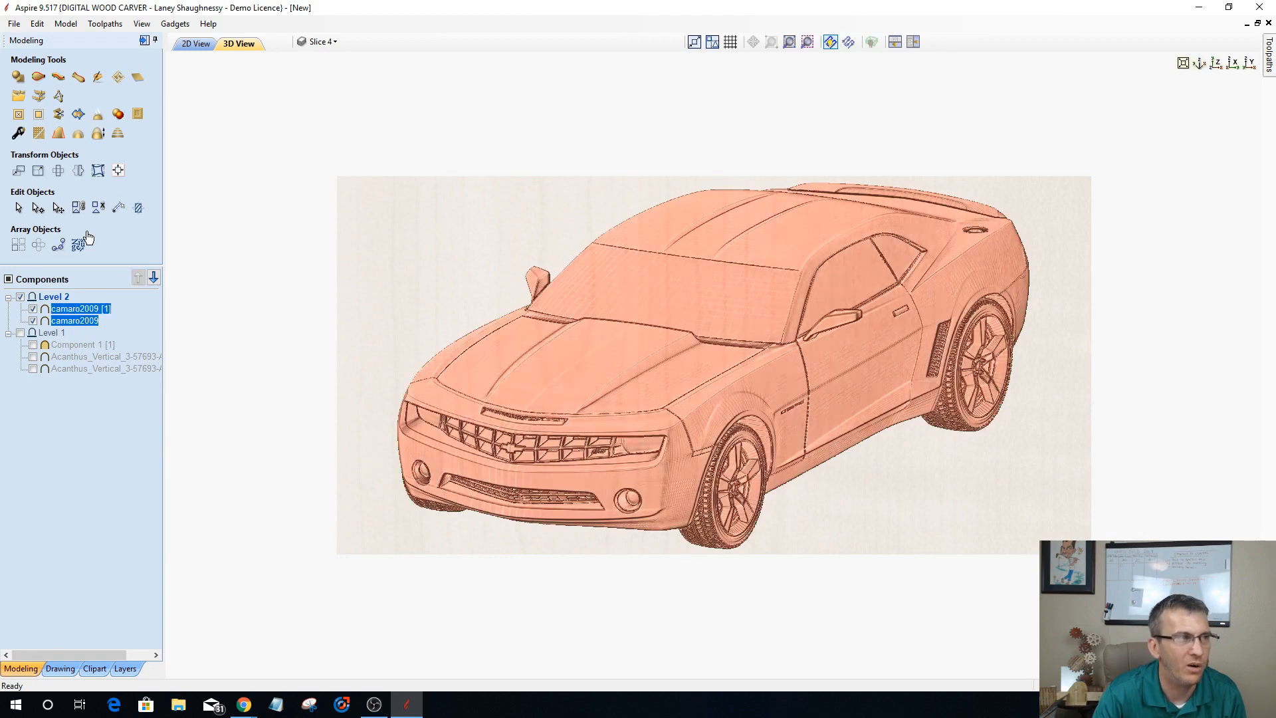
pyautogui.click(100, 115)
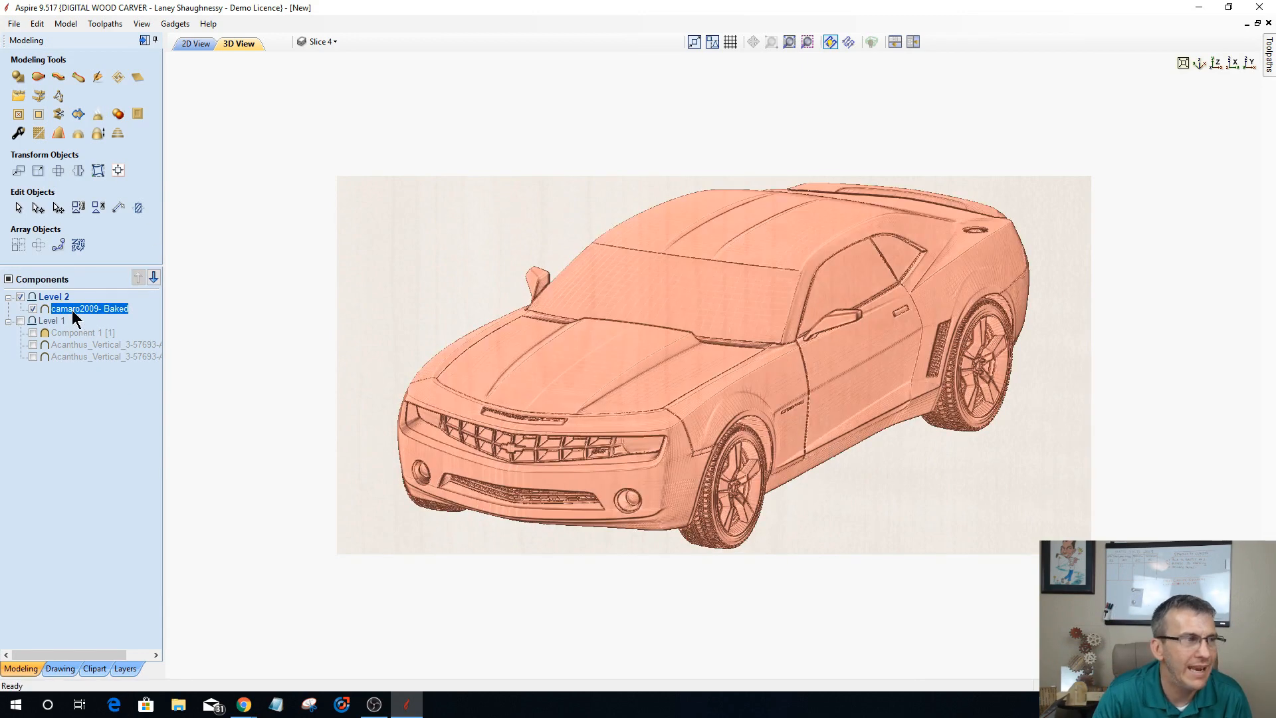
# Step: Smooth the baked car component at about one third of the smoothing range, with Preserve transparency off
pyautogui.click(39, 135)
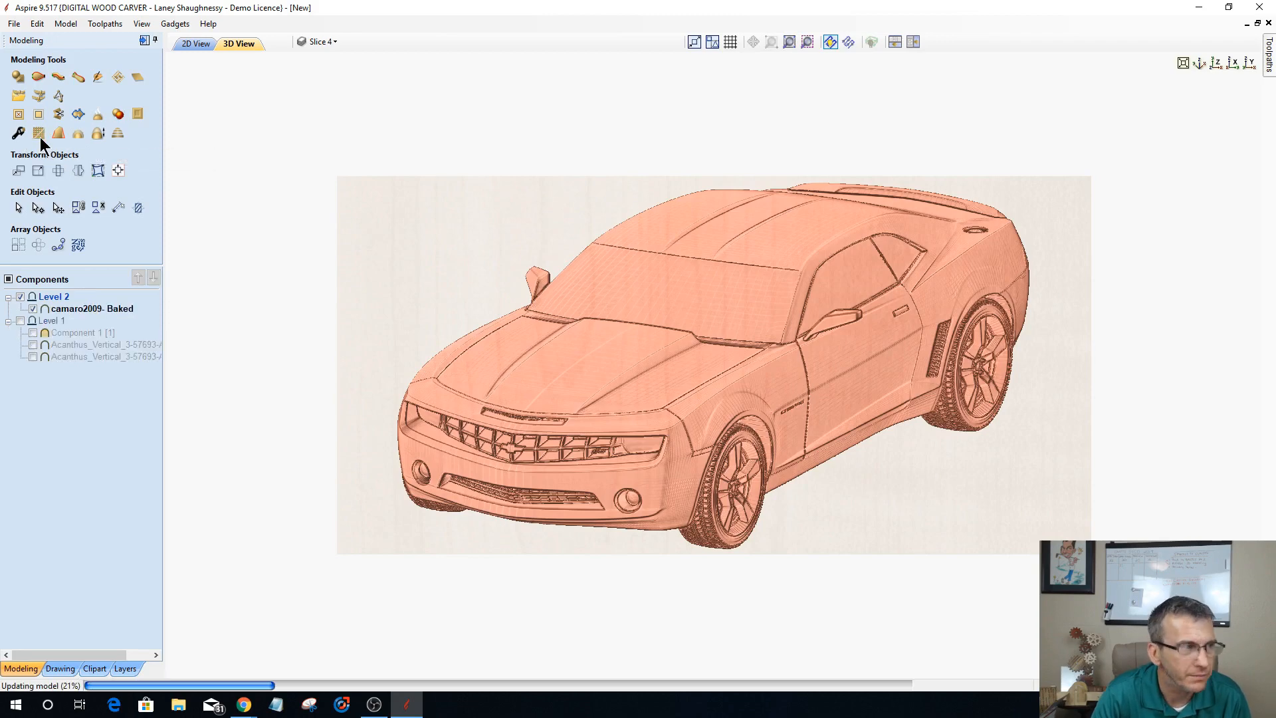
pyautogui.click(40, 135)
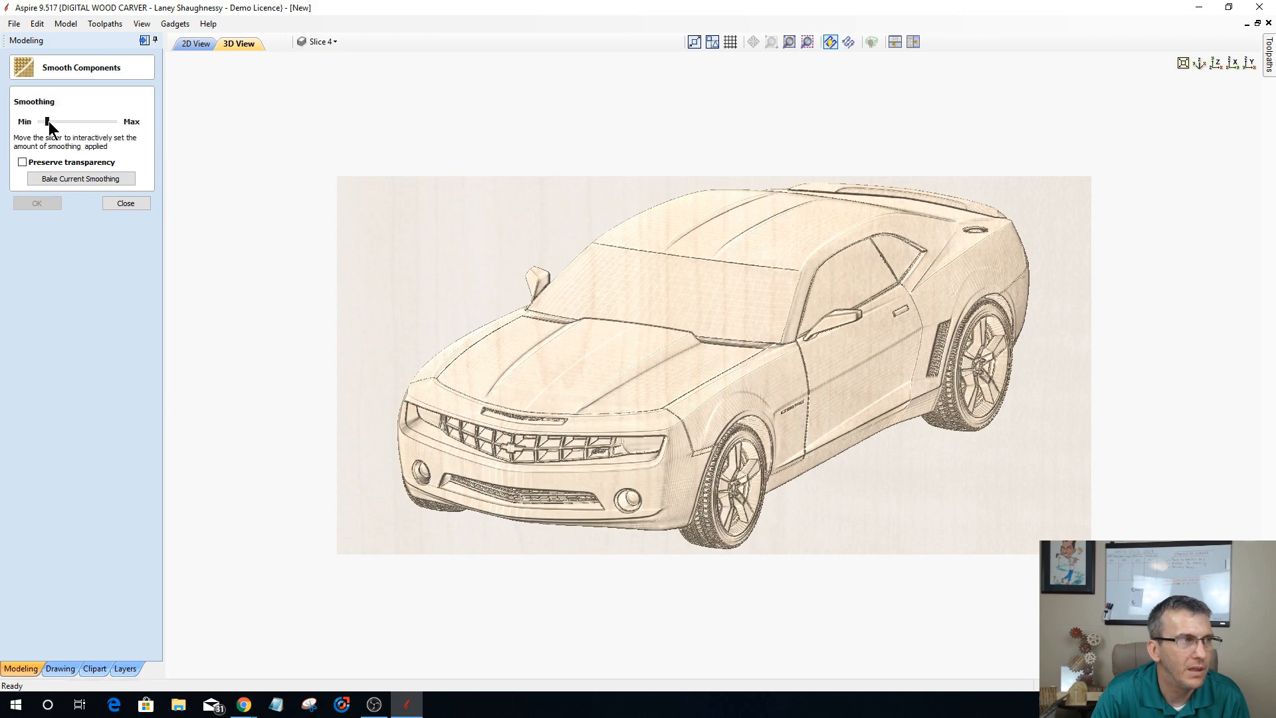
pyautogui.click(53, 121)
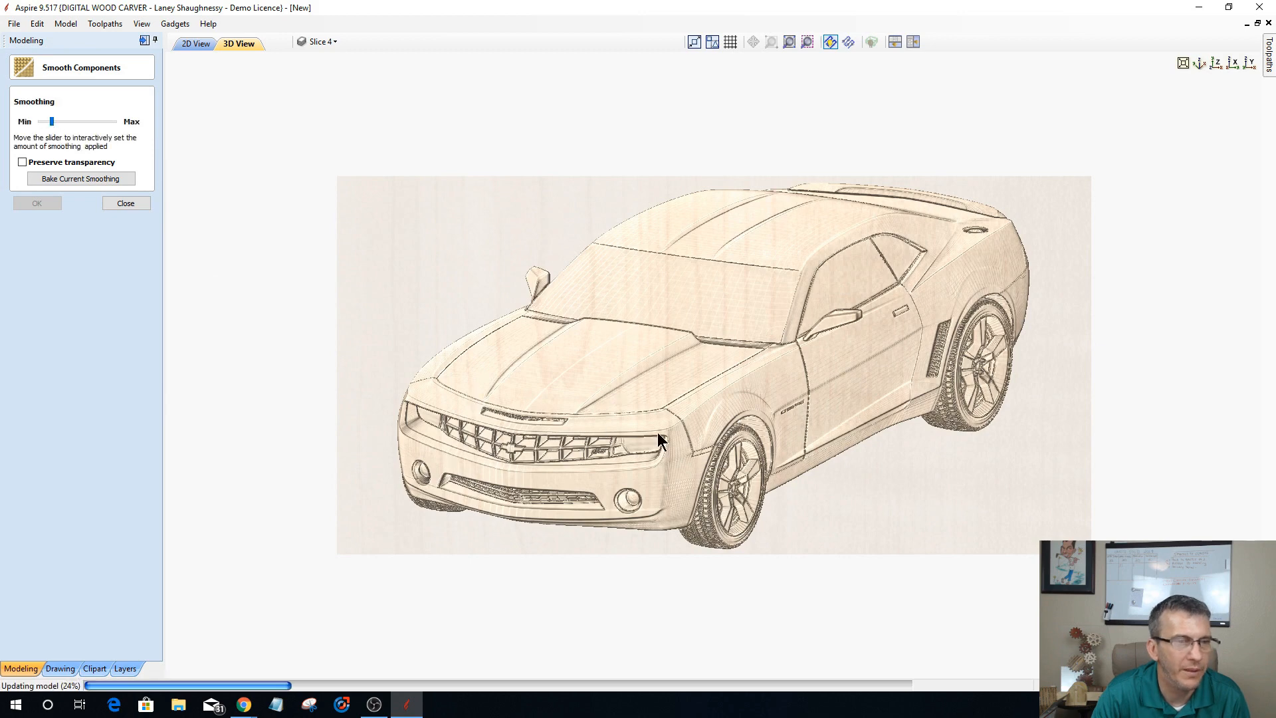
pyautogui.click(61, 124)
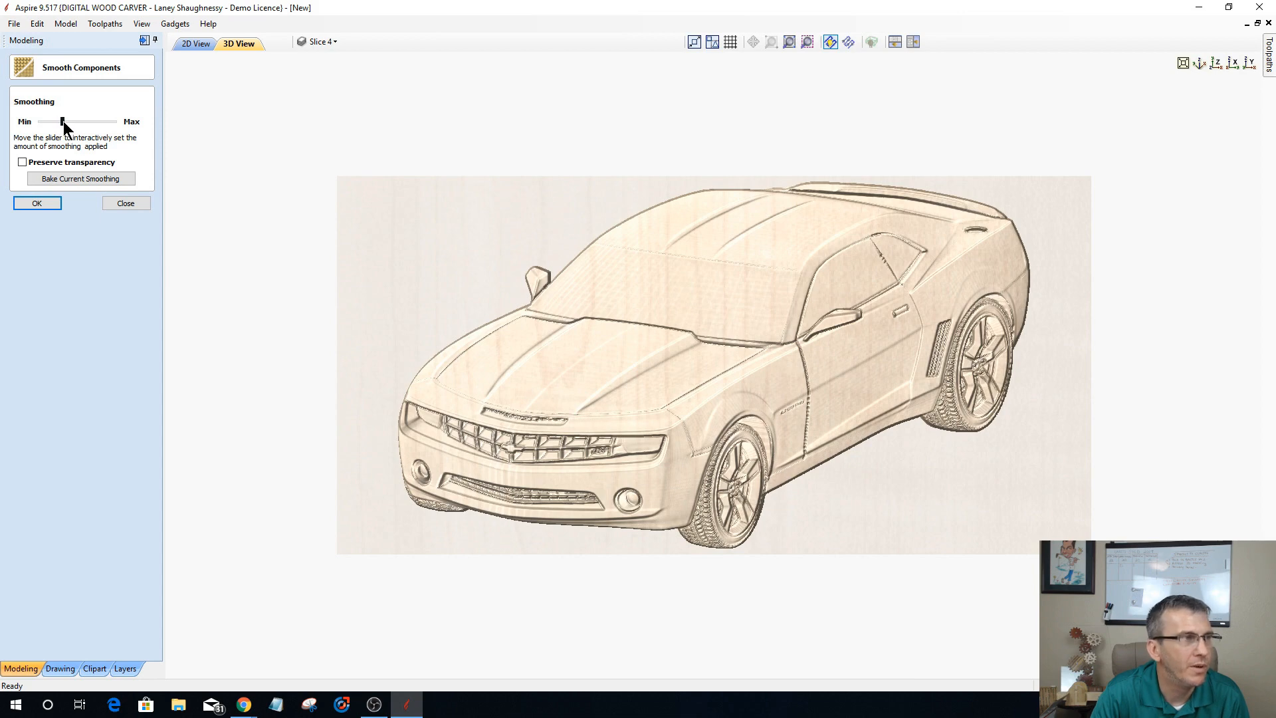
pyautogui.moveTo(61, 122); pyautogui.dragTo(65, 124)
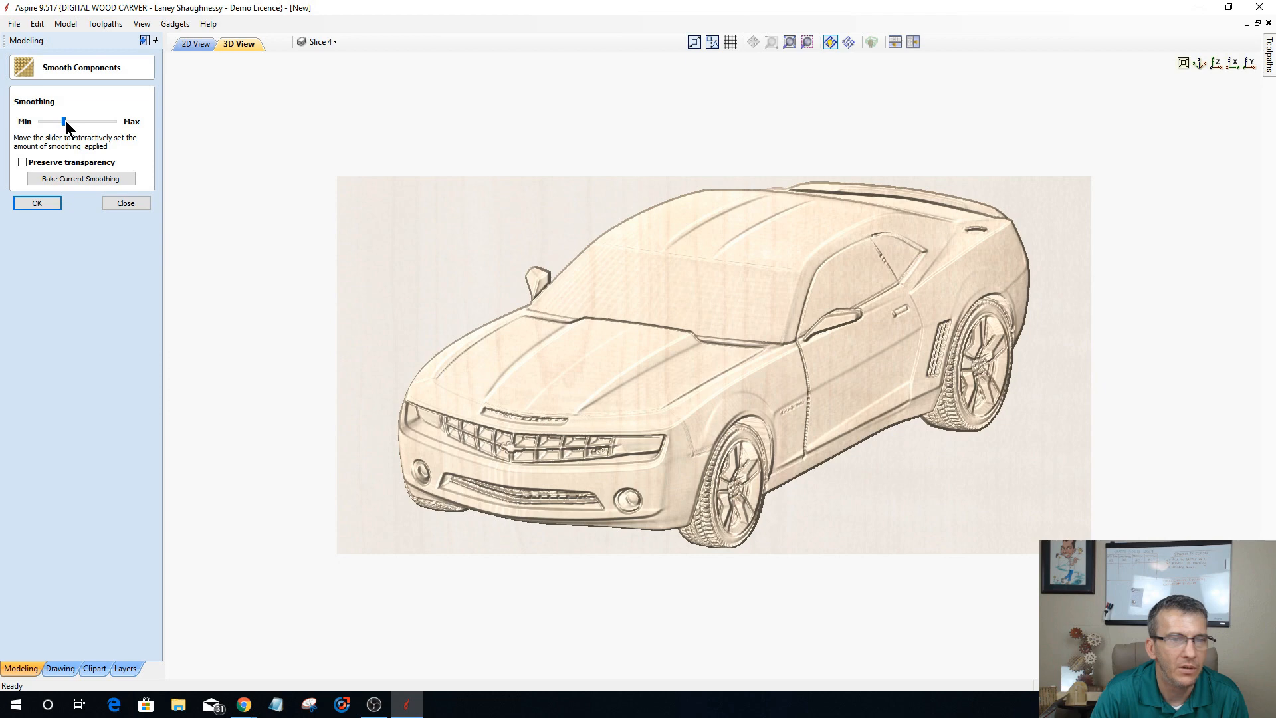
pyautogui.click(40, 205)
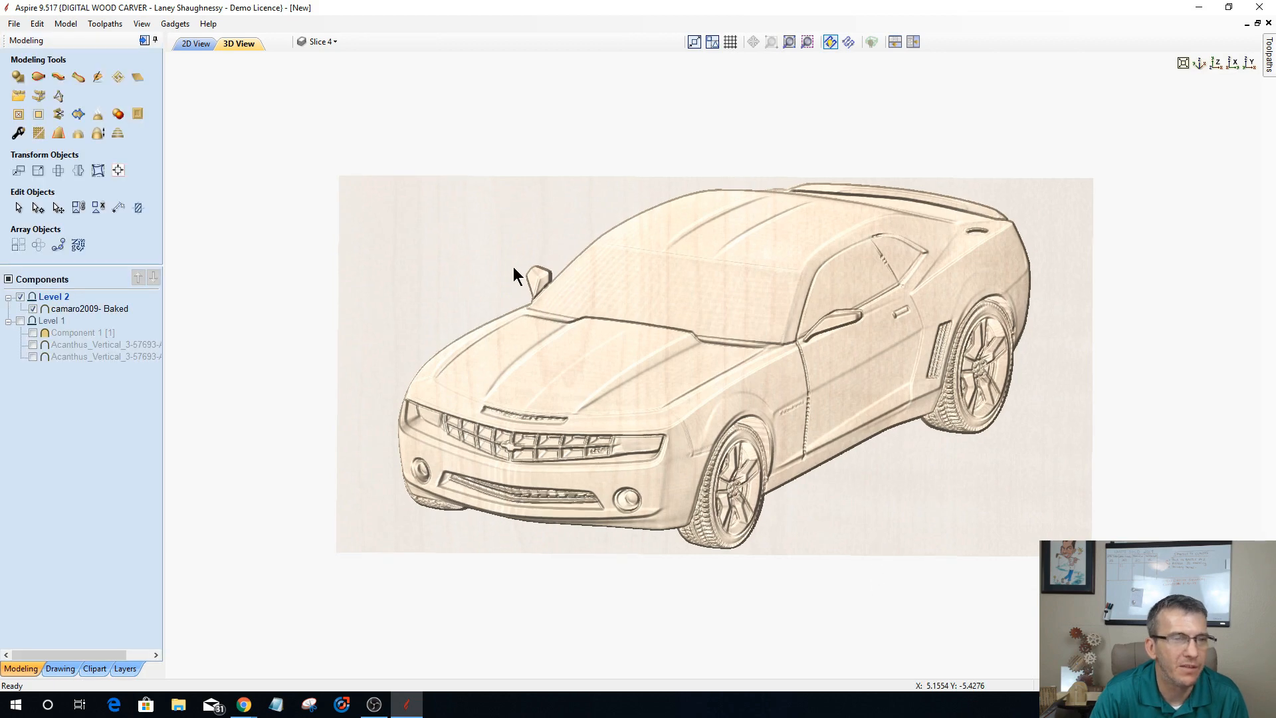
# Step: Examine the smoothed car relief edge-on and from several angles, and switch from modeling to the toolpath operations
pyautogui.moveTo(513, 266); pyautogui.dragTo(559, 337)
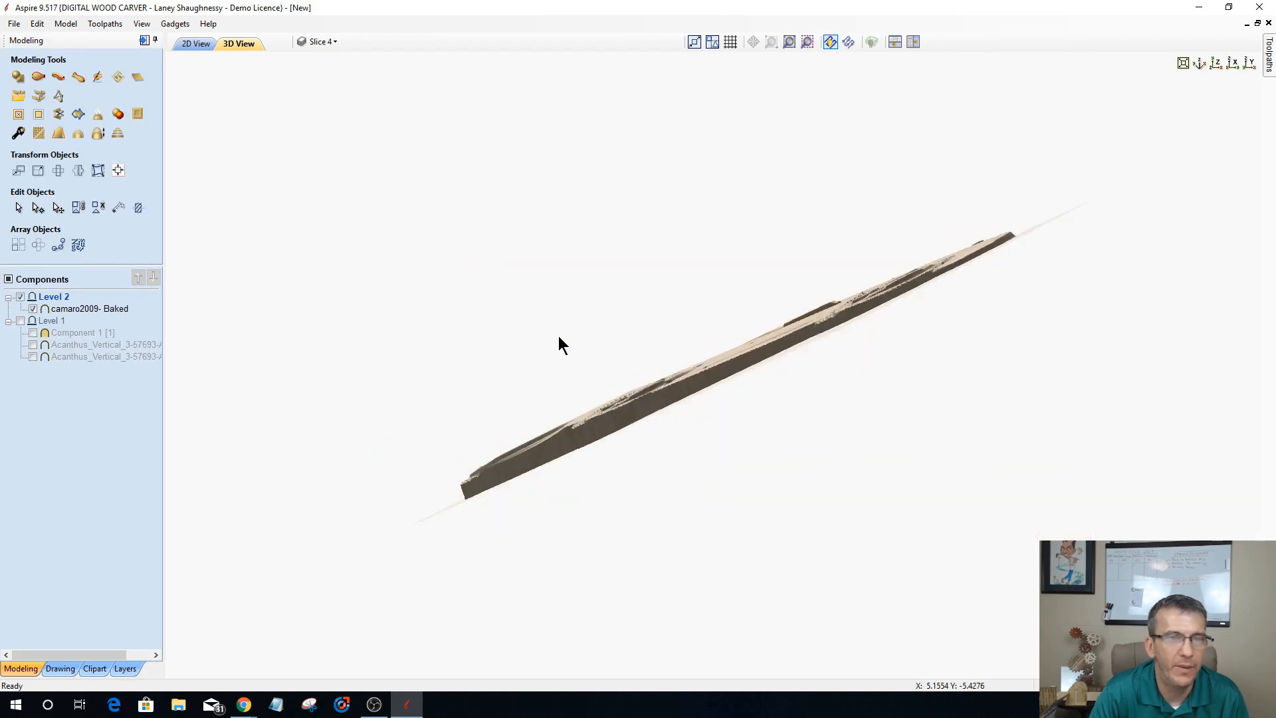
pyautogui.moveTo(794, 427); pyautogui.dragTo(1014, 497)
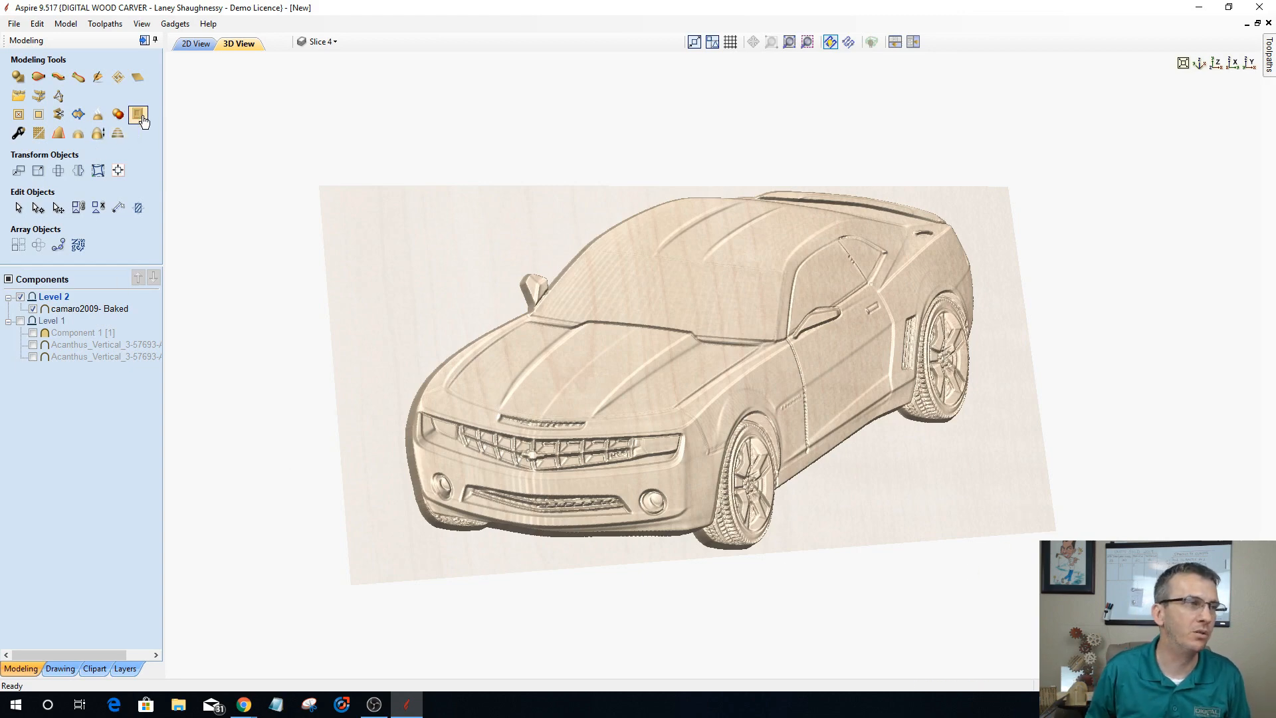
pyautogui.moveTo(602, 290); pyautogui.dragTo(396, 659)
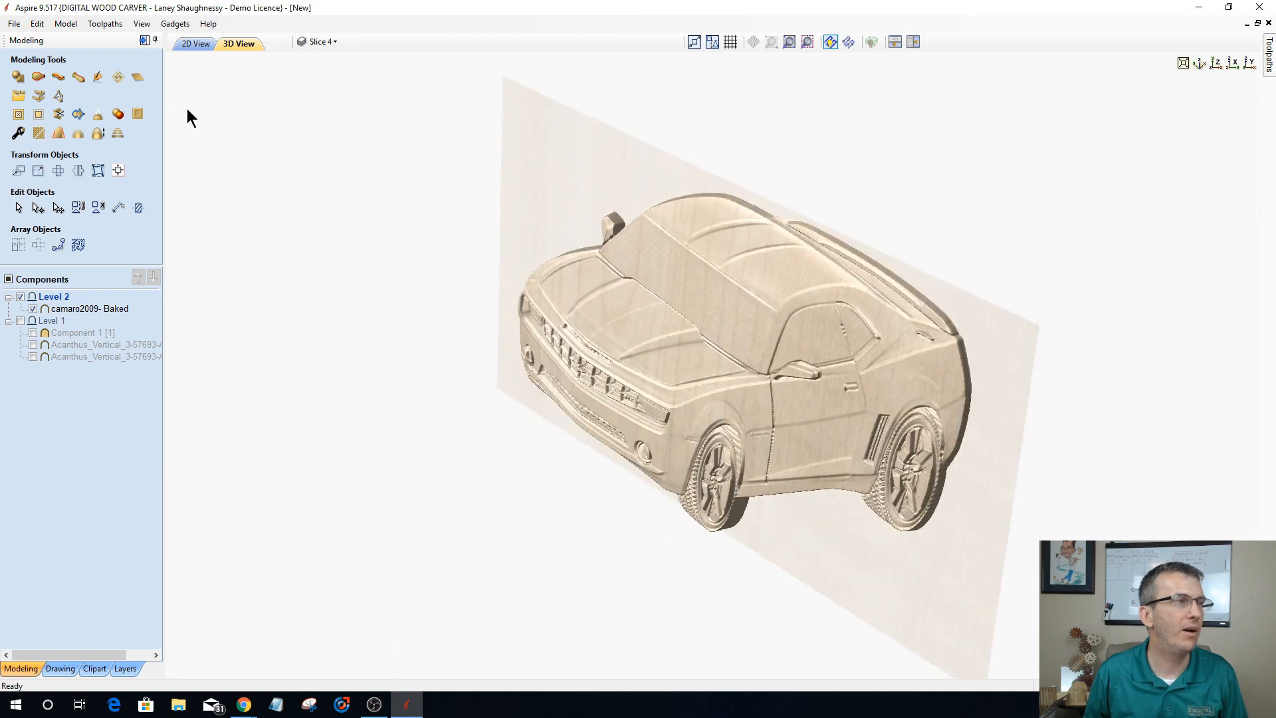
pyautogui.click(143, 40)
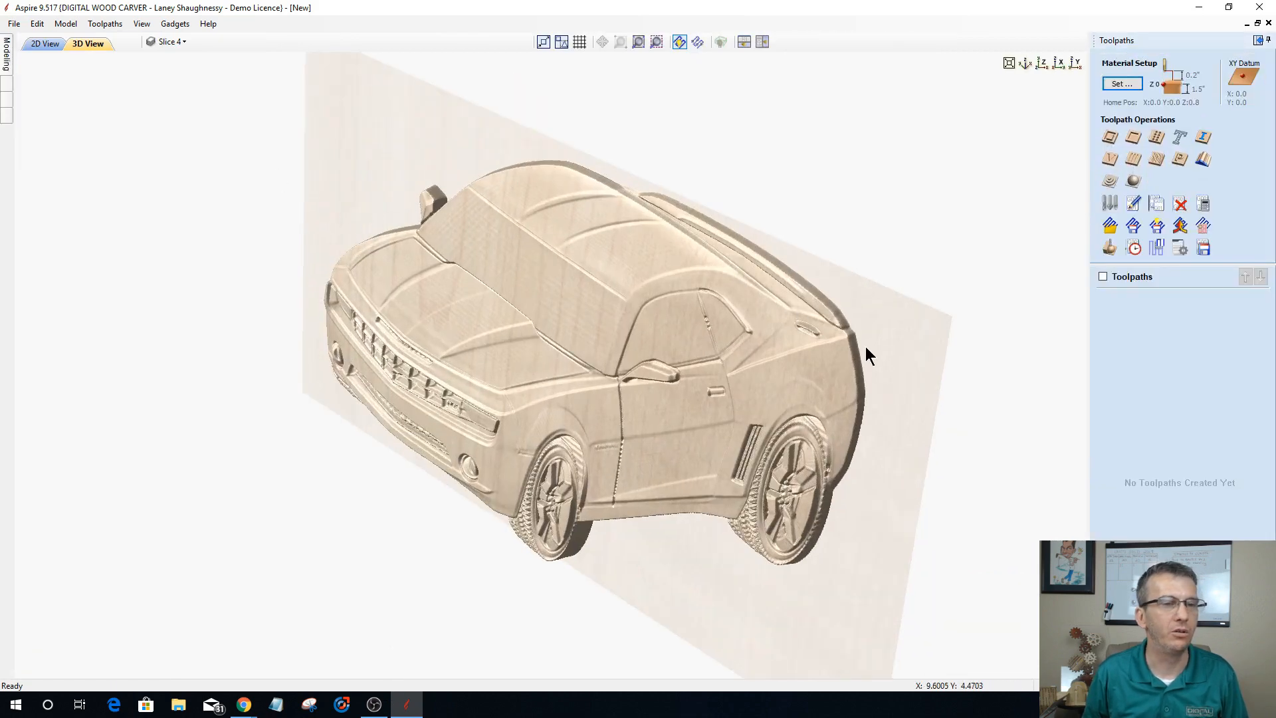
# Step: Begin a 3D rough machining toolpath, setting the gap above the model to 0.01 inches in the material setup
pyautogui.click(1042, 63)
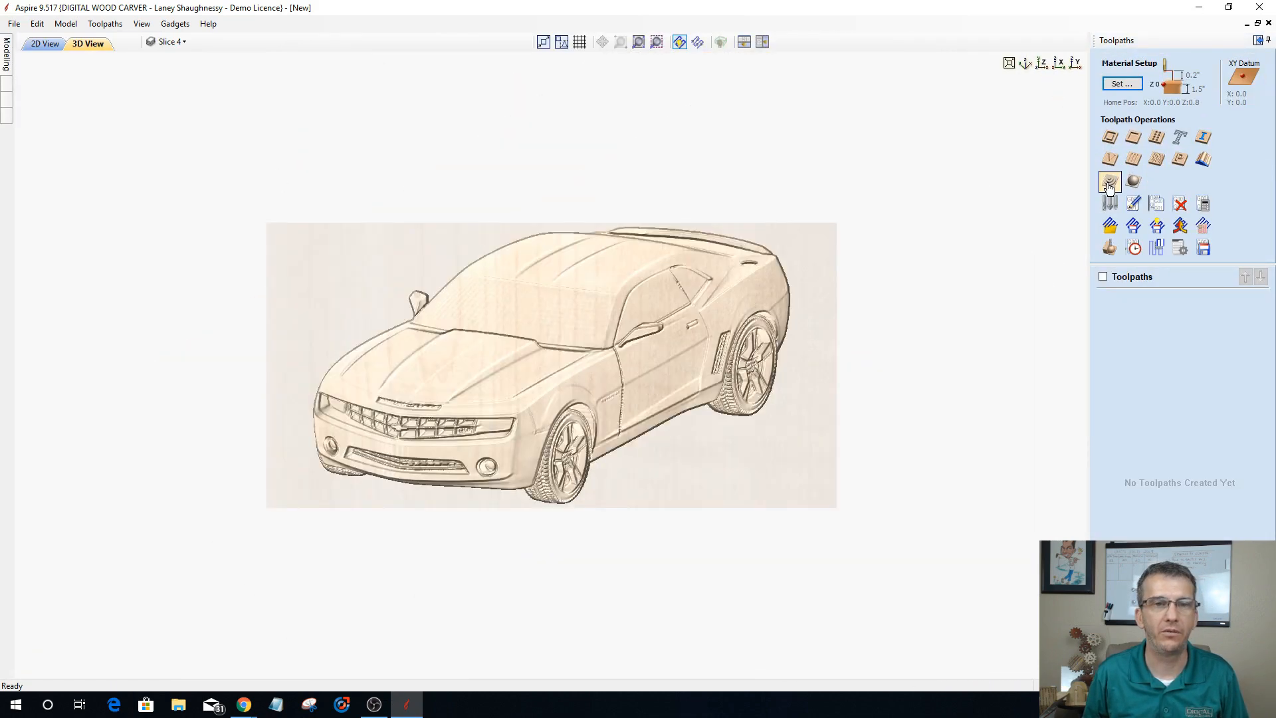
pyautogui.click(1108, 182)
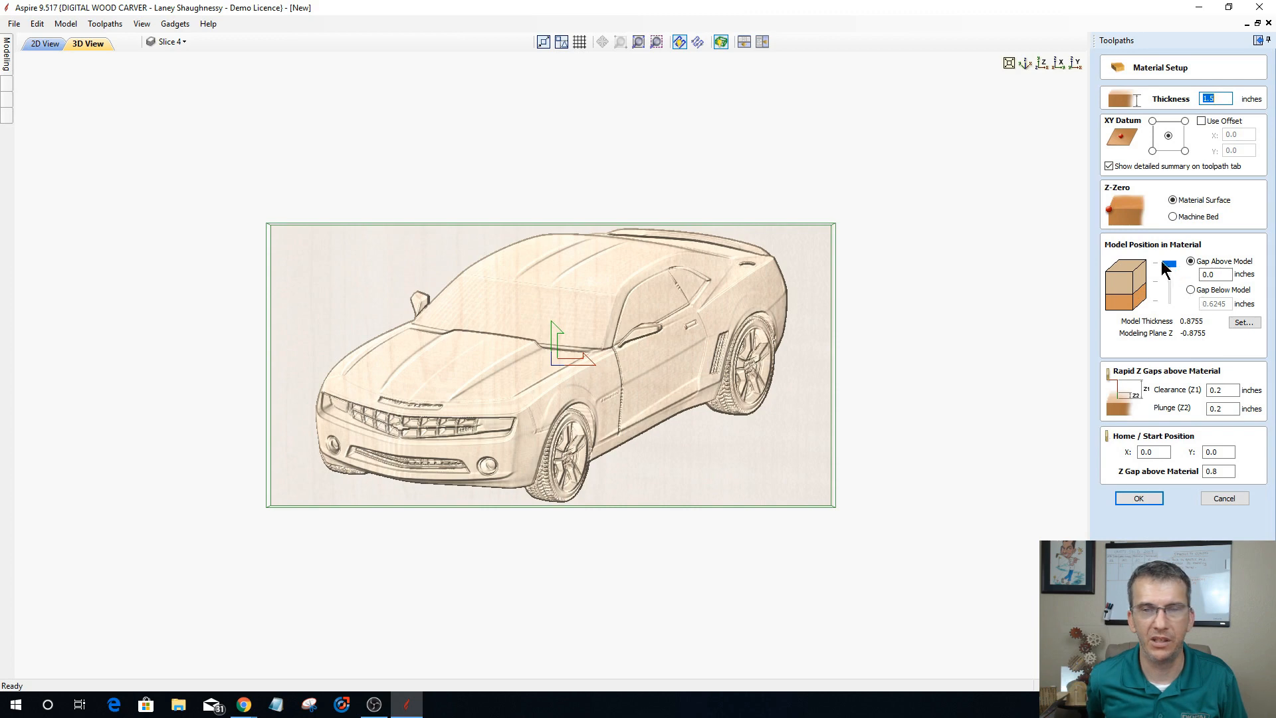
pyautogui.click(1214, 275)
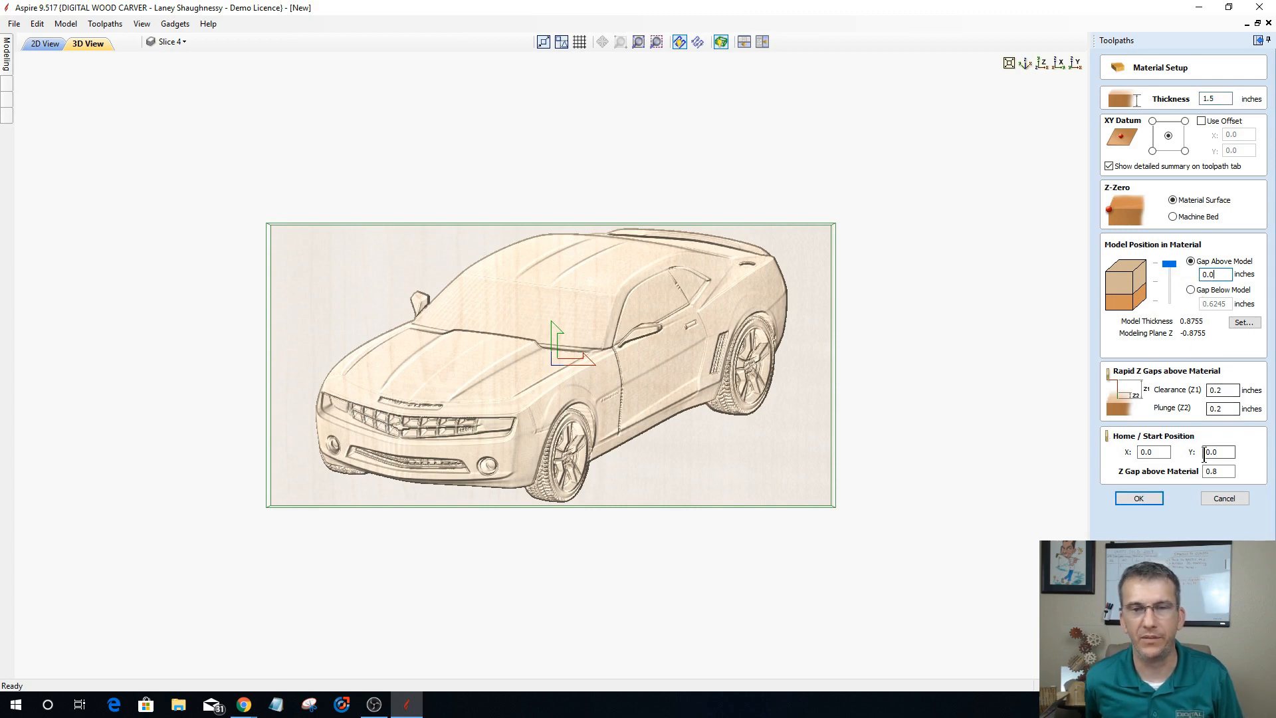
pyautogui.write('1')
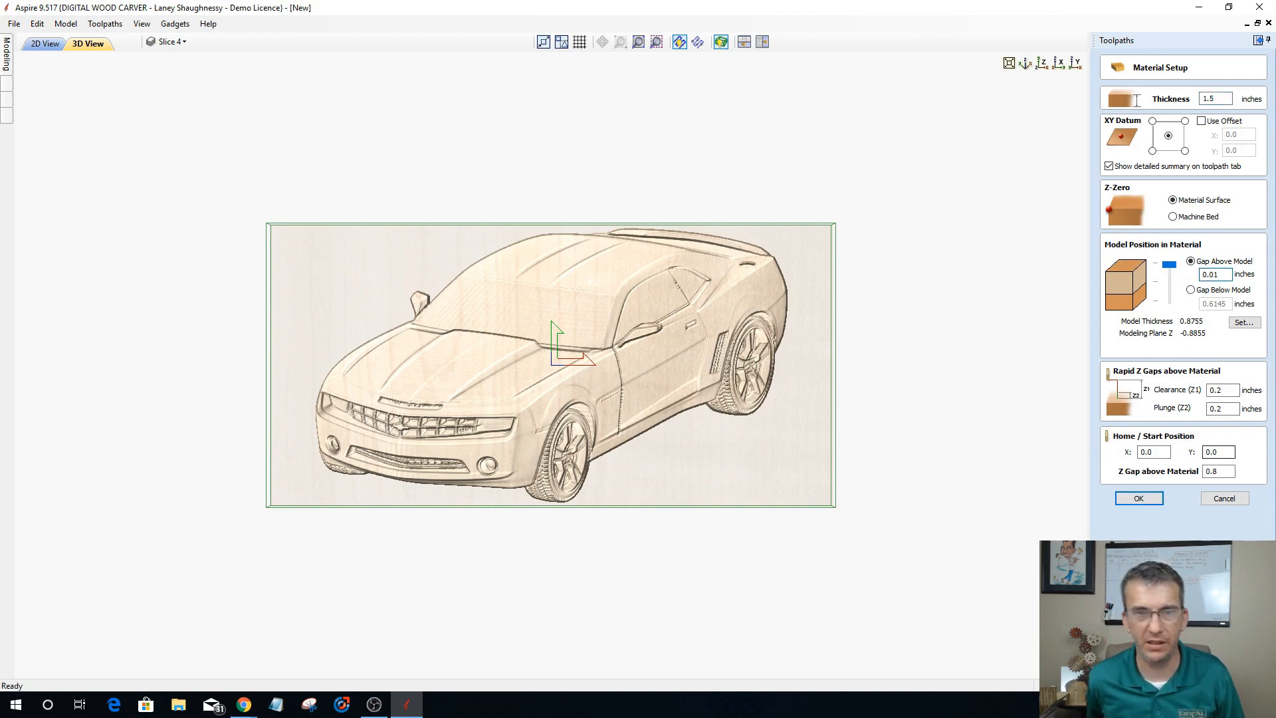
pyautogui.click(1138, 498)
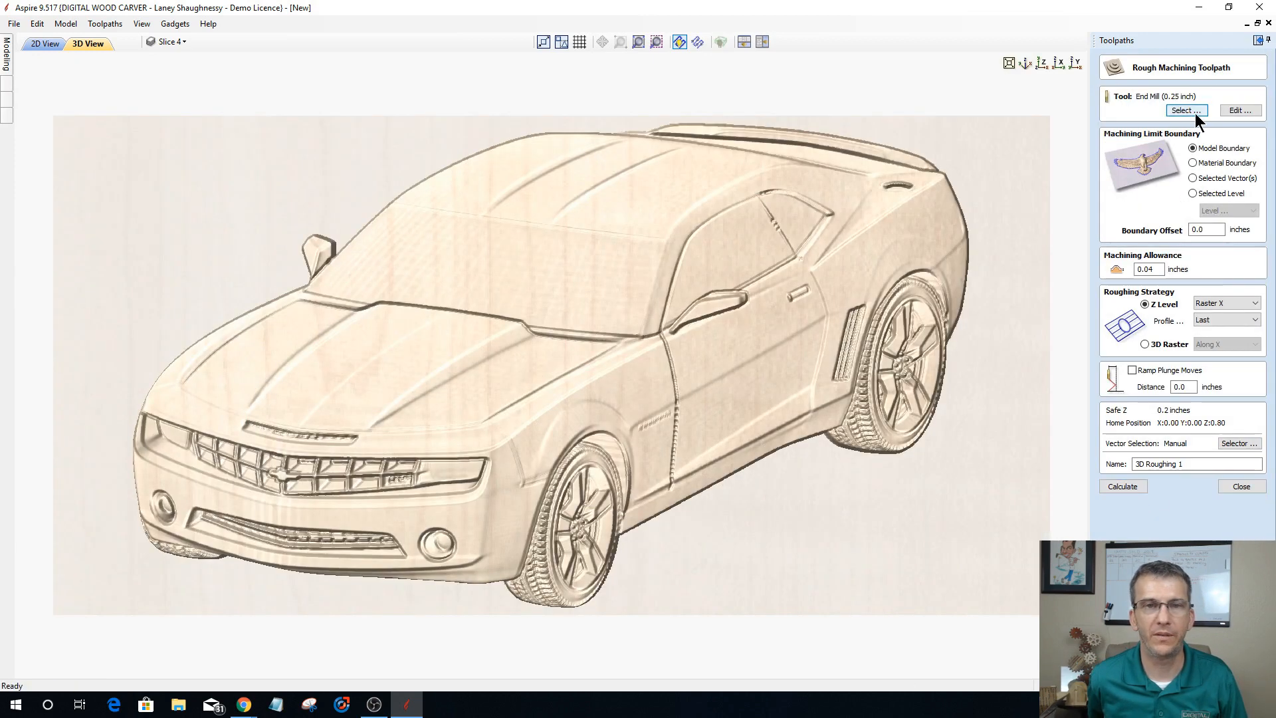
# Step: Calculate the 3D roughing toolpath with the 0.25 inch end mill, limited to the model boundary with a 0.27 inch boundary offset
pyautogui.click(1192, 163)
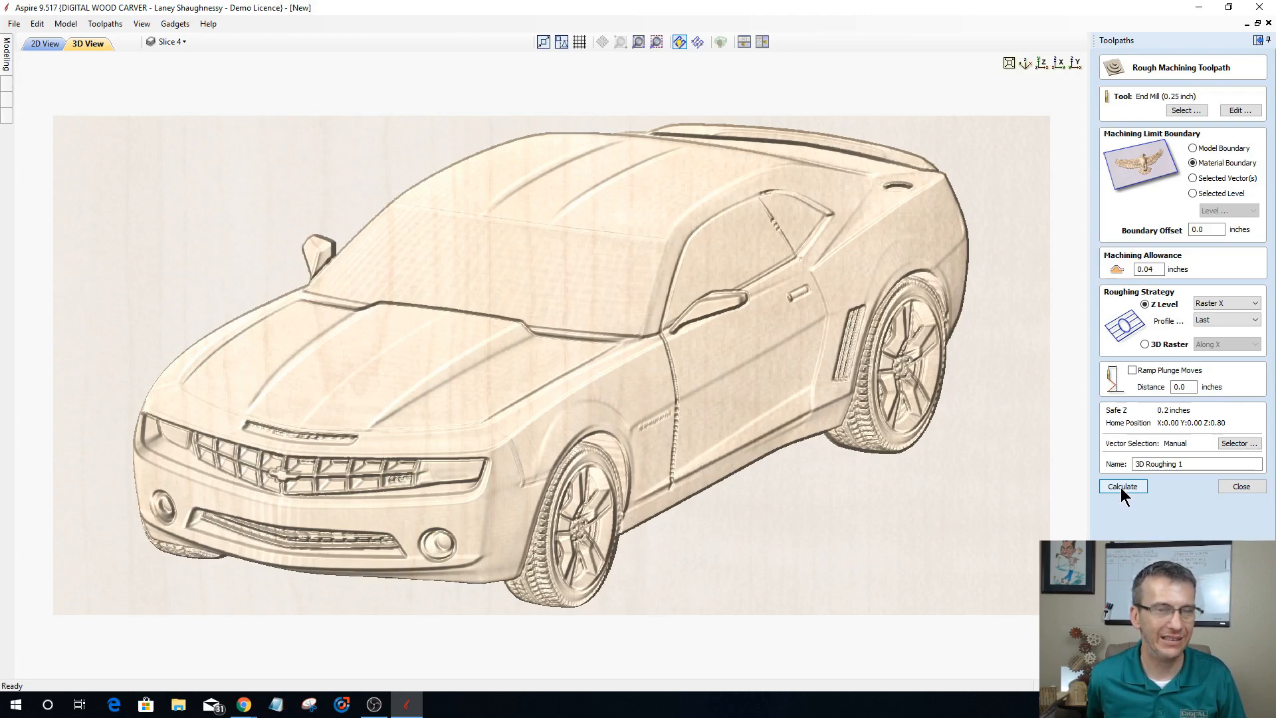
pyautogui.click(1193, 148)
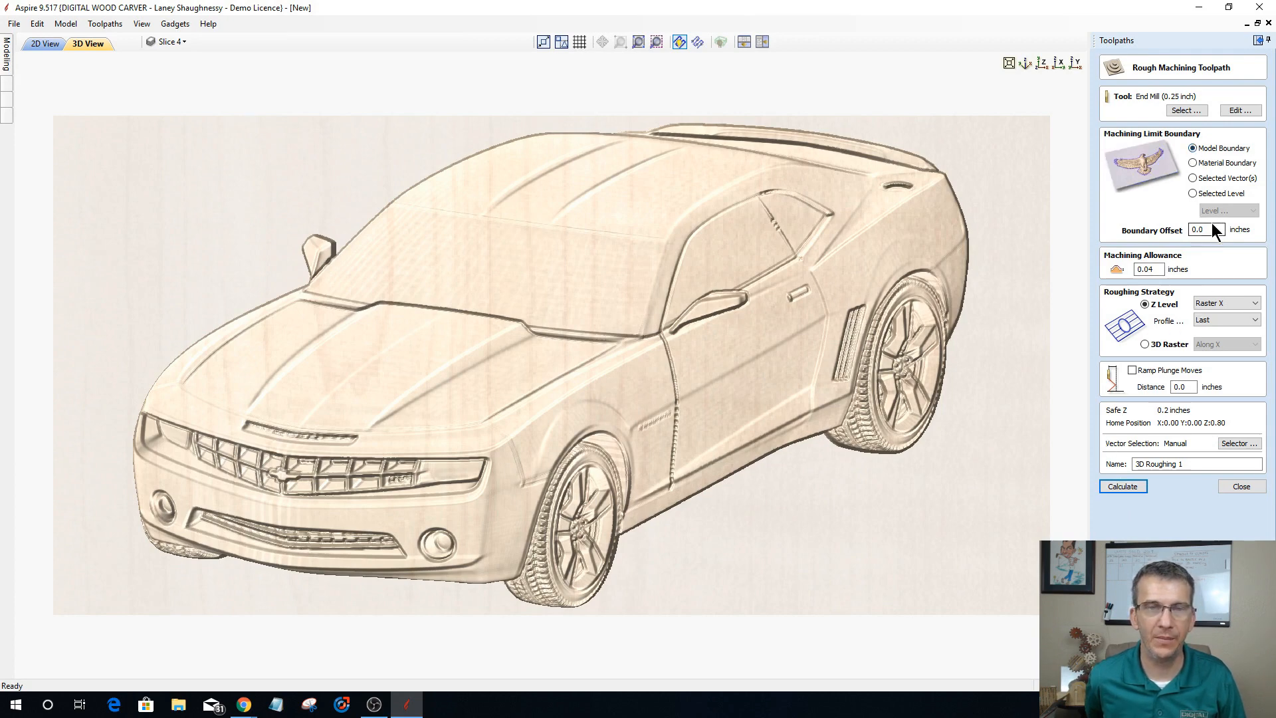
pyautogui.doubleClick(1211, 226)
pyautogui.write('.2')
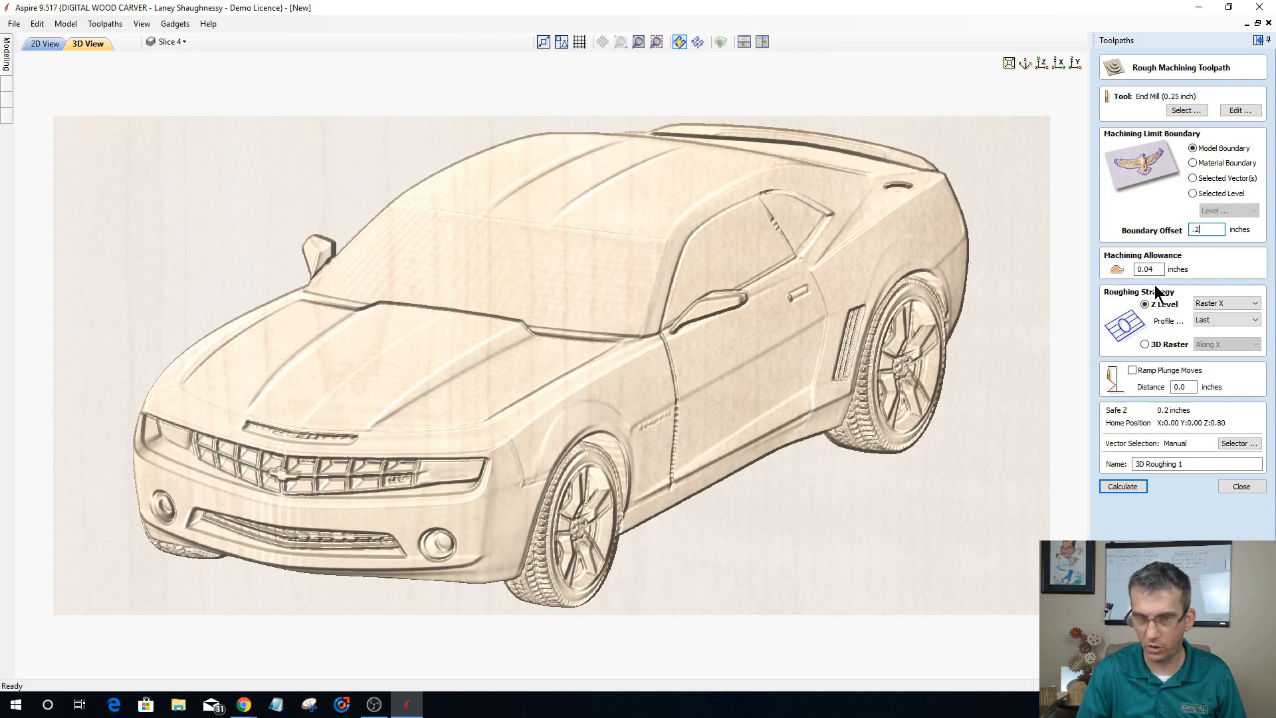
pyautogui.write('7')
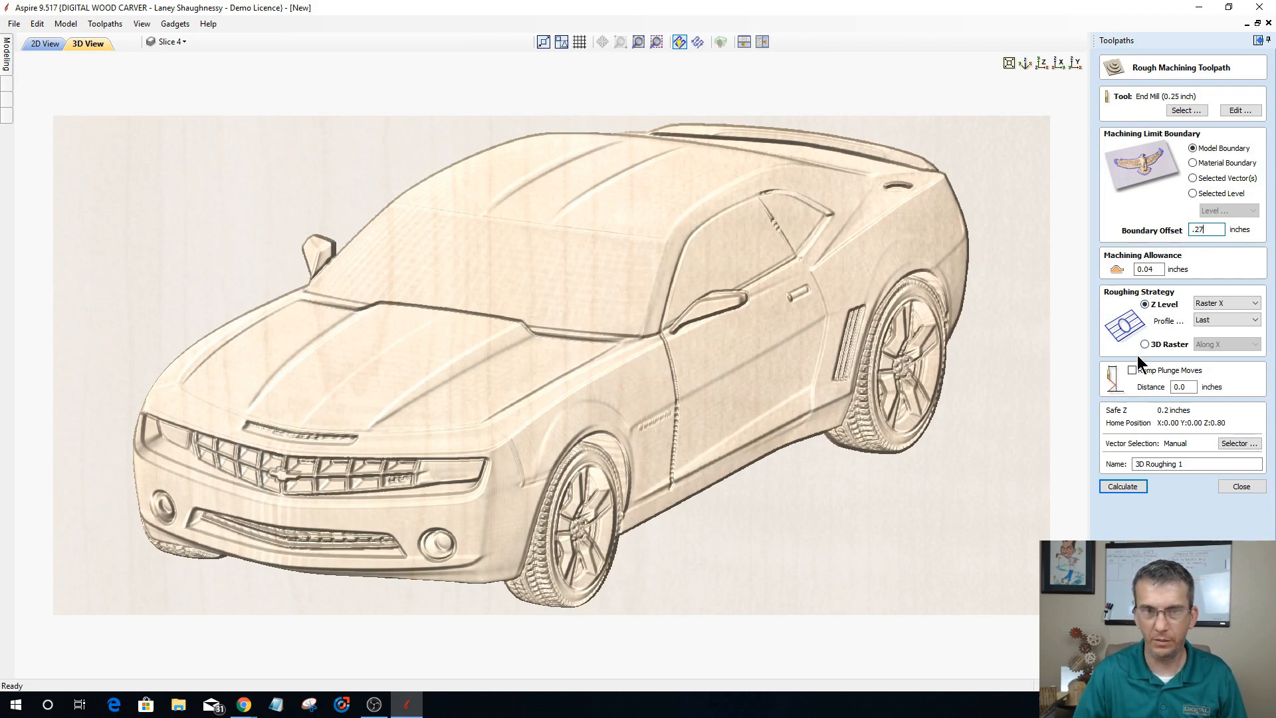
pyautogui.click(1123, 486)
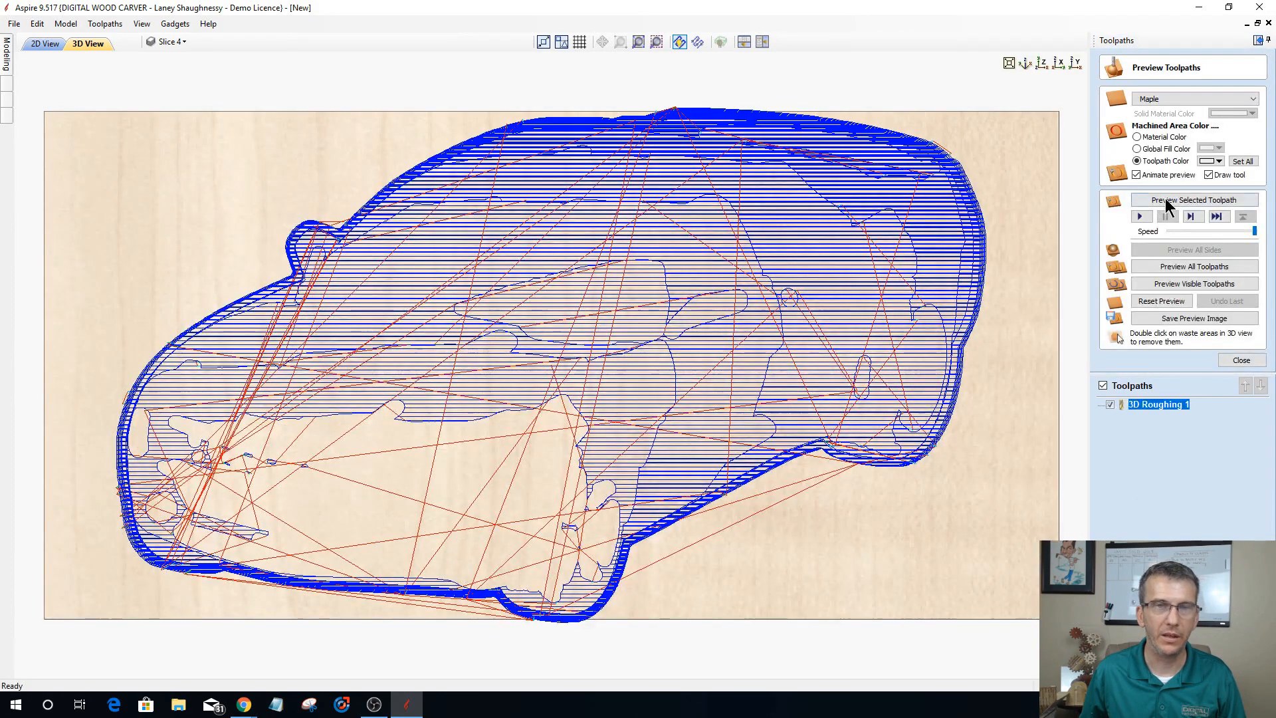
# Step: Preview the 3D roughing toolpath on the maple block with tool drawing turned off, and close the preview
pyautogui.click(1166, 201)
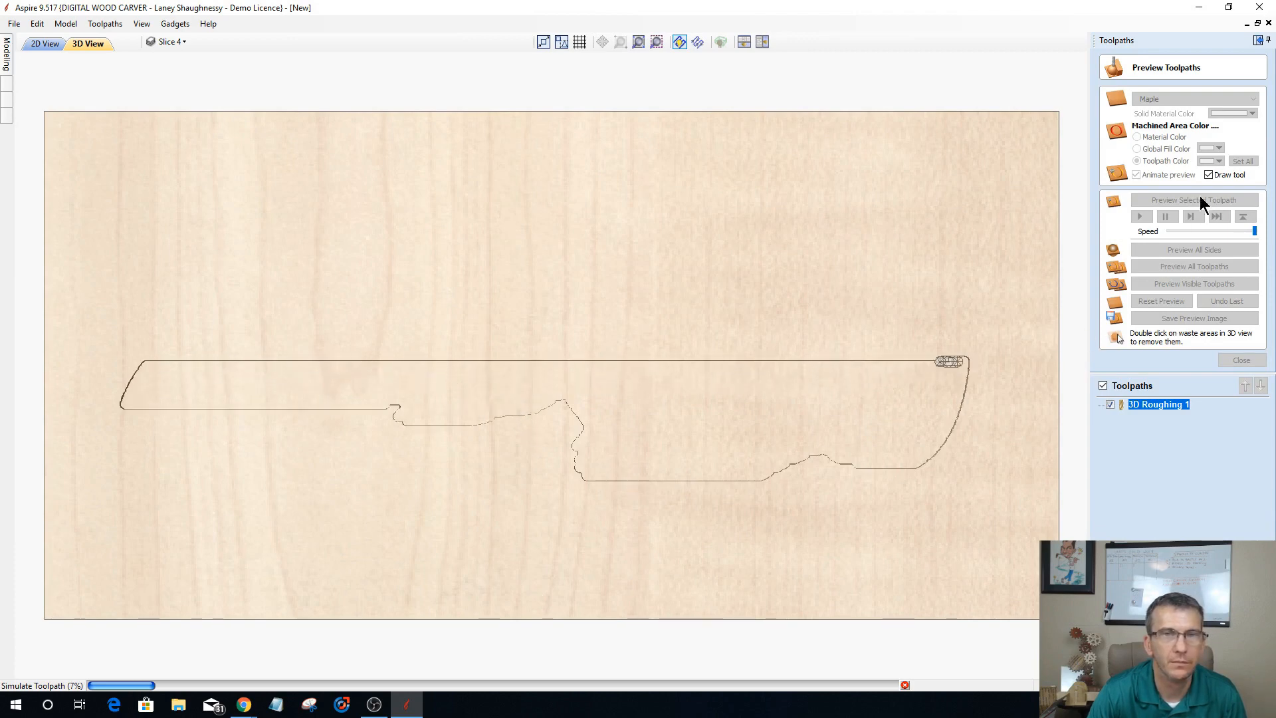
pyautogui.click(1208, 175)
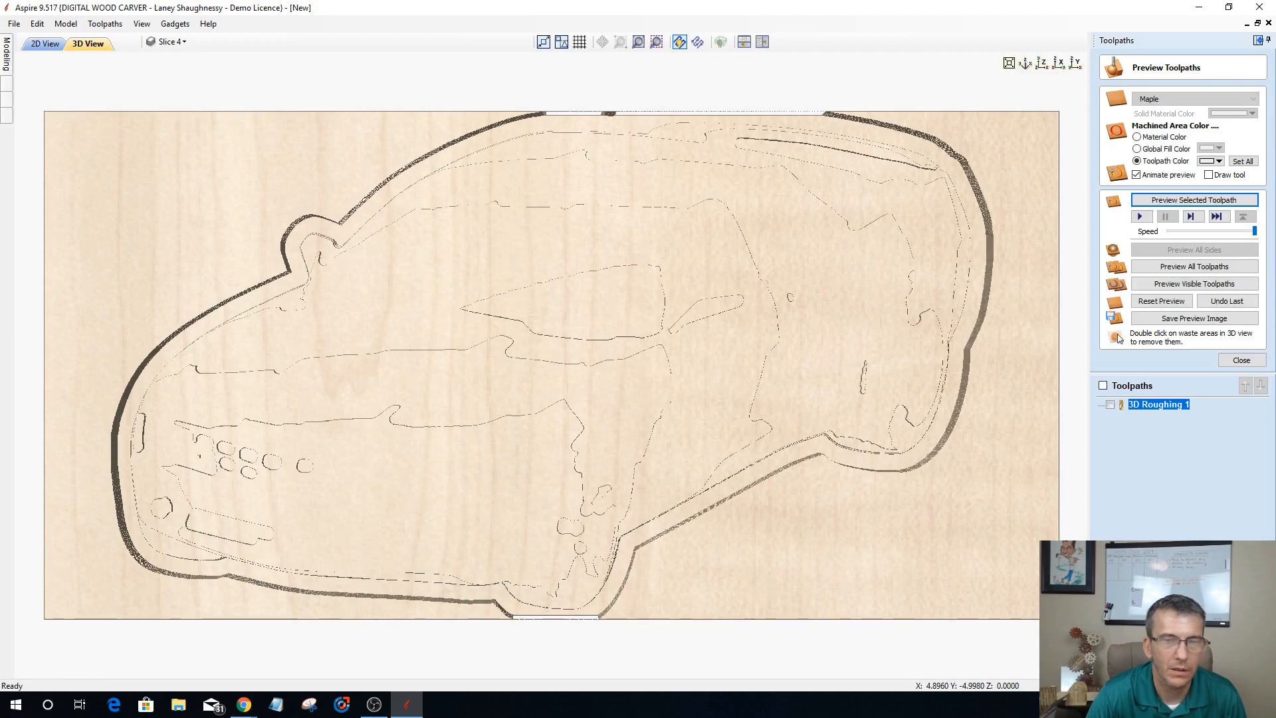
pyautogui.click(1237, 360)
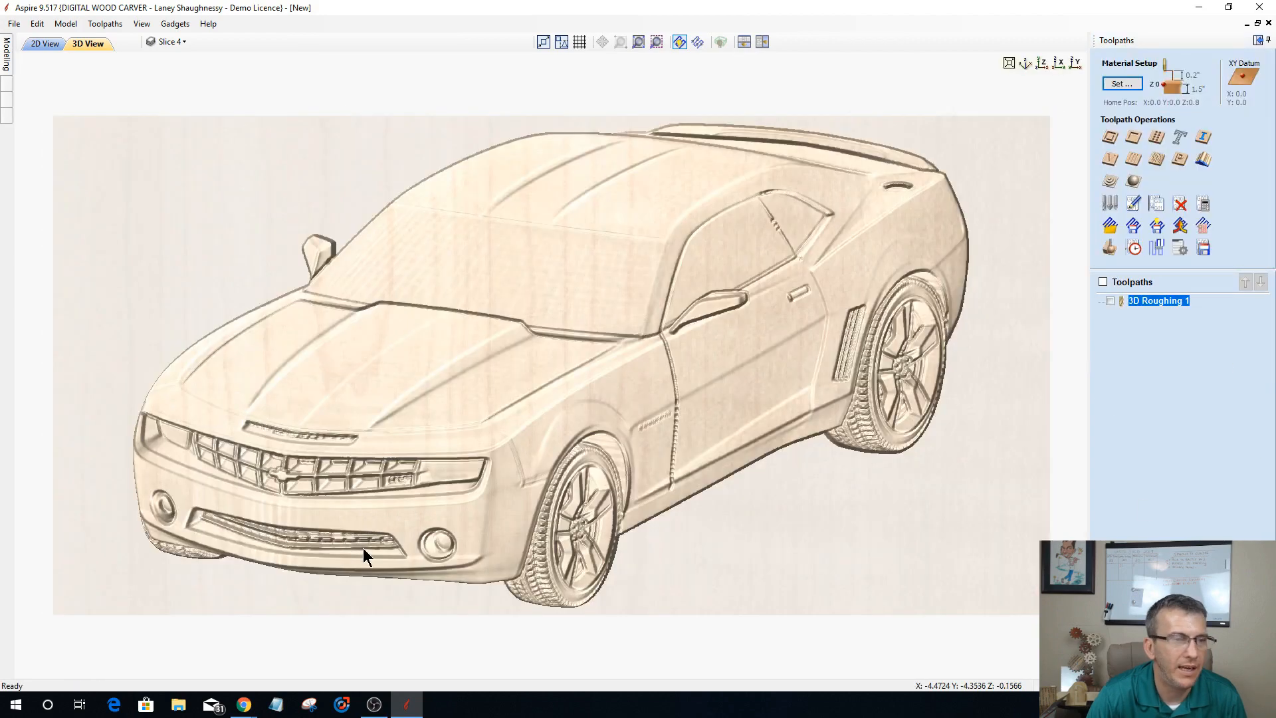
# Step: Begin a 3D finish toolpath with the 7.2 degree, 0.063 tip tapered ball nose, limited to the model boundary
pyautogui.click(1135, 183)
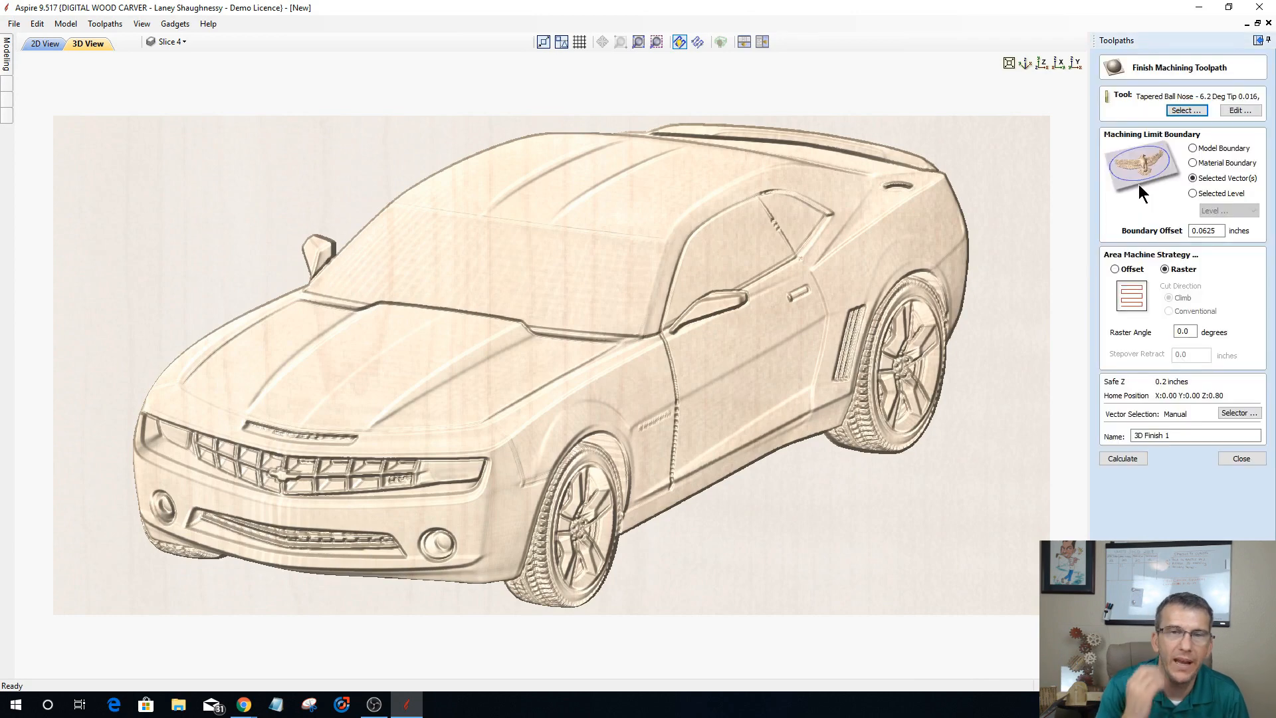
pyautogui.click(1184, 110)
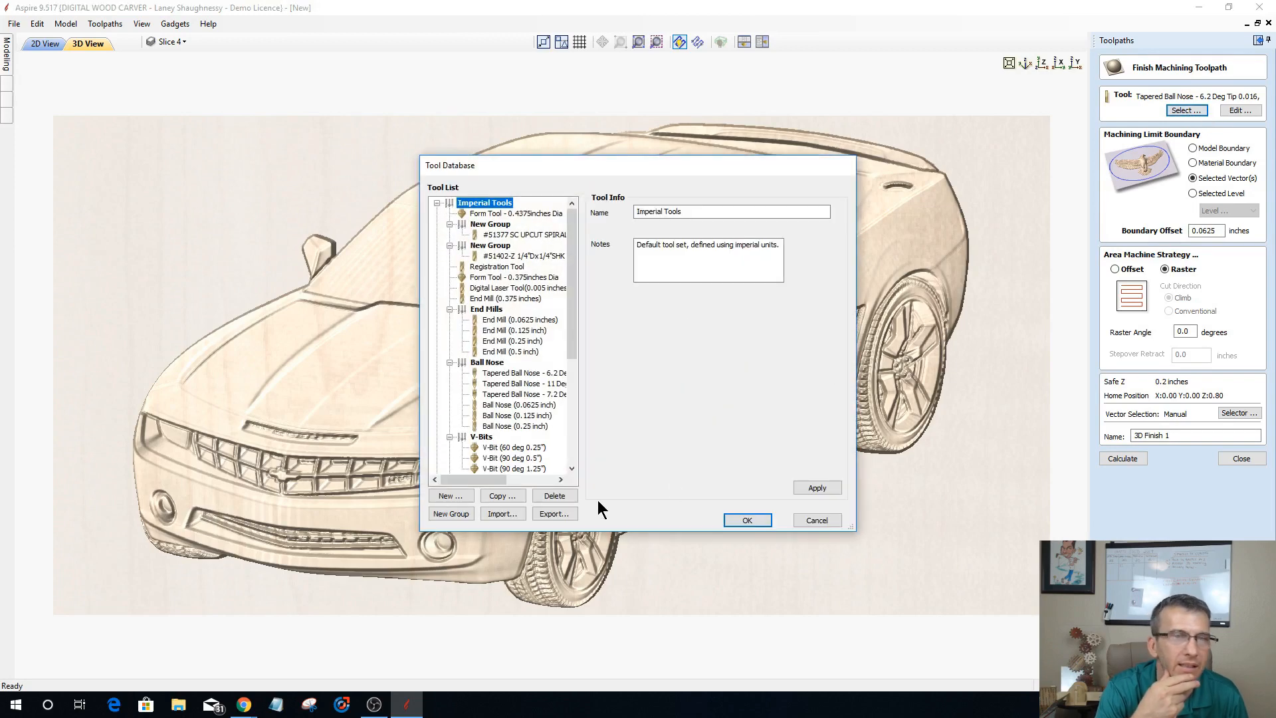
pyautogui.click(529, 380)
pyautogui.click(527, 393)
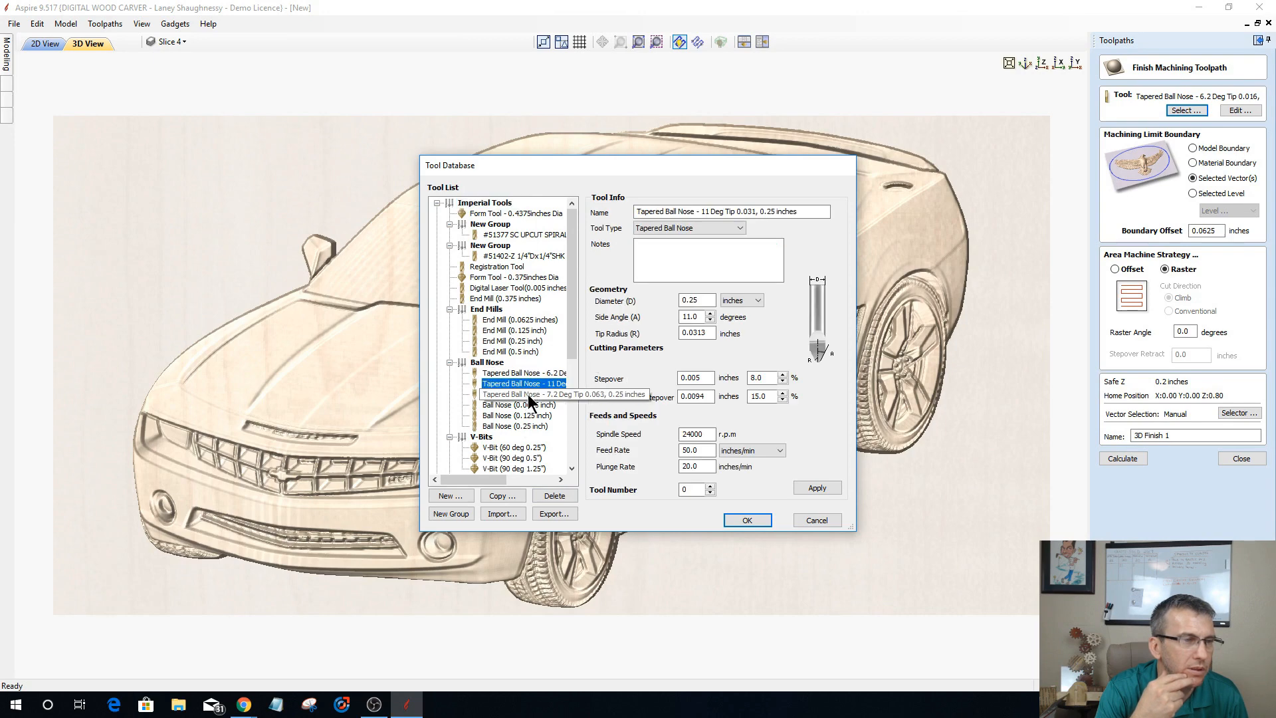
pyautogui.click(747, 519)
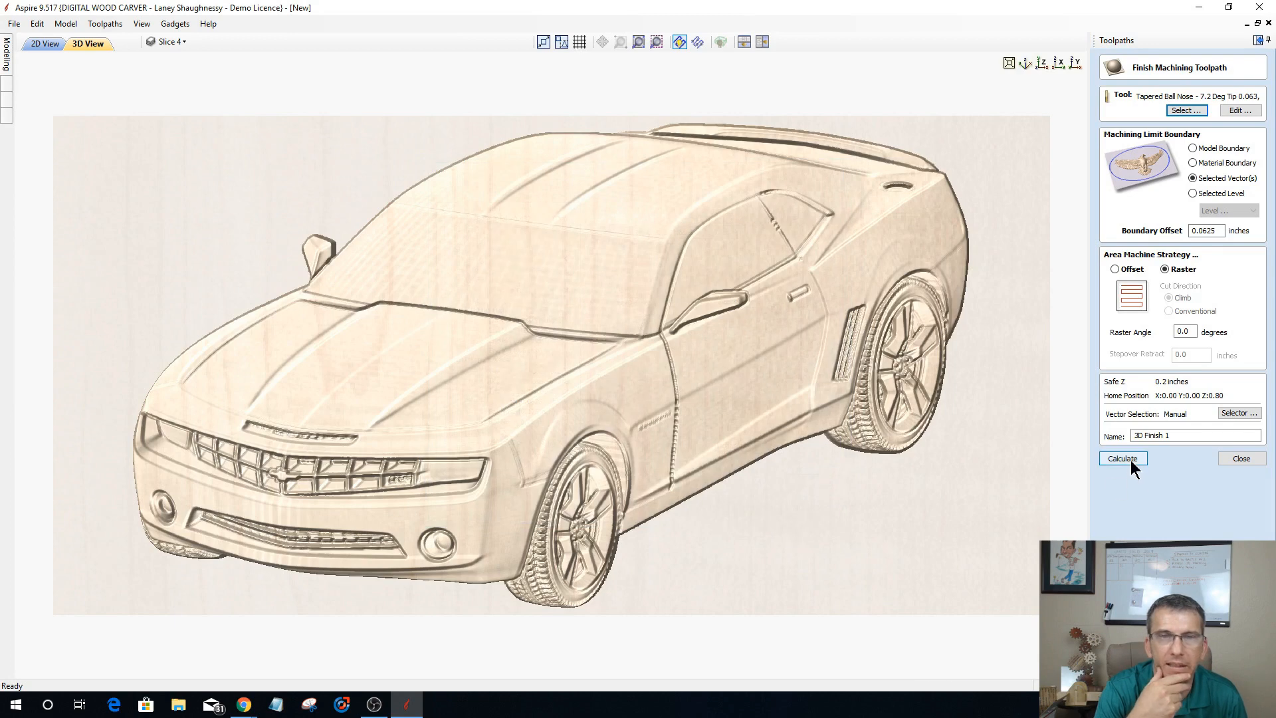
pyautogui.click(1192, 147)
# Step: Try to calculate the 3D finish toolpath with a 0.127 inch boundary offset
pyautogui.doubleClick(1206, 230)
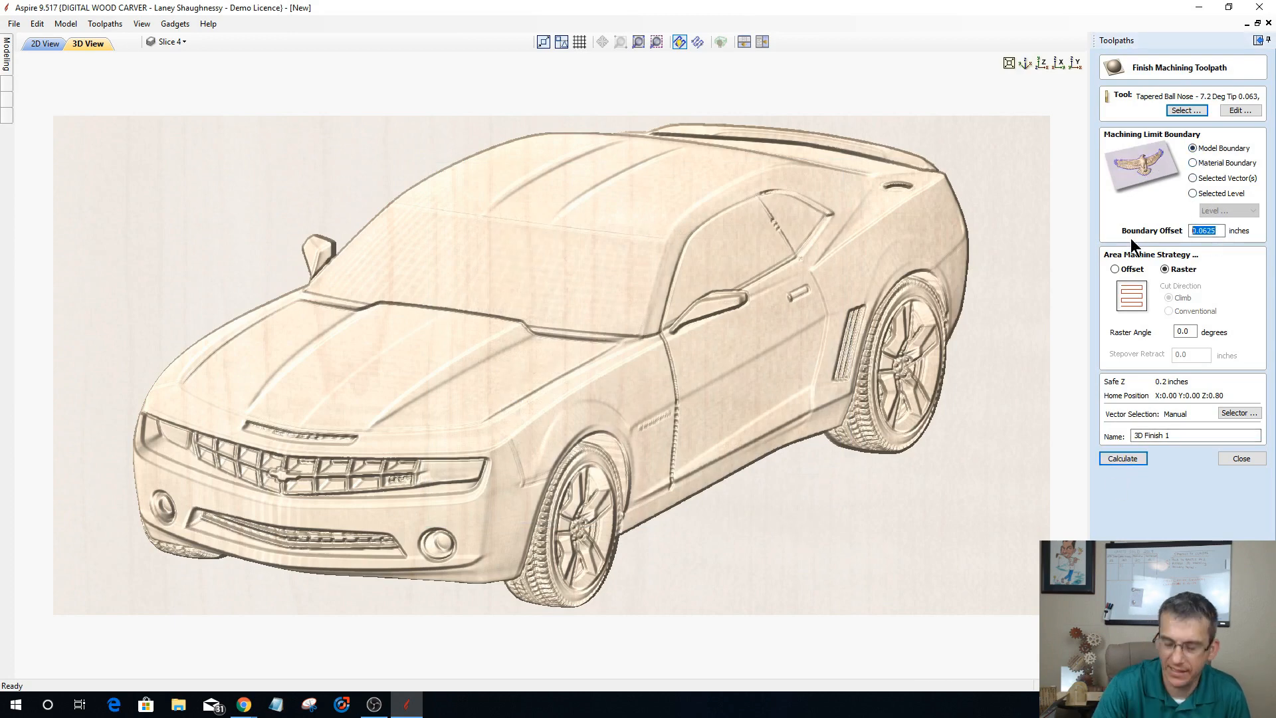
pyautogui.write('.127')
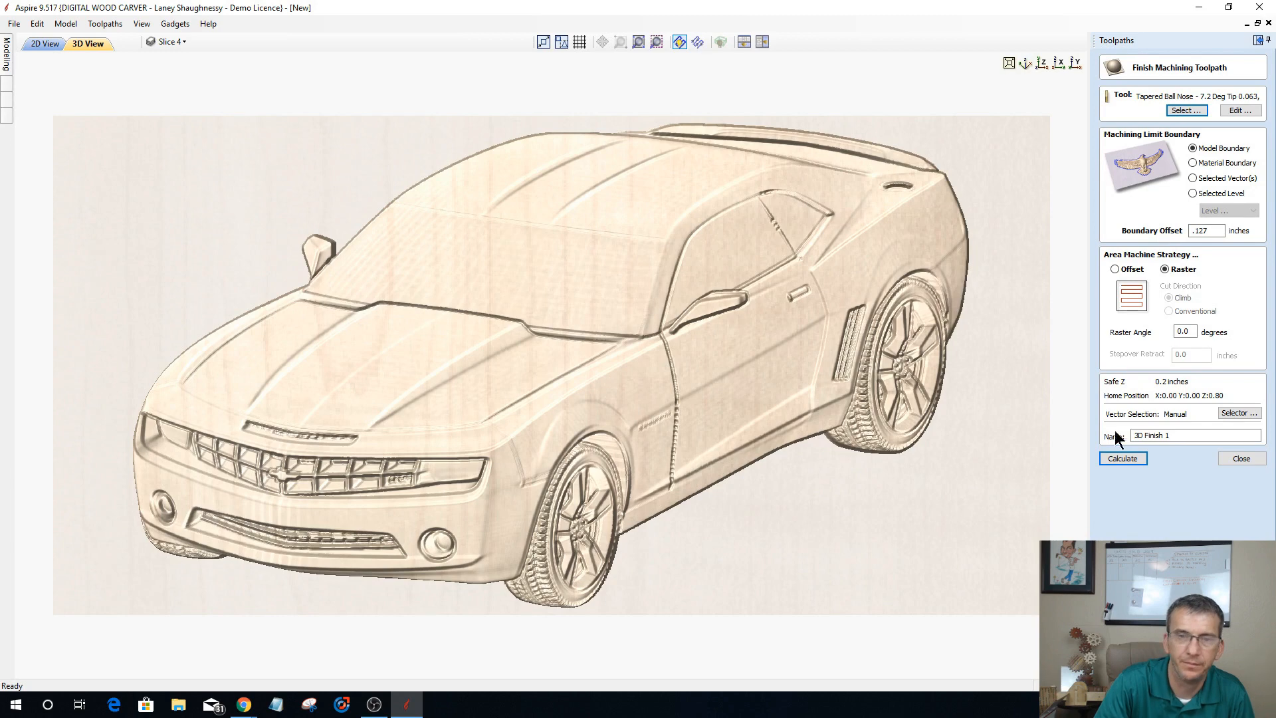
pyautogui.click(1121, 460)
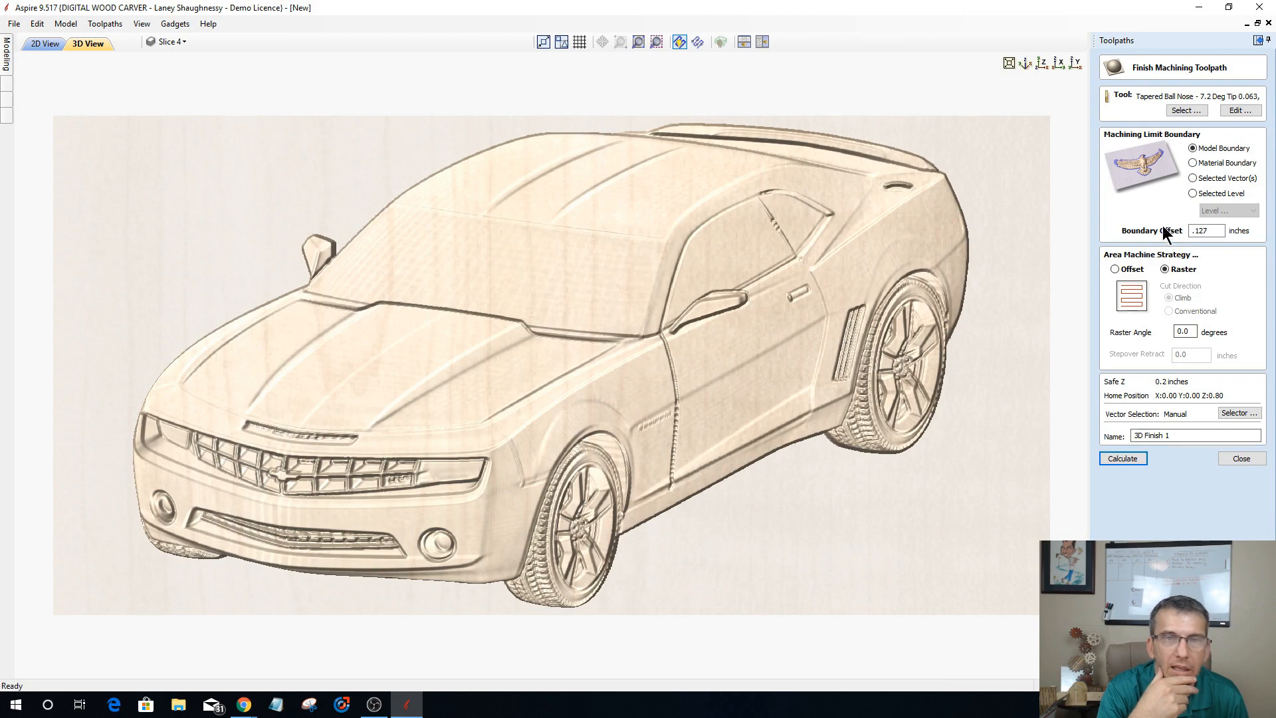
# Step: Set the finish toolpath's boundary offset to 0 inches and calculate the raster toolpath
pyautogui.moveTo(1222, 231); pyautogui.dragTo(1150, 232)
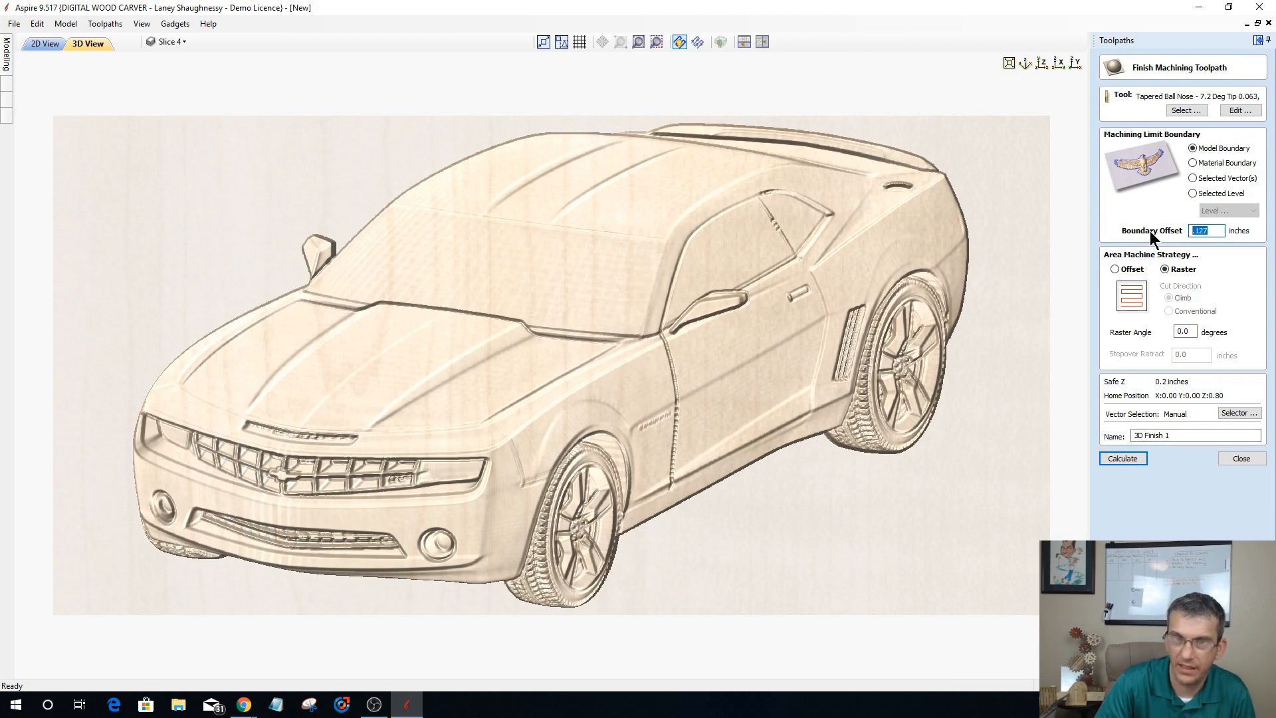
pyautogui.write('0')
pyautogui.click(1120, 459)
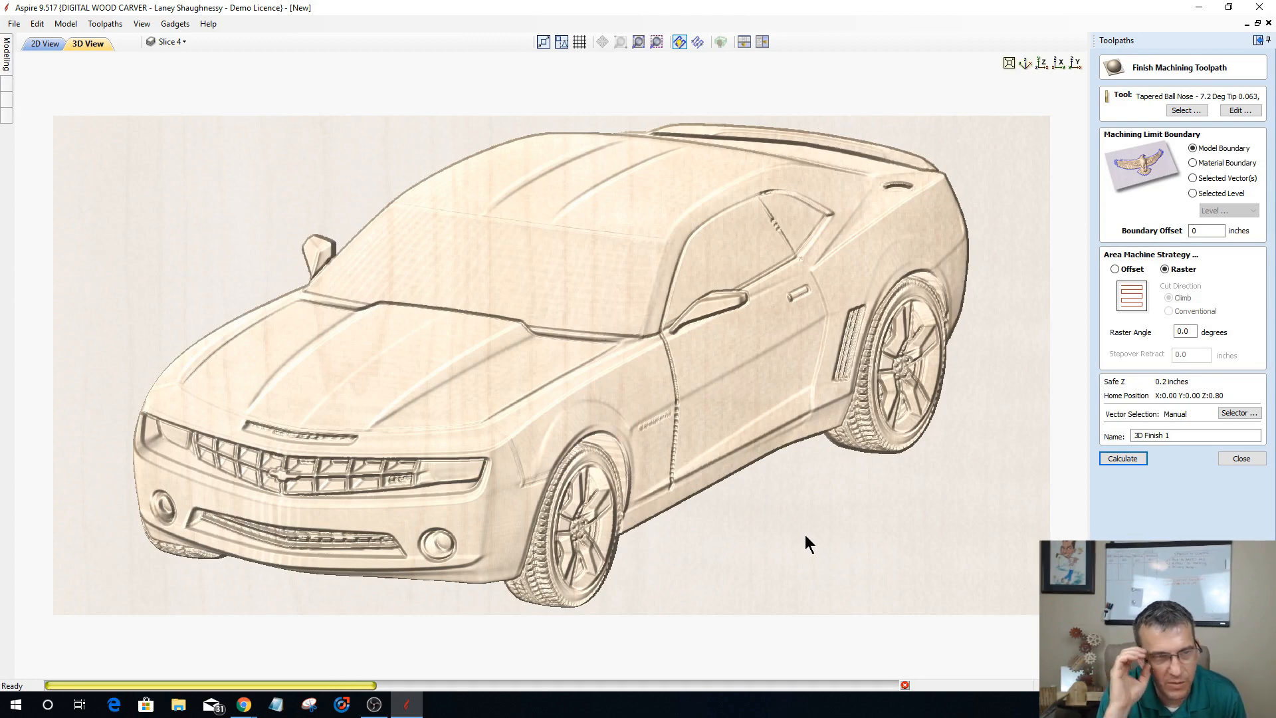
pyautogui.click(6, 49)
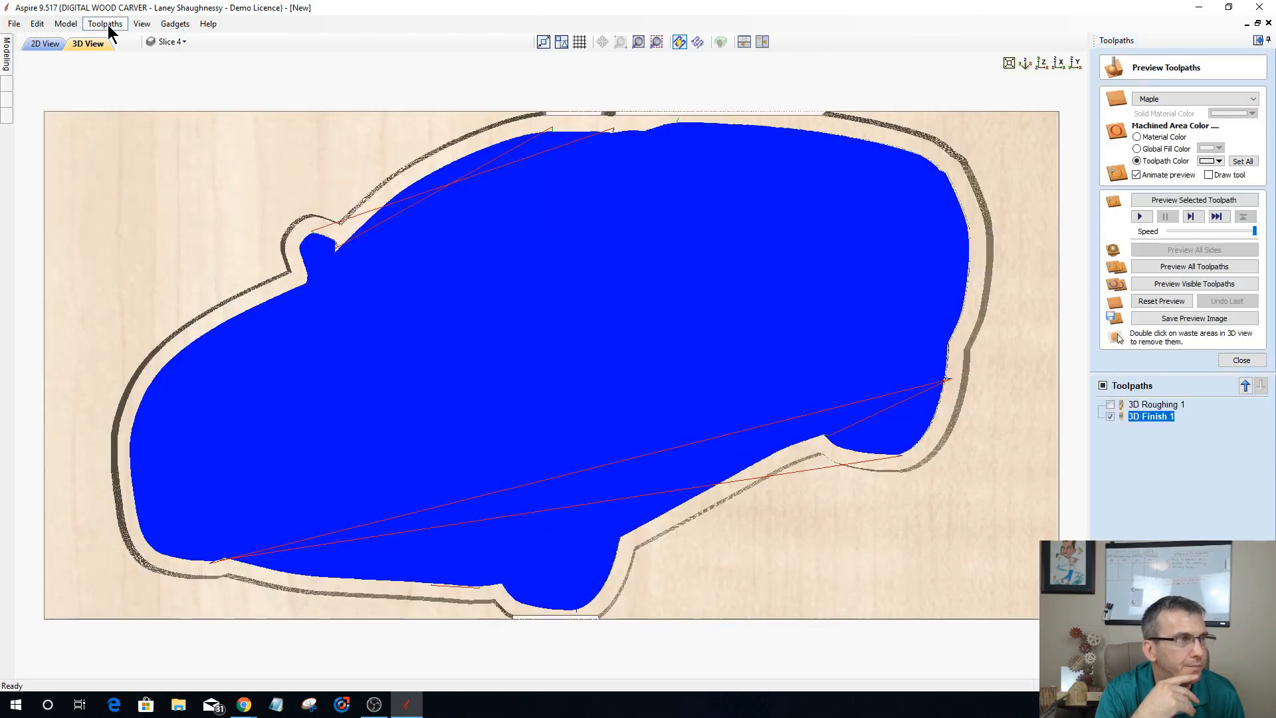
# Step: Set the preview simulation quality to High (2 x Slower) and preview the 3D finish toolpath
pyautogui.click(106, 25)
pyautogui.moveTo(186, 101)
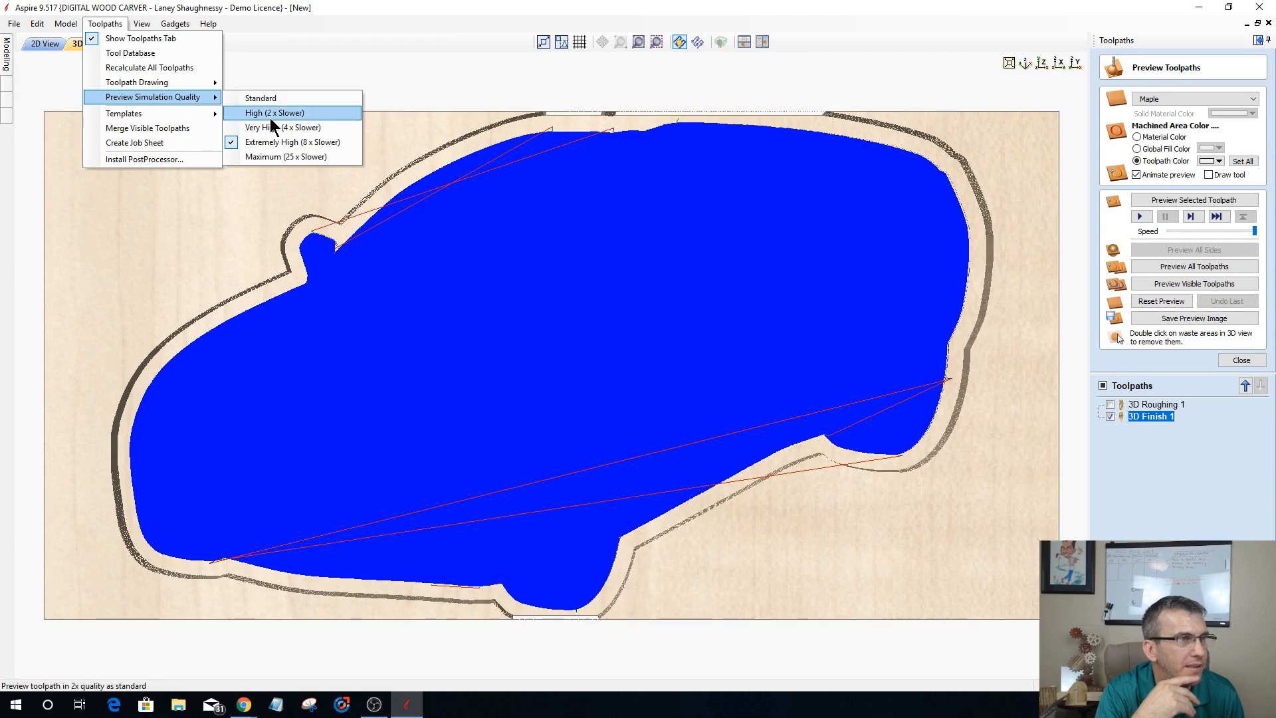
pyautogui.click(312, 114)
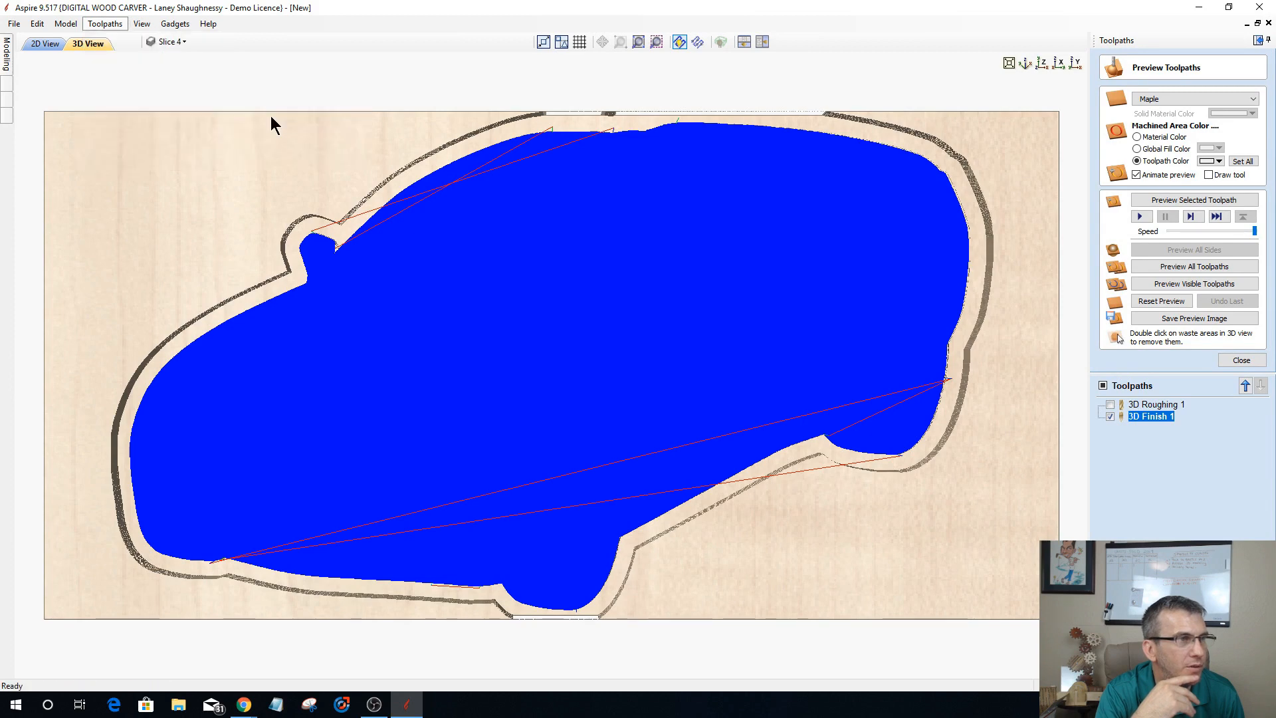
pyautogui.click(1172, 199)
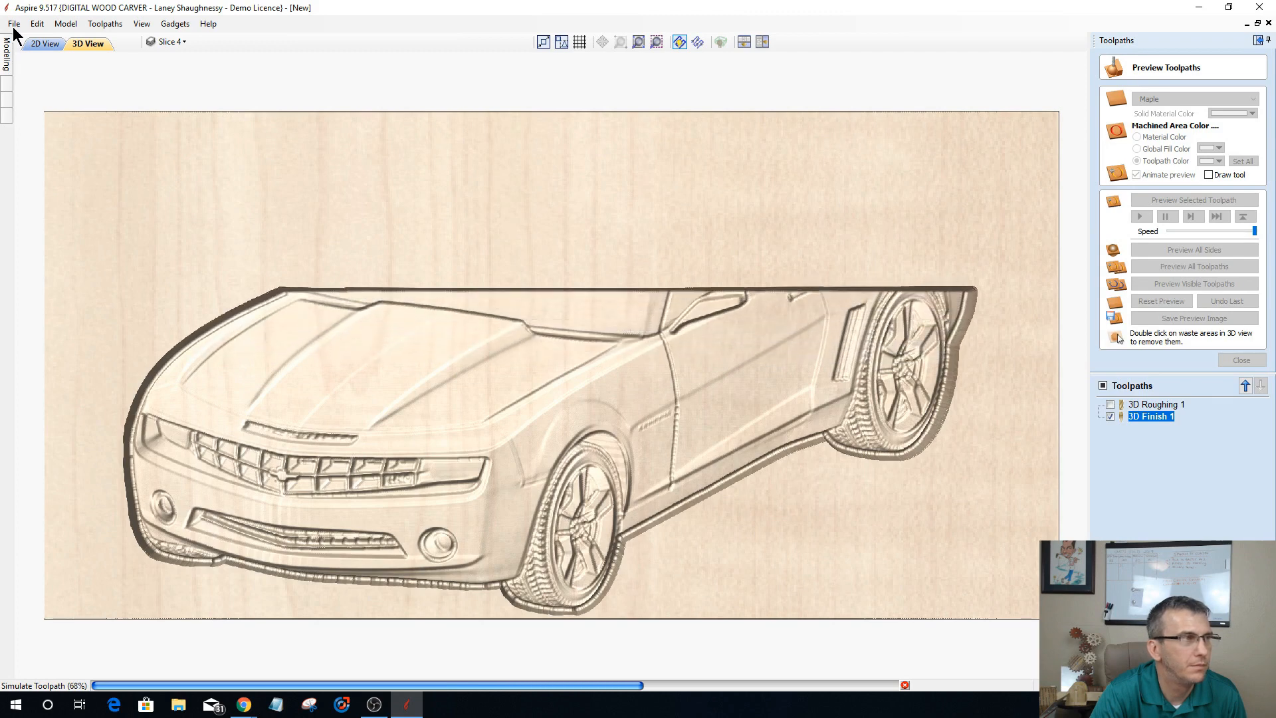
# Step: Create a vector boundary around the baked camaro2009 component in Level 2
pyautogui.moveTo(5, 53)
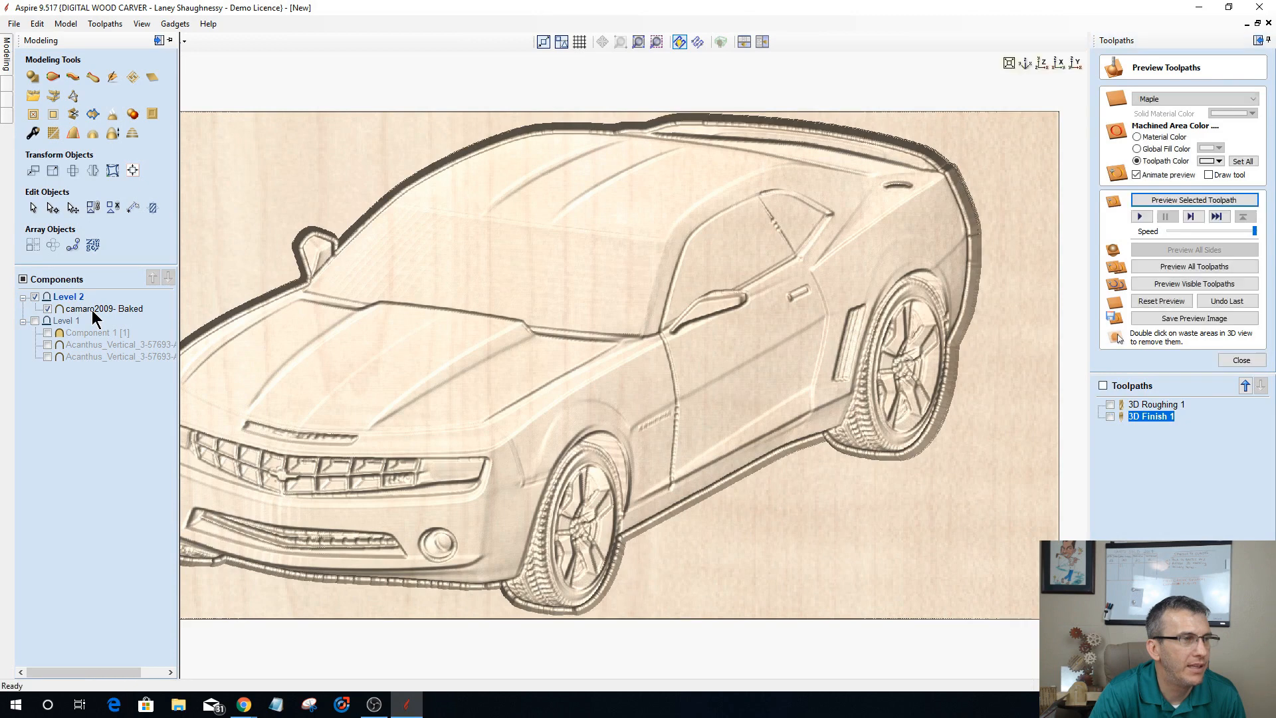
pyautogui.click(93, 310)
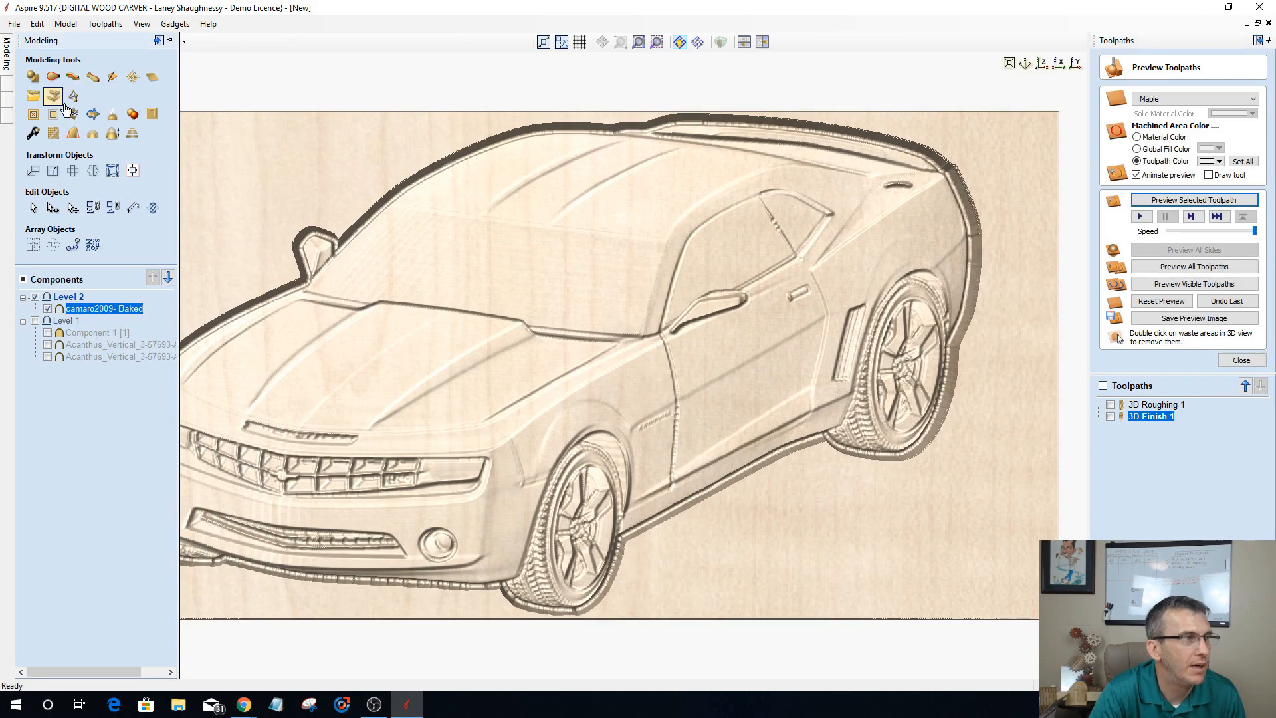
pyautogui.click(95, 117)
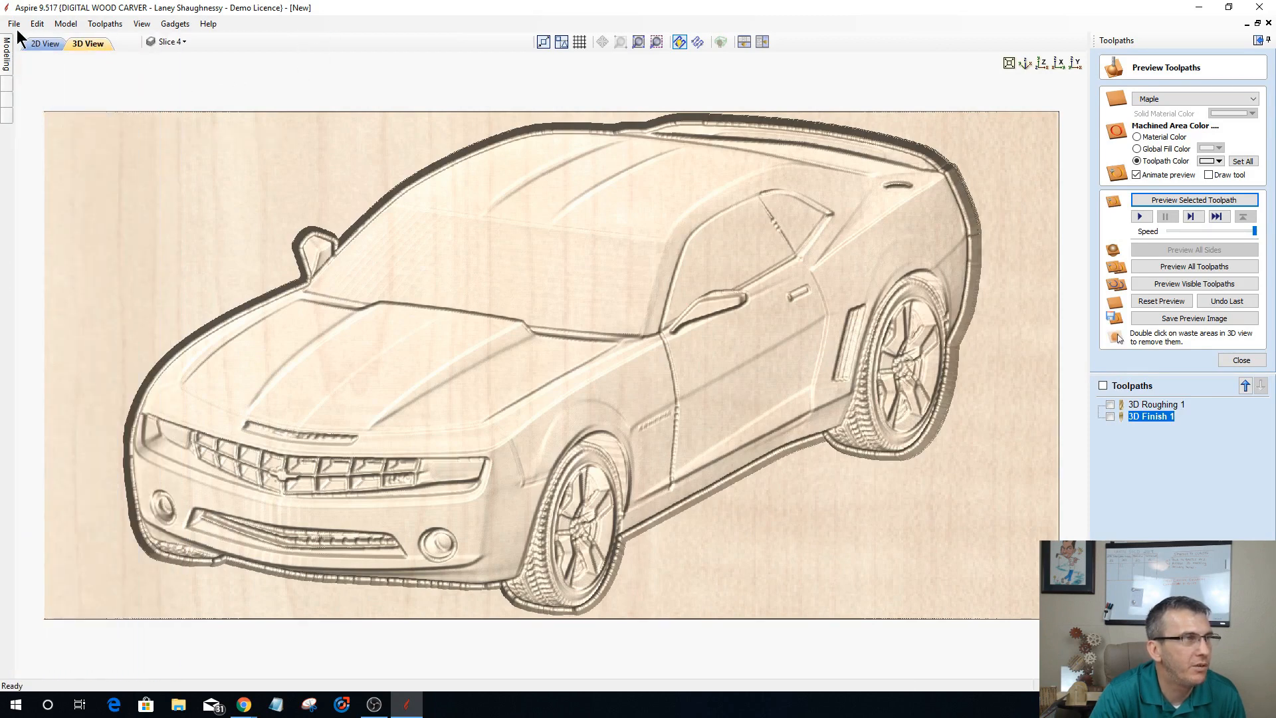
# Step: Select the car's boundary vector in 2D and calculate a profile toolpath outside it with a 1 inch cut depth
pyautogui.click(43, 43)
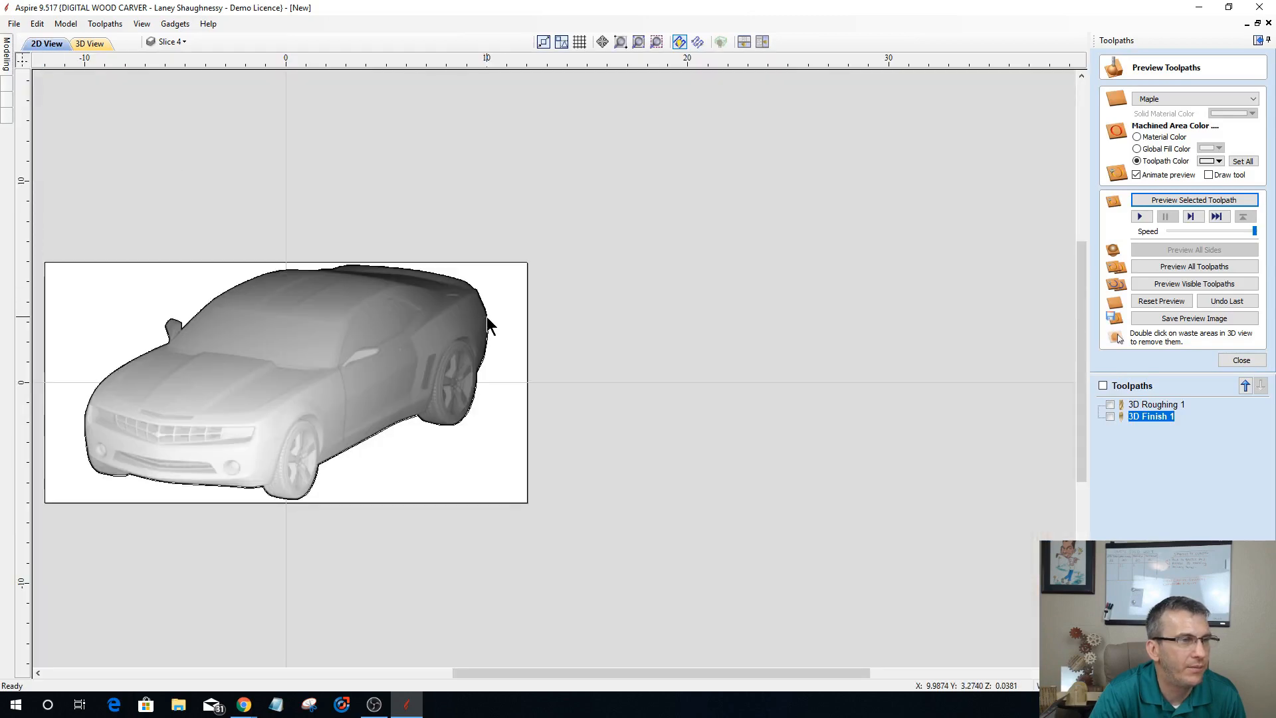
pyautogui.click(486, 316)
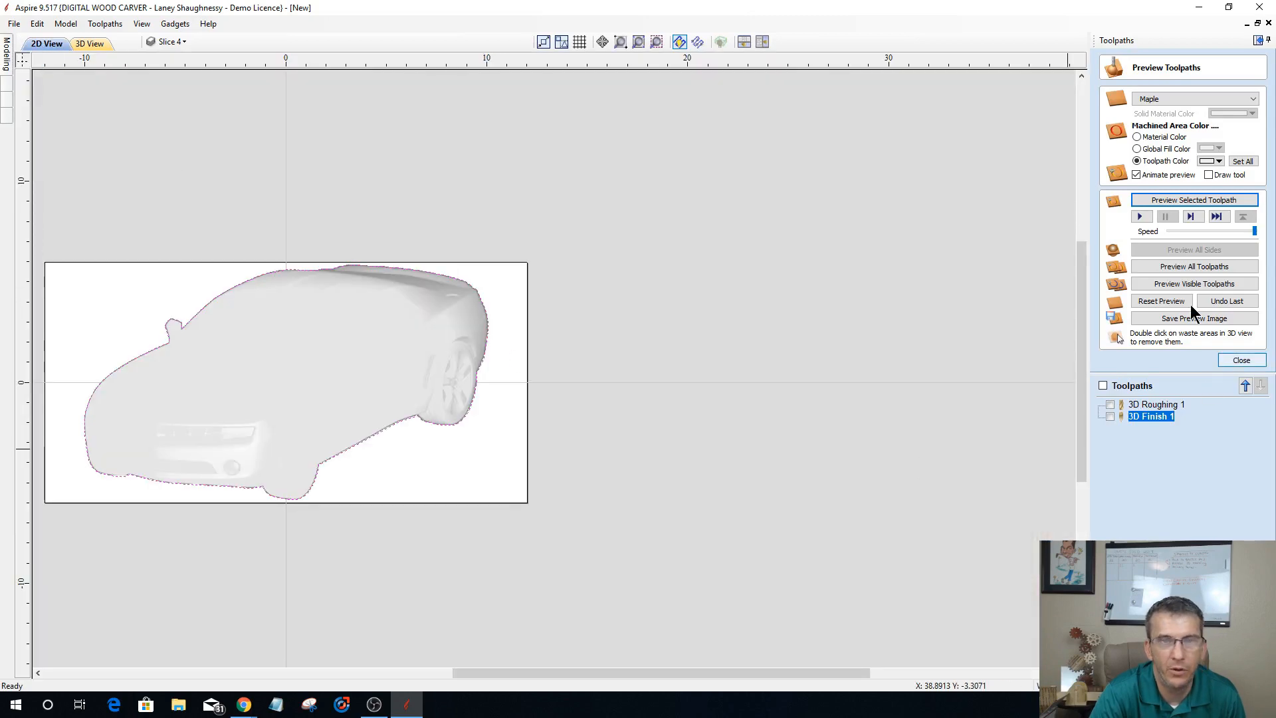
pyautogui.click(1239, 360)
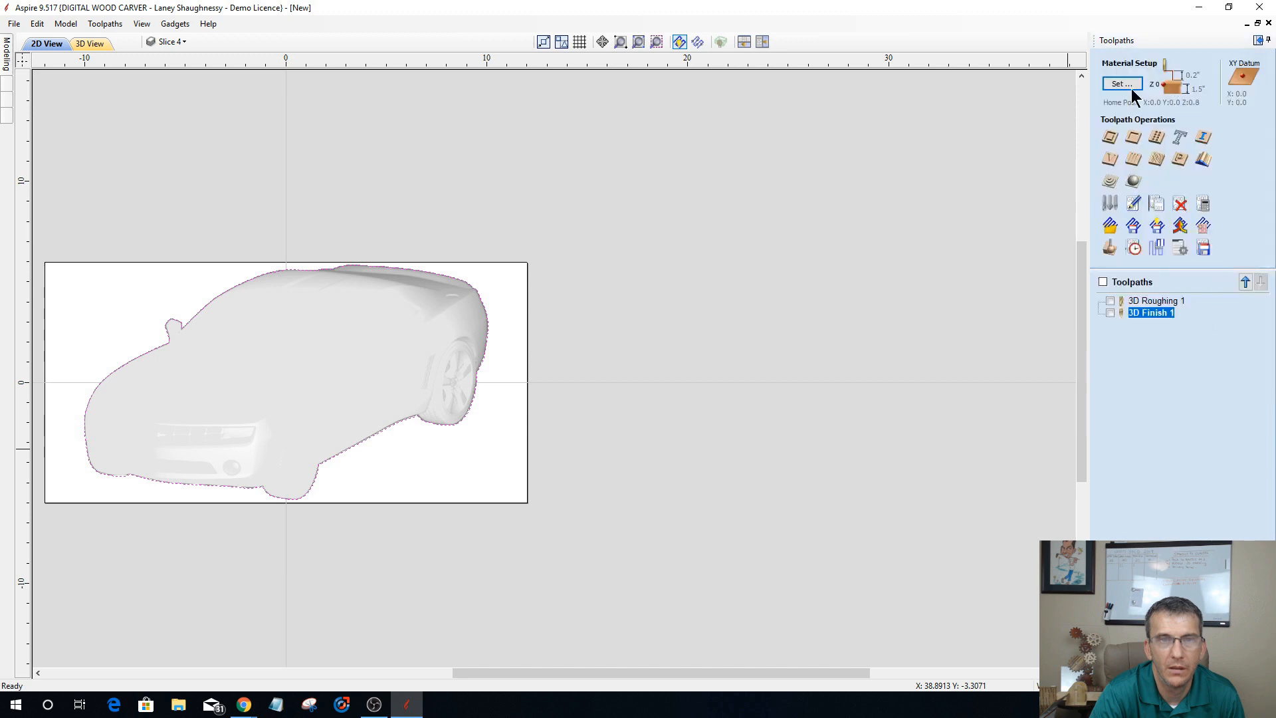
pyautogui.click(1111, 136)
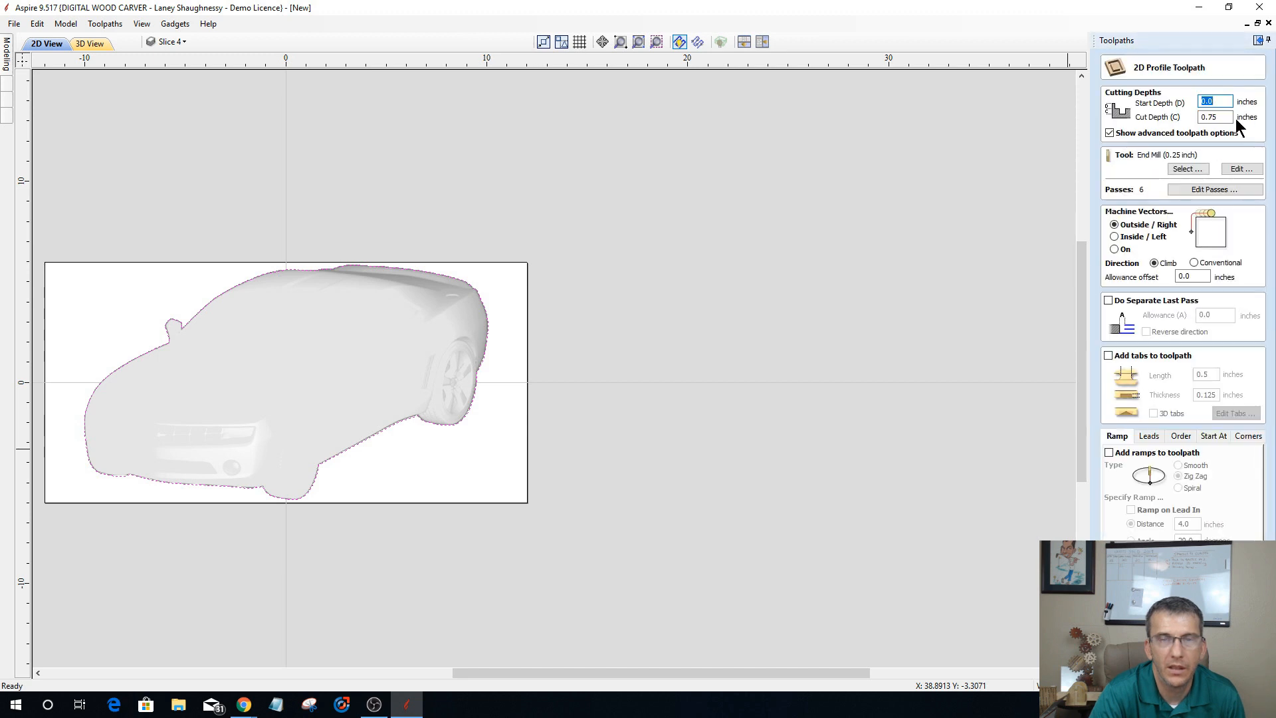
pyautogui.press('Tab')
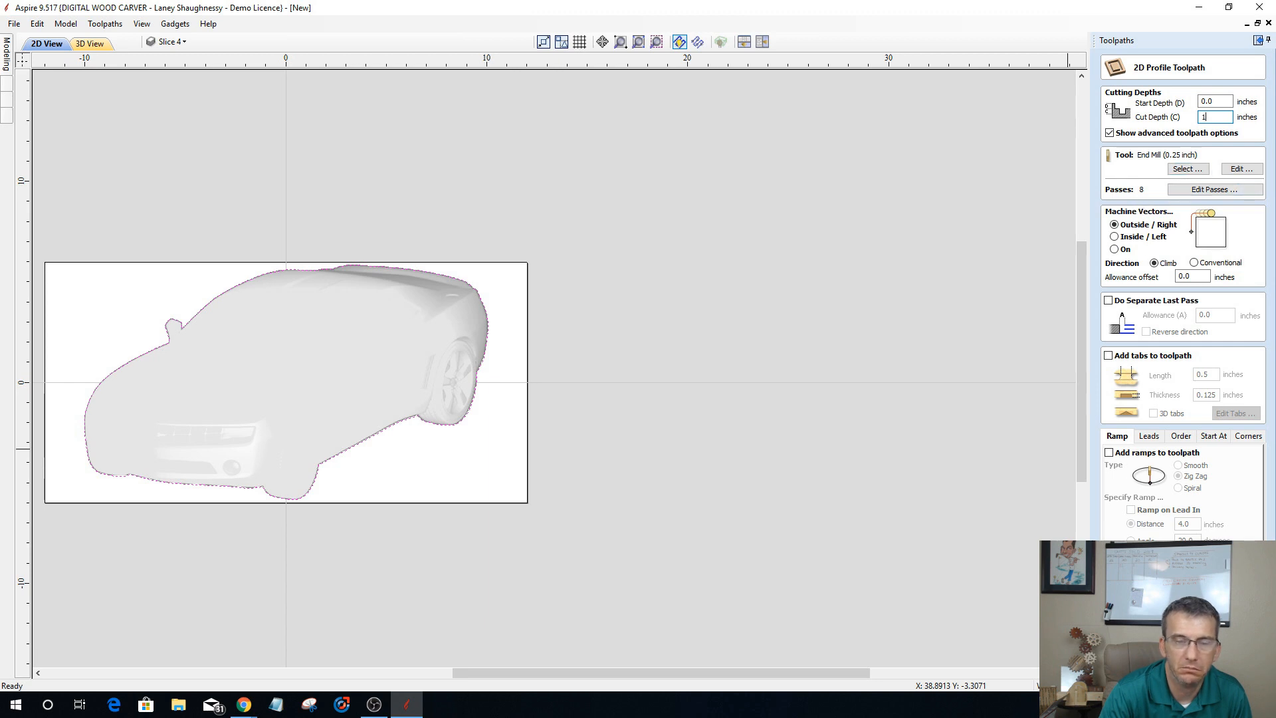
pyautogui.press('Return')
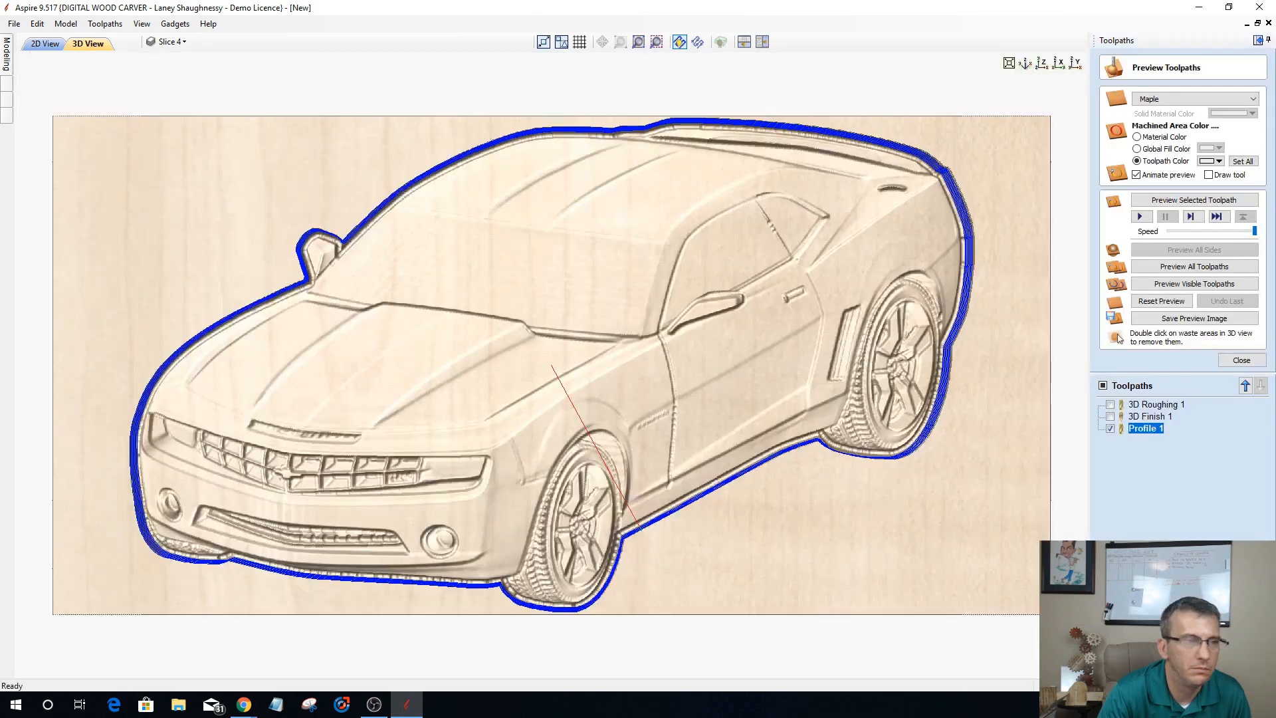
# Step: Preview the selected profile toolpath and inspect how deep its cut goes around the car
pyautogui.click(1189, 199)
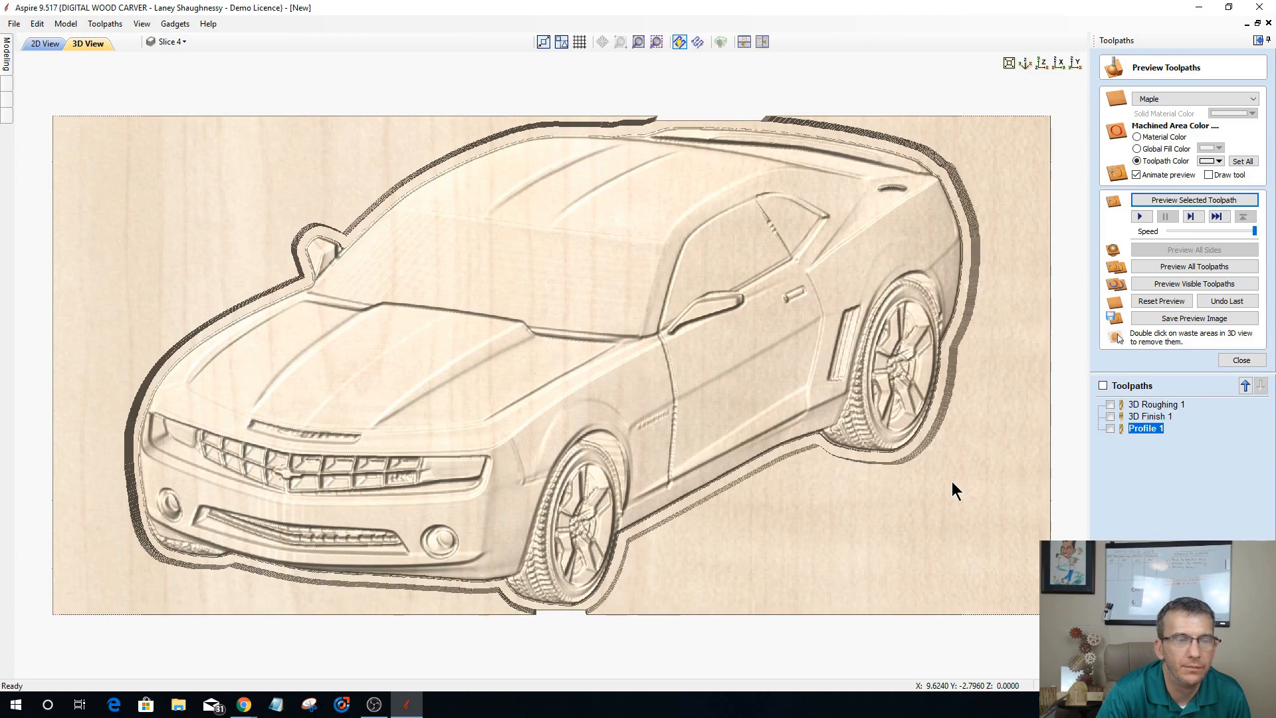
pyautogui.moveTo(698, 584); pyautogui.dragTo(667, 484)
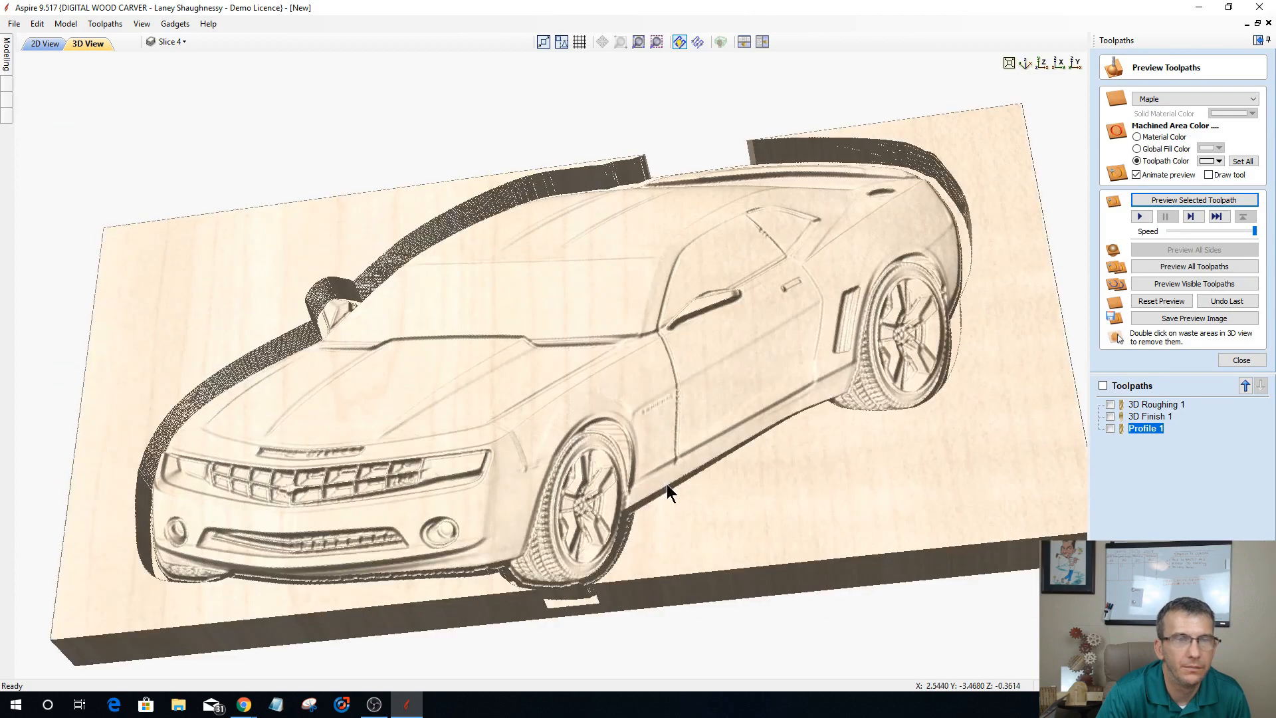
pyautogui.moveTo(767, 486); pyautogui.dragTo(763, 539)
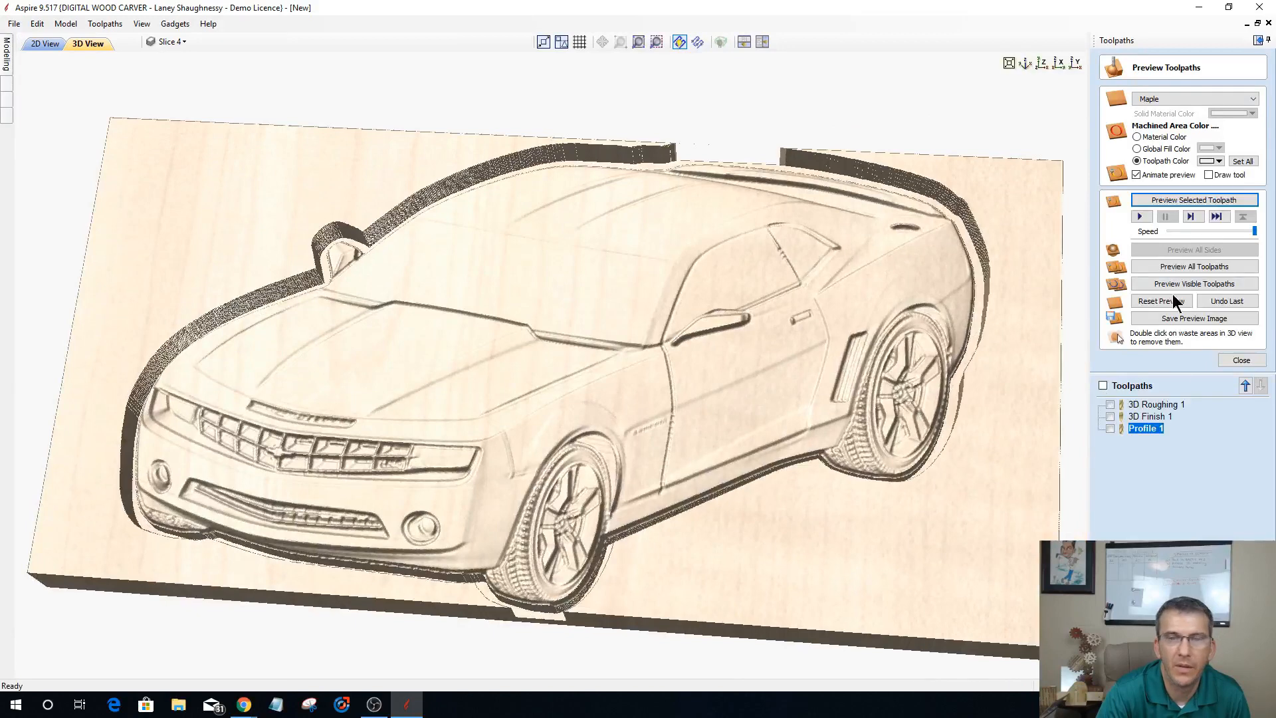
# Step: Set the Profile 1 toolpath's cut depth to 1.5 inches and recalculate it
pyautogui.click(1236, 360)
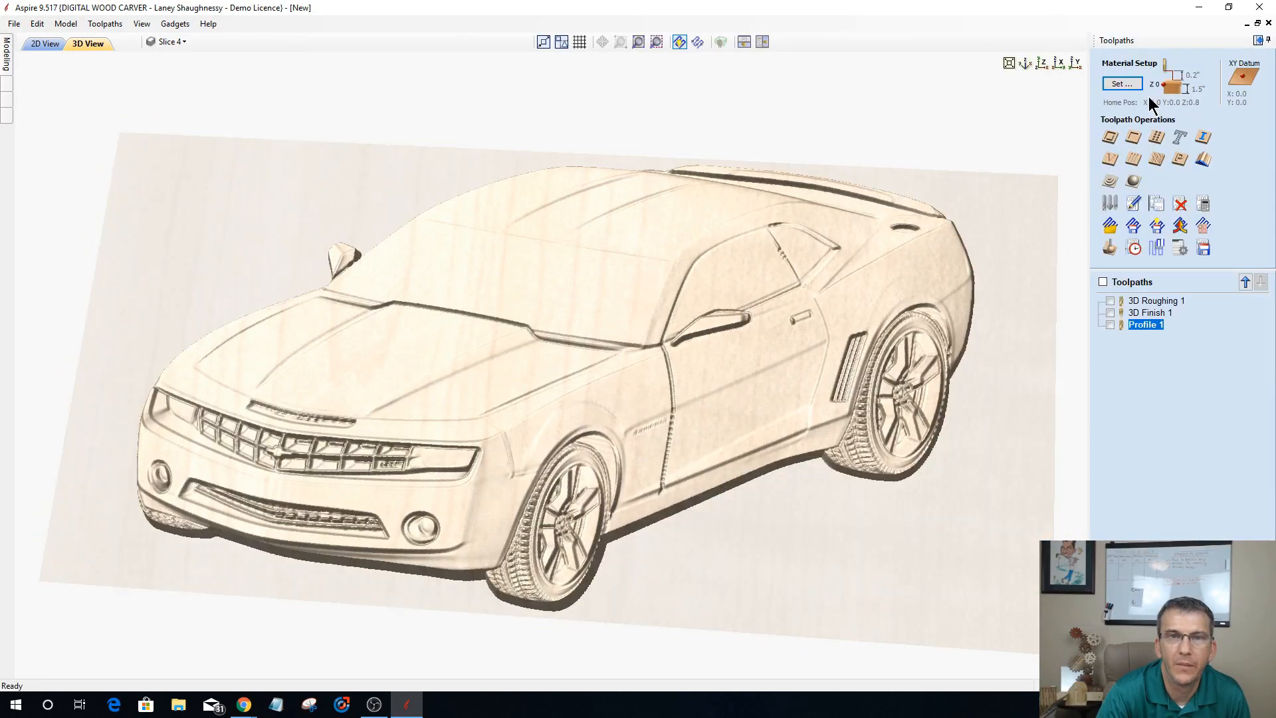
pyautogui.doubleClick(1138, 323)
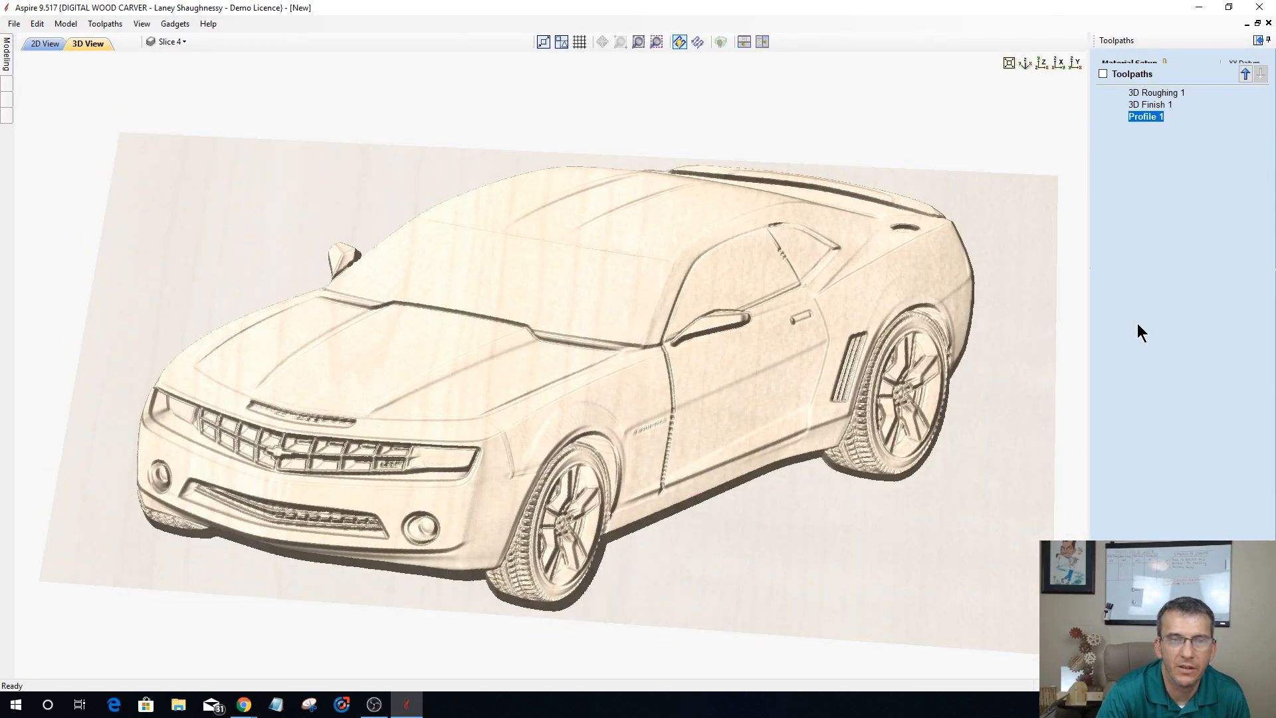
pyautogui.moveTo(1204, 117); pyautogui.dragTo(1225, 116)
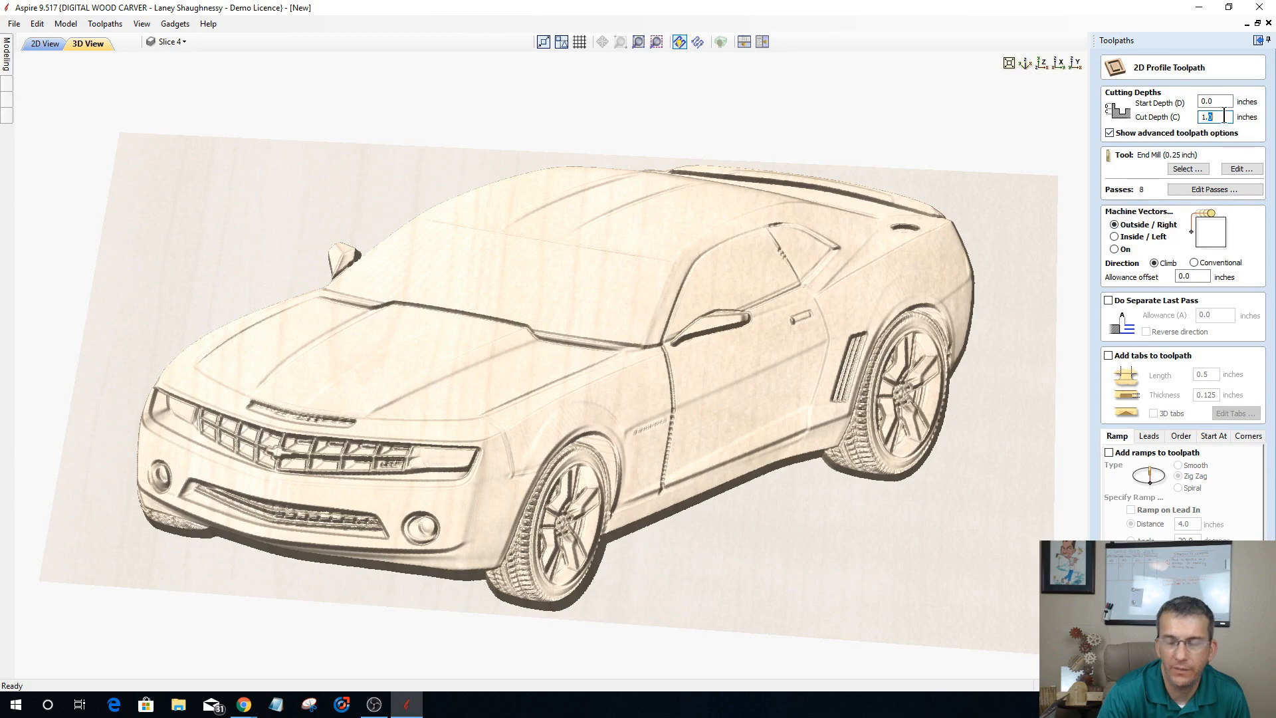
pyautogui.write('.5')
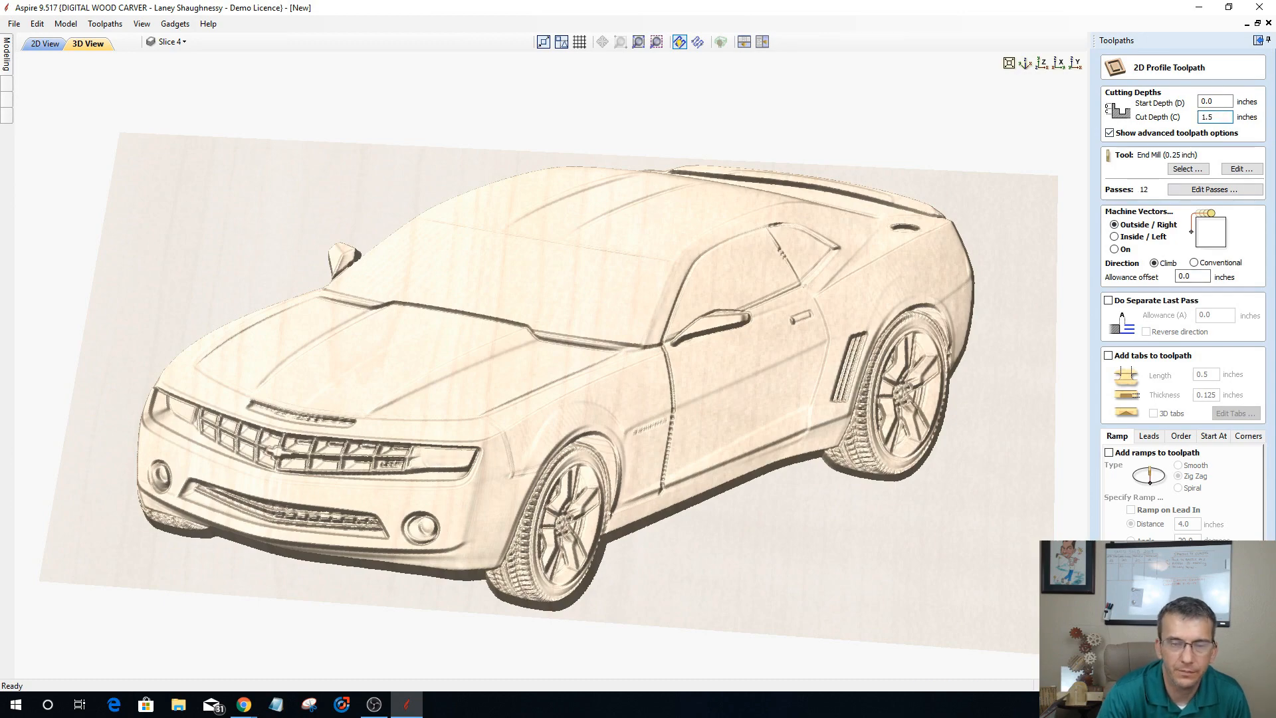
pyautogui.click(1156, 655)
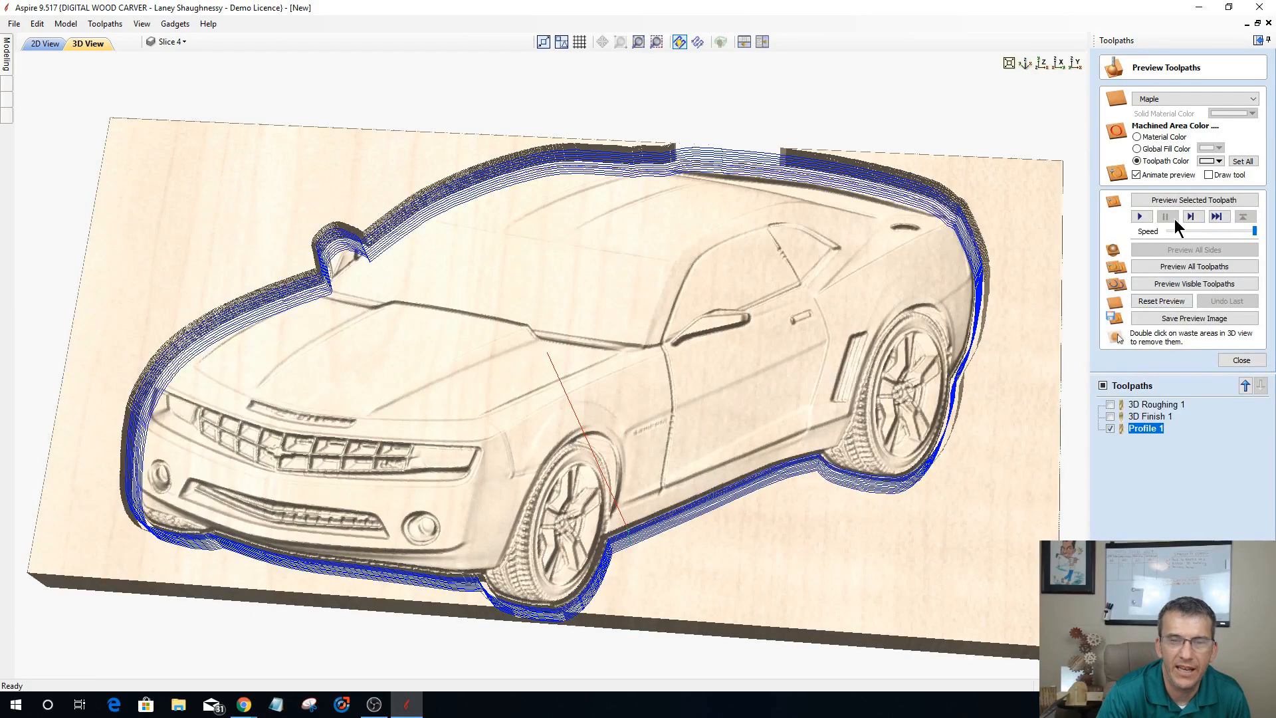
# Step: Preview the recalculated profile cut, remove the waste areas on both sides of the car, and inspect the cutout in 3D
pyautogui.click(1183, 200)
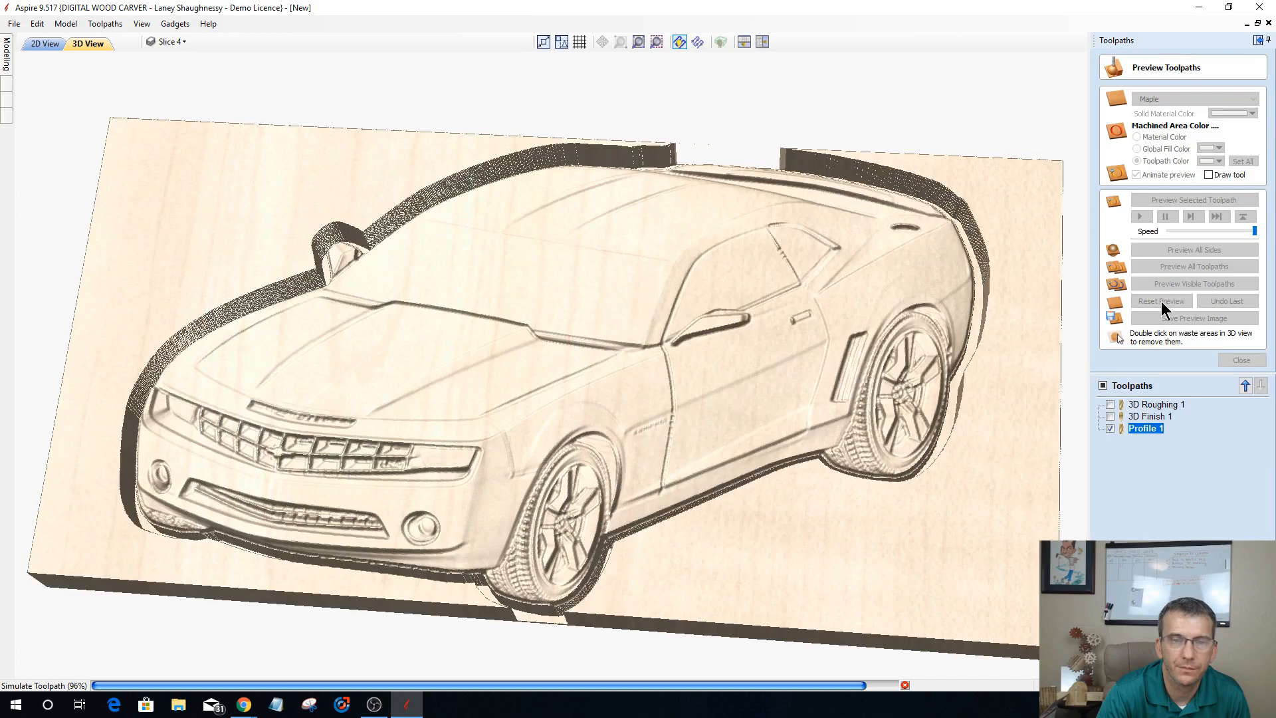
pyautogui.click(1110, 428)
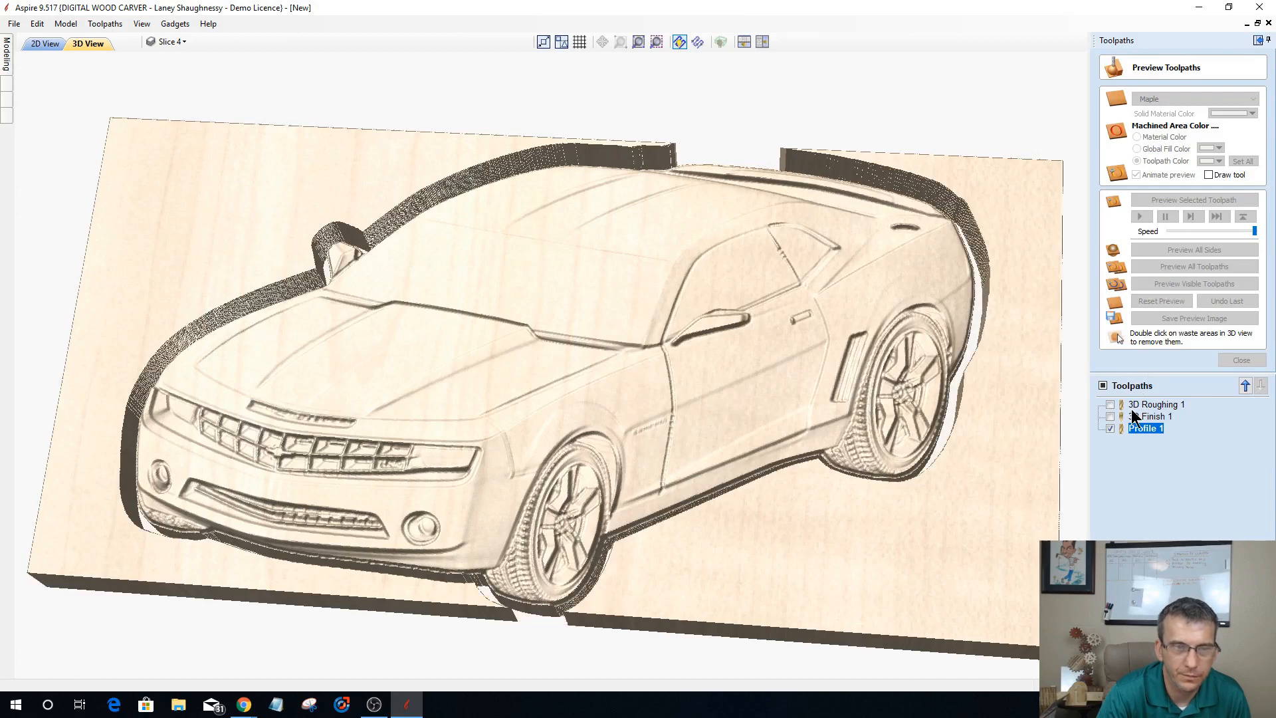
pyautogui.doubleClick(908, 569)
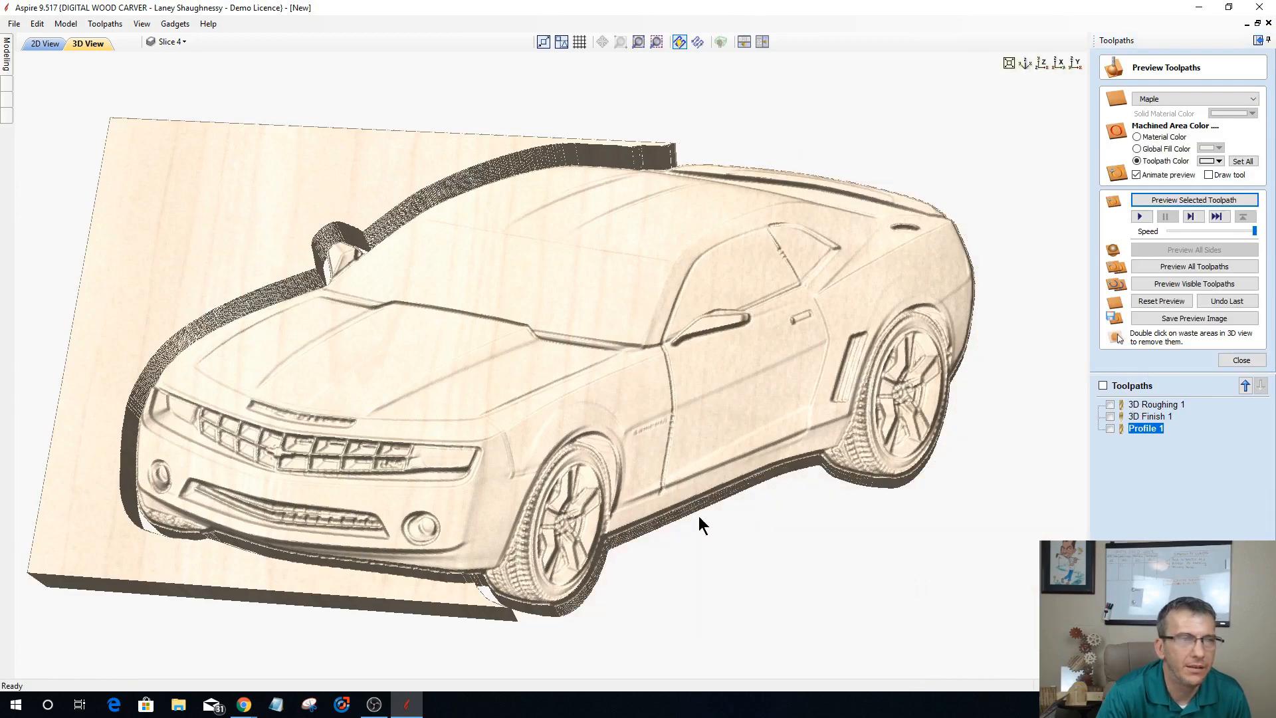
pyautogui.doubleClick(162, 222)
pyautogui.moveTo(580, 462); pyautogui.dragTo(564, 610)
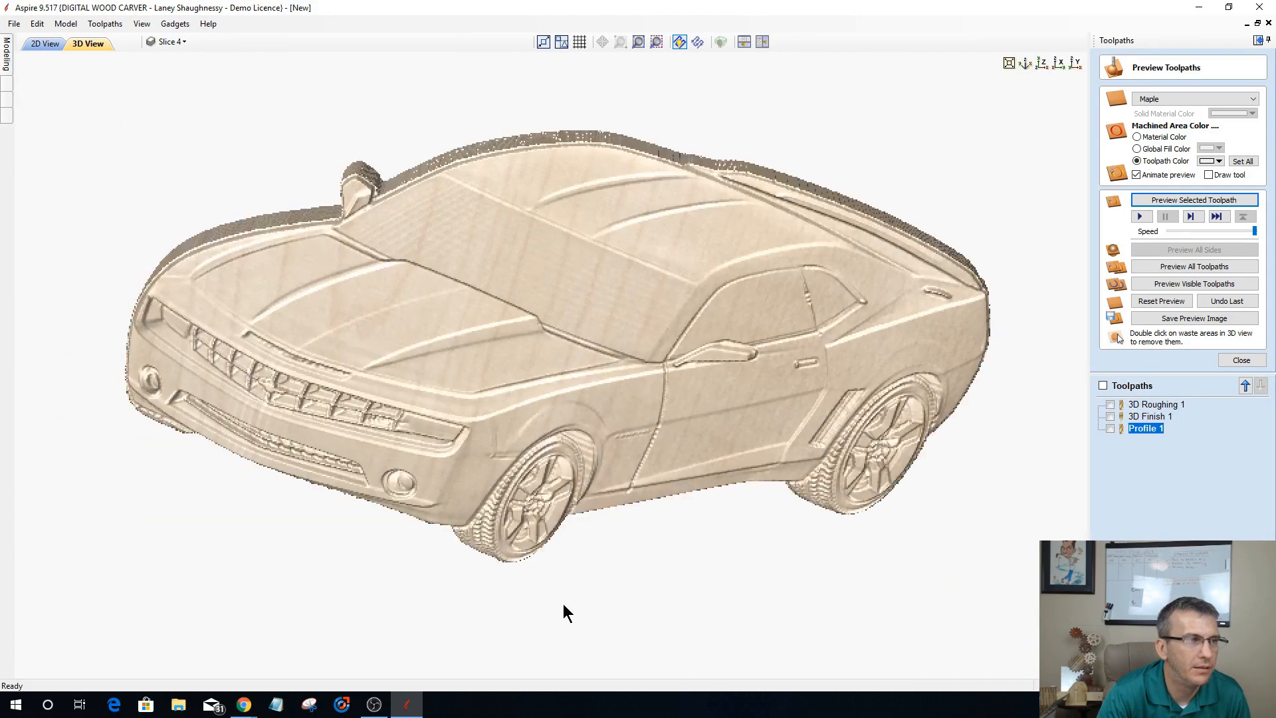
pyautogui.moveTo(764, 312); pyautogui.dragTo(601, 447)
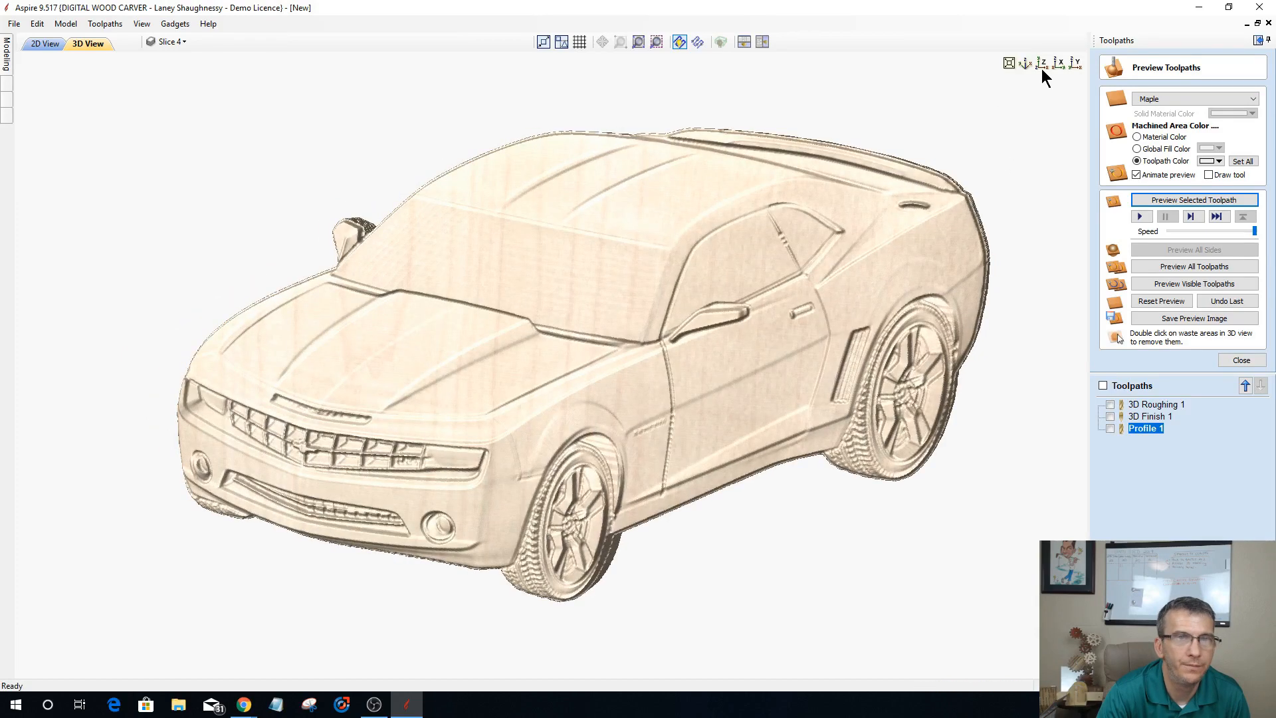
pyautogui.click(1041, 66)
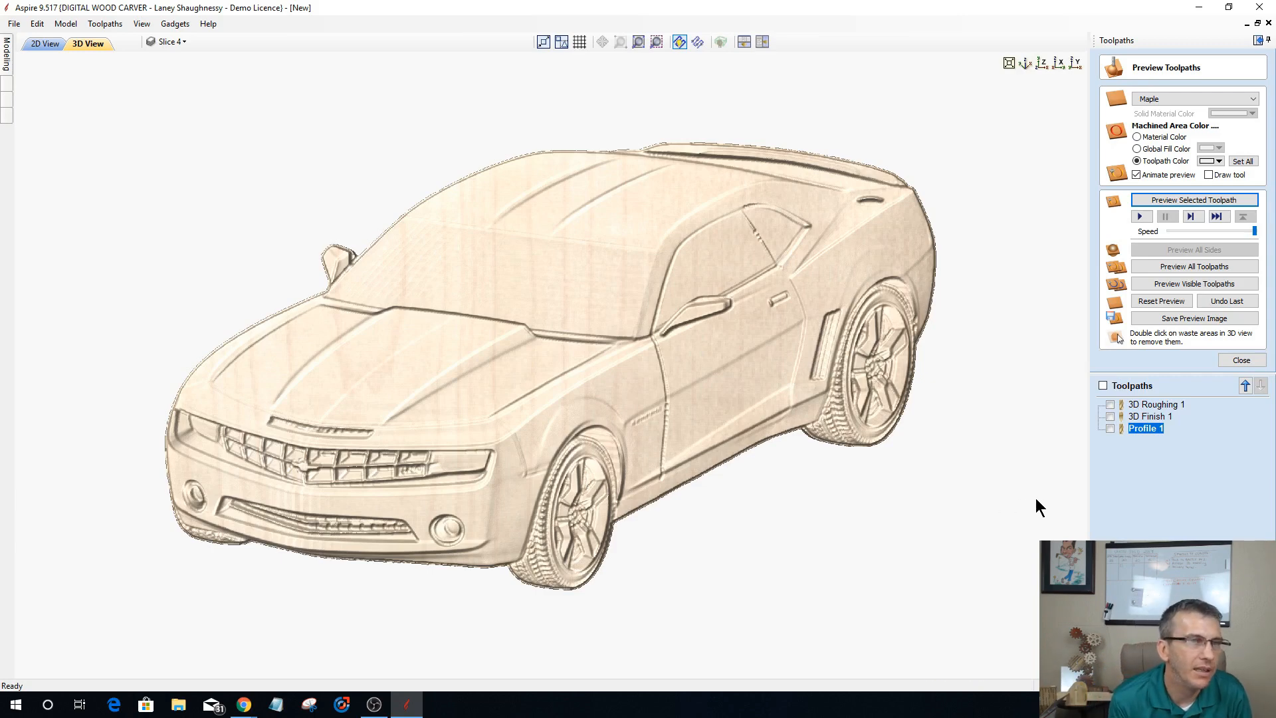
# Step: Set the Profile 1 toolpath's allowance offset to -.02 inches, recalculate it and preview the cut
pyautogui.doubleClick(1143, 428)
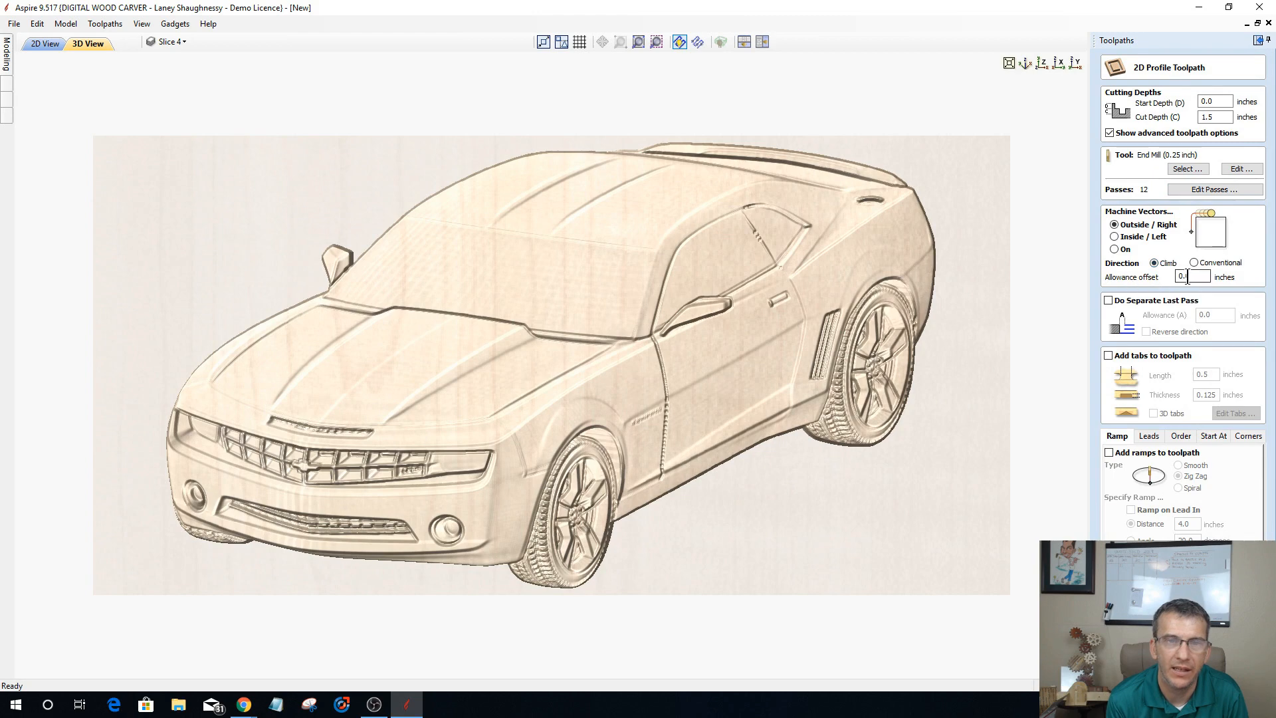
pyautogui.moveTo(1192, 277); pyautogui.dragTo(1133, 278)
pyautogui.write('.')
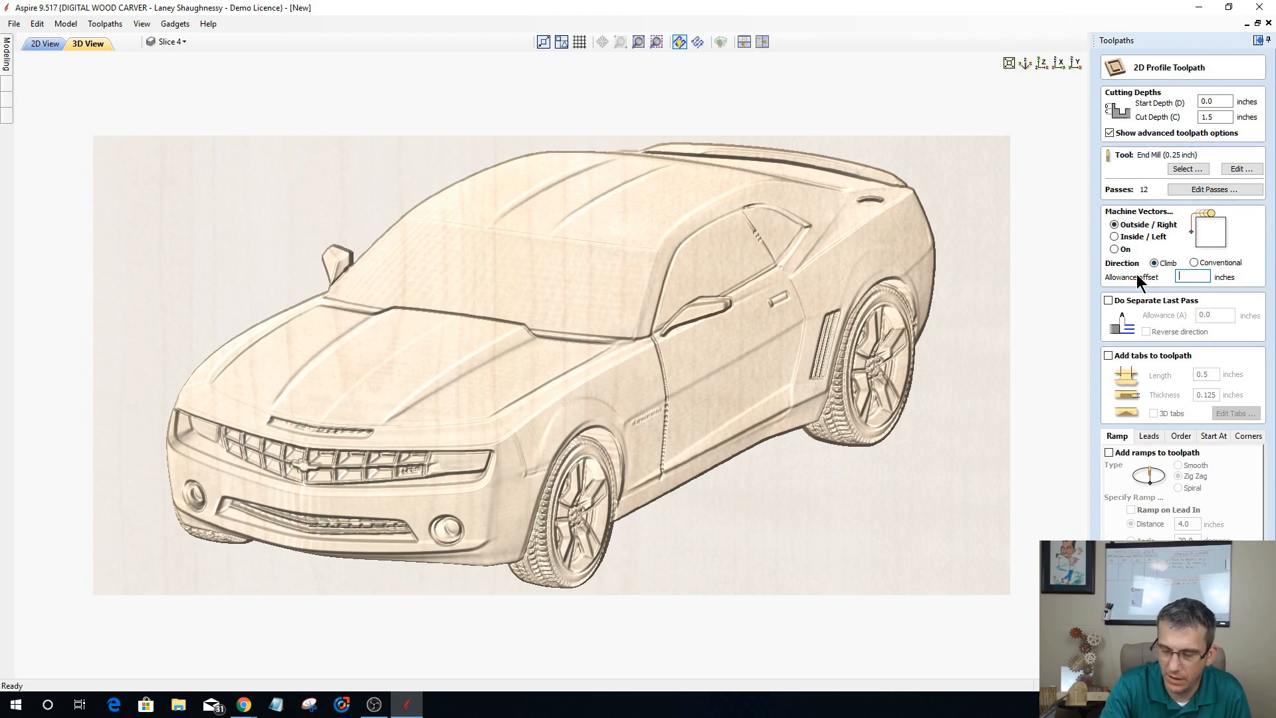
pyautogui.press('BackSpace')
pyautogui.write('-')
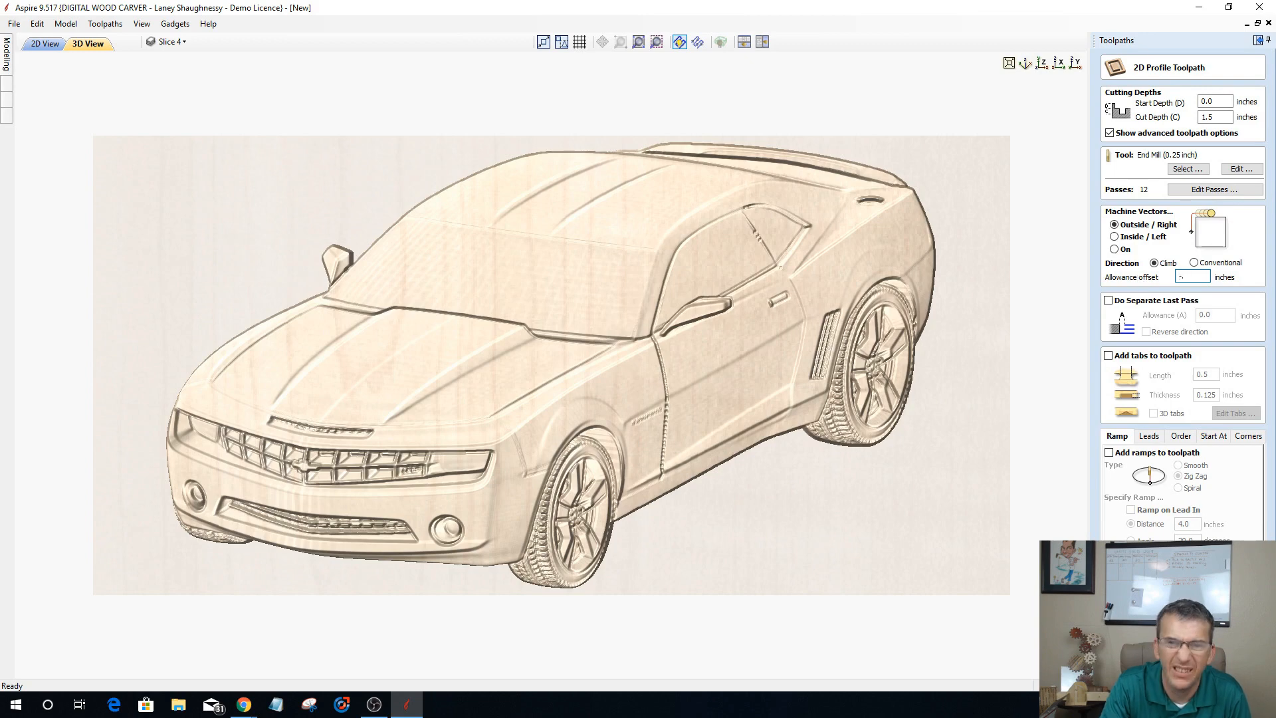
pyautogui.write('.02')
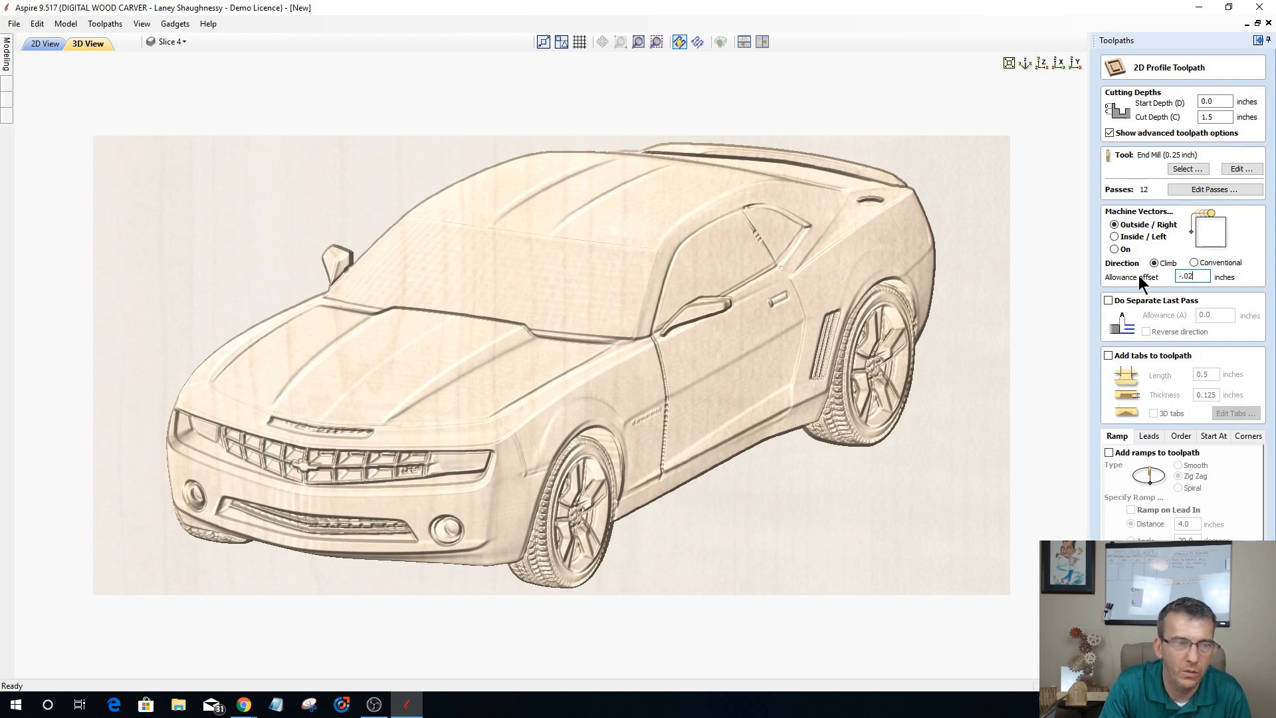
pyautogui.click(1162, 661)
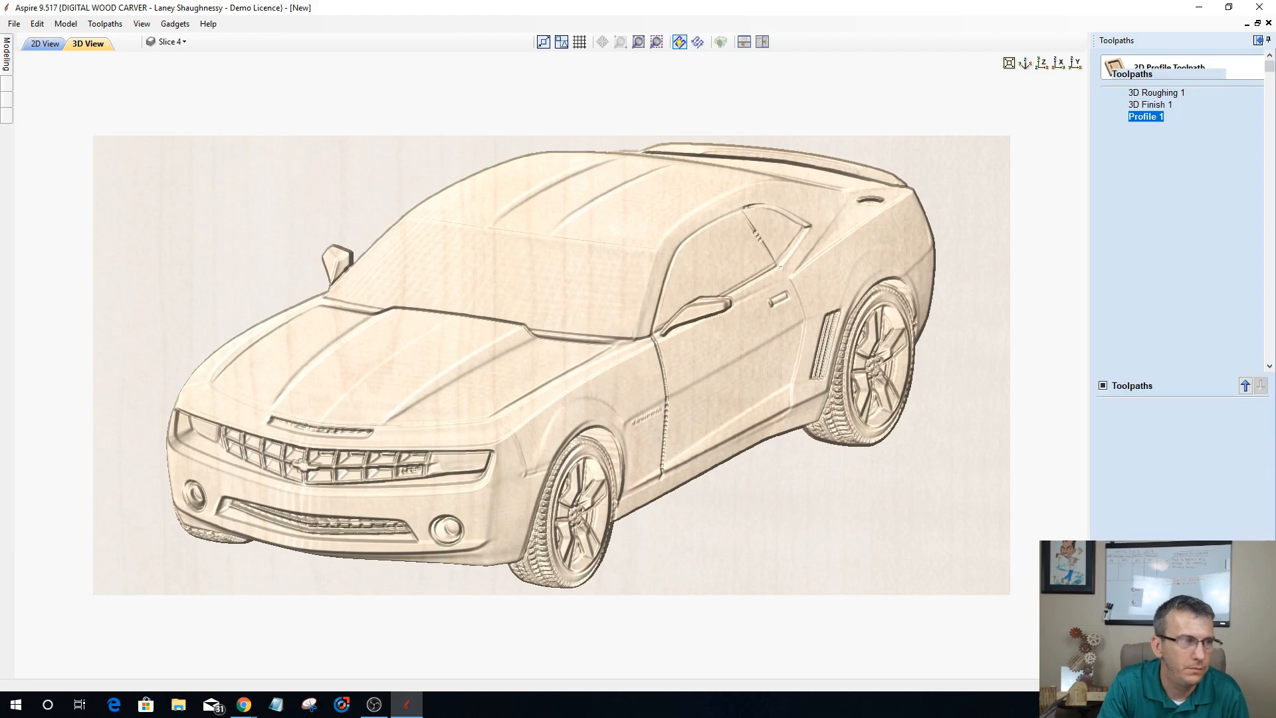
pyautogui.click(1174, 200)
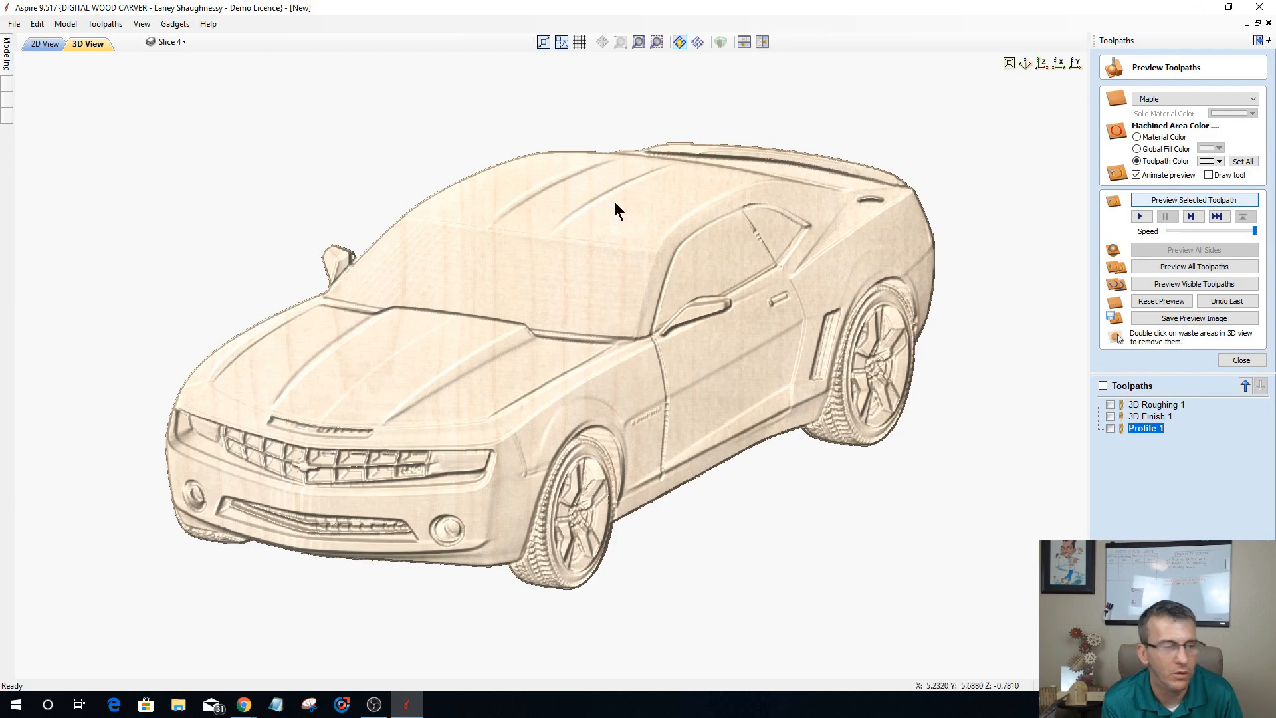
# Step: Delete the car component and its boundary vector from the 2D view
pyautogui.click(41, 44)
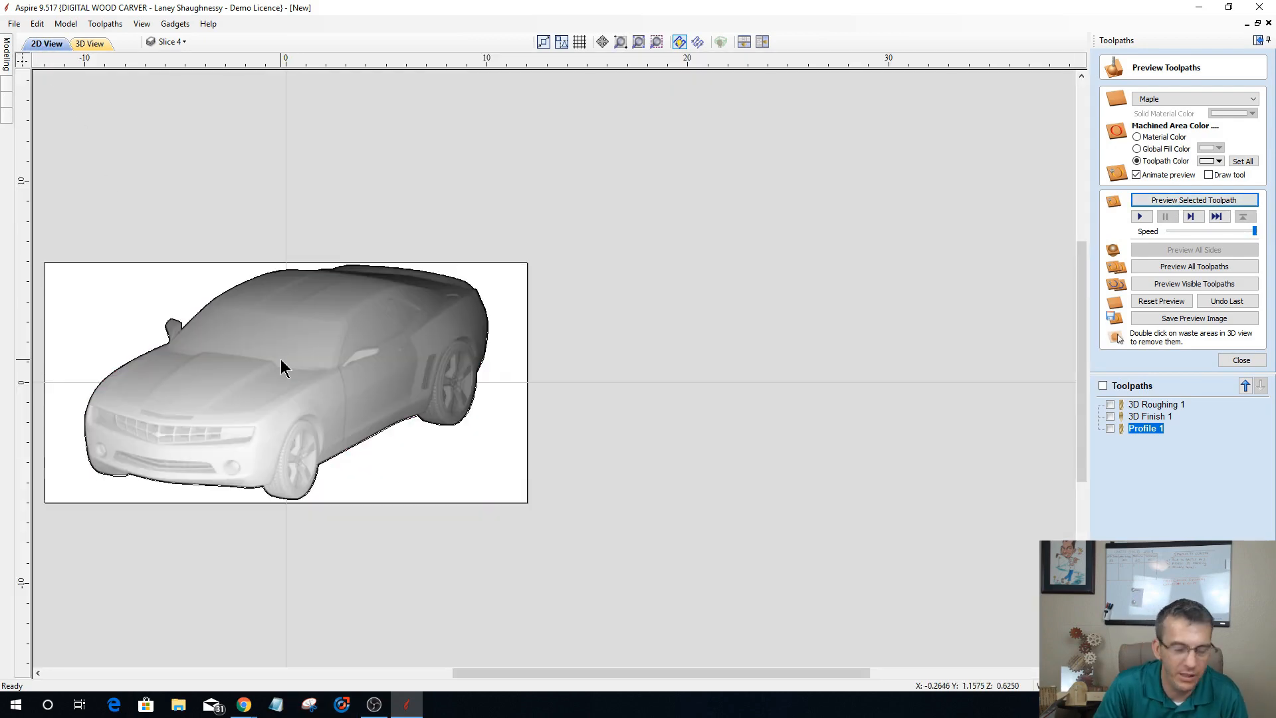
pyautogui.press('Delete')
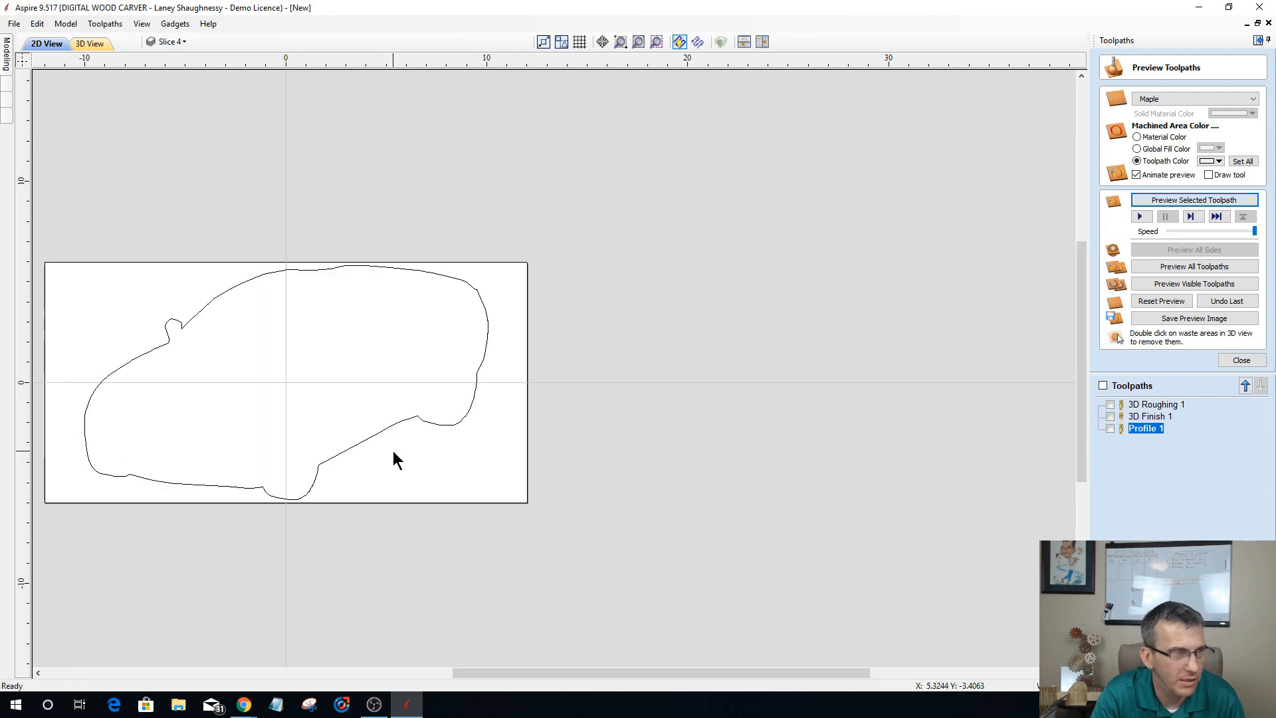
pyautogui.moveTo(393, 451); pyautogui.dragTo(134, 293)
pyautogui.press('Delete')
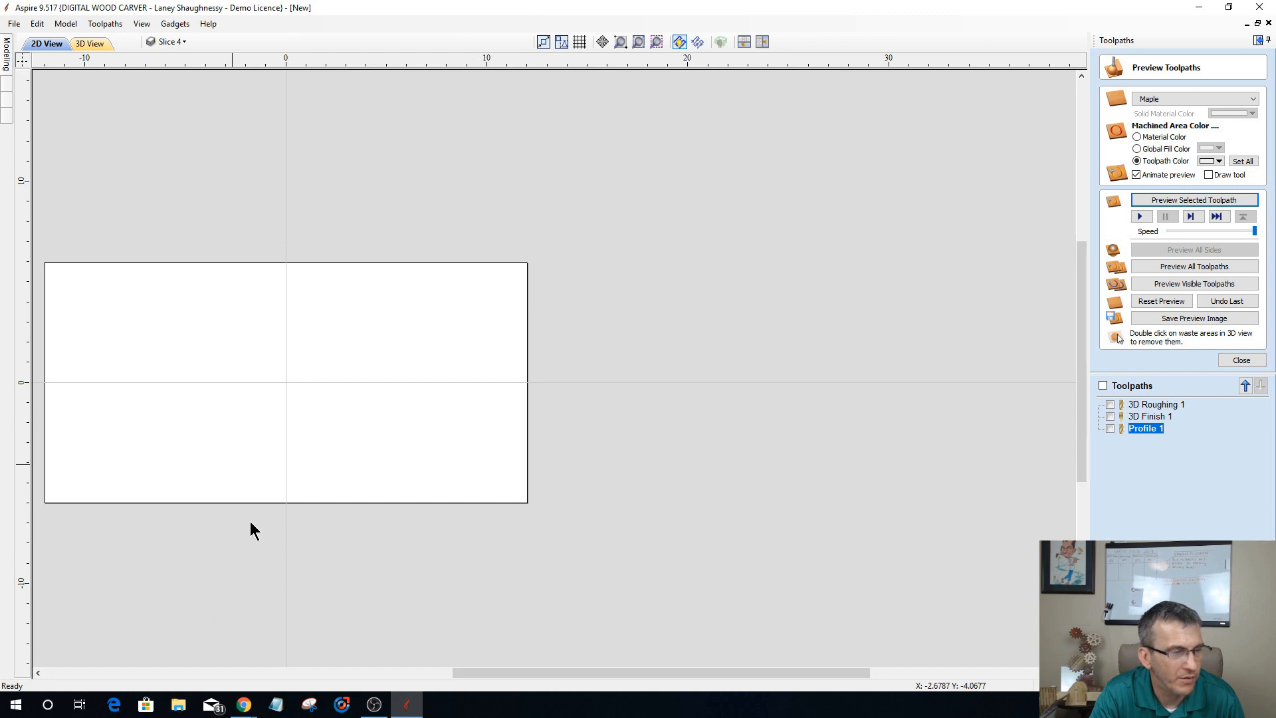
pyautogui.moveTo(495, 673); pyautogui.dragTo(346, 674)
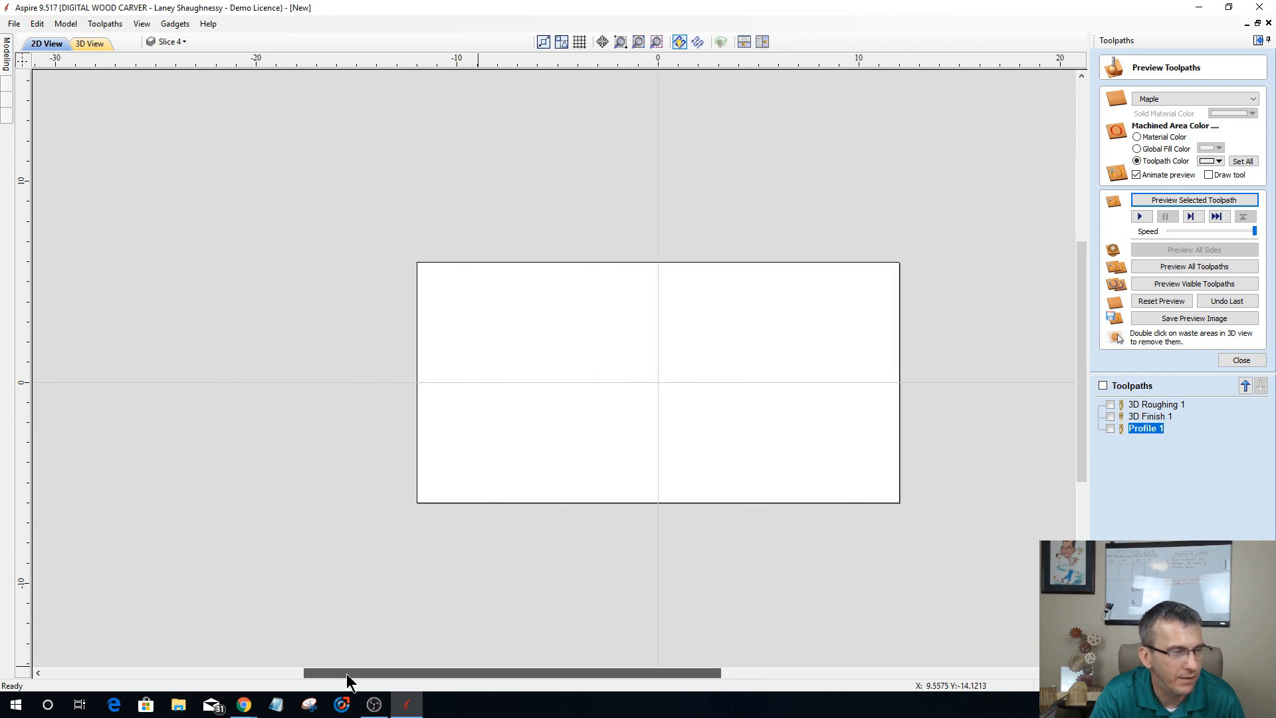
# Step: Import the 3D model NEW-Ravenskull-scaled-repaired-repaired from the emboss folder
pyautogui.click(4, 60)
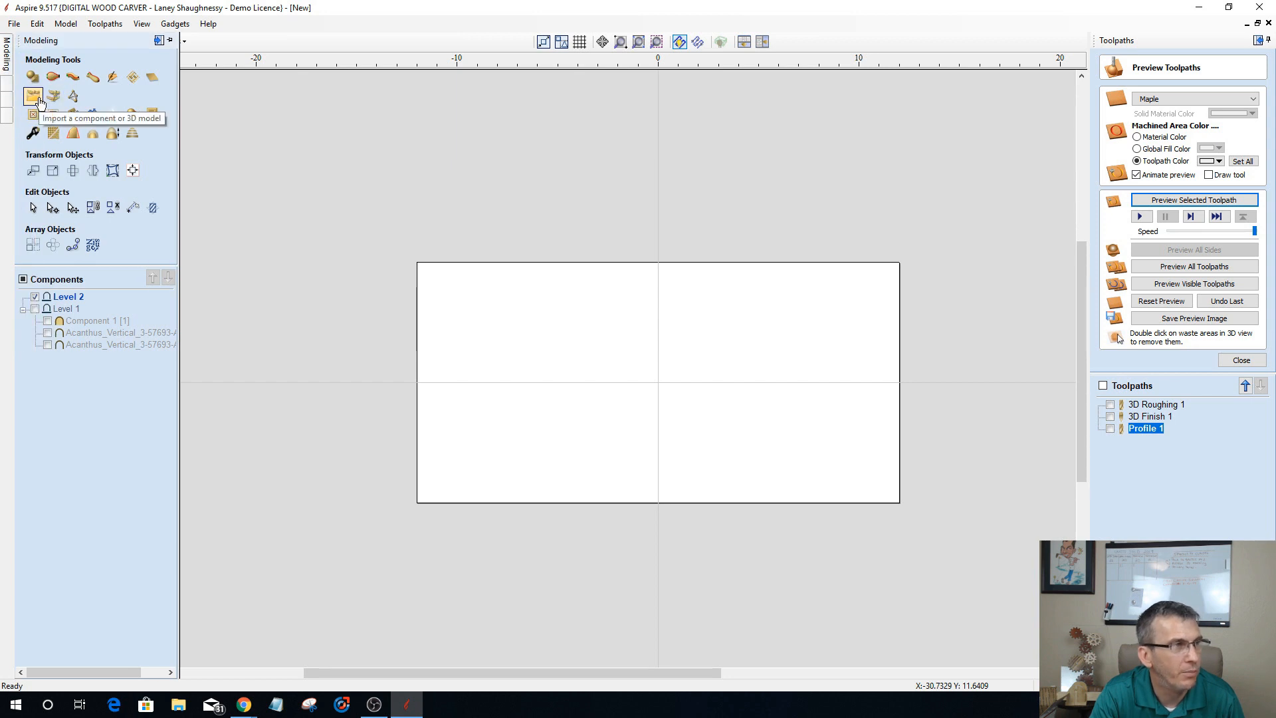
pyautogui.click(33, 96)
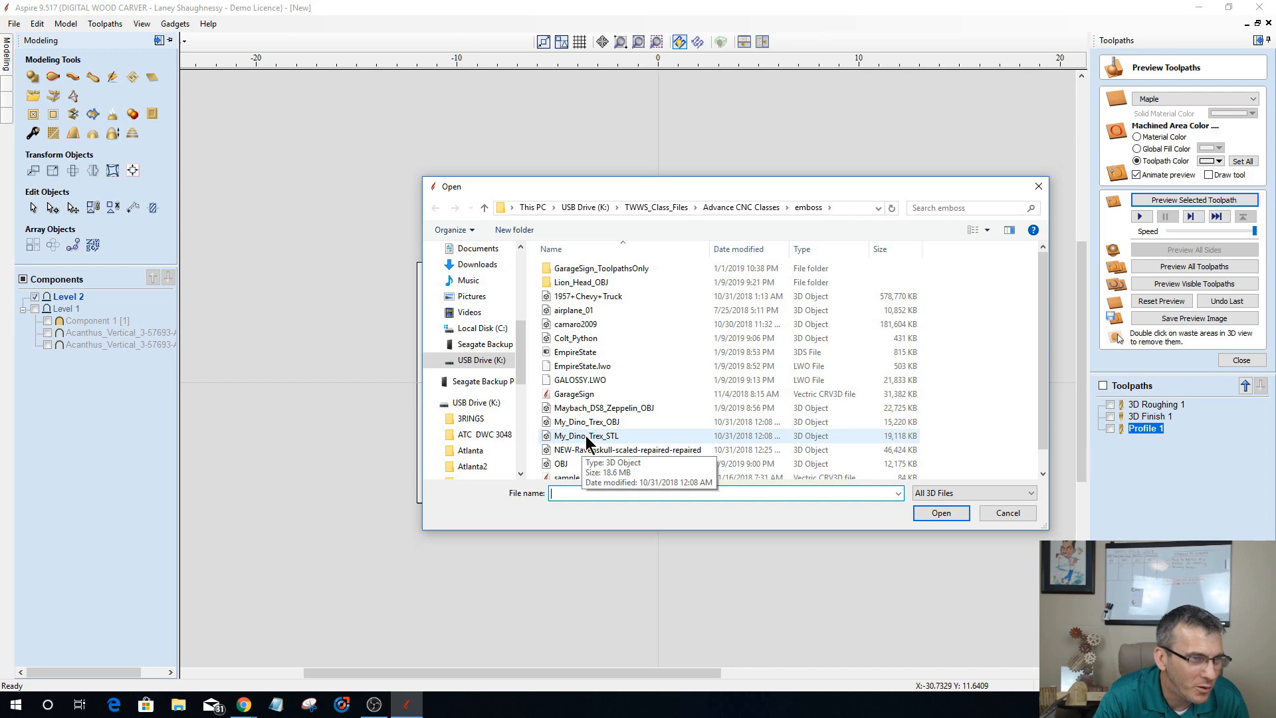
pyautogui.scroll(-1, 588, 439)
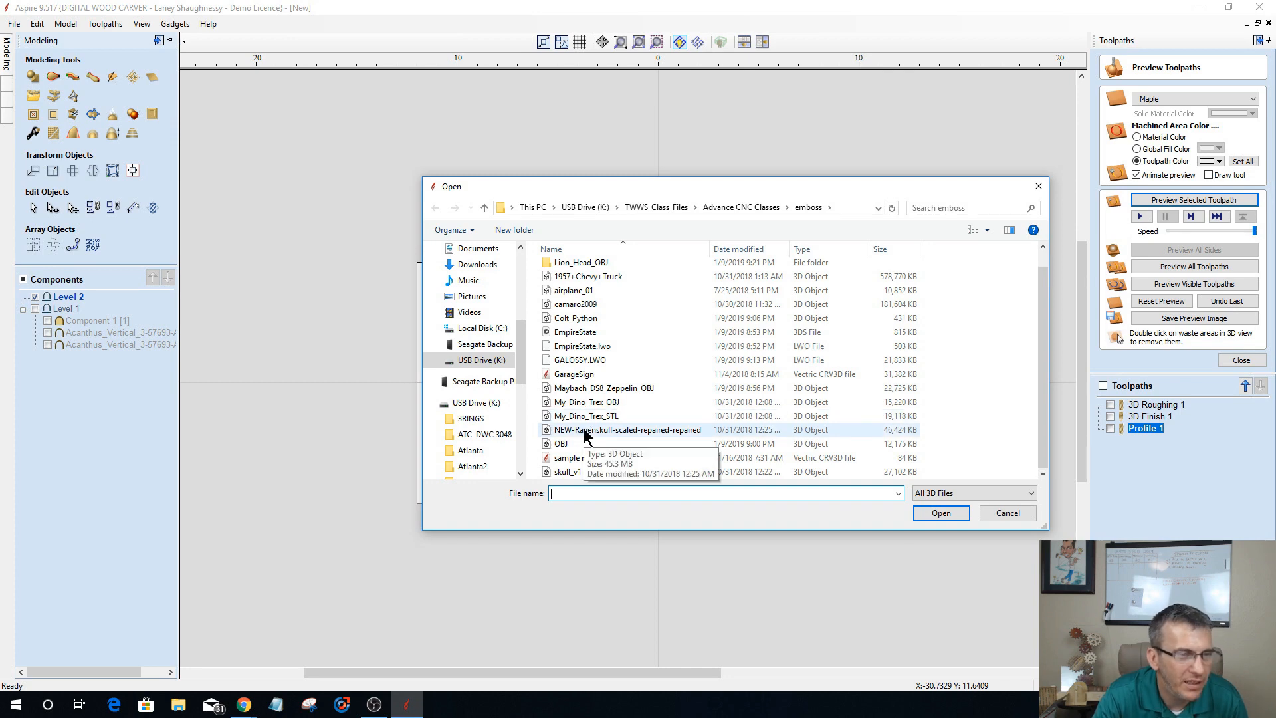
pyautogui.click(585, 432)
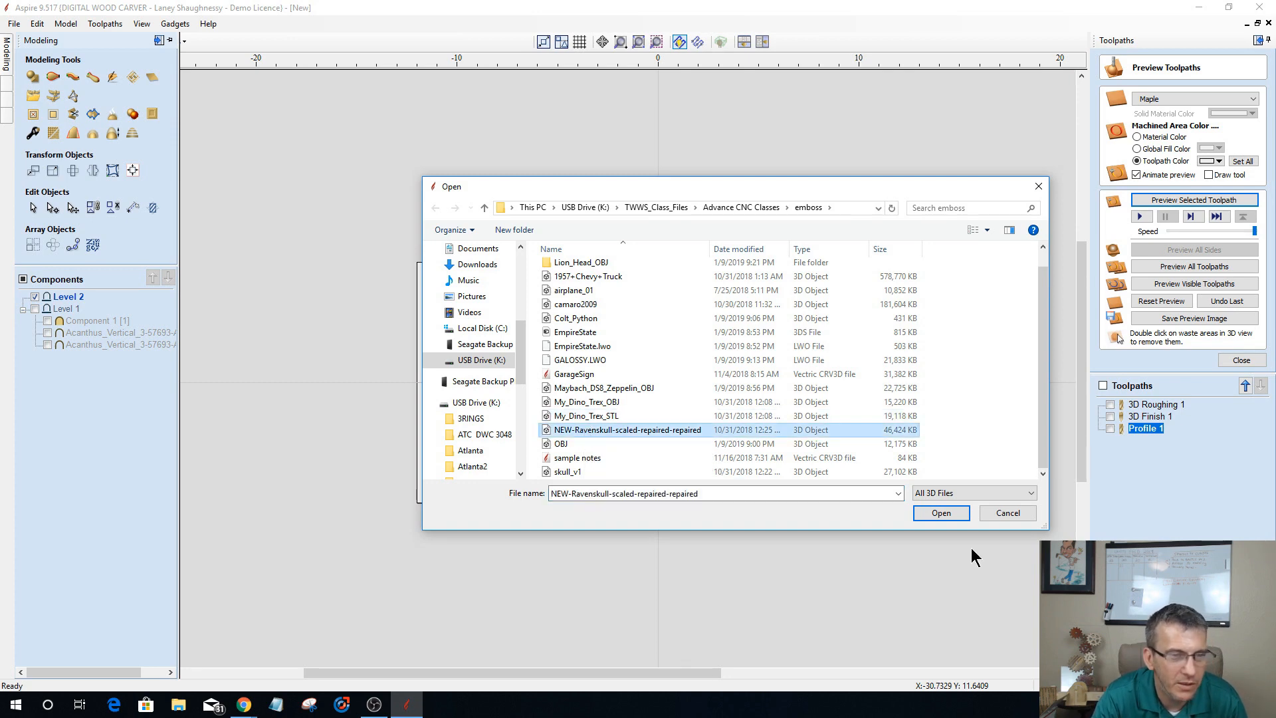
pyautogui.click(939, 513)
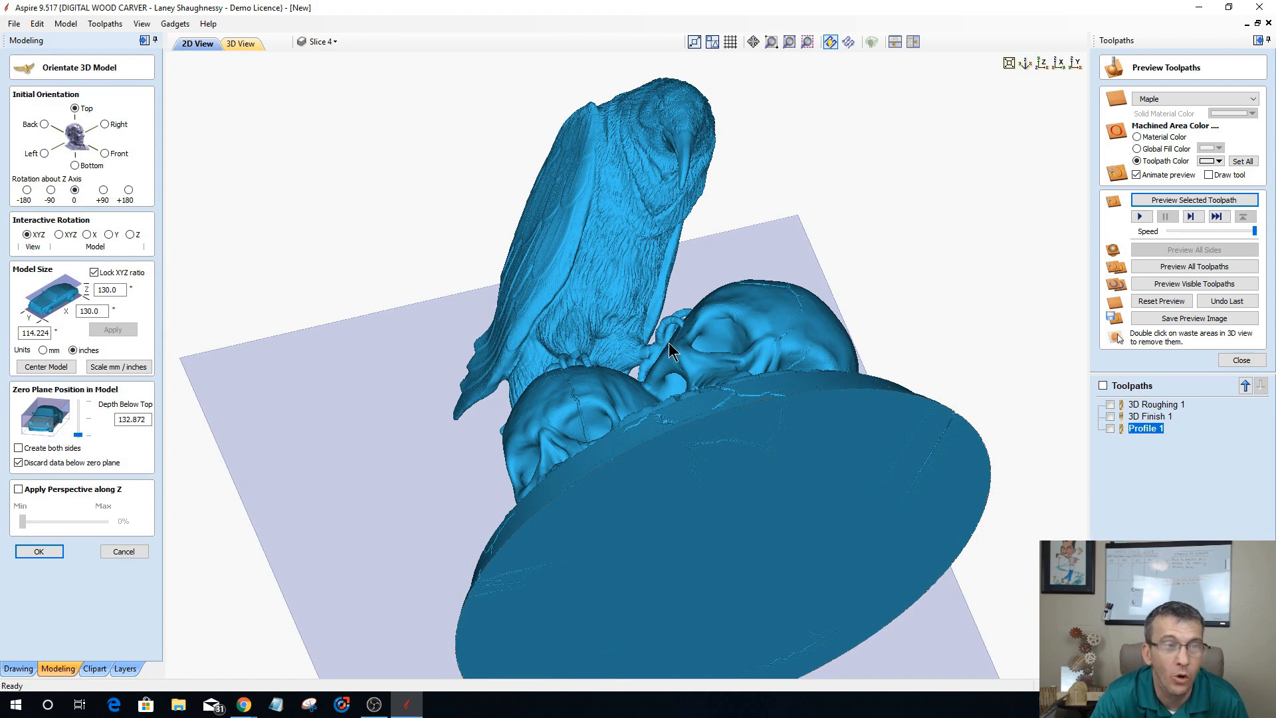
# Step: Examine the imported raven and skulls model from several sides and return to the straight-down view
pyautogui.moveTo(668, 342); pyautogui.dragTo(815, 258)
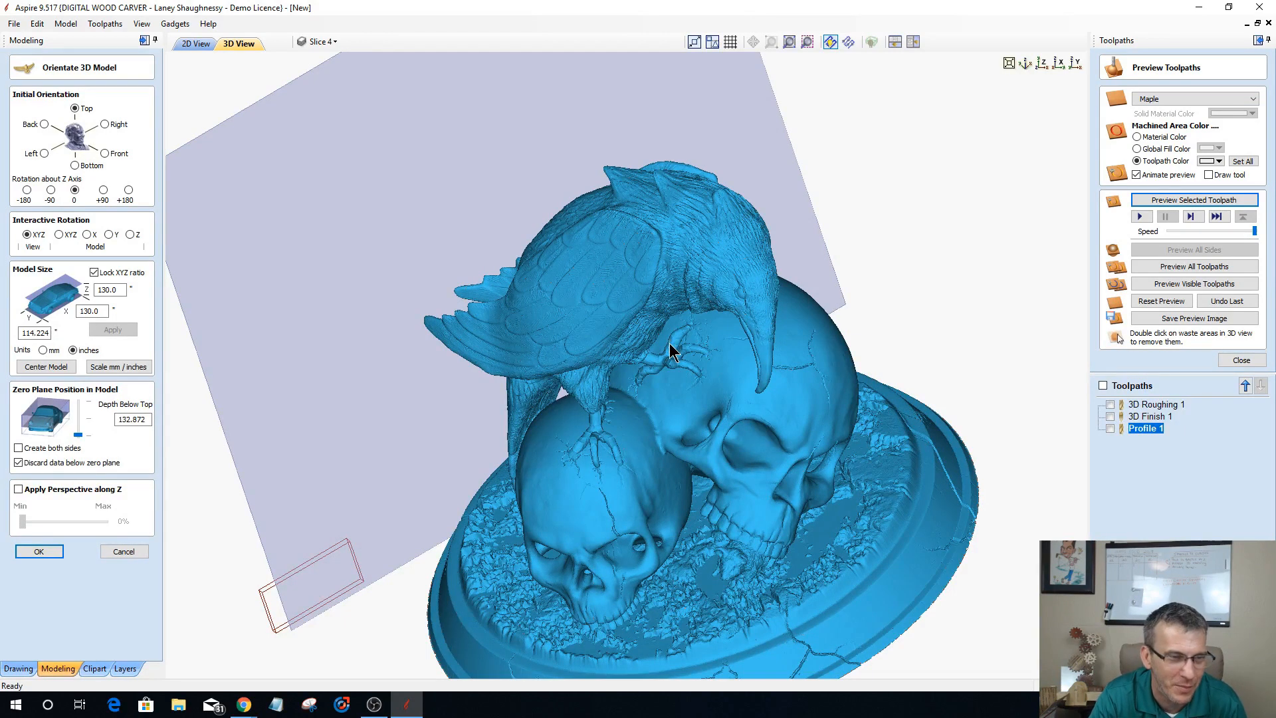
pyautogui.moveTo(668, 343); pyautogui.dragTo(768, 524)
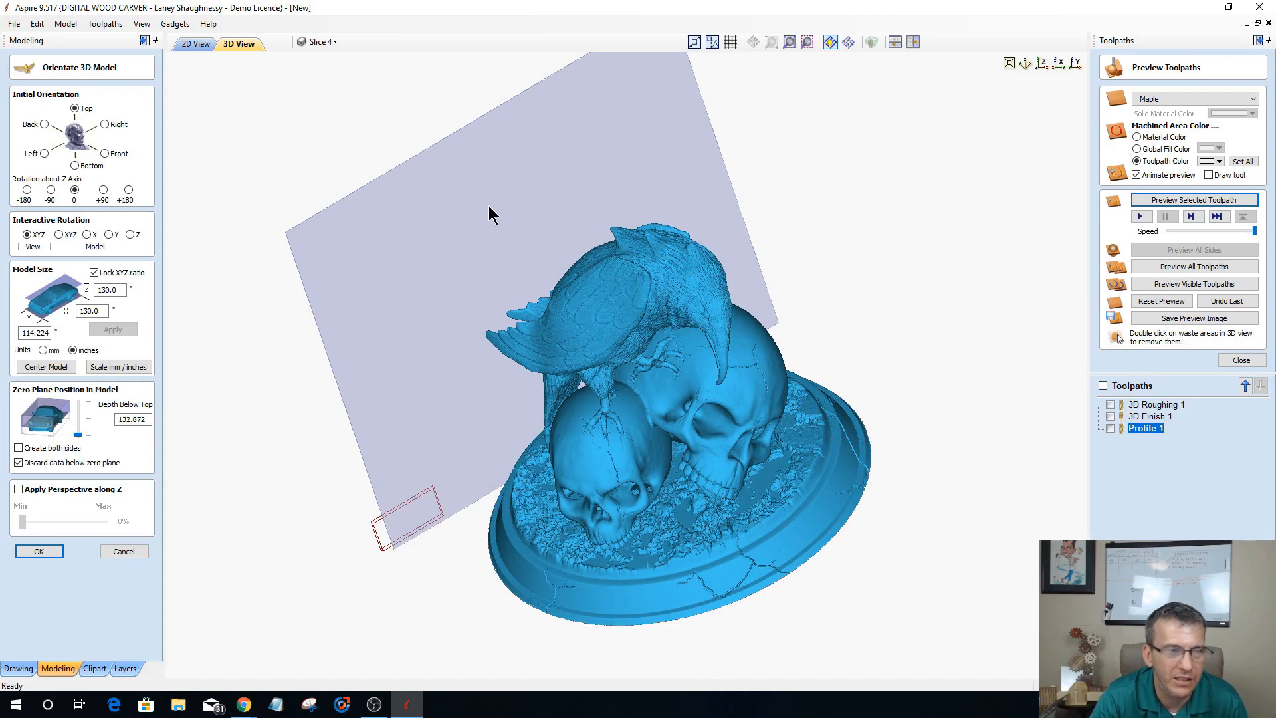
pyautogui.moveTo(483, 205); pyautogui.dragTo(487, 217)
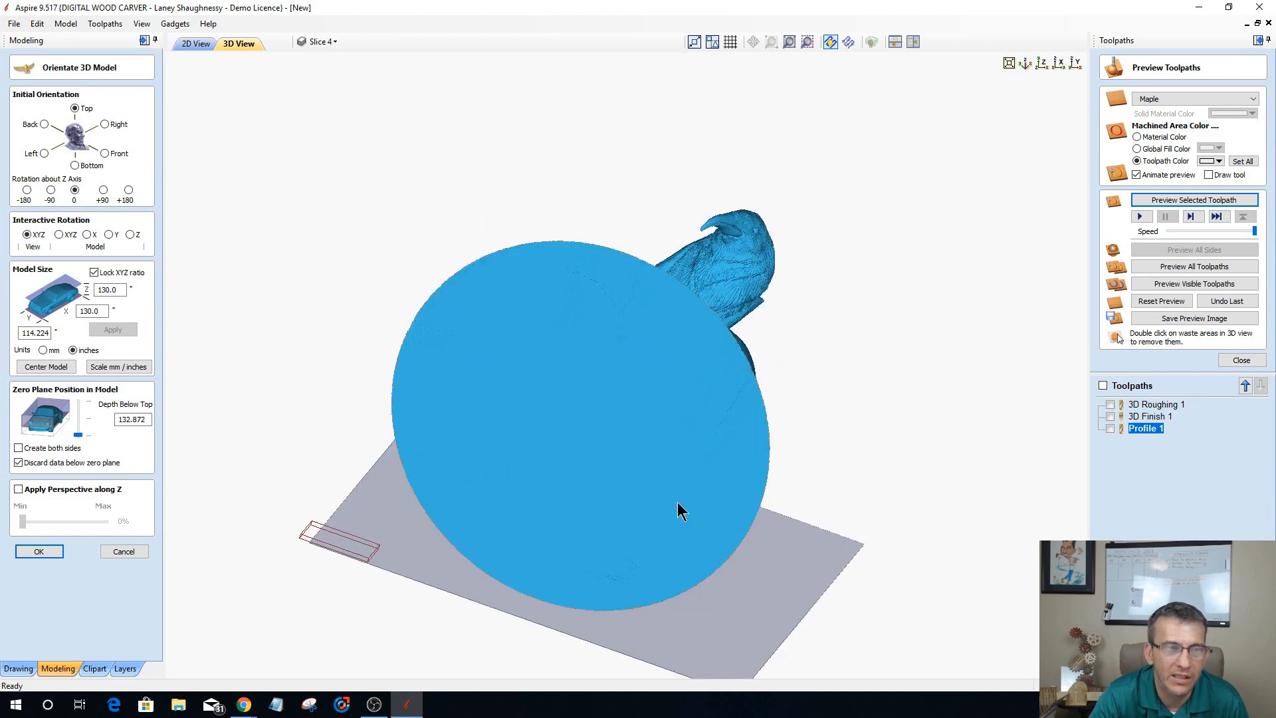
pyautogui.moveTo(677, 502); pyautogui.dragTo(696, 453)
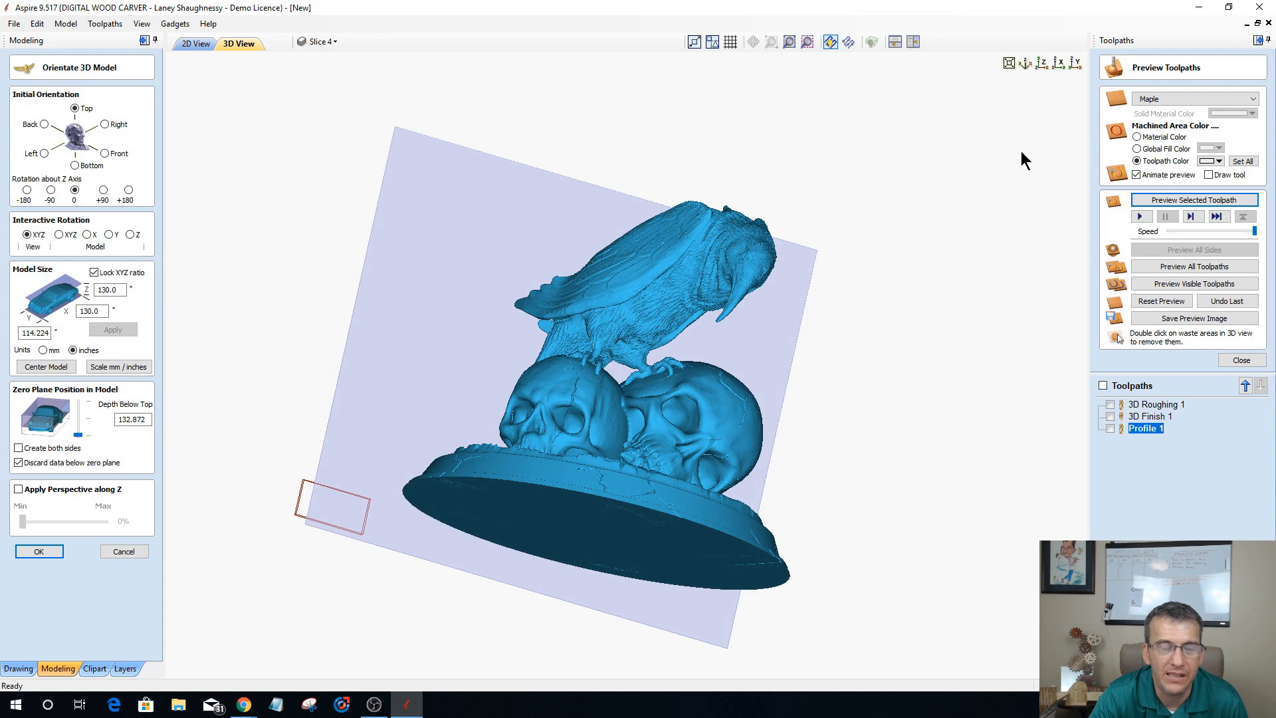
pyautogui.moveTo(1010, 205); pyautogui.dragTo(1010, 337, button='right')
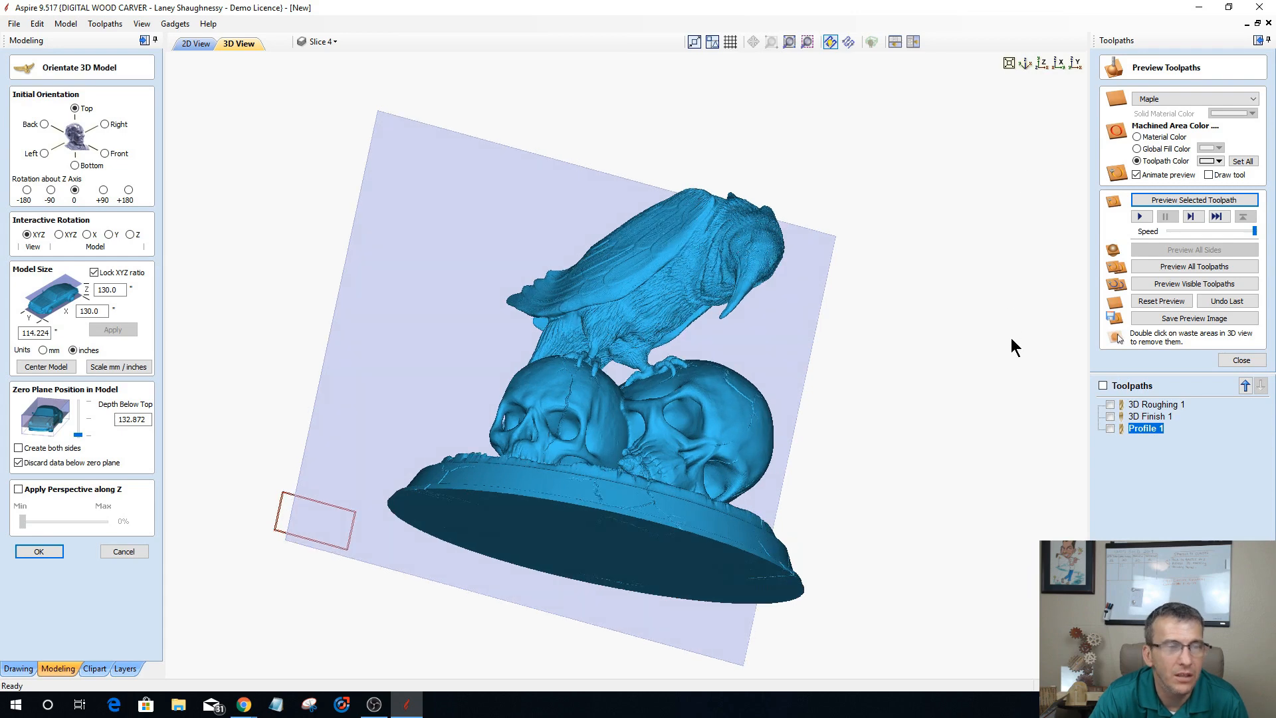
pyautogui.doubleClick(238, 339)
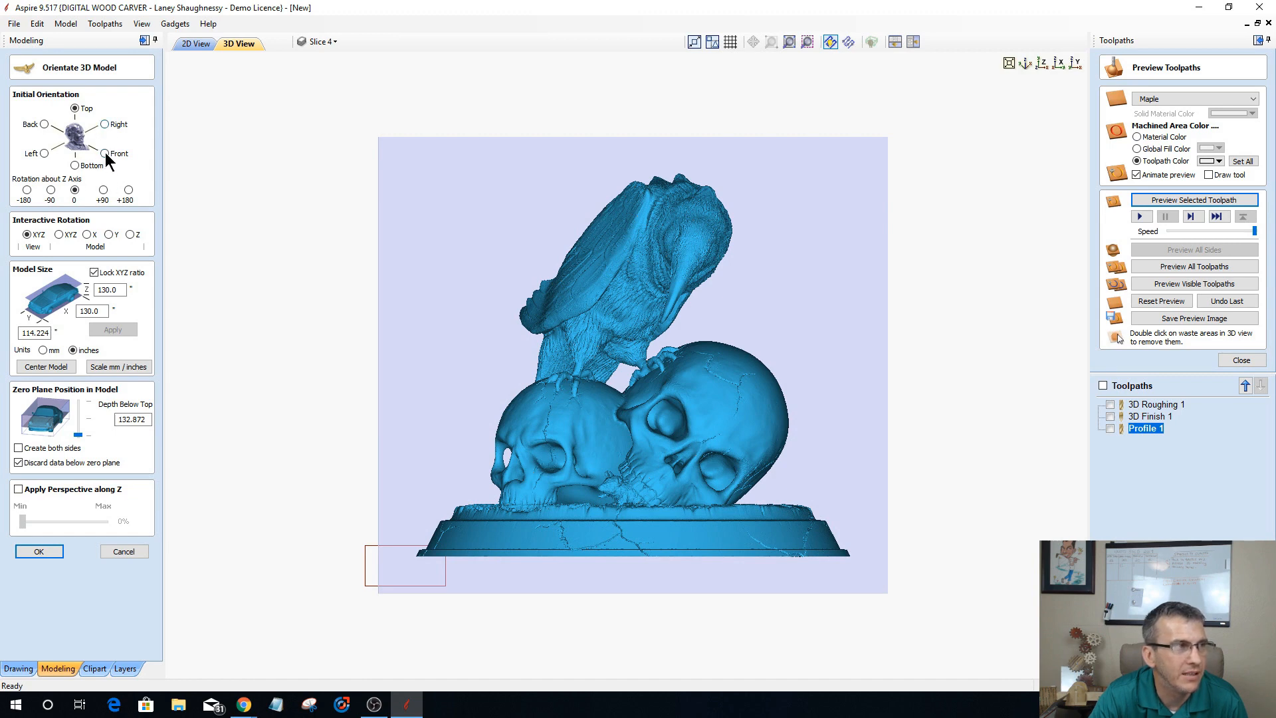
# Step: Set the model's initial orientation to Back and rotate it about the X, Y and Z axes until the raven and both skulls face up
pyautogui.click(45, 124)
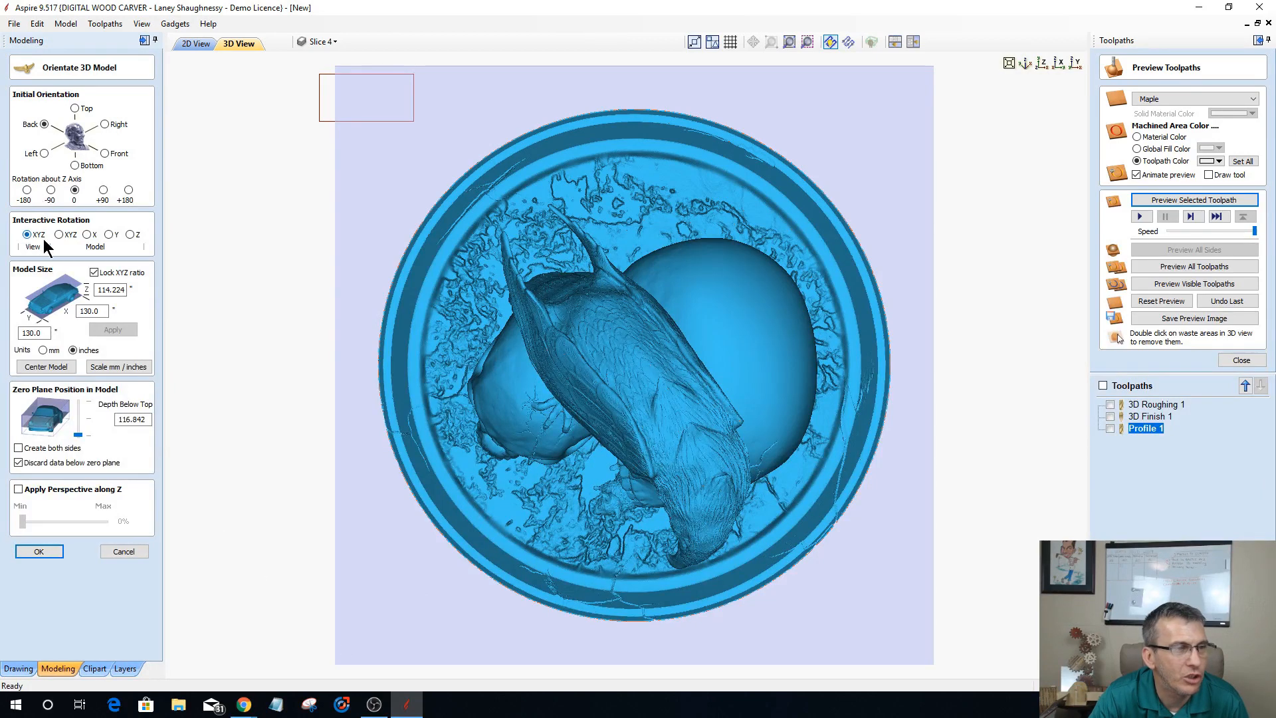
pyautogui.click(89, 234)
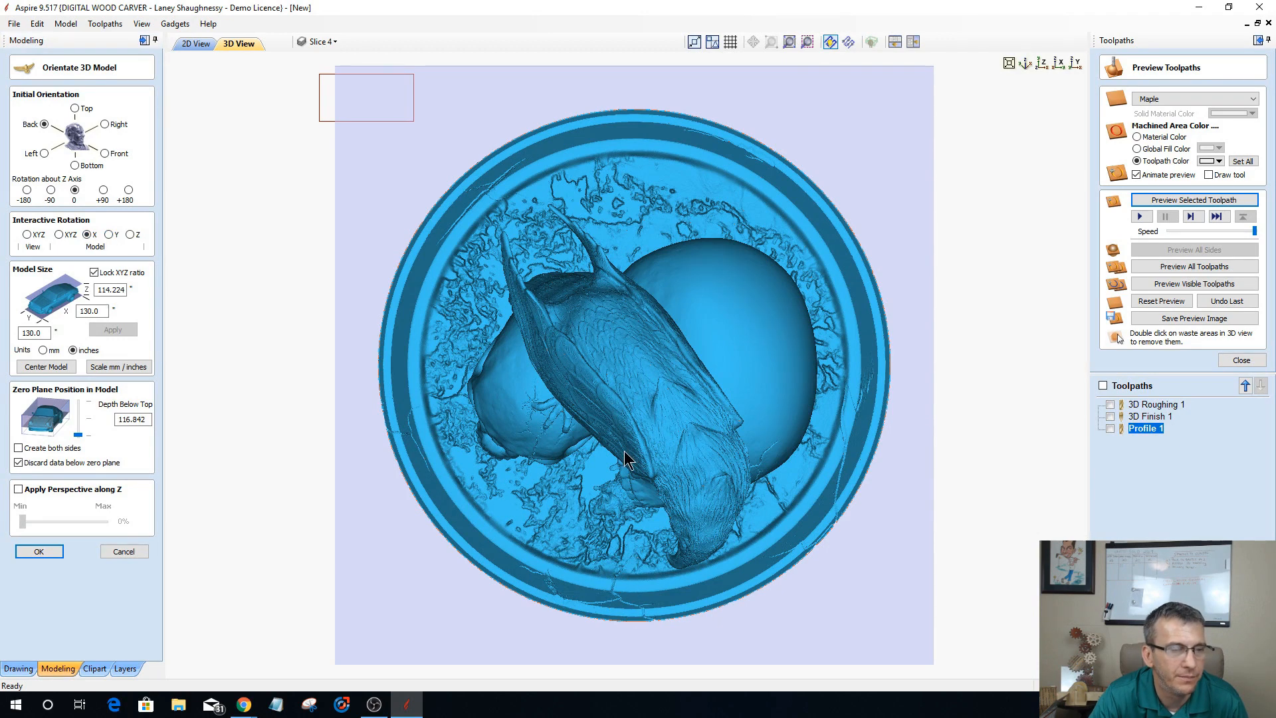
pyautogui.moveTo(626, 605); pyautogui.dragTo(625, 606)
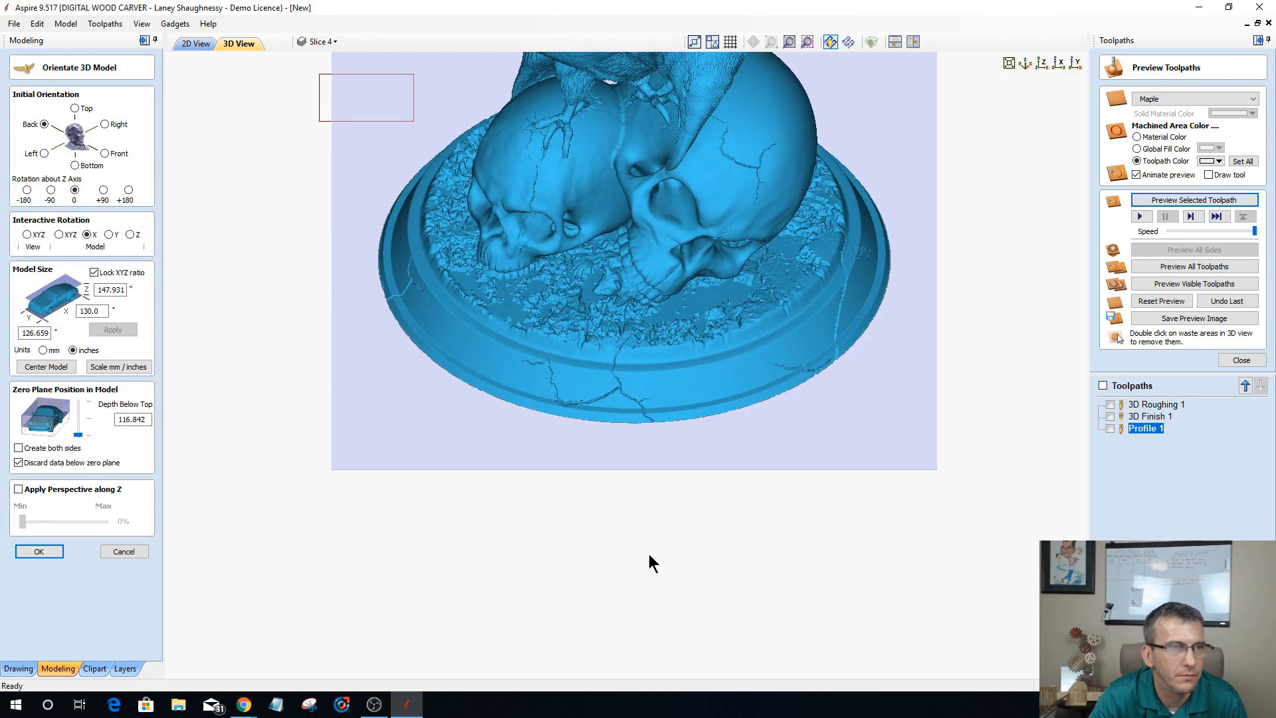
pyautogui.scroll(-1, 648, 561)
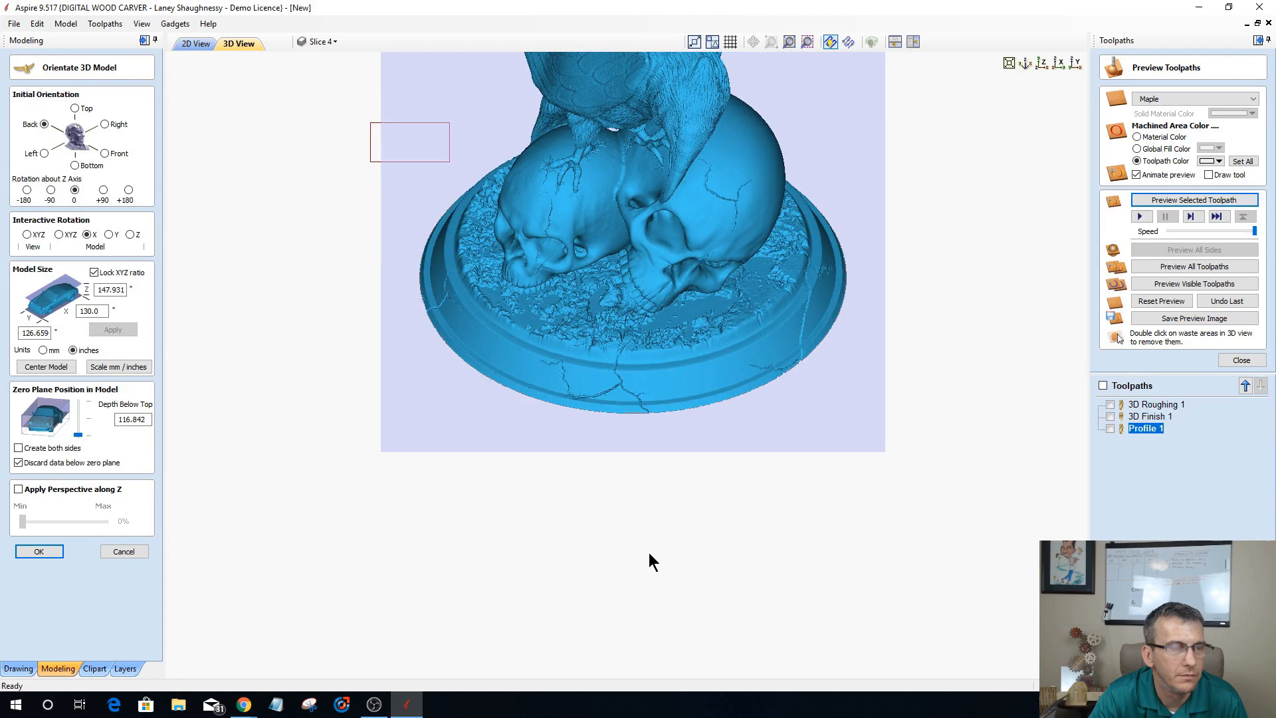
pyautogui.scroll(-1, 649, 554)
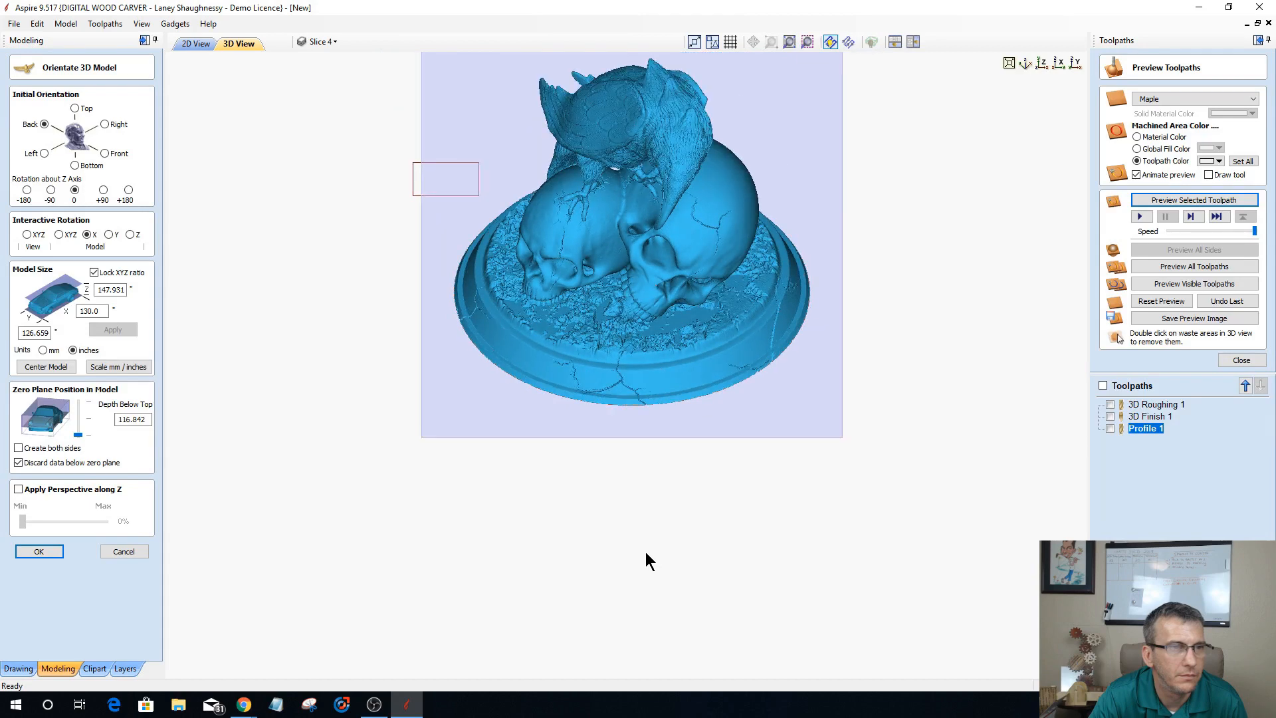
pyautogui.scroll(-1, 612, 528)
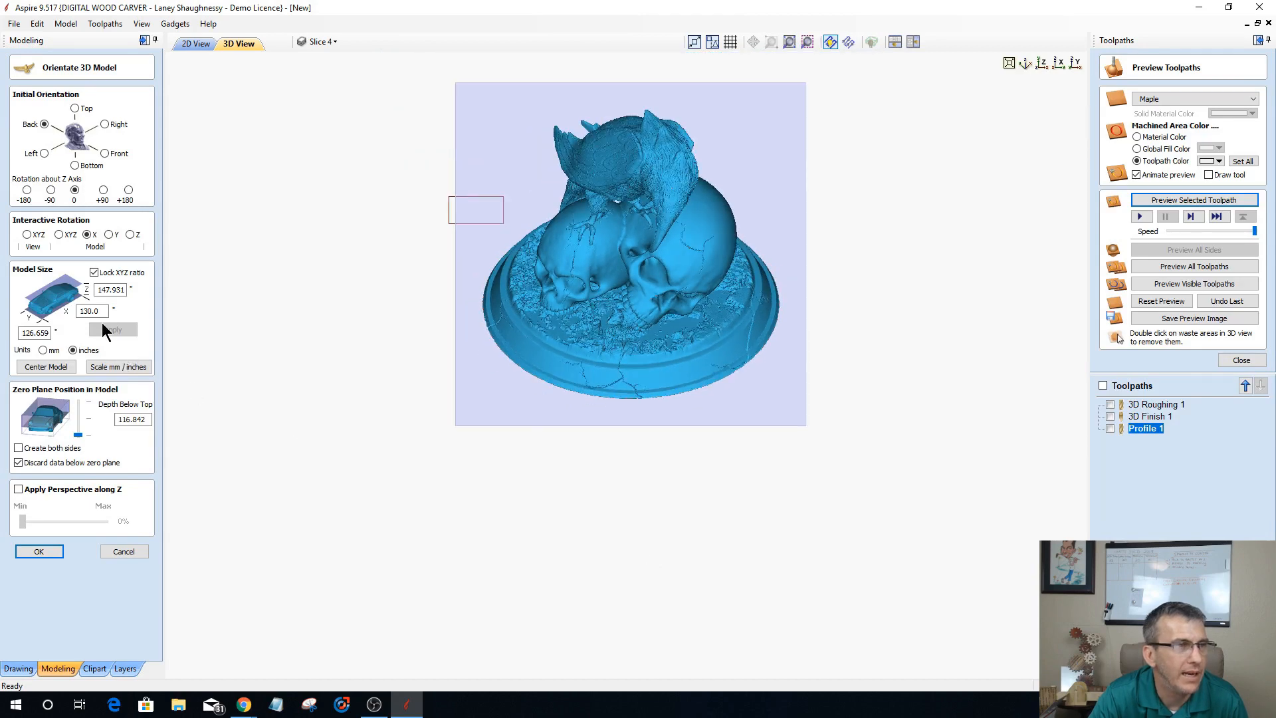
pyautogui.click(109, 235)
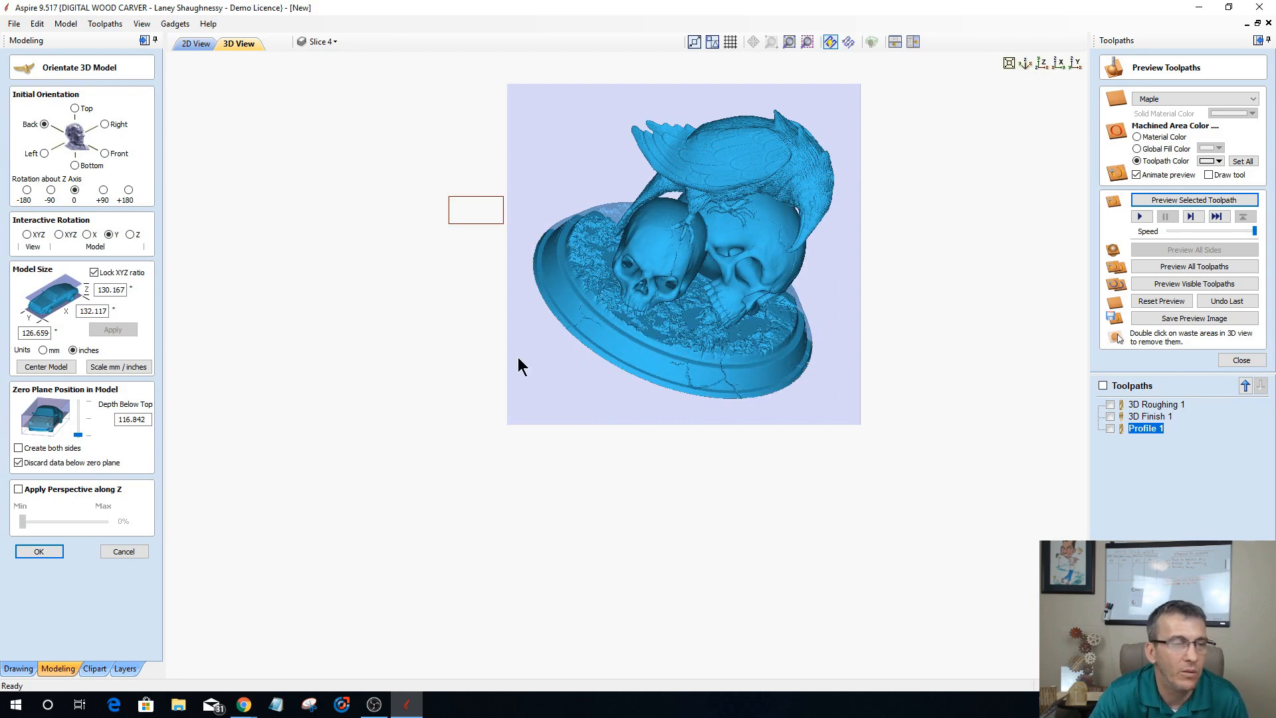
pyautogui.click(129, 234)
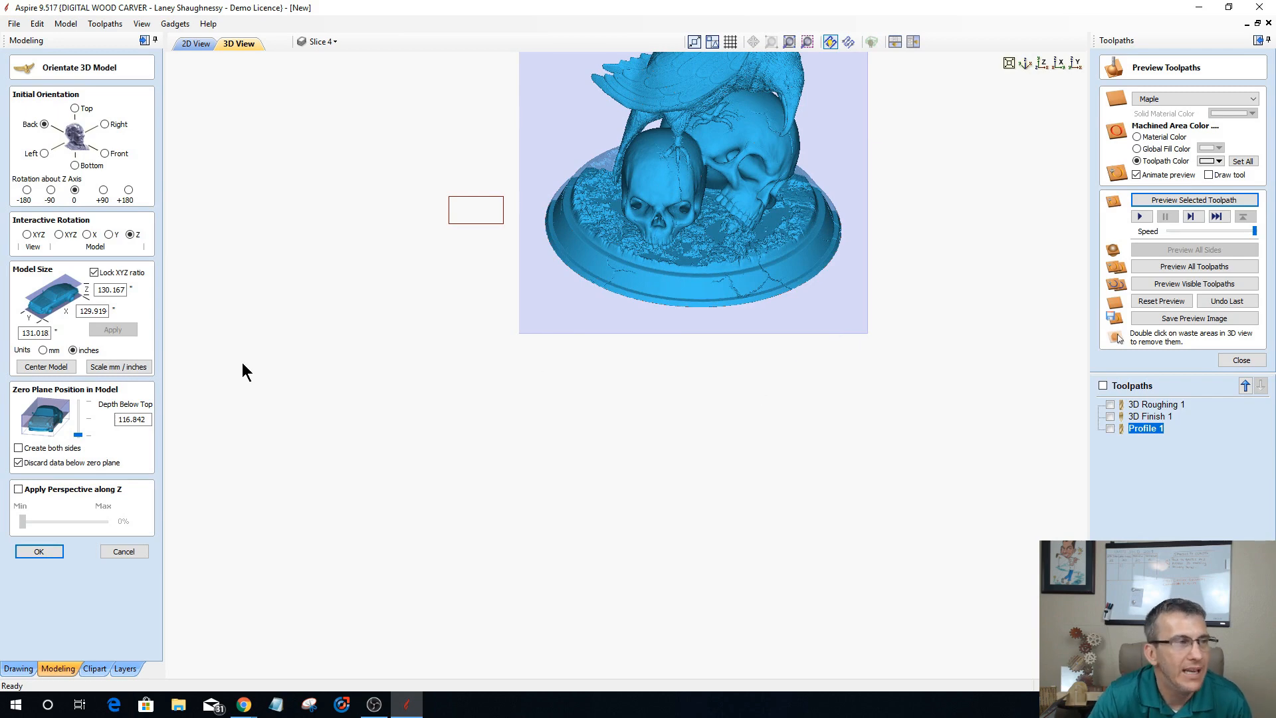
# Step: Scale the model to a Y size of 11 inches with the XYZ ratio locked, and center it on the material
pyautogui.doubleClick(93, 311)
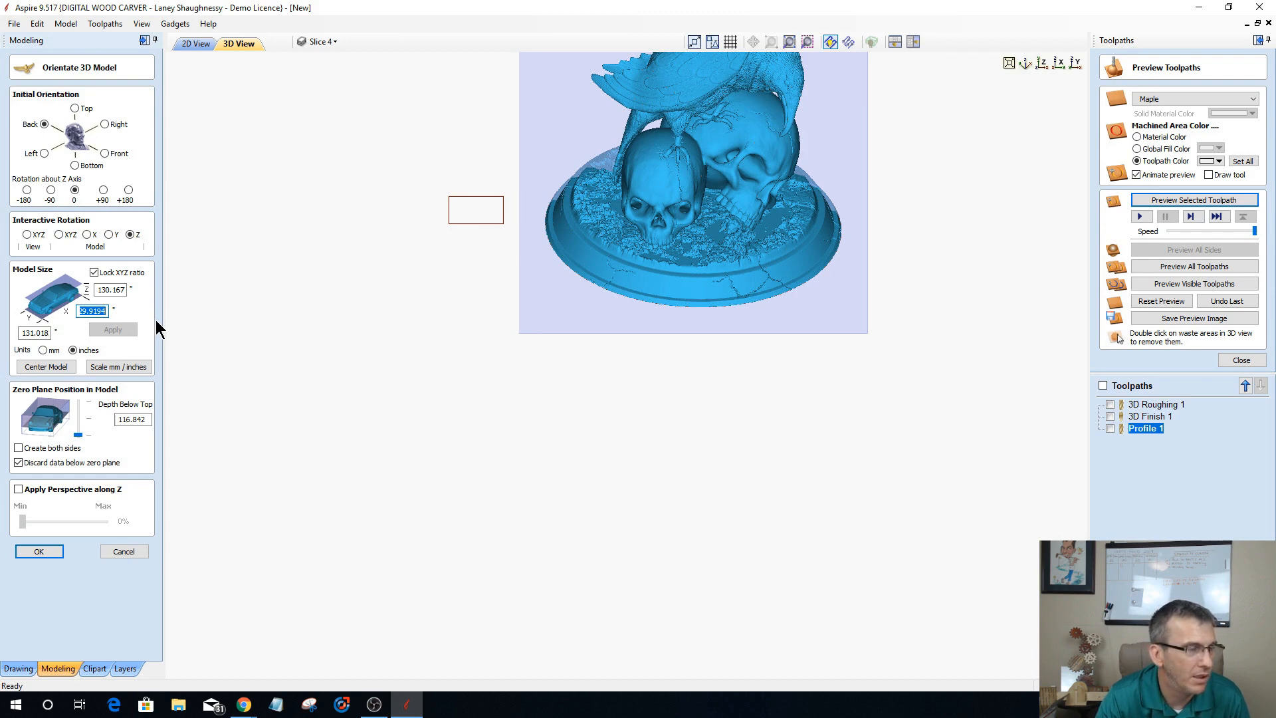
pyautogui.doubleClick(35, 332)
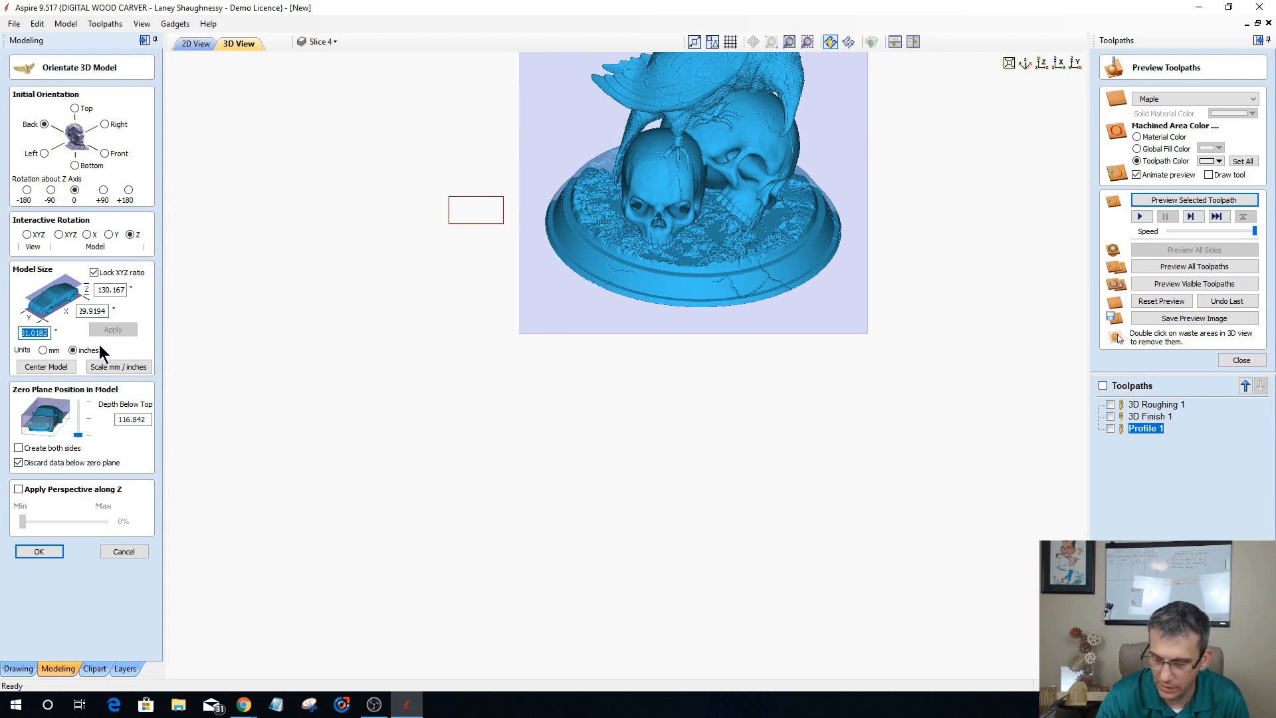
pyautogui.write('11')
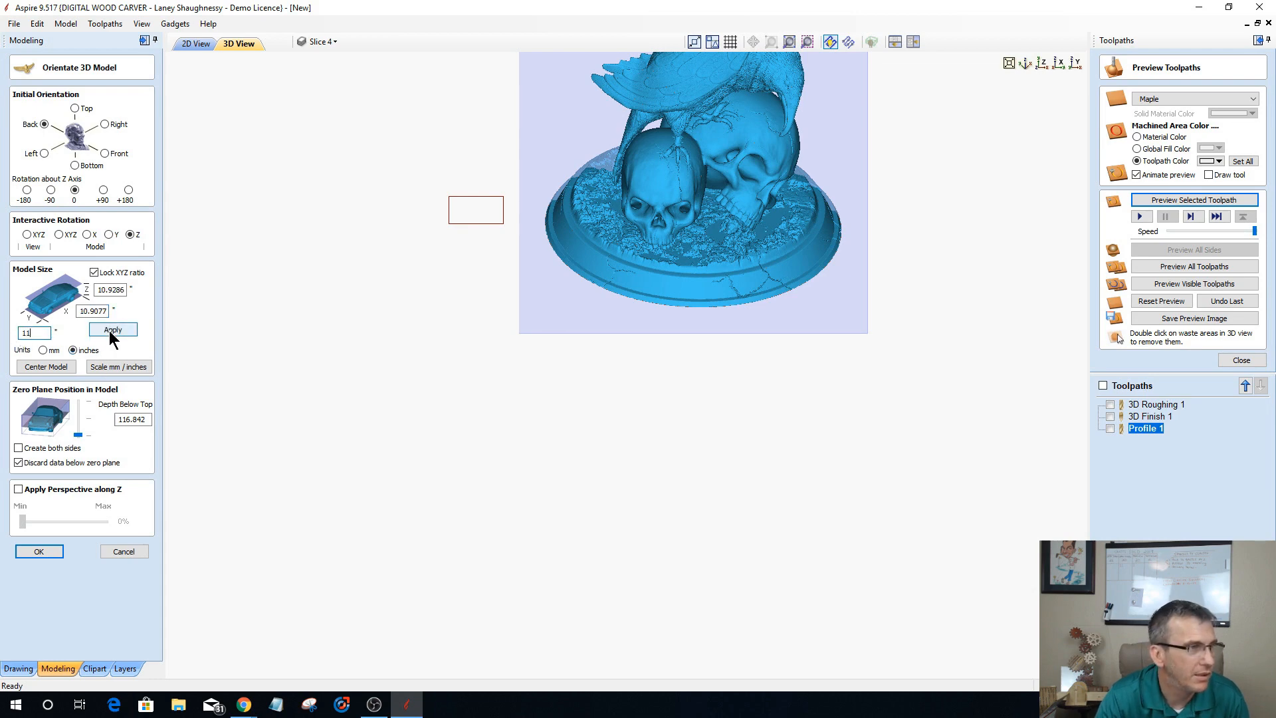
pyautogui.click(113, 331)
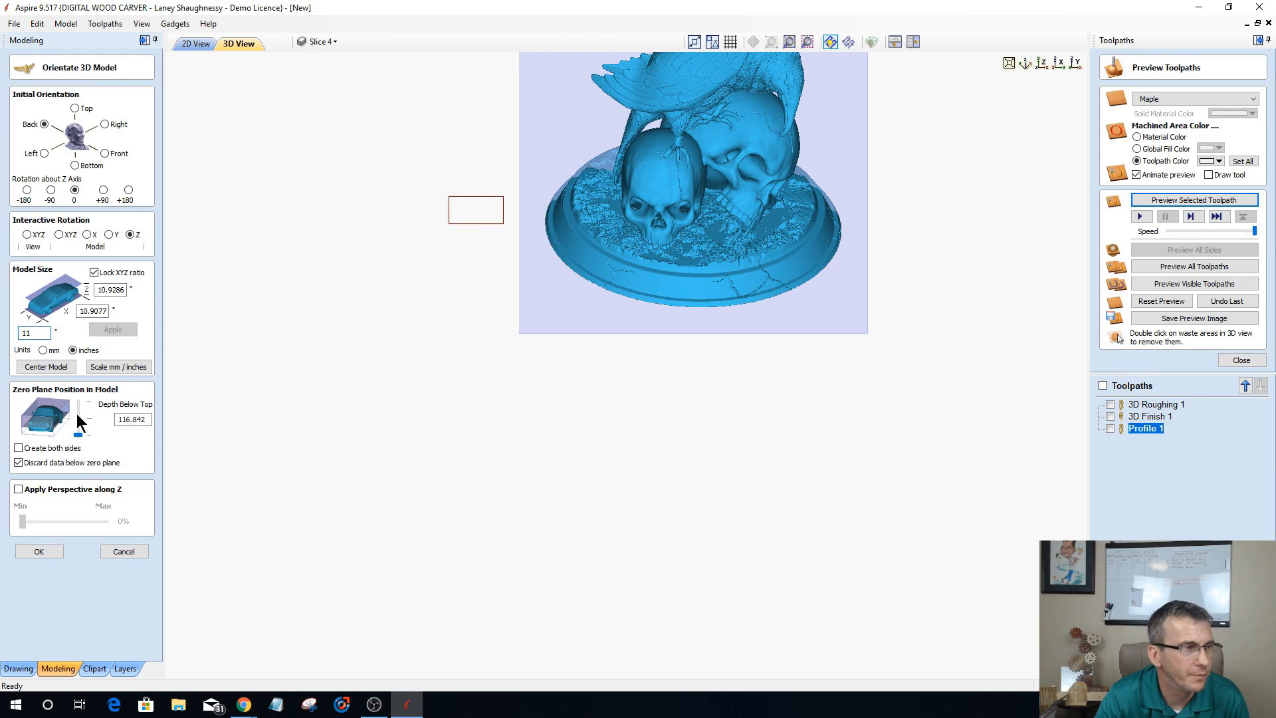
pyautogui.click(52, 367)
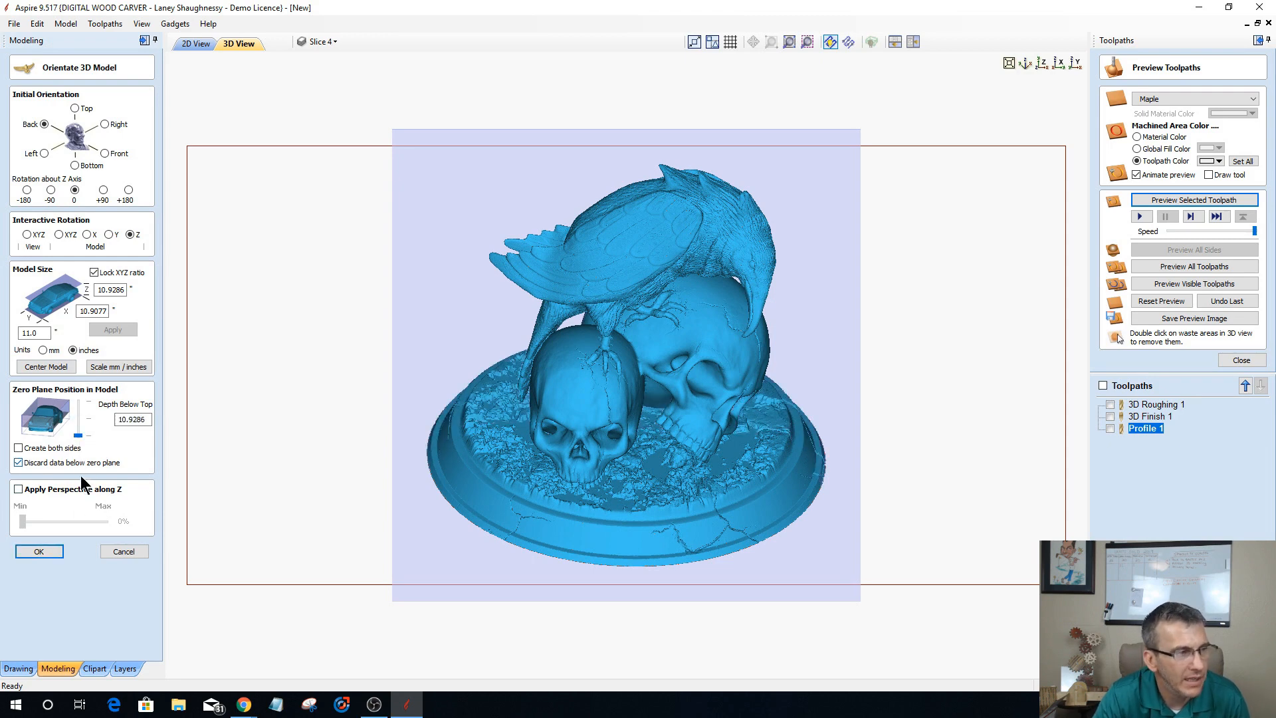
# Step: Check the model's depth along Y, accept the orientation to create the relief component, and close the toolpath preview
pyautogui.click(1073, 61)
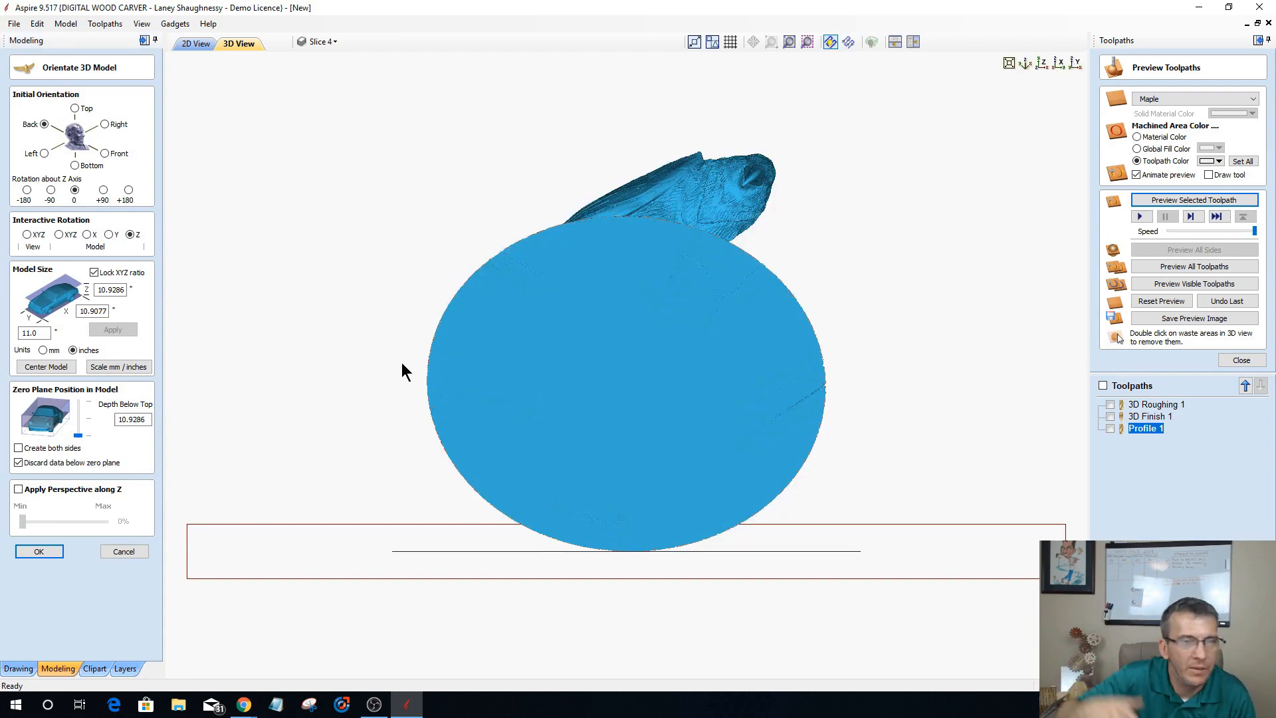
pyautogui.click(549, 349)
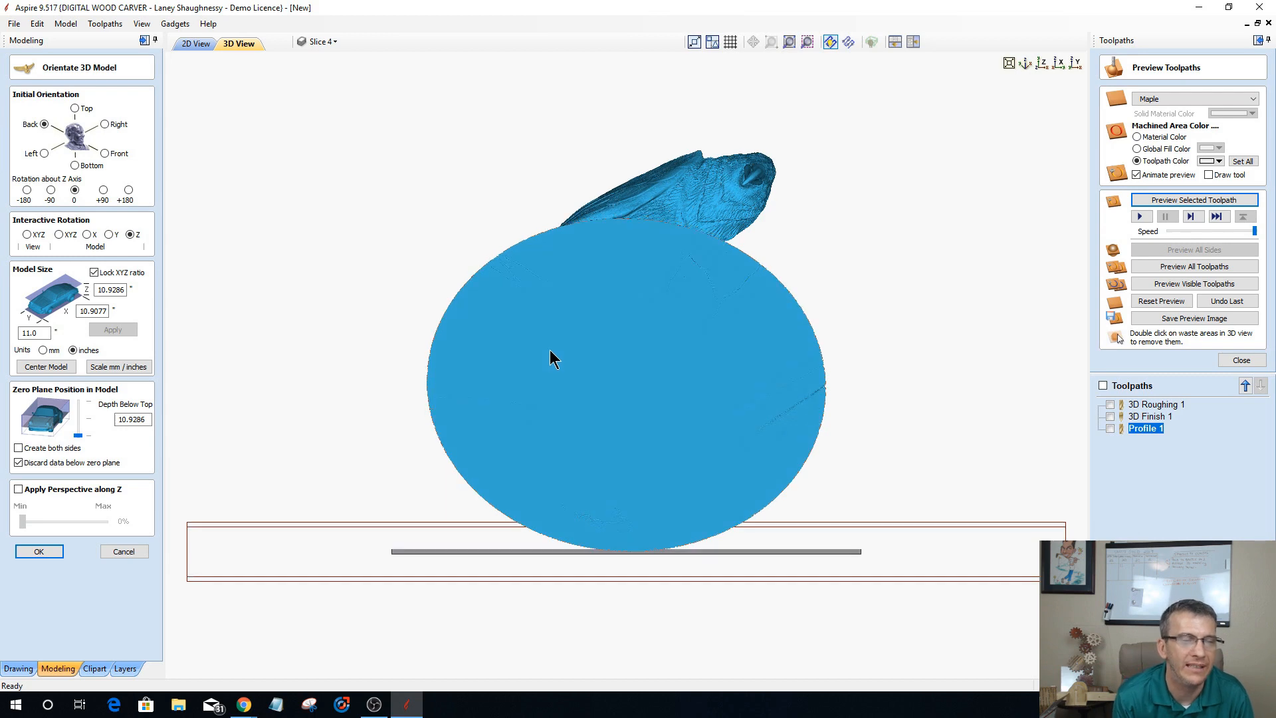
pyautogui.doubleClick(542, 326)
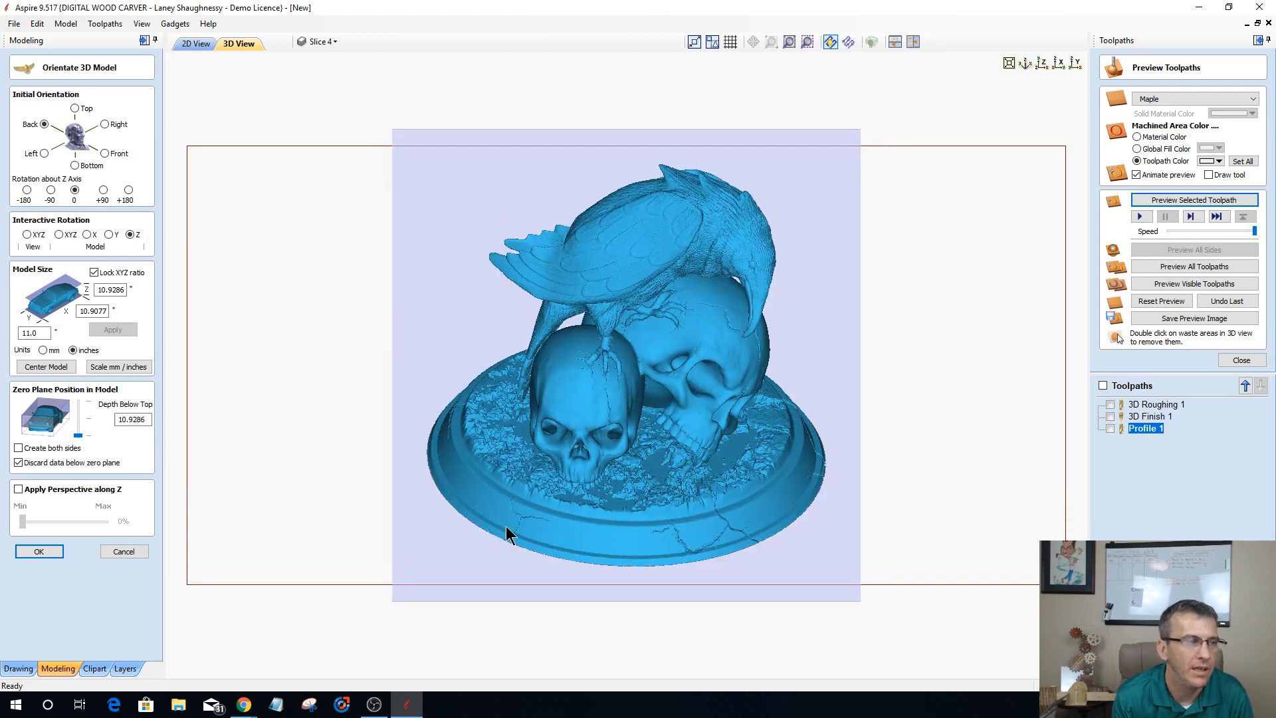
pyautogui.click(40, 551)
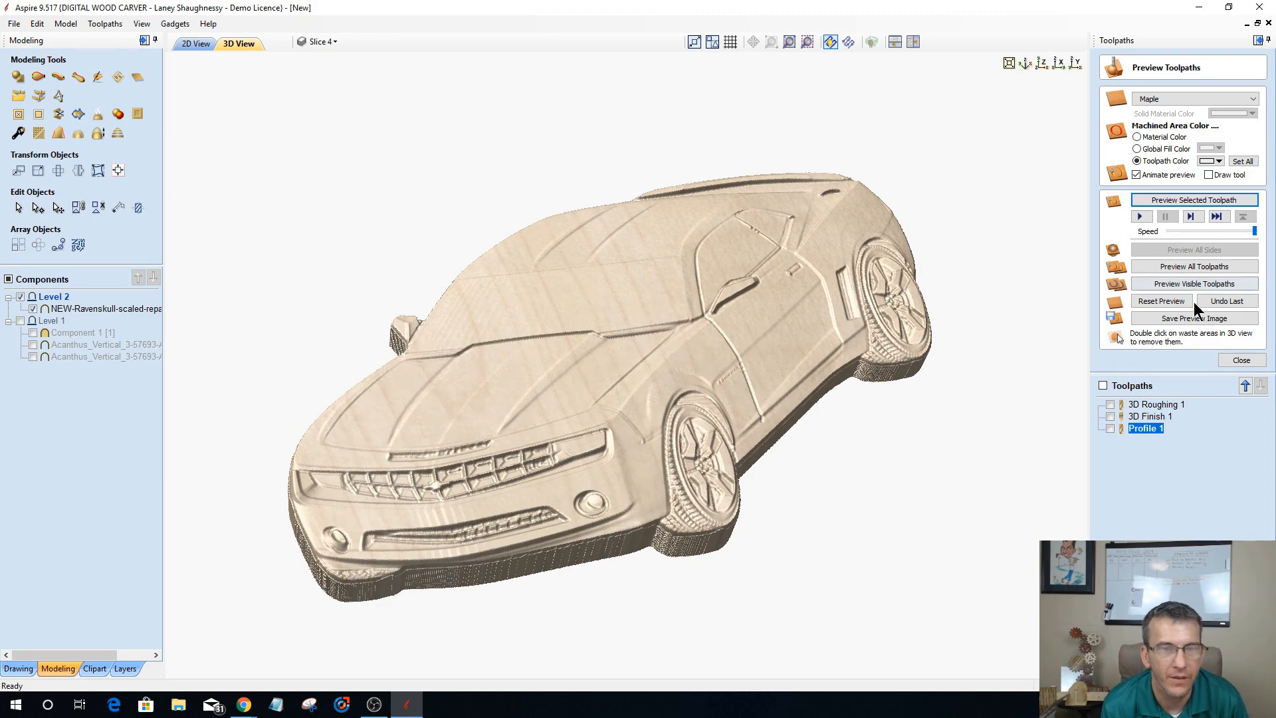
pyautogui.click(1242, 362)
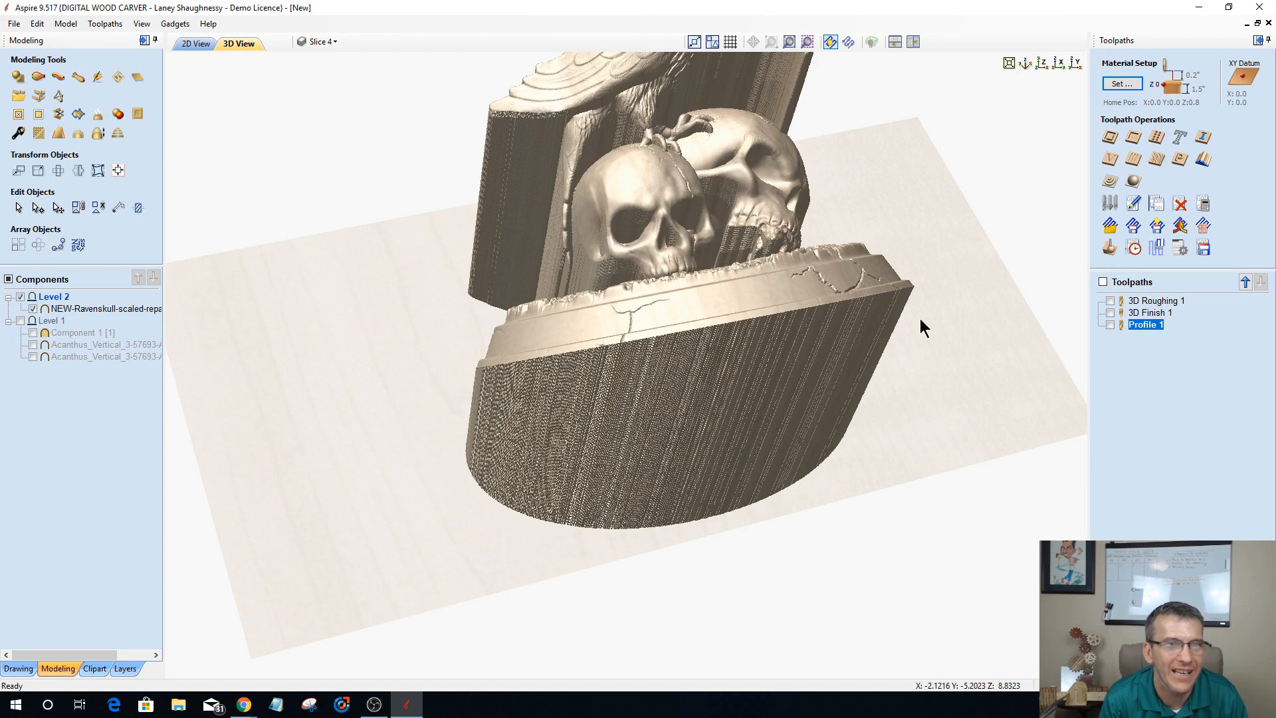
# Step: Try to reduce the height of the raven and skulls component while retaining its surface detail
pyautogui.click(1077, 69)
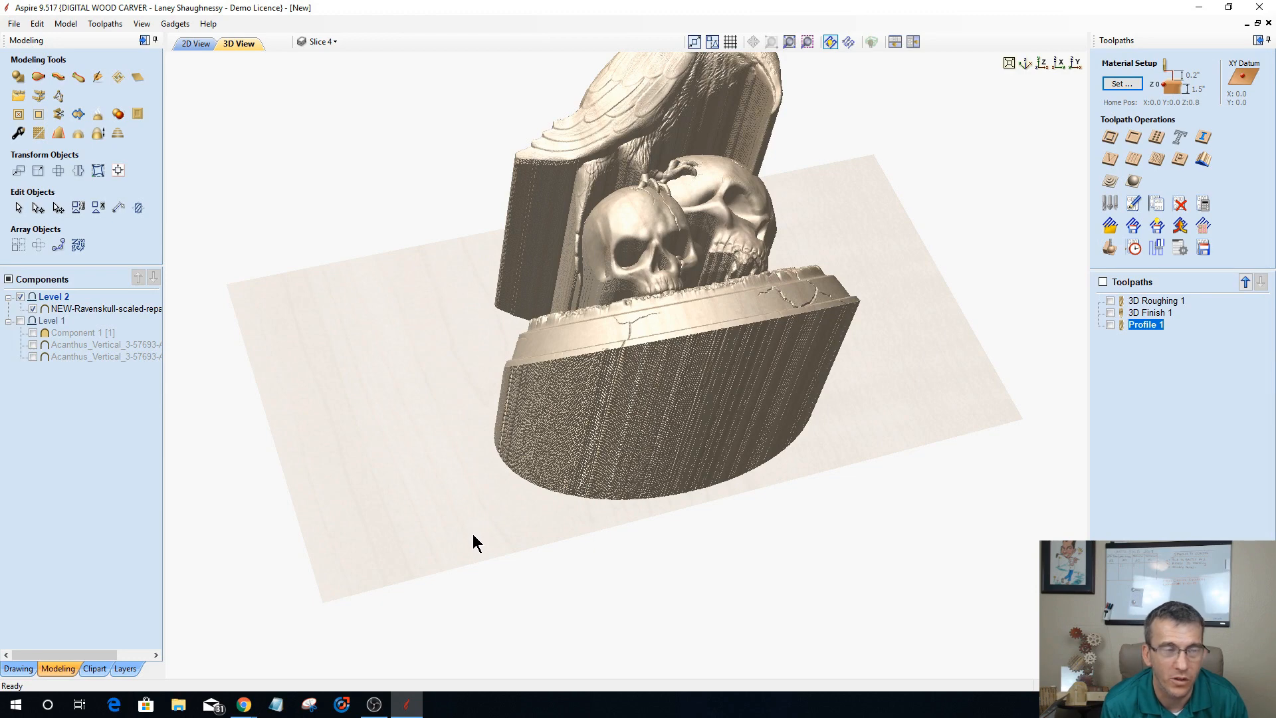
pyautogui.scroll(-2, 473, 536)
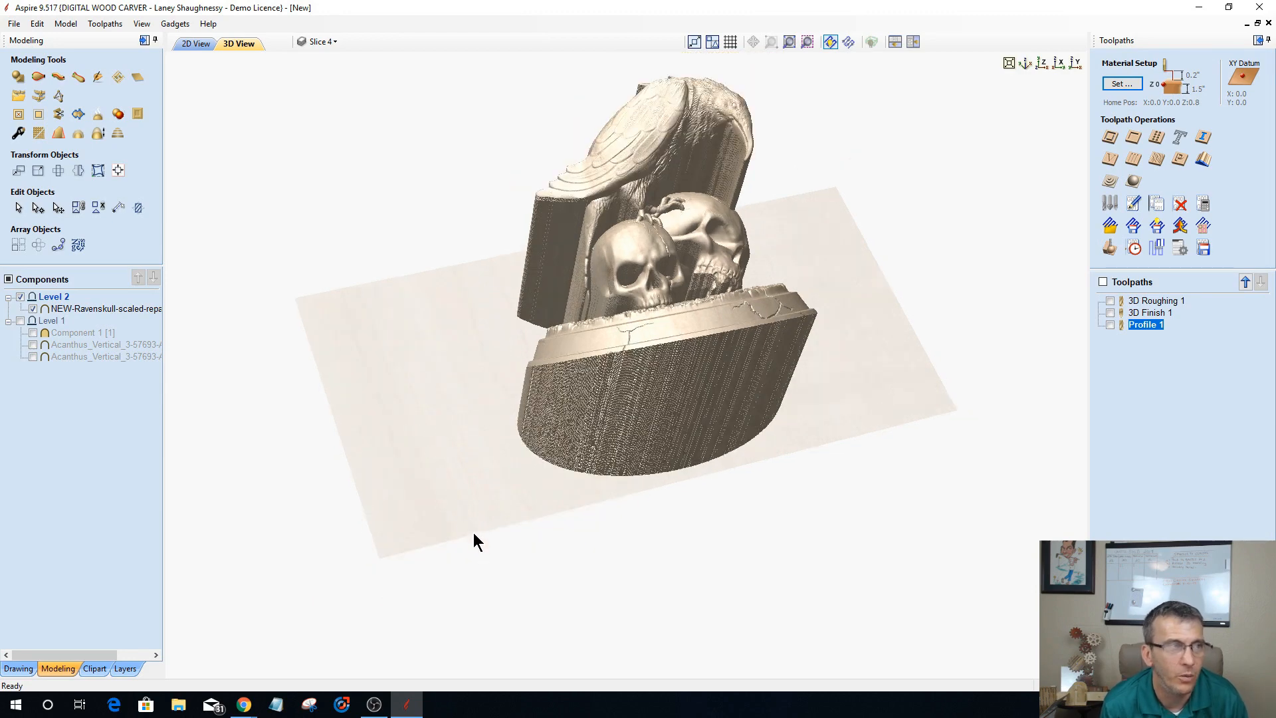
pyautogui.click(138, 114)
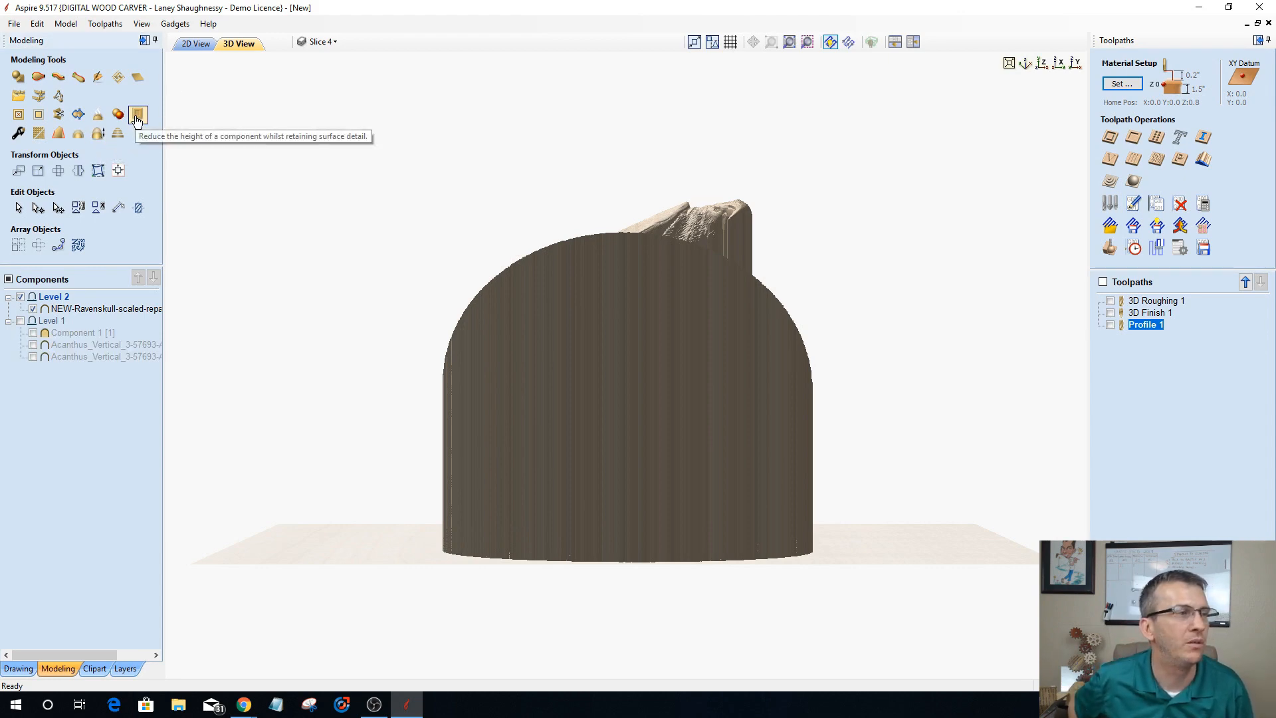
pyautogui.click(137, 117)
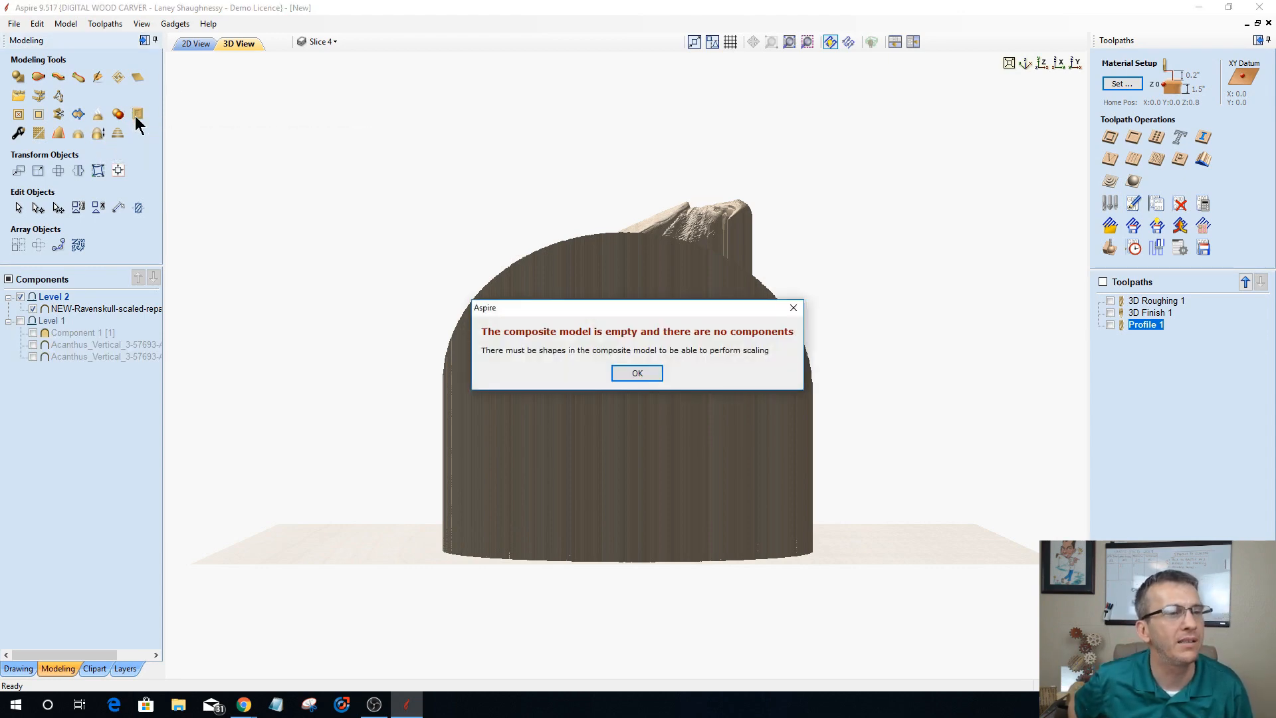
pyautogui.click(635, 374)
pyautogui.hscroll(3, 124, 309)
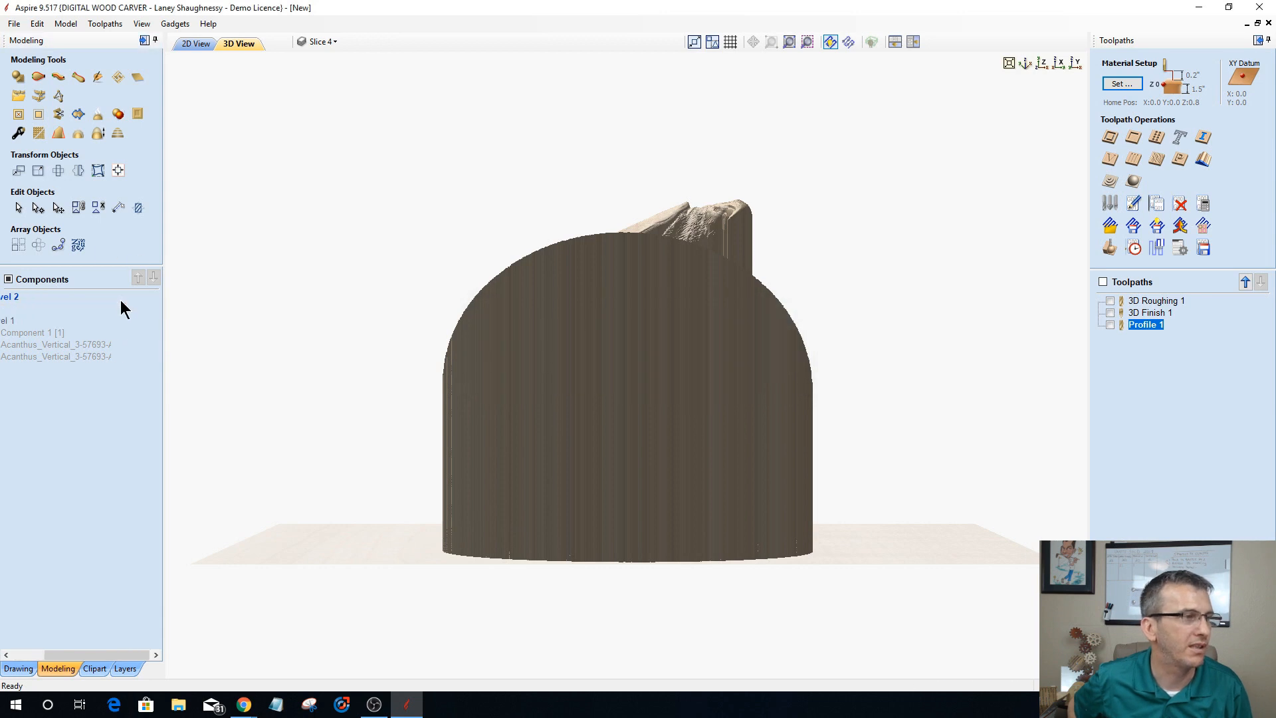
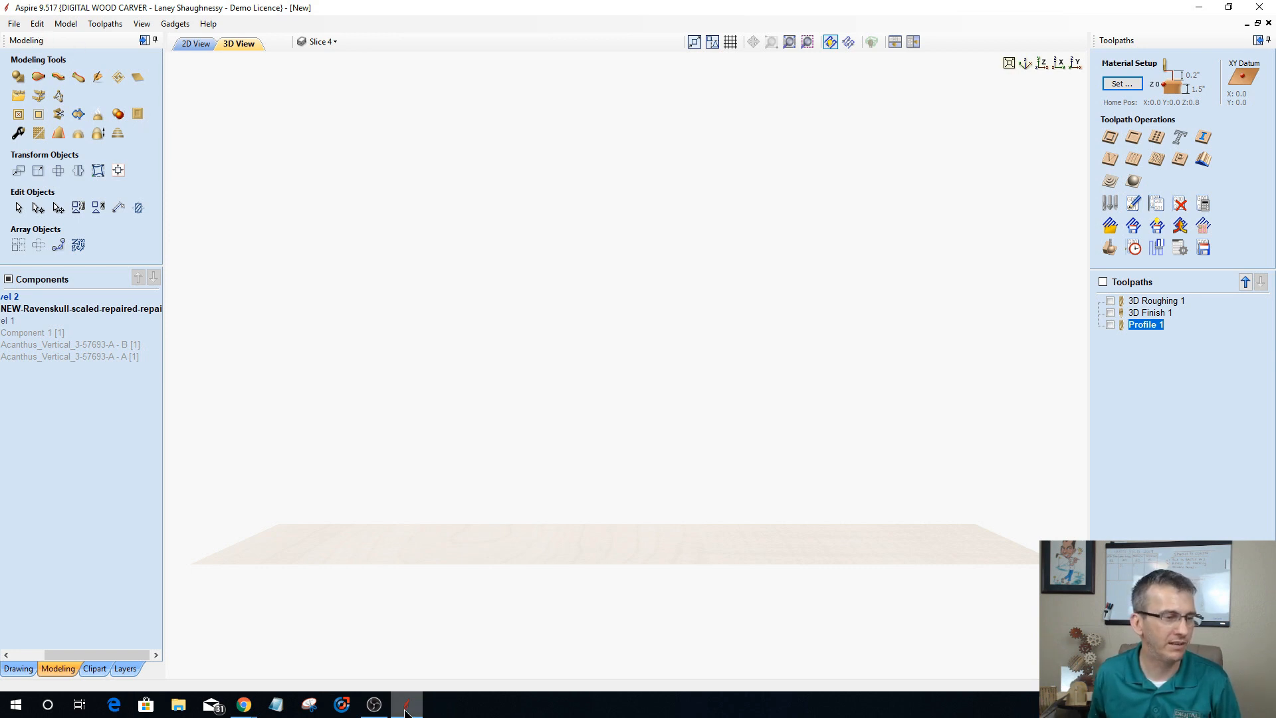
pyautogui.moveTo(405, 714)
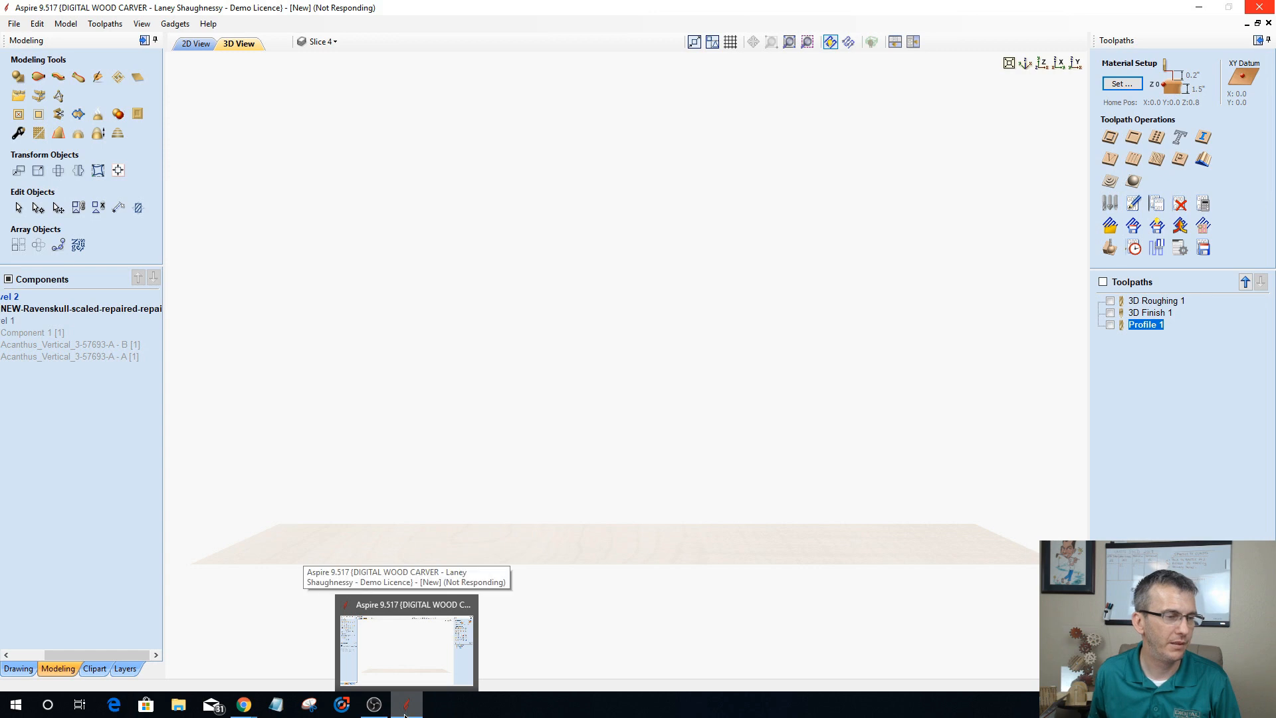
pyautogui.click(395, 673)
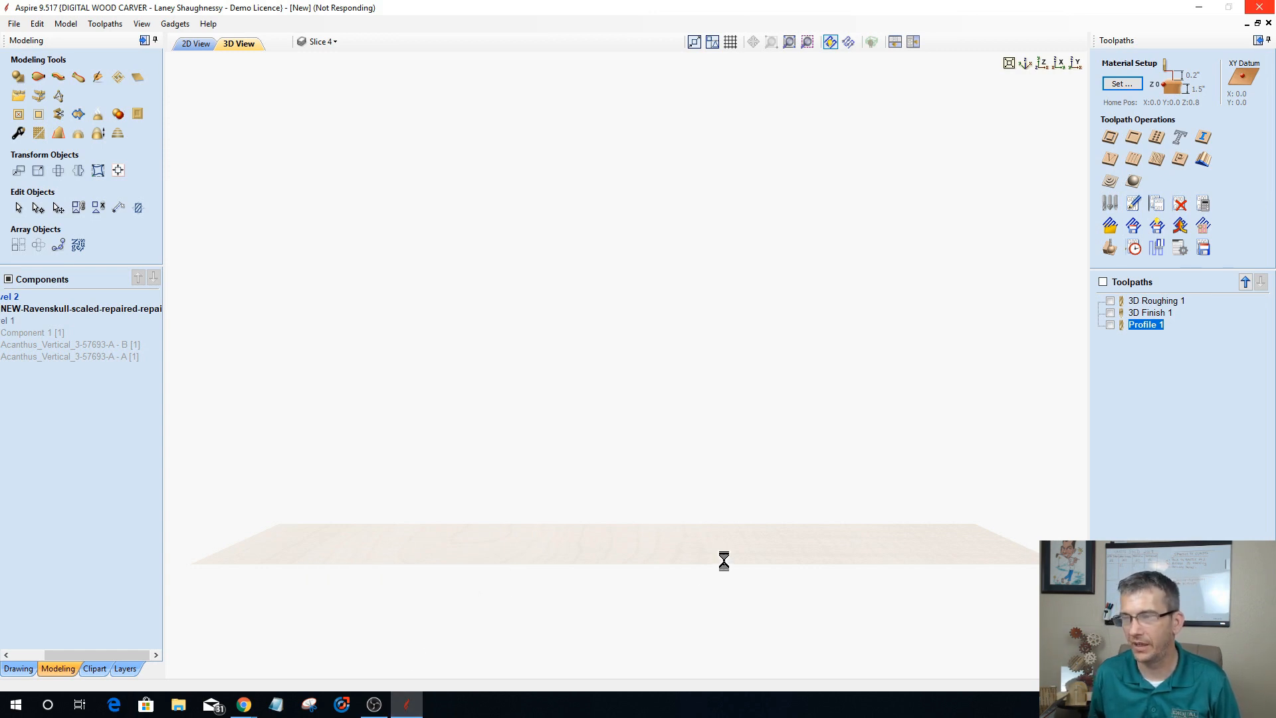
pyautogui.moveTo(409, 710)
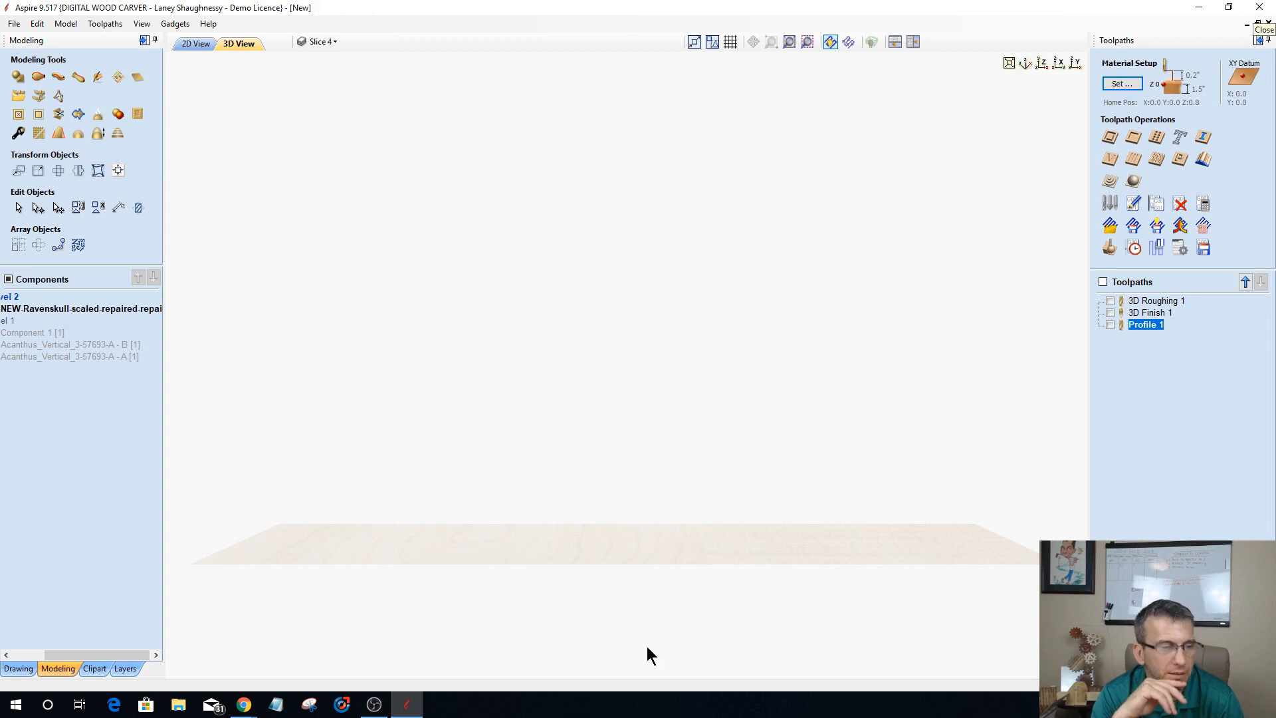
pyautogui.rightClick(419, 709)
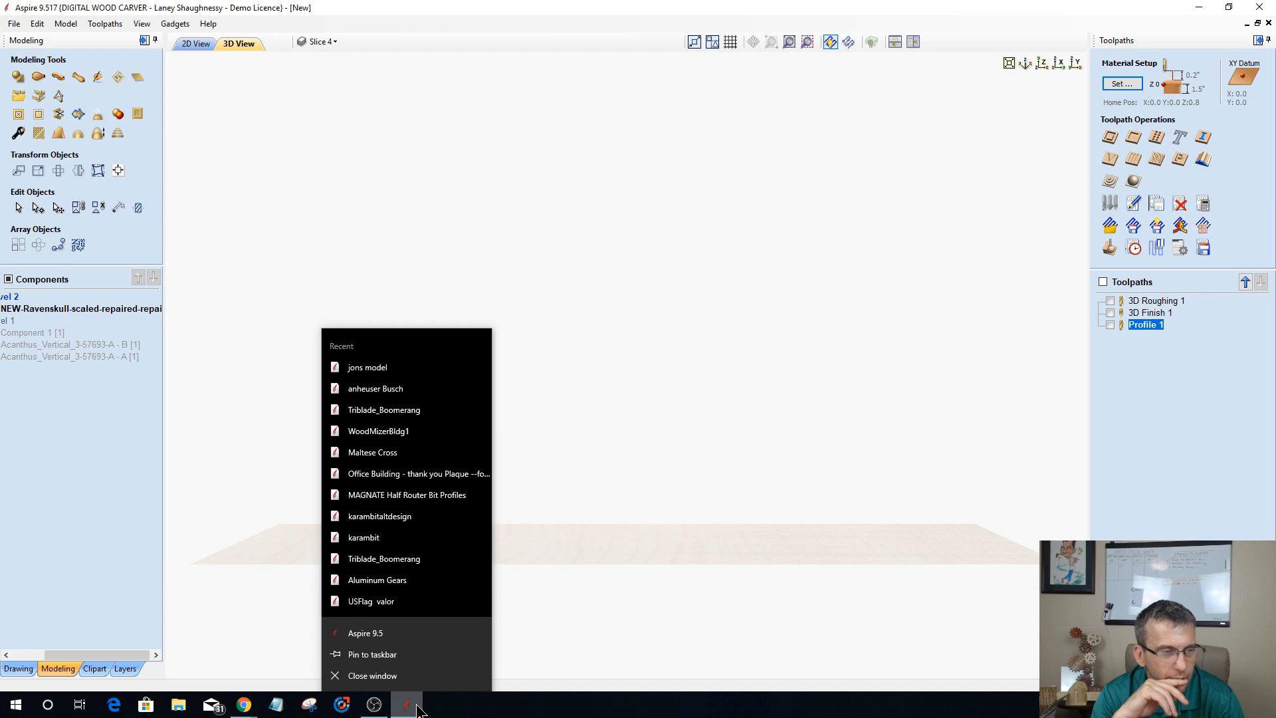
pyautogui.click(372, 677)
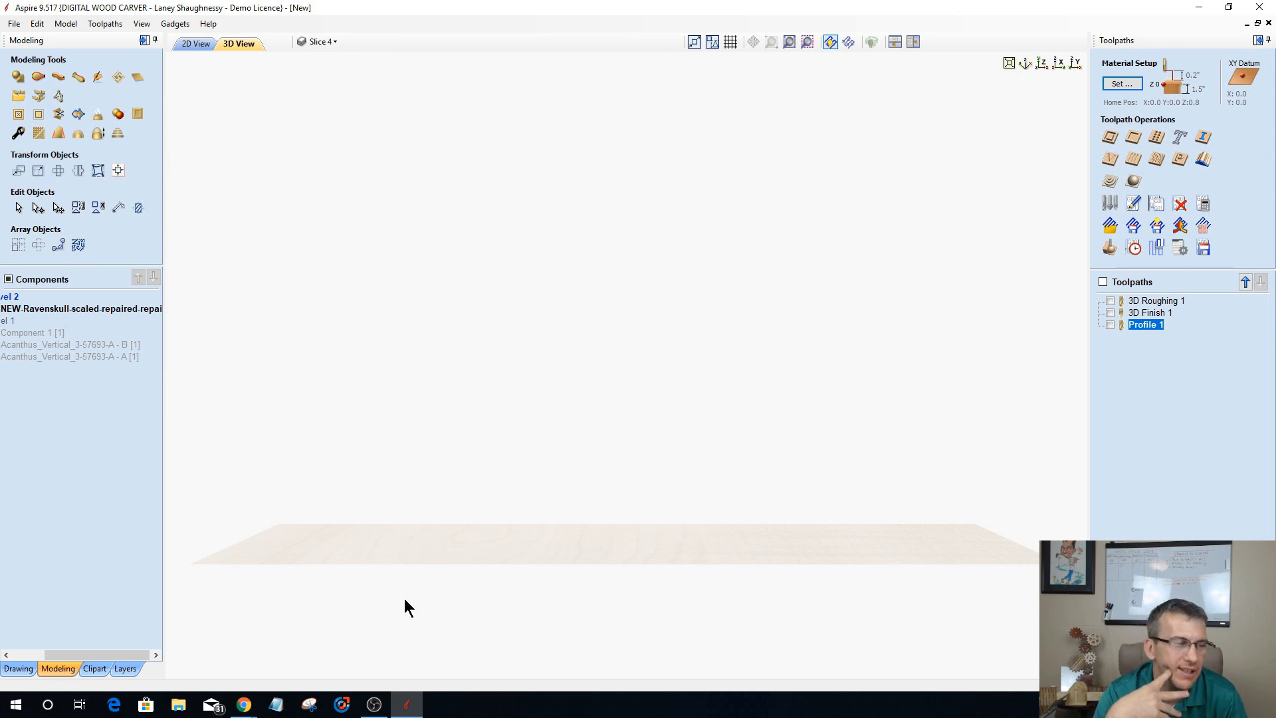
pyautogui.click(1199, 8)
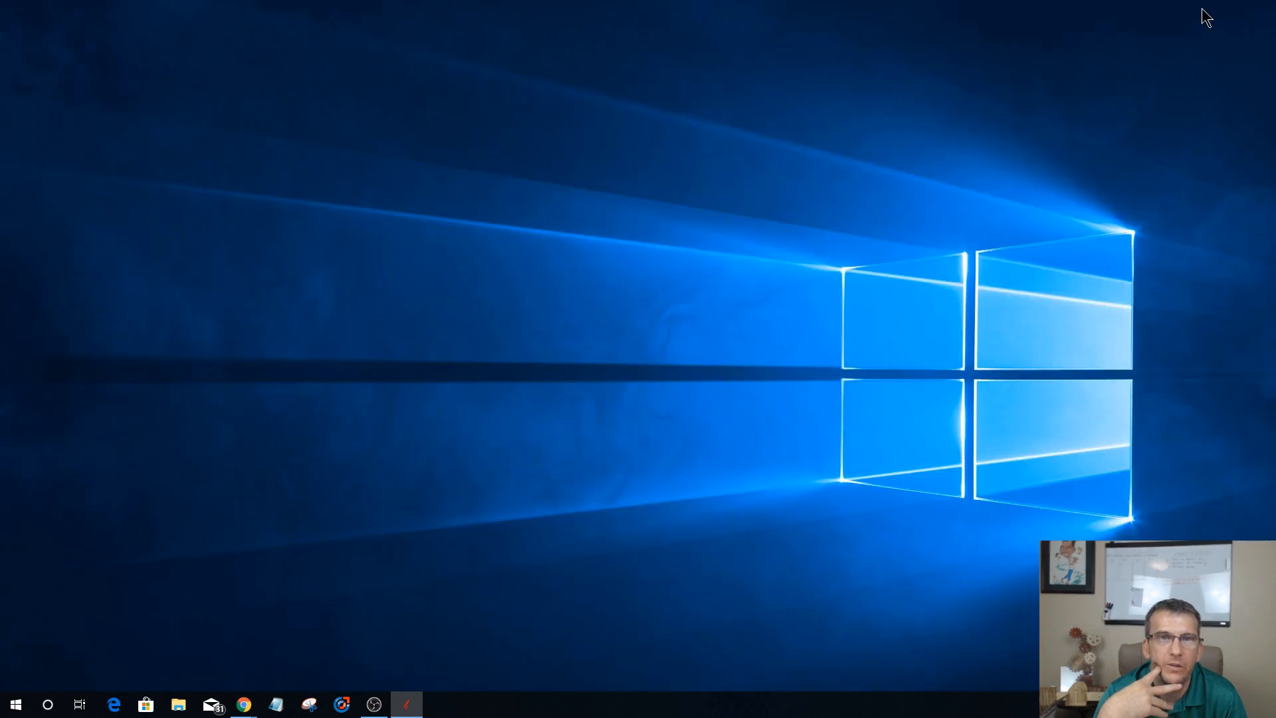
pyautogui.click(408, 710)
pyautogui.click(408, 710)
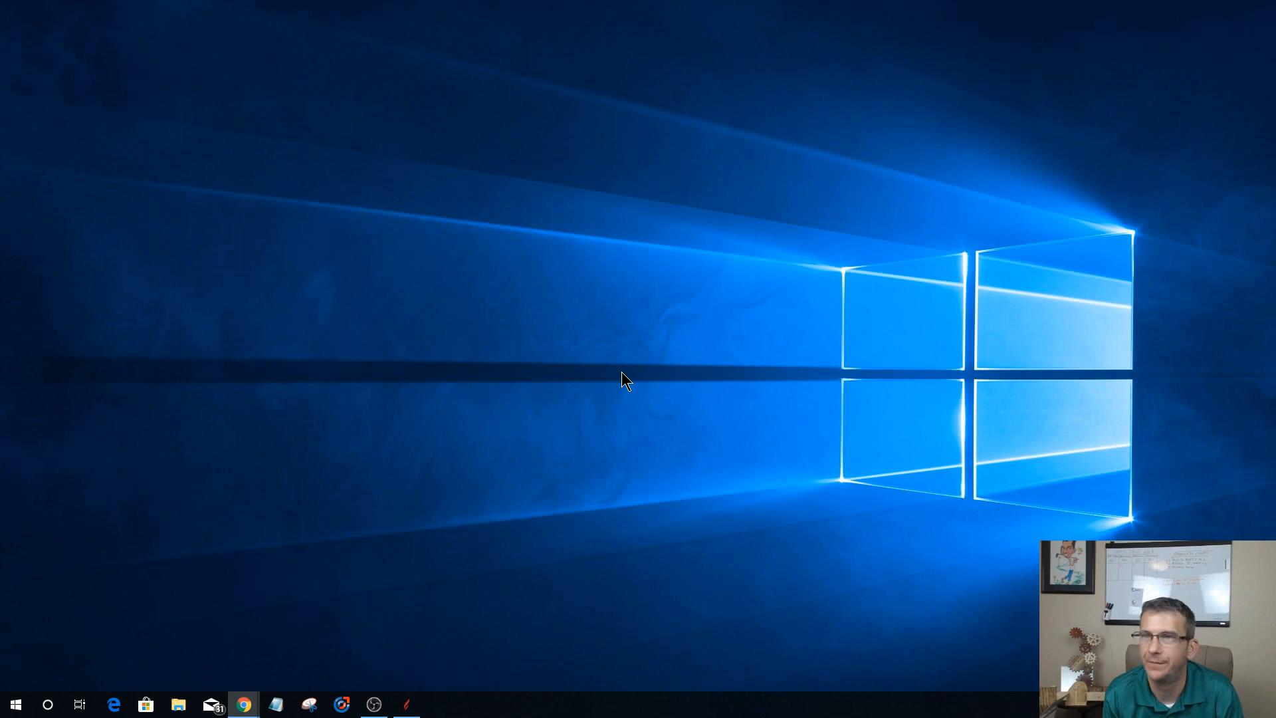
pyautogui.click(414, 714)
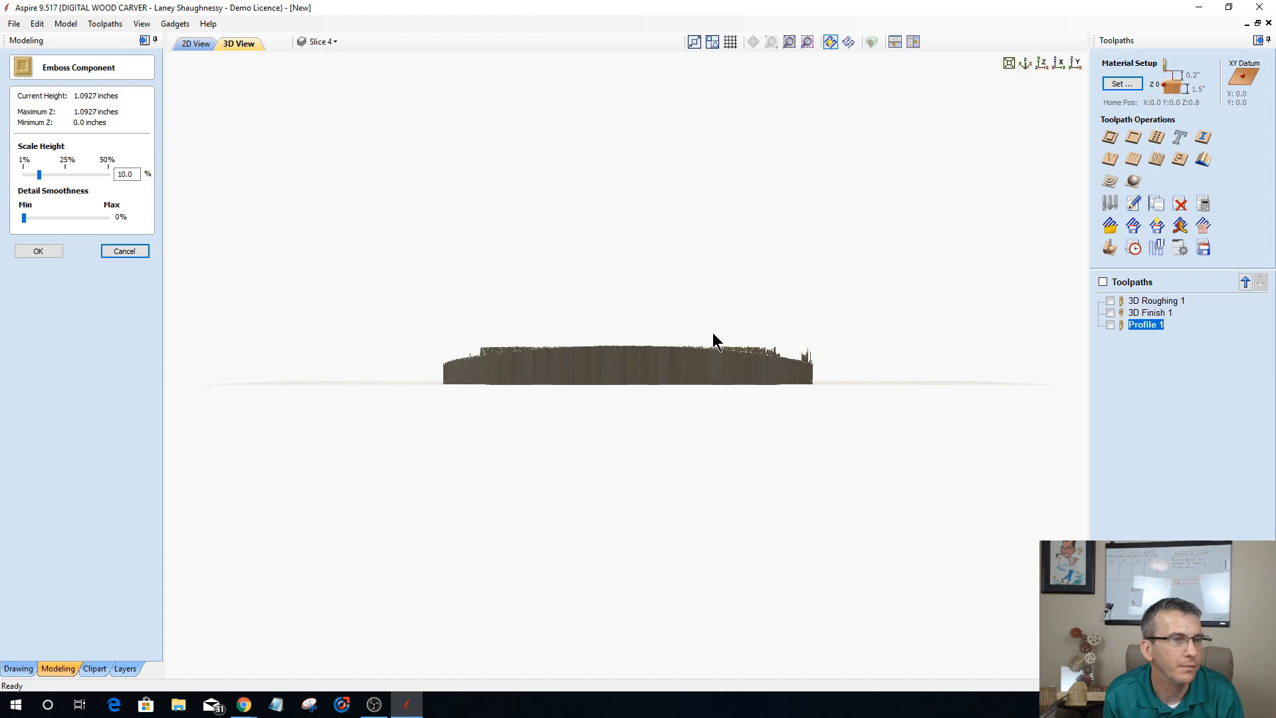
# Step: Set the emboss scale height of the raven-and-skull component to 1.0% and apply it
pyautogui.moveTo(714, 342); pyautogui.dragTo(578, 605)
pyautogui.moveTo(623, 485); pyautogui.dragTo(615, 533)
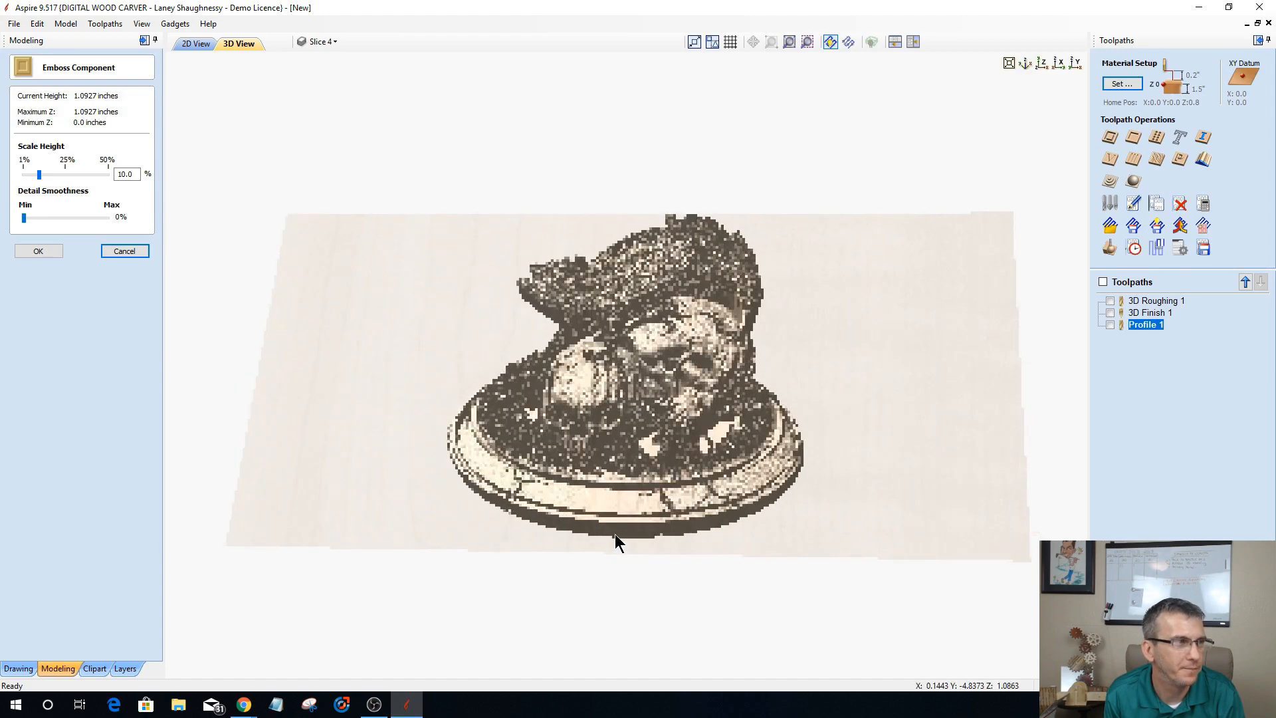
pyautogui.moveTo(39, 174); pyautogui.dragTo(23, 175)
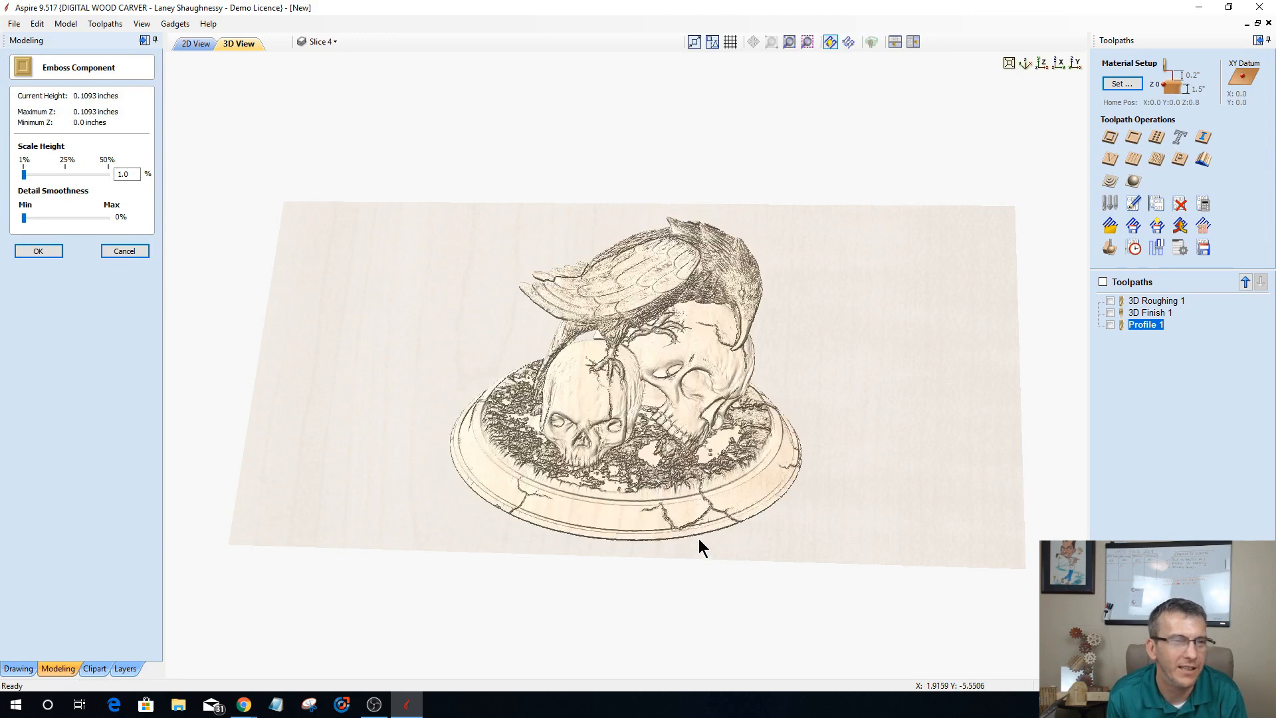
pyautogui.moveTo(851, 464); pyautogui.dragTo(859, 473)
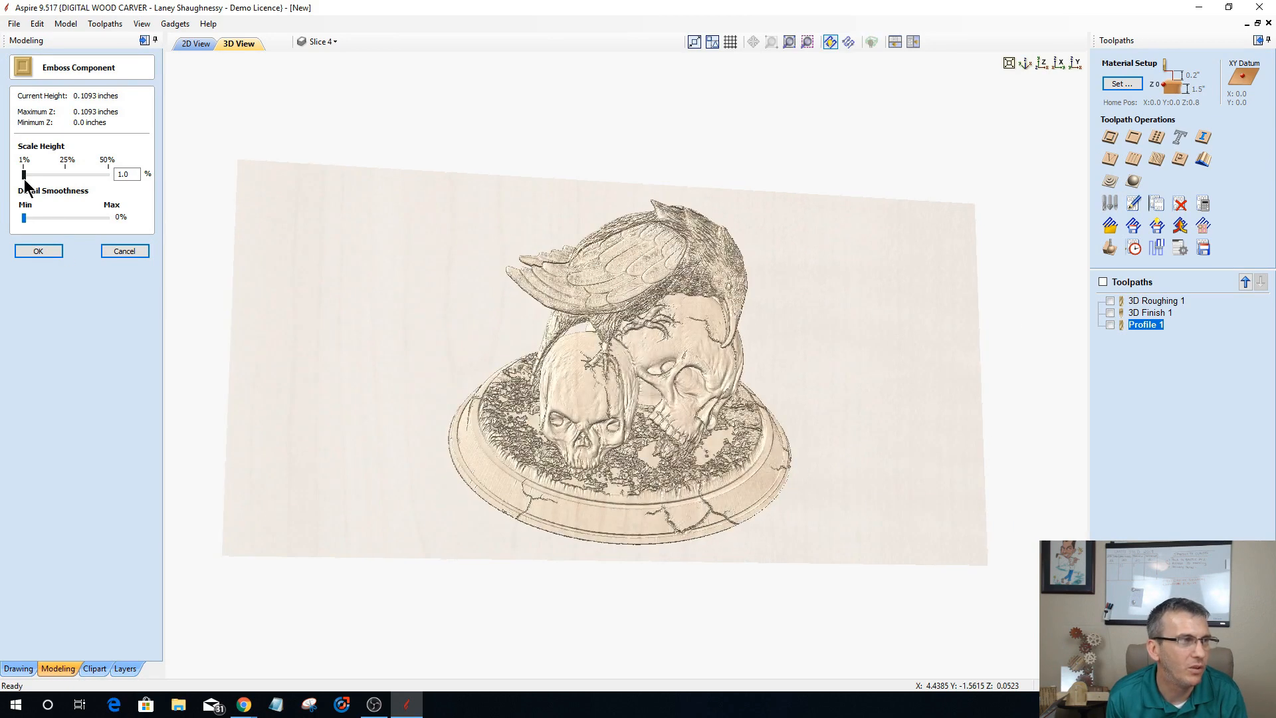
pyautogui.click(42, 255)
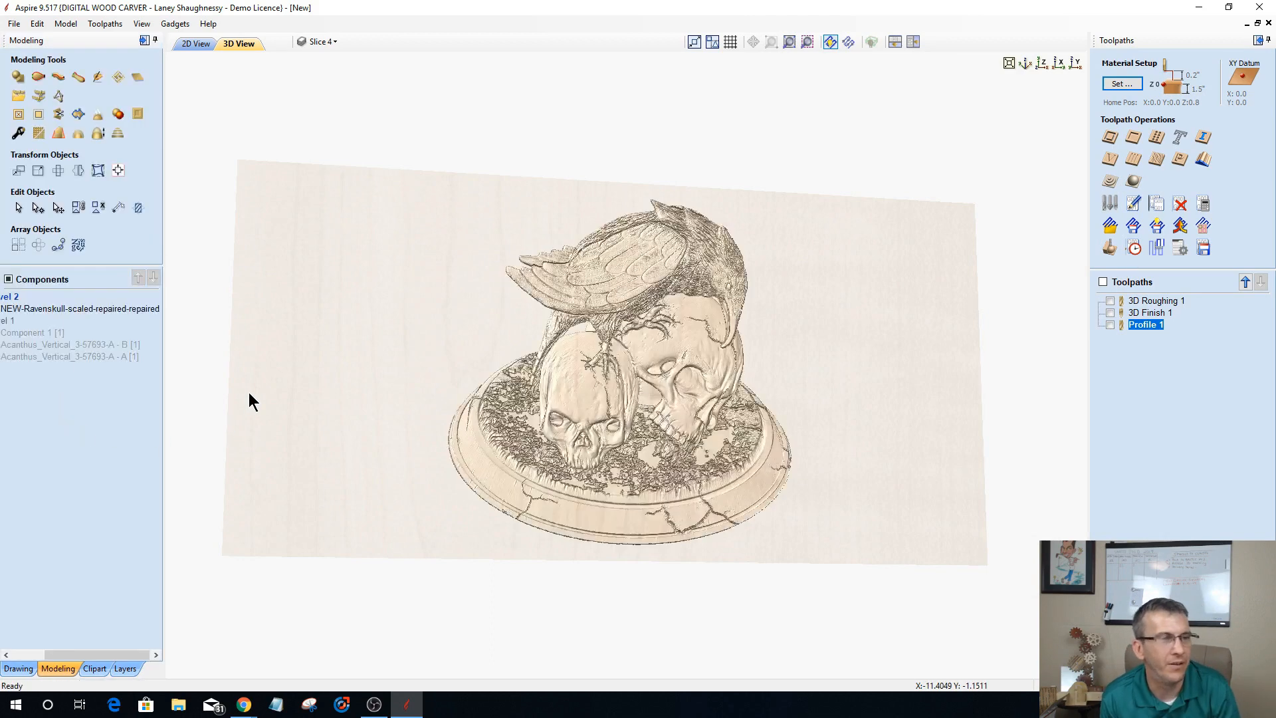
# Step: Change the job type to Rotary, 38.0 inches long and 3.0 inches in diameter, without recalculating the existing toolpaths
pyautogui.moveTo(905, 296)
pyautogui.mouseDown()
pyautogui.moveTo(632, 541)
pyautogui.moveTo(422, 464)
pyautogui.moveTo(690, 514)
pyautogui.moveTo(703, 355)
pyautogui.moveTo(692, 336)
pyautogui.moveTo(718, 515)
pyautogui.moveTo(421, 382)
pyautogui.moveTo(359, 398)
pyautogui.moveTo(624, 475)
pyautogui.moveTo(860, 455)
pyautogui.moveTo(427, 413)
pyautogui.moveTo(766, 485)
pyautogui.moveTo(788, 513)
pyautogui.moveTo(861, 527)
pyautogui.moveTo(861, 572)
pyautogui.moveTo(376, 525)
pyautogui.mouseUp()
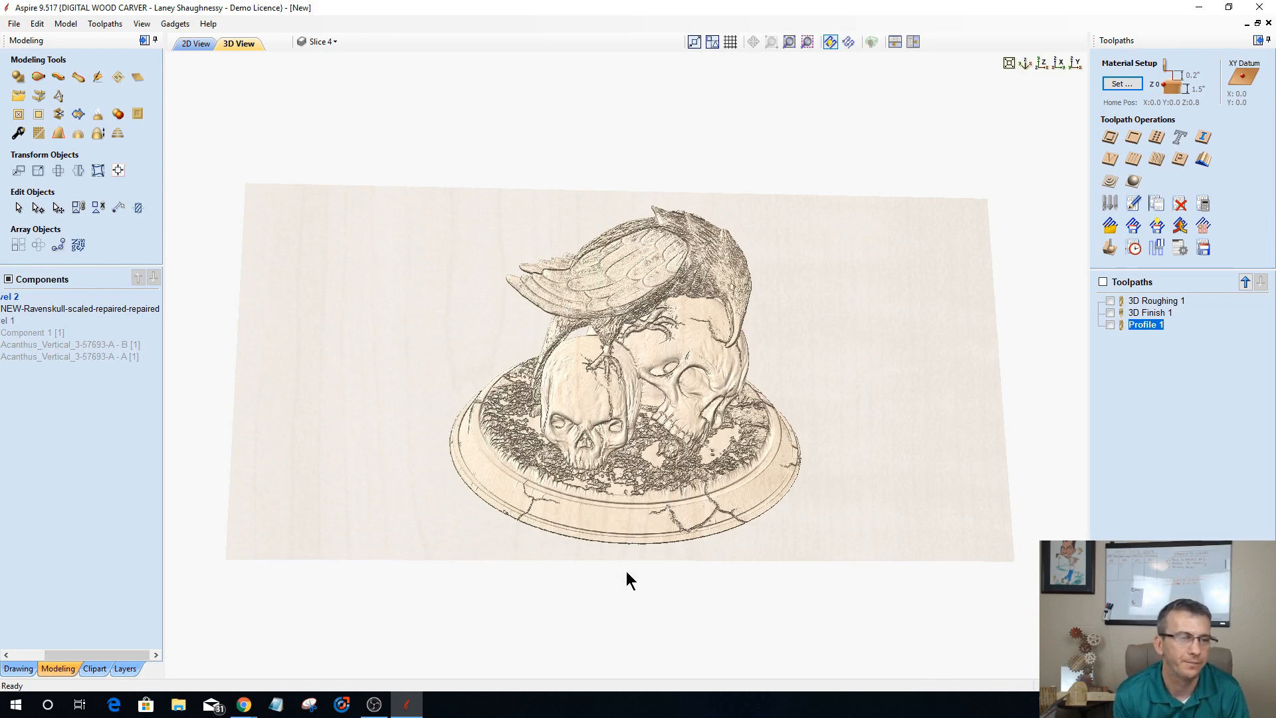
pyautogui.moveTo(627, 576); pyautogui.dragTo(658, 511)
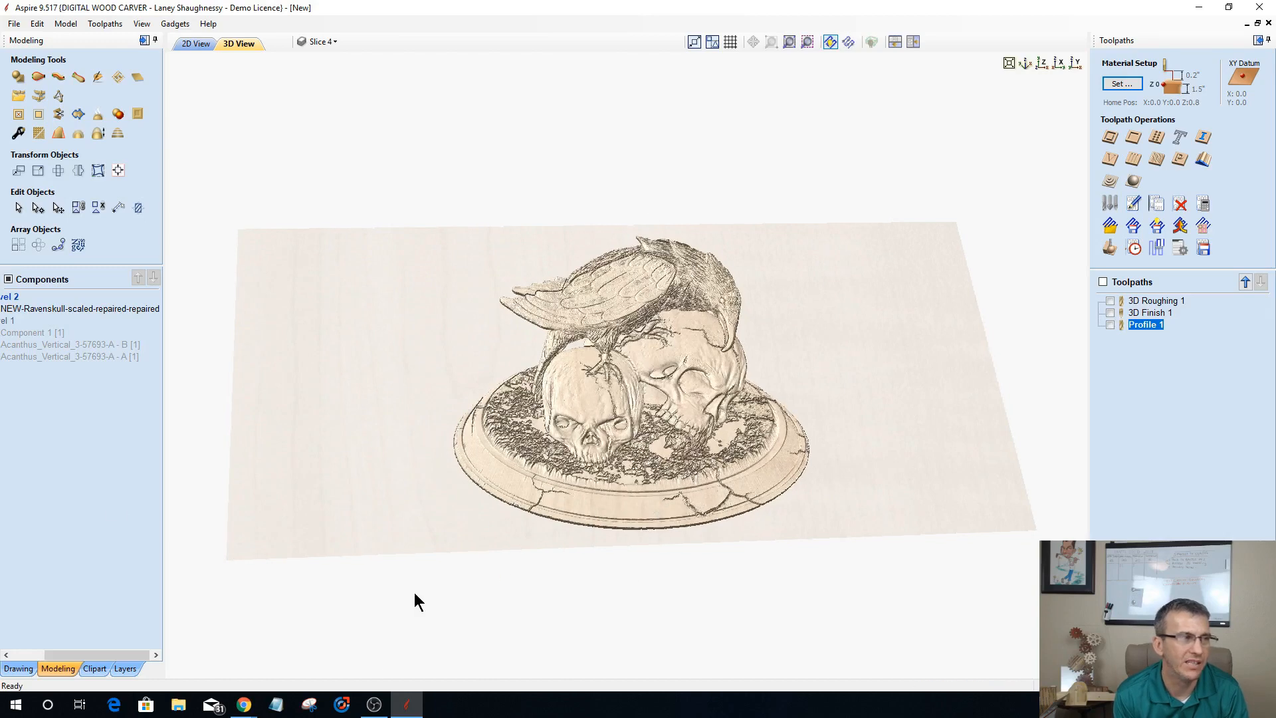
pyautogui.click(18, 668)
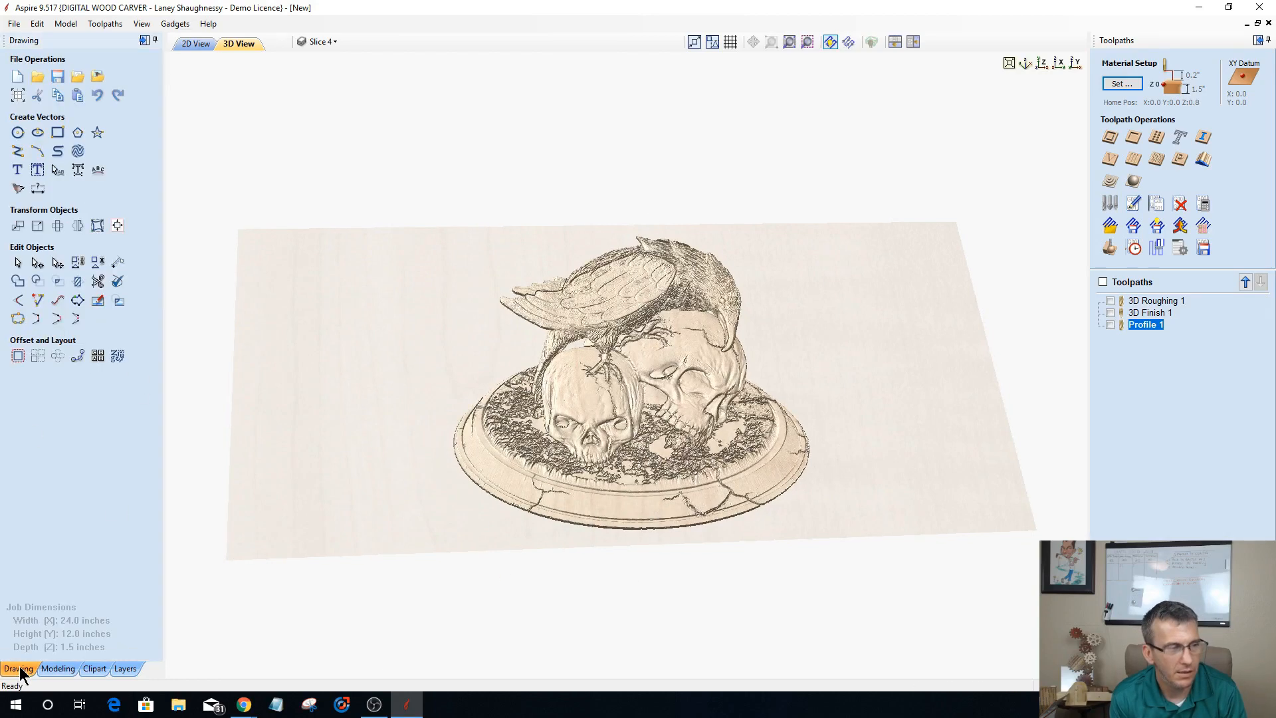
pyautogui.click(18, 96)
pyautogui.click(68, 126)
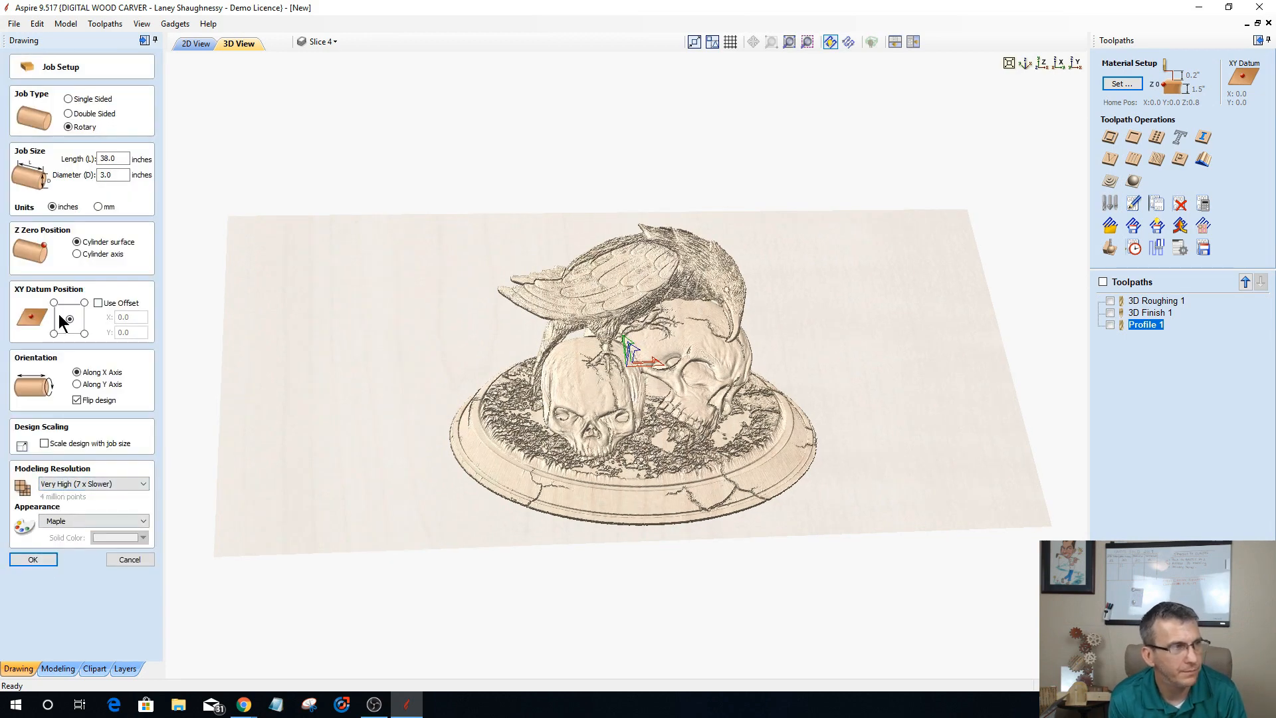
pyautogui.click(32, 559)
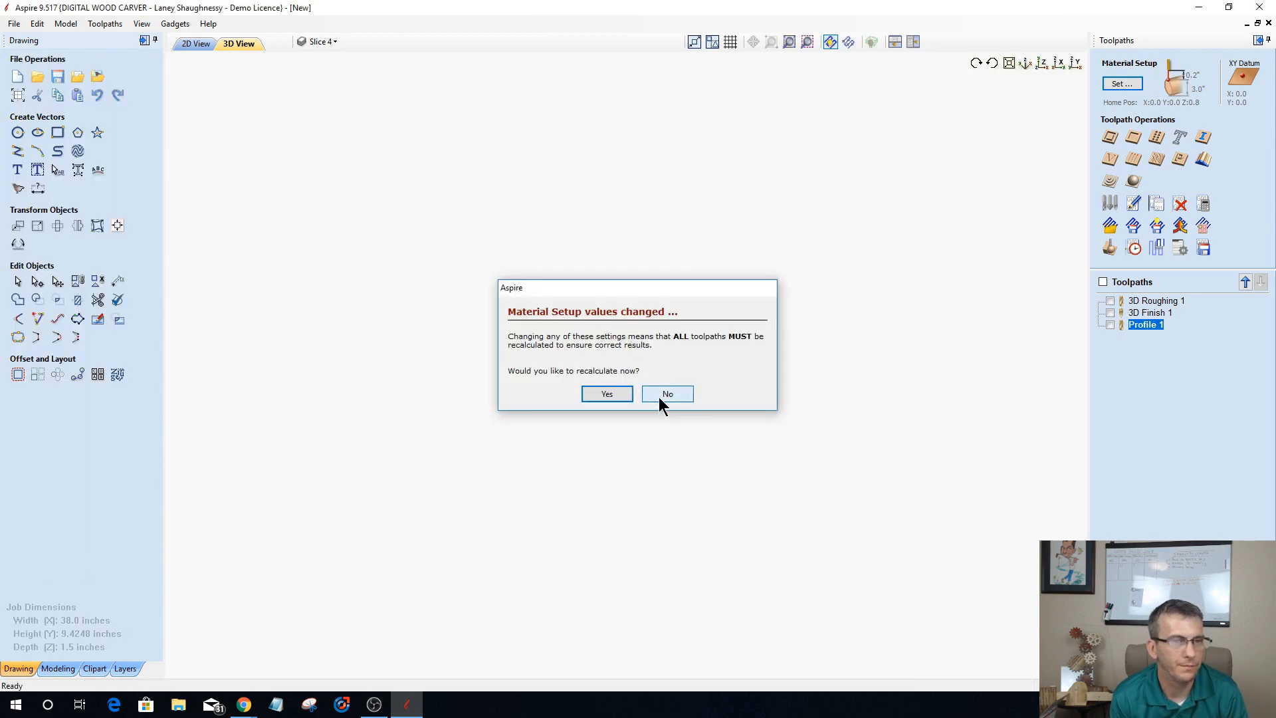
pyautogui.click(660, 396)
# Step: Switch the 3D view from the wrapped rotary display to the flat display and look at the model
pyautogui.moveTo(634, 508); pyautogui.dragTo(952, 118)
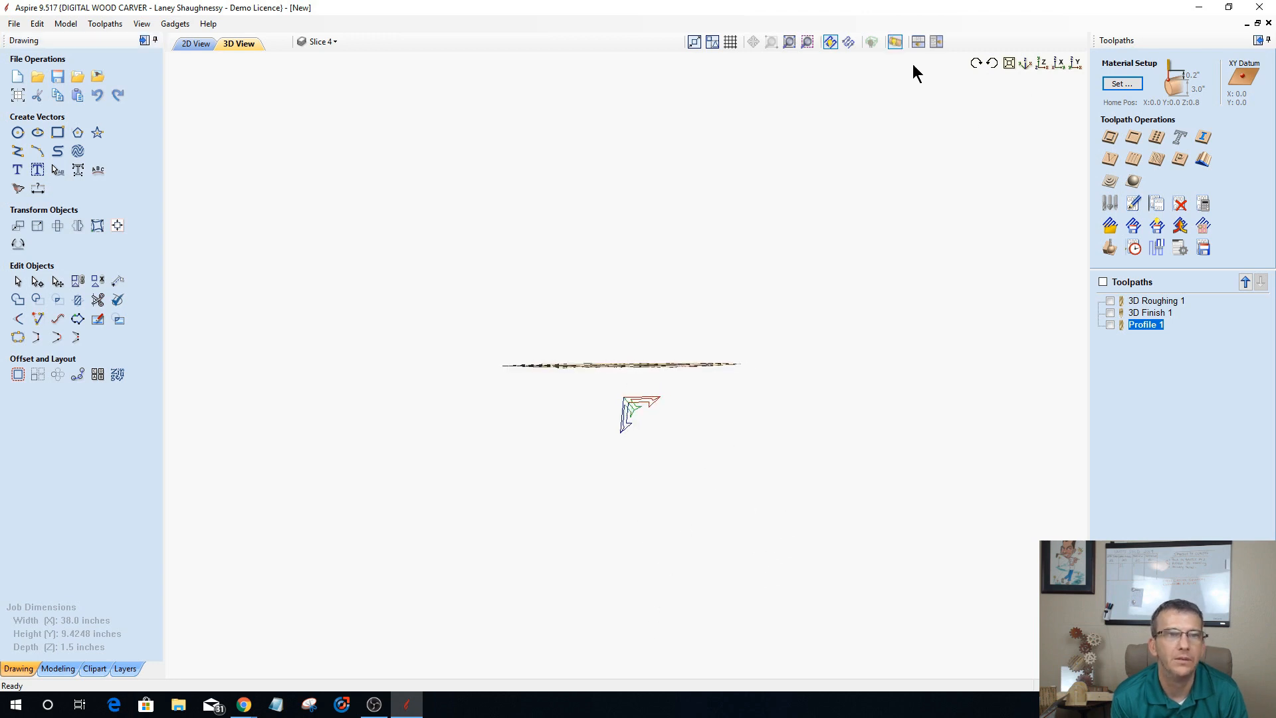
pyautogui.click(888, 43)
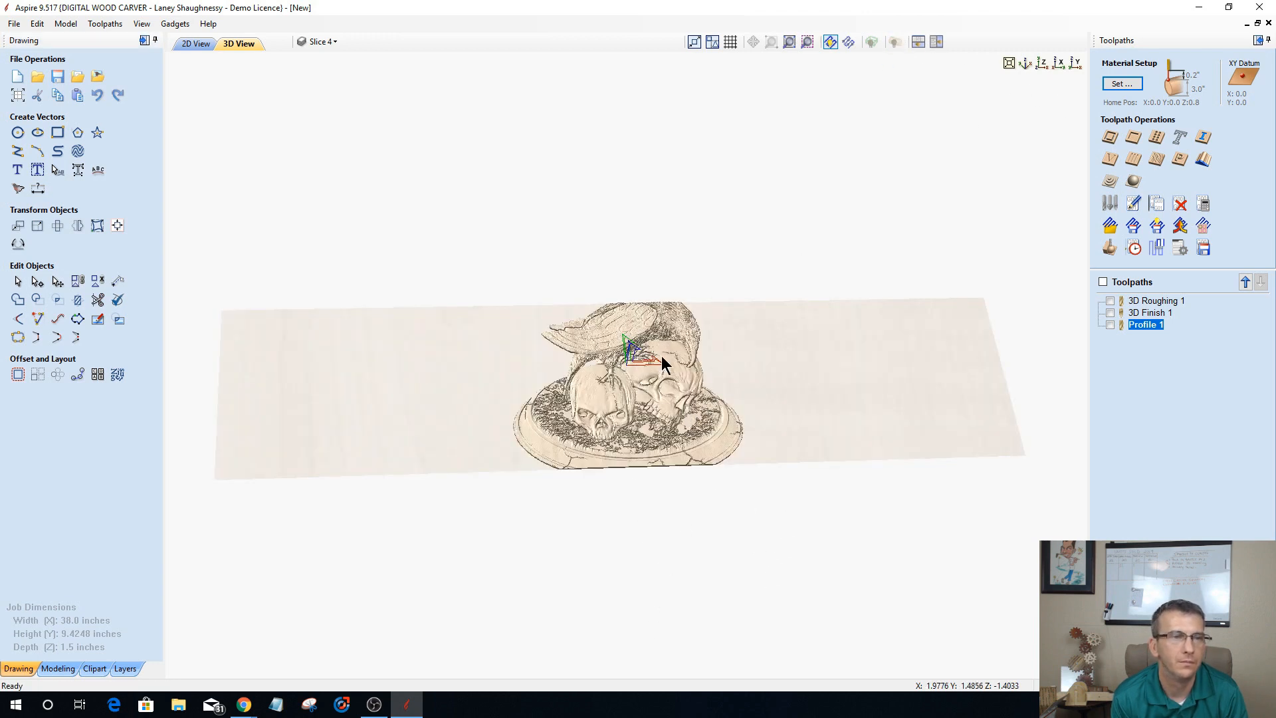
pyautogui.scroll(3, 620, 398)
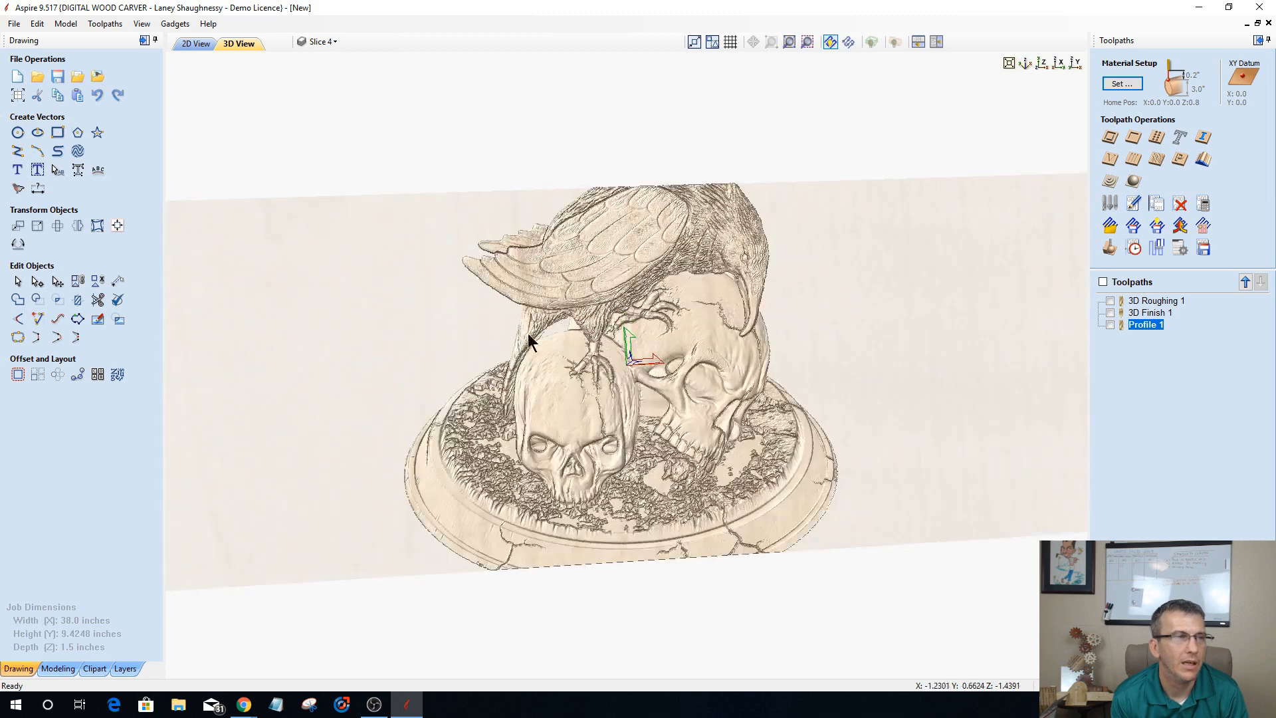
# Step: Scale the raven-and-skull component down about its centre to about 6 inches wide, and shift it rightward from the job's centre
pyautogui.click(196, 44)
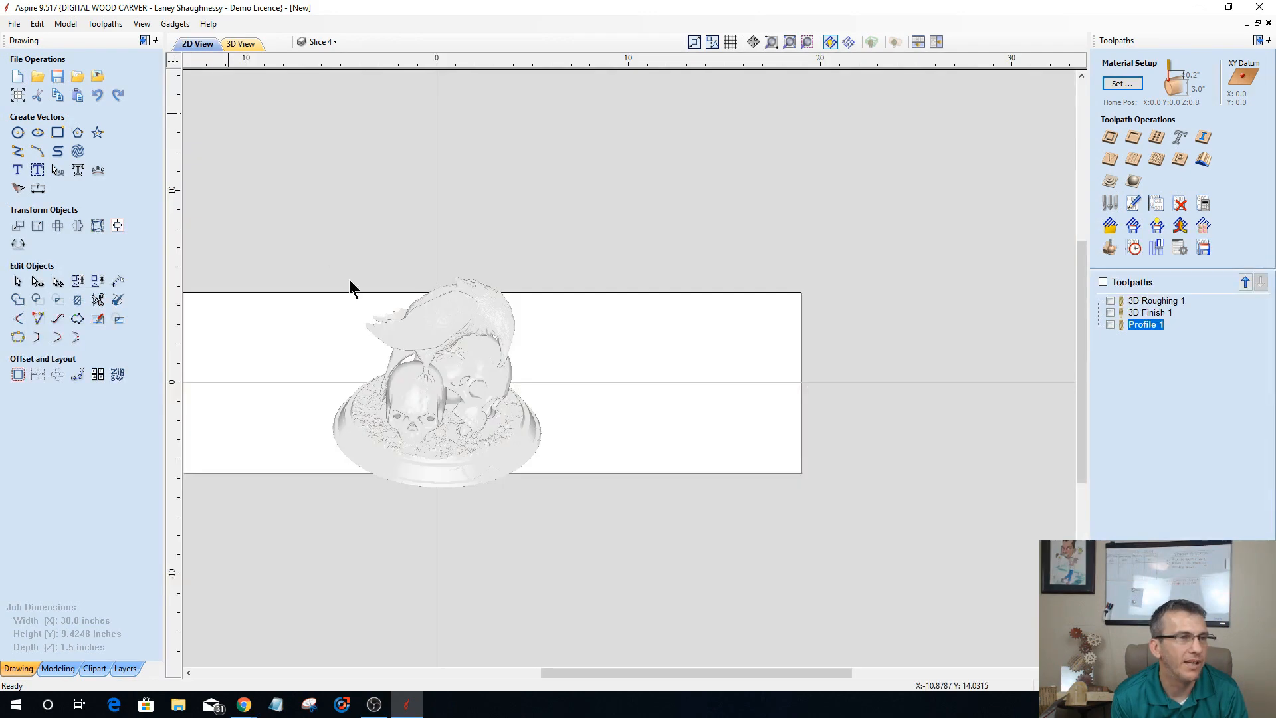
pyautogui.click(439, 372)
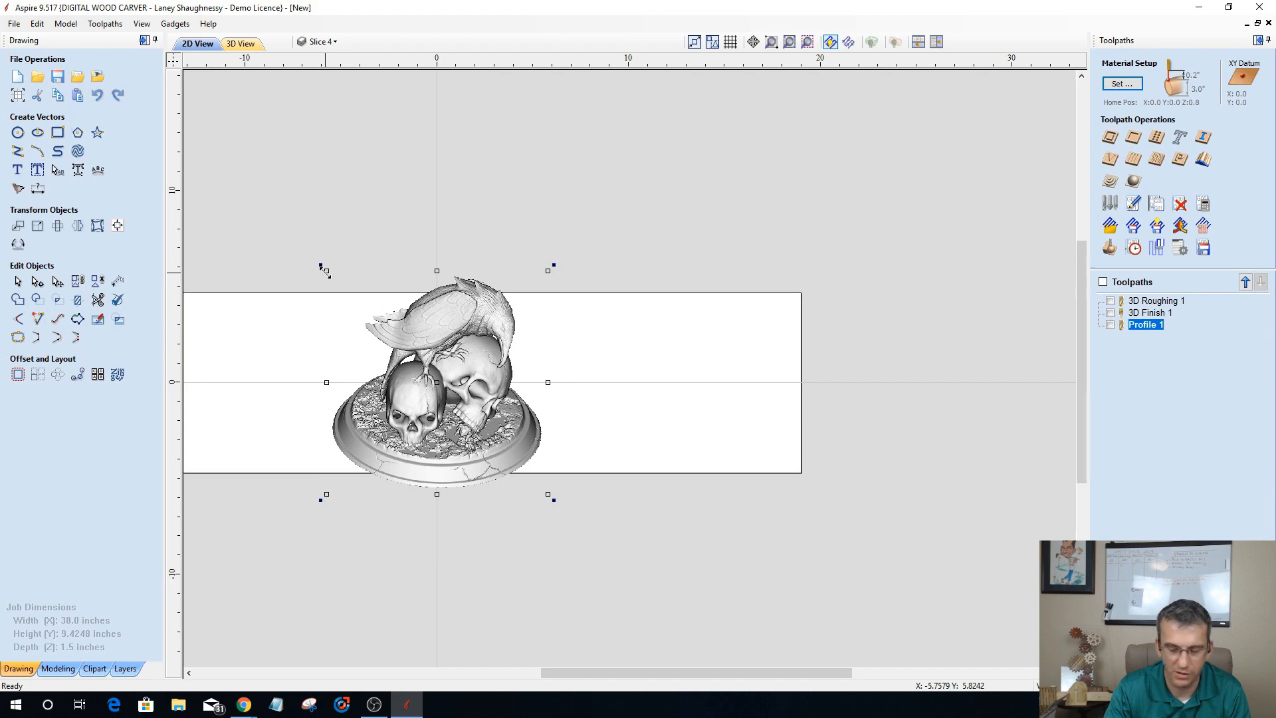
pyautogui.moveTo(324, 270); pyautogui.dragTo(376, 319)
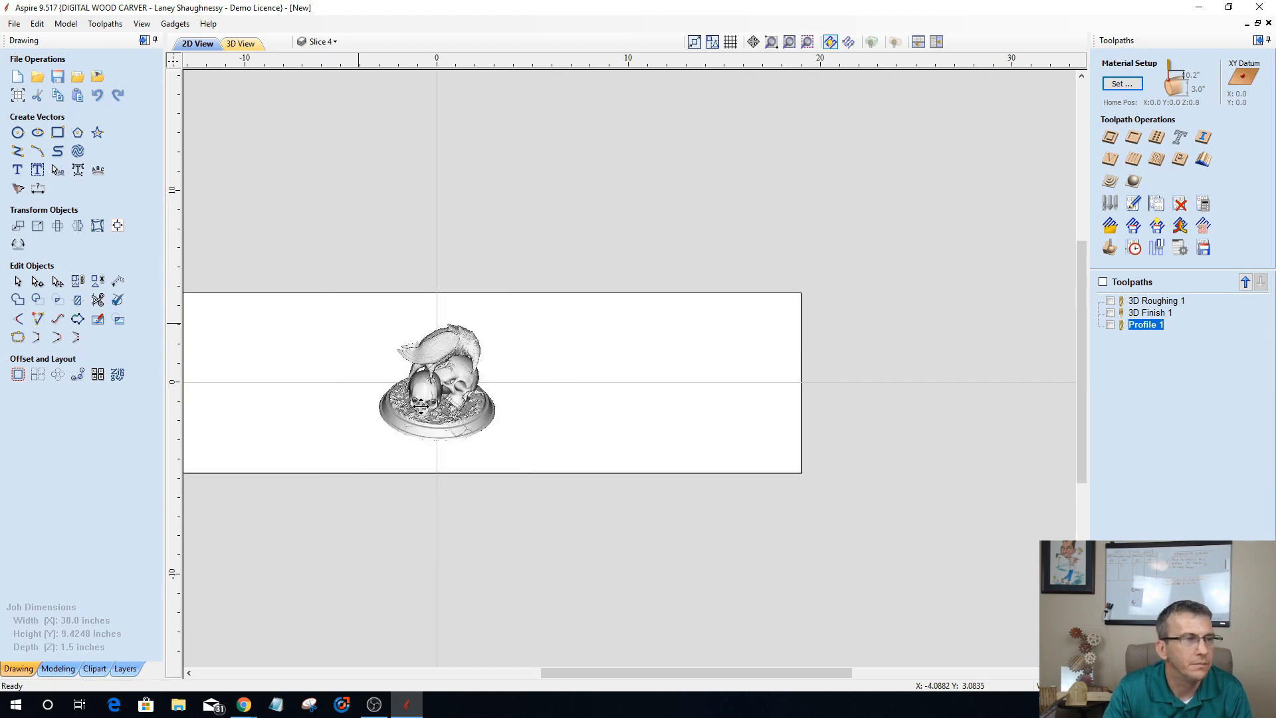
pyautogui.scroll(3, 423, 405)
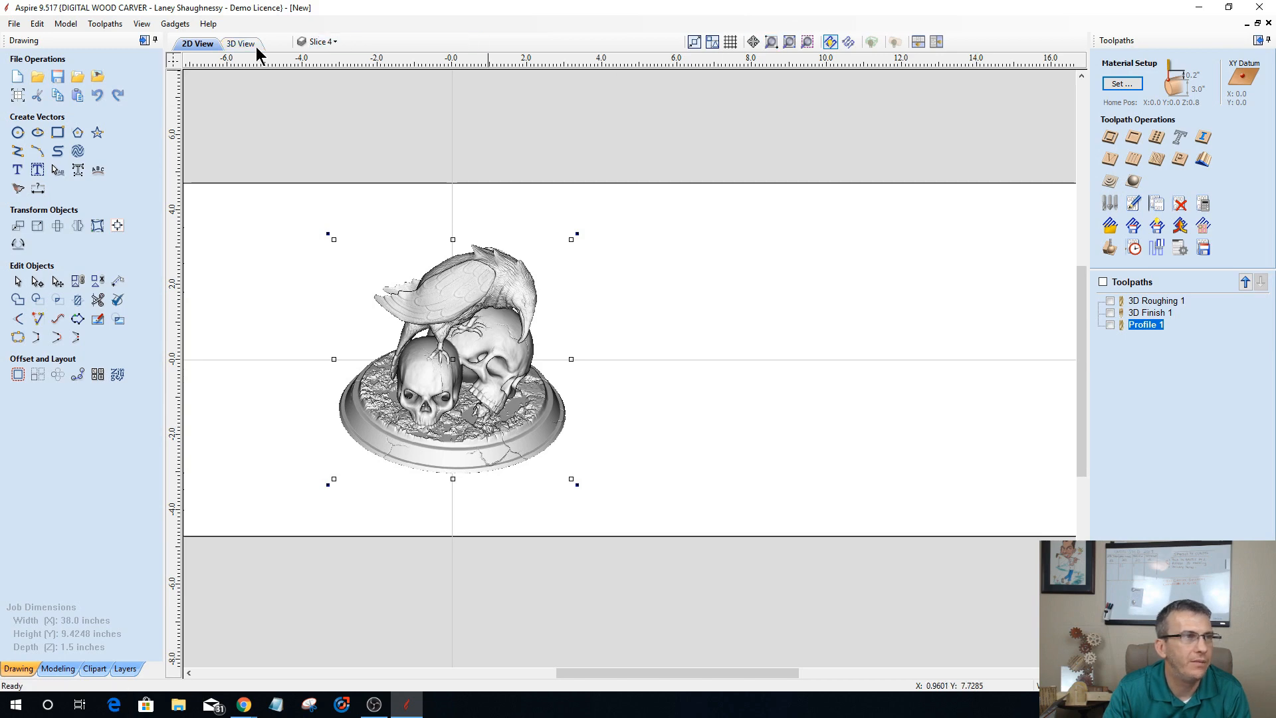
pyautogui.press('F3')
pyautogui.moveTo(783, 392); pyautogui.dragTo(675, 457)
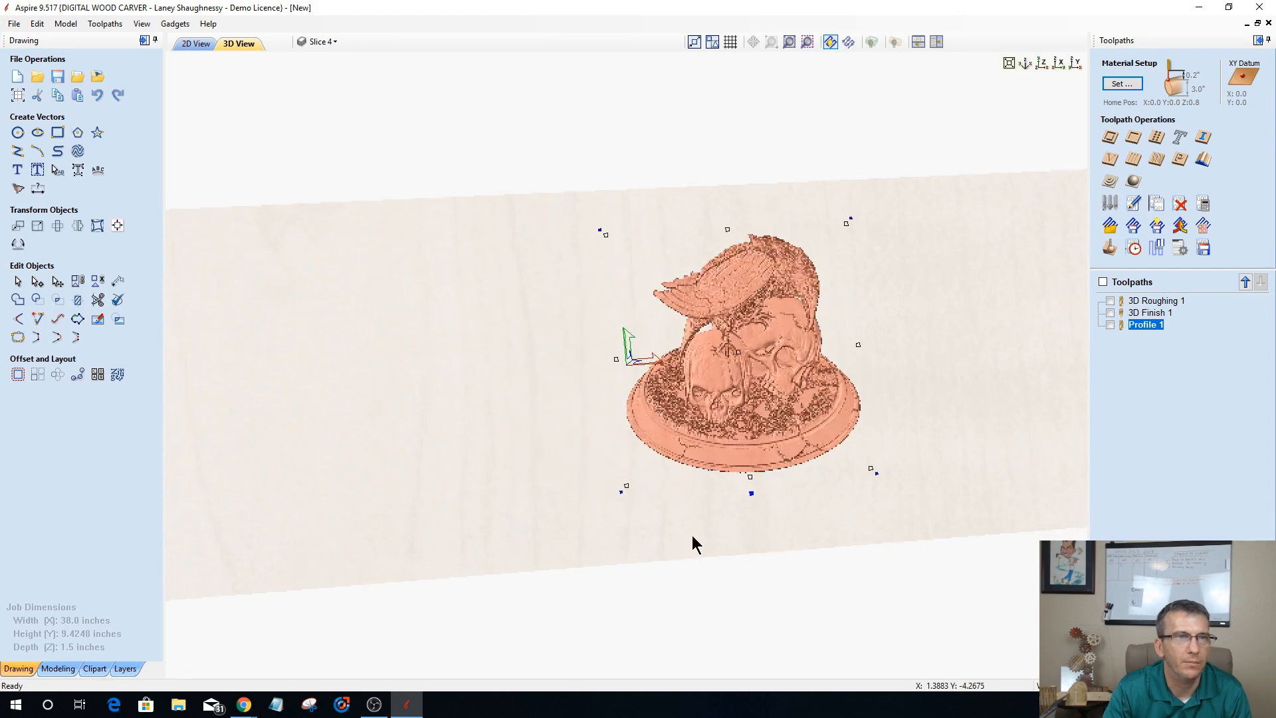
# Step: Turn on the material block display in the 3D view, leaving the model shown flat
pyautogui.click(894, 41)
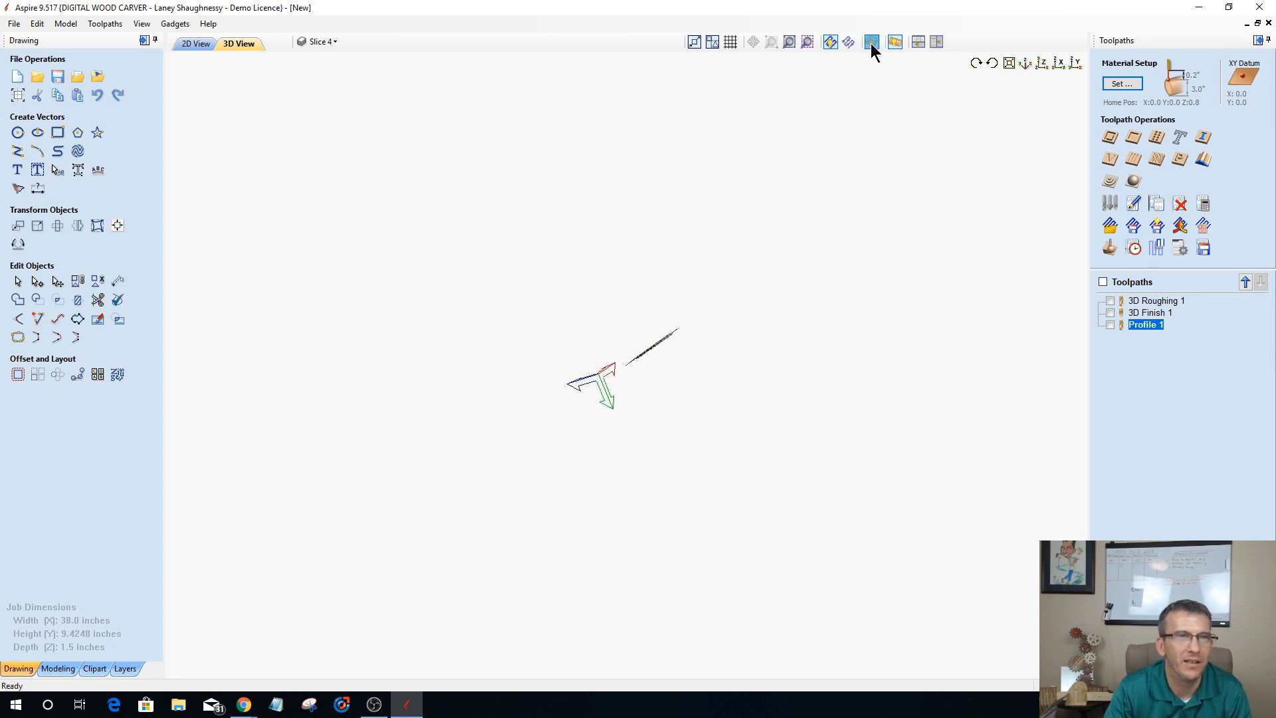
pyautogui.click(871, 42)
pyautogui.click(895, 44)
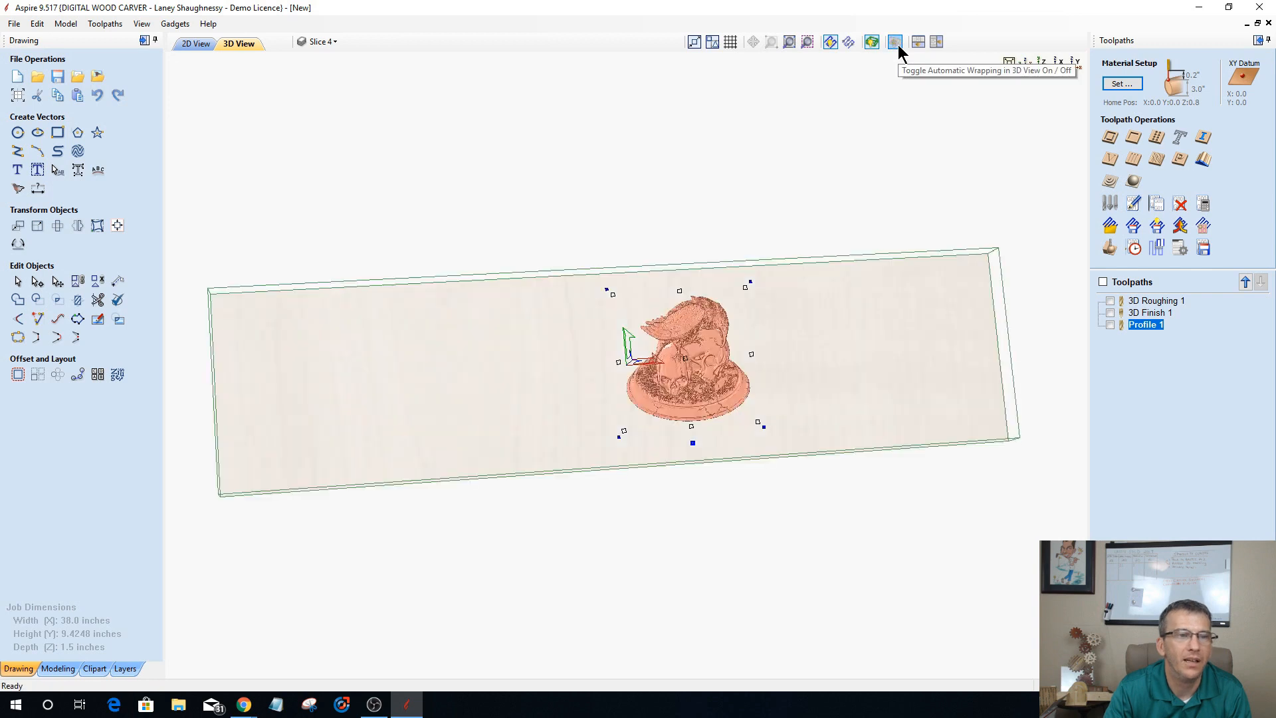
# Step: Set the job's Z zero to the cylinder axis and its XY datum to the lower-left corner, without recalculating toolpaths
pyautogui.click(18, 97)
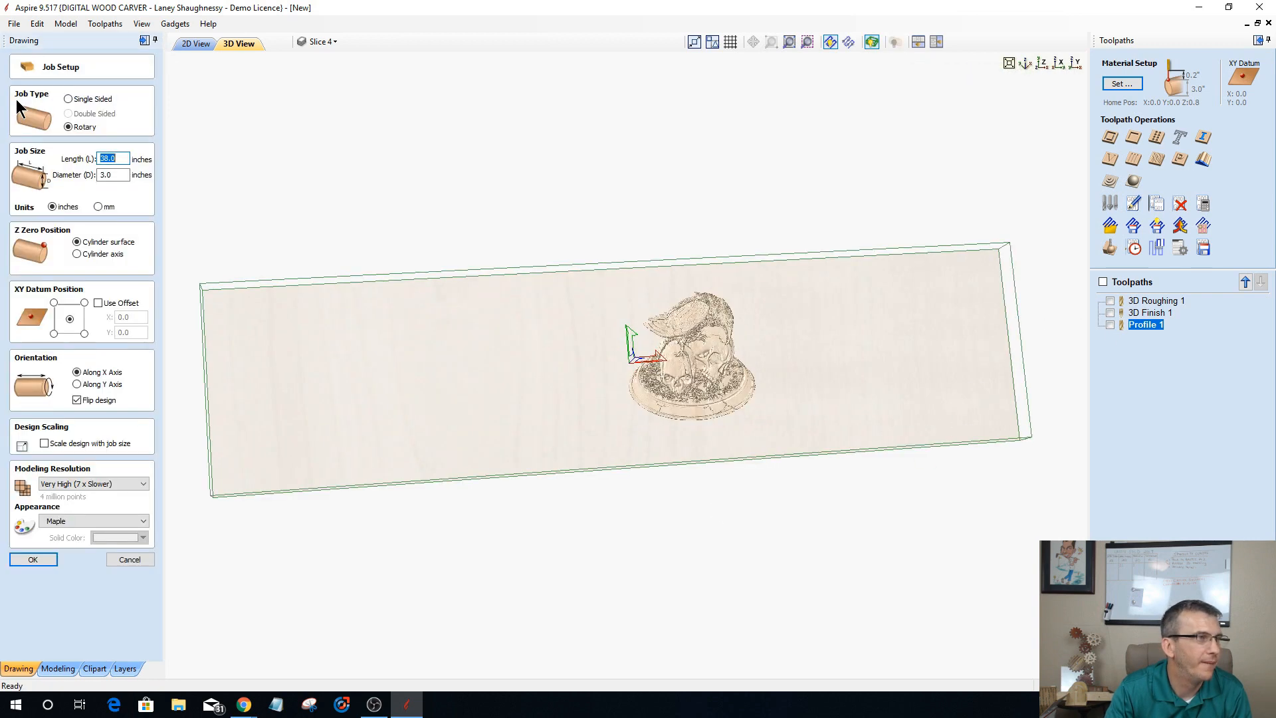
pyautogui.click(77, 253)
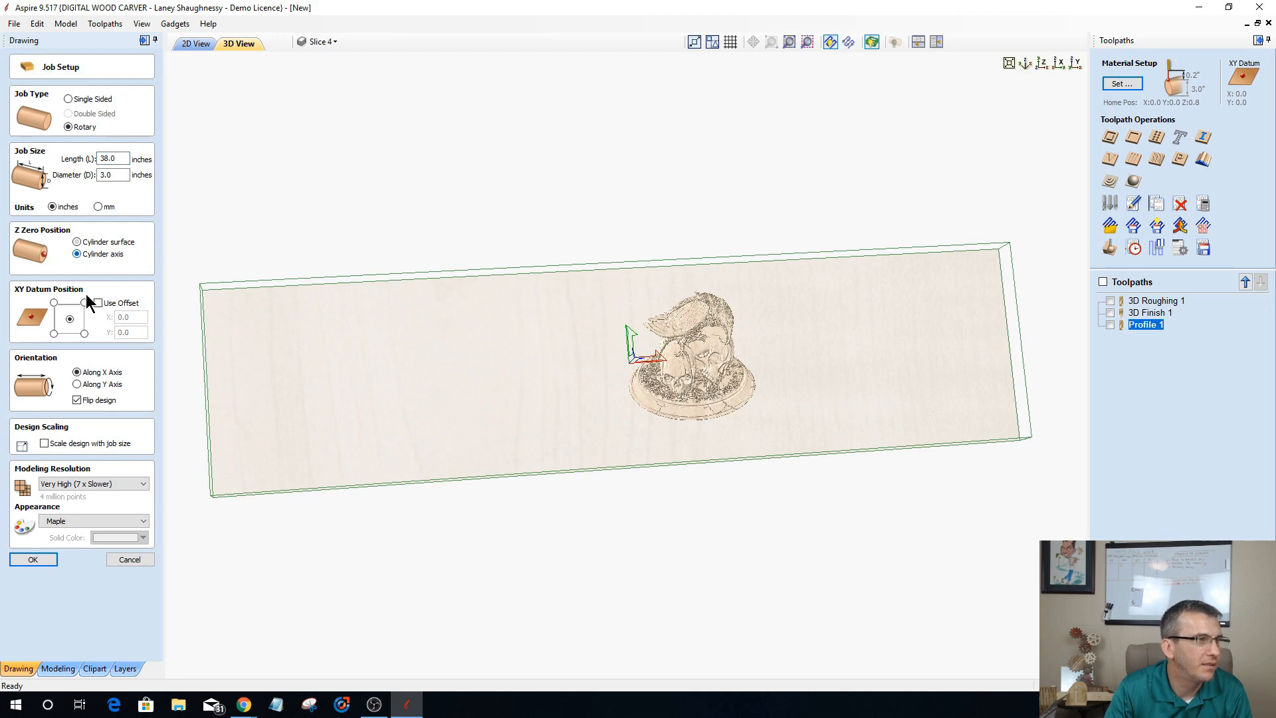
pyautogui.click(54, 333)
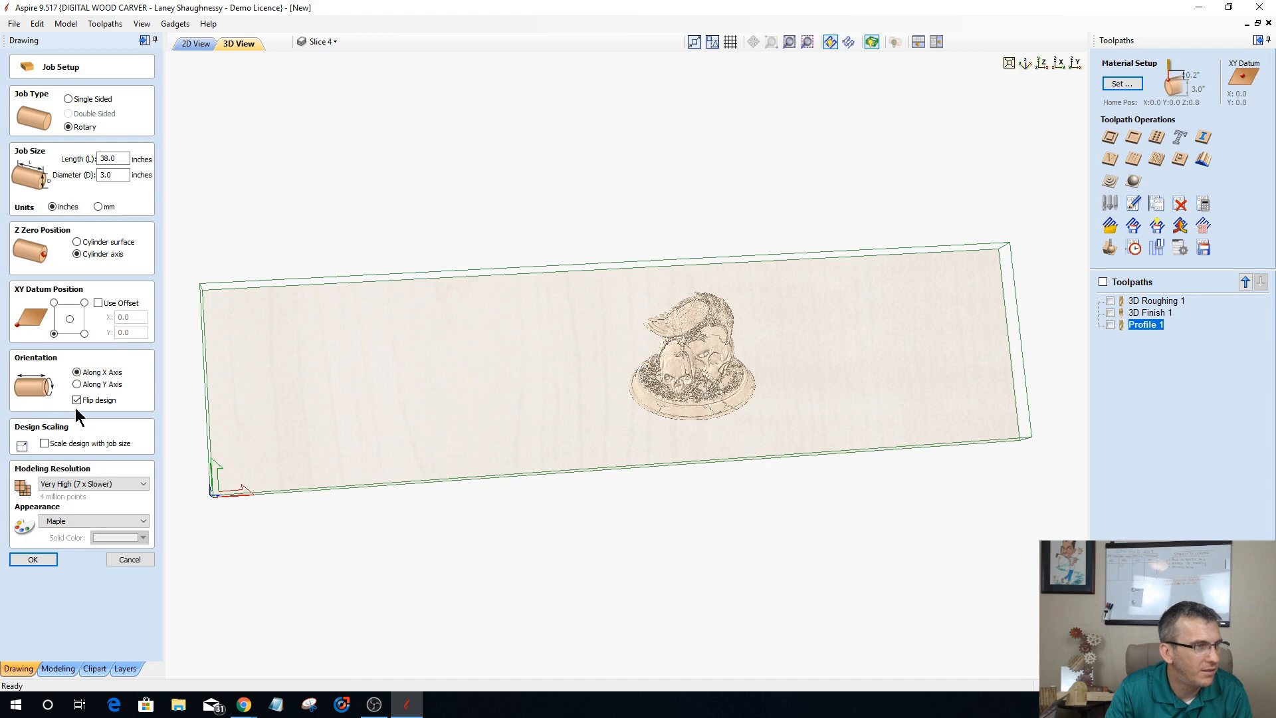
pyautogui.click(44, 562)
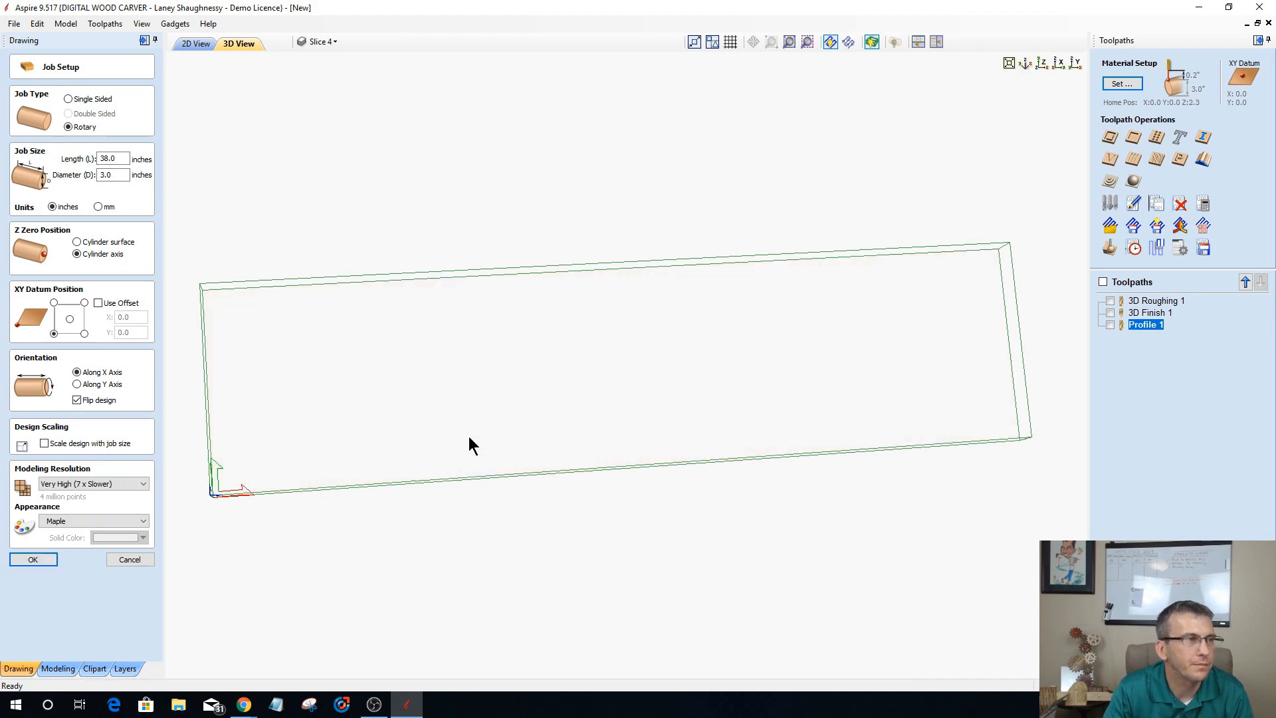
pyautogui.click(649, 394)
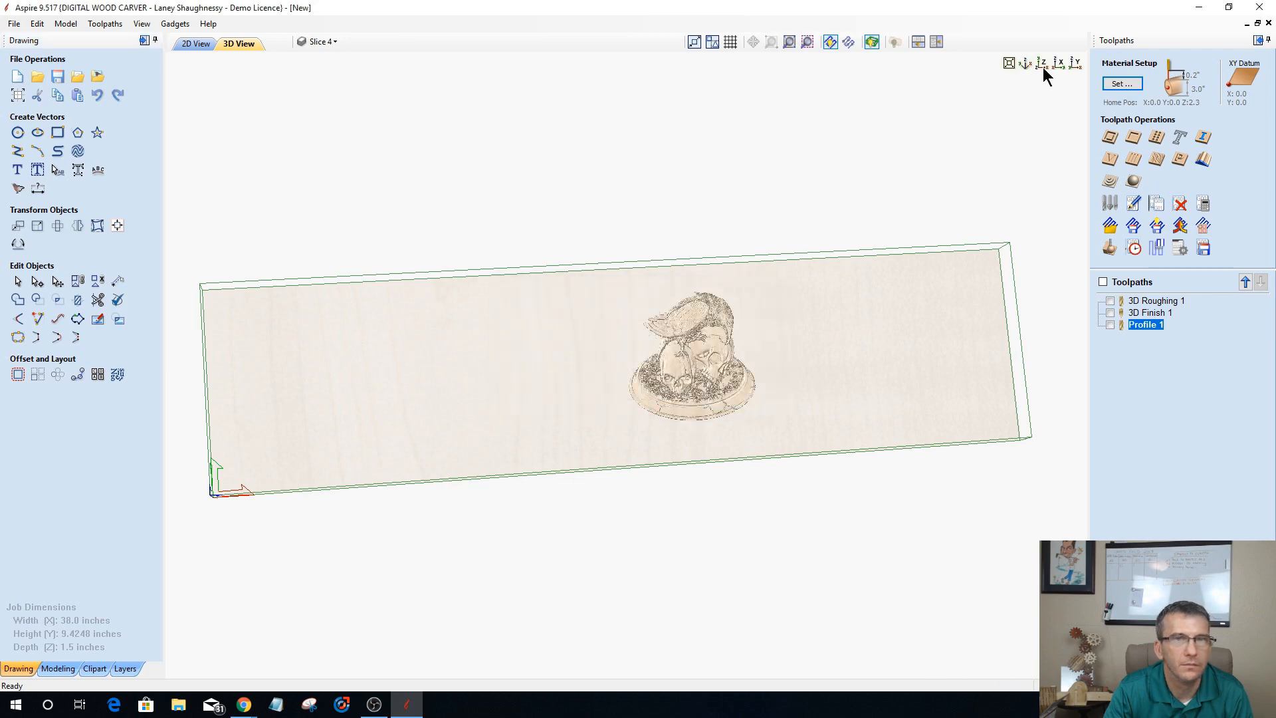
# Step: Calculate a 3D finish toolpath with the 7.2-degree tapered ball nose, limited to the model boundary, using a 0-degree raster strategy
pyautogui.click(894, 42)
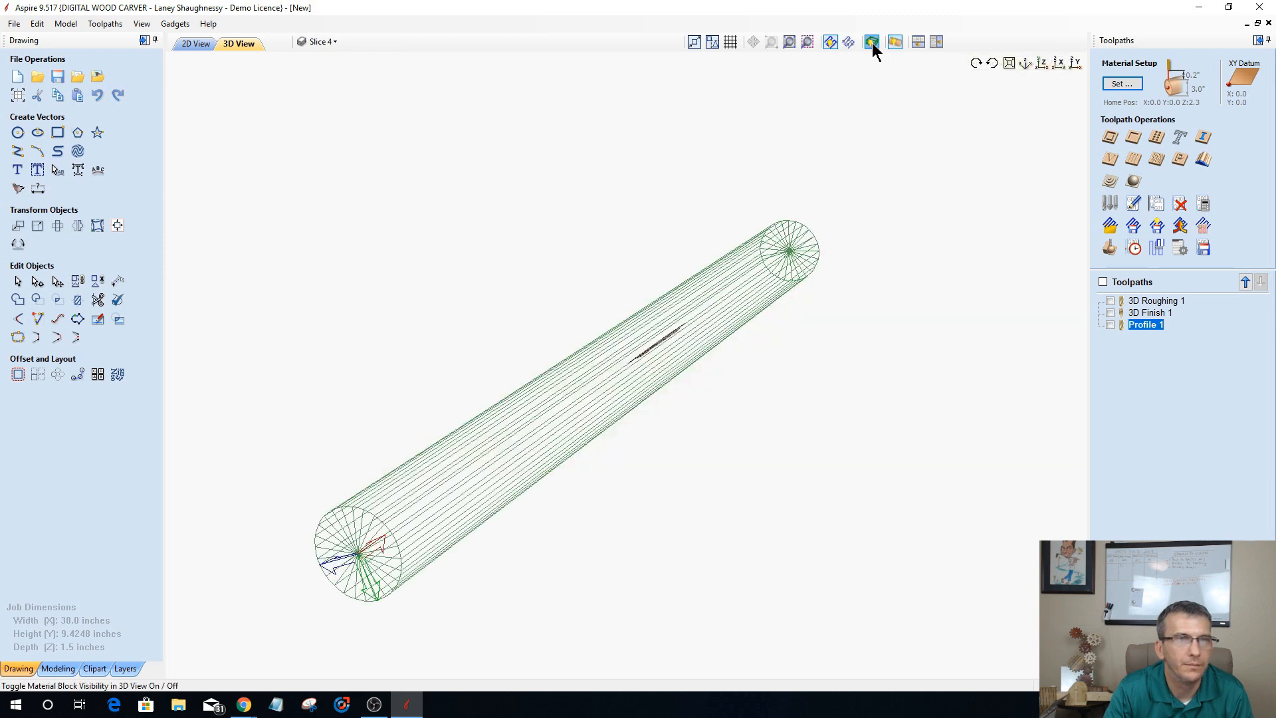
pyautogui.click(894, 42)
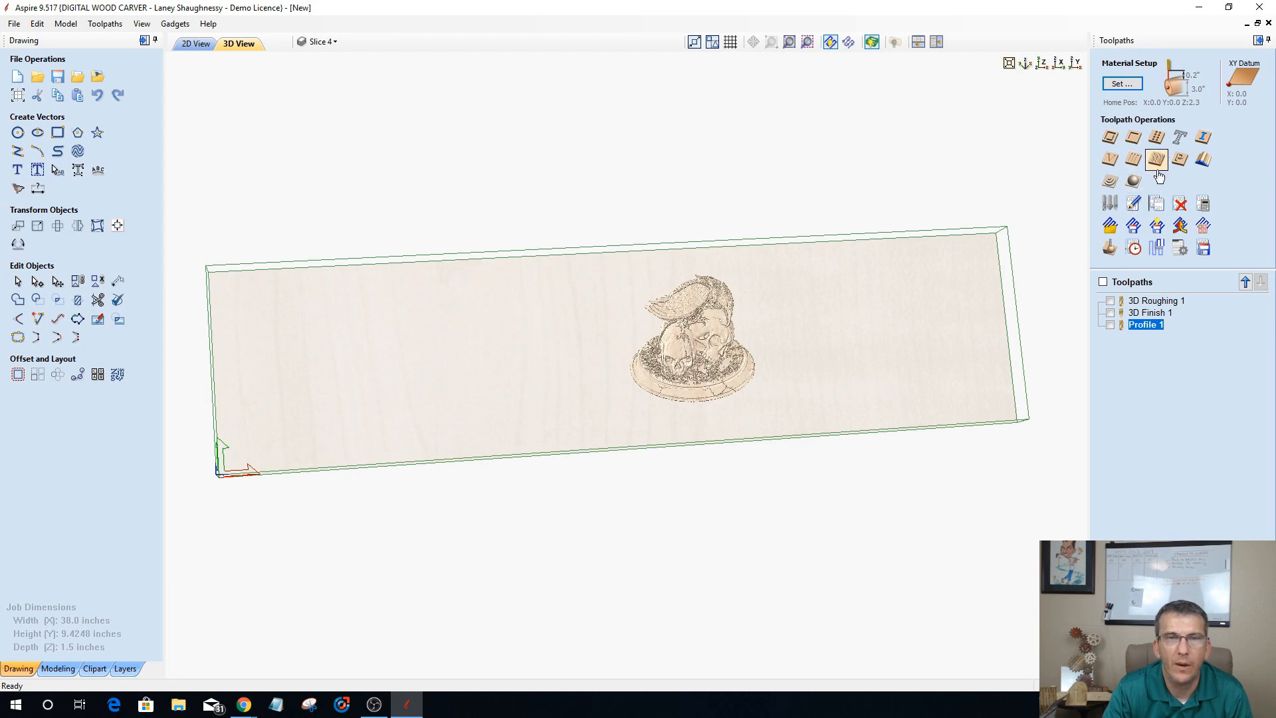
pyautogui.click(1134, 181)
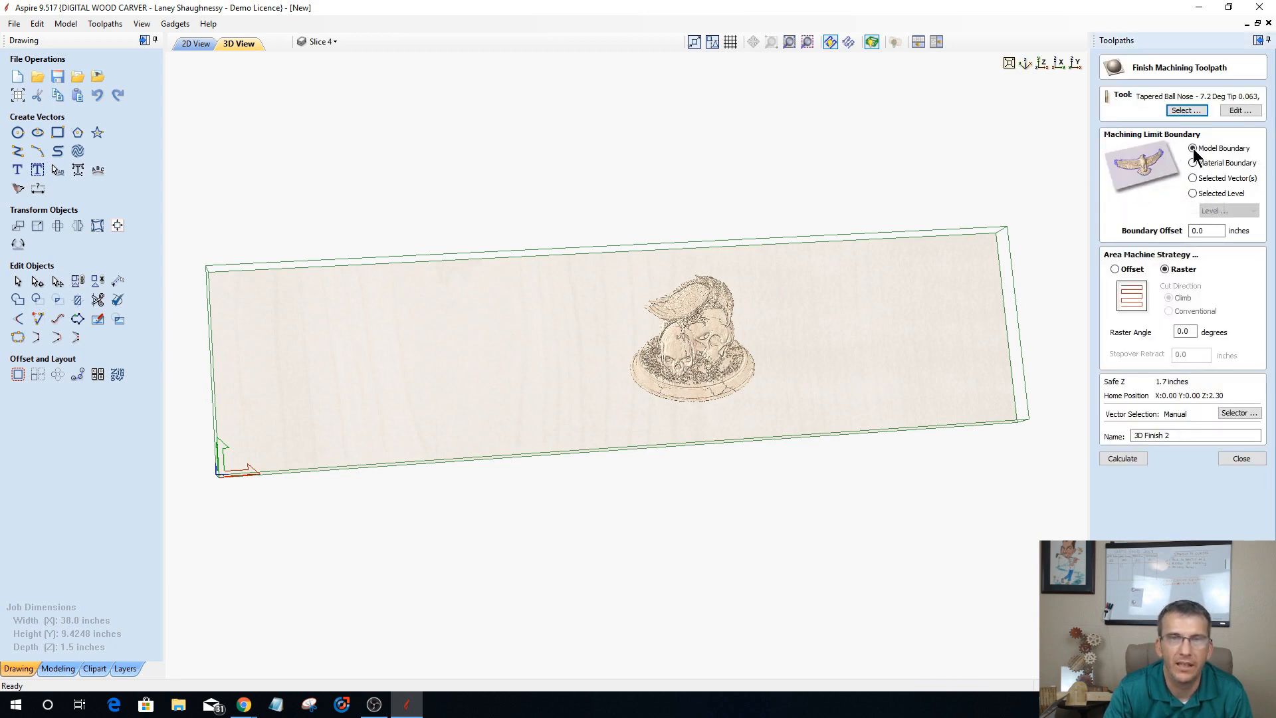
pyautogui.click(1123, 460)
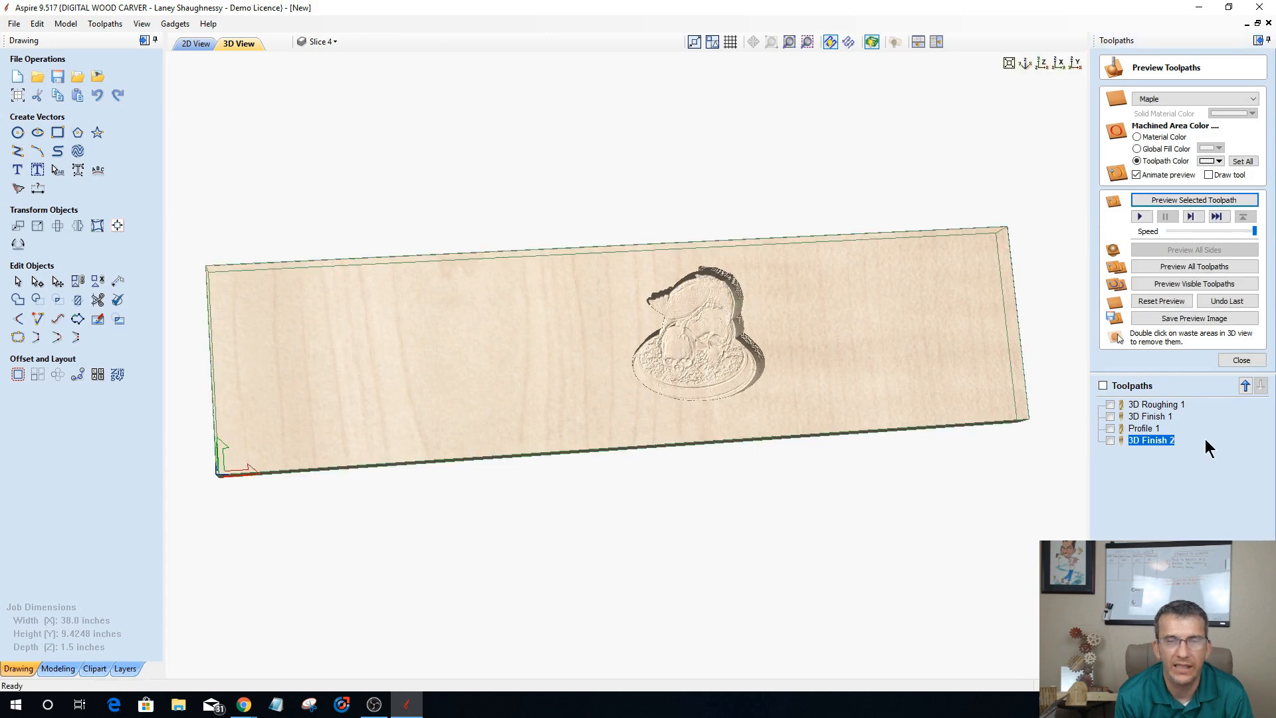
pyautogui.click(1240, 360)
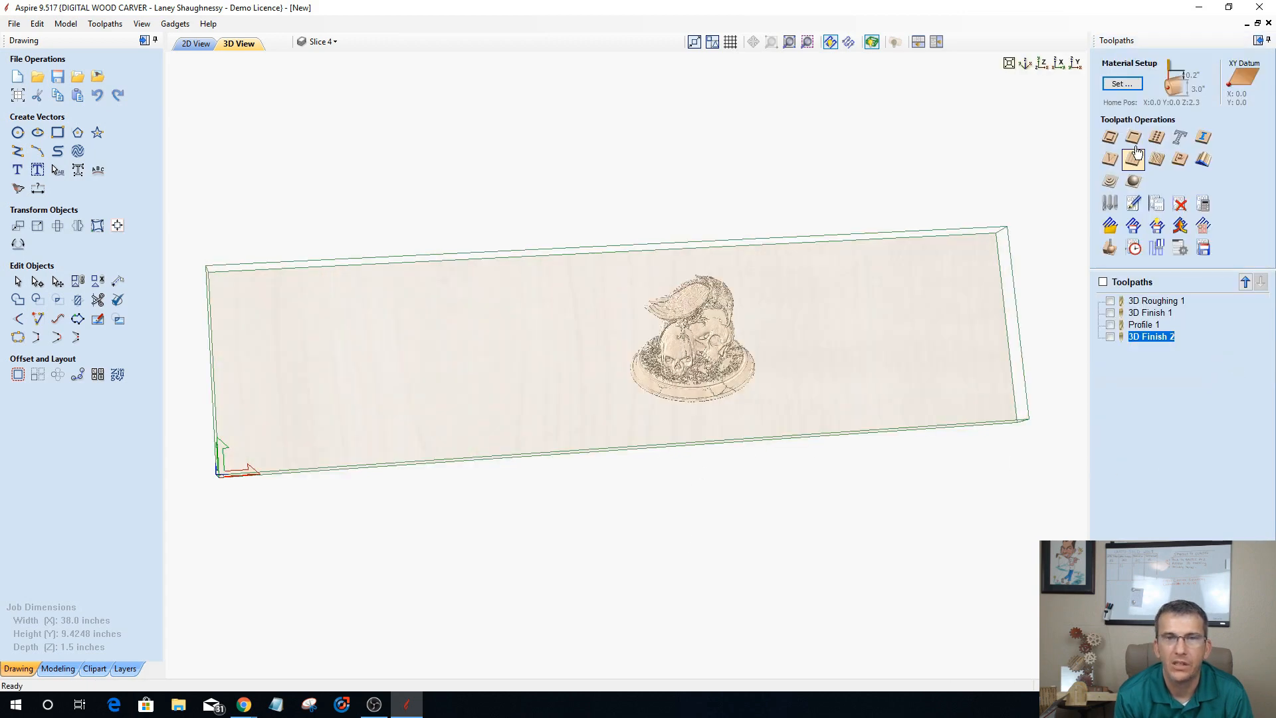
# Step: Raise the model to the cylinder surface by setting the gap outside the model to 0.0 inches, without recalculating all toolpaths
pyautogui.click(1121, 83)
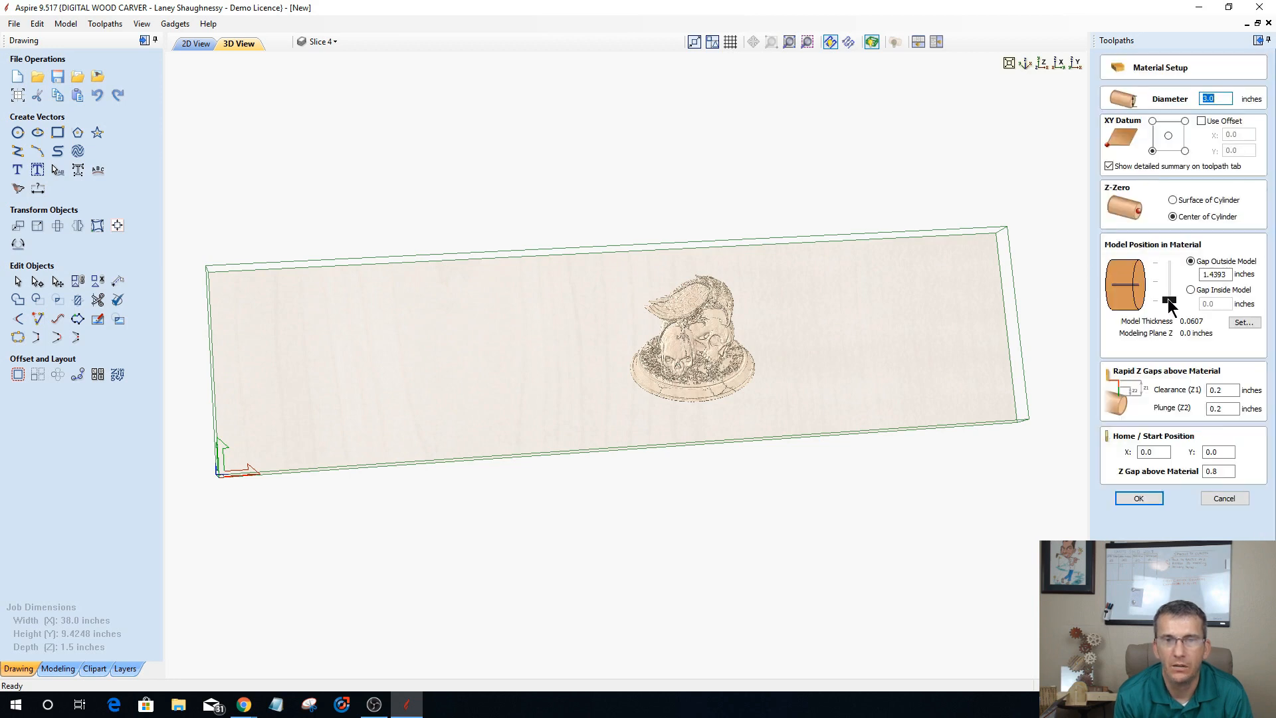
pyautogui.moveTo(1169, 301); pyautogui.dragTo(1168, 259)
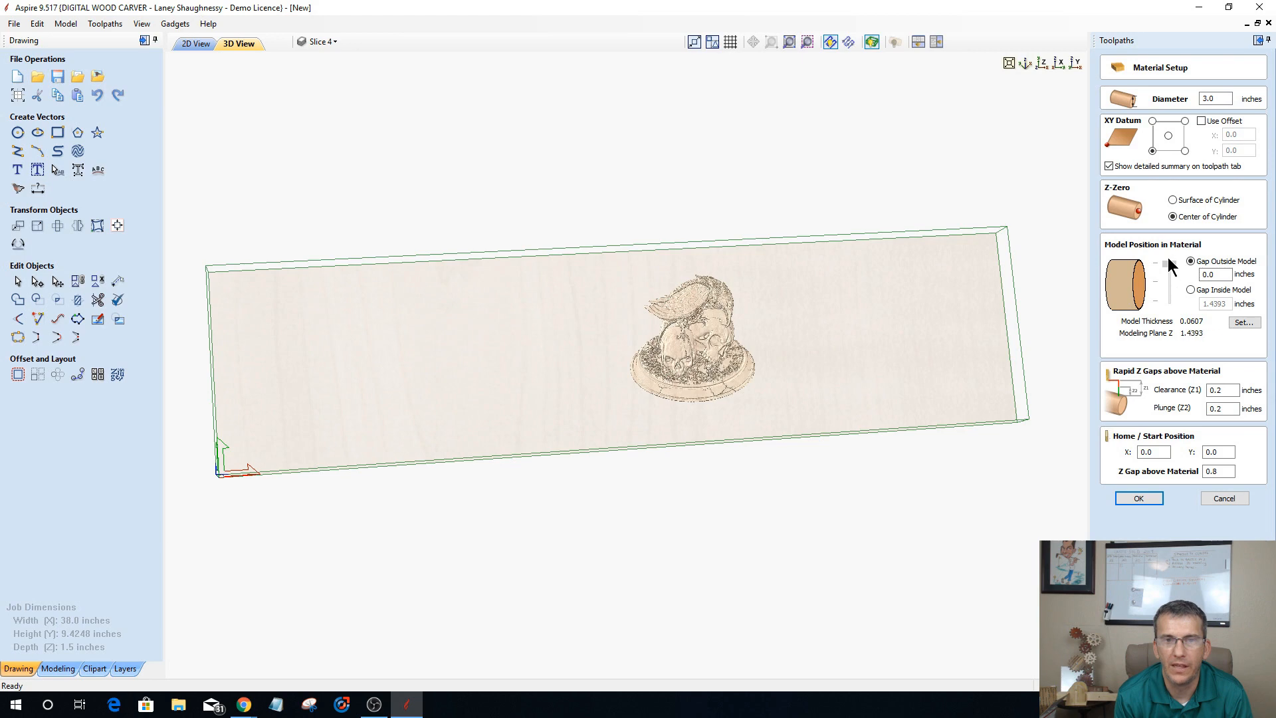
pyautogui.click(1140, 500)
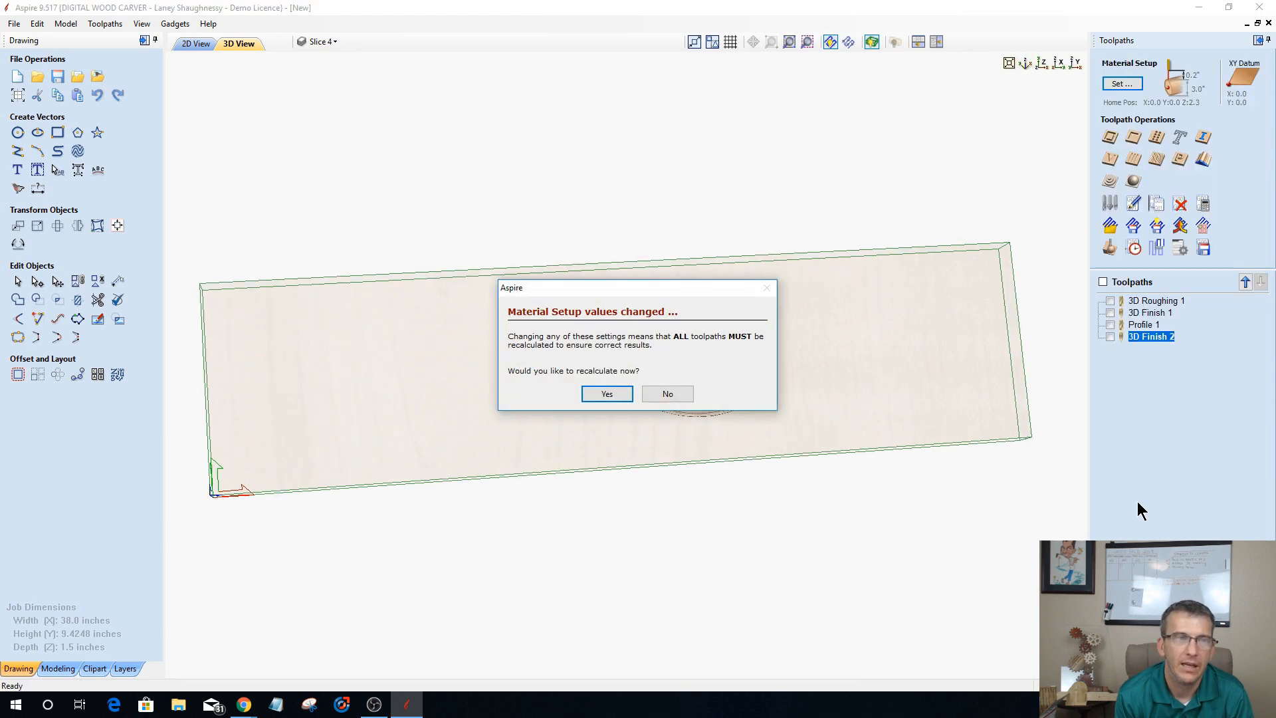
pyautogui.click(668, 394)
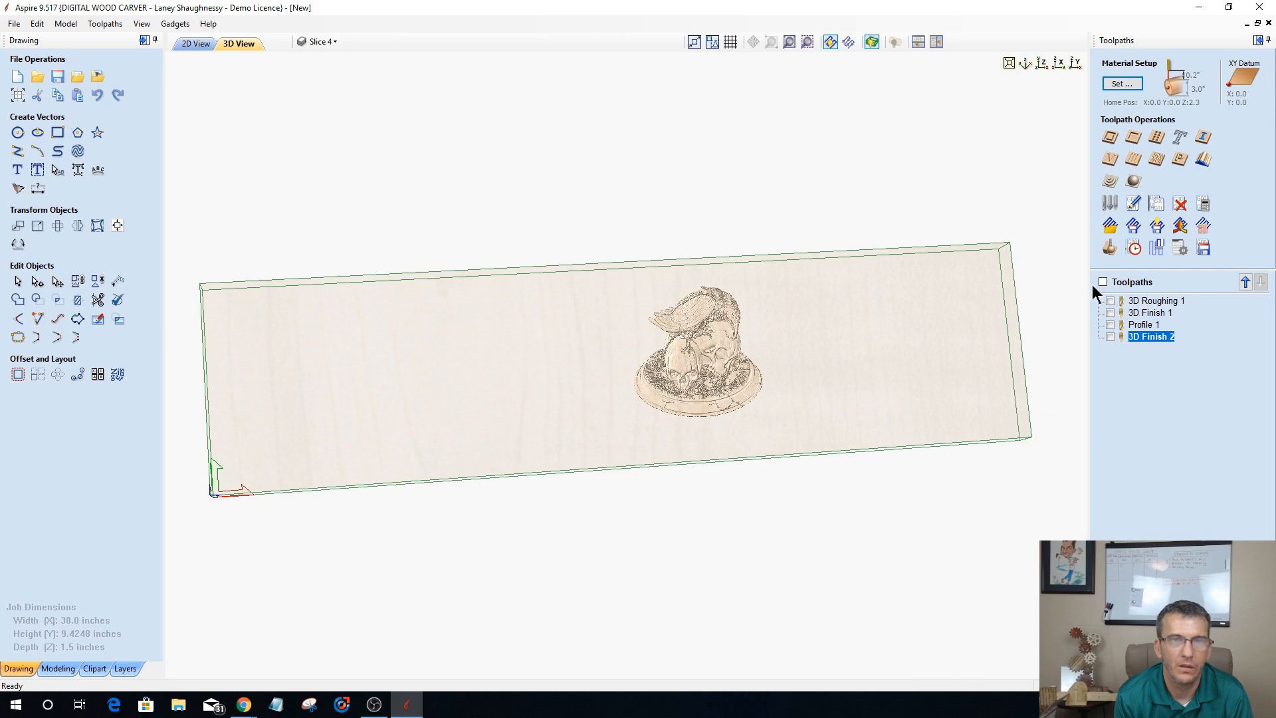
# Step: Recalculate the 3D Finish 2 toolpath for the raised model, reset the old preview and simulate this toolpath in the flat display
pyautogui.click(895, 43)
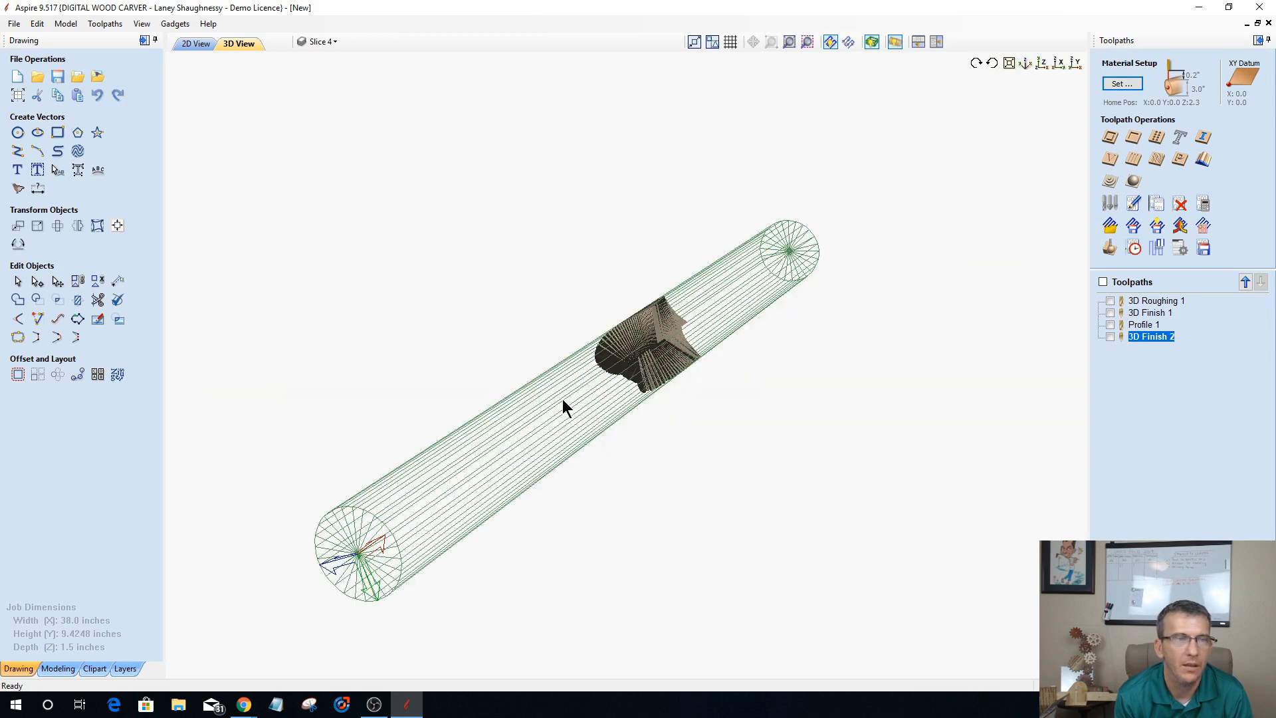
pyautogui.moveTo(562, 399); pyautogui.dragTo(668, 488)
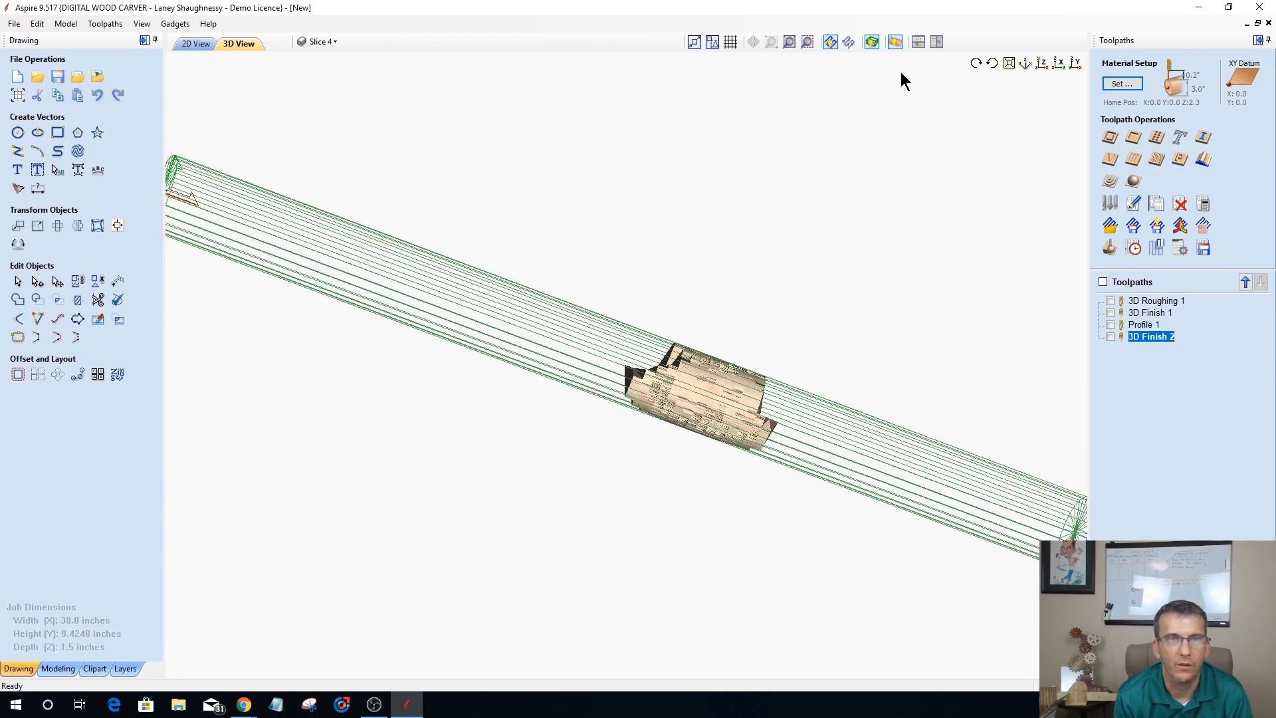
pyautogui.click(896, 42)
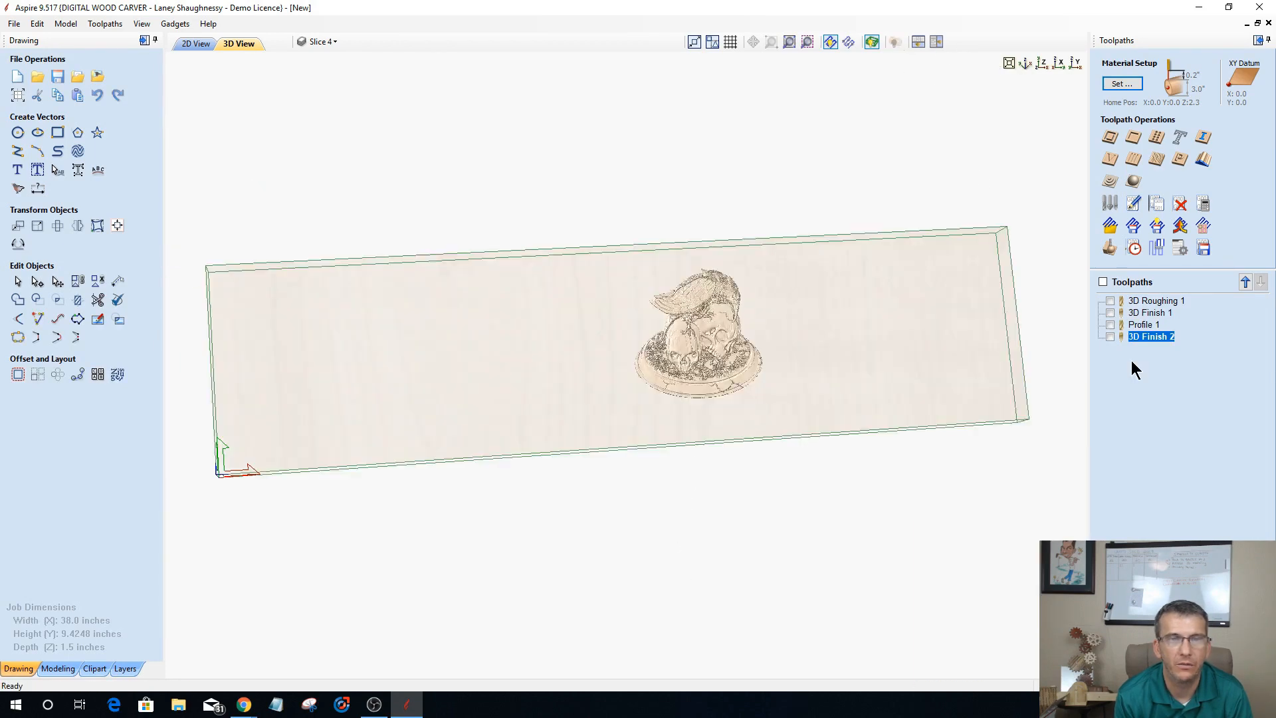
pyautogui.doubleClick(1144, 336)
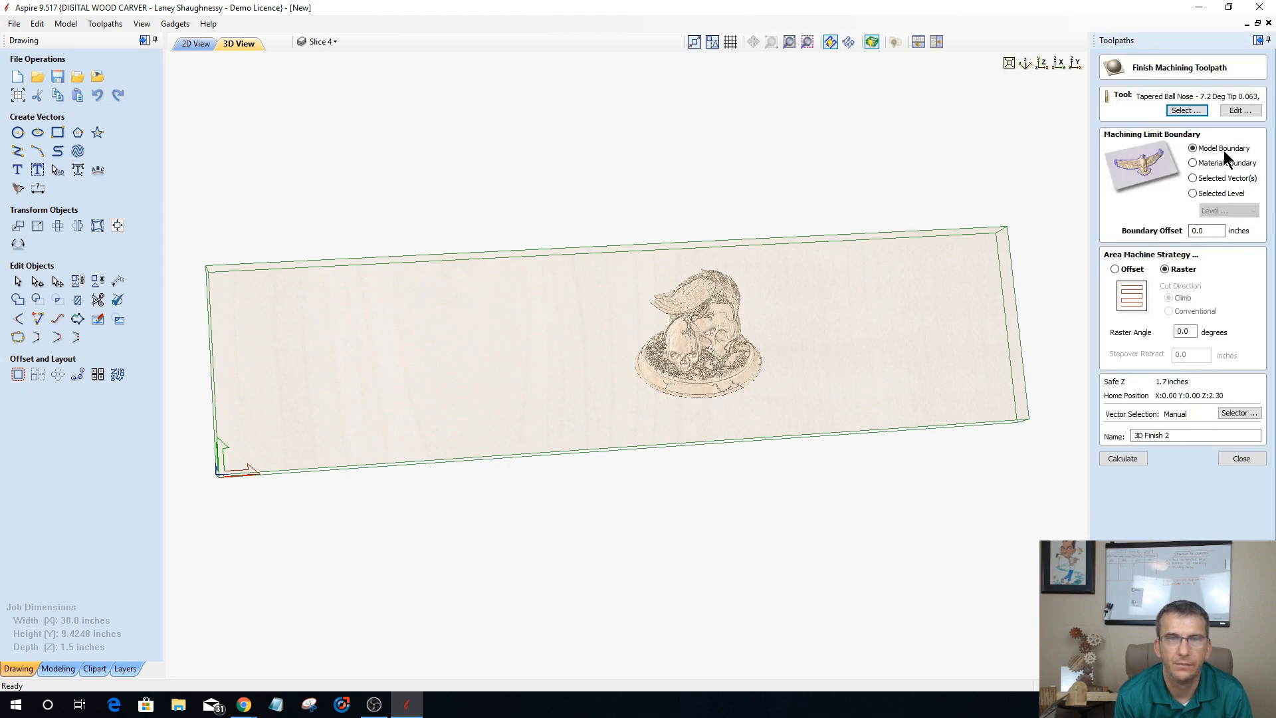
pyautogui.click(1123, 460)
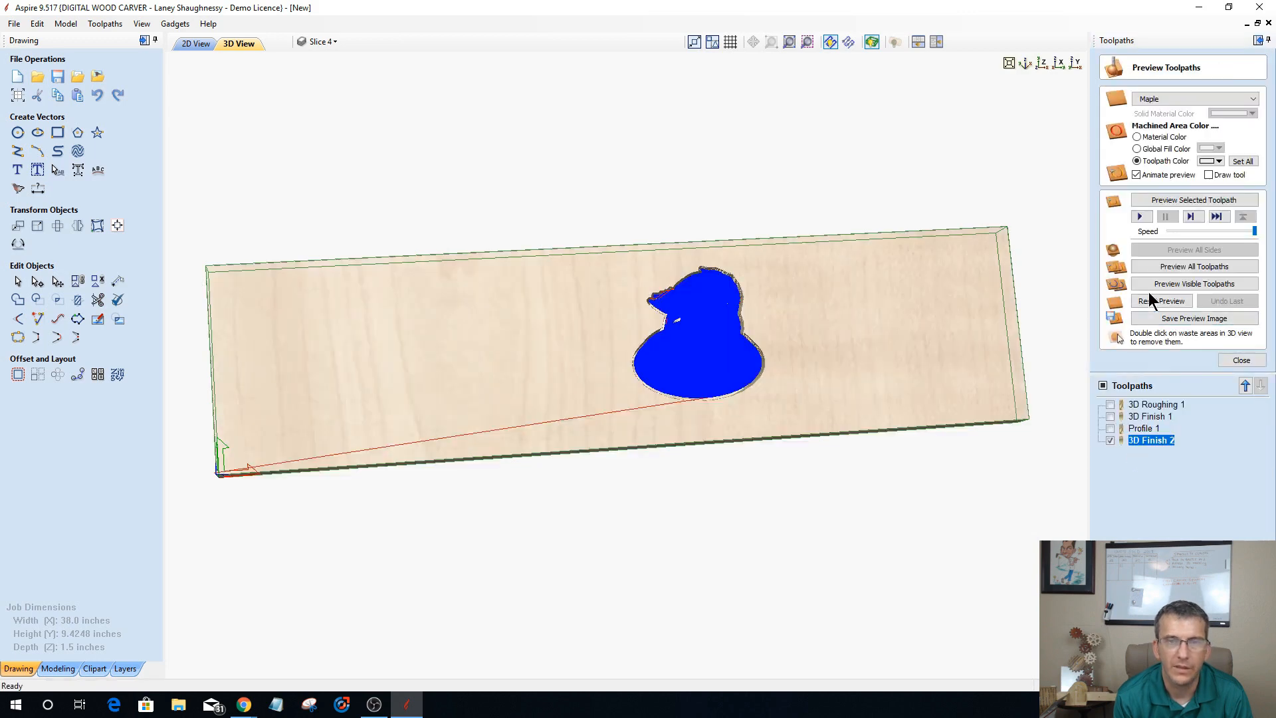
pyautogui.click(1153, 303)
pyautogui.click(1171, 201)
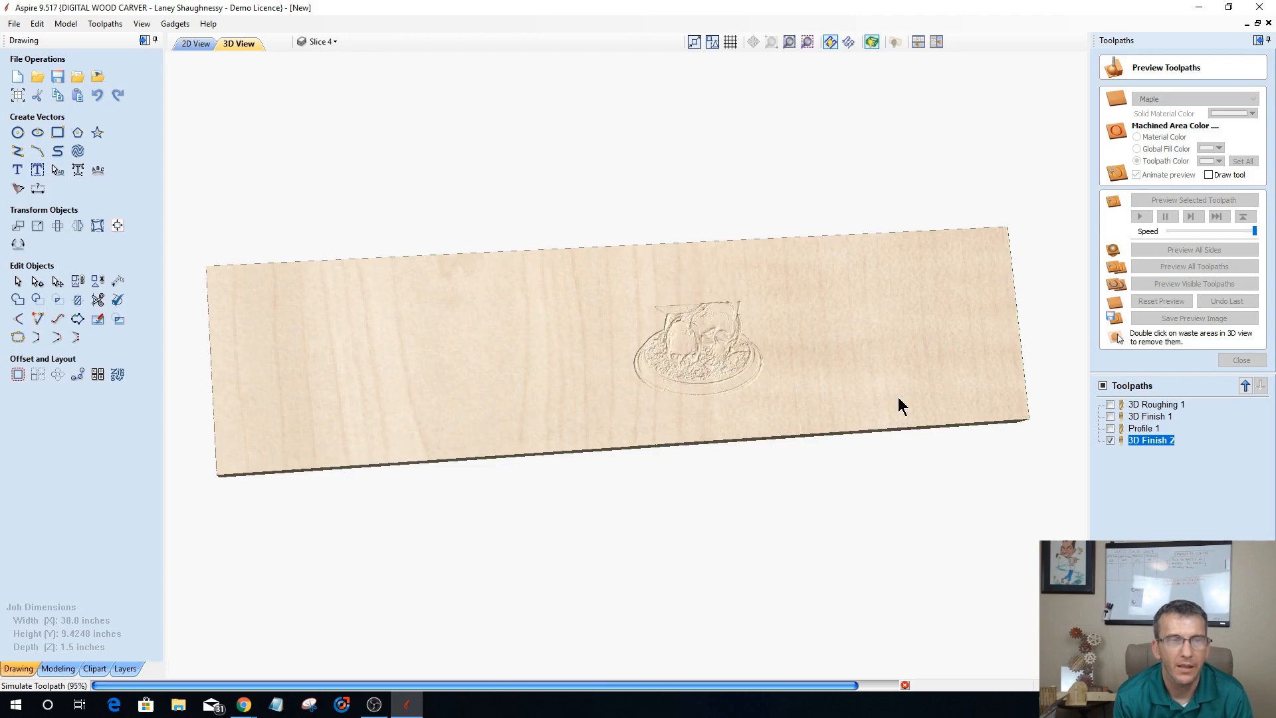
# Step: Examine the simulated carving up close on the wrapped cylinder with the material block hidden, and return to the flat display
pyautogui.scroll(5, 731, 365)
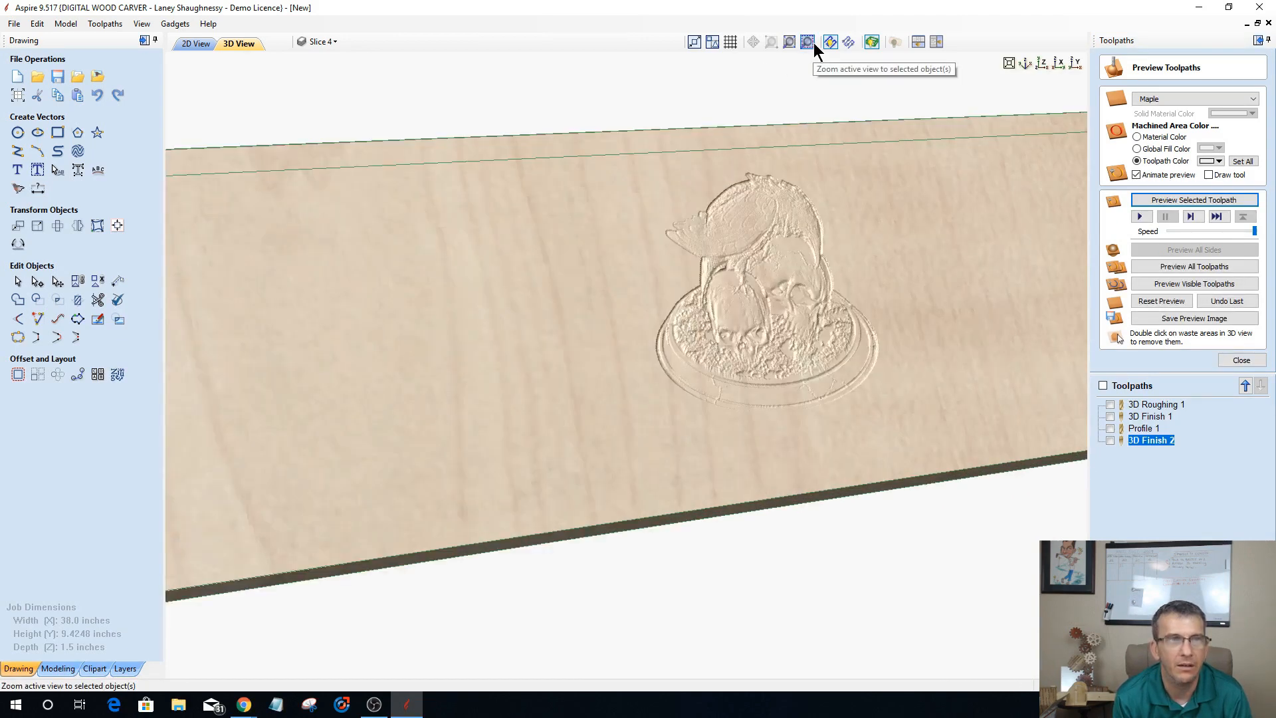
pyautogui.click(892, 41)
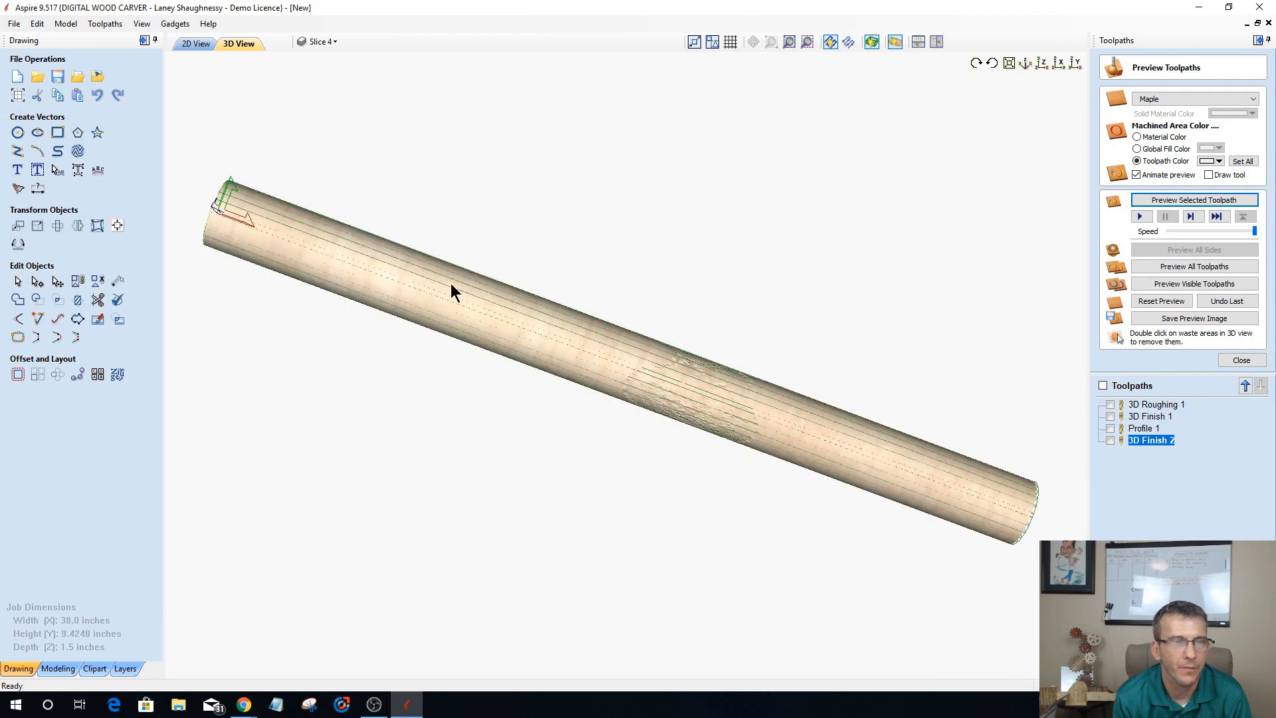
pyautogui.moveTo(477, 352); pyautogui.dragTo(757, 519)
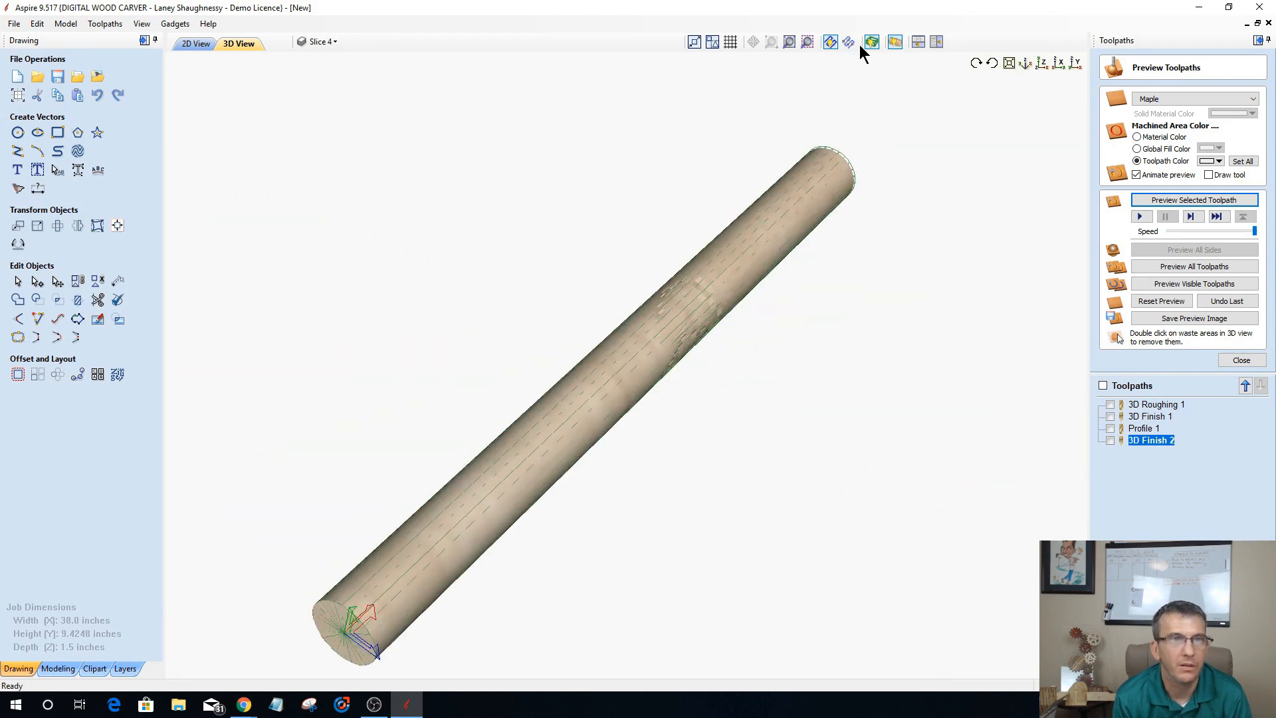
pyautogui.moveTo(569, 290); pyautogui.dragTo(445, 505)
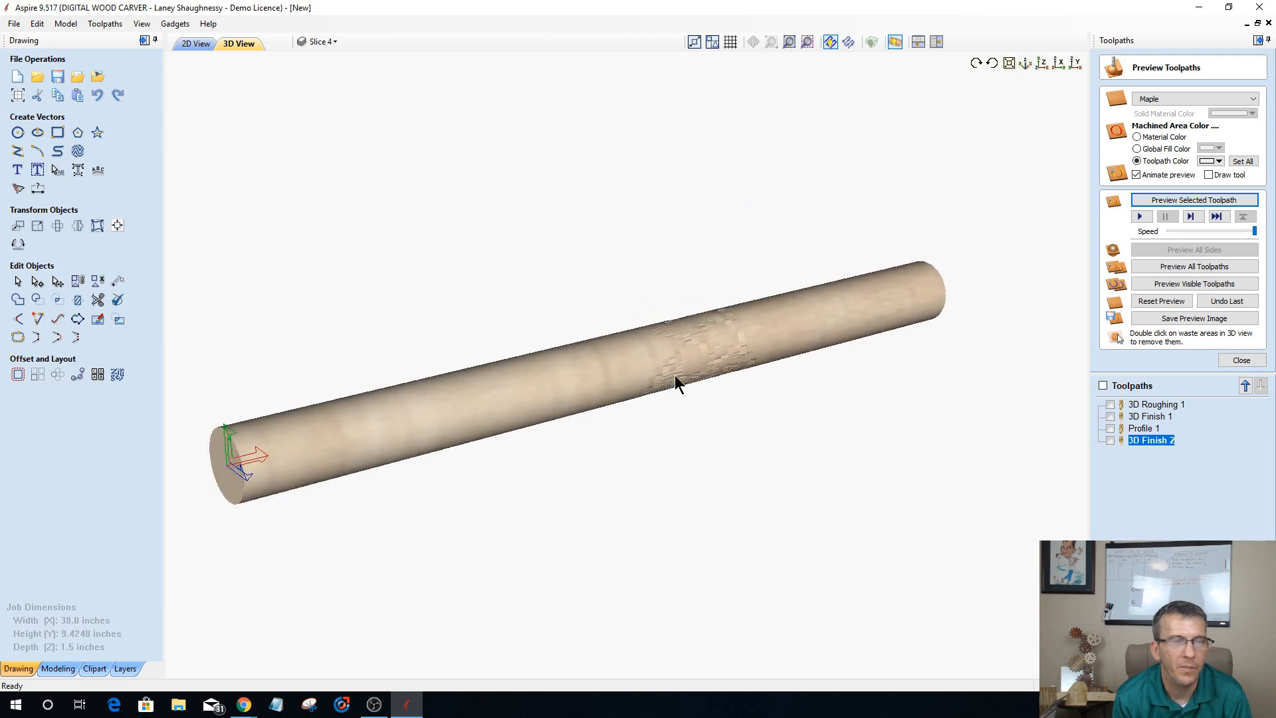
pyautogui.scroll(2, 703, 360)
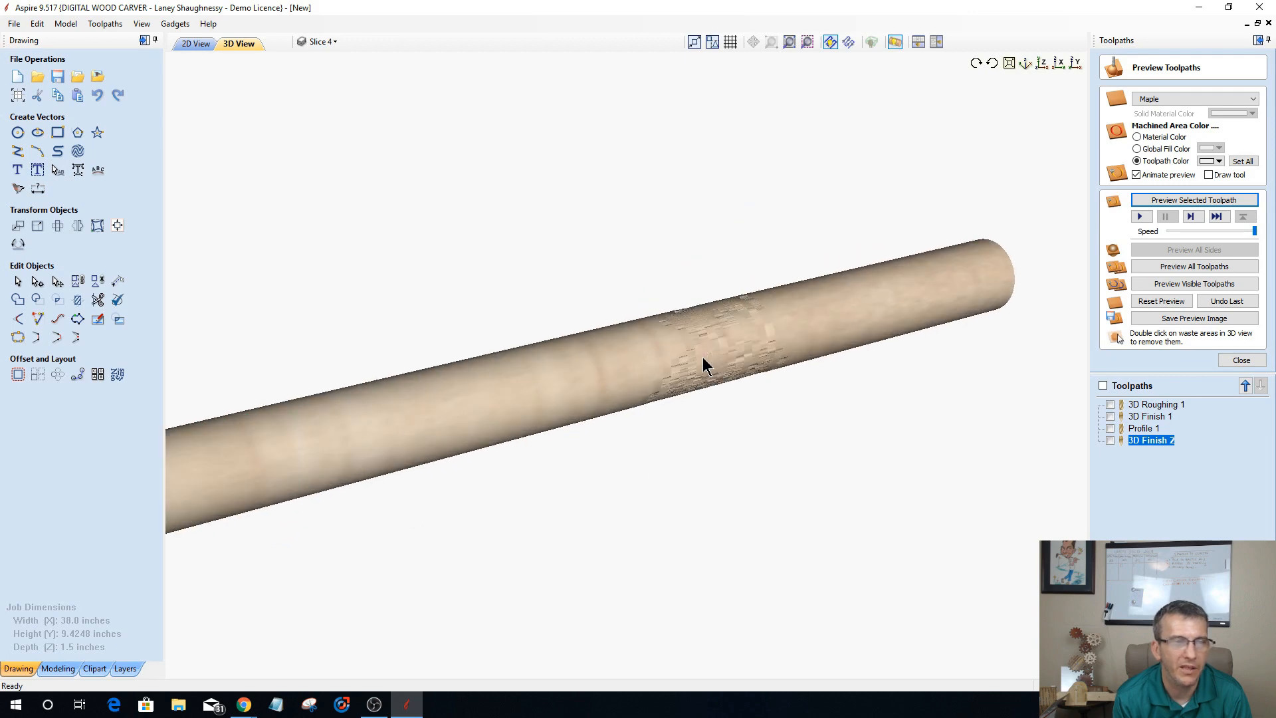
pyautogui.scroll(1, 703, 358)
pyautogui.scroll(1, 703, 364)
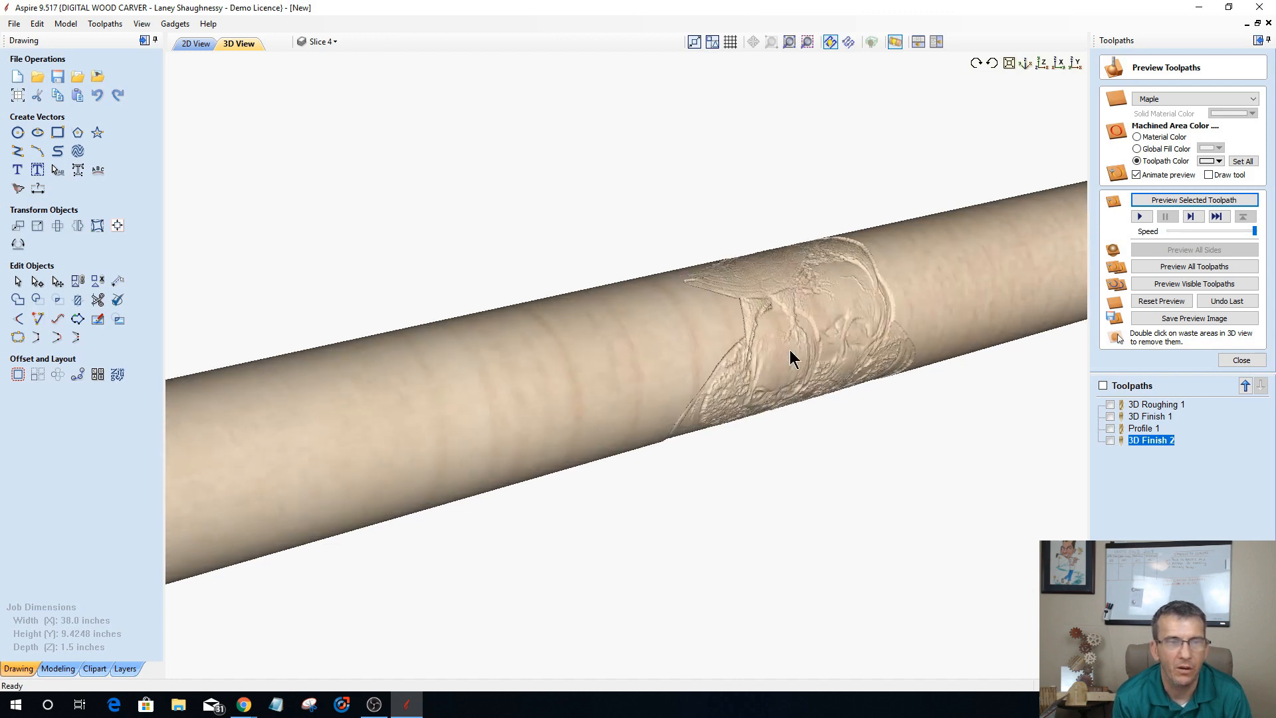
pyautogui.moveTo(675, 418); pyautogui.dragTo(640, 464)
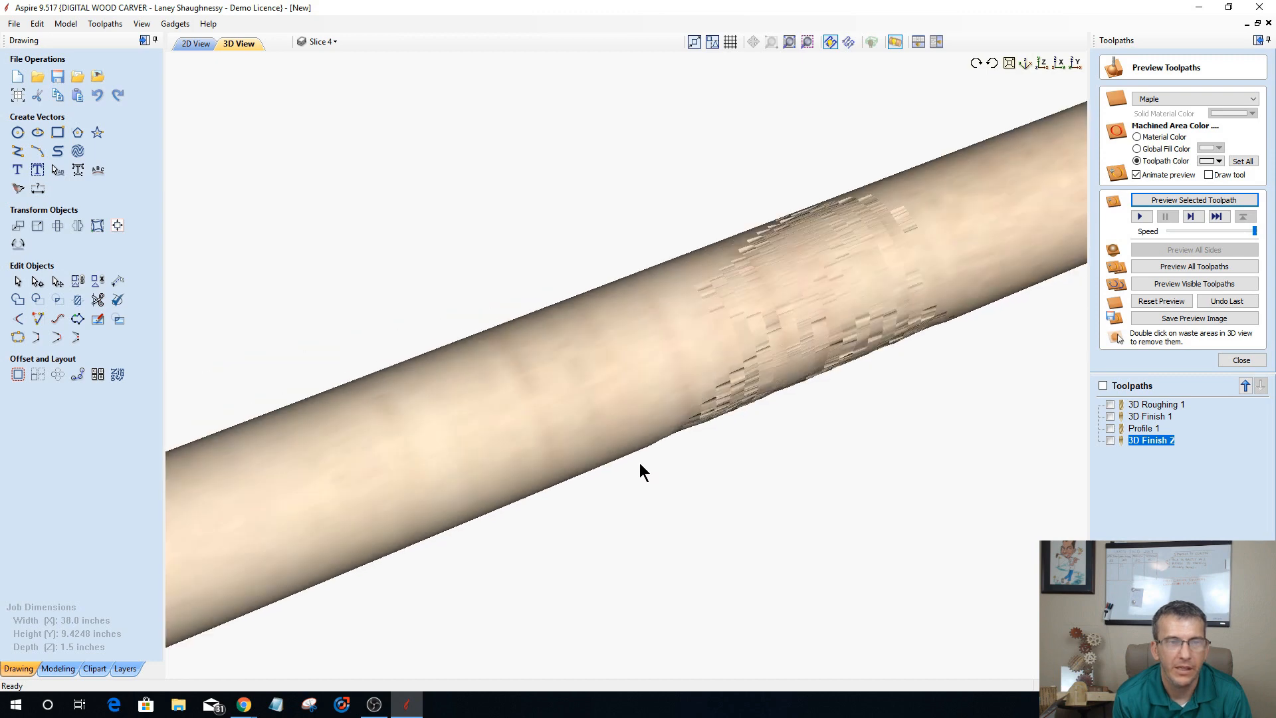
pyautogui.moveTo(642, 352); pyautogui.dragTo(621, 428)
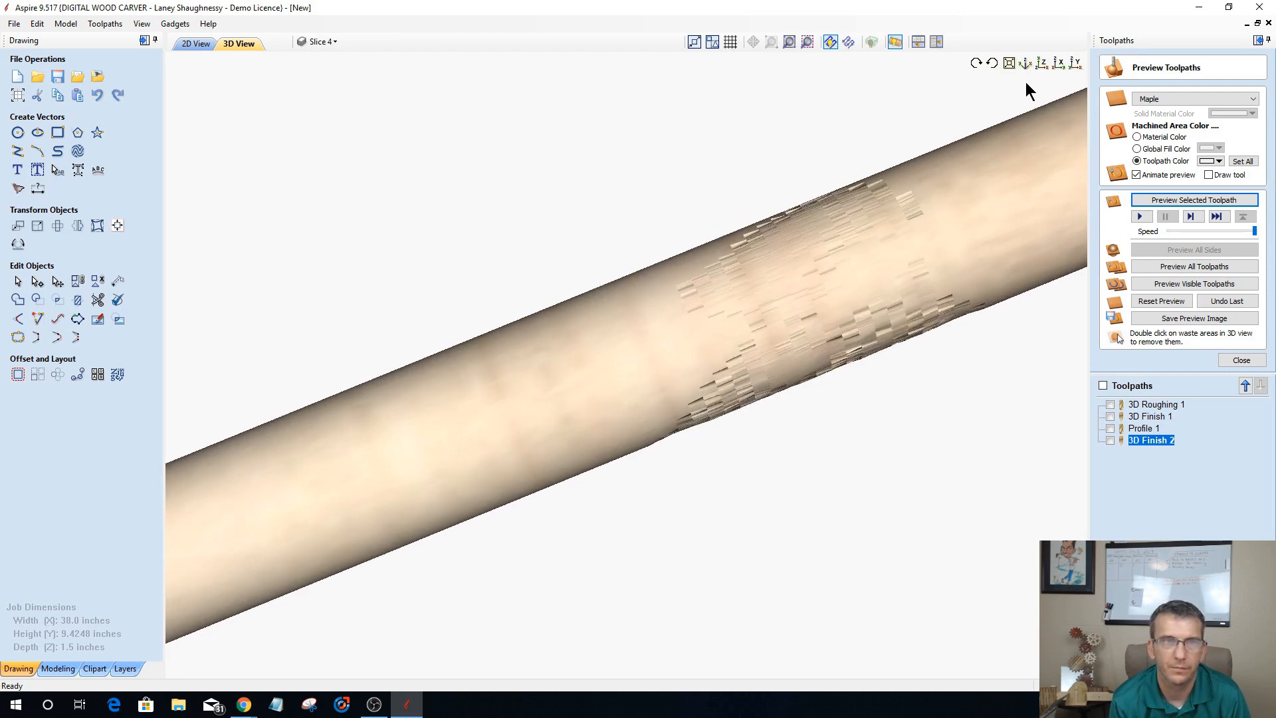
pyautogui.click(894, 41)
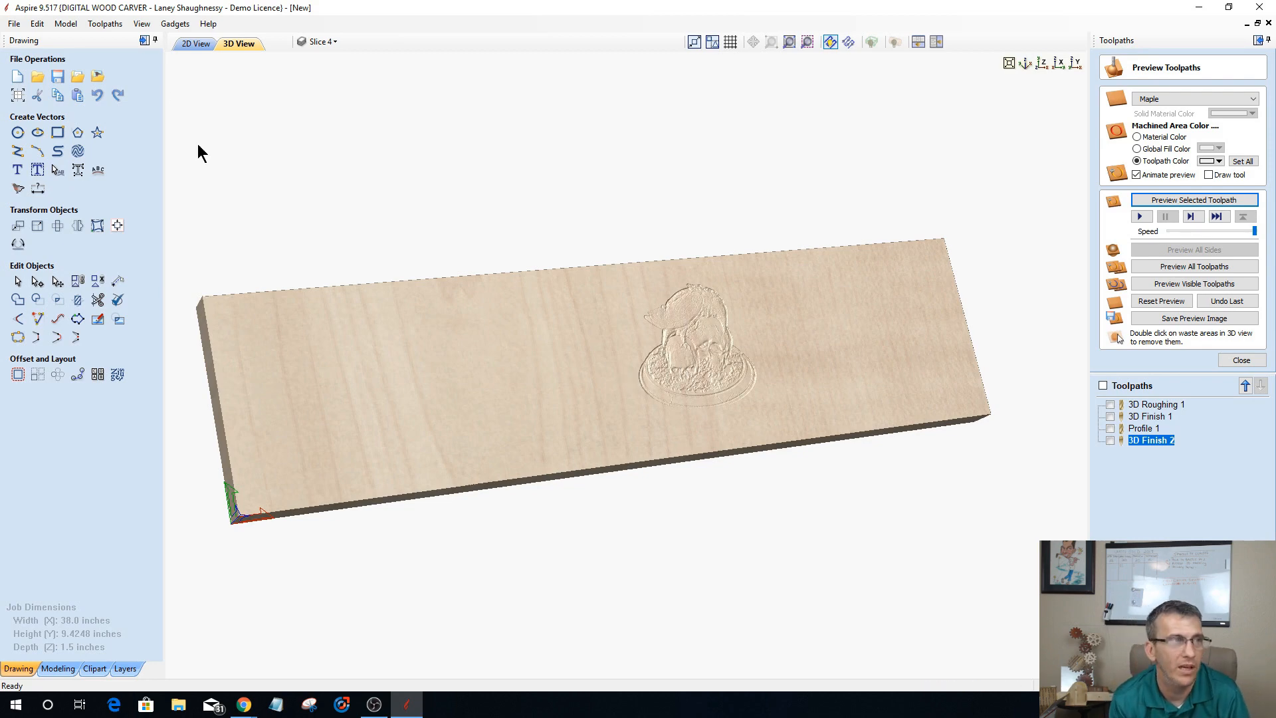
# Step: Examine the raven-and-skull component's detail and placement in the 2D view, and return to the 3D view
pyautogui.click(194, 43)
pyautogui.scroll(4, 459, 398)
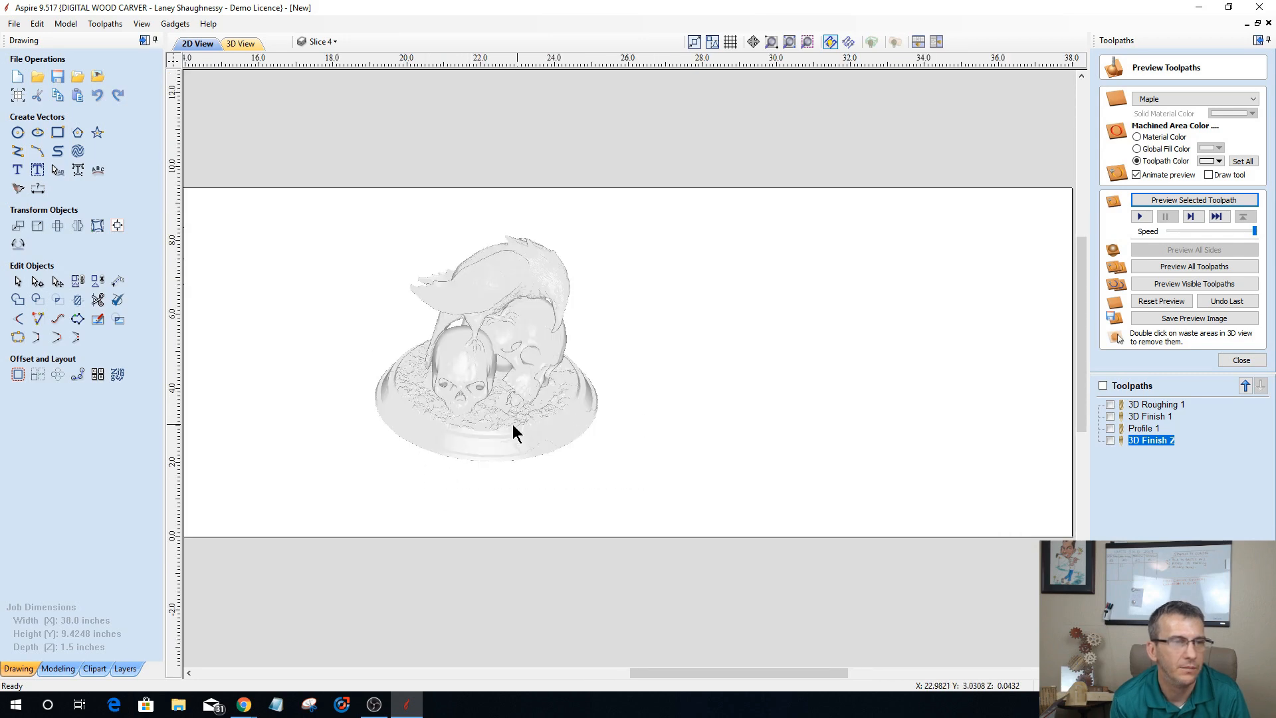
pyautogui.scroll(3, 508, 418)
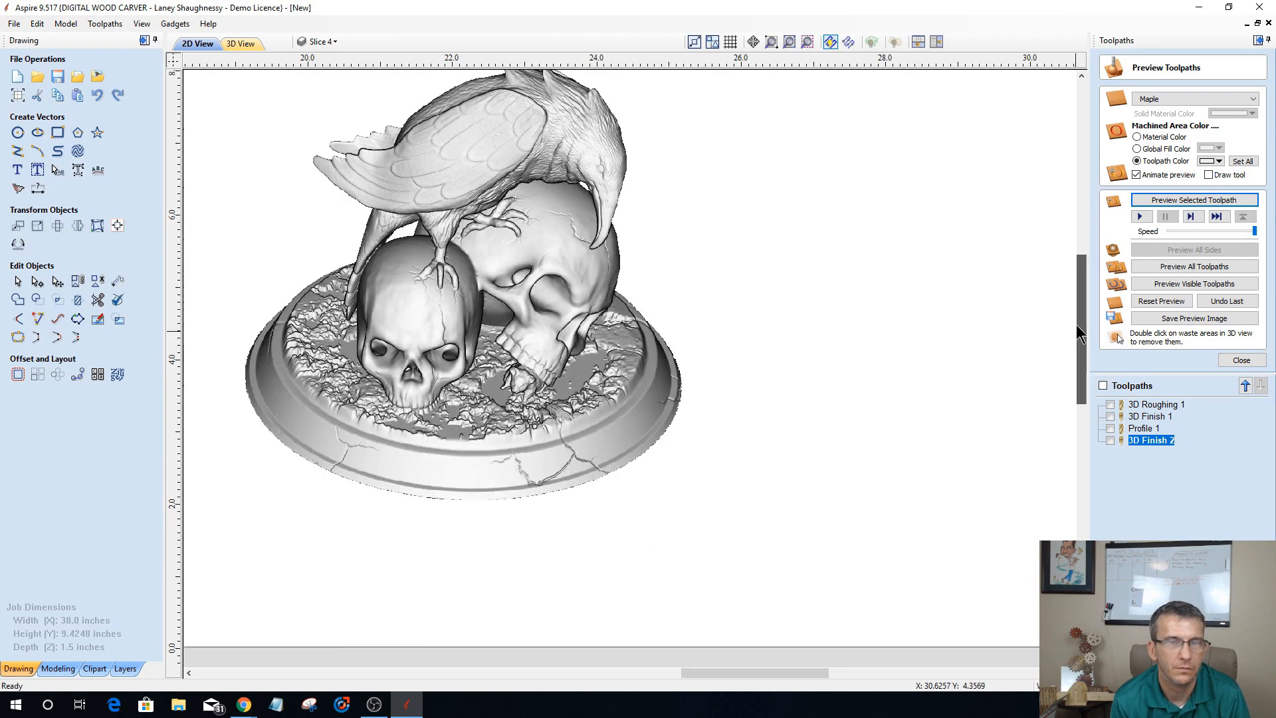
pyautogui.moveTo(1080, 332); pyautogui.dragTo(1073, 303)
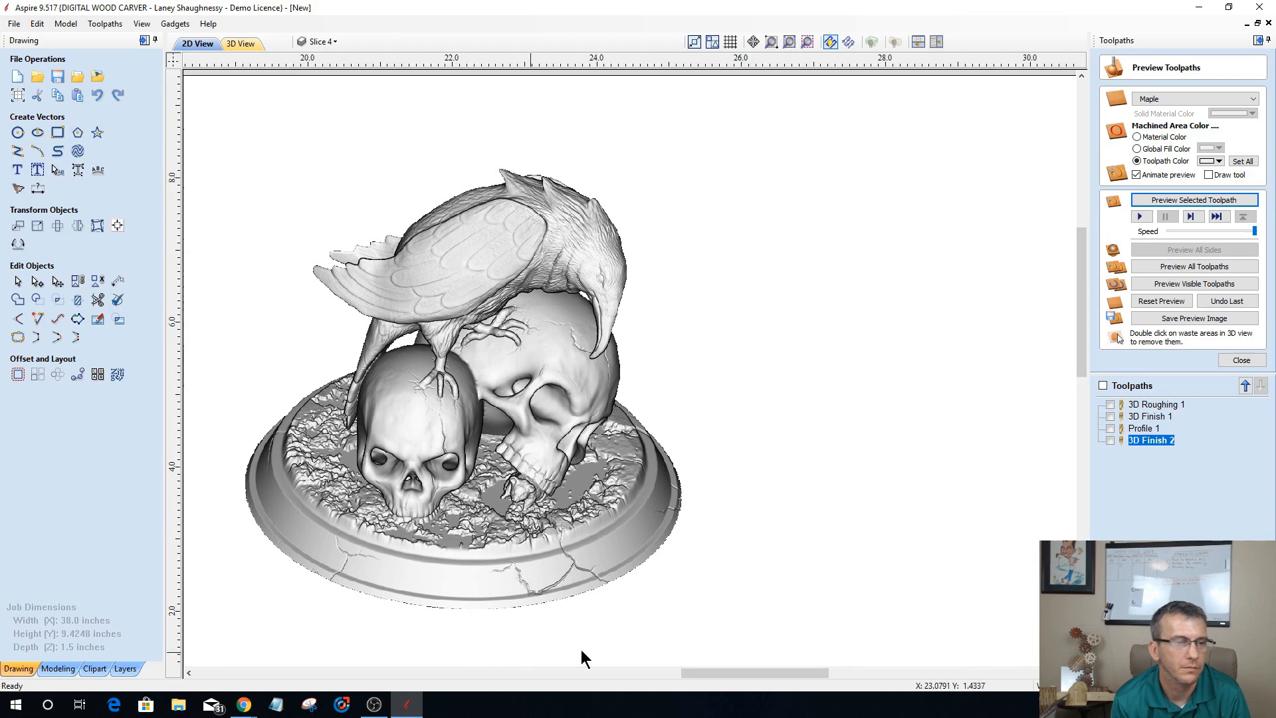
pyautogui.scroll(-3, 598, 633)
pyautogui.scroll(1, 406, 518)
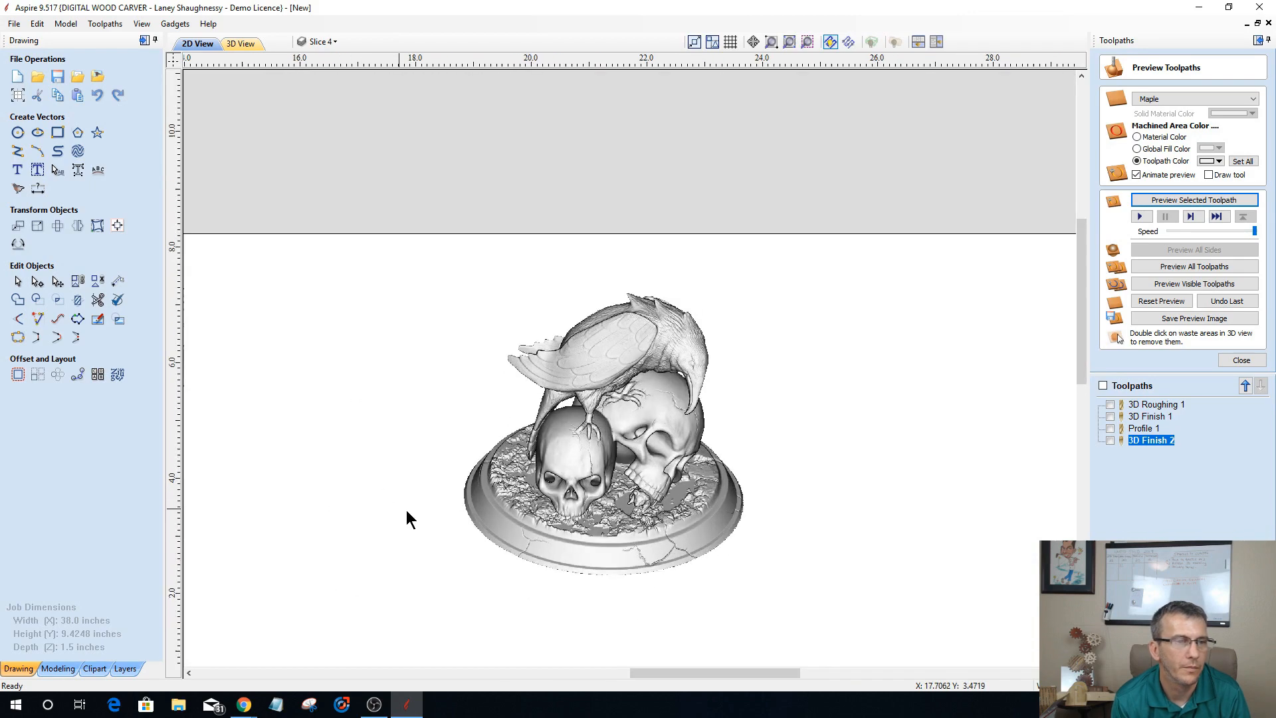
pyautogui.scroll(4, 406, 518)
pyautogui.scroll(-2, 612, 498)
pyautogui.click(240, 44)
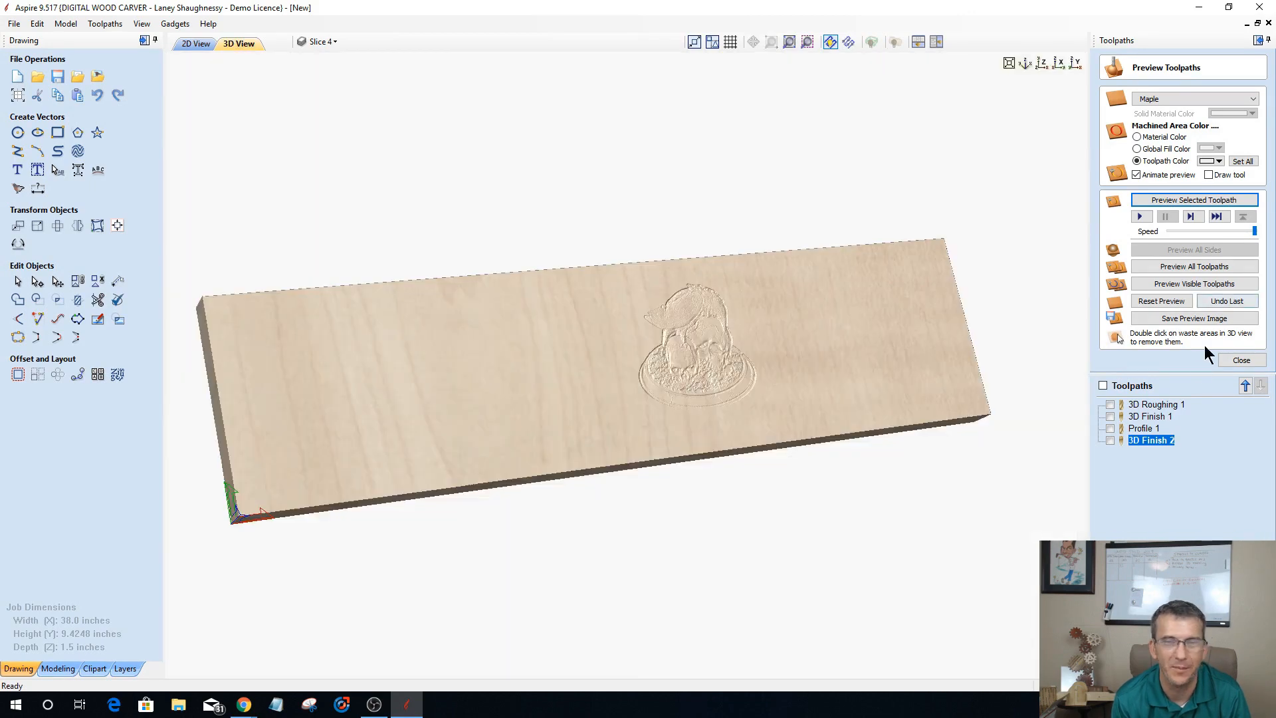
# Step: Close the toolpath preview and examine the flat raven-and-skull model's surface detail up close, including from straight above
pyautogui.click(1223, 358)
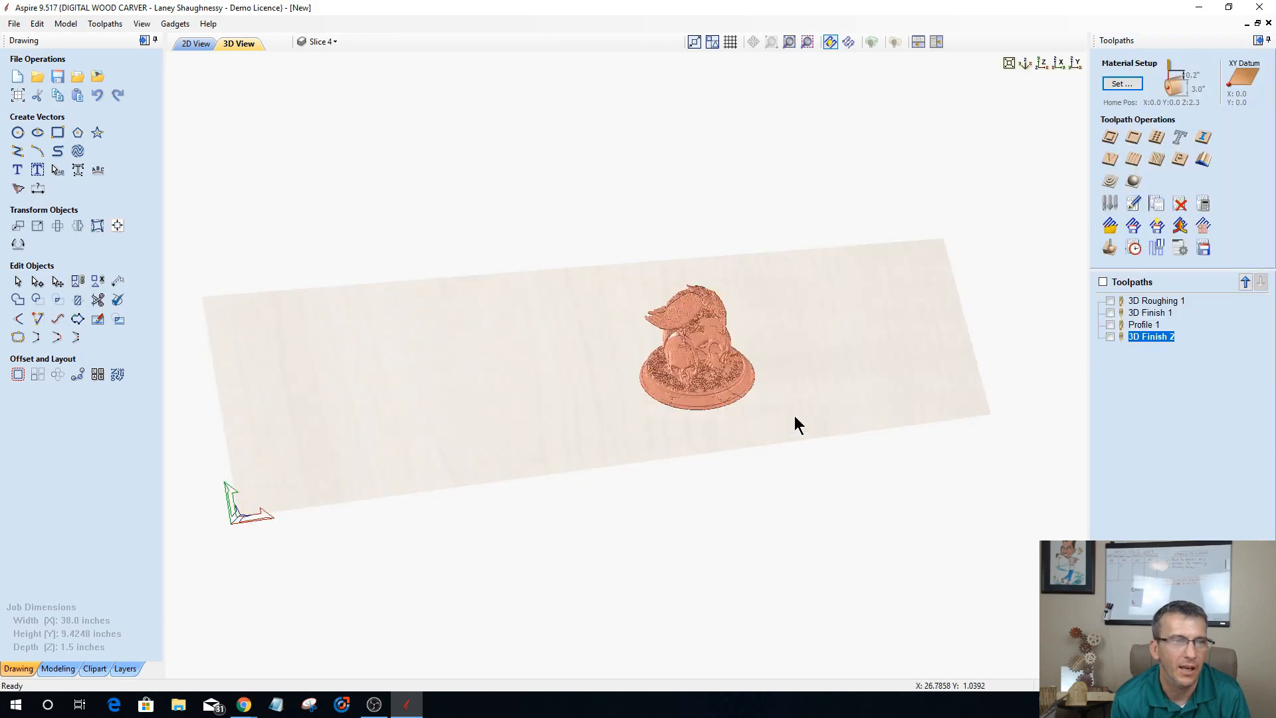
pyautogui.scroll(1, 740, 367)
pyautogui.scroll(4, 740, 367)
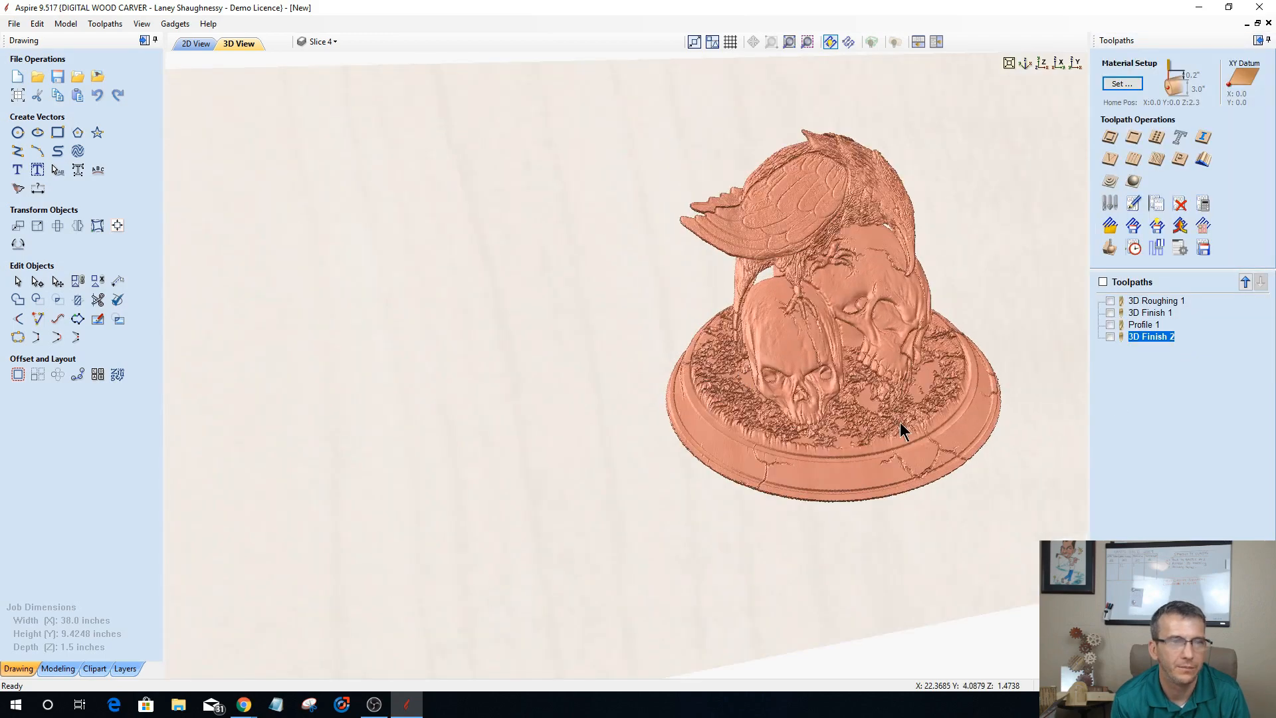
pyautogui.scroll(2, 900, 426)
pyautogui.scroll(3, 897, 409)
pyautogui.moveTo(897, 410); pyautogui.dragTo(463, 415, button='middle')
pyautogui.scroll(1, 463, 414)
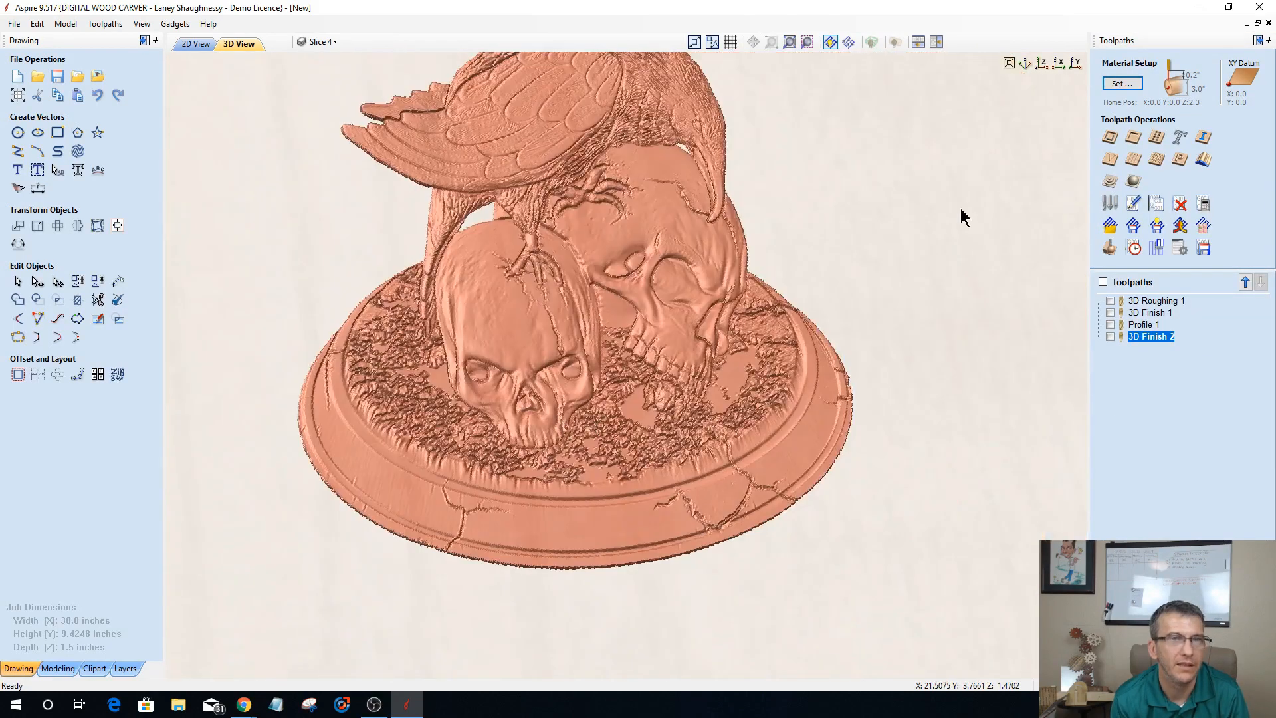
pyautogui.click(1041, 65)
pyautogui.scroll(3, 704, 392)
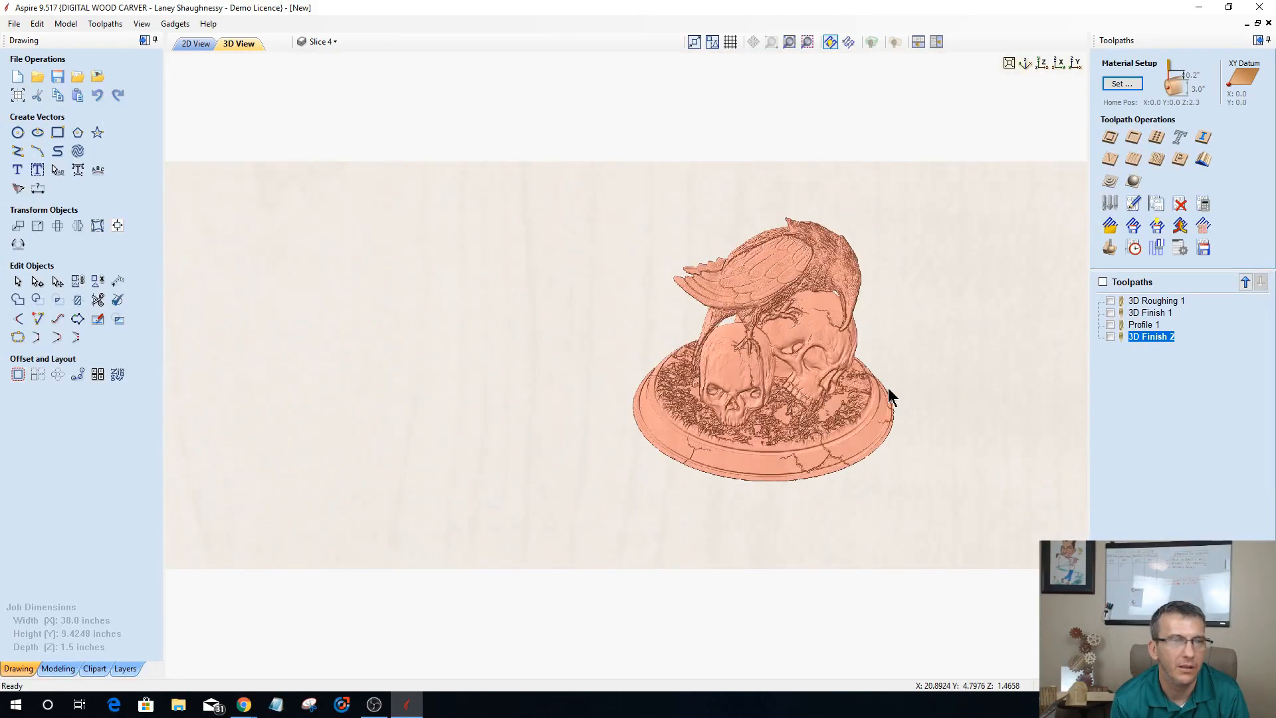
pyautogui.scroll(3, 887, 388)
pyautogui.scroll(4, 887, 388)
pyautogui.moveTo(885, 388); pyautogui.dragTo(545, 457, button='middle')
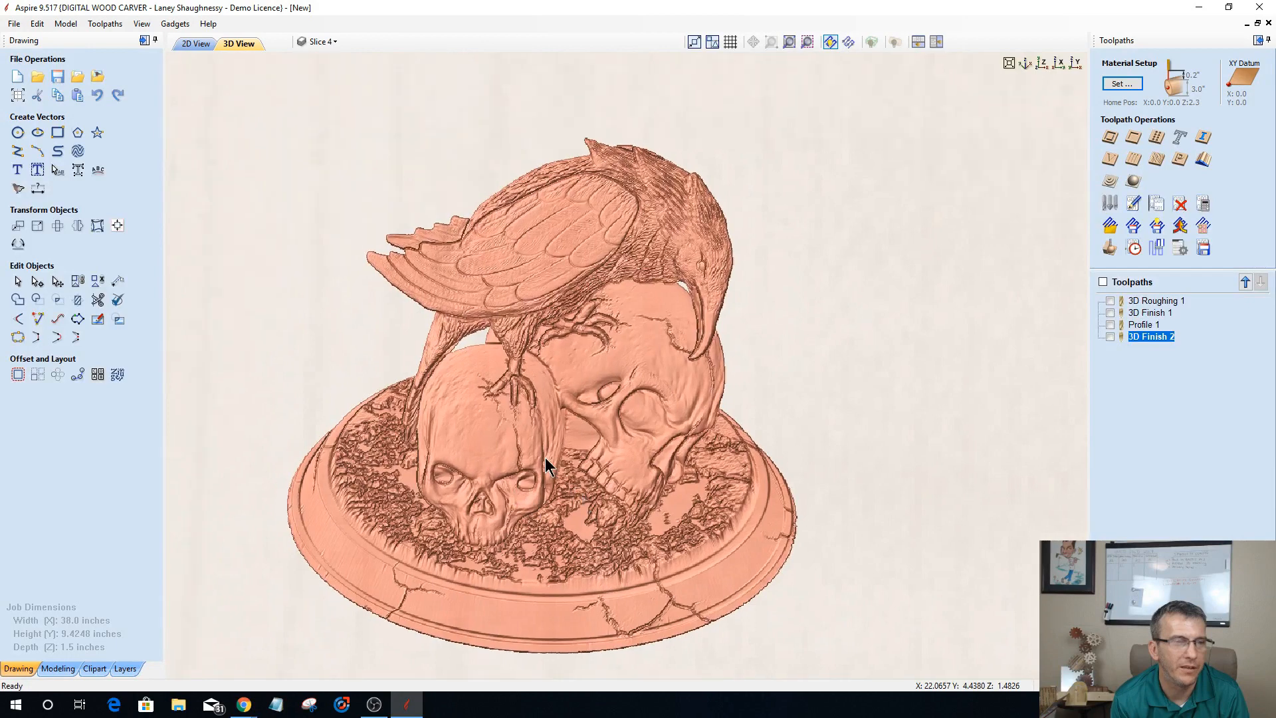